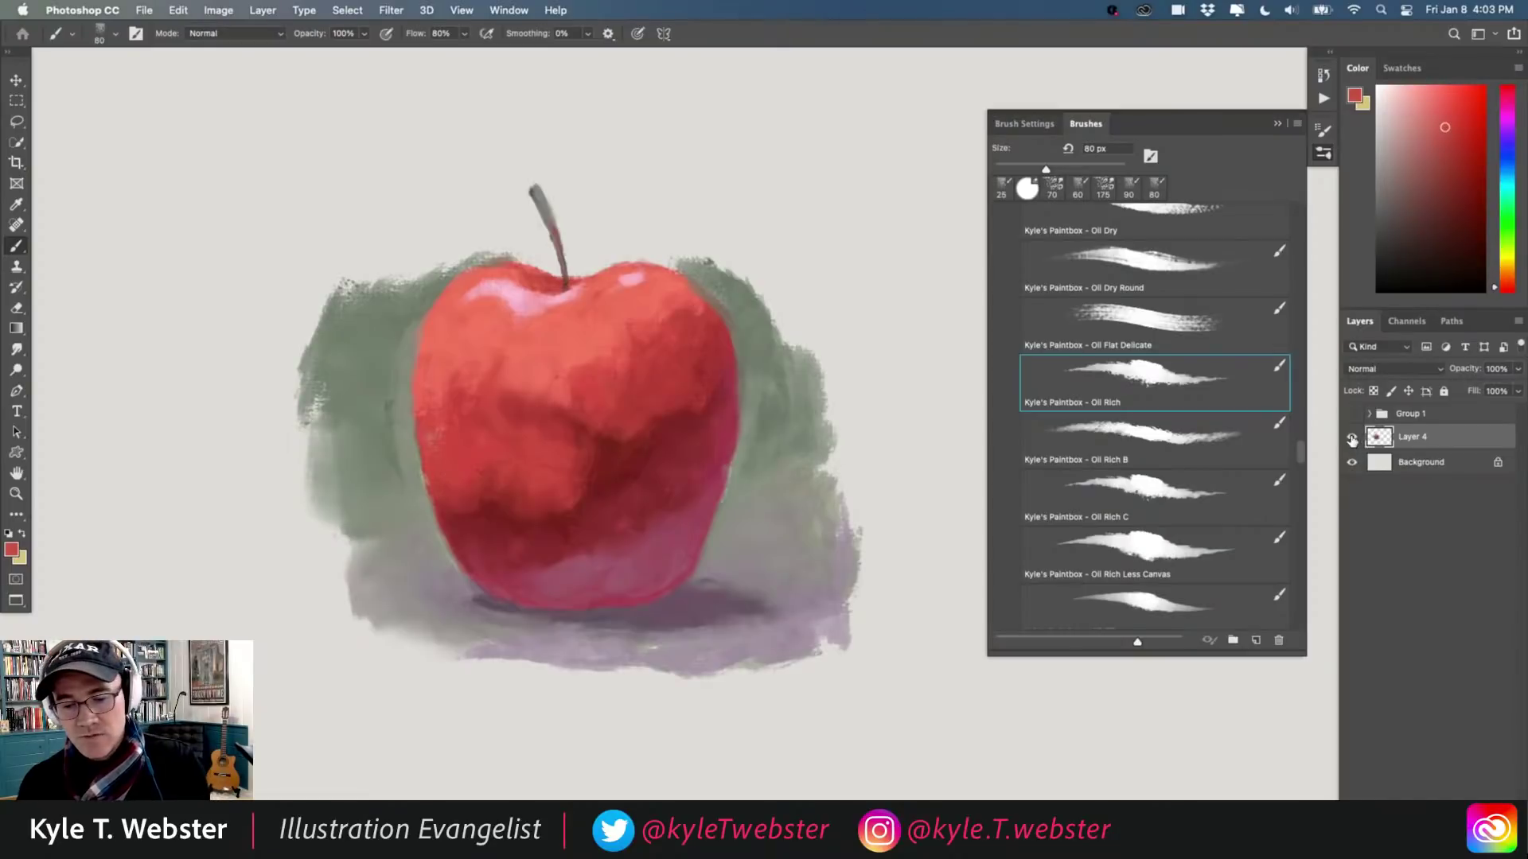
Hide the apple painting on Layer 4 and add a new empty layer above it
left_click(1351, 437)
key("alt+shift+super+n")
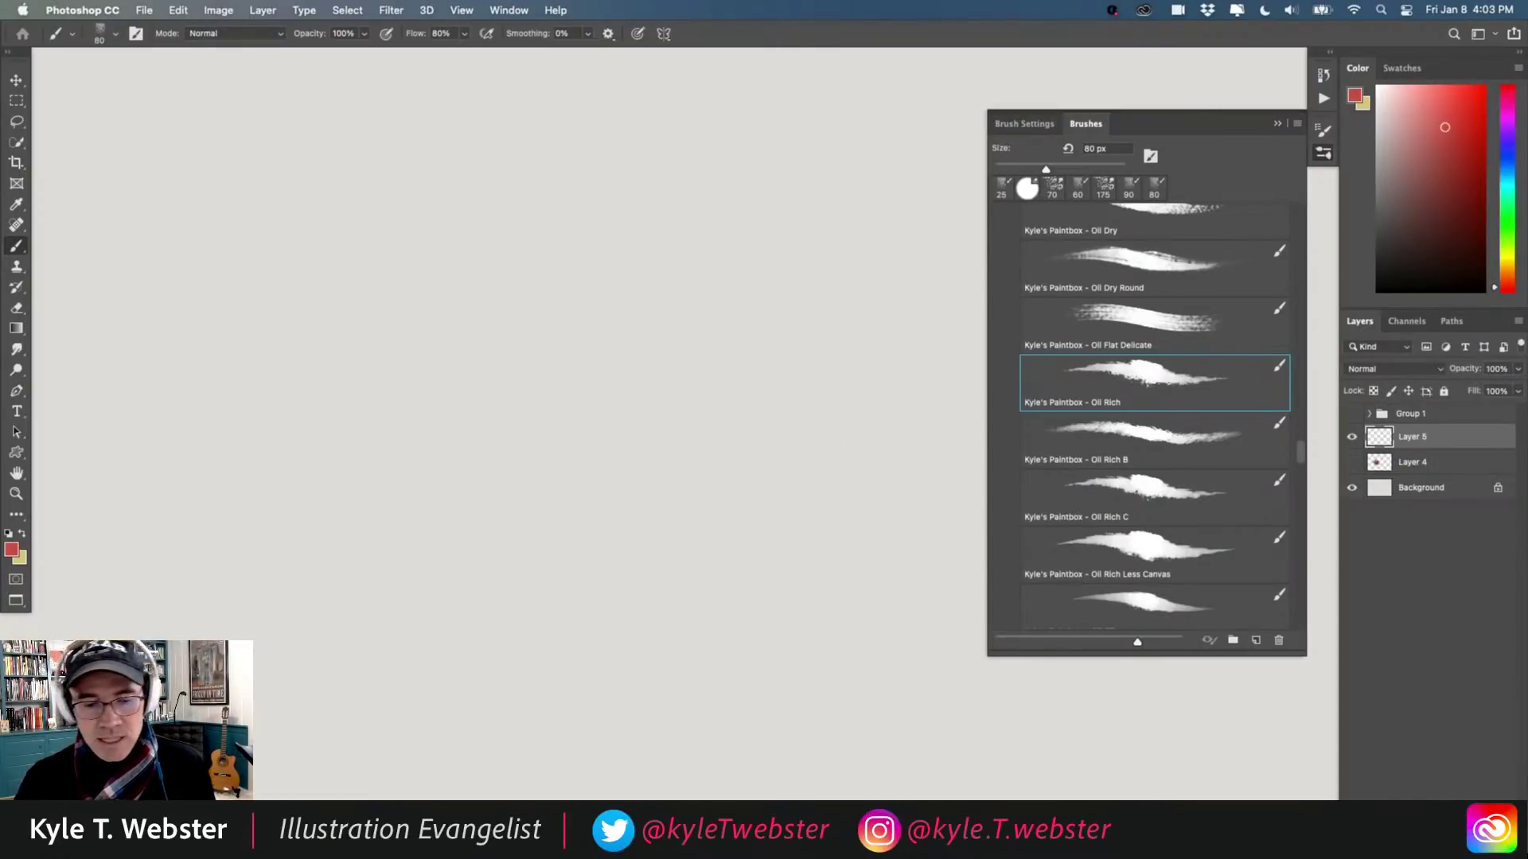
Find the Get More Brushes option among the brush list's options, starting from the beginning of the list
scroll(1291, 425, "up", 10)
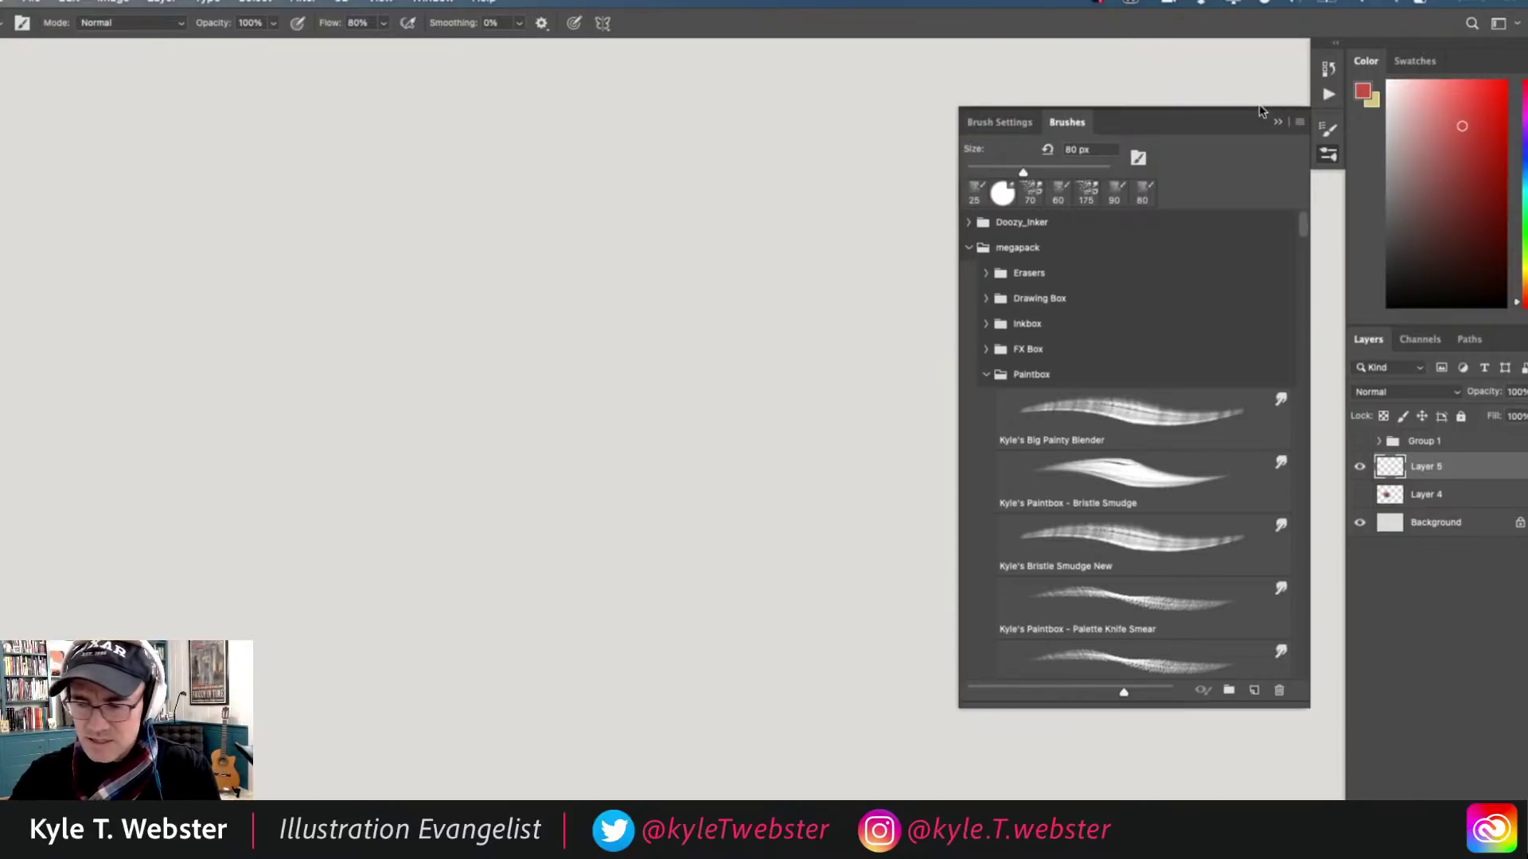
left_click_drag(959, 205, 956, 205)
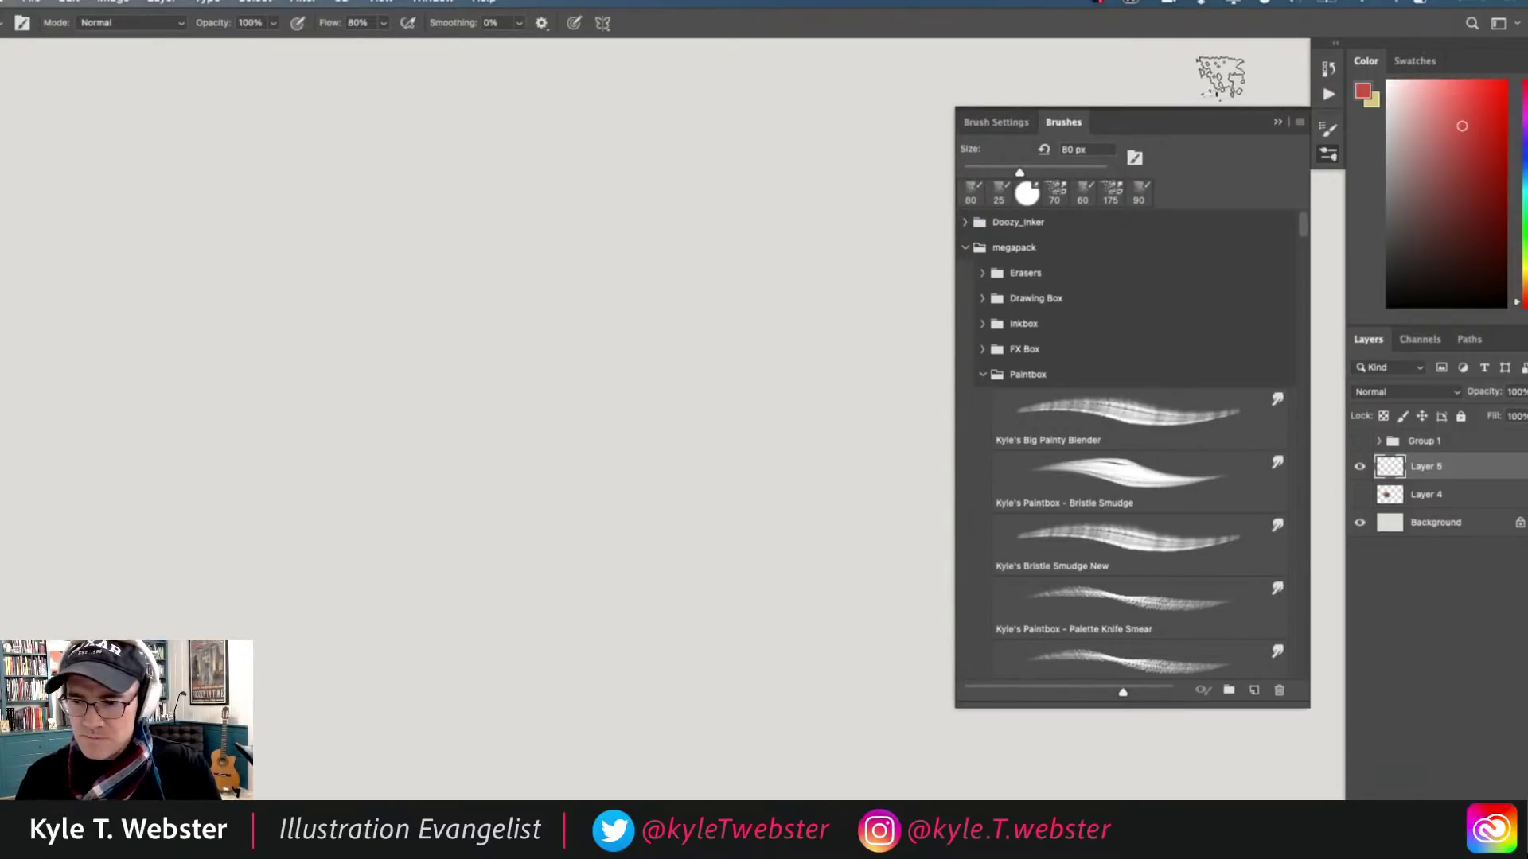
left_click(1299, 121)
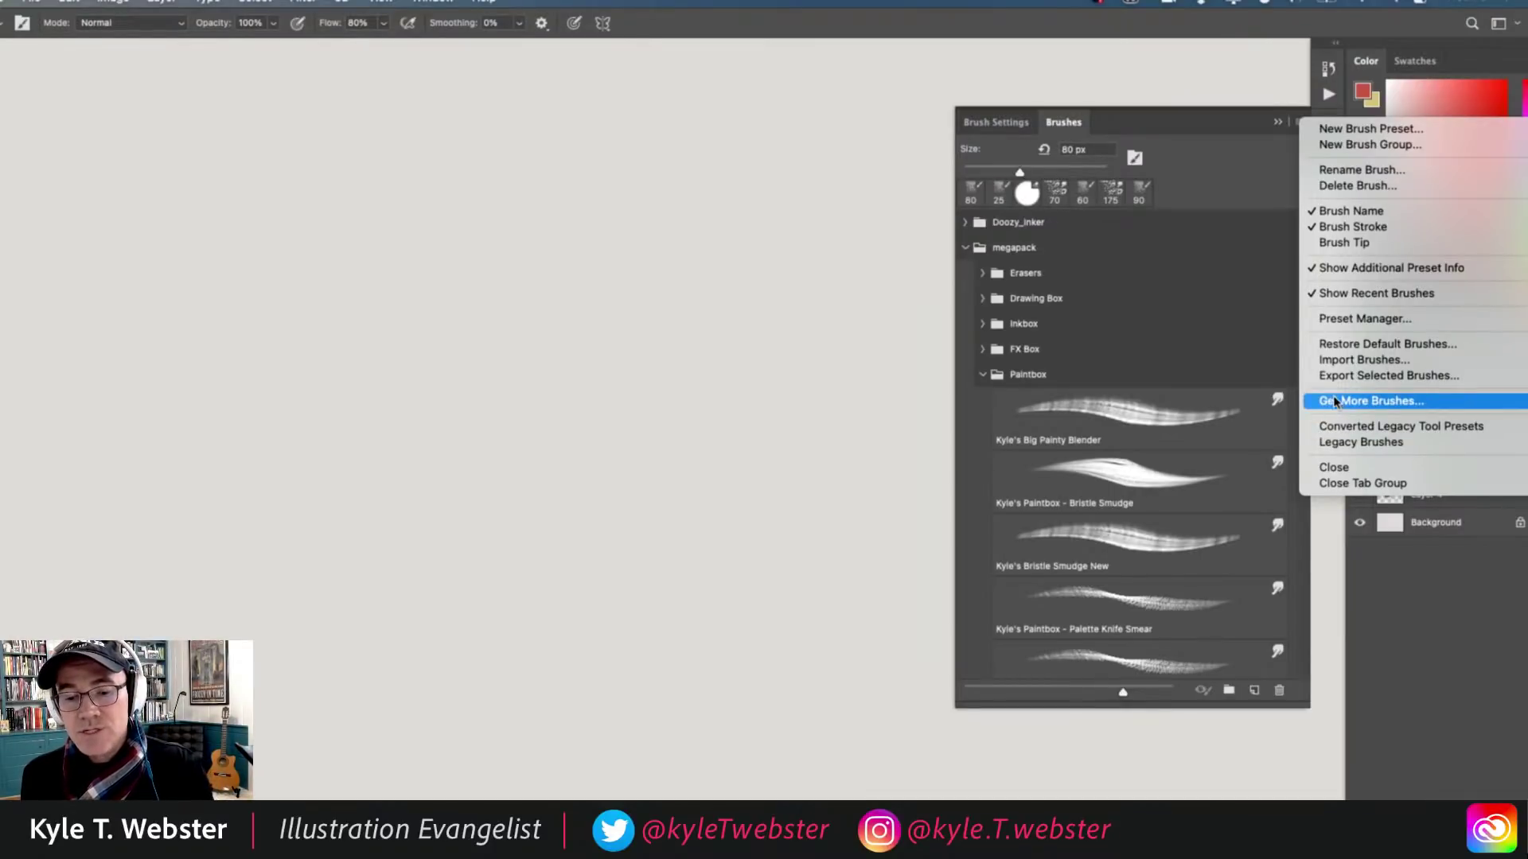
left_click(1111, 123)
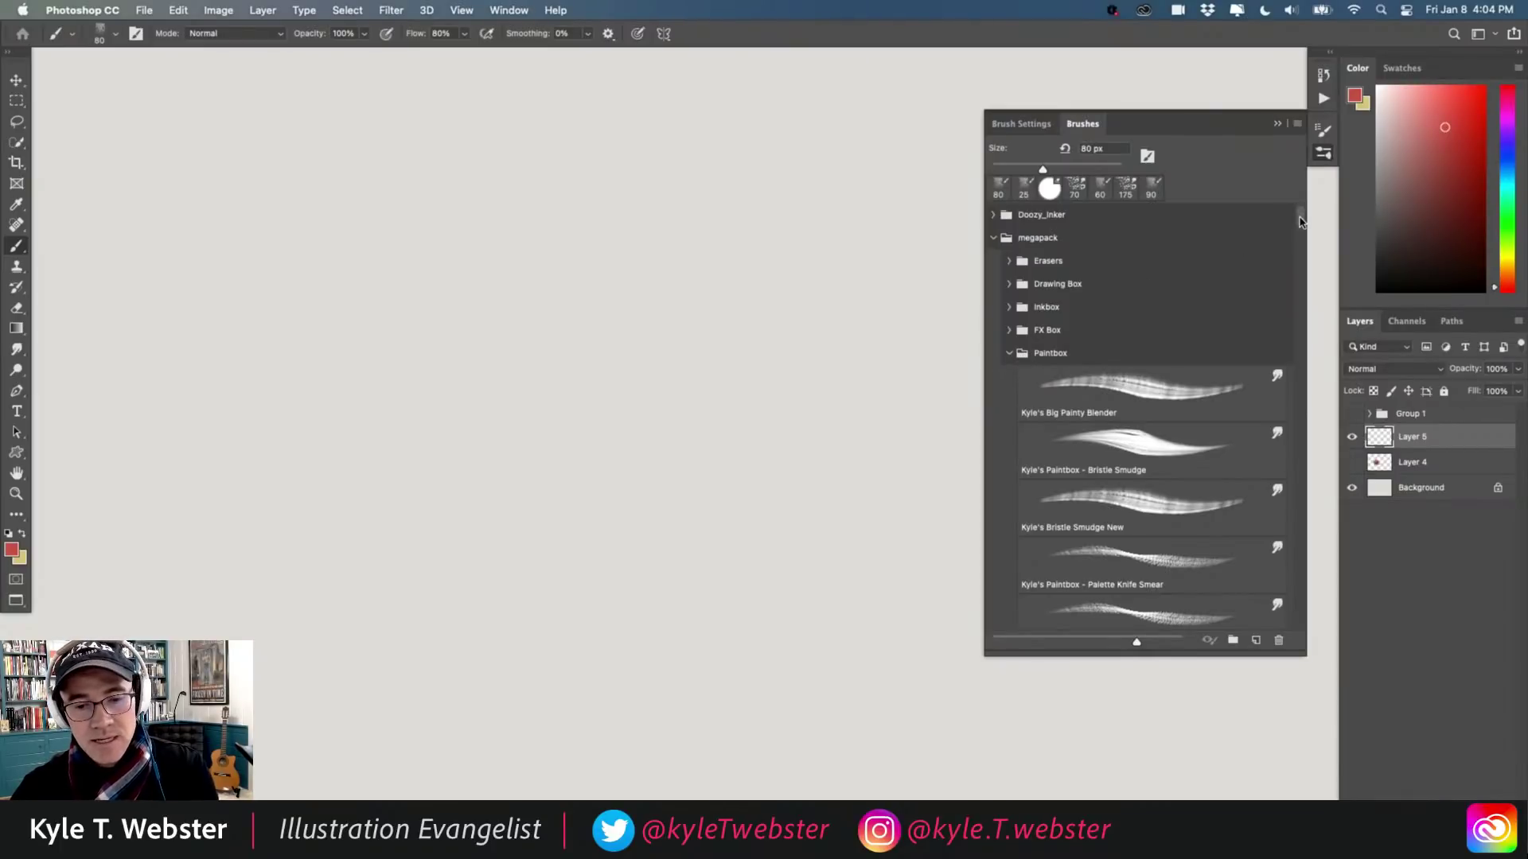
Browse the Paintbox brushes in the megapack group and compare their stroke previews, ending at the Oil brushes
scroll(1238, 275, "down", 10)
scroll(1238, 275, "down", 20)
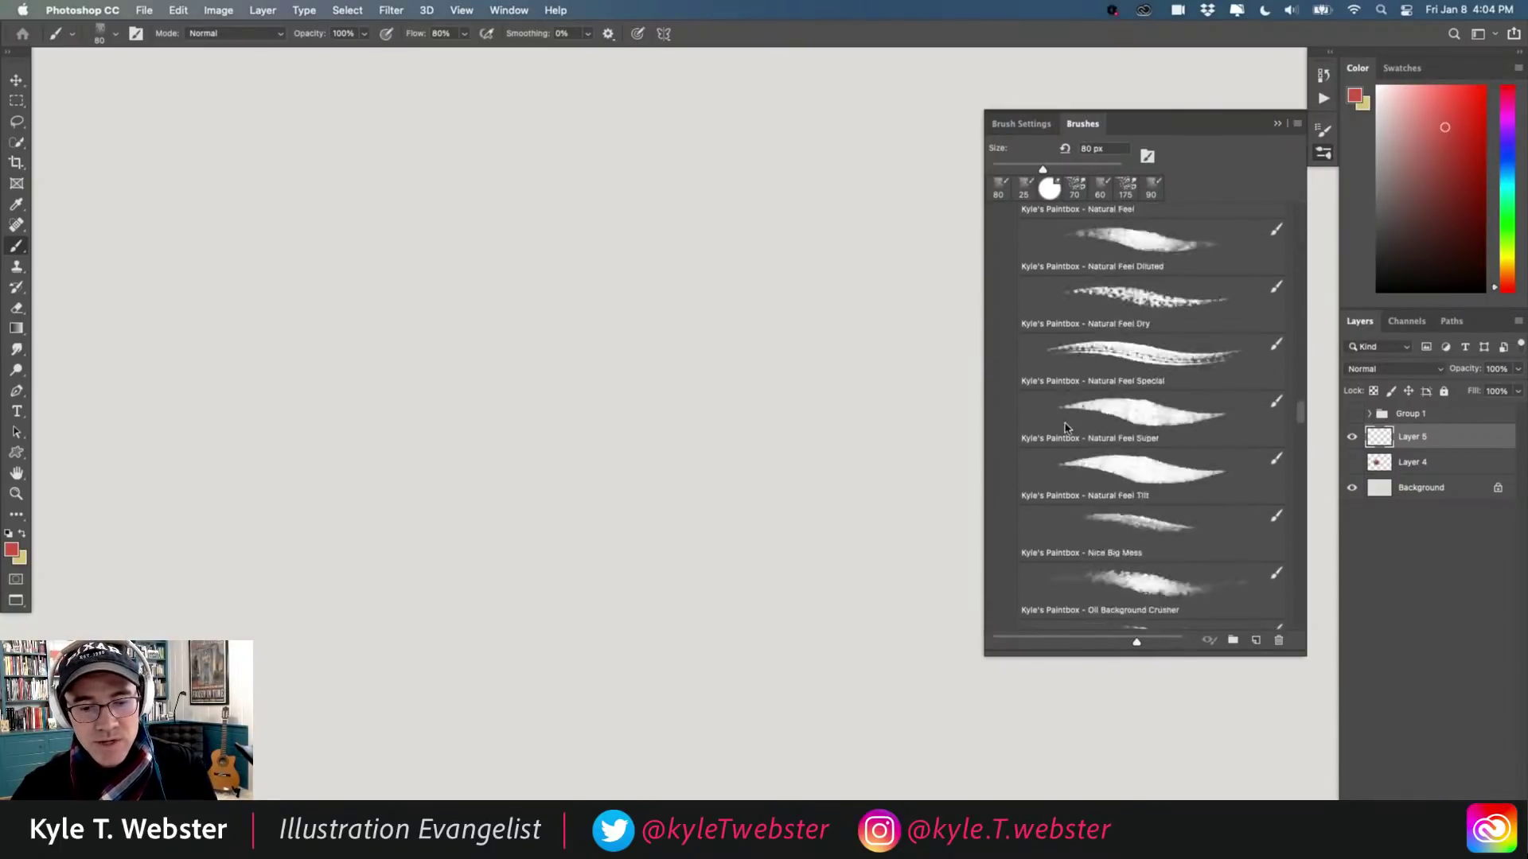
scroll(1044, 486, "down", 20)
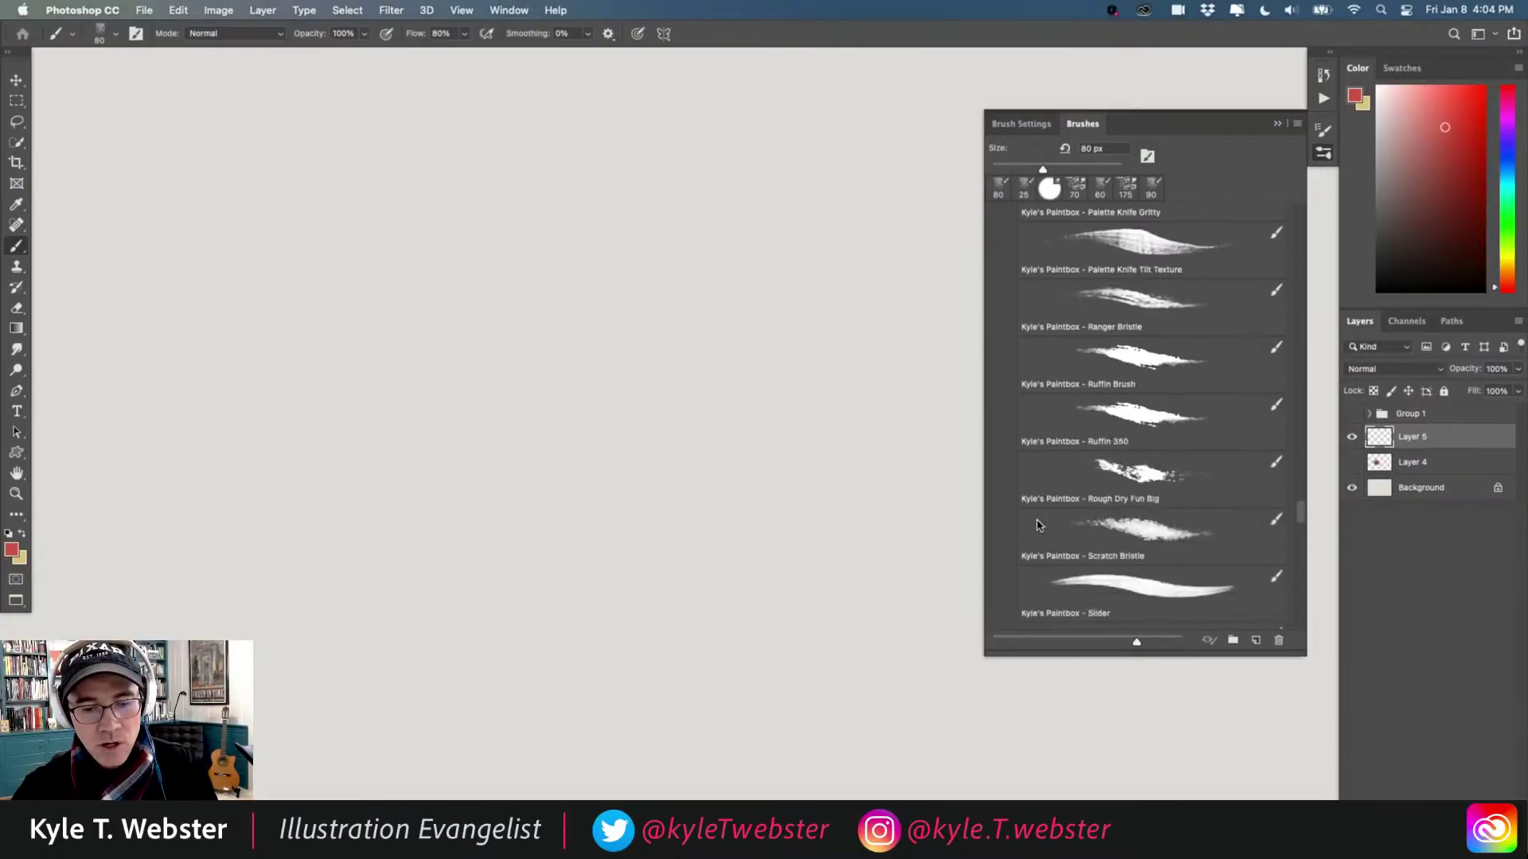
scroll(1030, 551, "down", 5)
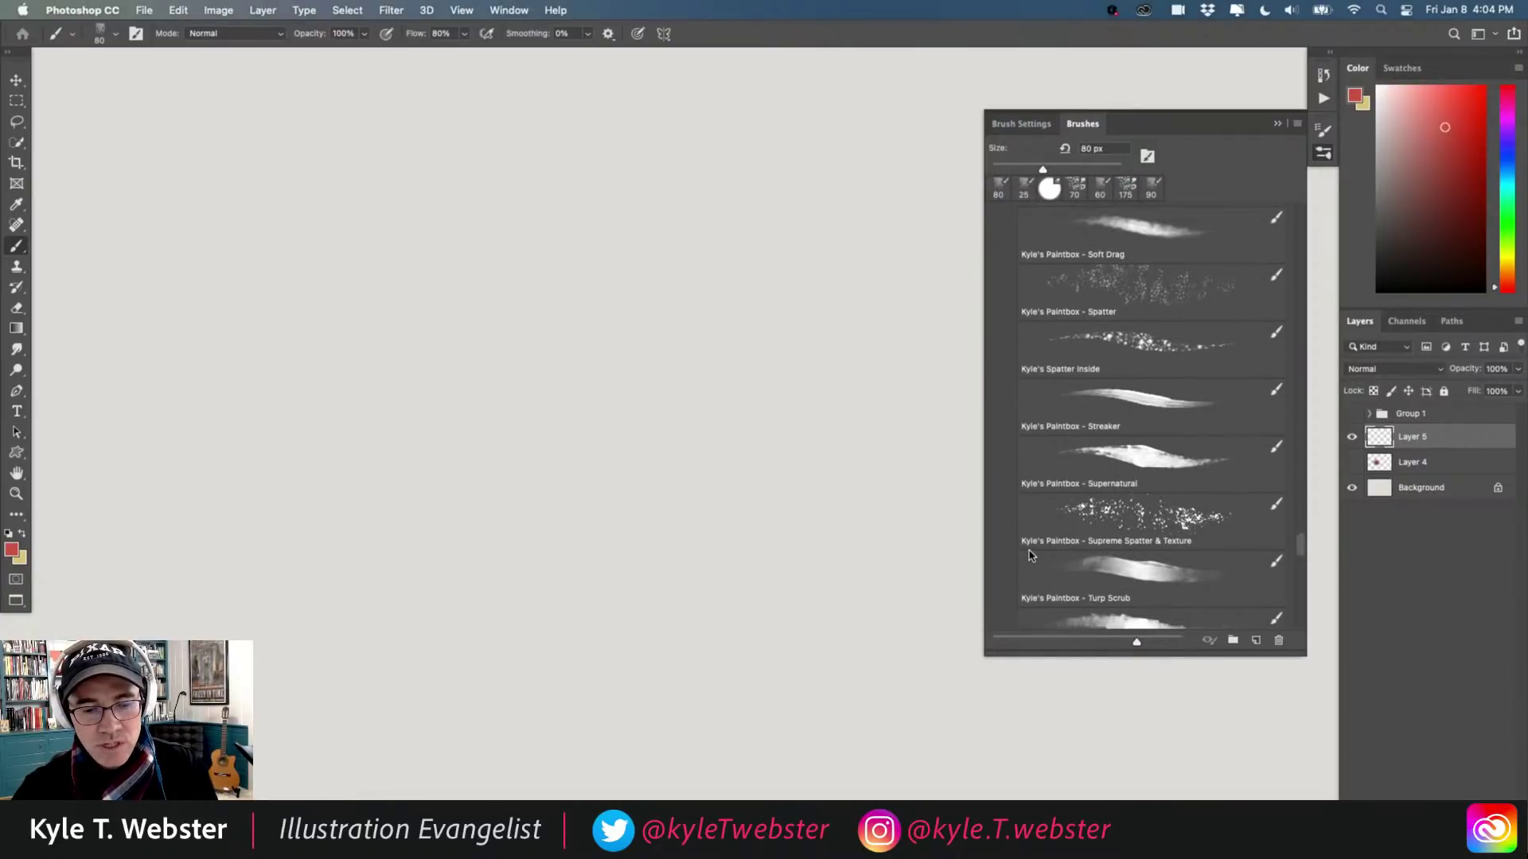
scroll(1027, 541, "up", 15)
scroll(1026, 442, "up", 20)
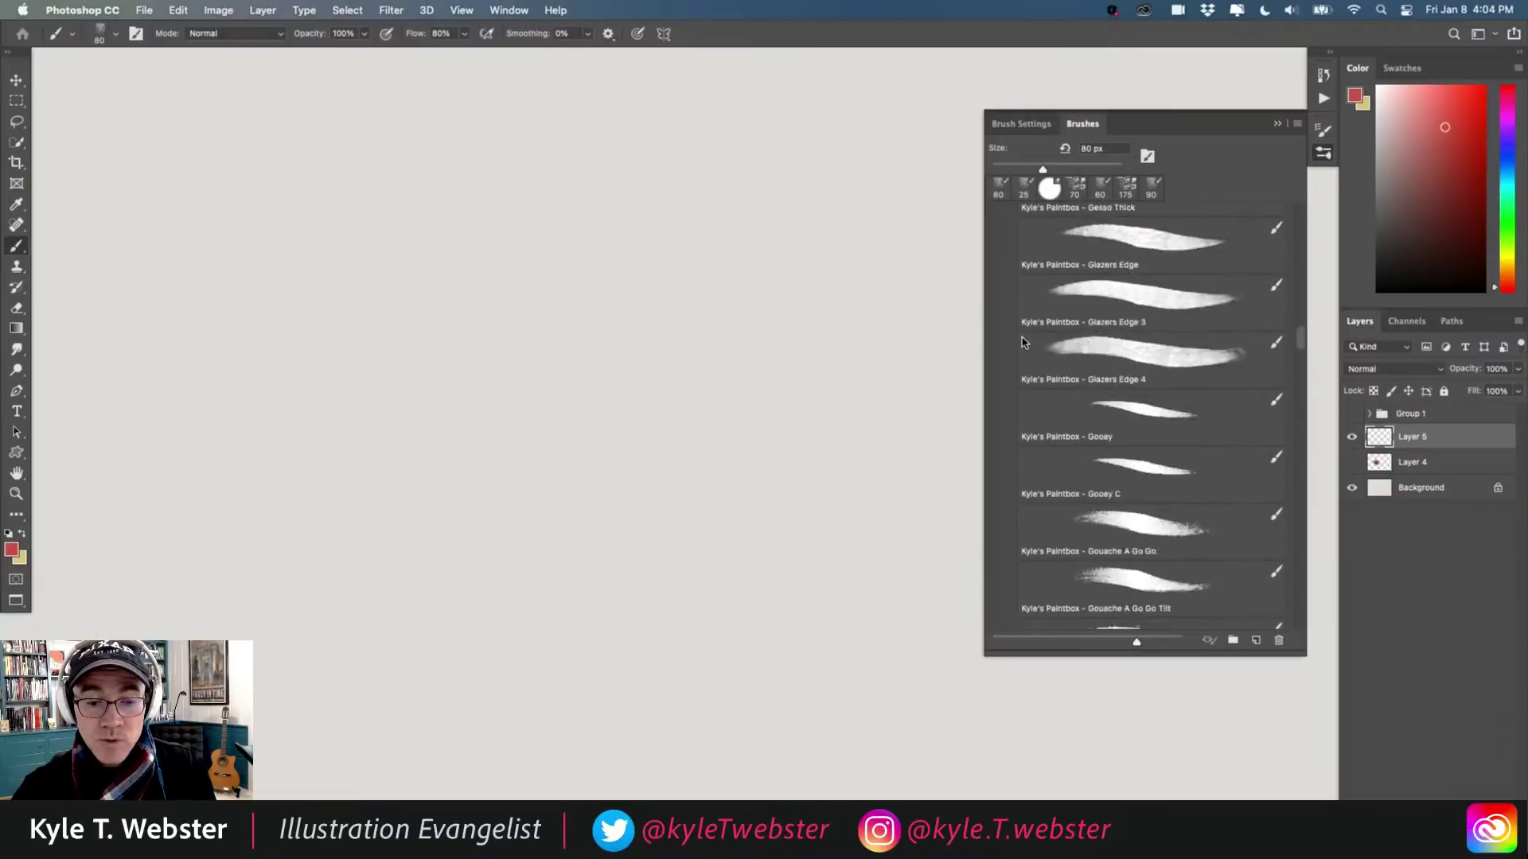
scroll(1017, 306, "up", 5)
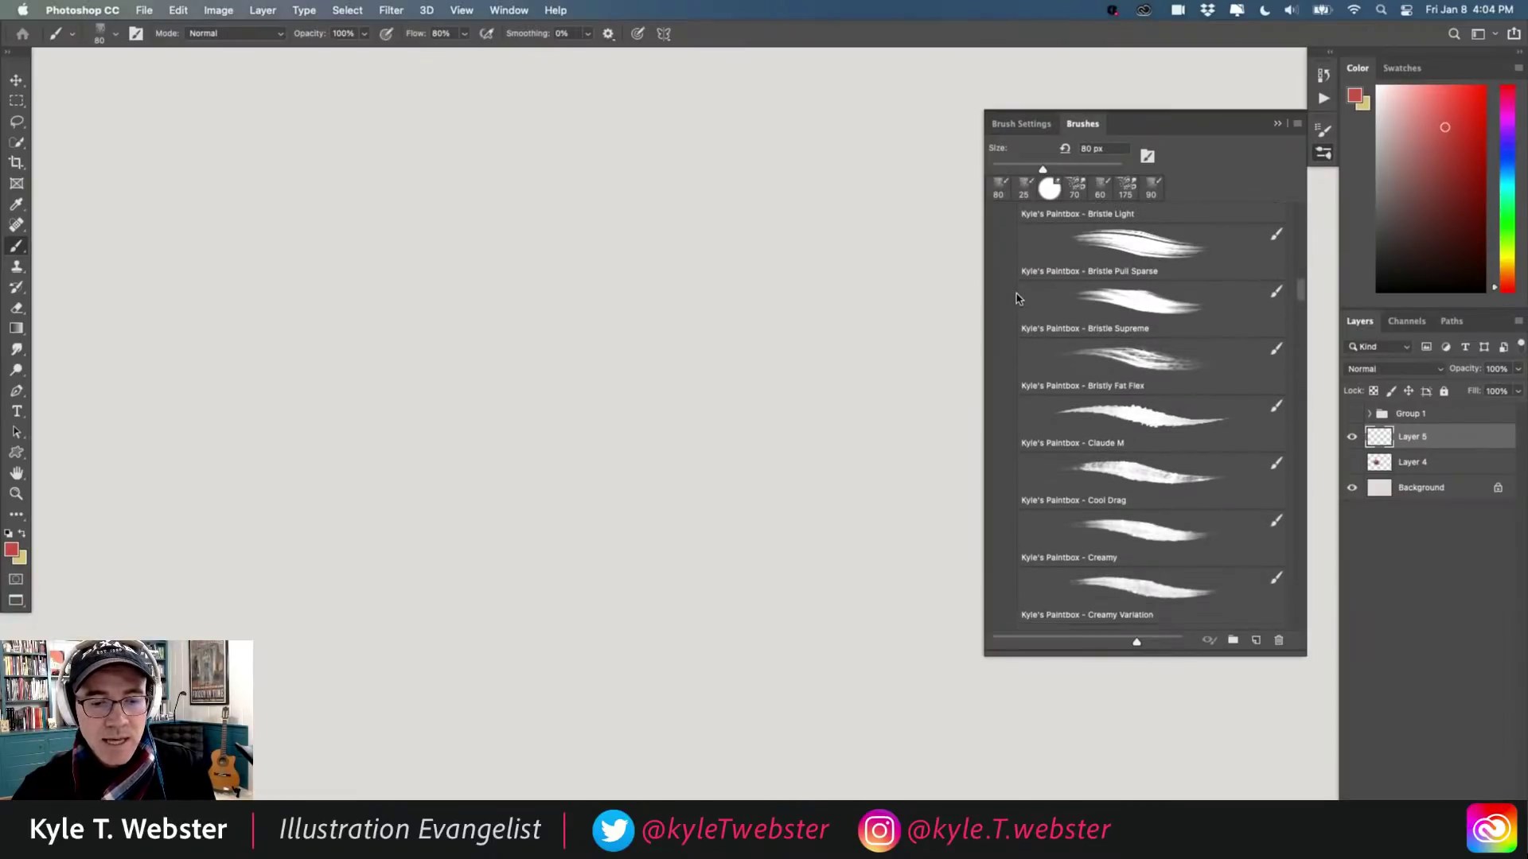
scroll(1017, 334, "down", 12)
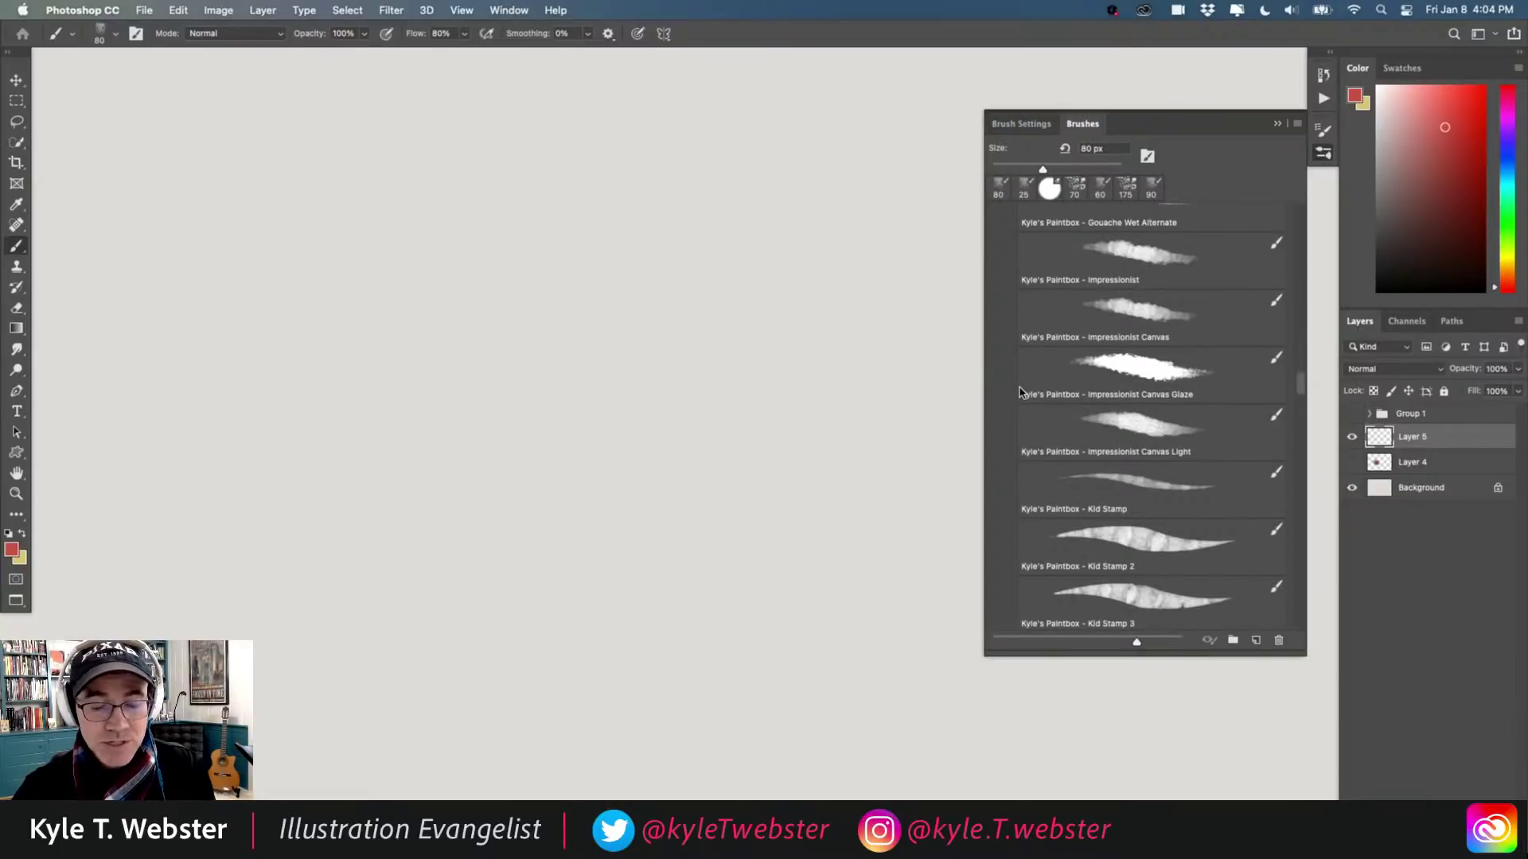
scroll(1020, 392, "down", 15)
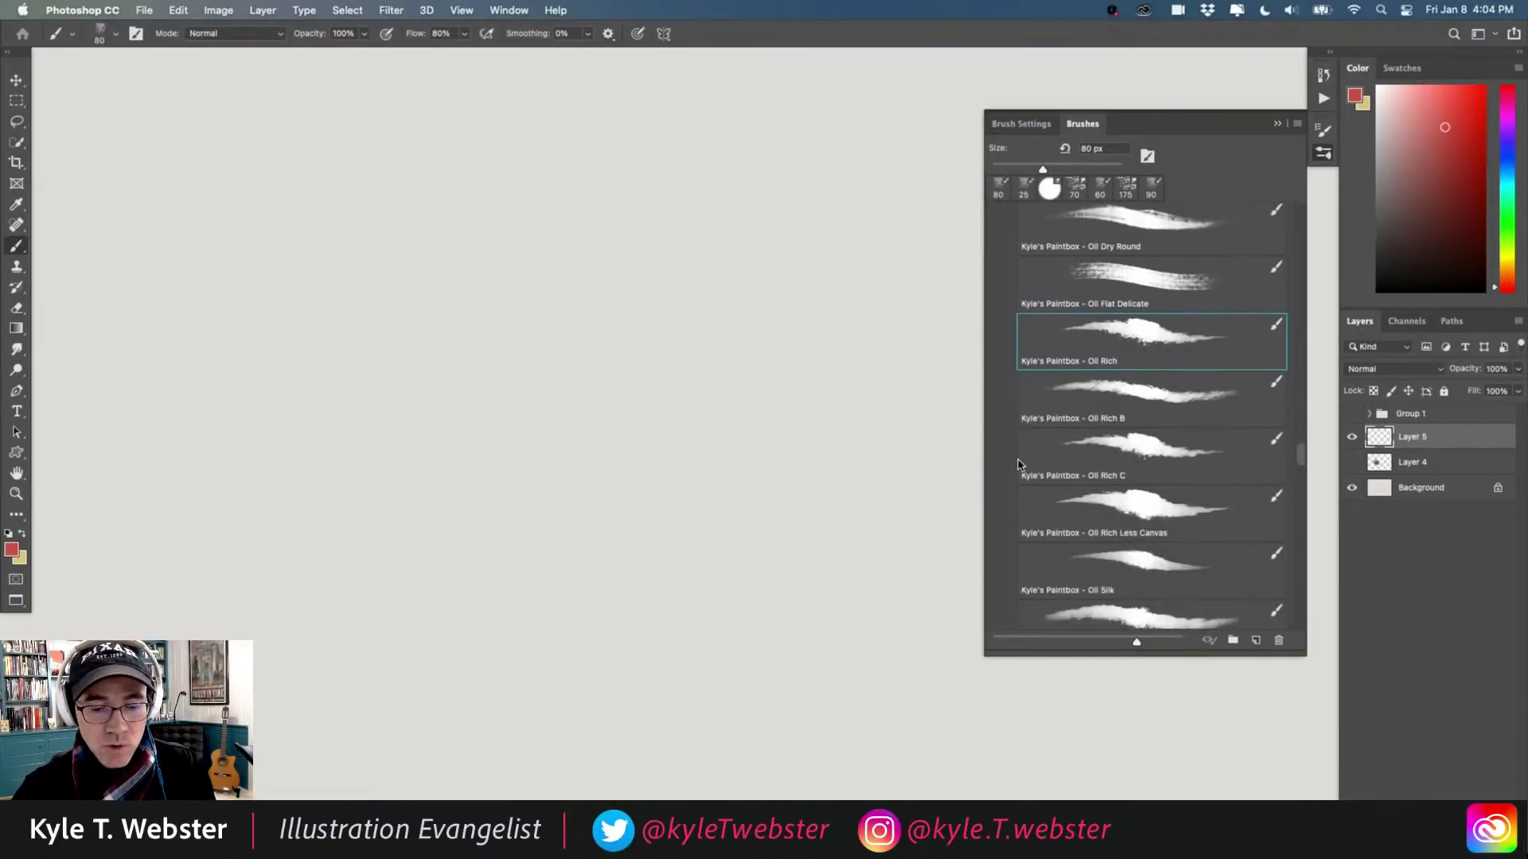
scroll(1018, 465, "down", 3)
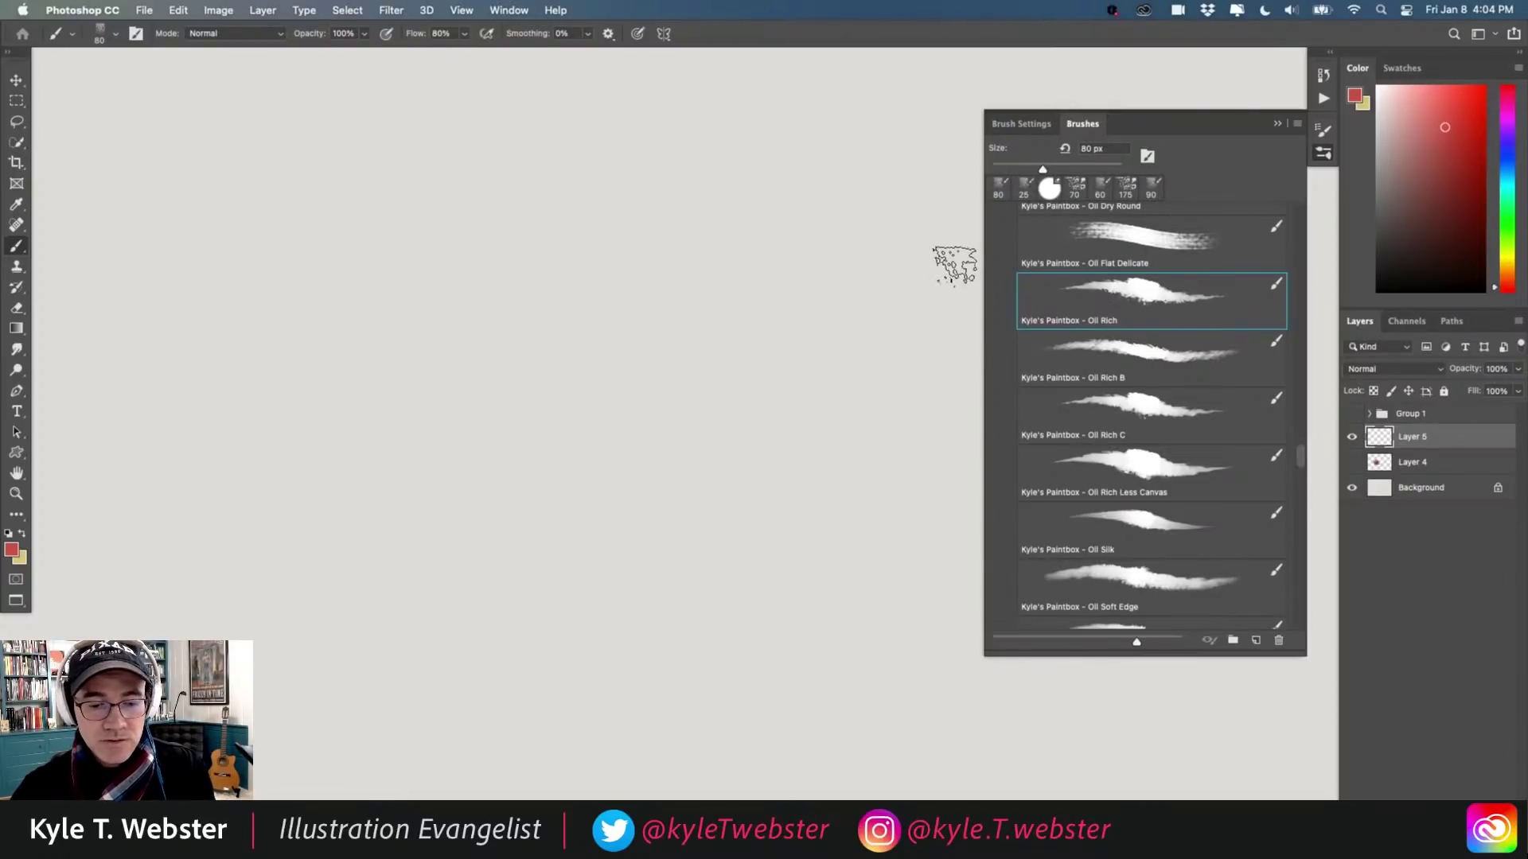
Select the Kyle's Paintbox - Oil Rich brush and paint a short diagonal red test stroke near the canvas centre
left_click(1138, 293)
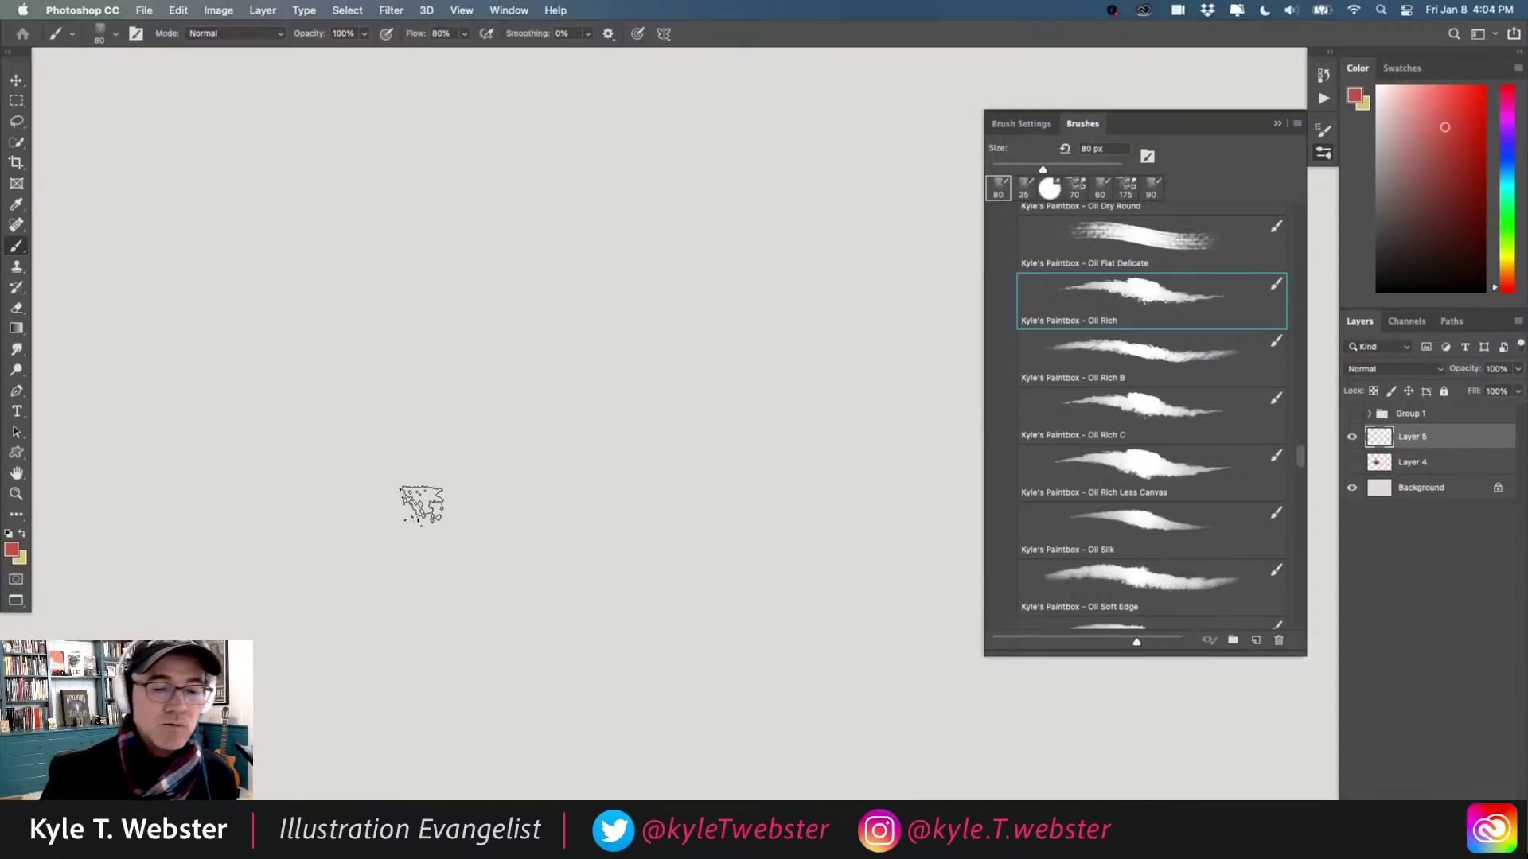
left_click_drag(683, 301, 602, 491)
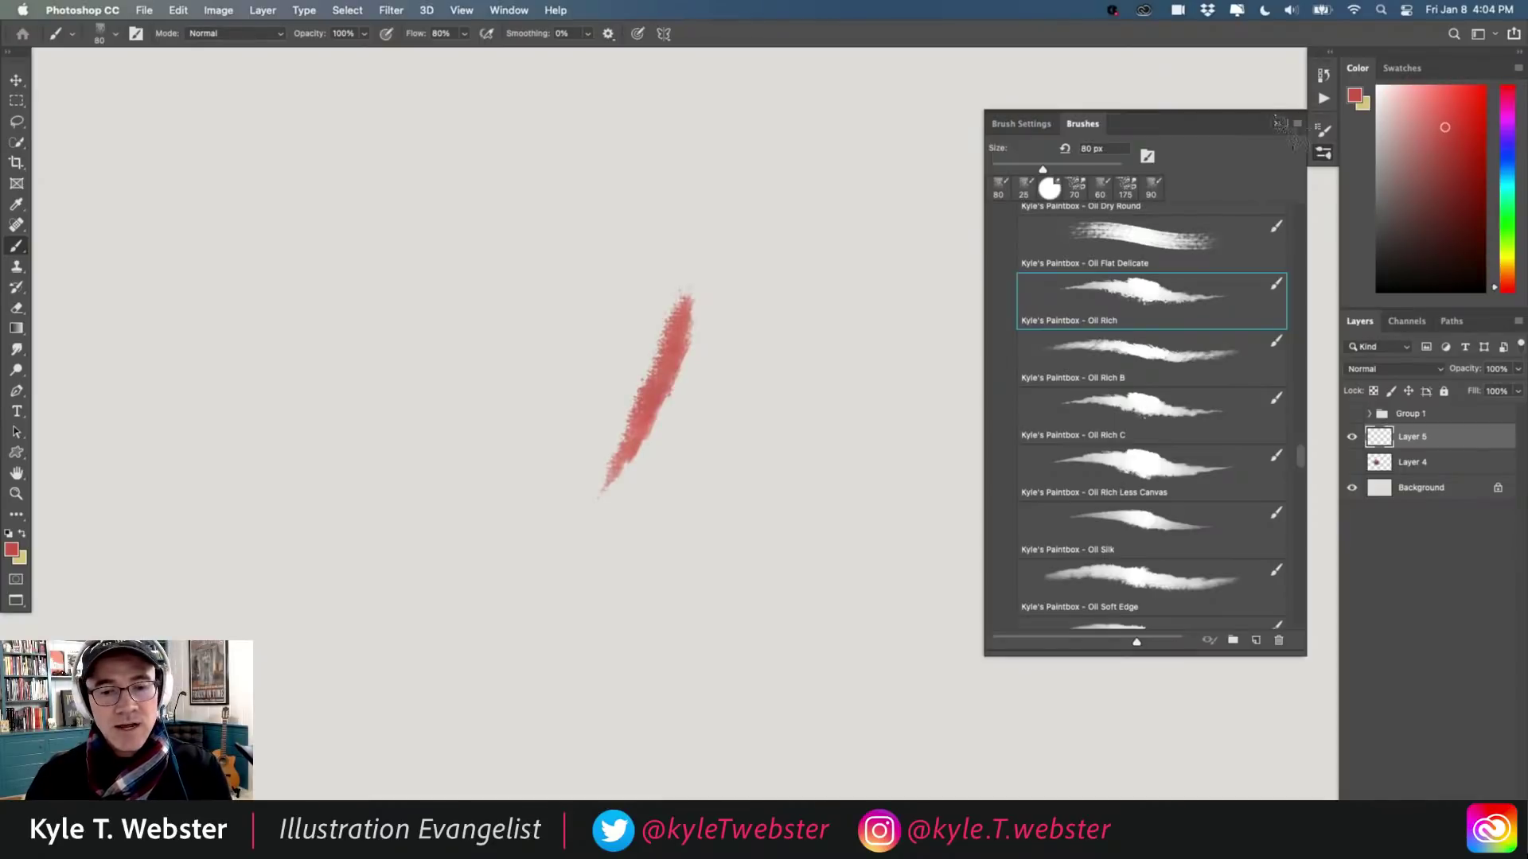
Show the brush's Shape Dynamics settings, paint a long curved red test stroke beside the first, and inspect its edges up close
left_click(1278, 124)
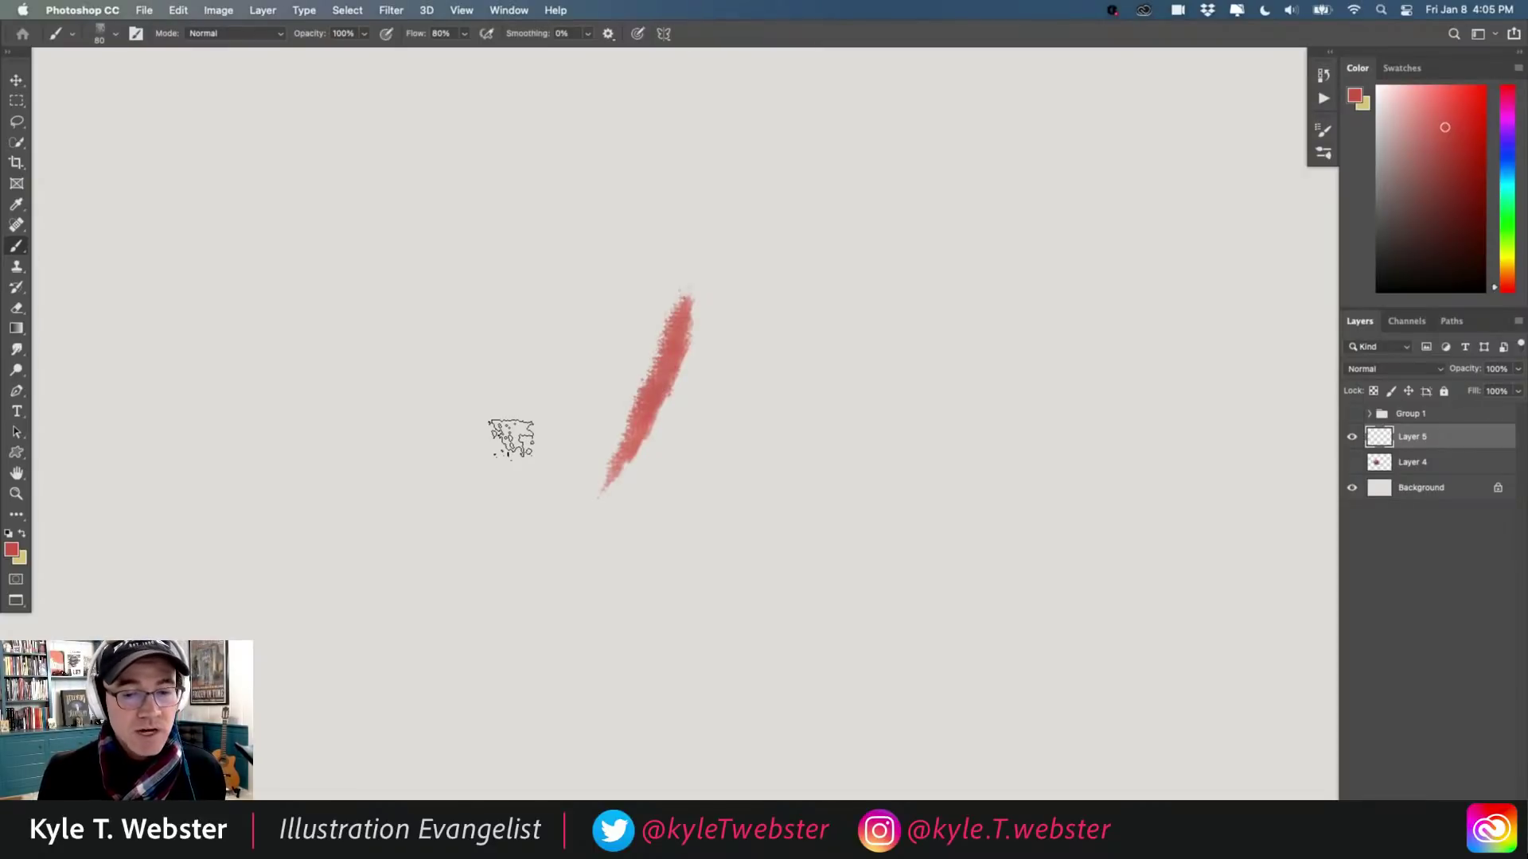
left_click(1323, 152)
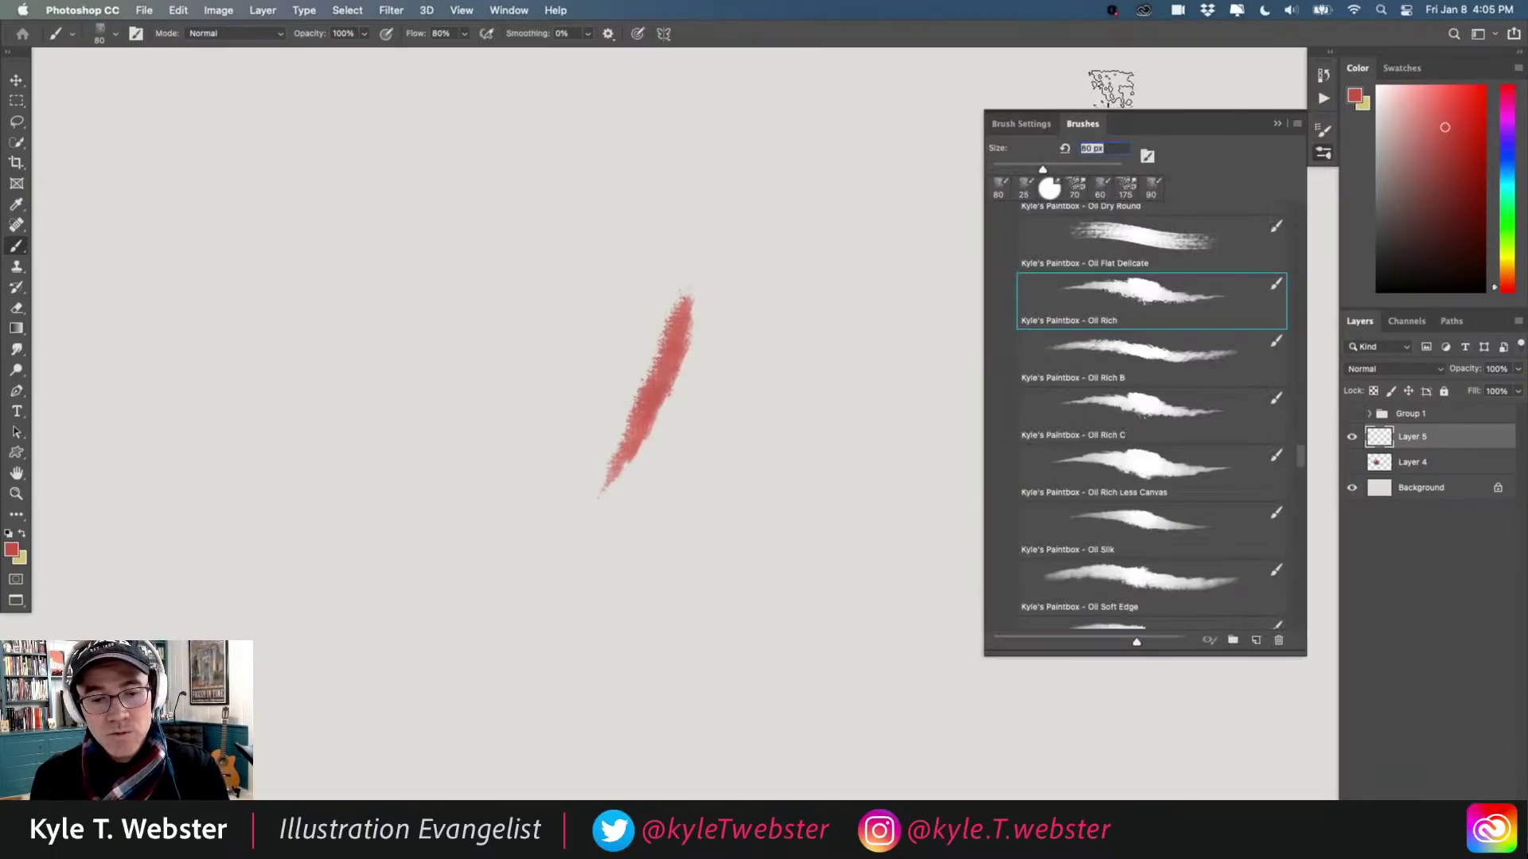
left_click(1019, 123)
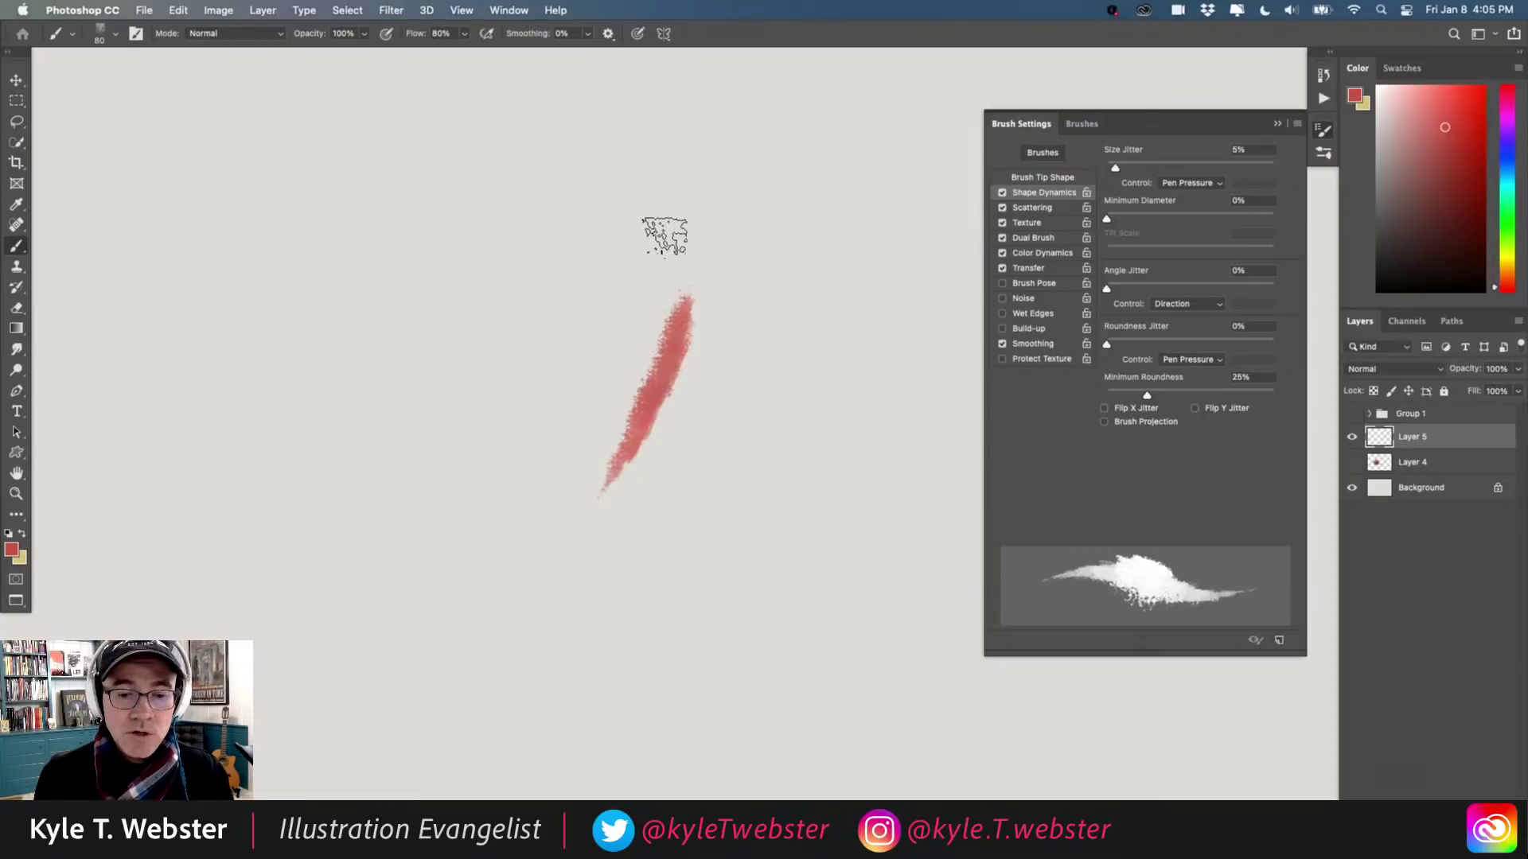
mouse_move(595, 237)
left_mouse_down()
mouse_move(485, 357)
mouse_move(448, 445)
mouse_move(451, 558)
mouse_move(508, 690)
mouse_move(459, 610)
mouse_move(445, 443)
mouse_move(459, 399)
mouse_move(451, 517)
mouse_move(501, 686)
mouse_move(459, 578)
mouse_move(470, 402)
mouse_move(600, 202)
left_mouse_up()
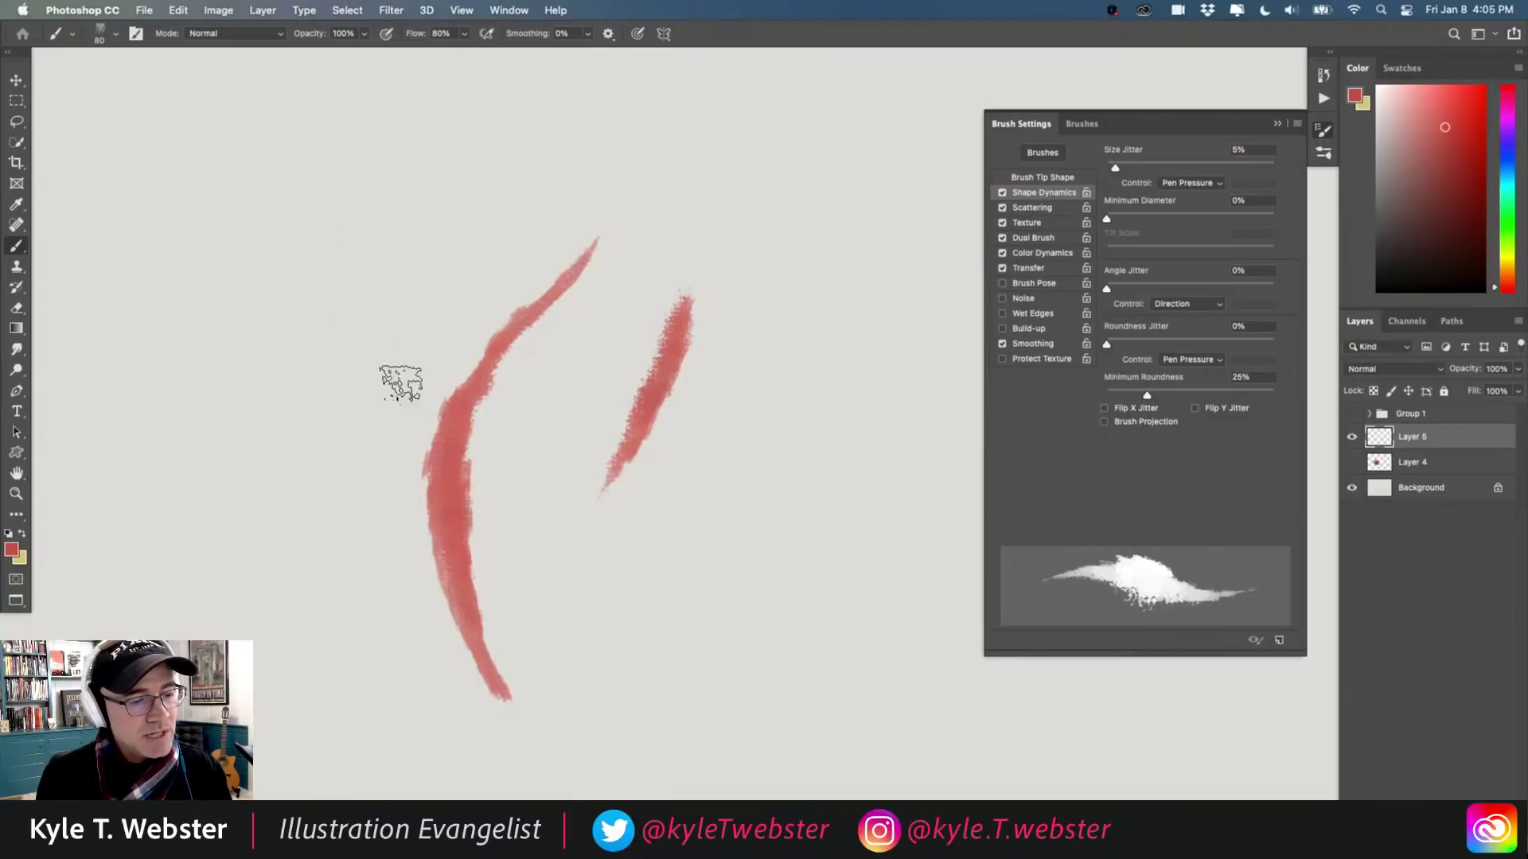
scroll(418, 422, "up", 3)
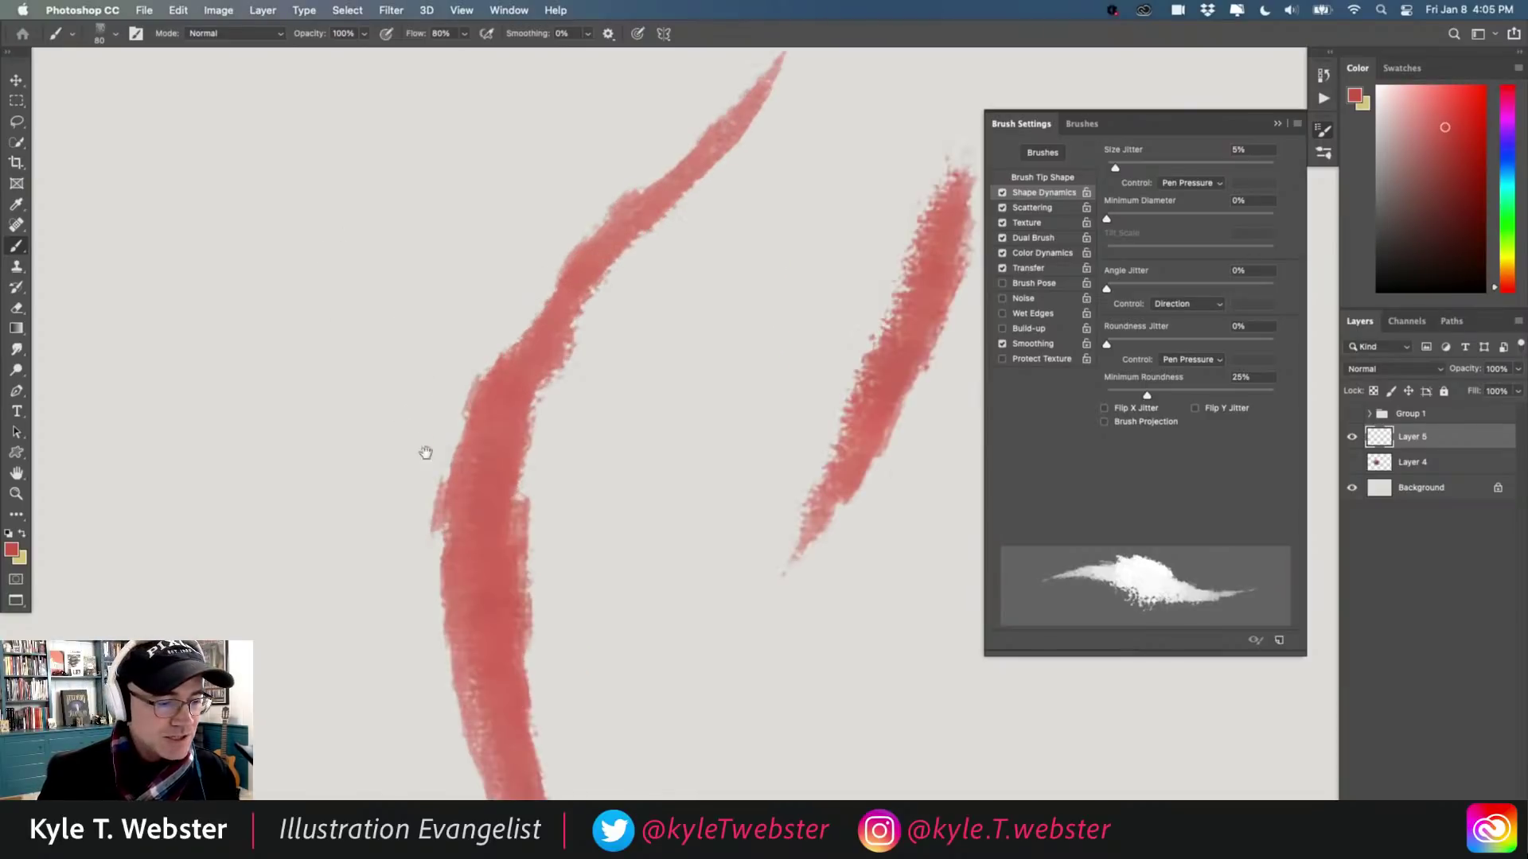
scroll(474, 414, "down", 3)
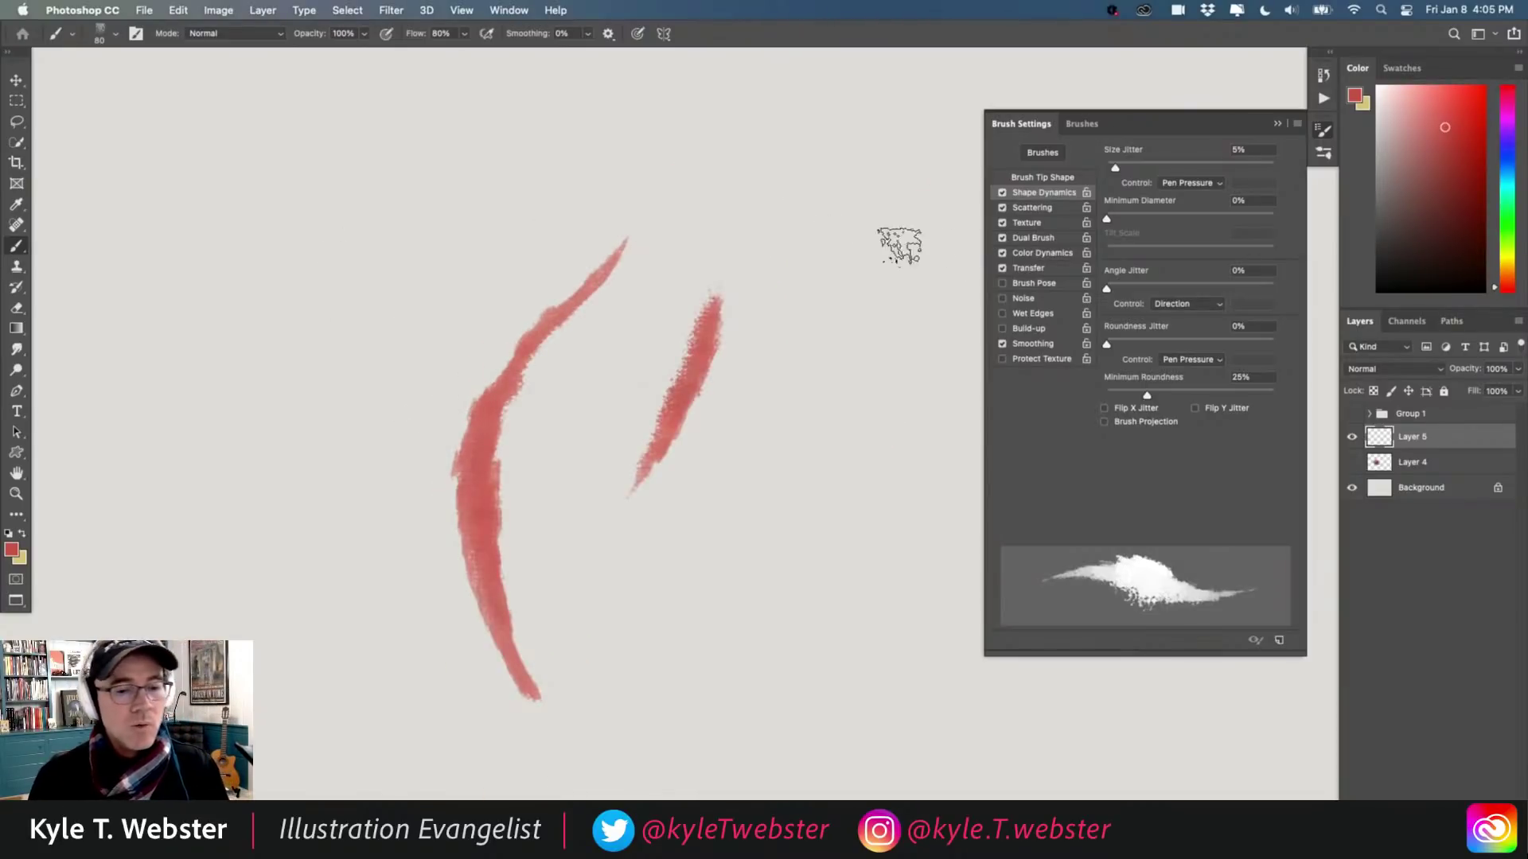
Show the brush's Scattering settings and paint a wide slanted red stroke and a horizontal one around the existing strokes
left_click(1031, 207)
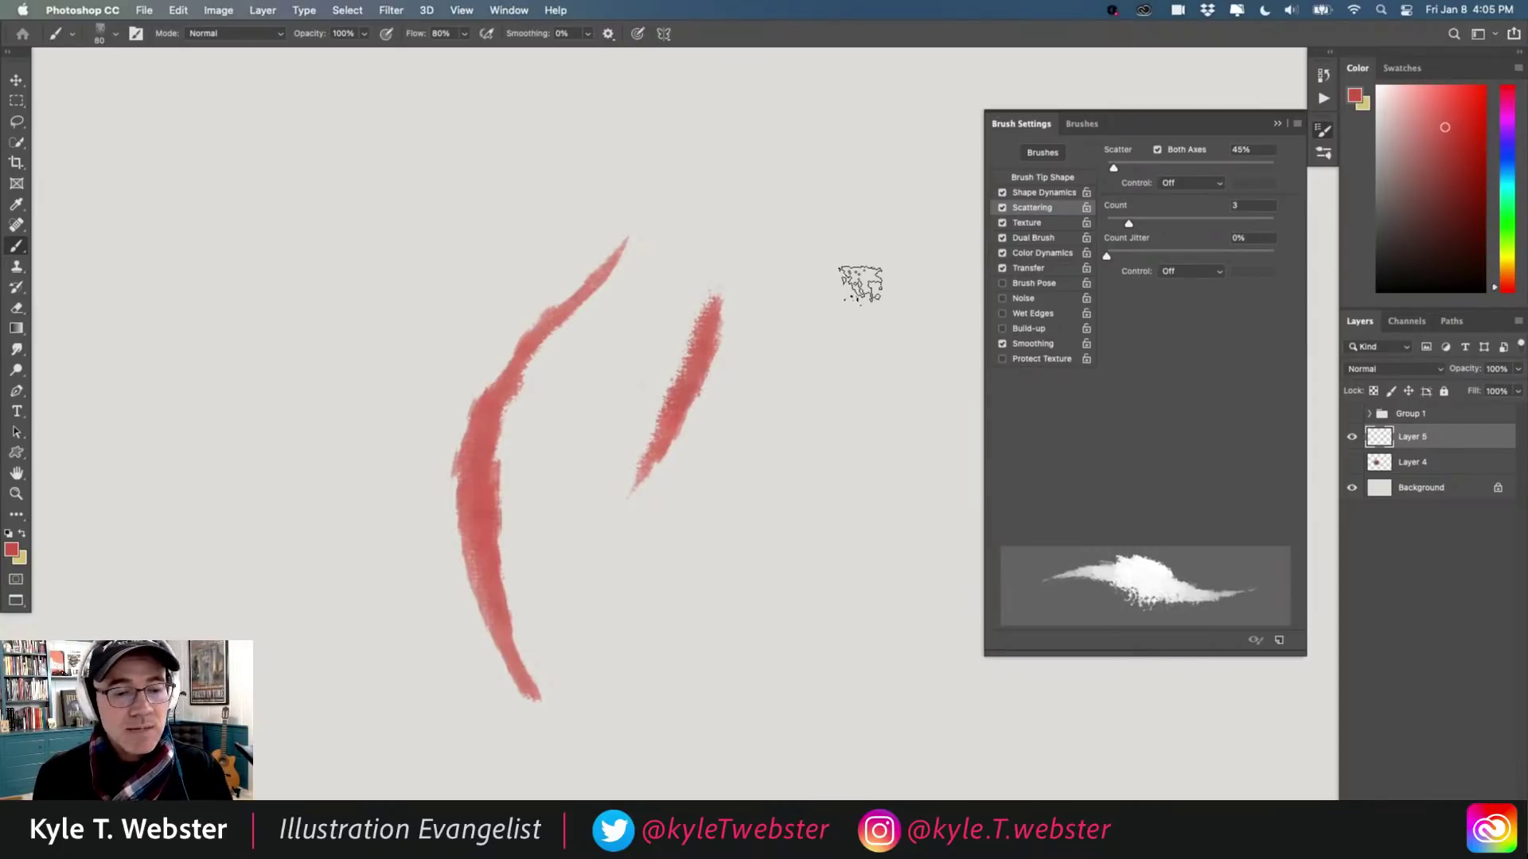
mouse_move(863, 275)
left_mouse_down()
mouse_move(804, 503)
mouse_move(847, 307)
mouse_move(779, 520)
mouse_move(847, 267)
mouse_move(750, 518)
left_mouse_up()
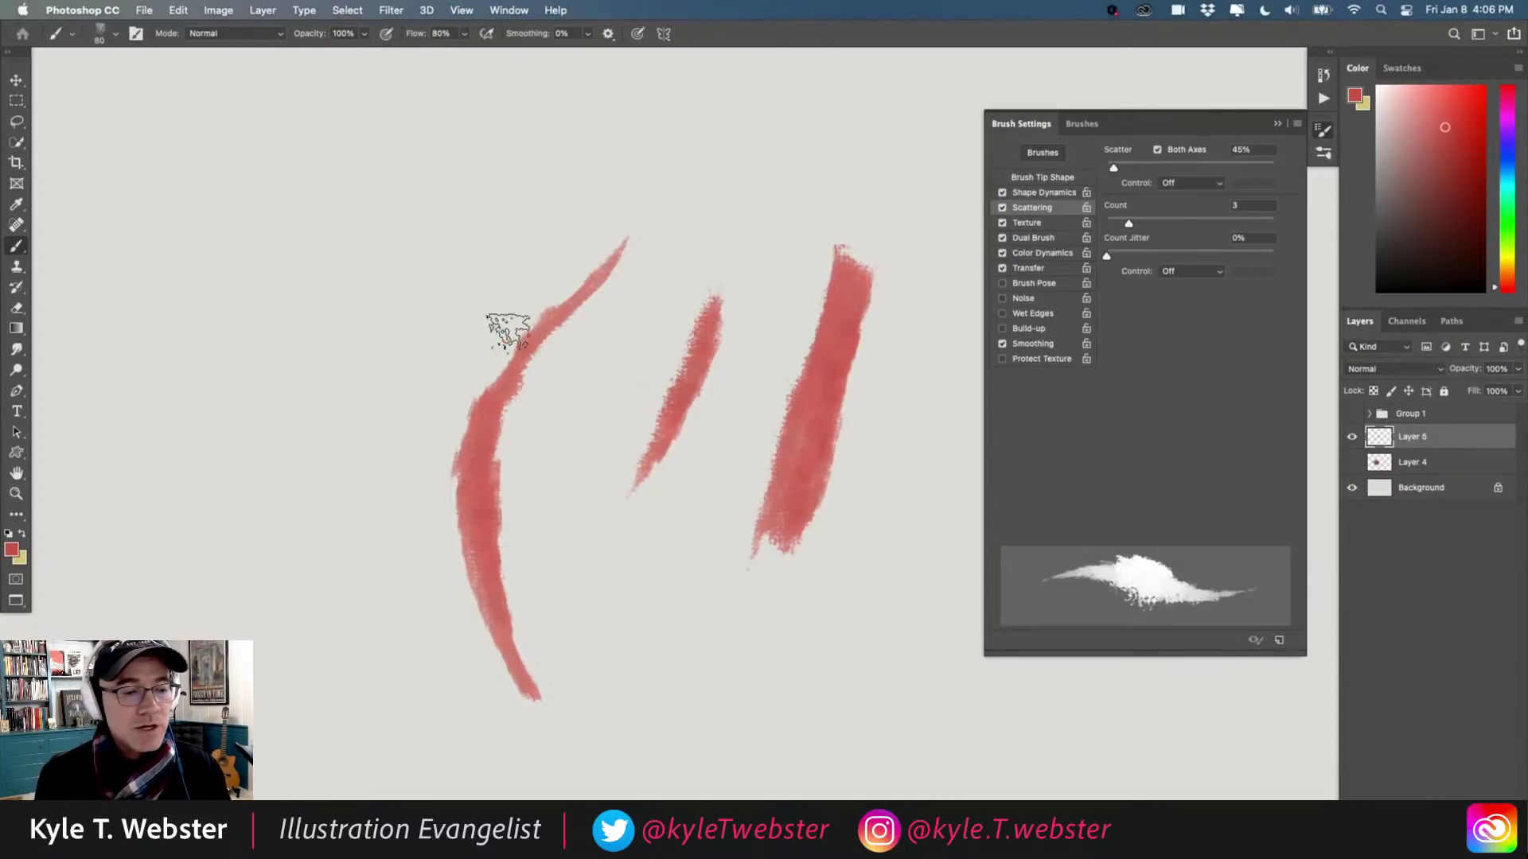
left_click_drag(481, 259, 197, 271)
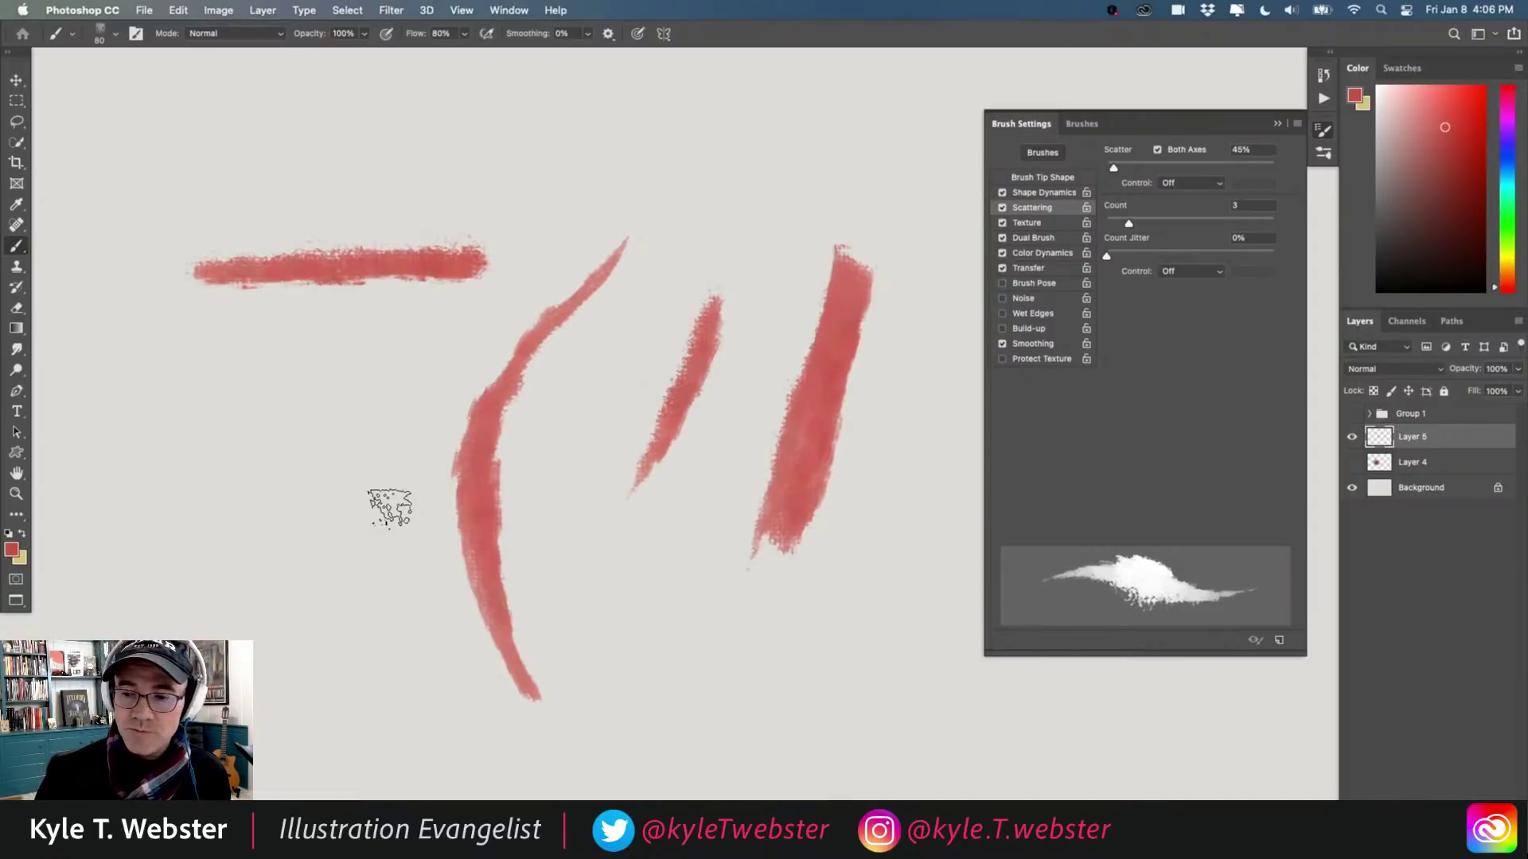
Clear all the test strokes from Layer 5
key("super+a")
key("BackSpace")
key("super+f")
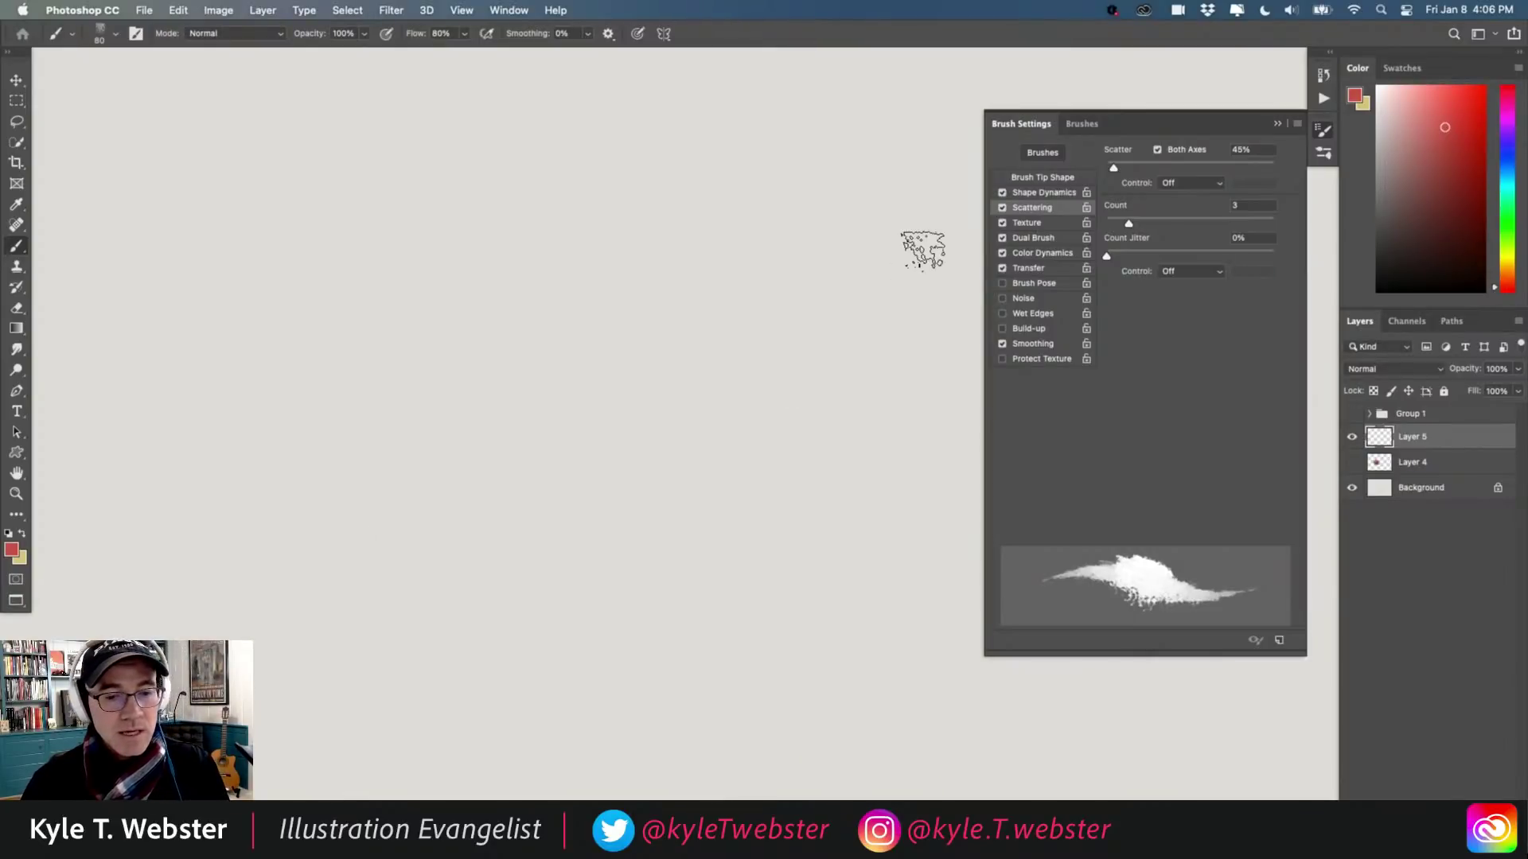
Show the brush's Texture settings and paint a thin slanted red stroke and a scrubbed patch beside it
left_click(1027, 223)
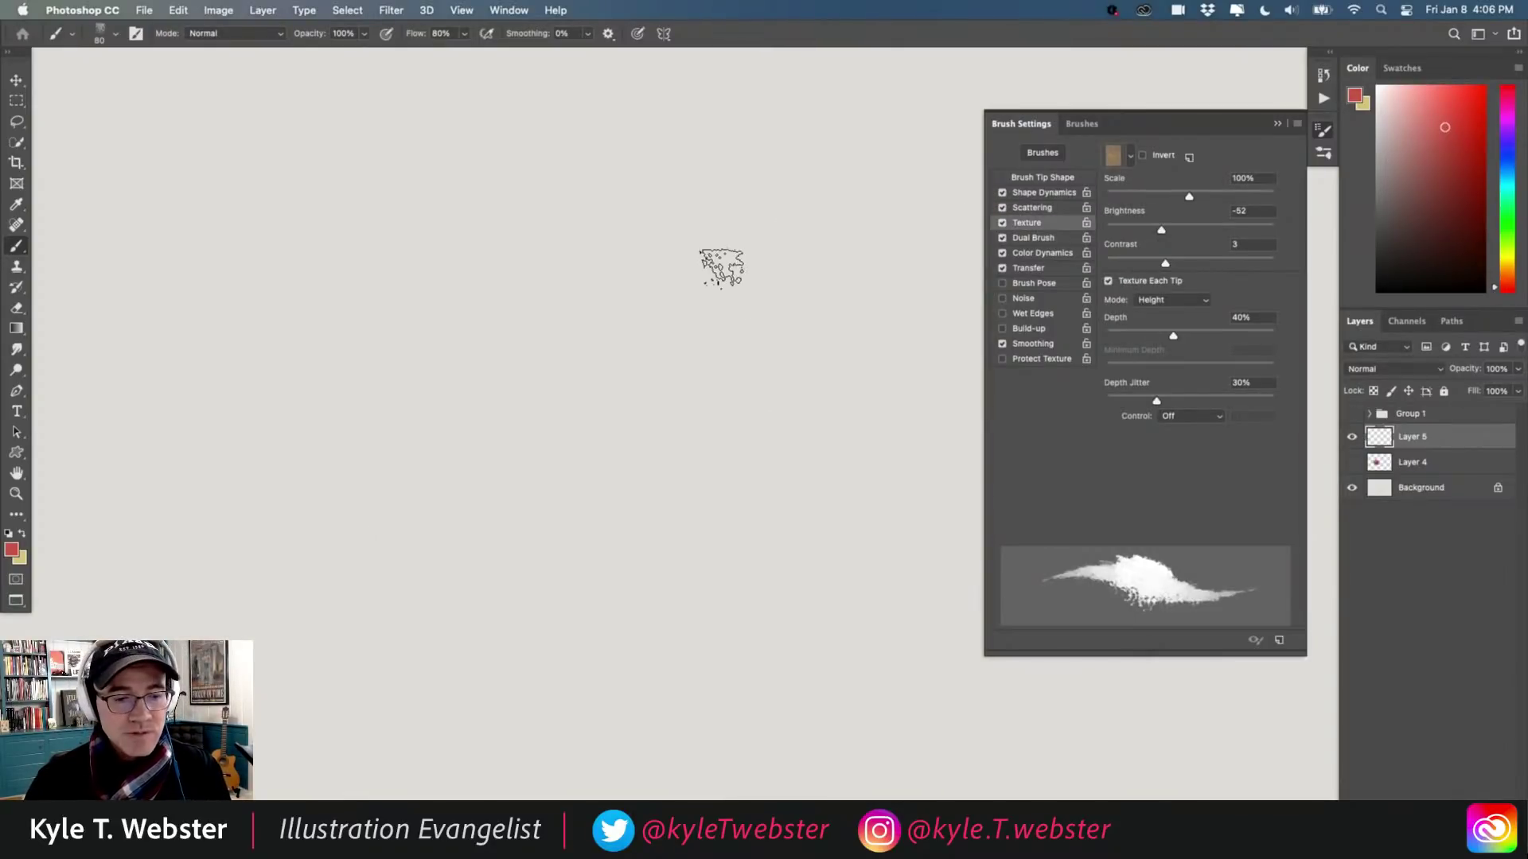
mouse_move(722, 273)
left_mouse_down()
mouse_move(642, 494)
mouse_move(692, 313)
mouse_move(592, 292)
mouse_move(599, 323)
mouse_move(570, 297)
mouse_move(569, 313)
mouse_move(578, 269)
mouse_move(555, 257)
mouse_move(532, 277)
mouse_move(559, 299)
mouse_move(545, 335)
mouse_move(512, 283)
mouse_move(489, 287)
mouse_move(469, 334)
left_mouse_up()
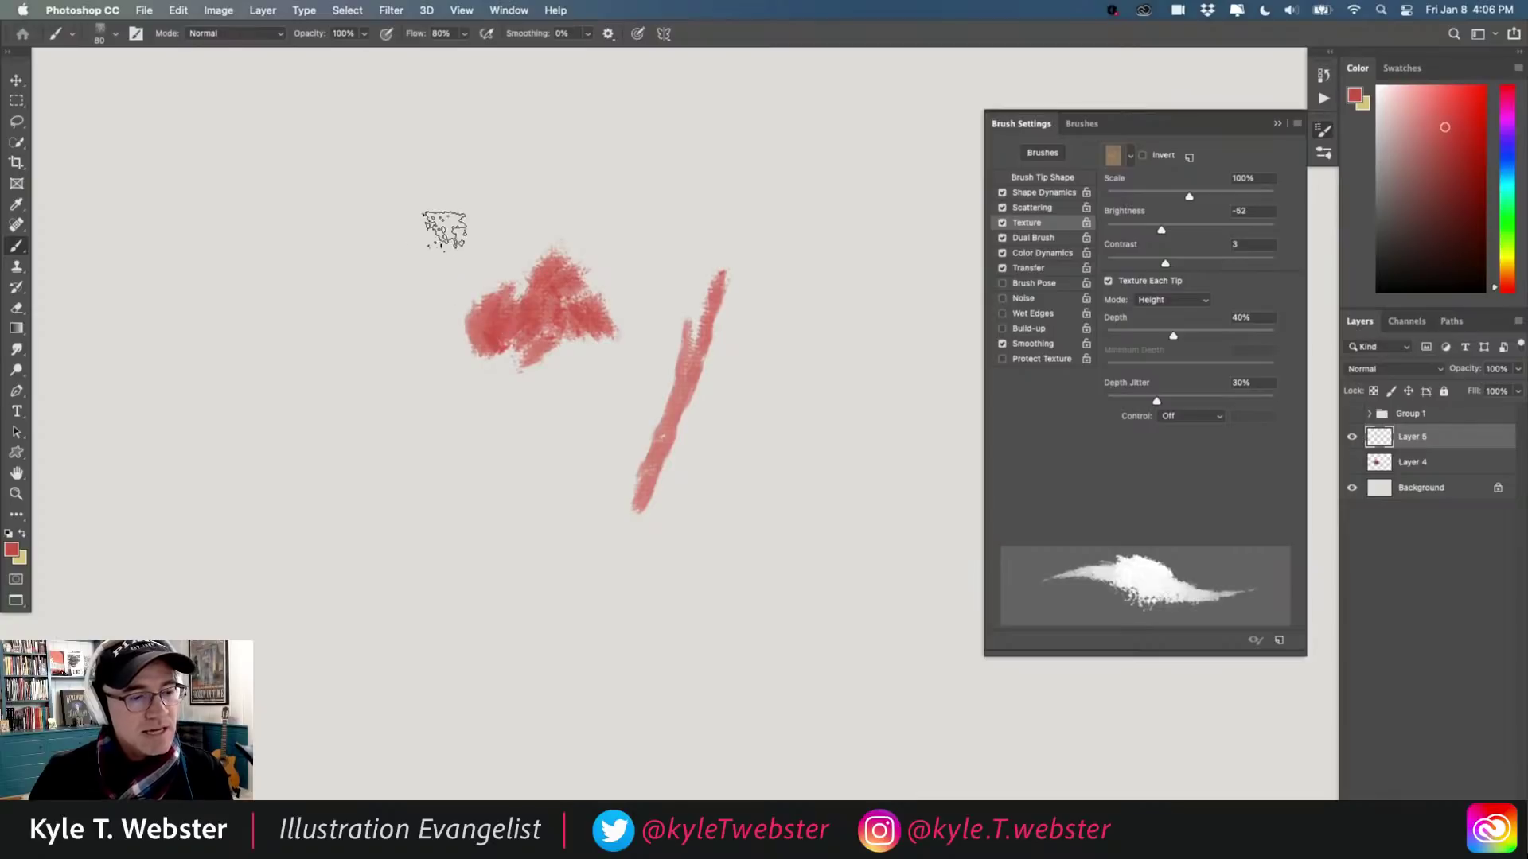
Save the brush's current canvas texture as a new pattern in the pattern presets
left_click(1114, 158)
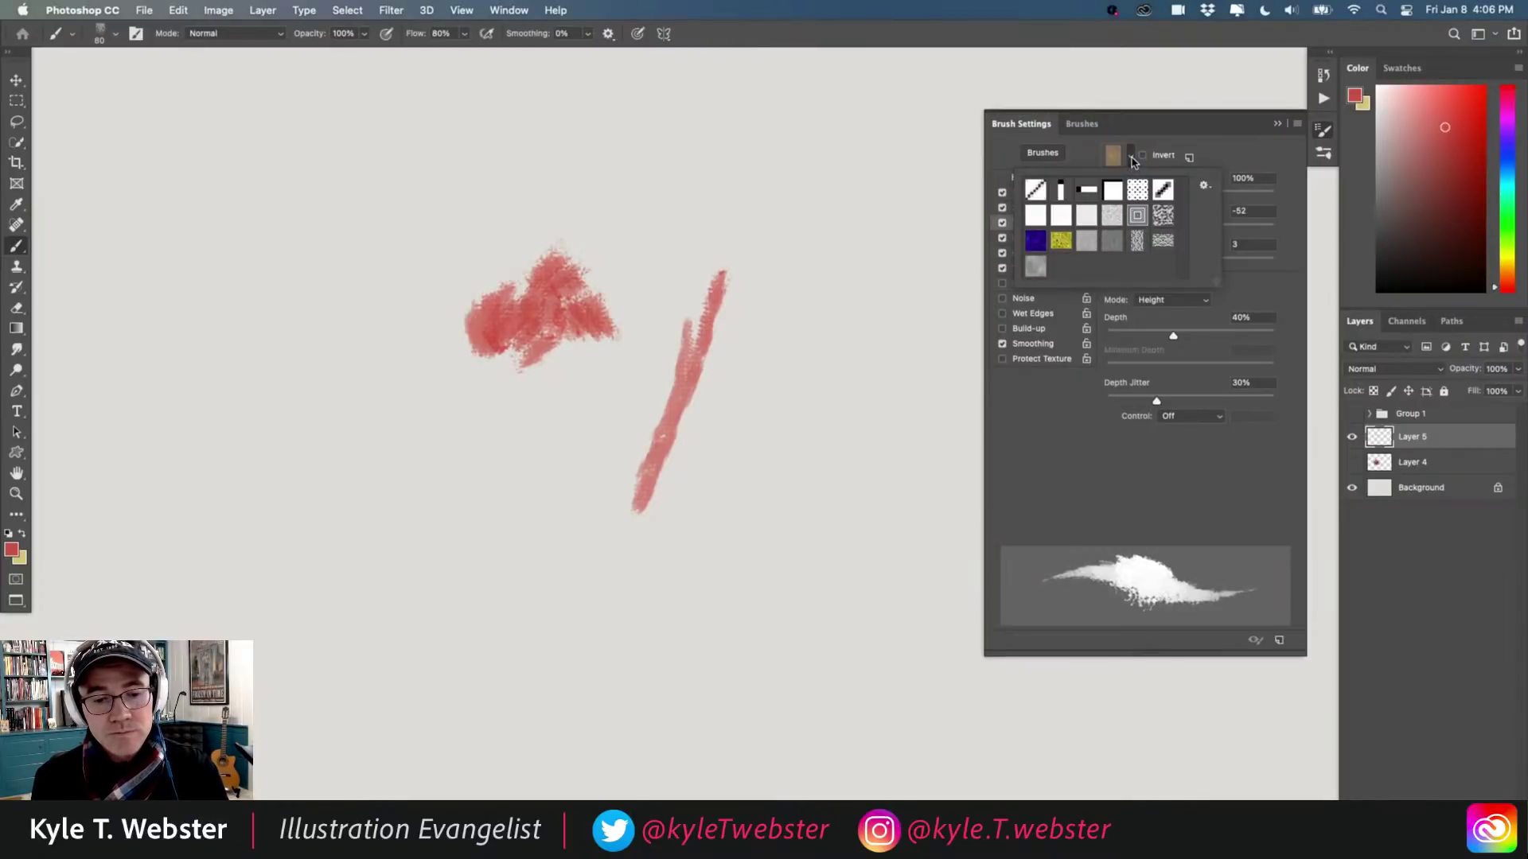
left_click(1204, 187)
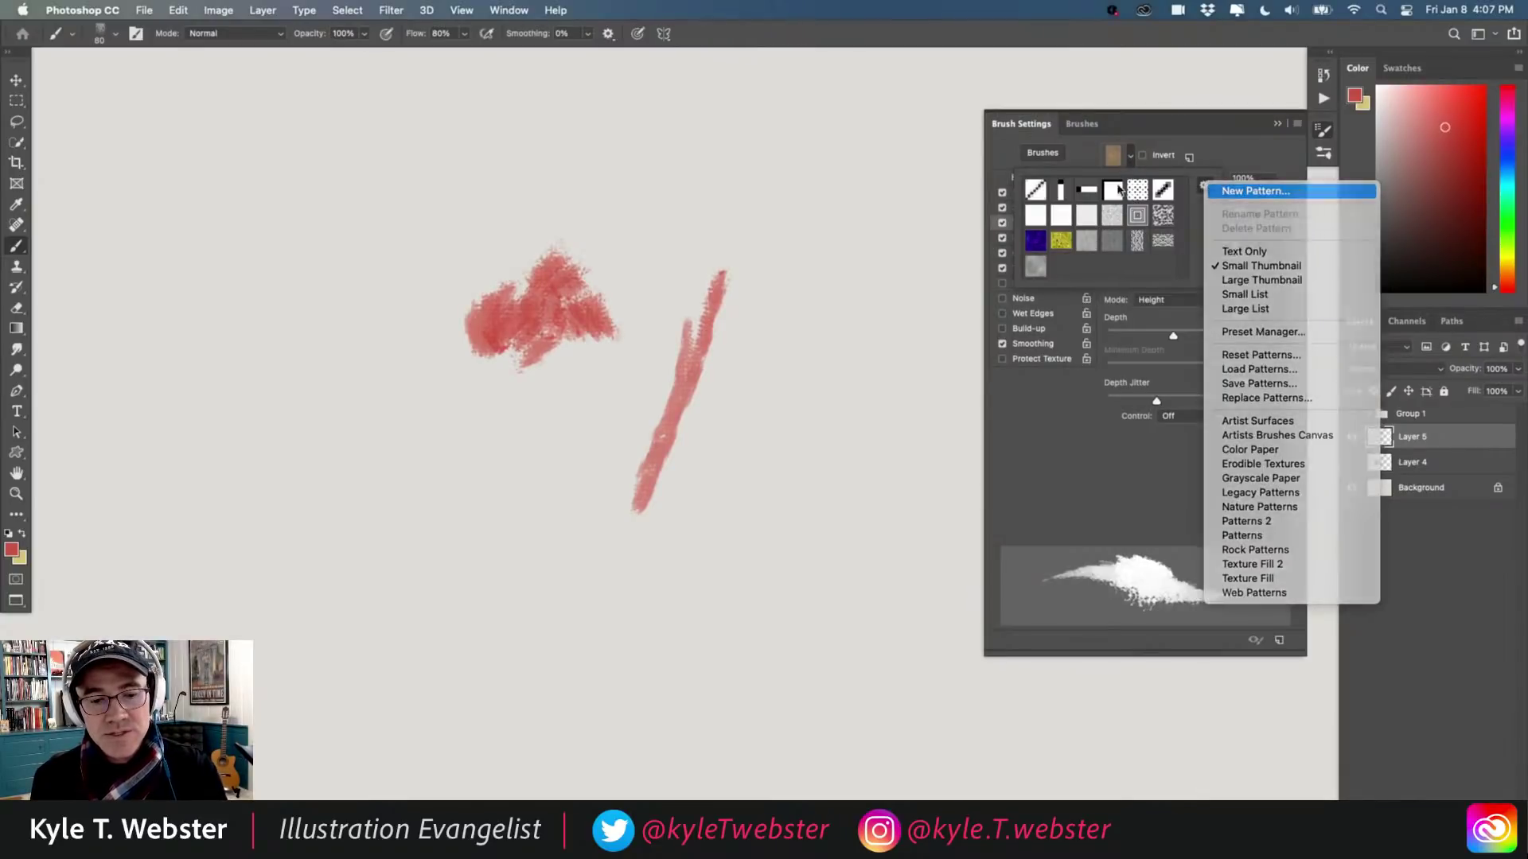
left_click(1253, 189)
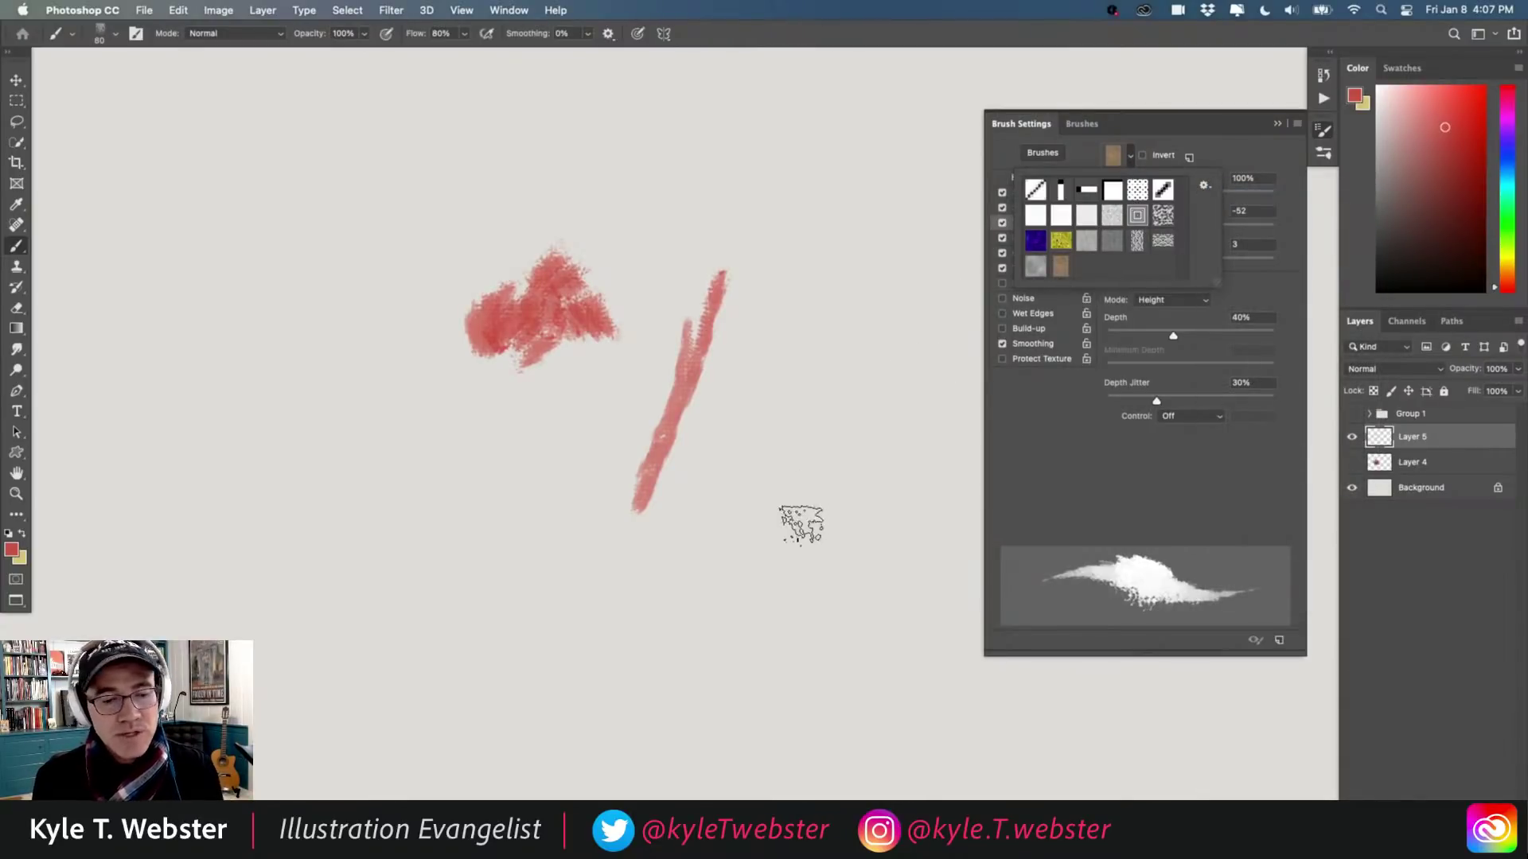
left_click(1120, 128)
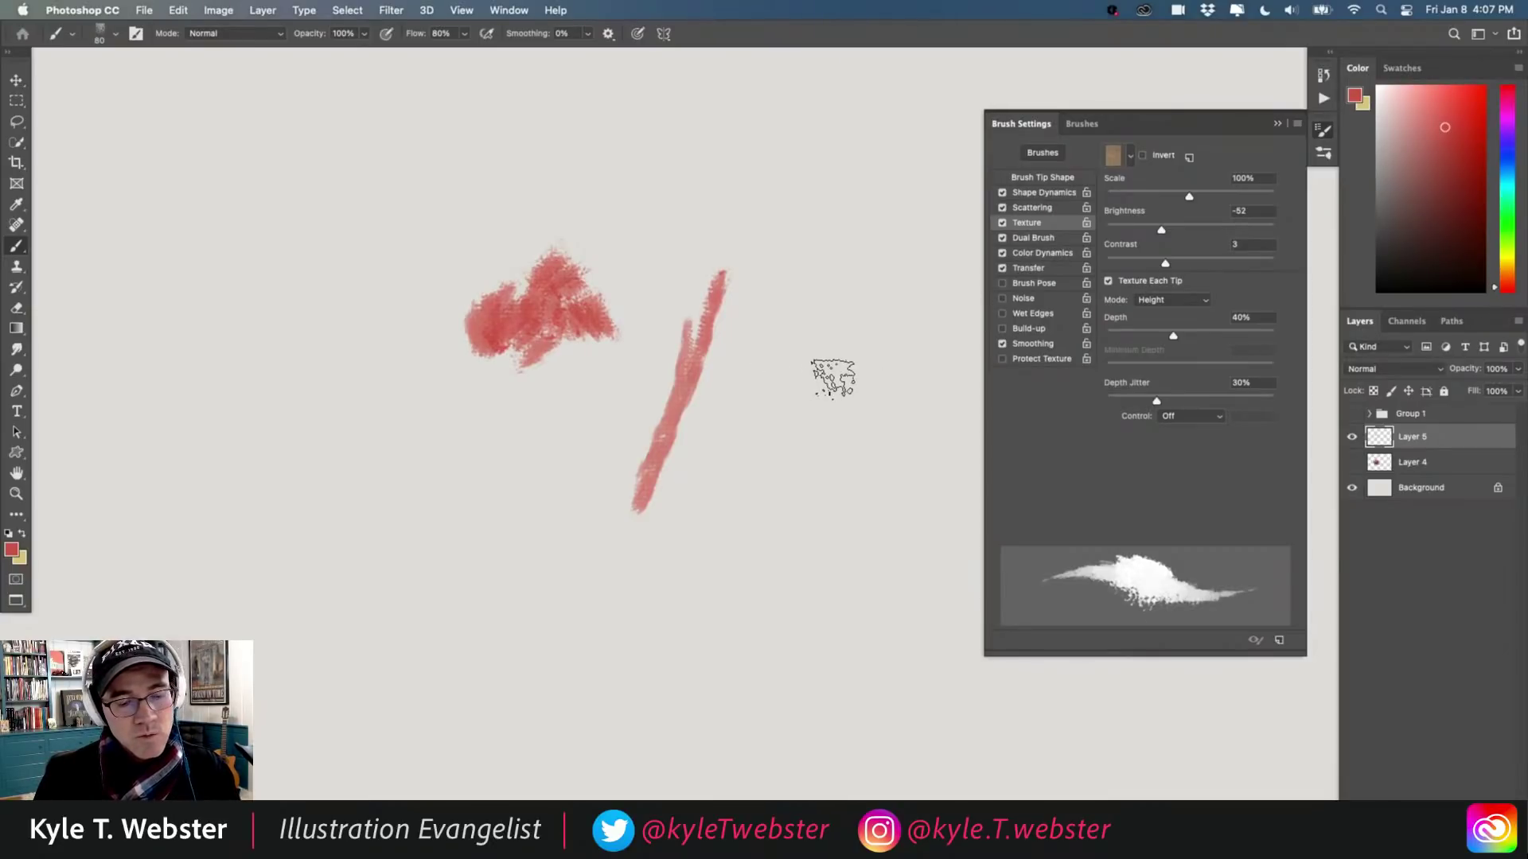
Paint a light textured red patch and a denser one below it, and clear all test marks from Layer 5
mouse_move(833, 375)
left_mouse_down()
mouse_move(786, 431)
mouse_move(808, 372)
mouse_move(786, 408)
mouse_move(785, 427)
mouse_move(811, 419)
mouse_move(806, 441)
mouse_move(846, 355)
mouse_move(801, 364)
mouse_move(813, 313)
mouse_move(866, 269)
mouse_move(887, 360)
left_mouse_up()
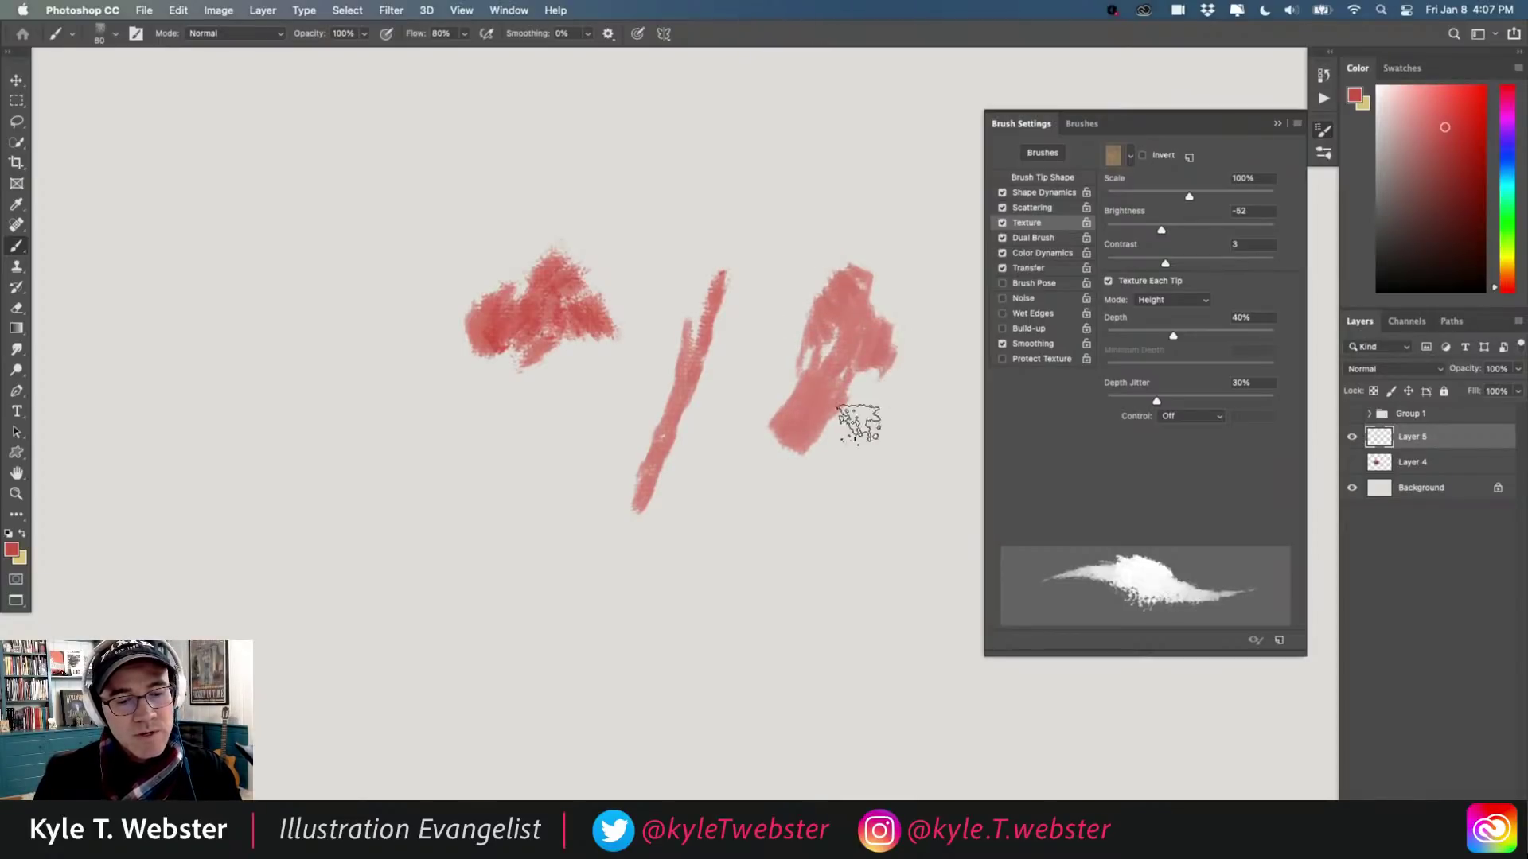
mouse_move(829, 494)
left_mouse_down()
mouse_move(819, 482)
mouse_move(768, 525)
mouse_move(772, 478)
mouse_move(720, 569)
left_mouse_up()
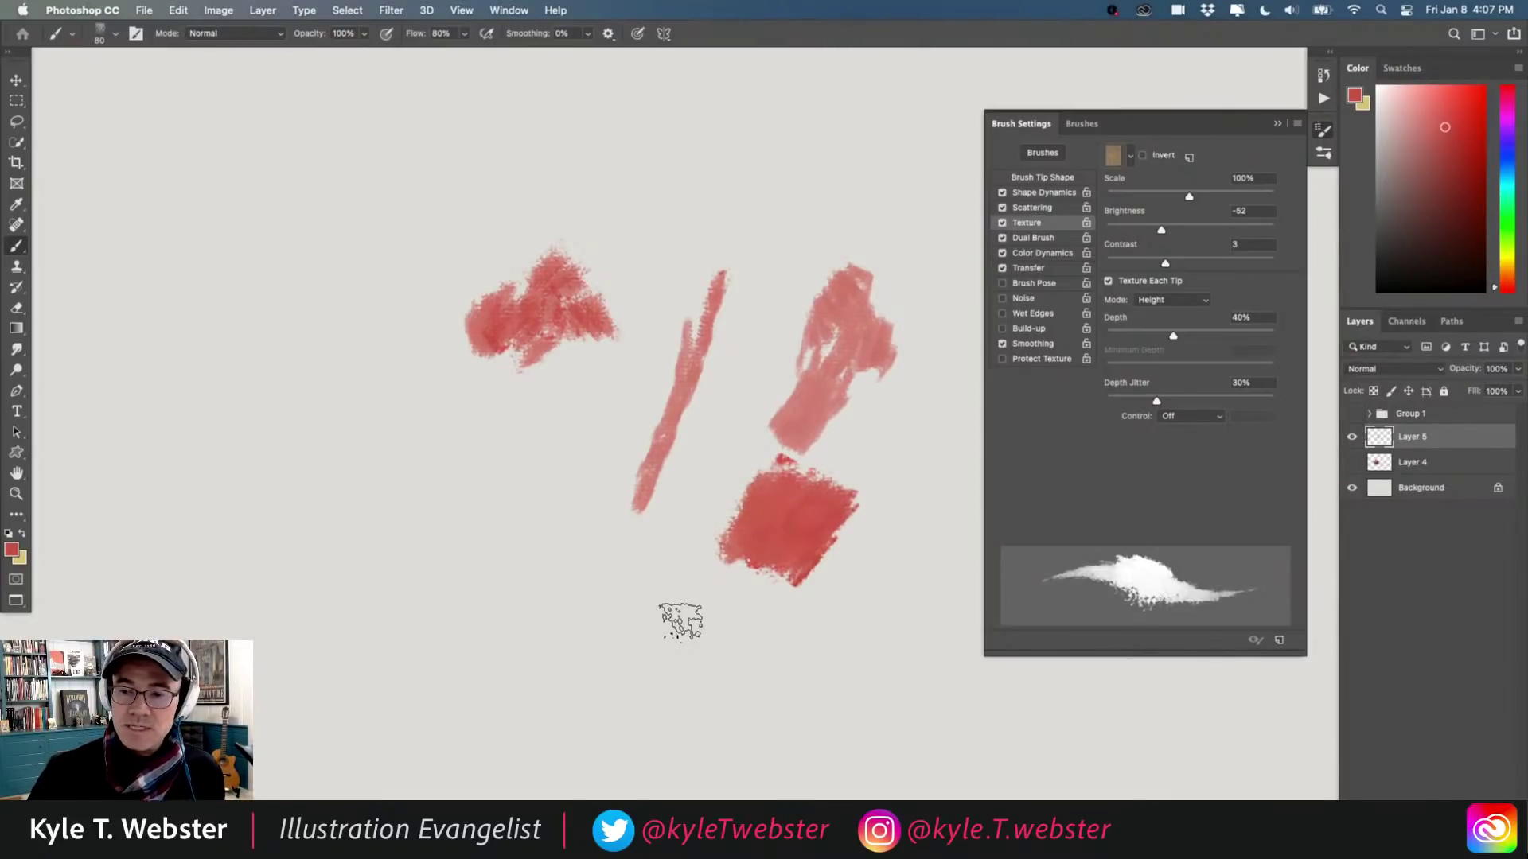
key("super+a")
key("Delete")
key("super+d")
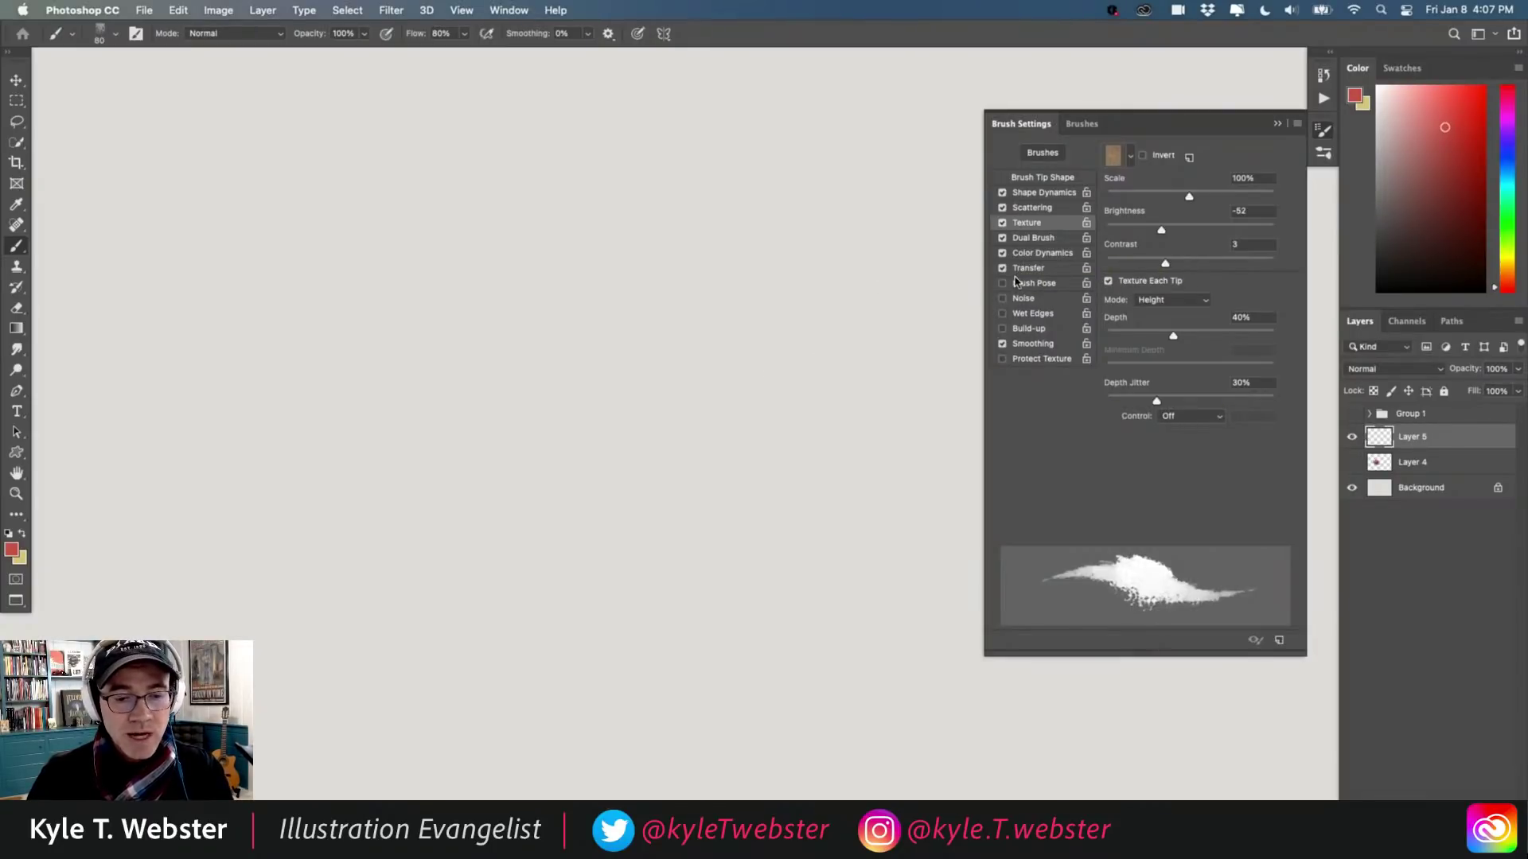
Show the brush's Color Dynamics settings to examine its hue, saturation and brightness jitter
left_click(1039, 253)
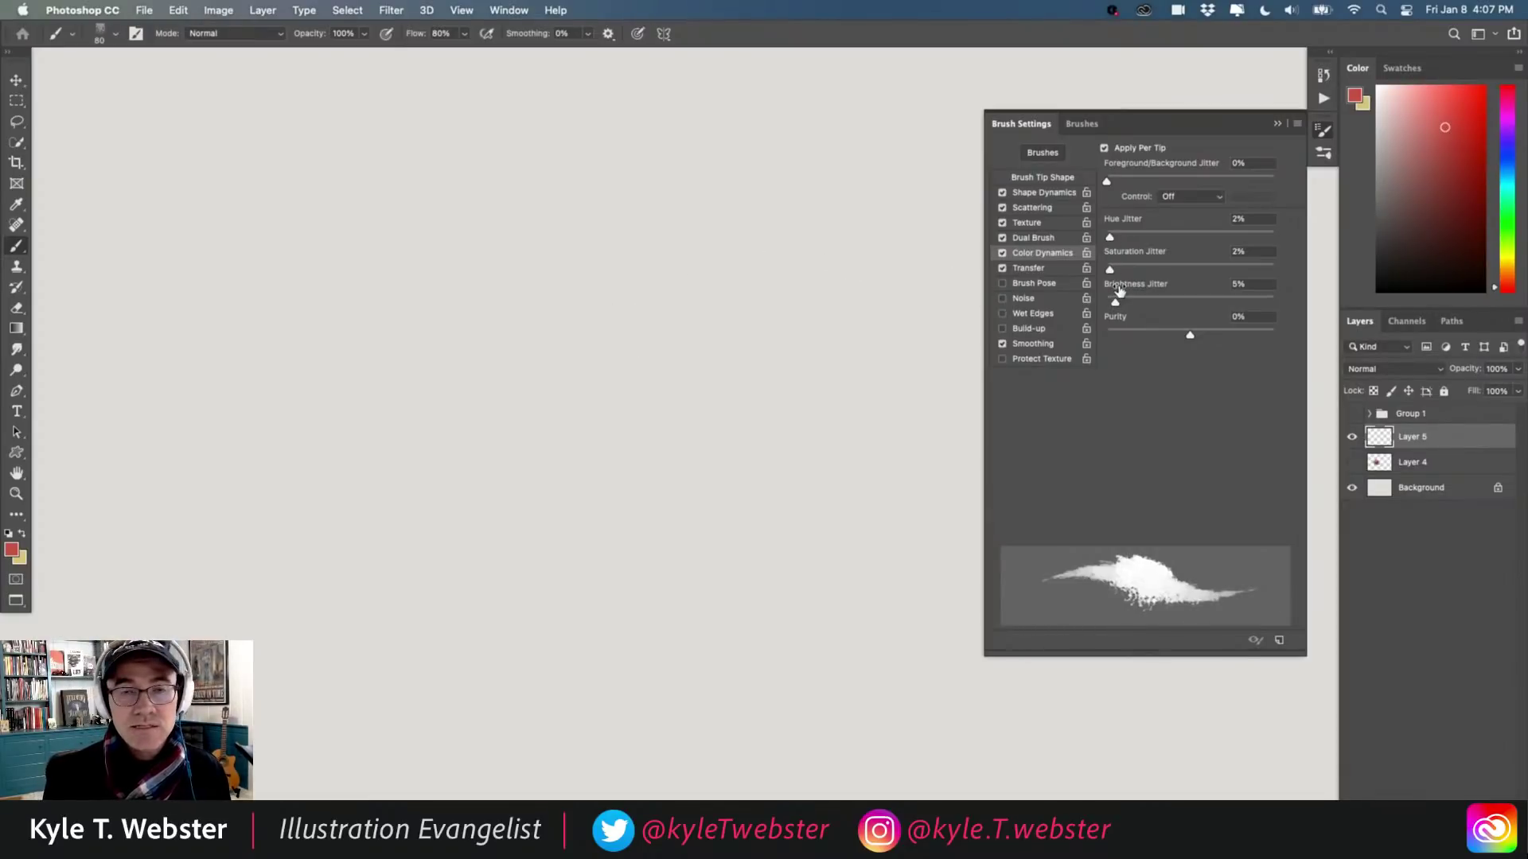
Examine the foreground red in the Color Picker and preview a slightly more saturated variation, keeping the original colour
left_click(11, 551)
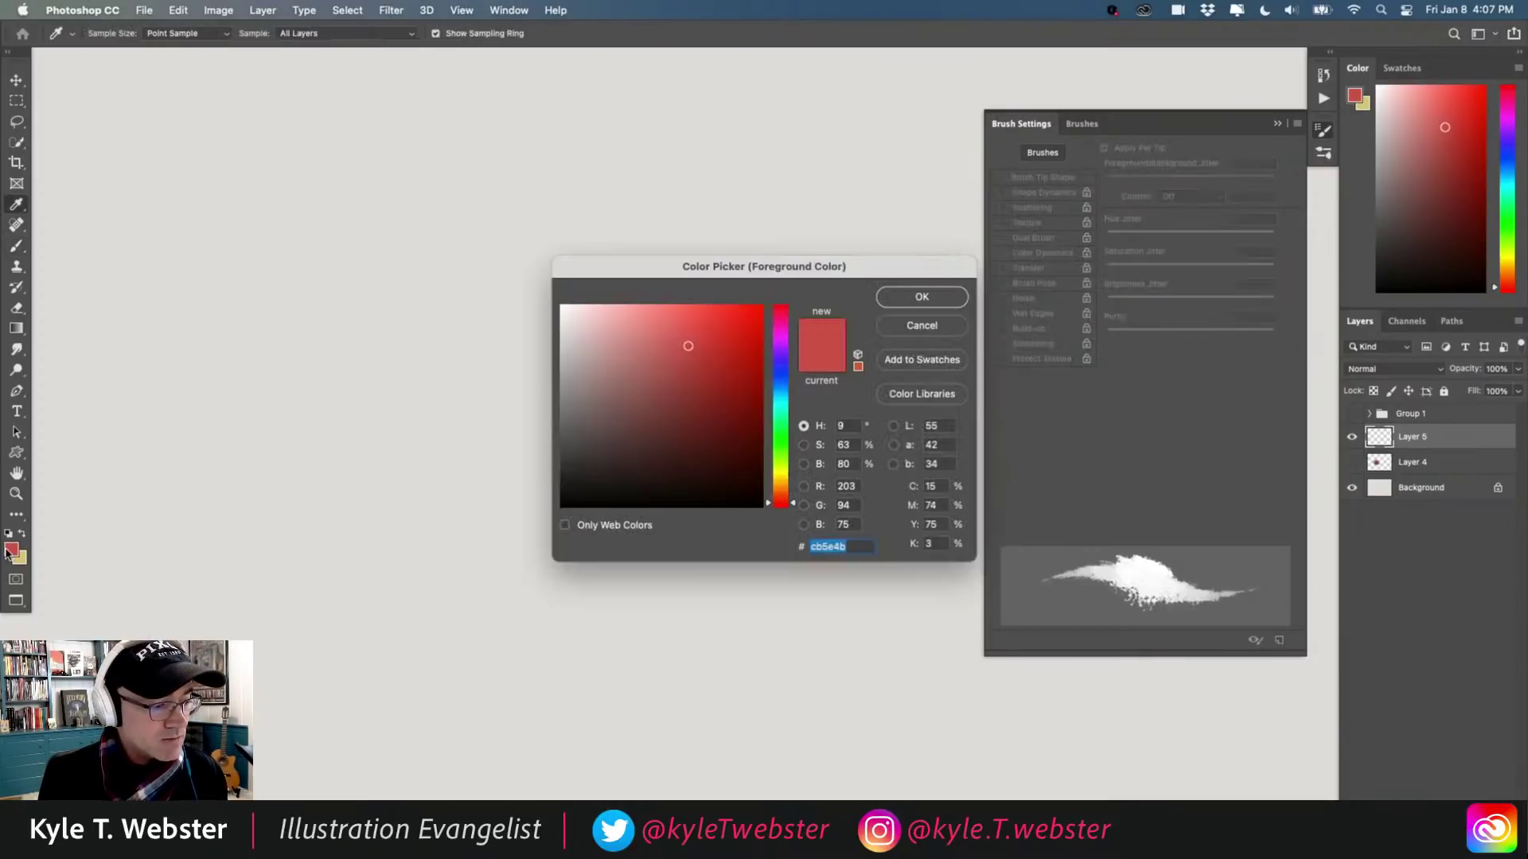
left_click(901, 300)
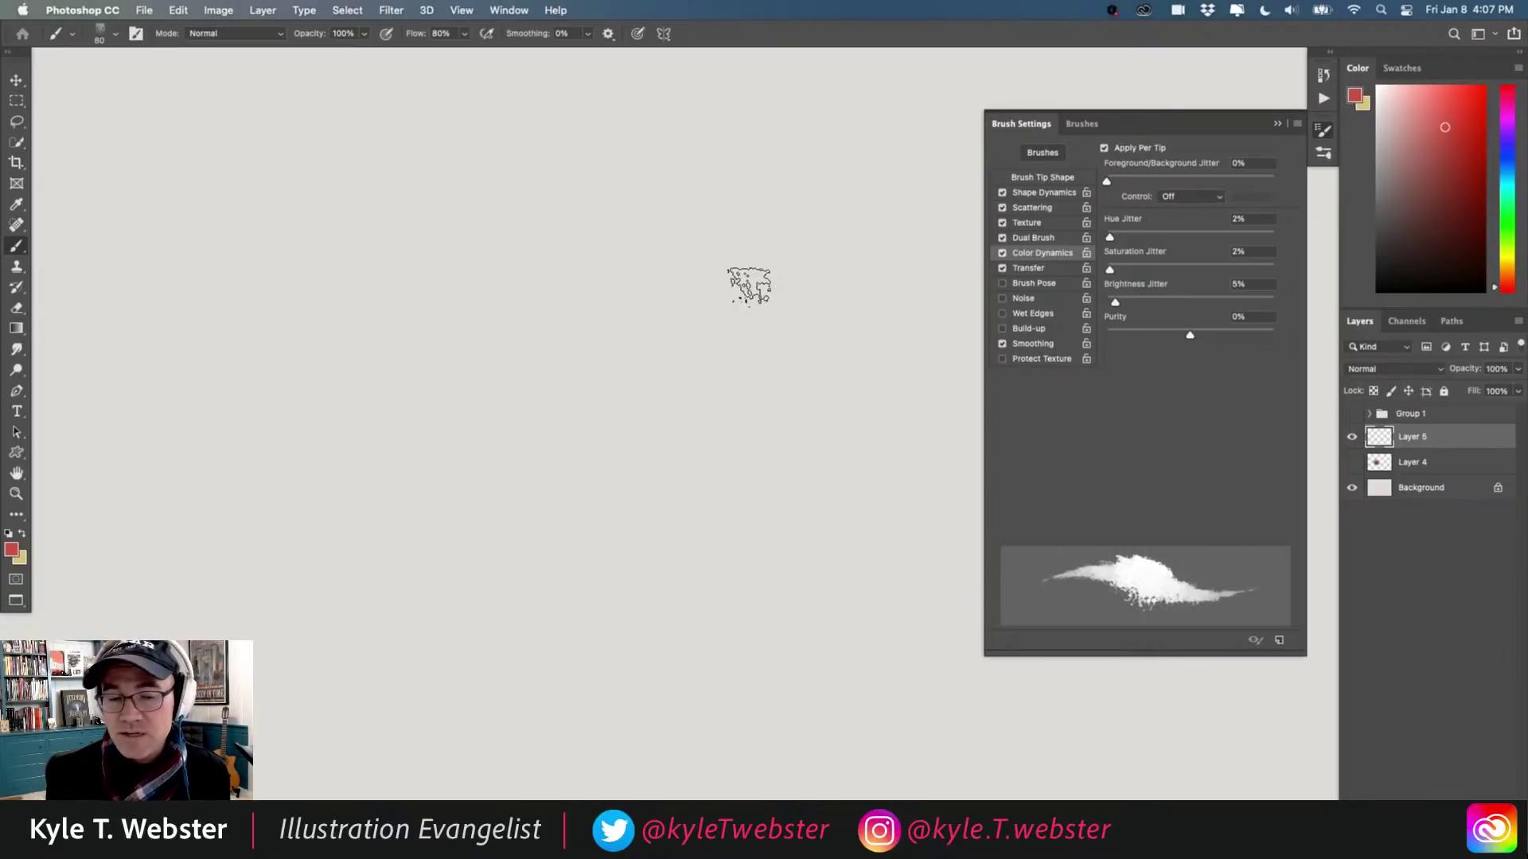
left_click(11, 550)
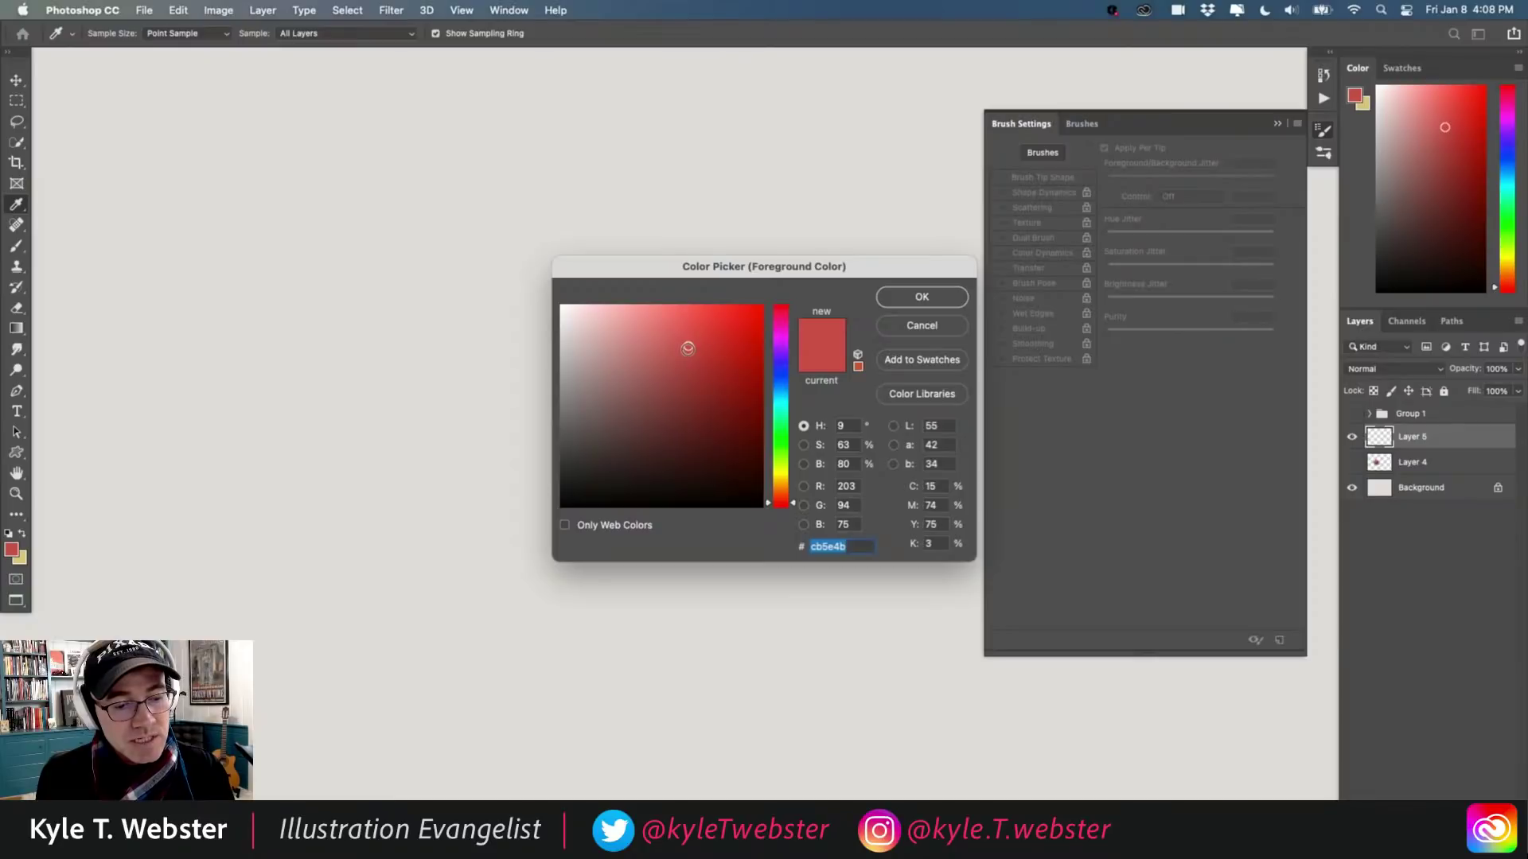
left_click_drag(688, 349, 693, 351)
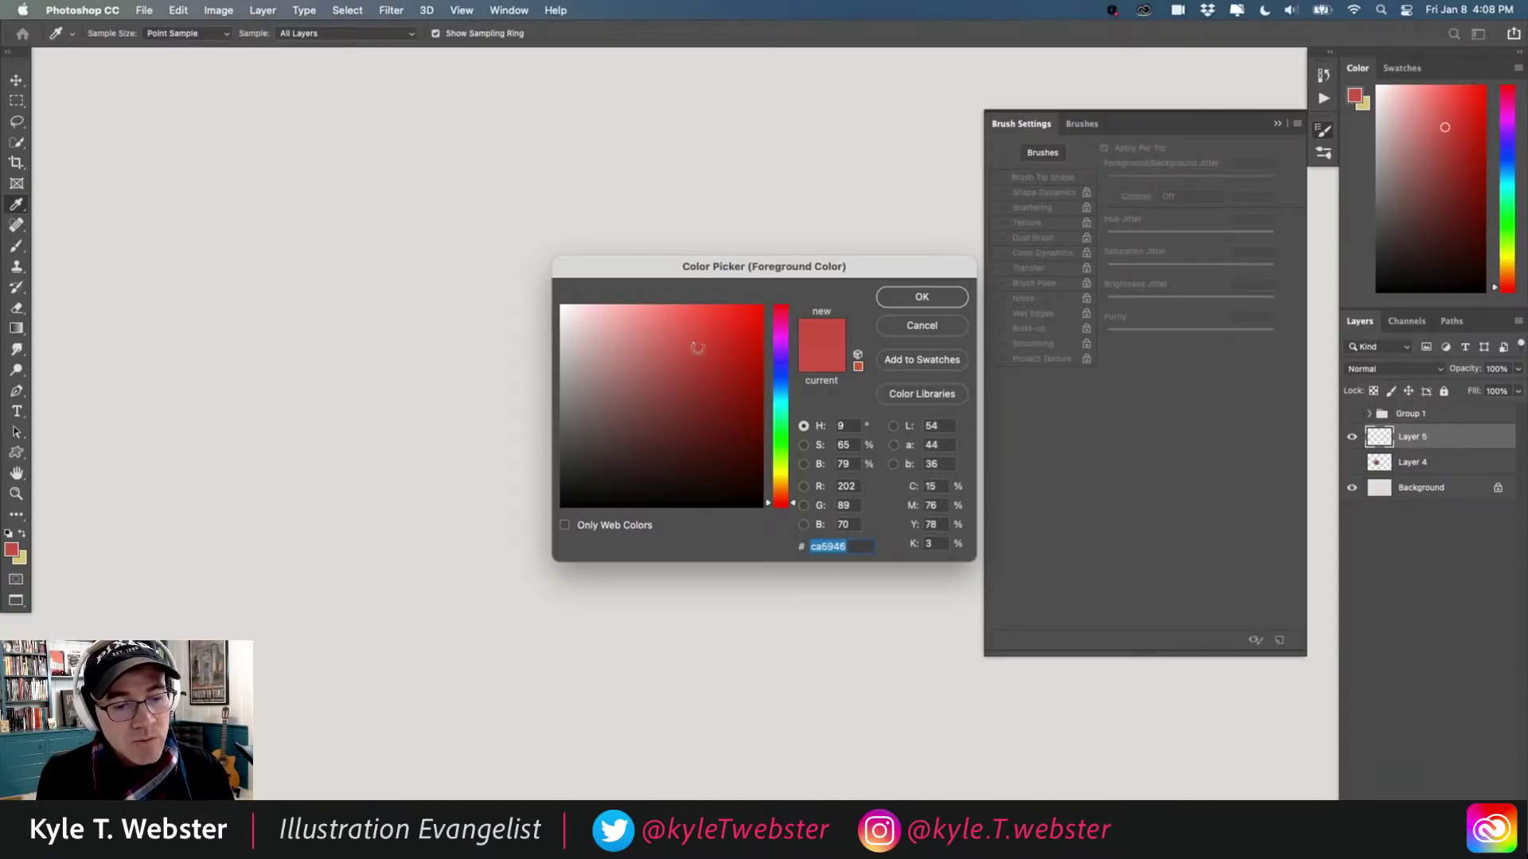
left_click(901, 323)
key("b")
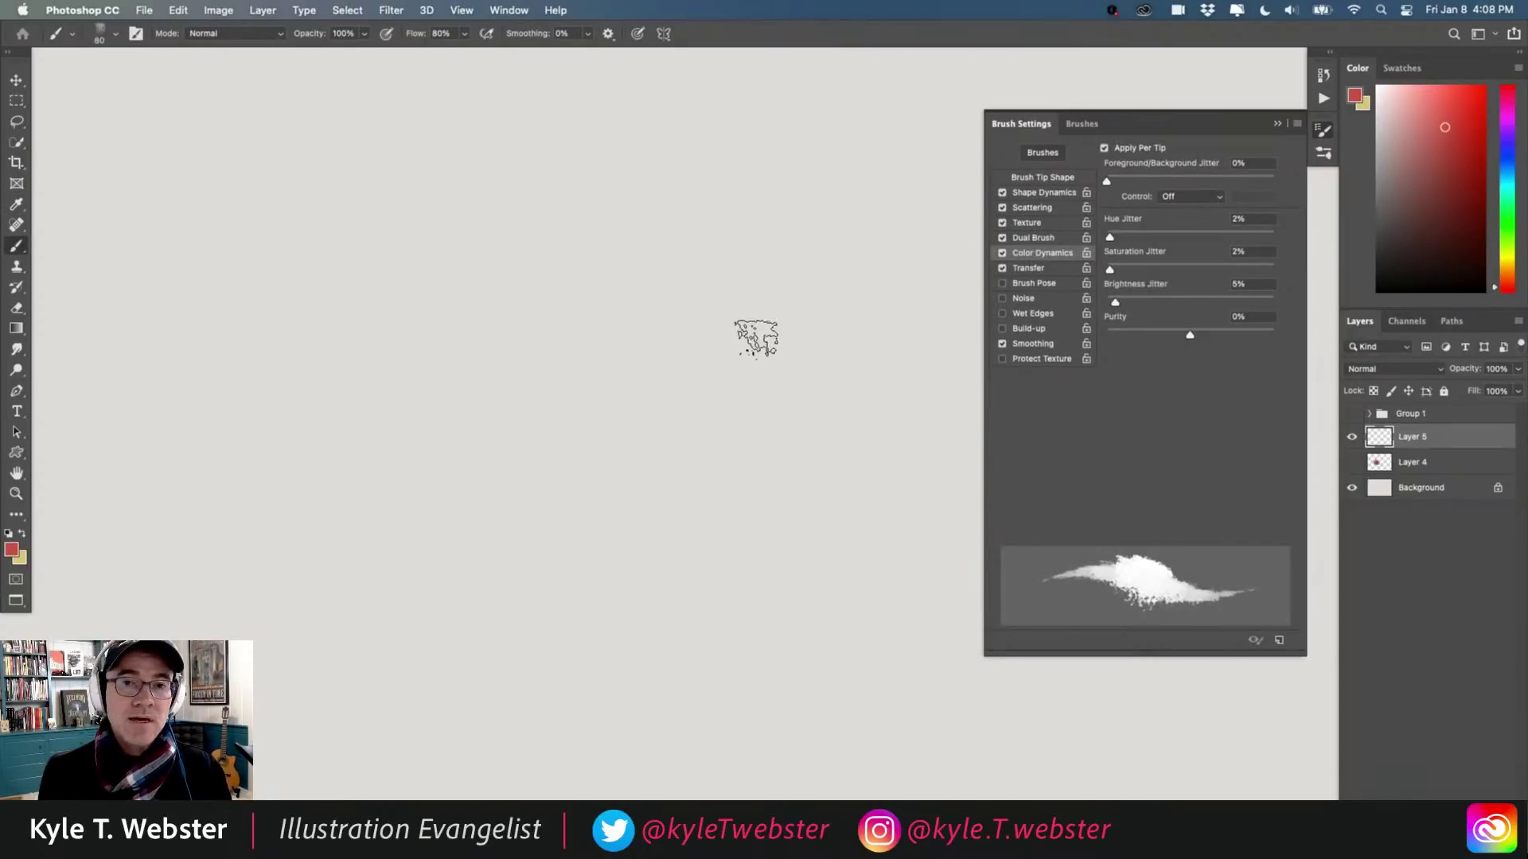
Paint a wide slanted red stroke and build up overlapping strokes in varied directions across its lower-left end
mouse_move(744, 362)
left_mouse_down()
mouse_move(771, 355)
mouse_move(471, 426)
mouse_move(760, 340)
left_mouse_up()
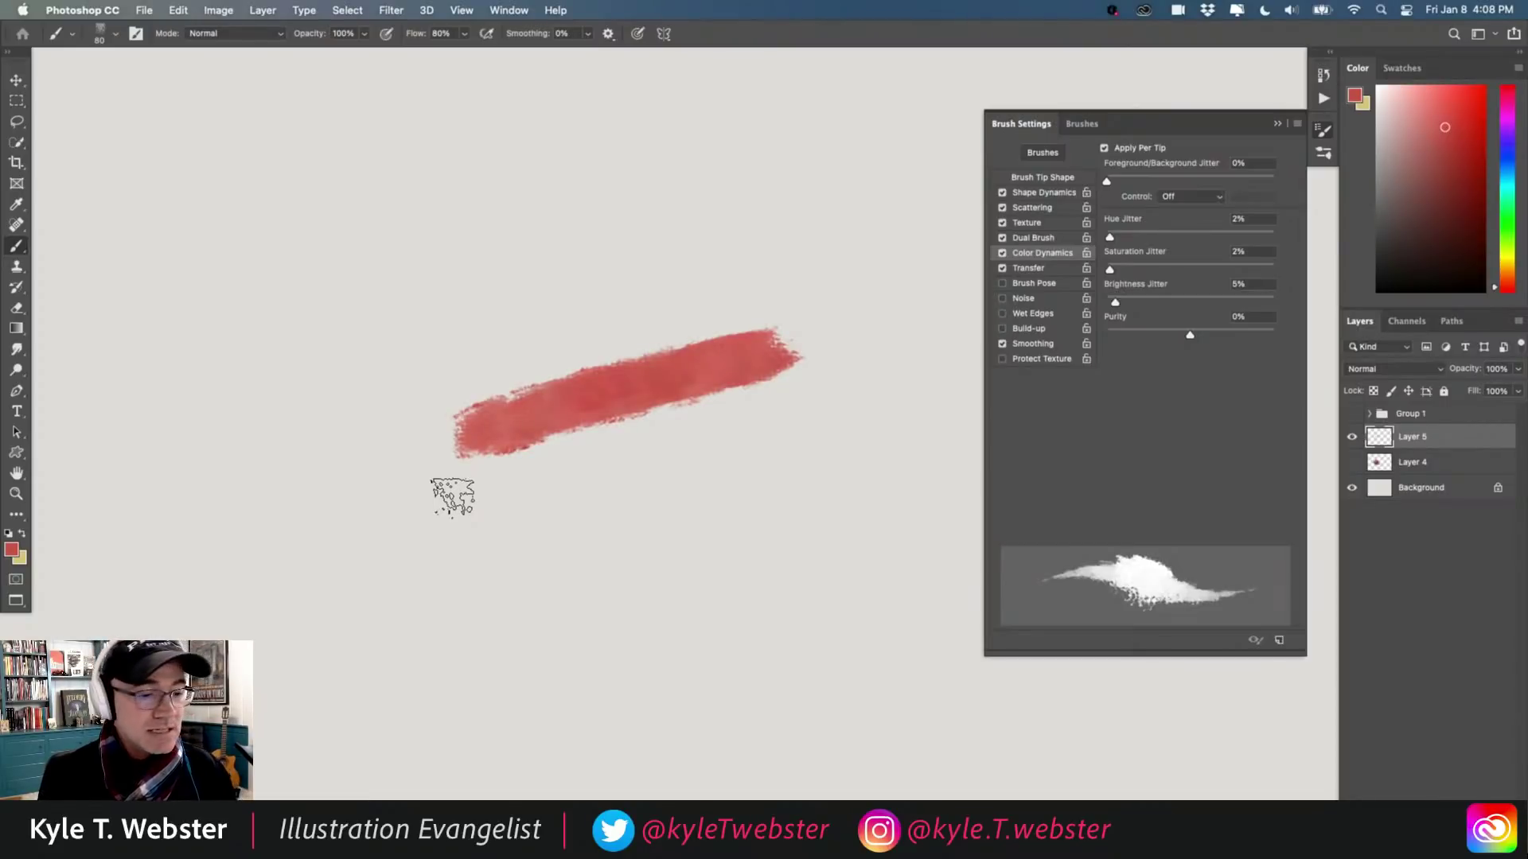
left_click(568, 413, "super")
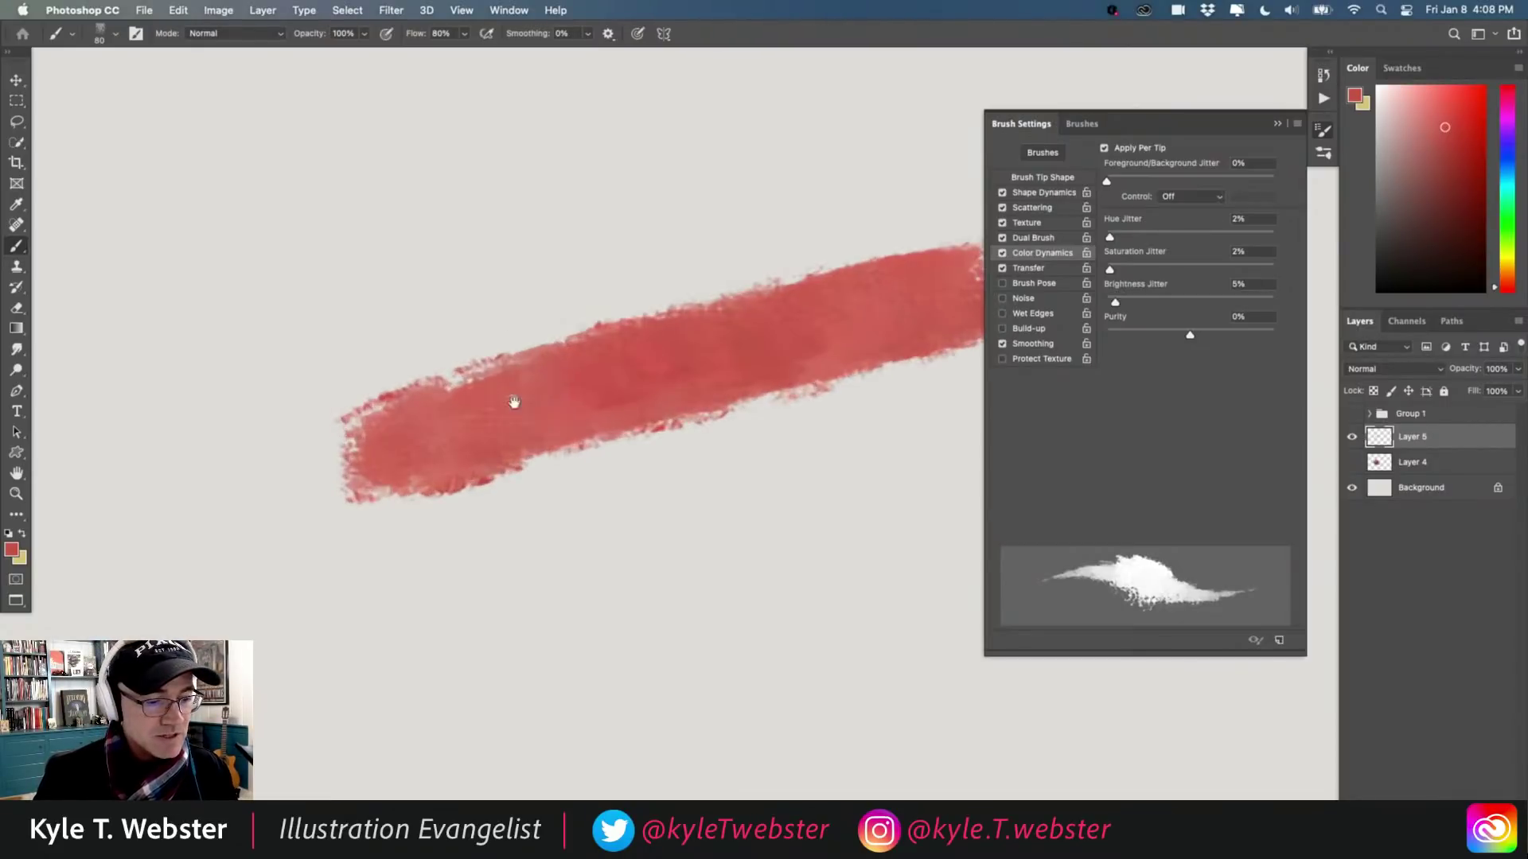
left_click_drag(573, 312, 605, 461)
left_click_drag(518, 333, 582, 508)
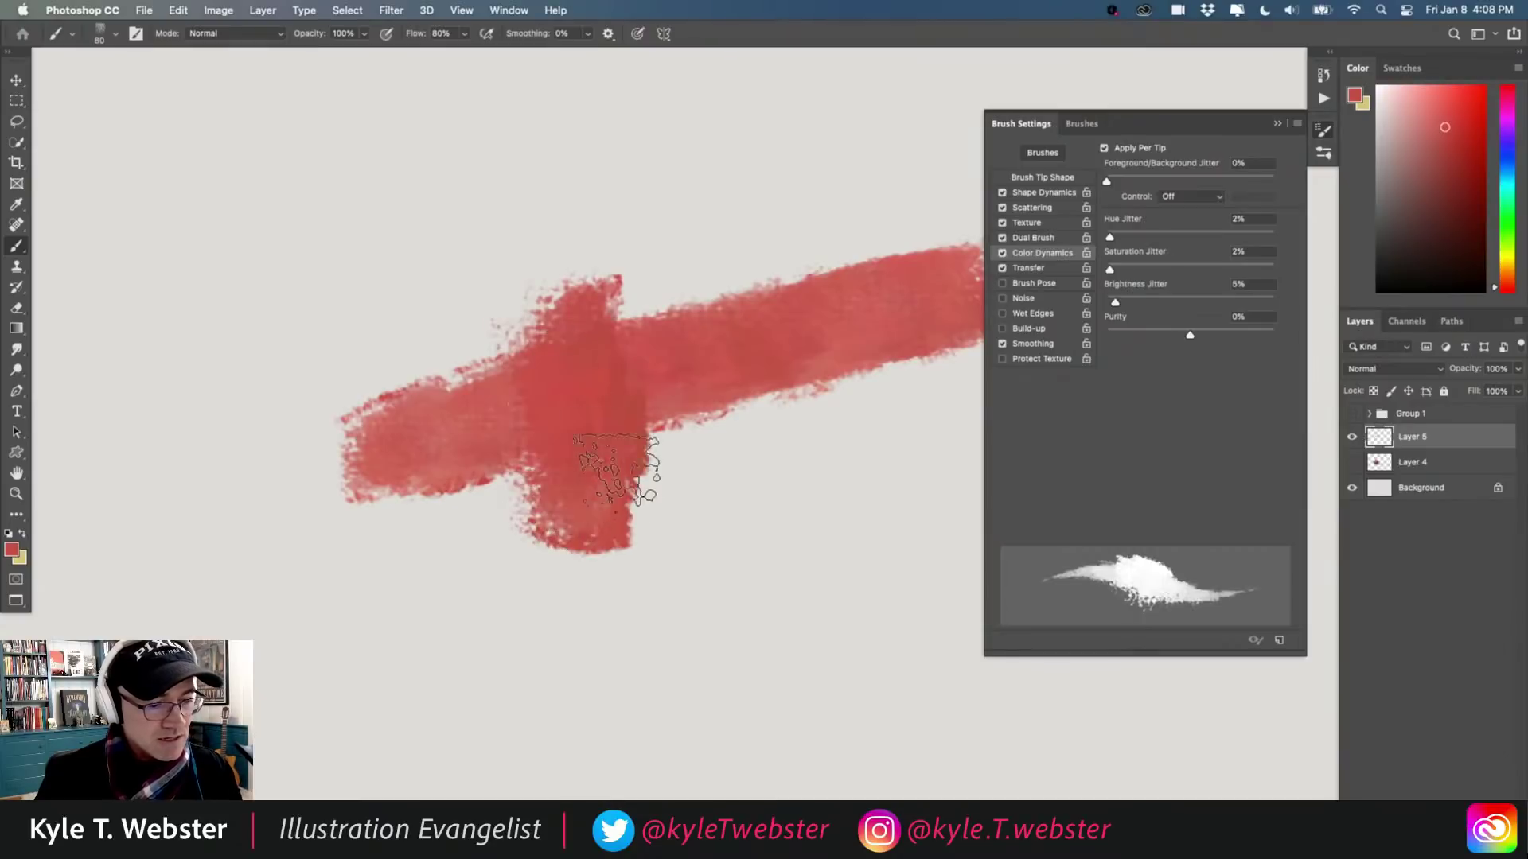
left_click(576, 403, "super")
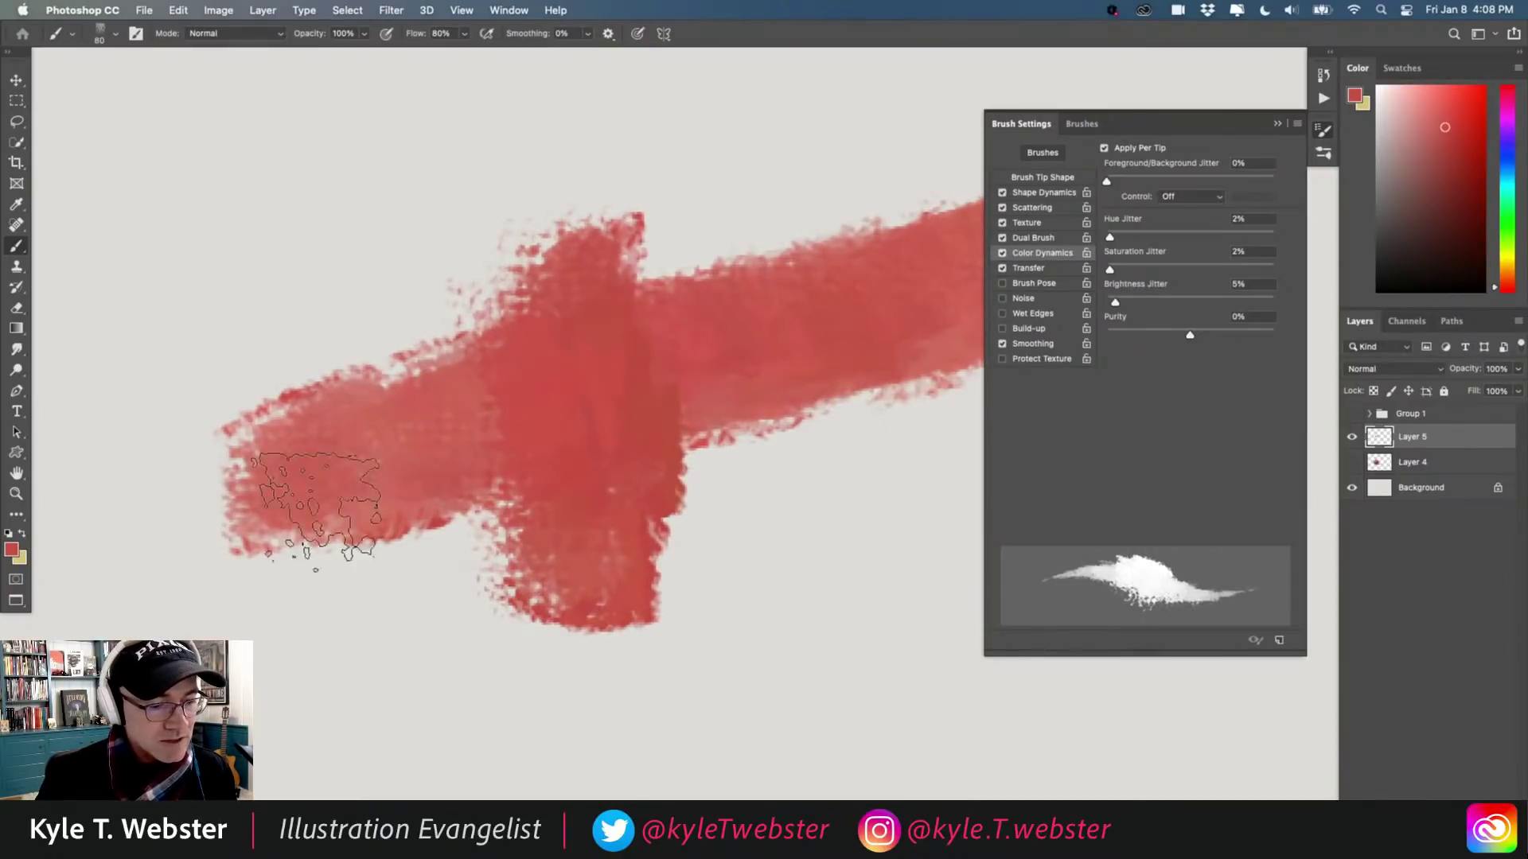
mouse_move(525, 501)
left_mouse_down()
mouse_move(414, 374)
mouse_move(466, 314)
mouse_move(455, 590)
mouse_move(435, 477)
mouse_move(550, 514)
mouse_move(444, 364)
mouse_move(555, 400)
mouse_move(437, 257)
mouse_move(420, 308)
mouse_move(419, 556)
mouse_move(301, 350)
mouse_move(406, 426)
mouse_move(372, 247)
mouse_move(470, 305)
mouse_move(438, 205)
mouse_move(510, 333)
mouse_move(557, 238)
left_mouse_up()
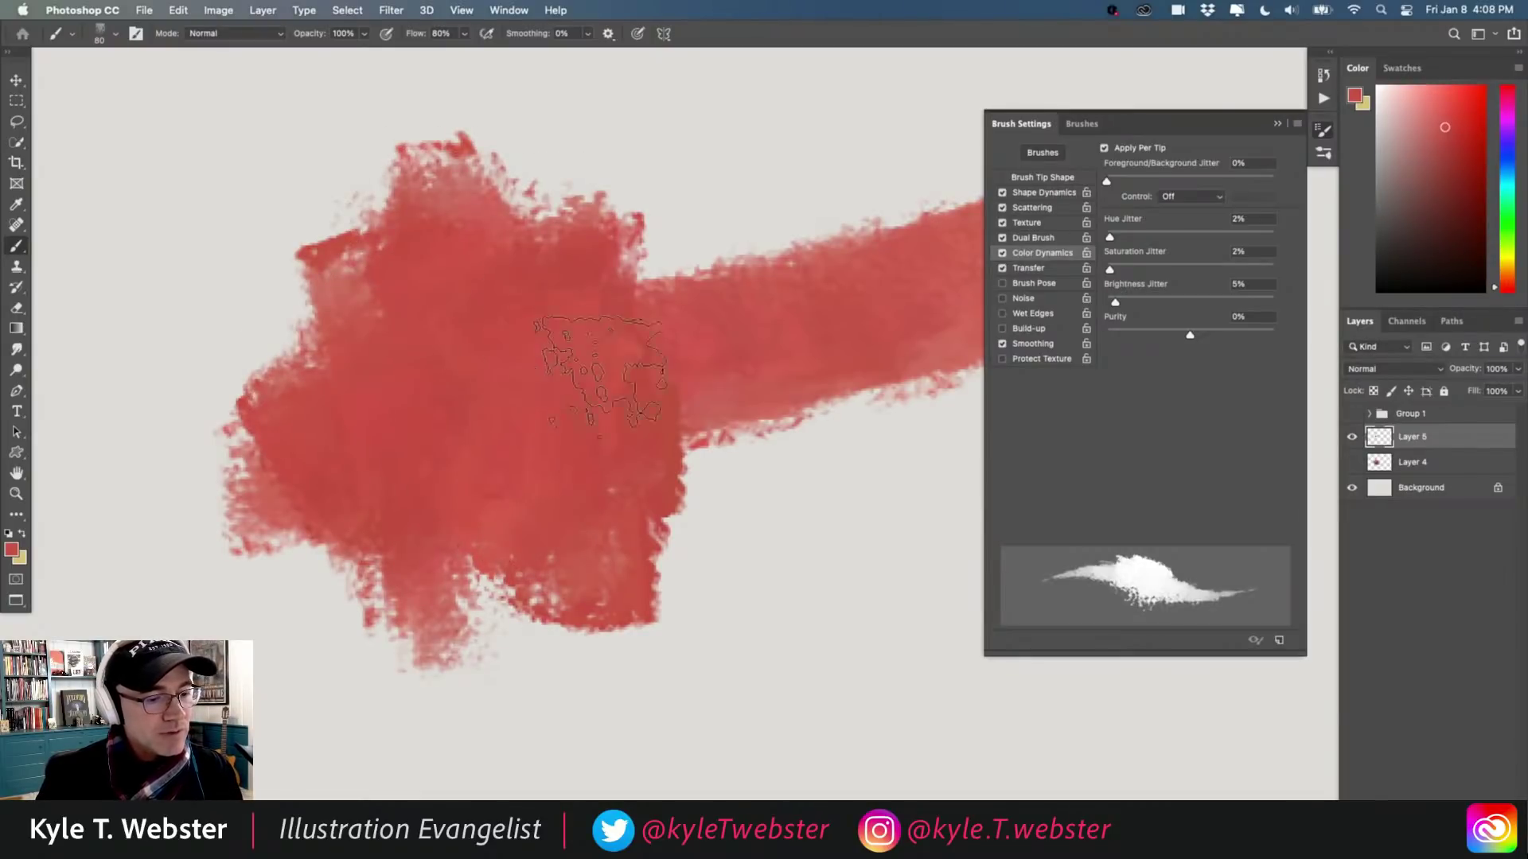
mouse_move(601, 376)
left_mouse_down()
mouse_move(563, 273)
mouse_move(697, 405)
mouse_move(673, 255)
left_mouse_up()
Set the brush's Brightness Jitter to 12% and paint overlapping strokes over the red patch to test the colour variation
left_click(509, 559, "alt")
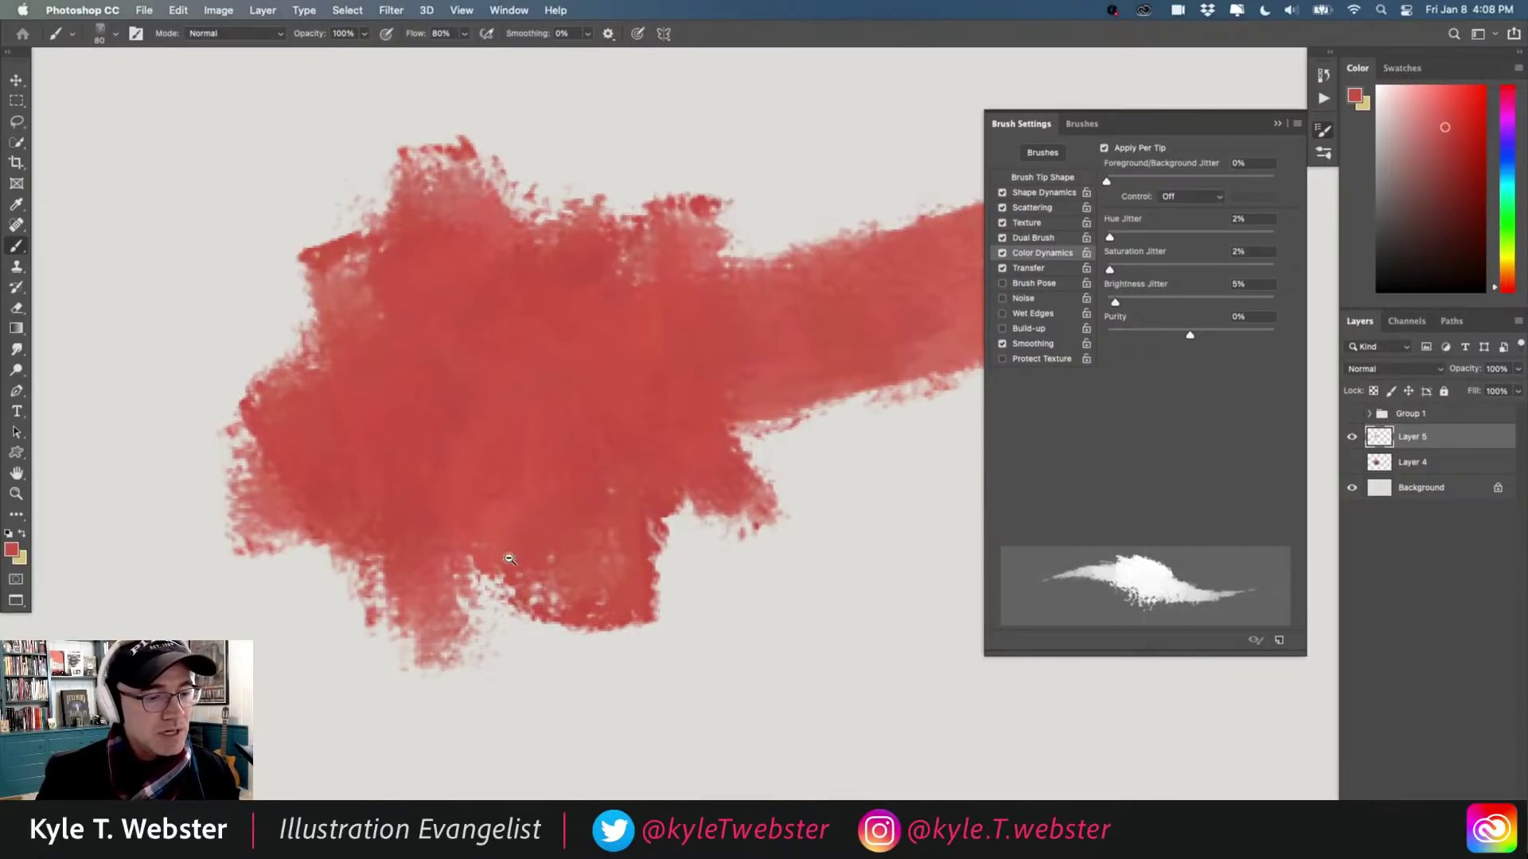
left_click_drag(455, 604, 465, 567)
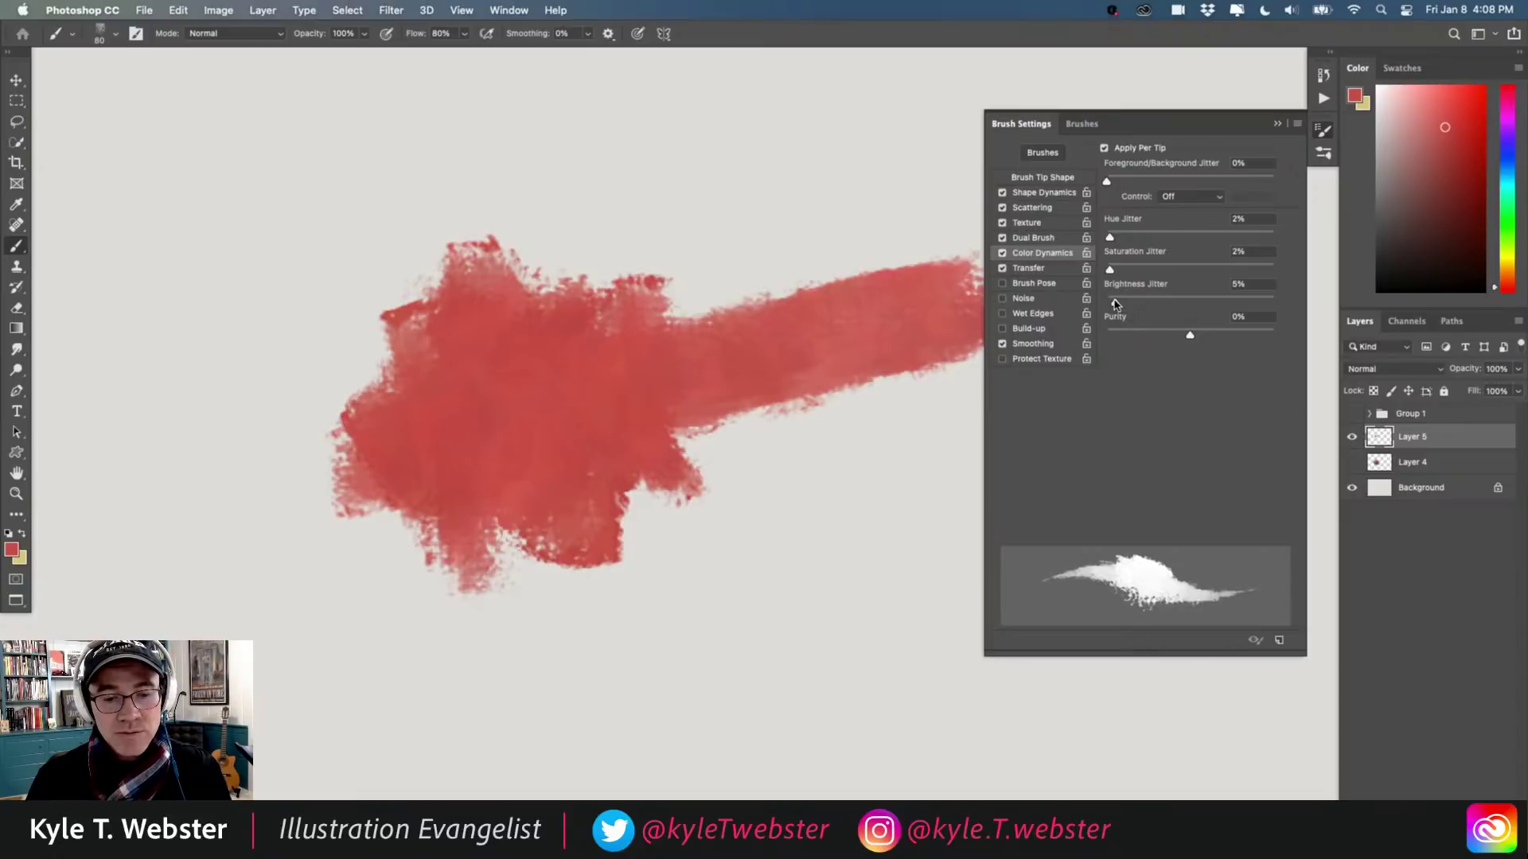
left_click_drag(1116, 303, 1123, 305)
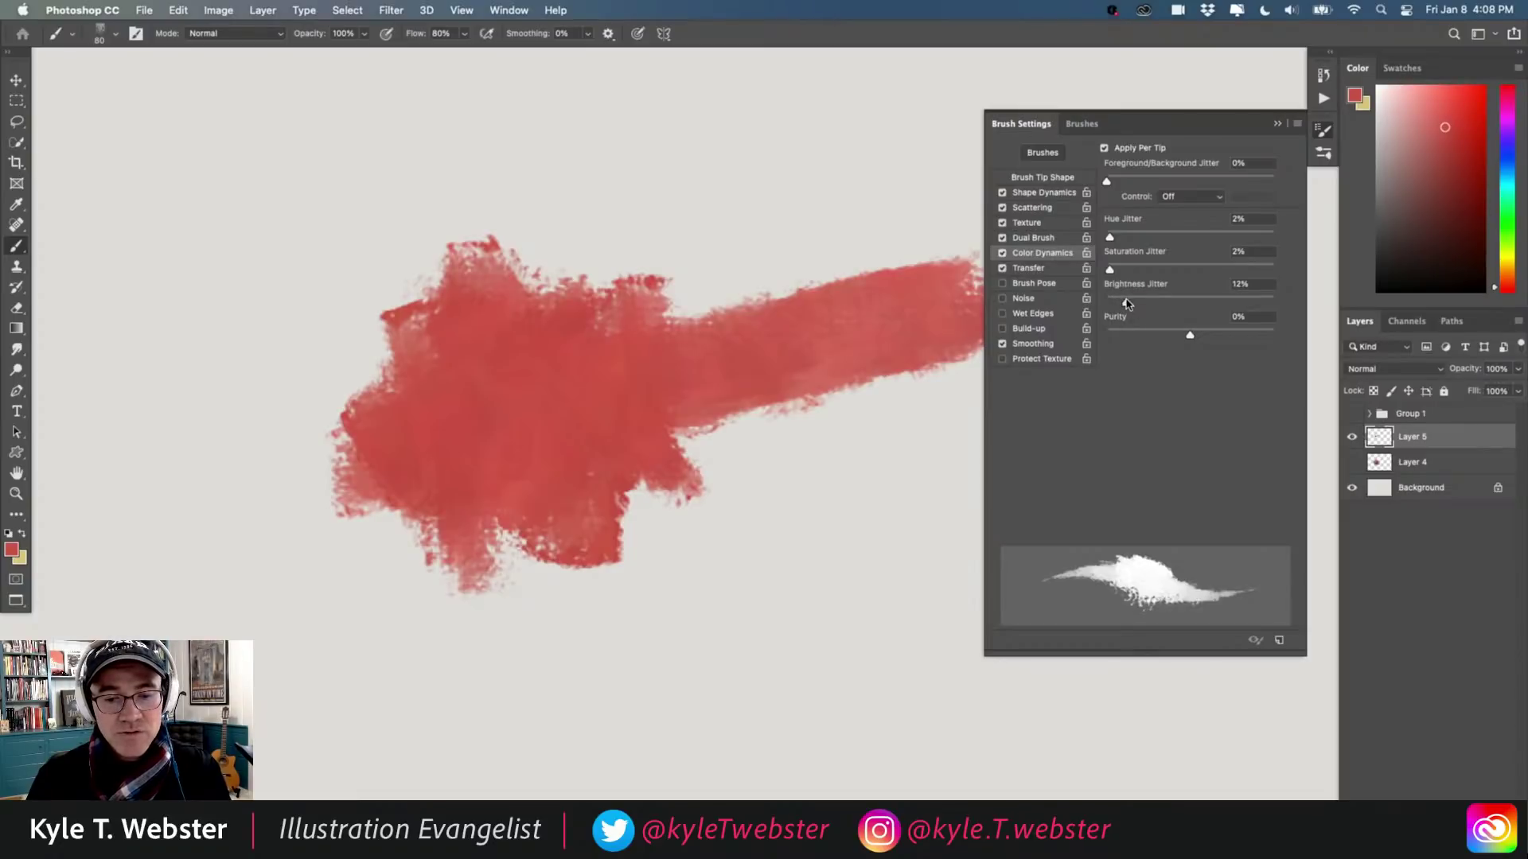
mouse_move(524, 280)
left_mouse_down()
mouse_move(497, 569)
mouse_move(452, 248)
mouse_move(497, 298)
mouse_move(565, 556)
mouse_move(598, 585)
mouse_move(562, 311)
mouse_move(581, 317)
mouse_move(661, 585)
mouse_move(622, 248)
mouse_move(700, 609)
left_mouse_up()
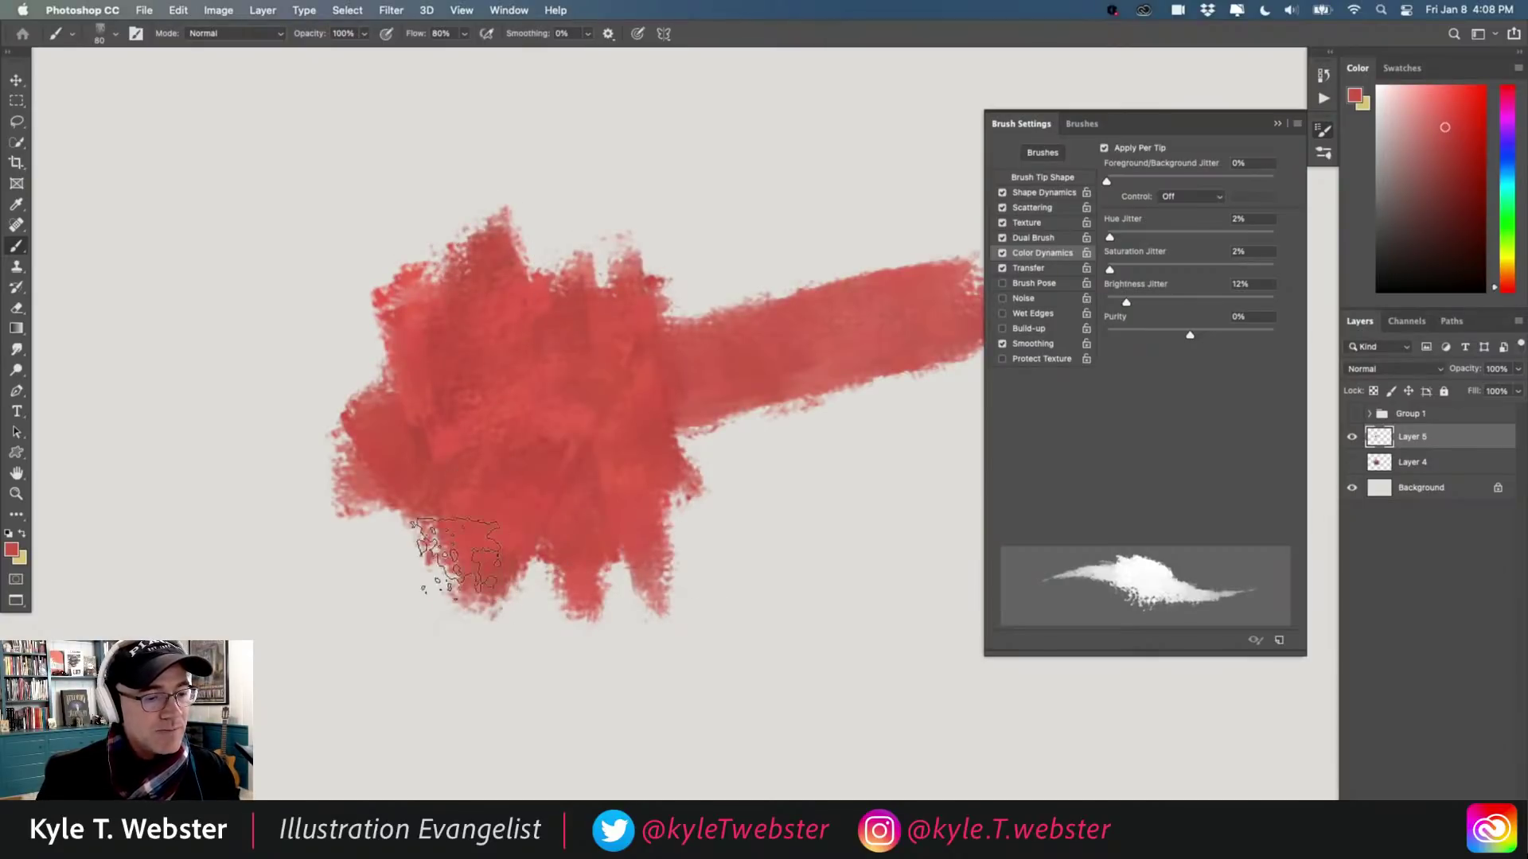
mouse_move(458, 557)
left_mouse_down()
mouse_move(556, 299)
mouse_move(574, 338)
mouse_move(602, 350)
mouse_move(632, 229)
mouse_move(601, 290)
mouse_move(620, 509)
mouse_move(652, 346)
left_mouse_up()
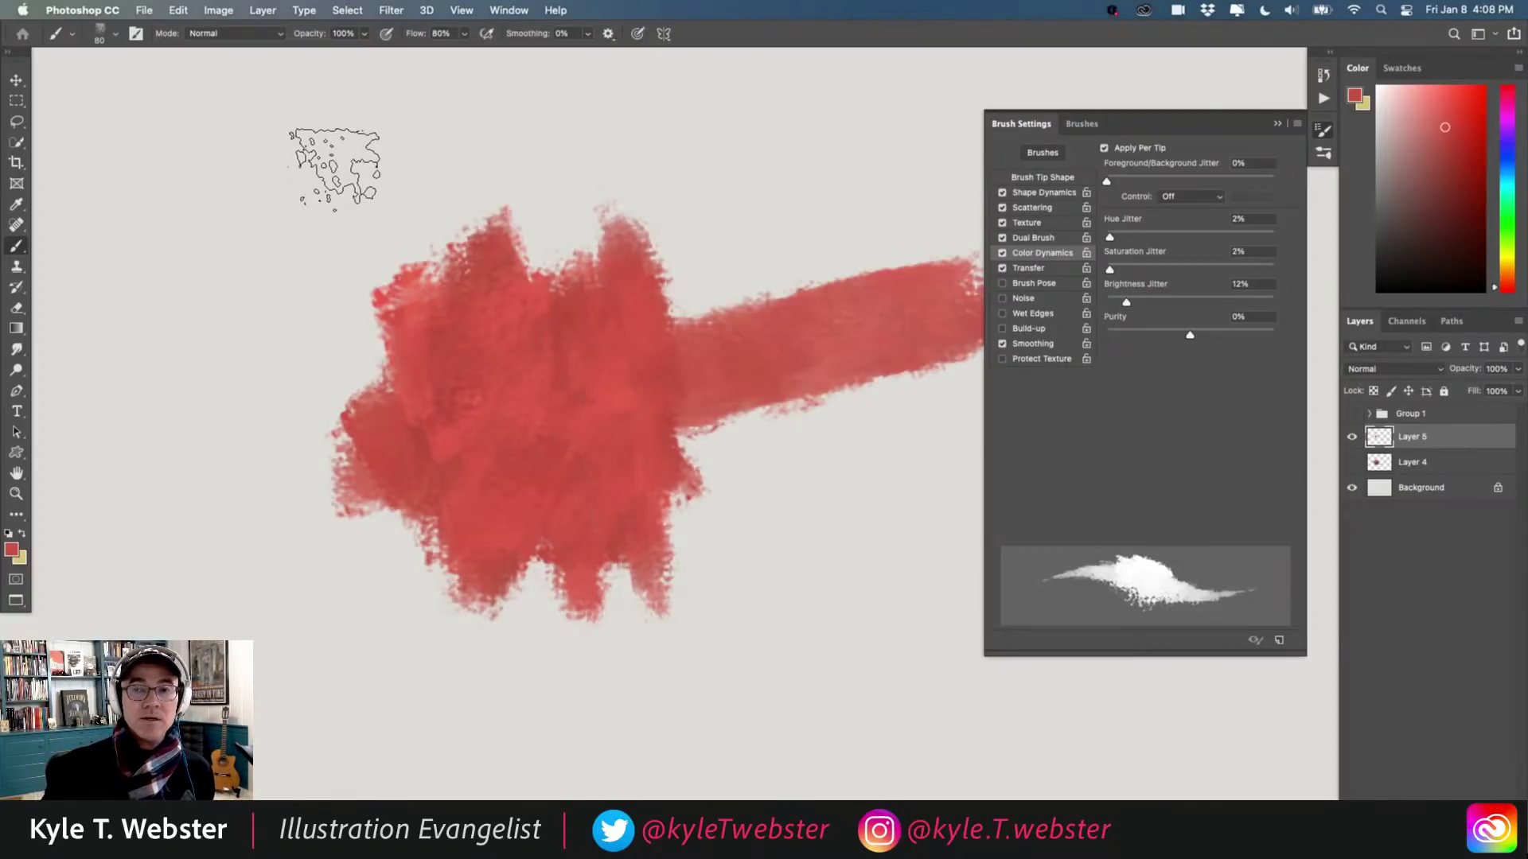
mouse_move(518, 263)
left_mouse_down()
mouse_move(494, 174)
mouse_move(534, 148)
mouse_move(616, 280)
mouse_move(300, 194)
mouse_move(459, 403)
left_mouse_up()
left_click(459, 532, "alt")
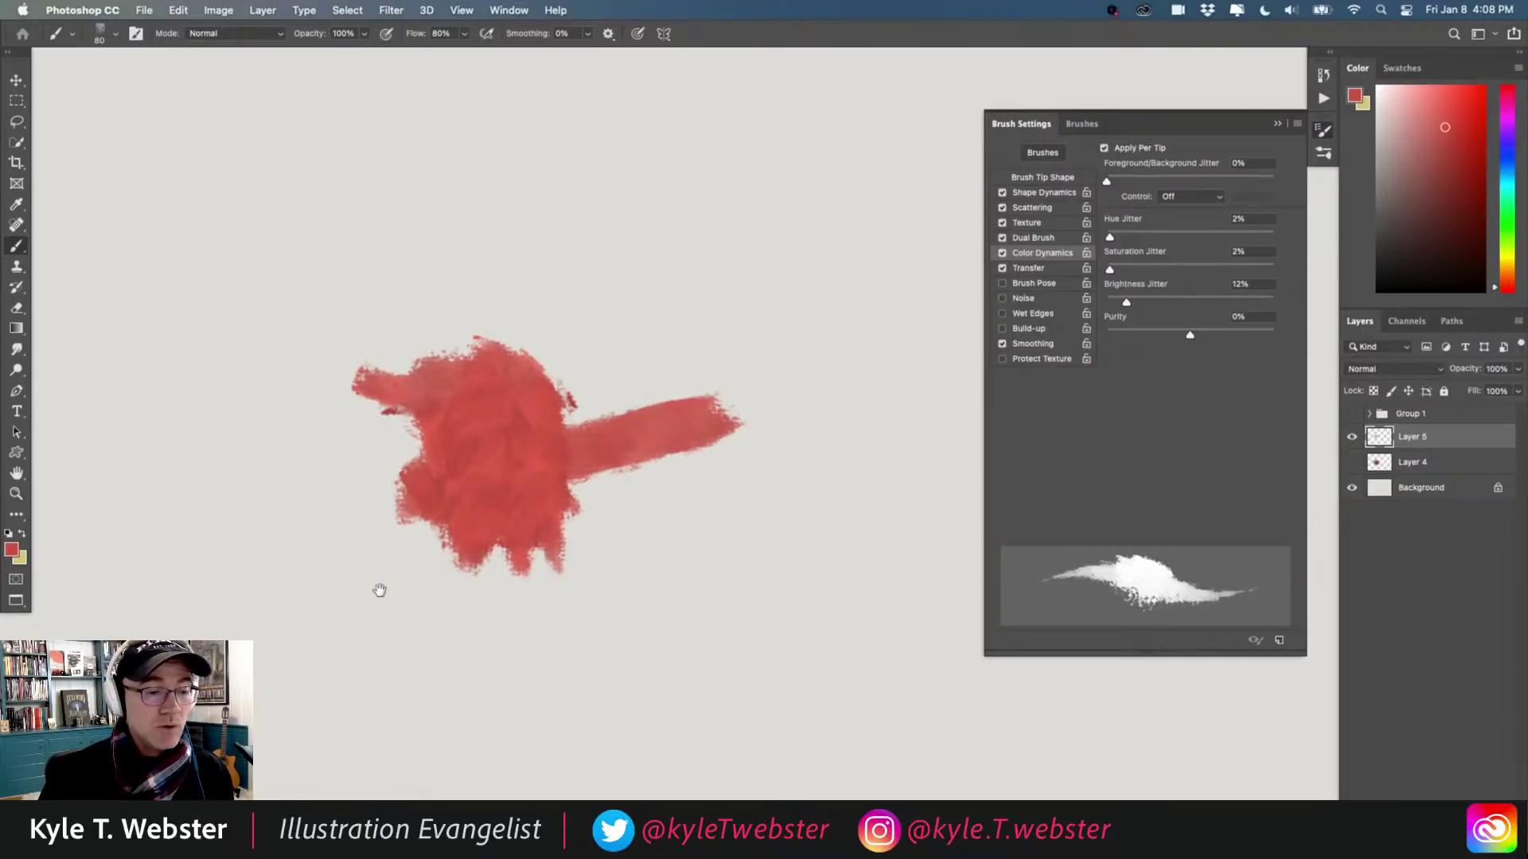
Show the brush's Transfer settings and paint short red test strokes directly above the patch
left_click(1025, 269)
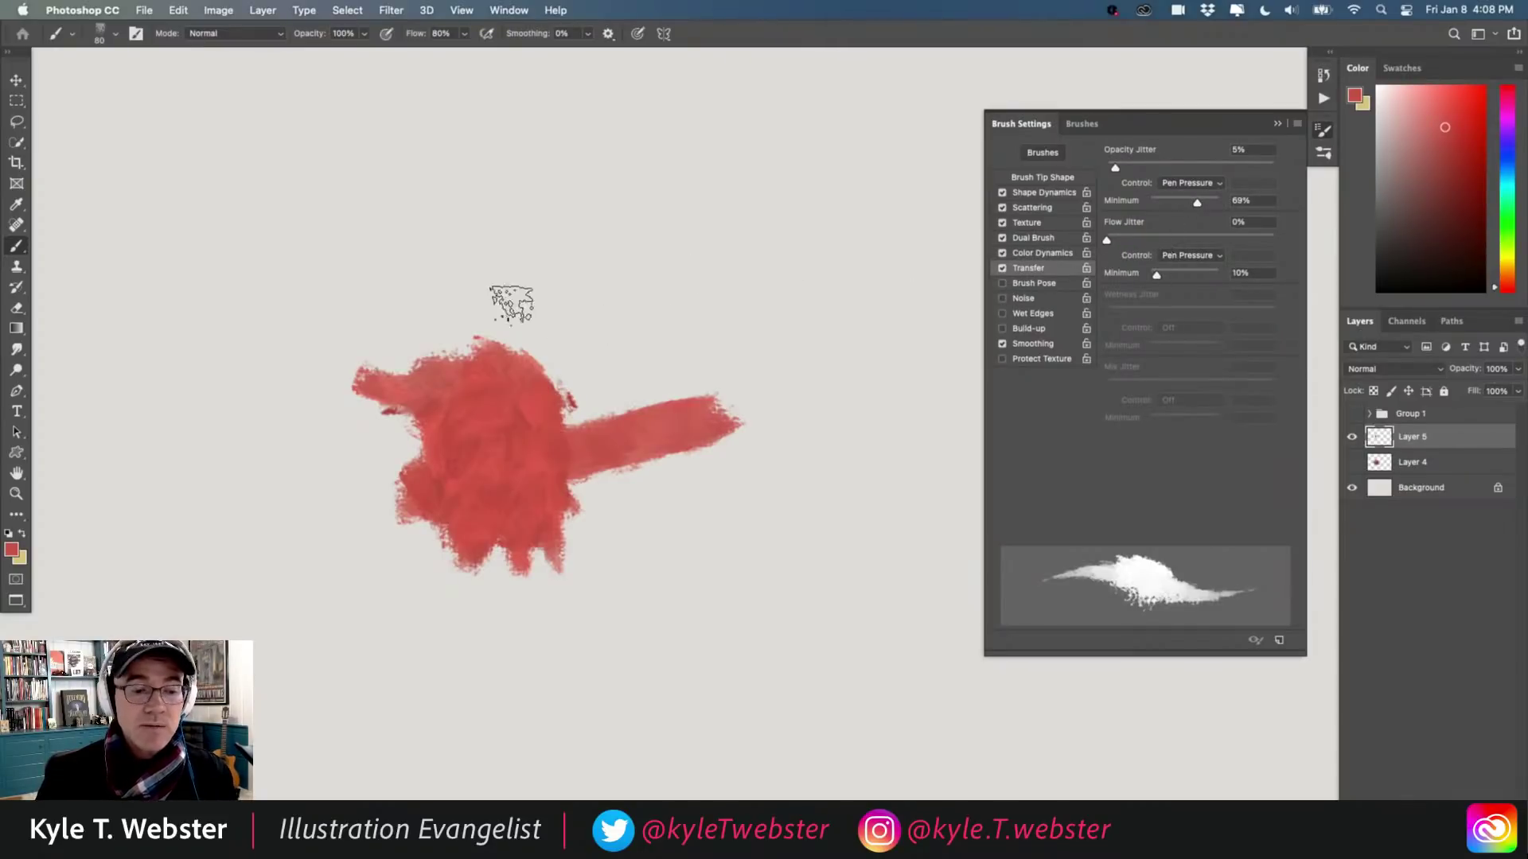
mouse_move(514, 199)
left_mouse_down()
mouse_move(528, 284)
mouse_move(497, 203)
mouse_move(502, 302)
mouse_move(489, 285)
mouse_move(503, 213)
mouse_move(540, 290)
mouse_move(533, 304)
mouse_move(517, 281)
mouse_move(499, 296)
mouse_move(549, 331)
left_mouse_up()
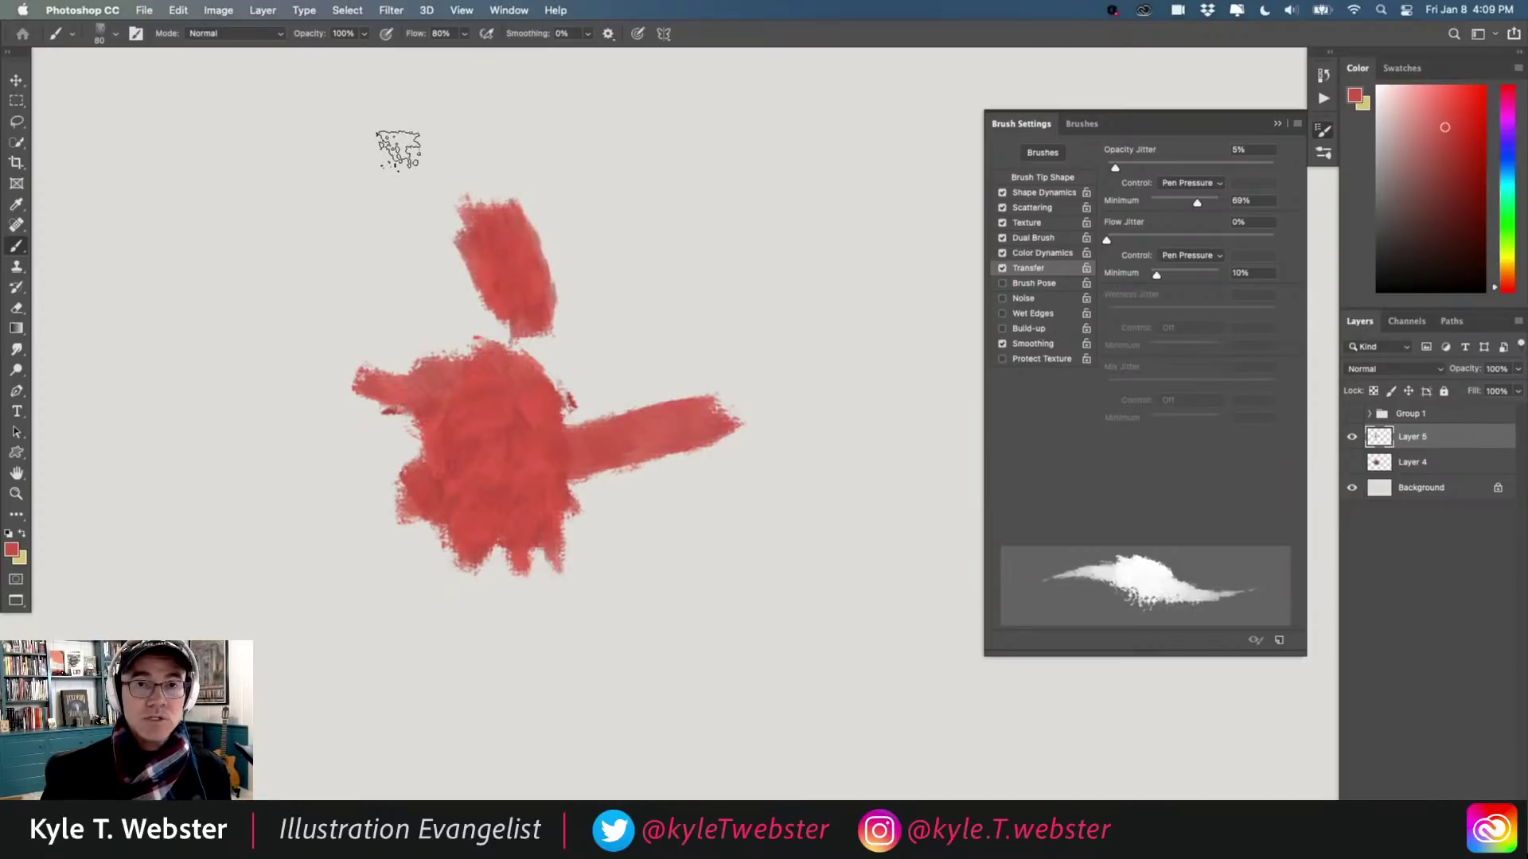
left_click_drag(492, 261, 508, 326)
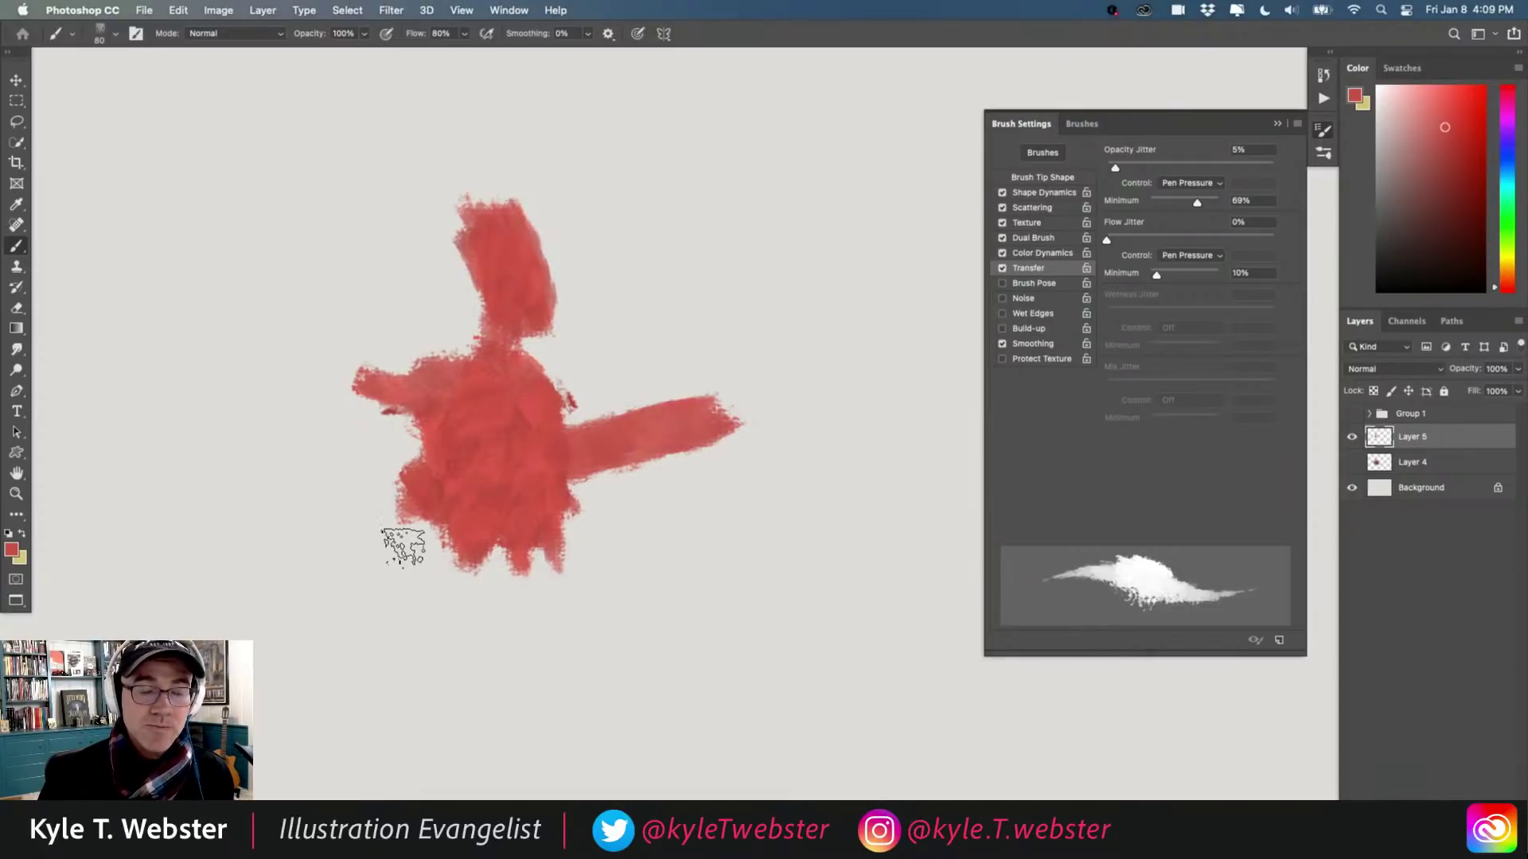
Clear all test marks from Layer 5 and set the brush's Brightness Jitter to 6%
key("super+a")
key("Delete")
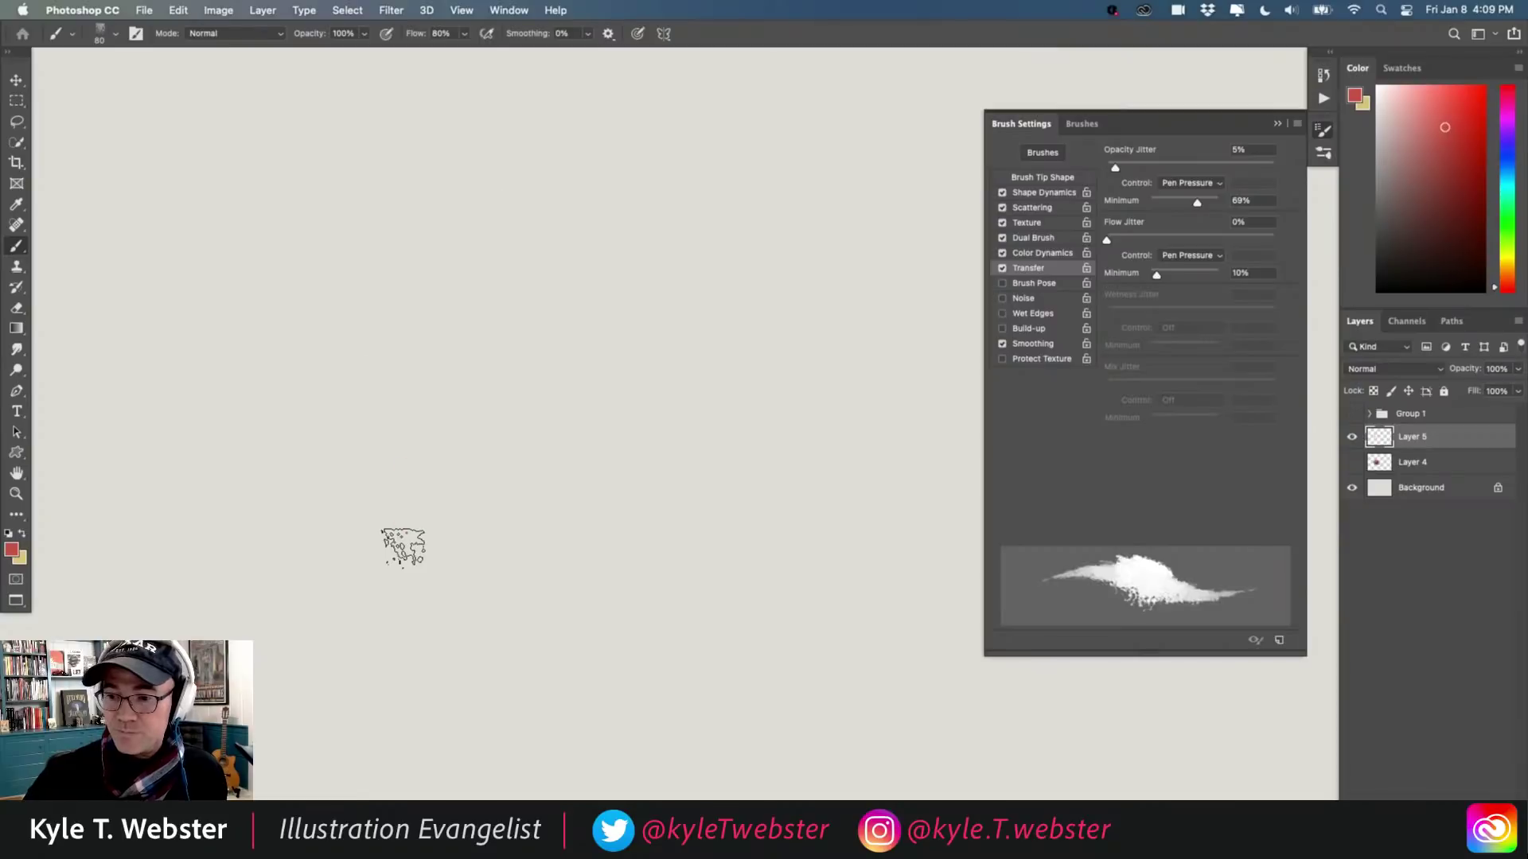
left_click(1022, 254)
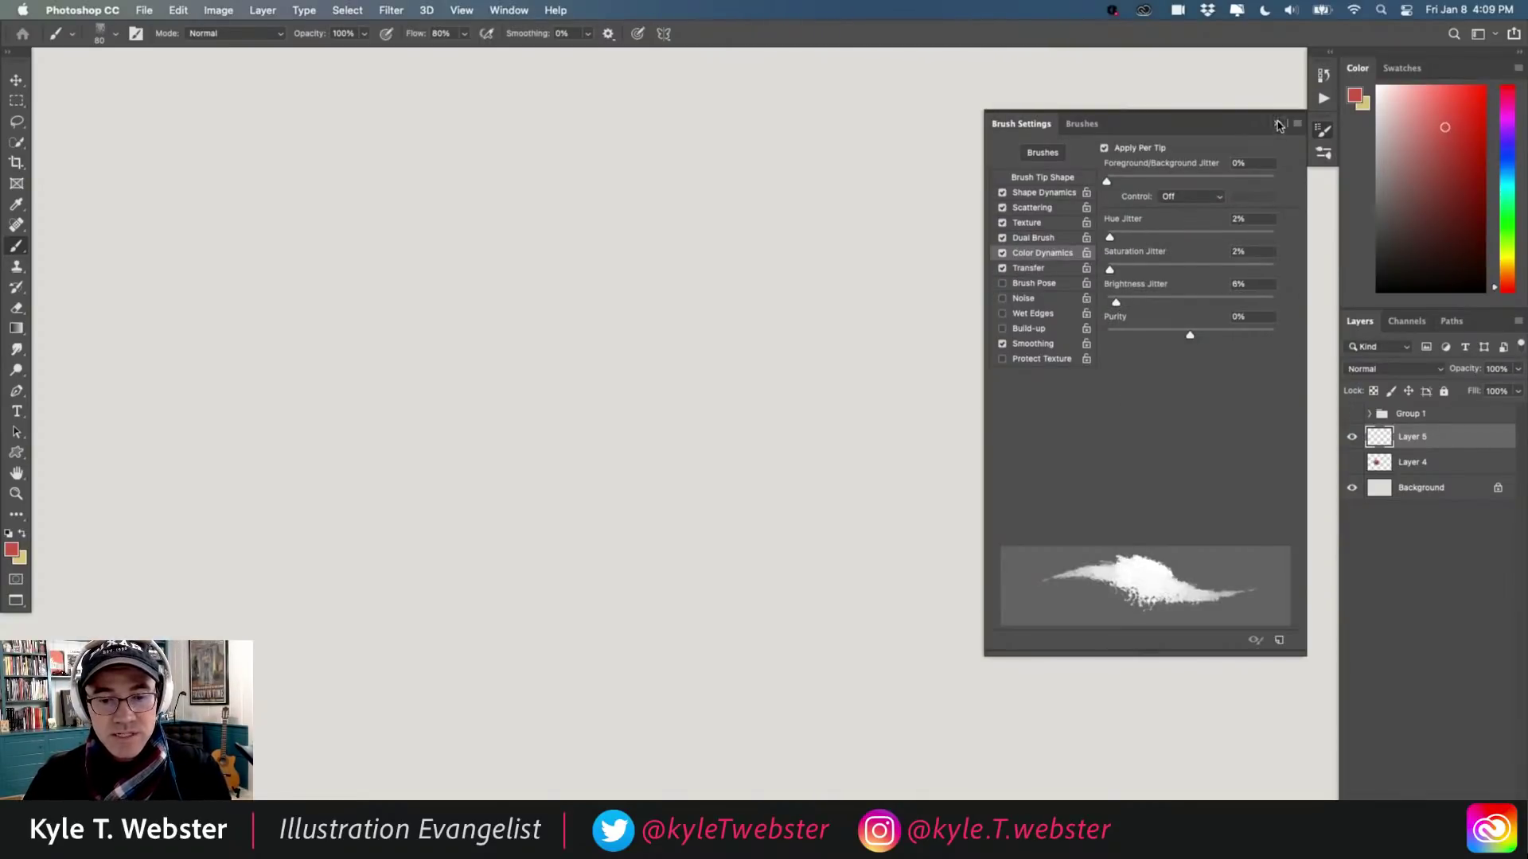
left_click(1279, 125)
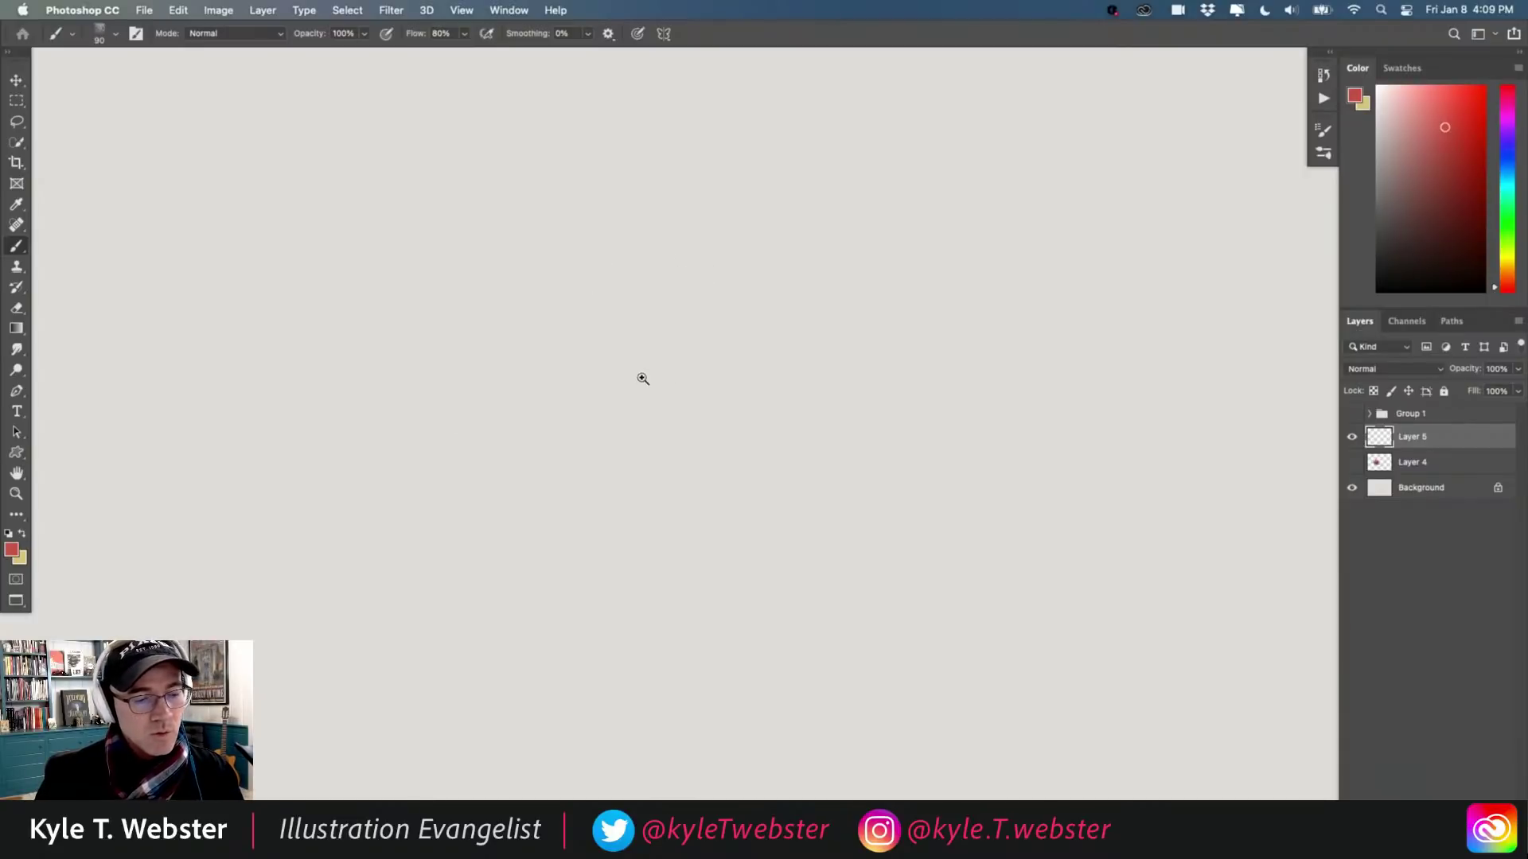
Paint a red apple outline on Layer 5 and fill its upper part and sides with form-following strokes, leaving the centre open
mouse_move(661, 310)
left_mouse_down()
mouse_move(675, 367)
mouse_move(646, 309)
mouse_move(702, 384)
mouse_move(679, 304)
mouse_move(602, 276)
mouse_move(517, 312)
mouse_move(560, 290)
mouse_move(423, 306)
mouse_move(463, 275)
mouse_move(420, 333)
mouse_move(538, 281)
mouse_move(427, 293)
mouse_move(412, 330)
mouse_move(477, 263)
mouse_move(406, 322)
mouse_move(492, 263)
mouse_move(662, 277)
mouse_move(706, 371)
mouse_move(680, 295)
mouse_move(617, 292)
mouse_move(720, 381)
mouse_move(690, 483)
mouse_move(637, 566)
mouse_move(623, 564)
mouse_move(639, 544)
mouse_move(589, 569)
mouse_move(470, 542)
mouse_move(502, 555)
mouse_move(447, 516)
mouse_move(501, 556)
mouse_move(415, 442)
mouse_move(465, 522)
mouse_move(414, 369)
mouse_move(447, 489)
mouse_move(420, 310)
mouse_move(405, 377)
mouse_move(447, 509)
mouse_move(454, 308)
mouse_move(429, 397)
mouse_move(511, 318)
mouse_move(606, 301)
mouse_move(655, 353)
mouse_move(650, 428)
mouse_move(694, 370)
mouse_move(642, 501)
mouse_move(631, 351)
mouse_move(622, 408)
mouse_move(640, 349)
mouse_move(654, 421)
mouse_move(628, 488)
mouse_move(652, 478)
mouse_move(613, 471)
left_mouse_up()
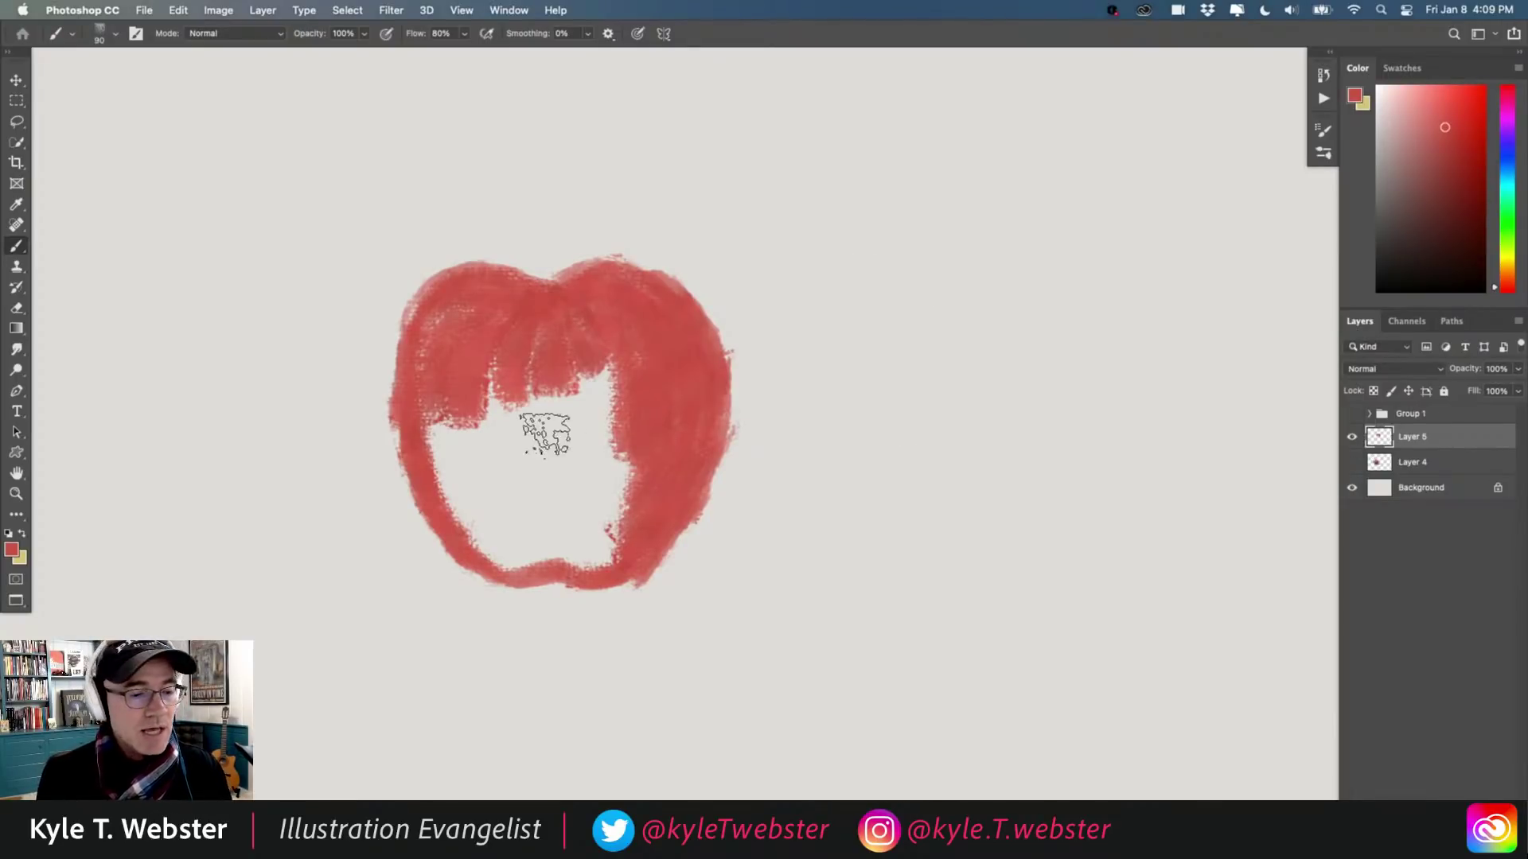
mouse_move(604, 354)
left_mouse_down()
mouse_move(597, 445)
mouse_move(631, 375)
mouse_move(599, 488)
mouse_move(638, 447)
mouse_move(587, 535)
mouse_move(647, 481)
mouse_move(598, 540)
mouse_move(482, 535)
mouse_move(505, 526)
mouse_move(449, 475)
mouse_move(472, 505)
mouse_move(446, 378)
mouse_move(463, 478)
left_mouse_up()
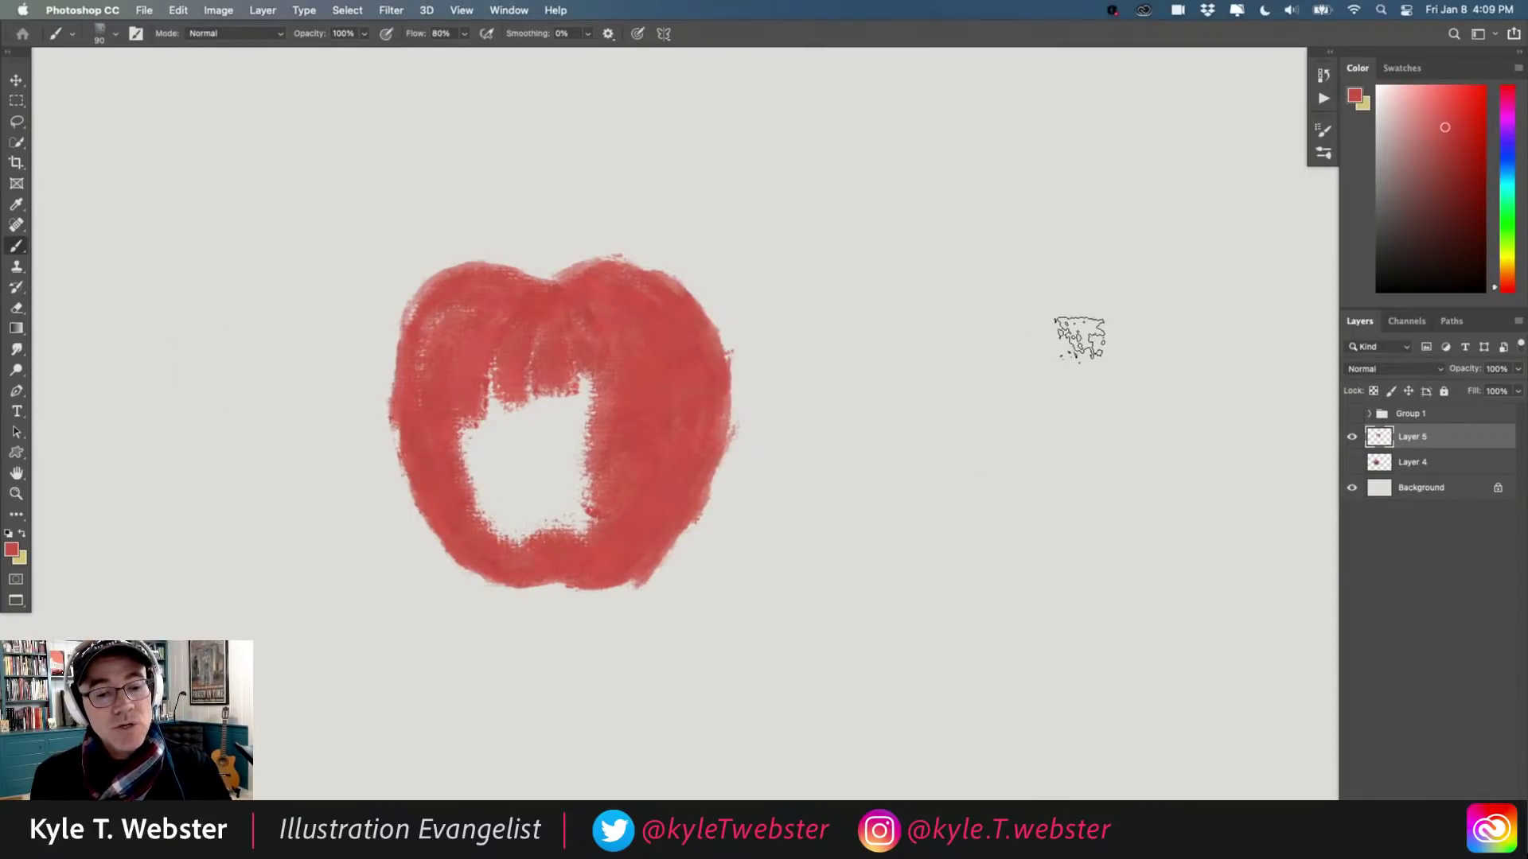
Try flat diagonal hatching and then curved, form-following strokes on the empty canvas beside the apple, removing both tests
mouse_move(1034, 250)
left_mouse_down()
mouse_move(1013, 307)
mouse_move(921, 358)
mouse_move(883, 549)
mouse_move(843, 494)
left_mouse_up()
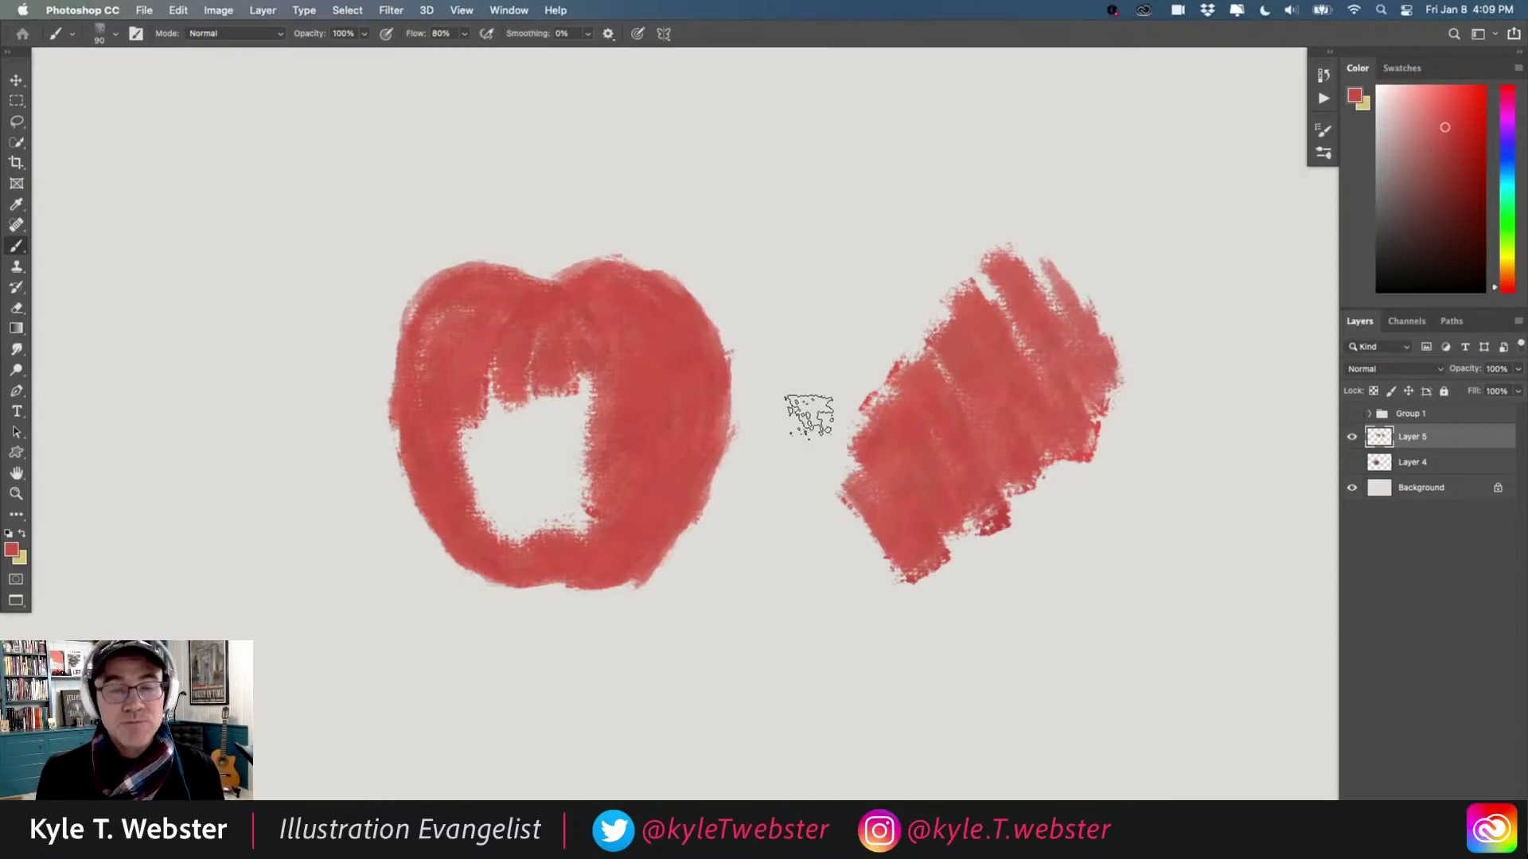
key("super+z")
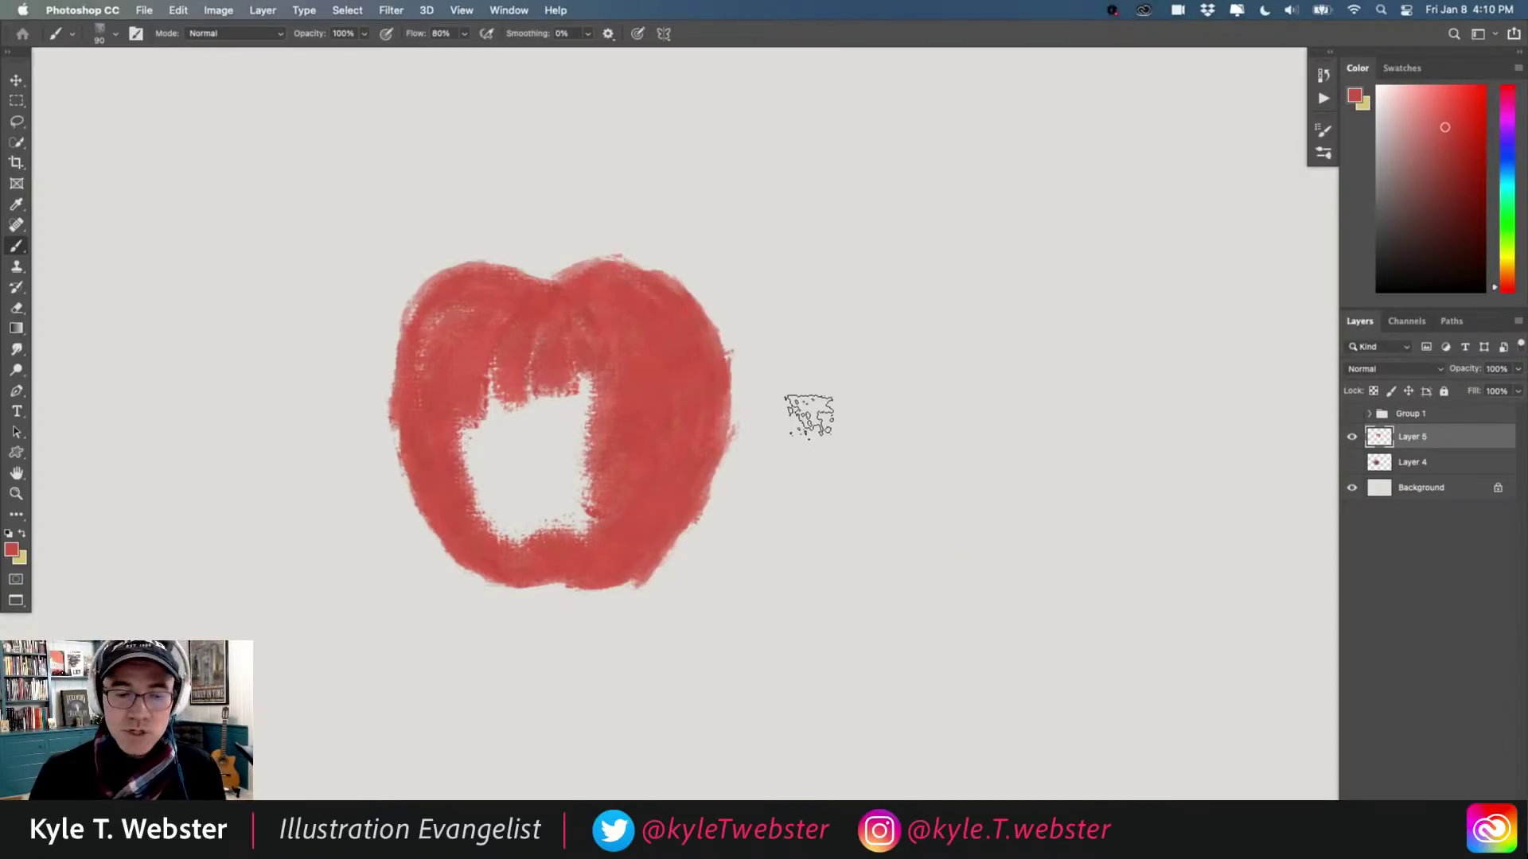
mouse_move(1092, 279)
left_mouse_down()
mouse_move(1067, 382)
mouse_move(965, 469)
mouse_move(1070, 391)
mouse_move(1090, 257)
mouse_move(970, 456)
mouse_move(994, 454)
mouse_move(1079, 266)
mouse_move(1078, 335)
mouse_move(1096, 315)
mouse_move(1008, 216)
mouse_move(1095, 270)
mouse_move(939, 245)
mouse_move(967, 228)
mouse_move(1085, 259)
mouse_move(981, 232)
mouse_move(1012, 213)
mouse_move(1085, 317)
mouse_move(1070, 229)
mouse_move(1010, 336)
mouse_move(1056, 279)
mouse_move(1012, 390)
mouse_move(1070, 274)
mouse_move(972, 433)
mouse_move(1016, 329)
mouse_move(1029, 419)
mouse_move(972, 336)
mouse_move(1042, 393)
mouse_move(996, 321)
mouse_move(1066, 357)
mouse_move(1015, 266)
mouse_move(1070, 287)
mouse_move(976, 251)
mouse_move(1050, 236)
mouse_move(954, 256)
mouse_move(984, 217)
mouse_move(940, 286)
mouse_move(962, 290)
mouse_move(921, 325)
left_mouse_up()
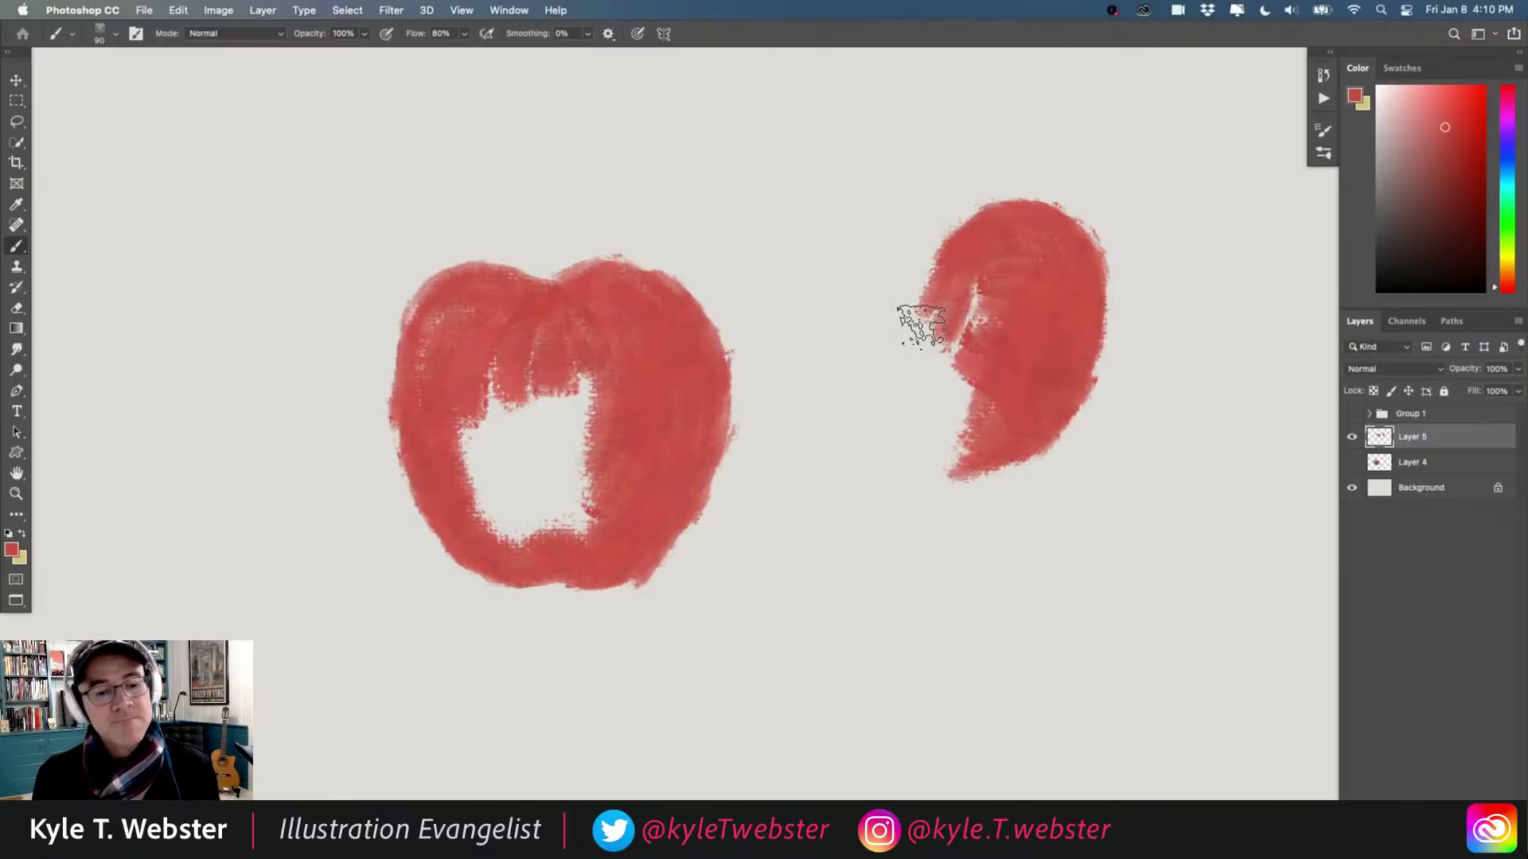
key("l")
mouse_move(951, 183)
left_mouse_down()
mouse_move(845, 336)
mouse_move(1124, 213)
mouse_move(875, 251)
left_mouse_up()
key("Delete")
key("ctrl+d")
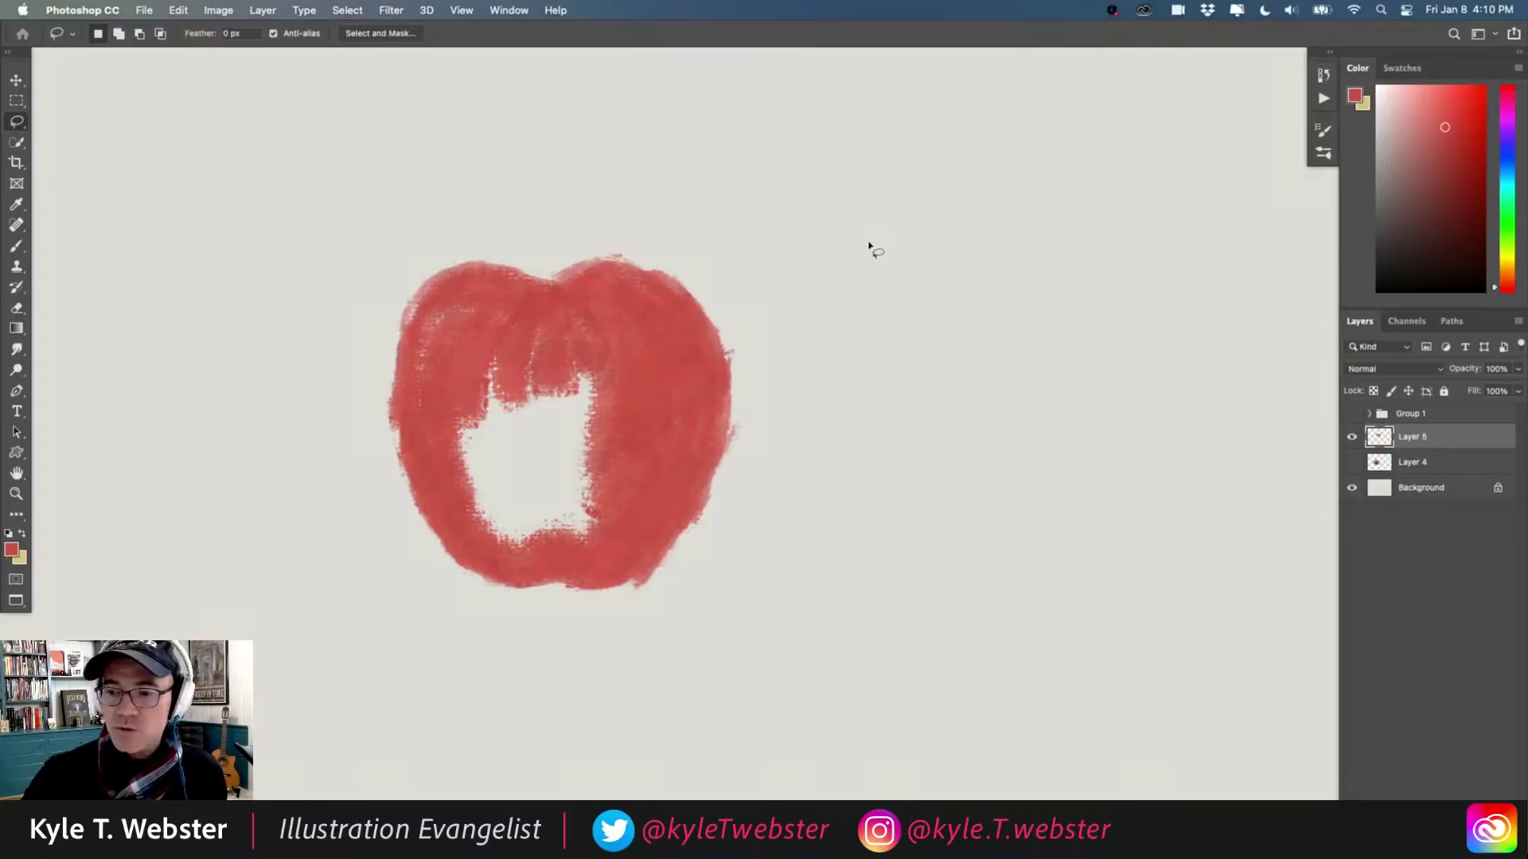
Fill the apple's open centre with red strokes and refine its contour around the shoulders, sides and base
key("b")
mouse_move(581, 366)
left_mouse_down()
mouse_move(546, 484)
mouse_move(590, 404)
mouse_move(583, 521)
mouse_move(479, 460)
mouse_move(511, 527)
mouse_move(457, 389)
mouse_move(484, 455)
mouse_move(513, 444)
mouse_move(513, 385)
mouse_move(550, 367)
mouse_move(554, 500)
left_mouse_up()
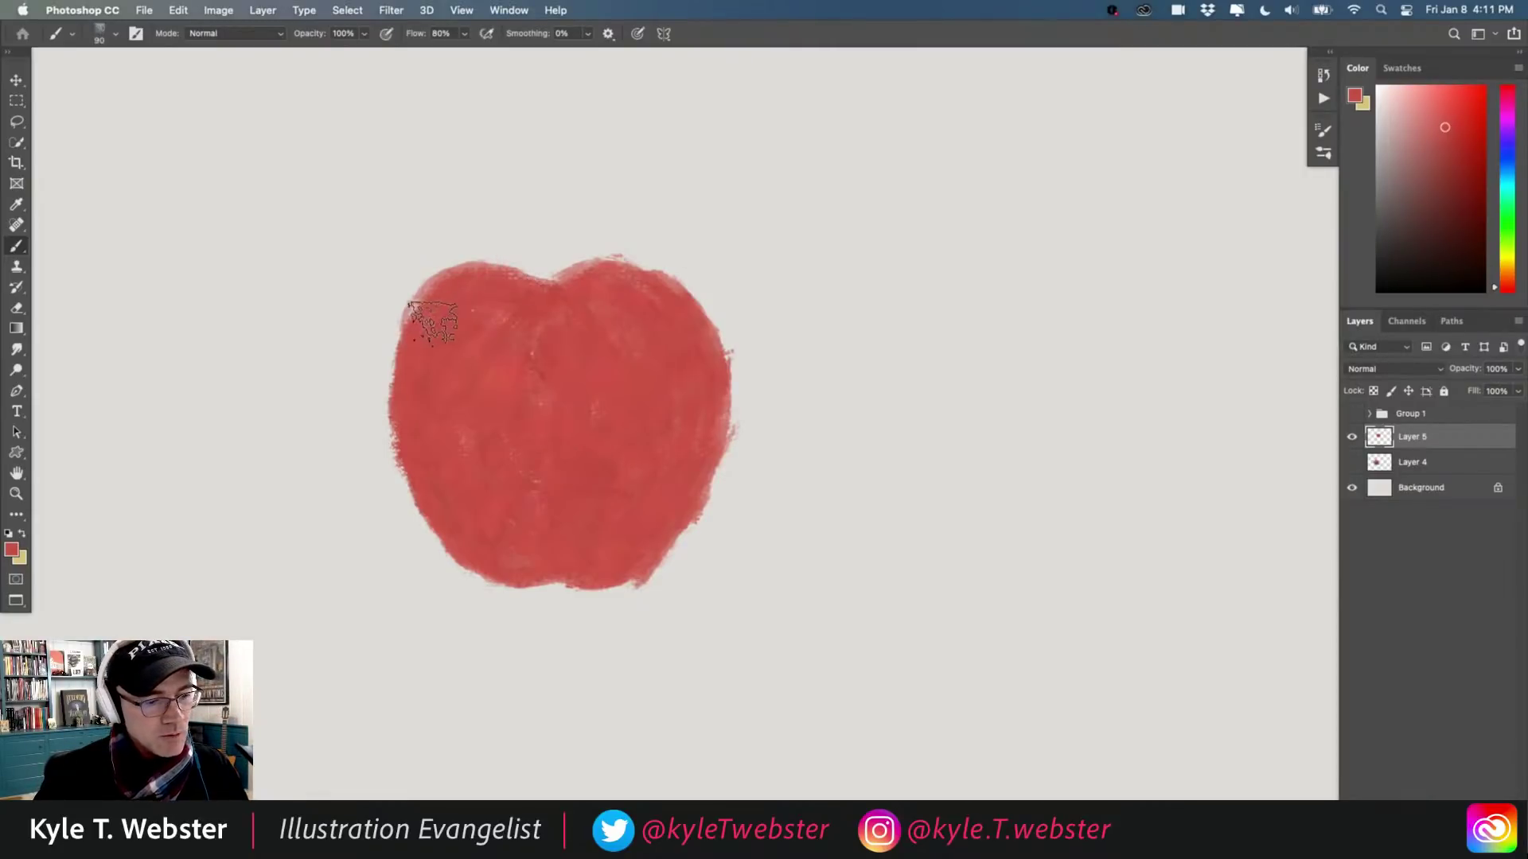
mouse_move(507, 273)
left_mouse_down()
mouse_move(423, 292)
mouse_move(395, 398)
mouse_move(405, 331)
mouse_move(421, 498)
mouse_move(395, 345)
mouse_move(401, 360)
mouse_move(469, 257)
mouse_move(664, 267)
mouse_move(718, 367)
mouse_move(697, 468)
left_mouse_up()
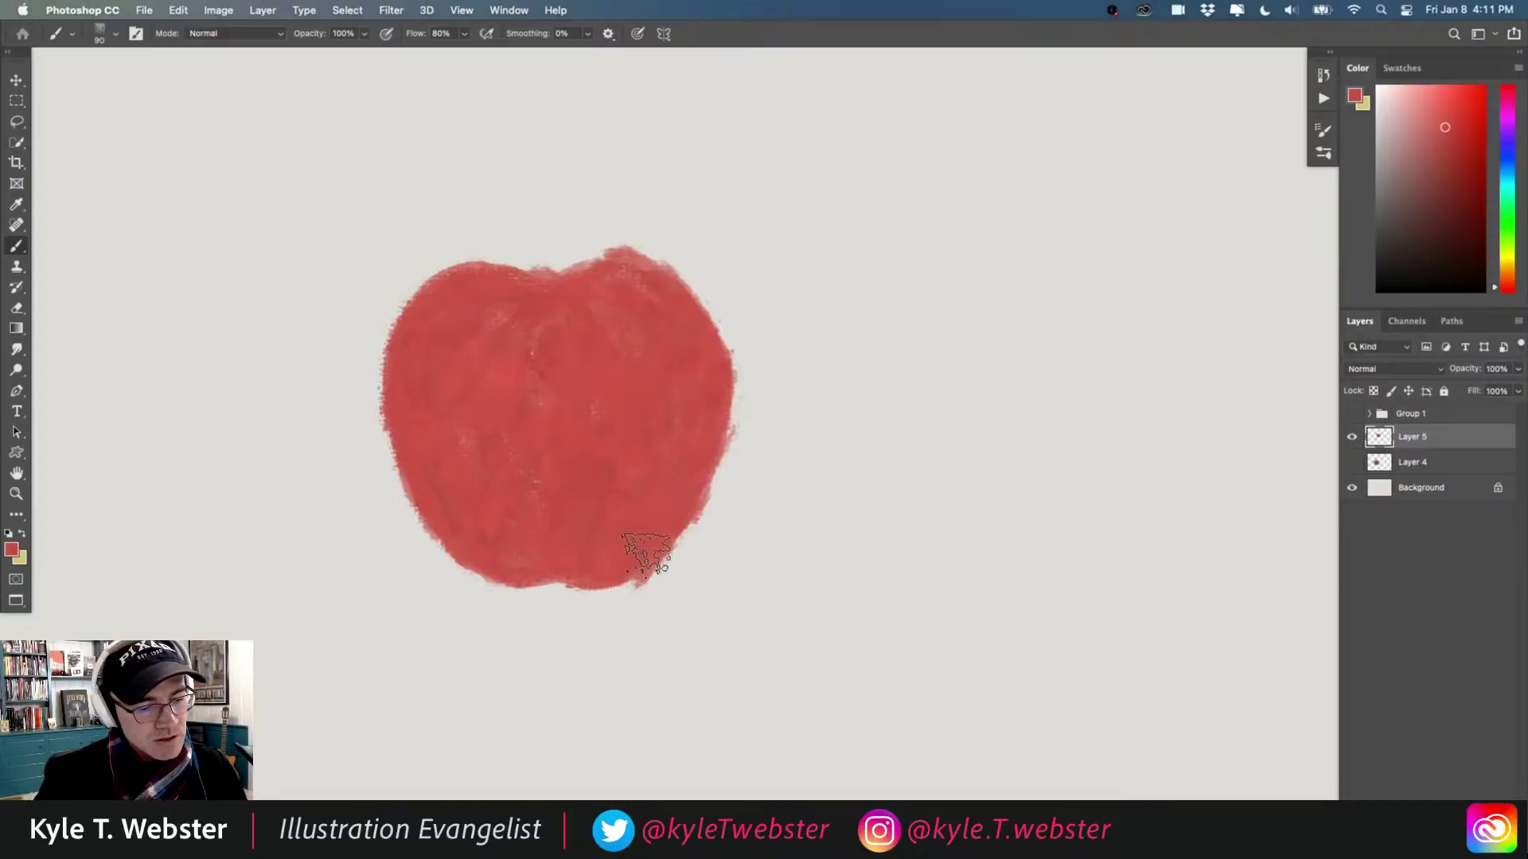
mouse_move(593, 573)
left_mouse_down()
mouse_move(487, 563)
mouse_move(433, 506)
left_mouse_up()
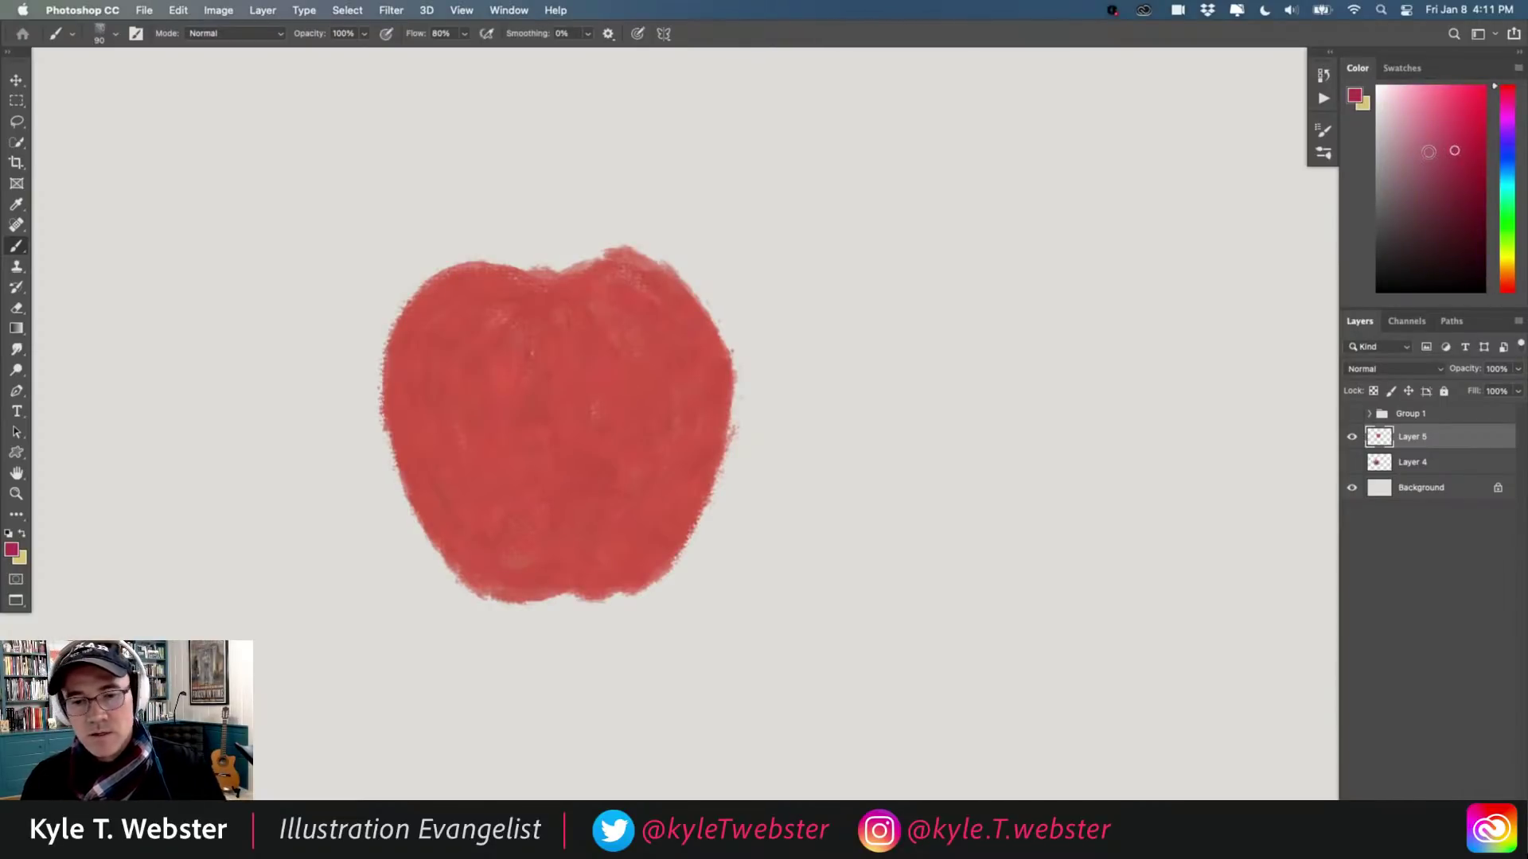
Paint a wavy magenta-red shadow band across the apple from its upper-right edge to its lower-left side
left_click_drag(697, 312, 701, 332)
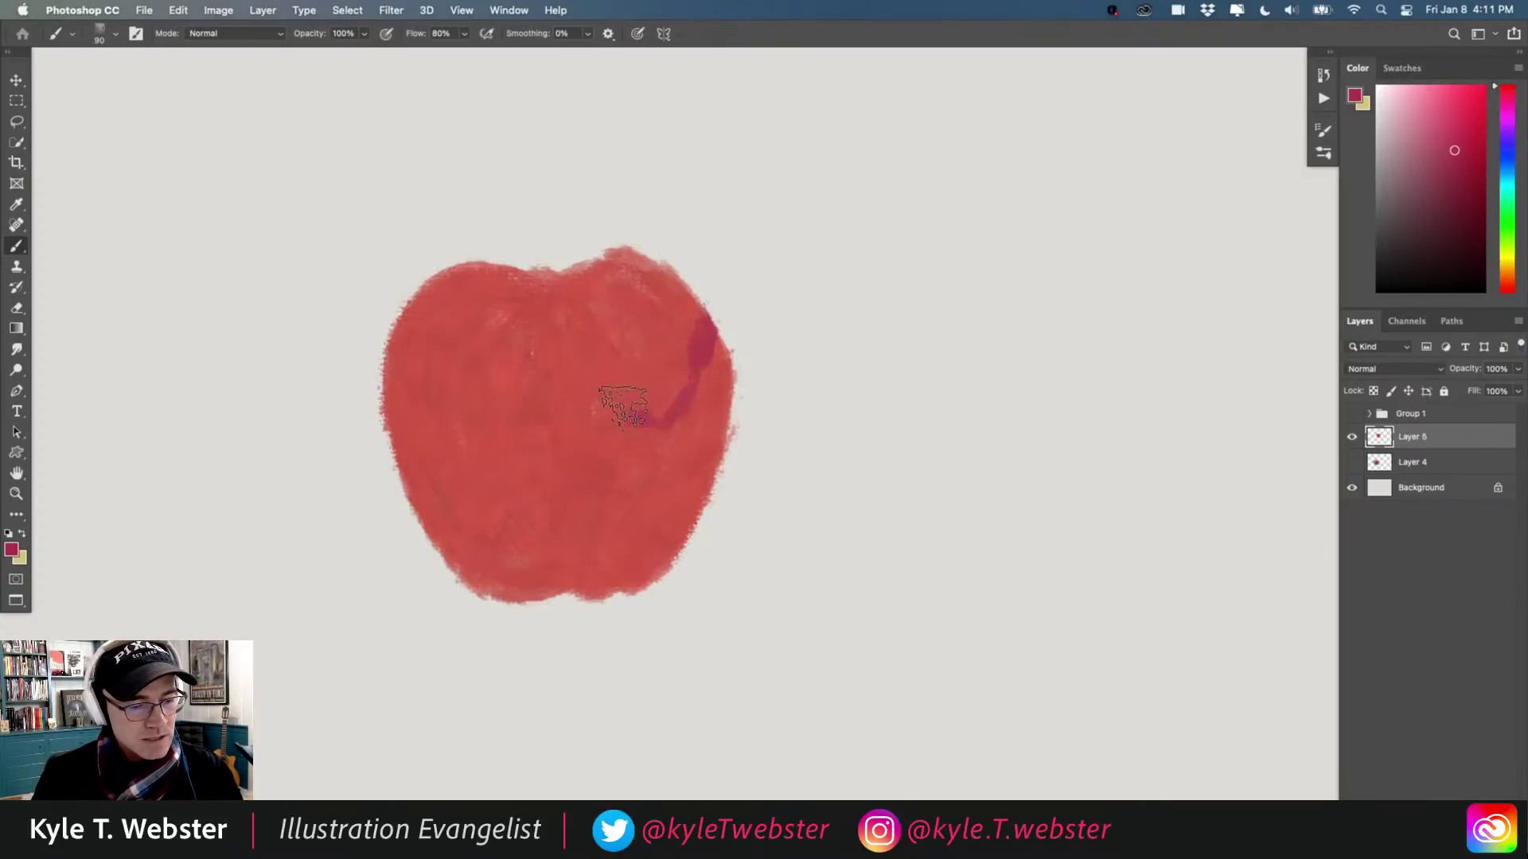
left_click_drag(623, 408, 546, 423)
mouse_move(486, 483)
left_mouse_down()
mouse_move(430, 448)
mouse_move(471, 461)
mouse_move(446, 448)
mouse_move(421, 467)
mouse_move(433, 495)
mouse_move(486, 518)
mouse_move(536, 500)
mouse_move(570, 424)
mouse_move(641, 430)
mouse_move(703, 315)
mouse_move(712, 378)
mouse_move(714, 349)
mouse_move(686, 415)
mouse_move(568, 460)
mouse_move(636, 483)
mouse_move(689, 450)
left_mouse_up()
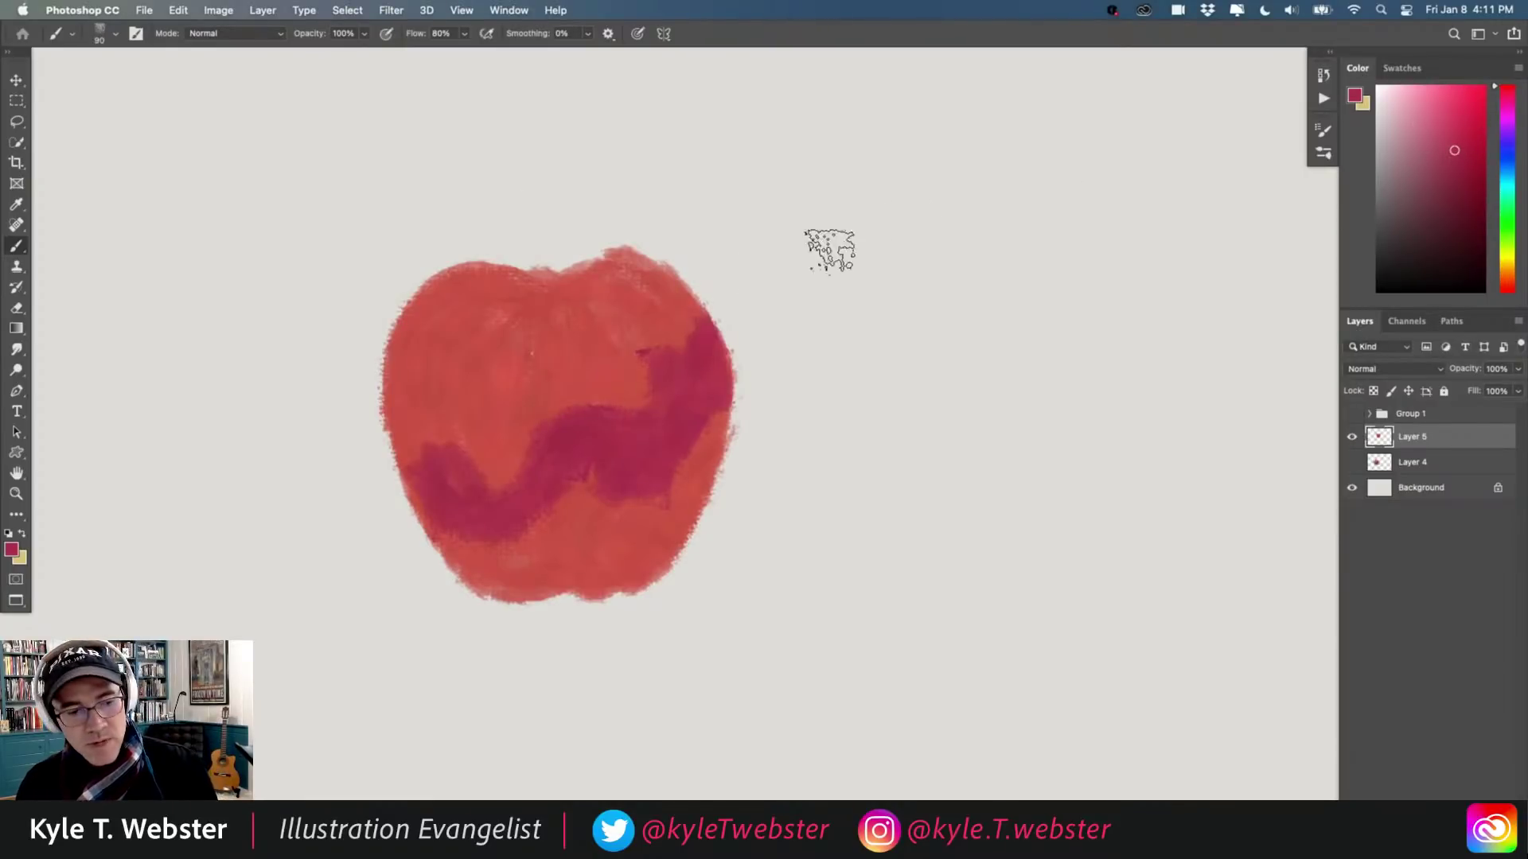
Paint the apple's area below the shadow band with a cooler sampled red and blend the band's lower edge into it
left_click(643, 322, "alt")
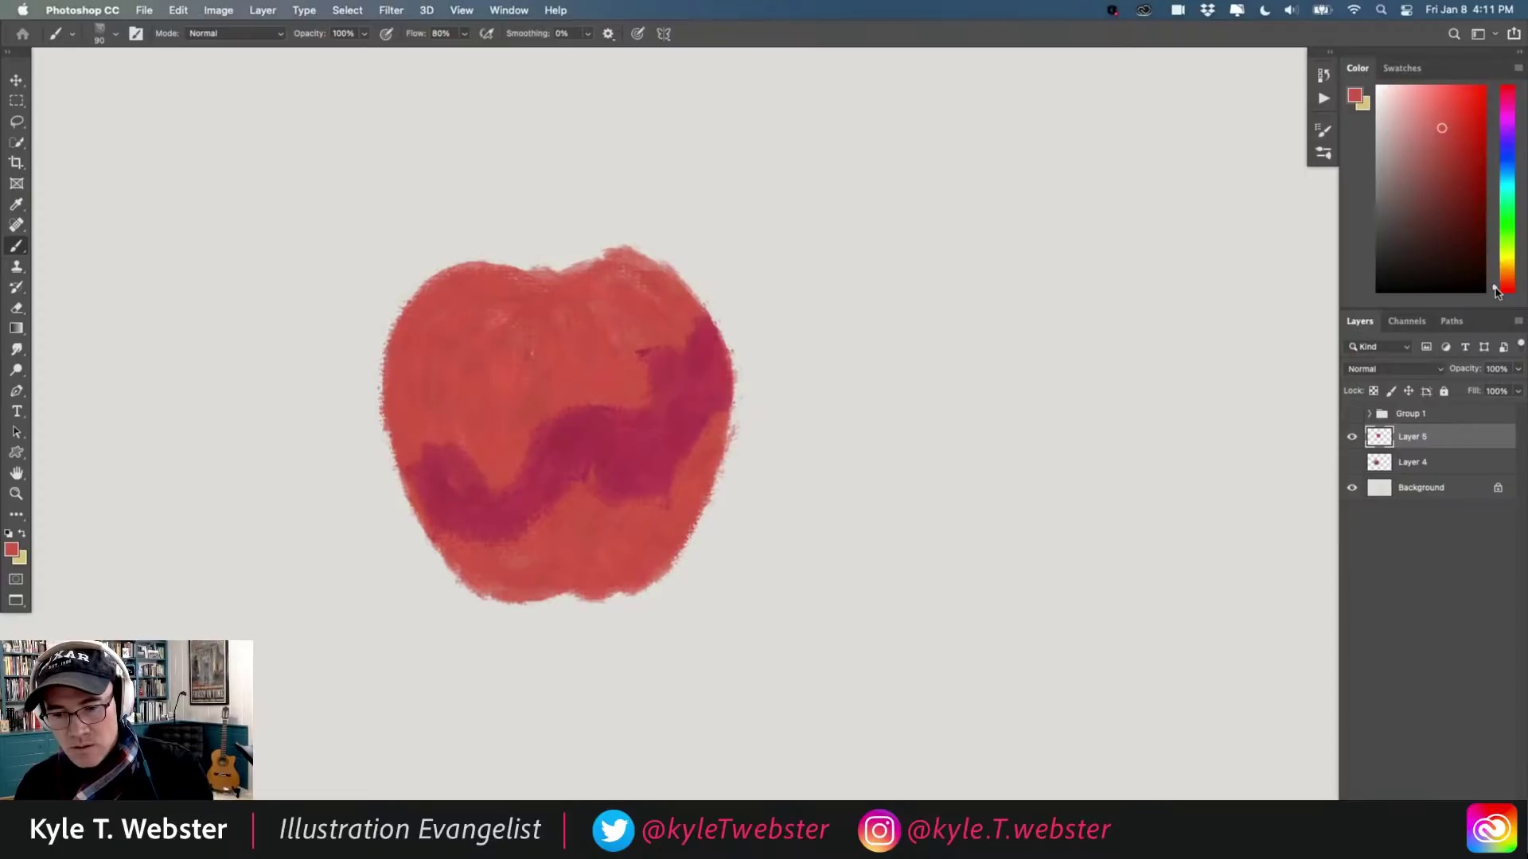
left_click_drag(1495, 291, 1498, 295)
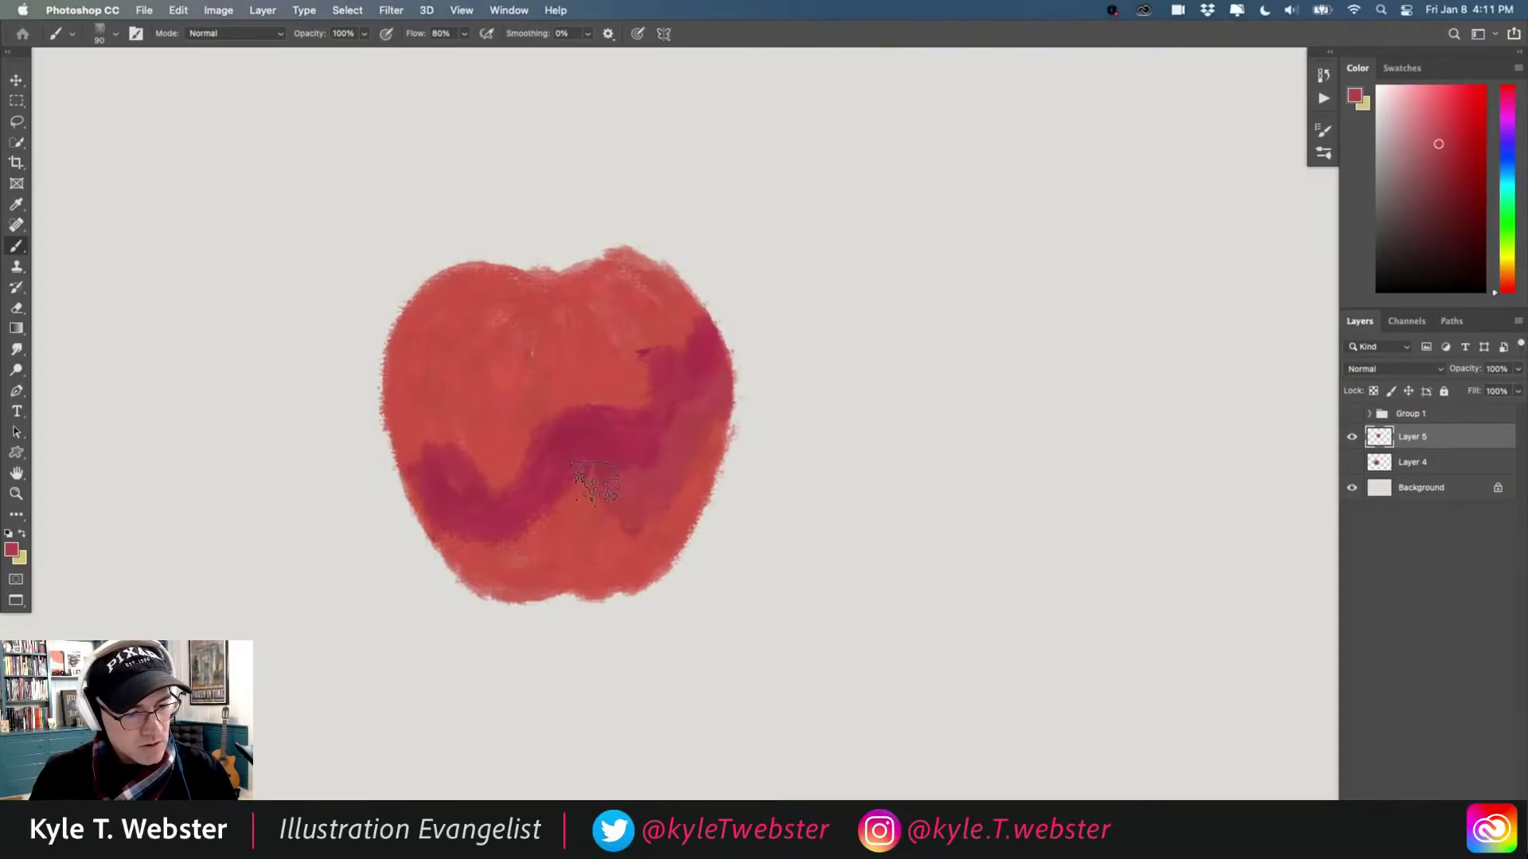
mouse_move(581, 507)
left_mouse_down()
mouse_move(624, 527)
mouse_move(703, 445)
mouse_move(683, 504)
mouse_move(610, 540)
mouse_move(569, 536)
mouse_move(584, 463)
mouse_move(533, 519)
mouse_move(496, 530)
mouse_move(463, 494)
mouse_move(462, 519)
mouse_move(441, 506)
mouse_move(499, 558)
mouse_move(534, 546)
mouse_move(525, 562)
mouse_move(475, 555)
mouse_move(614, 571)
mouse_move(689, 492)
left_mouse_up()
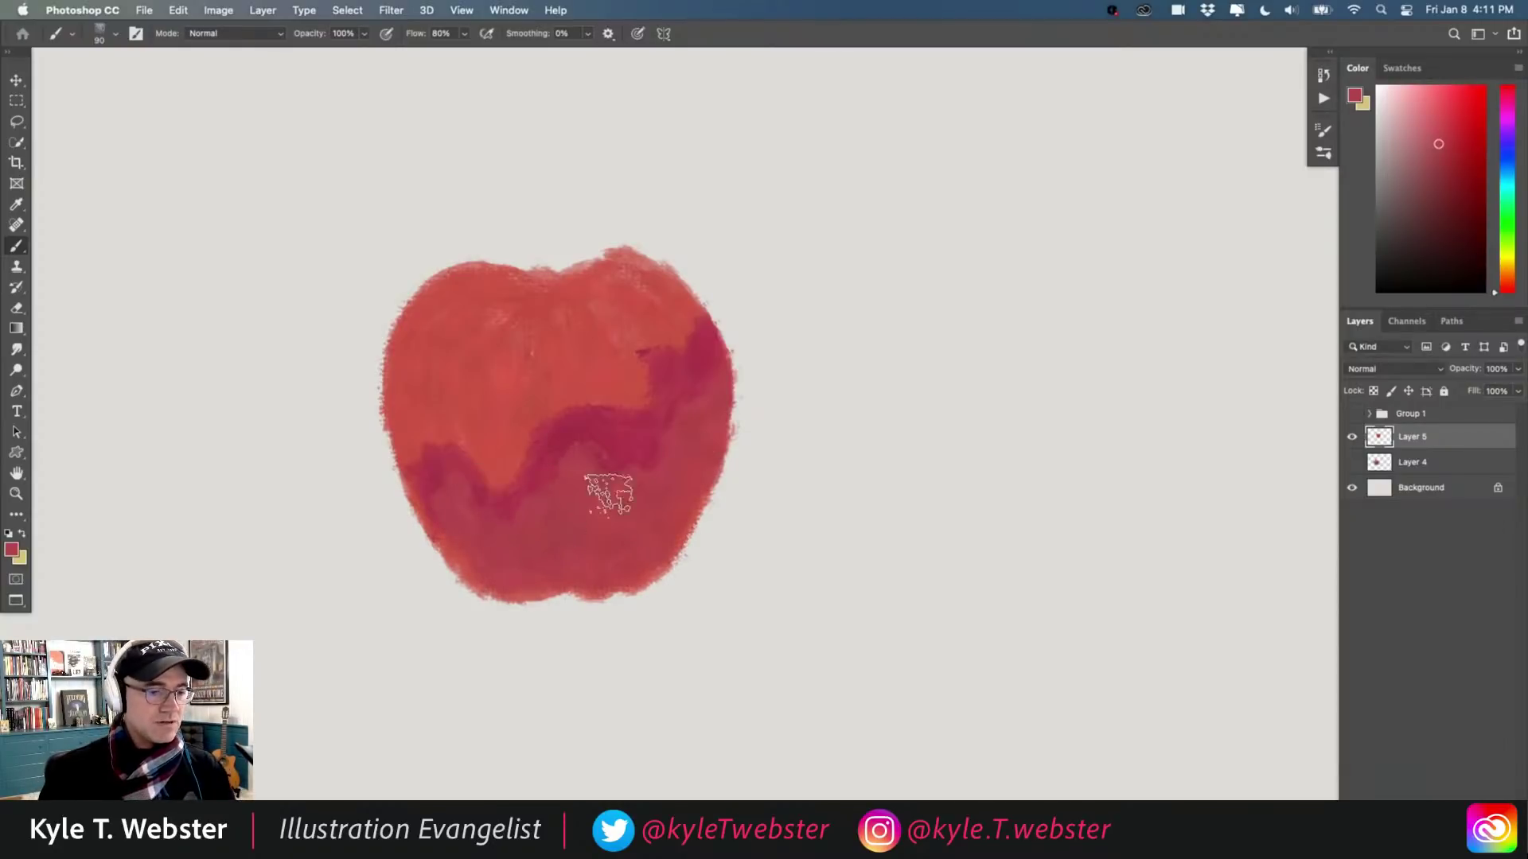
left_click(677, 396, "alt")
mouse_move(678, 406)
left_mouse_down()
mouse_move(711, 343)
mouse_move(647, 449)
mouse_move(603, 471)
mouse_move(608, 446)
mouse_move(532, 469)
mouse_move(538, 482)
mouse_move(466, 536)
mouse_move(474, 510)
mouse_move(414, 433)
mouse_move(422, 473)
left_mouse_up()
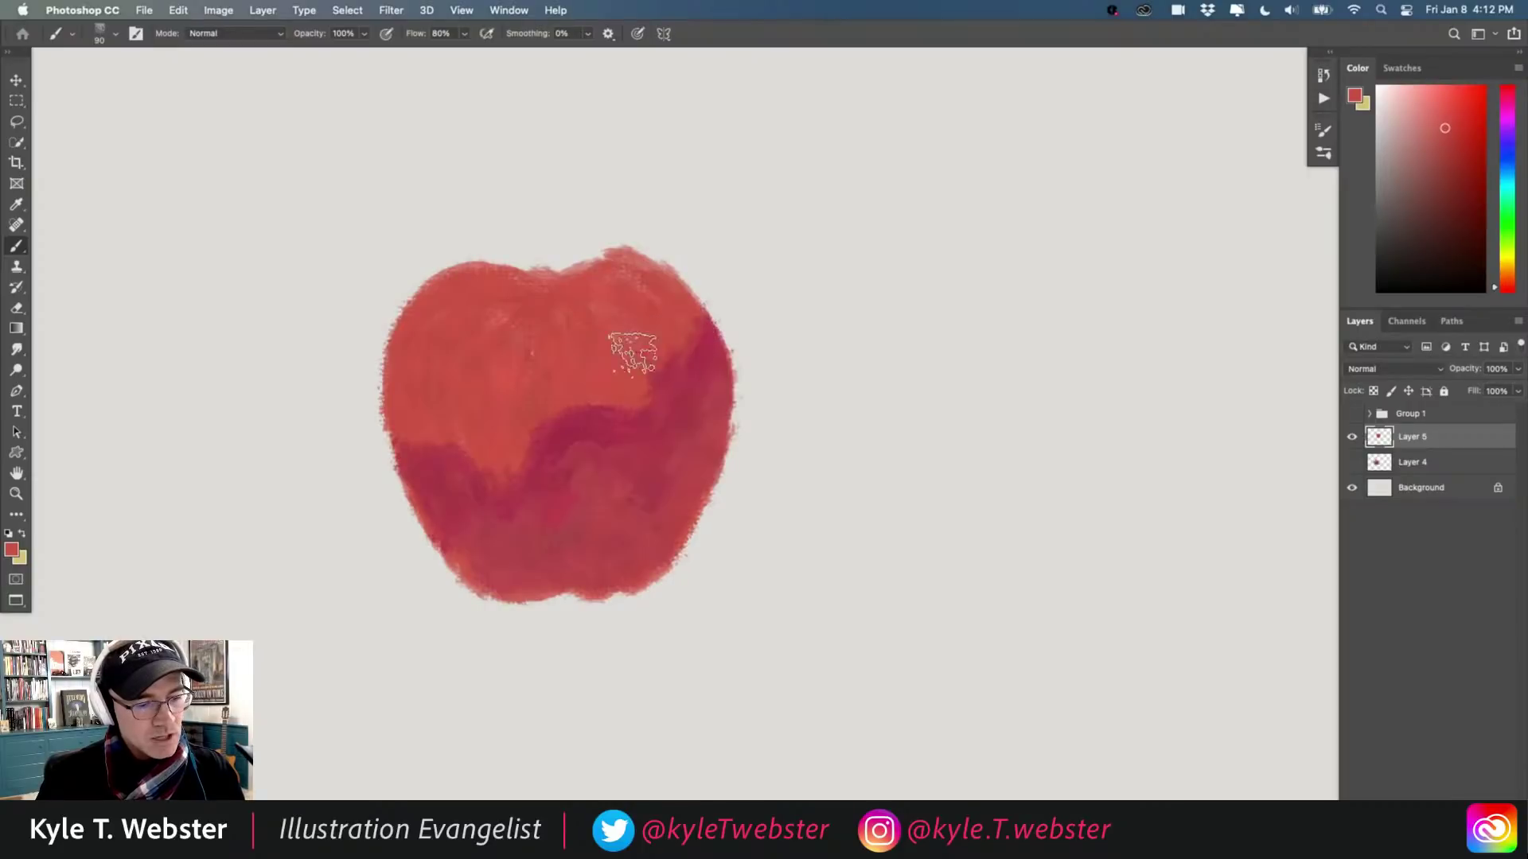
Soften the transition between the shadow band and the lit upper part with intermediate reds sampled from the apple
scroll(649, 370, "up", 2)
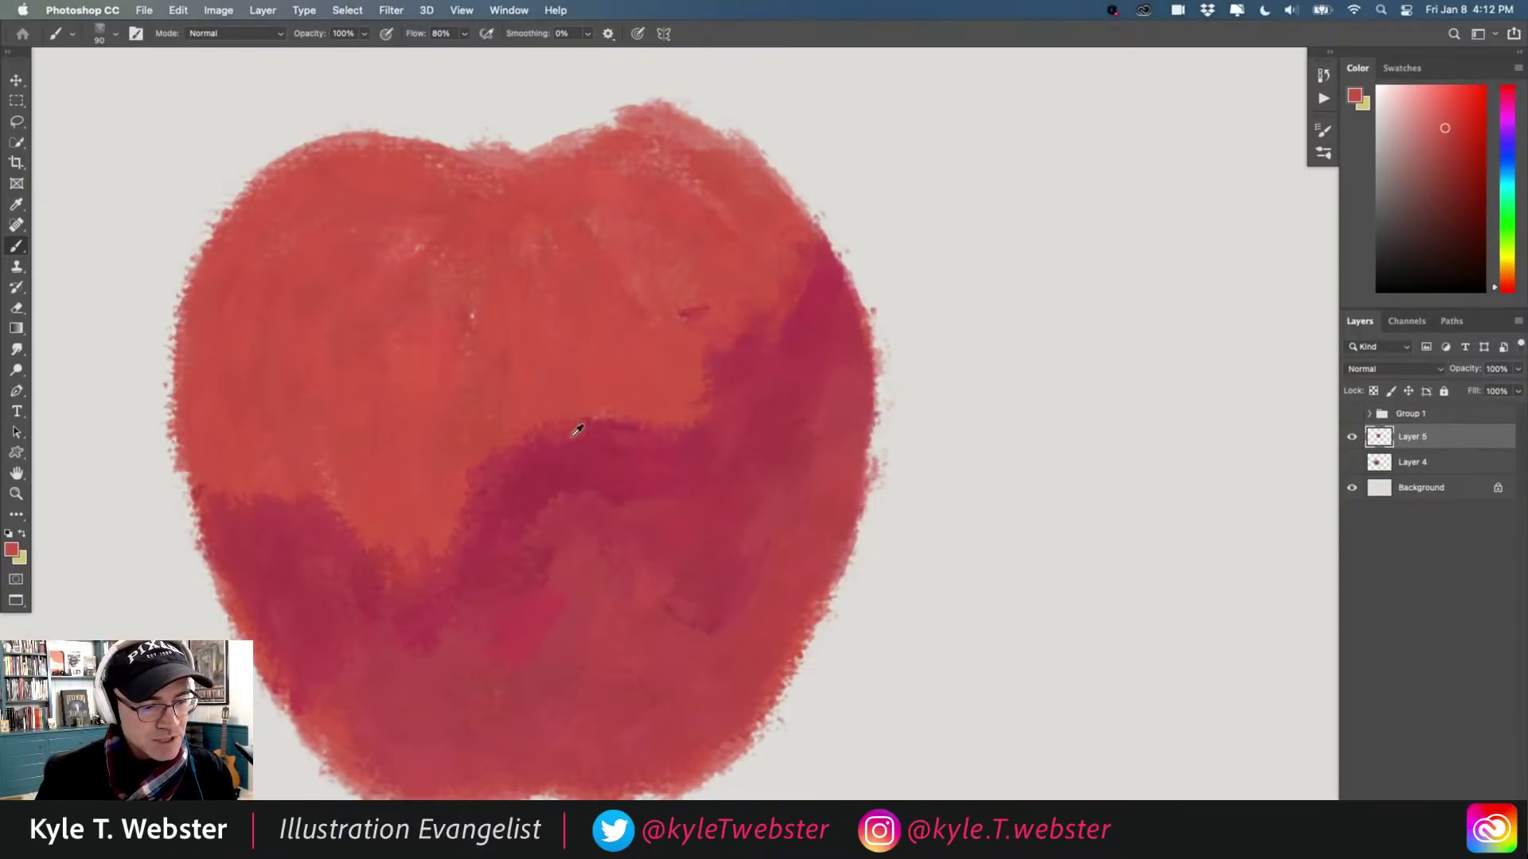
left_click(576, 427, "alt")
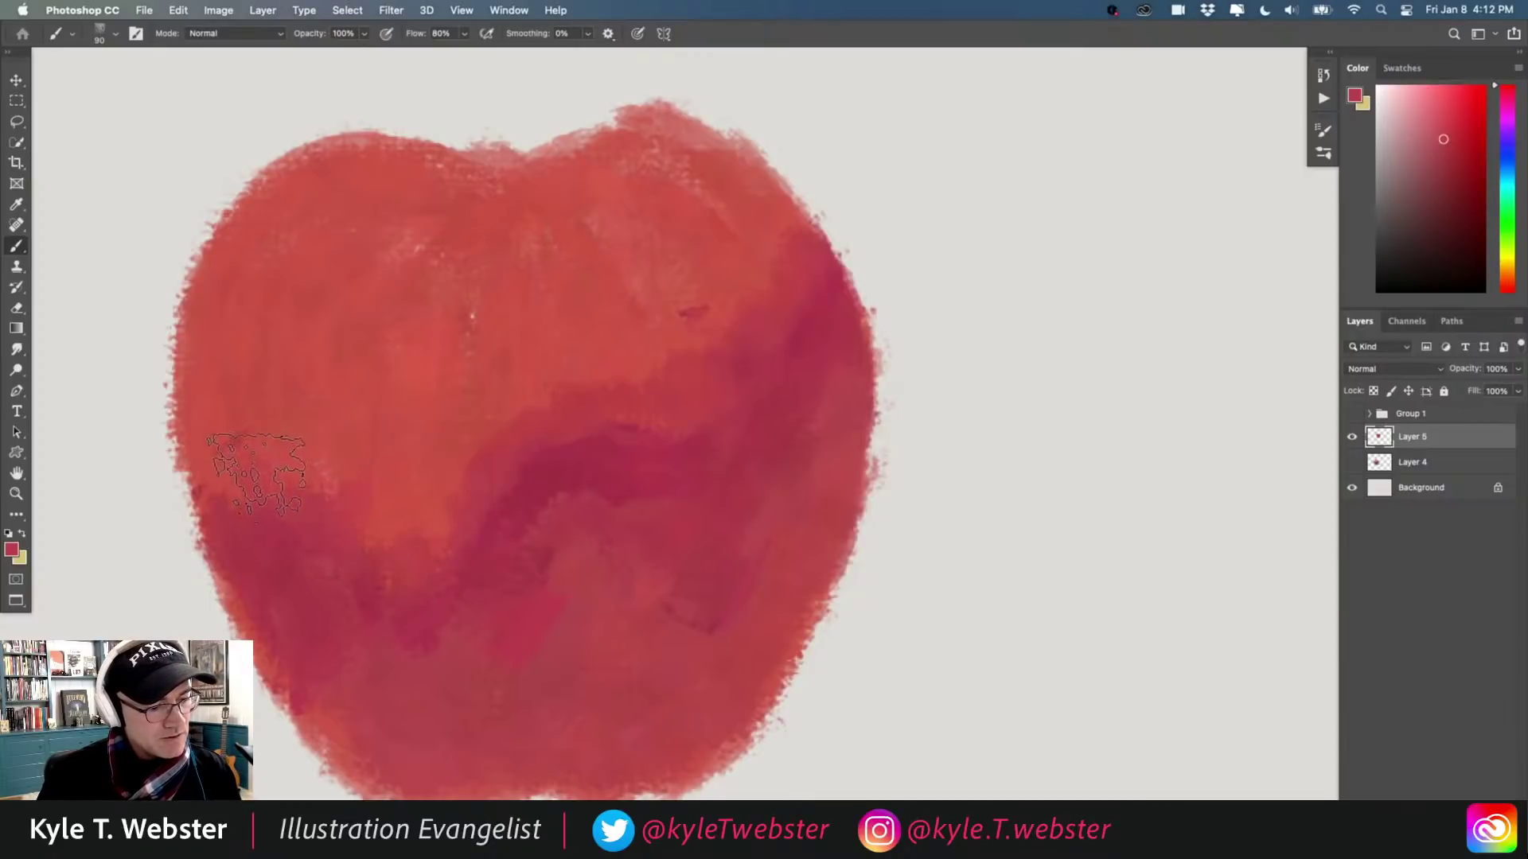
left_click(287, 568, "alt")
left_click_drag(311, 588, 370, 547)
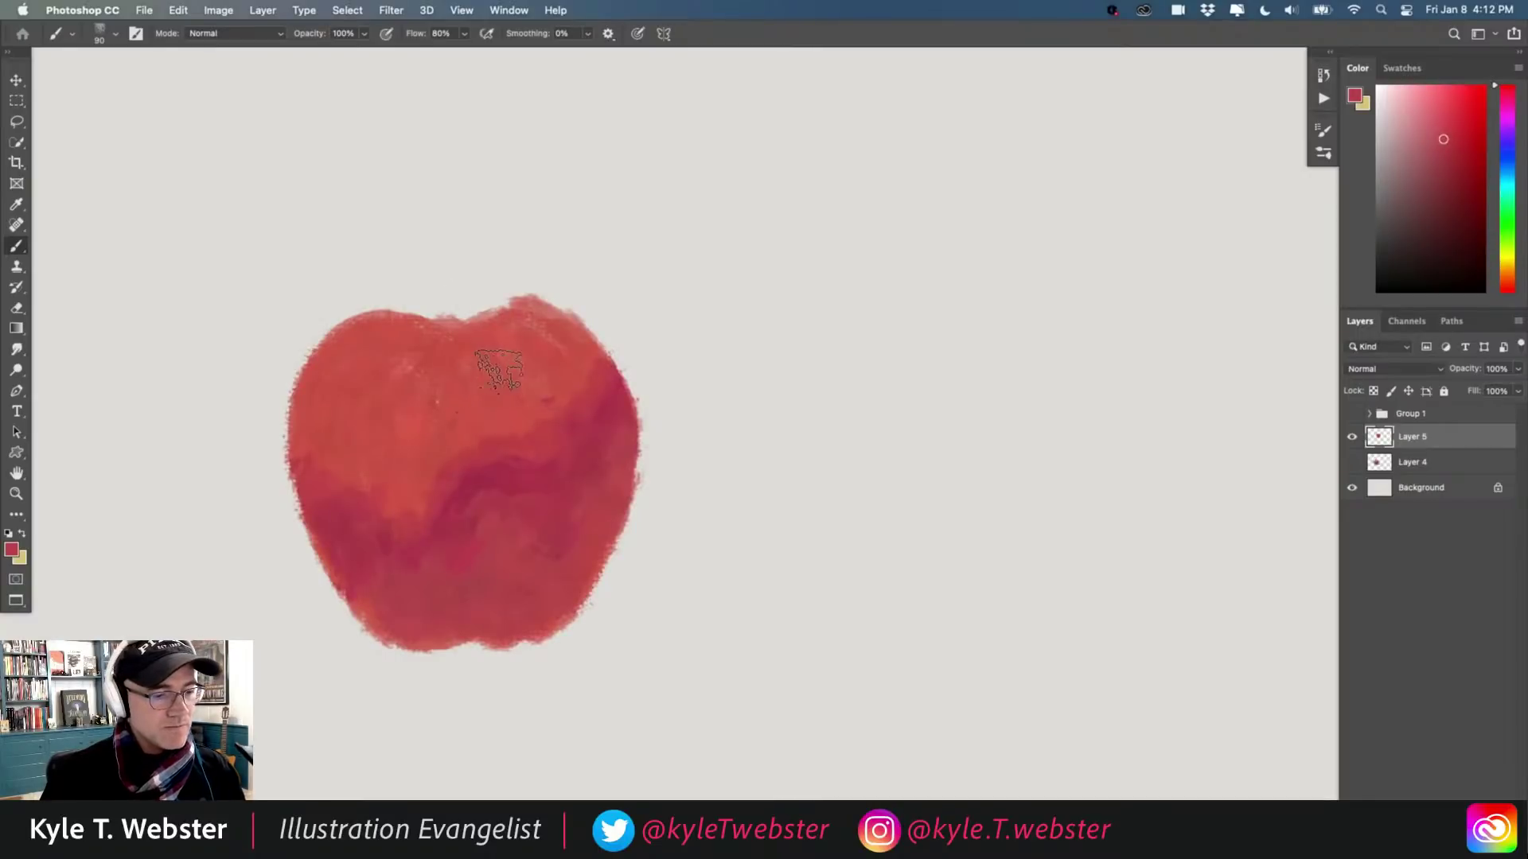
left_click(493, 531, "alt")
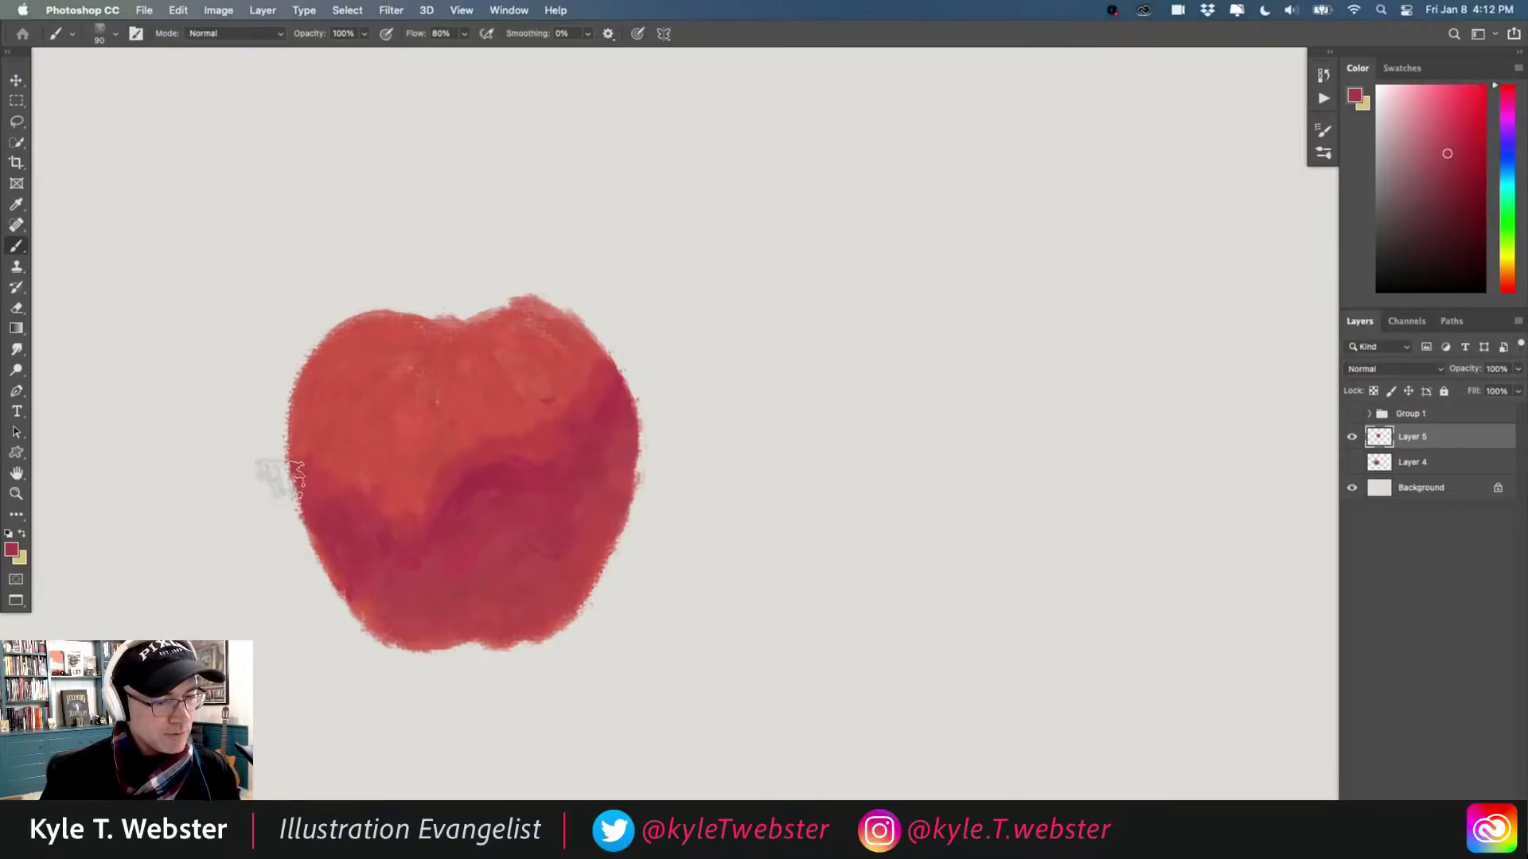
Paint lighter coral-red strokes over the apple's upper part and both shoulders to build up the lit area
left_click(491, 385, "alt")
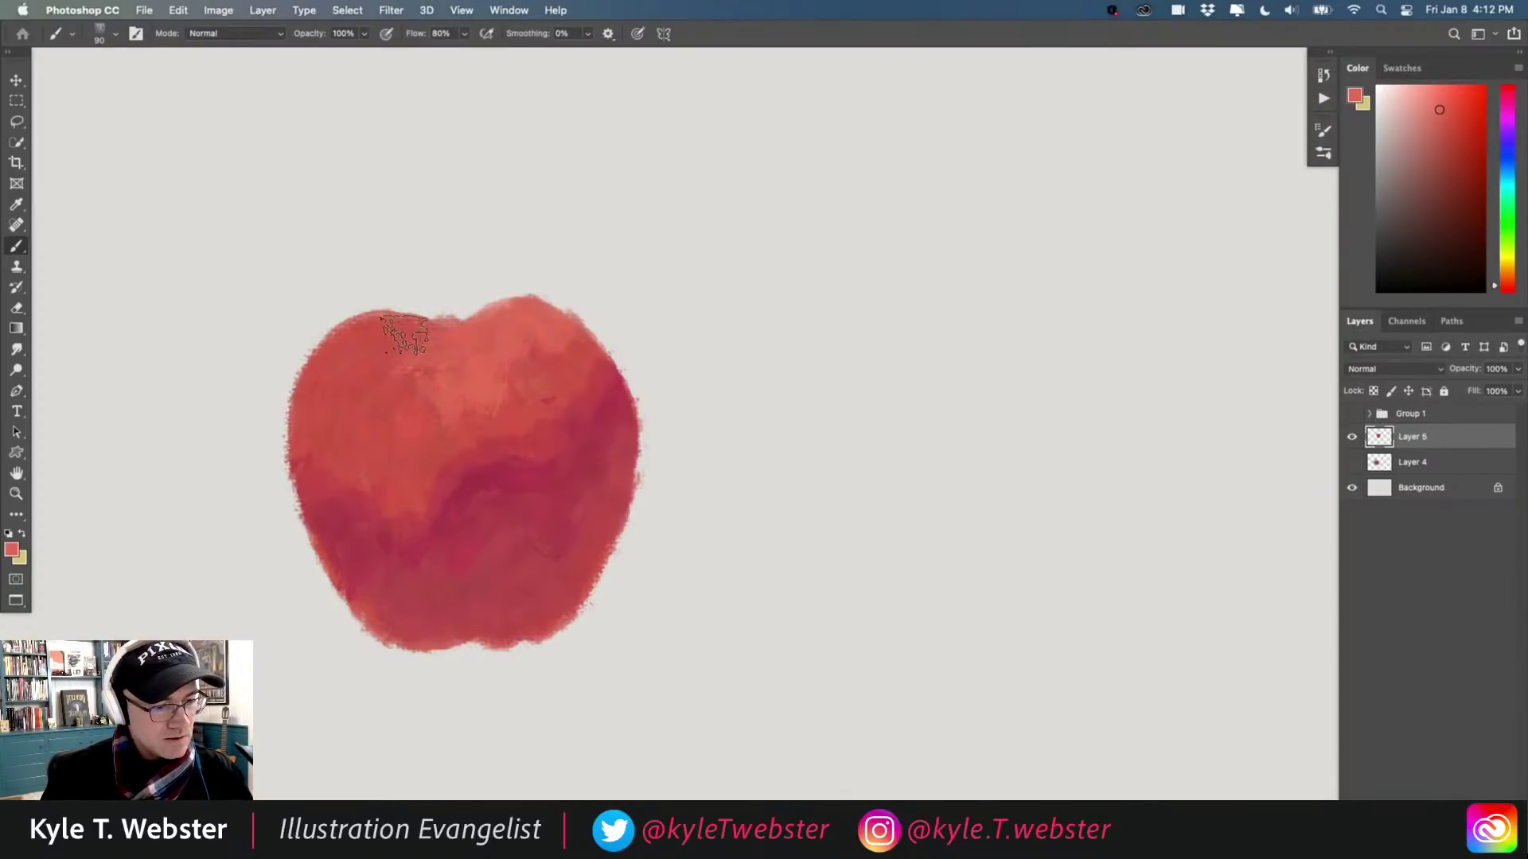
mouse_move(376, 347)
left_mouse_down()
mouse_move(388, 401)
mouse_move(418, 381)
mouse_move(413, 338)
mouse_move(354, 381)
mouse_move(368, 338)
mouse_move(311, 373)
mouse_move(374, 313)
left_mouse_up()
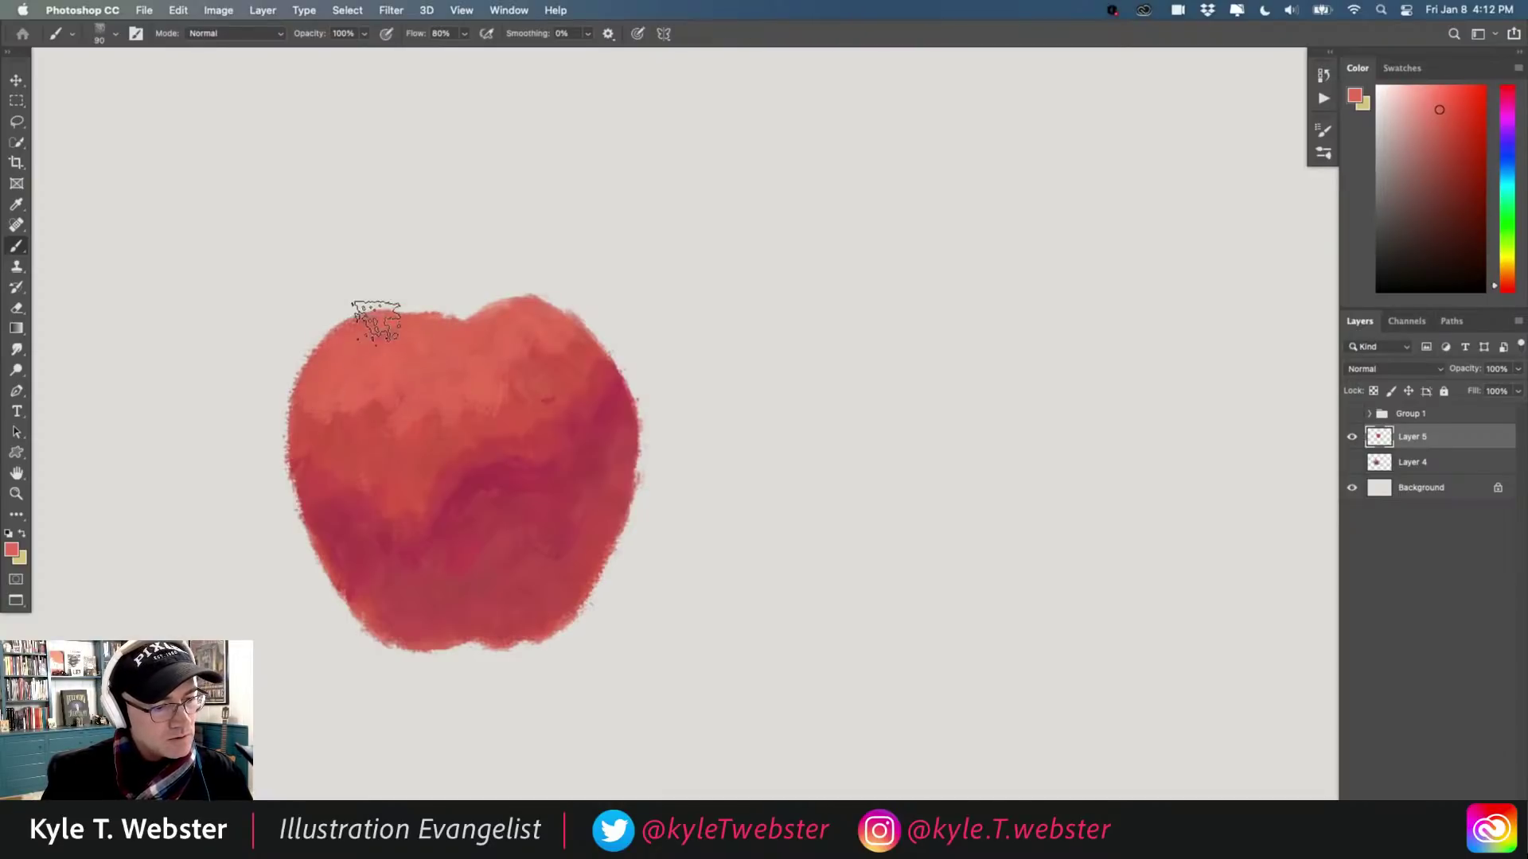
mouse_move(524, 310)
left_mouse_down()
mouse_move(563, 310)
mouse_move(566, 333)
left_mouse_up()
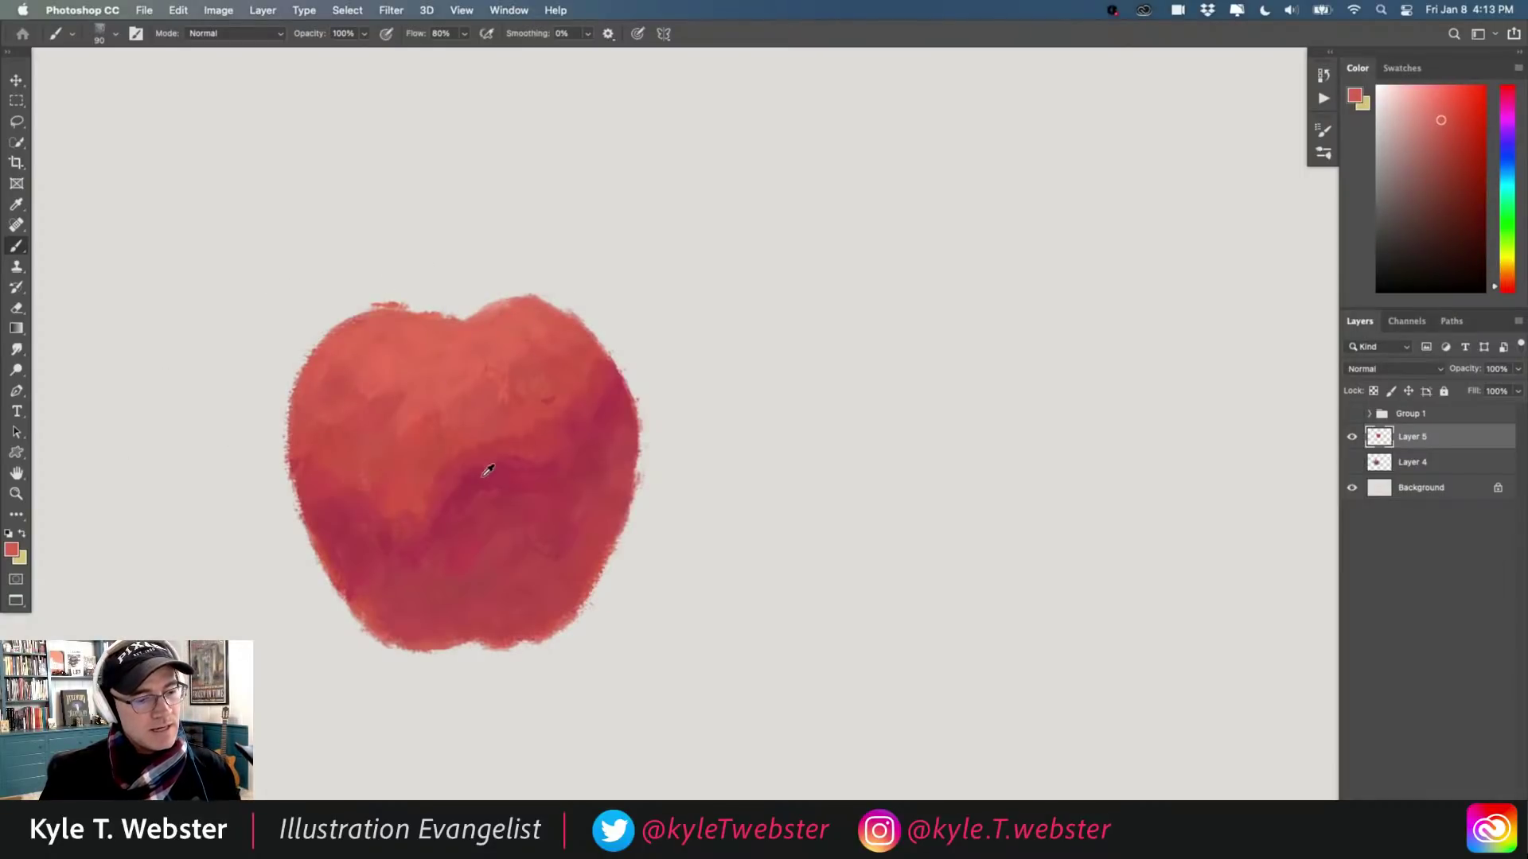
Reduce the brush size to 70 and deepen the shadow band's upper edge with a darker magenta from the right edge to the left side
left_click(488, 470, "alt")
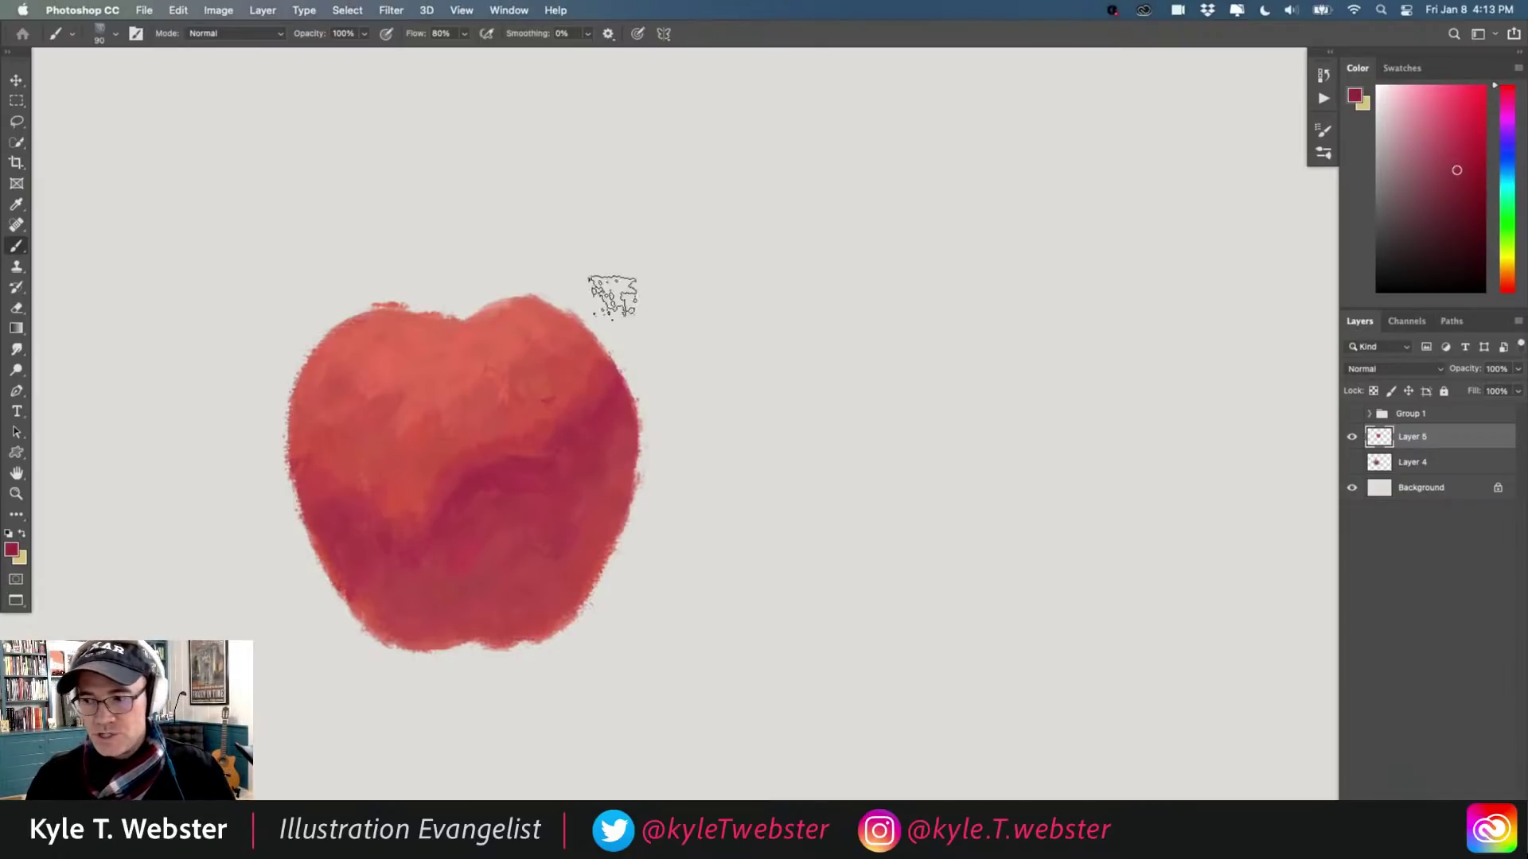
key("bracketleft")
key("bracketleft")
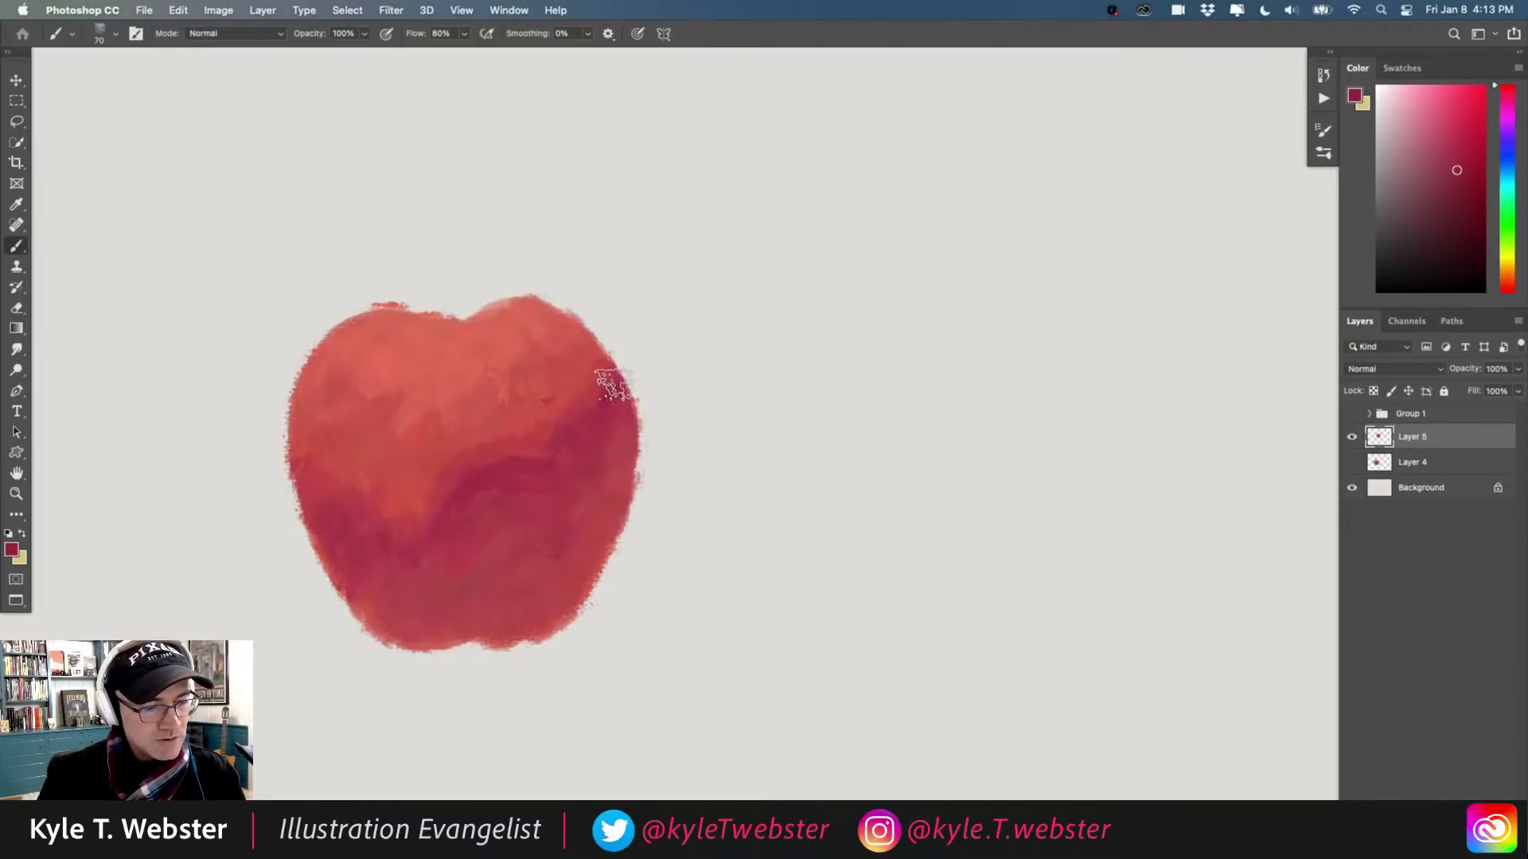
mouse_move(612, 386)
left_mouse_down()
mouse_move(570, 446)
mouse_move(498, 452)
mouse_move(460, 476)
left_mouse_up()
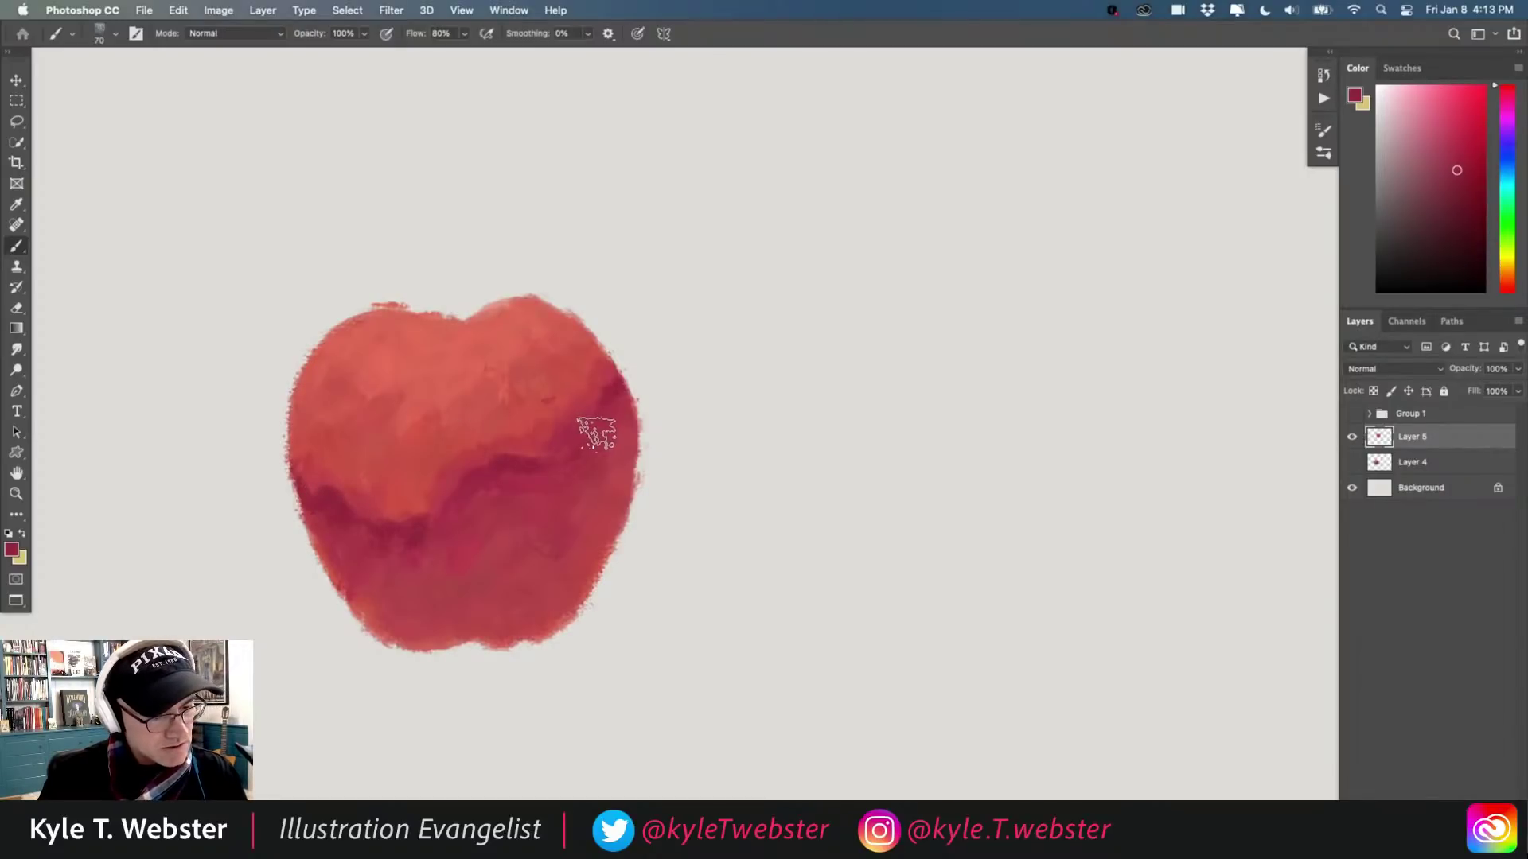
left_click_drag(597, 434, 619, 398)
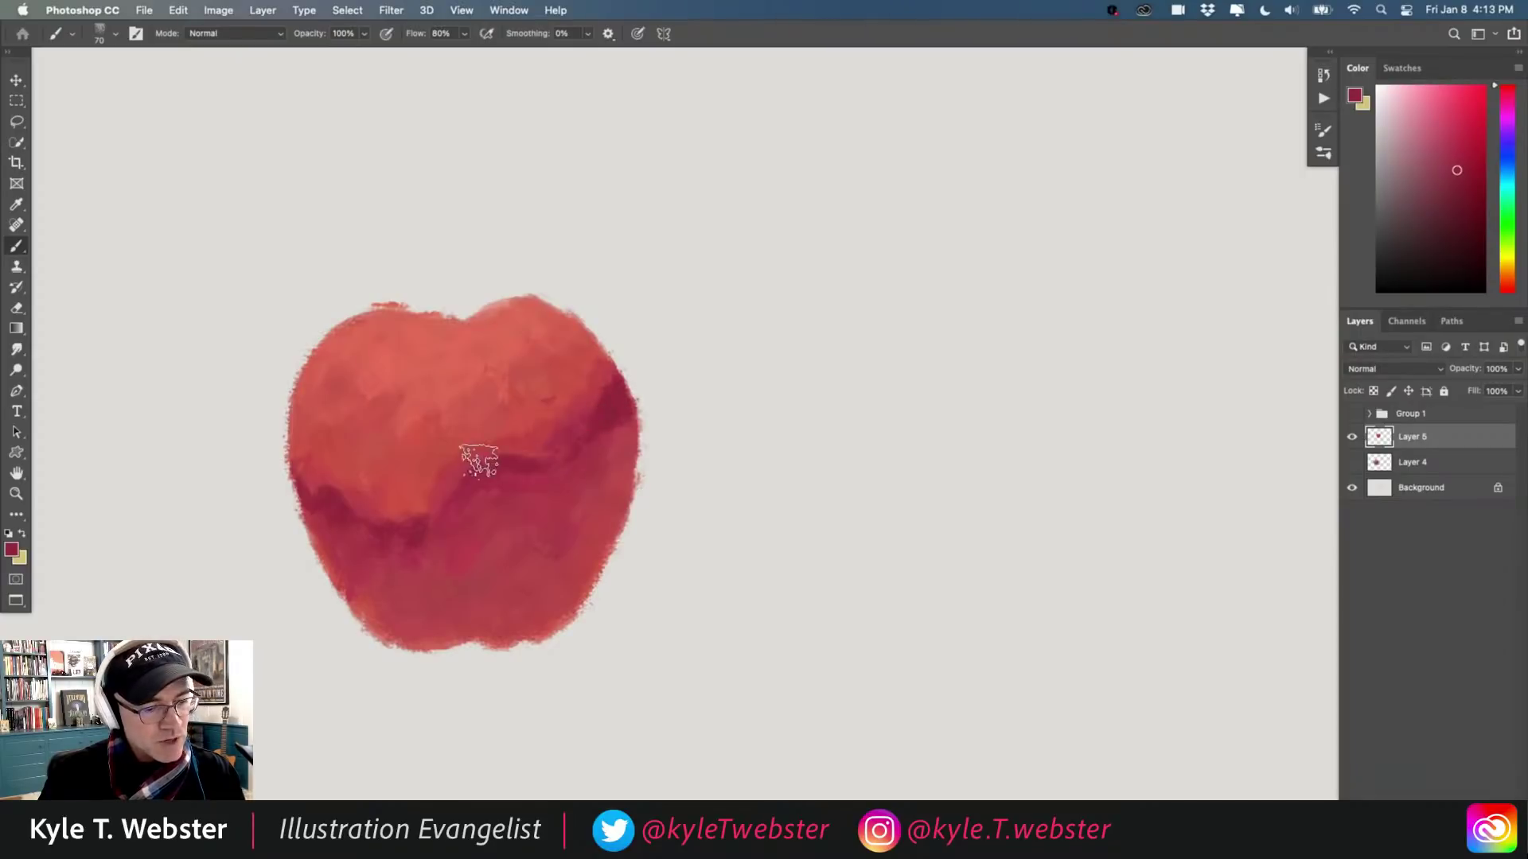
mouse_move(506, 461)
left_mouse_down()
mouse_move(552, 459)
mouse_move(590, 414)
left_mouse_up()
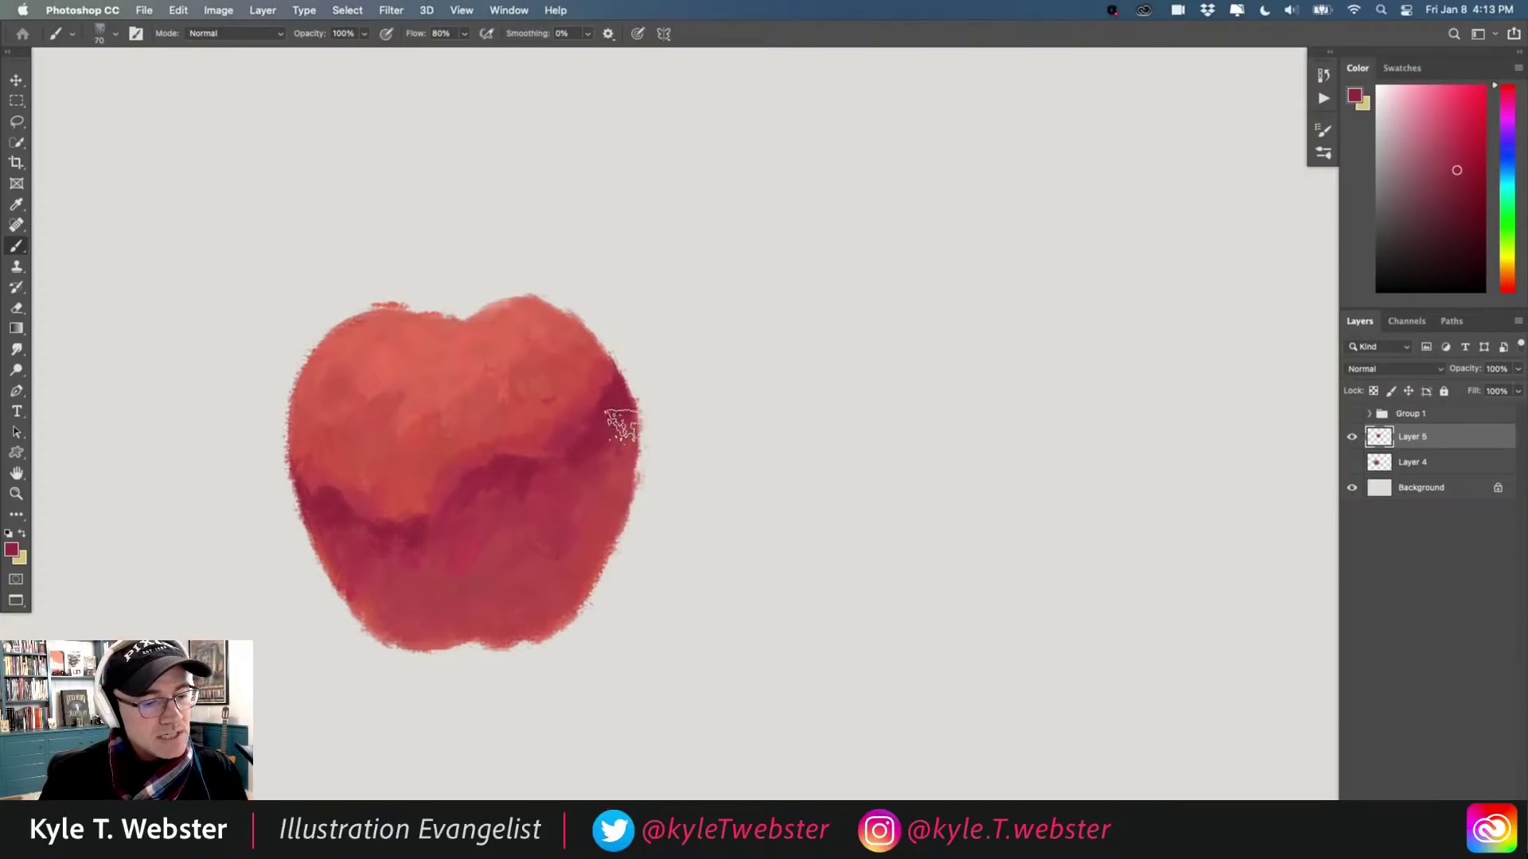
left_click_drag(617, 372, 625, 430)
mouse_move(398, 539)
left_mouse_down()
mouse_move(399, 552)
mouse_move(382, 512)
mouse_move(351, 532)
mouse_move(335, 523)
left_mouse_up()
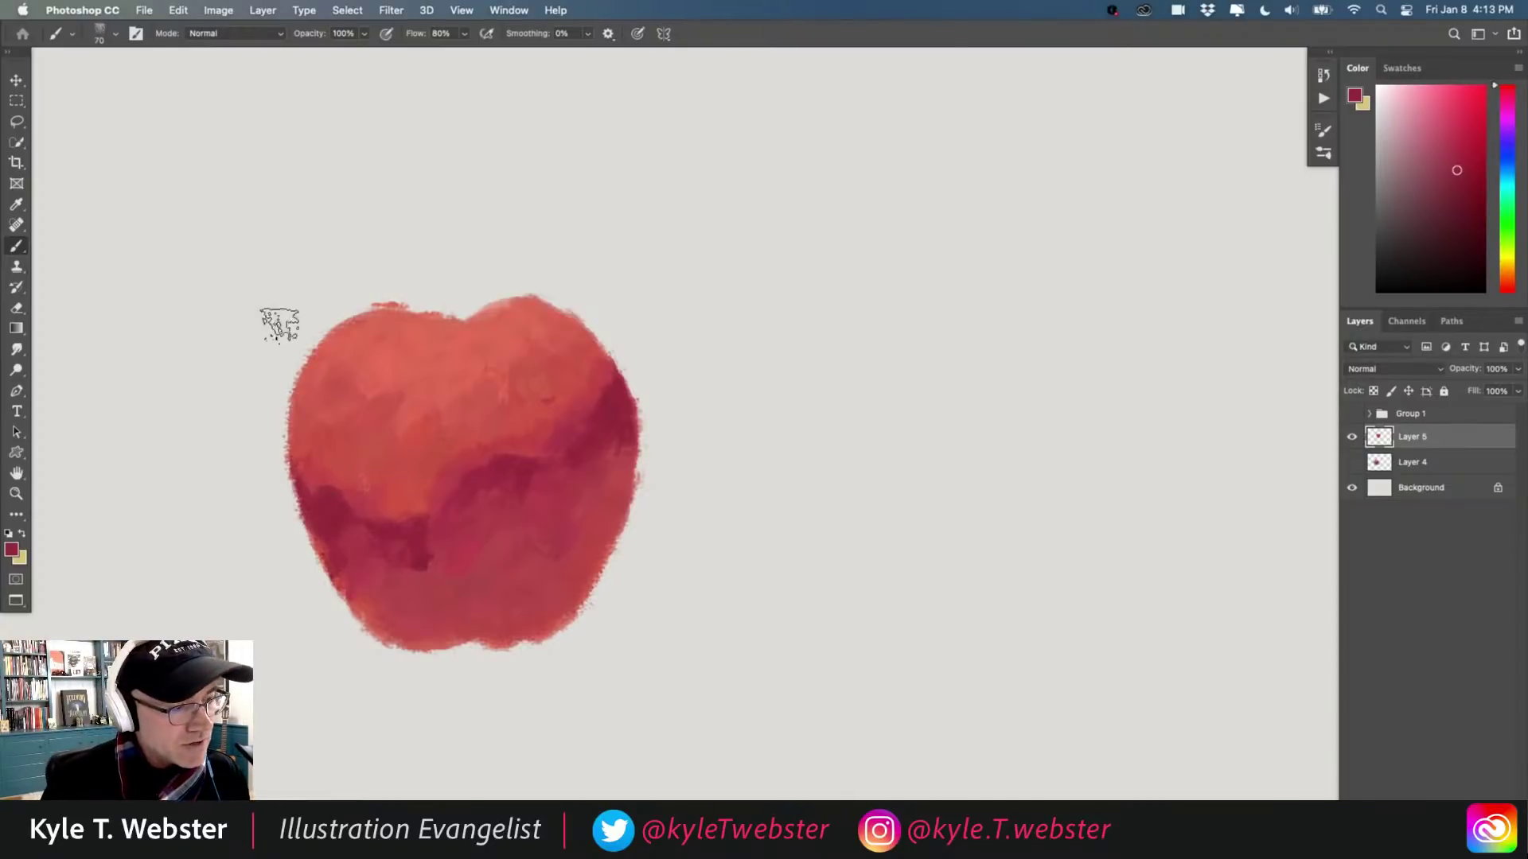
Look up the Smudge Tool's entry among the tool keyboard shortcuts and close the shortcut settings
left_click(95, 7)
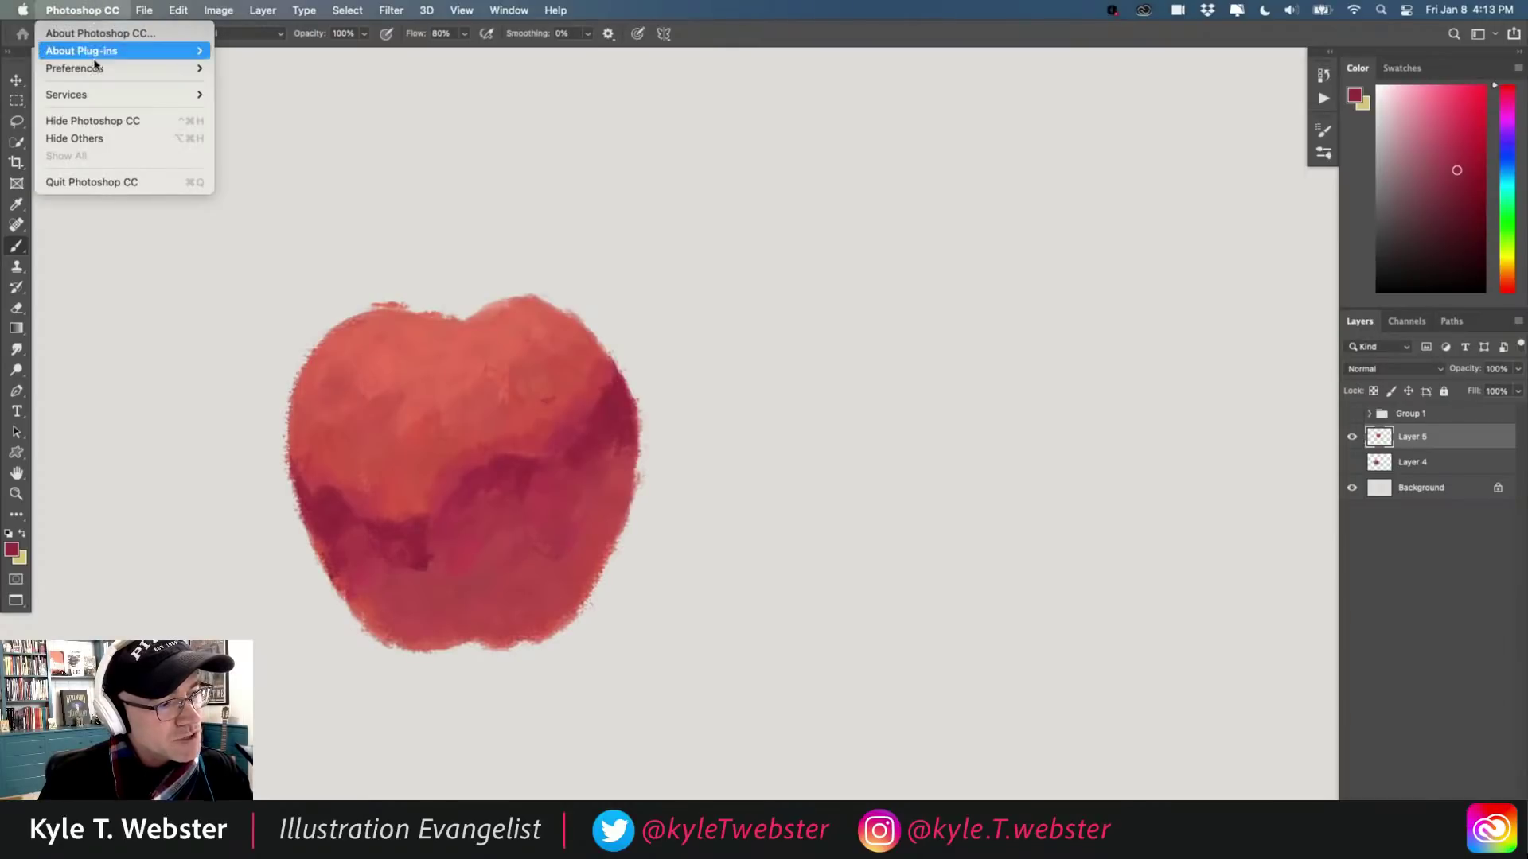
mouse_move(120, 69)
mouse_move(178, 6)
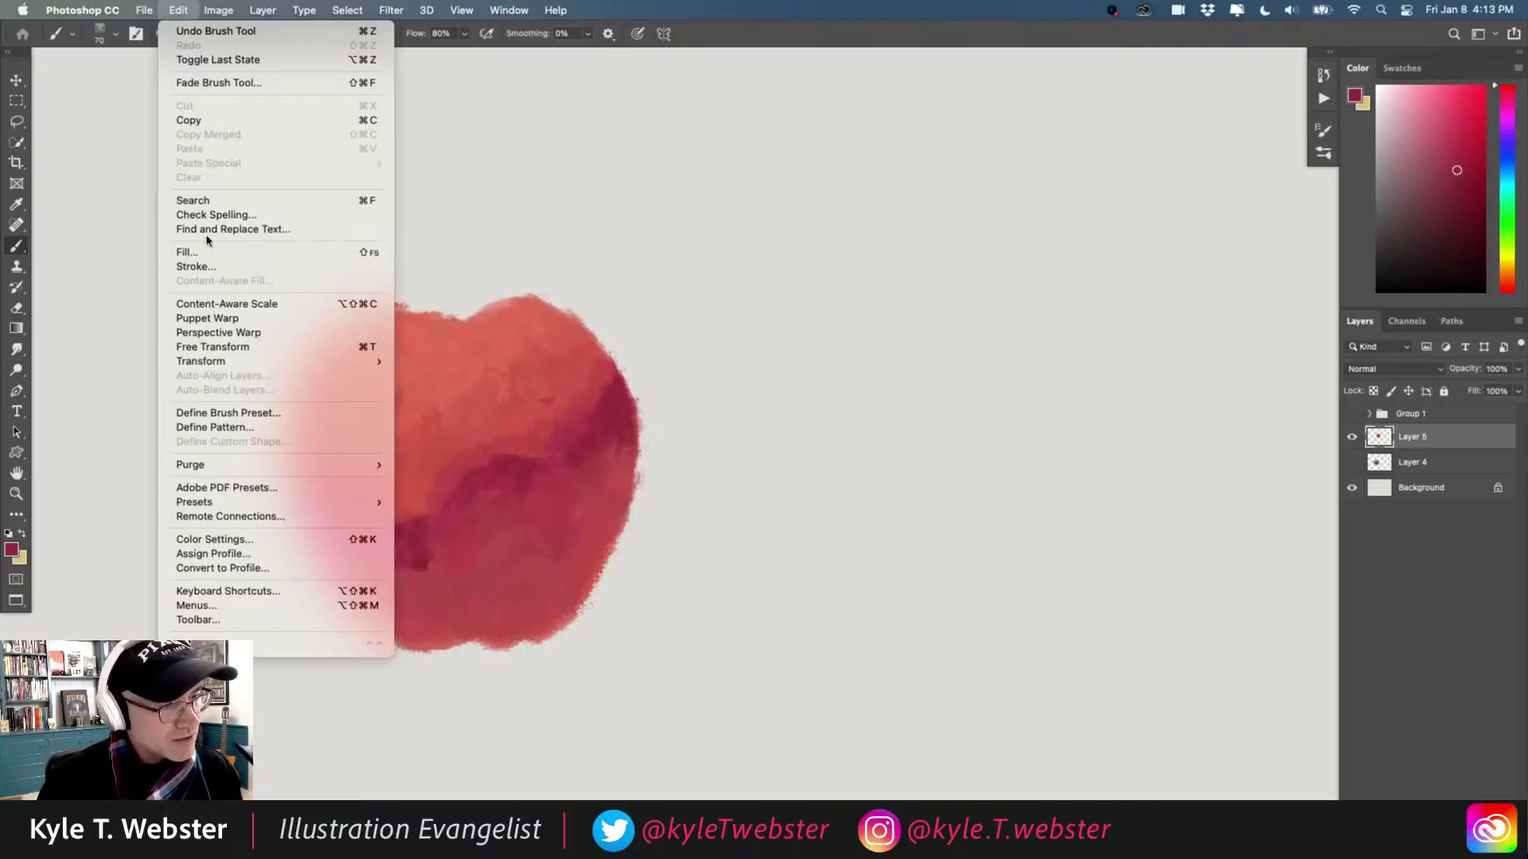
left_click(231, 591)
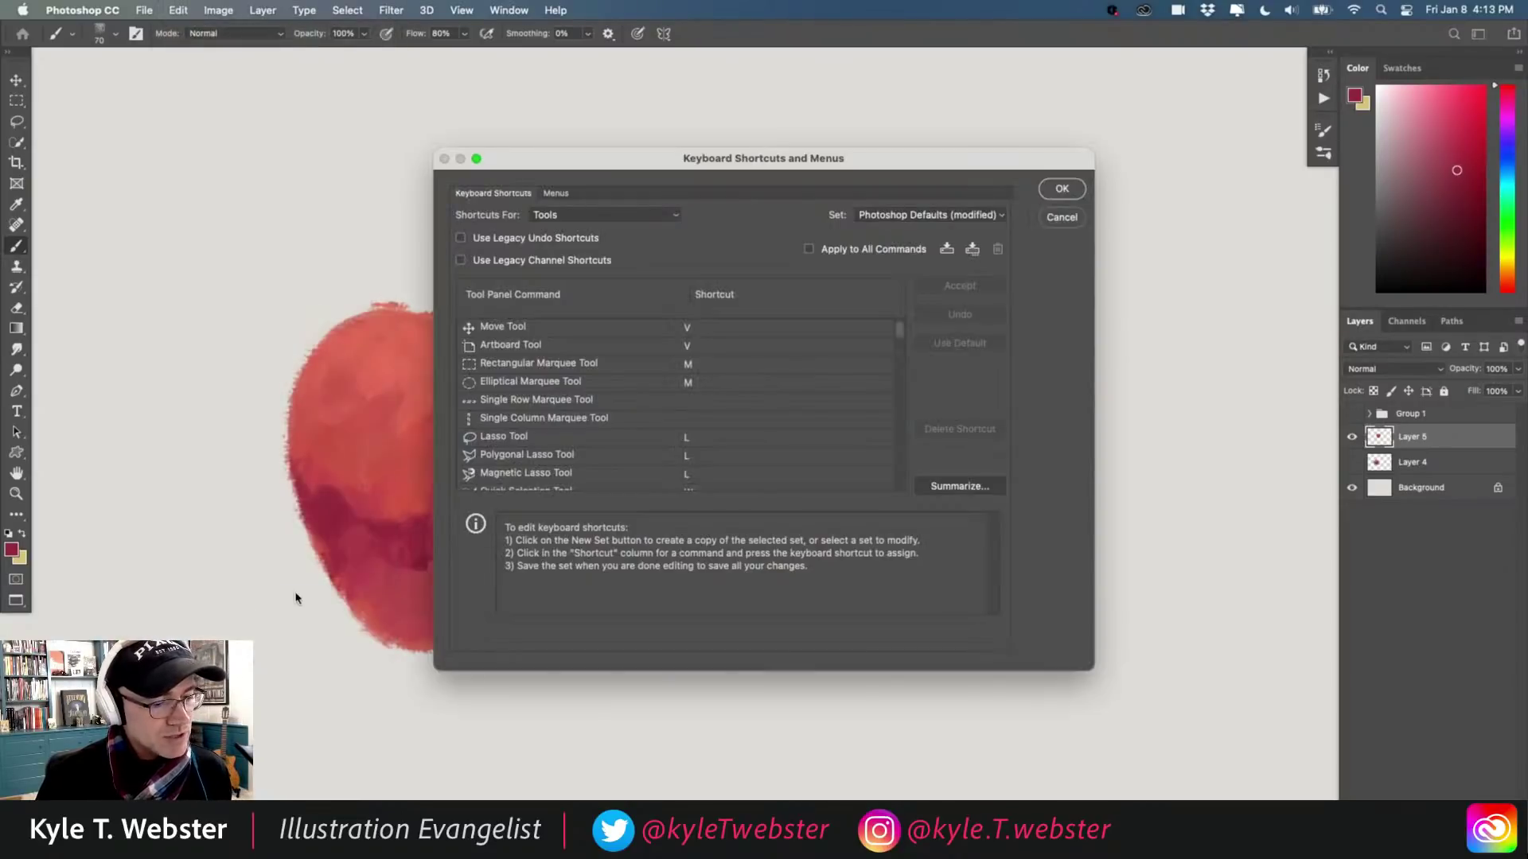
left_click(540, 214)
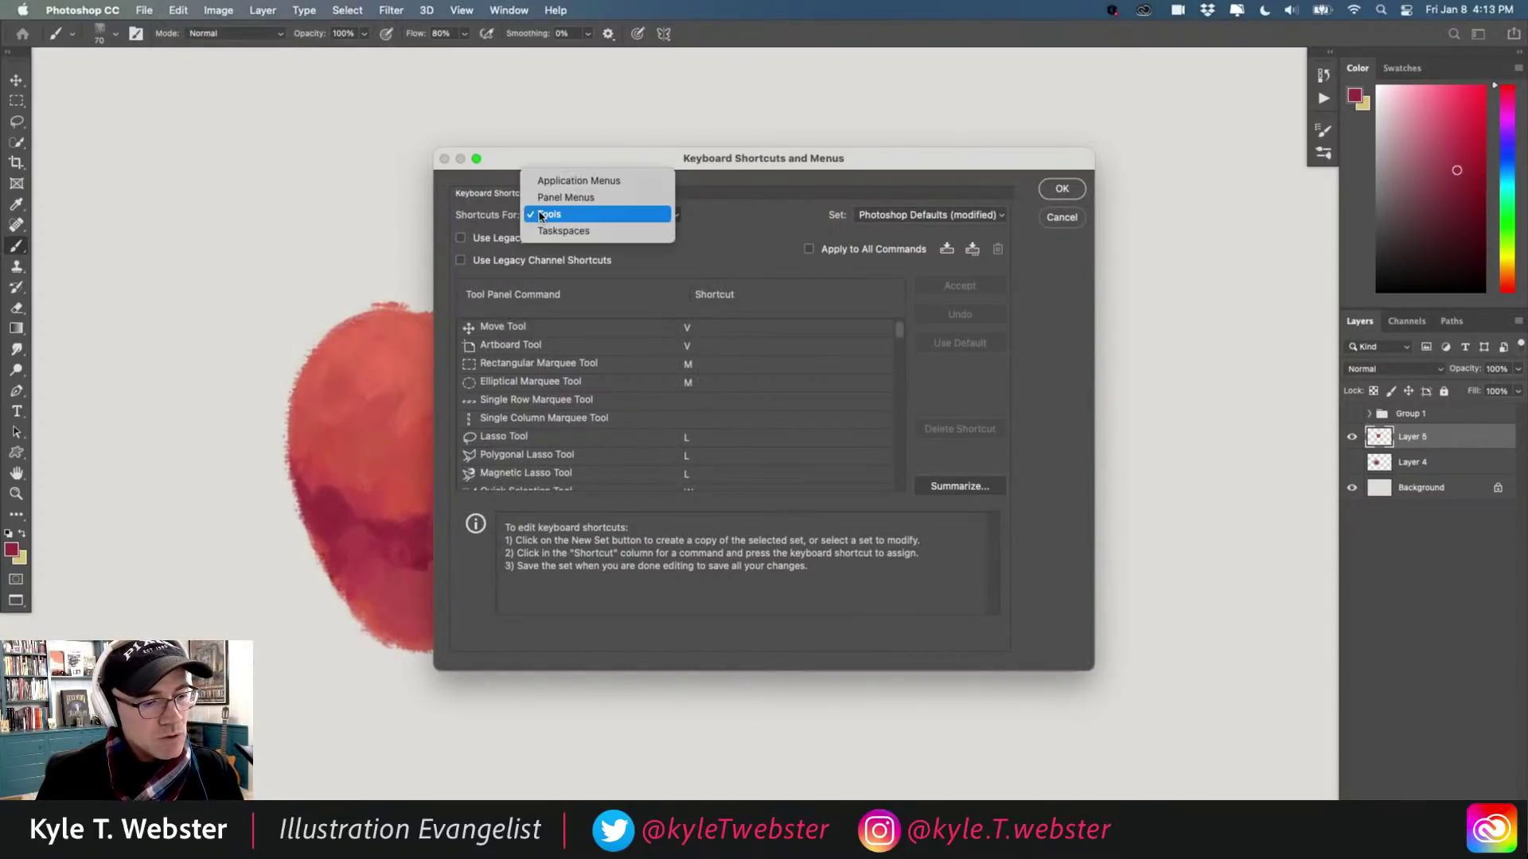
left_click(541, 215)
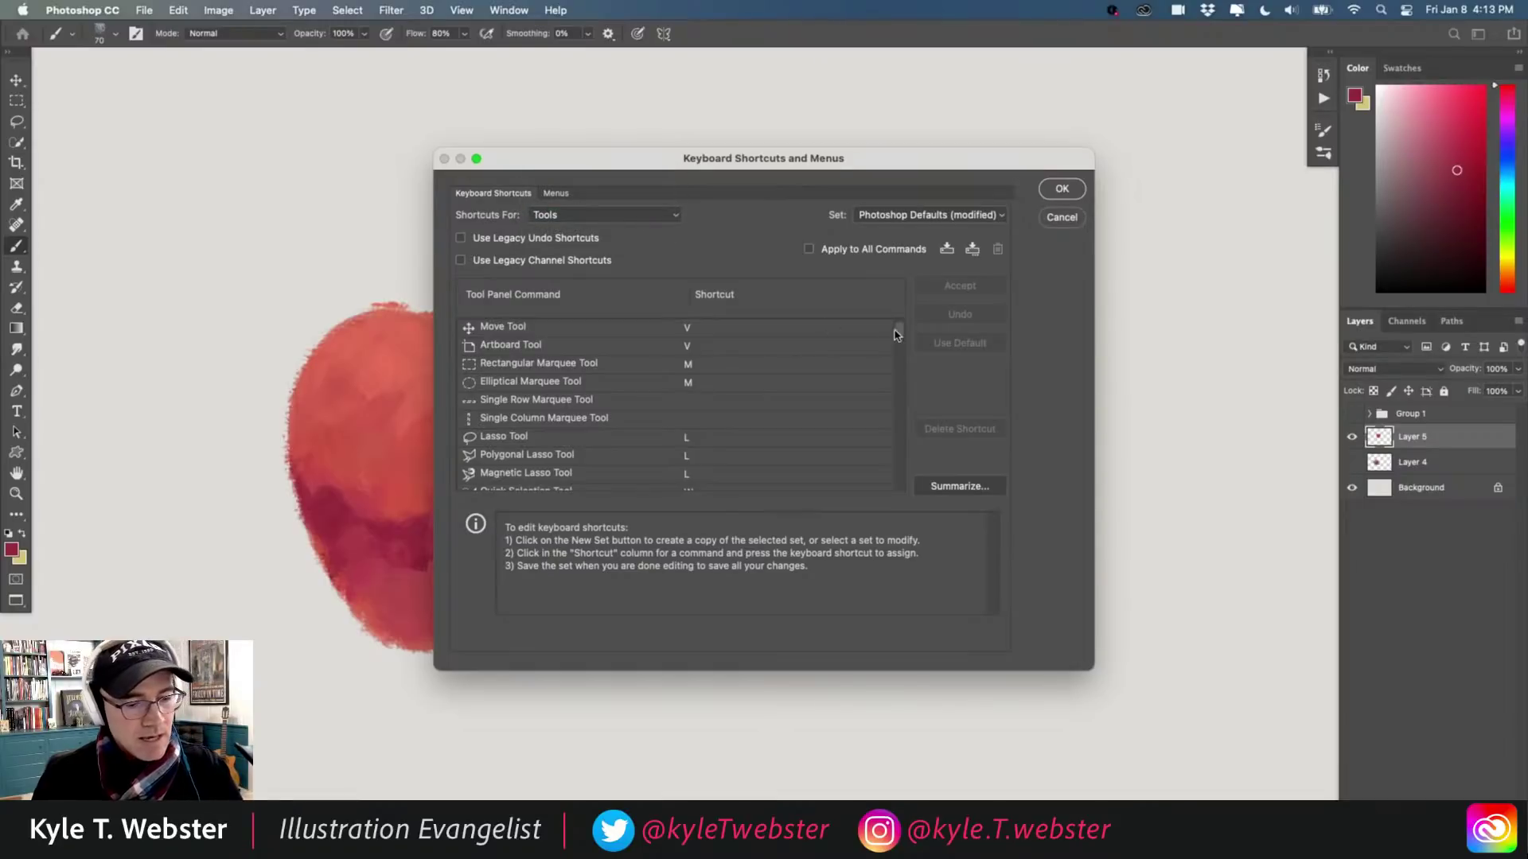
scroll(726, 433, "down", 15)
scroll(470, 440, "up", 5)
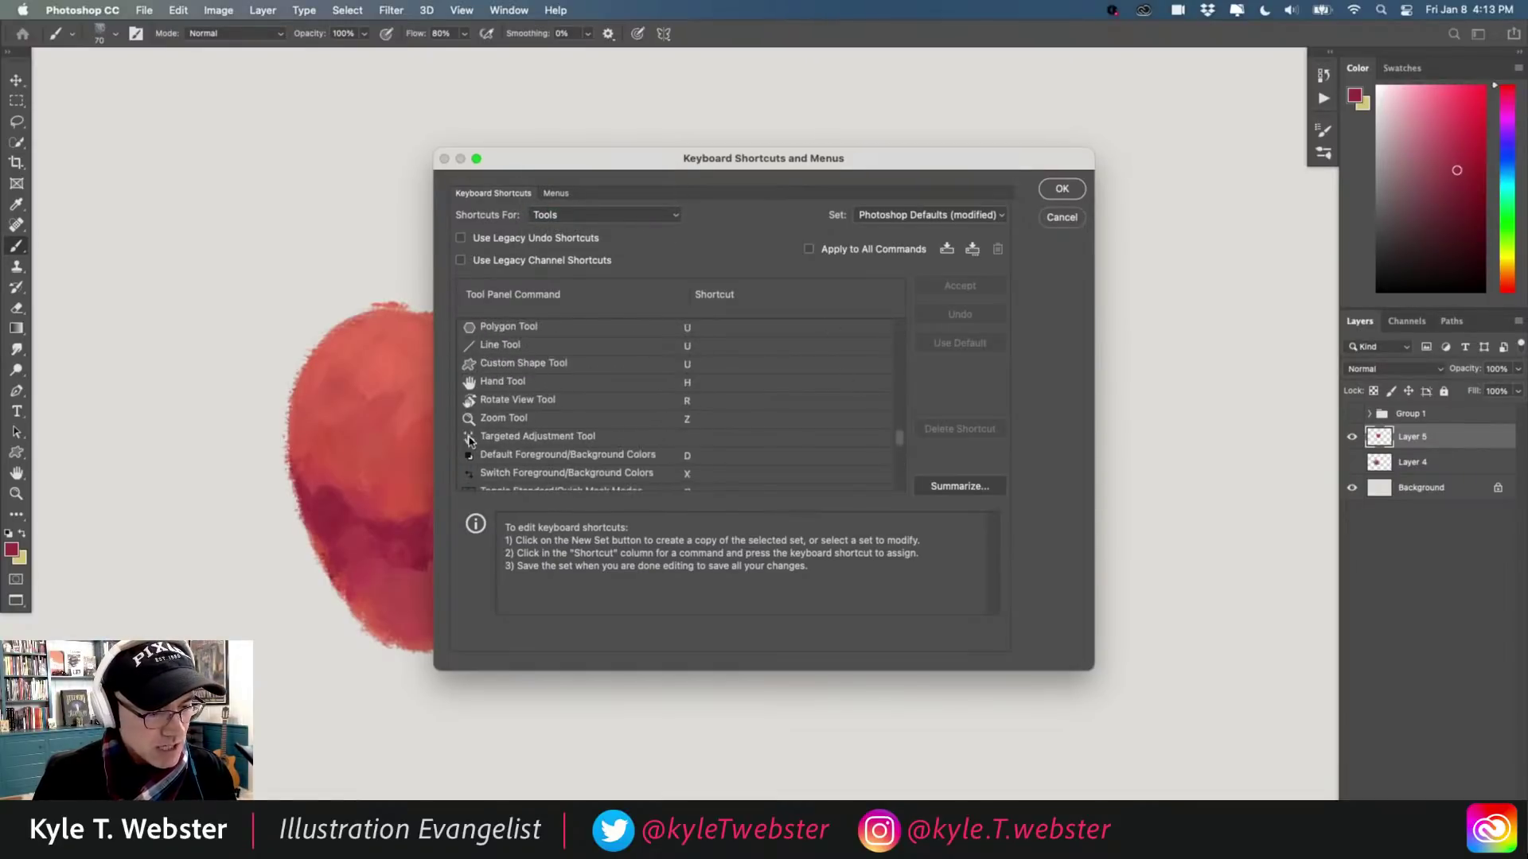
scroll(470, 430, "up", 8)
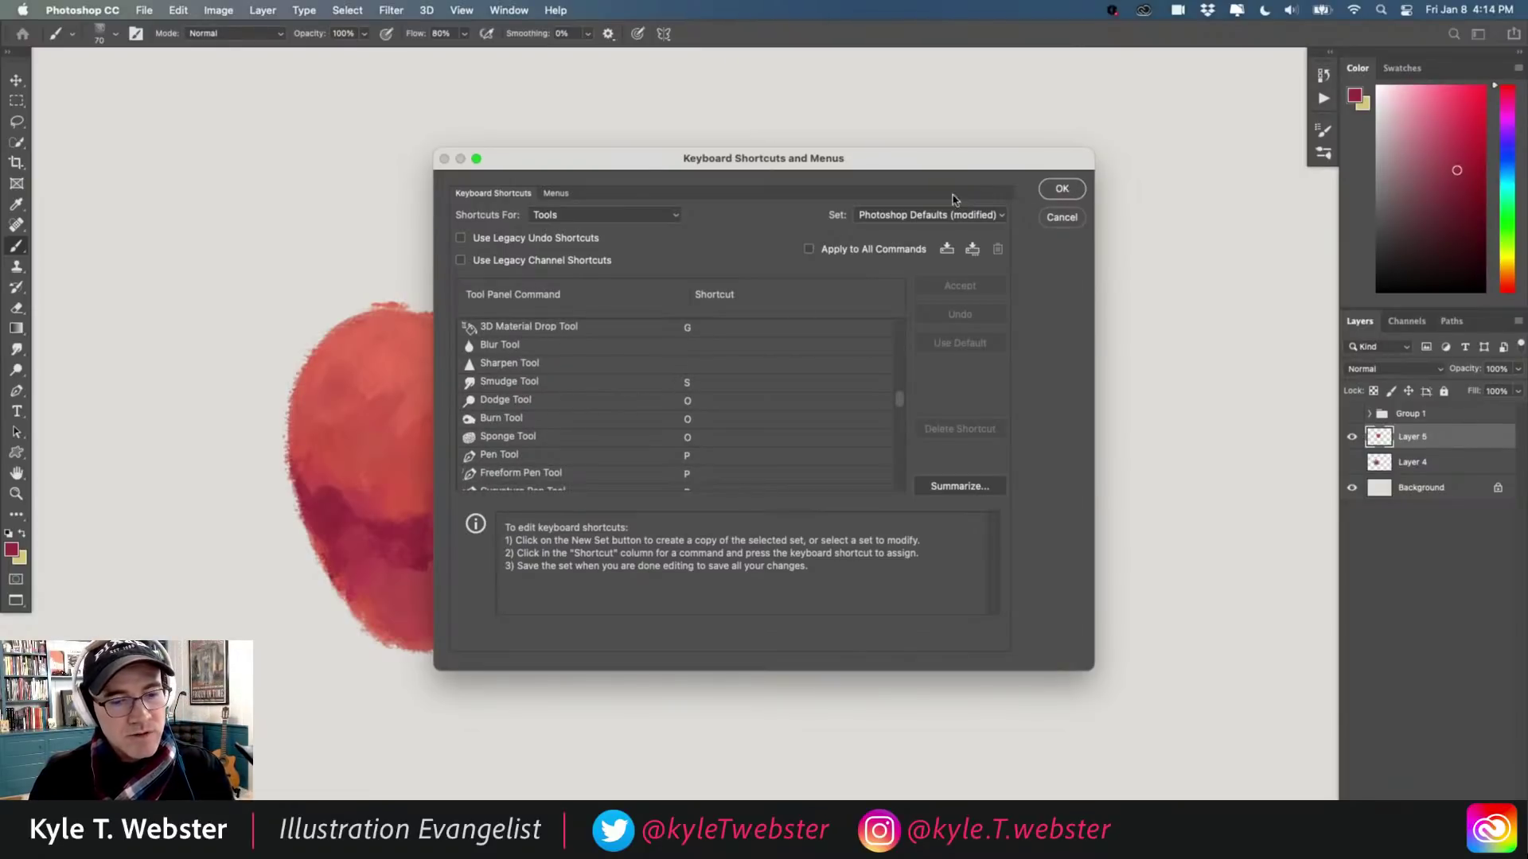
key("Return")
Try the Smudge tool on the apple's upper-left edge, undo the wide smear, and lightly soften the rough outline
key("s")
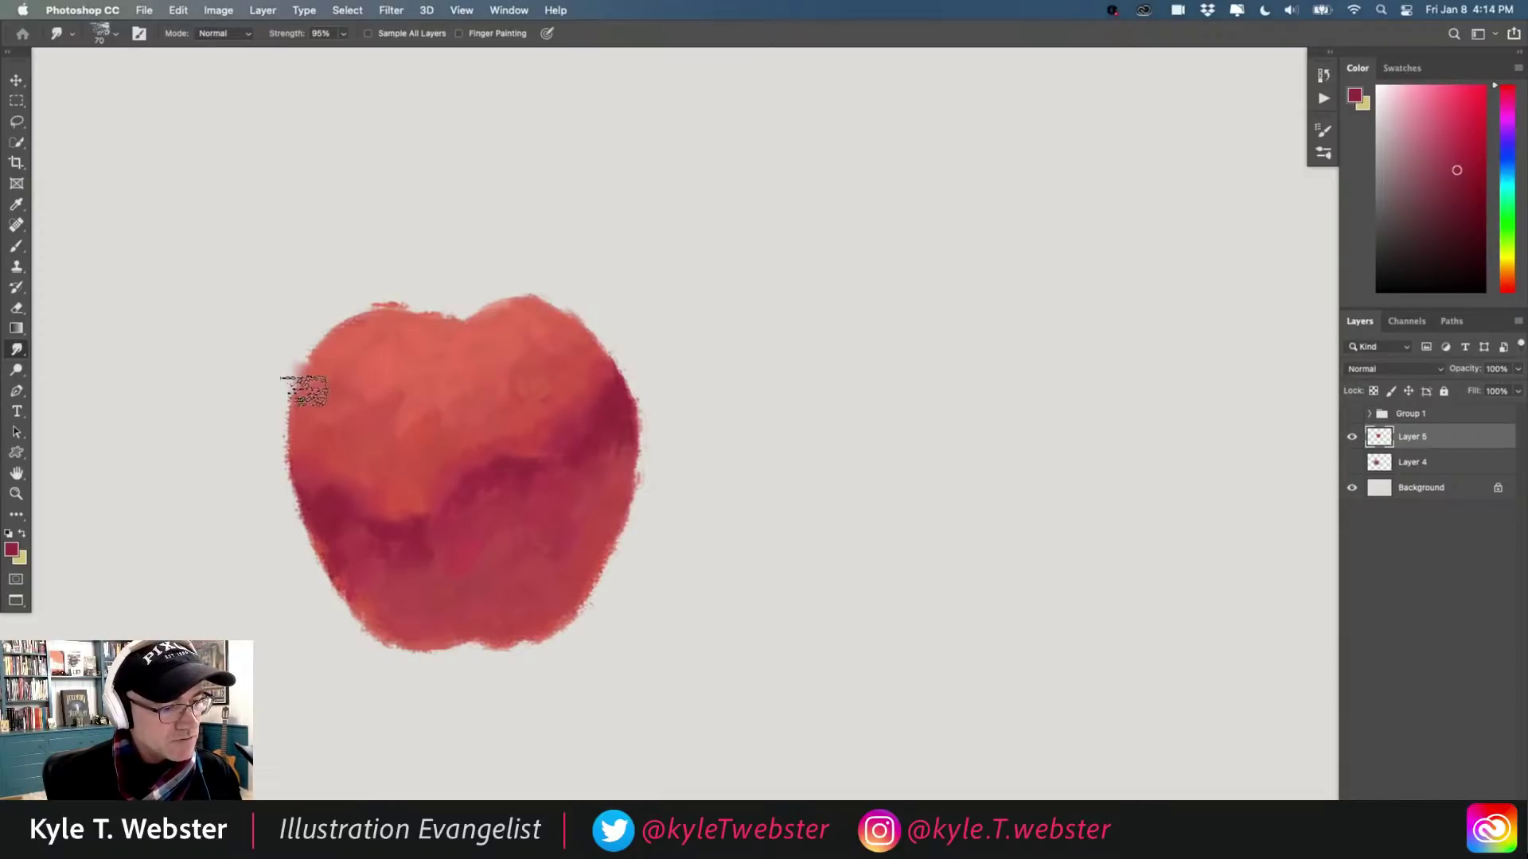
mouse_move(308, 385)
left_mouse_down()
mouse_move(261, 397)
mouse_move(298, 388)
mouse_move(296, 365)
mouse_move(278, 417)
mouse_move(306, 374)
left_mouse_up()
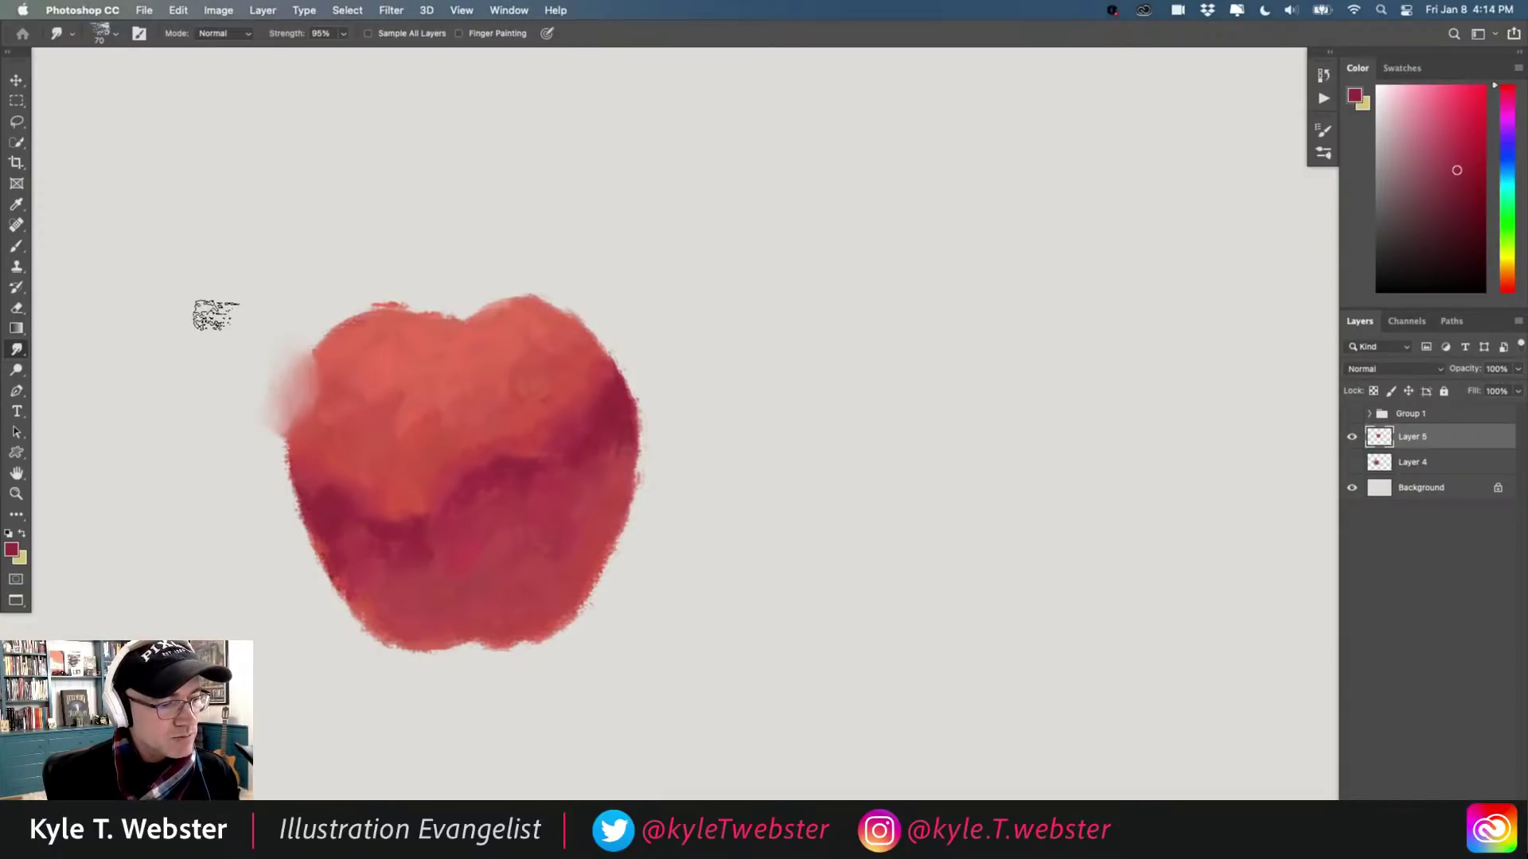
key("super+z")
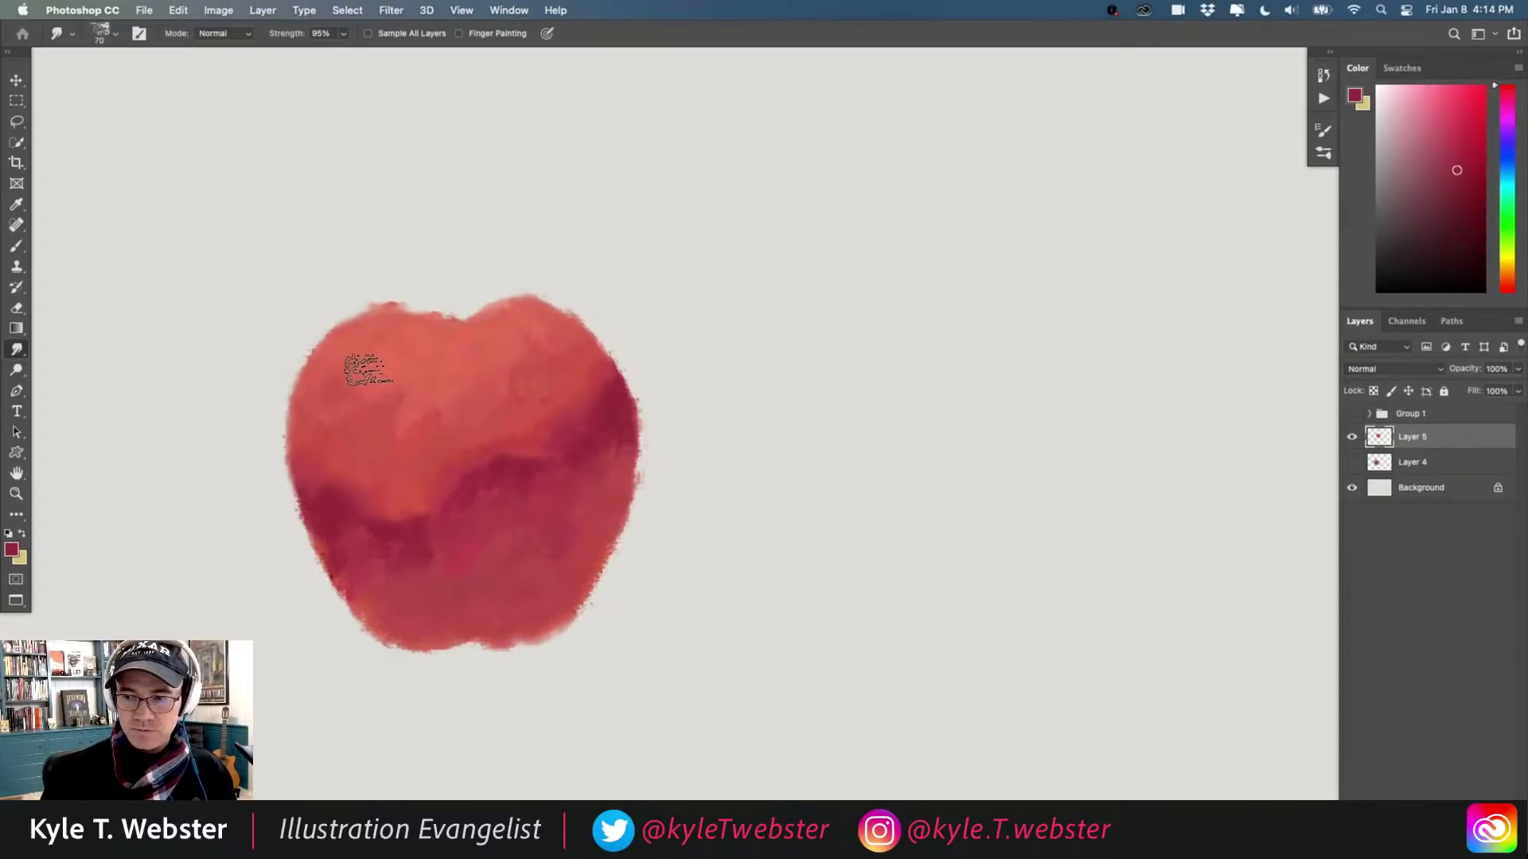
Sample the apple's lower red, shift its hue towards magenta, and paint pinkish-purple reflected light over the lower-right side with the Brush tool
key("b")
left_click(517, 600, "alt")
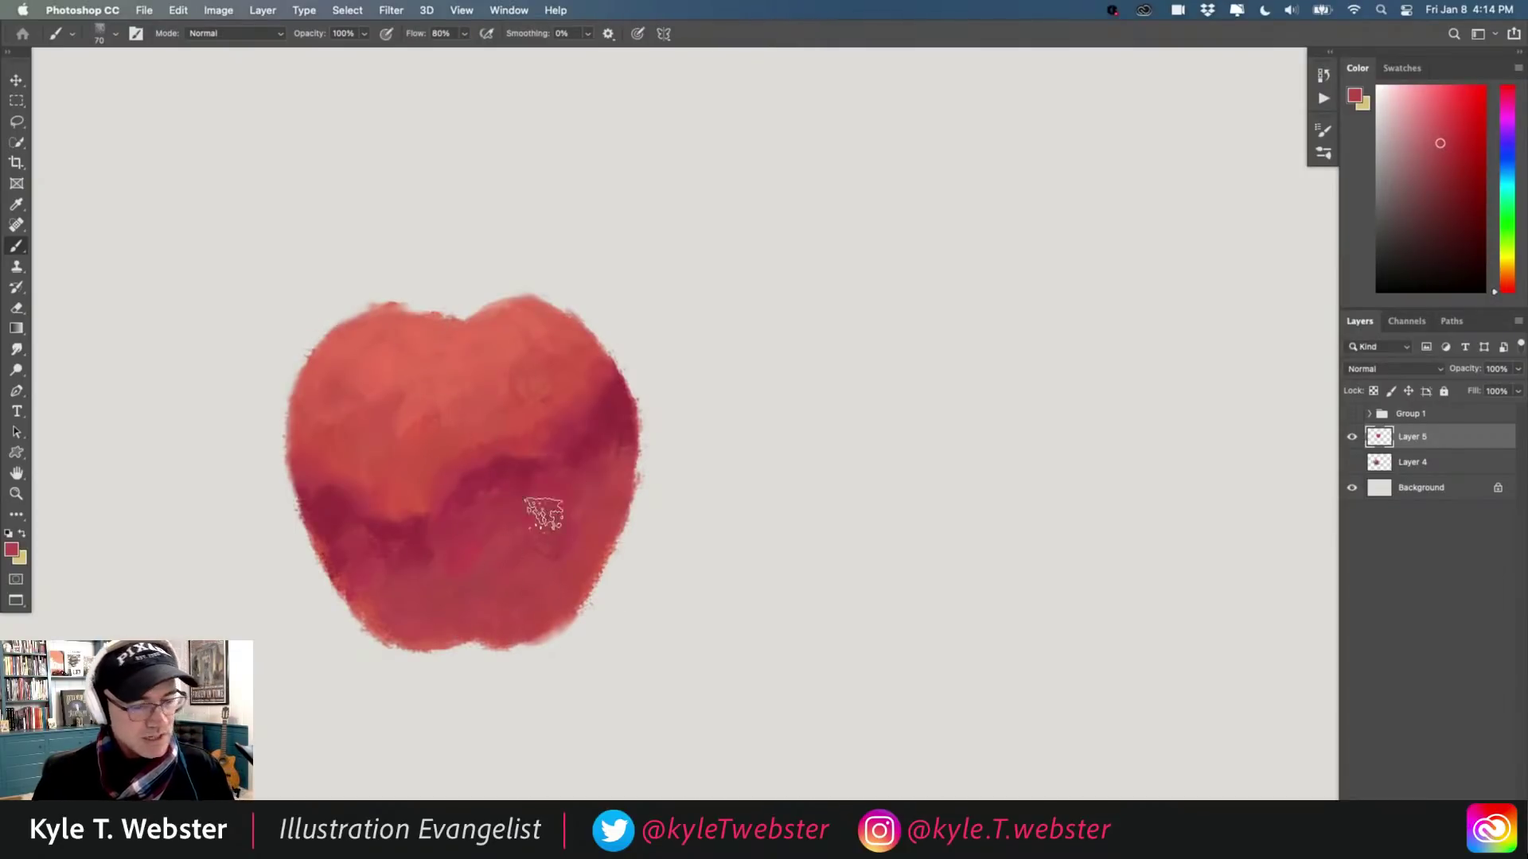
left_click(1504, 88)
mouse_move(559, 569)
left_mouse_down()
mouse_move(504, 573)
mouse_move(591, 512)
mouse_move(620, 466)
mouse_move(553, 537)
mouse_move(618, 442)
mouse_move(614, 509)
mouse_move(621, 493)
mouse_move(555, 595)
mouse_move(560, 570)
mouse_move(531, 568)
mouse_move(538, 549)
mouse_move(538, 608)
mouse_move(589, 558)
mouse_move(539, 606)
mouse_move(481, 616)
mouse_move(512, 589)
mouse_move(488, 581)
mouse_move(492, 612)
mouse_move(440, 618)
mouse_move(544, 517)
mouse_move(508, 526)
mouse_move(528, 539)
mouse_move(556, 519)
mouse_move(573, 467)
mouse_move(598, 481)
mouse_move(620, 417)
left_mouse_up()
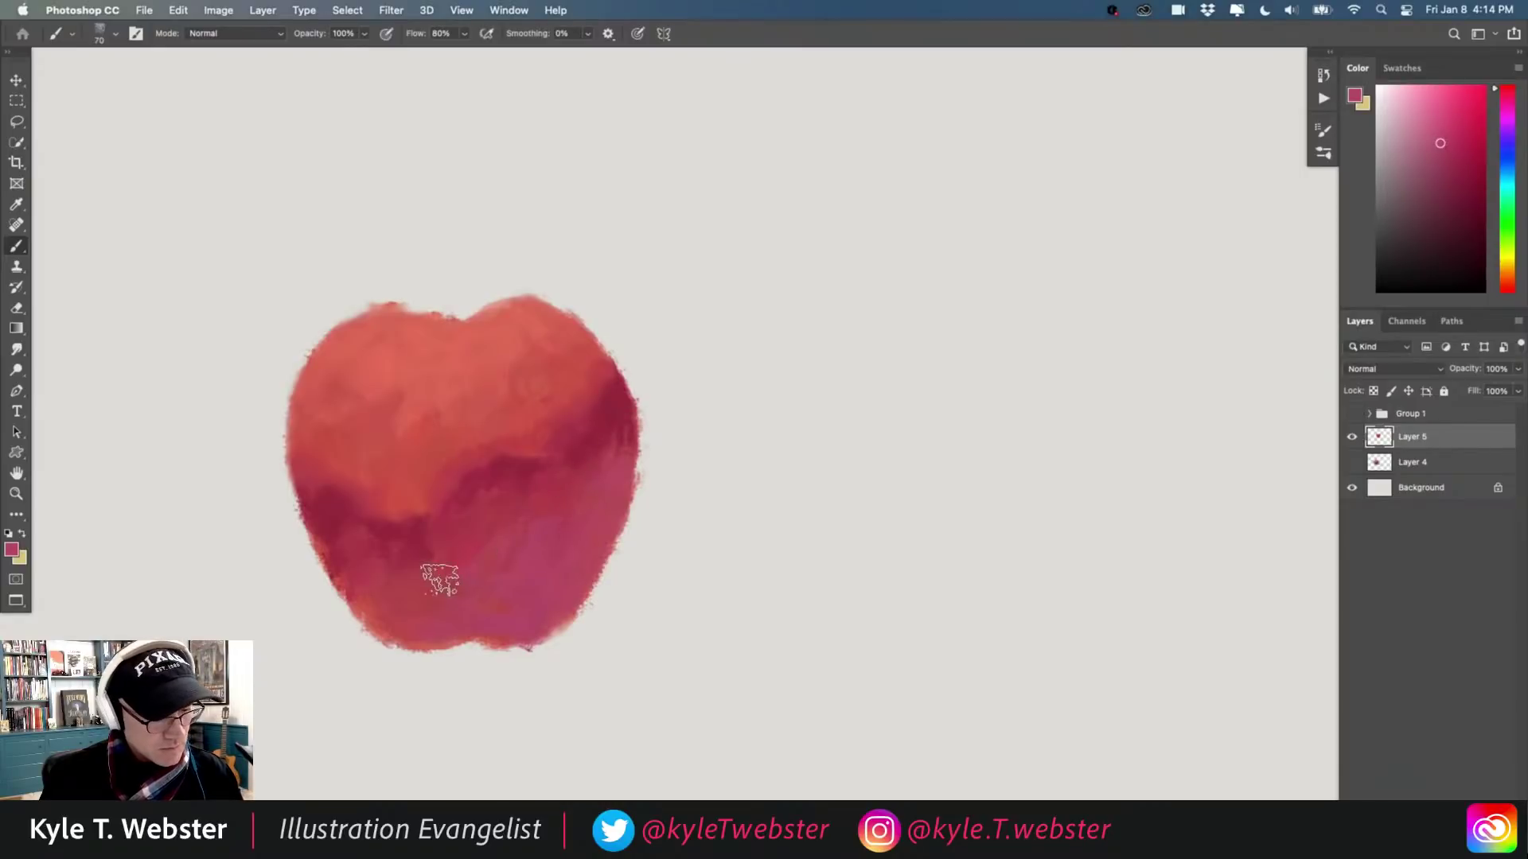
Enlarge the brush to 90, extend the pinkish purple across the lower-left base, and blend it into the shadow with a sampled mid red
key("bracketright")
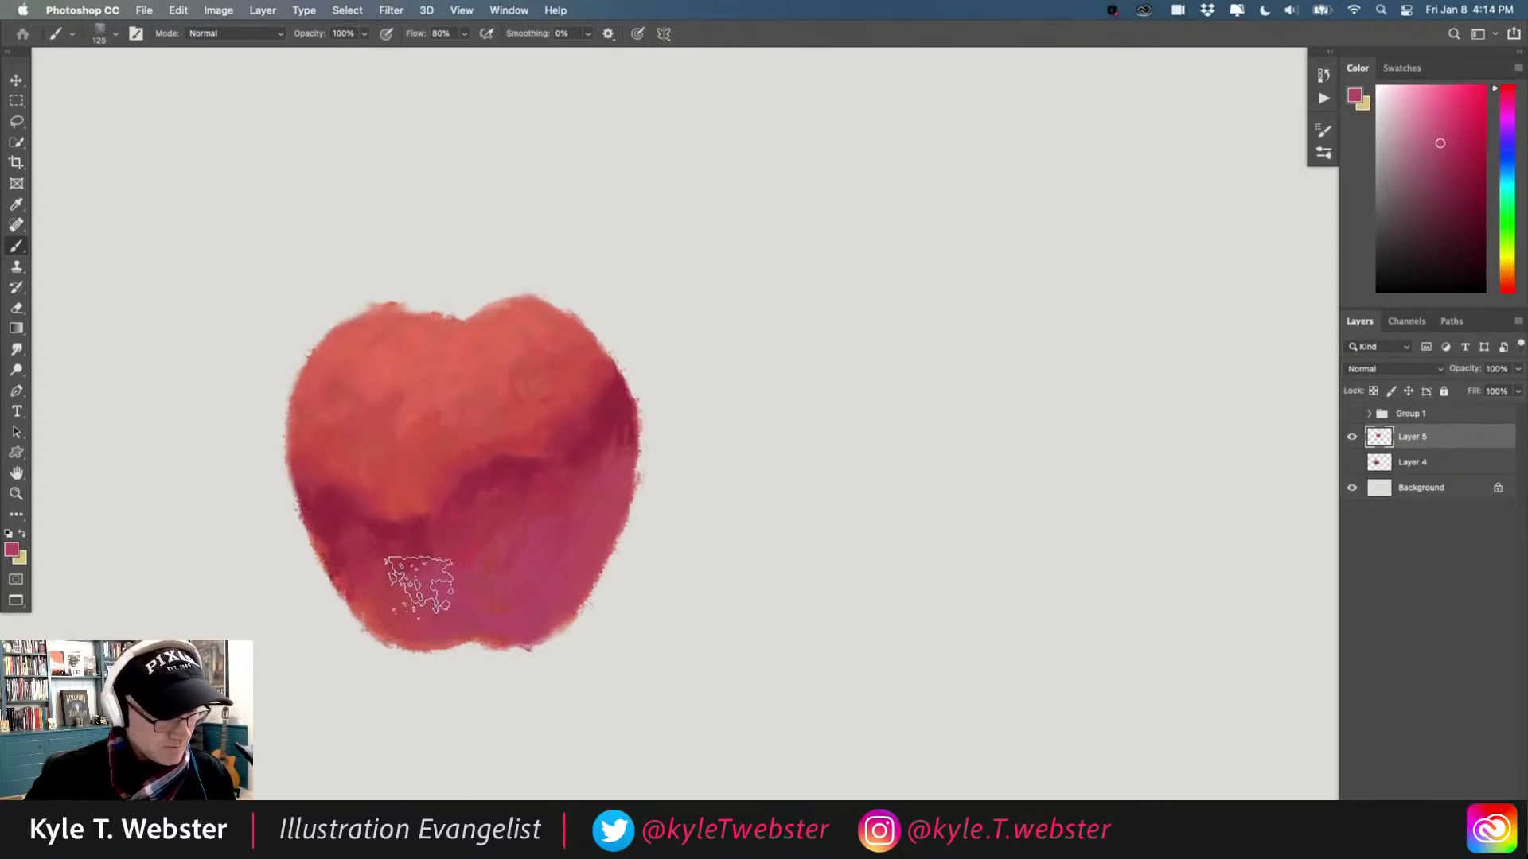
key("bracketright")
mouse_move(371, 579)
left_mouse_down()
mouse_move(351, 581)
mouse_move(334, 548)
mouse_move(372, 617)
left_mouse_up()
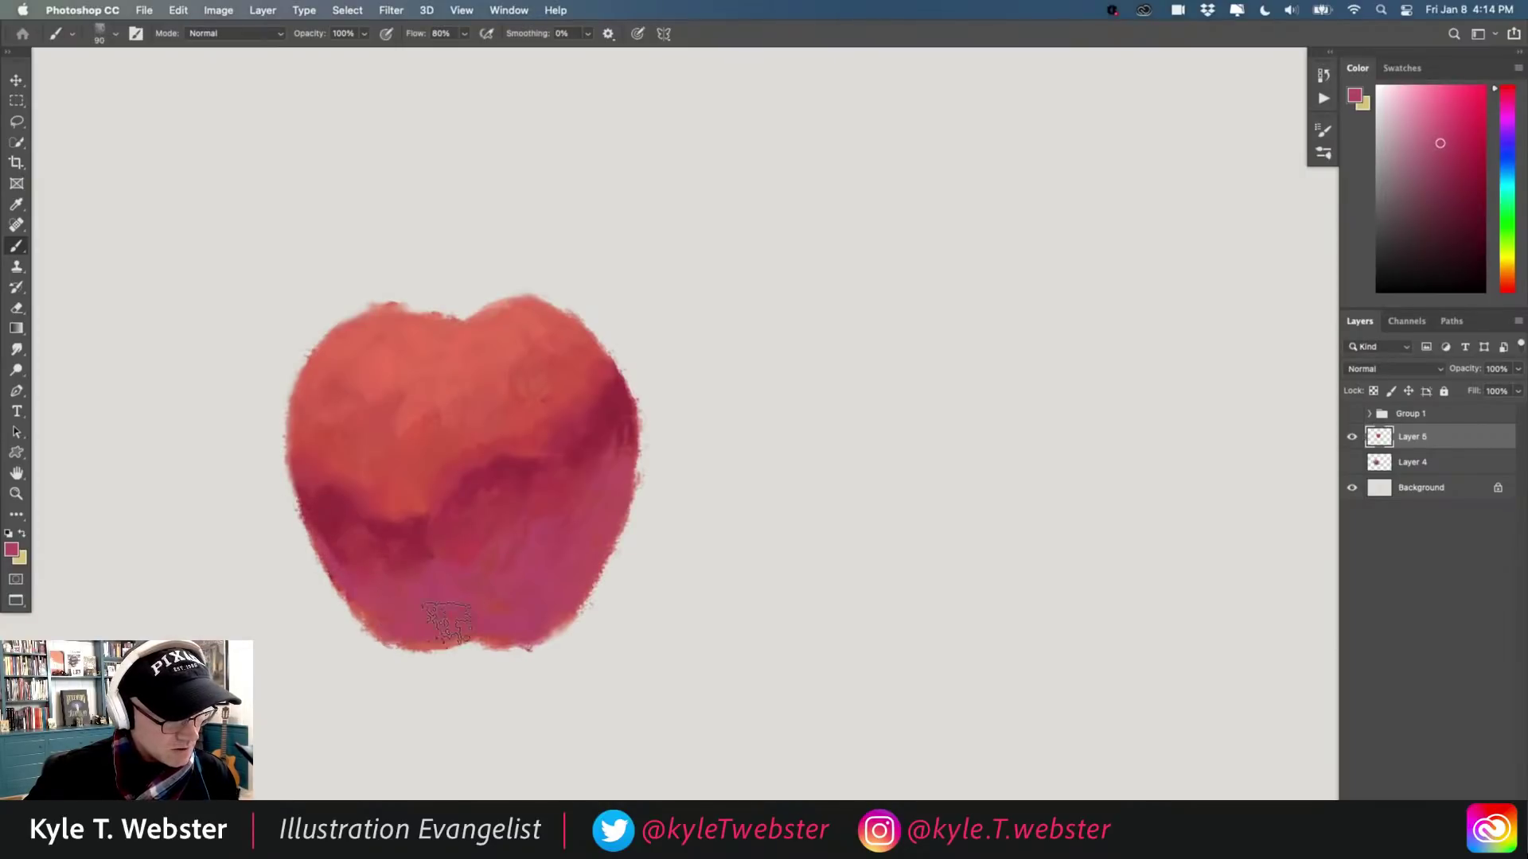
left_click(551, 501, "alt")
mouse_move(543, 525)
left_mouse_down()
mouse_move(591, 479)
mouse_move(508, 537)
left_mouse_up()
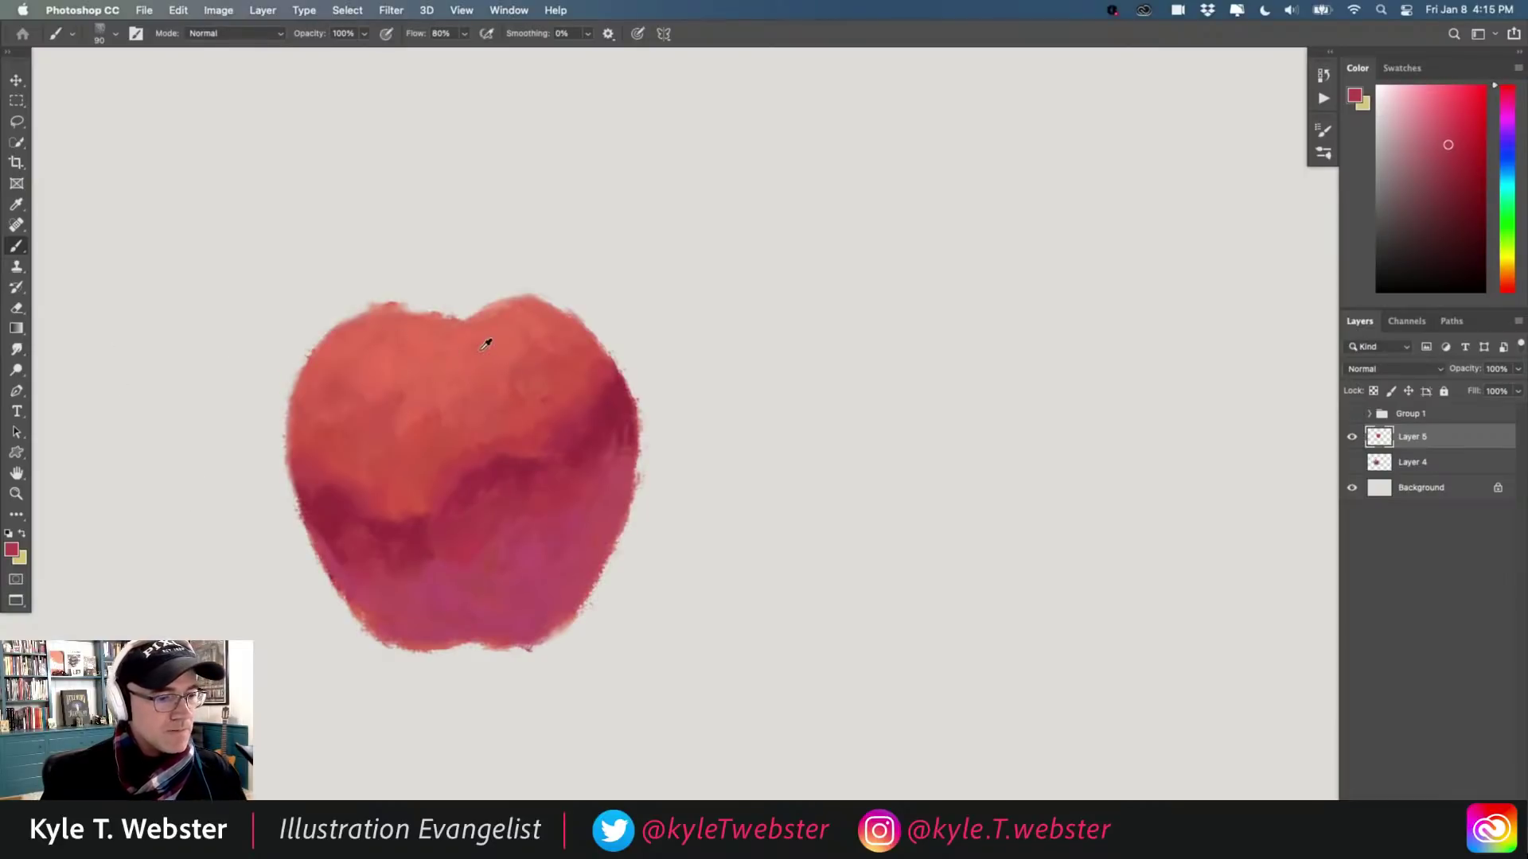
Paint a light pinkish-coral highlight across the apple's top around the dip and blend it with a sampled coral
left_click(1440, 117)
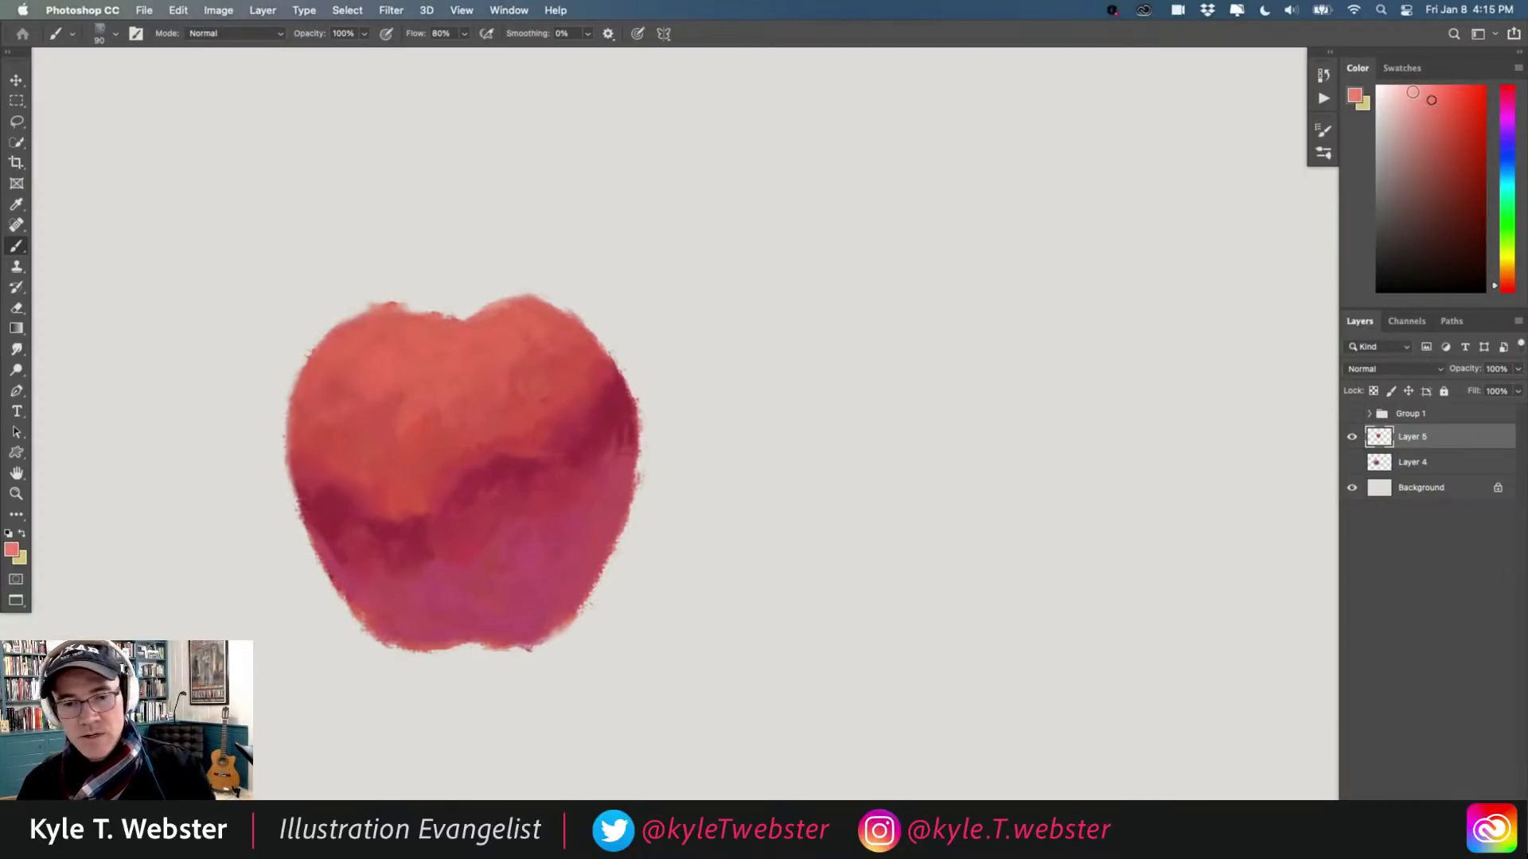
mouse_move(427, 364)
left_mouse_down()
mouse_move(437, 334)
mouse_move(499, 319)
left_mouse_up()
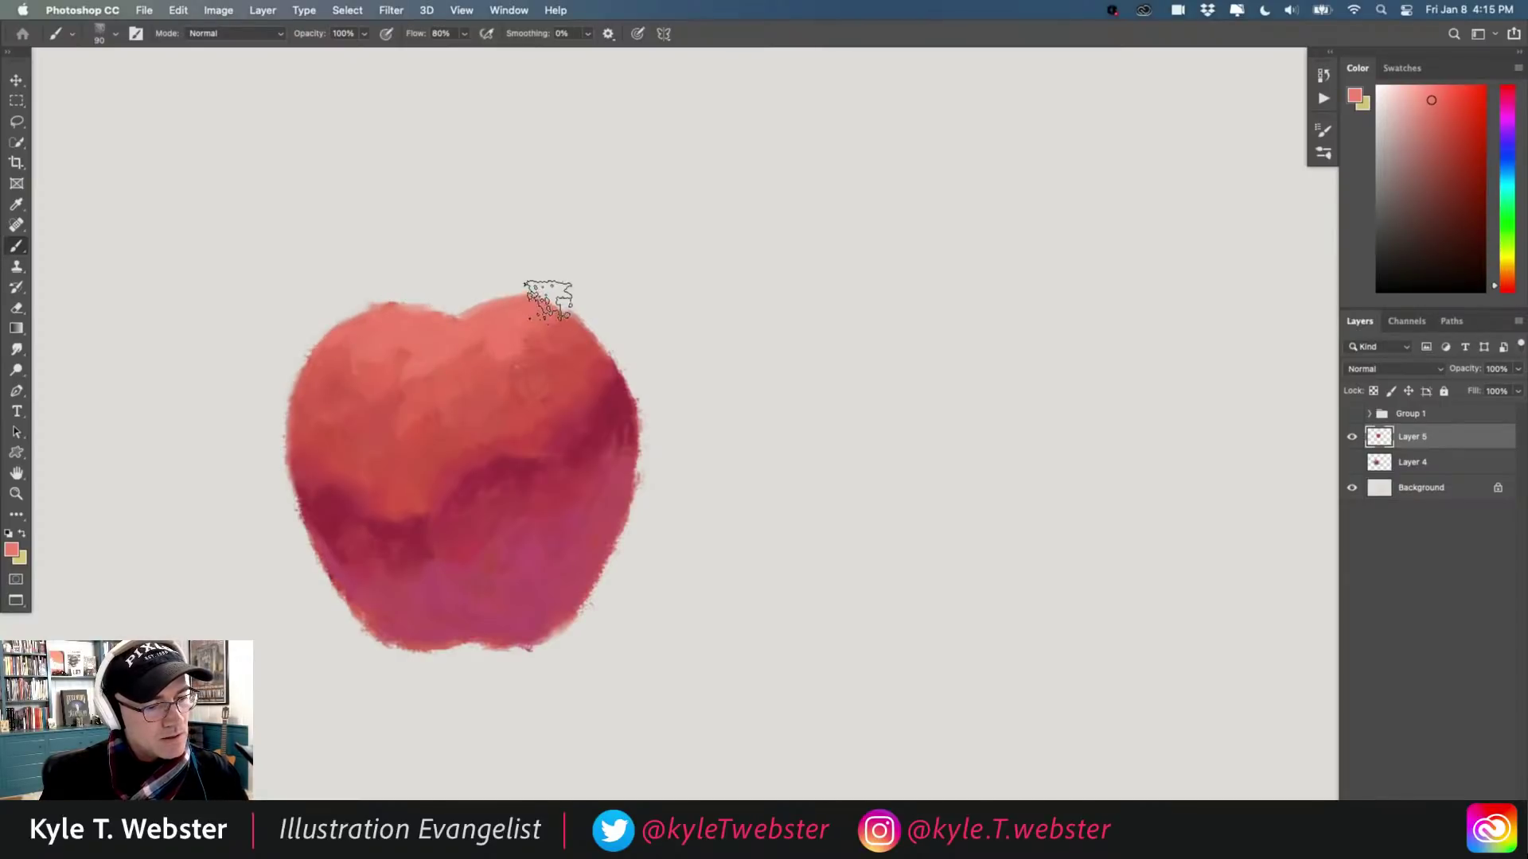
left_click(448, 375, "alt")
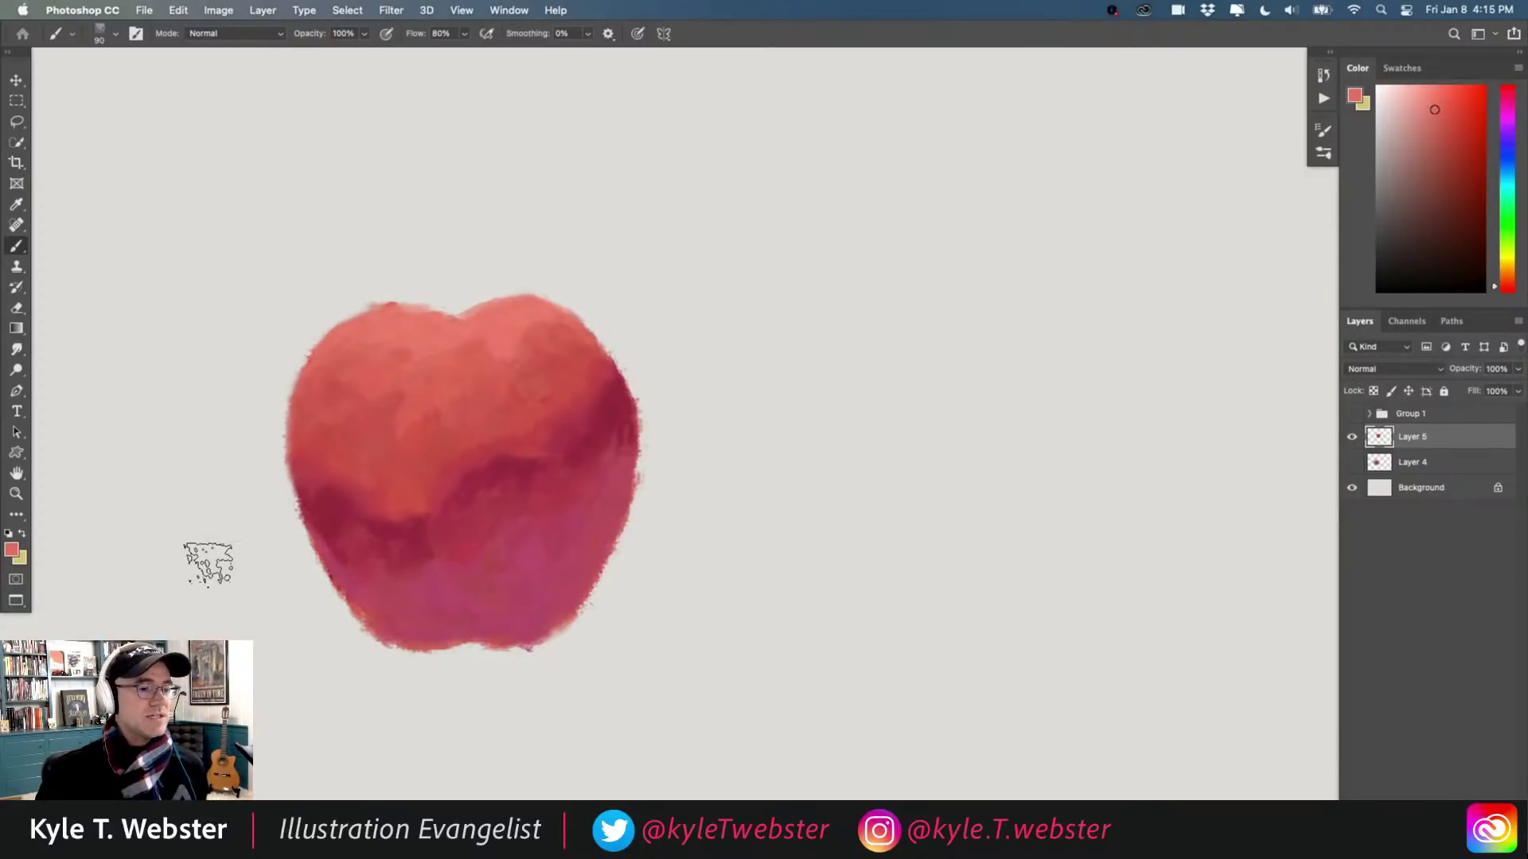
Soften the transition between the apple's lit upper area and its shadow band using sampled mid reds
left_click(492, 450, "alt")
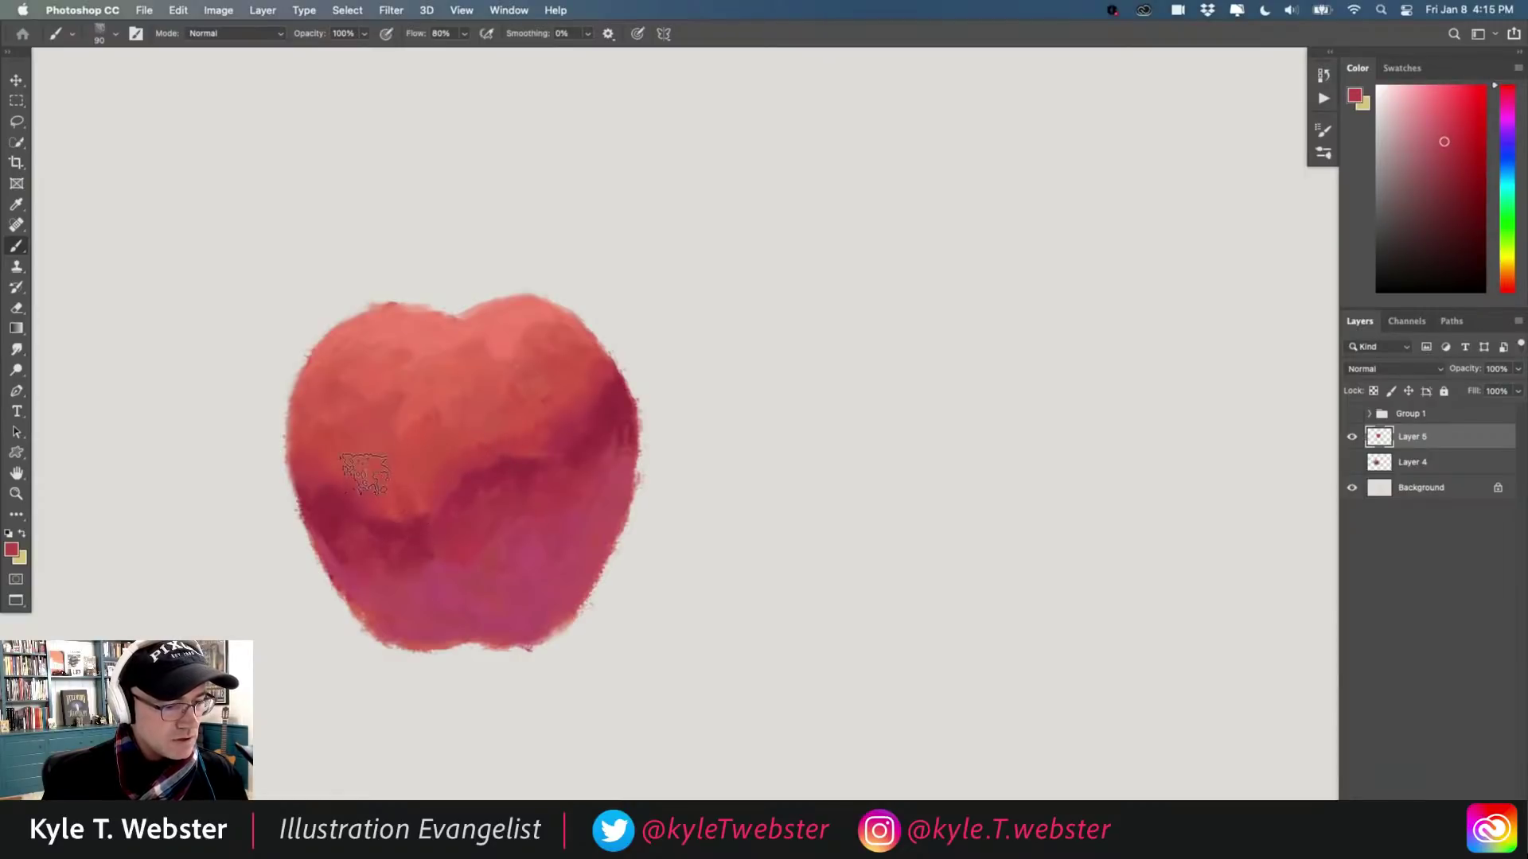
left_click(417, 488, "alt")
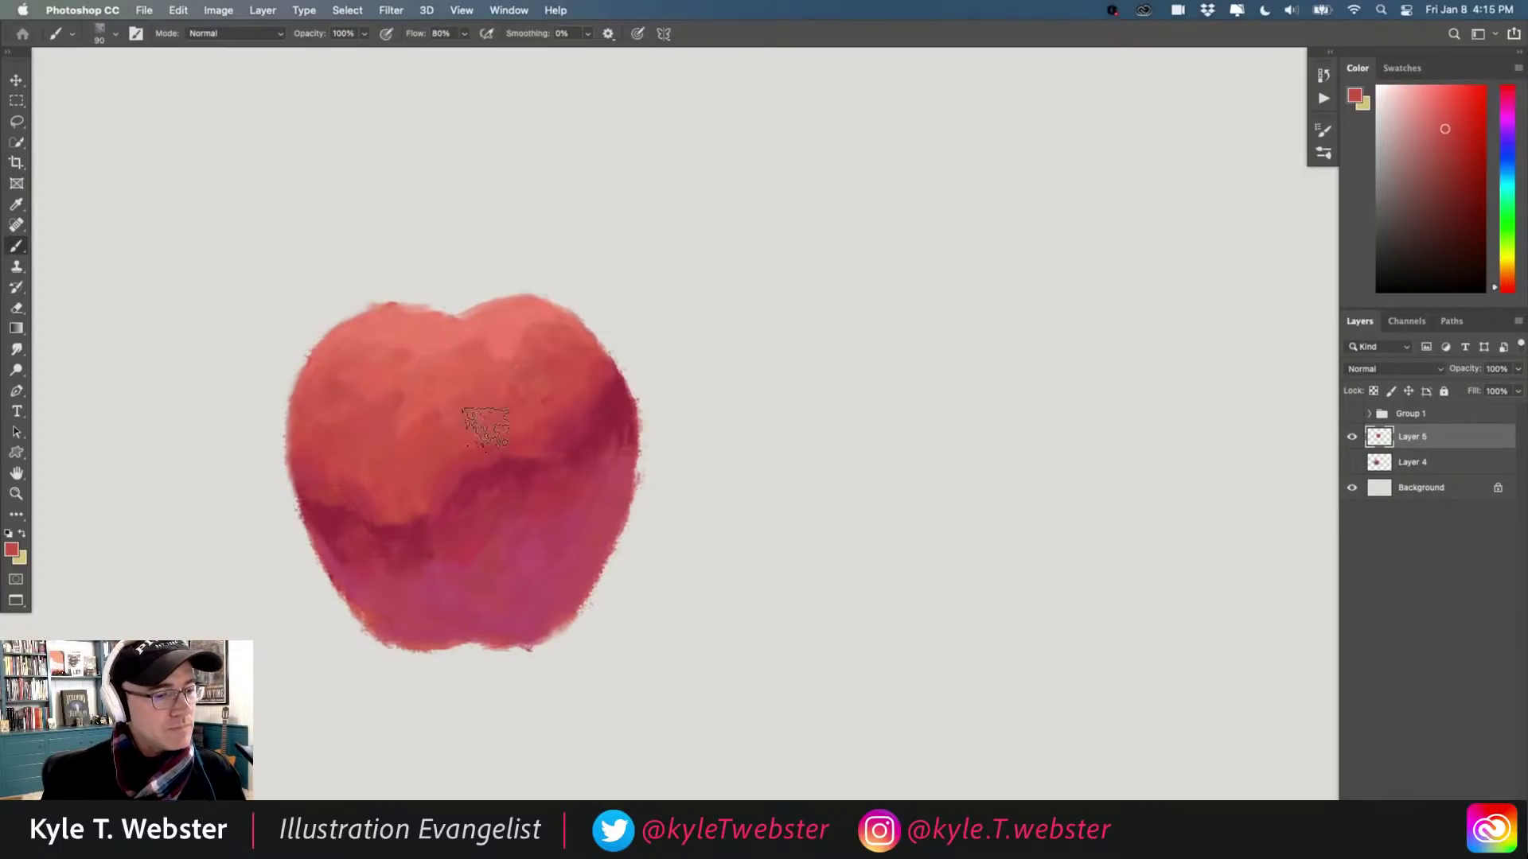
left_click_drag(391, 481, 392, 433)
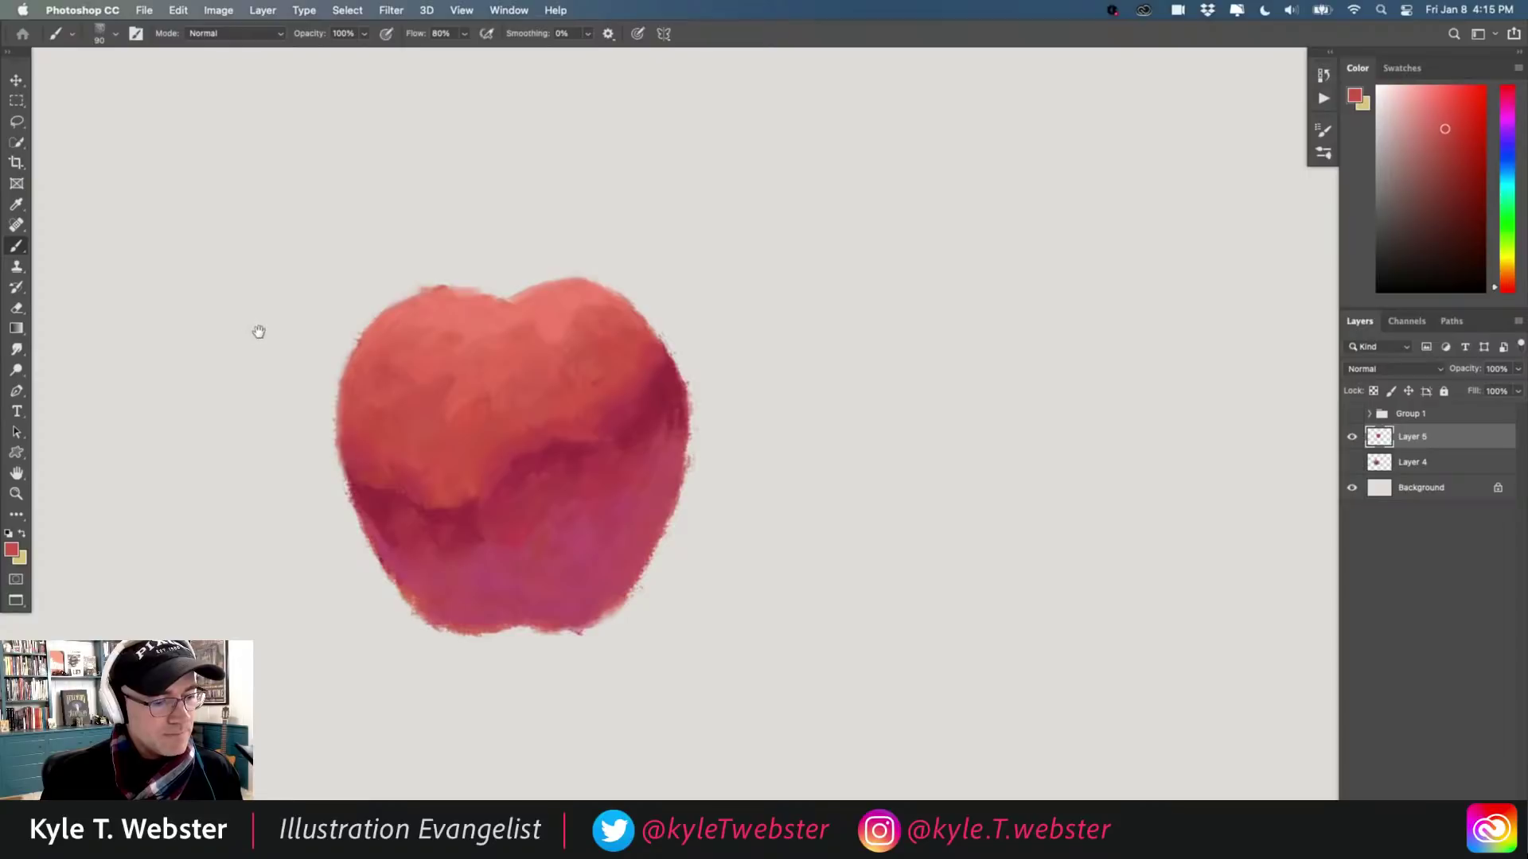
Change the hue to green and paint muted grey-green background strokes in varied tones along the apple's left side
left_click(1510, 246)
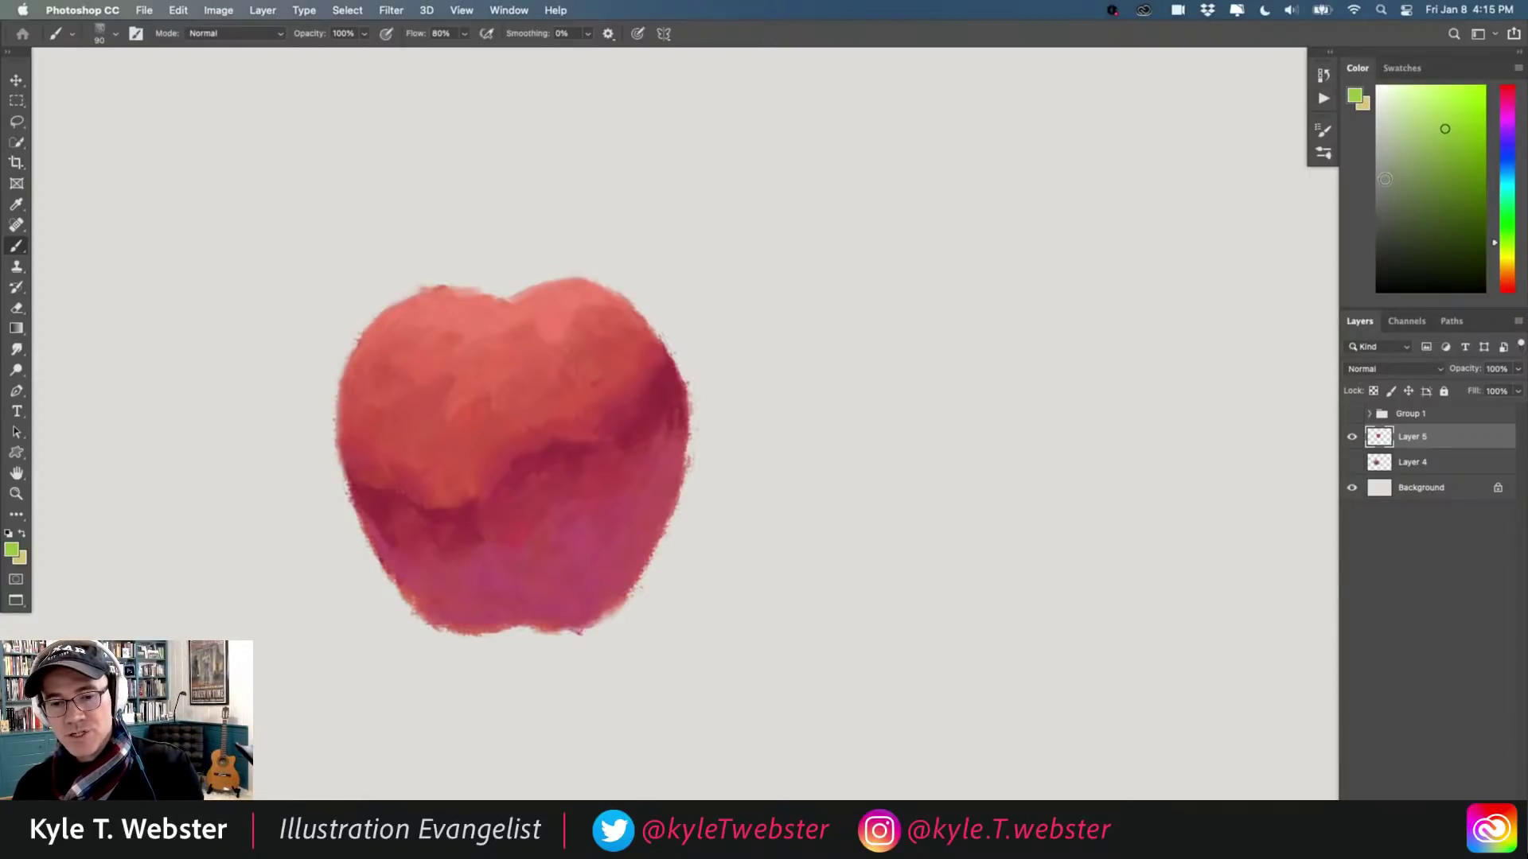
mouse_move(323, 394)
left_mouse_down()
mouse_move(323, 355)
mouse_move(335, 358)
mouse_move(325, 383)
mouse_move(374, 308)
mouse_move(327, 393)
mouse_move(331, 451)
mouse_move(306, 382)
mouse_move(310, 330)
mouse_move(355, 282)
mouse_move(366, 302)
mouse_move(326, 440)
mouse_move(342, 483)
mouse_move(335, 378)
mouse_move(350, 498)
mouse_move(260, 355)
mouse_move(330, 474)
mouse_move(312, 402)
mouse_move(328, 341)
mouse_move(433, 278)
mouse_move(335, 290)
mouse_move(297, 349)
mouse_move(296, 409)
mouse_move(326, 296)
mouse_move(351, 279)
mouse_move(321, 361)
mouse_move(310, 479)
mouse_move(348, 523)
left_mouse_up()
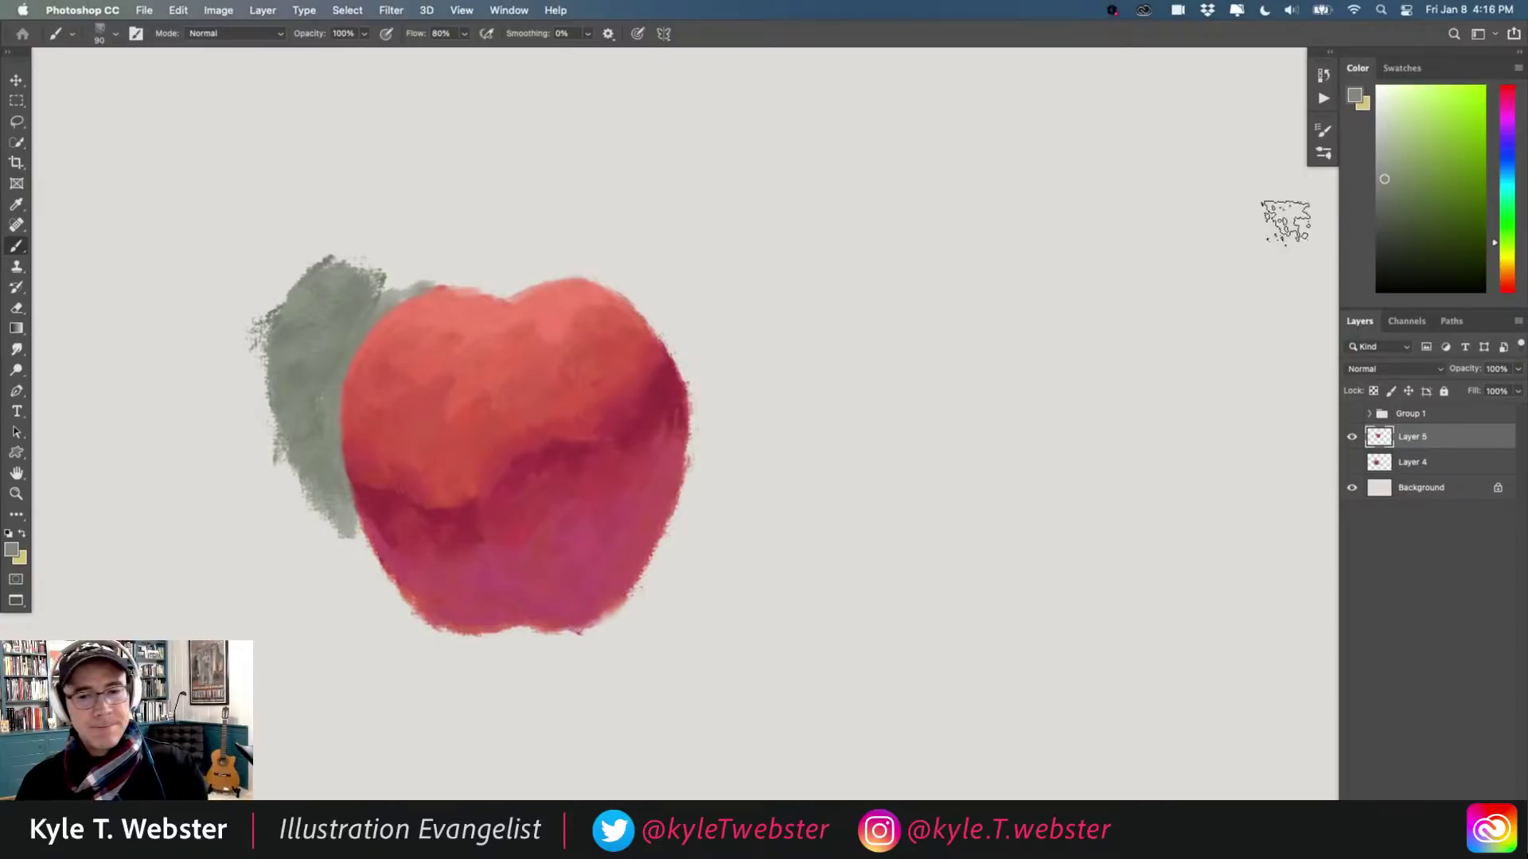
left_click_drag(308, 466, 375, 565)
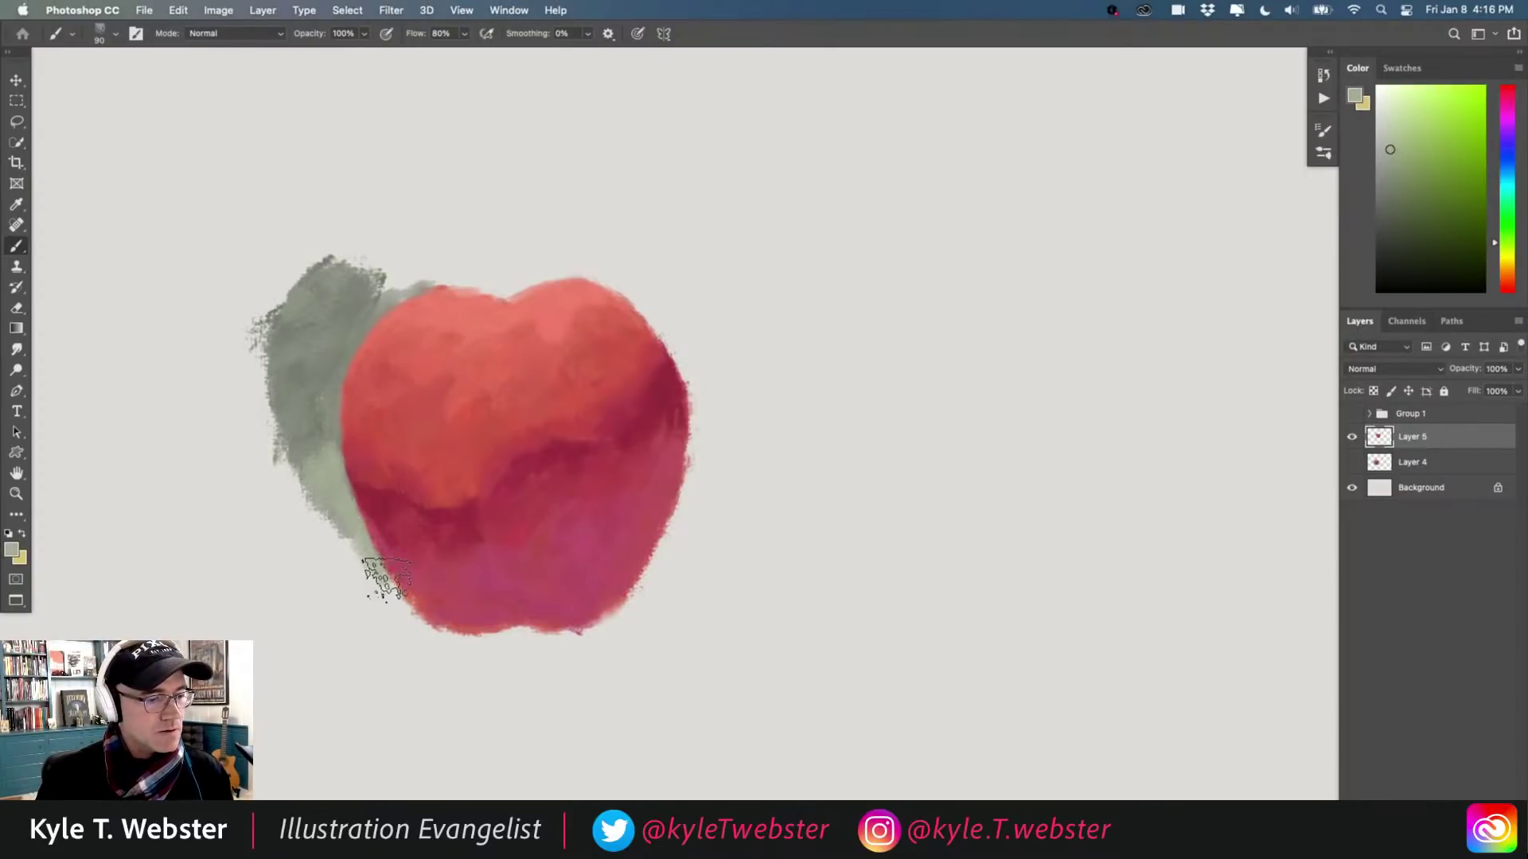
left_click_drag(366, 556, 311, 510)
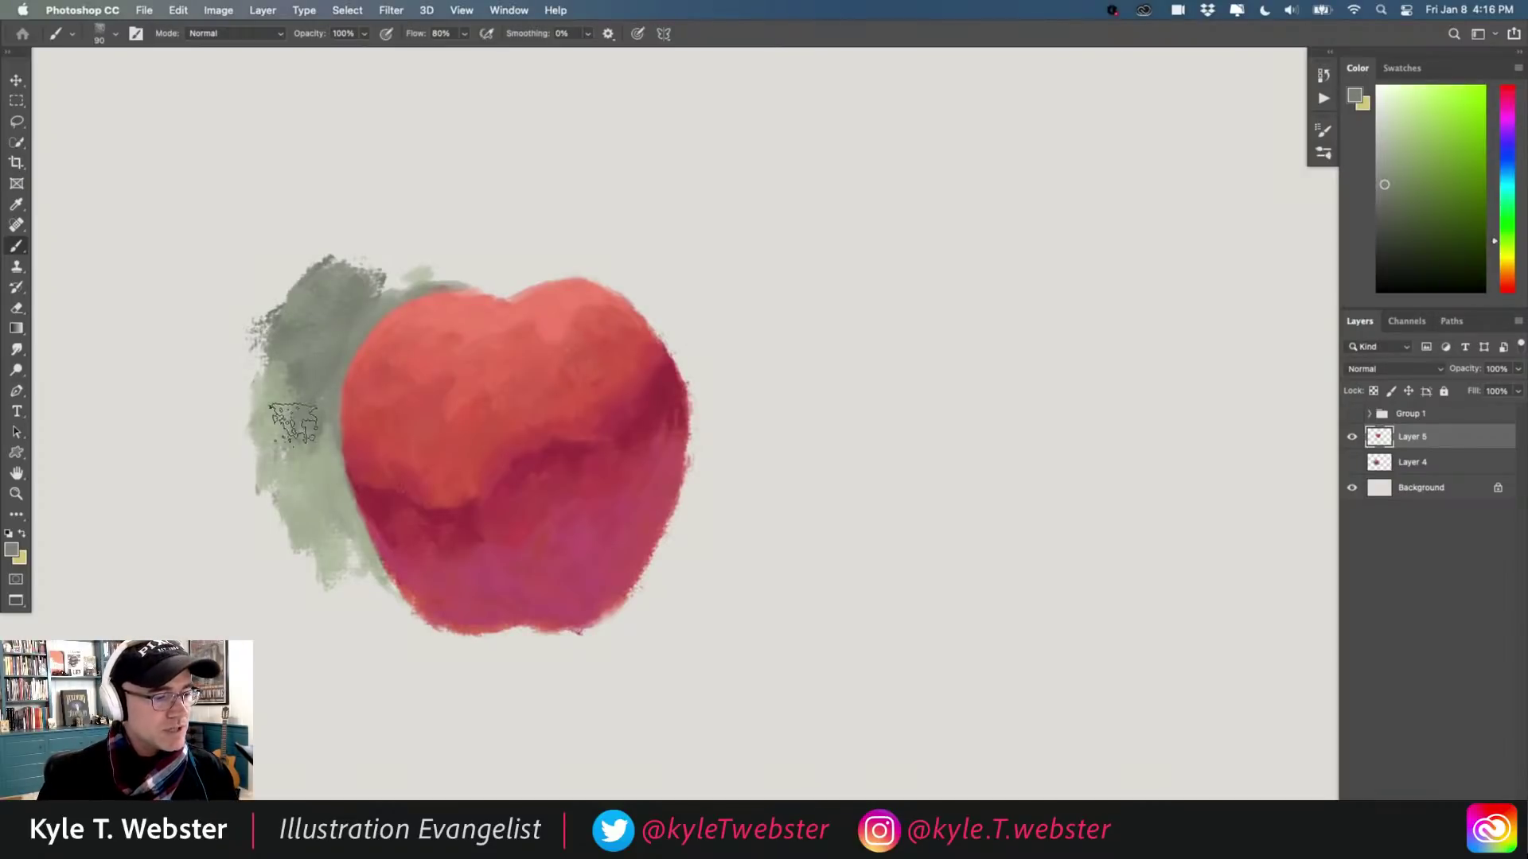
key("r")
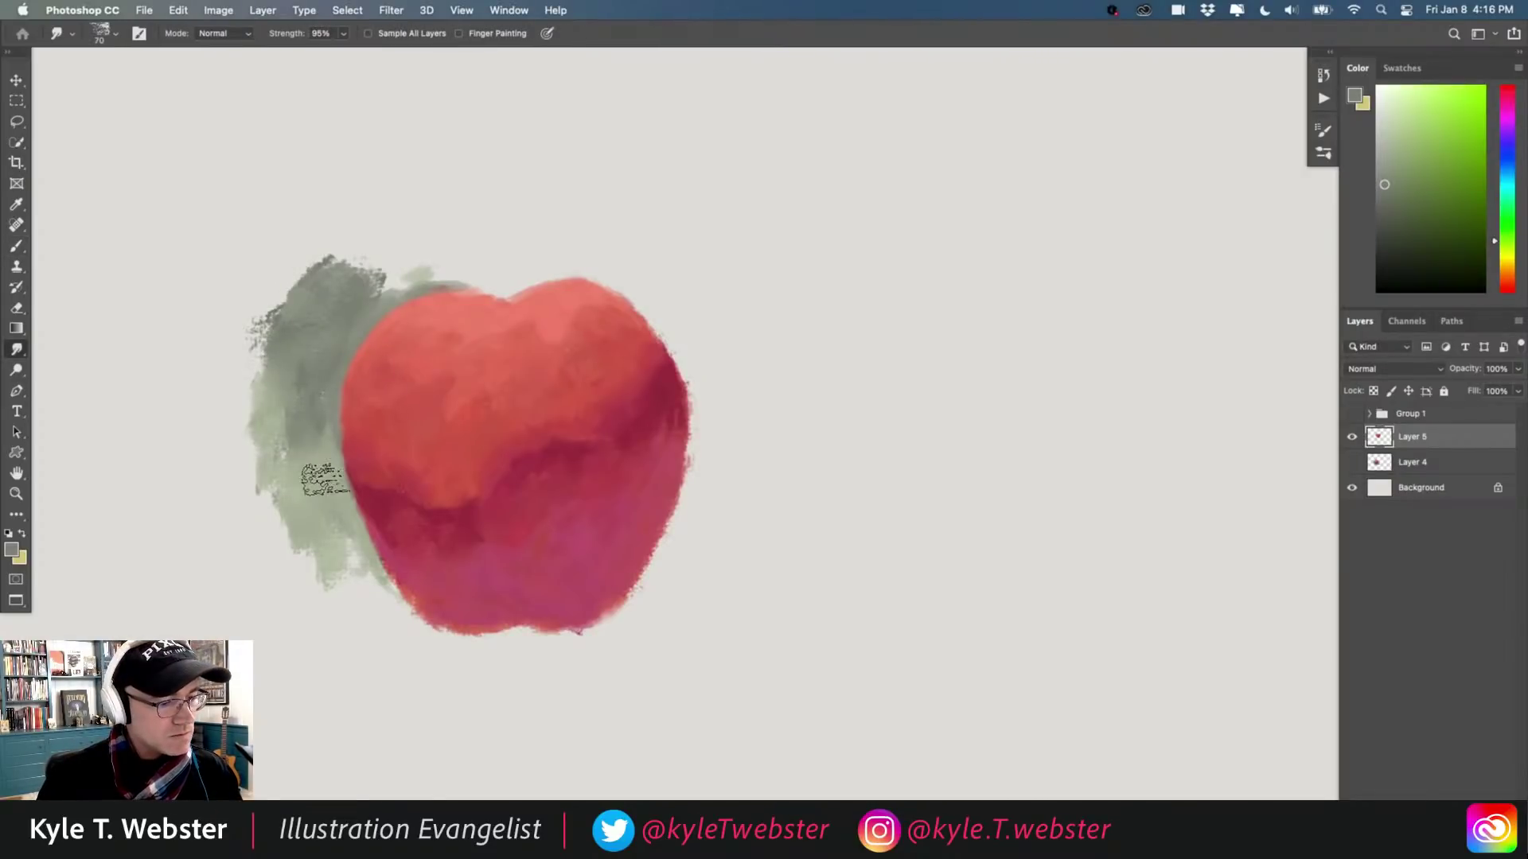
With the Brush tool, paint a darker sampled red into the dip at the apple's top and blend it with sampled coral
key("b")
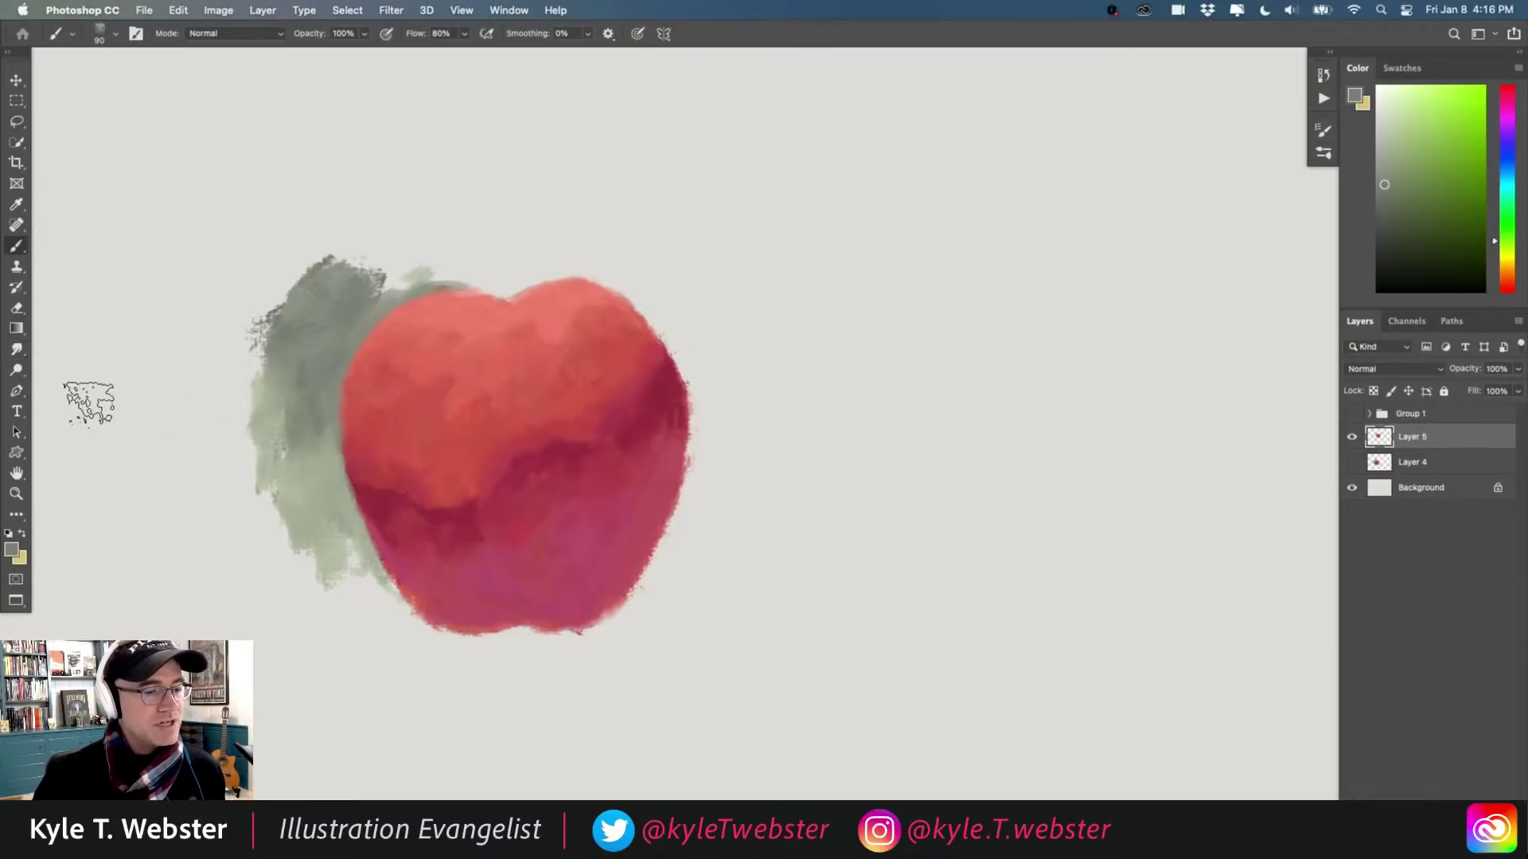
left_click(613, 424, "alt")
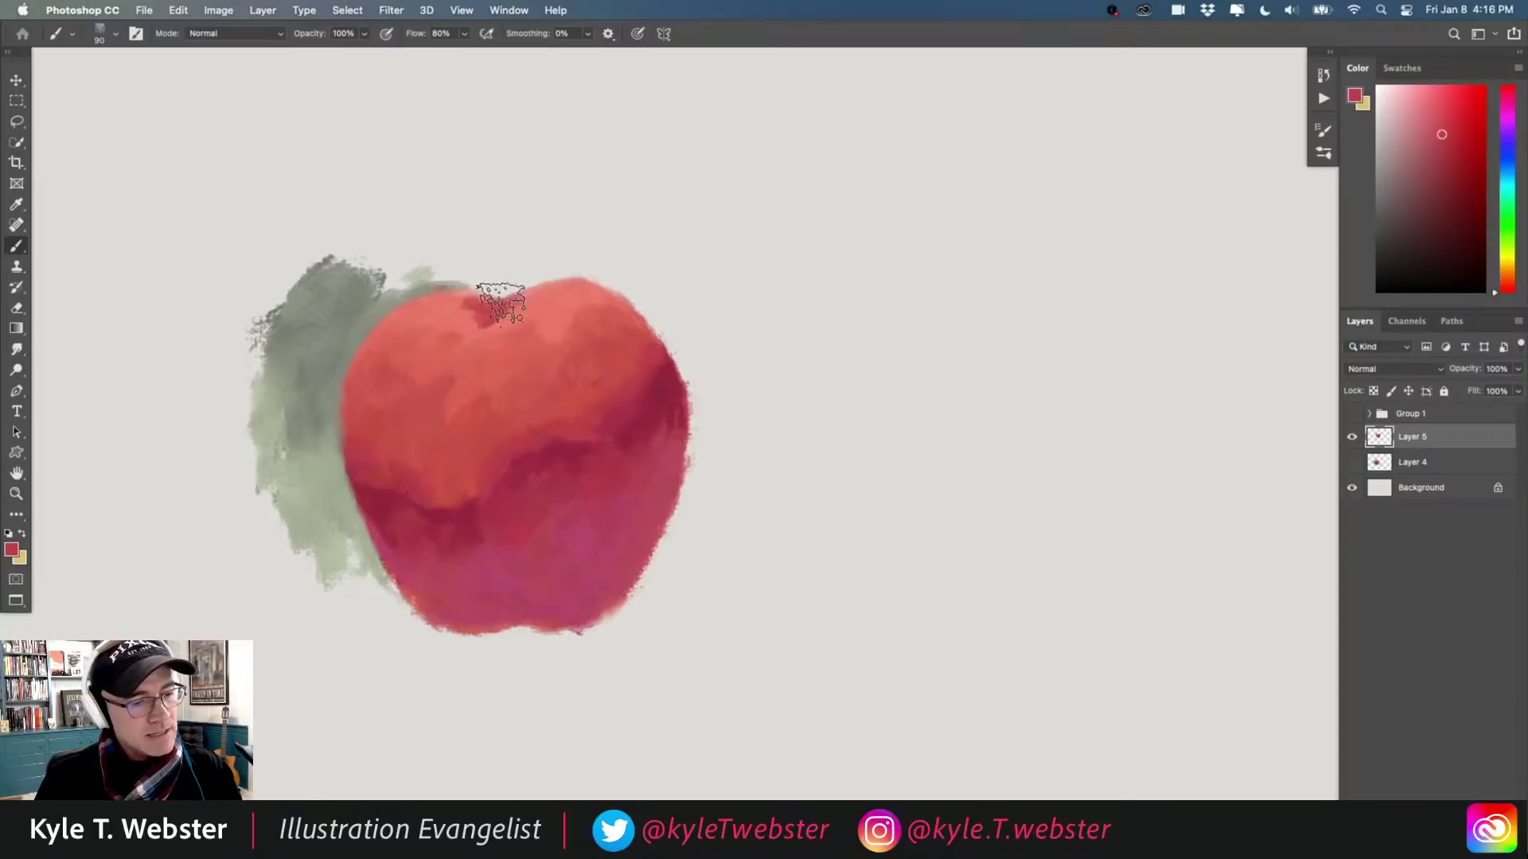
left_click(459, 337, "alt")
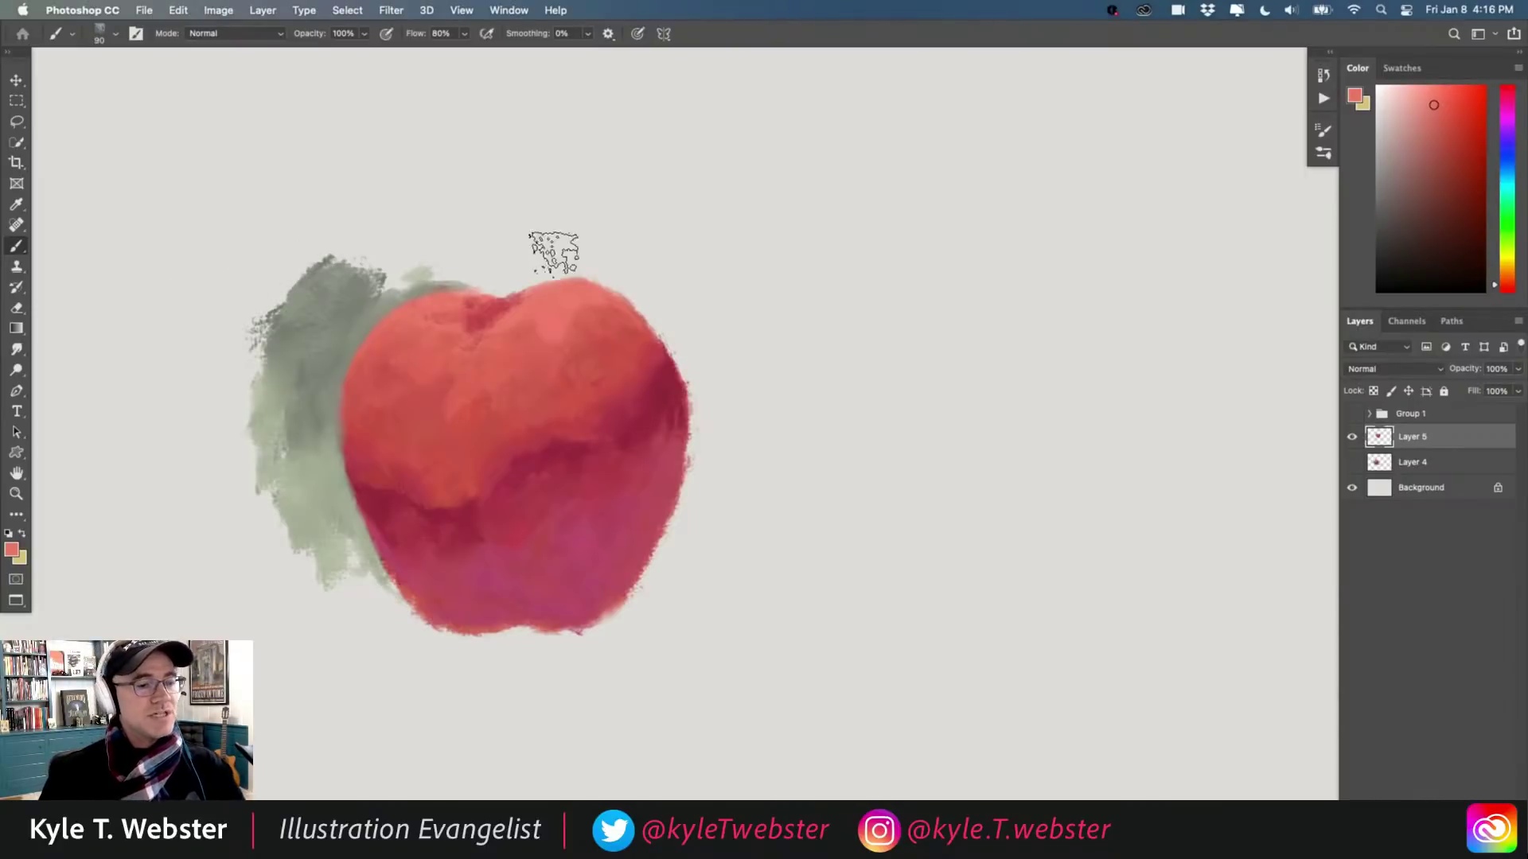
Paint the sampled grey-green background across the top of the apple and clean up the upper edge with sampled coral
left_click(350, 306, "alt")
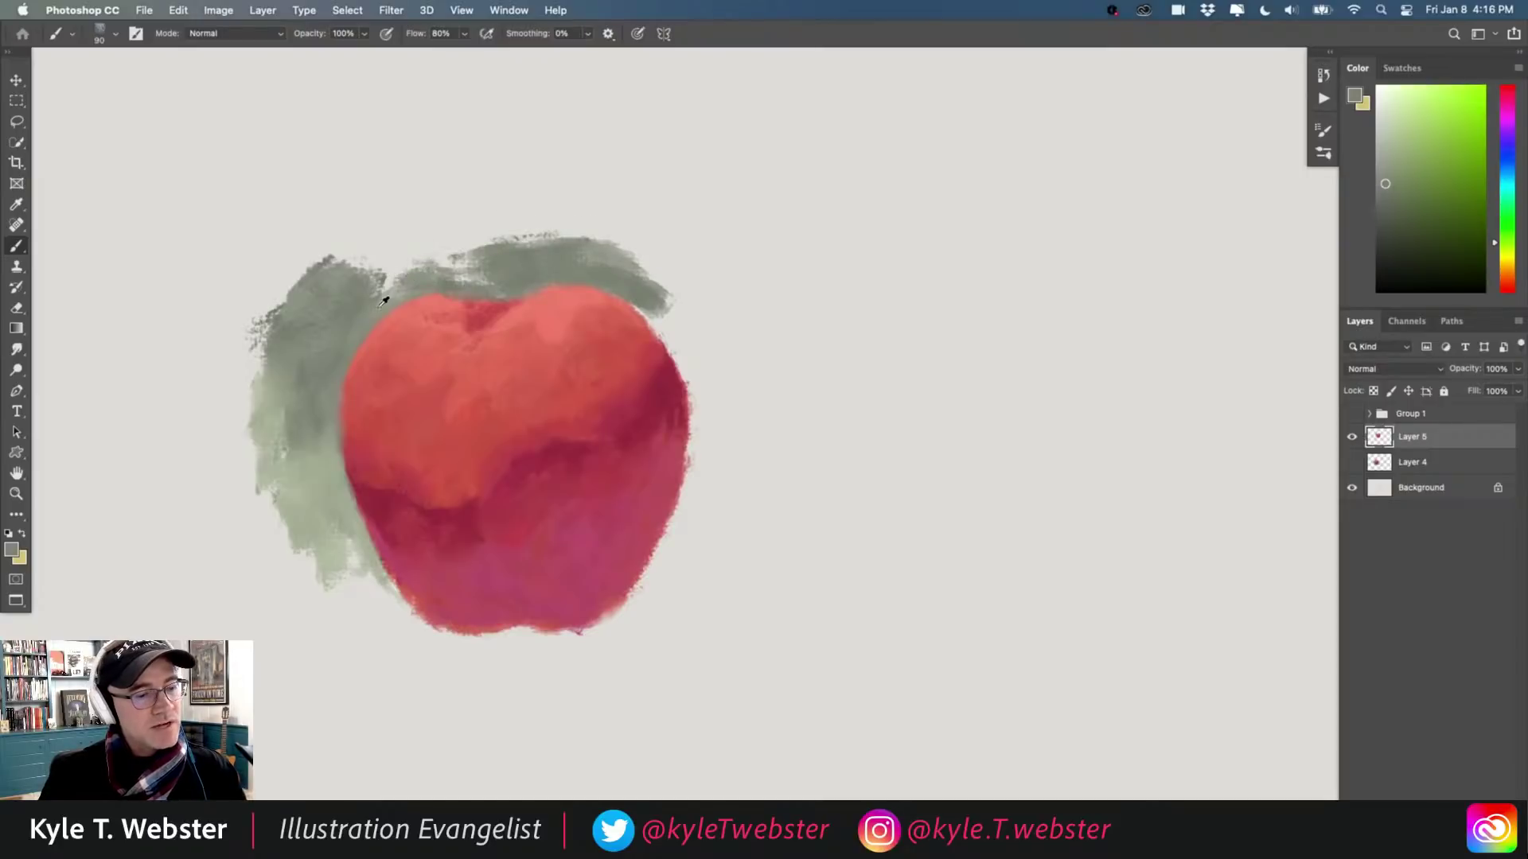
left_click(453, 293, "alt")
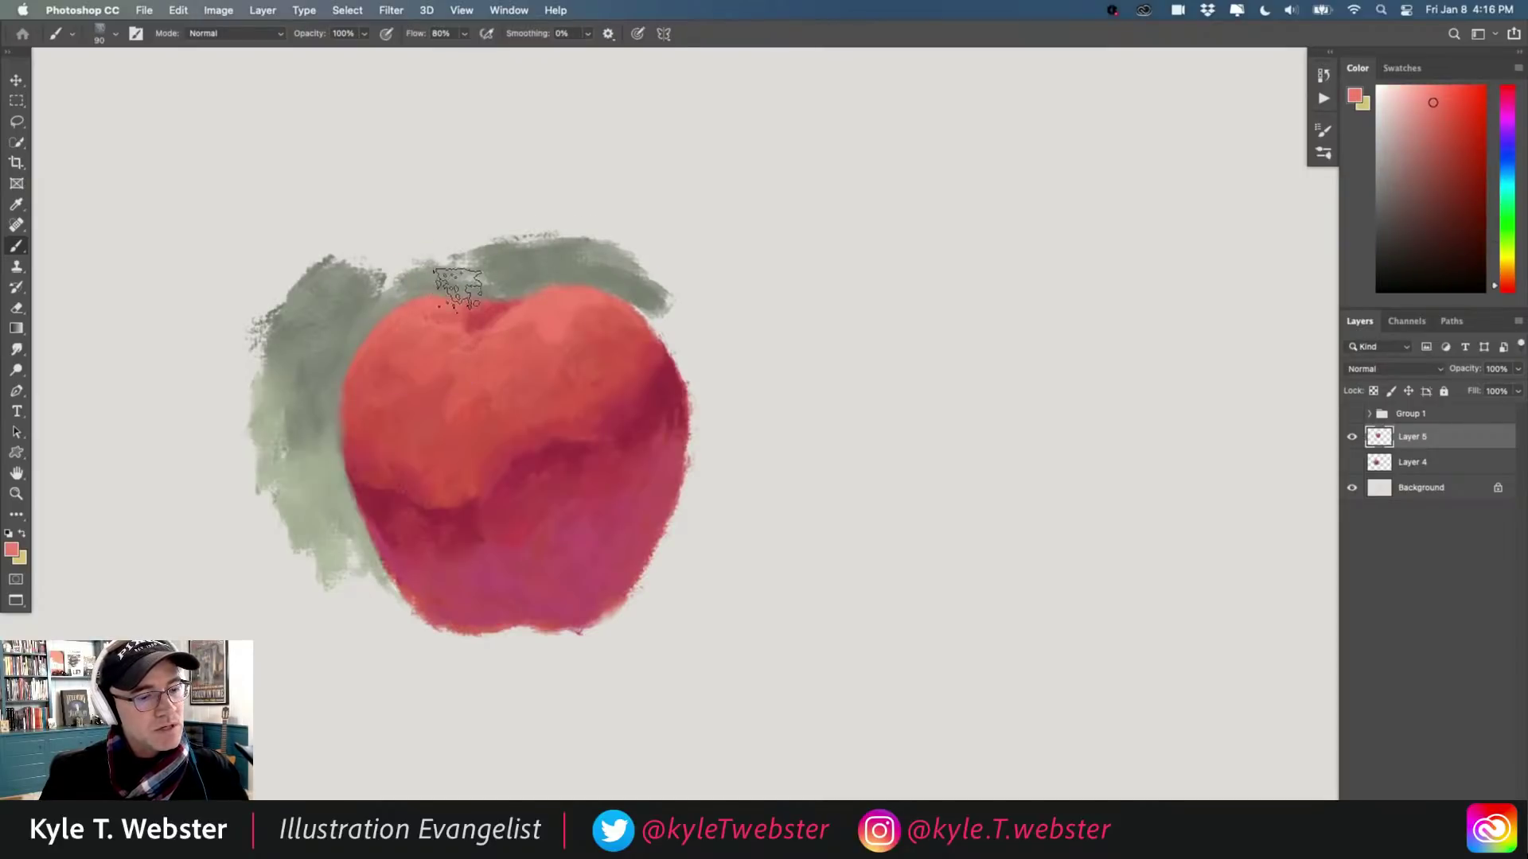
left_click_drag(428, 294, 485, 296)
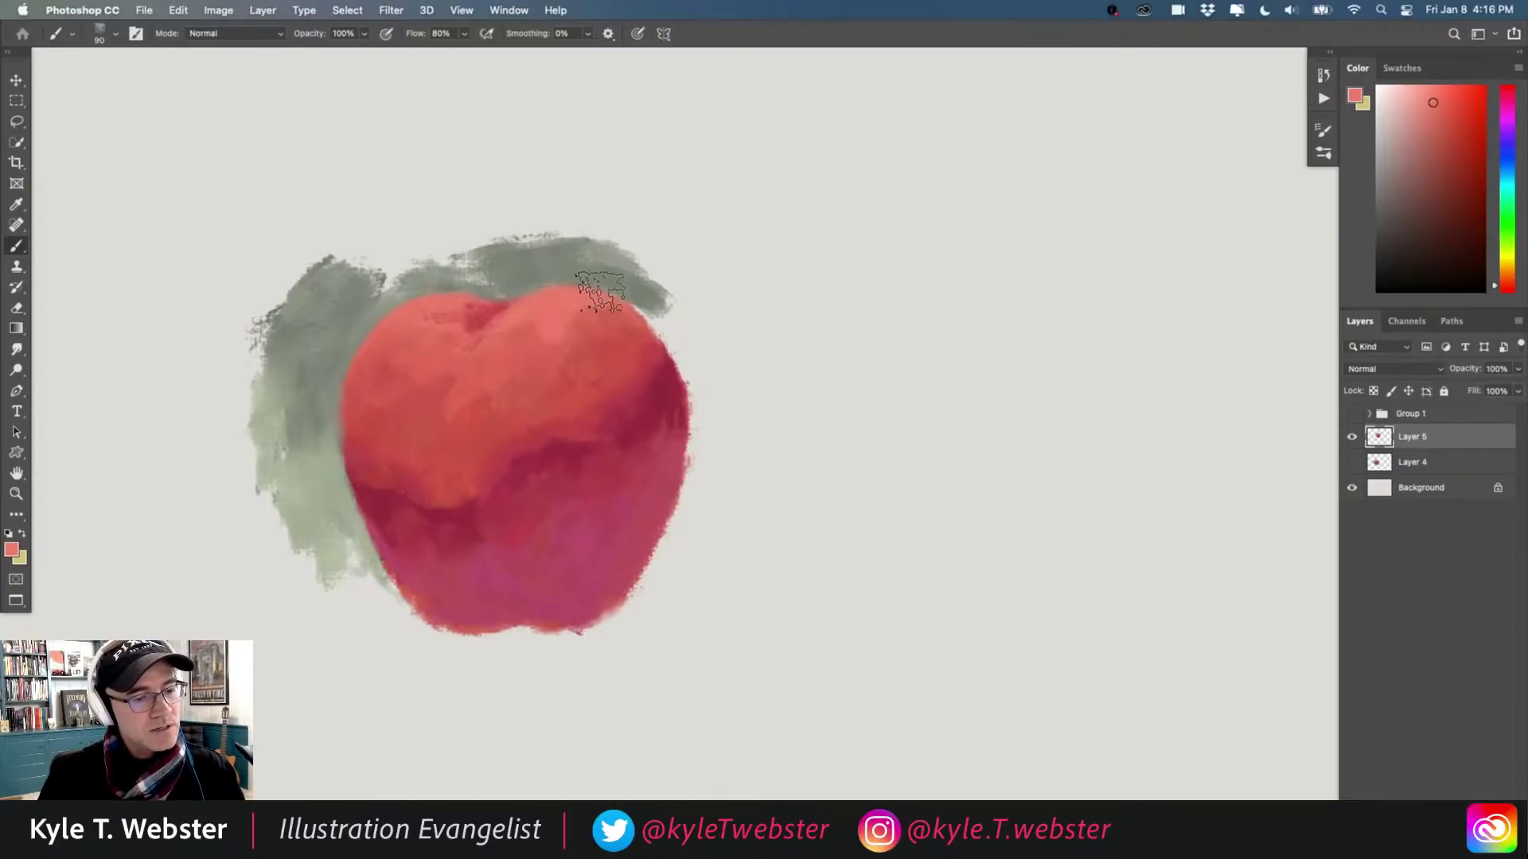
left_click(585, 259, "alt")
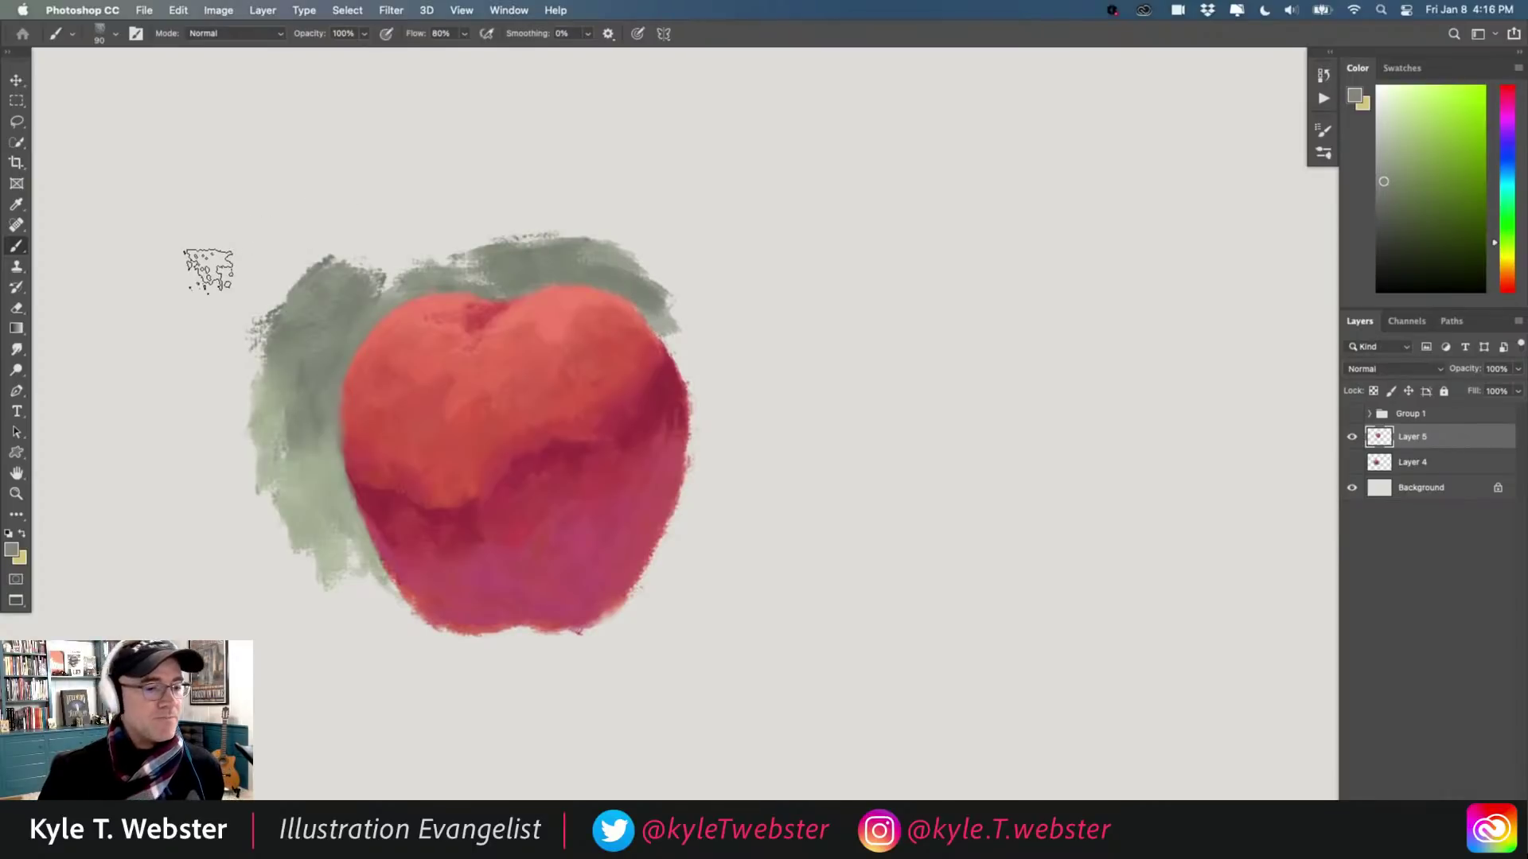
left_click(435, 505, "super")
left_click_drag(403, 482, 472, 531)
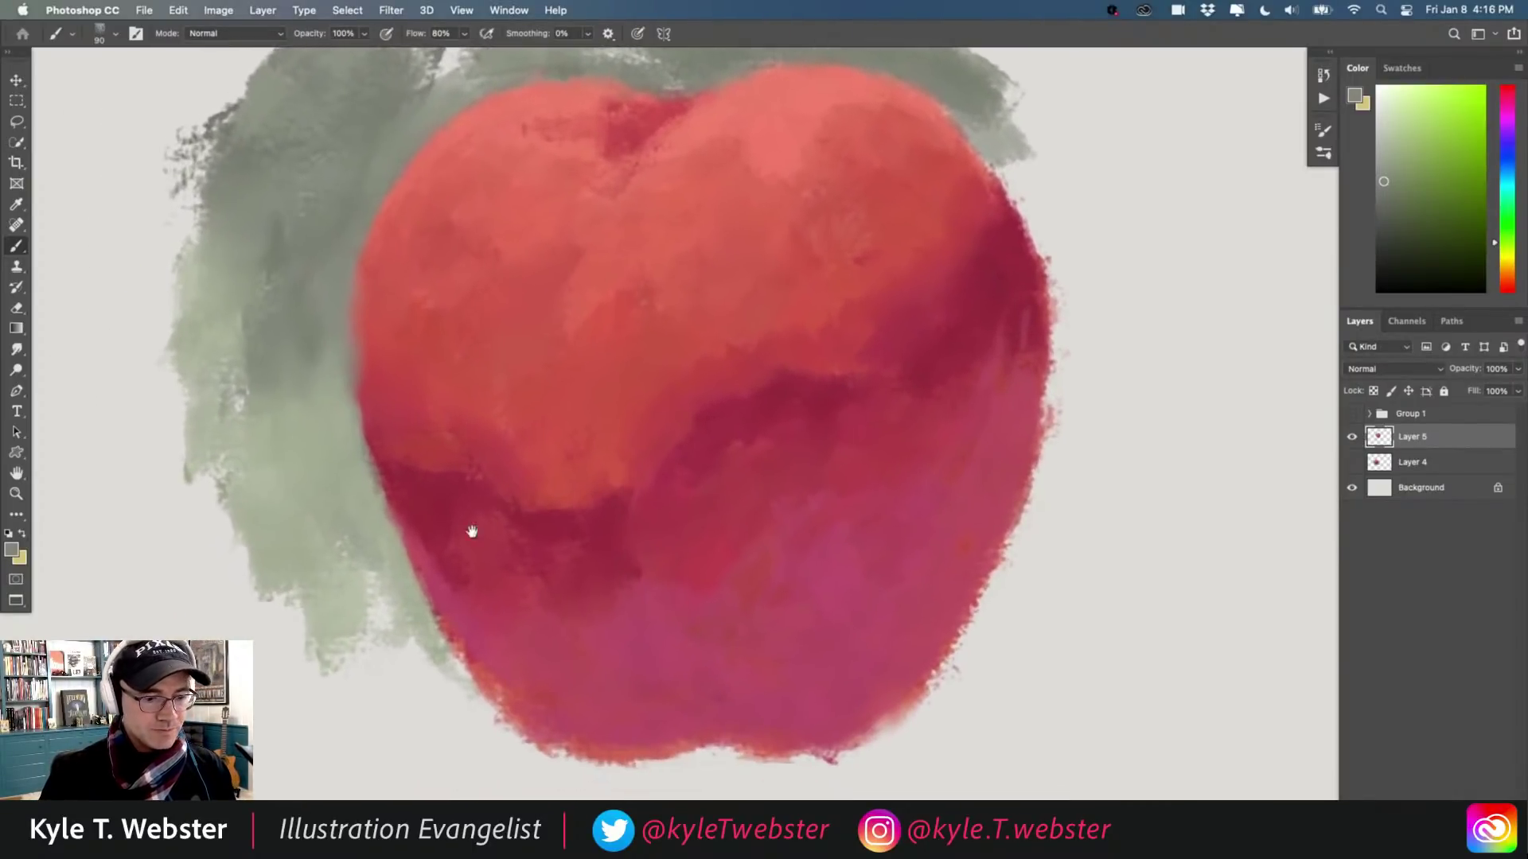
left_click(486, 588, "alt")
left_click_drag(476, 598, 428, 580)
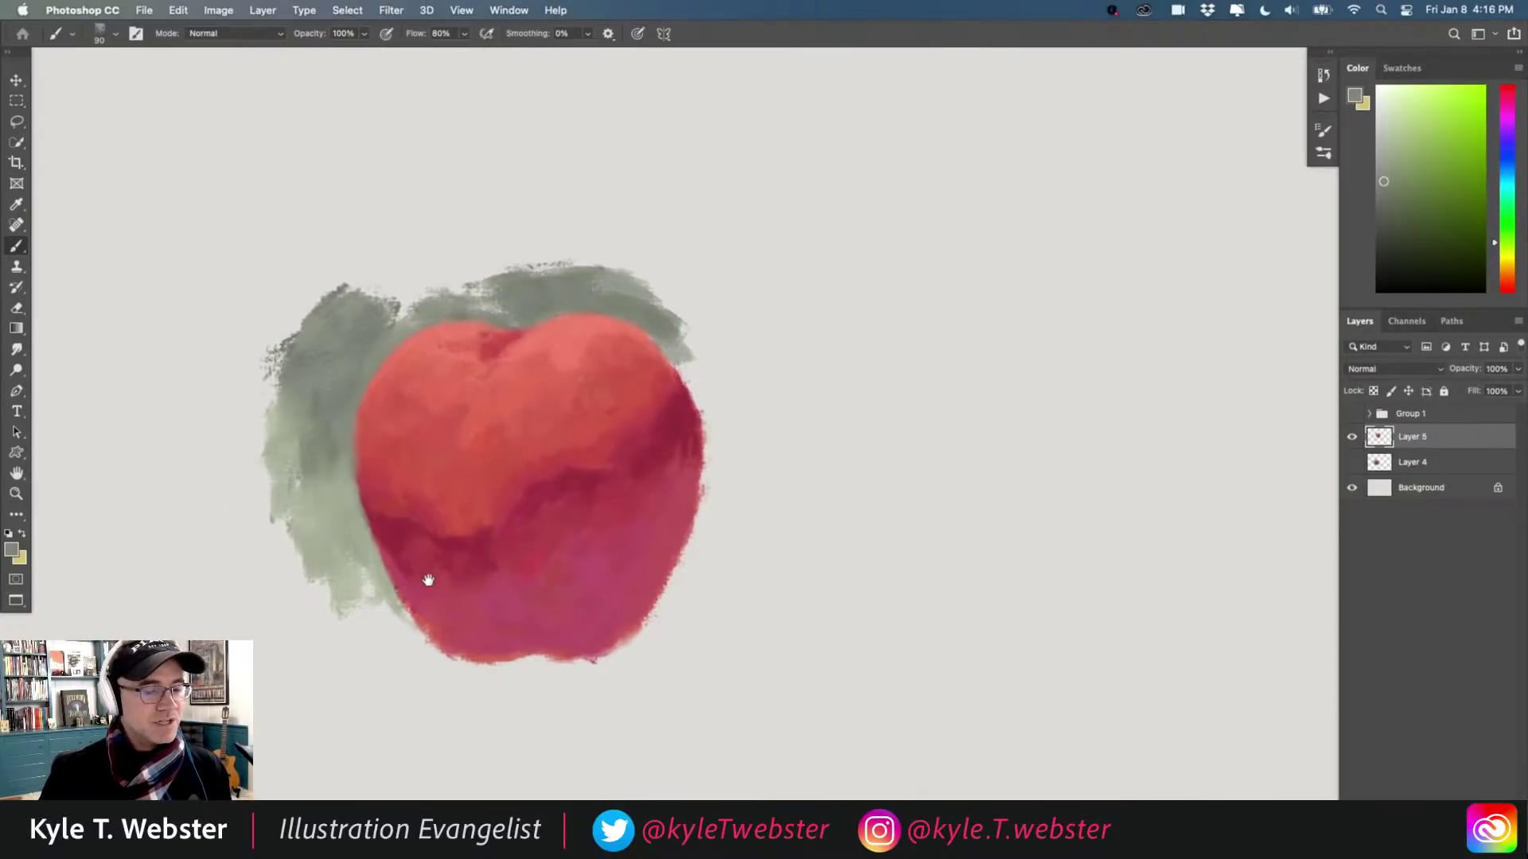
Browse the brush library and choose another Kyle's Paintbox brush with a 120 px size and 30% flow
left_click(1317, 150)
left_click_drag(1300, 455, 1021, 364)
scroll(1022, 365, "up", 10)
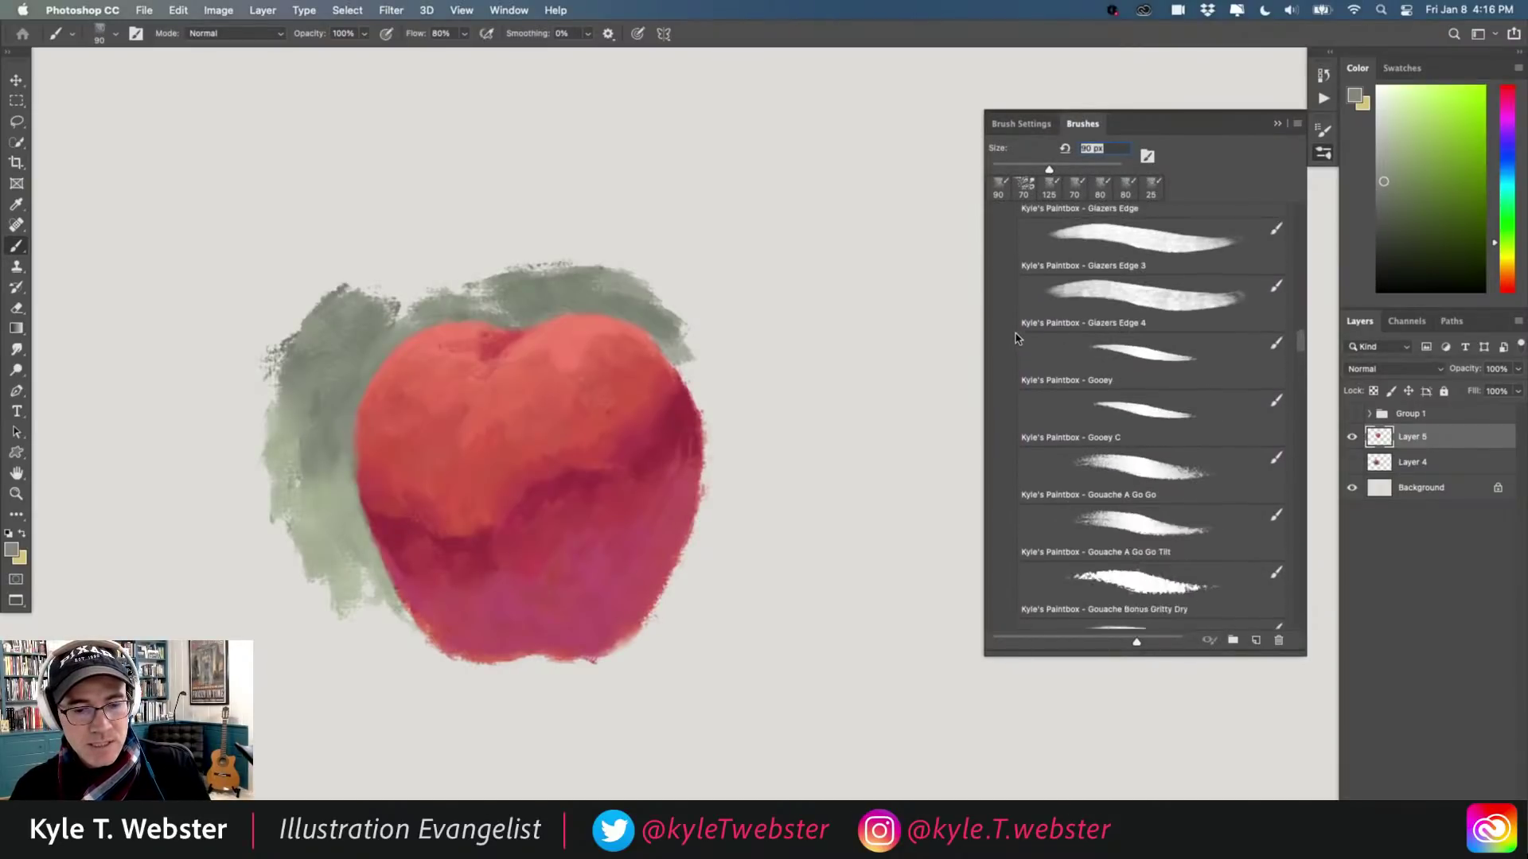
scroll(1058, 414, "down", 1)
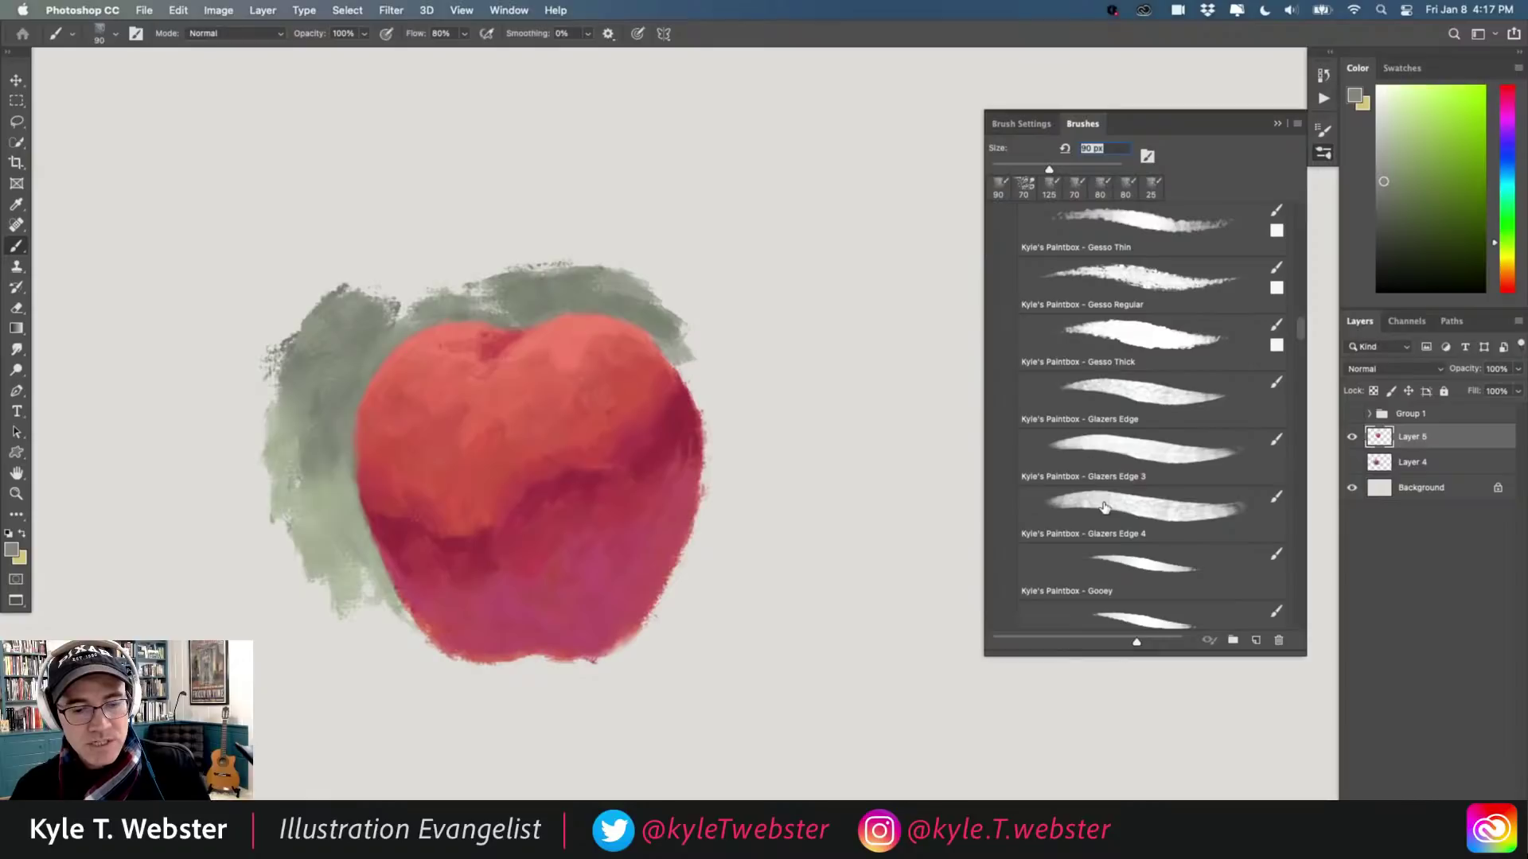
left_click(1278, 124)
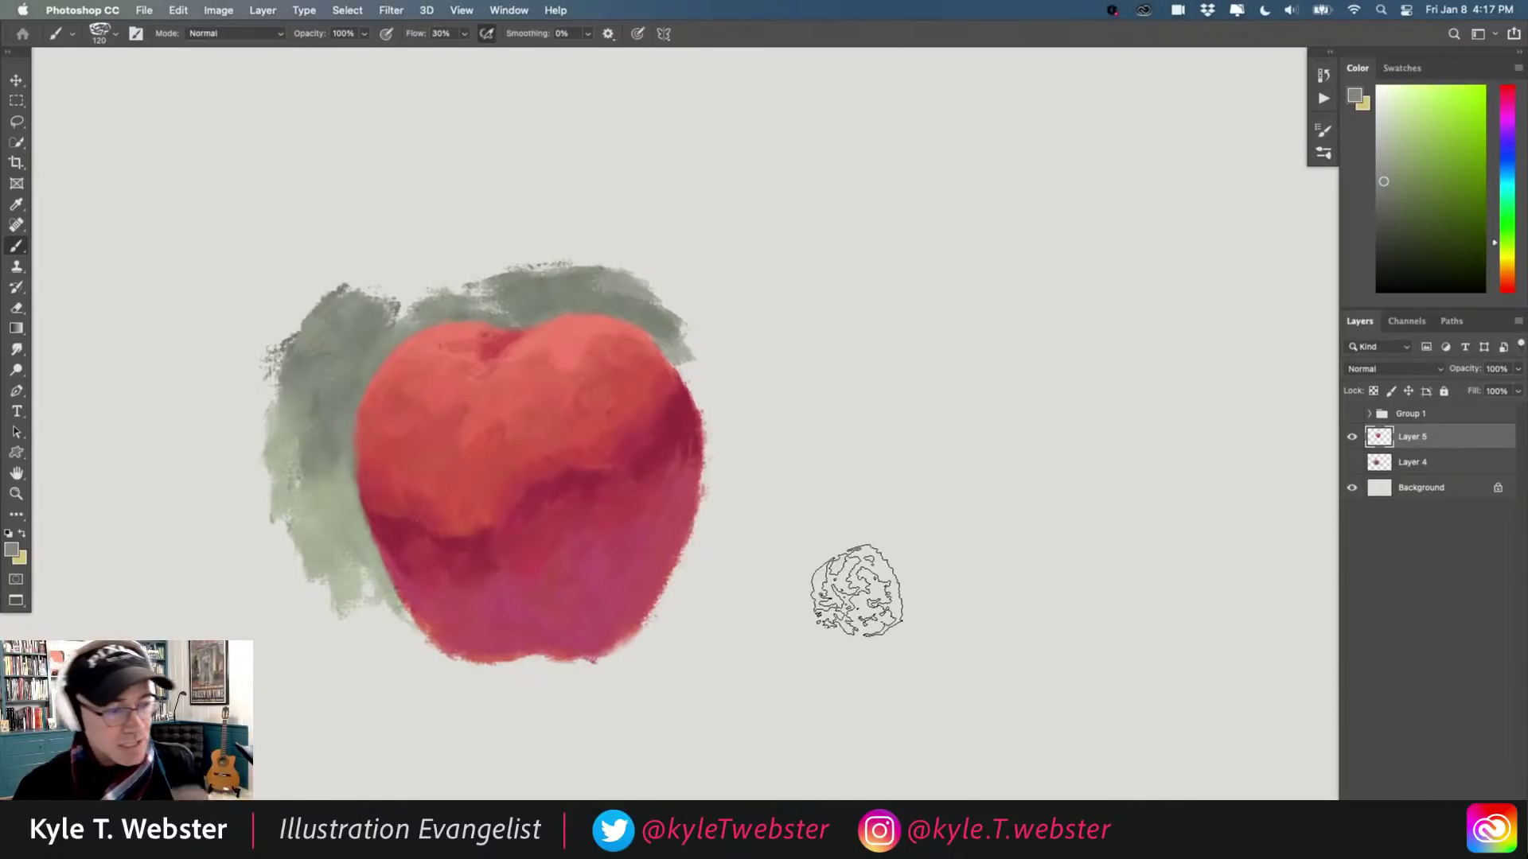
Paint a large test swatch beside the apple in its sampled dark crimson, layering slightly lighter crimson strokes over it
left_click(633, 450, "alt")
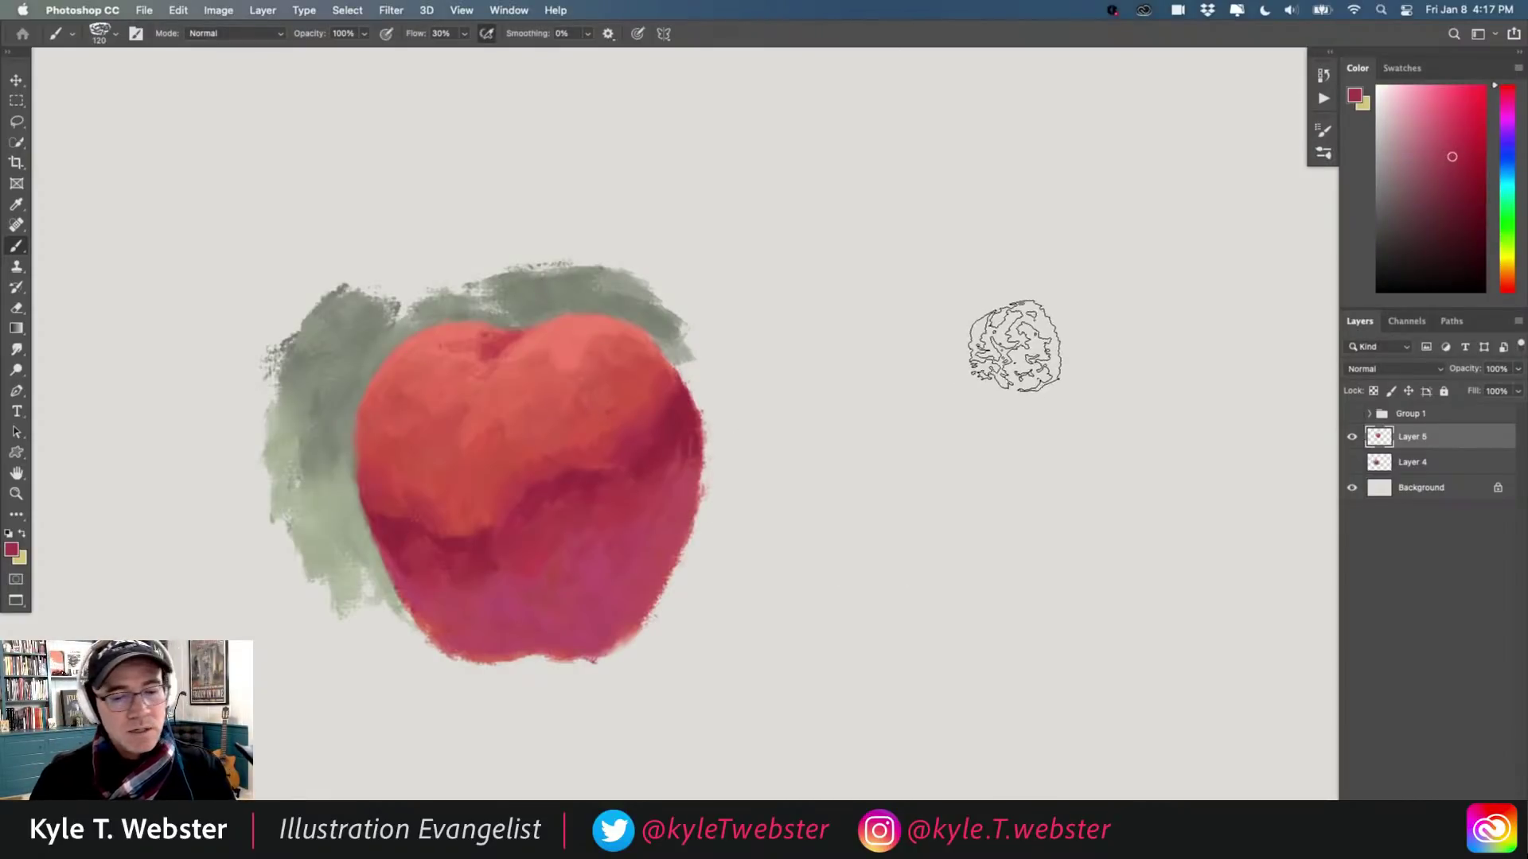
mouse_move(1022, 310)
left_mouse_down()
mouse_move(852, 660)
mouse_move(832, 649)
mouse_move(852, 596)
mouse_move(998, 289)
mouse_move(1046, 342)
mouse_move(1014, 443)
mouse_move(897, 642)
mouse_move(860, 651)
mouse_move(961, 457)
mouse_move(987, 266)
mouse_move(941, 326)
mouse_move(851, 544)
mouse_move(792, 619)
mouse_move(885, 428)
mouse_move(931, 243)
mouse_move(858, 419)
mouse_move(813, 647)
mouse_move(1075, 341)
left_mouse_up()
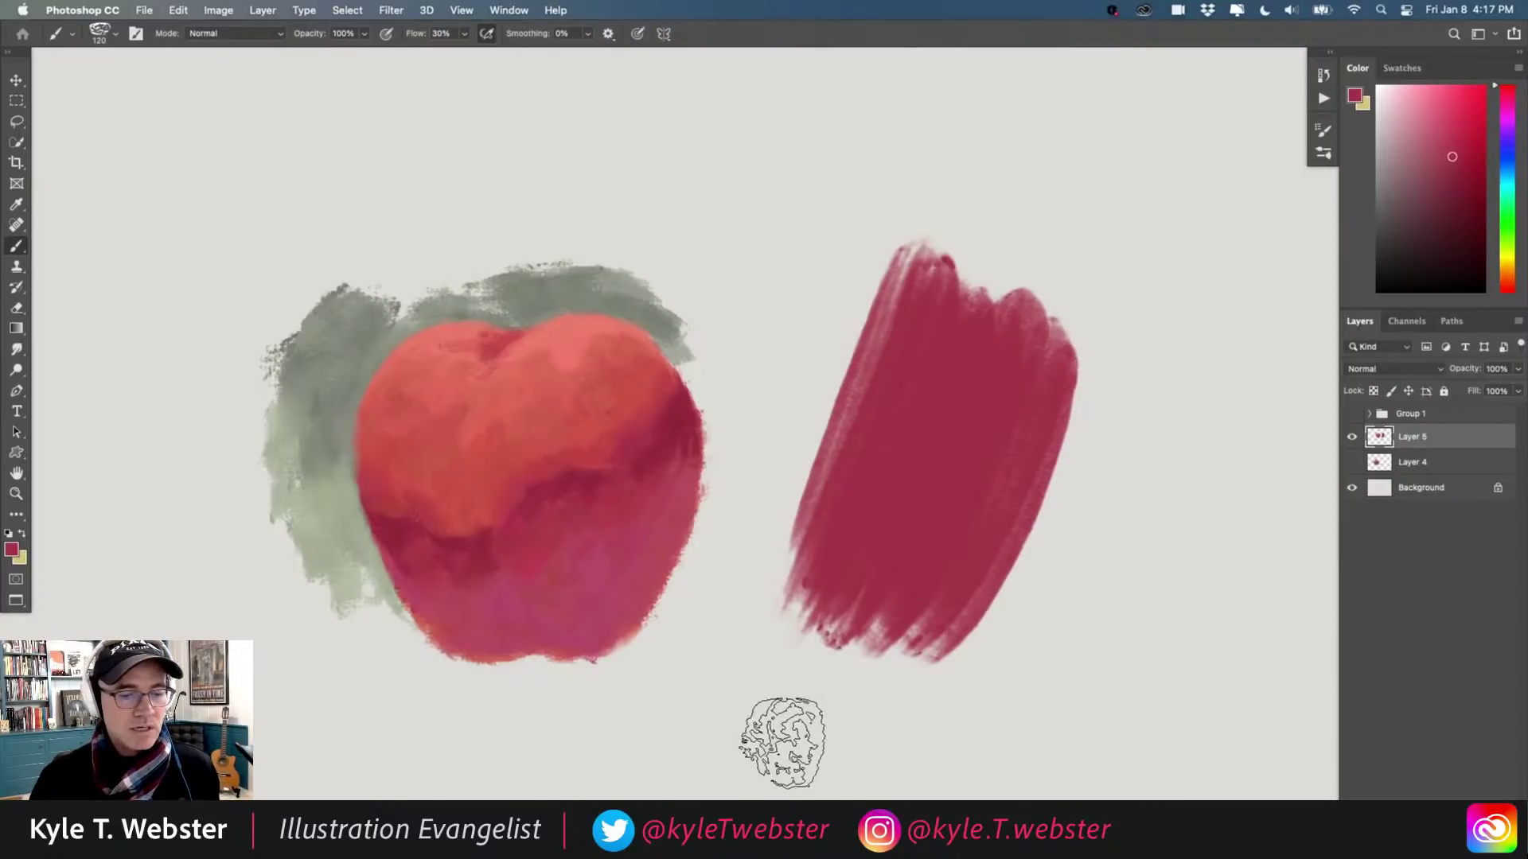
left_click(1016, 455, "alt")
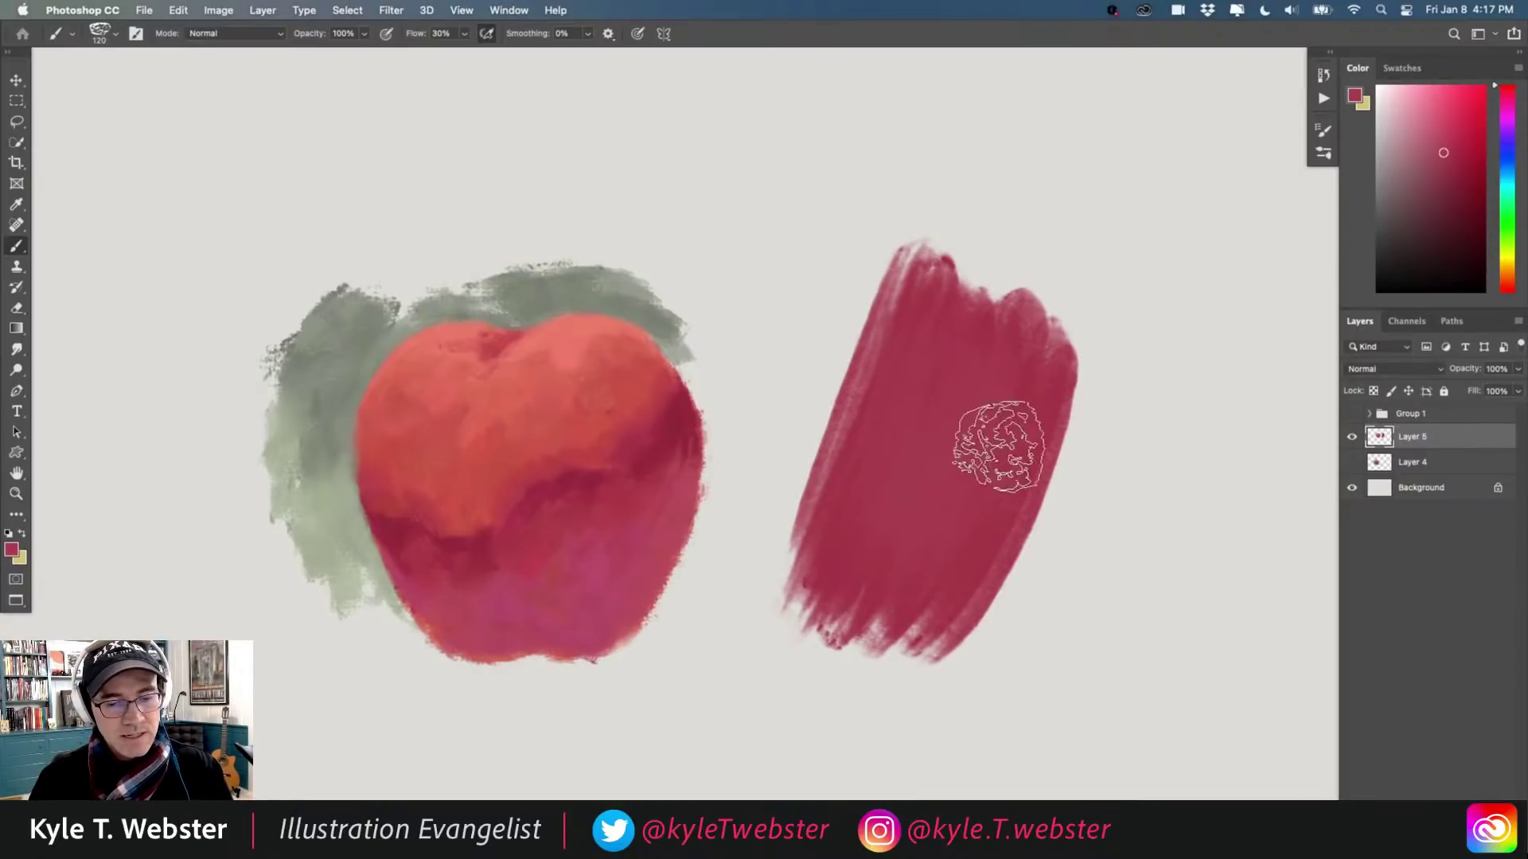
mouse_move(967, 609)
left_mouse_down()
mouse_move(914, 512)
mouse_move(1017, 351)
mouse_move(842, 645)
mouse_move(946, 294)
mouse_move(846, 580)
mouse_move(982, 342)
mouse_move(893, 607)
mouse_move(1033, 350)
mouse_move(828, 562)
mouse_move(852, 504)
mouse_move(796, 549)
left_mouse_up()
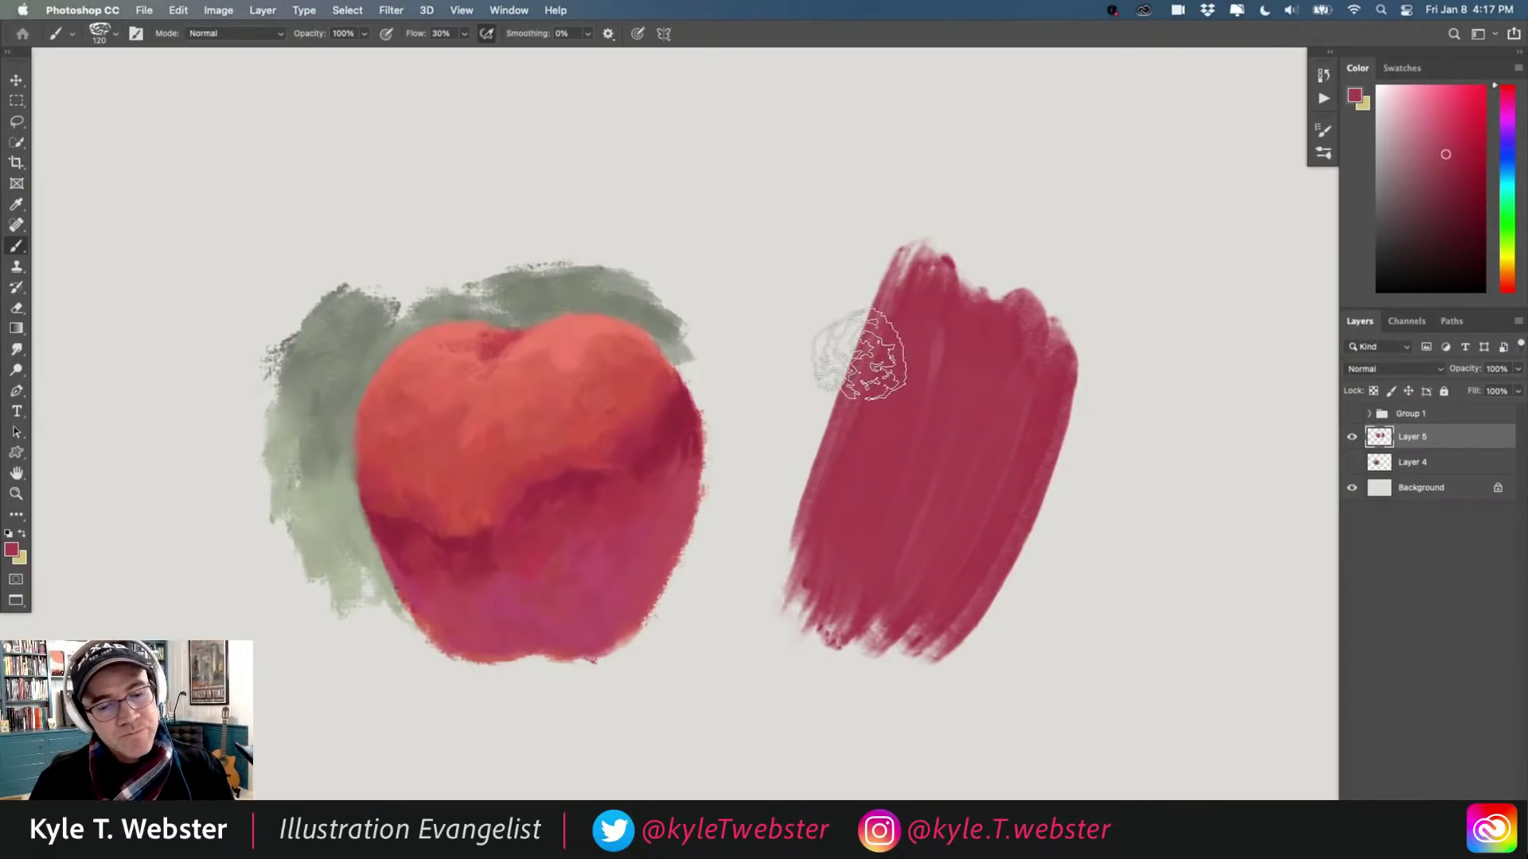
left_click(901, 484, "super")
left_click_drag(825, 526, 783, 517)
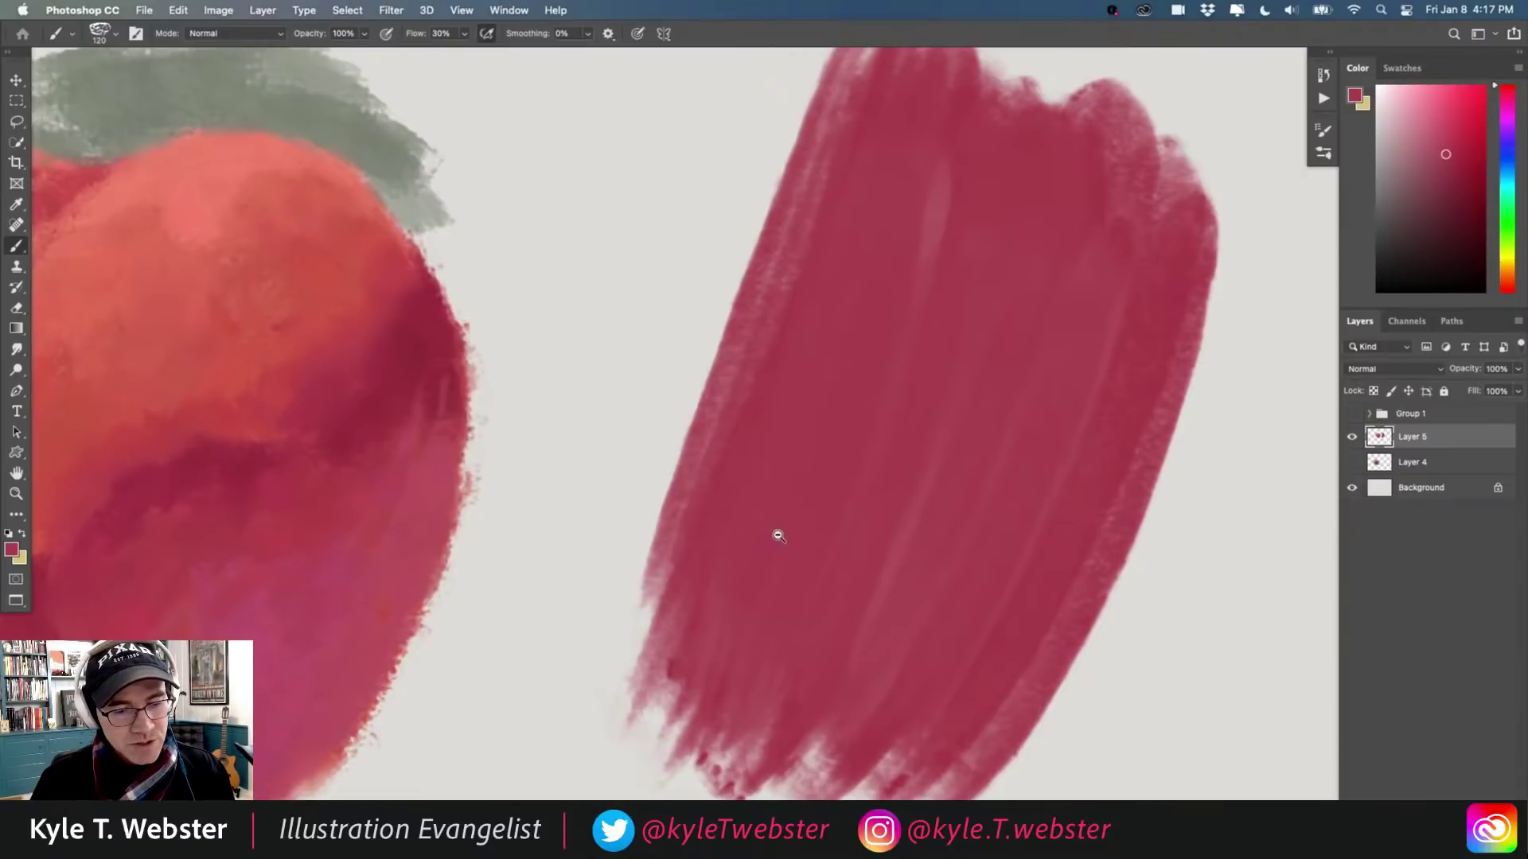
left_click(778, 536, "alt")
left_click_drag(705, 555, 742, 541)
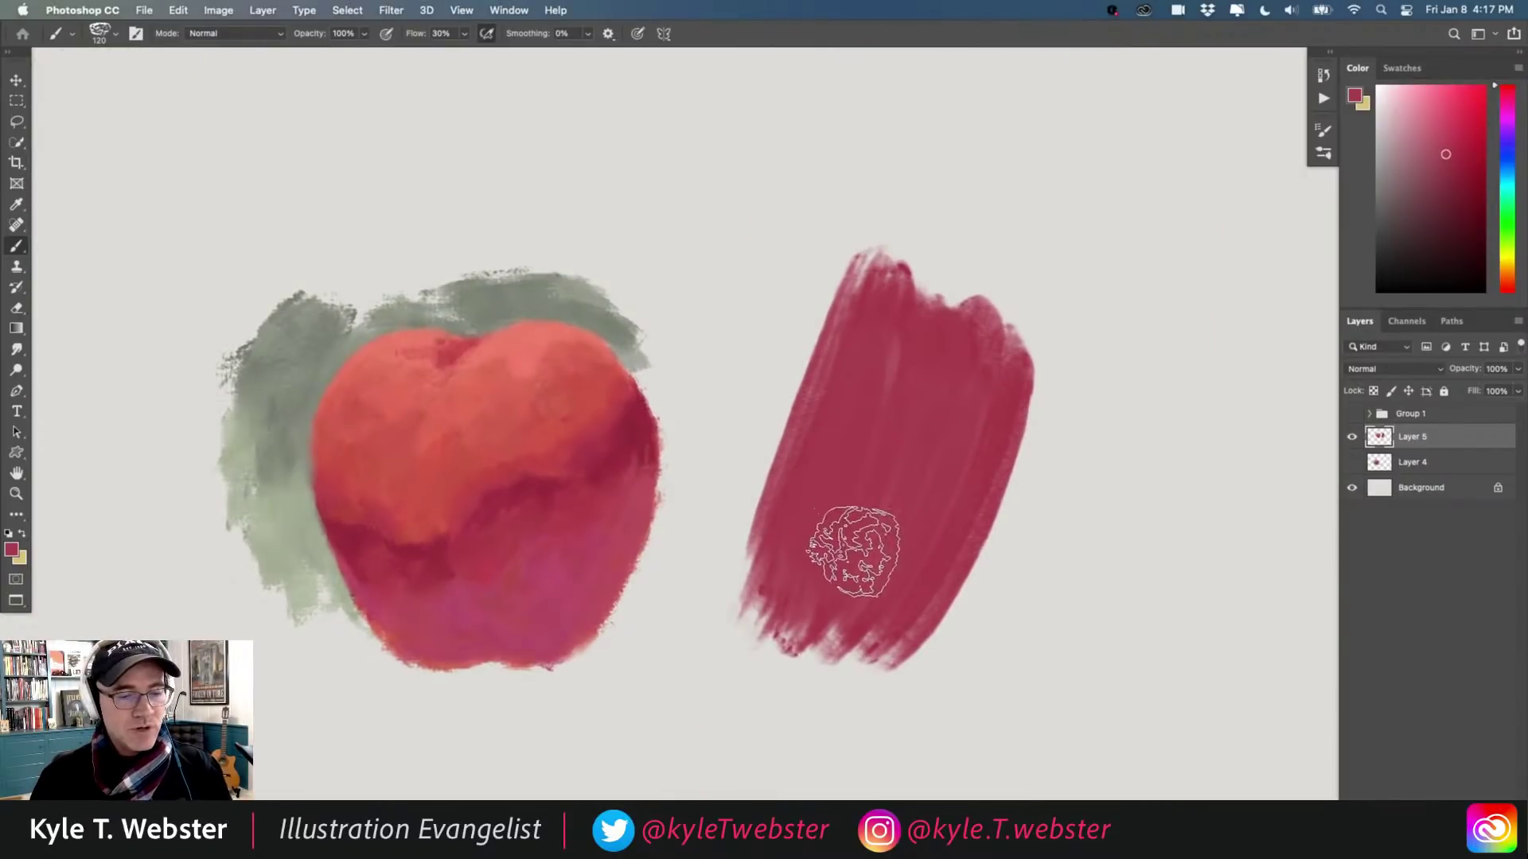
Extend the swatch with broad crimson strokes to the upper left and block in a second apple silhouette right of it
mouse_move(839, 421)
left_mouse_down()
mouse_move(771, 226)
mouse_move(844, 425)
mouse_move(733, 256)
mouse_move(726, 326)
mouse_move(776, 234)
mouse_move(720, 203)
left_mouse_up()
left_click_drag(566, 456, 406, 414)
mouse_move(1158, 452)
left_mouse_down()
mouse_move(1041, 410)
mouse_move(932, 439)
mouse_move(933, 552)
mouse_move(1011, 639)
mouse_move(1110, 603)
mouse_move(1145, 446)
mouse_move(1115, 438)
mouse_move(1060, 604)
mouse_move(1125, 469)
mouse_move(1087, 445)
mouse_move(1010, 591)
mouse_move(1022, 439)
mouse_move(976, 550)
mouse_move(998, 437)
mouse_move(1011, 526)
mouse_move(1084, 562)
mouse_move(1128, 609)
mouse_move(1006, 645)
mouse_move(945, 607)
mouse_move(960, 613)
mouse_move(926, 494)
mouse_move(988, 461)
mouse_move(1062, 475)
mouse_move(1098, 382)
left_mouse_up()
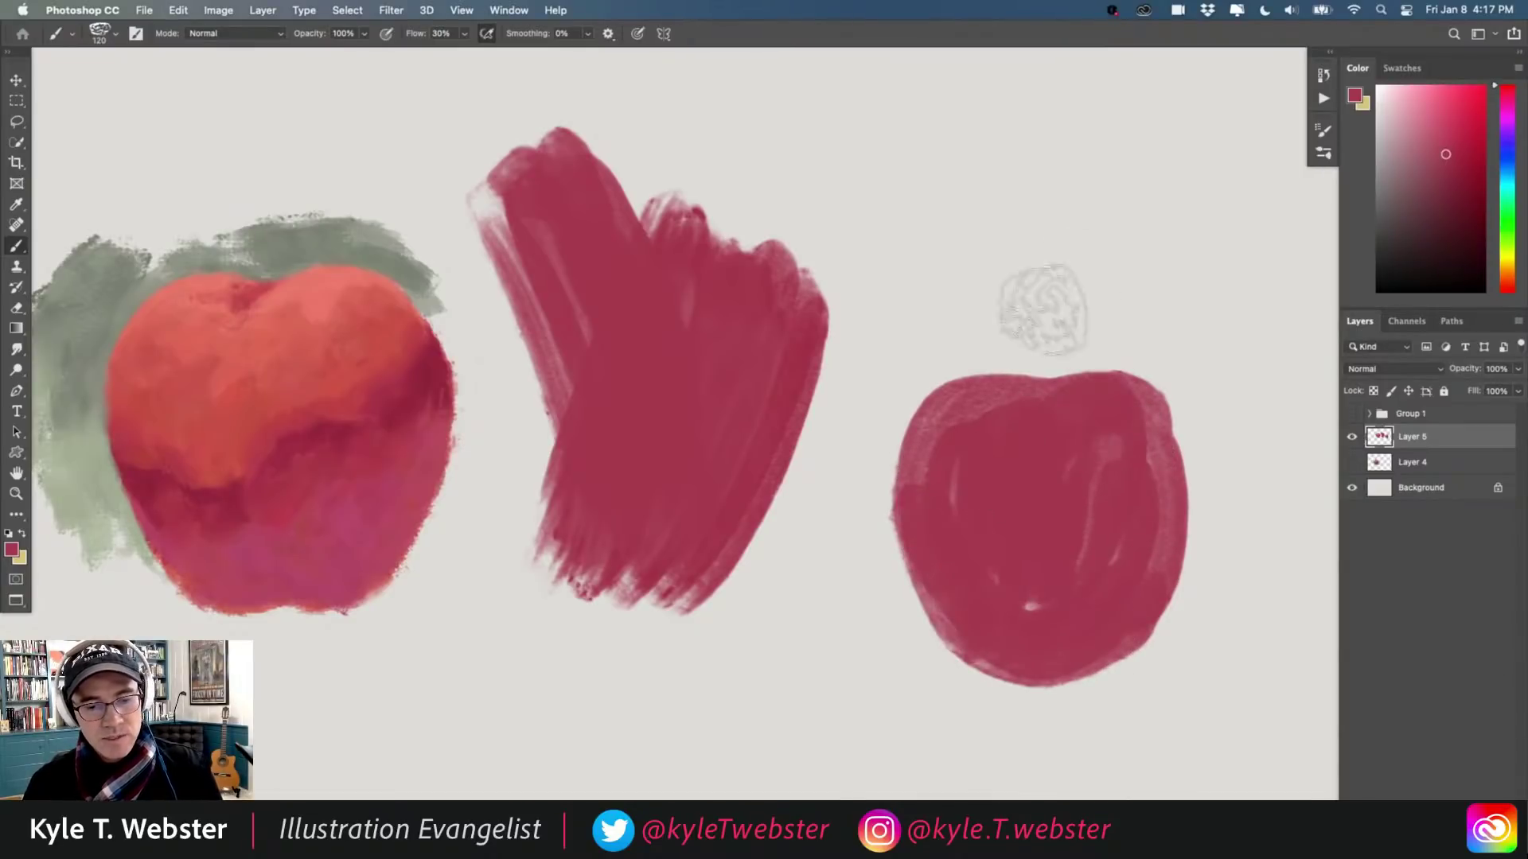
Shade the second apple's base and right side with a darker crimson, blending the shadow edge with sampled intermediate reds
left_click(1455, 197)
mouse_move(1174, 441)
left_mouse_down()
mouse_move(1077, 535)
mouse_move(993, 569)
mouse_move(944, 557)
mouse_move(1030, 580)
mouse_move(1159, 504)
mouse_move(1106, 625)
mouse_move(993, 661)
left_mouse_up()
left_click_drag(852, 521, 728, 496)
left_click(887, 457, "alt")
mouse_move(931, 484)
left_mouse_down()
mouse_move(1013, 400)
mouse_move(1047, 429)
mouse_move(1022, 404)
mouse_move(976, 477)
mouse_move(917, 522)
mouse_move(900, 484)
mouse_move(856, 480)
mouse_move(838, 531)
mouse_move(812, 462)
mouse_move(809, 534)
left_mouse_up()
left_click(1015, 387, "alt")
left_click(856, 452, "alt")
mouse_move(864, 440)
left_mouse_down()
mouse_move(885, 505)
mouse_move(935, 457)
mouse_move(975, 454)
mouse_move(1006, 391)
left_mouse_up()
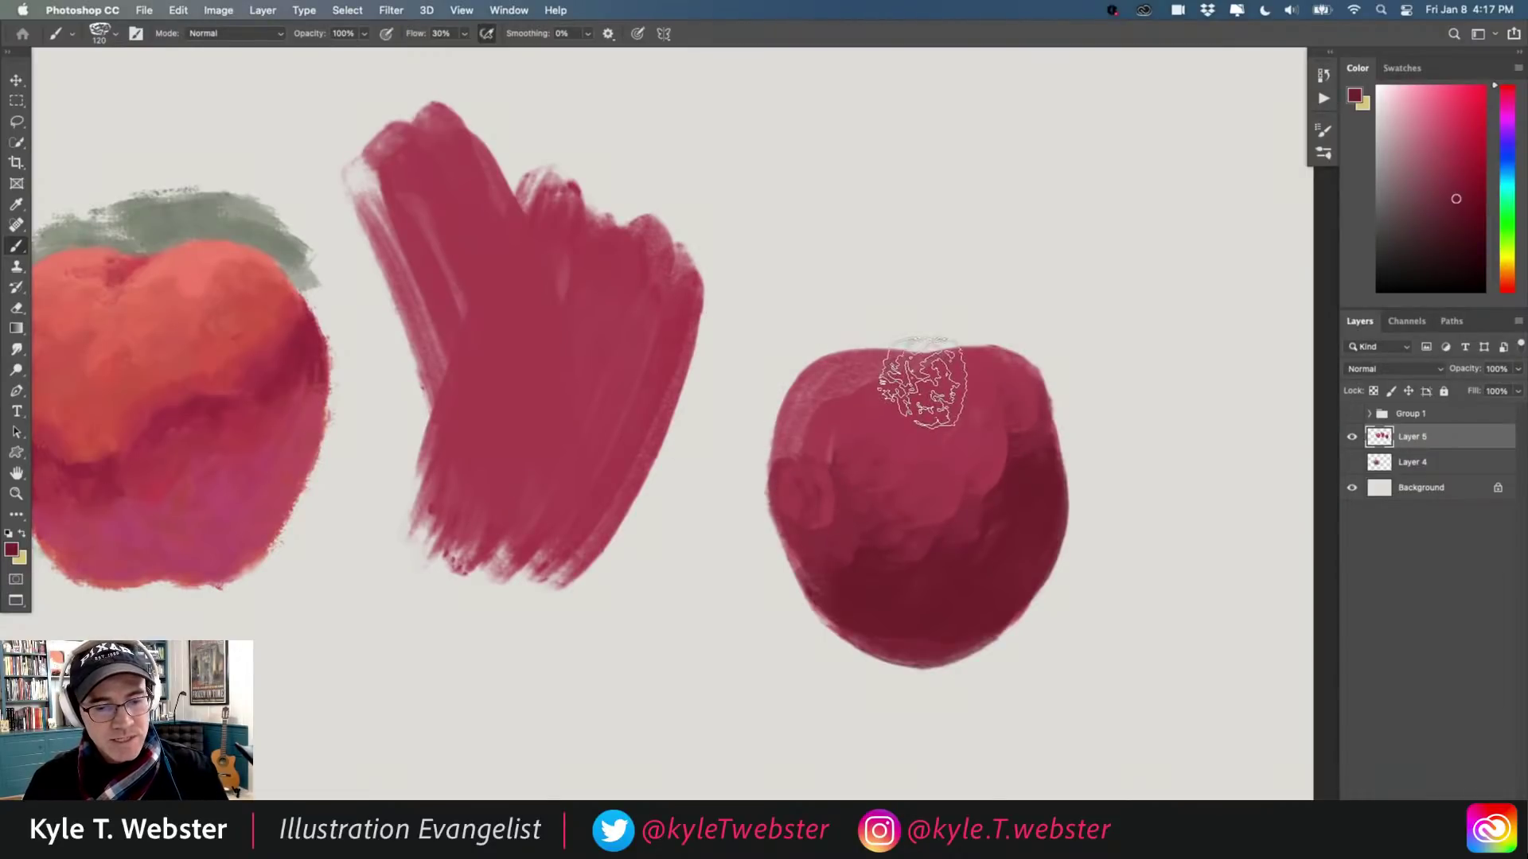
Paint a dark hollow at the second apple's top and add a lighter pink highlight around it, blended with sampled crimson
mouse_move(924, 383)
left_mouse_down()
mouse_move(784, 362)
mouse_move(954, 386)
mouse_move(865, 426)
mouse_move(957, 390)
left_mouse_up()
left_click(938, 400, "alt")
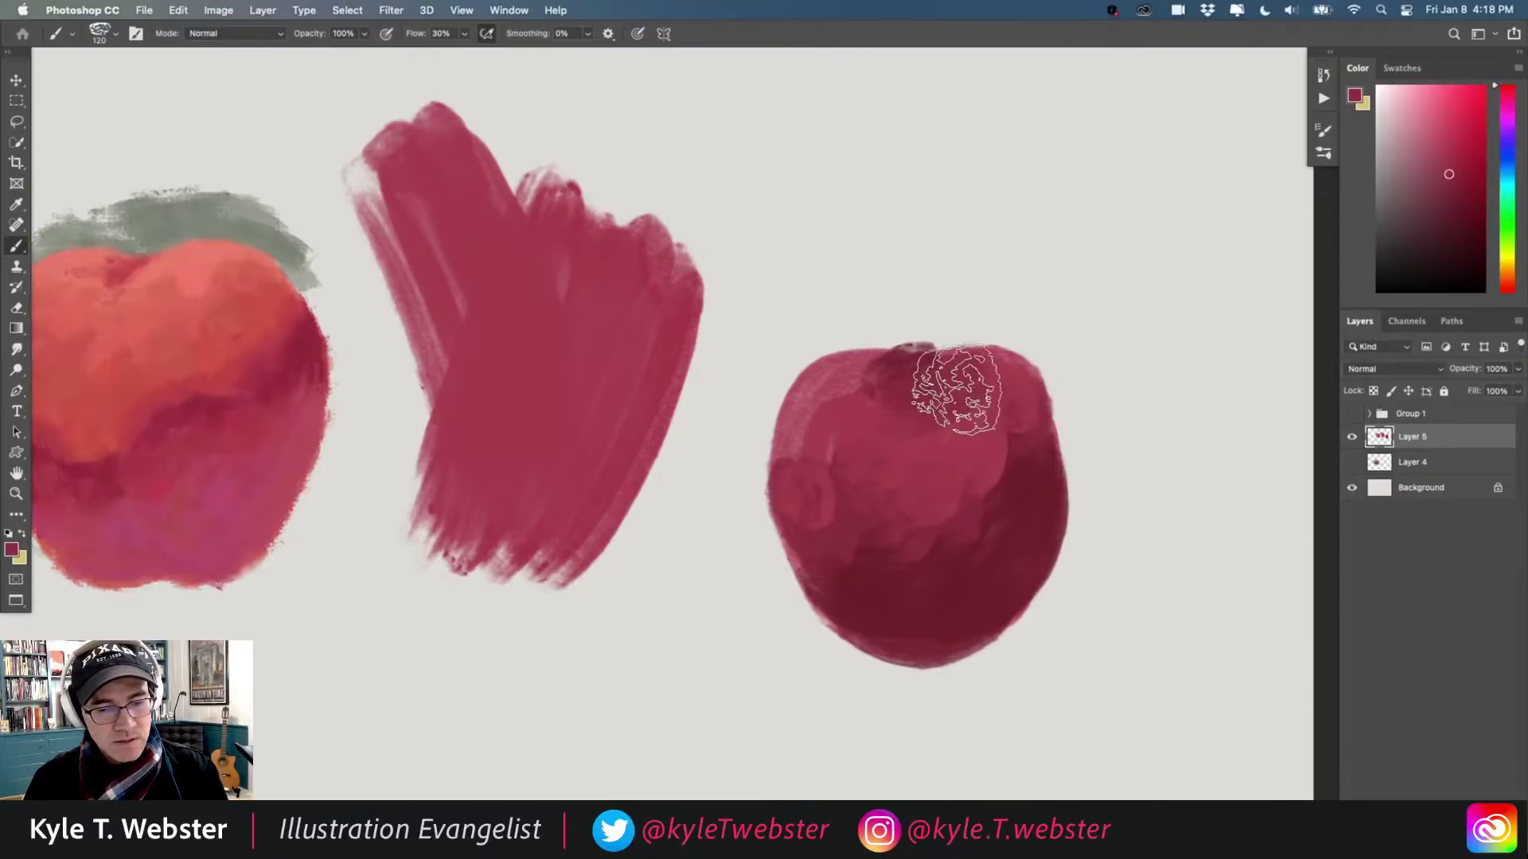
left_click(944, 433, "alt")
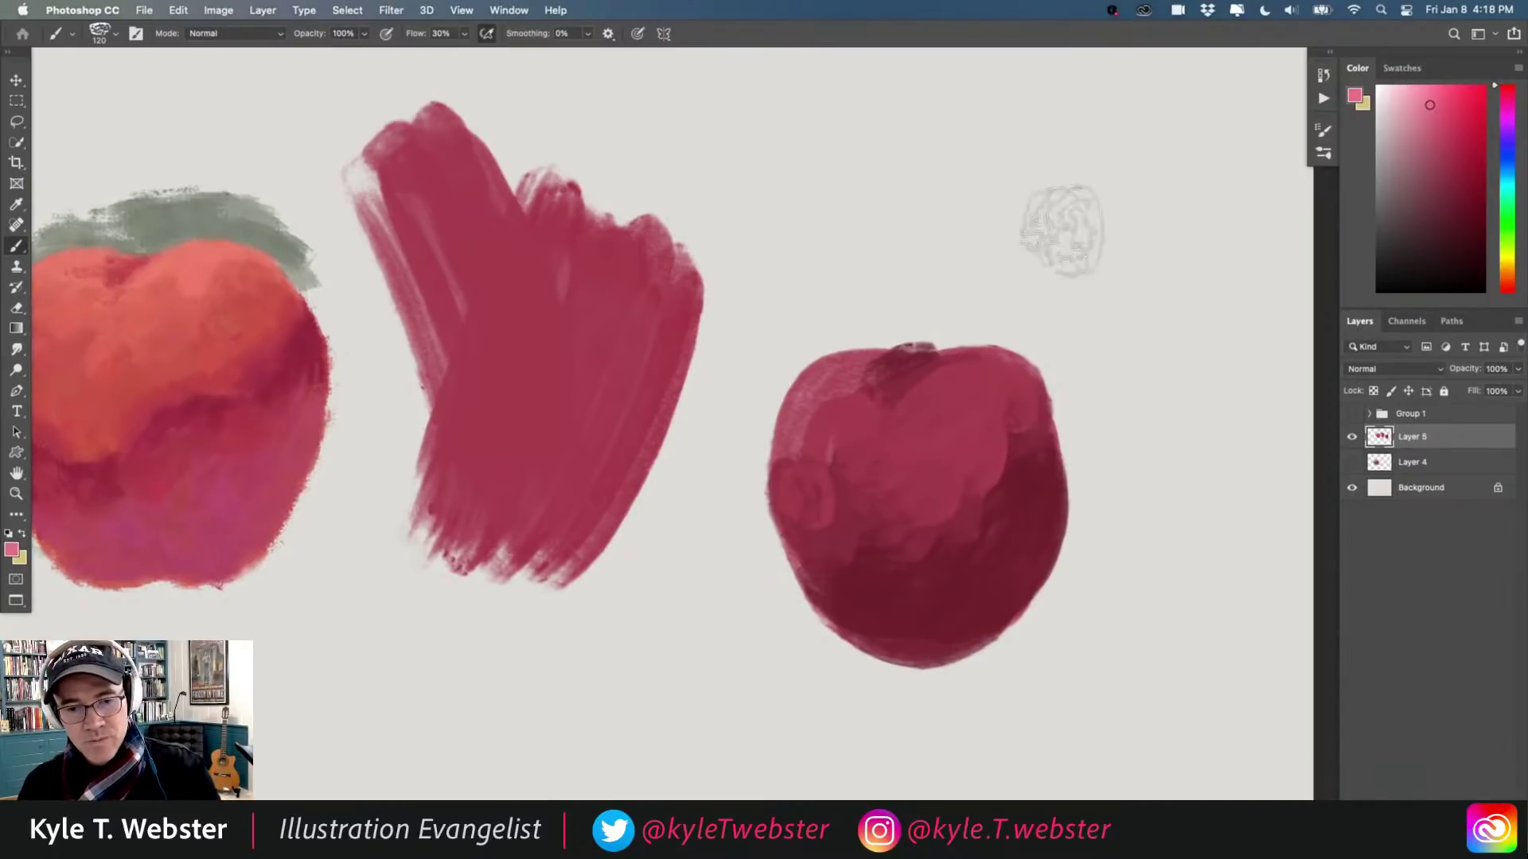
mouse_move(966, 382)
left_mouse_down()
mouse_move(881, 427)
mouse_move(853, 409)
left_mouse_up()
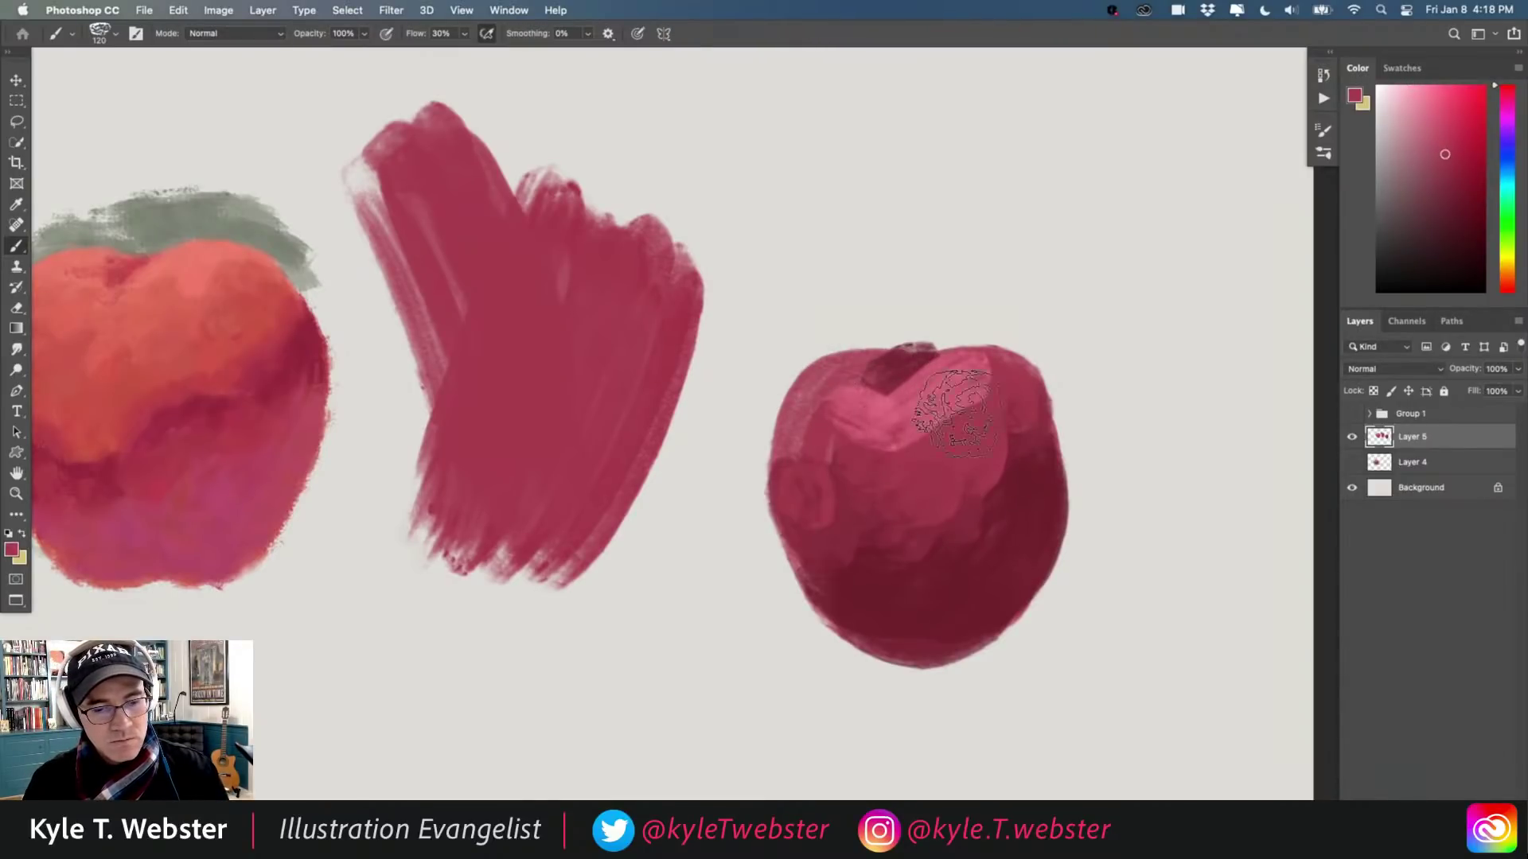
mouse_move(957, 414)
left_mouse_down()
mouse_move(885, 444)
mouse_move(968, 391)
mouse_move(939, 438)
mouse_move(981, 389)
mouse_move(902, 448)
mouse_move(877, 452)
mouse_move(842, 425)
mouse_move(902, 420)
mouse_move(955, 399)
left_mouse_up()
Paint light green reflected light on the second apple's lower-right side and blend it into the shadow with sampled dark crimson
left_click_drag(730, 444, 690, 437)
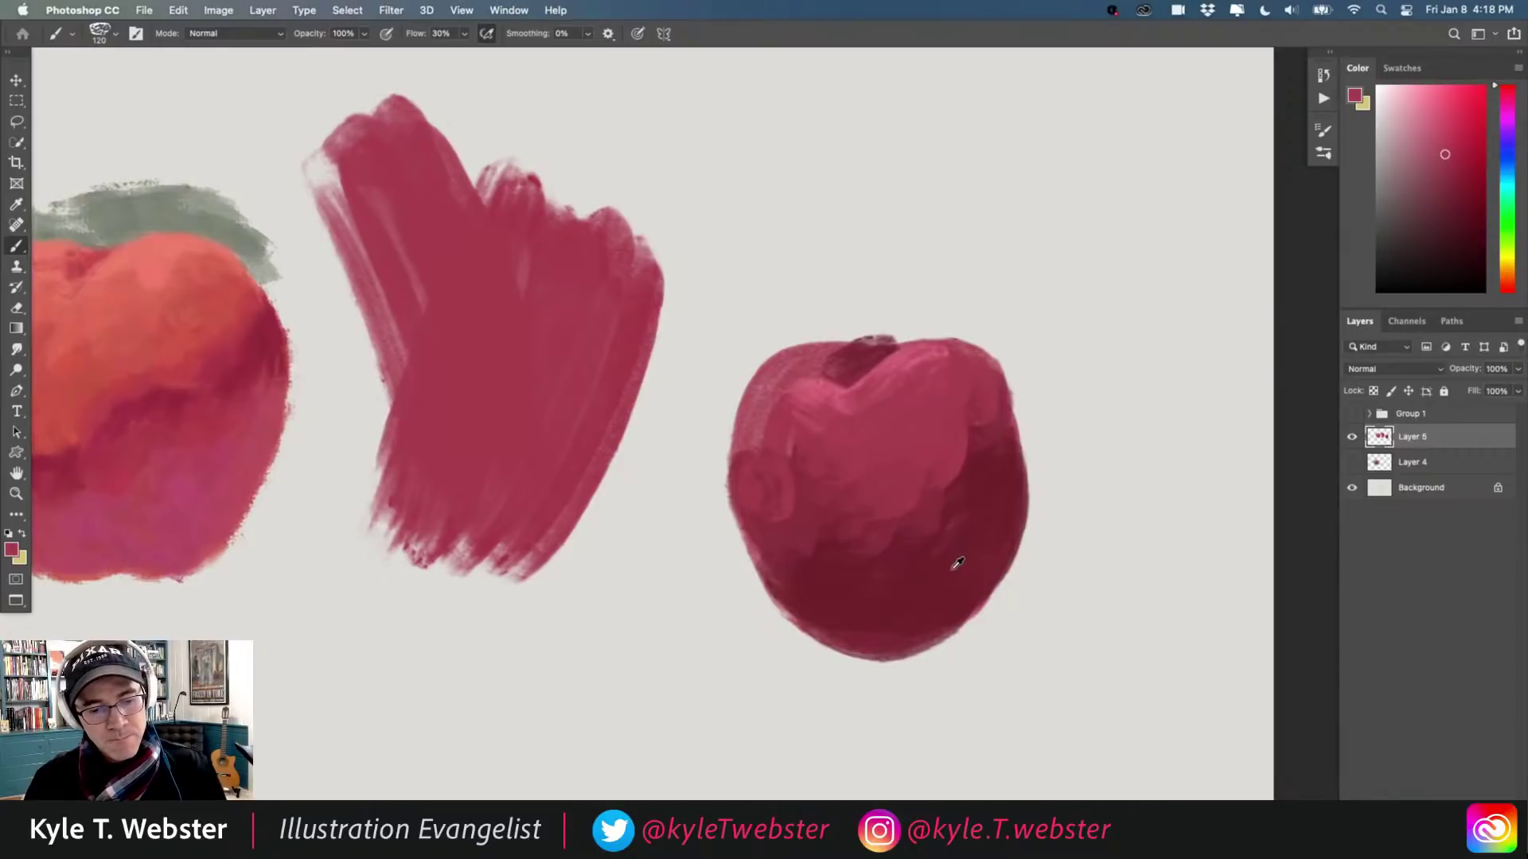
left_click(1456, 197)
left_click(1503, 225)
left_click(1408, 123)
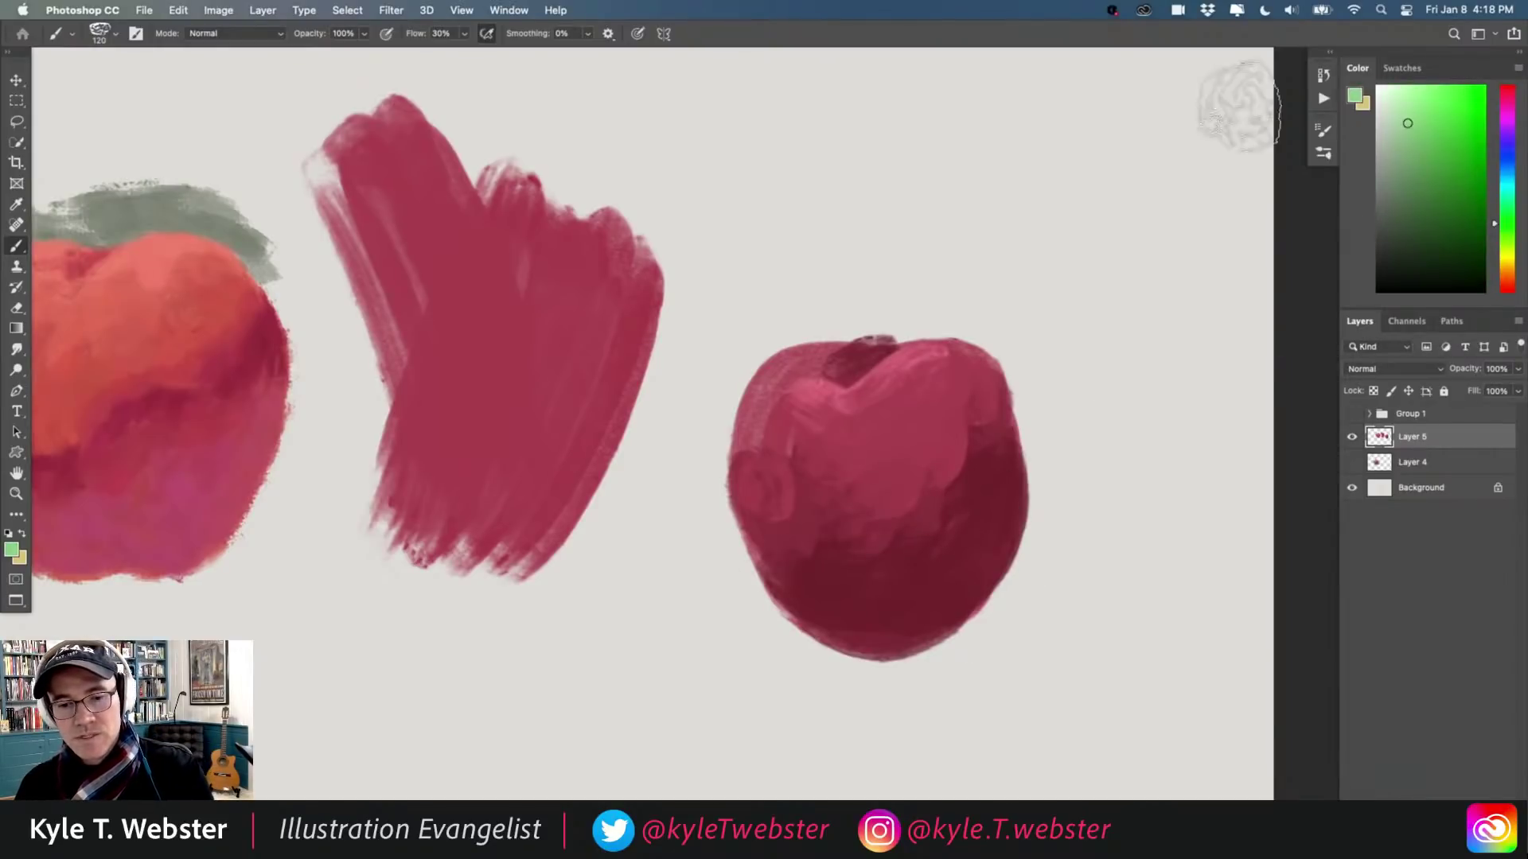
mouse_move(990, 546)
left_mouse_down()
mouse_move(950, 610)
mouse_move(910, 568)
mouse_move(956, 560)
mouse_move(993, 523)
mouse_move(921, 611)
mouse_move(842, 603)
mouse_move(900, 599)
mouse_move(990, 514)
mouse_move(1006, 546)
left_mouse_up()
left_click(914, 566, "alt")
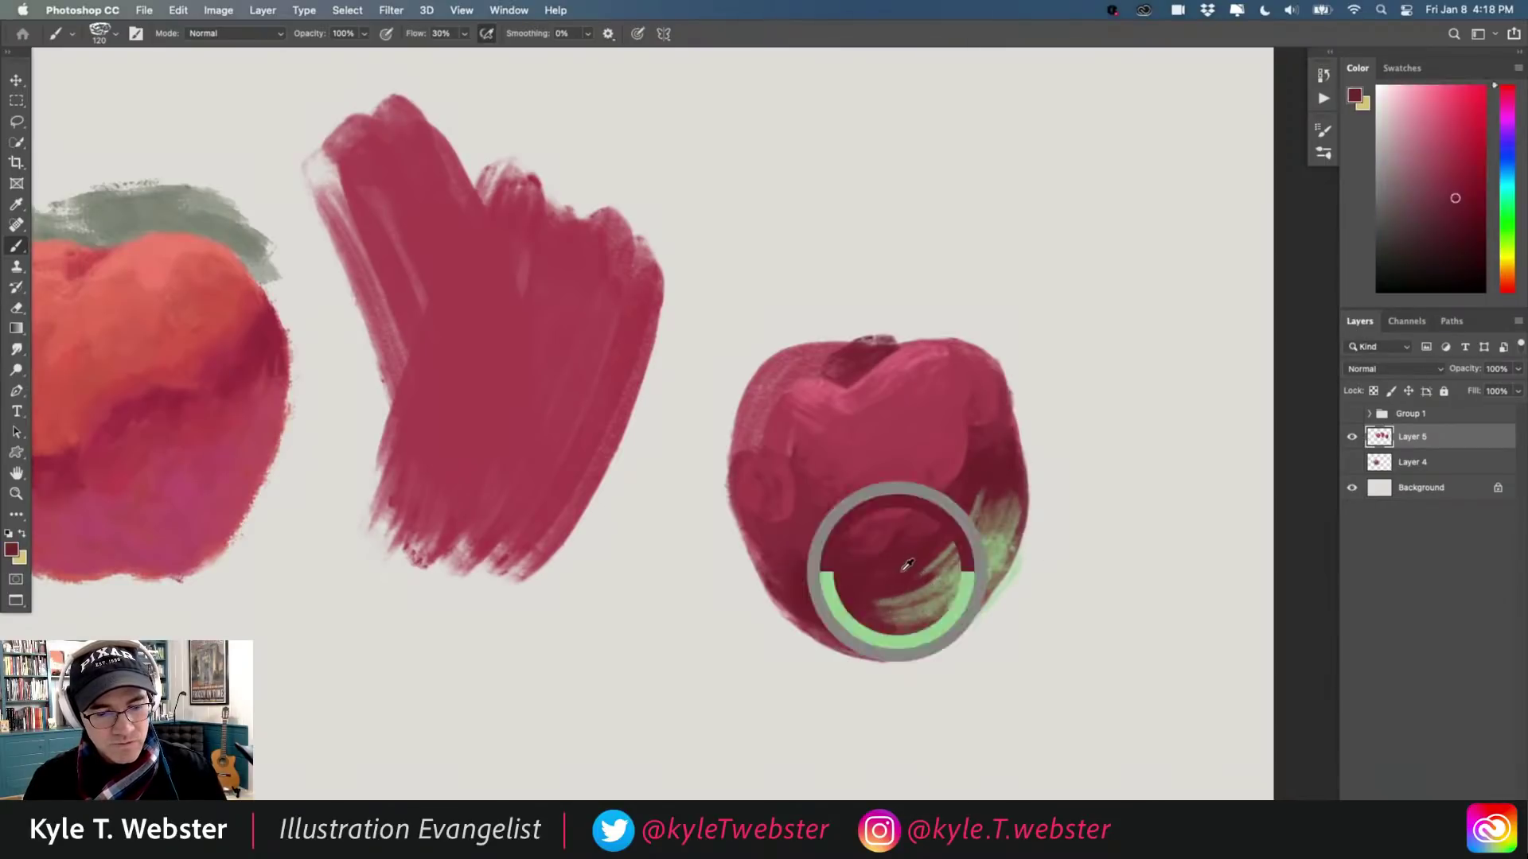
mouse_move(914, 566)
left_mouse_down()
mouse_move(988, 484)
mouse_move(998, 516)
mouse_move(886, 623)
mouse_move(1015, 440)
left_mouse_up()
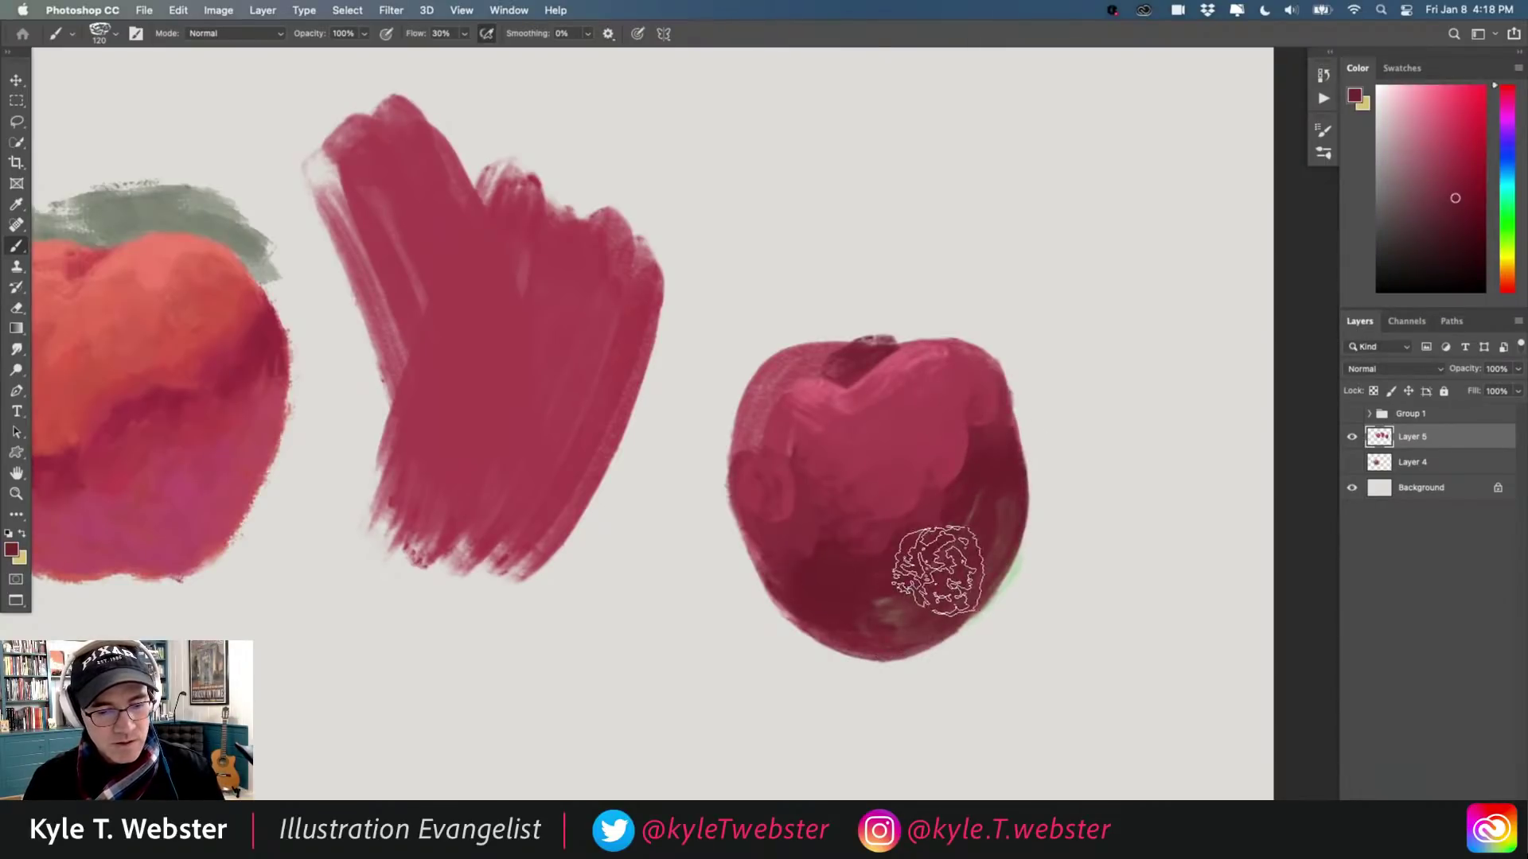
Repaint the second apple's lower half with a sampled brownish red, reducing the brush to 80 px
left_click(915, 574, "super")
left_click(863, 648, "alt")
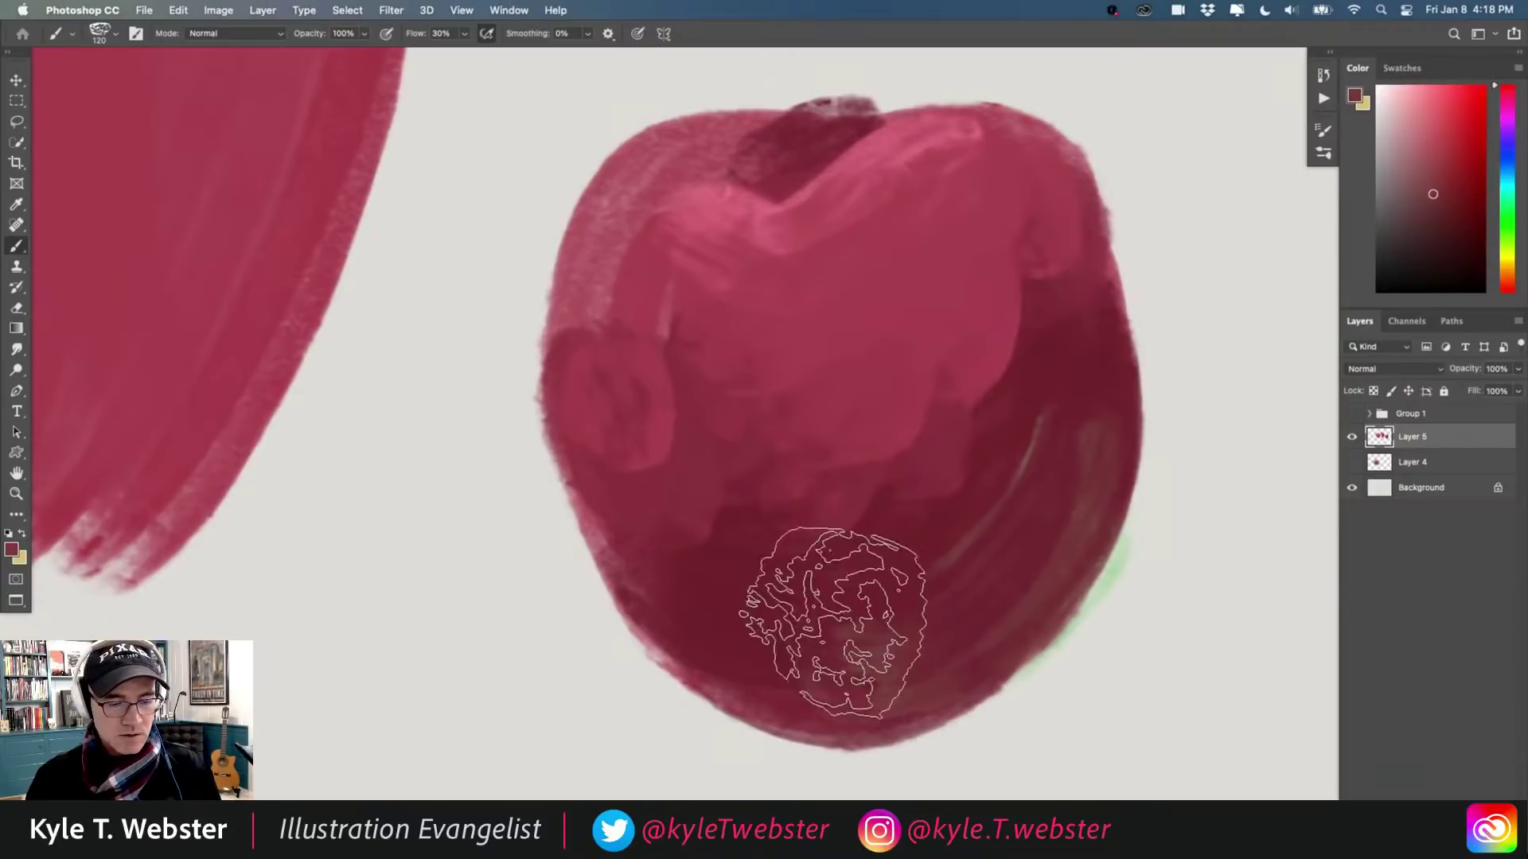
left_click_drag(864, 599, 885, 581)
left_click(860, 443, "alt+super")
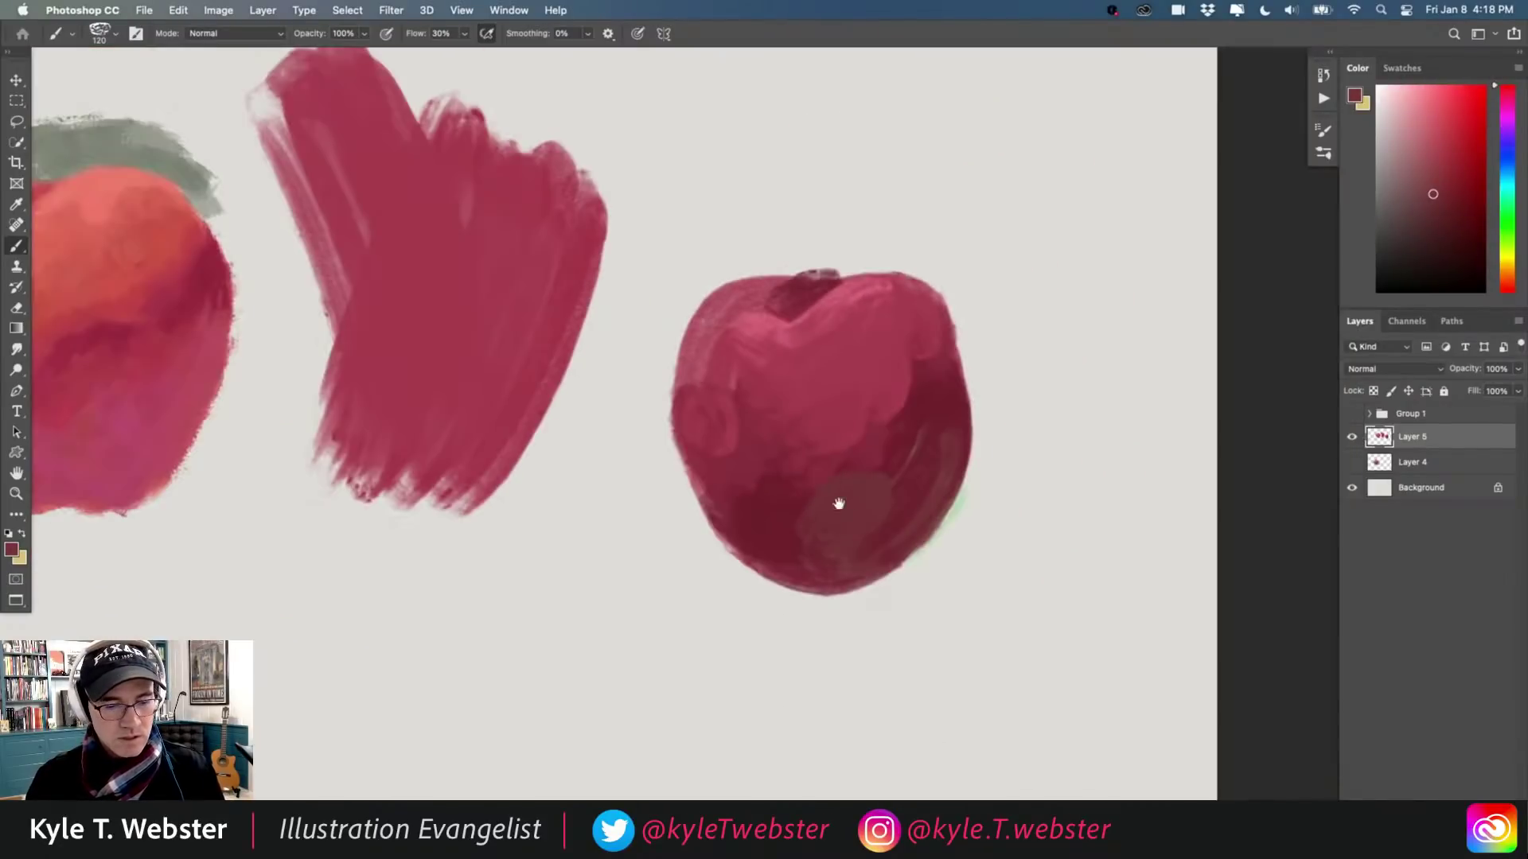
mouse_move(875, 518)
left_mouse_down()
mouse_move(930, 389)
mouse_move(846, 241)
mouse_move(888, 298)
mouse_move(922, 406)
mouse_move(902, 423)
mouse_move(929, 388)
left_mouse_up()
key("[")
key("[")
key("[")
mouse_move(832, 481)
left_mouse_down()
mouse_move(899, 411)
mouse_move(775, 495)
mouse_move(716, 500)
mouse_move(721, 483)
mouse_move(816, 566)
mouse_move(783, 516)
mouse_move(869, 542)
mouse_move(955, 420)
mouse_move(931, 500)
mouse_move(845, 561)
mouse_move(741, 531)
left_mouse_up()
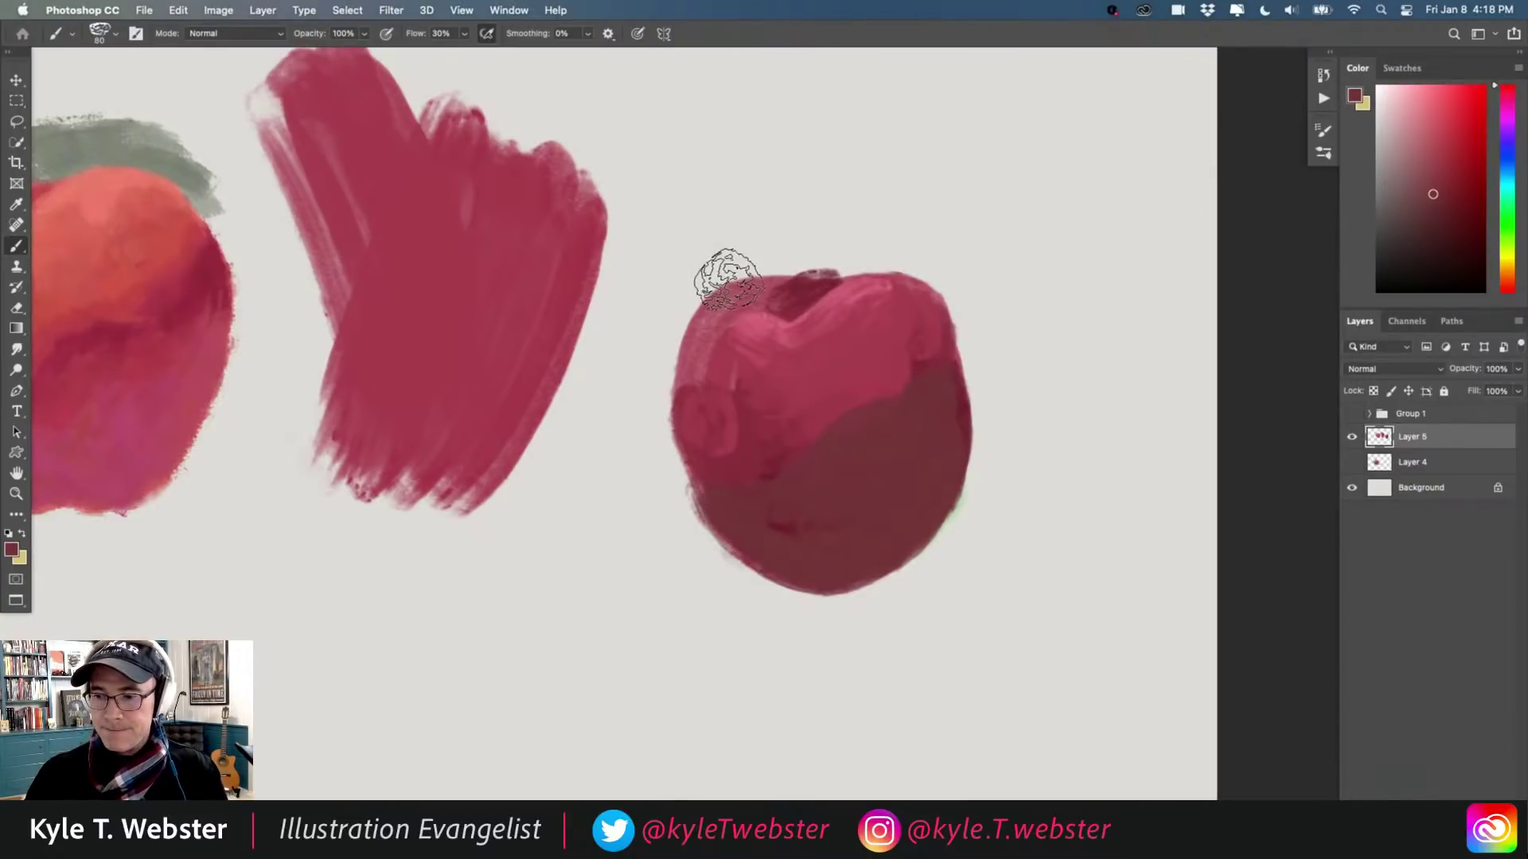
Blend the apple's right-hand shadow edge with sampled crimson, and reshape the top hollow with dark red and pink highlights
left_click(763, 436, "alt")
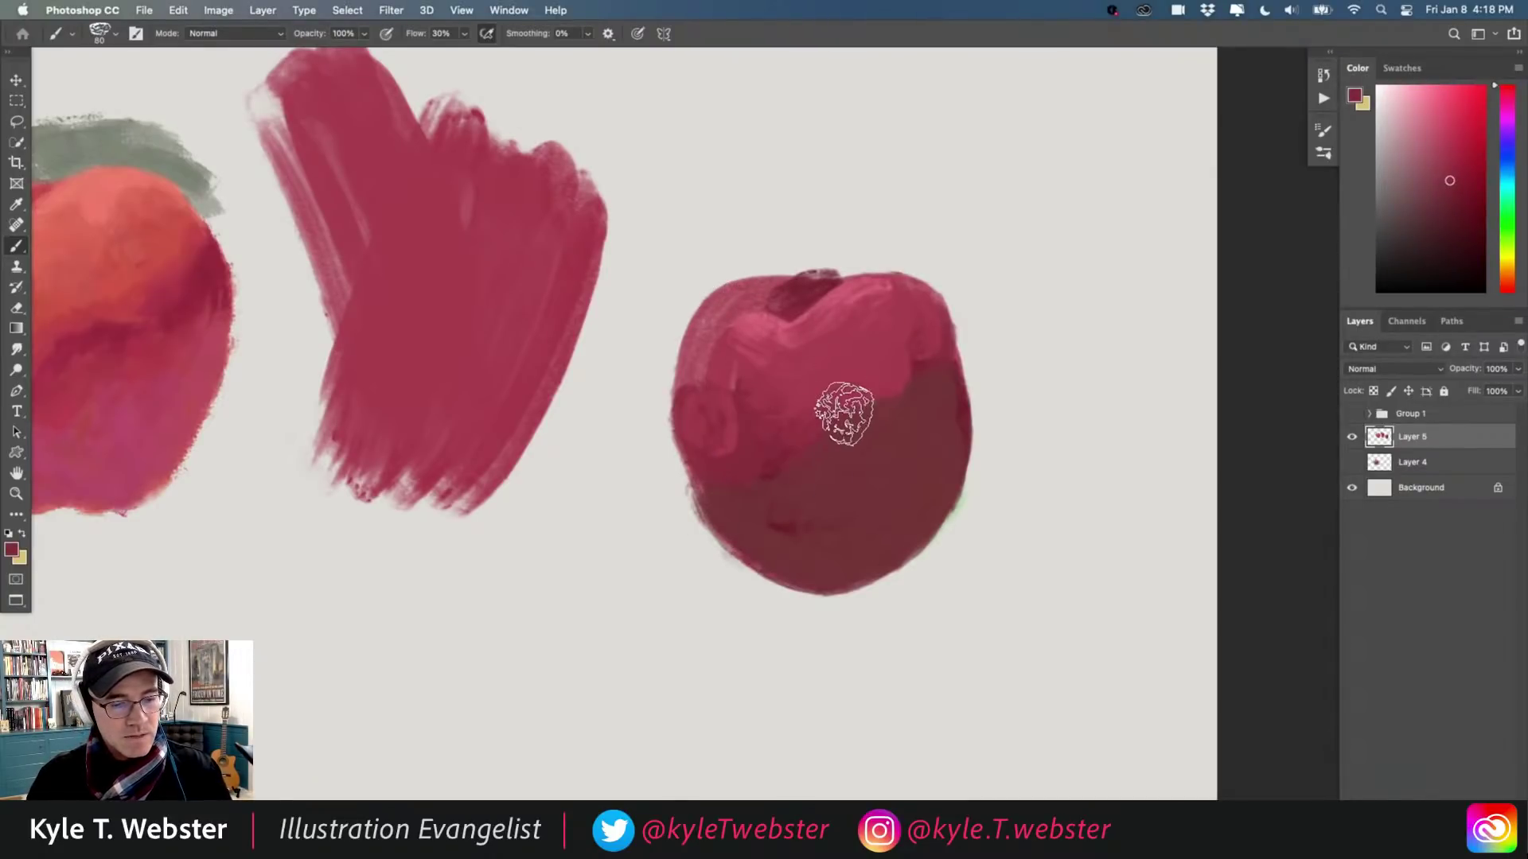
mouse_move(933, 359)
left_mouse_down()
mouse_move(928, 310)
mouse_move(953, 373)
mouse_move(928, 301)
mouse_move(957, 388)
mouse_move(912, 434)
left_mouse_up()
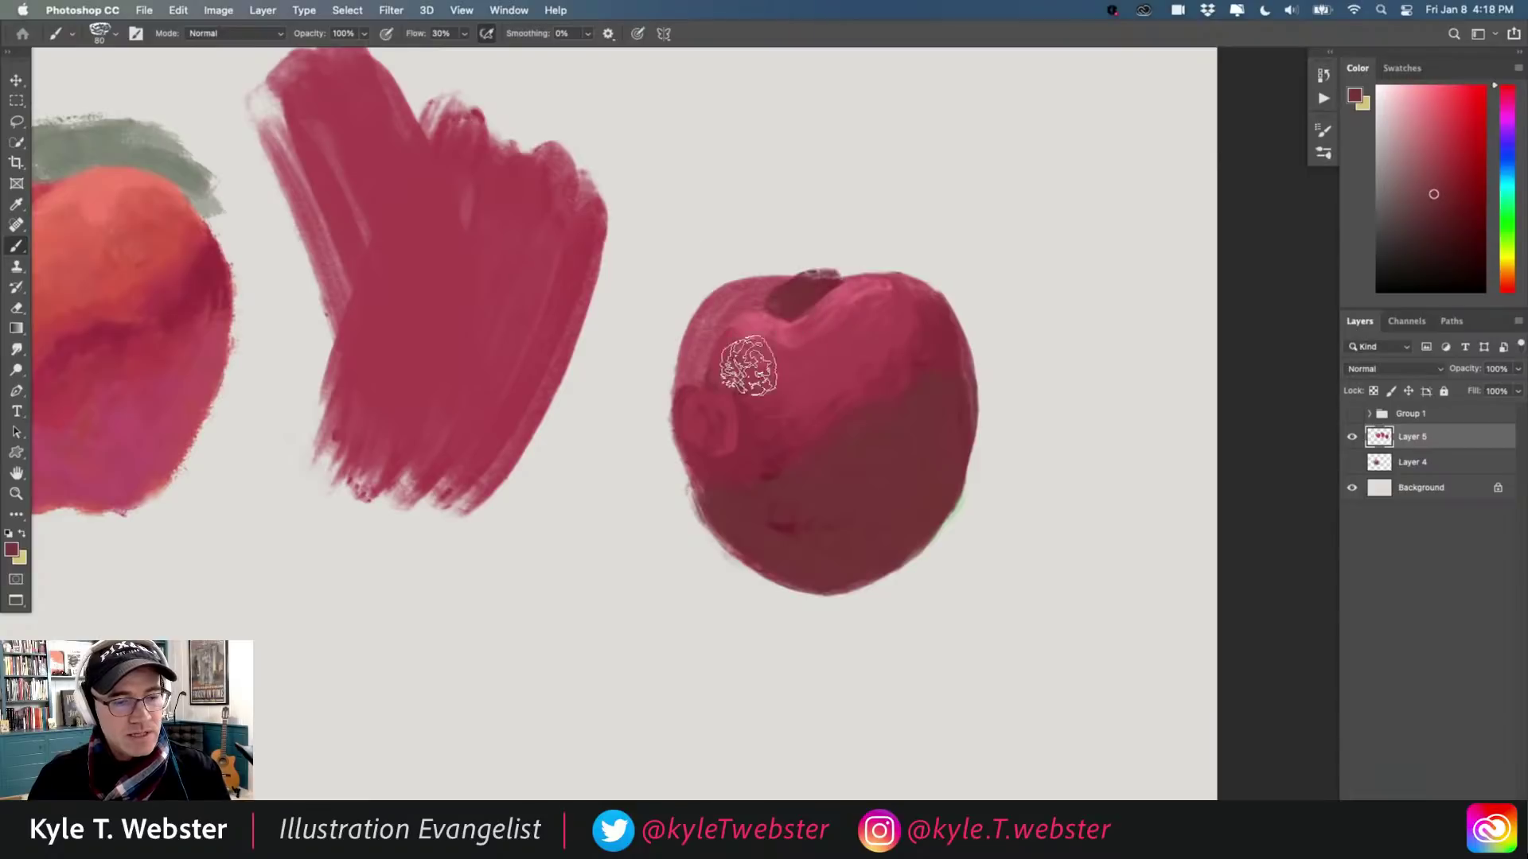
mouse_move(799, 292)
left_mouse_down()
mouse_move(707, 292)
mouse_move(822, 301)
left_mouse_up()
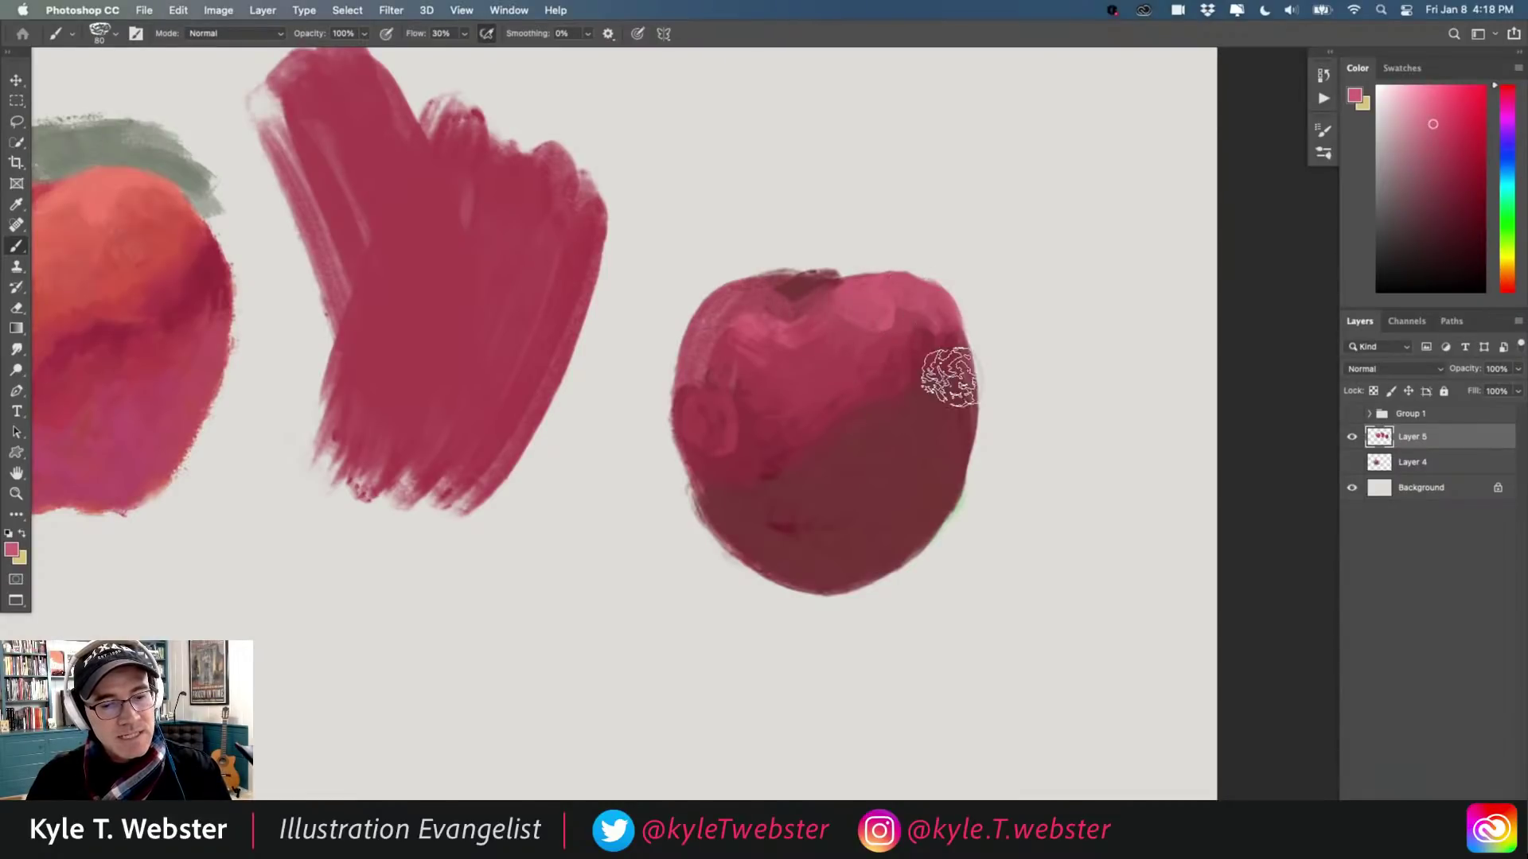
Repaint the apple's left side with sampled crimsons and add crimson strokes over the shadow edge toward the right
left_click(765, 403, "alt")
left_click(727, 436, "alt")
mouse_move(735, 439)
left_mouse_down()
mouse_move(702, 391)
mouse_move(717, 367)
mouse_move(701, 403)
mouse_move(709, 315)
mouse_move(687, 384)
mouse_move(724, 304)
mouse_move(697, 441)
mouse_move(686, 366)
mouse_move(720, 507)
left_mouse_up()
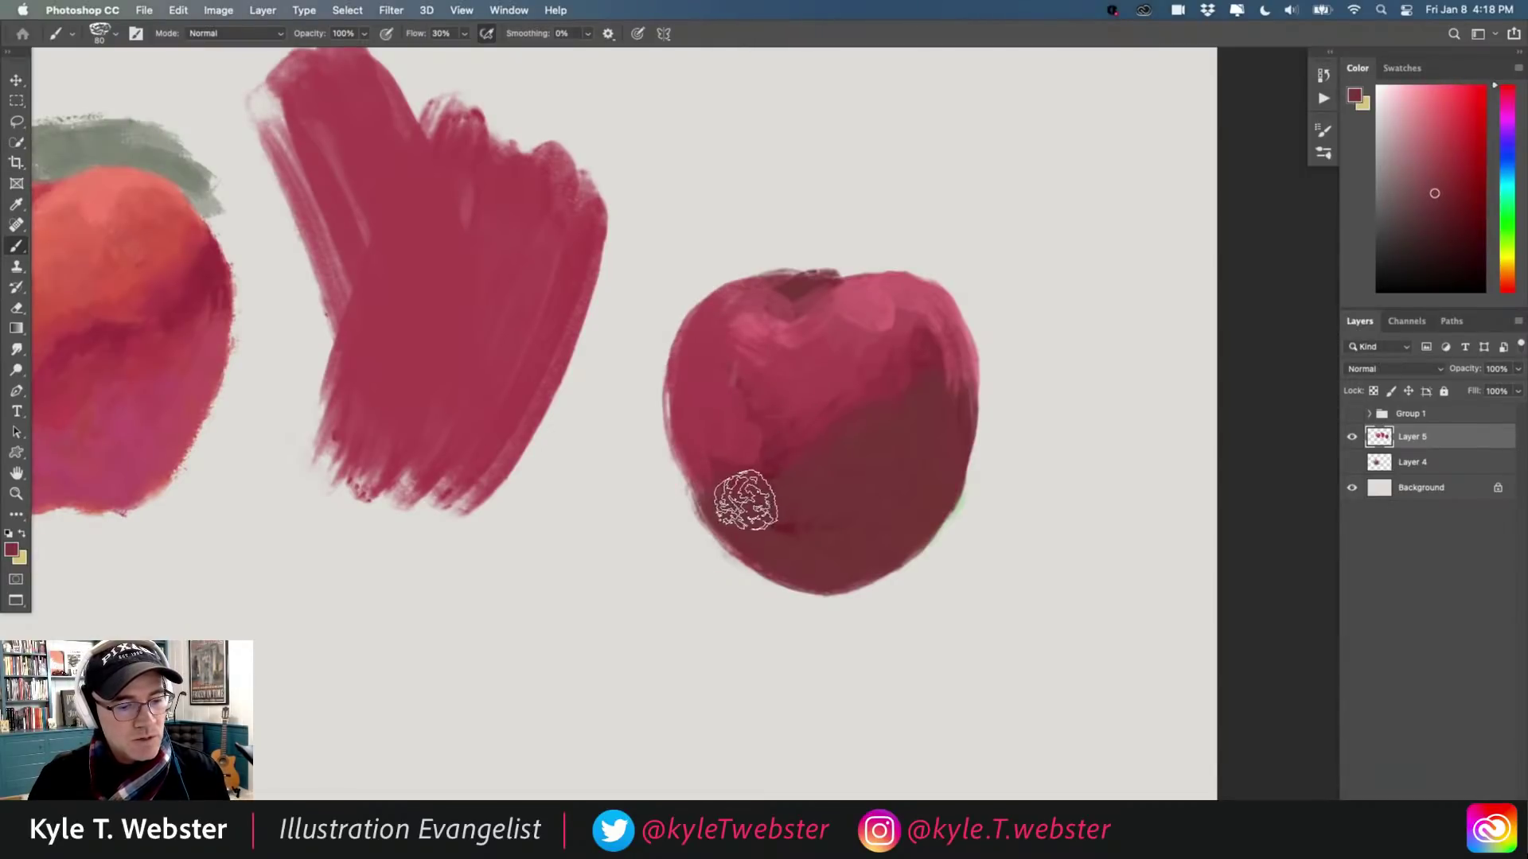
mouse_move(751, 441)
left_mouse_down()
mouse_move(711, 446)
mouse_move(681, 357)
left_mouse_up()
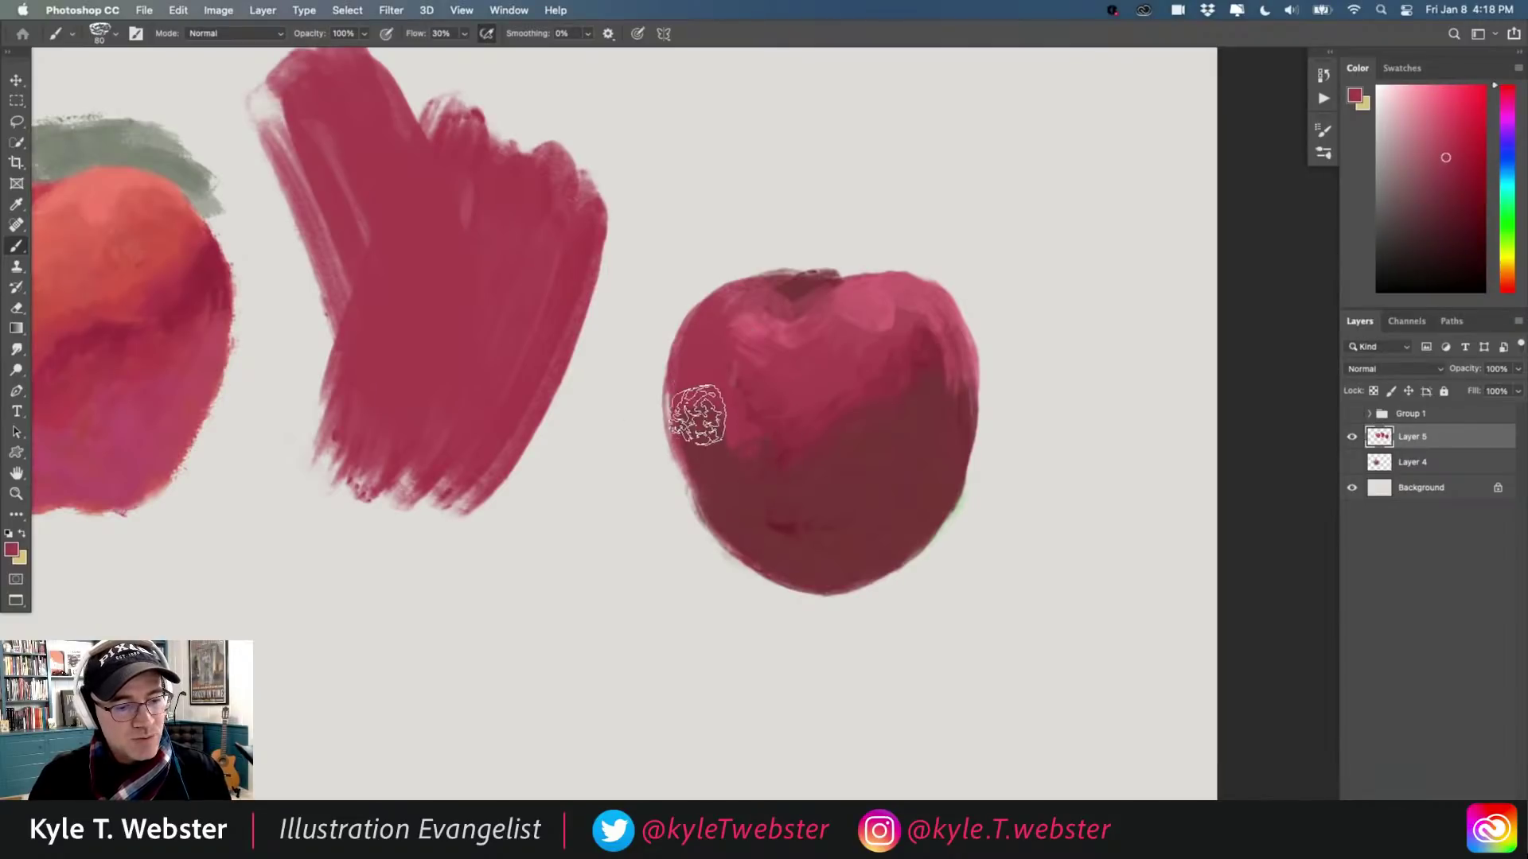
mouse_move(699, 416)
left_mouse_down()
mouse_move(749, 463)
mouse_move(708, 344)
mouse_move(716, 425)
mouse_move(731, 446)
mouse_move(743, 408)
mouse_move(762, 460)
mouse_move(864, 404)
mouse_move(886, 409)
mouse_move(918, 375)
left_mouse_up()
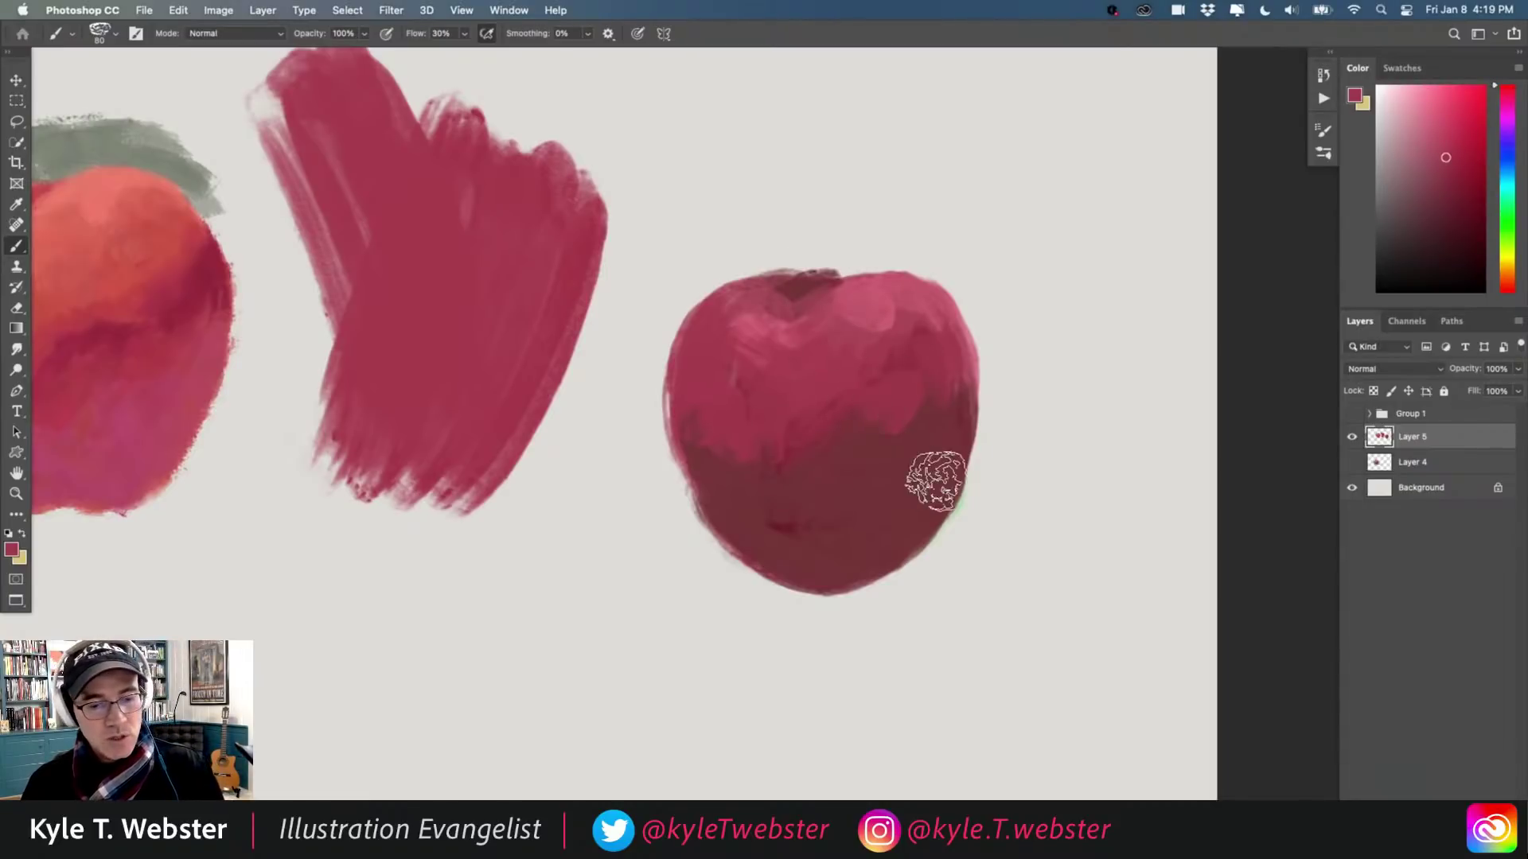
Paint greenish-grey reflected light along the apple's lower-right edge and blend it into the shadow with sampled brownish reds
left_click(961, 507, "alt")
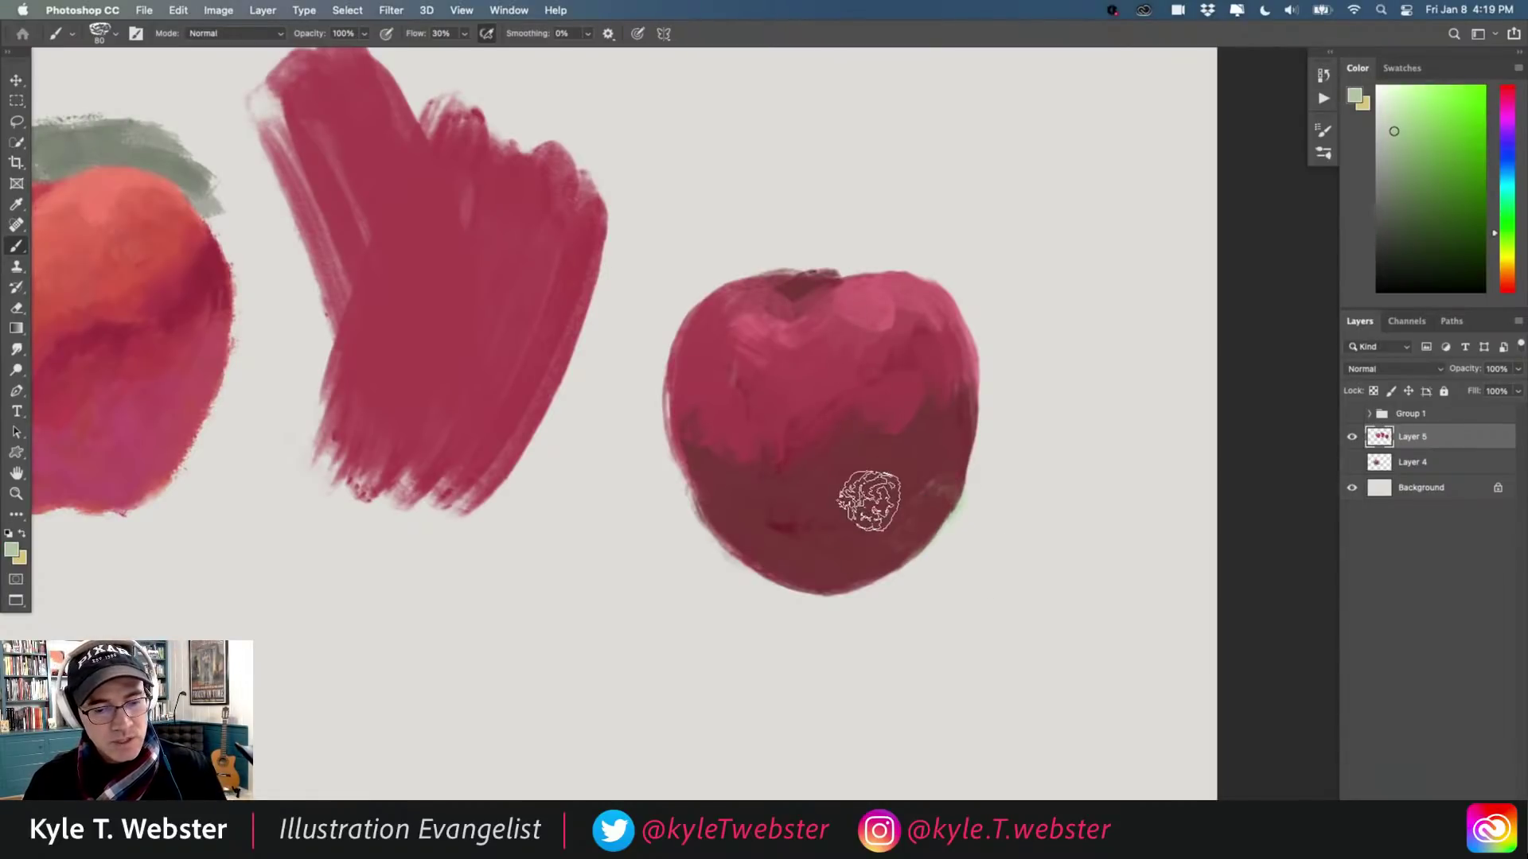
mouse_move(921, 488)
left_mouse_down()
mouse_move(882, 542)
mouse_move(942, 462)
mouse_move(912, 507)
left_mouse_up()
left_click(925, 476, "alt")
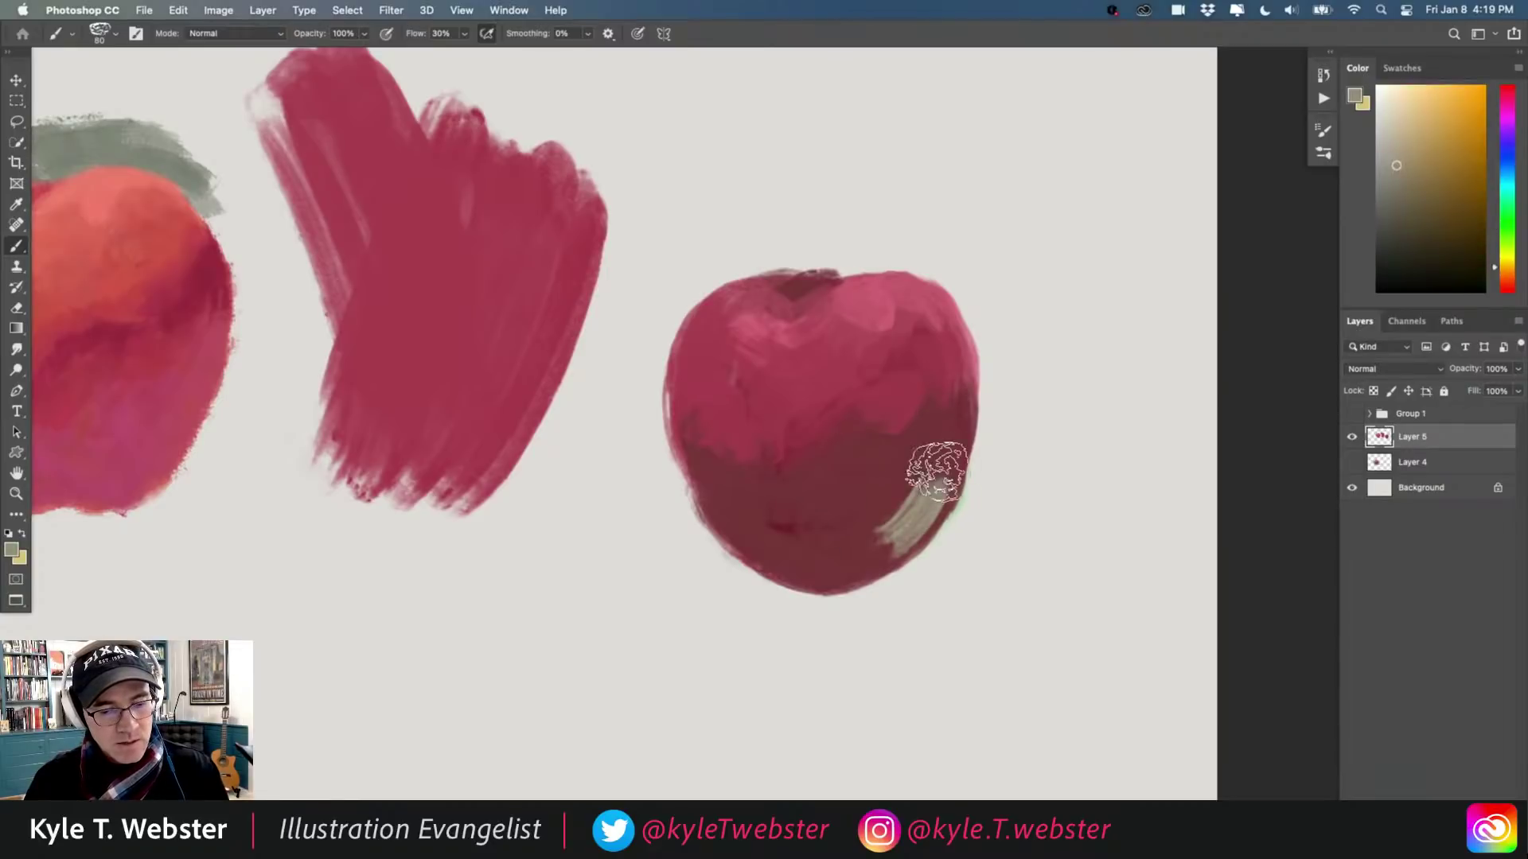
mouse_move(956, 450)
left_mouse_down()
mouse_move(892, 524)
mouse_move(823, 558)
mouse_move(852, 560)
mouse_move(806, 556)
mouse_move(886, 519)
mouse_move(863, 534)
mouse_move(928, 486)
mouse_move(953, 443)
mouse_move(913, 519)
mouse_move(863, 529)
mouse_move(881, 502)
mouse_move(832, 536)
mouse_move(877, 540)
mouse_move(816, 564)
mouse_move(834, 558)
mouse_move(771, 523)
left_mouse_up()
left_click(836, 545, "alt")
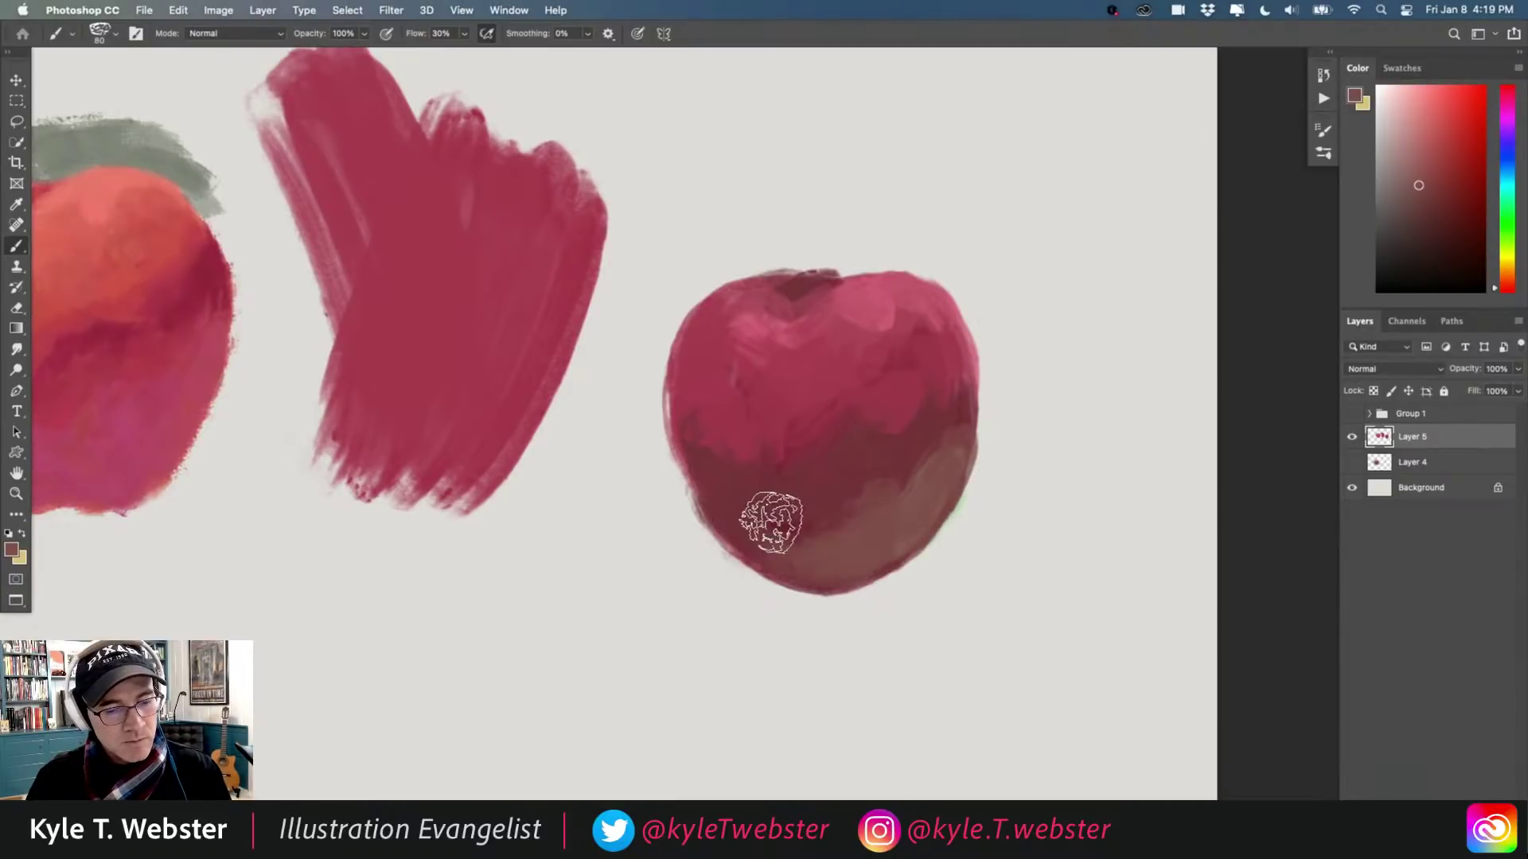
left_click(830, 471, "alt")
mouse_move(837, 478)
left_mouse_down()
mouse_move(872, 466)
mouse_move(883, 514)
mouse_move(947, 444)
mouse_move(926, 416)
mouse_move(941, 453)
mouse_move(879, 516)
mouse_move(799, 518)
left_mouse_up()
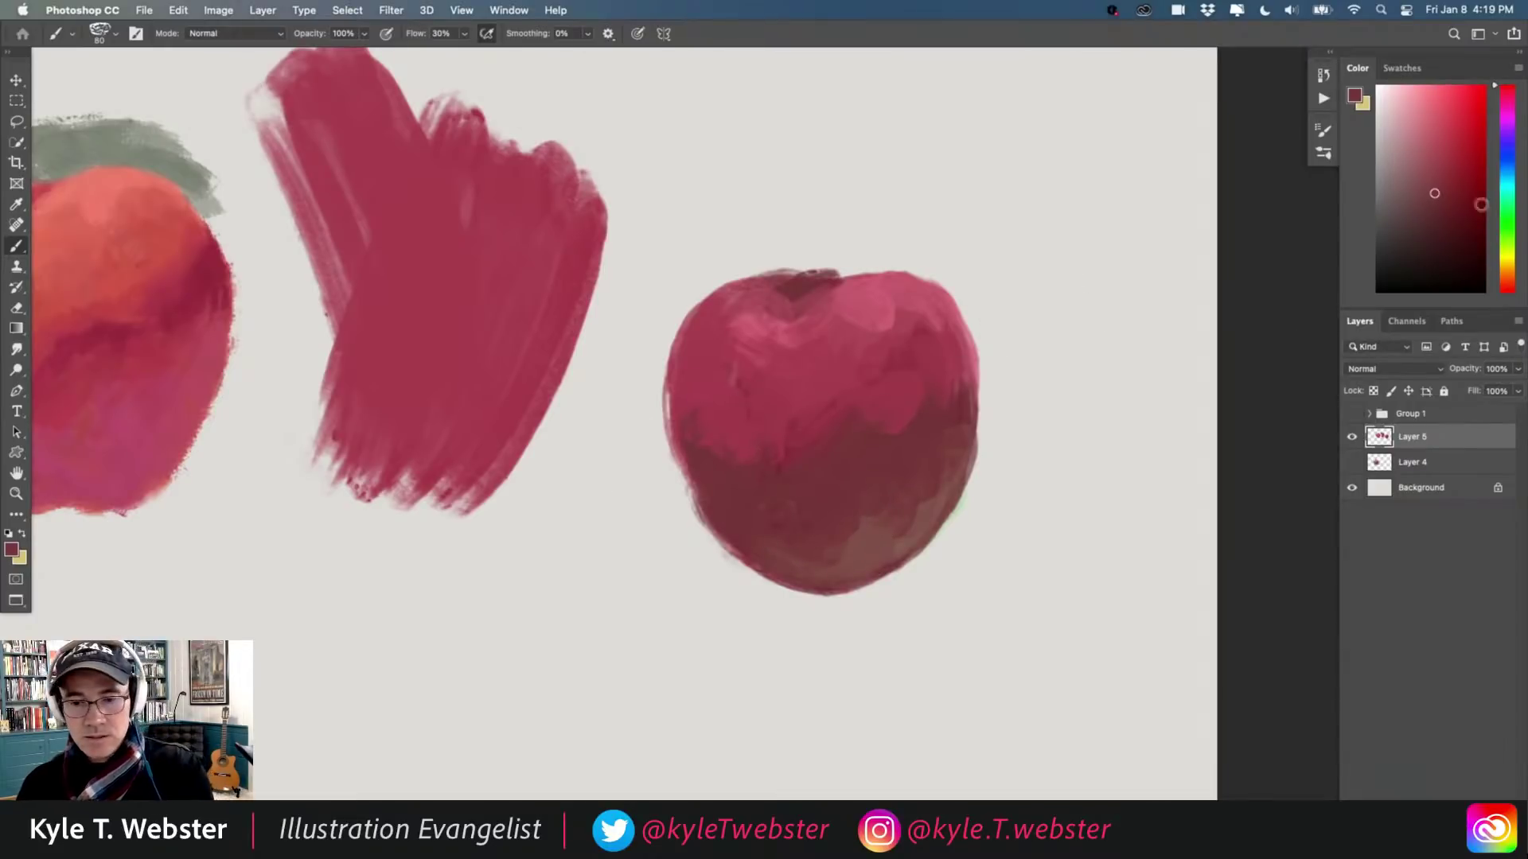
Paint a wide light blue surface beneath the second apple
left_click(1507, 172)
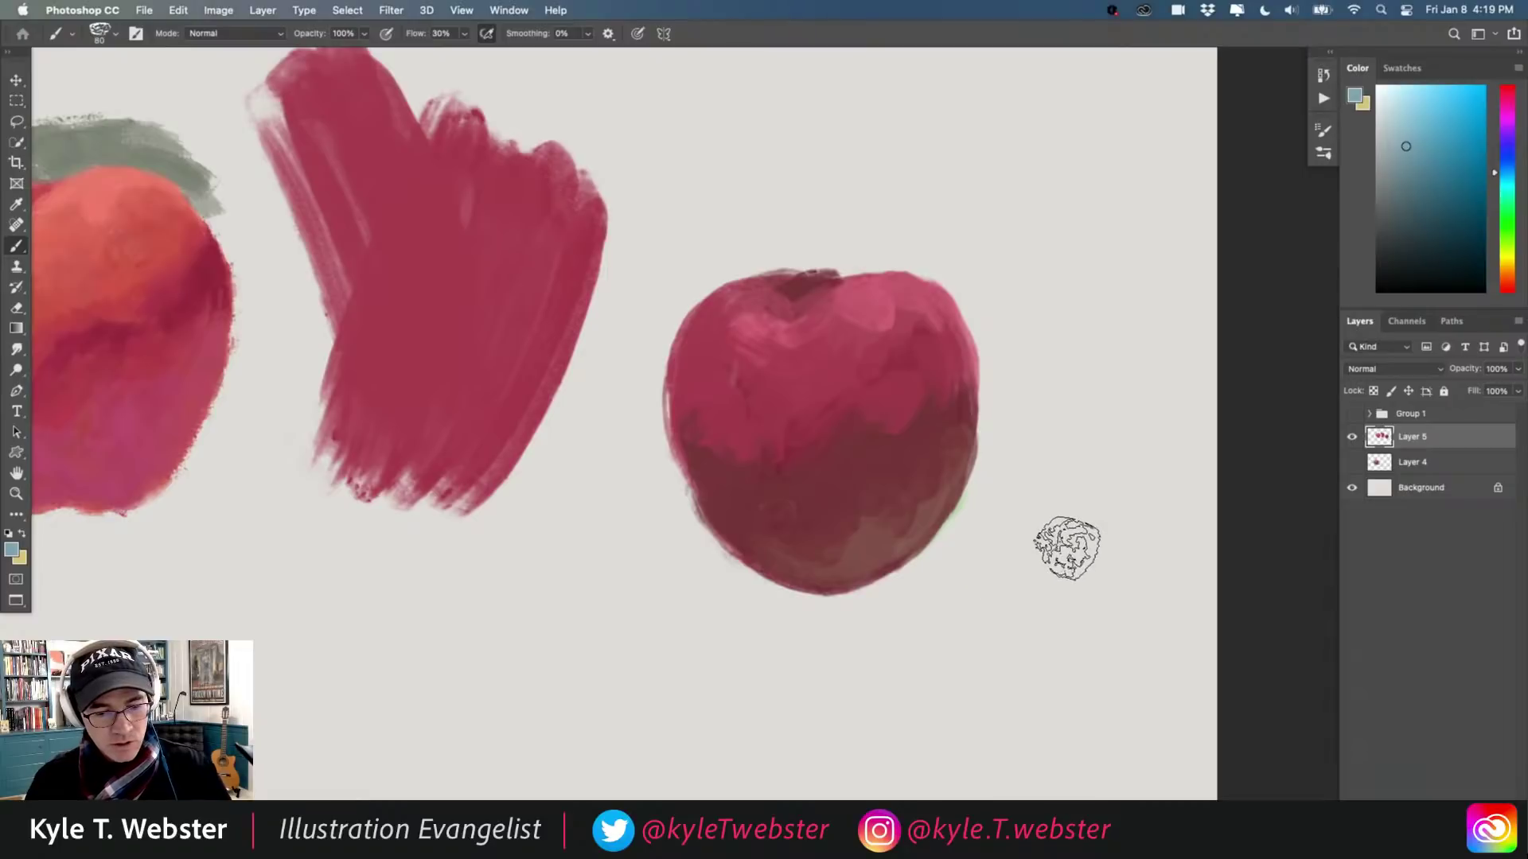
mouse_move(1087, 537)
left_mouse_down()
mouse_move(932, 556)
mouse_move(951, 547)
mouse_move(906, 583)
mouse_move(776, 600)
mouse_move(780, 585)
mouse_move(699, 575)
left_mouse_up()
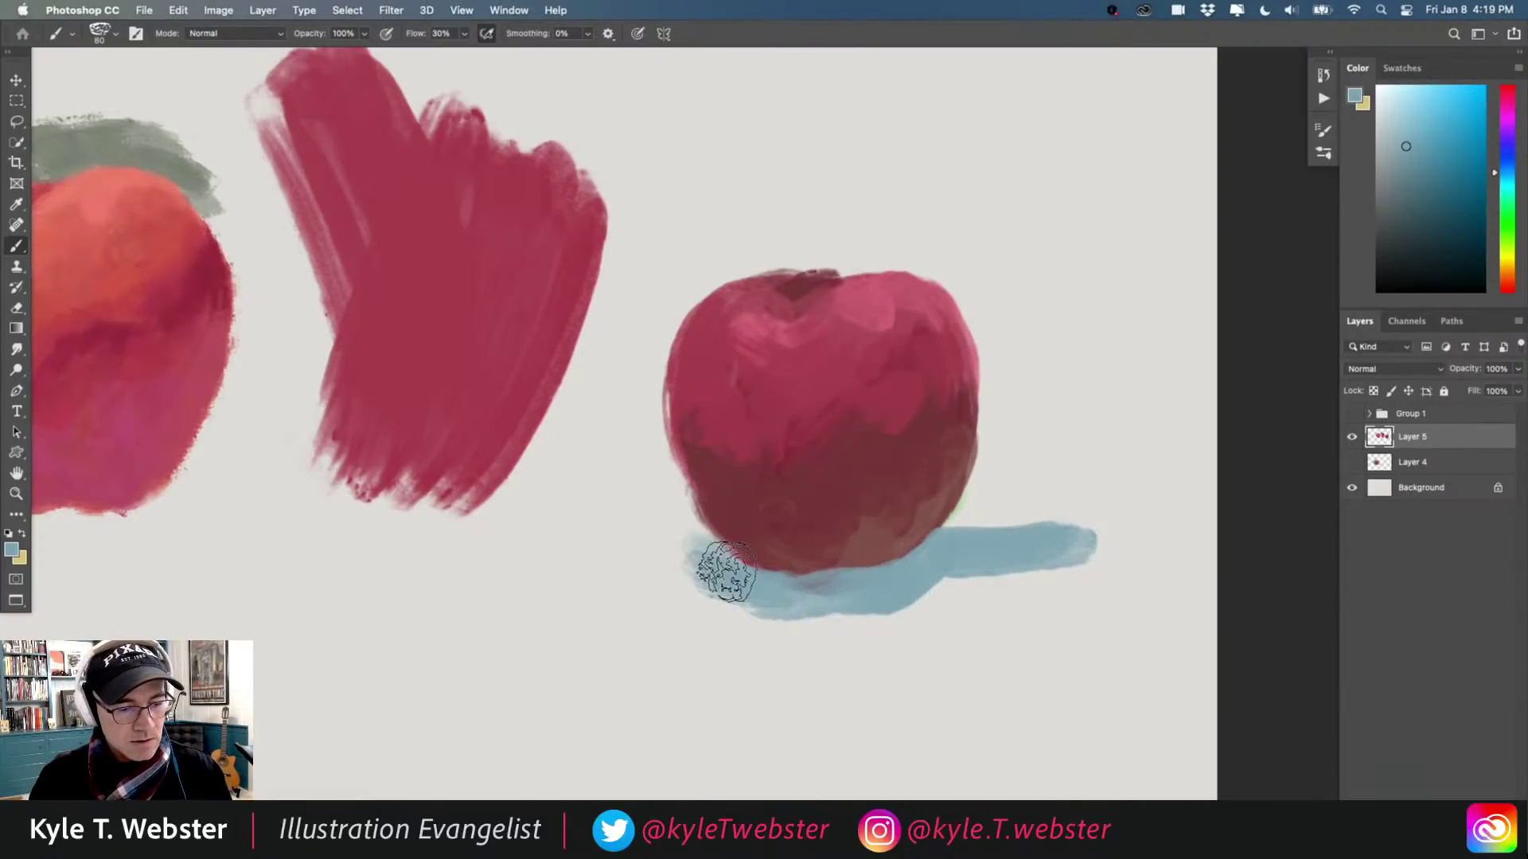
mouse_move(724, 563)
left_mouse_down()
mouse_move(606, 556)
mouse_move(713, 617)
mouse_move(875, 620)
mouse_move(951, 577)
mouse_move(985, 586)
mouse_move(955, 607)
mouse_move(1054, 578)
mouse_move(777, 643)
mouse_move(656, 605)
mouse_move(597, 562)
left_mouse_up()
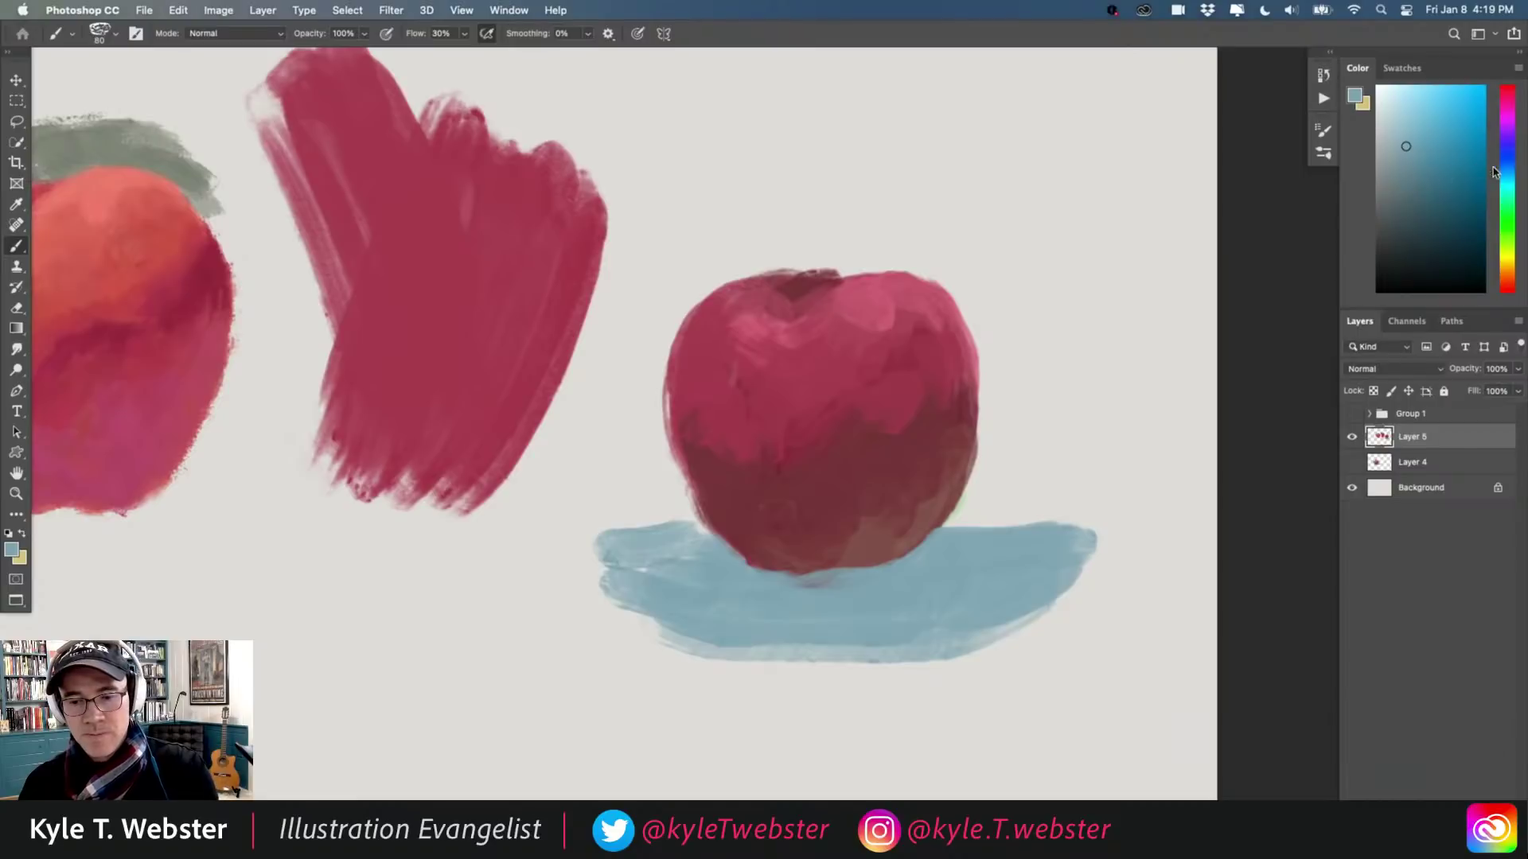
Paint a dark navy cast shadow under the apple on the blue surface and soften its edges with the Smudge tool
left_click_drag(1494, 171, 1494, 156)
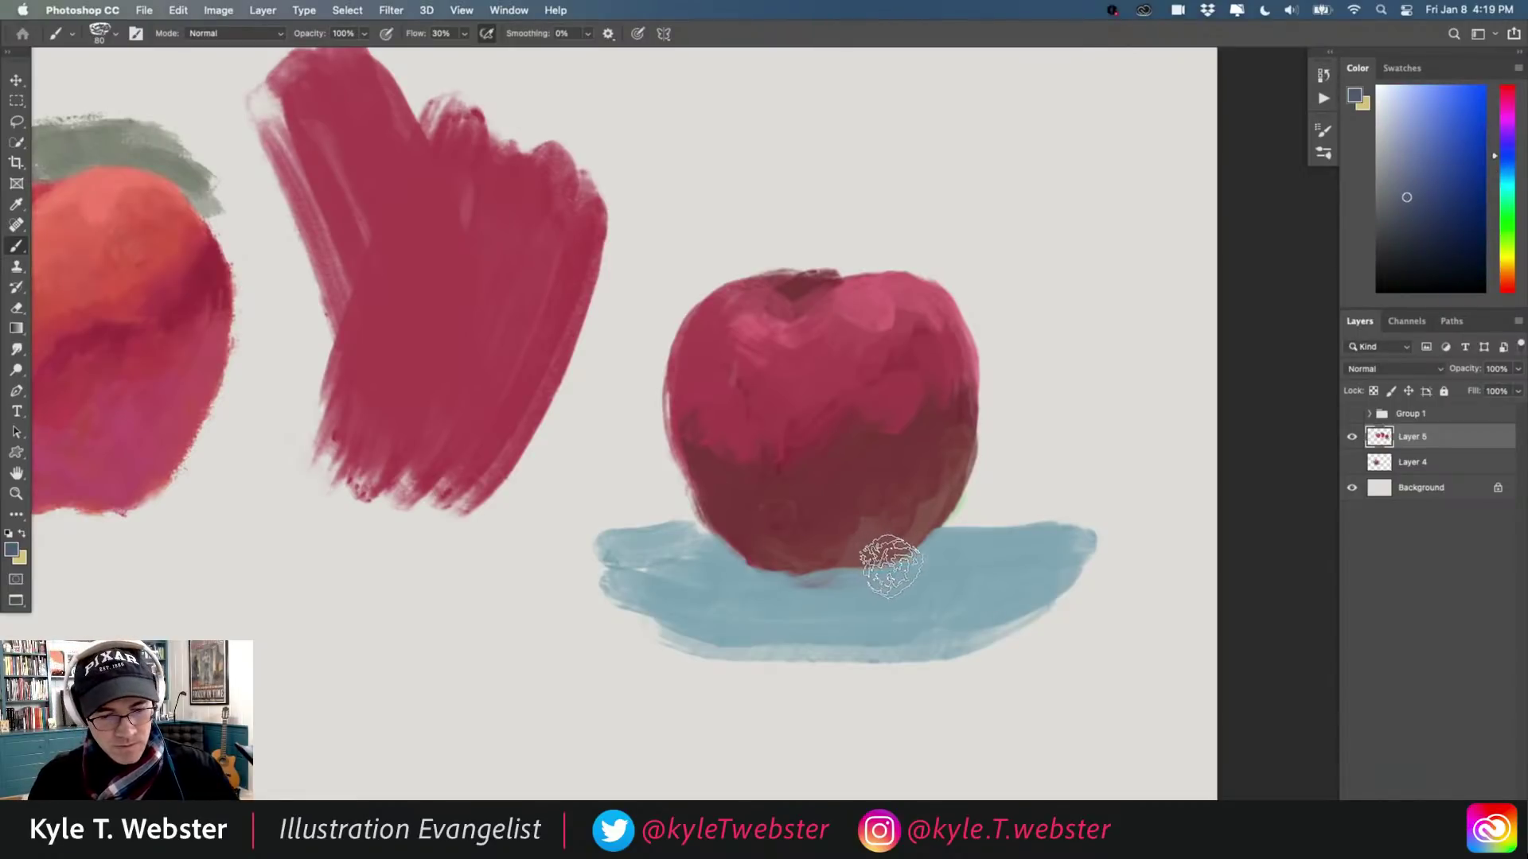
mouse_move(880, 546)
left_mouse_down()
mouse_move(932, 546)
mouse_move(983, 550)
mouse_move(915, 575)
mouse_move(963, 564)
mouse_move(716, 570)
left_mouse_up()
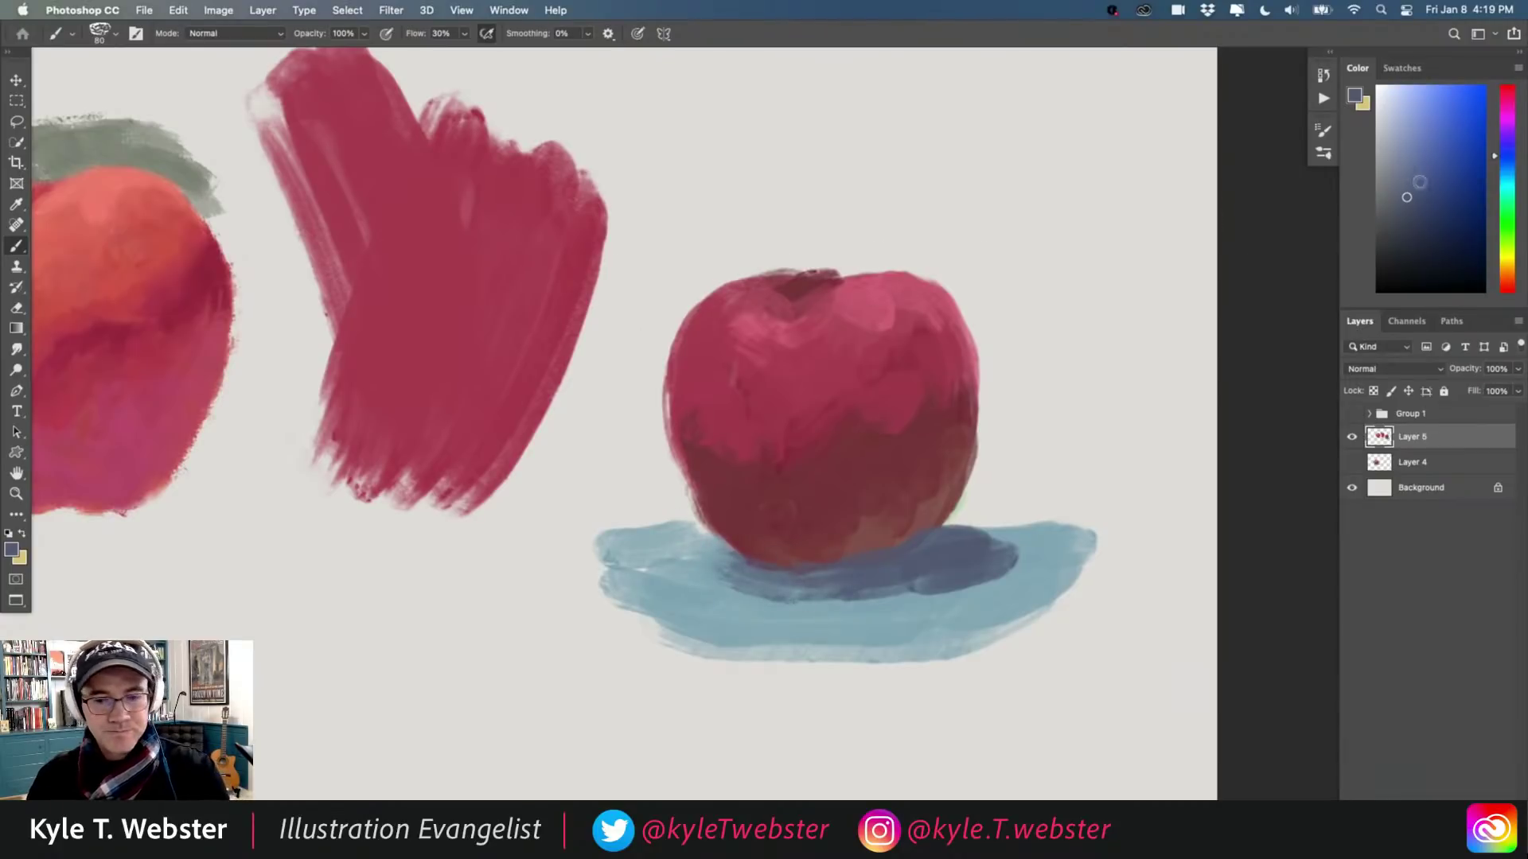
mouse_move(912, 541)
left_mouse_down()
mouse_move(952, 556)
mouse_move(900, 571)
mouse_move(737, 571)
mouse_move(971, 557)
mouse_move(930, 573)
mouse_move(946, 584)
mouse_move(767, 556)
left_mouse_up()
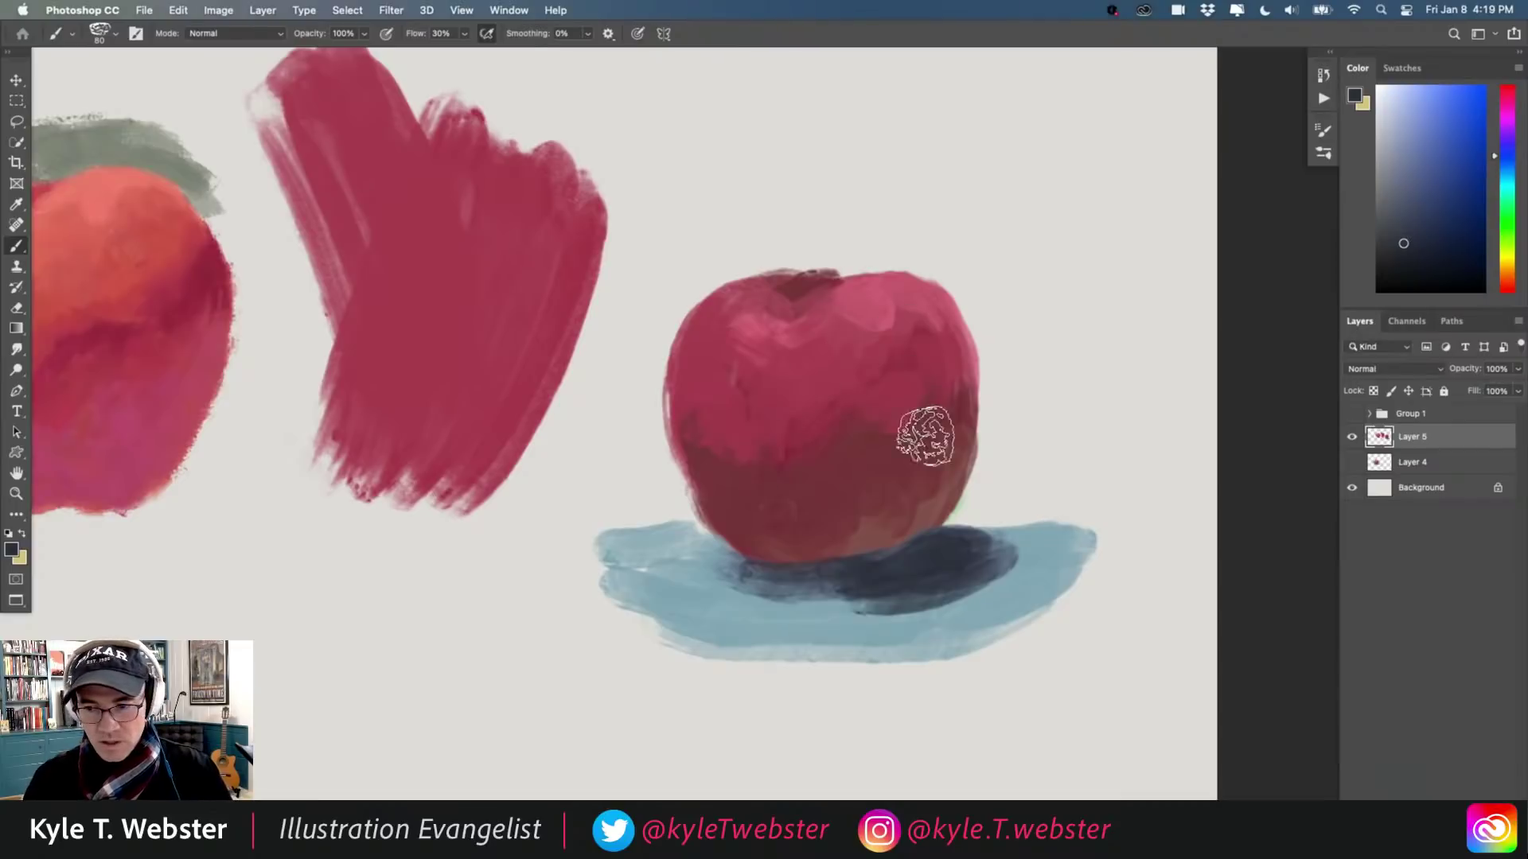
key("r")
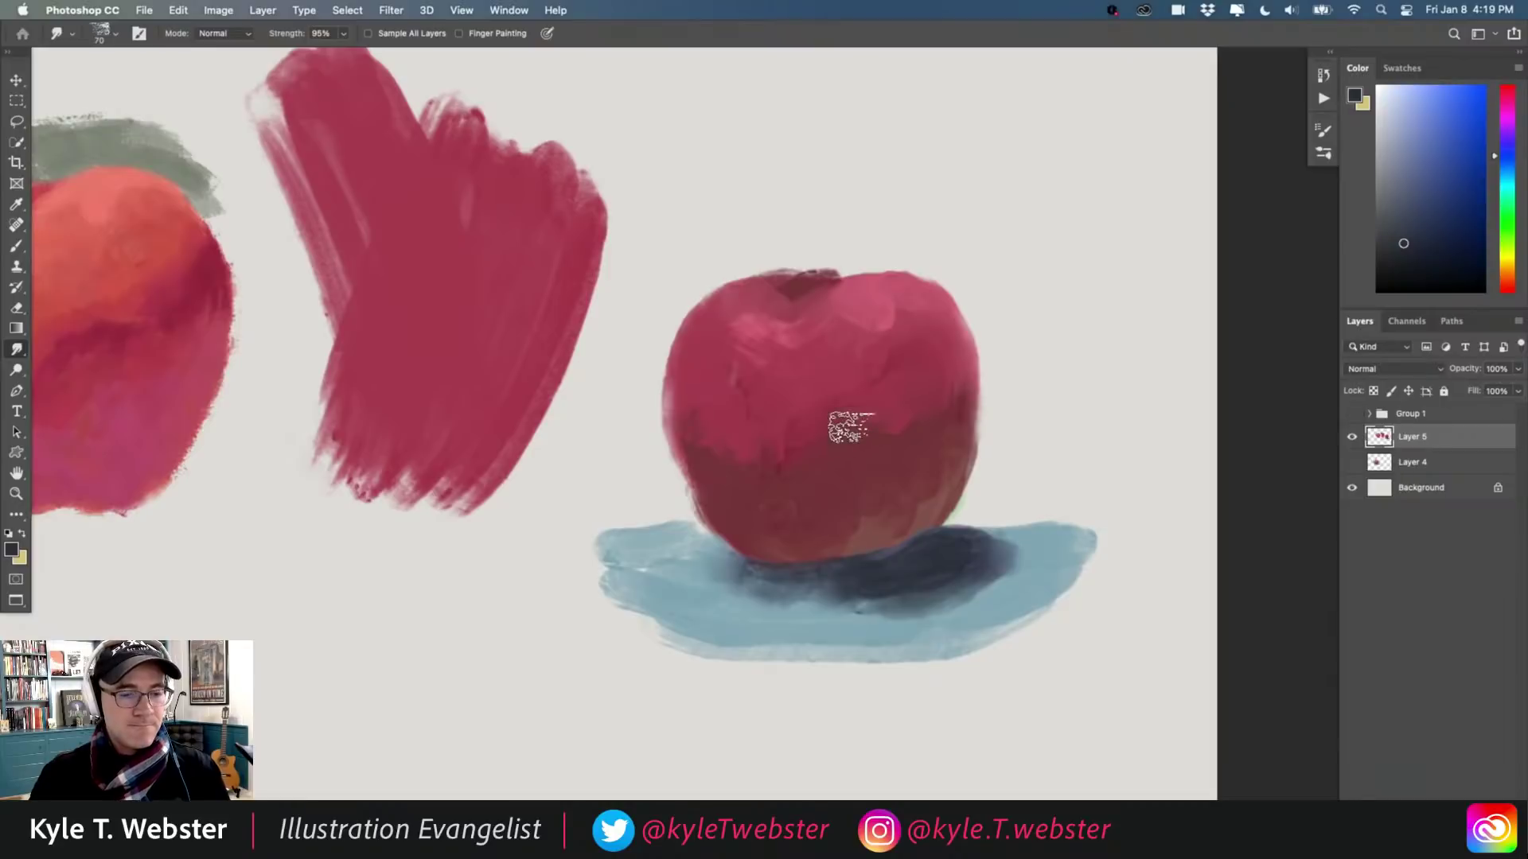
Paint the sampled dark navy across the apple's middle along the shadow edge and smudge it into the reds
key("b")
left_click(832, 453, "alt")
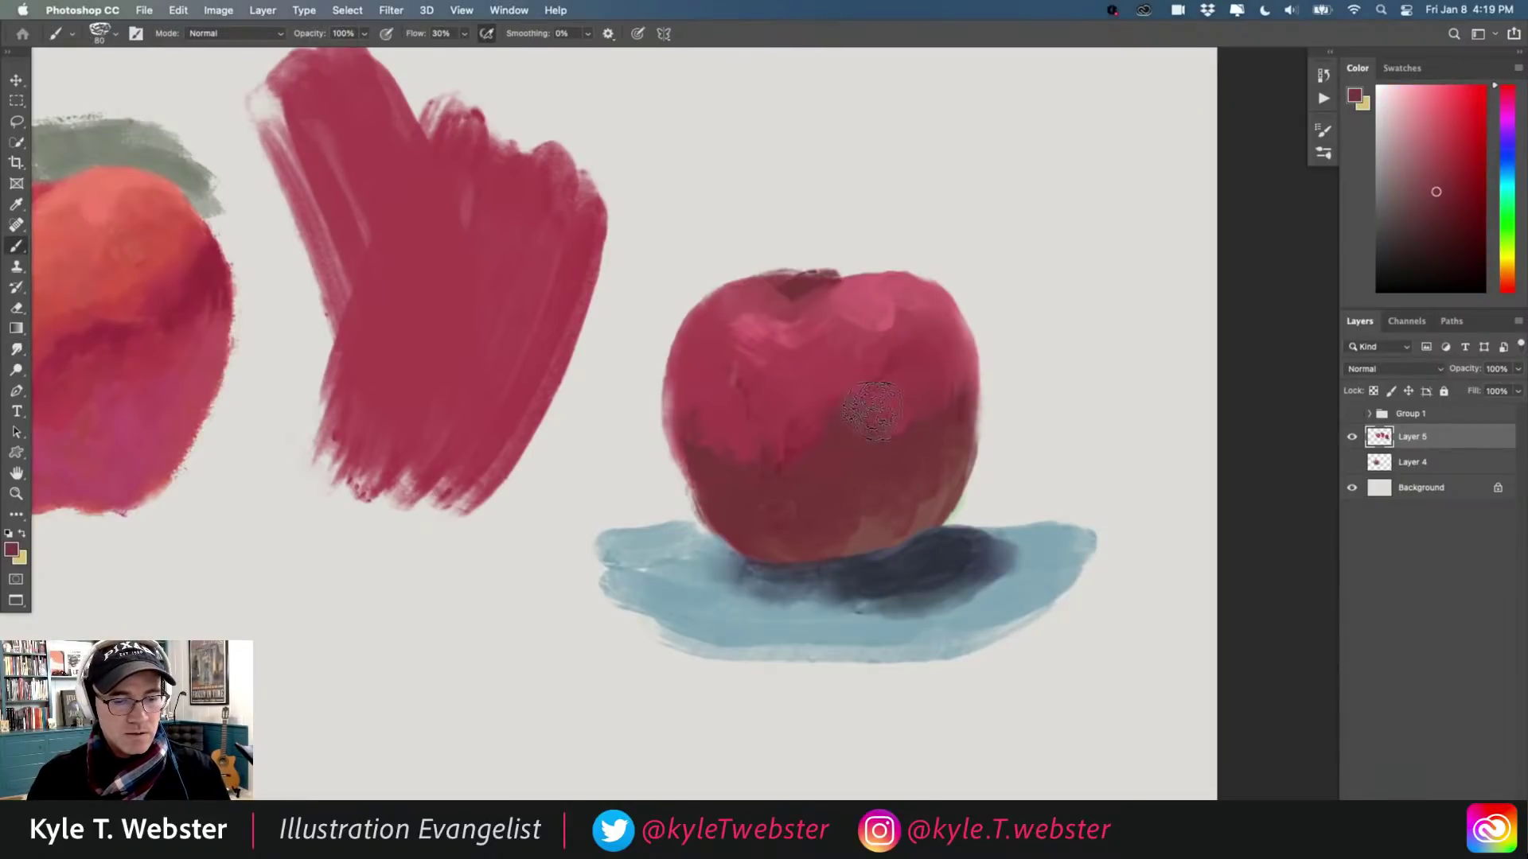
left_click(925, 554, "alt")
mouse_move(846, 417)
left_mouse_down()
mouse_move(938, 393)
mouse_move(958, 373)
mouse_move(958, 324)
mouse_move(941, 362)
mouse_move(928, 346)
mouse_move(825, 460)
mouse_move(871, 422)
mouse_move(837, 452)
mouse_move(763, 467)
mouse_move(734, 443)
left_mouse_up()
key("r")
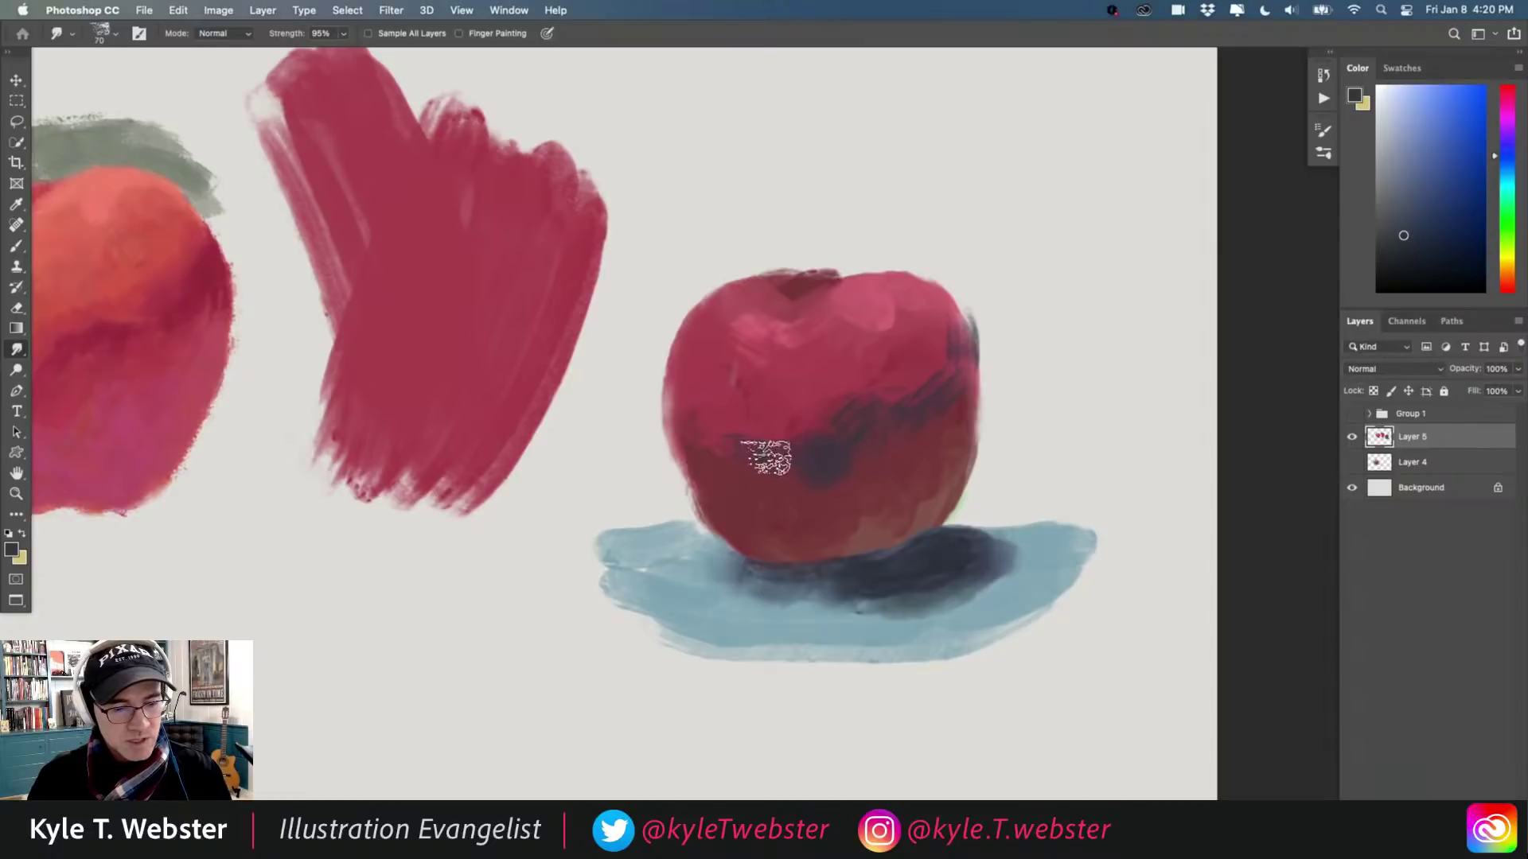
left_click_drag(909, 364, 961, 342)
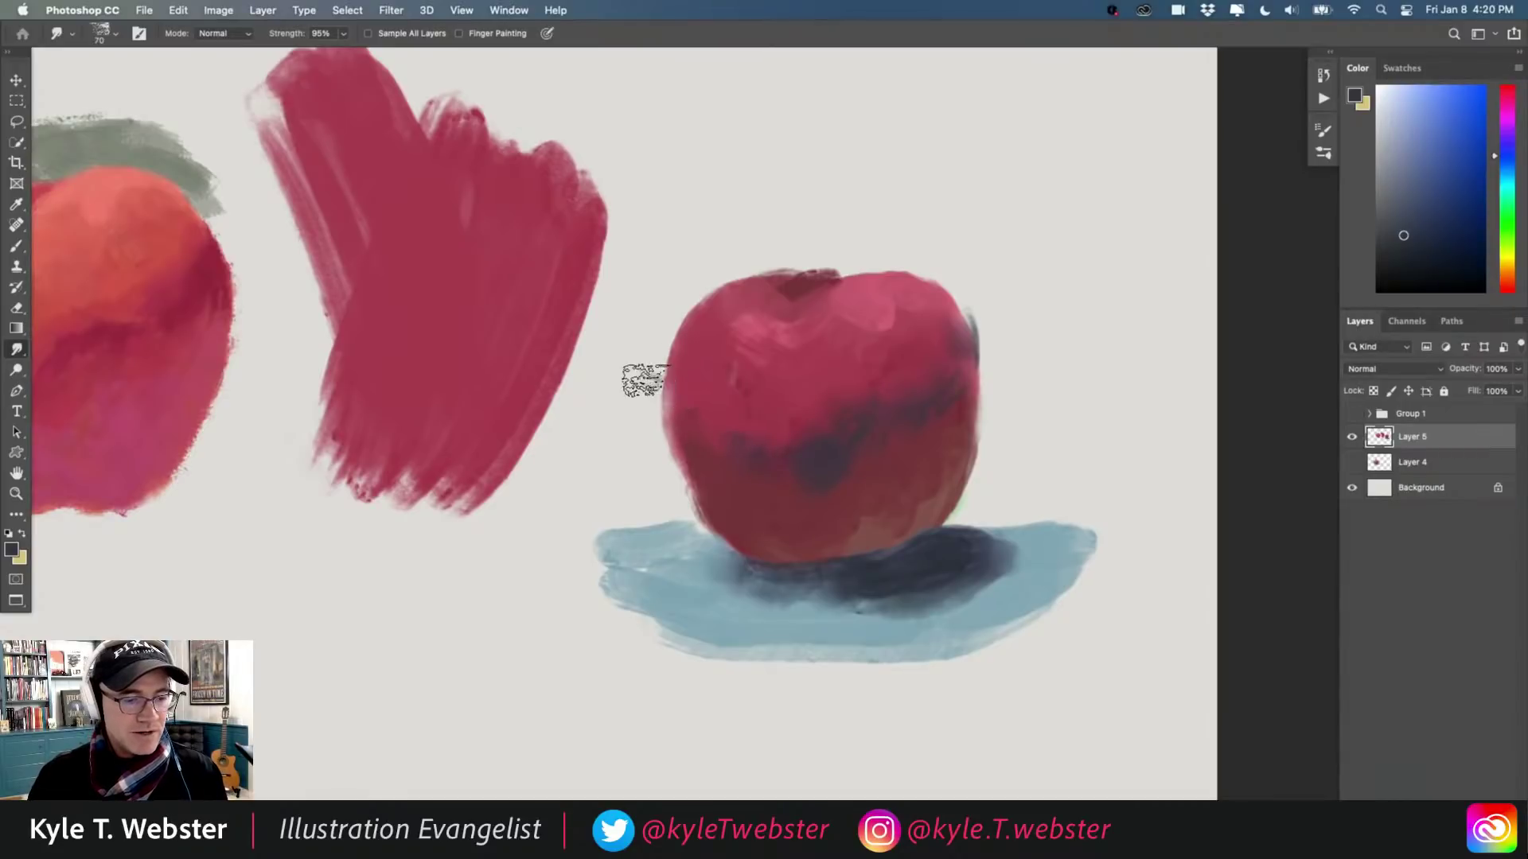
Try to trim the second apple's outline by painting around it with the sampled background grey
key("b")
left_click(641, 351, "alt")
mouse_move(641, 372)
left_mouse_down()
mouse_move(693, 517)
mouse_move(665, 420)
mouse_move(665, 339)
mouse_move(705, 276)
mouse_move(861, 249)
mouse_move(949, 265)
mouse_move(971, 277)
mouse_move(1001, 372)
mouse_move(992, 456)
mouse_move(992, 426)
mouse_move(971, 501)
left_mouse_up()
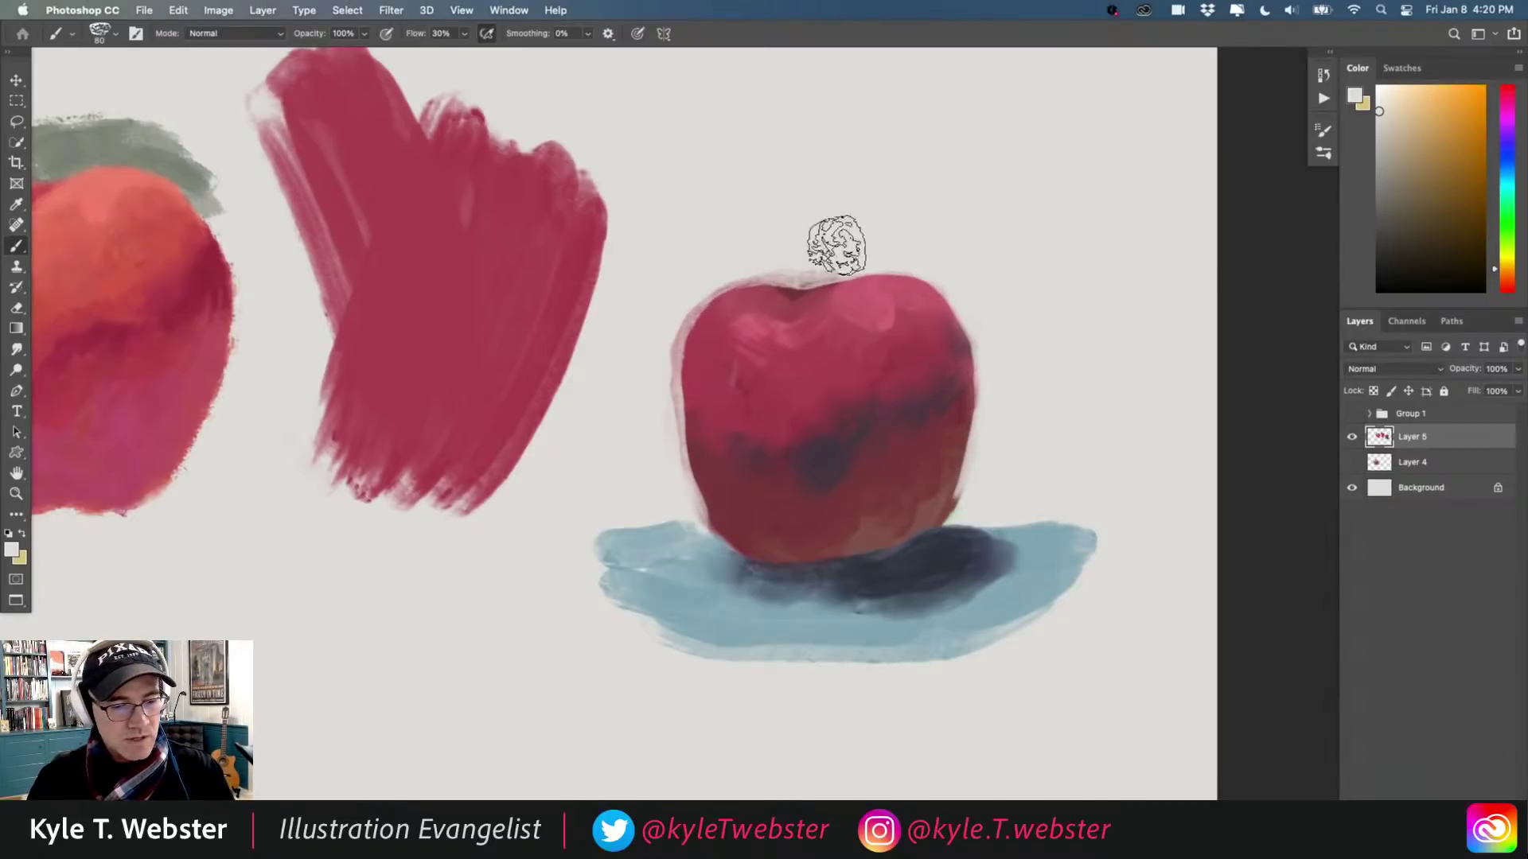
mouse_move(812, 260)
left_mouse_down()
mouse_move(695, 289)
mouse_move(675, 315)
mouse_move(769, 263)
mouse_move(657, 360)
mouse_move(732, 270)
mouse_move(656, 364)
mouse_move(663, 350)
mouse_move(660, 417)
mouse_move(727, 305)
mouse_move(921, 310)
mouse_move(877, 350)
mouse_move(867, 405)
mouse_move(815, 308)
mouse_move(892, 288)
mouse_move(938, 308)
mouse_move(918, 338)
mouse_move(866, 350)
mouse_move(782, 296)
mouse_move(881, 282)
mouse_move(710, 316)
mouse_move(636, 417)
left_mouse_up()
Undo the background-grey strokes around the apple's outline
key("super+z")
key("super+z")
key("super+z")
key("super+z")
key("super+z")
key("super+z")
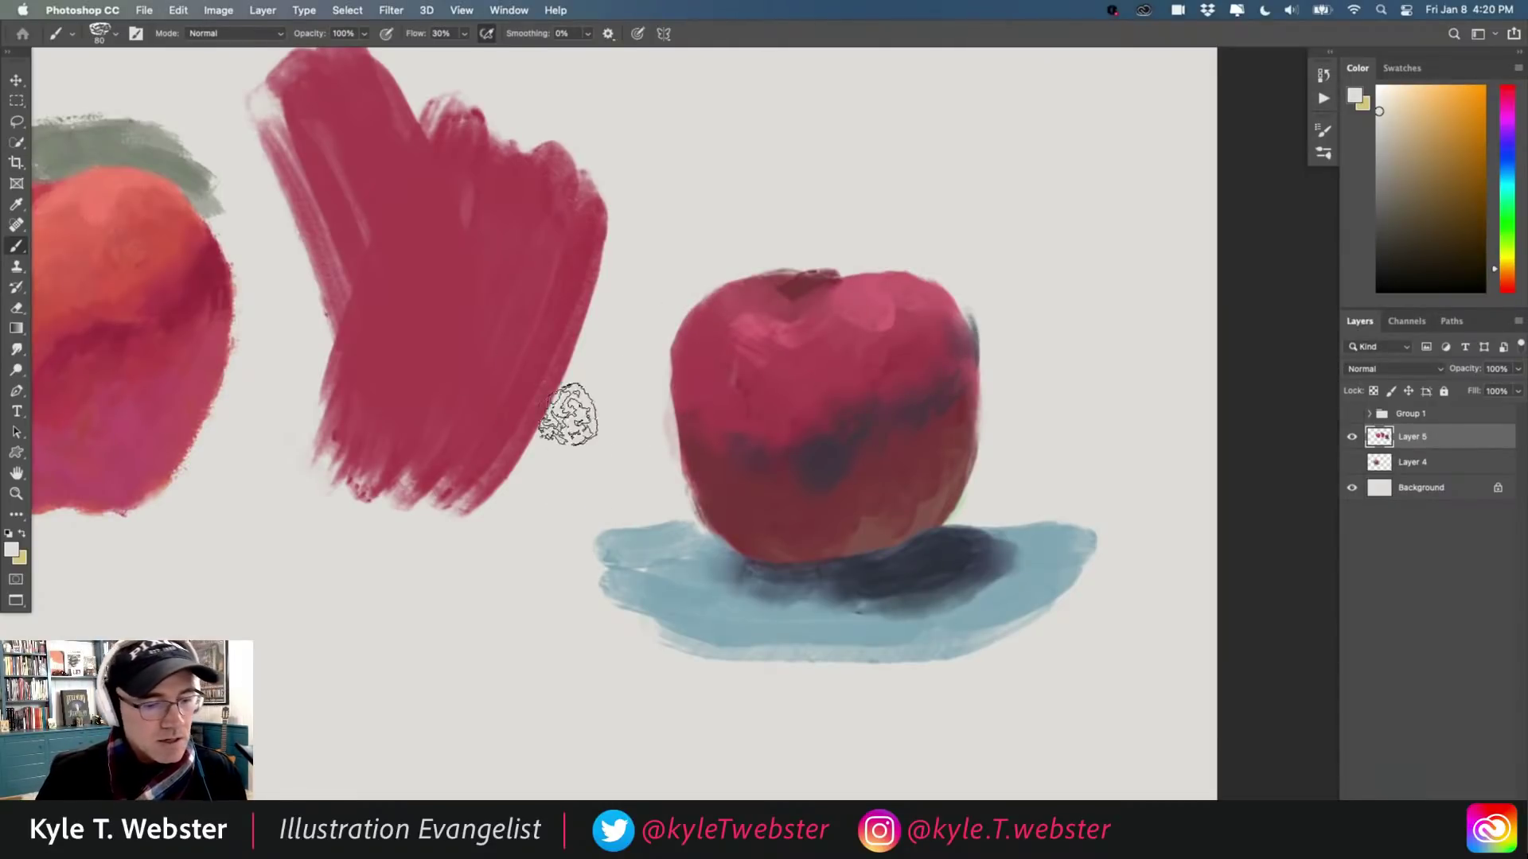
key("super+z")
Paint a thin curved stem rising from the apple's hollow in the dark navy sampled from the cast shadow
left_click(894, 546, "alt")
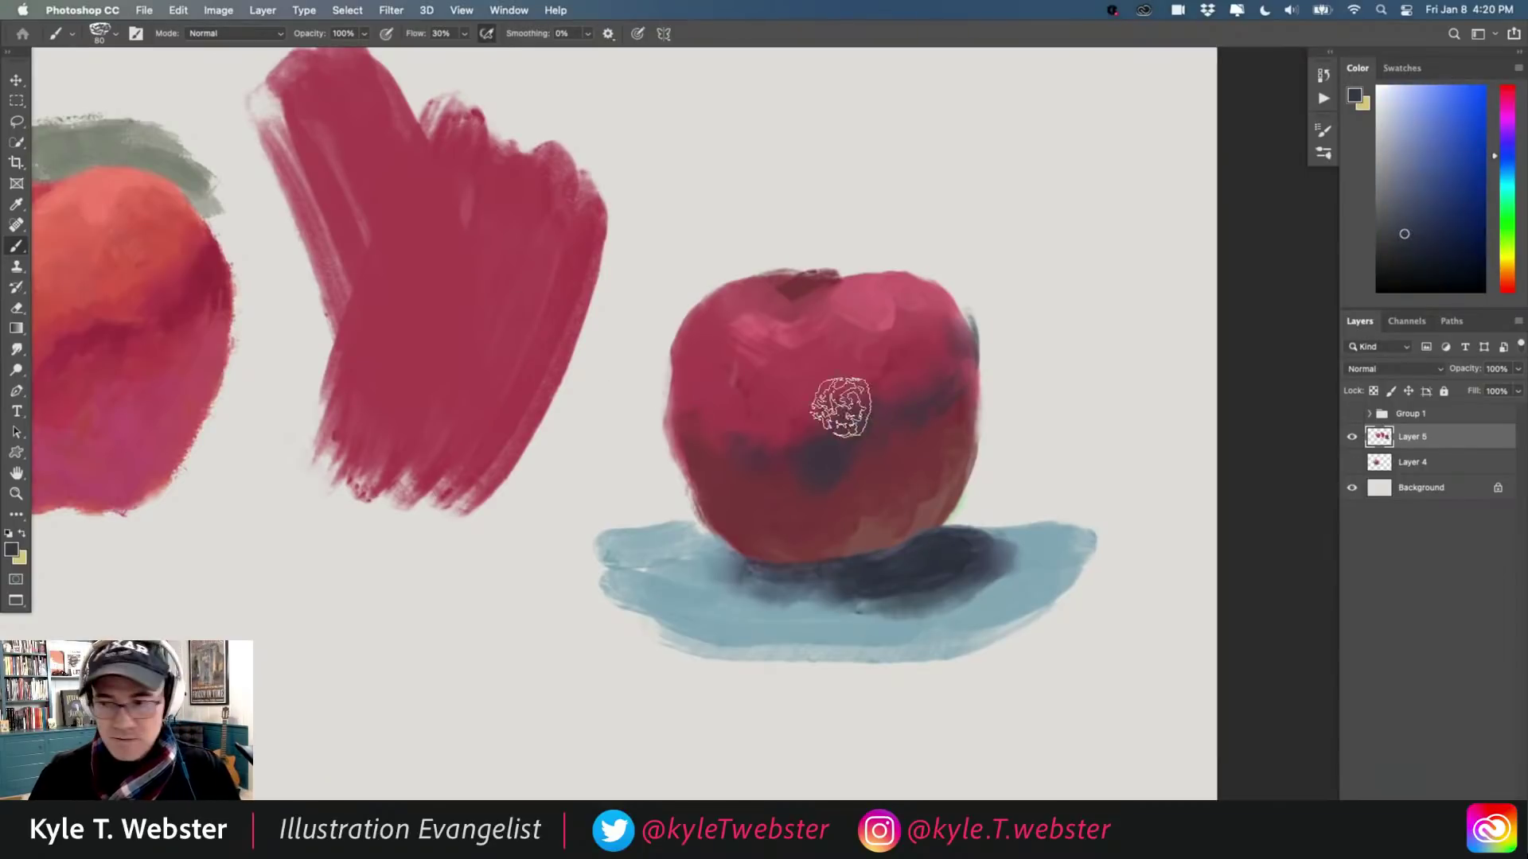
key("p")
key("b")
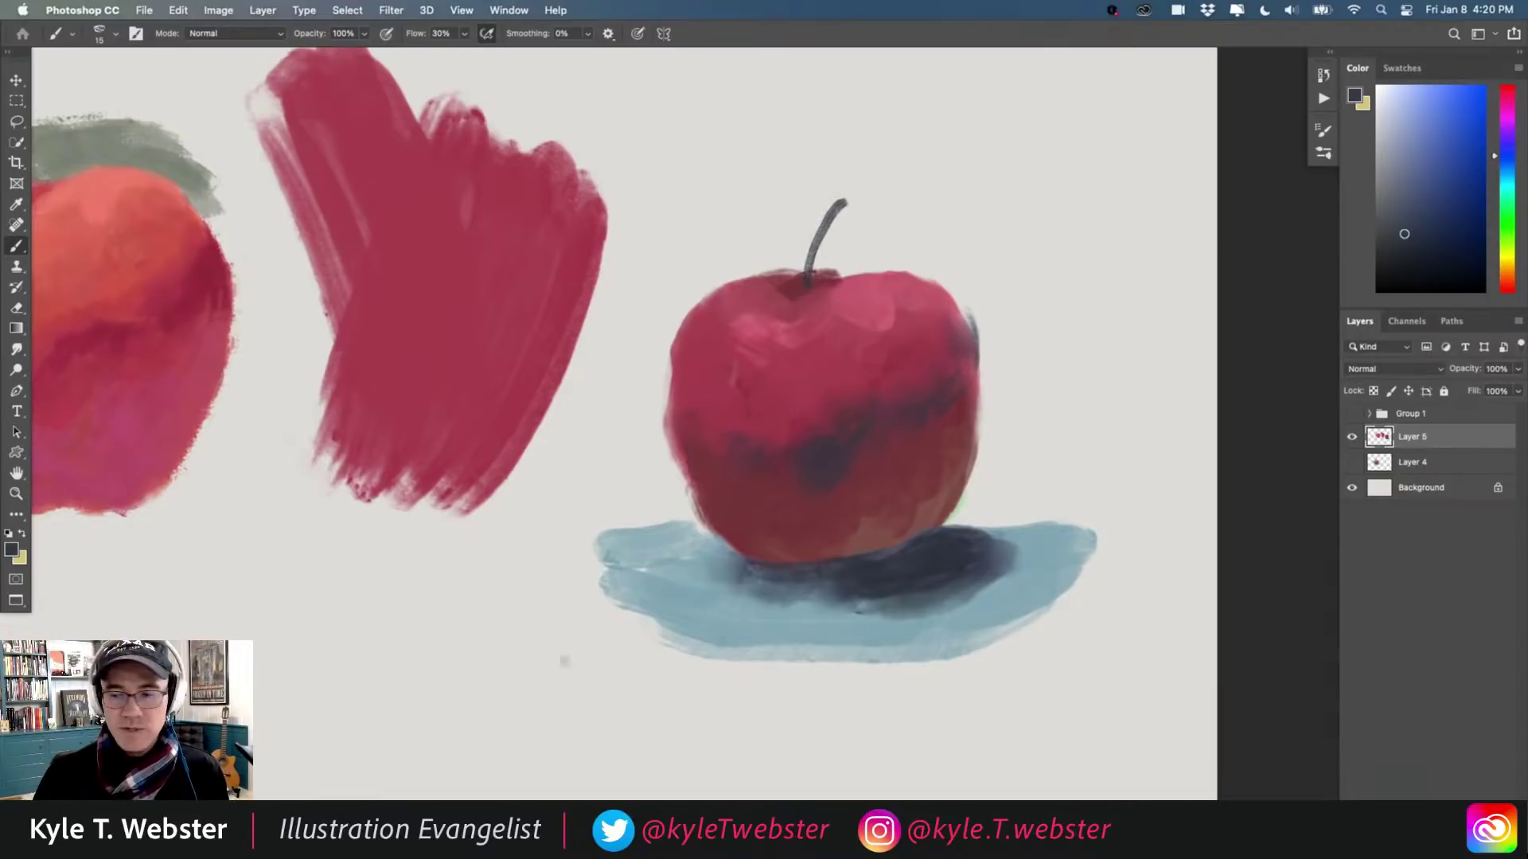
Paint a light grey highlight on the apple's upper left and blend it with sampled pink and the Smudge tool
left_click(650, 405, "alt")
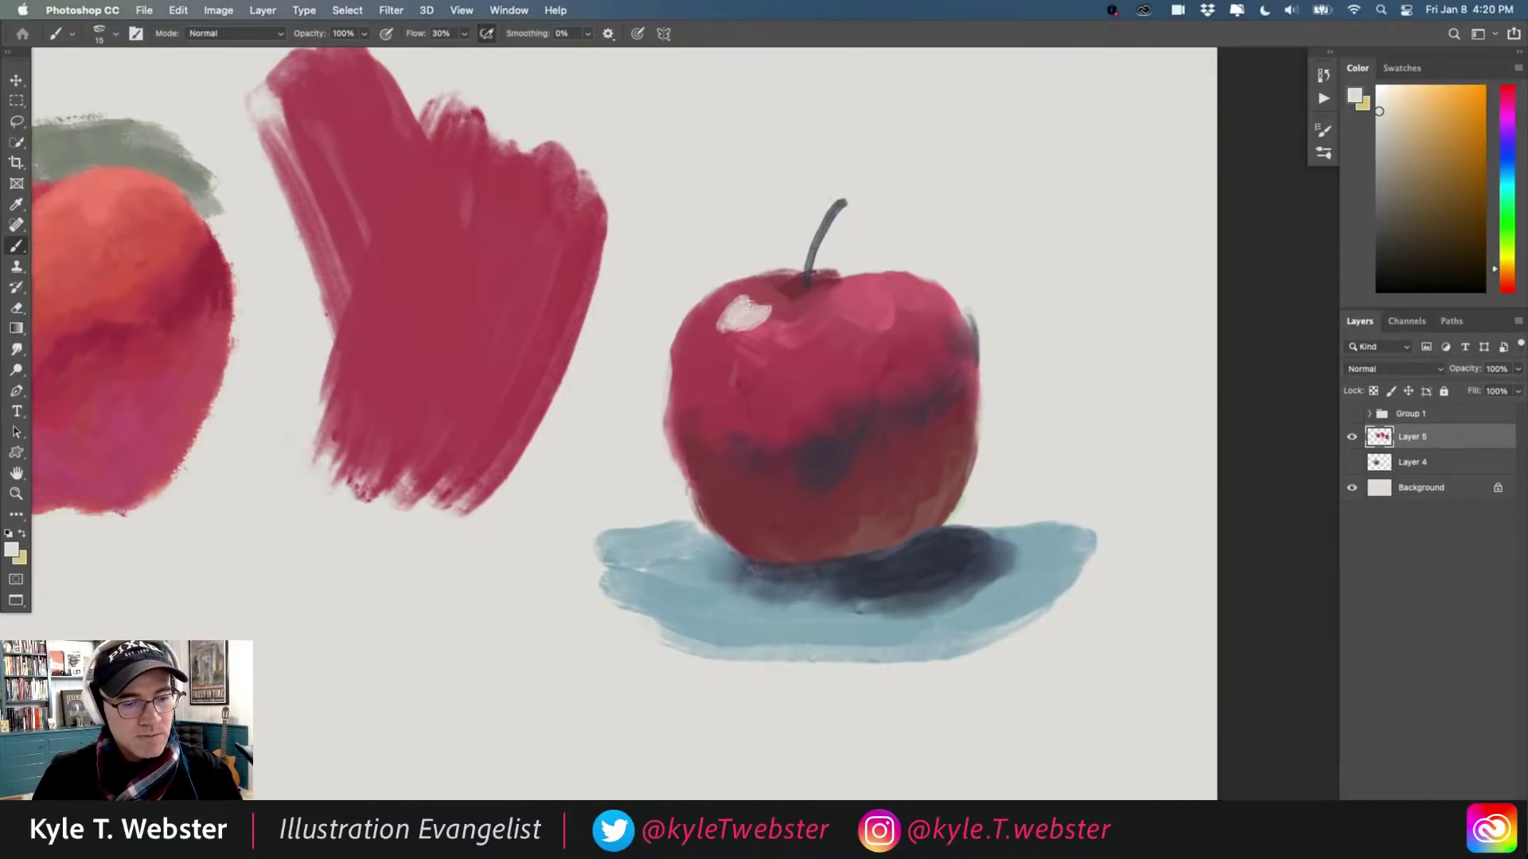
left_click(778, 316, "alt")
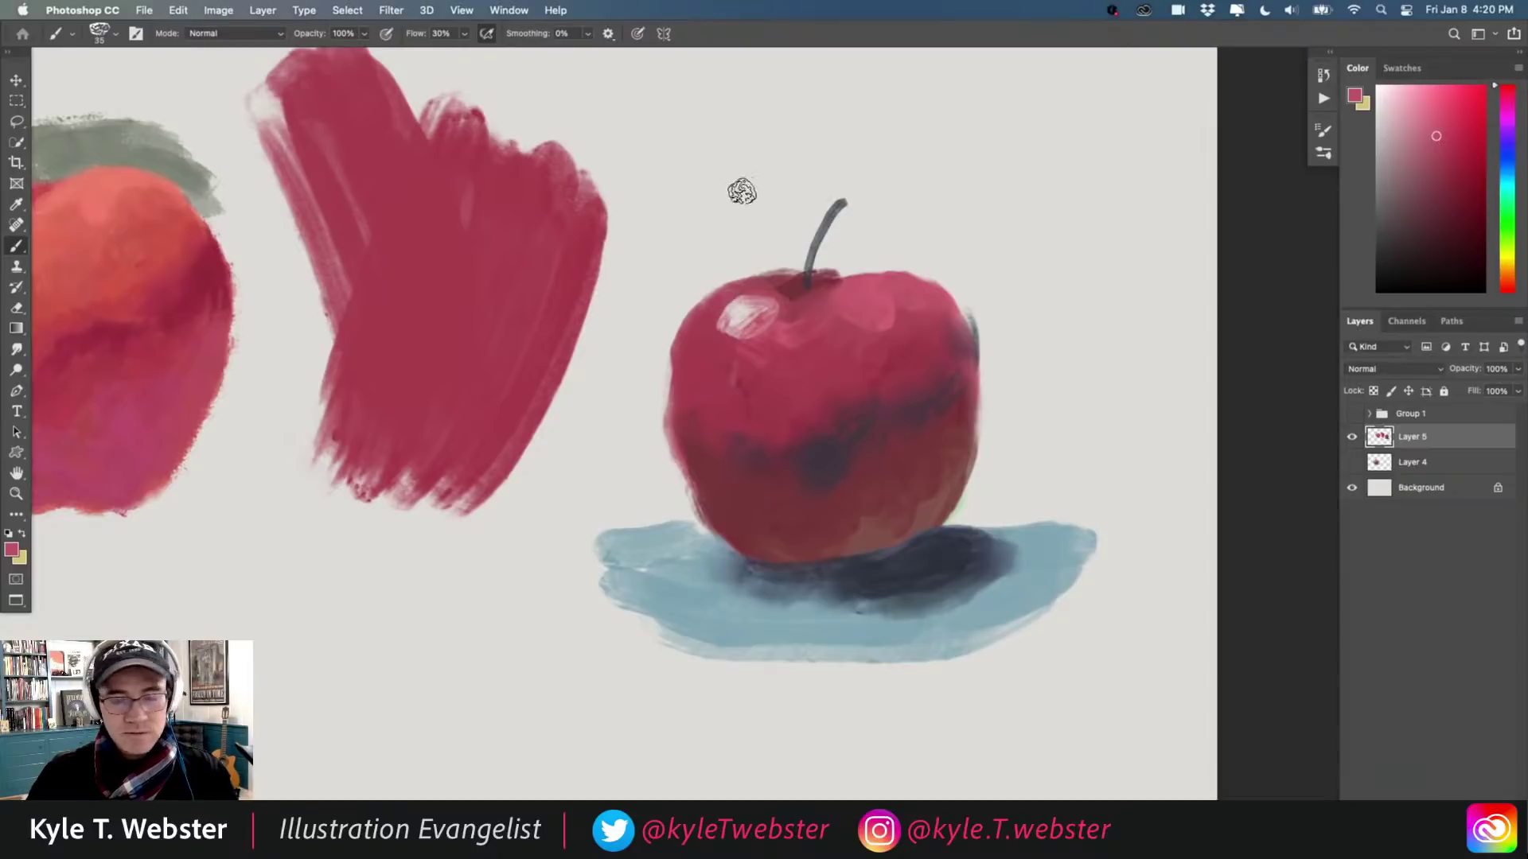
key("r")
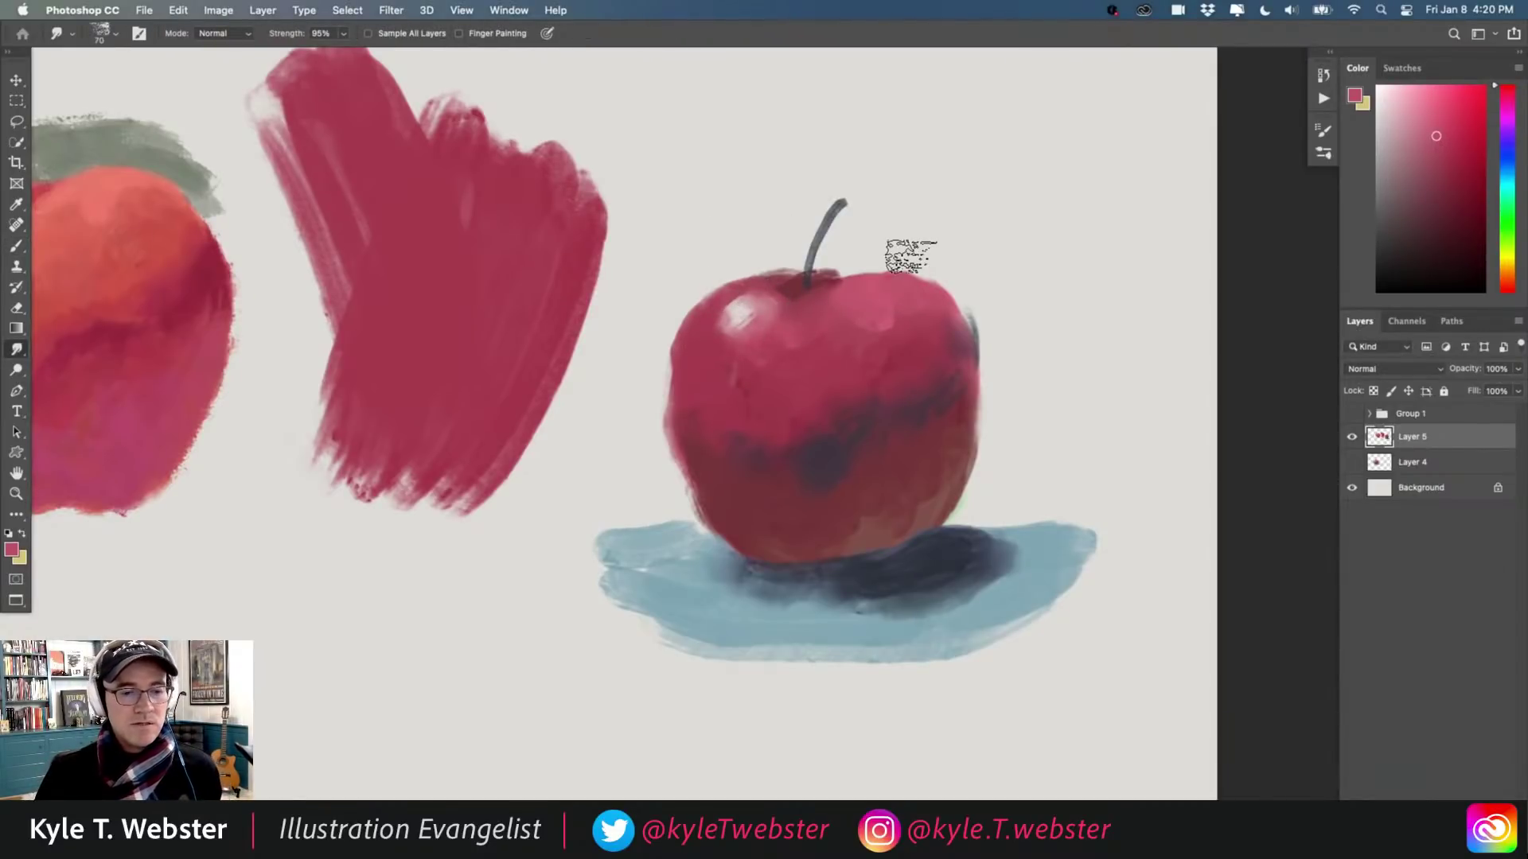
Choose the Kyle's Paintbox - Creamy brush for a new study in the empty area beneath the first apple
key("b")
left_click(472, 549, "alt")
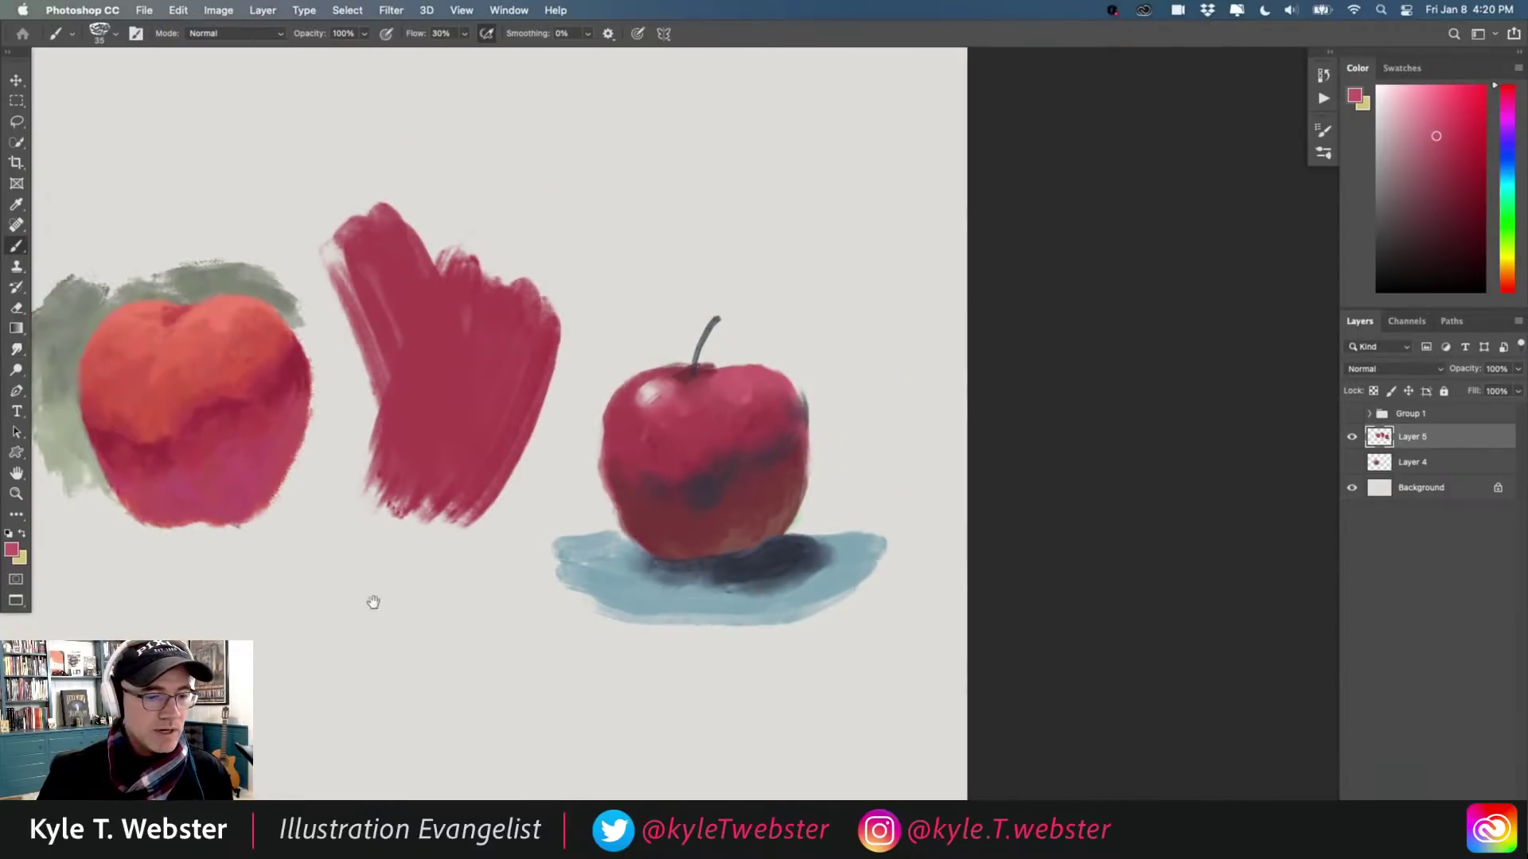
left_click_drag(372, 603, 657, 524)
left_click_drag(557, 534, 532, 520)
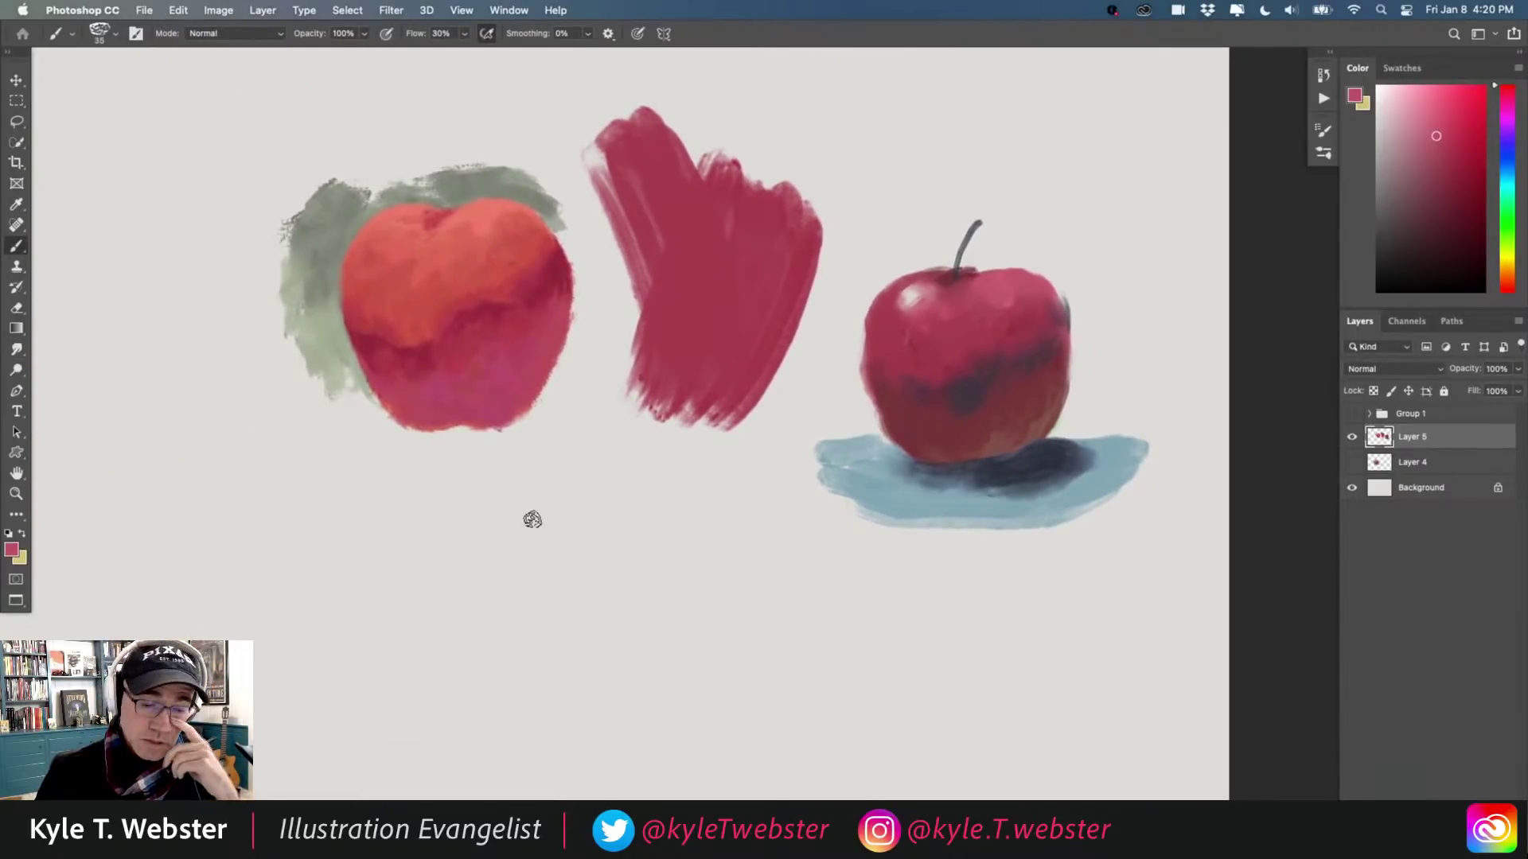
left_click_drag(601, 578, 669, 528)
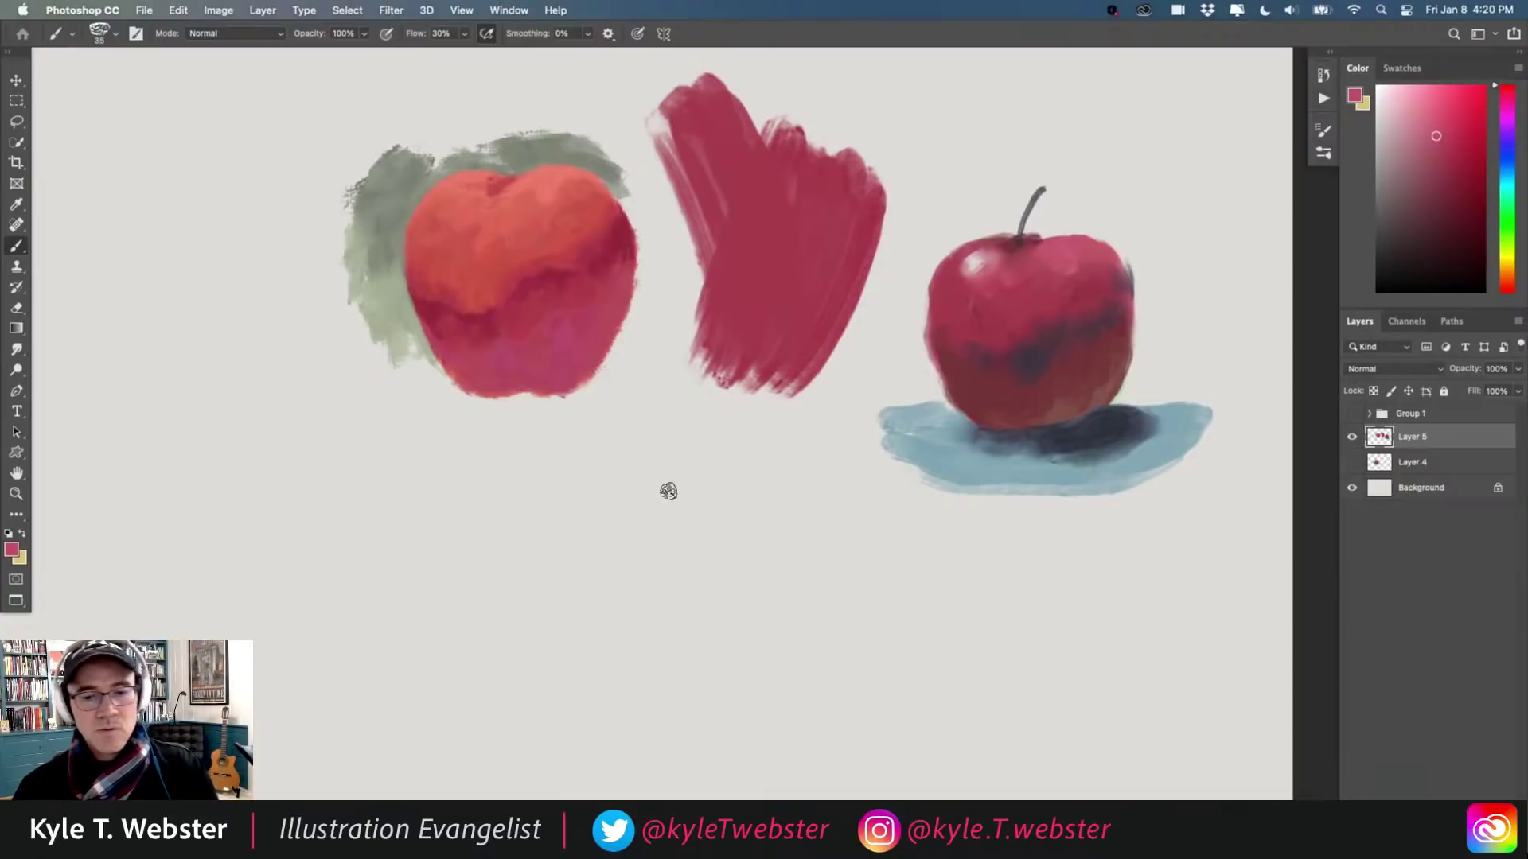
left_click(1323, 153)
scroll(1154, 525, "up", 10)
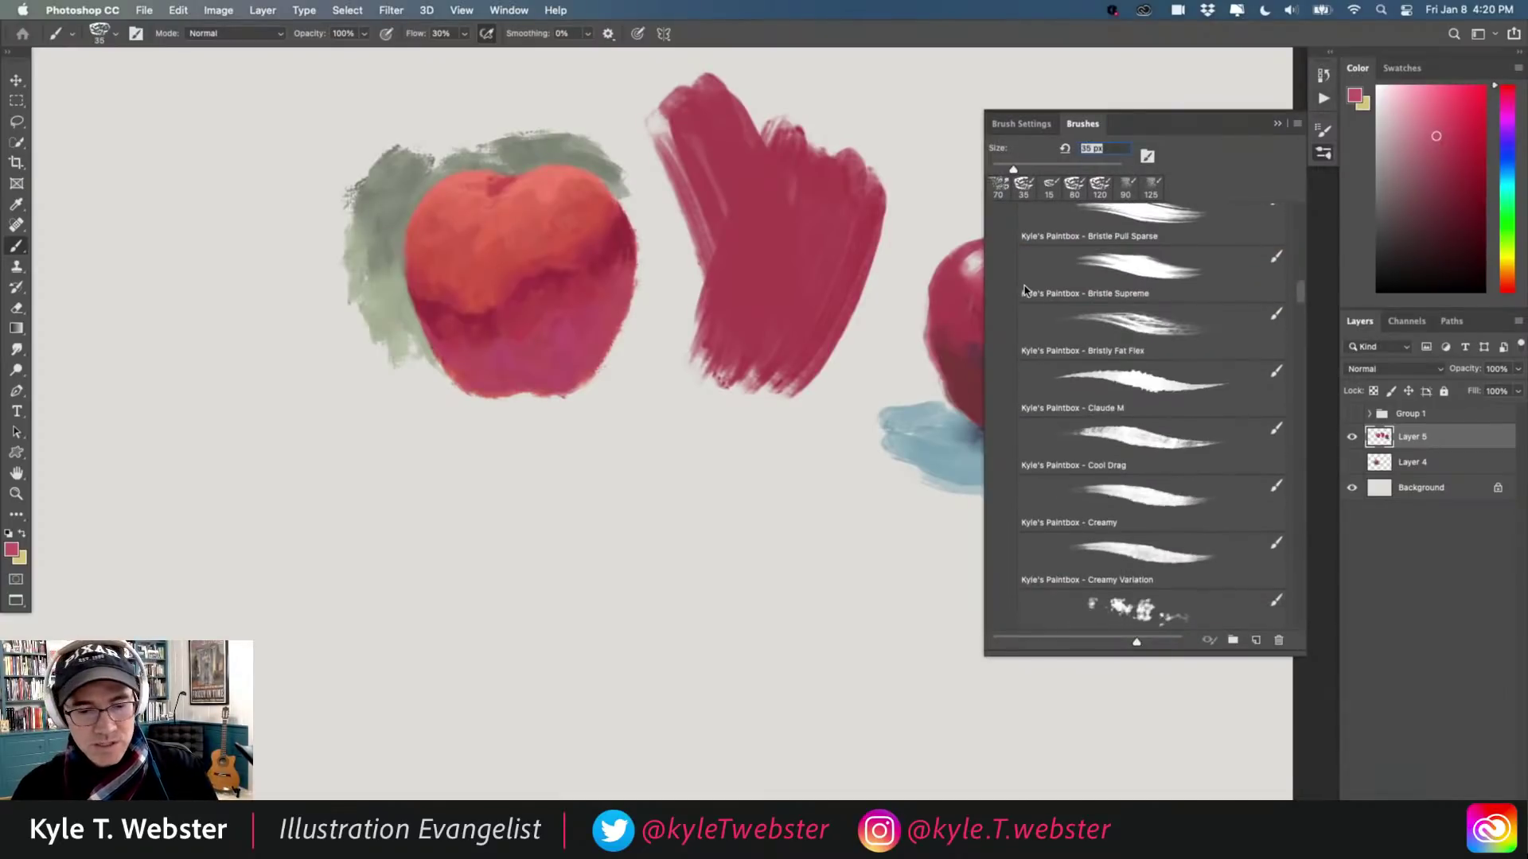
scroll(1017, 269, "up", 8)
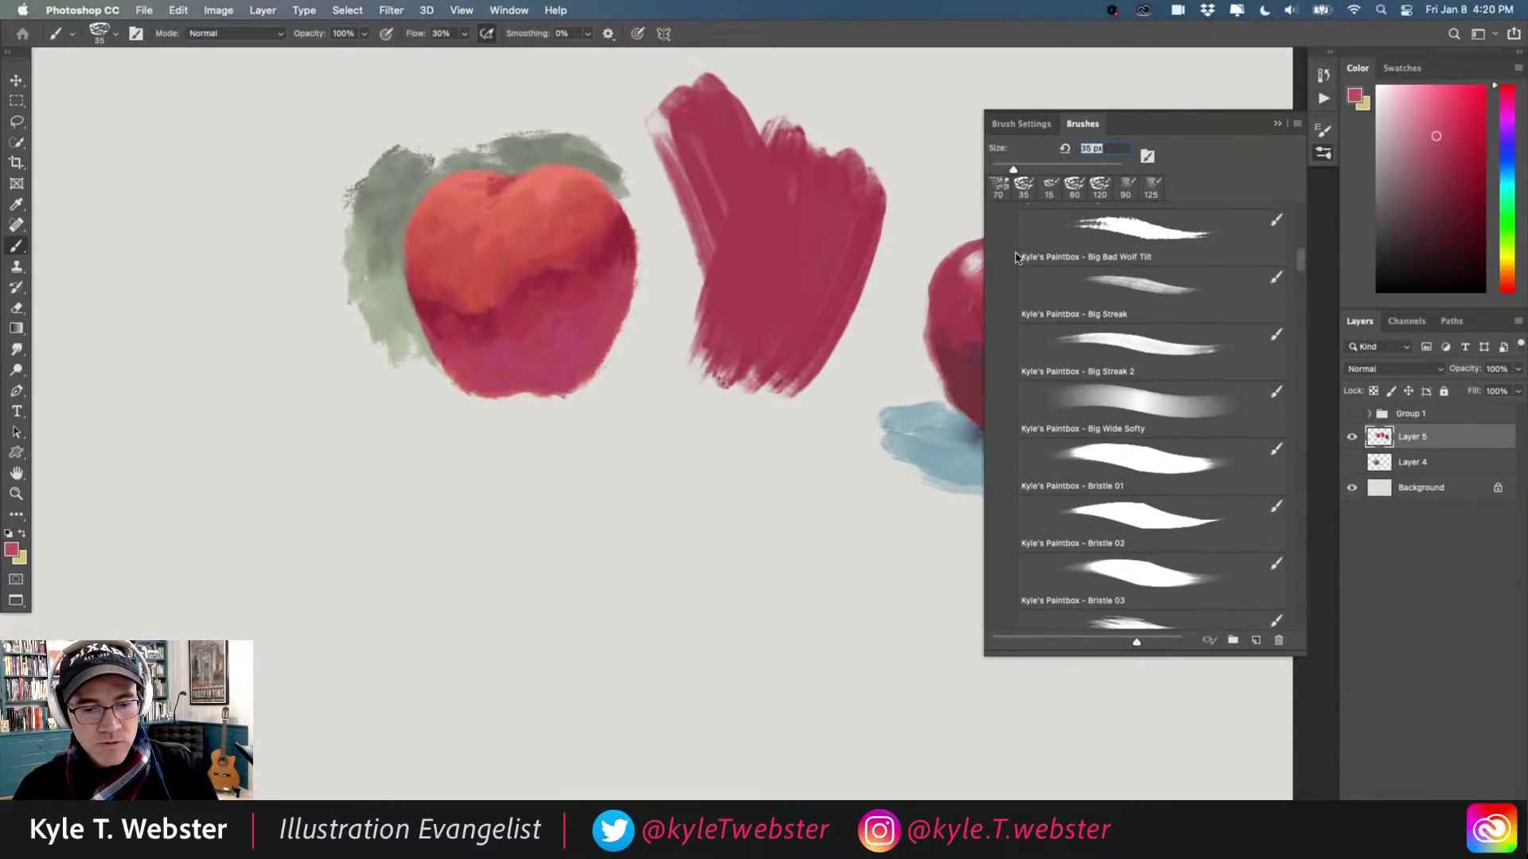
scroll(1014, 263, "down", 8)
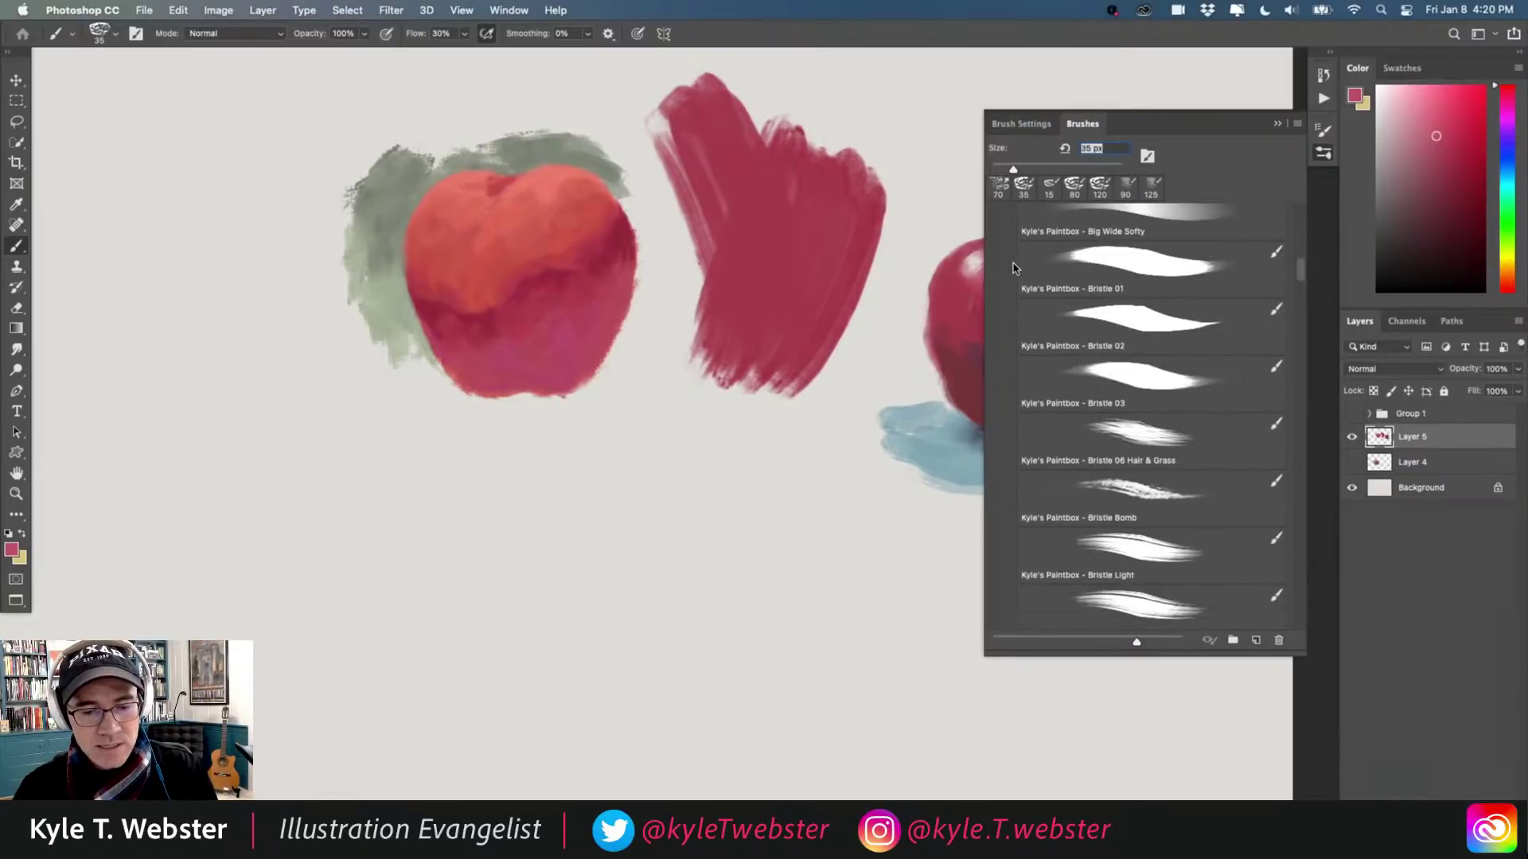
scroll(1015, 290, "down", 3)
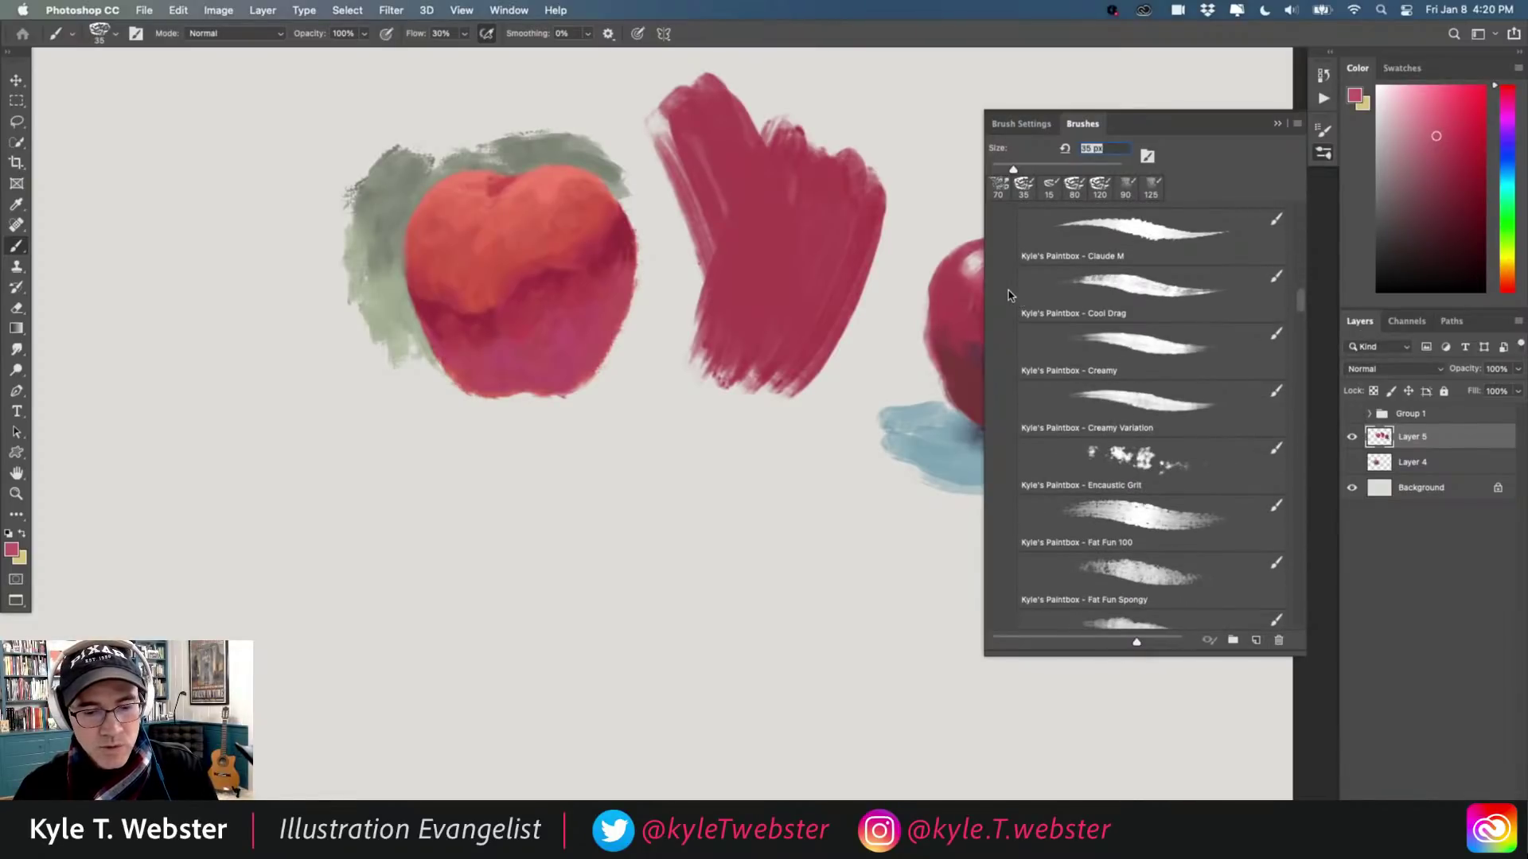
left_click(1126, 345)
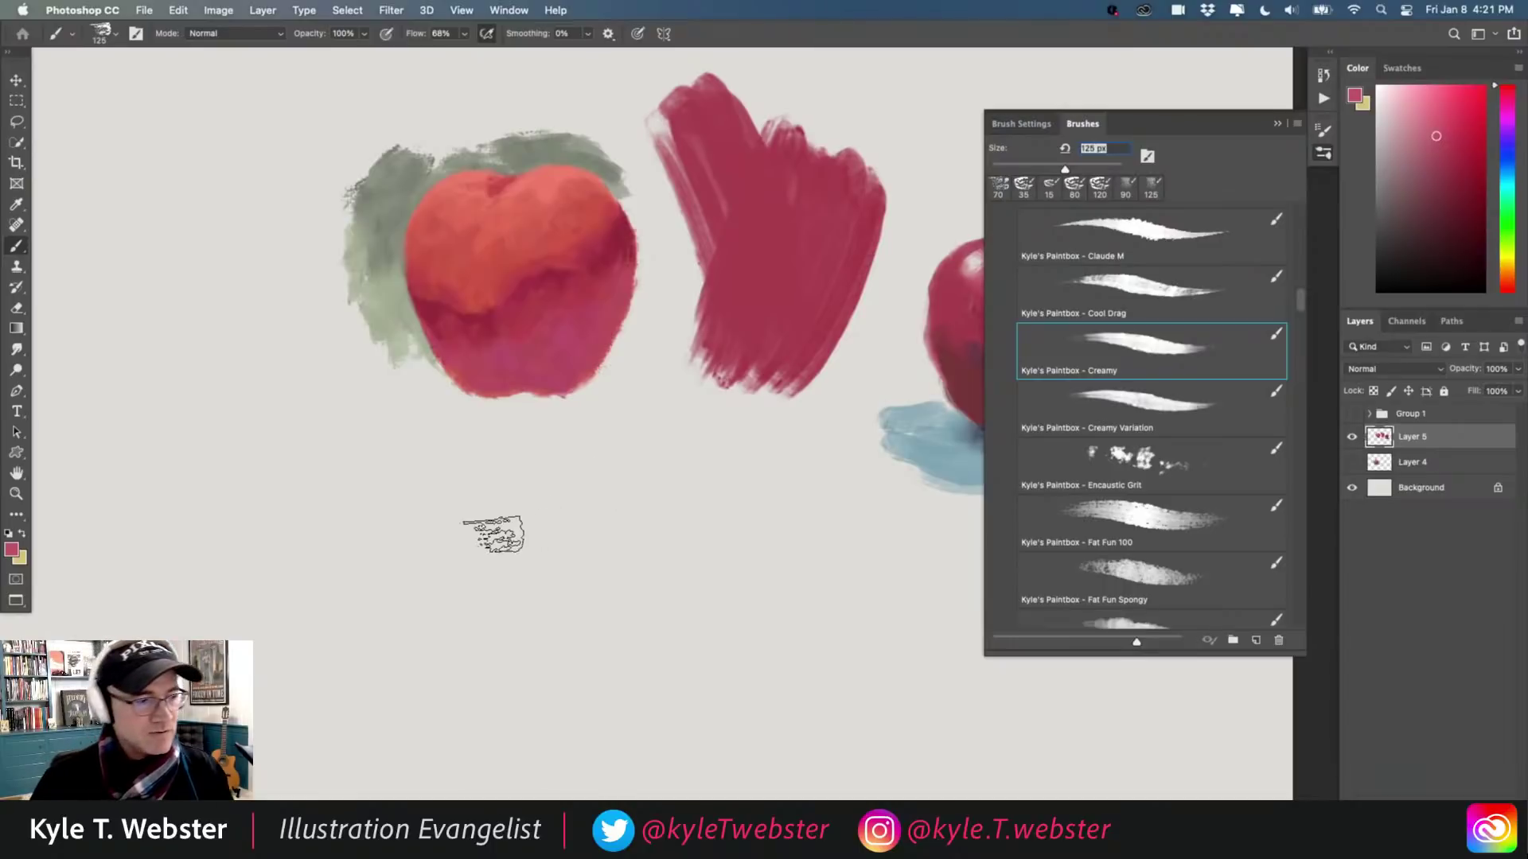
Paint a third apple beneath the first in its sampled crimson, and cover the upper half with sampled orange-red
mouse_move(494, 529)
left_mouse_down()
mouse_move(501, 478)
mouse_move(370, 521)
left_mouse_up()
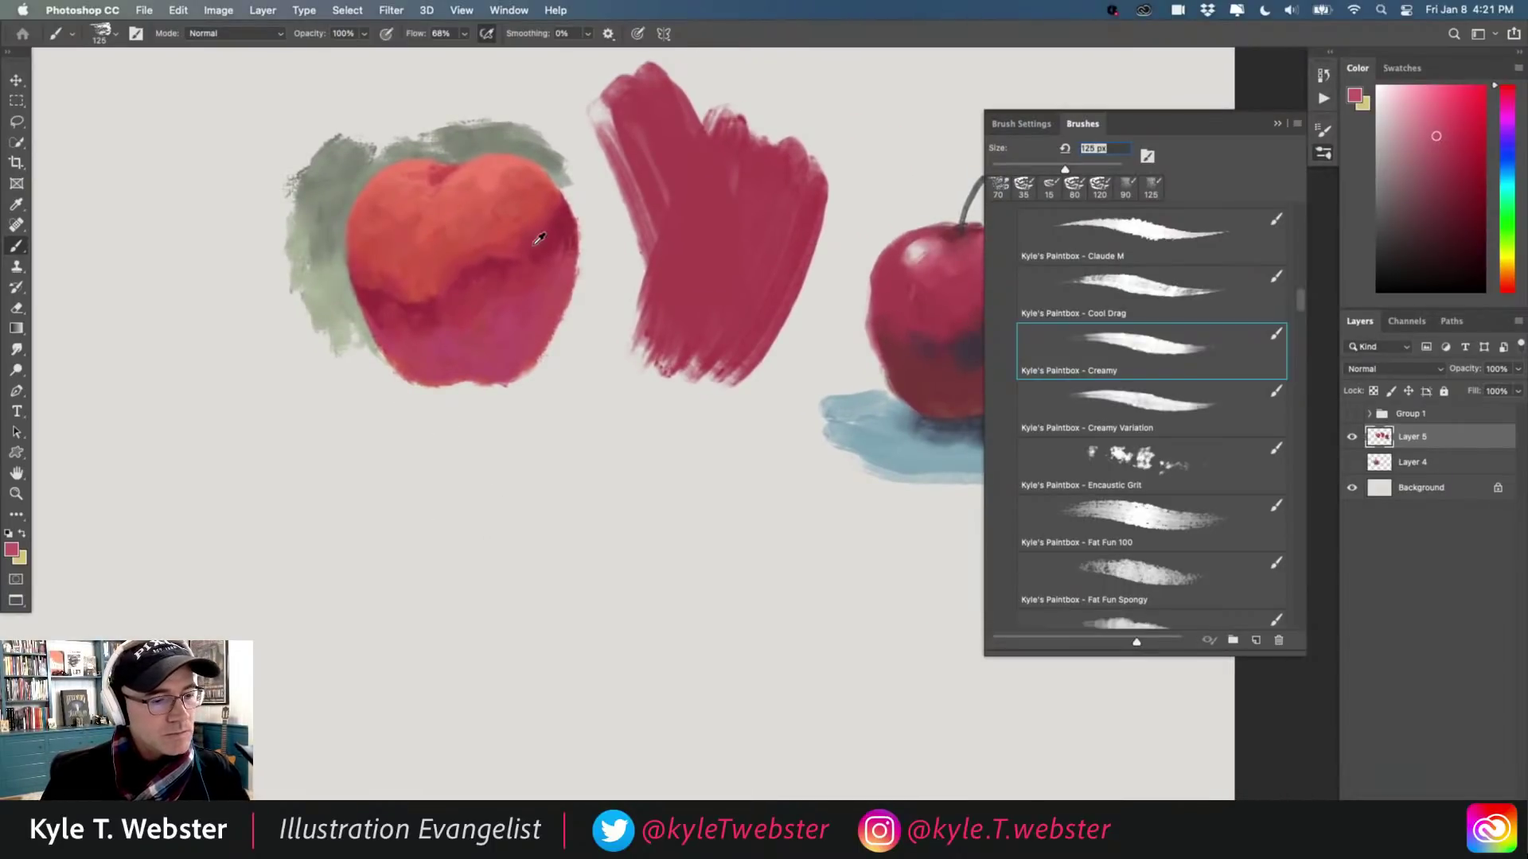
mouse_move(619, 577)
left_mouse_down()
mouse_move(576, 612)
mouse_move(585, 532)
left_mouse_up()
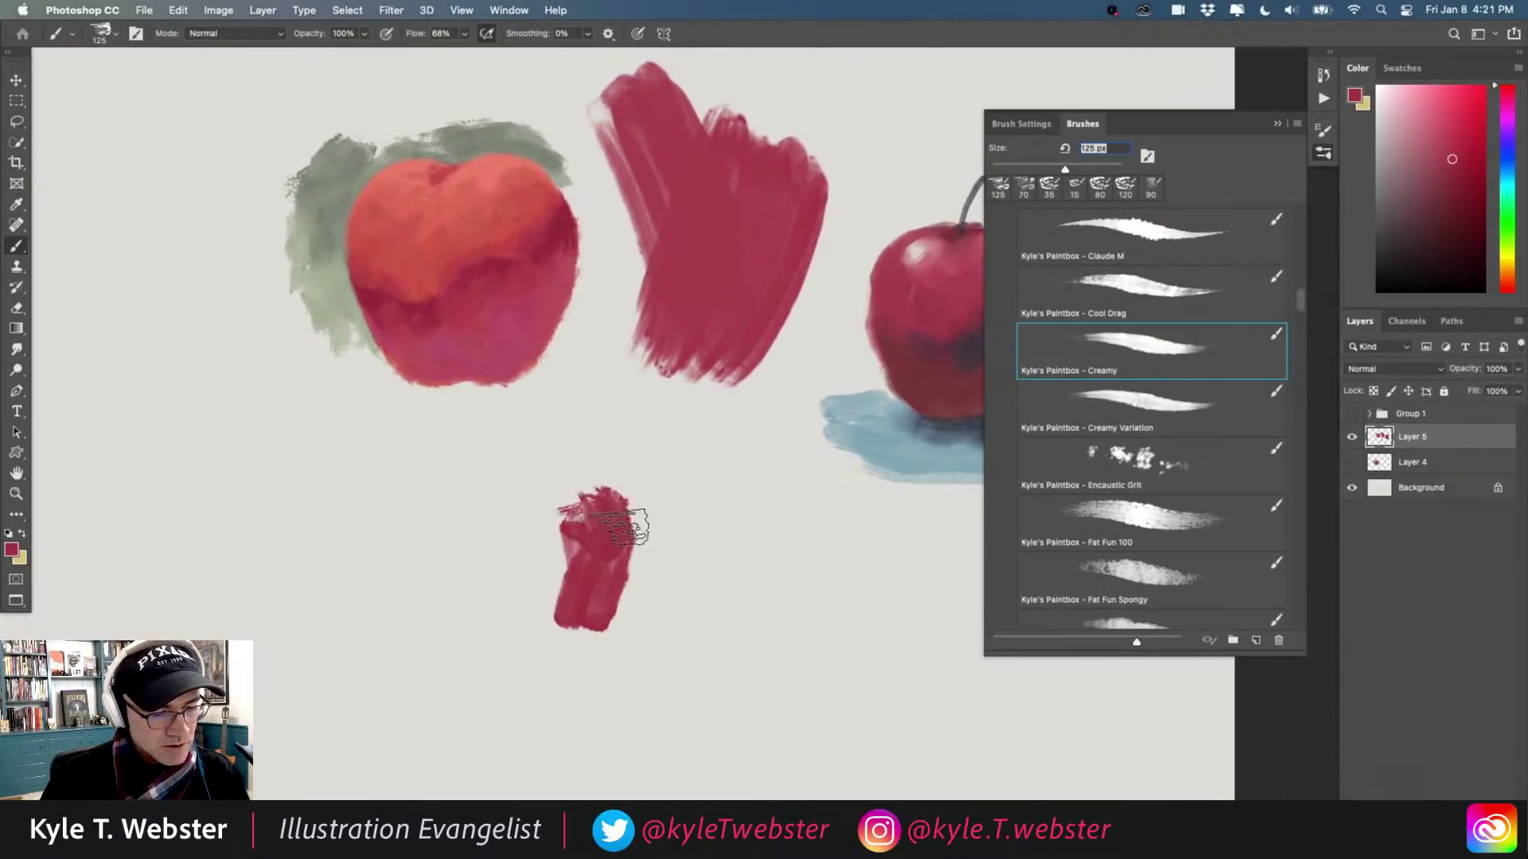
mouse_move(637, 595)
left_mouse_down()
mouse_move(613, 634)
mouse_move(557, 660)
left_mouse_up()
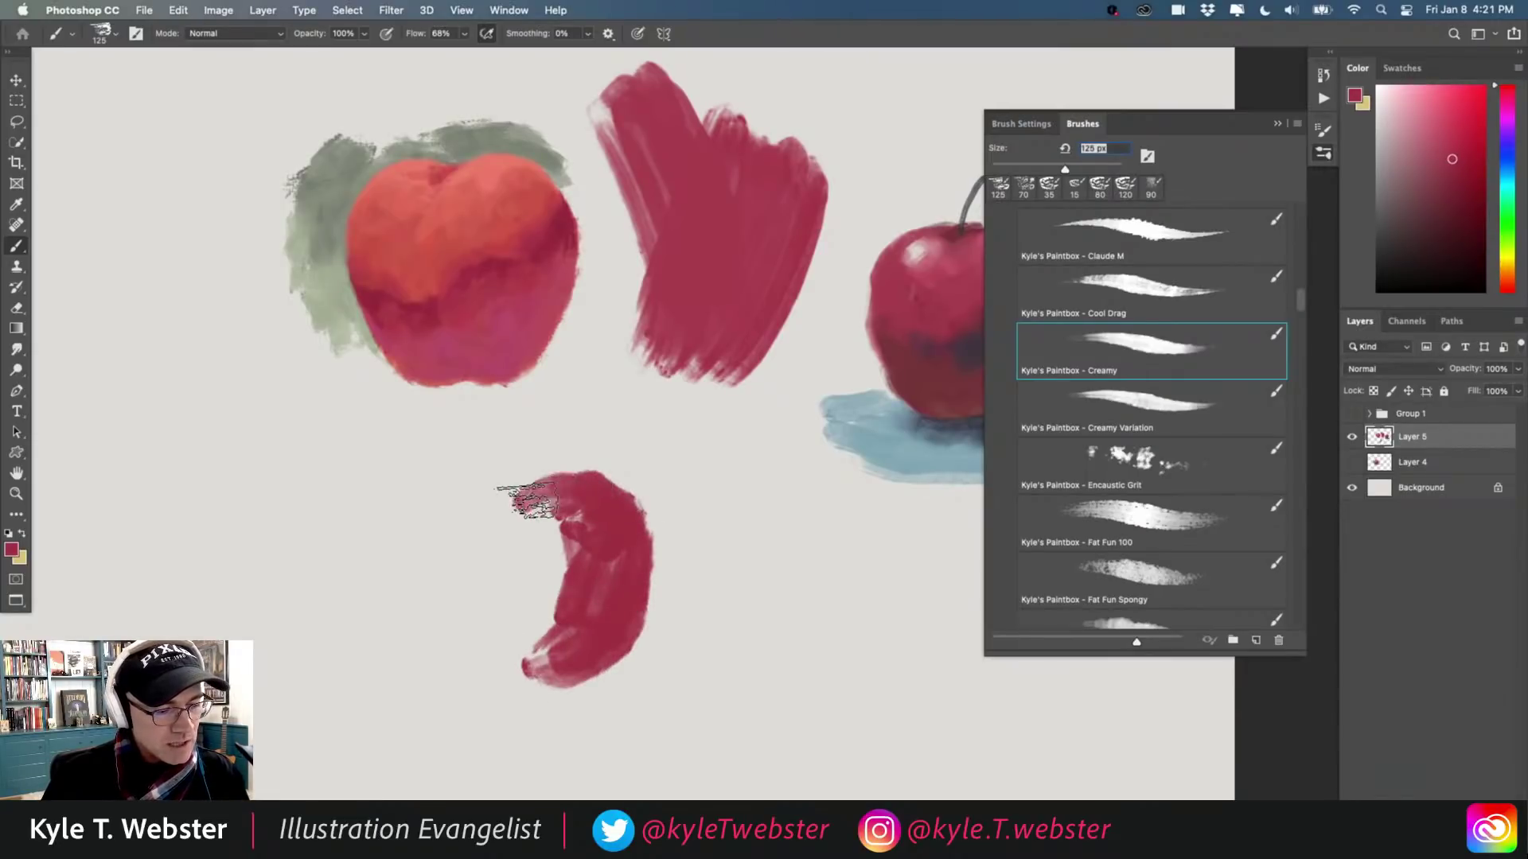
mouse_move(532, 535)
left_mouse_down()
mouse_move(570, 534)
mouse_move(544, 589)
left_mouse_up()
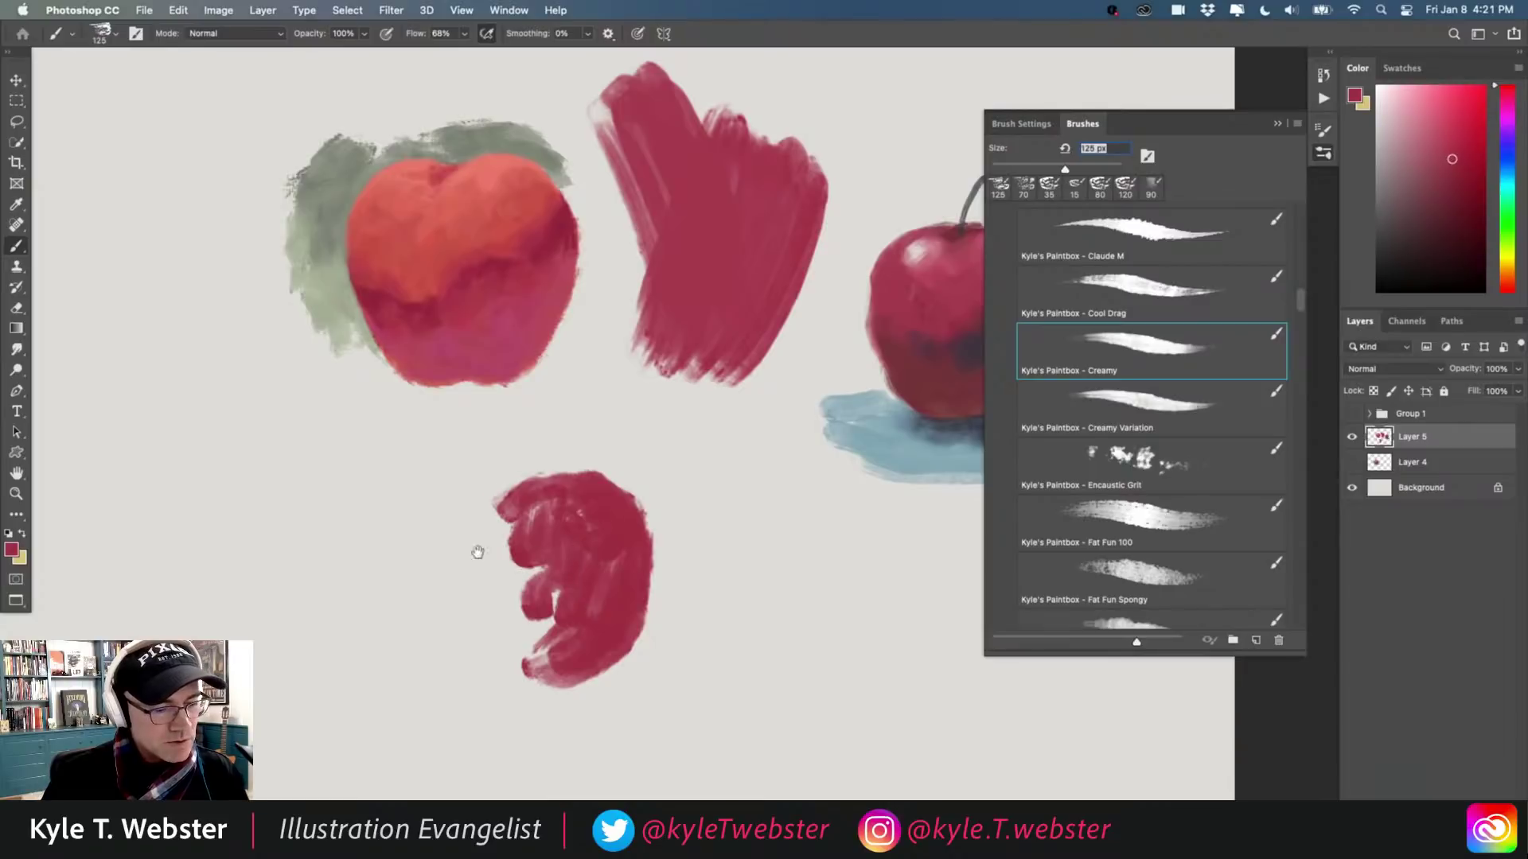
left_click(478, 552, "super")
left_click_drag(470, 542, 509, 464)
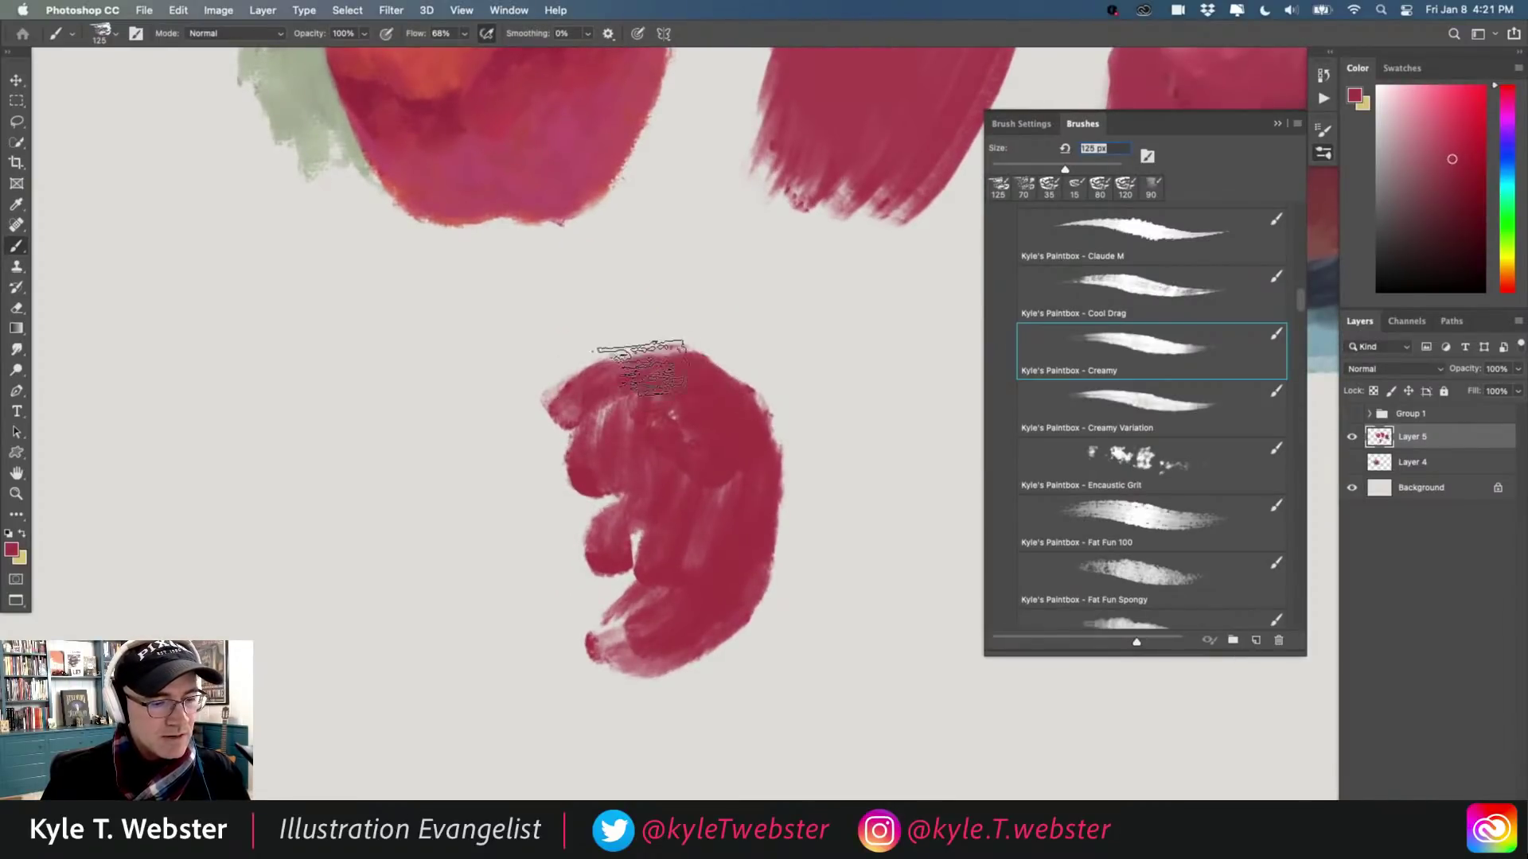
mouse_move(641, 367)
left_mouse_down()
mouse_move(707, 366)
mouse_move(756, 412)
mouse_move(777, 488)
mouse_move(743, 604)
mouse_move(645, 650)
mouse_move(733, 617)
mouse_move(774, 529)
mouse_move(756, 399)
mouse_move(675, 364)
mouse_move(623, 375)
mouse_move(695, 366)
mouse_move(643, 355)
mouse_move(655, 346)
mouse_move(584, 377)
mouse_move(696, 354)
left_mouse_up()
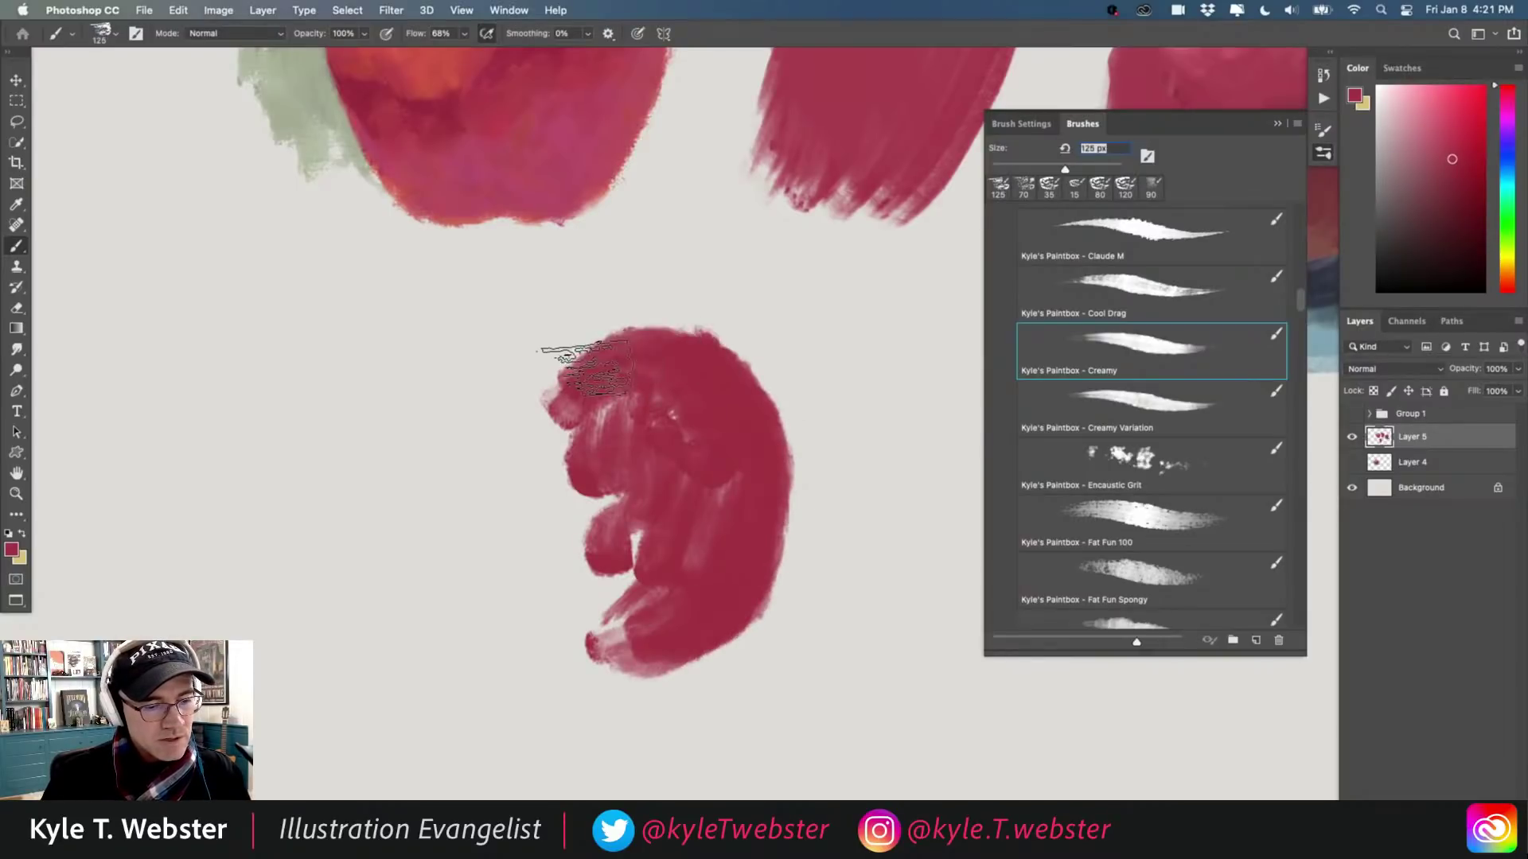
mouse_move(776, 412)
left_mouse_down()
mouse_move(656, 394)
mouse_move(556, 428)
mouse_move(553, 386)
mouse_move(533, 382)
mouse_move(601, 368)
mouse_move(453, 399)
mouse_move(481, 382)
mouse_move(446, 458)
mouse_move(433, 421)
mouse_move(445, 561)
mouse_move(425, 491)
mouse_move(482, 617)
mouse_move(514, 643)
mouse_move(637, 645)
mouse_move(497, 647)
mouse_move(444, 583)
mouse_move(463, 613)
mouse_move(422, 455)
mouse_move(418, 478)
mouse_move(530, 605)
mouse_move(616, 605)
mouse_move(565, 494)
mouse_move(550, 565)
mouse_move(581, 500)
mouse_move(525, 518)
mouse_move(494, 398)
mouse_move(472, 549)
left_mouse_up()
left_click_drag(442, 460, 454, 534)
left_click_drag(638, 517, 634, 444)
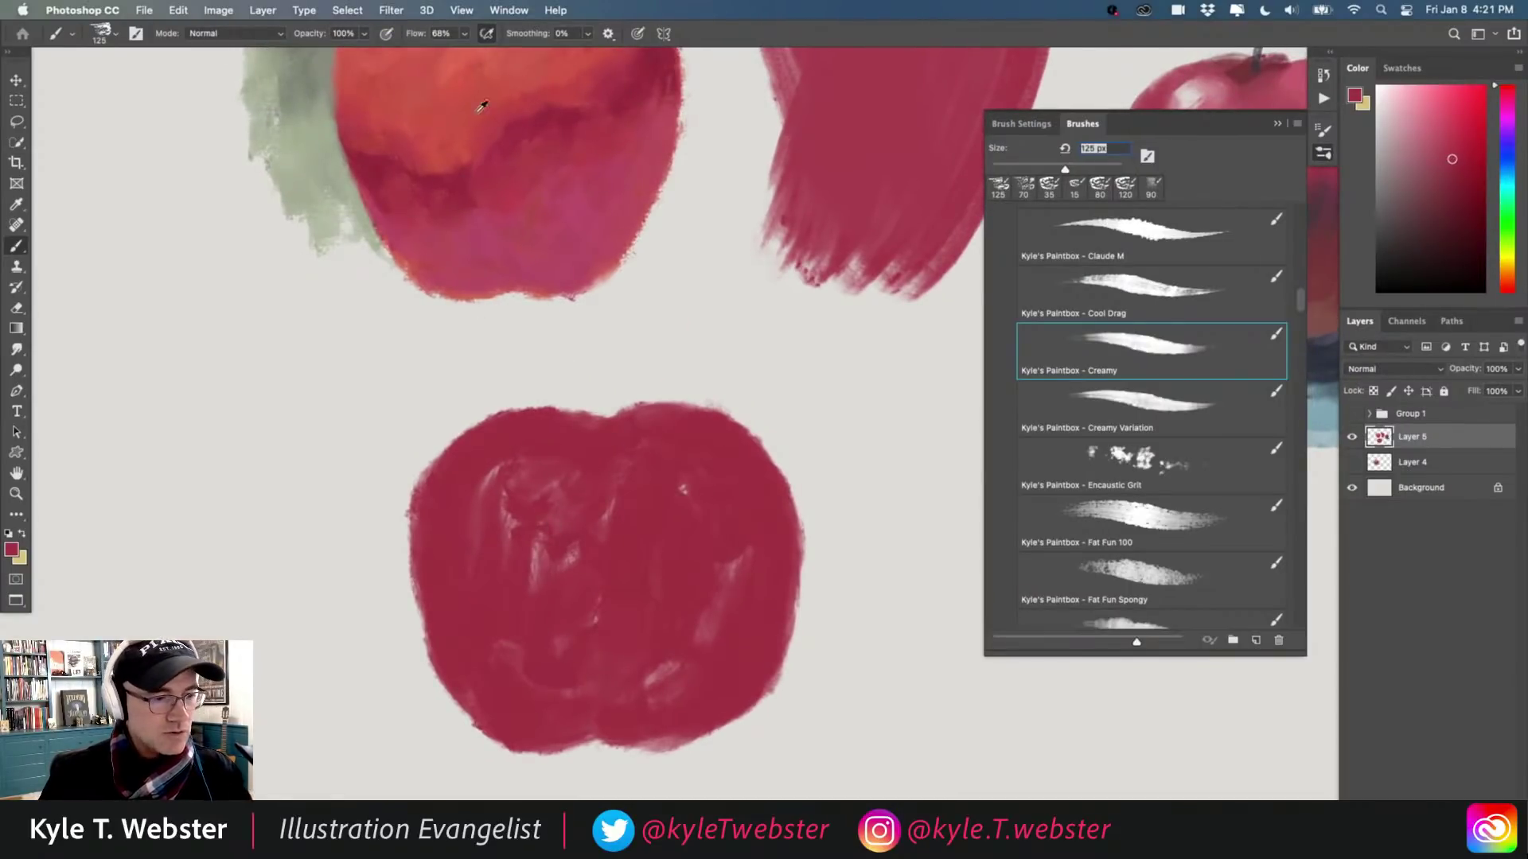
mouse_move(562, 482)
left_mouse_down()
mouse_move(558, 438)
mouse_move(500, 473)
mouse_move(556, 564)
mouse_move(586, 463)
mouse_move(615, 499)
mouse_move(634, 451)
mouse_move(694, 433)
mouse_move(726, 461)
mouse_move(696, 486)
mouse_move(738, 488)
mouse_move(656, 536)
mouse_move(649, 503)
mouse_move(754, 464)
mouse_move(711, 537)
mouse_move(731, 497)
mouse_move(612, 592)
mouse_move(640, 523)
mouse_move(569, 562)
mouse_move(521, 480)
mouse_move(499, 476)
mouse_move(589, 432)
mouse_move(480, 473)
mouse_move(495, 431)
mouse_move(457, 543)
mouse_move(448, 508)
mouse_move(451, 596)
mouse_move(451, 487)
mouse_move(447, 594)
mouse_move(504, 437)
mouse_move(485, 564)
mouse_move(485, 525)
left_mouse_up()
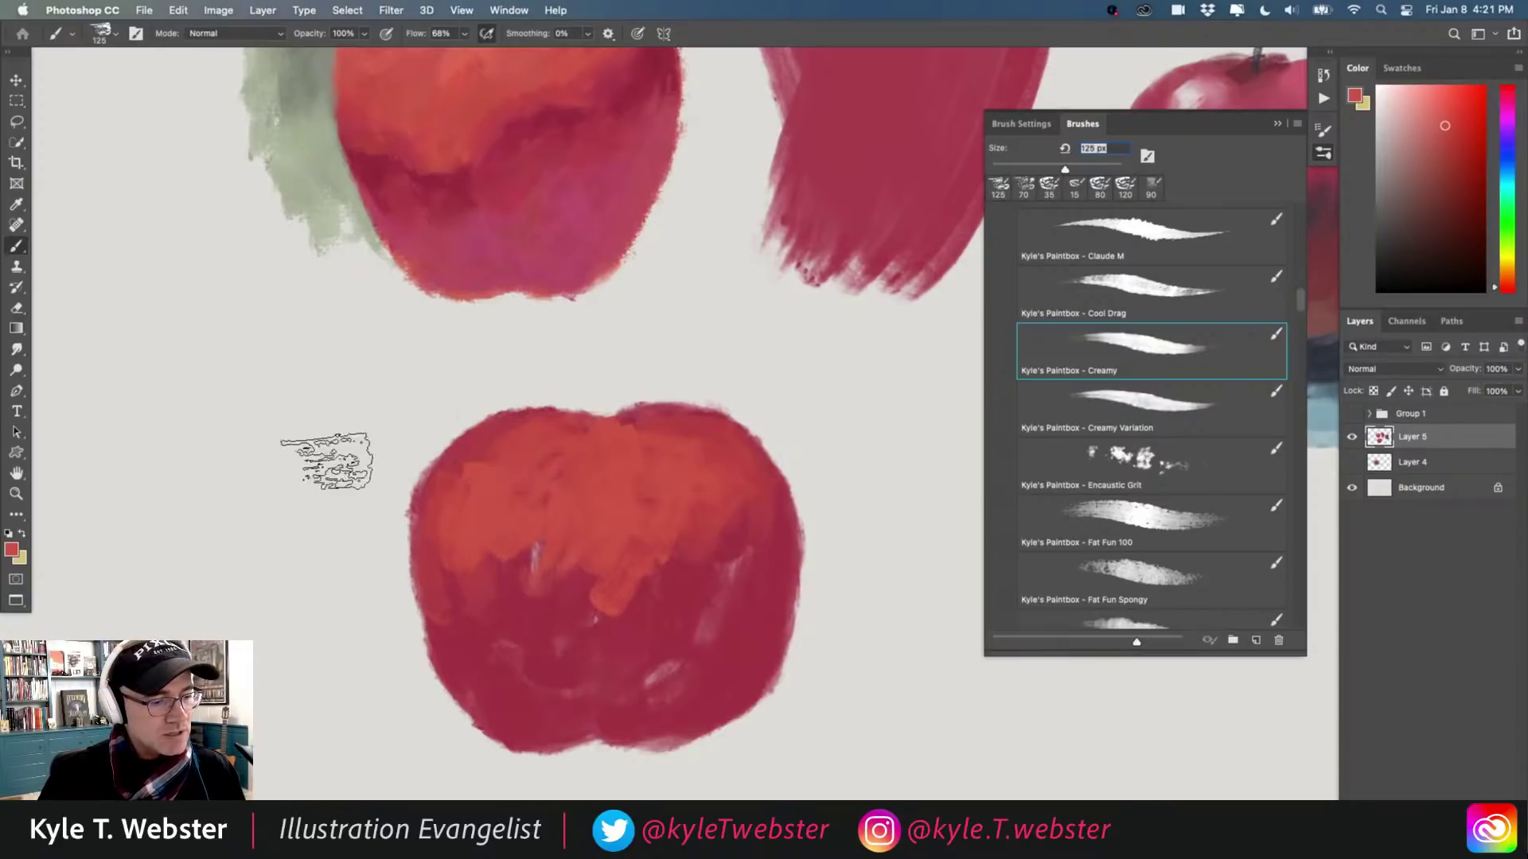
Paint overlapping orange-red test strokes in several directions on the empty canvas beside the third apple
left_click_drag(342, 533, 210, 398)
left_click_drag(338, 583, 192, 608)
left_click_drag(282, 695, 246, 541)
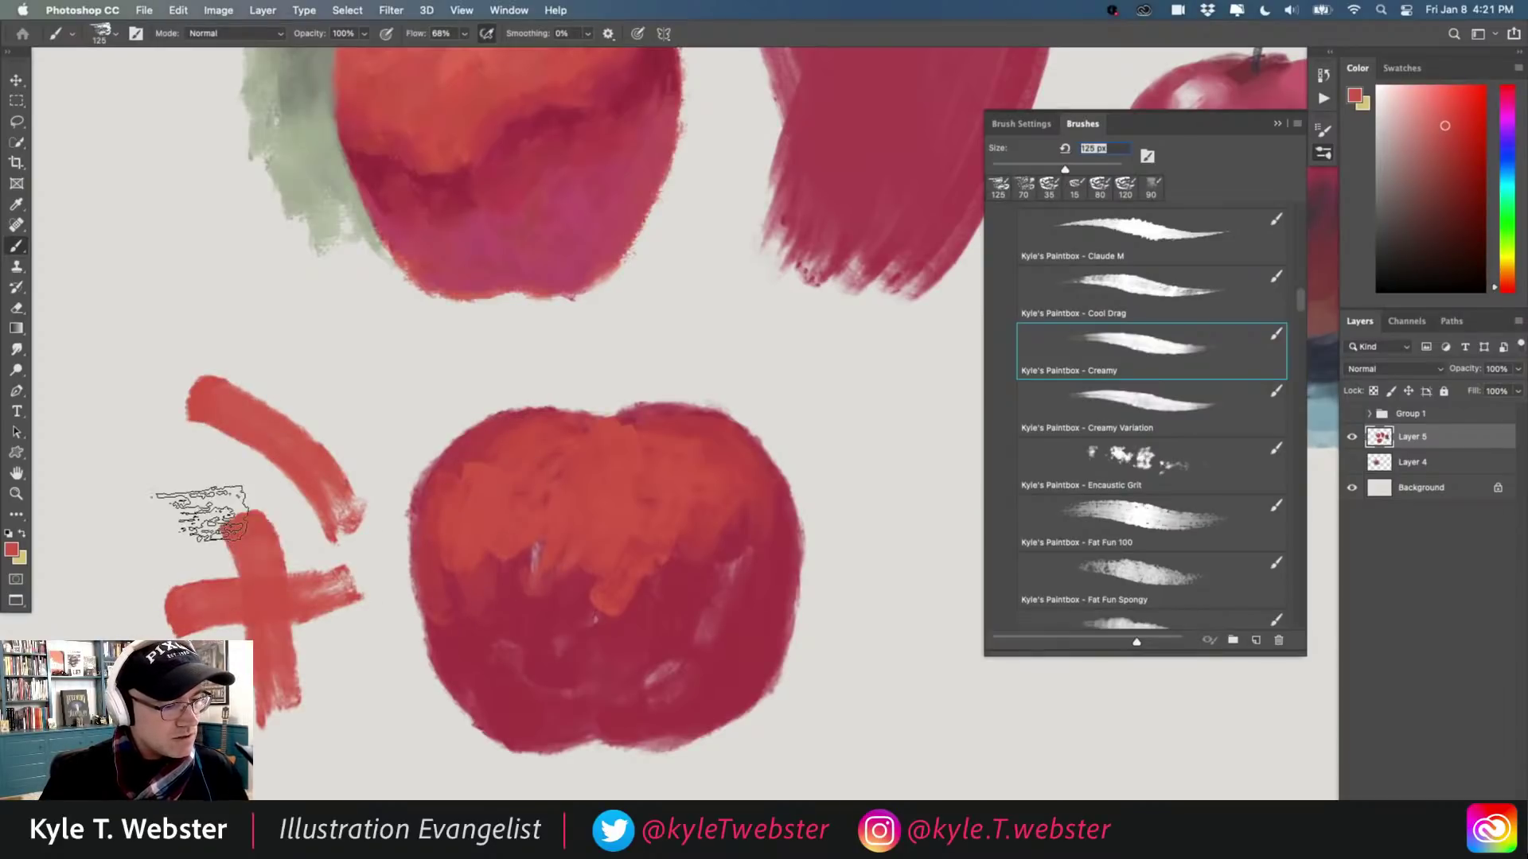
left_click_drag(221, 485, 204, 579)
left_click_drag(167, 480, 263, 485)
mouse_move(306, 392)
left_mouse_down()
mouse_move(256, 515)
mouse_move(311, 382)
left_mouse_up()
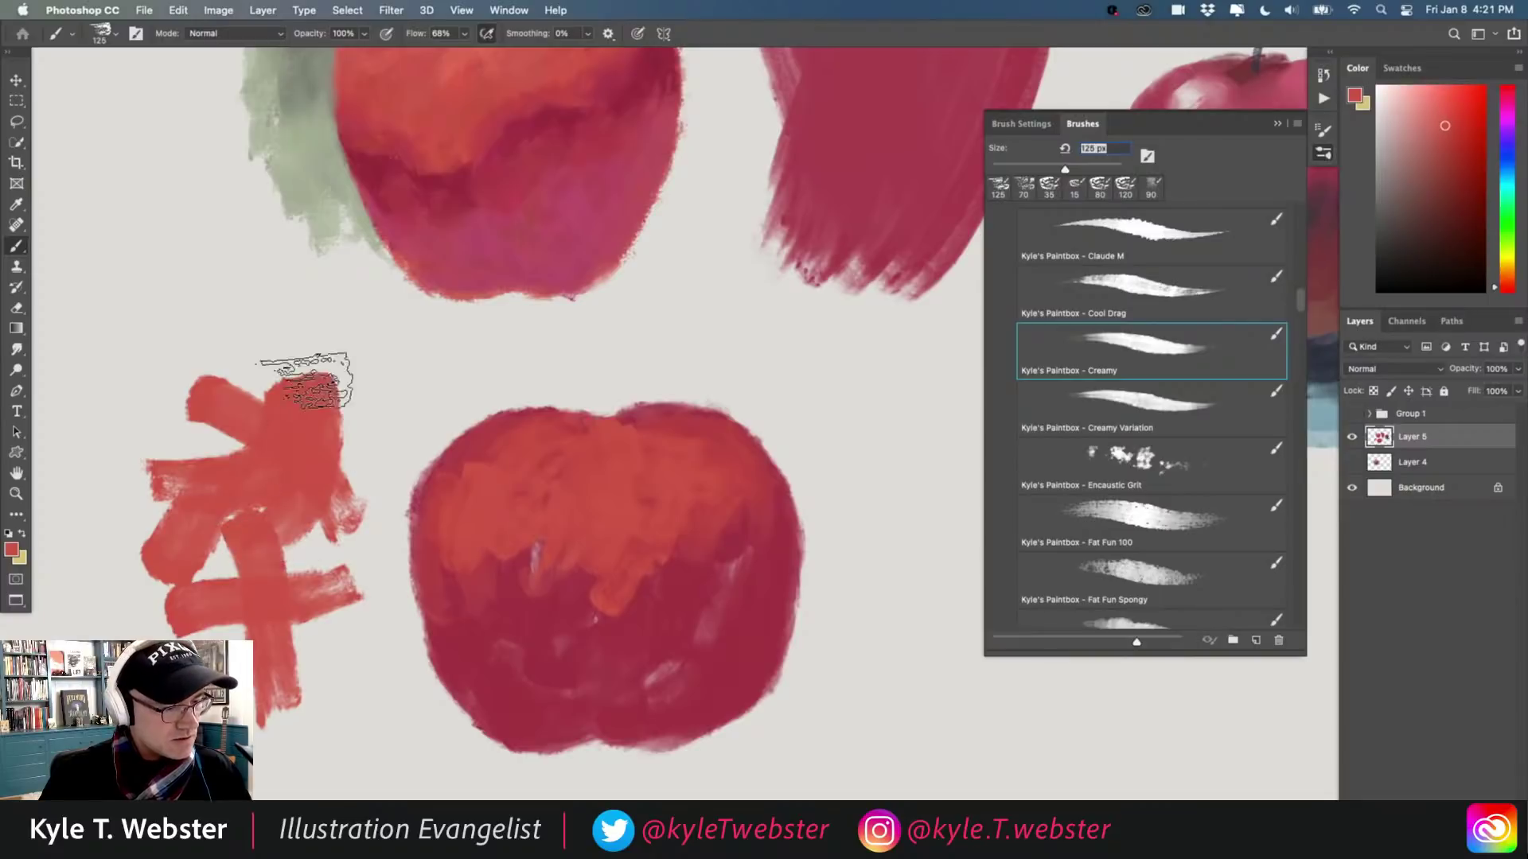
left_click_drag(267, 323, 314, 389)
mouse_move(382, 402)
left_mouse_down()
mouse_move(382, 364)
mouse_move(214, 435)
mouse_move(183, 310)
mouse_move(235, 313)
left_mouse_up()
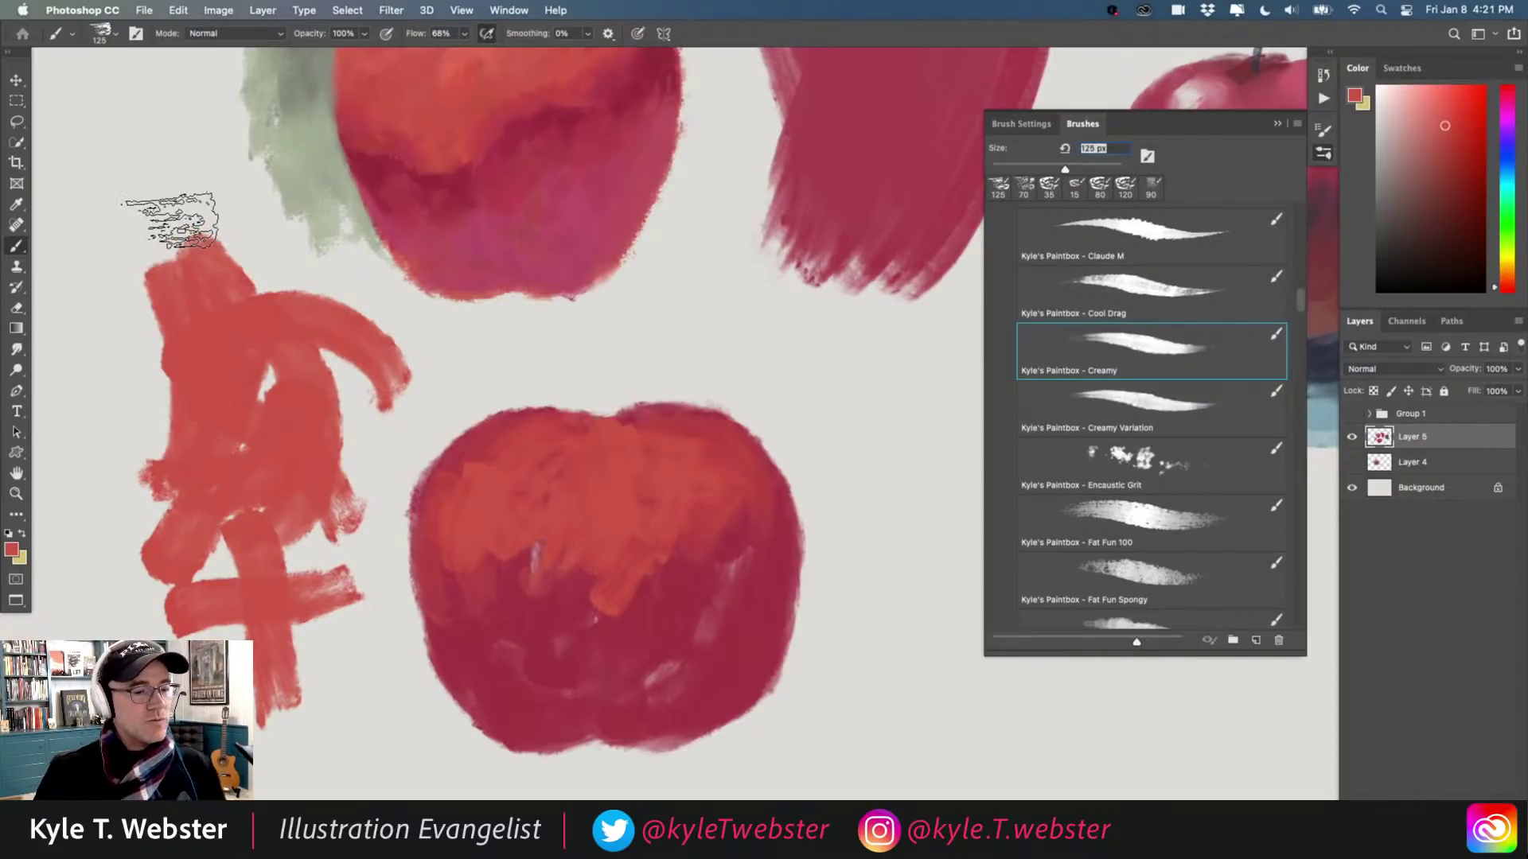
Rework the edge between the third apple's orange-red top and crimson body with colors sampled from both areas
left_click(661, 619, "alt")
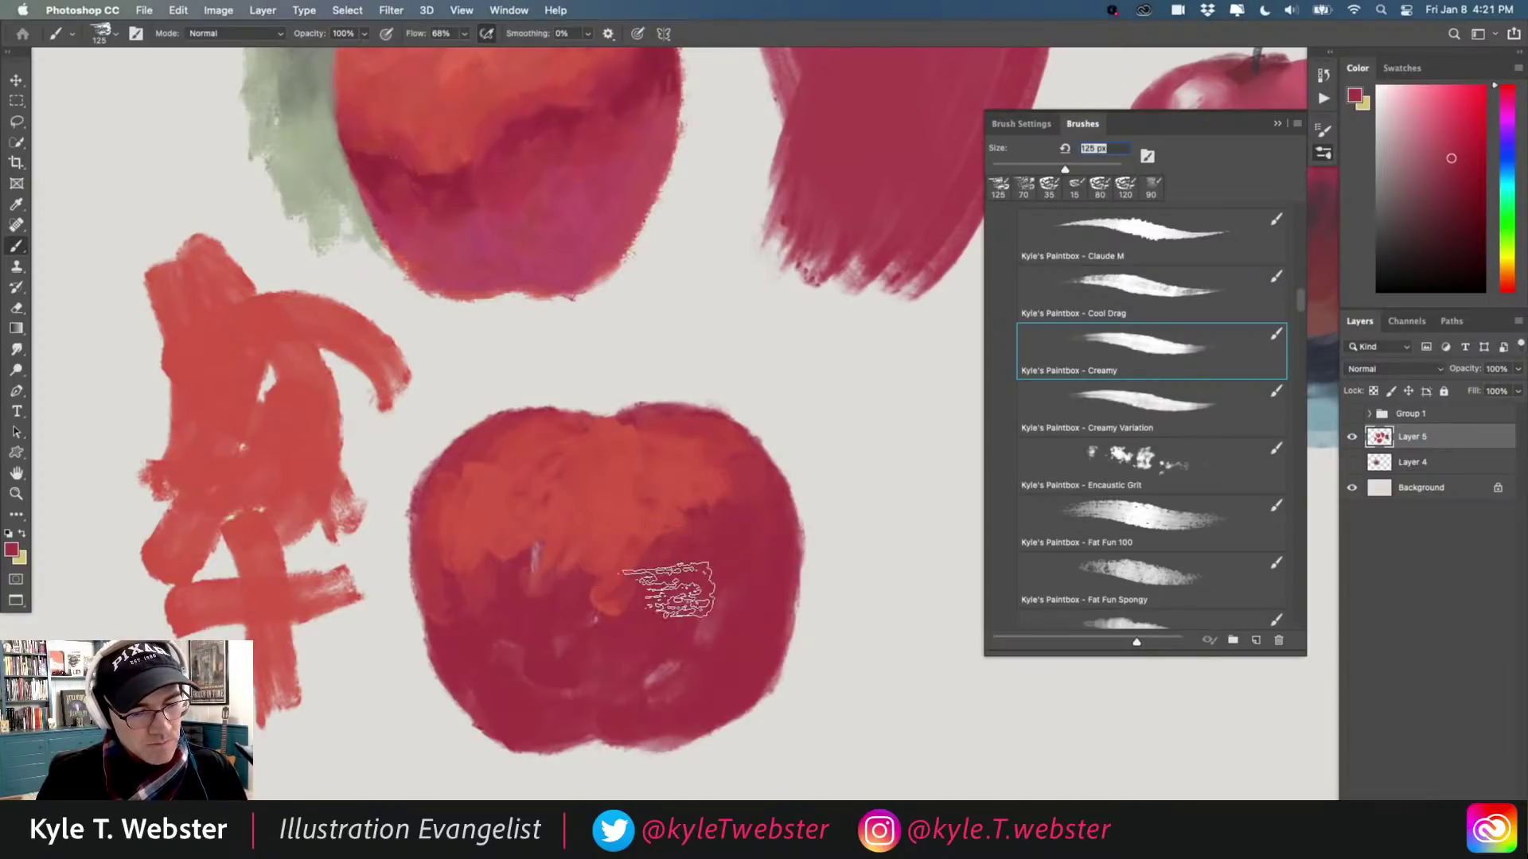
mouse_move(668, 589)
left_mouse_down()
mouse_move(558, 635)
mouse_move(579, 564)
mouse_move(531, 583)
mouse_move(481, 550)
mouse_move(459, 580)
mouse_move(454, 535)
left_mouse_up()
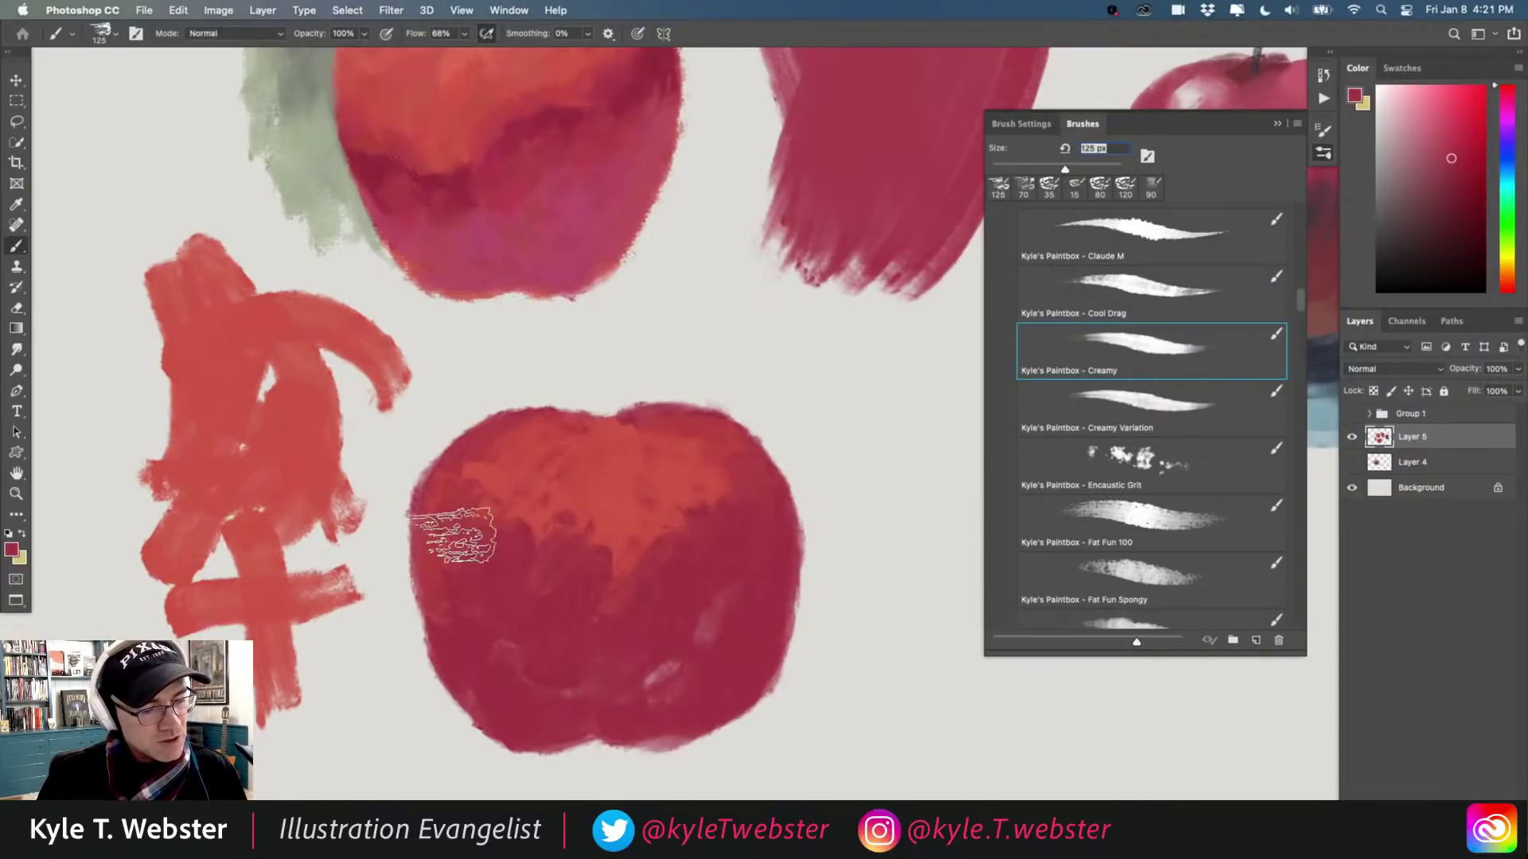
left_click(554, 475, "alt")
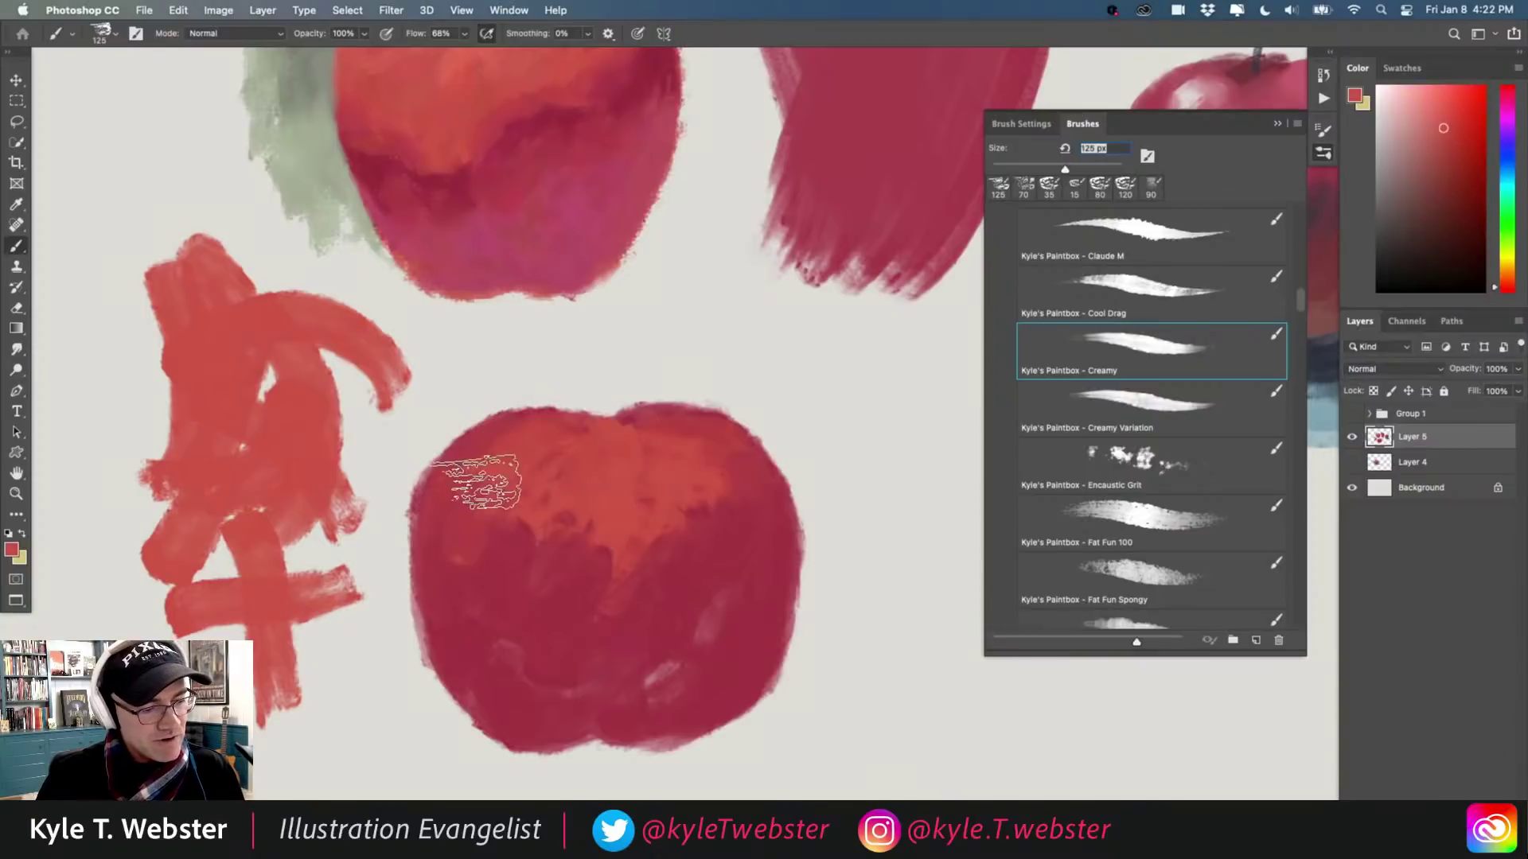
left_click_drag(478, 482, 447, 552)
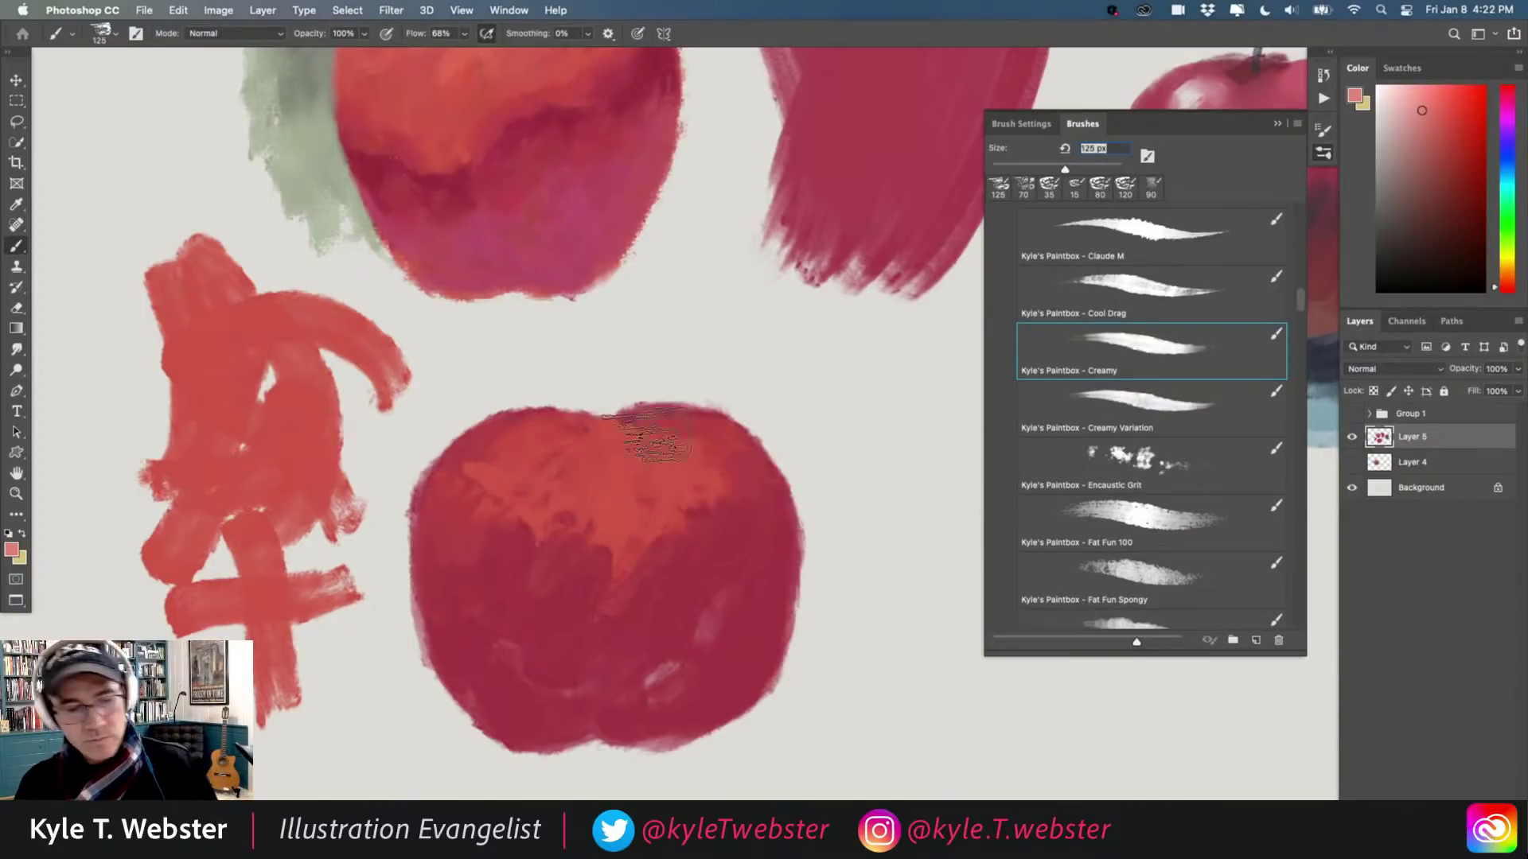
Paint light pink strokes across the third apple's top and upper side, and blend them with the Smudge tool
mouse_move(535, 468)
left_mouse_down()
mouse_move(561, 436)
mouse_move(515, 454)
mouse_move(502, 438)
mouse_move(450, 502)
mouse_move(502, 475)
mouse_move(531, 509)
mouse_move(576, 446)
mouse_move(599, 446)
mouse_move(586, 501)
mouse_move(640, 433)
mouse_move(688, 431)
mouse_move(656, 466)
mouse_move(623, 431)
mouse_move(634, 420)
mouse_move(496, 477)
mouse_move(519, 449)
mouse_move(433, 533)
mouse_move(441, 574)
left_mouse_up()
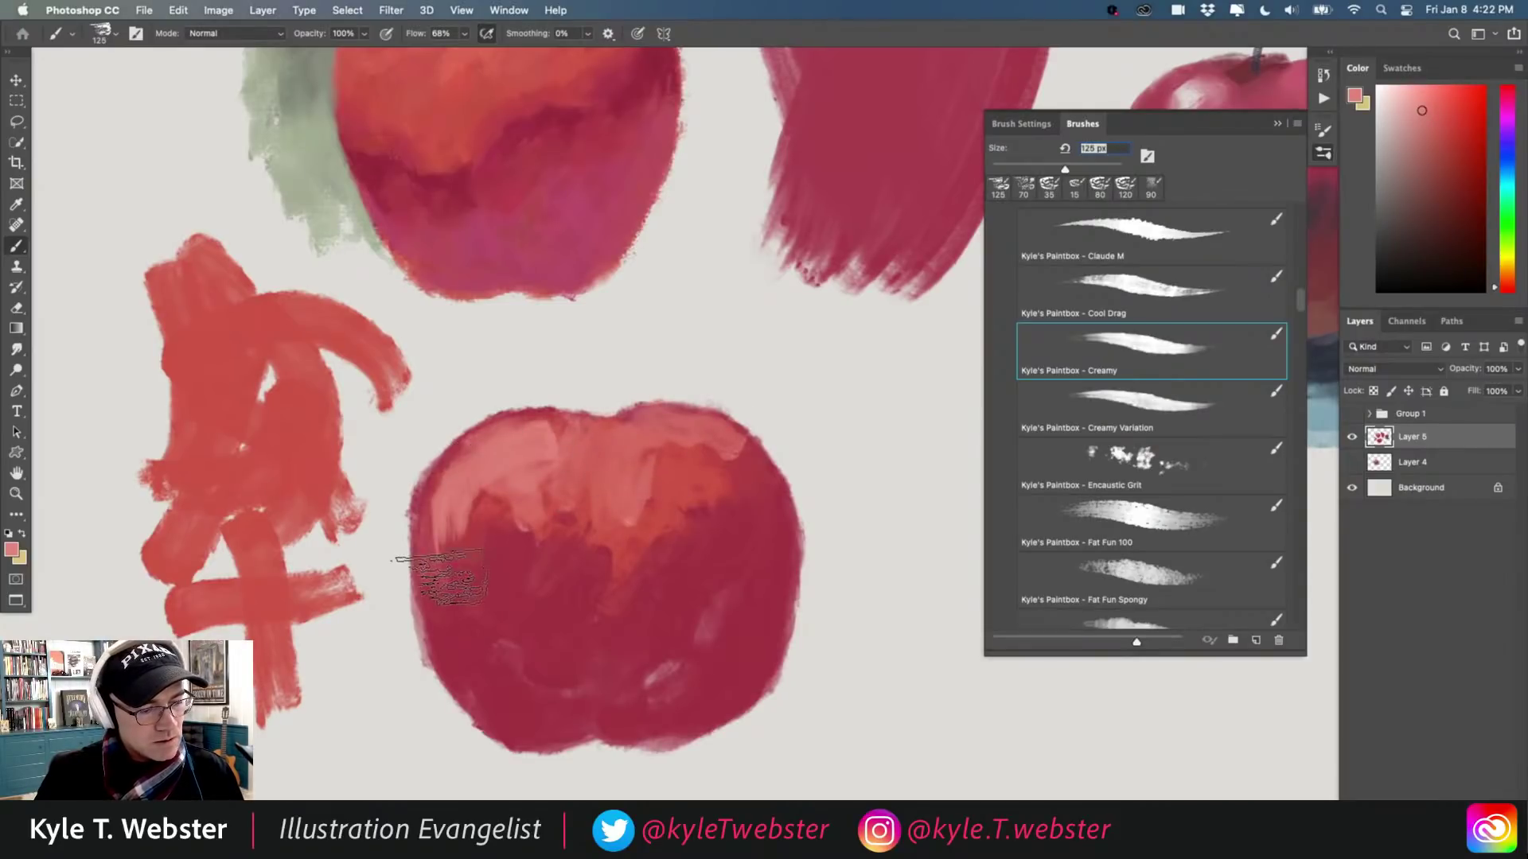
key("r")
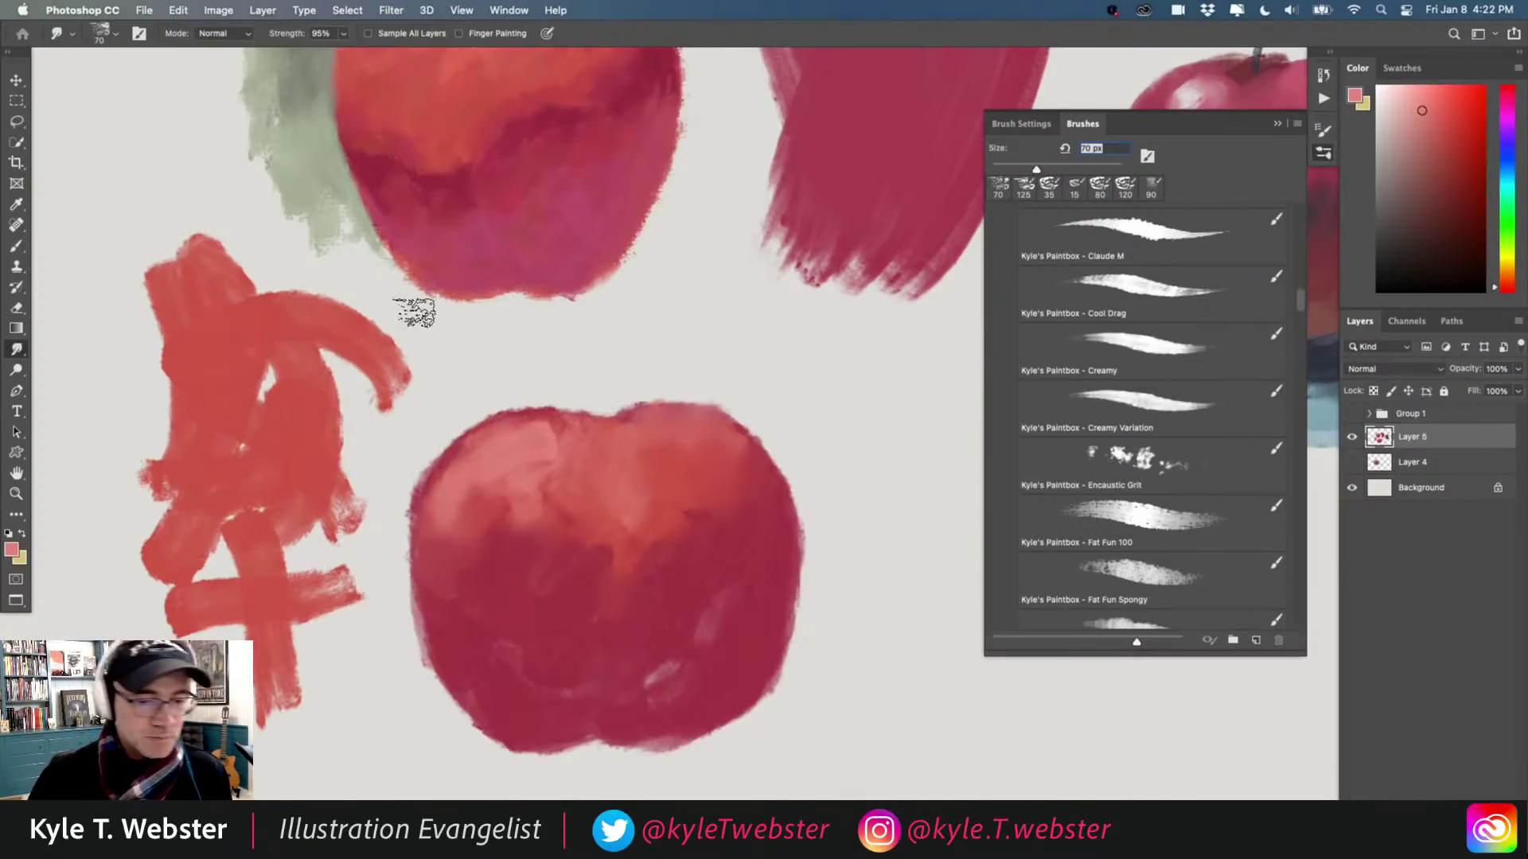
Look through the smudge brushes in the Fresco_Smudge folder
left_click_drag(1300, 303, 1103, 167)
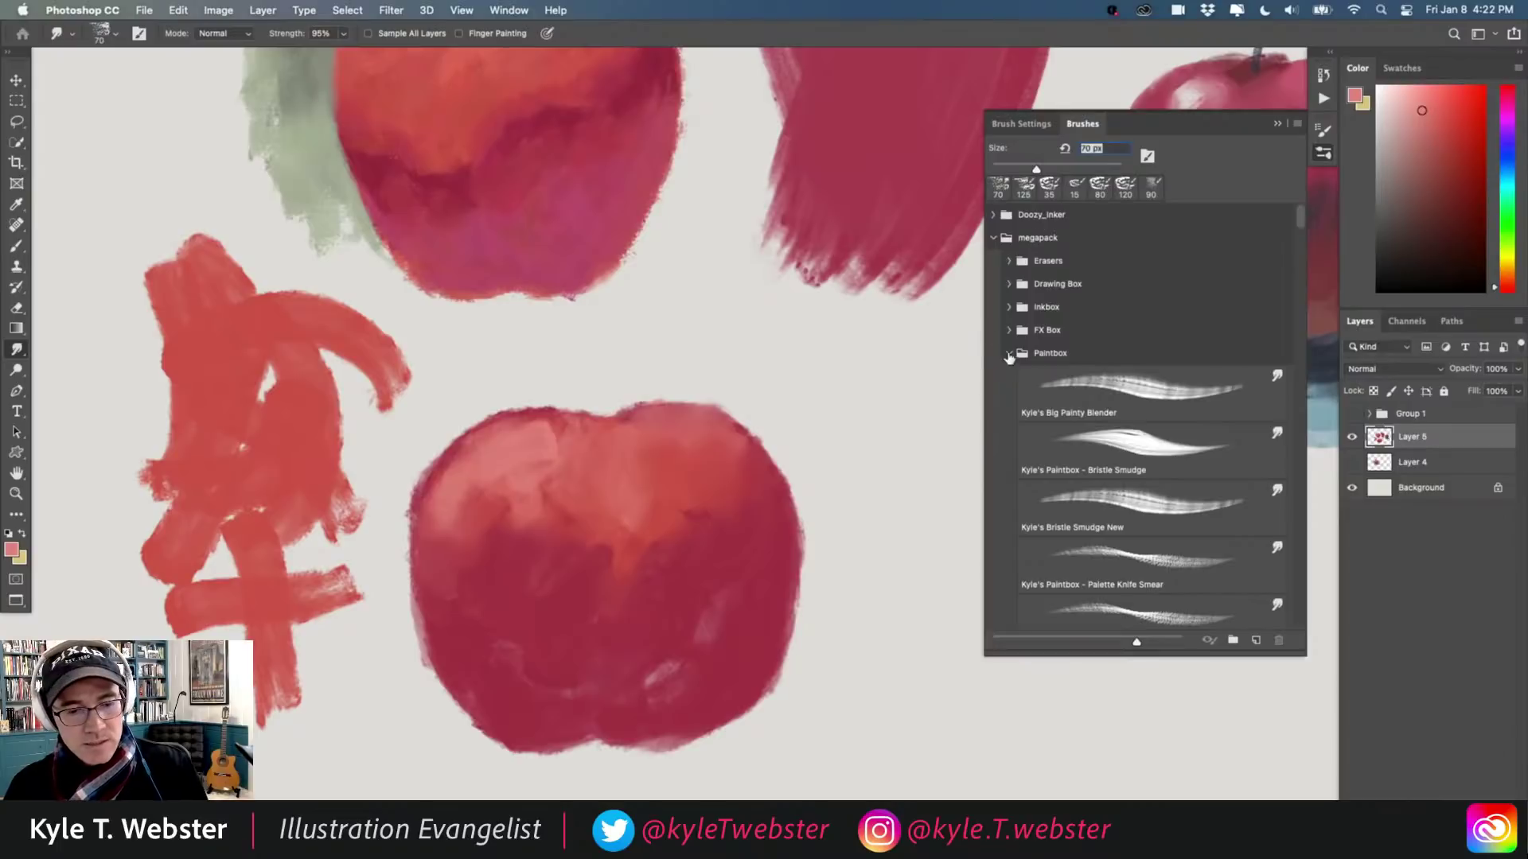
left_click(1009, 355)
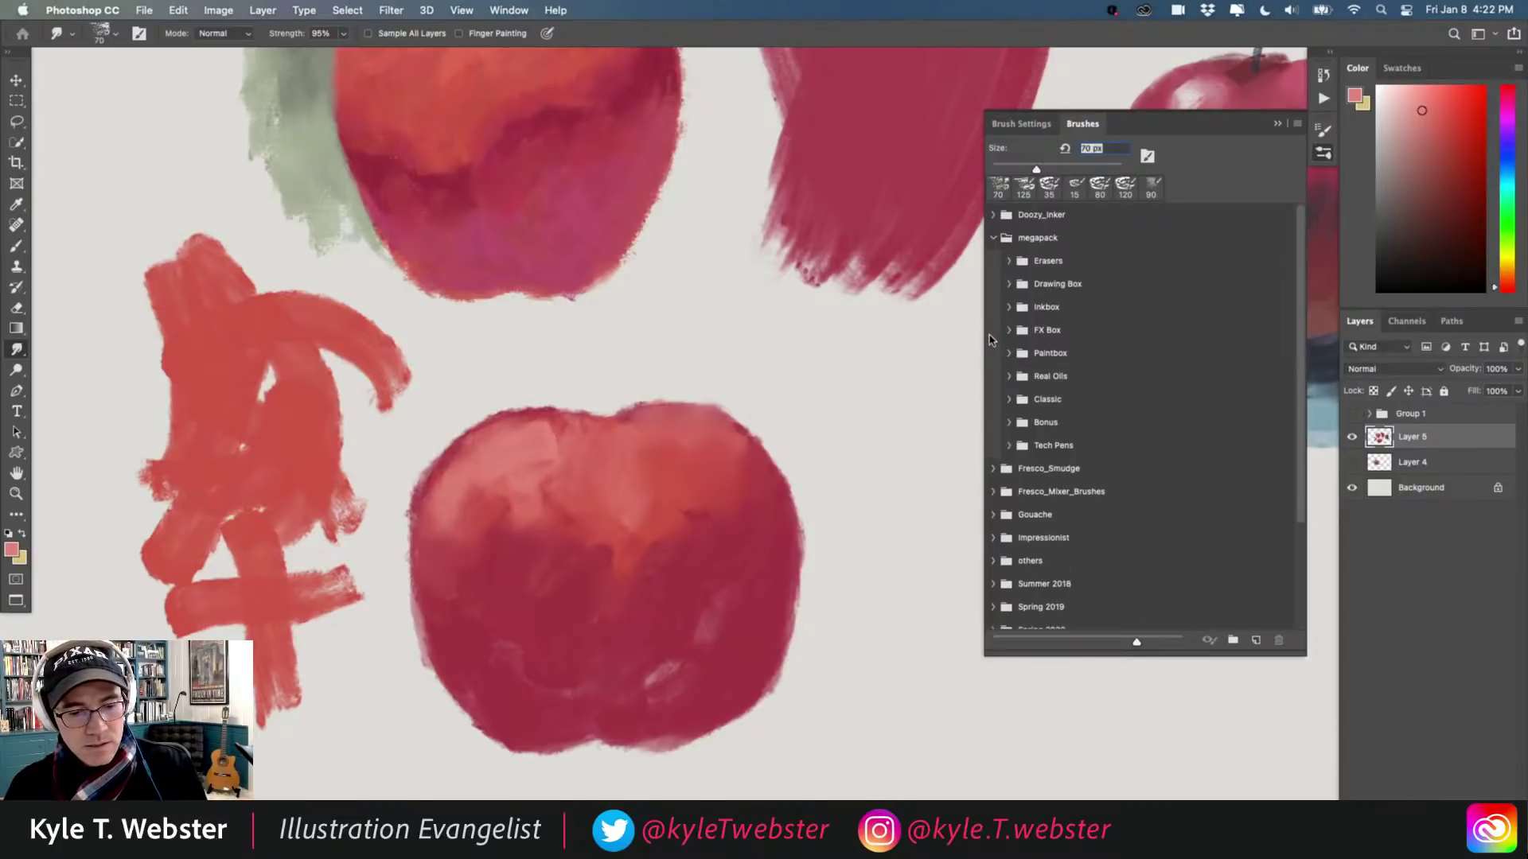
left_click(993, 468)
scroll(1114, 402, "down", 5)
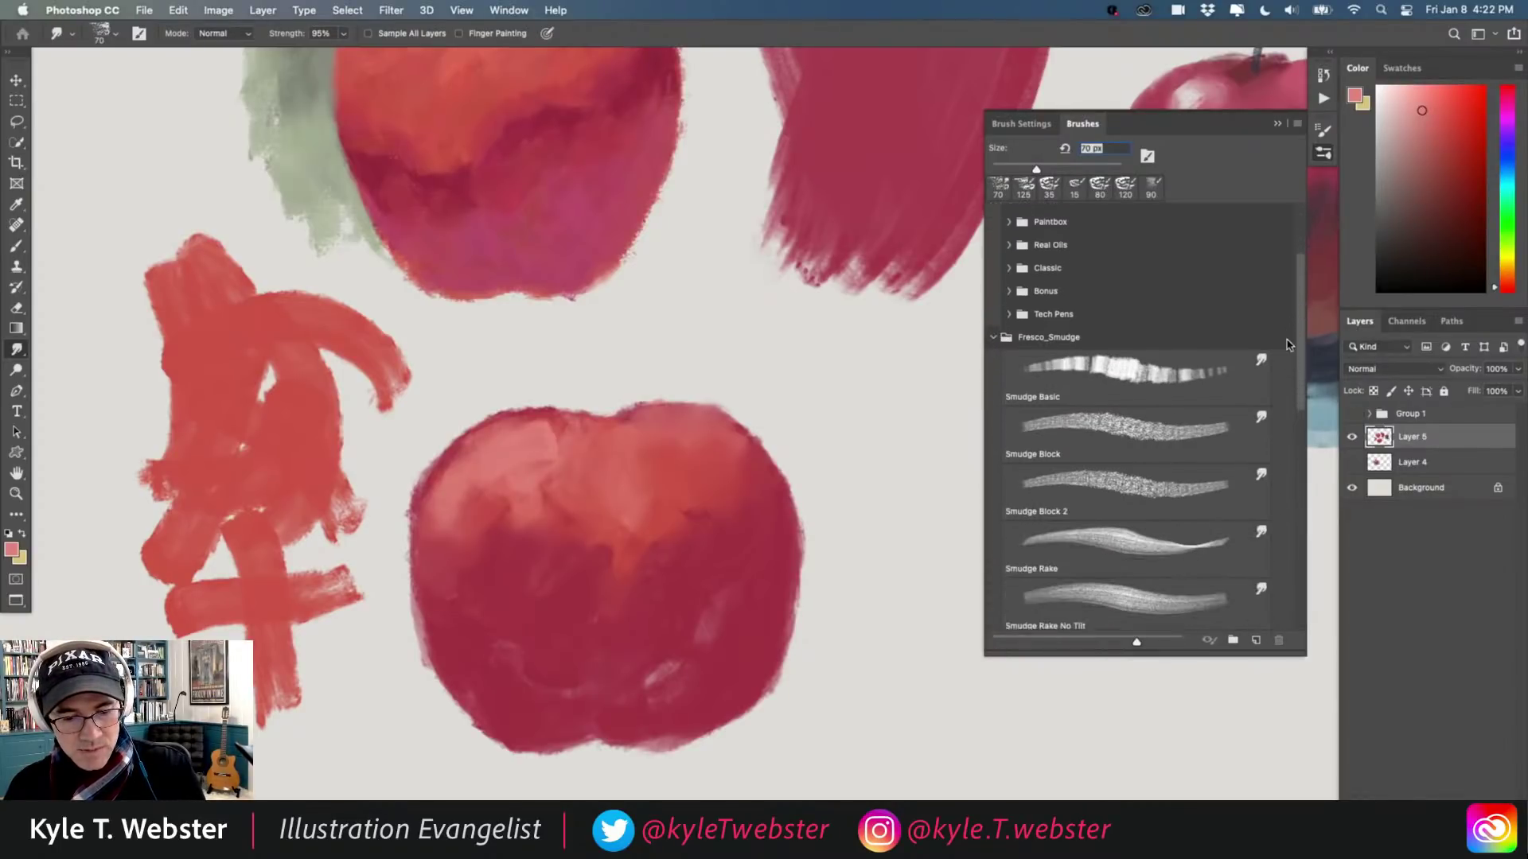
scroll(1116, 403, "down", 4)
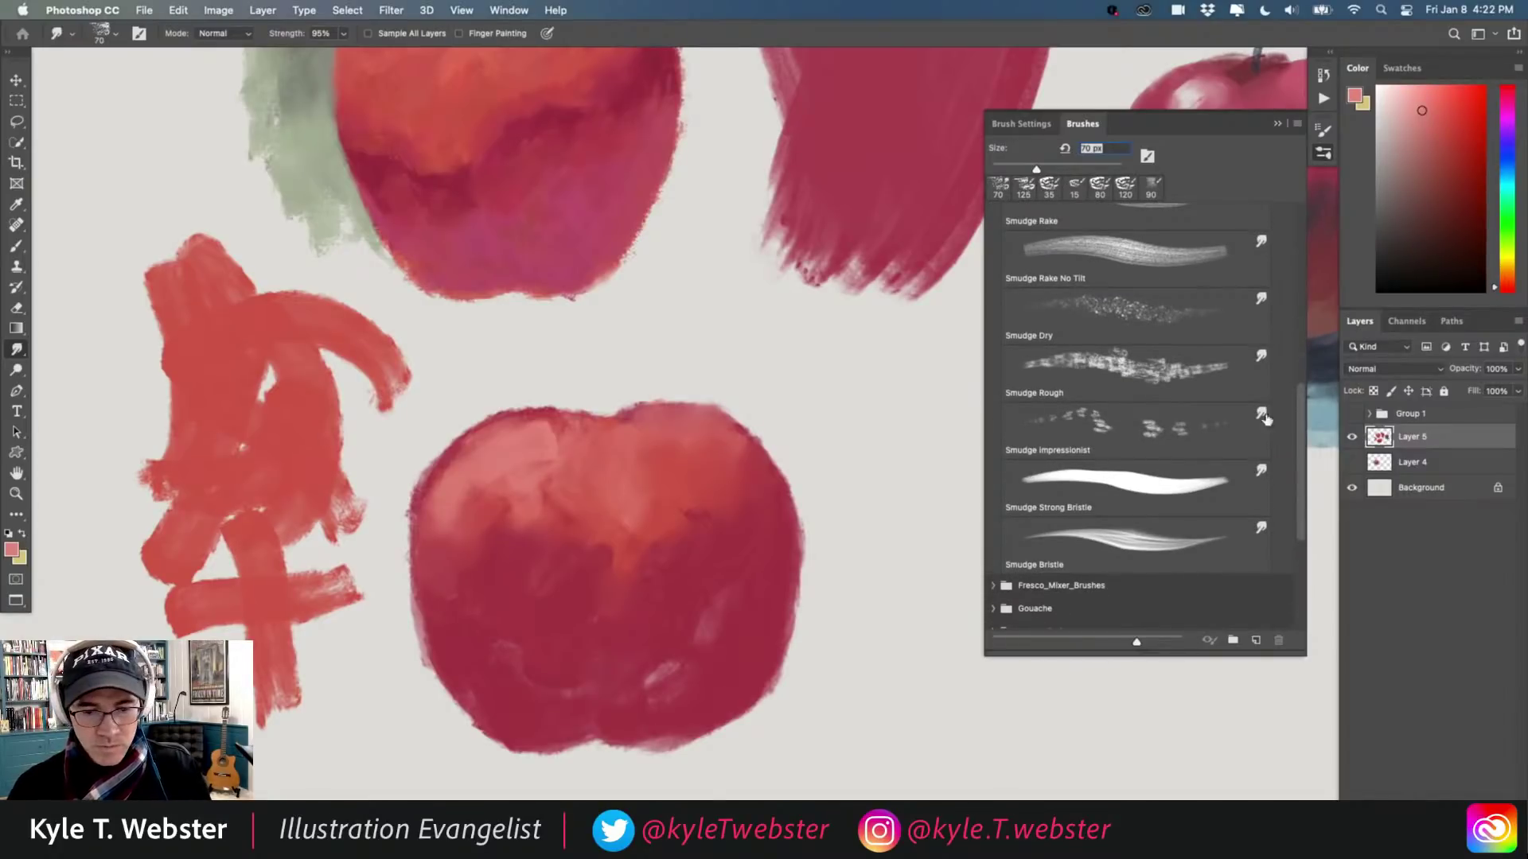
left_click_drag(1298, 416, 1250, 235)
left_click(992, 470)
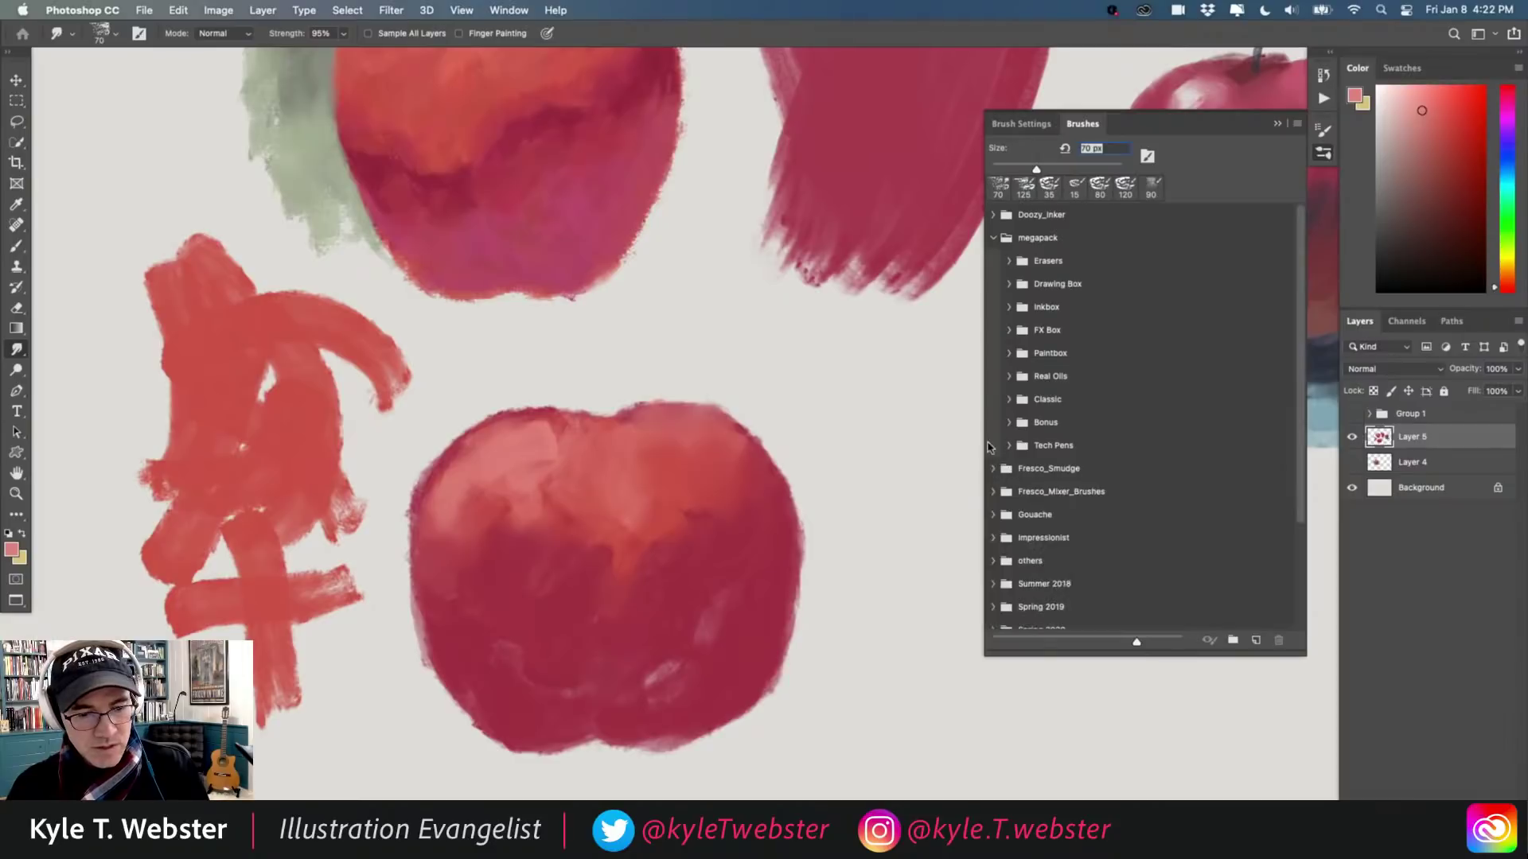
Select the Kyle's Paintbox - Thrash Blend smudge brush from the Paintbox folder and set its size to 100 px
left_click(1010, 353)
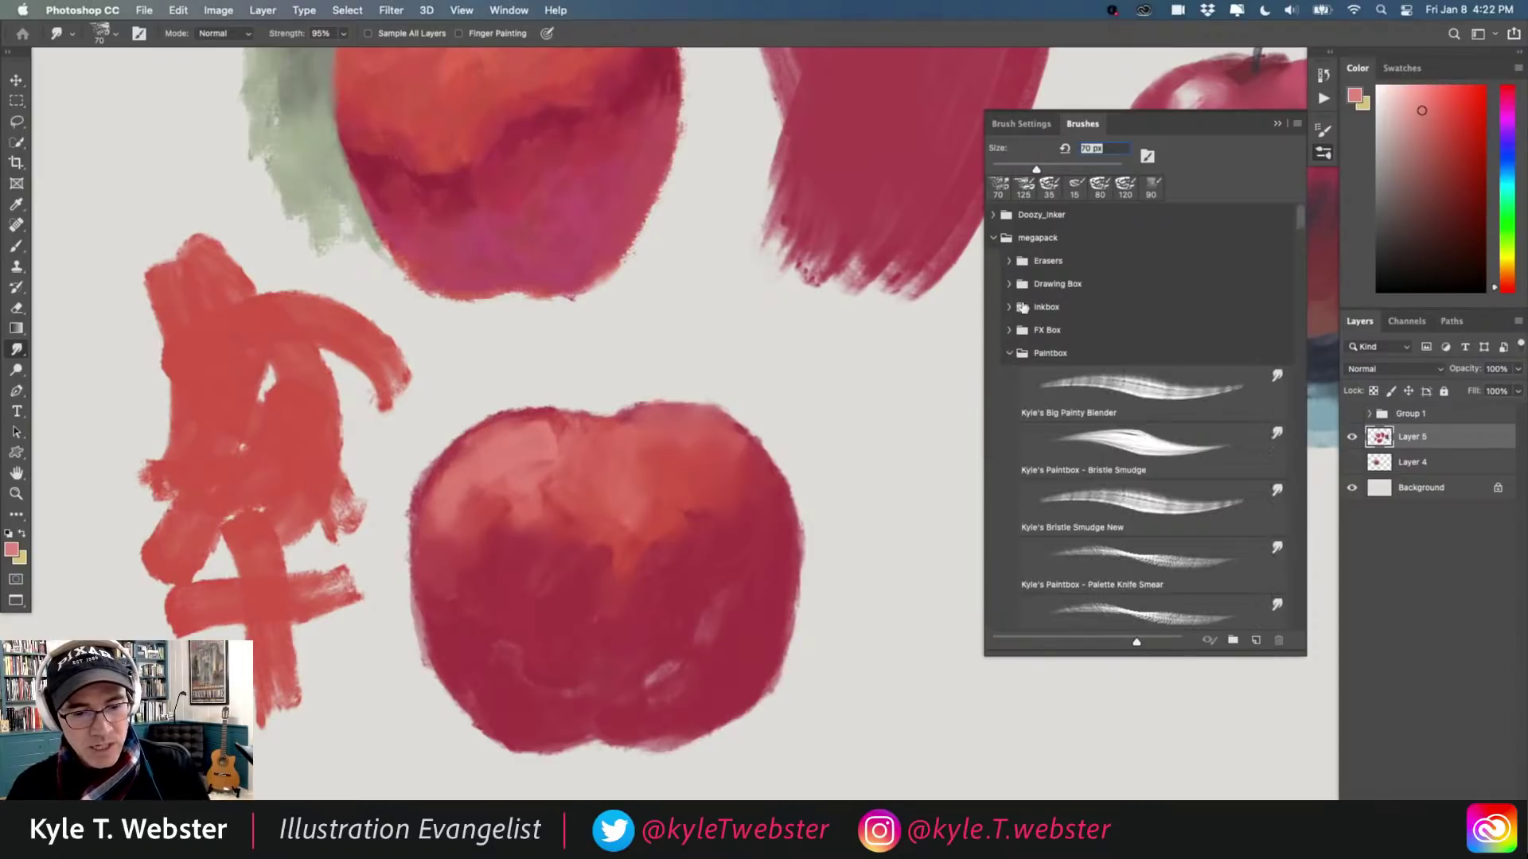
left_click_drag(1302, 221, 1298, 237)
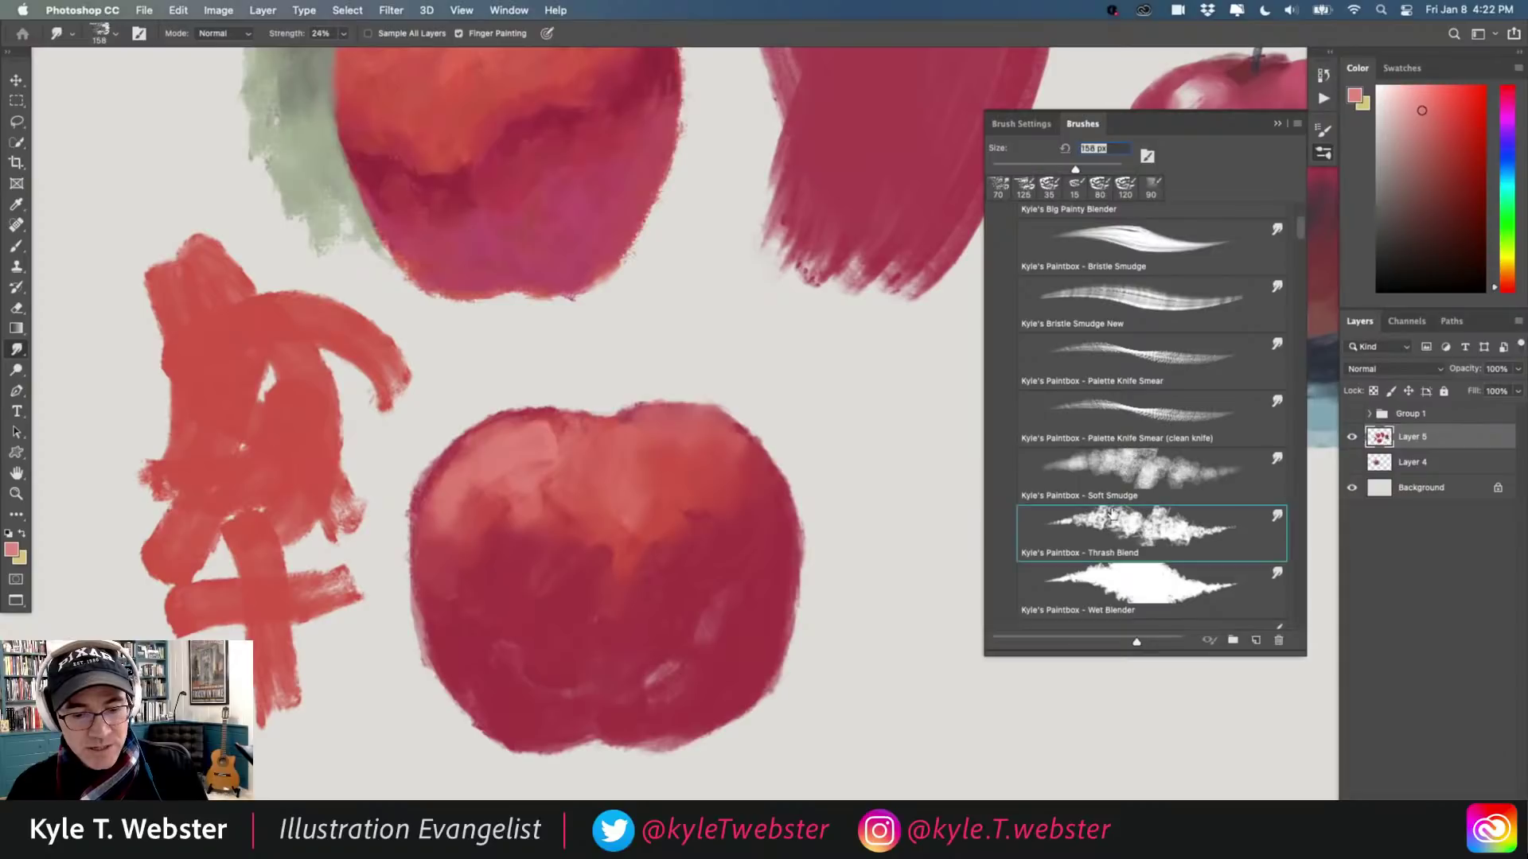
type("100")
left_click(1279, 125)
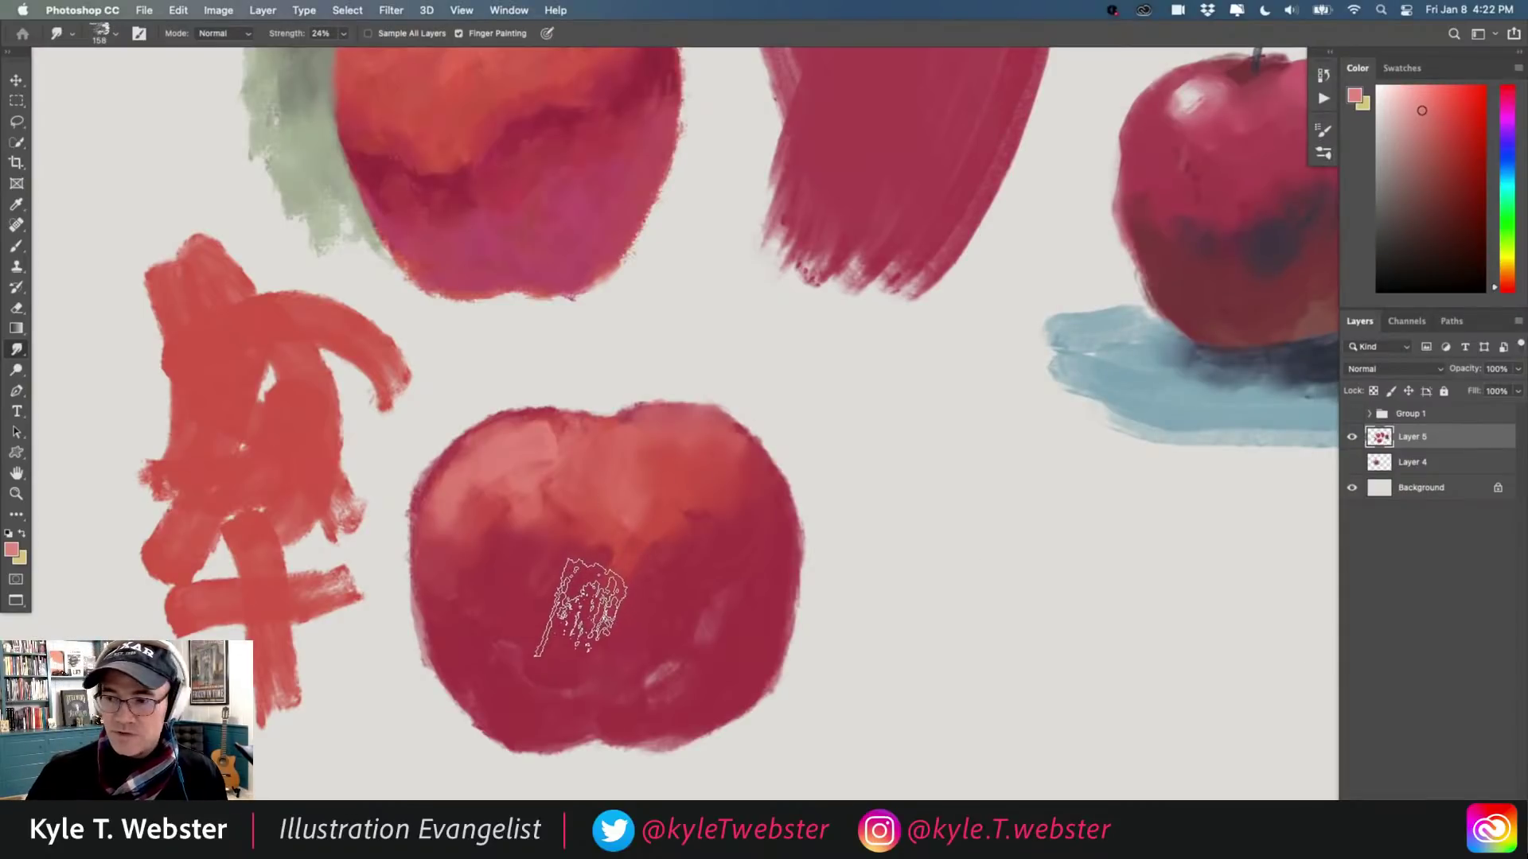
Smudge the third apple's pink and orange-red top down into the crimson body with Thrash Blend, and return to the Brush tool
key("b")
mouse_move(563, 524)
left_mouse_down()
mouse_move(559, 610)
mouse_move(599, 614)
mouse_move(597, 538)
left_mouse_up()
key("n")
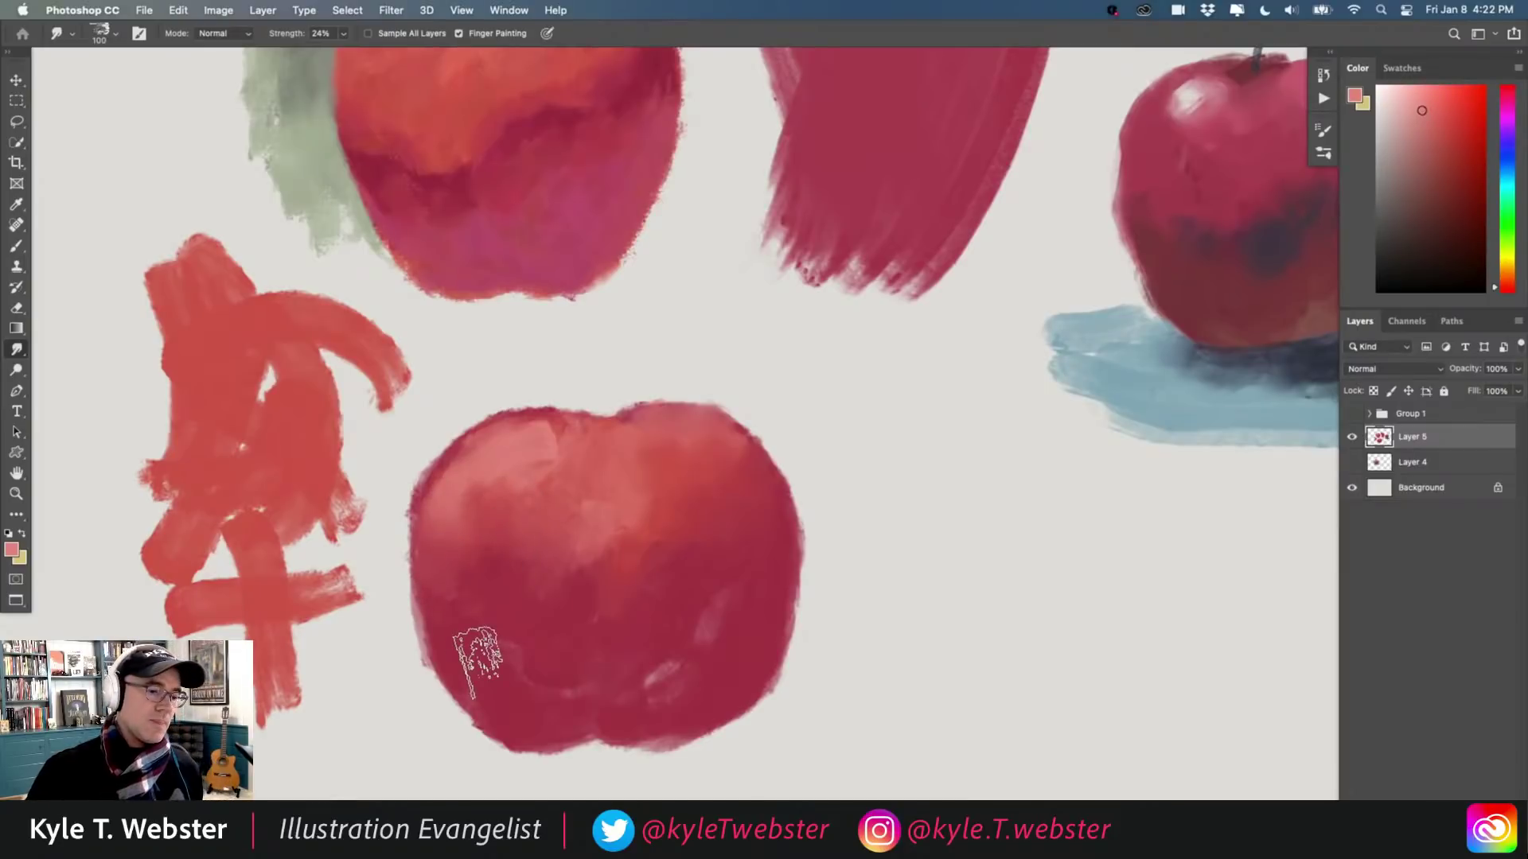
key("b")
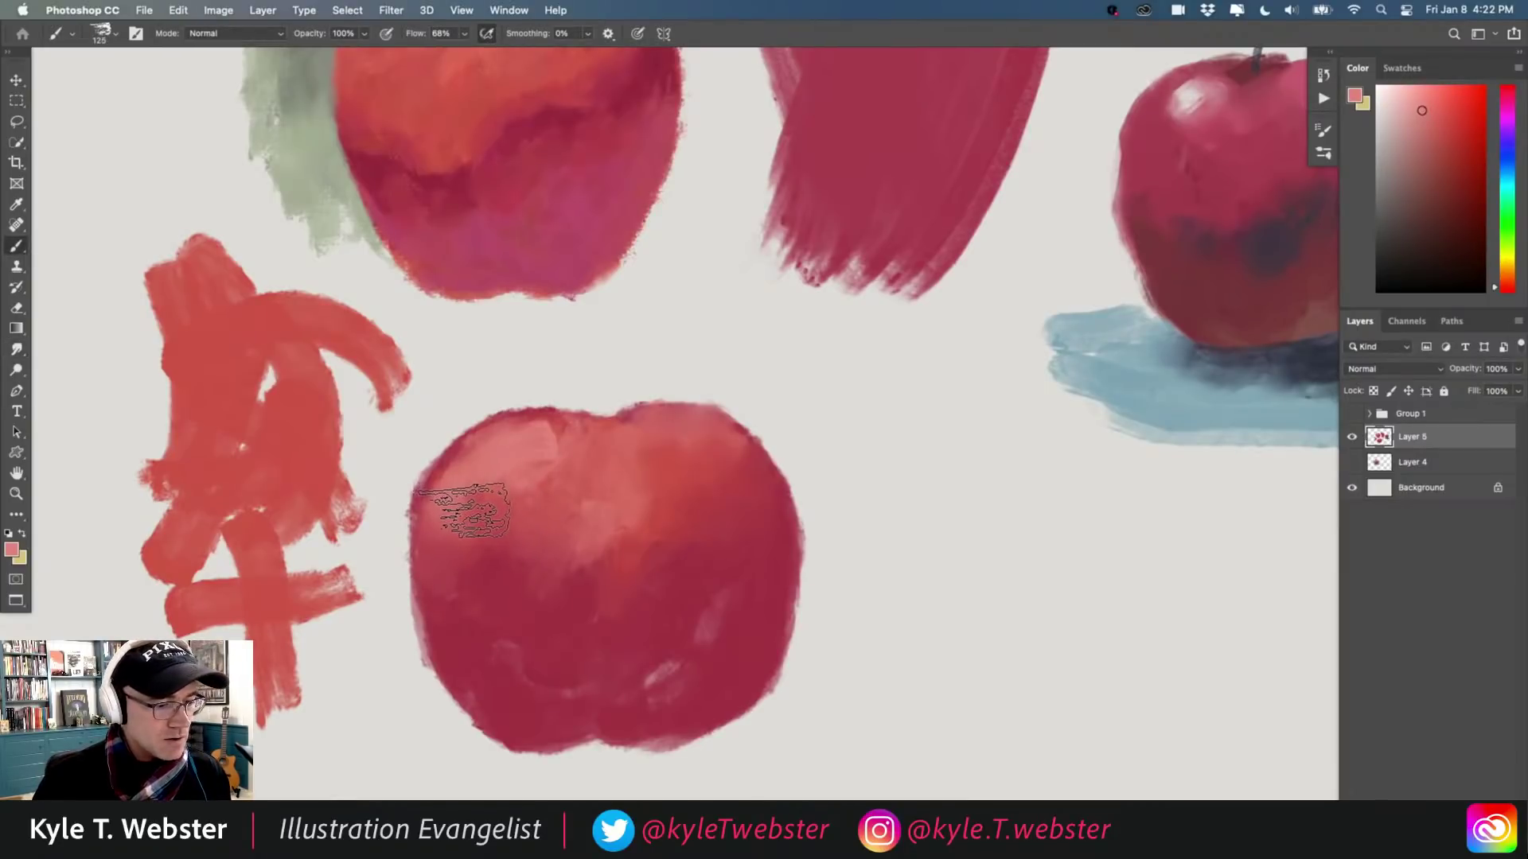
Paint a pink stroke on the third apple's upper right shoulder and work crimson sampled from the orange-topped apple into its right side
mouse_move(705, 436)
left_mouse_down()
mouse_move(766, 487)
mouse_move(748, 461)
mouse_move(740, 541)
left_mouse_up()
left_click(732, 531, "alt")
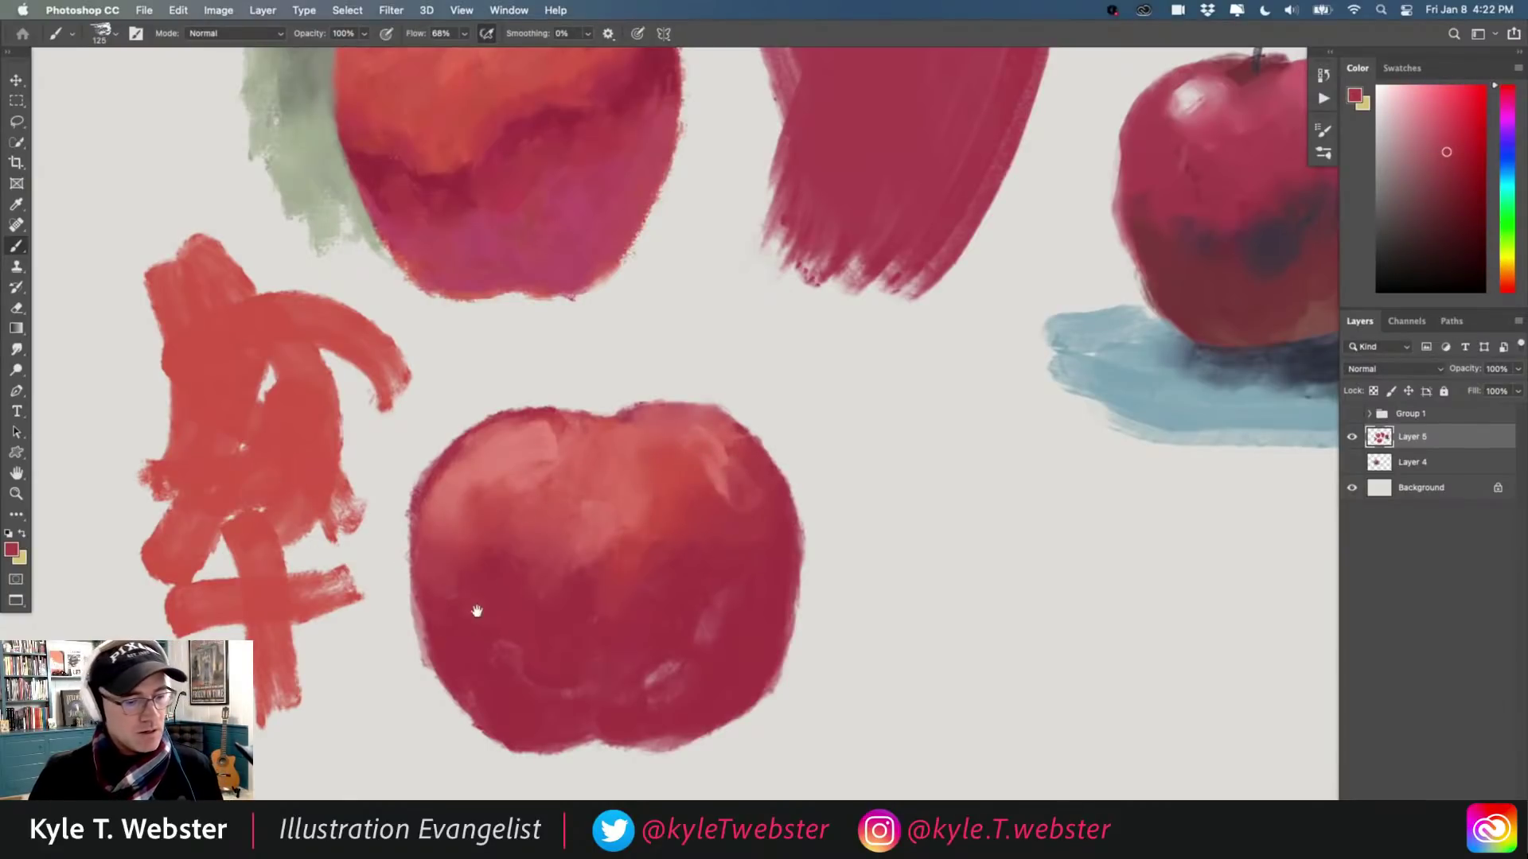
left_click_drag(477, 611, 491, 580)
left_click(483, 180, "alt")
left_click_drag(710, 594, 742, 554)
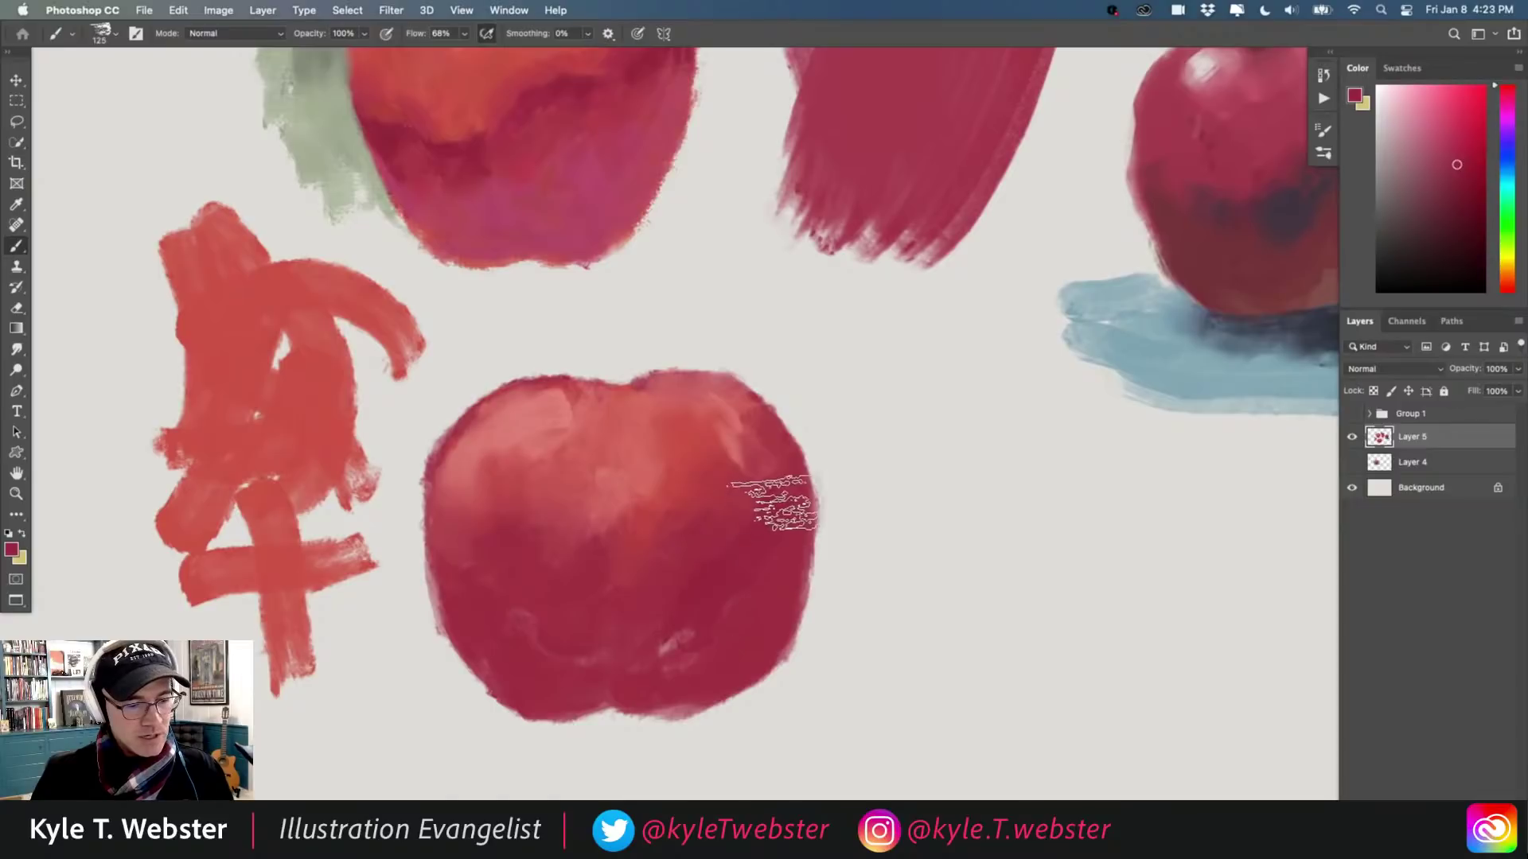
Paint a dark maroon shadow band, sampled from the stemmed apple, across the third apple's middle and rework its upper edge with sampled red
left_click(1208, 275, "alt")
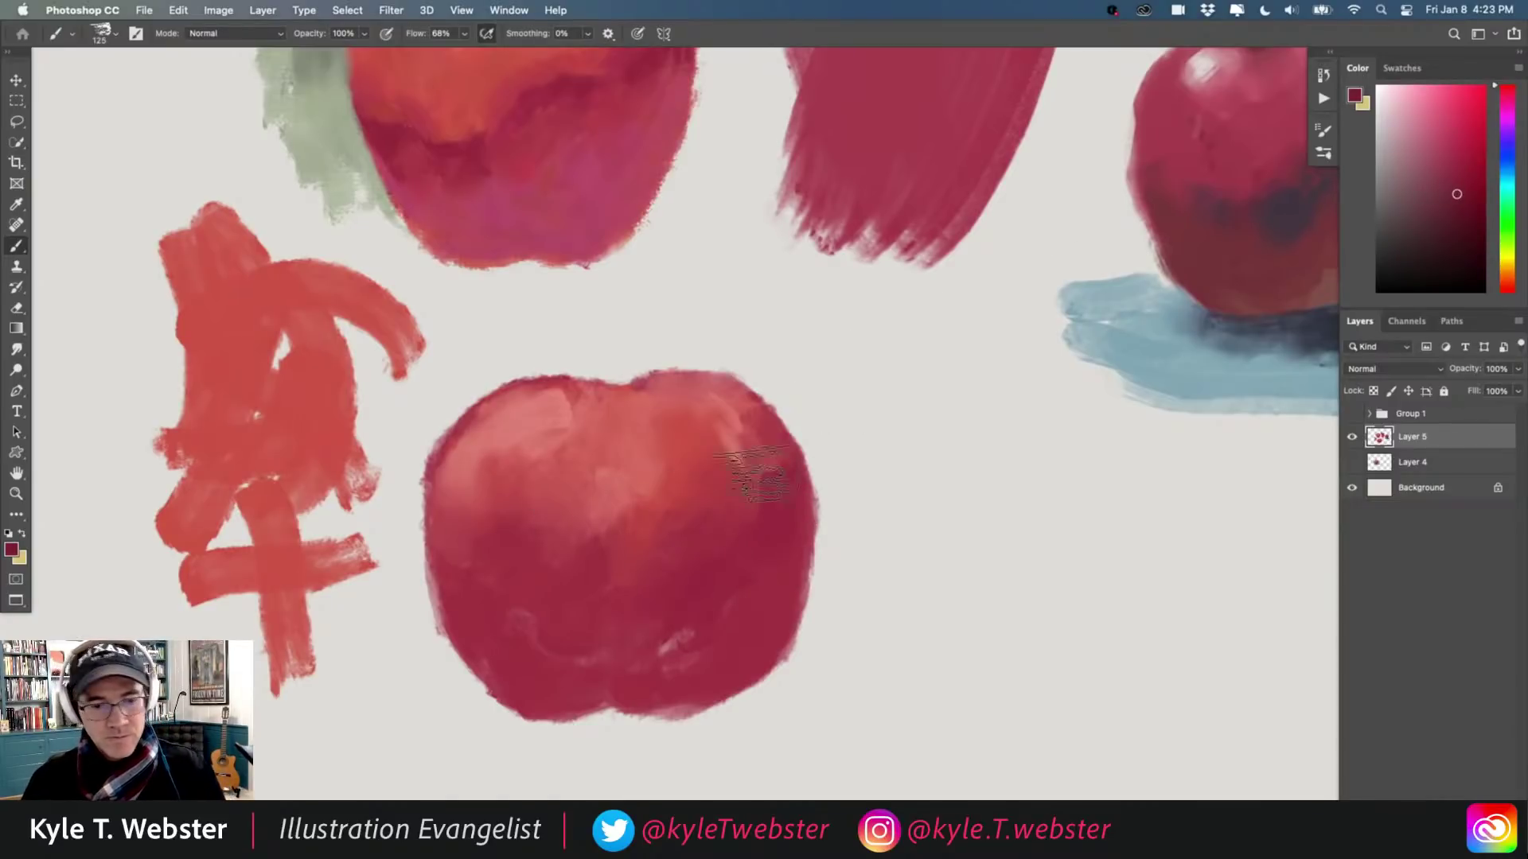
mouse_move(756, 475)
left_mouse_down()
mouse_move(665, 598)
mouse_move(788, 463)
mouse_move(768, 531)
mouse_move(705, 602)
mouse_move(669, 595)
mouse_move(661, 556)
mouse_move(518, 597)
mouse_move(606, 596)
mouse_move(531, 618)
mouse_move(524, 584)
mouse_move(456, 569)
mouse_move(456, 590)
mouse_move(499, 596)
mouse_move(538, 643)
mouse_move(767, 556)
left_mouse_up()
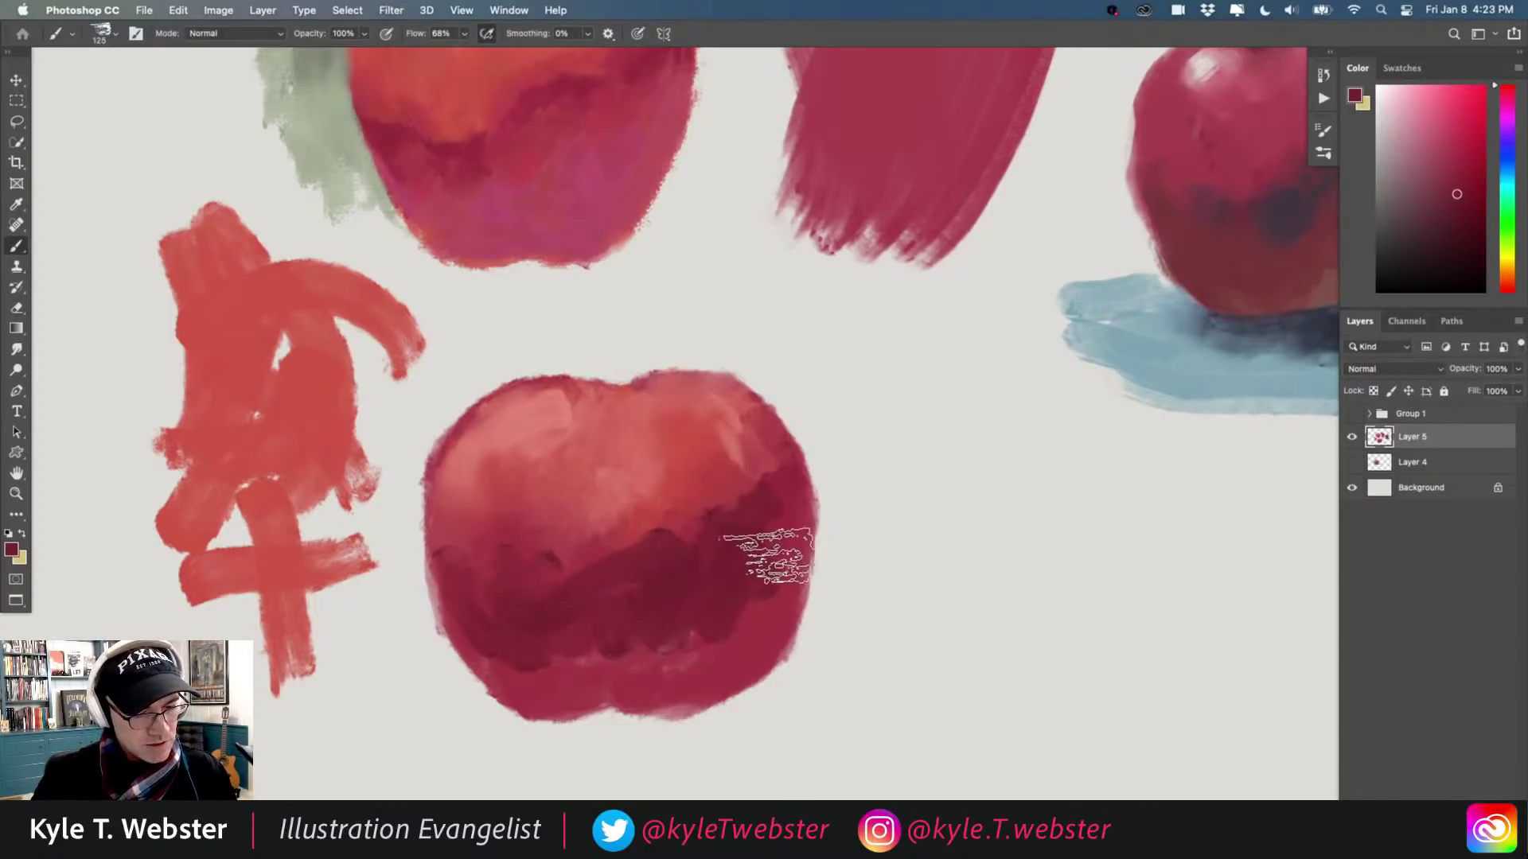
left_click(700, 478, "alt")
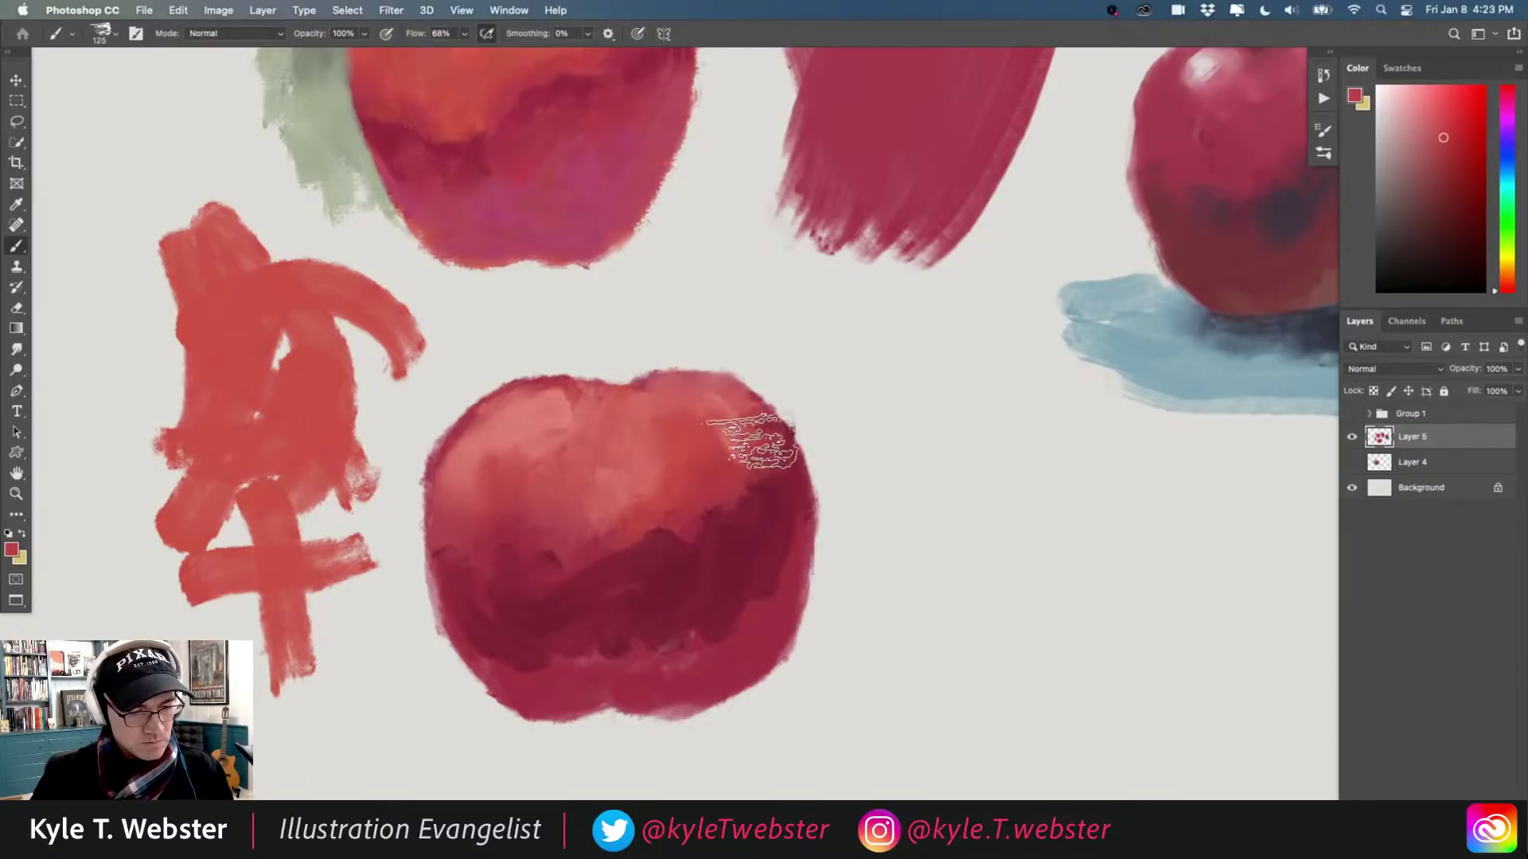
mouse_move(716, 516)
left_mouse_down()
mouse_move(633, 513)
mouse_move(549, 561)
mouse_move(559, 529)
mouse_move(485, 566)
left_mouse_up()
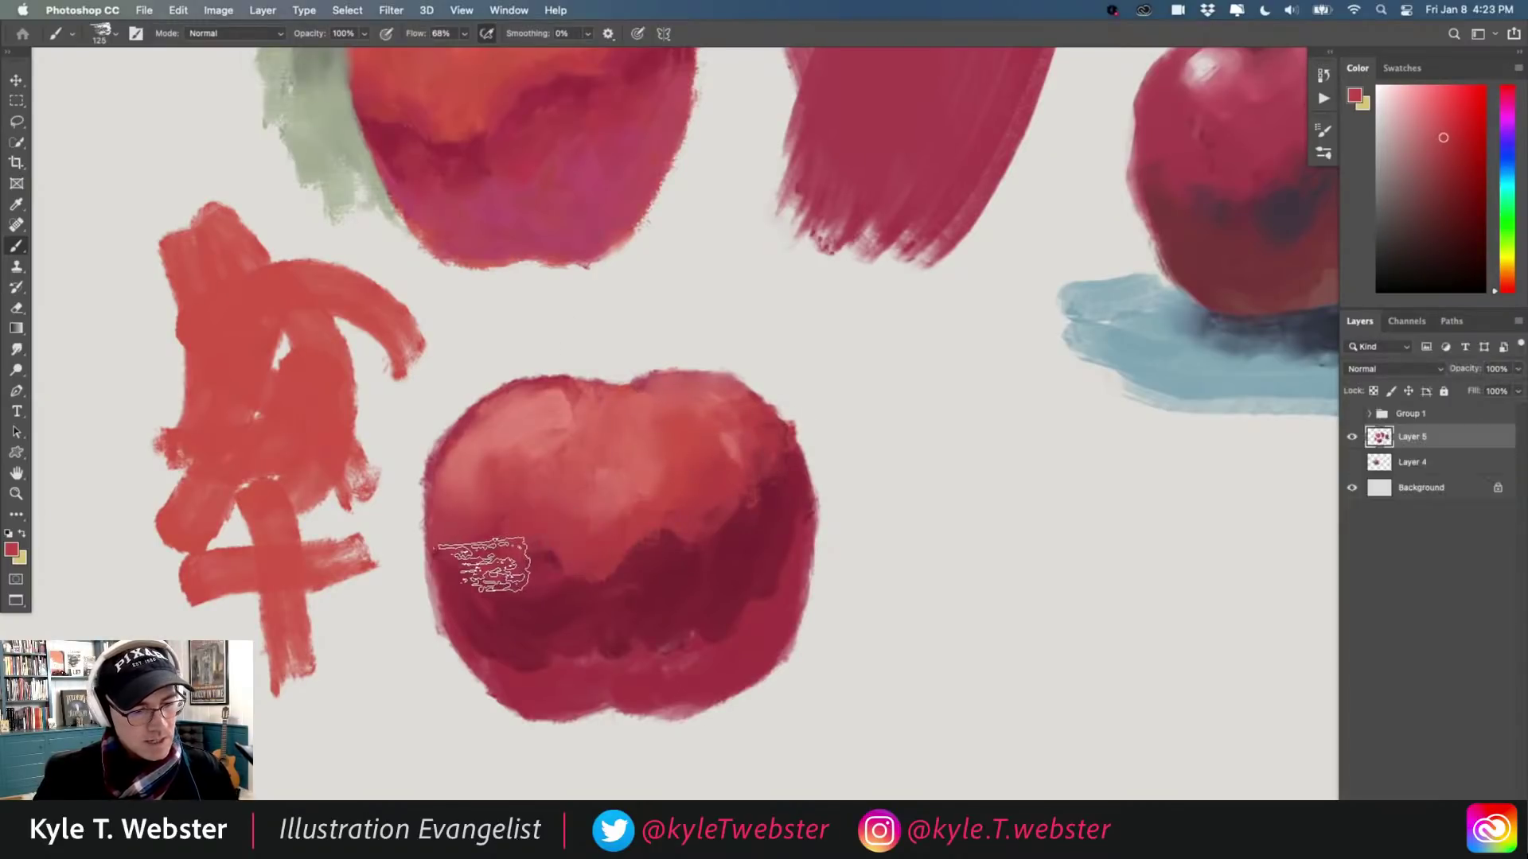
Refine the third apple's shadow and lower body with strokes of crimson and dark maroon sampled from the apple
left_click(687, 639, "alt")
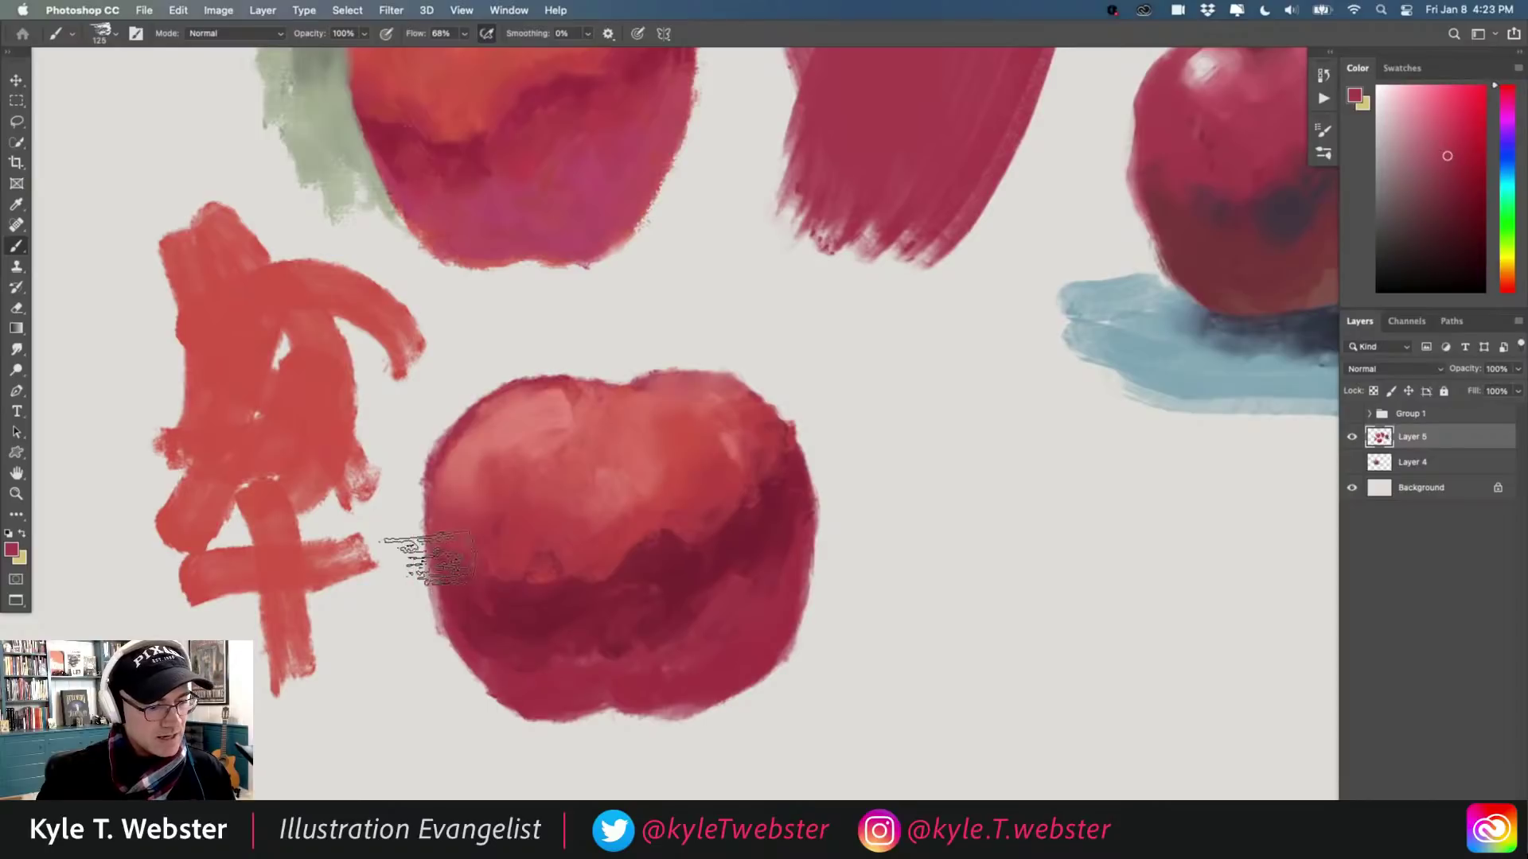
left_click_drag(636, 598, 654, 661)
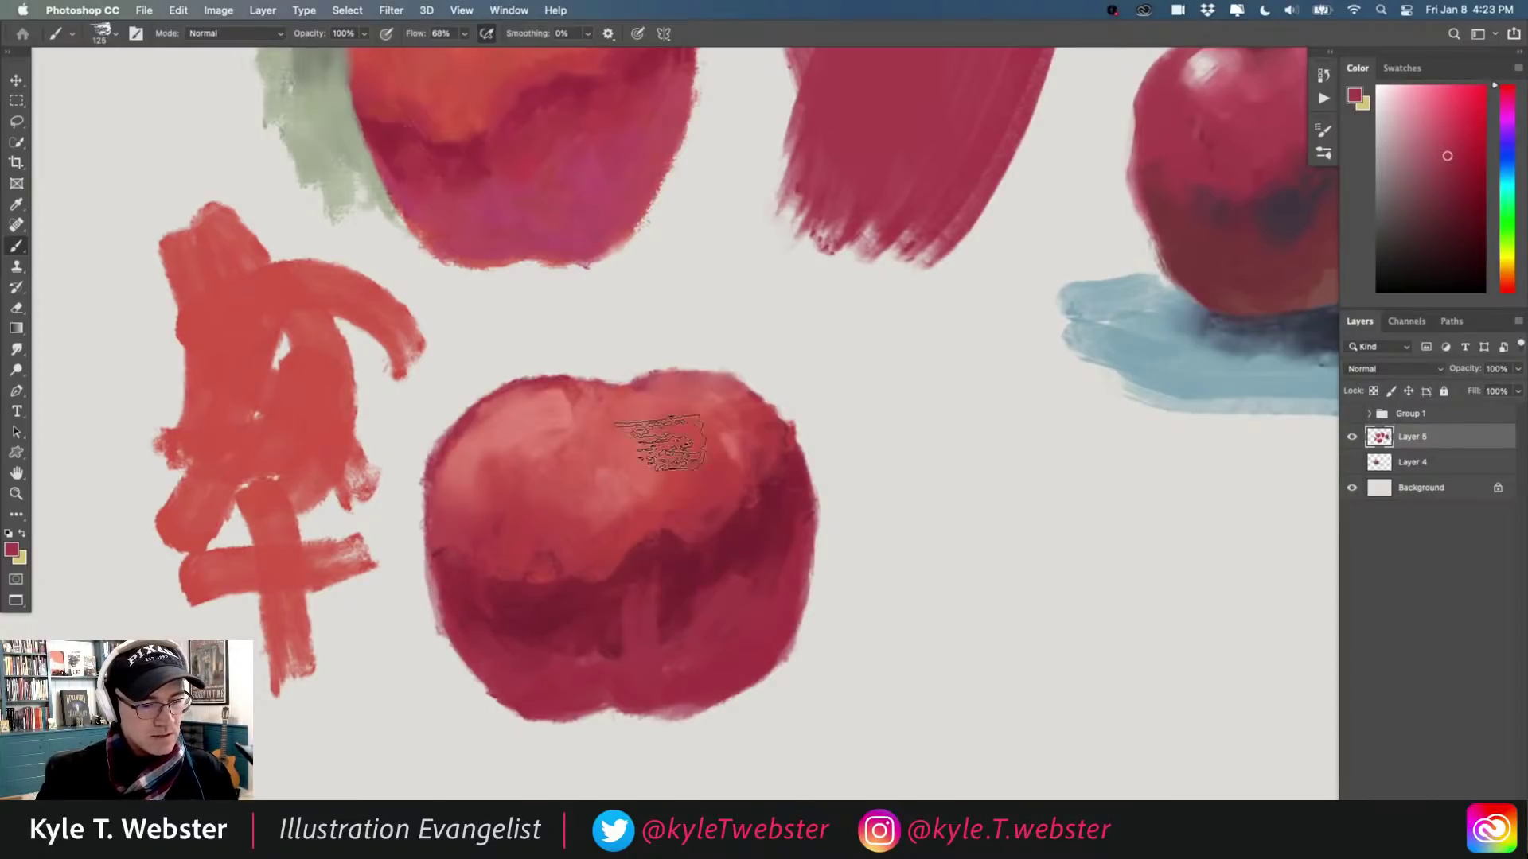
left_click(699, 631, "alt")
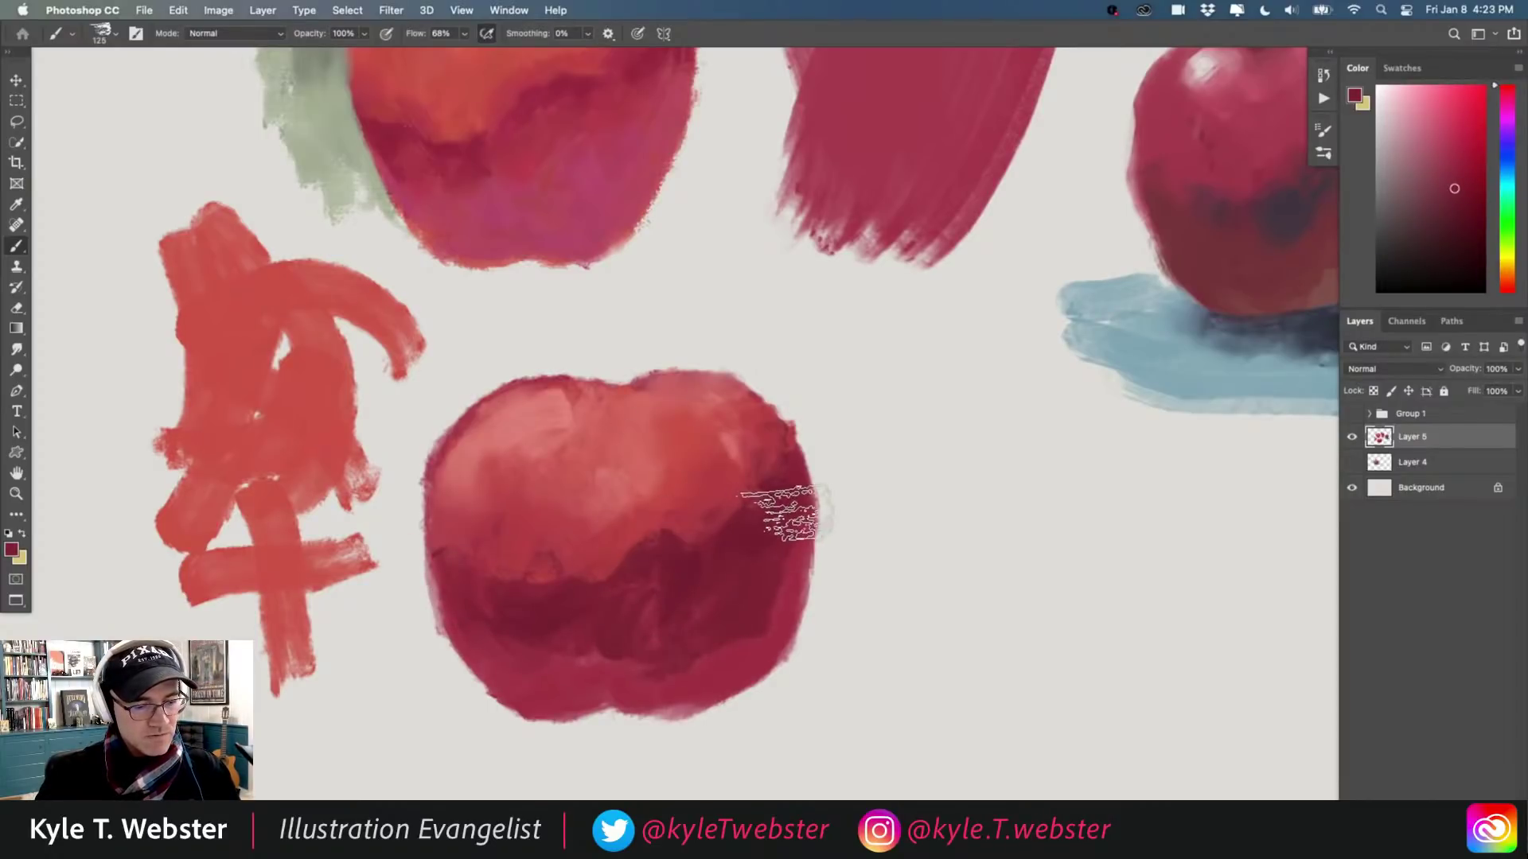
mouse_move(784, 513)
left_mouse_down()
mouse_move(778, 606)
mouse_move(735, 648)
mouse_move(695, 605)
mouse_move(608, 682)
mouse_move(616, 629)
mouse_move(560, 661)
mouse_move(574, 626)
mouse_move(491, 628)
mouse_move(566, 681)
left_mouse_up()
left_click(559, 681, "alt")
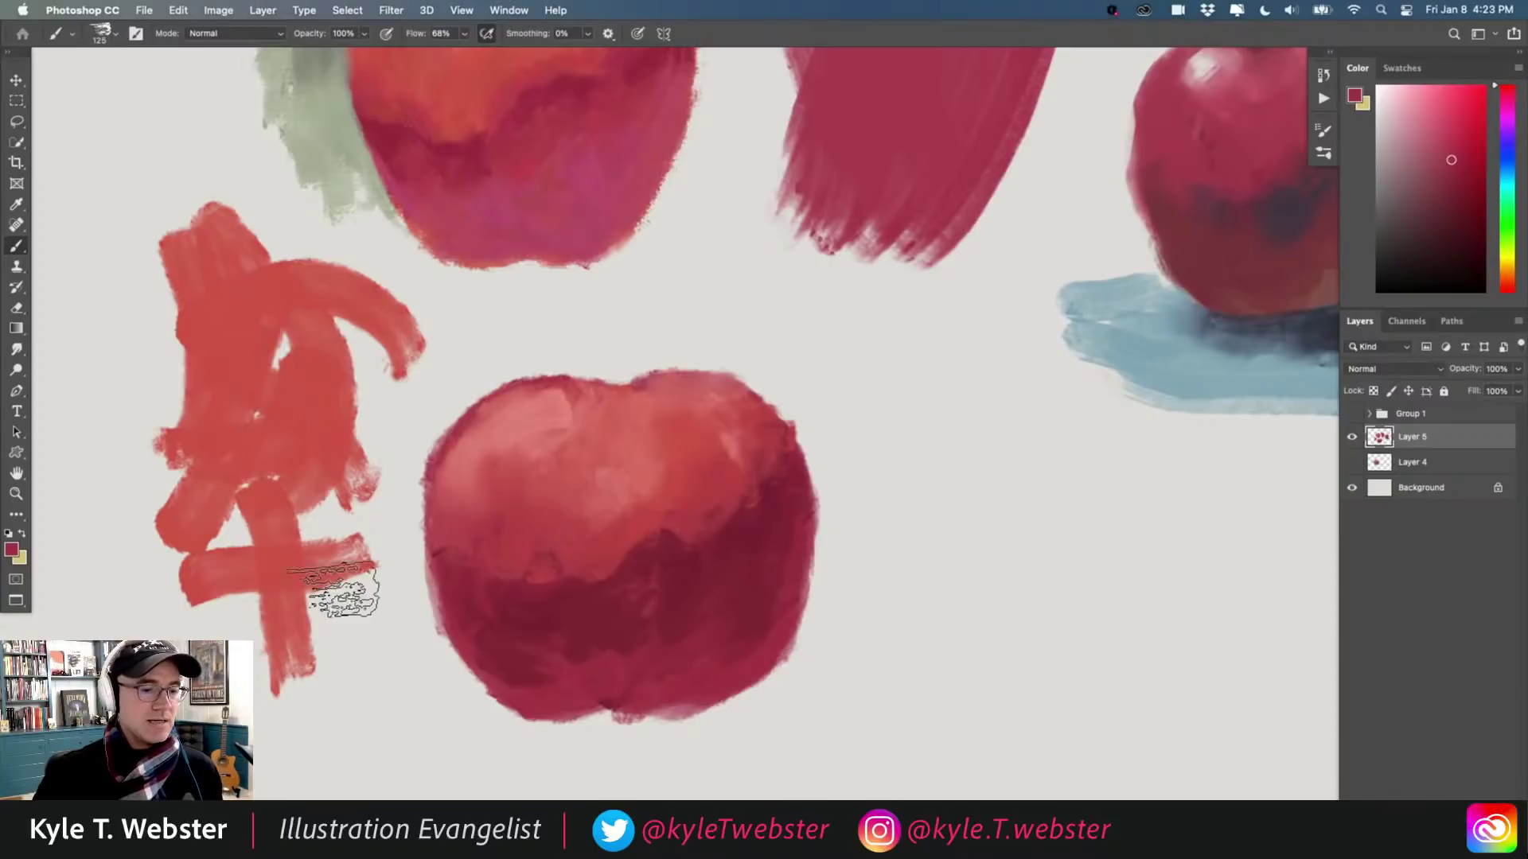
Paint a pale blue background around the whole third apple with the brush at 80 px, cutting in a cleaner outline
left_click(1119, 362, "alt")
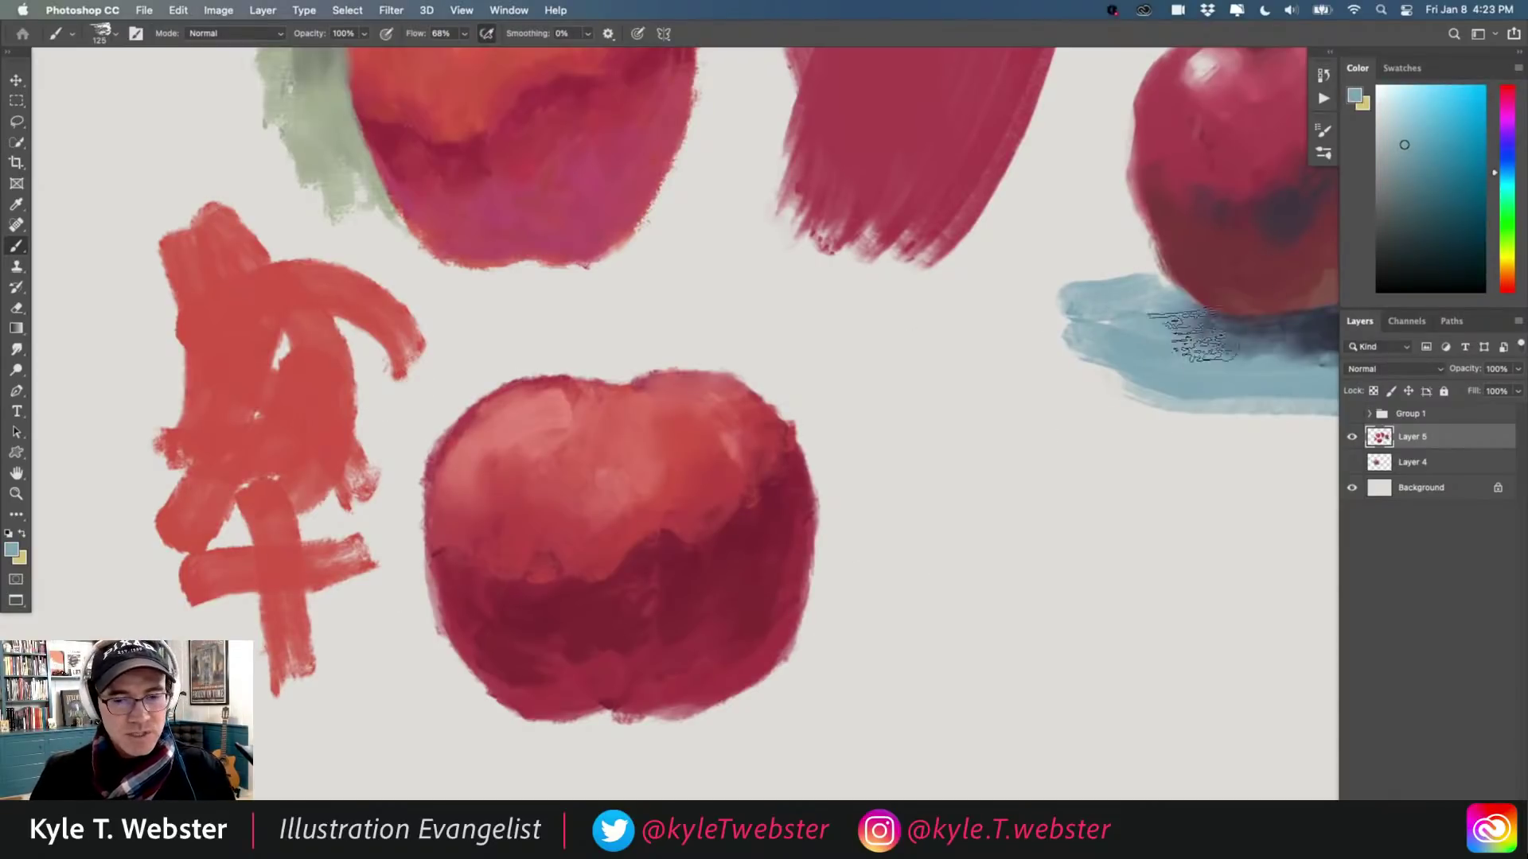
left_click(1386, 121)
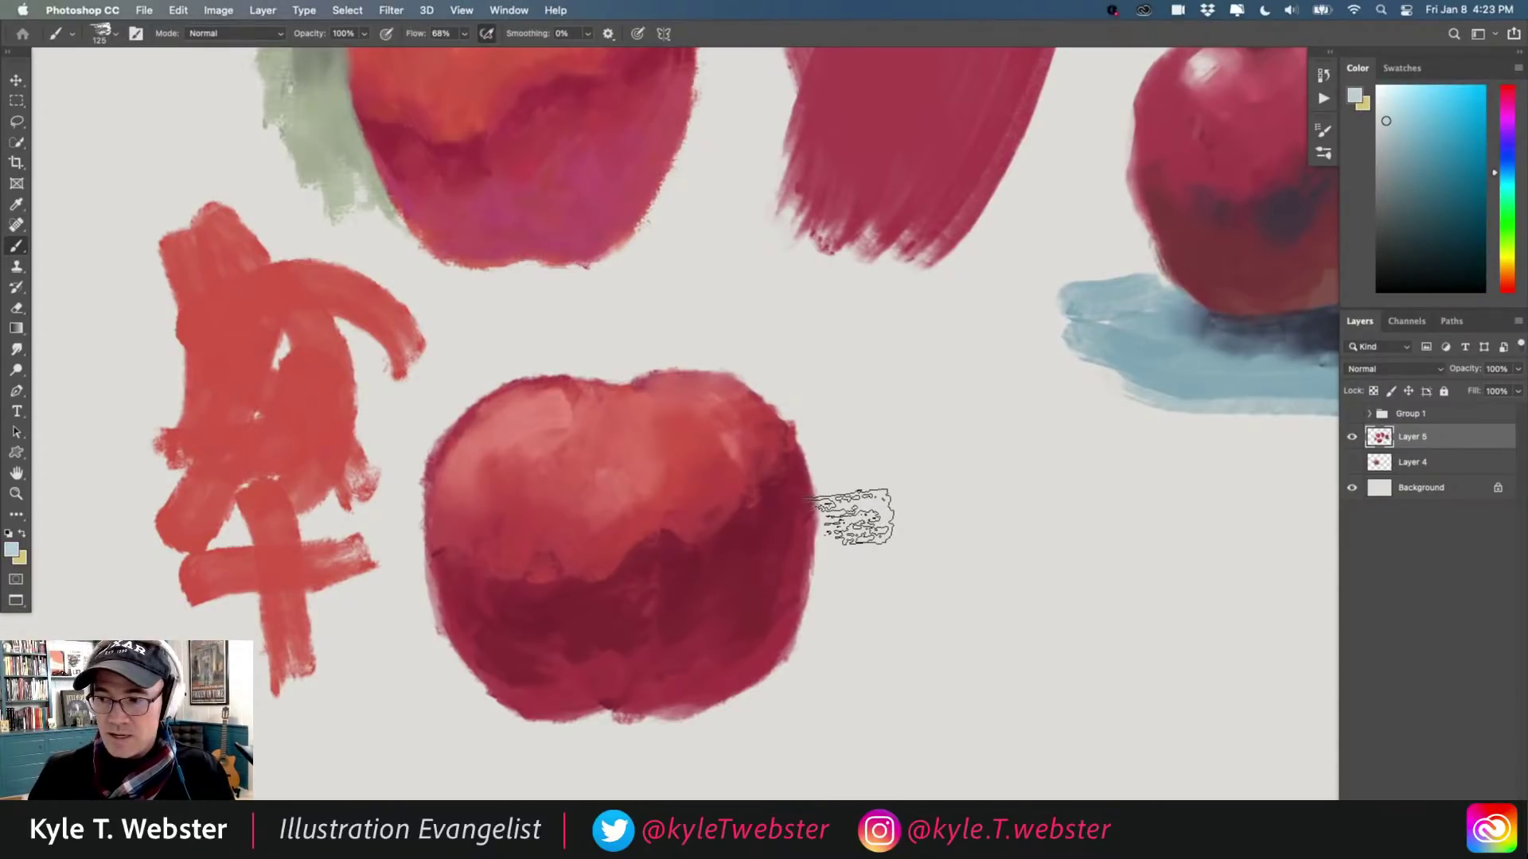
key("bracketleft")
key("bracketleft")
key("bracketleft")
mouse_move(846, 509)
left_mouse_down()
mouse_move(830, 623)
mouse_move(826, 511)
mouse_move(822, 574)
mouse_move(820, 560)
mouse_move(773, 682)
mouse_move(808, 626)
mouse_move(760, 696)
mouse_move(722, 719)
mouse_move(770, 675)
mouse_move(672, 724)
left_mouse_up()
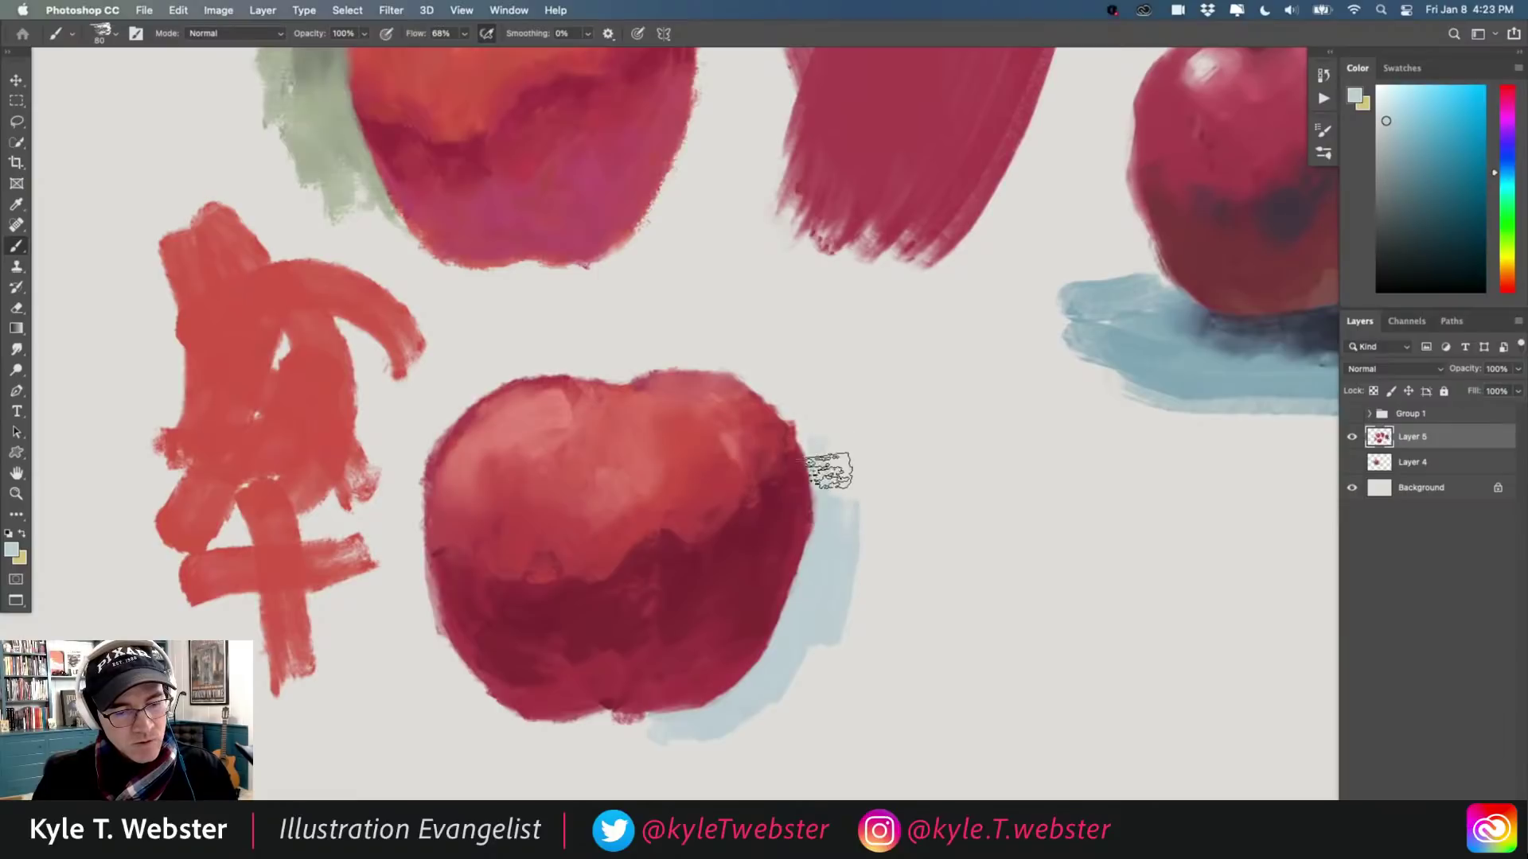
mouse_move(822, 470)
left_mouse_down()
mouse_move(704, 341)
mouse_move(788, 404)
mouse_move(728, 350)
mouse_move(596, 373)
mouse_move(625, 371)
mouse_move(611, 375)
mouse_move(534, 362)
mouse_move(565, 373)
mouse_move(454, 398)
left_mouse_up()
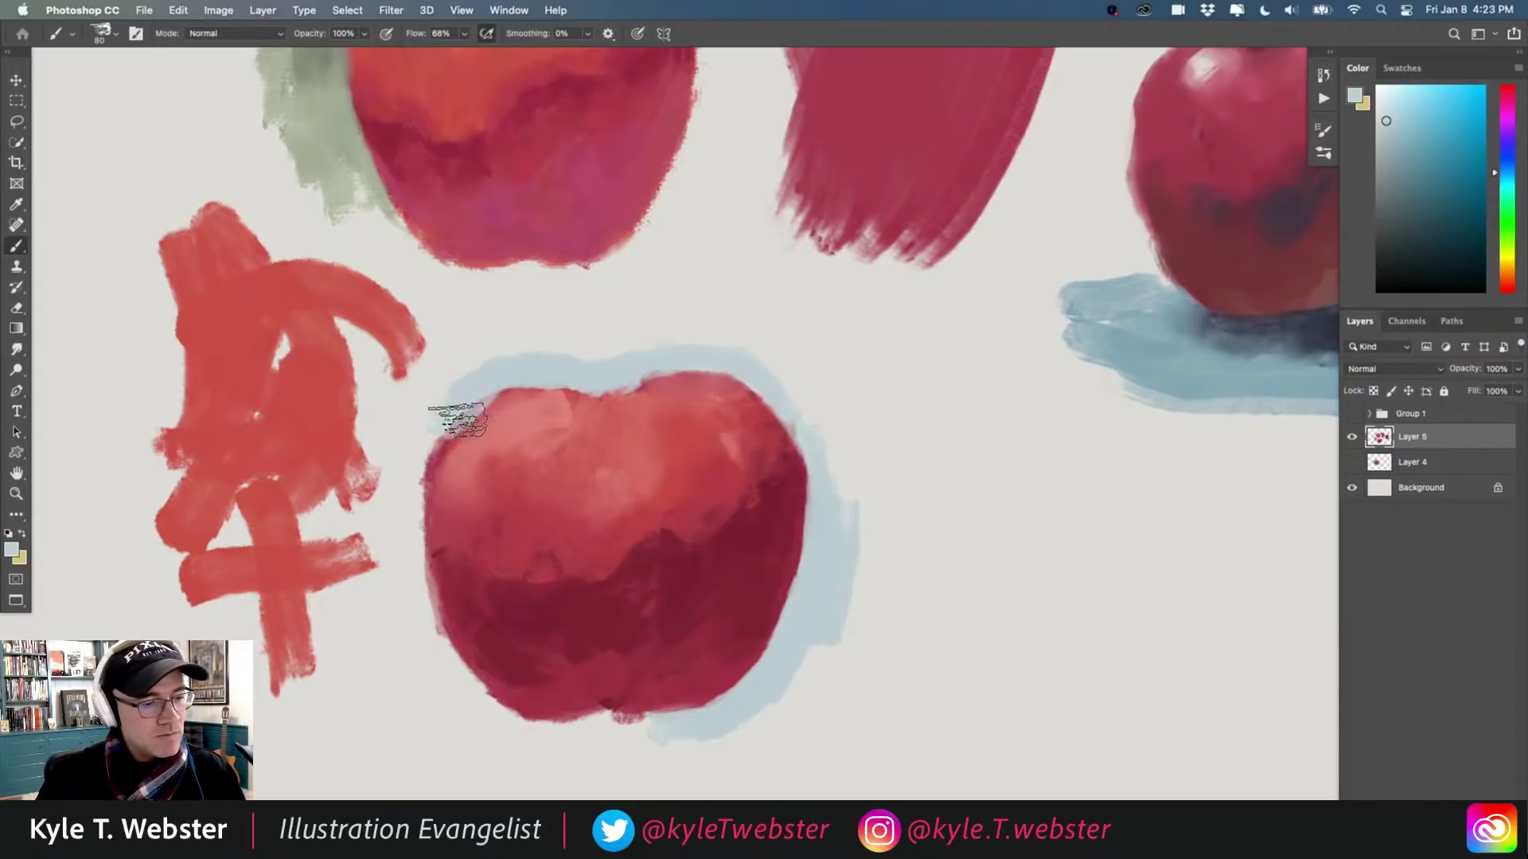
mouse_move(457, 420)
left_mouse_down()
mouse_move(422, 463)
mouse_move(402, 534)
mouse_move(417, 478)
mouse_move(428, 595)
mouse_move(406, 537)
mouse_move(421, 637)
mouse_move(415, 601)
mouse_move(496, 712)
mouse_move(641, 725)
left_mouse_up()
mouse_move(487, 725)
left_mouse_down()
mouse_move(423, 678)
mouse_move(376, 579)
mouse_move(375, 470)
mouse_move(339, 516)
mouse_move(430, 383)
mouse_move(498, 355)
mouse_move(642, 346)
mouse_move(772, 371)
mouse_move(820, 422)
mouse_move(835, 408)
mouse_move(842, 463)
mouse_move(806, 417)
left_mouse_up()
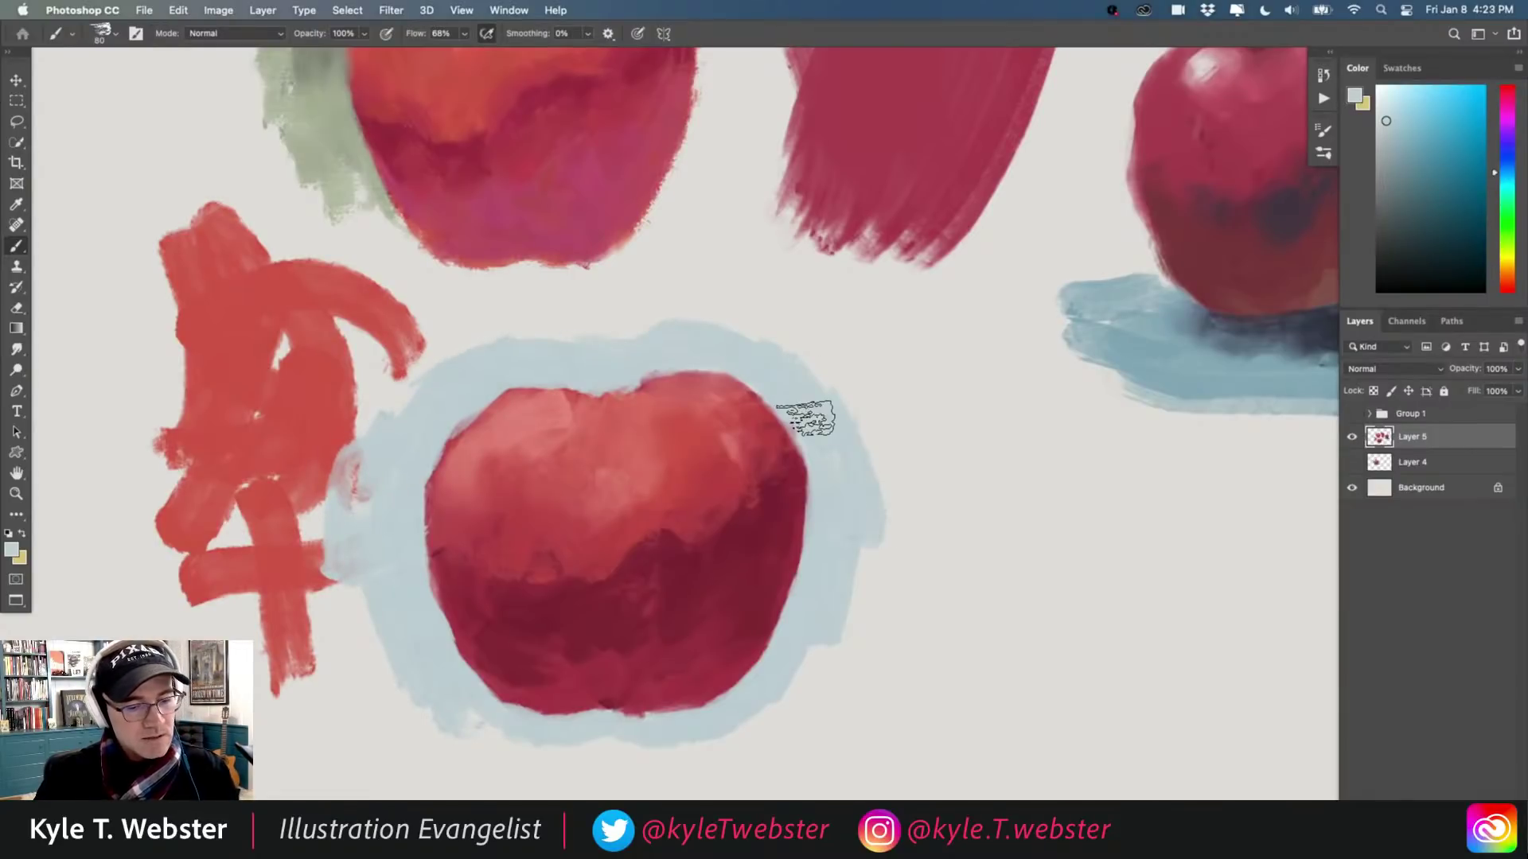
Add darker blue strokes, sampled from the ground under the stemmed apple, to the pale blue along the third apple's right side
left_click(1134, 343, "alt")
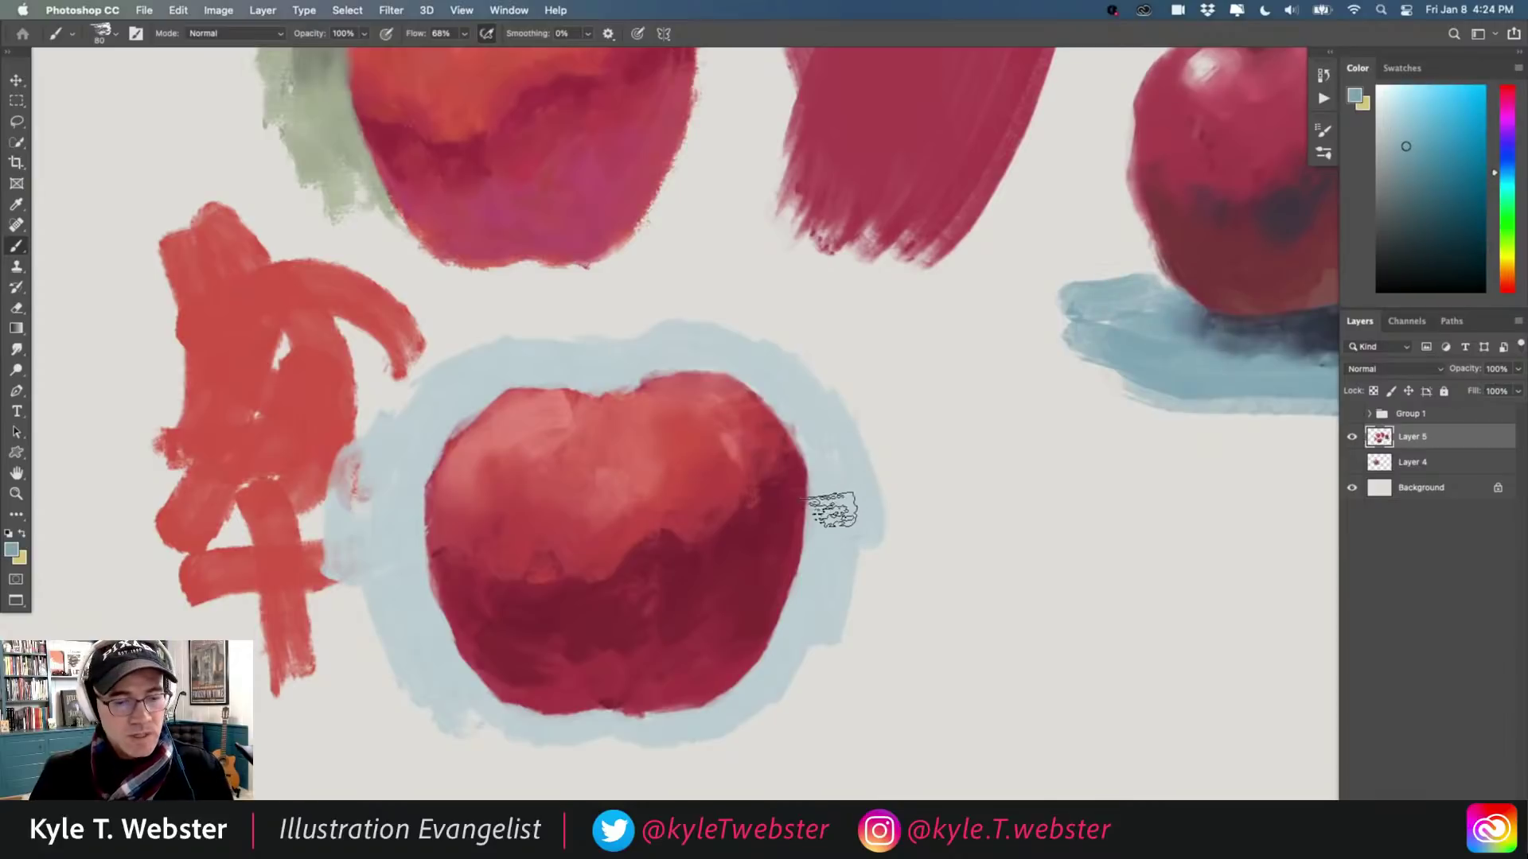
mouse_move(829, 505)
left_mouse_down()
mouse_move(832, 557)
mouse_move(819, 414)
mouse_move(808, 418)
mouse_move(854, 511)
mouse_move(844, 465)
mouse_move(818, 499)
mouse_move(822, 450)
mouse_move(819, 607)
mouse_move(848, 464)
left_mouse_up()
left_click(808, 421, "alt")
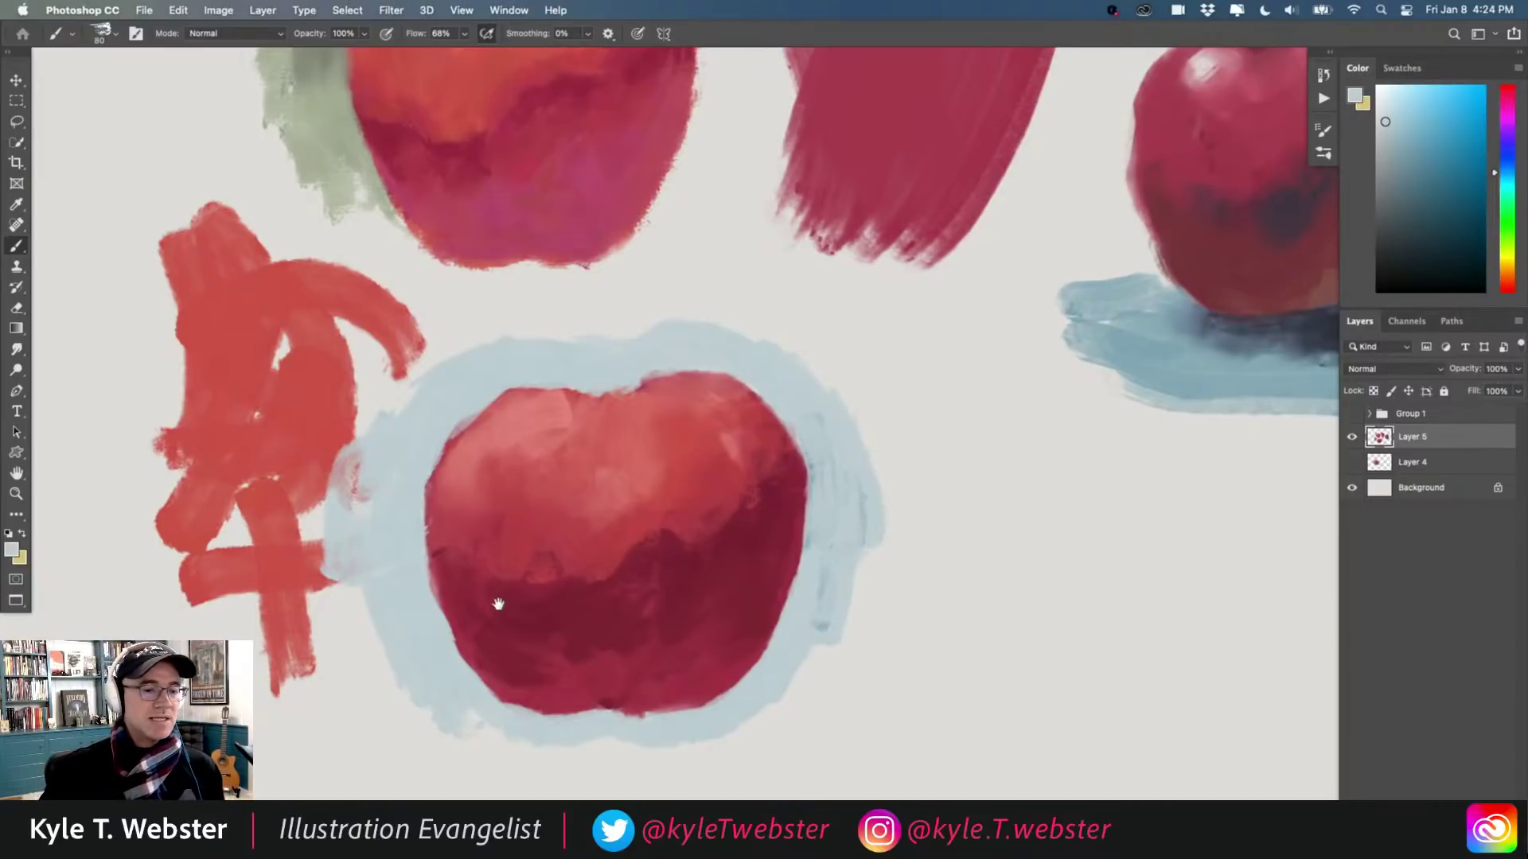
mouse_move(501, 625)
left_mouse_down()
mouse_move(452, 626)
mouse_move(505, 617)
left_mouse_up()
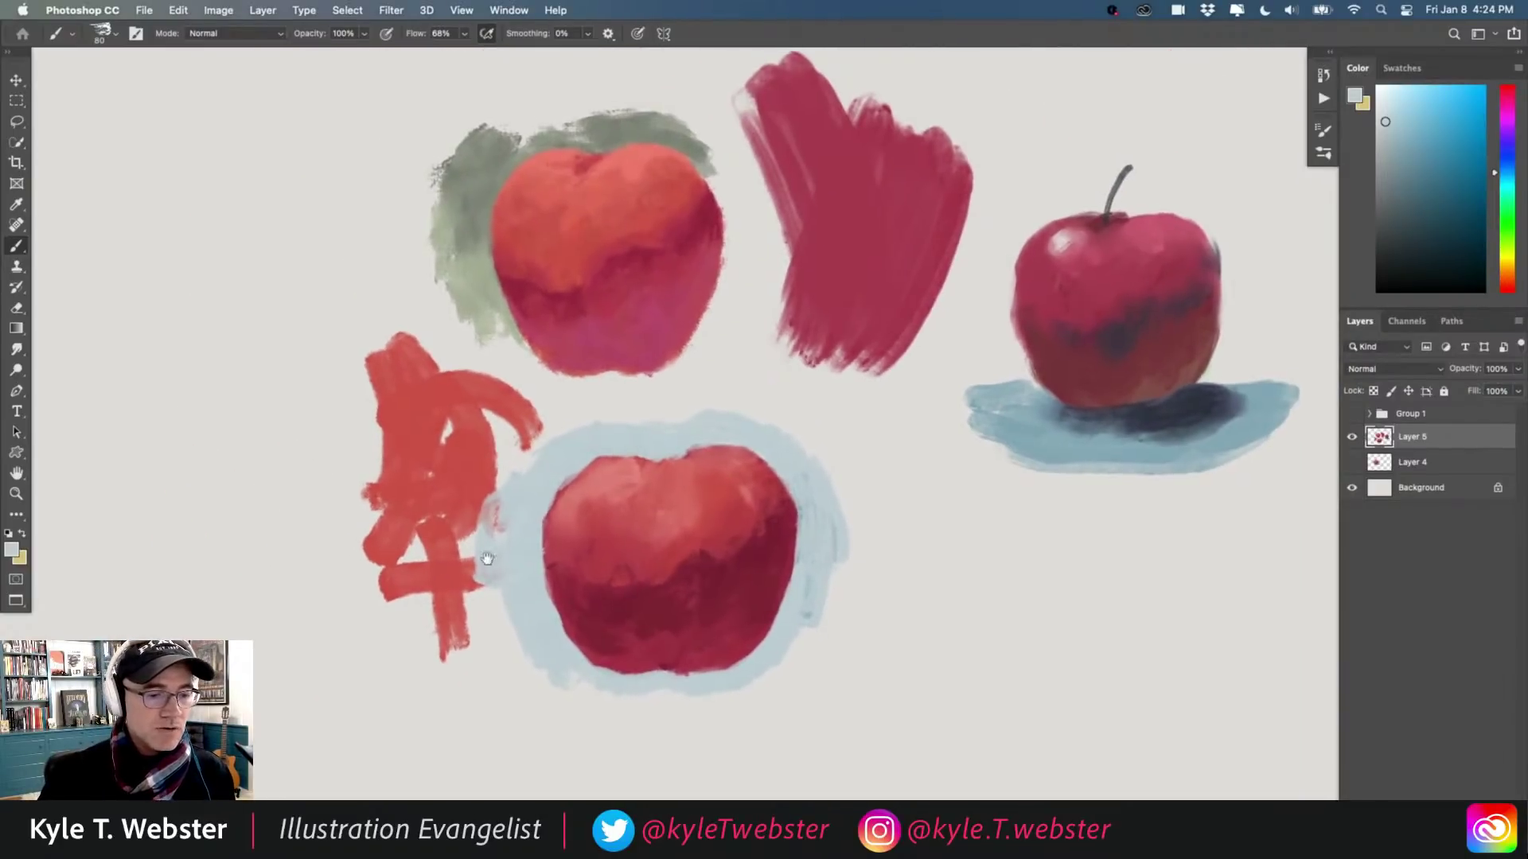
left_click_drag(480, 556, 498, 562)
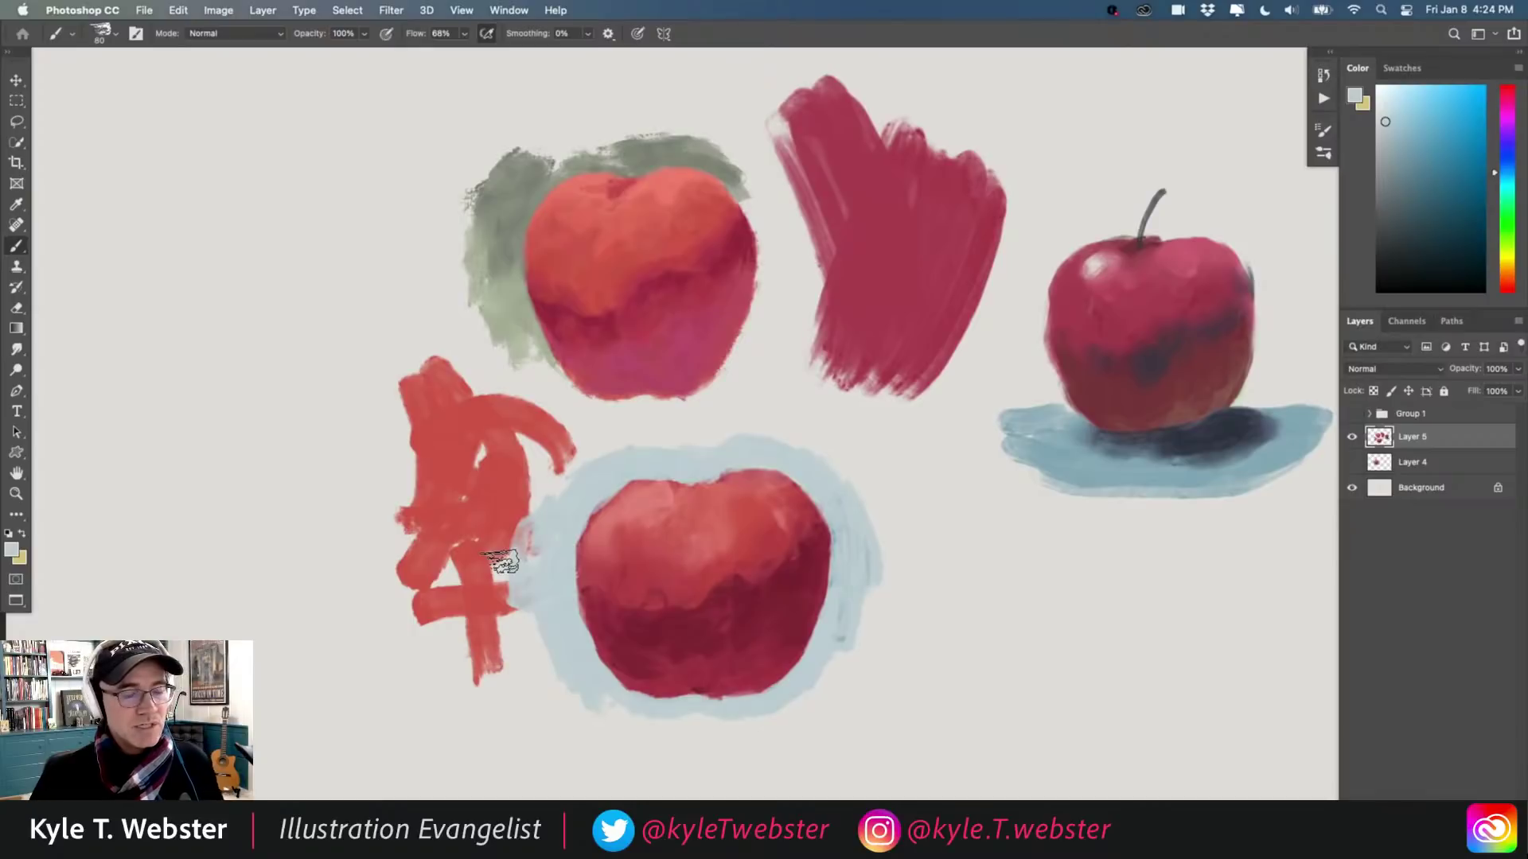
left_click_drag(438, 479, 447, 542)
mouse_move(355, 498)
left_mouse_down()
mouse_move(355, 518)
mouse_move(375, 467)
left_mouse_up()
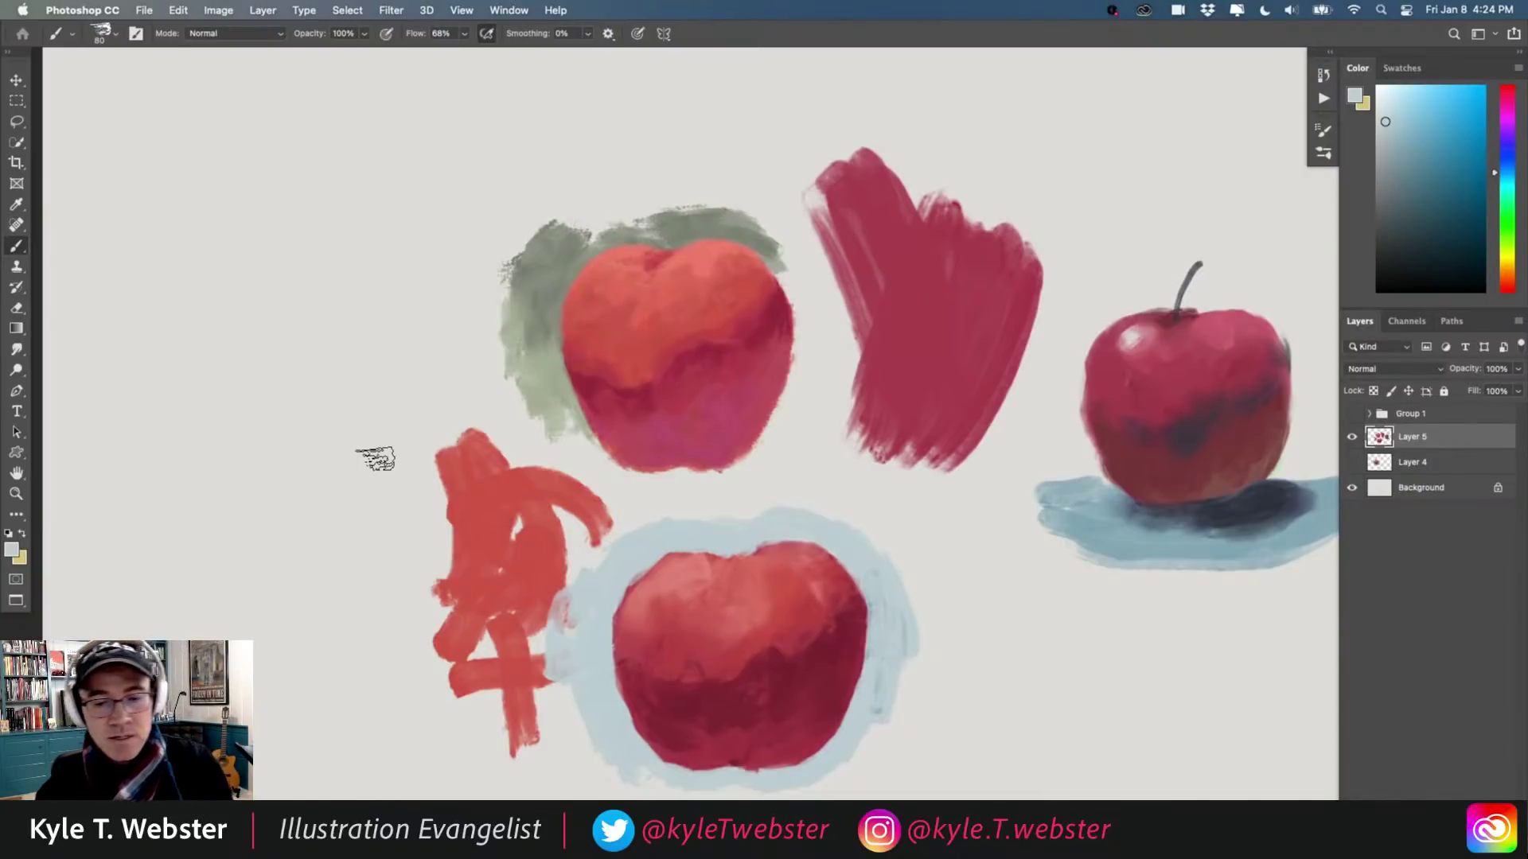
Examine the Creamy brush's Shape Dynamics settings and its angle jitter control options, keeping Direction selected
left_click(1323, 152)
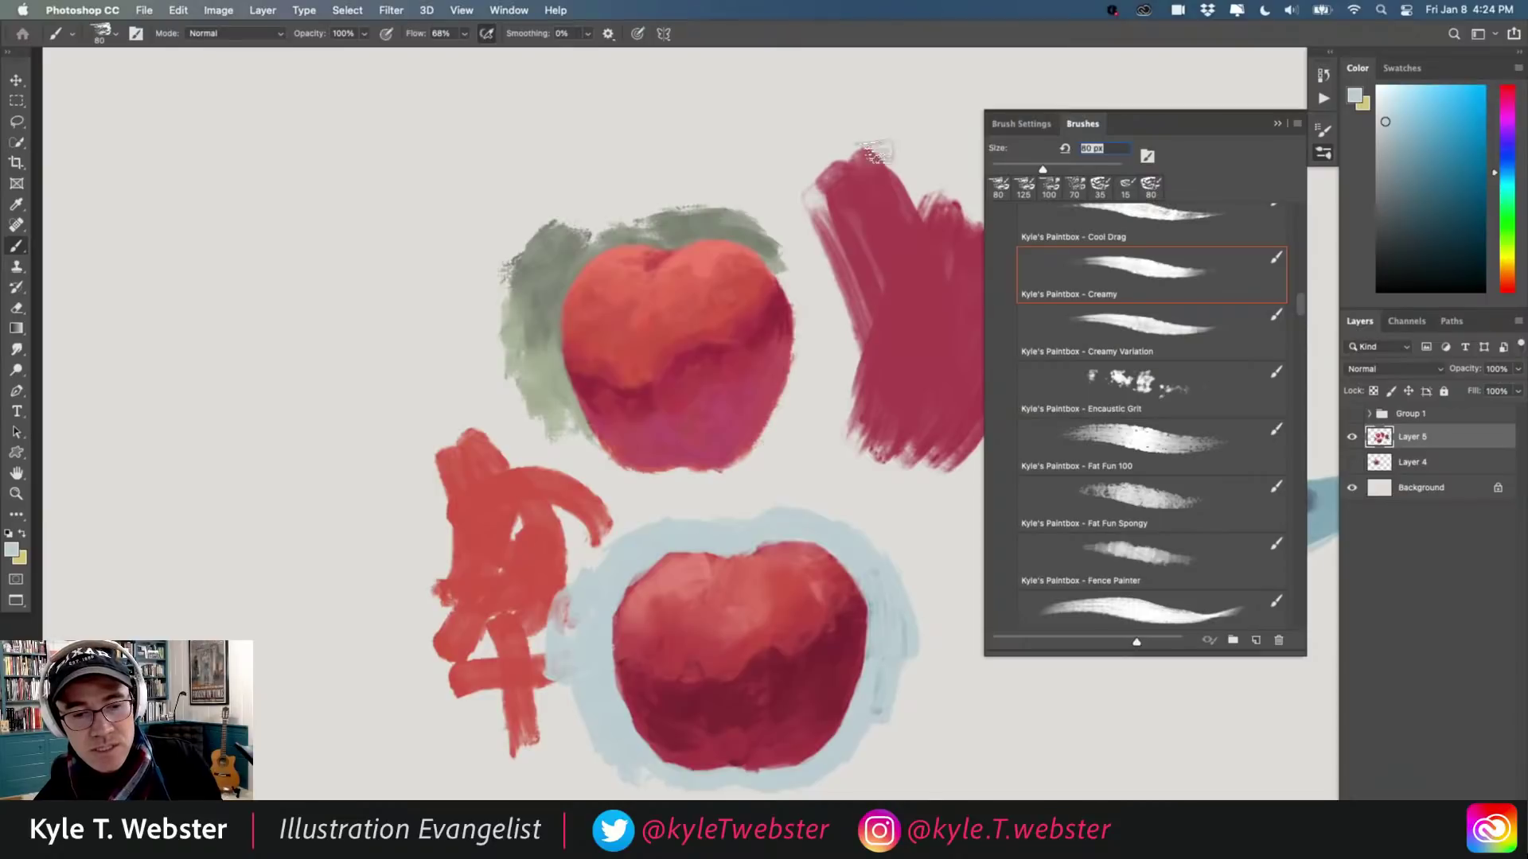
left_click(1004, 128)
left_click(1020, 194)
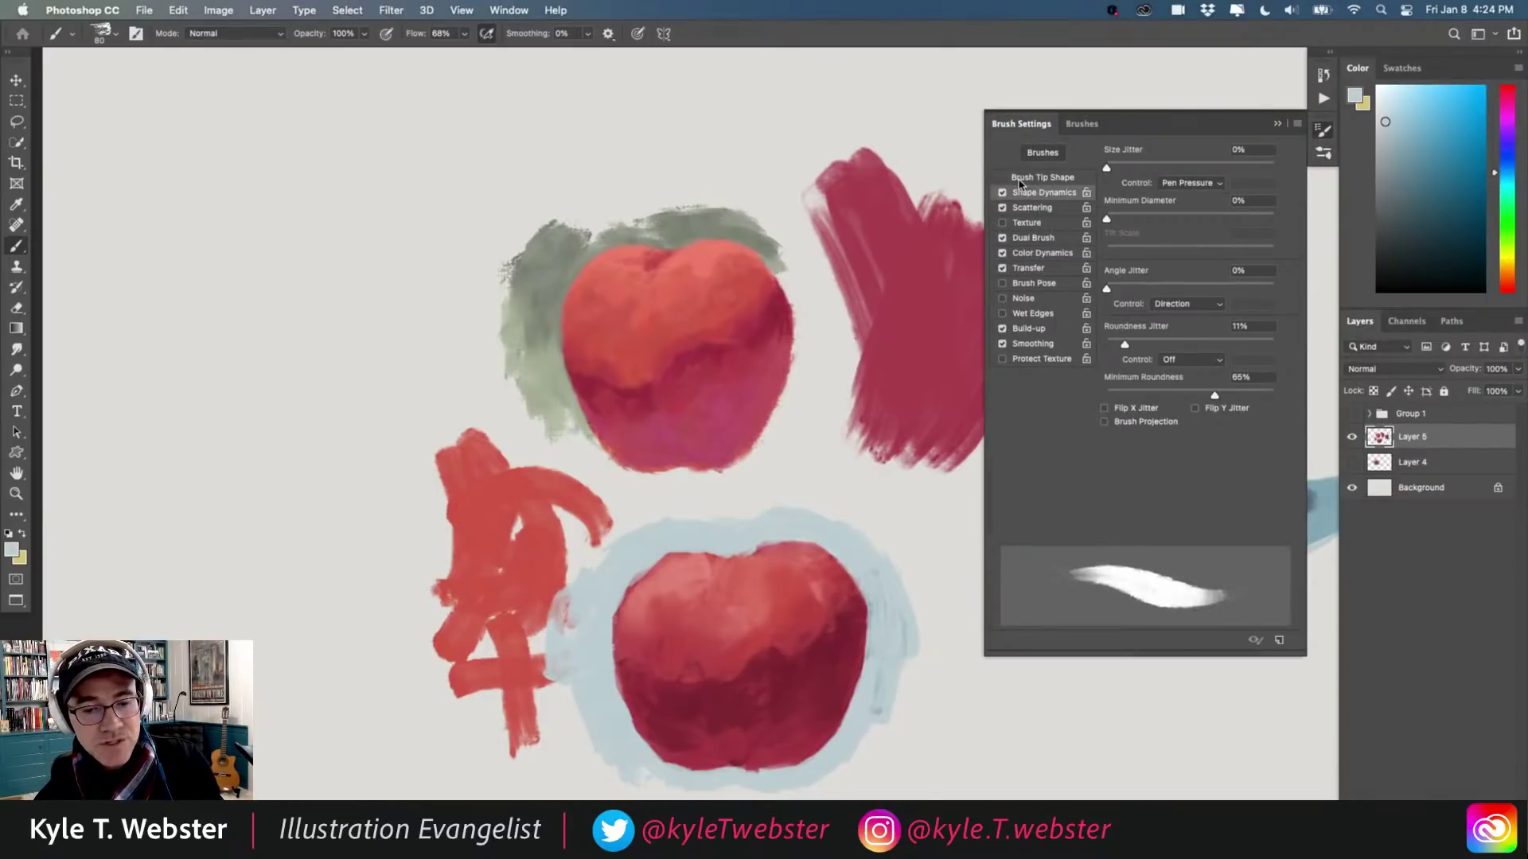
left_click(1162, 306)
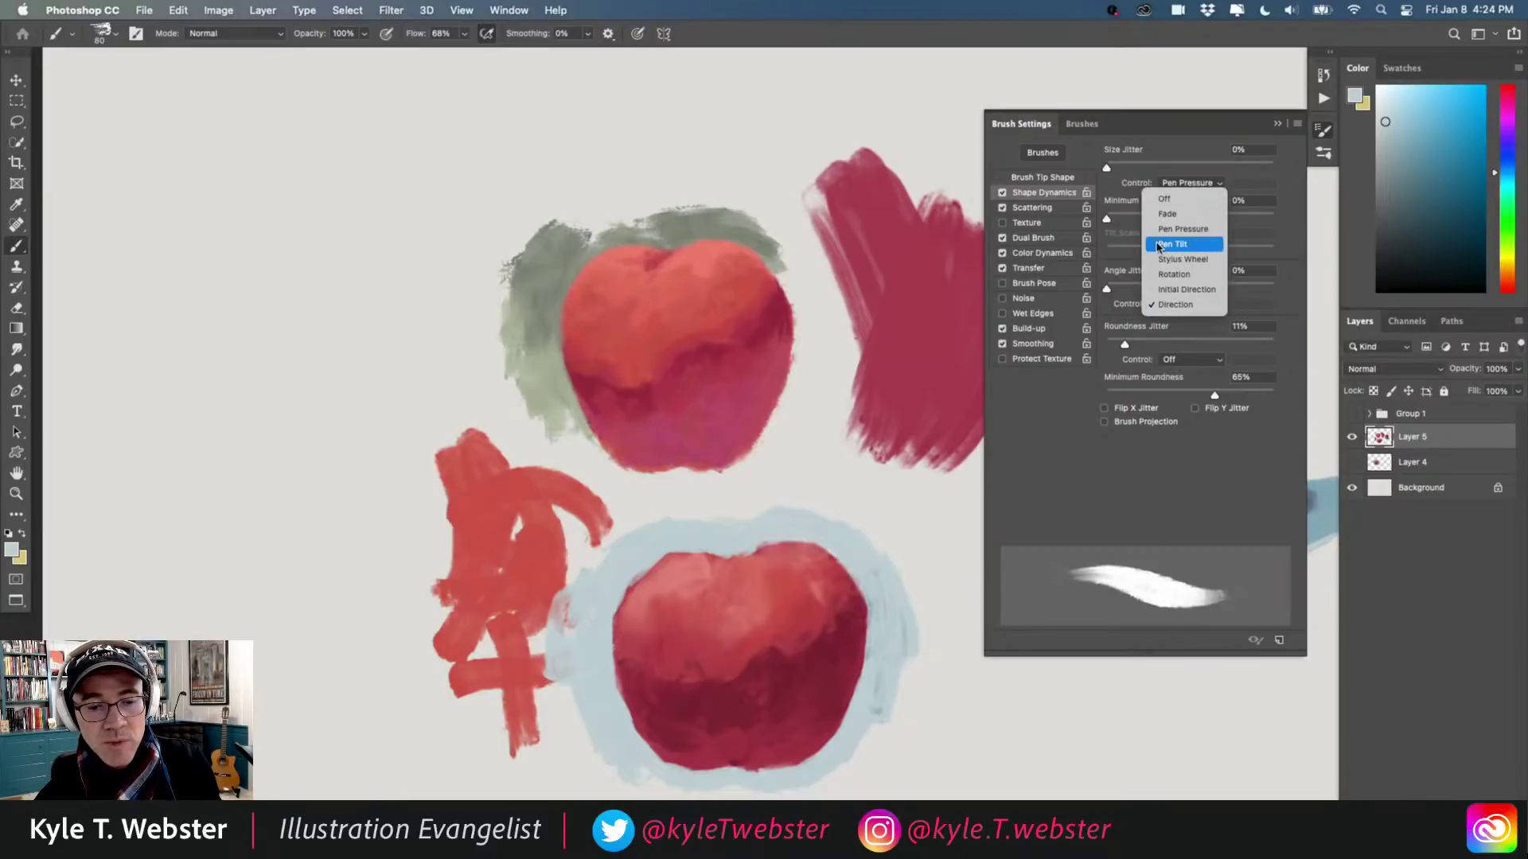
left_click(1162, 305)
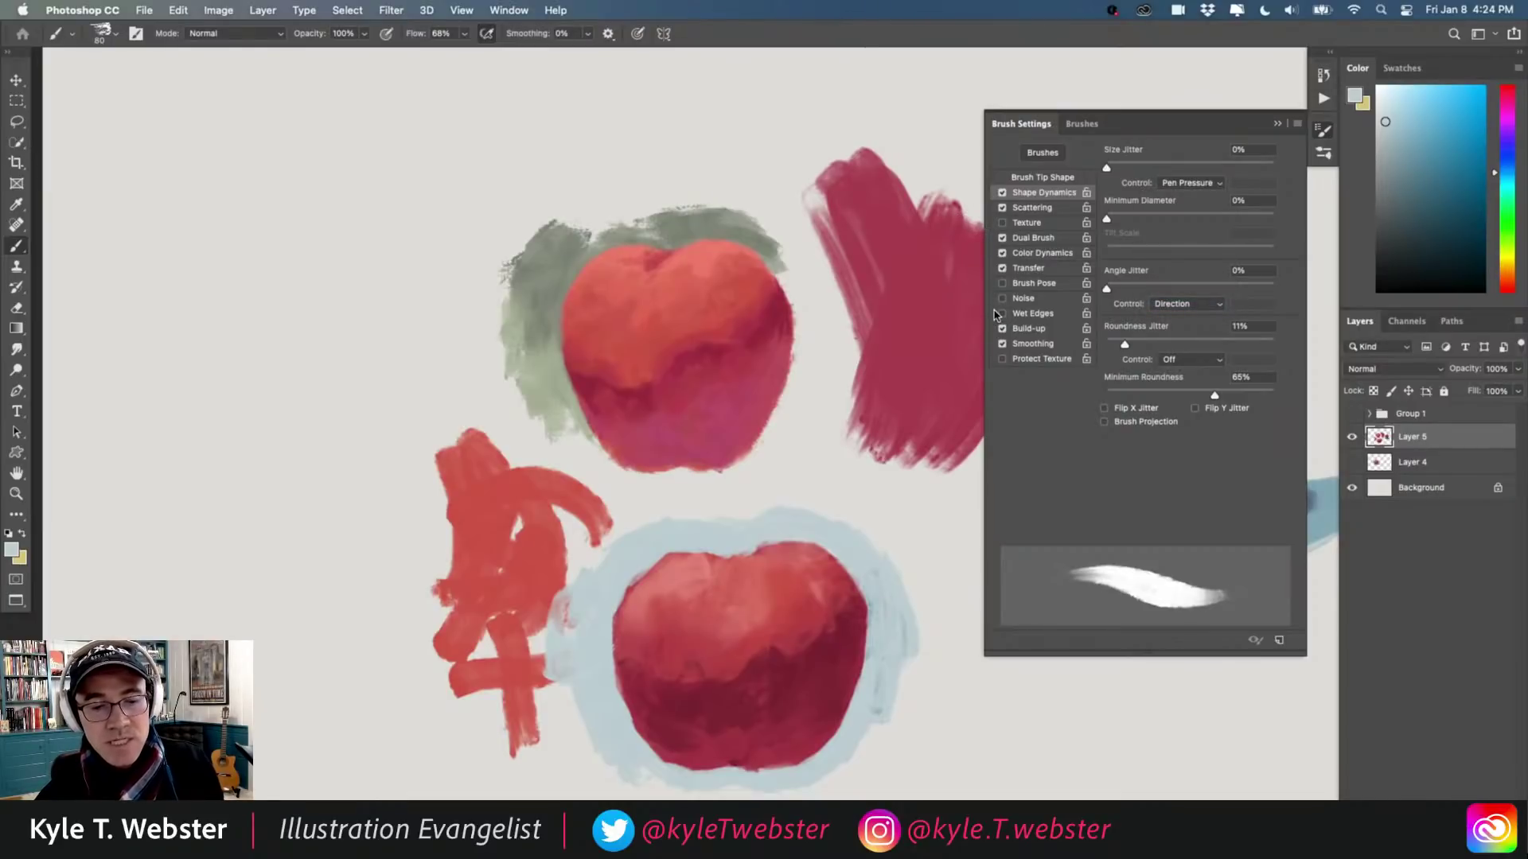
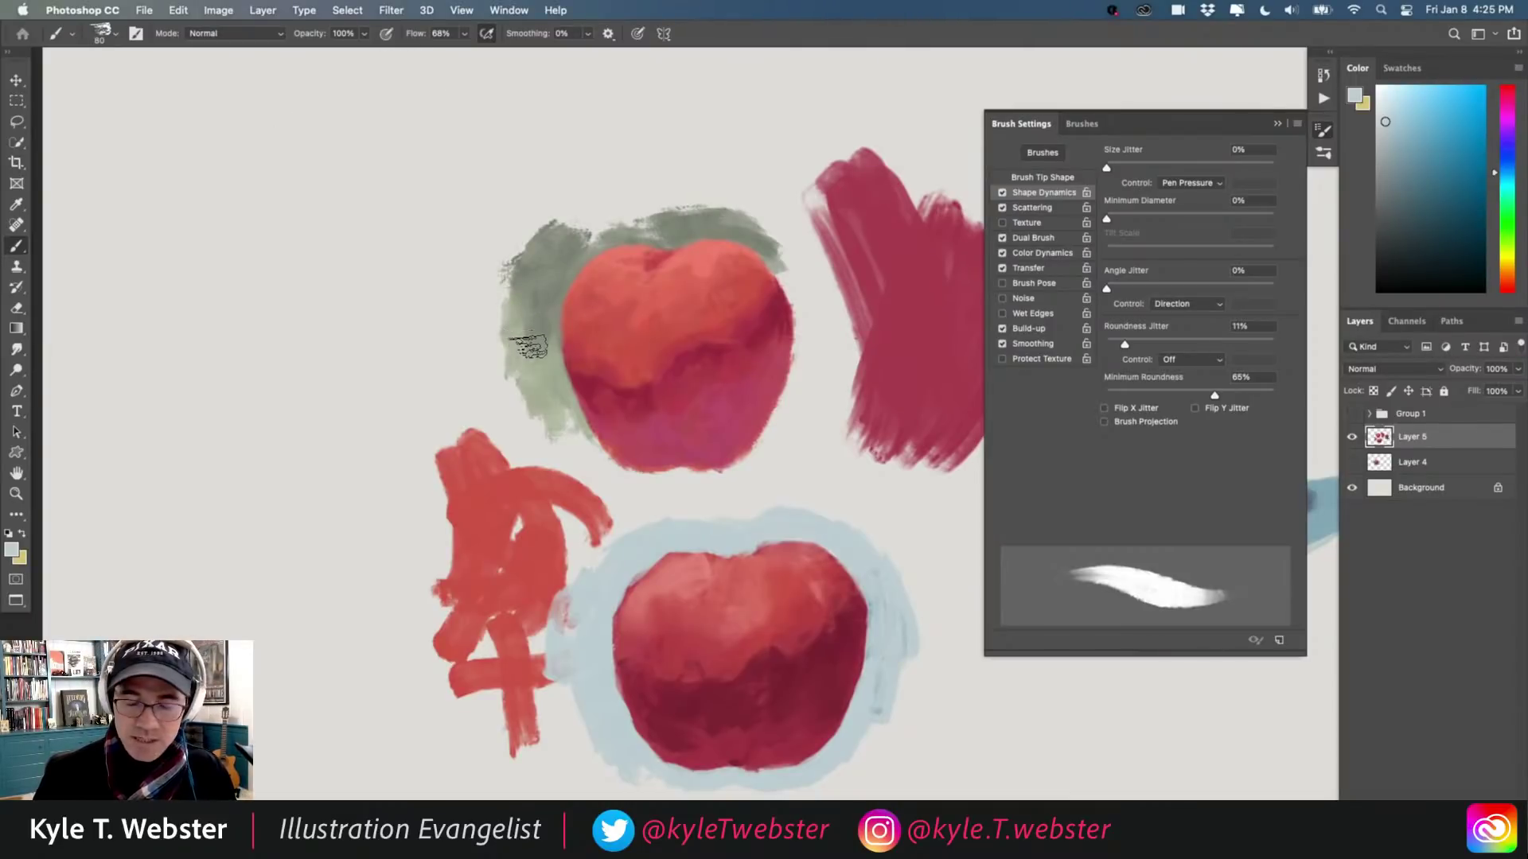
key("v")
mouse_move(491, 449)
left_mouse_down()
mouse_move(614, 417)
mouse_move(416, 414)
mouse_move(356, 492)
left_mouse_up()
left_click(549, 407, "alt")
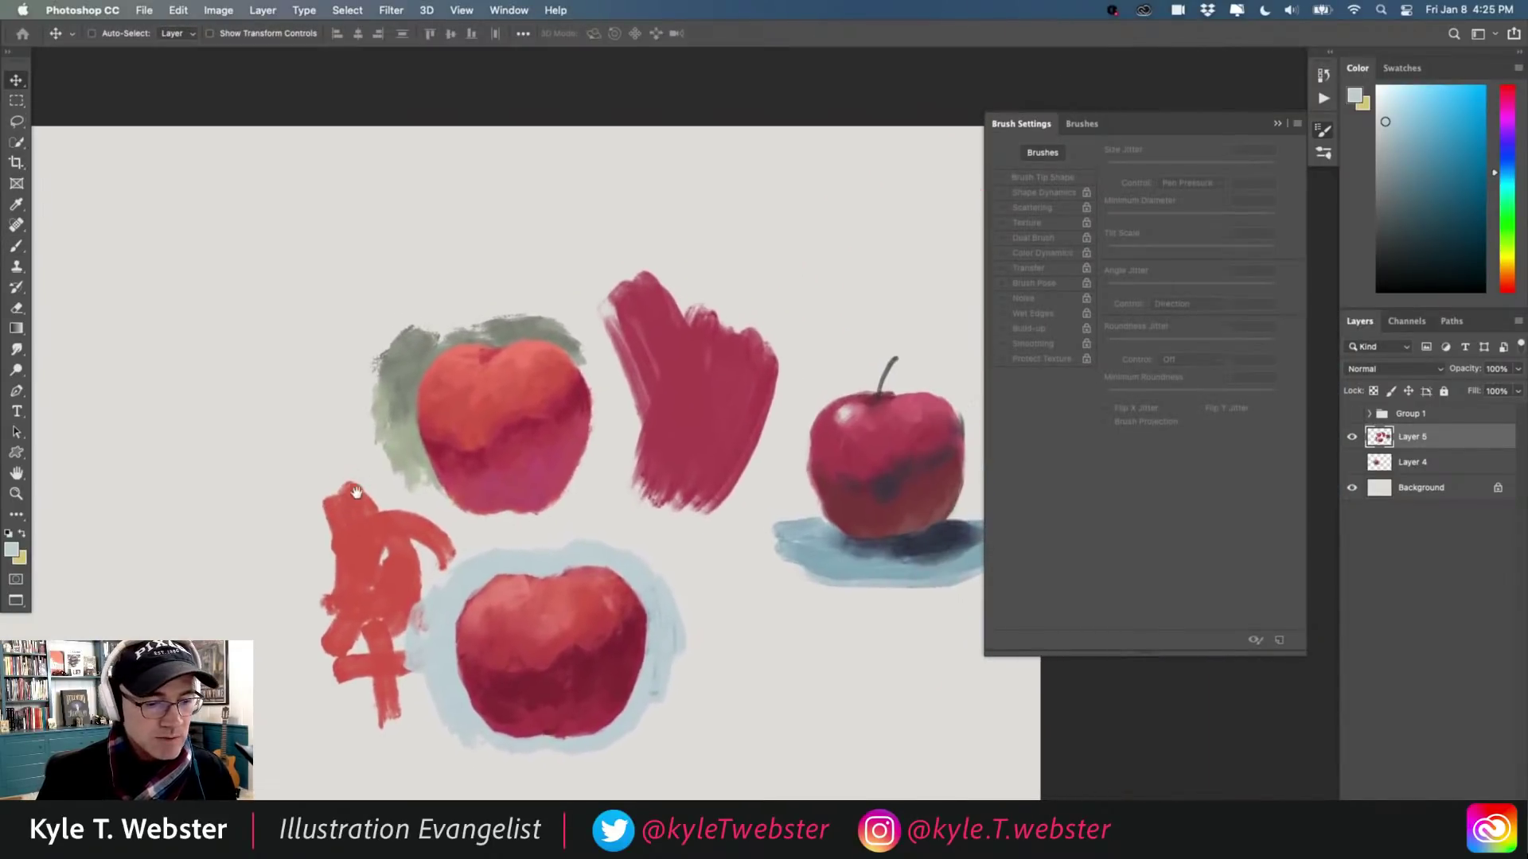
left_click_drag(436, 425, 452, 299)
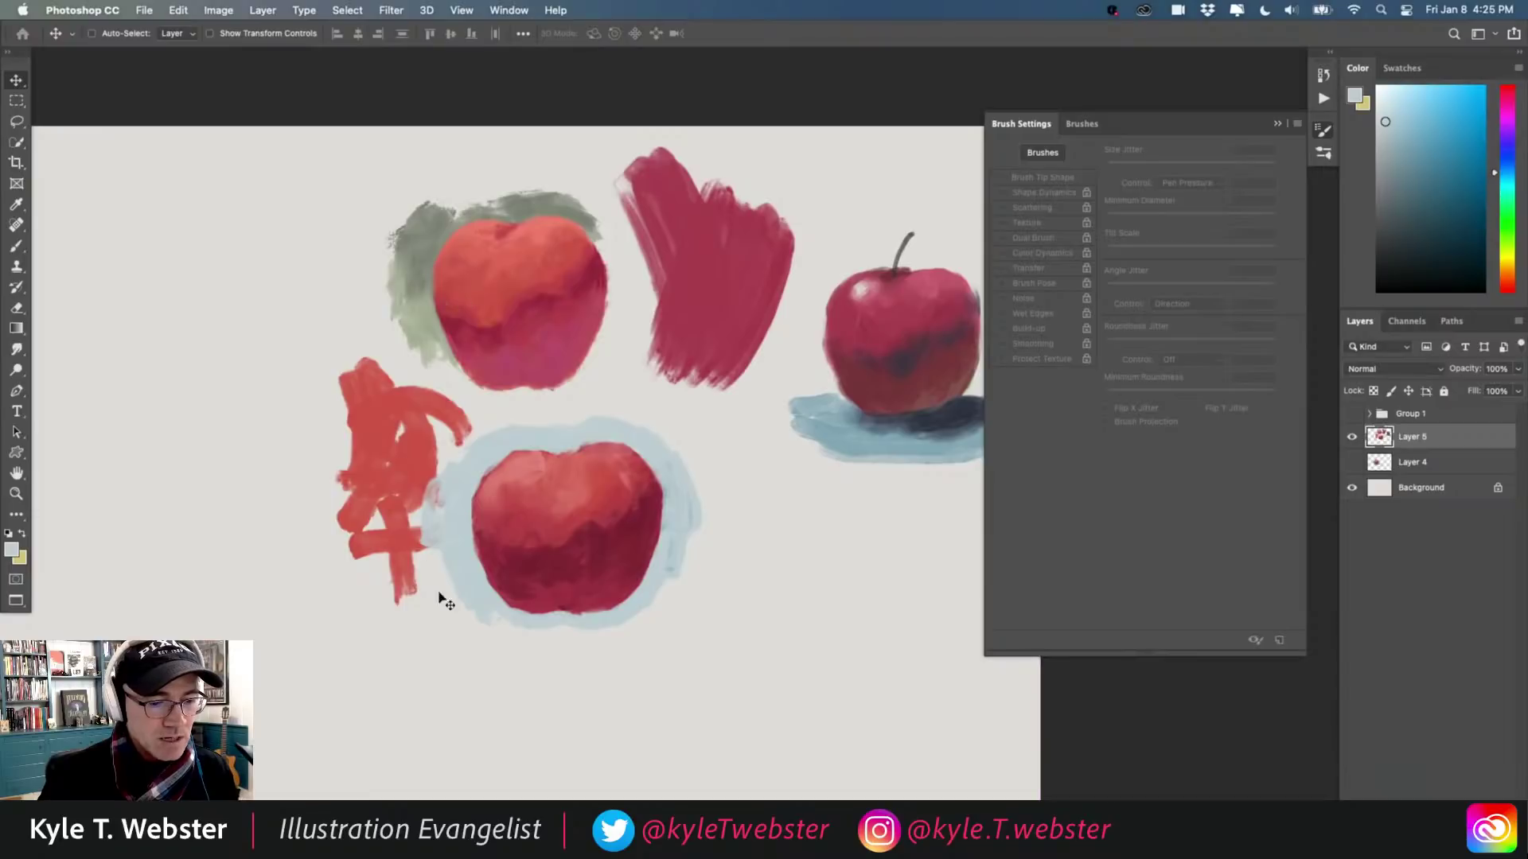
key("b")
mouse_move(636, 498)
left_mouse_down()
mouse_move(843, 440)
mouse_move(769, 442)
left_mouse_up()
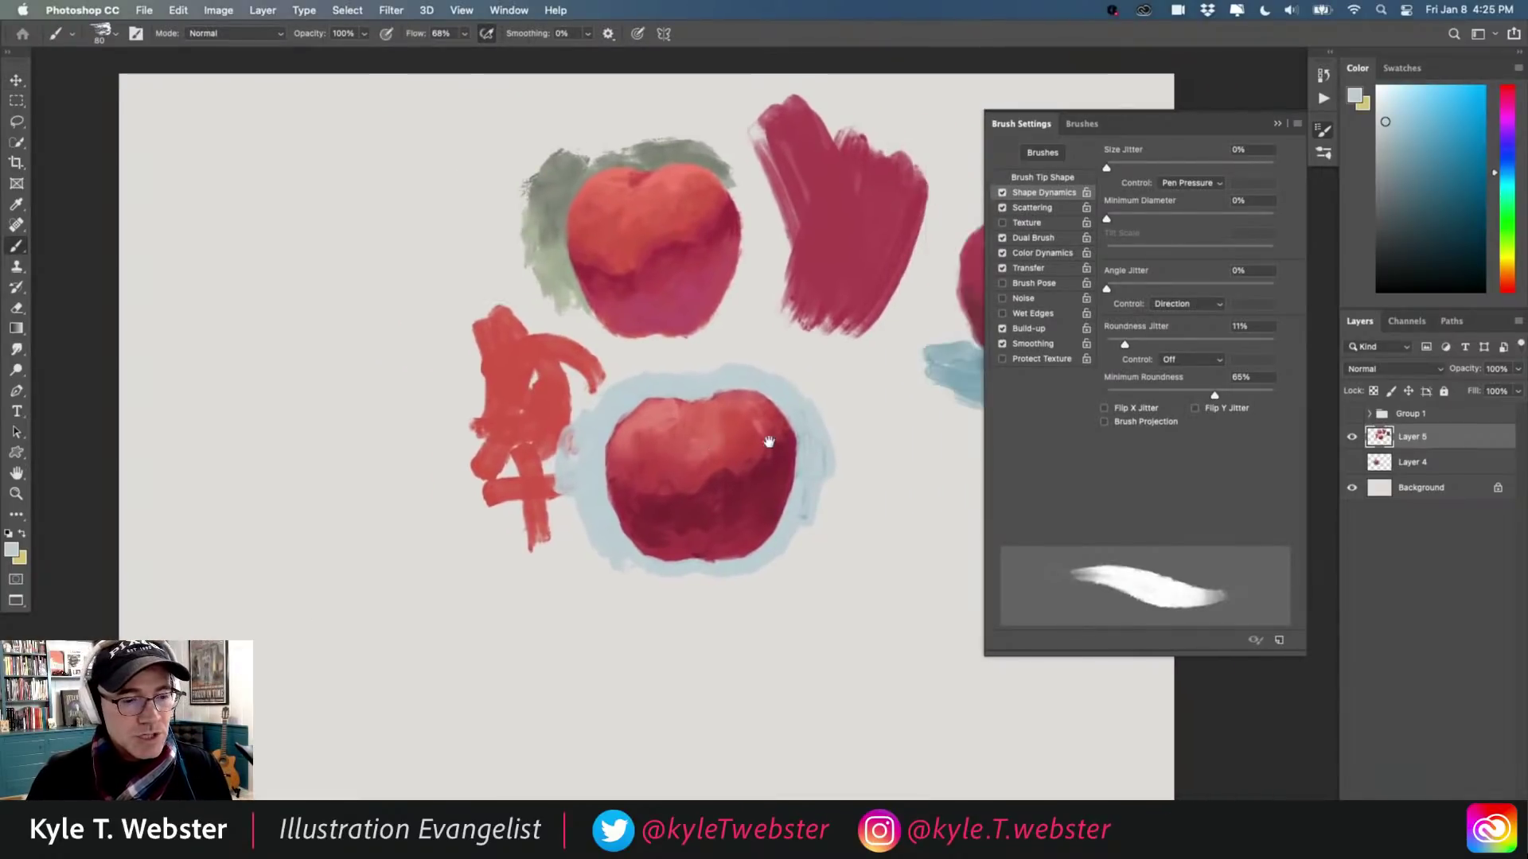
left_click(698, 374, "ctrl")
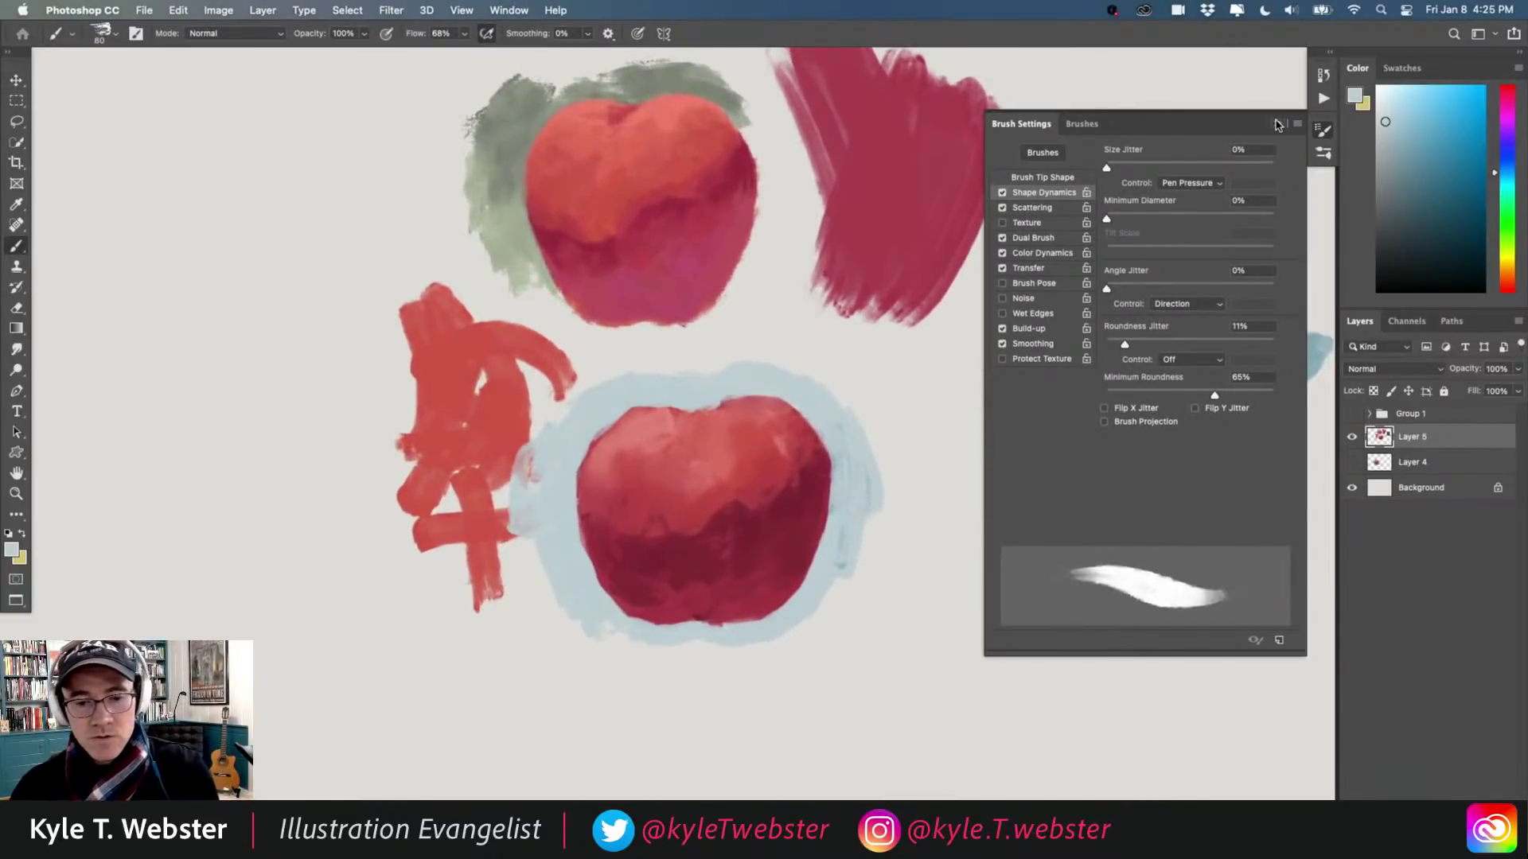
Collapse the Paintbox brush folder and look through the mixer brushes in the Real Oils folder of the megapack
left_click(1070, 123)
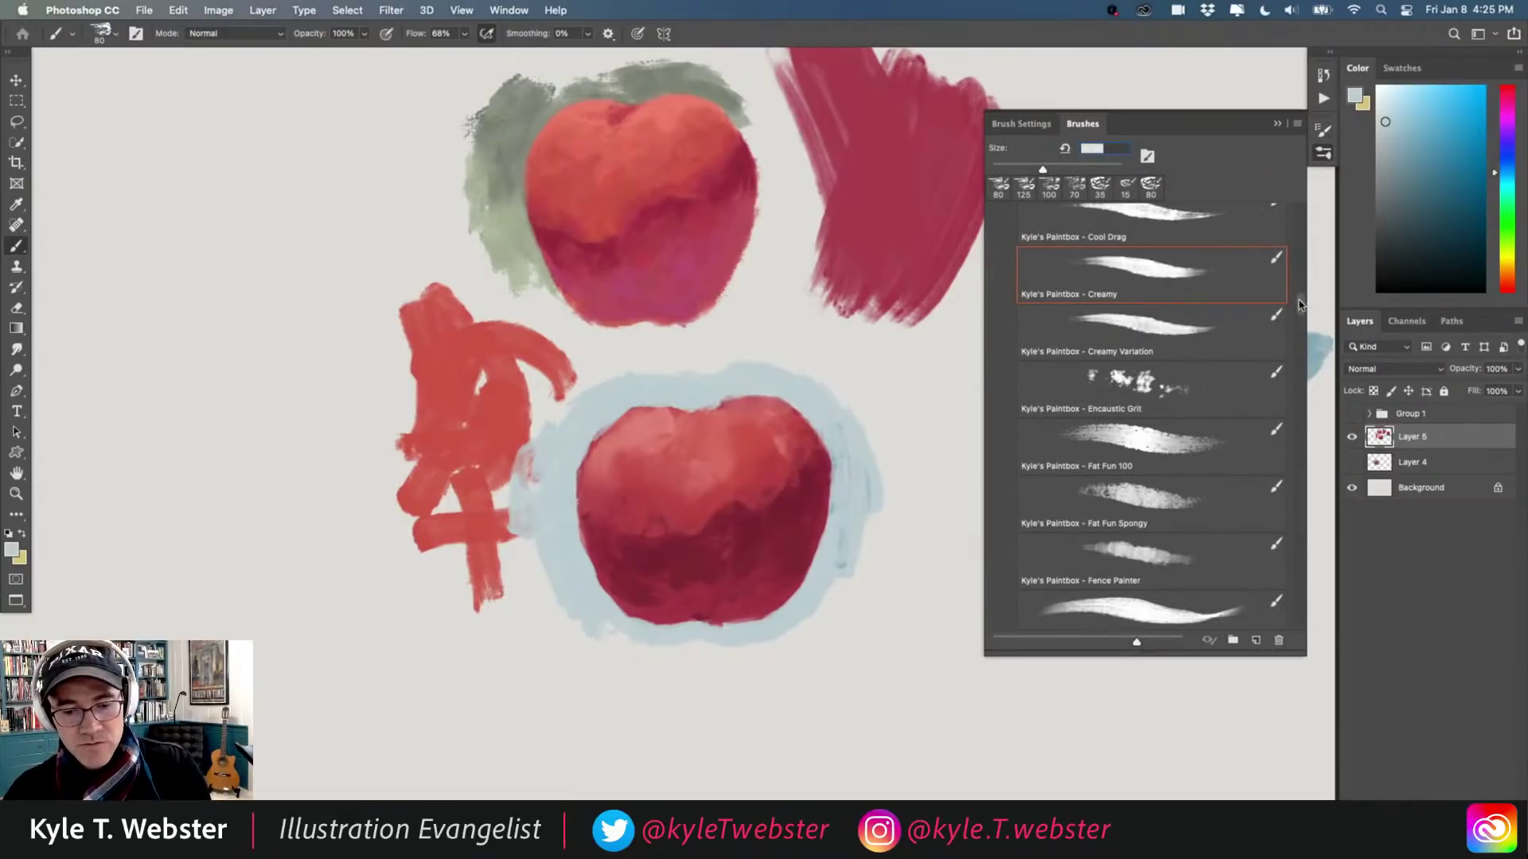
scroll(1160, 385, "up", 5)
left_click(1008, 354)
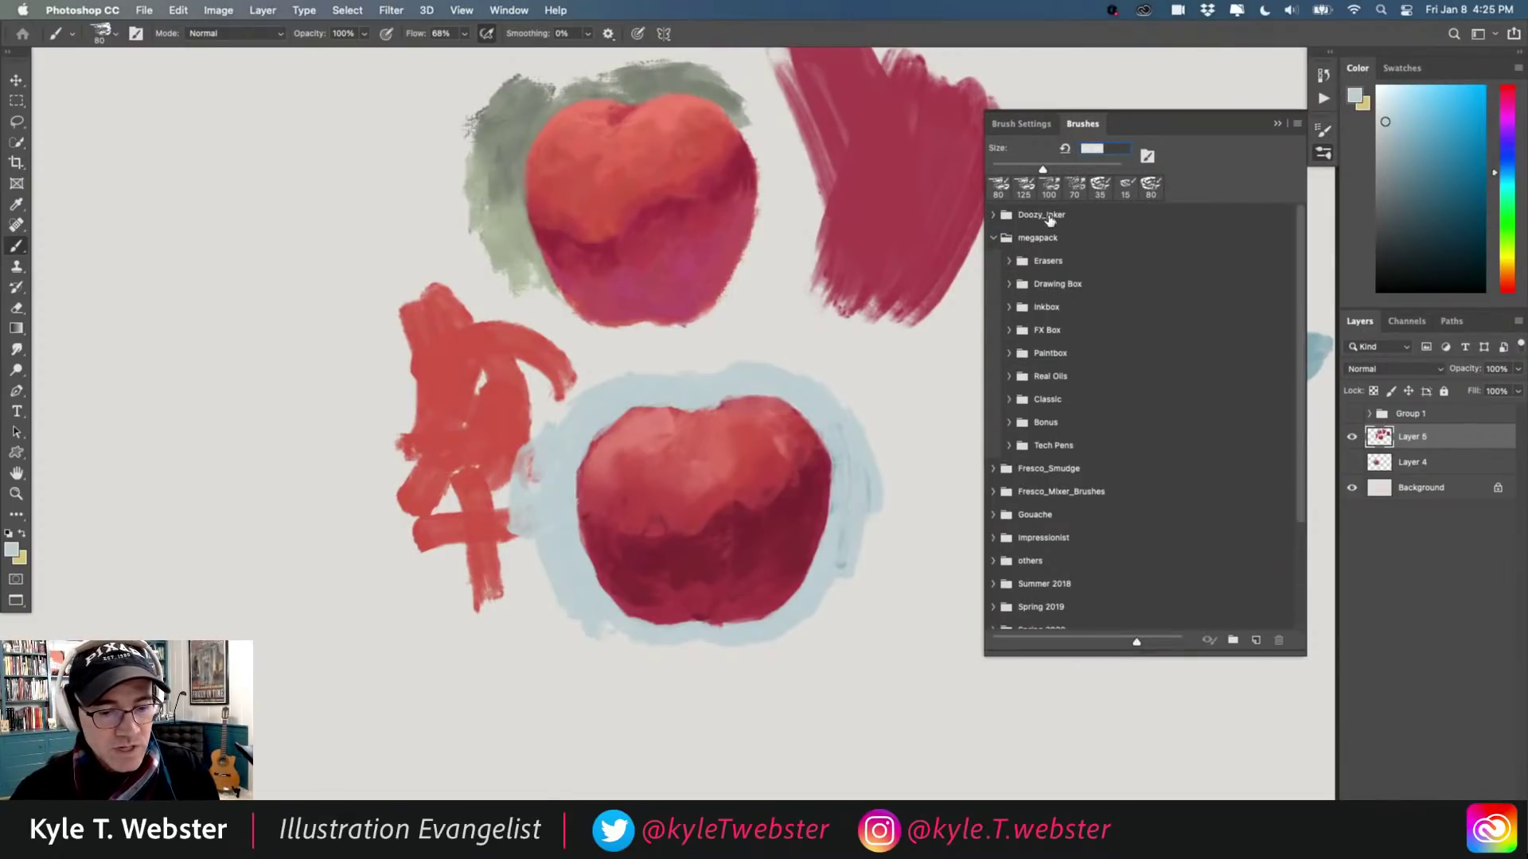
left_click(1009, 377)
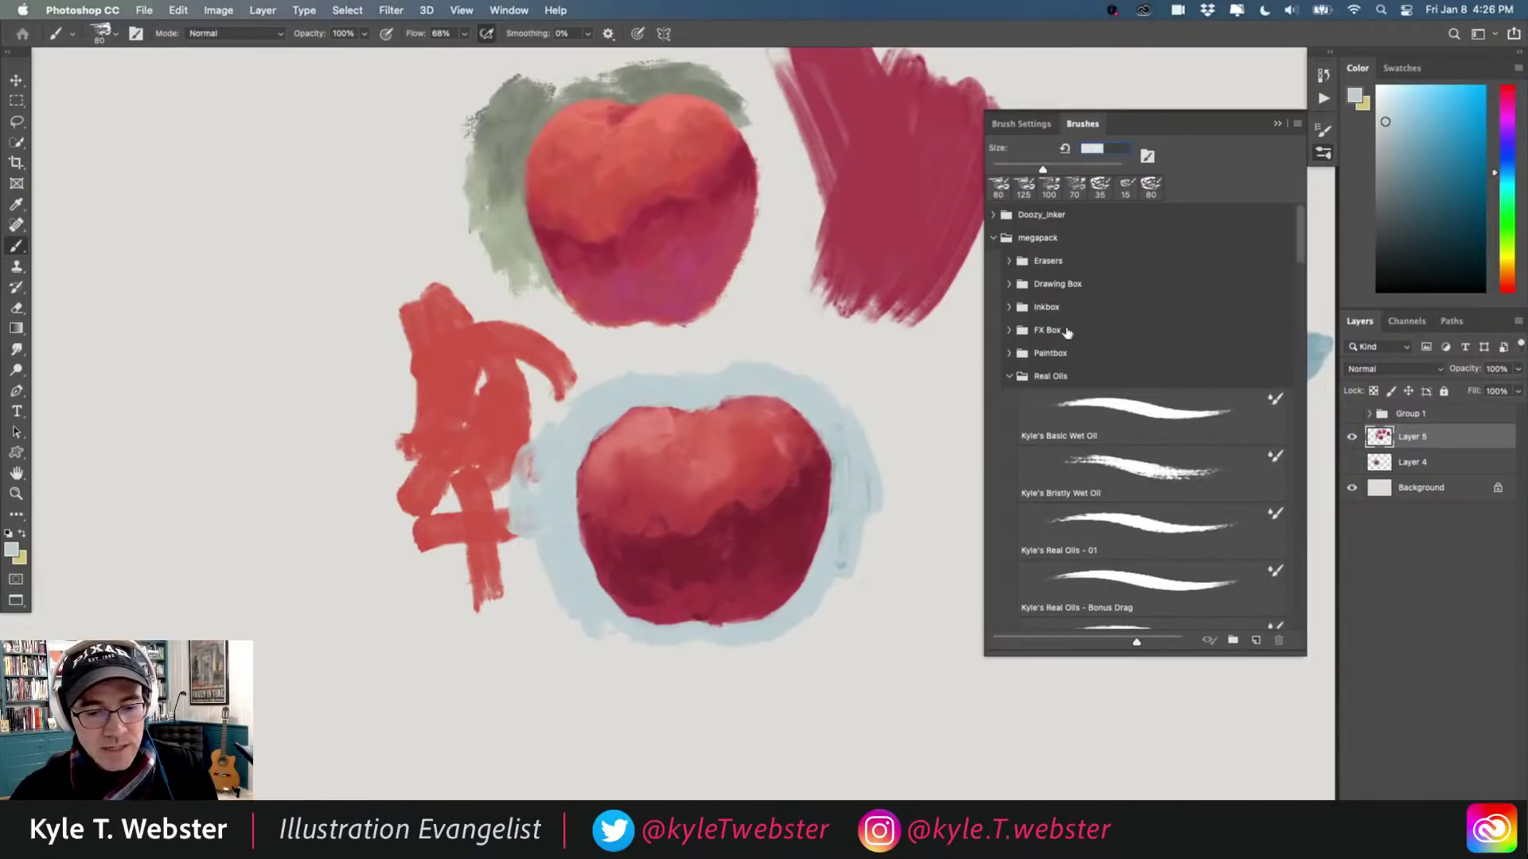
left_click_drag(1300, 236, 1302, 239)
scroll(1299, 247, "down", 5)
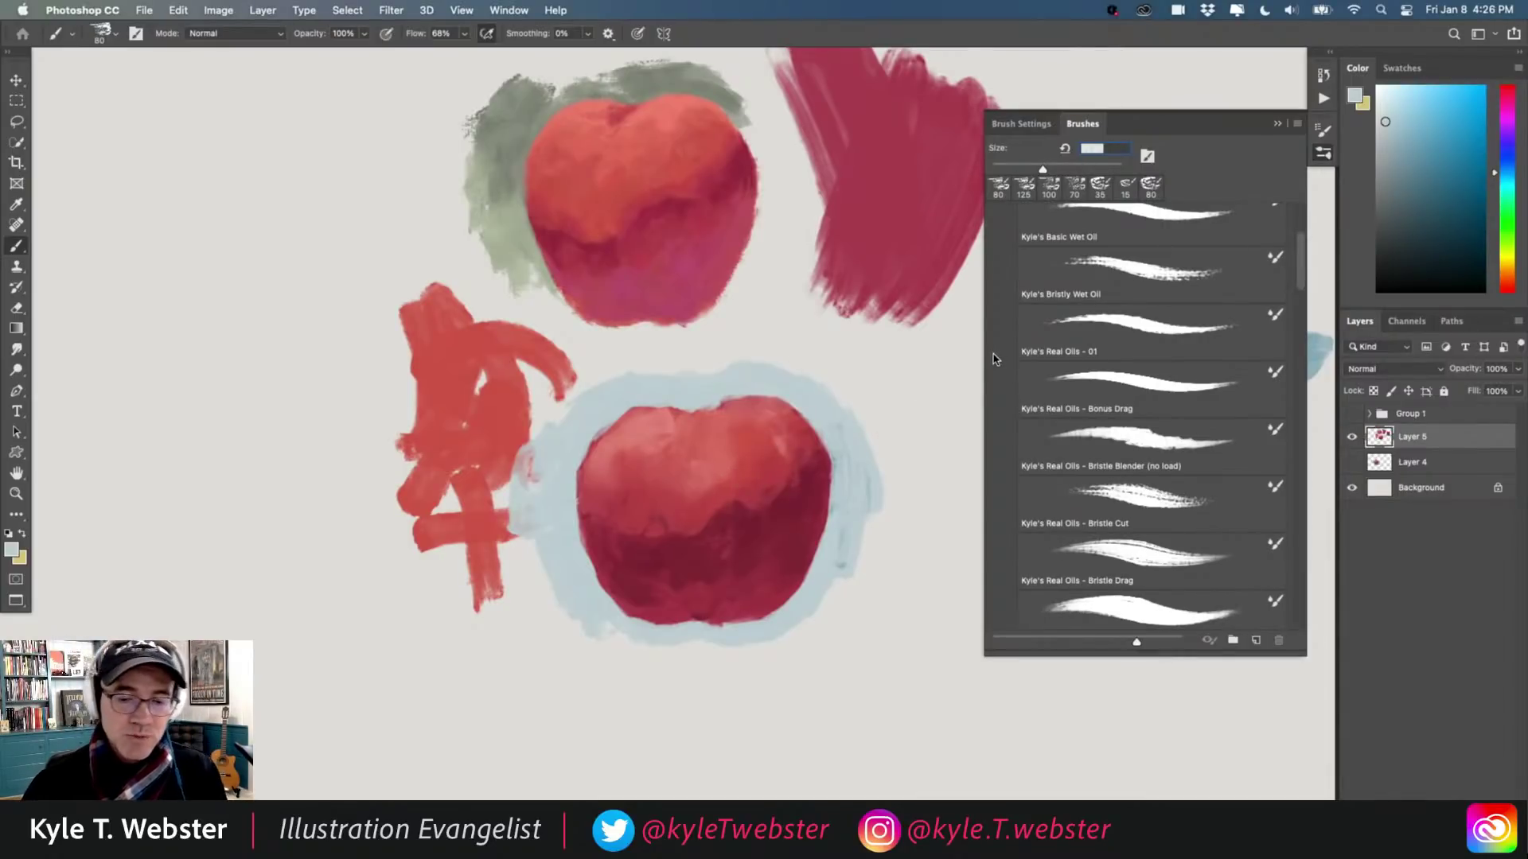
left_click(1275, 316)
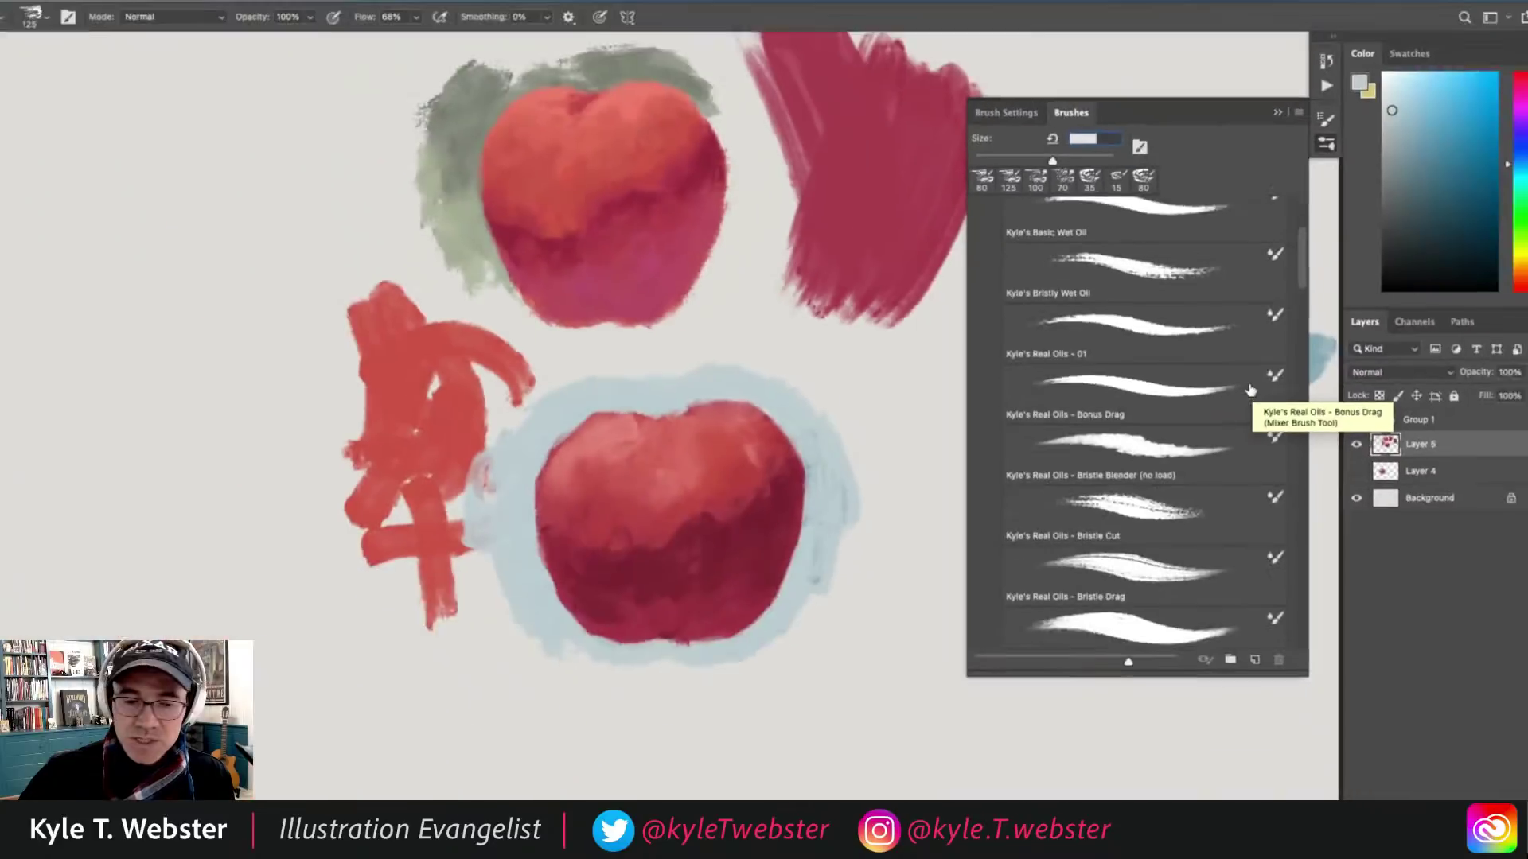
left_click(1247, 386)
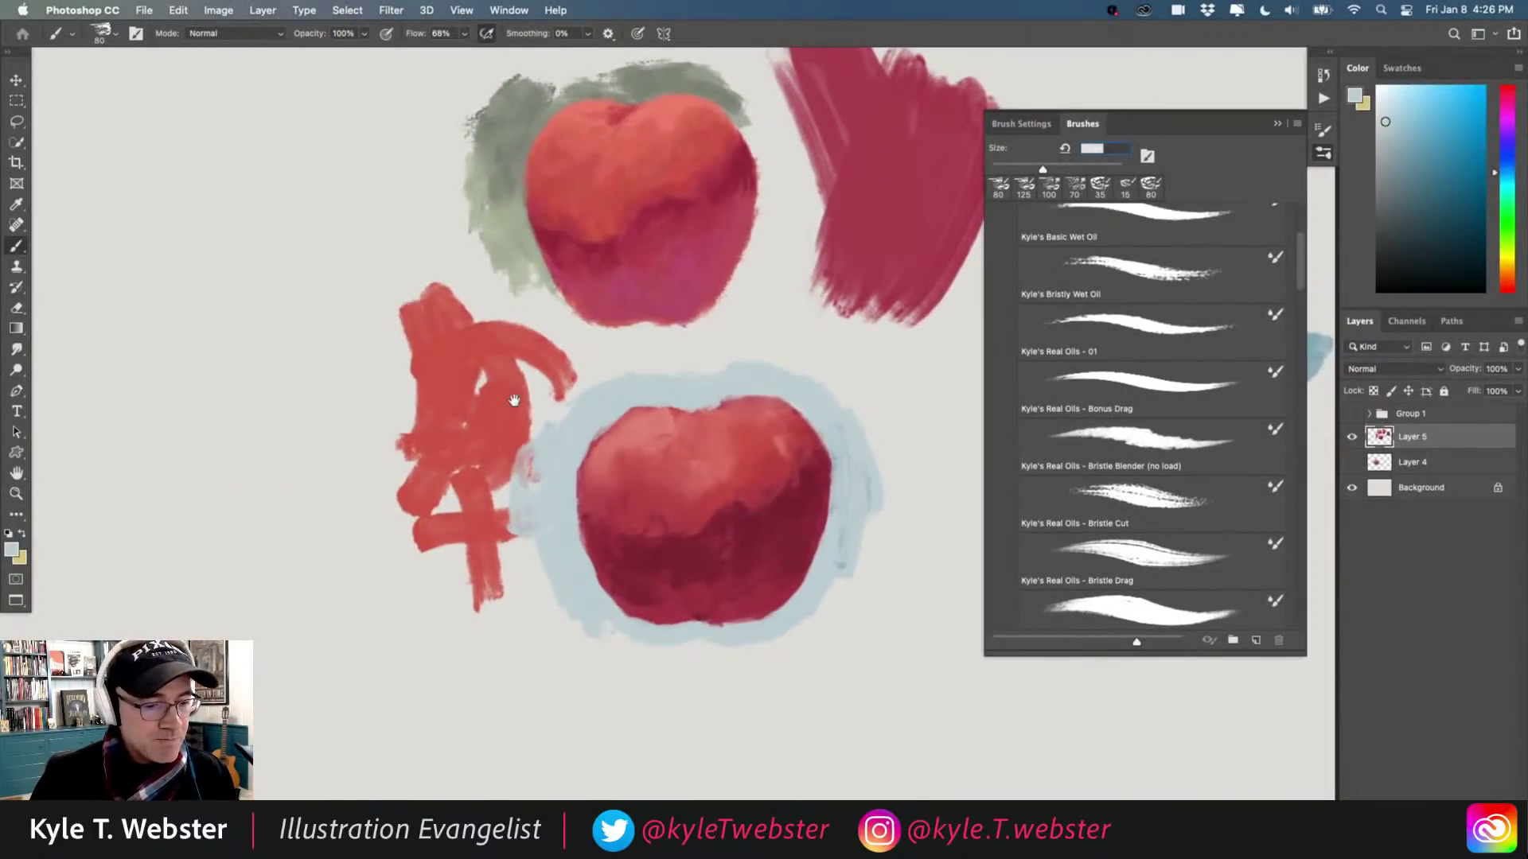
Switch to the Mixer Brush tool and choose Kyle's Real Oils - Oil Deluxe Big Canvas from the brush library
left_click_drag(514, 401, 509, 420)
key("shift+b")
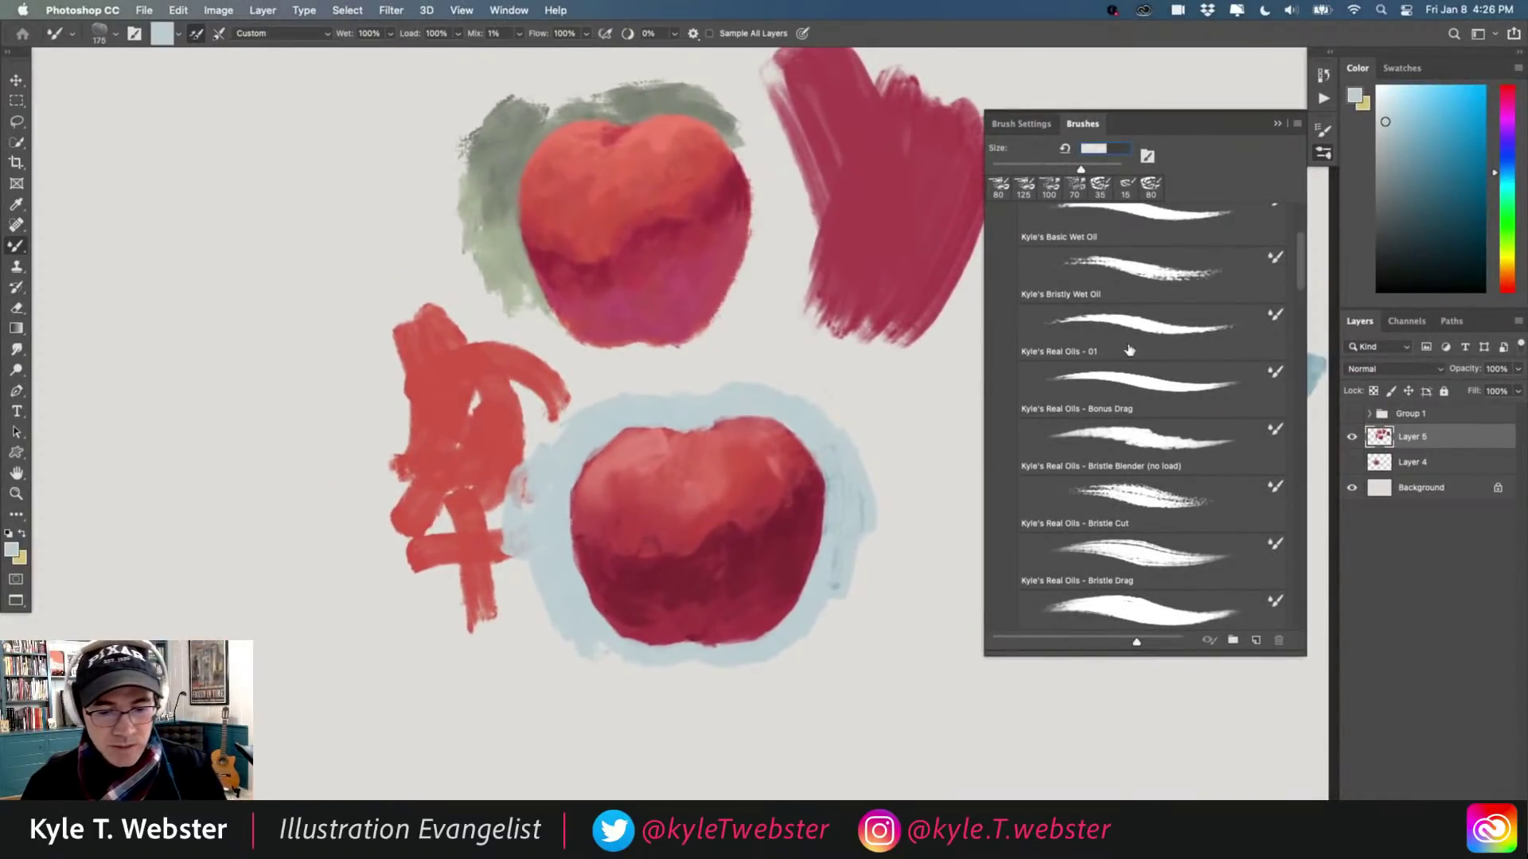
left_click_drag(1295, 273, 1291, 344)
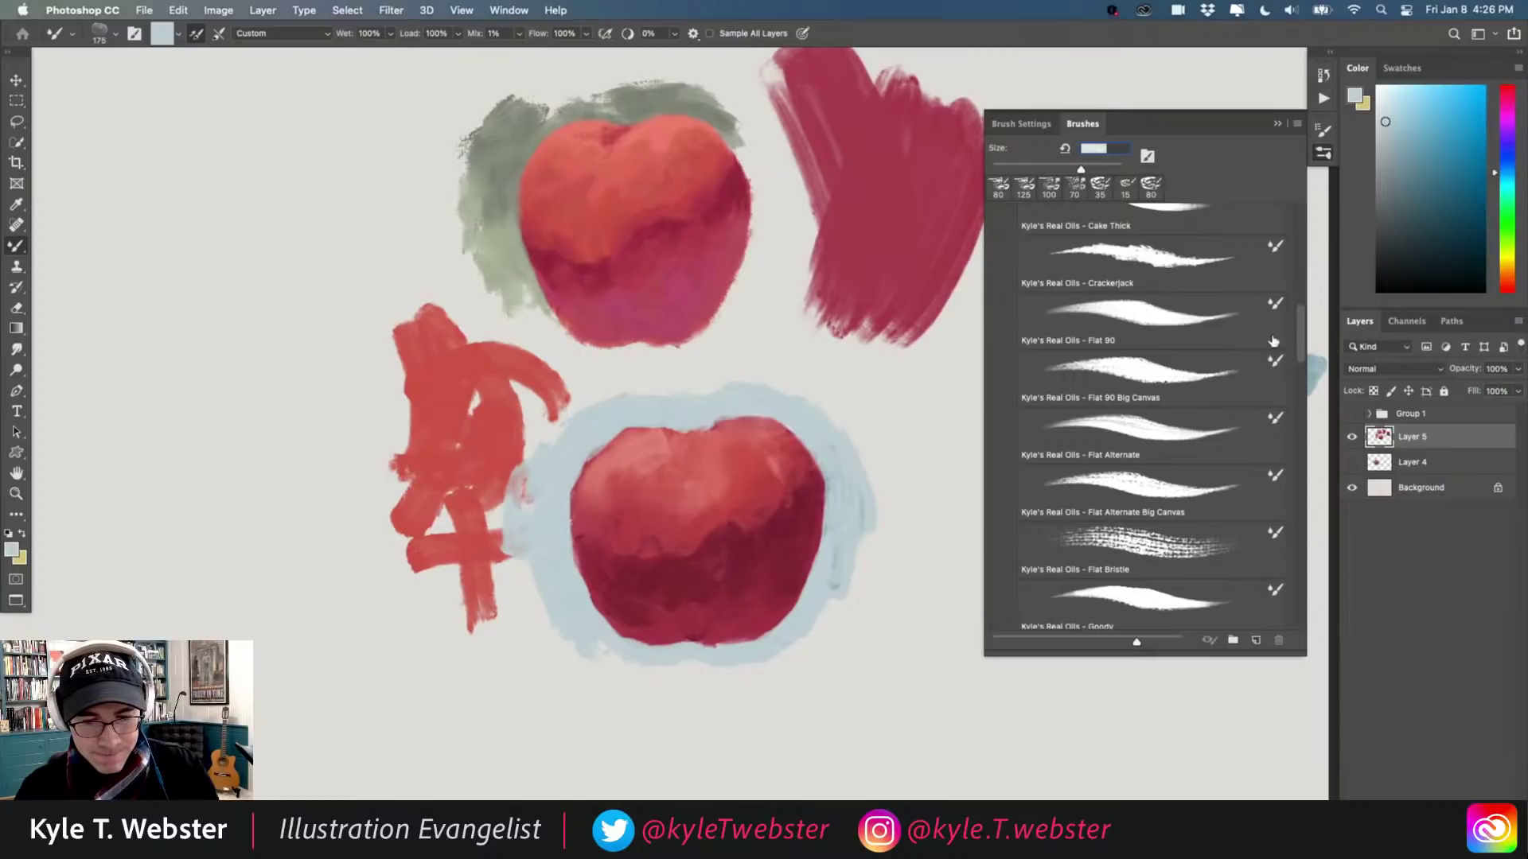
scroll(1146, 387, "down", 5)
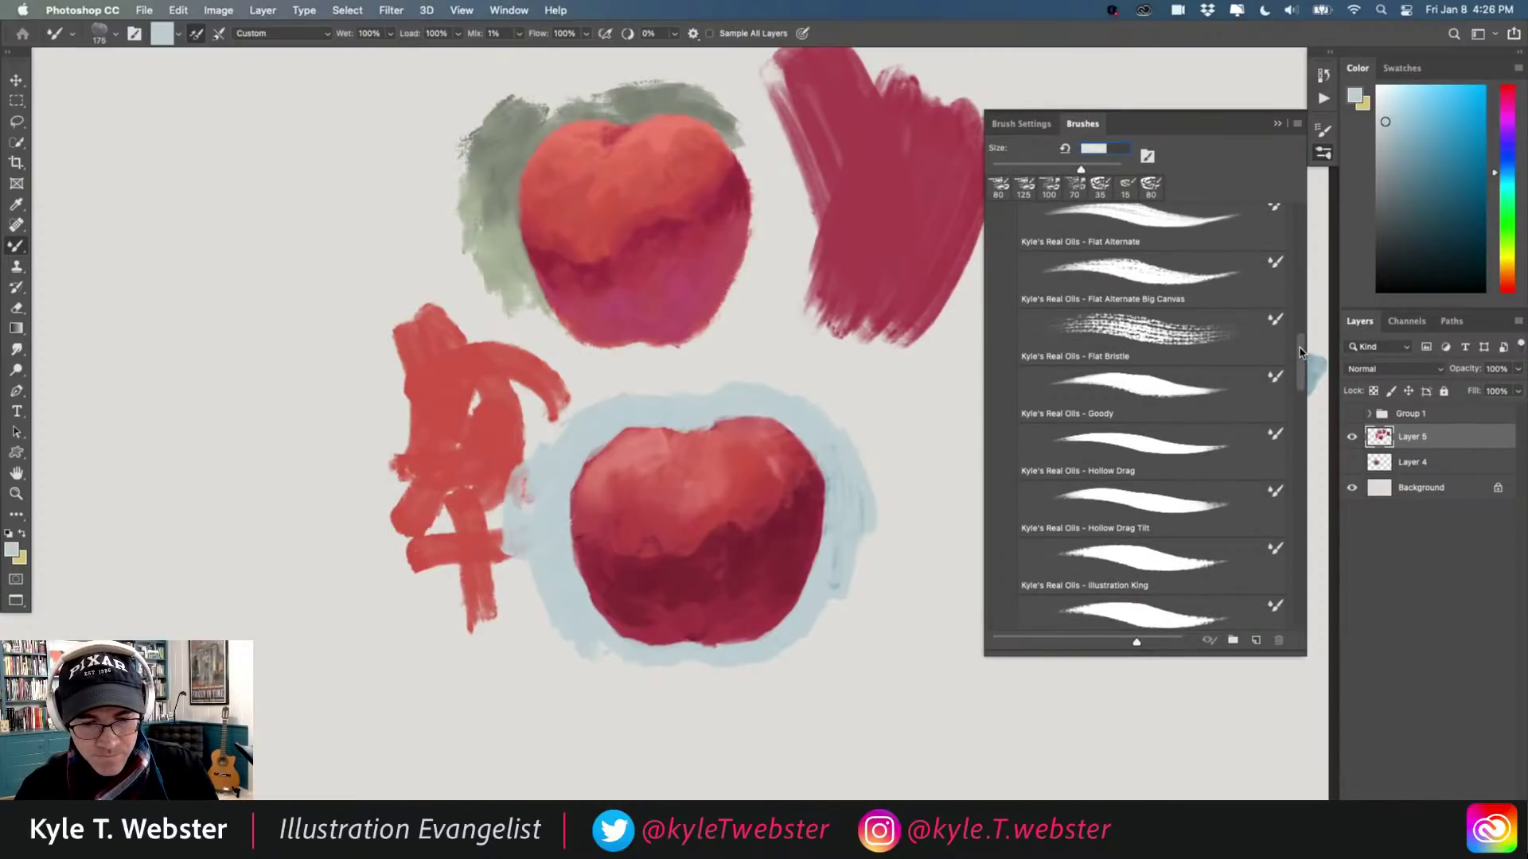
left_click_drag(1302, 352, 1290, 404)
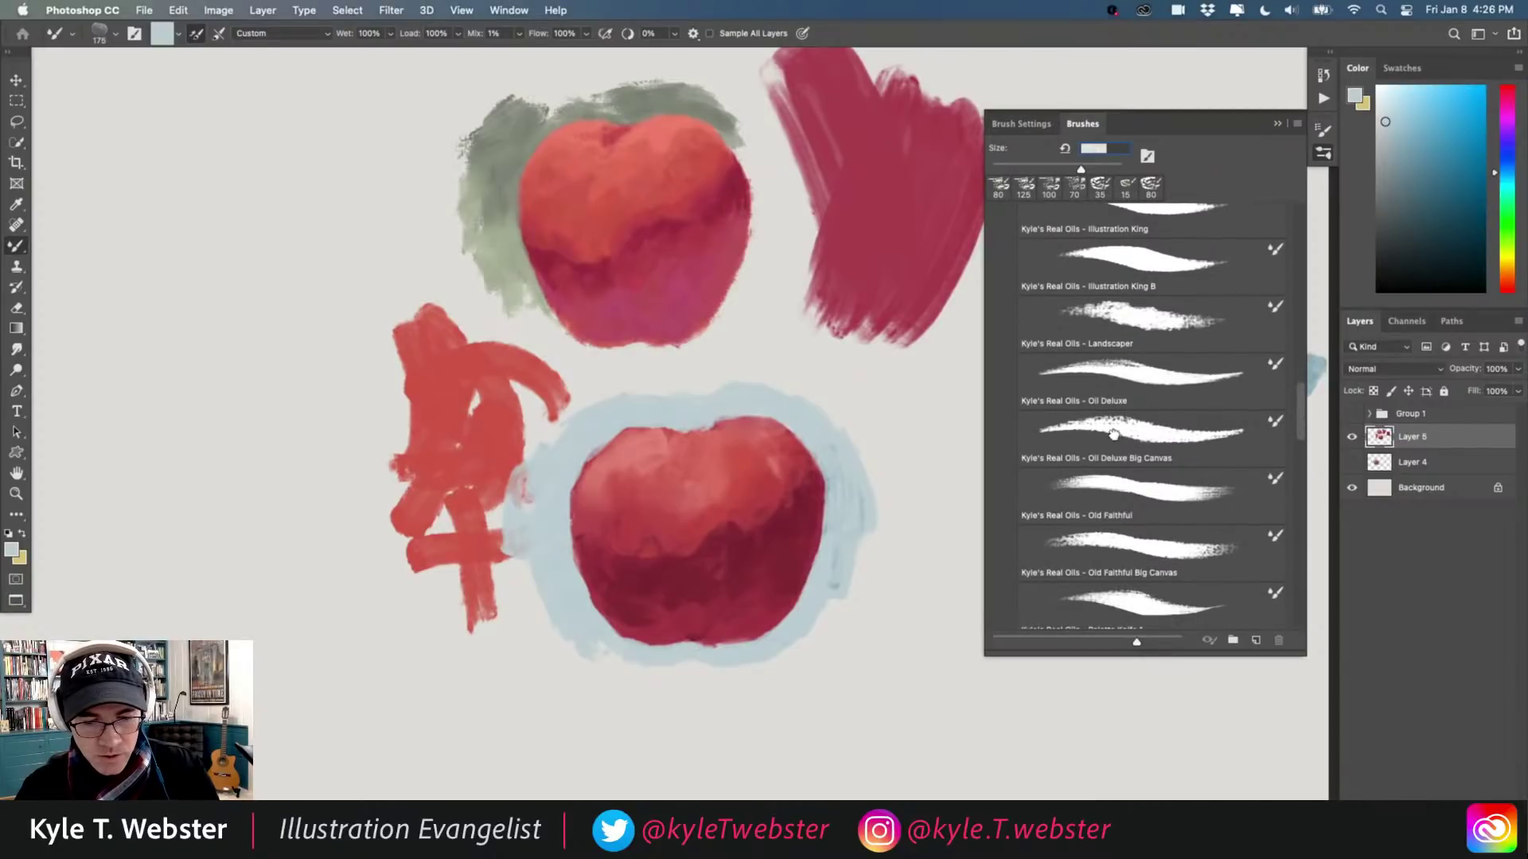
left_click(1113, 435)
left_click(1276, 125)
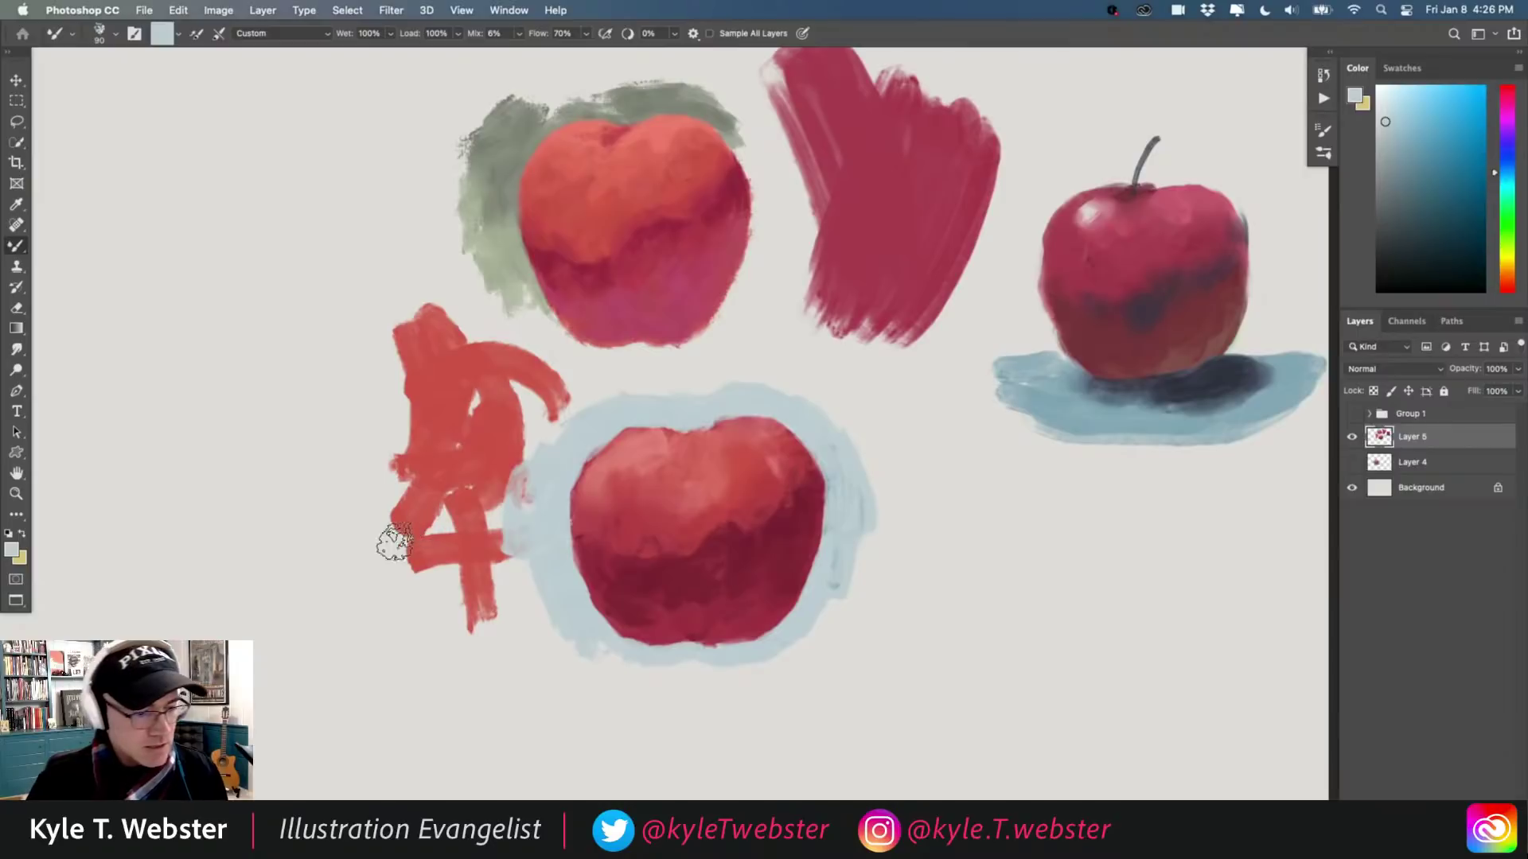
With the brush at 100 px, paint a dark red vertical swatch, sampled from the lower apple, to the left of the red practice strokes
key("bracketright")
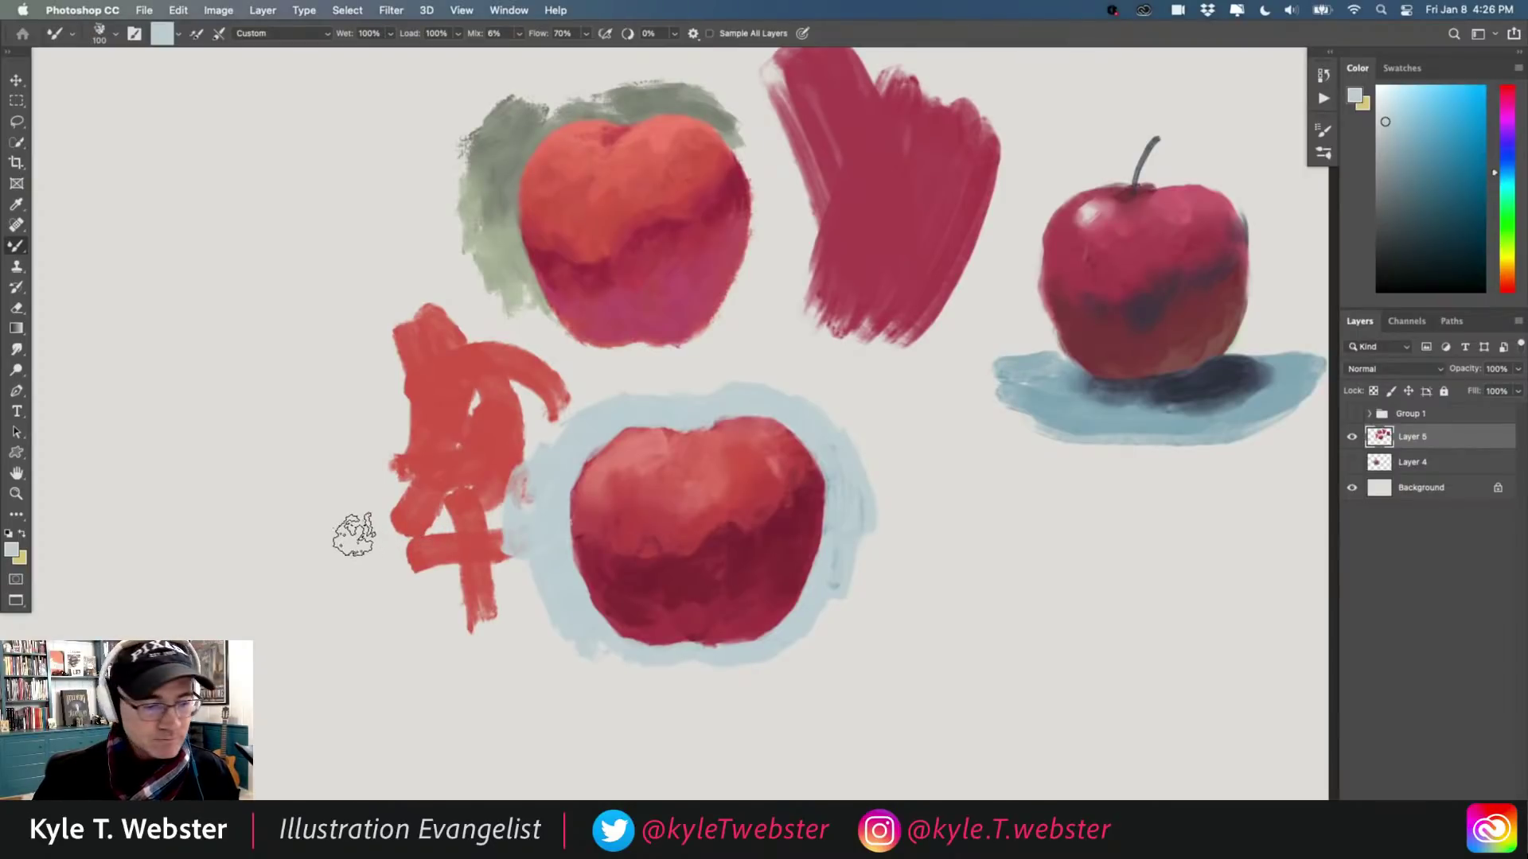
left_click_drag(355, 536, 534, 465)
left_click(872, 486, "alt")
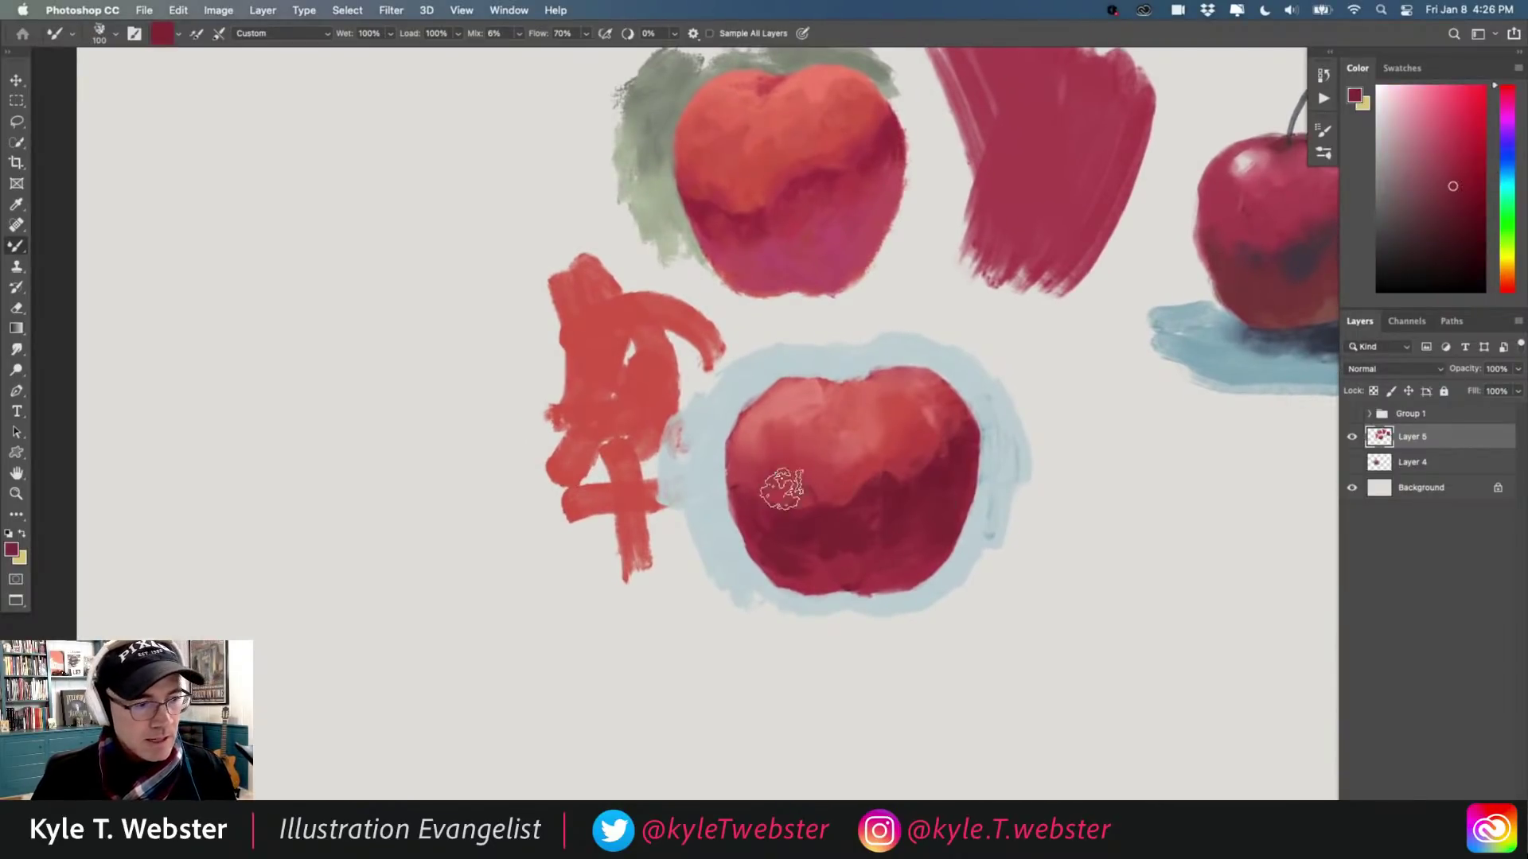
mouse_move(406, 430)
left_mouse_down()
mouse_move(396, 563)
mouse_move(379, 385)
mouse_move(438, 489)
mouse_move(406, 390)
left_mouse_up()
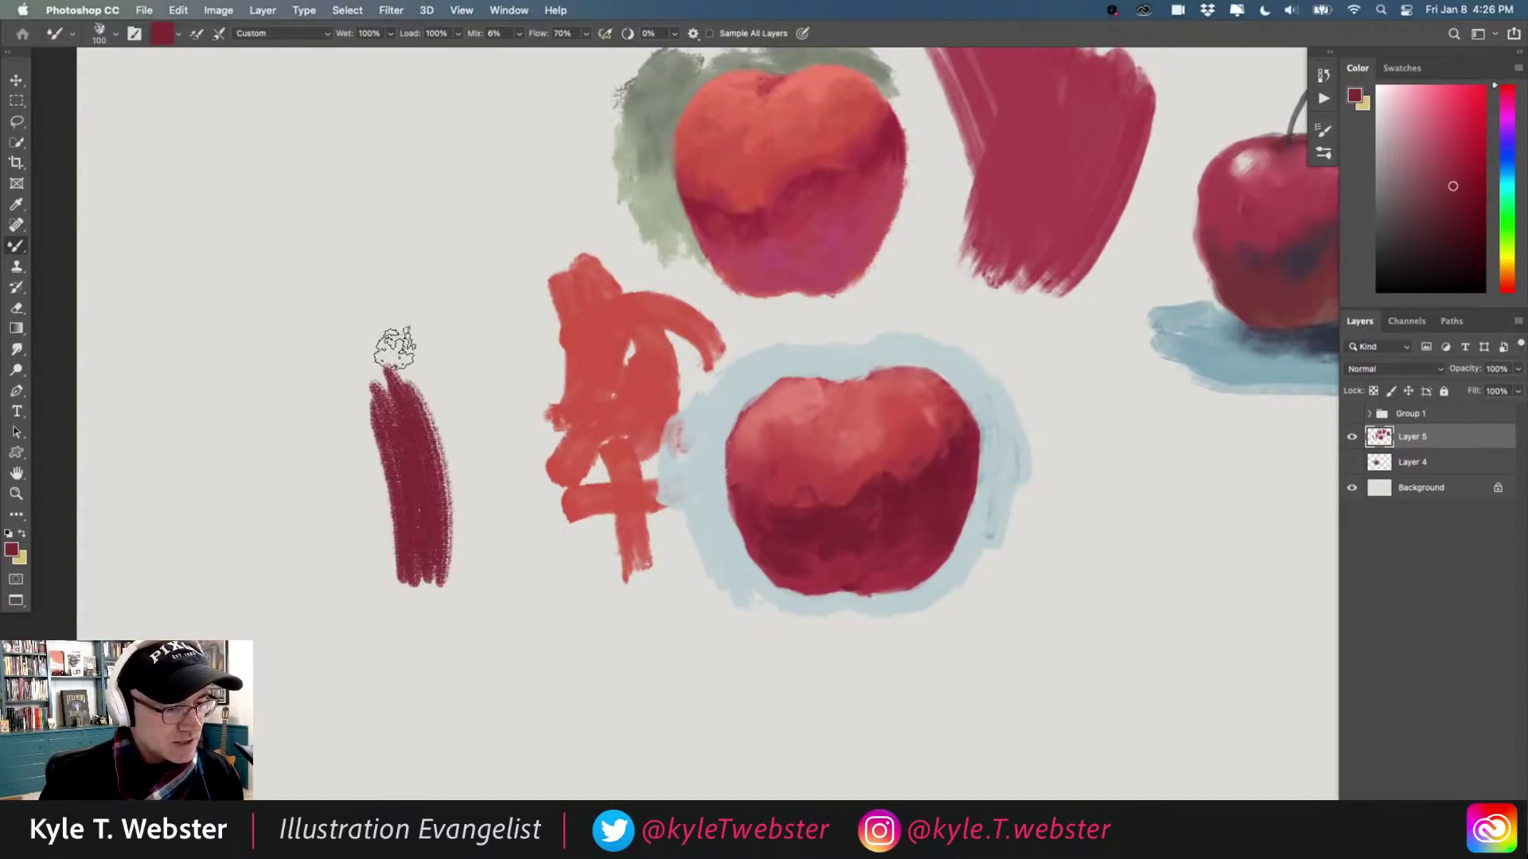
mouse_move(437, 318)
left_mouse_down()
mouse_move(356, 330)
mouse_move(280, 501)
left_mouse_up()
key("super+z")
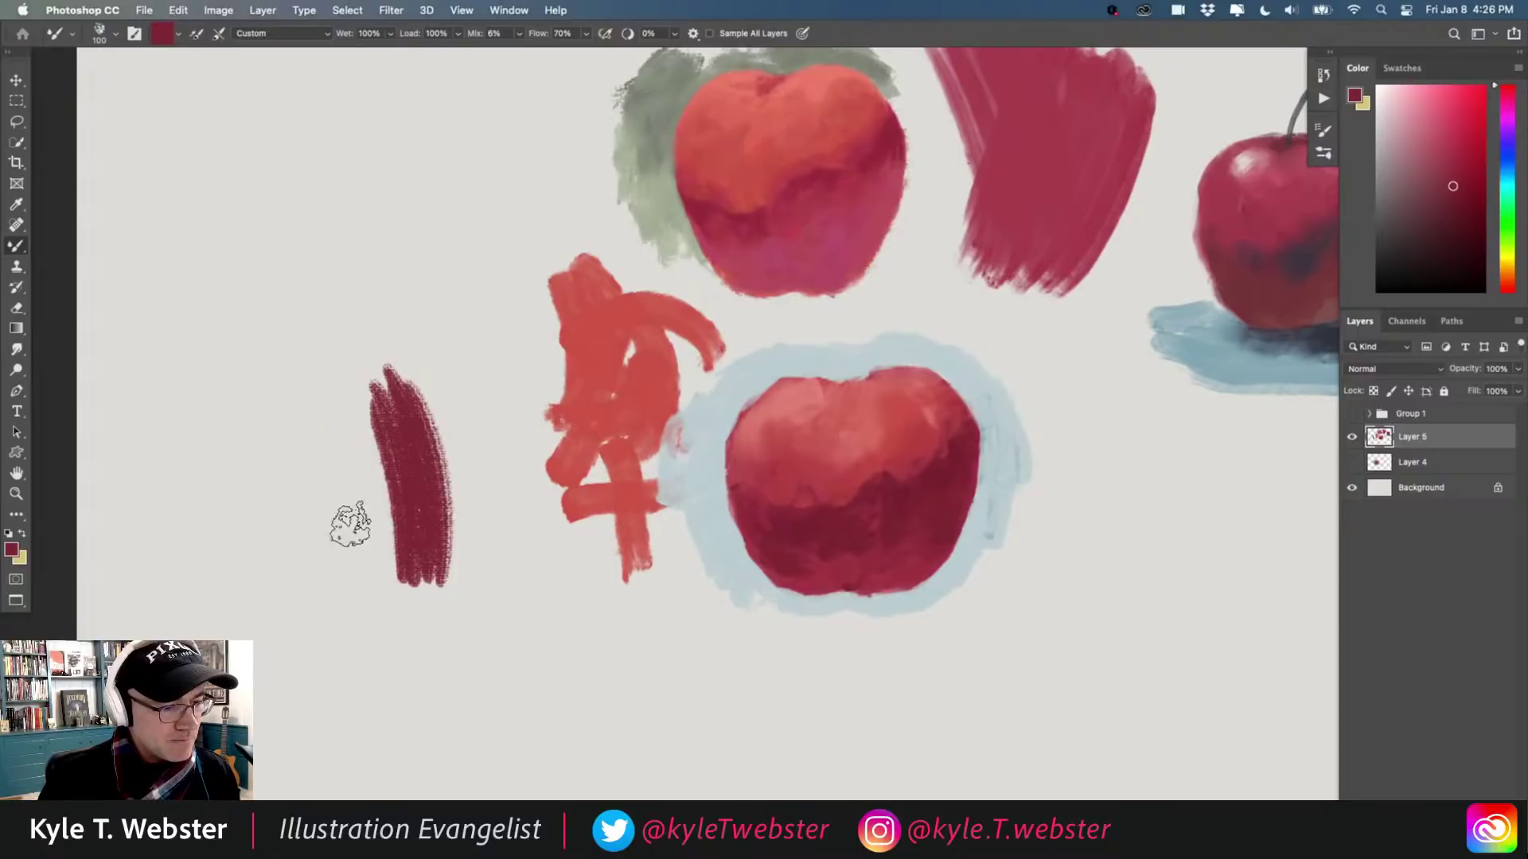
Blend lighter red, sampled from the practice strokes, over the dark swatch's upper and left parts, and pale blue down its right side
left_click(598, 326, "alt")
mouse_move(365, 350)
left_mouse_down()
mouse_move(413, 467)
mouse_move(379, 334)
mouse_move(413, 478)
mouse_move(354, 390)
left_mouse_up()
left_click(385, 475, "super")
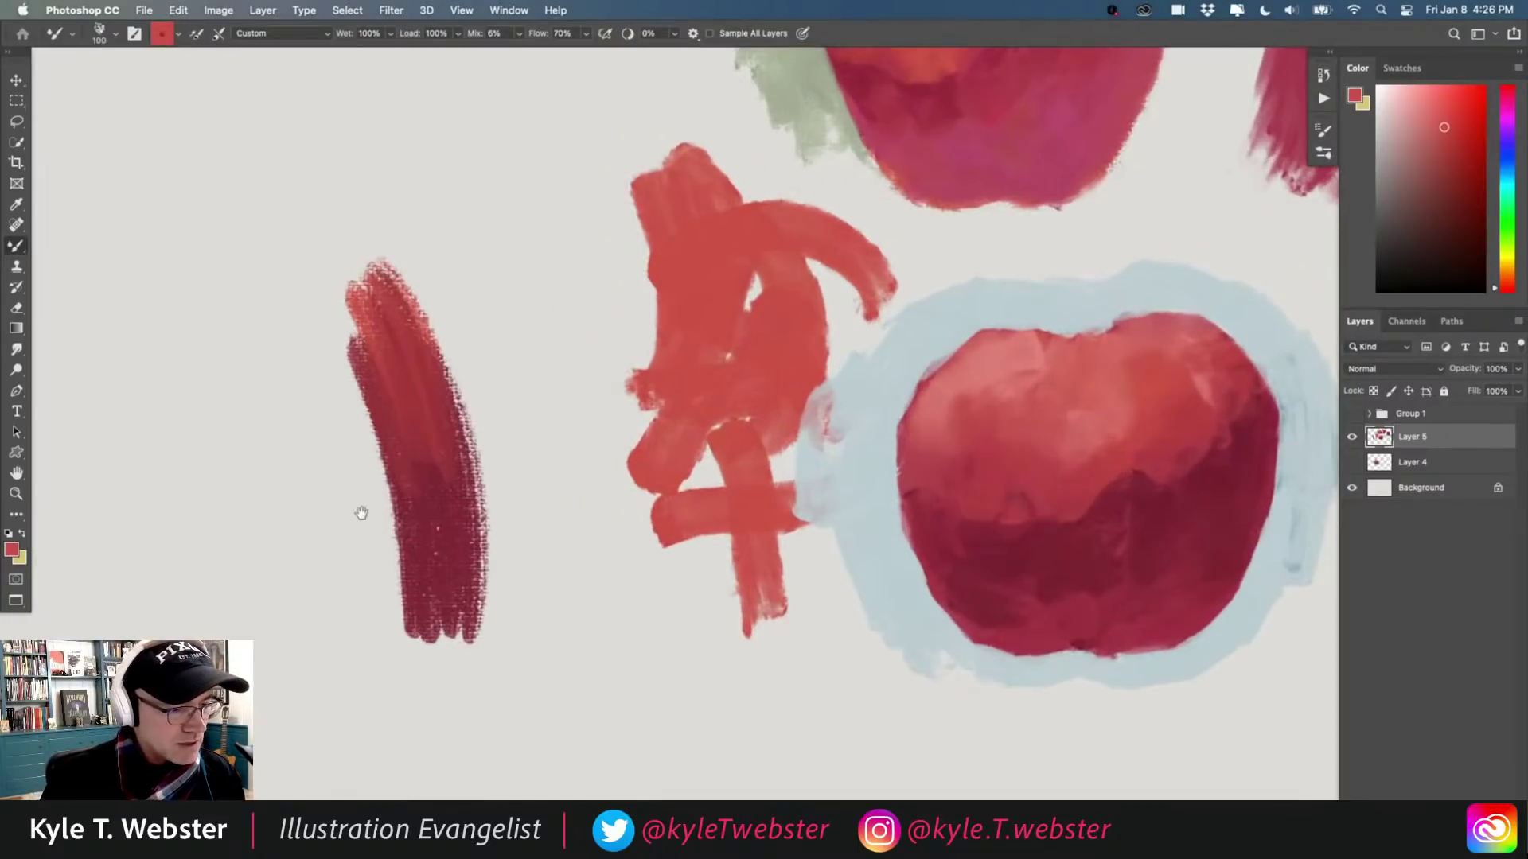
mouse_move(363, 245)
left_mouse_down()
mouse_move(390, 265)
mouse_move(422, 374)
mouse_move(338, 324)
mouse_move(403, 324)
mouse_move(437, 461)
mouse_move(433, 505)
mouse_move(348, 363)
mouse_move(388, 517)
left_mouse_up()
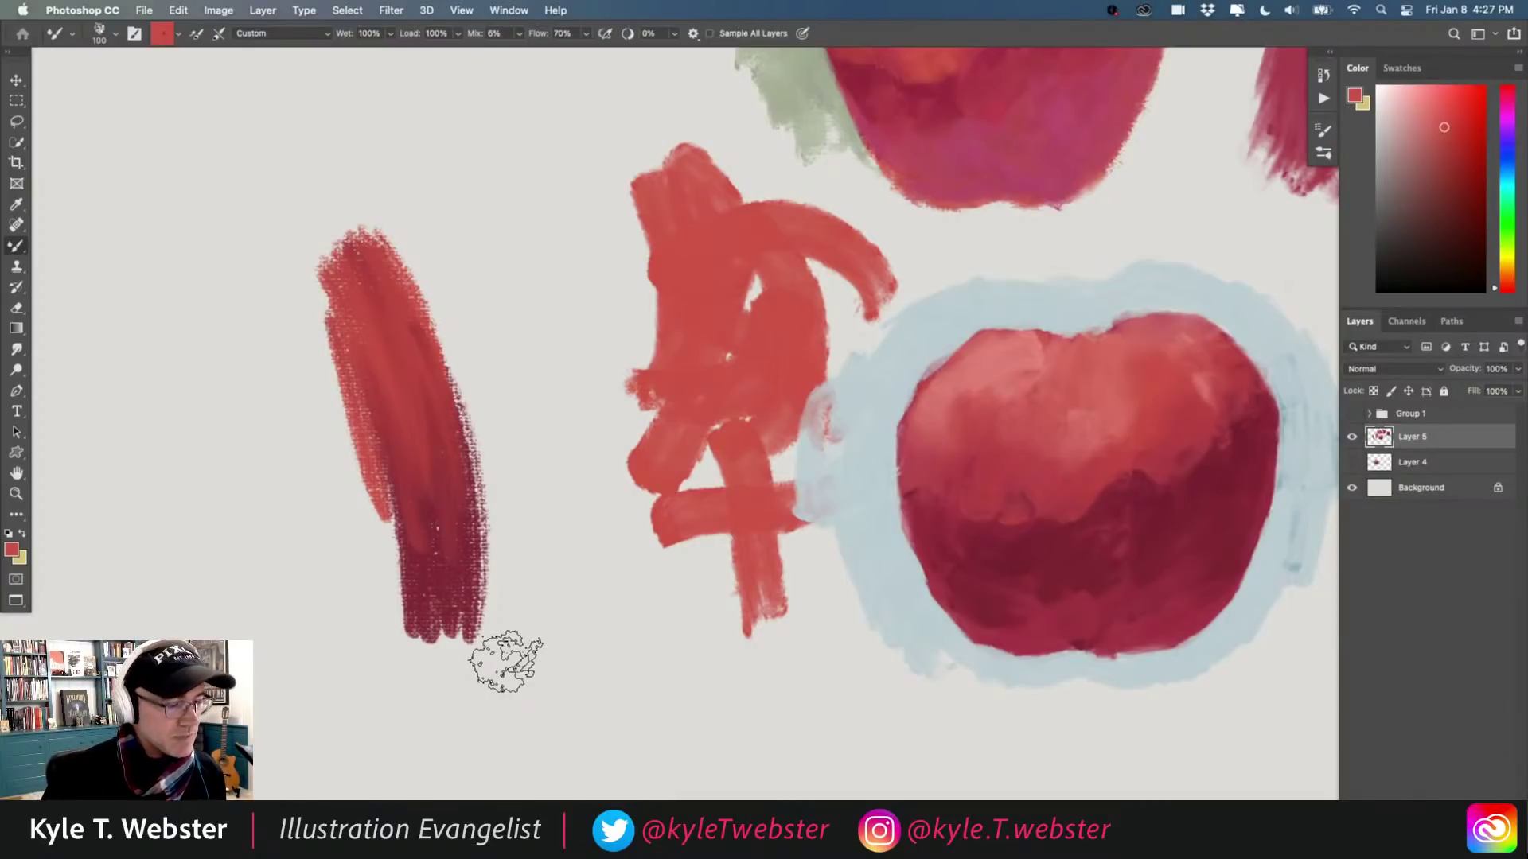
left_click(869, 446, "alt")
mouse_move(453, 307)
left_mouse_down()
mouse_move(509, 530)
mouse_move(510, 607)
mouse_move(476, 424)
mouse_move(438, 328)
mouse_move(474, 471)
mouse_move(481, 608)
mouse_move(418, 347)
mouse_move(474, 581)
mouse_move(484, 549)
mouse_move(442, 346)
mouse_move(506, 571)
mouse_move(487, 420)
mouse_move(428, 335)
mouse_move(457, 575)
mouse_move(414, 364)
mouse_move(435, 354)
mouse_move(350, 251)
left_mouse_up()
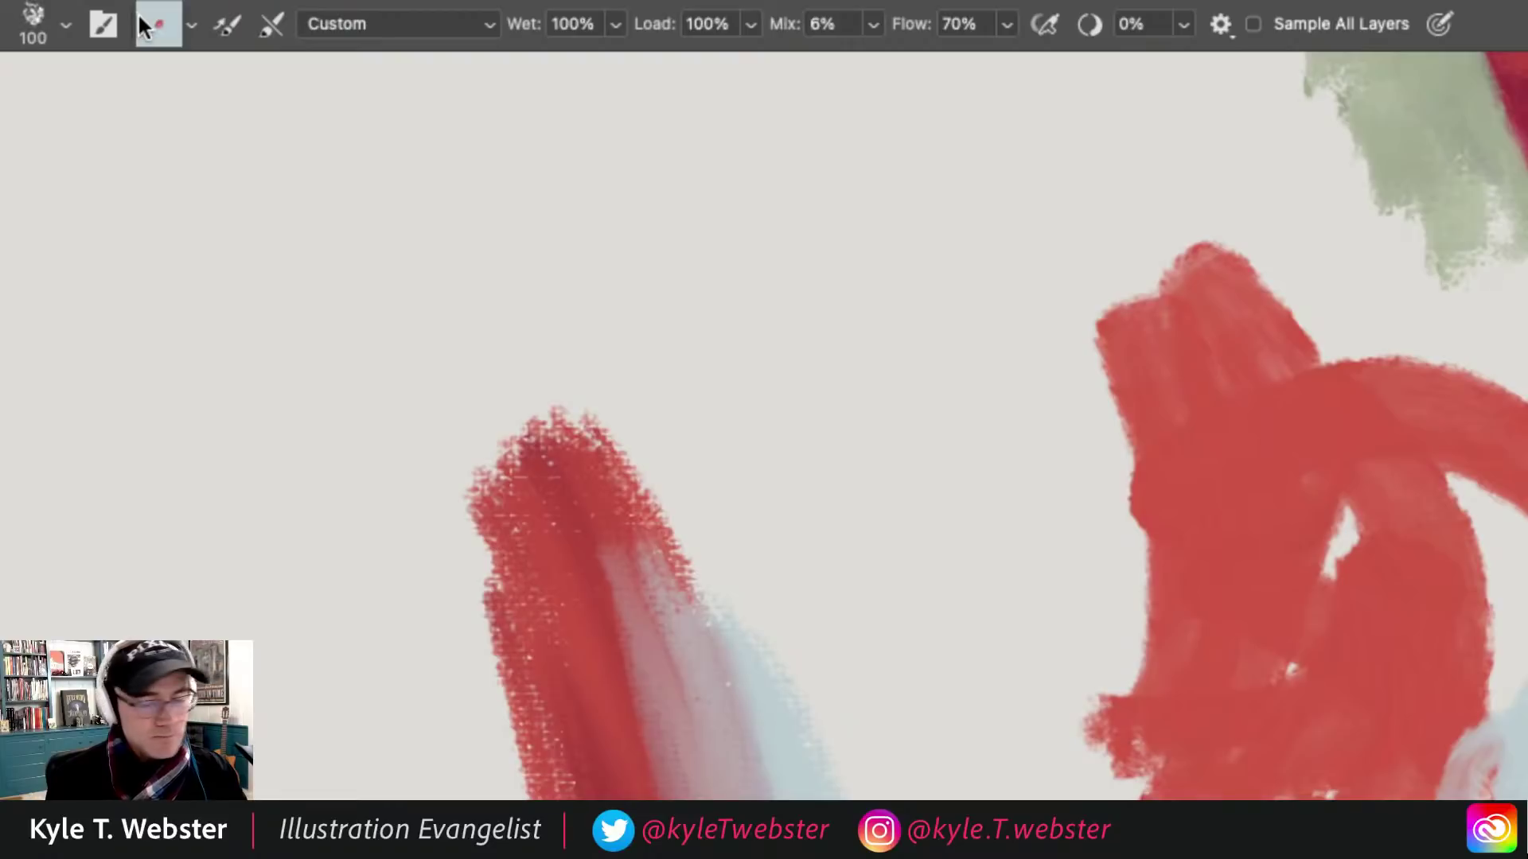
Load the brush with pale blue plus a trace of red and paint a thin vertical stroke between the blended swatch and the red strokes
mouse_move(170, 96)
left_mouse_down()
mouse_move(188, 151)
mouse_move(163, 59)
left_mouse_up()
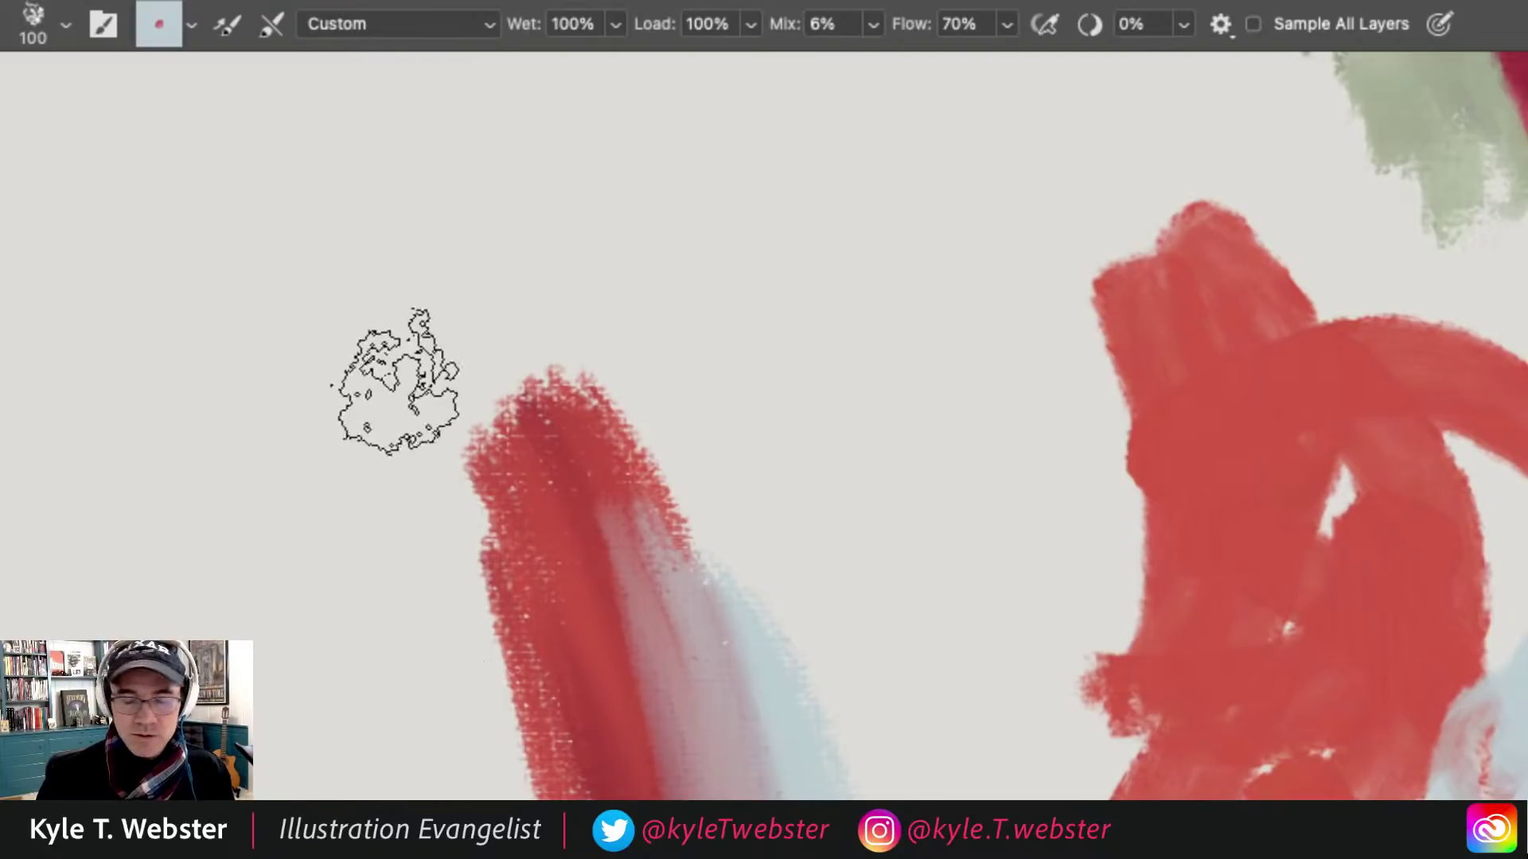
left_click(451, 476, "alt")
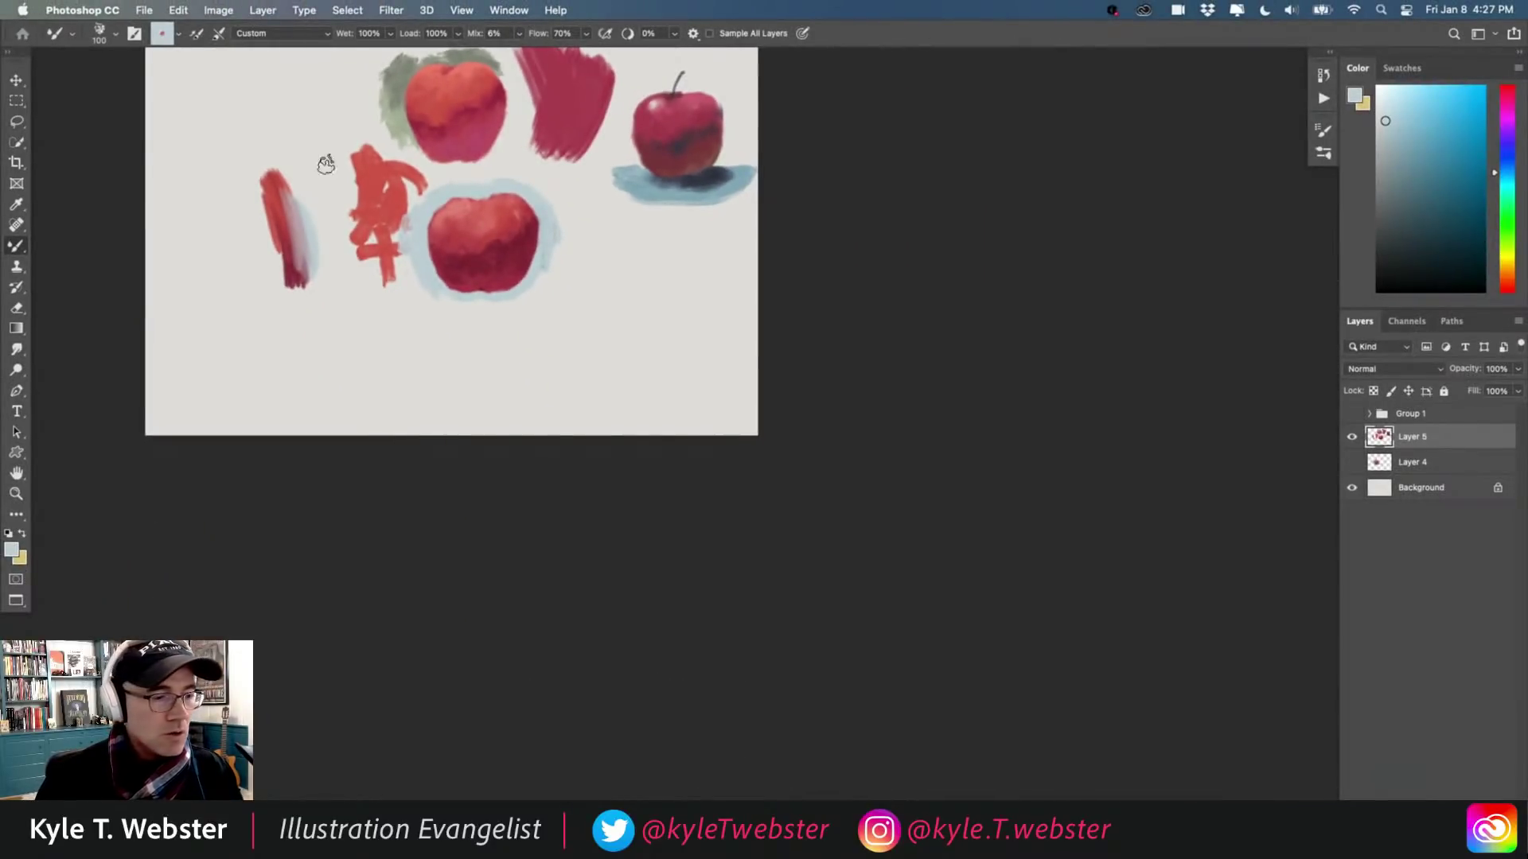
double_click(16, 495)
left_click_drag(279, 300, 642, 548)
left_click_drag(155, 266, 618, 535)
key("b")
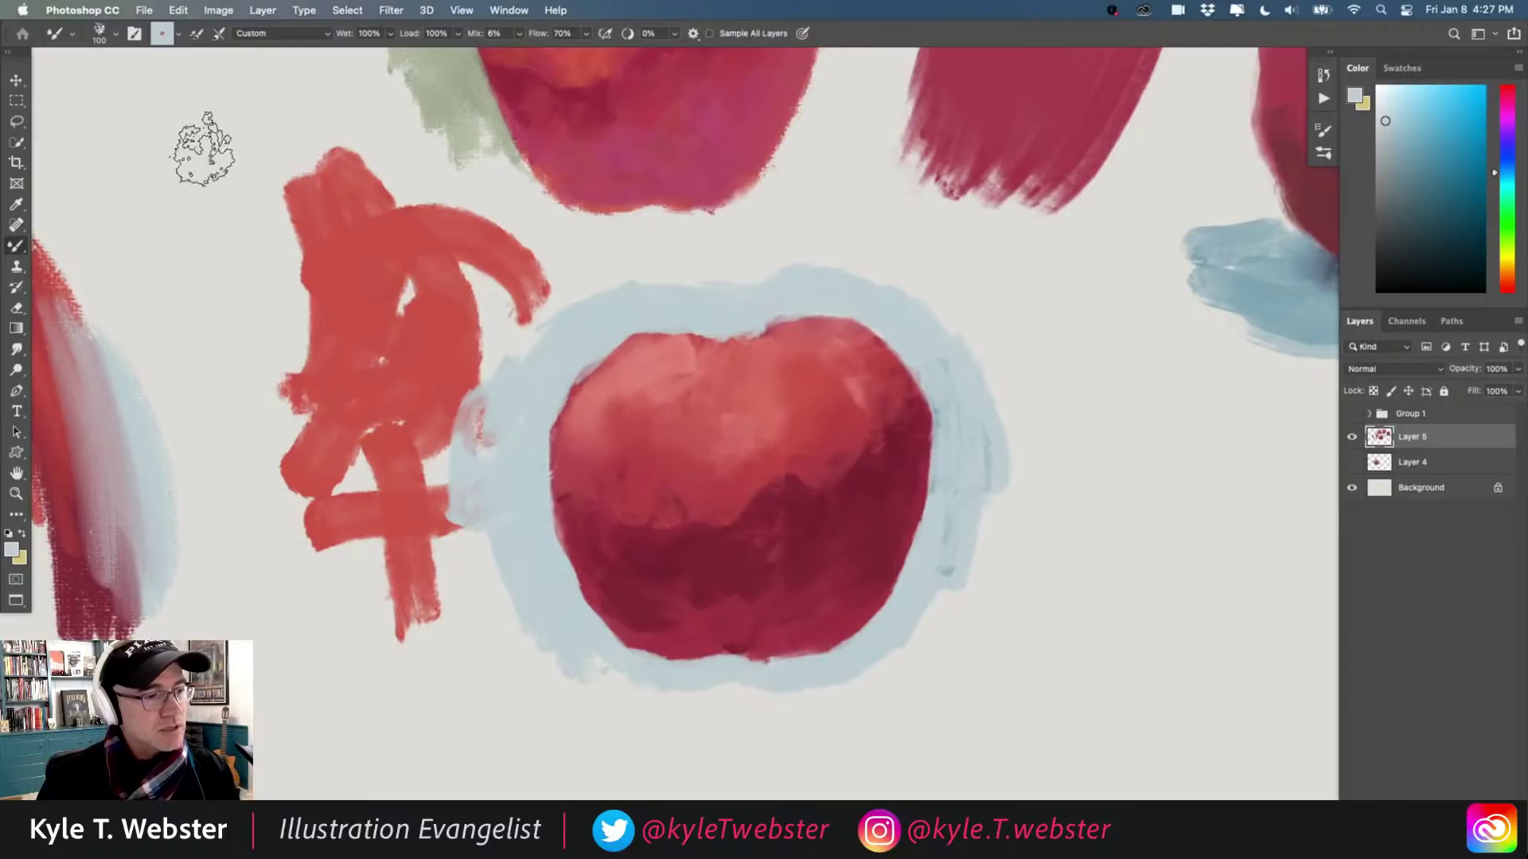
left_click_drag(193, 182, 247, 535)
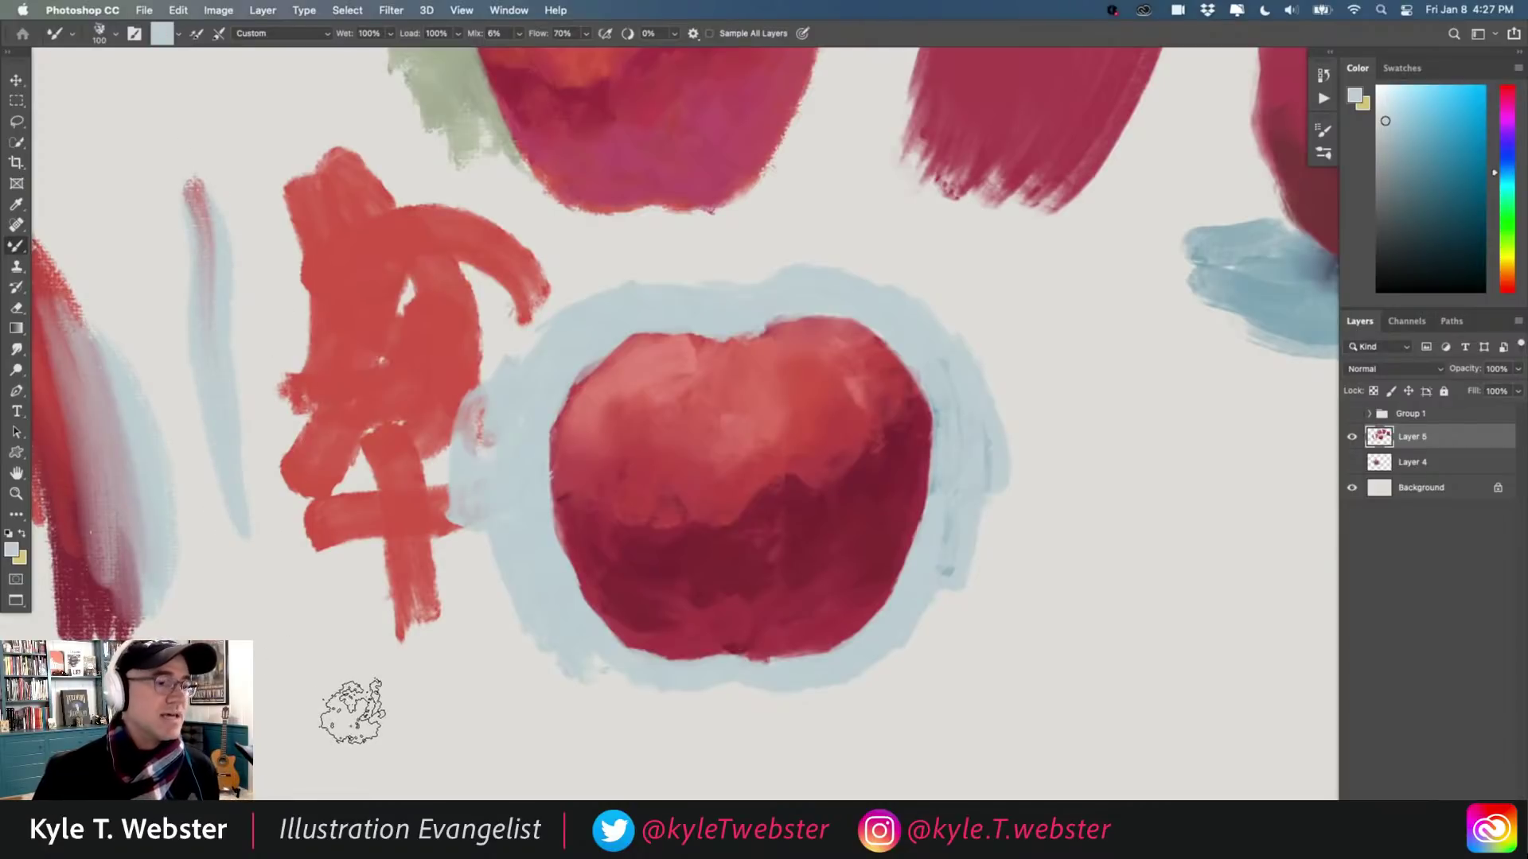
Try a pale blue stroke across the upper apple's green-backed edge and another on the empty canvas above the blended swatch
left_click_drag(250, 478, 375, 484)
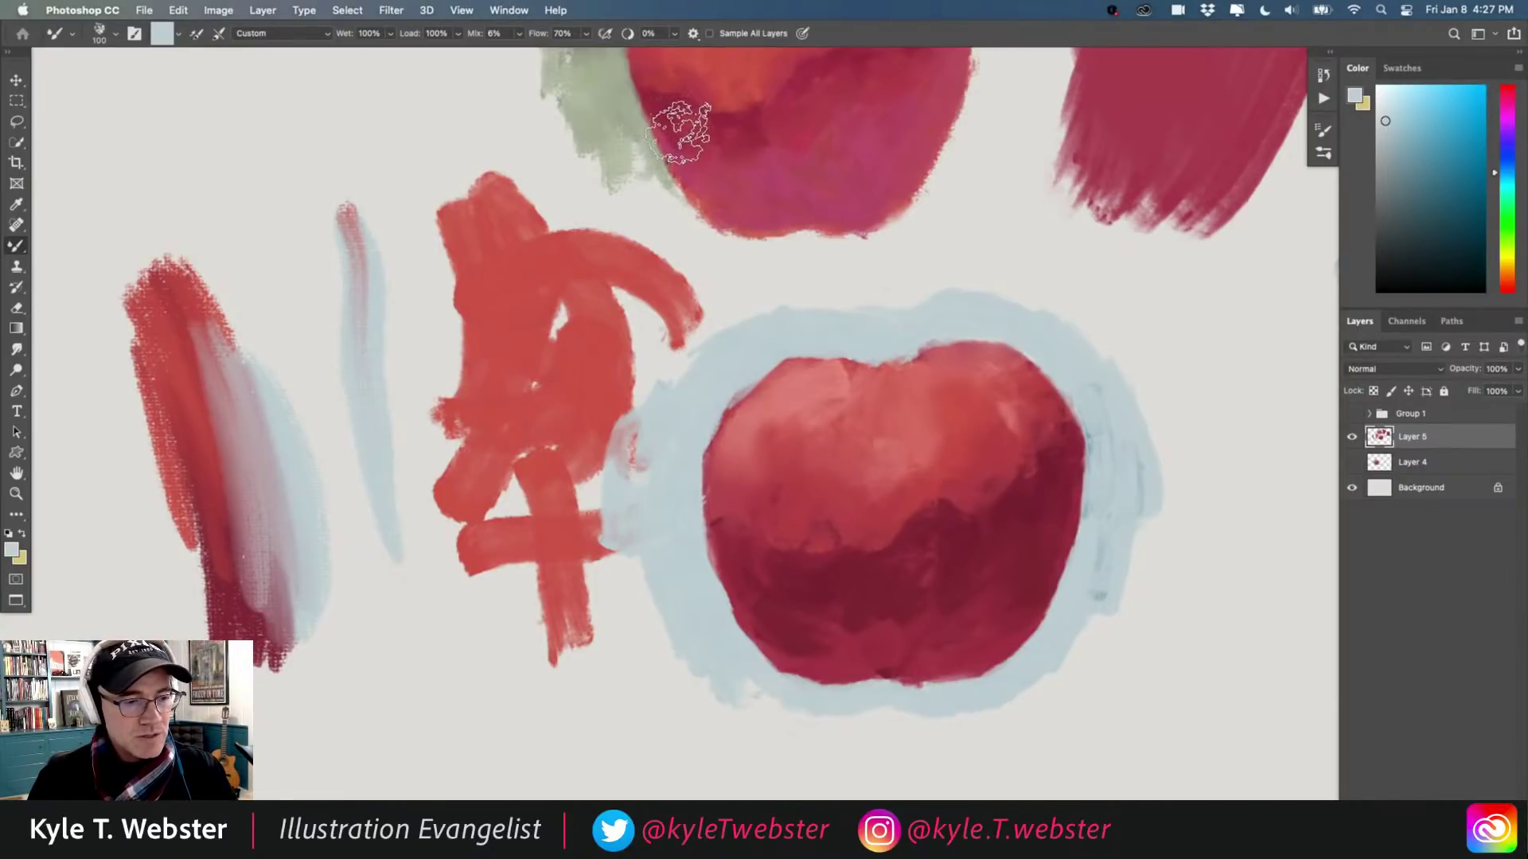
left_click_drag(627, 112, 675, 133)
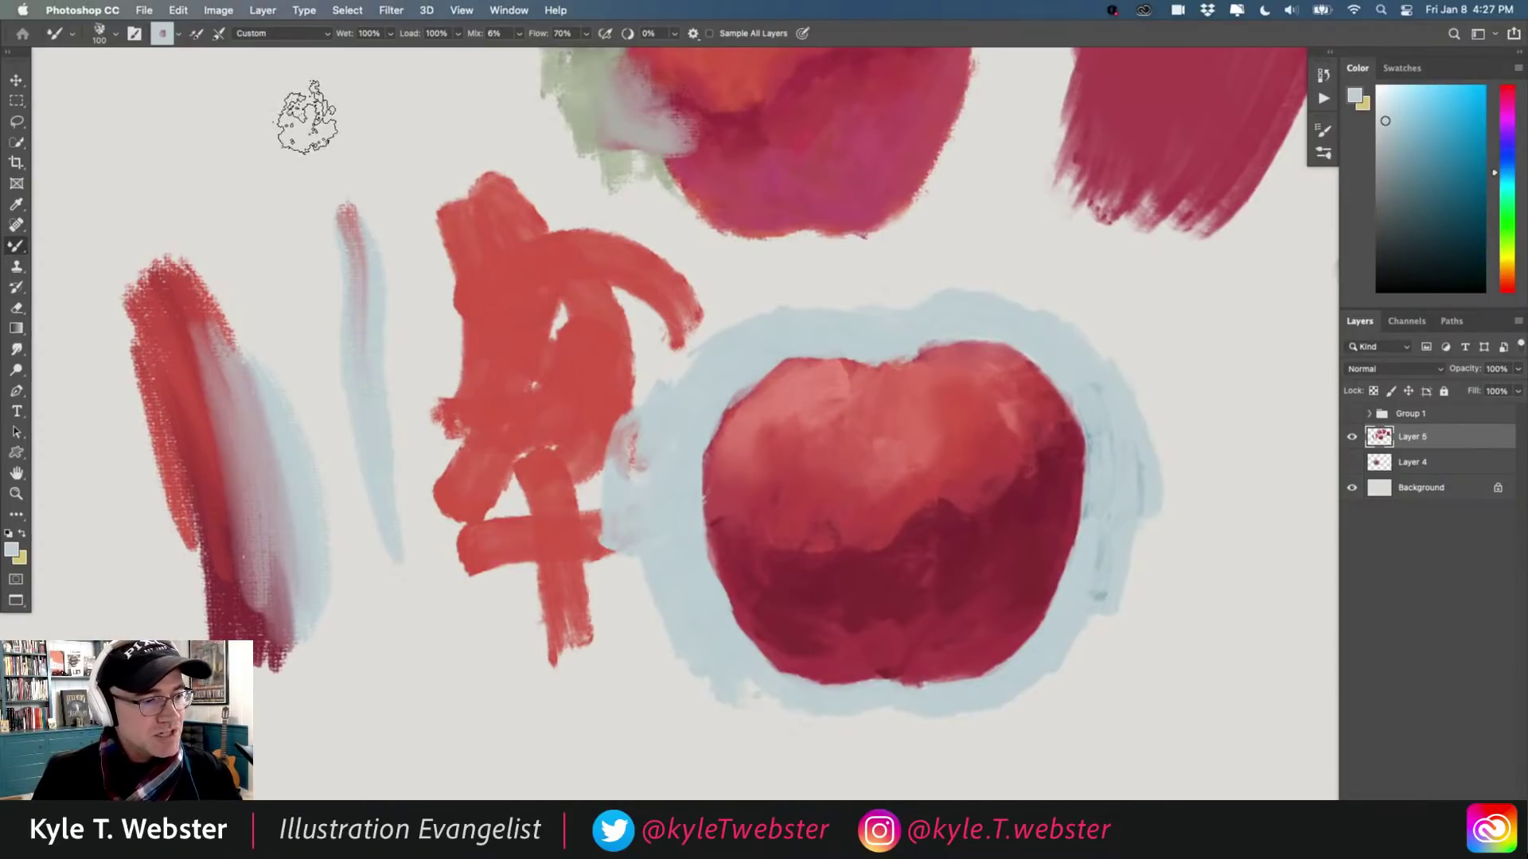
left_click_drag(332, 108, 119, 211)
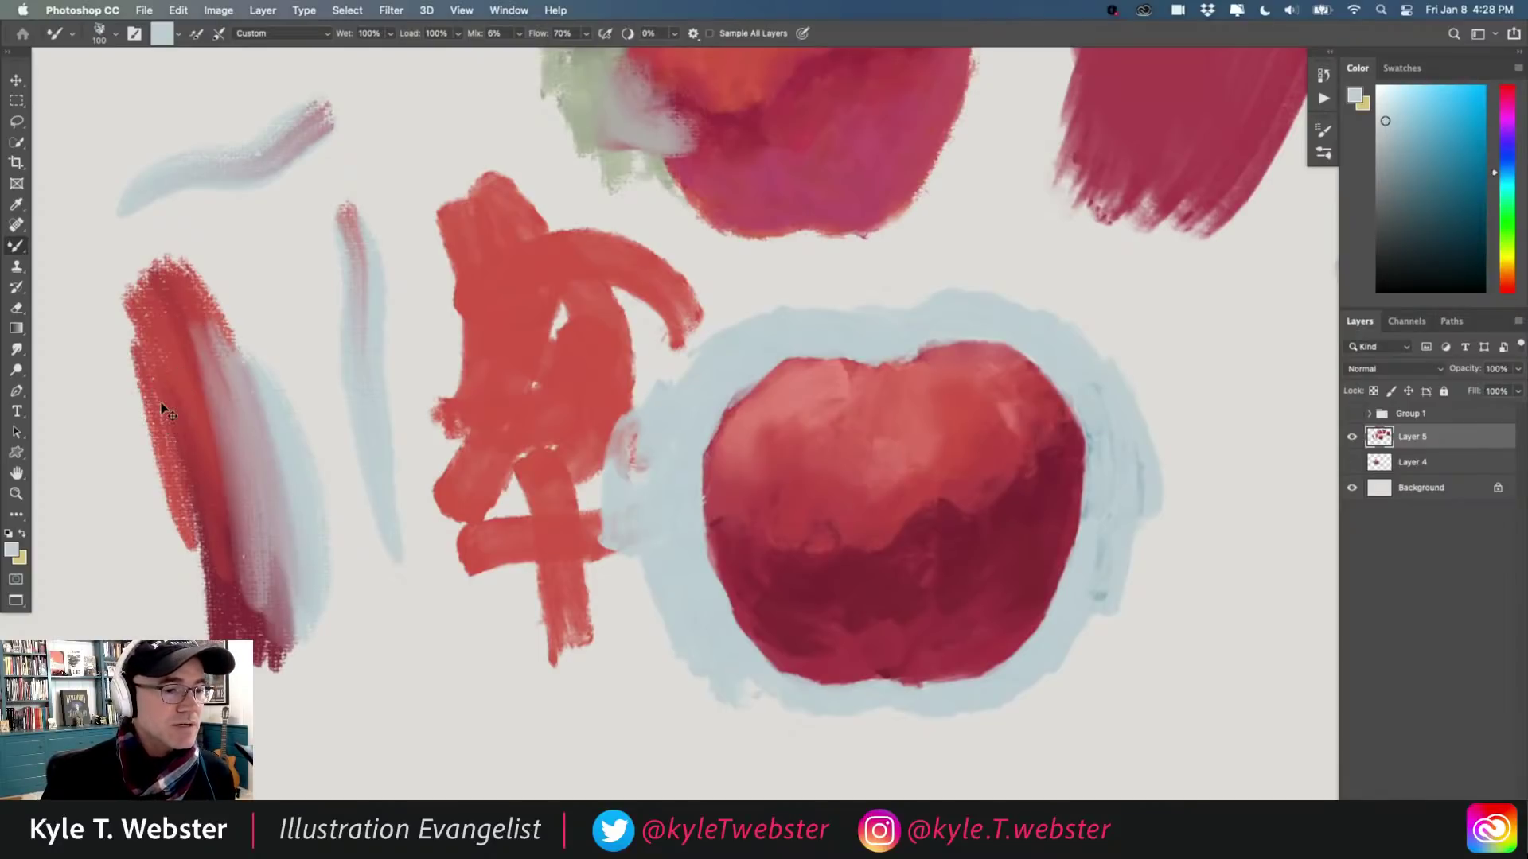
key("super+z")
key("super+z")
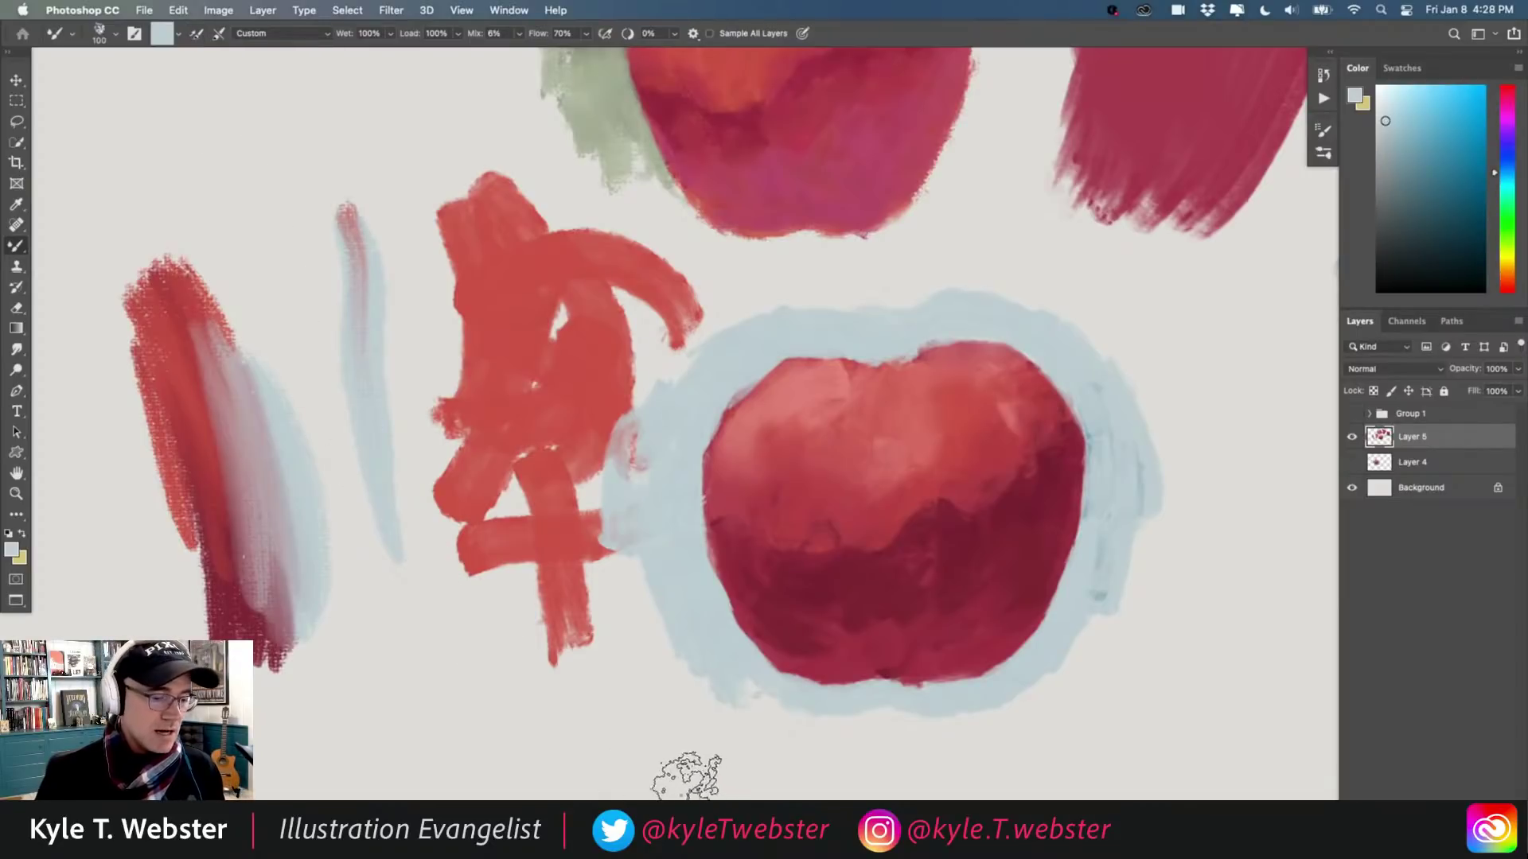
Pull pale blue across the red practice strokes, and paint a sampled green swatch overlaid with red using loading and cleaning after each stroke
mouse_move(686, 776)
left_mouse_down()
mouse_move(541, 461)
mouse_move(581, 597)
mouse_move(518, 394)
mouse_move(476, 328)
mouse_move(382, 290)
left_mouse_up()
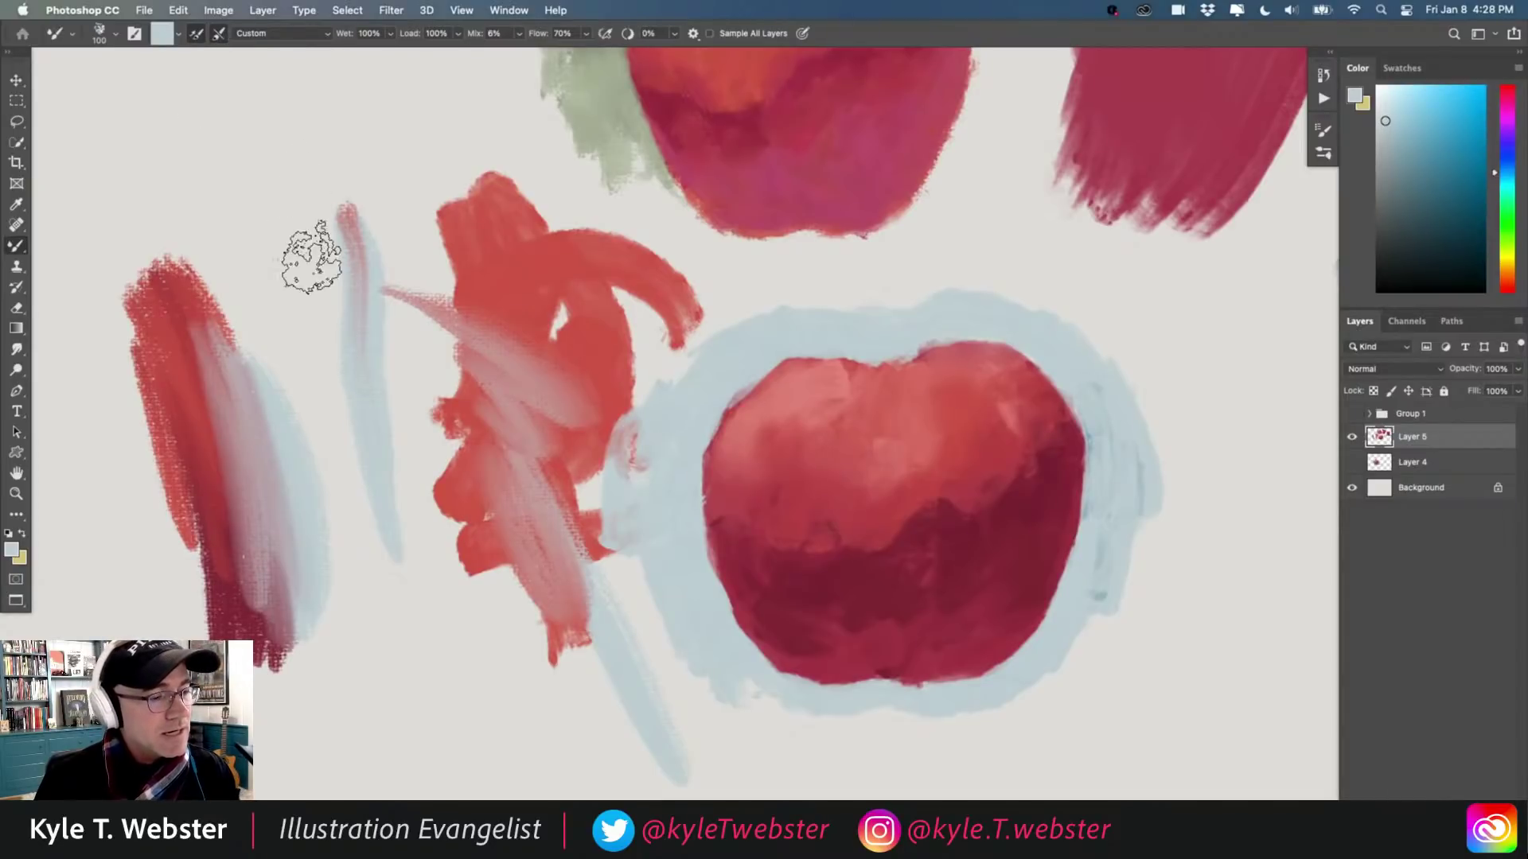
left_click(607, 89, "alt")
mouse_move(342, 136)
left_mouse_down()
mouse_move(226, 175)
mouse_move(327, 120)
mouse_move(187, 179)
left_mouse_up()
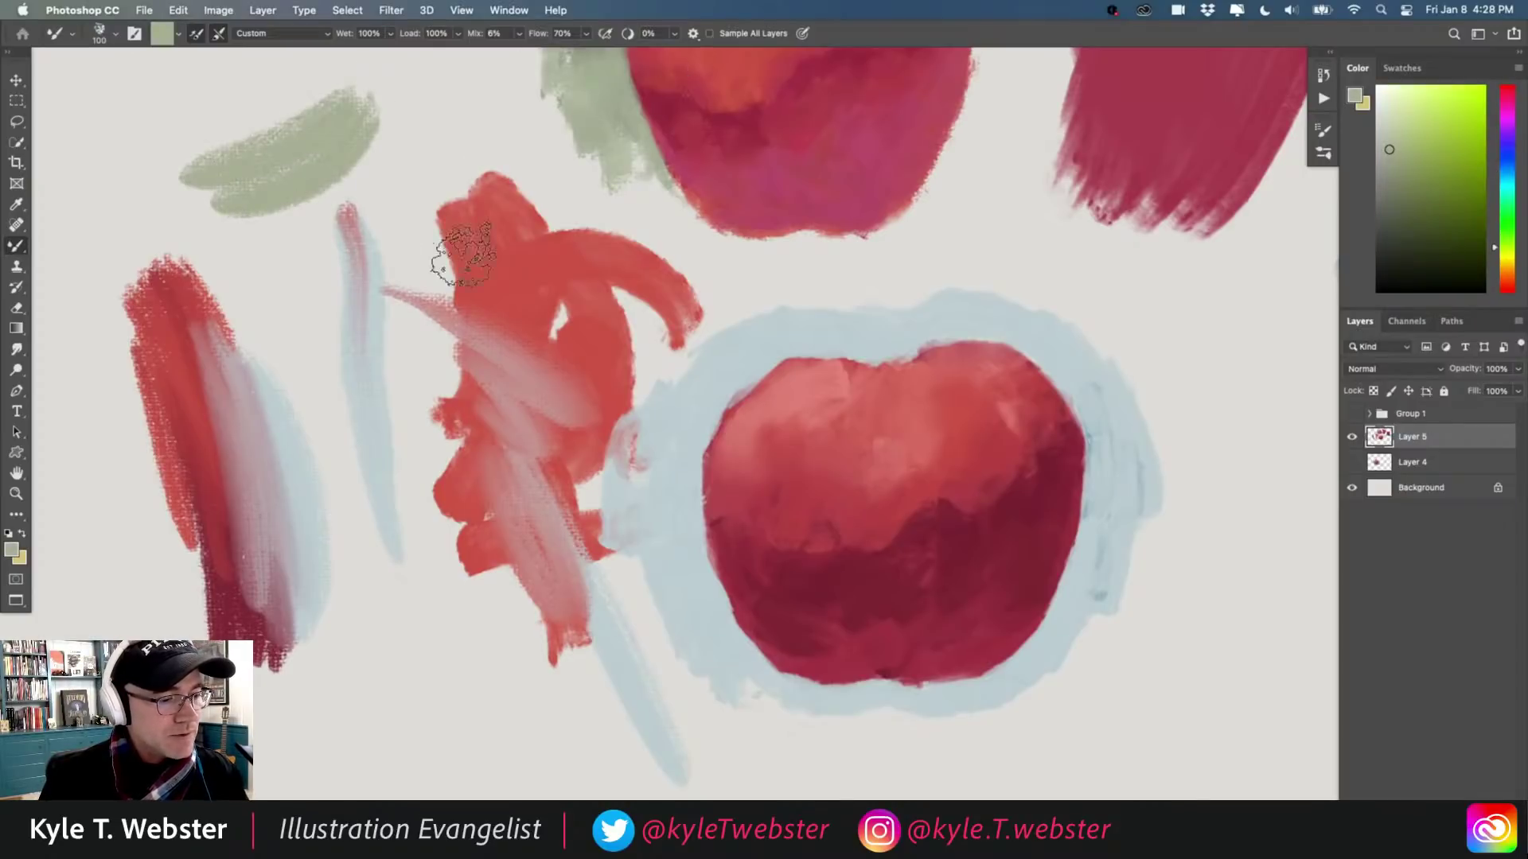
left_click(464, 255, "alt")
mouse_move(341, 130)
left_mouse_down()
mouse_move(308, 164)
mouse_move(324, 136)
mouse_move(271, 128)
left_mouse_up()
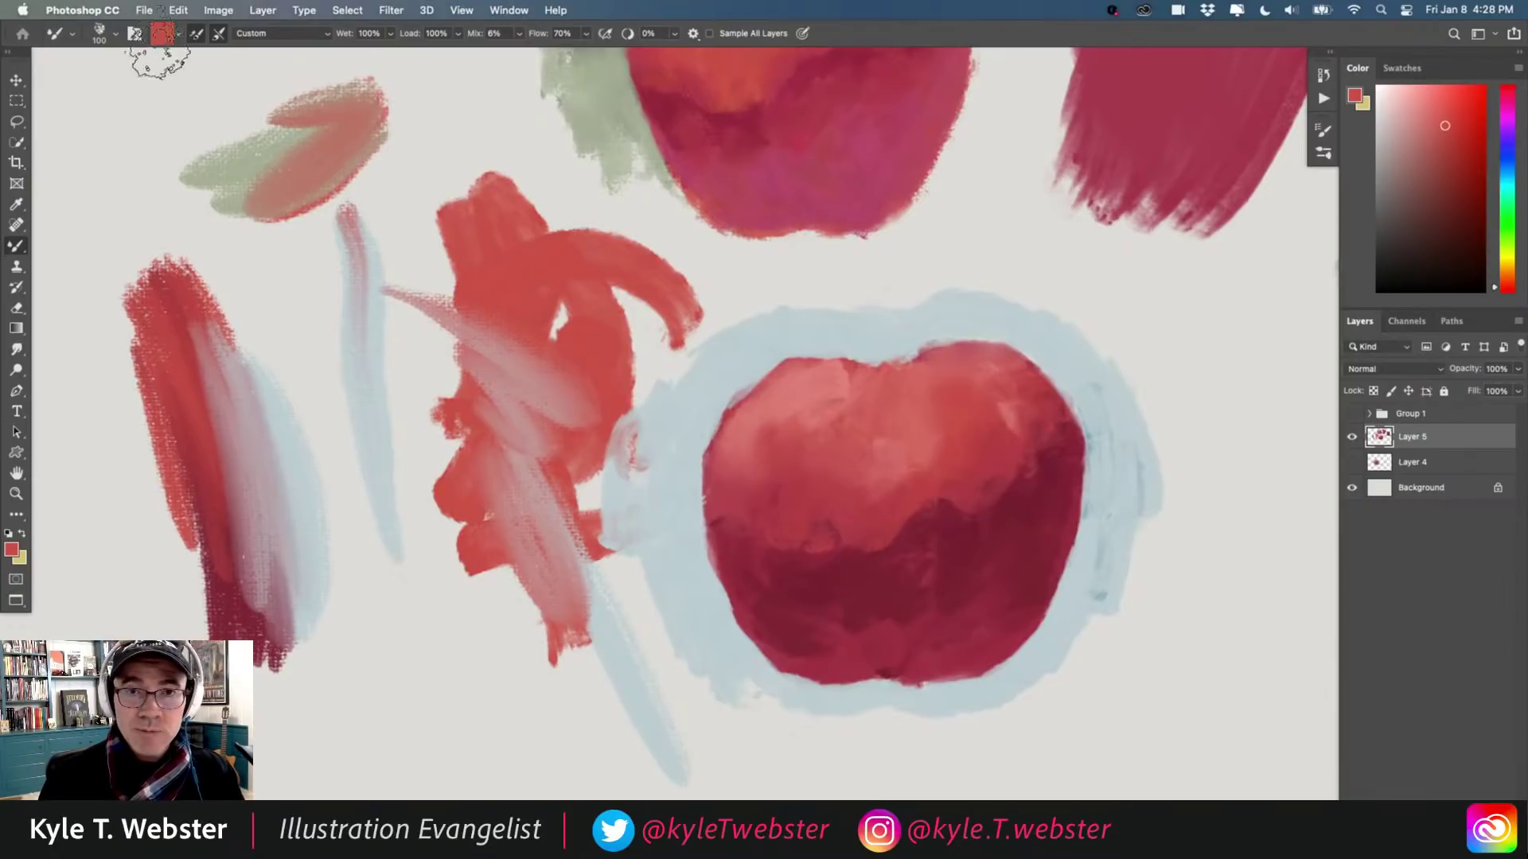
Turn off cleaning after each stroke and paint a short red diagonal below the swatches plus two long red strokes over the green swatch
left_click_drag(482, 732, 378, 611)
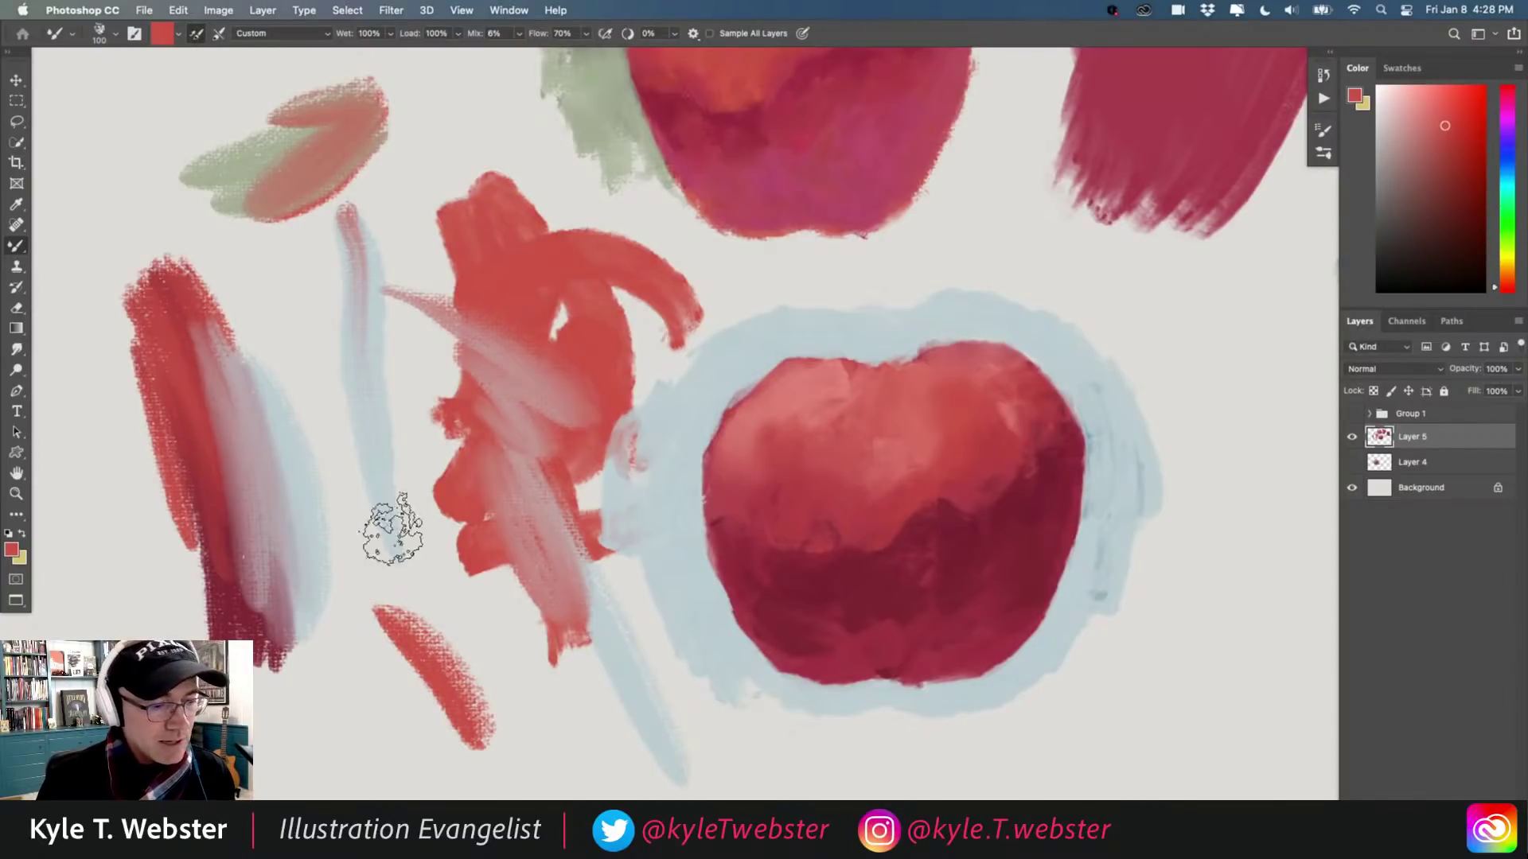
left_click(1323, 155)
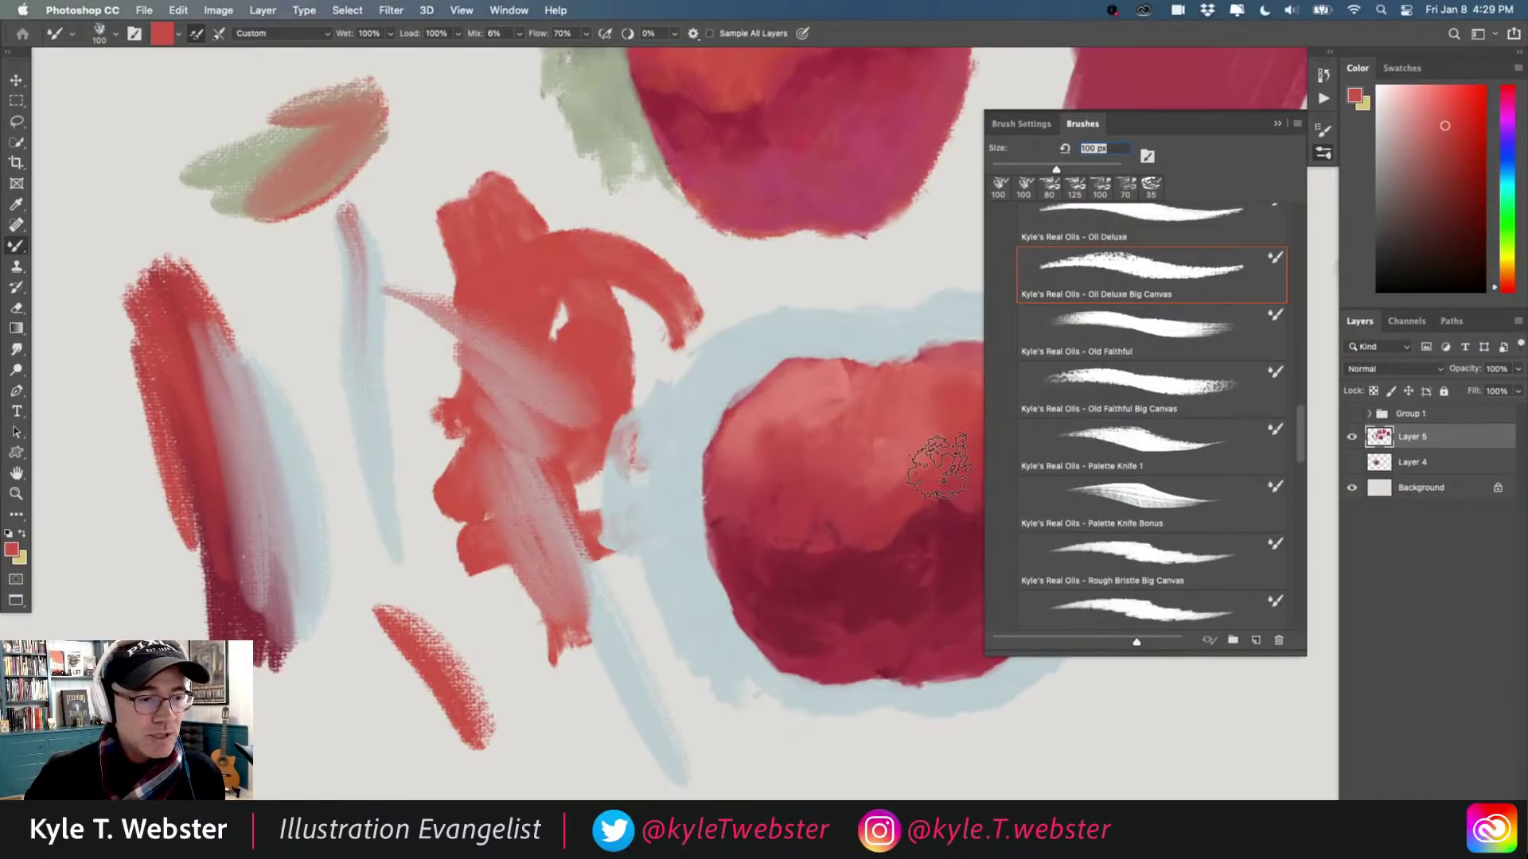
left_click_drag(330, 311, 439, 361)
left_click_drag(494, 127, 249, 273)
mouse_move(392, 126)
left_mouse_down()
mouse_move(307, 171)
mouse_move(219, 296)
left_mouse_up()
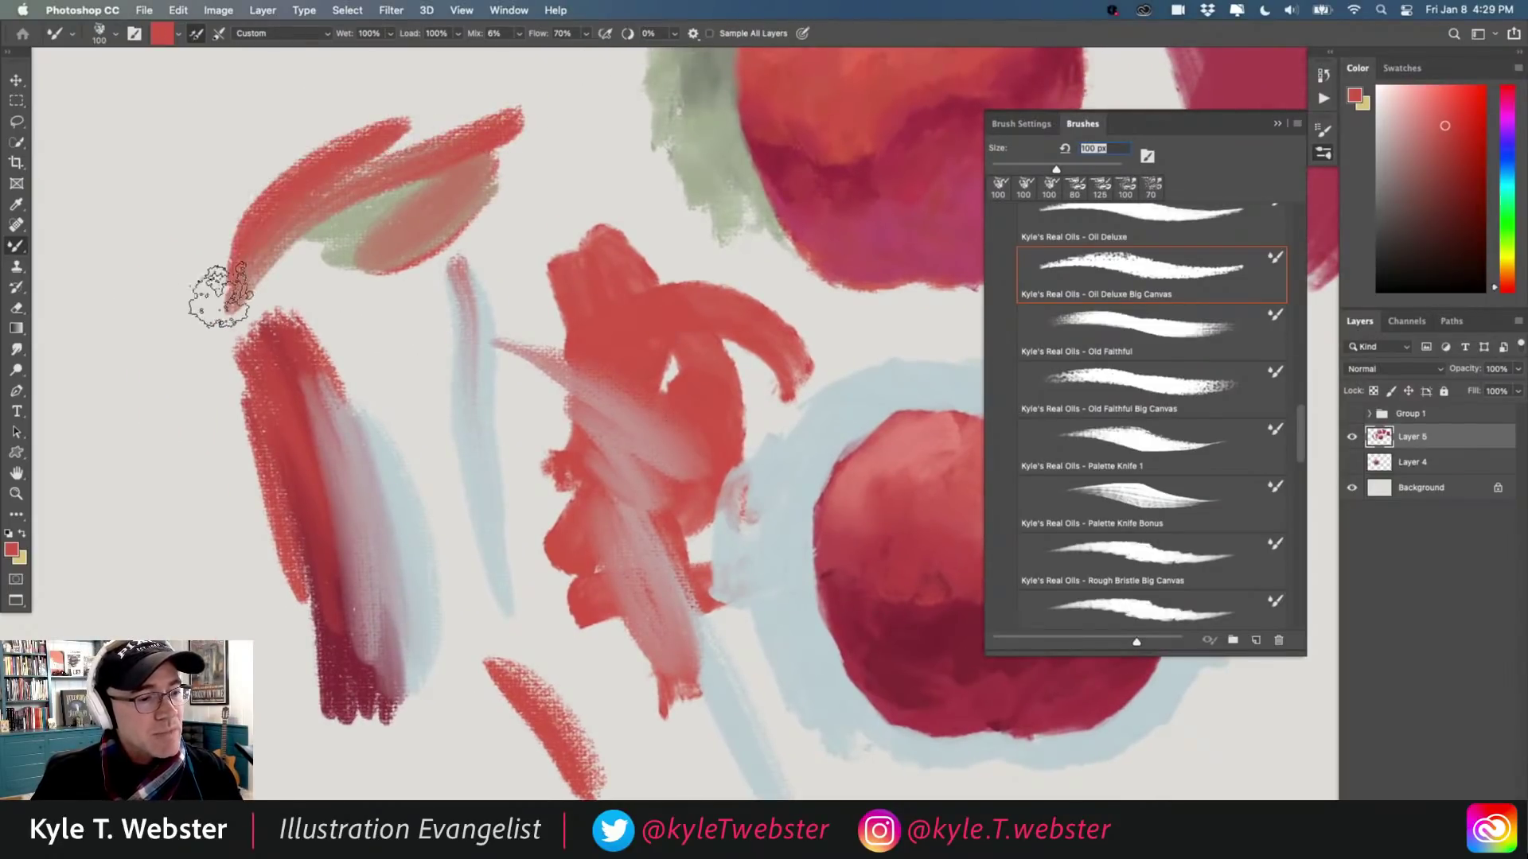
left_click_drag(515, 437, 416, 391)
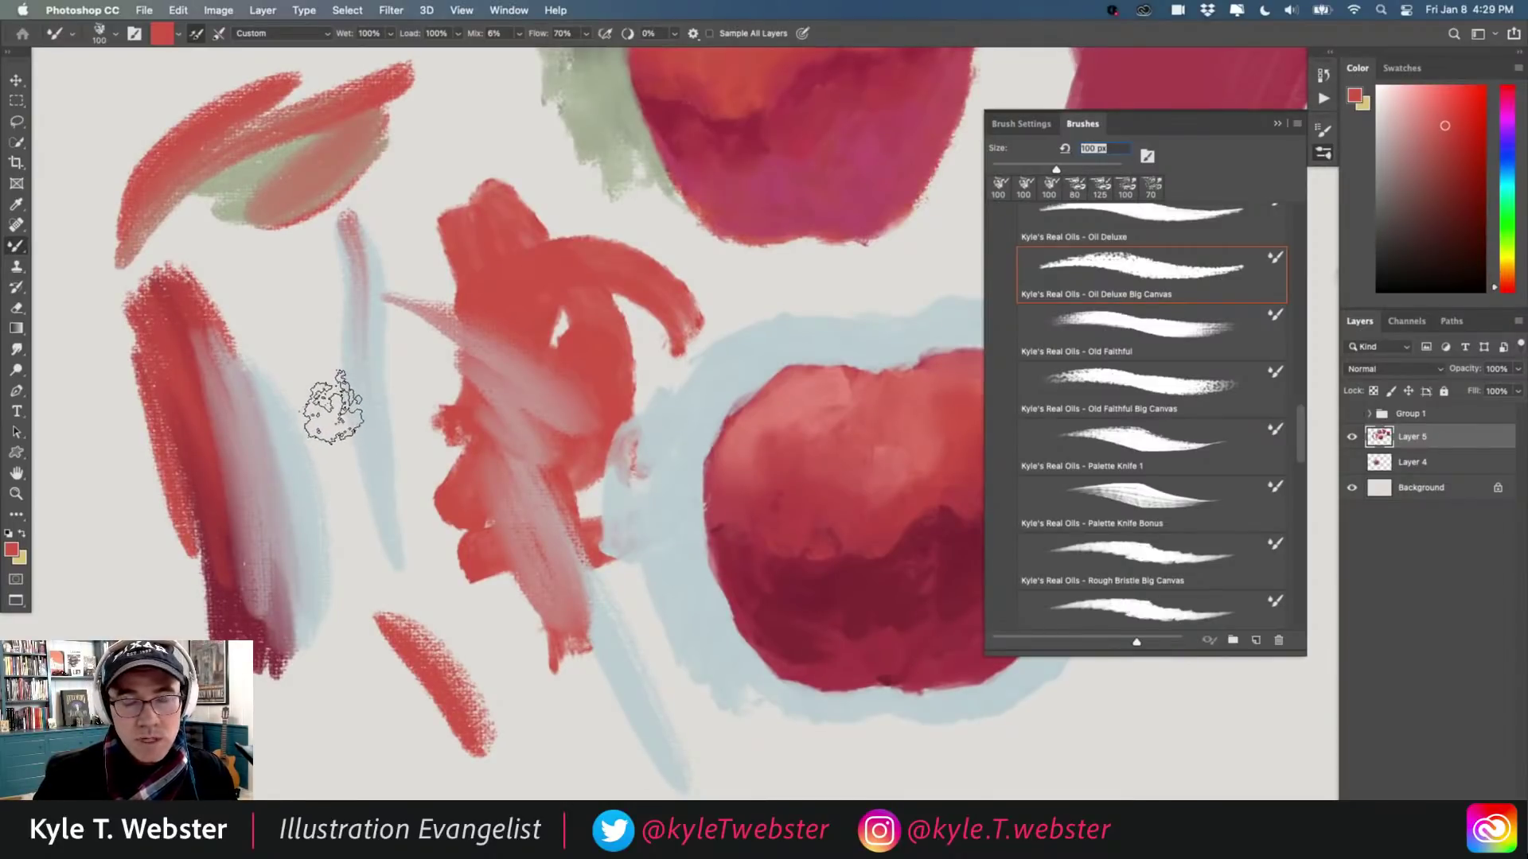
left_click_drag(460, 417, 517, 462)
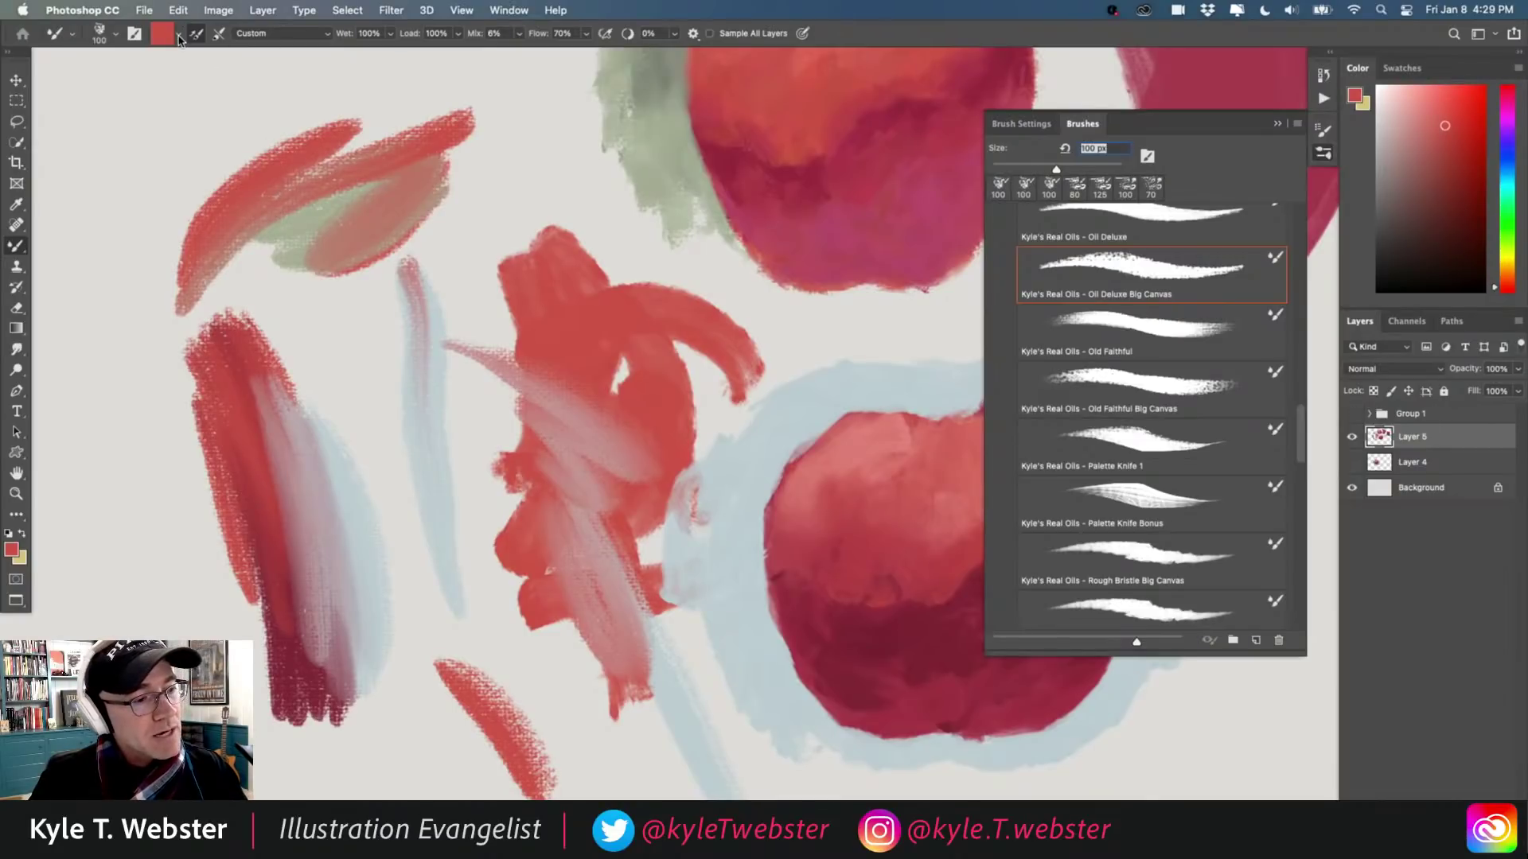
Turn off Load Solid Colors Only, sample the border between the upper apple and its green background, and paint two-tone strokes beside it
left_click(179, 36)
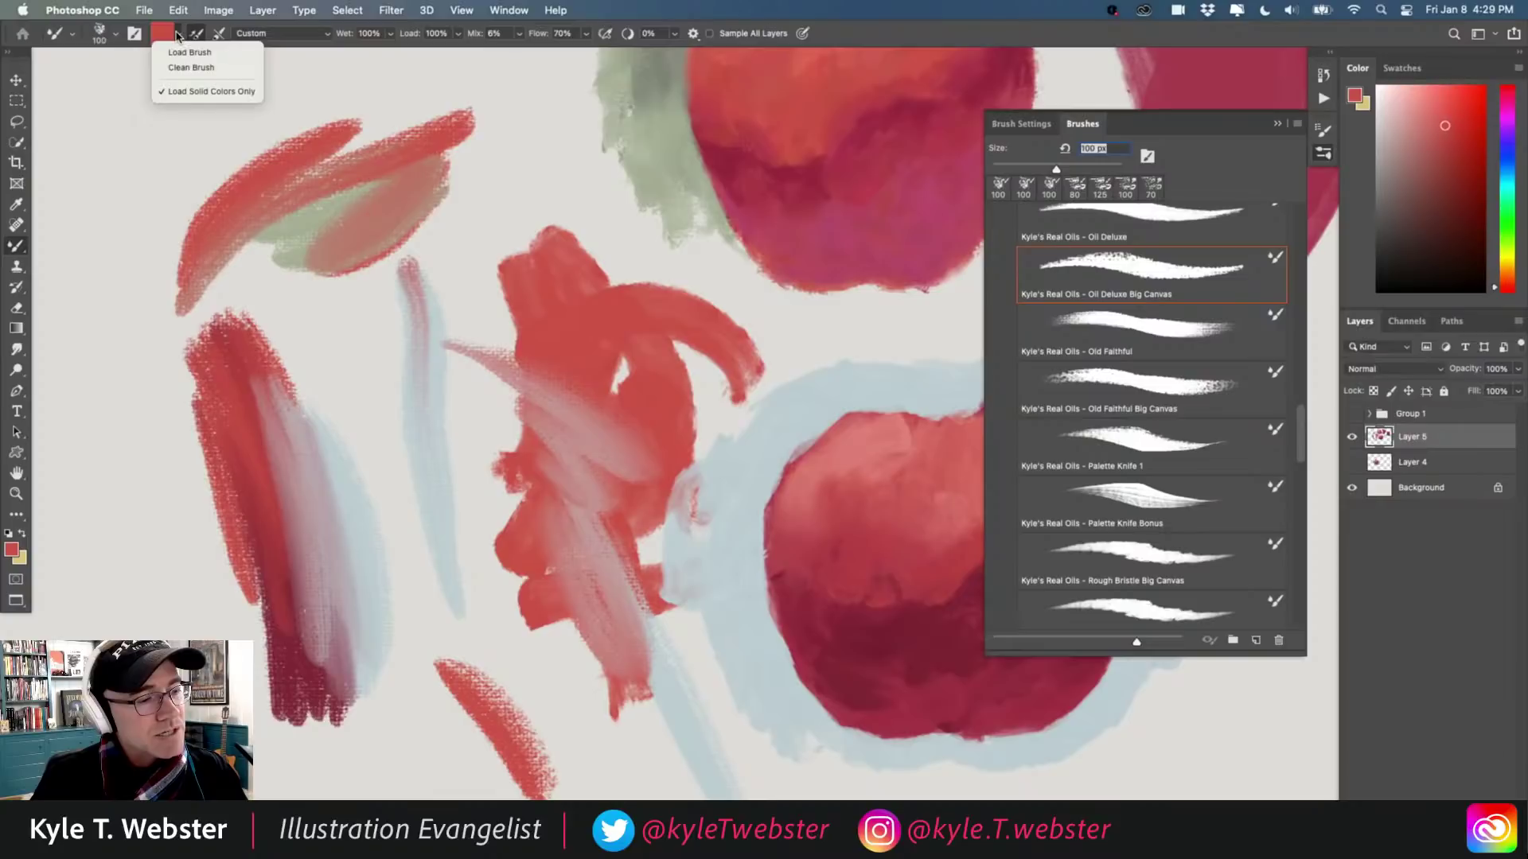
left_click(184, 92)
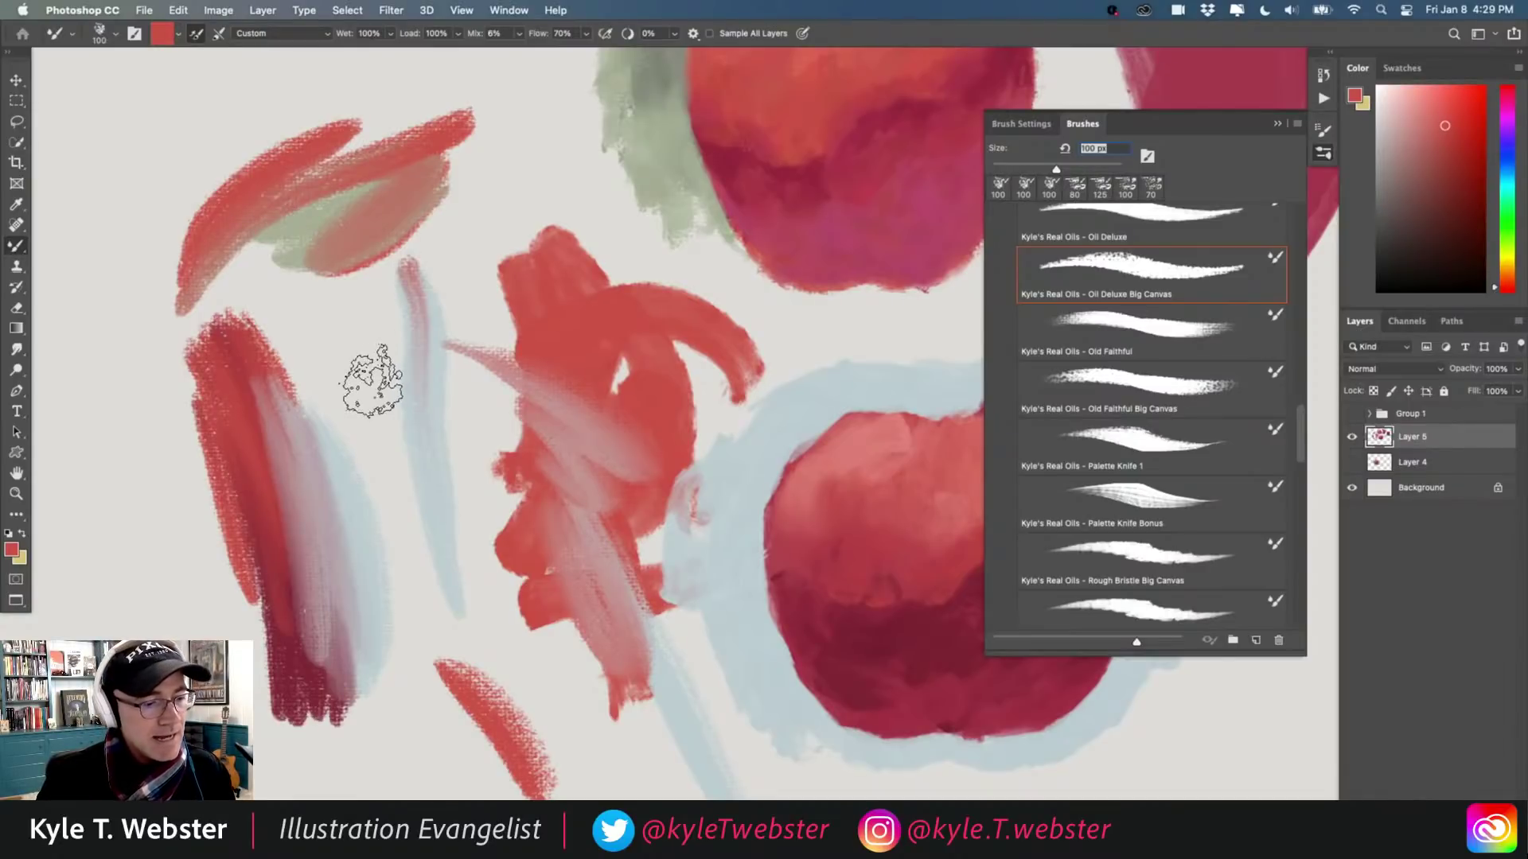
left_click_drag(403, 413, 256, 504)
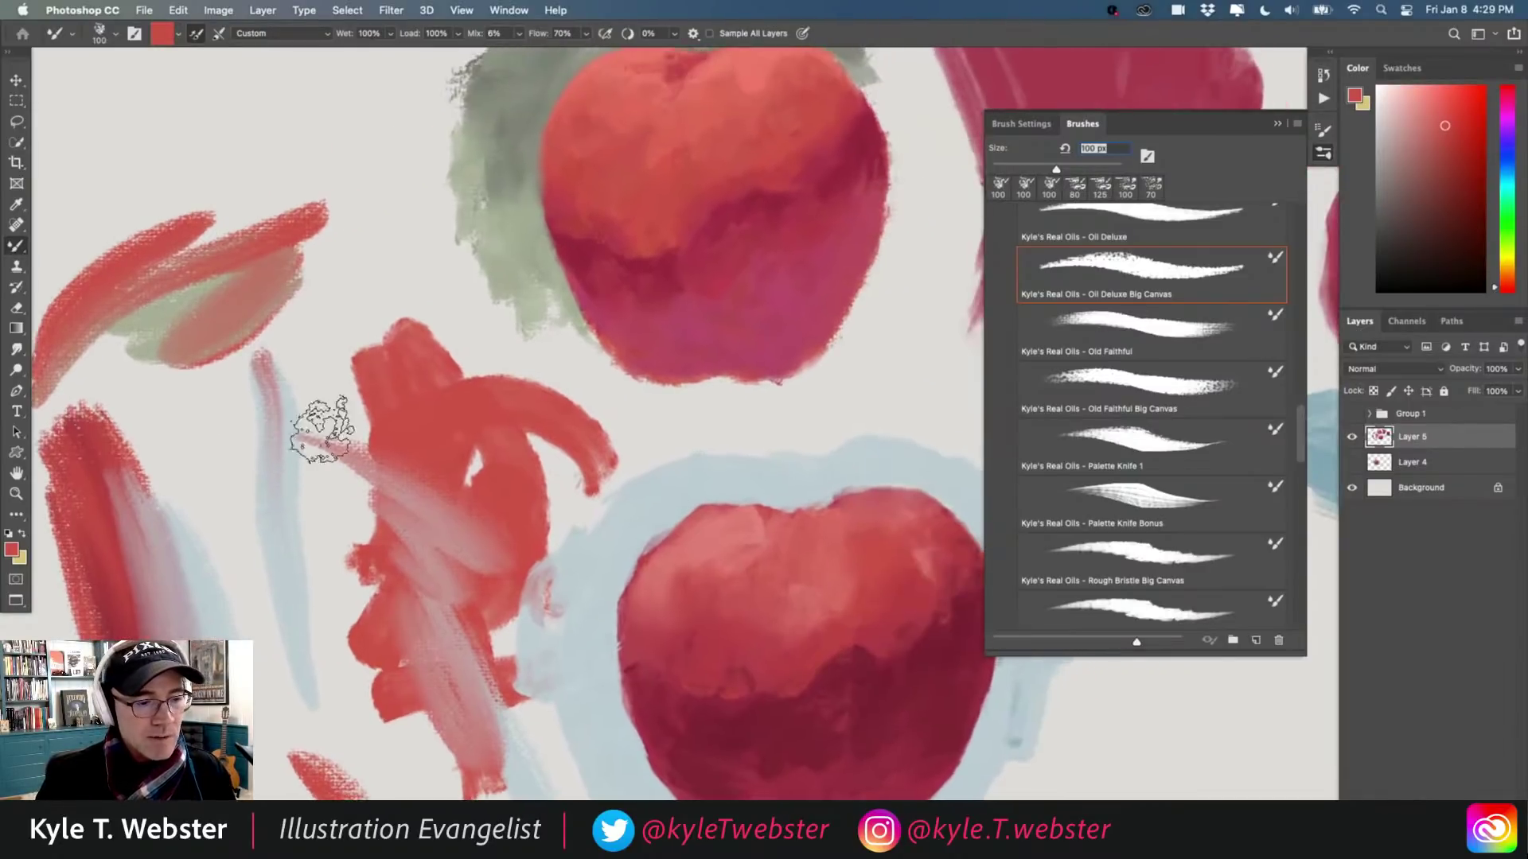
left_click(538, 154, "alt")
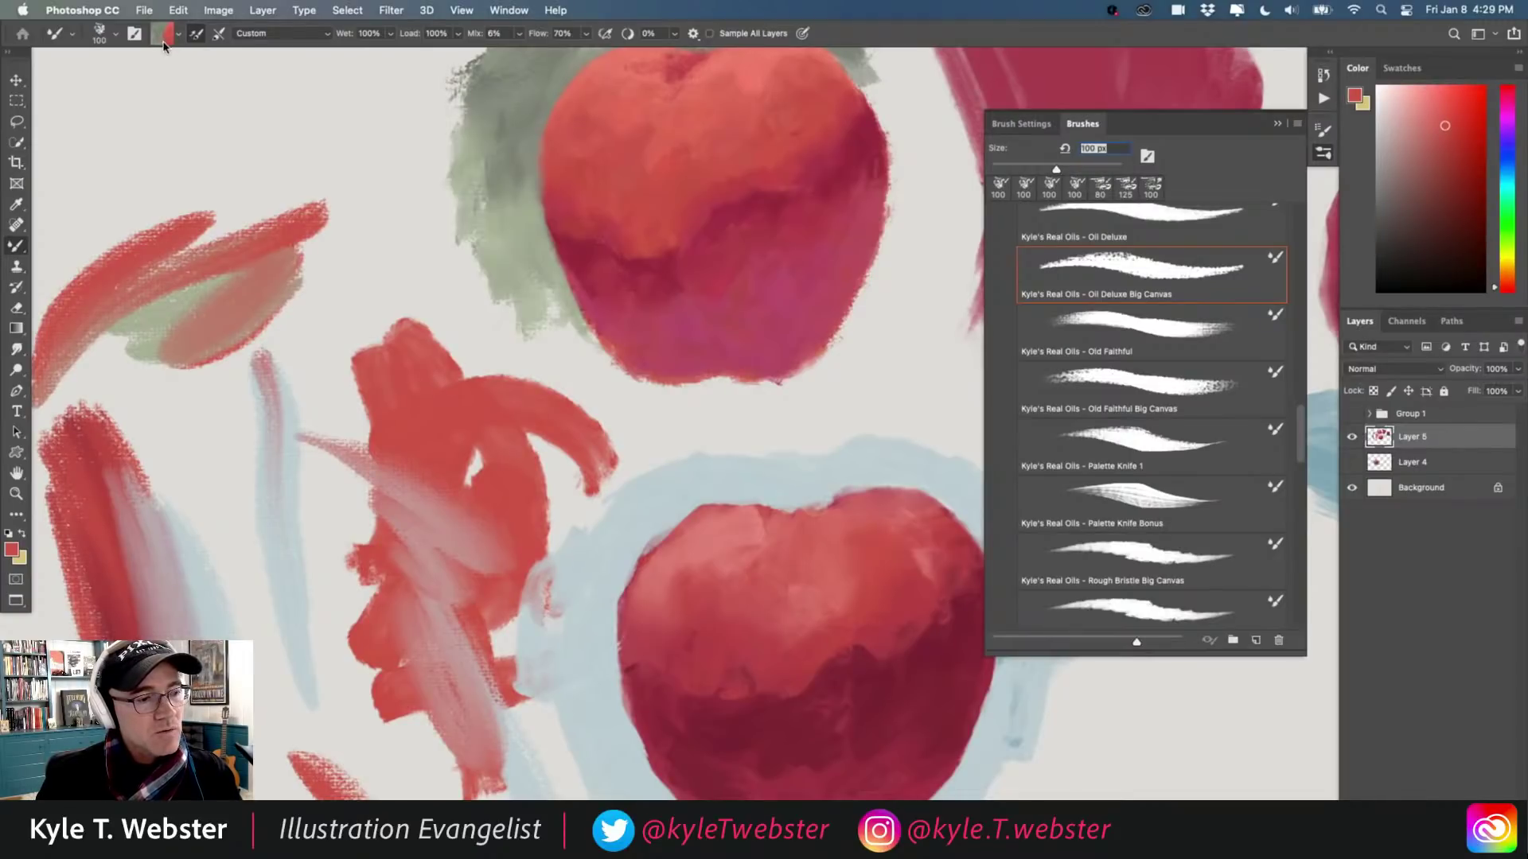
left_click_drag(398, 117, 212, 121)
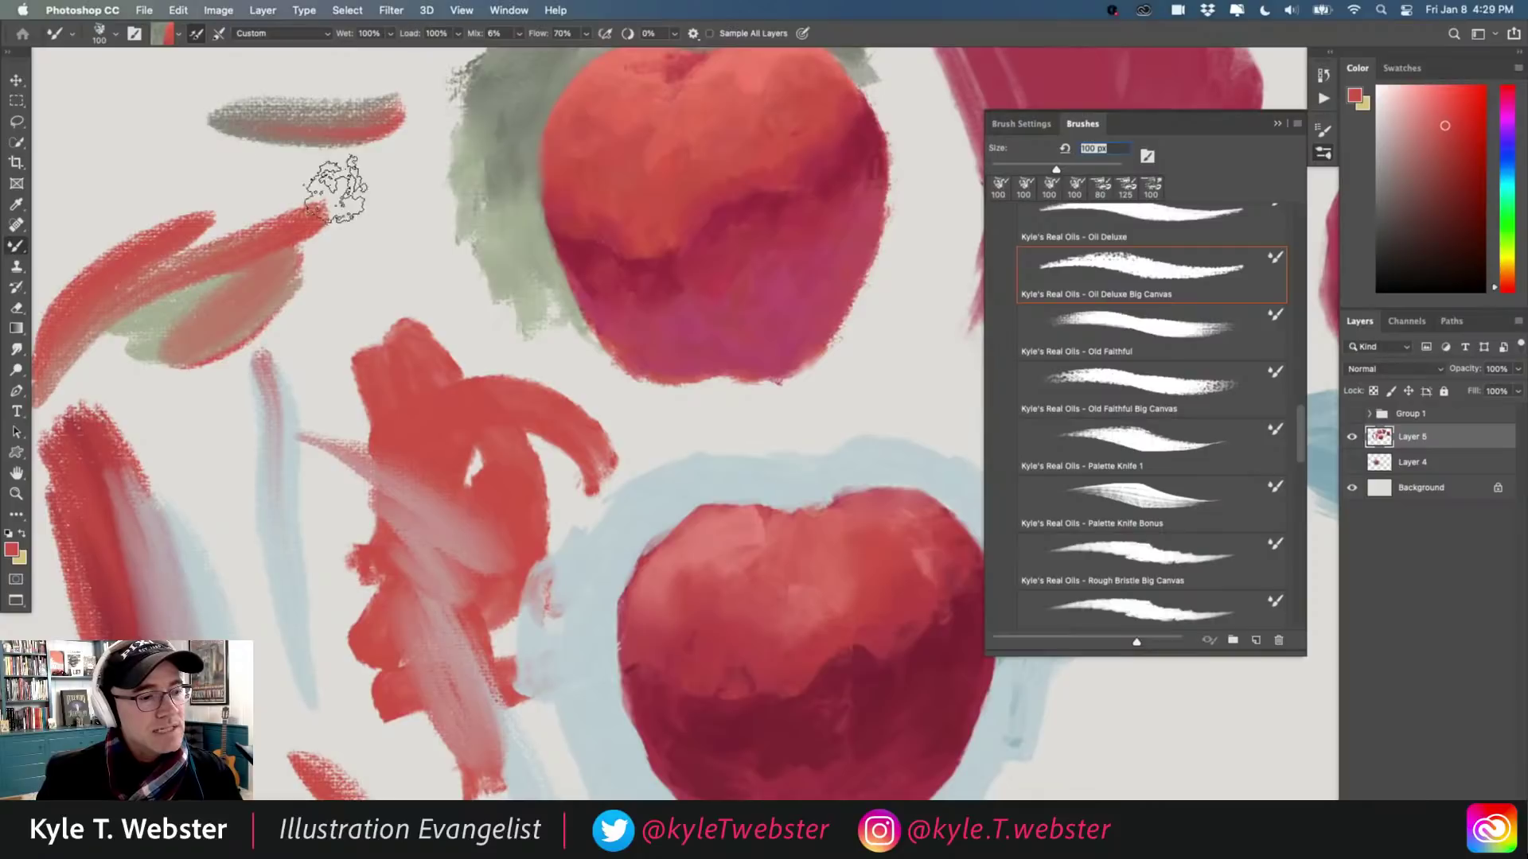
mouse_move(374, 93)
left_mouse_down()
mouse_move(381, 259)
mouse_move(398, 287)
mouse_move(386, 100)
mouse_move(364, 295)
mouse_move(396, 197)
mouse_move(292, 143)
mouse_move(147, 173)
mouse_move(64, 257)
left_mouse_up()
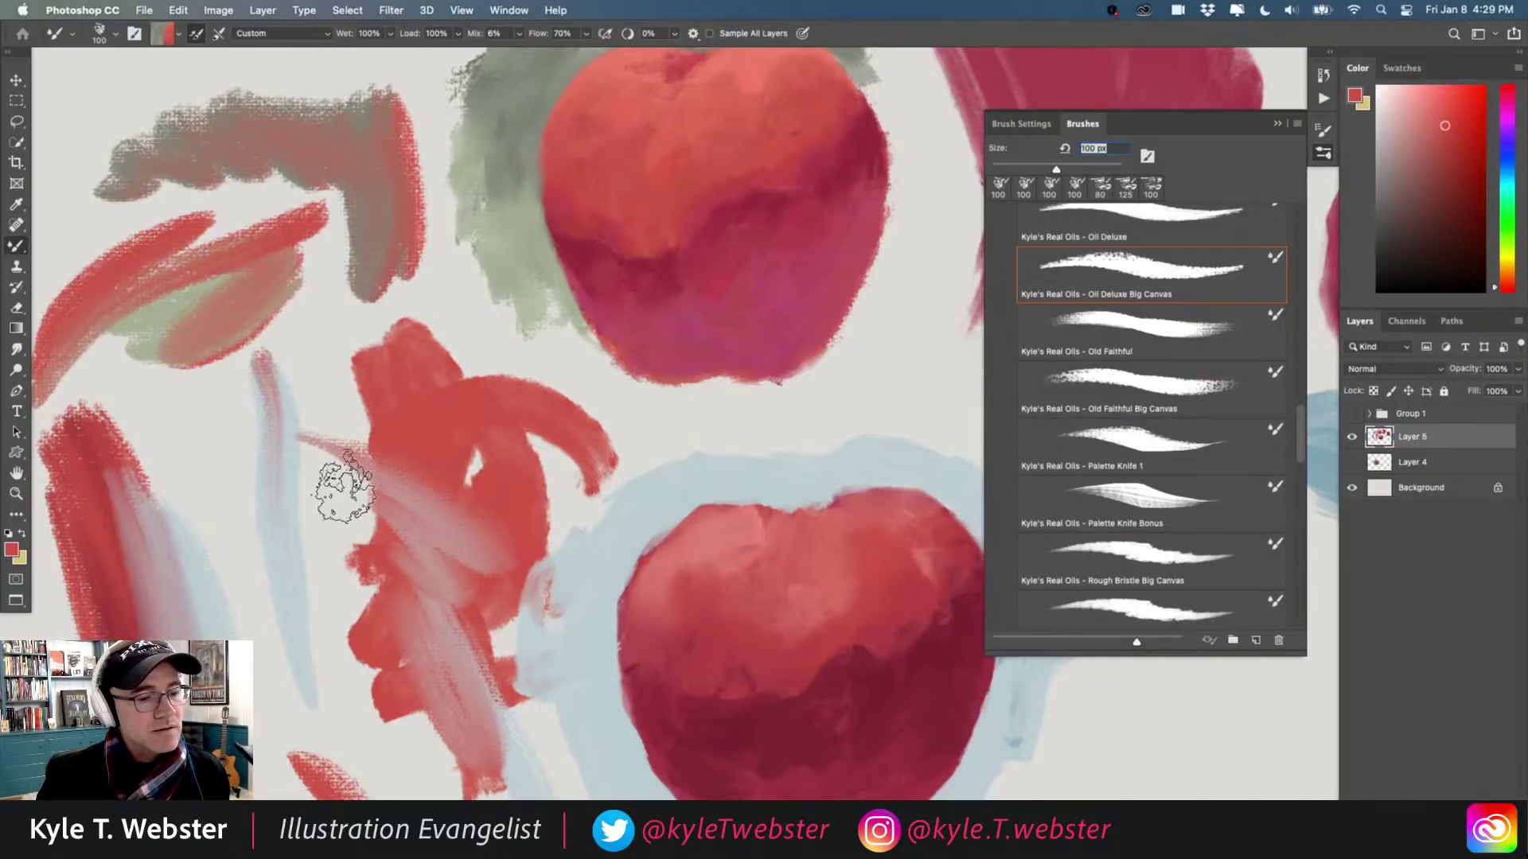
left_click_drag(493, 500, 379, 311)
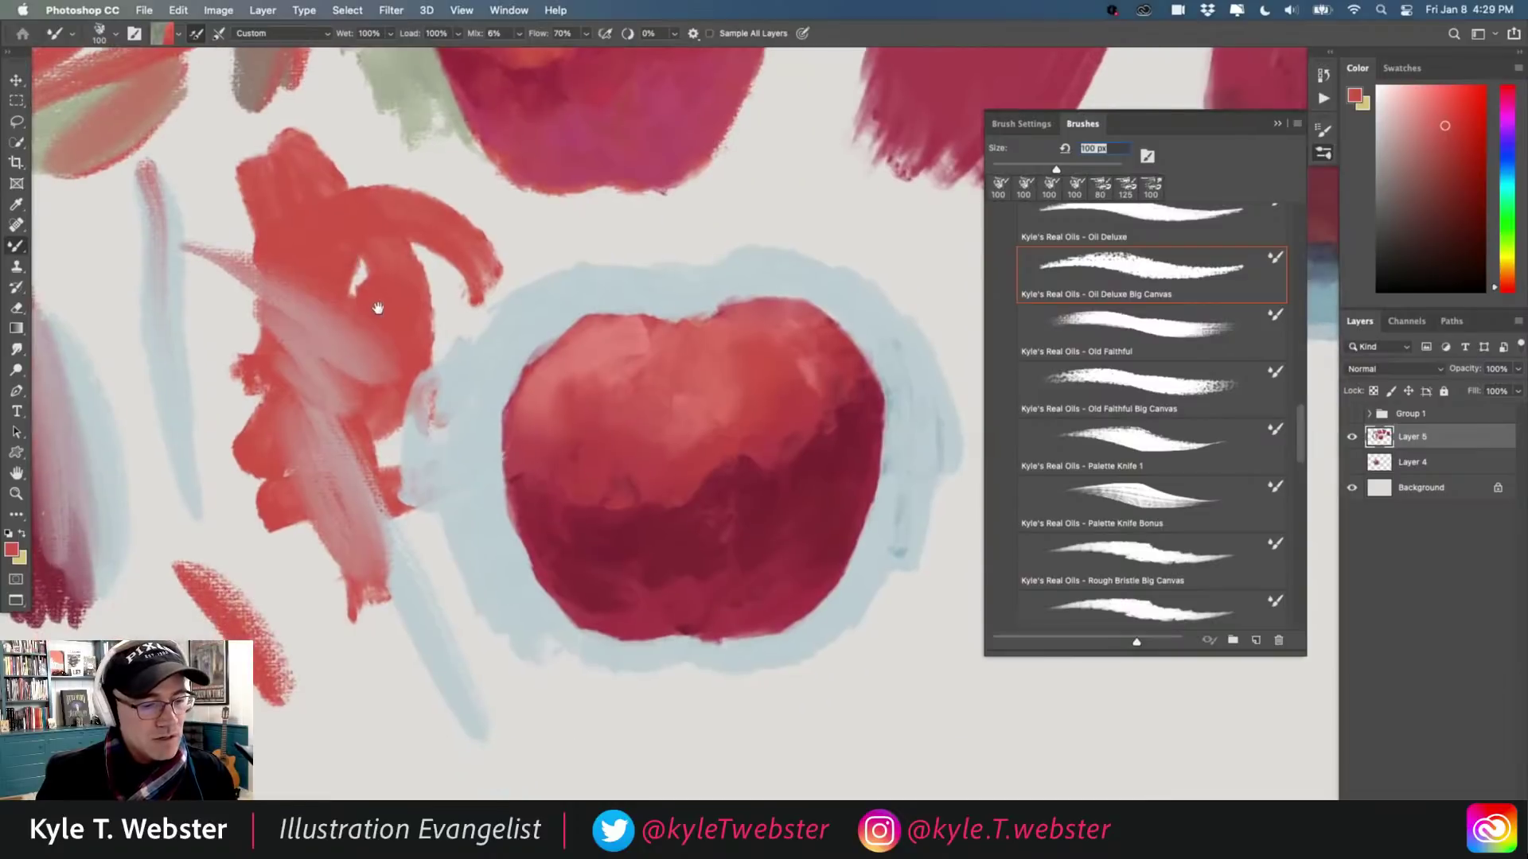
Sample the border between the lower apple and its pale blue background, and paint two-tone red and blue strokes on the empty canvas beside it
left_click(513, 541, "alt")
mouse_move(498, 522)
left_mouse_down()
mouse_move(403, 443)
mouse_move(192, 376)
left_mouse_up()
mouse_move(899, 410)
left_mouse_down()
mouse_move(777, 597)
mouse_move(691, 636)
left_mouse_up()
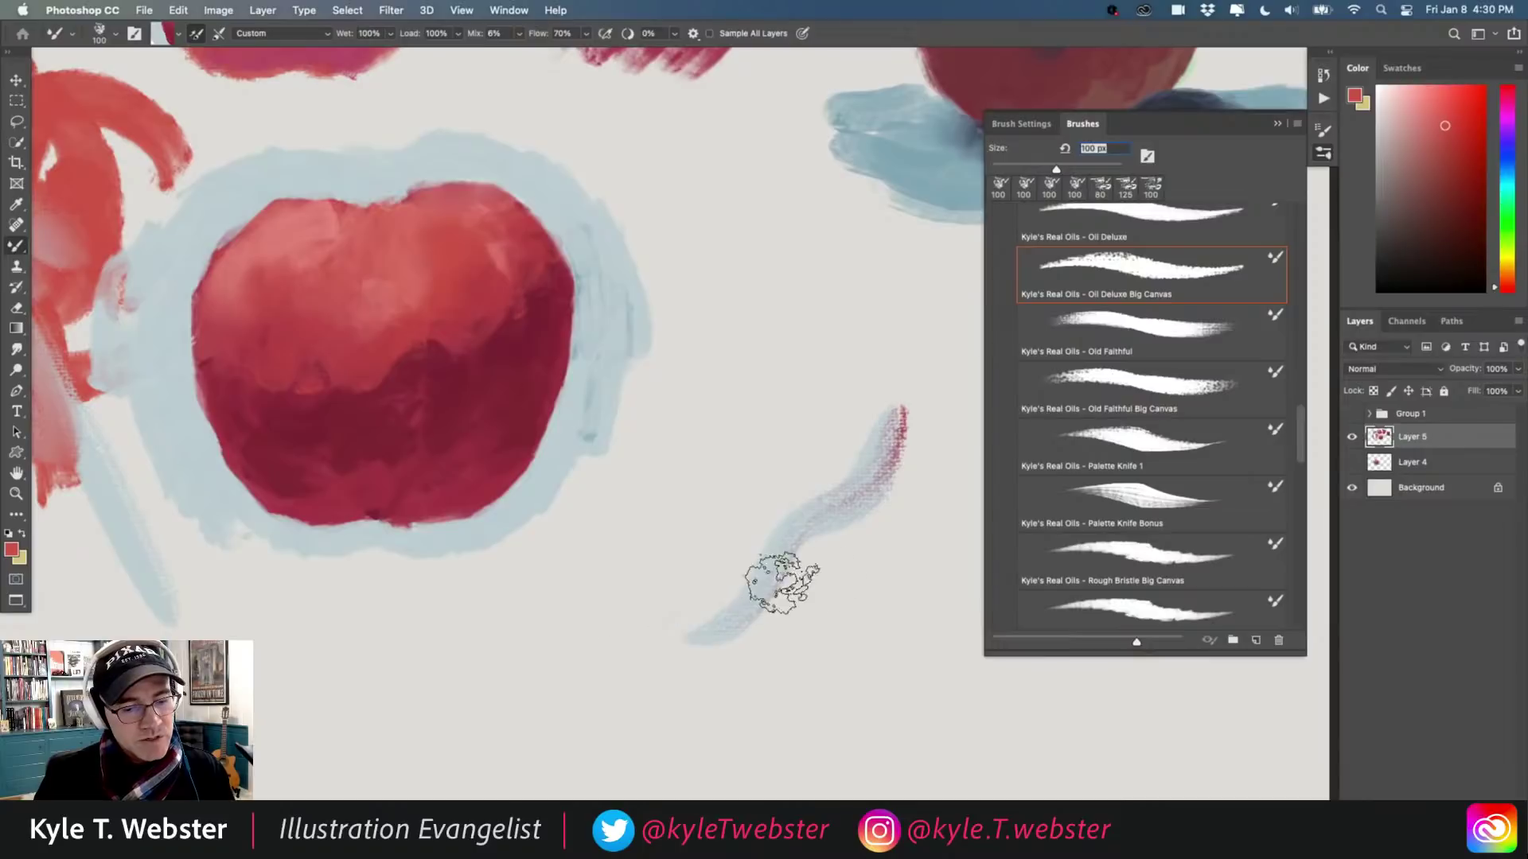
mouse_move(911, 547)
left_mouse_down()
mouse_move(728, 360)
mouse_move(823, 416)
left_mouse_up()
left_click_drag(812, 350, 907, 589)
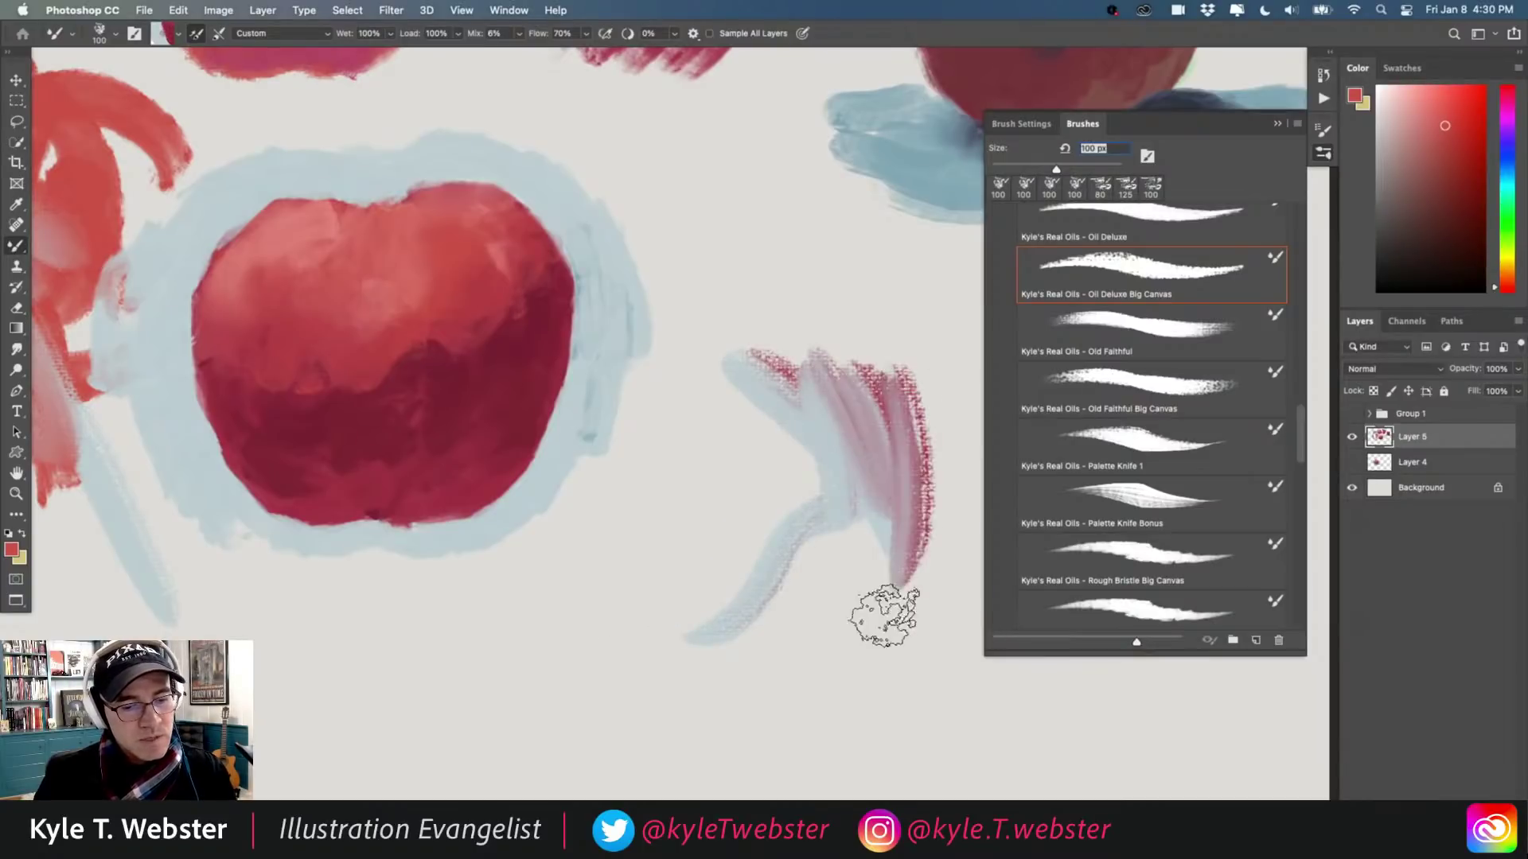
left_click(474, 513, "alt")
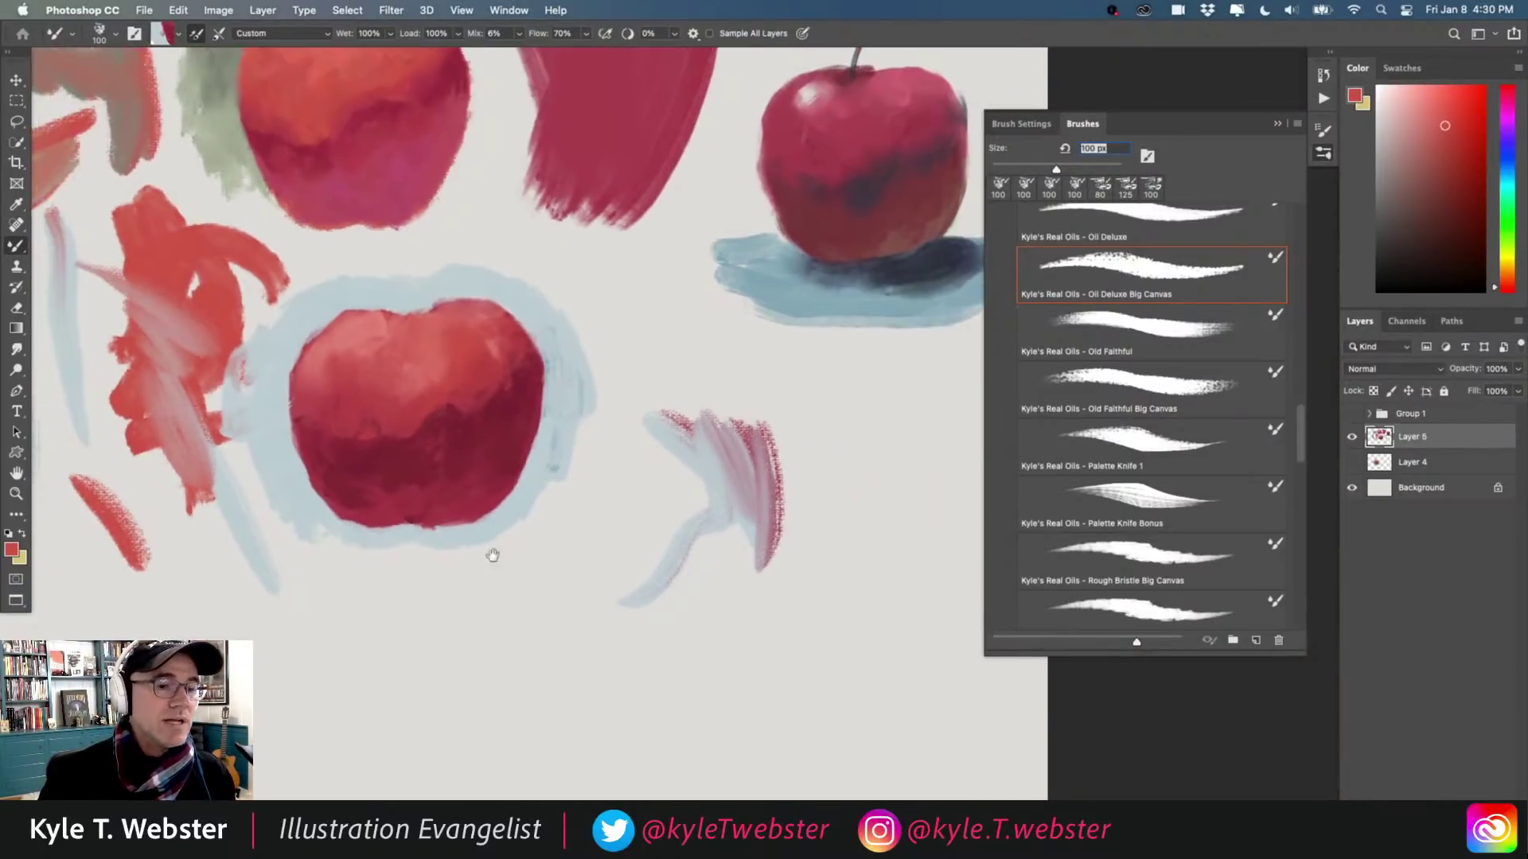
mouse_move(494, 553)
left_mouse_down()
mouse_move(542, 563)
mouse_move(564, 547)
left_mouse_up()
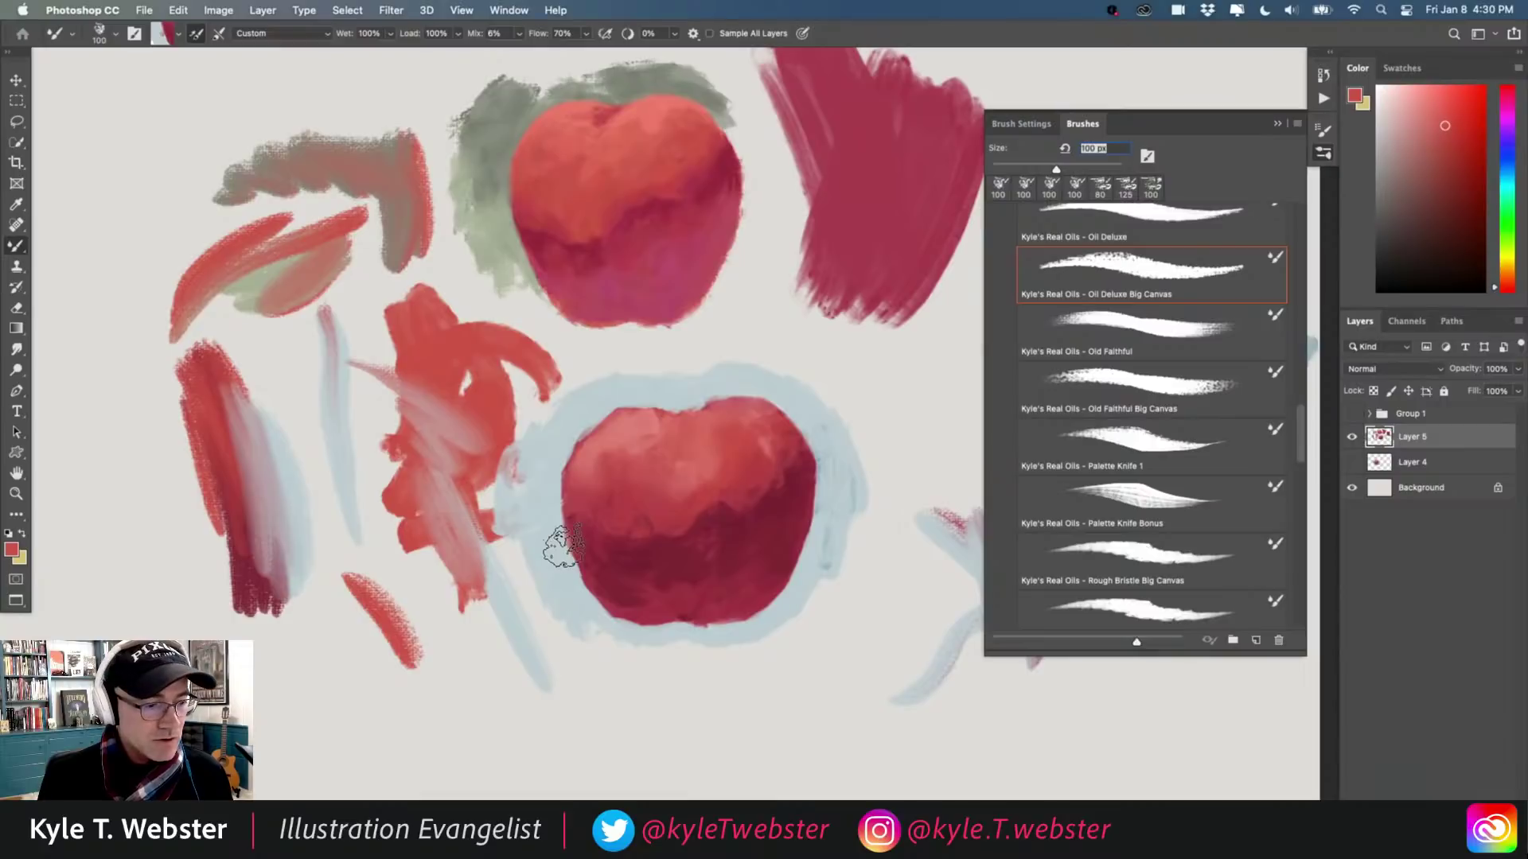
Check the brush load options, then sample around the red scribble's blue edge and paint multicolored test strokes below the practice swatches
left_click(170, 36)
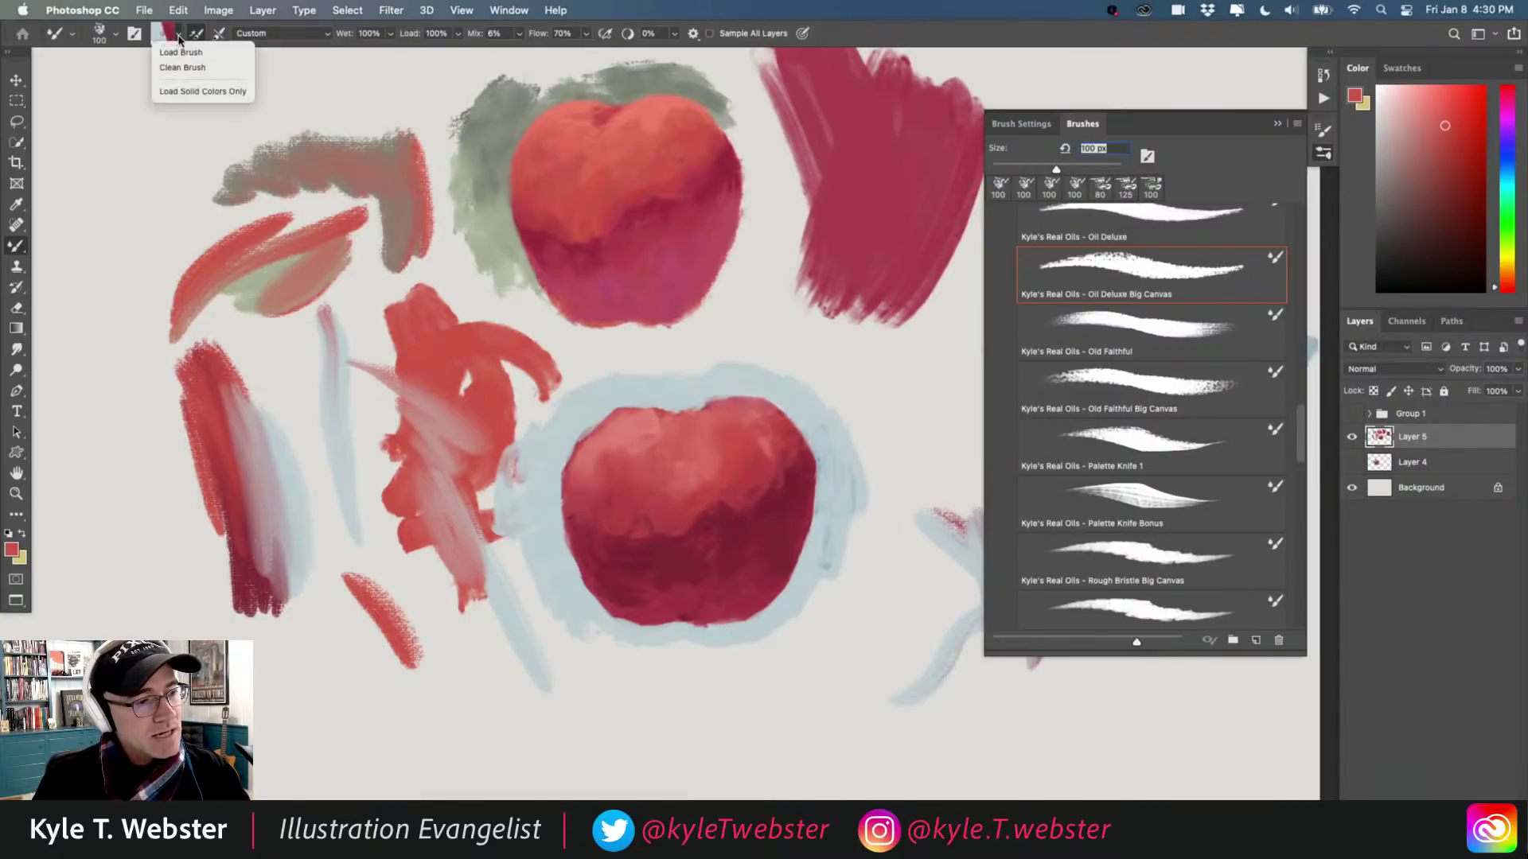
left_click(166, 95)
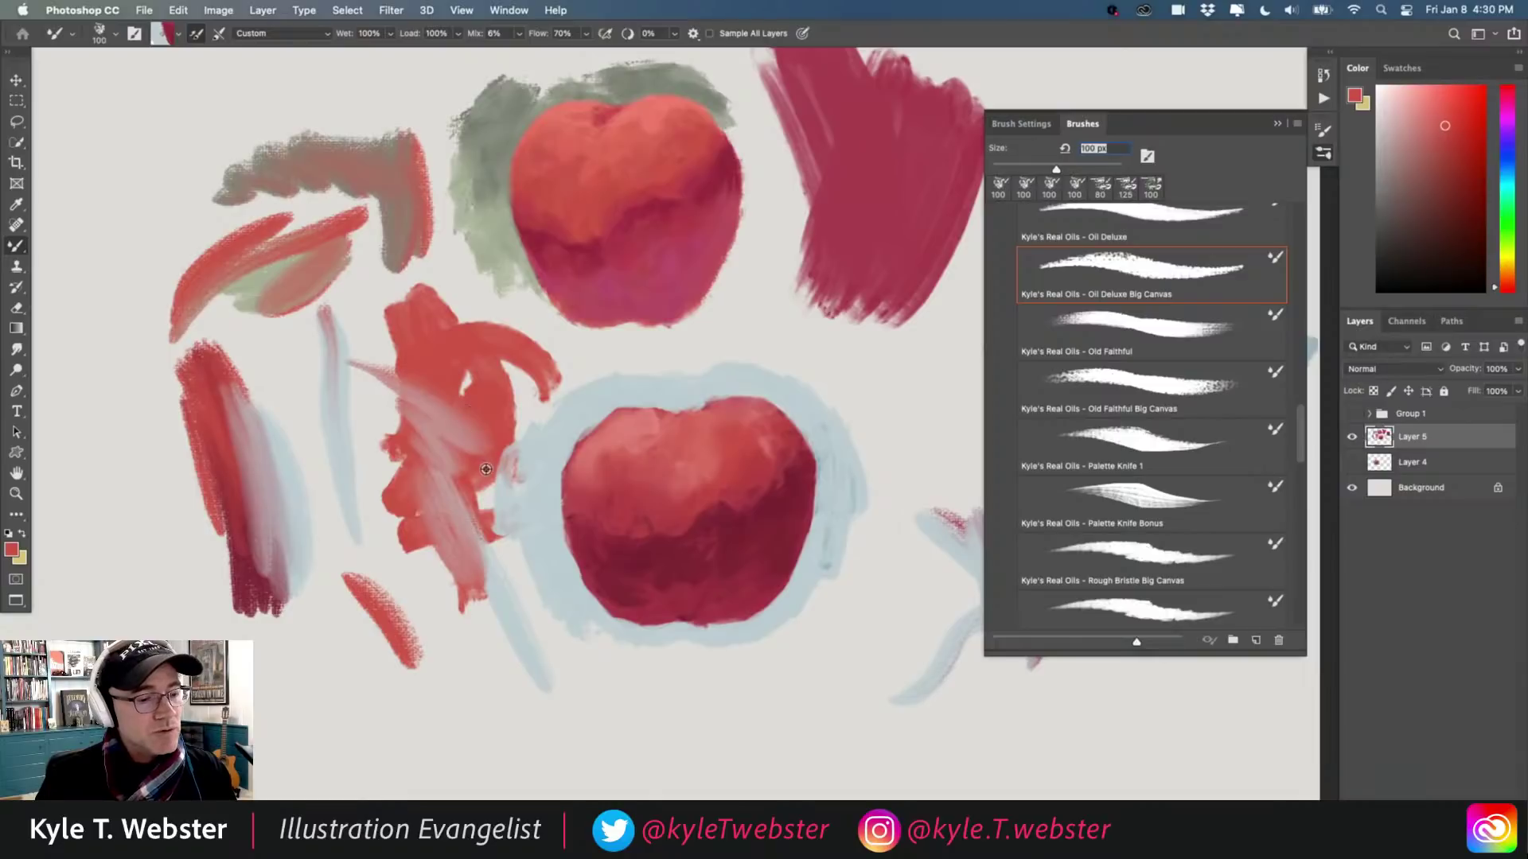
mouse_move(428, 766)
left_mouse_down()
mouse_move(272, 709)
mouse_move(287, 760)
left_mouse_up()
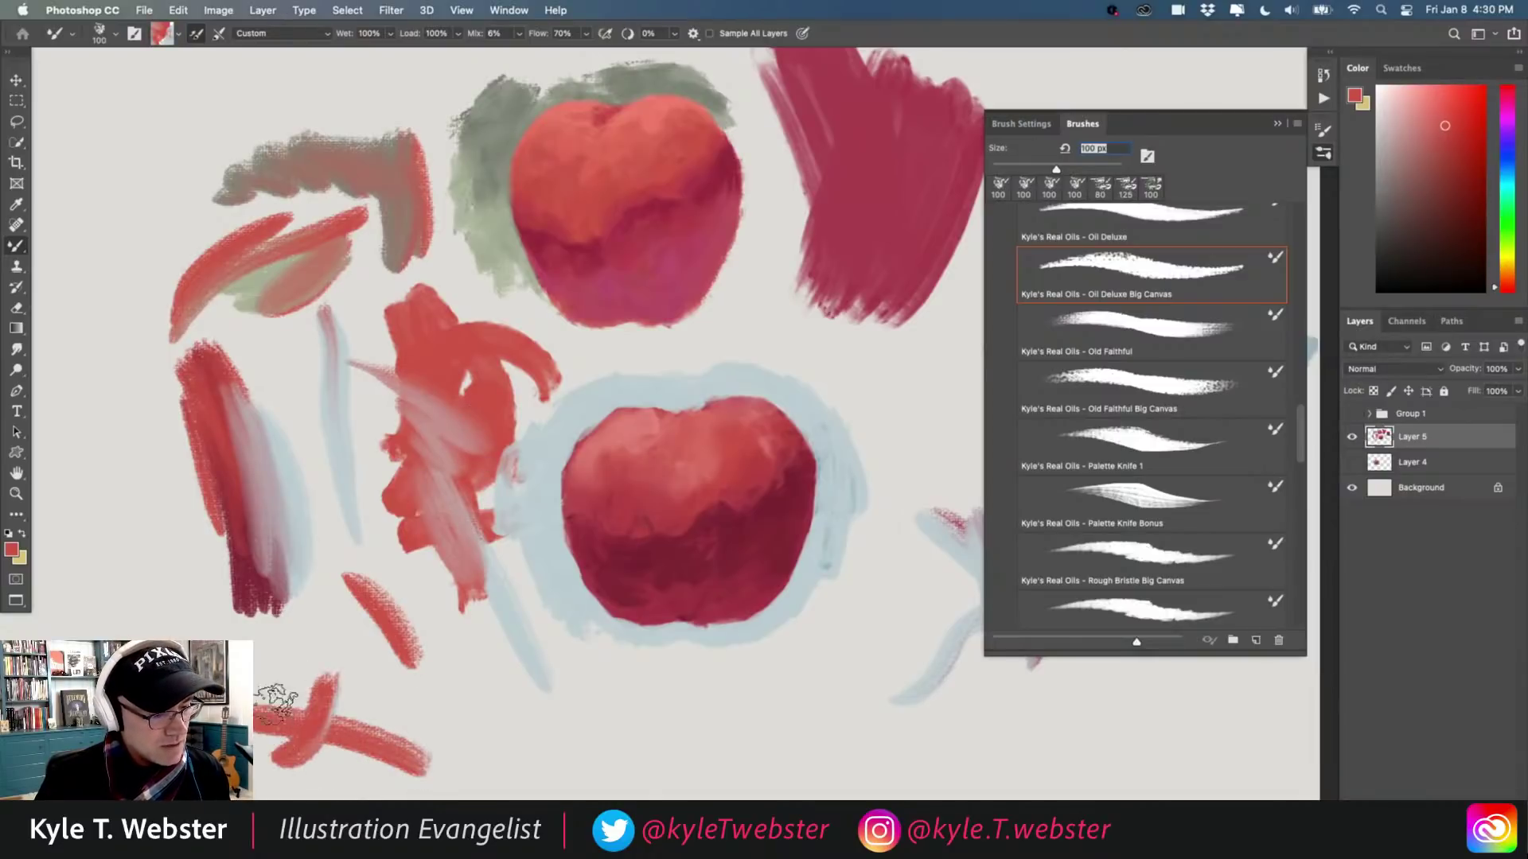
left_click(502, 467, "alt")
left_click_drag(512, 776, 420, 608)
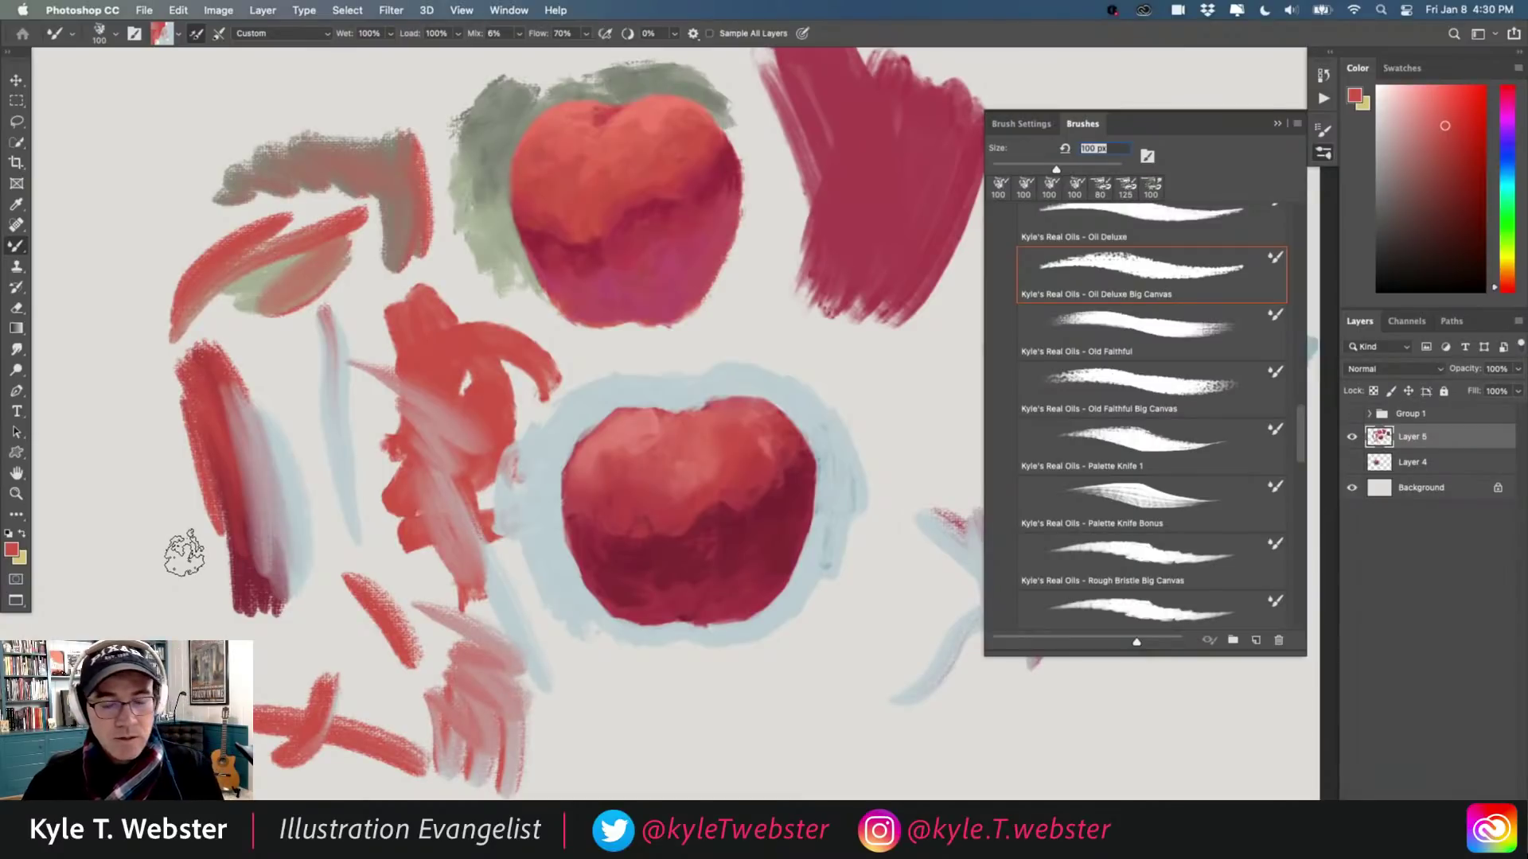
With Old Faithful Big Canvas, paint crossing red strokes below the lower apple and blend sampled pale blue over them
left_click(1155, 390)
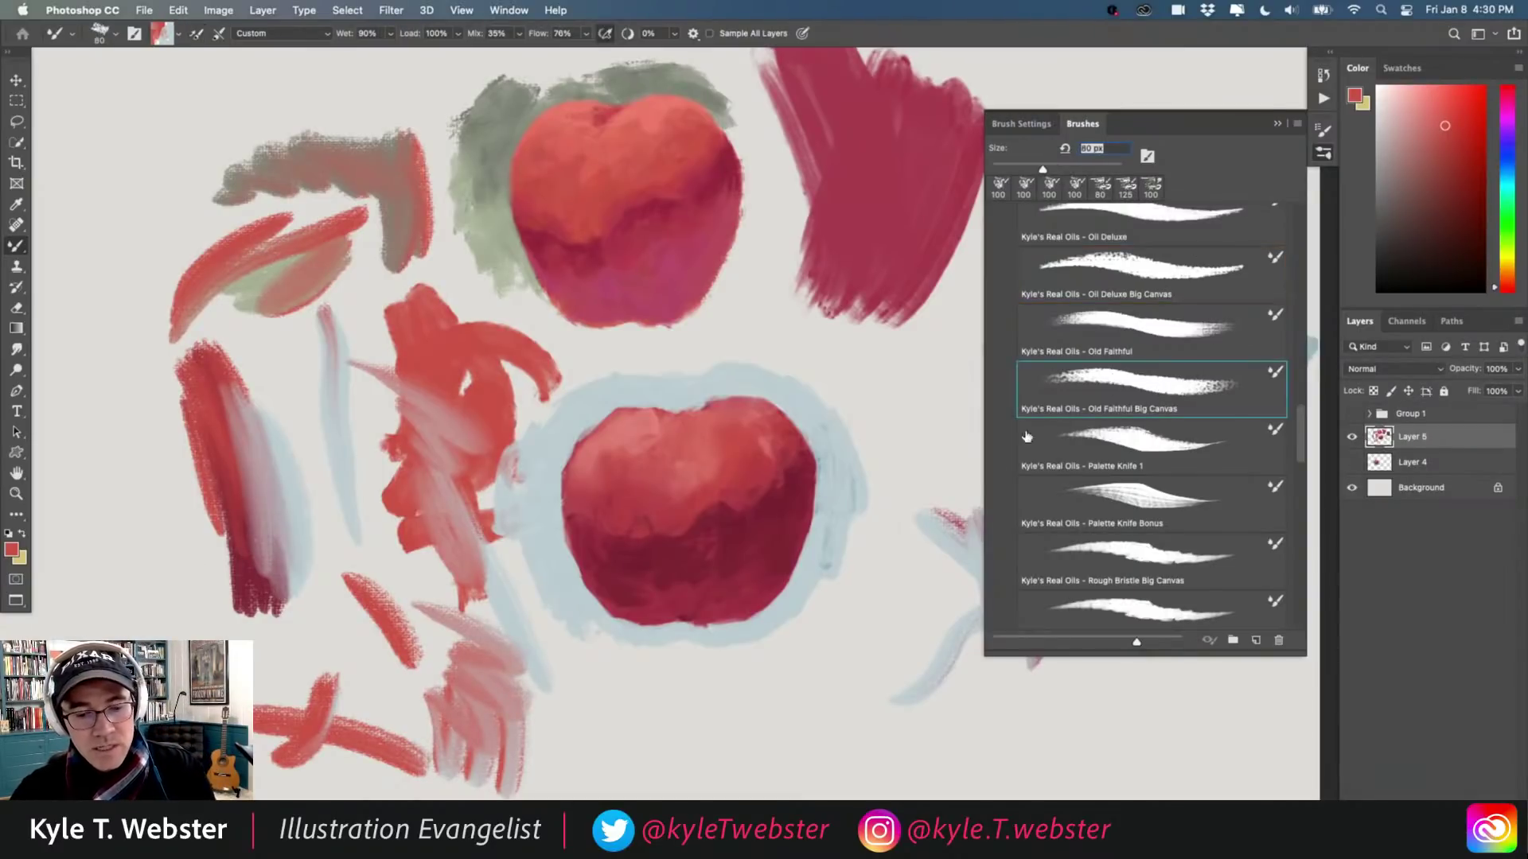
mouse_move(842, 657)
left_mouse_down()
mouse_move(760, 716)
mouse_move(679, 742)
mouse_move(759, 699)
mouse_move(860, 589)
left_mouse_up()
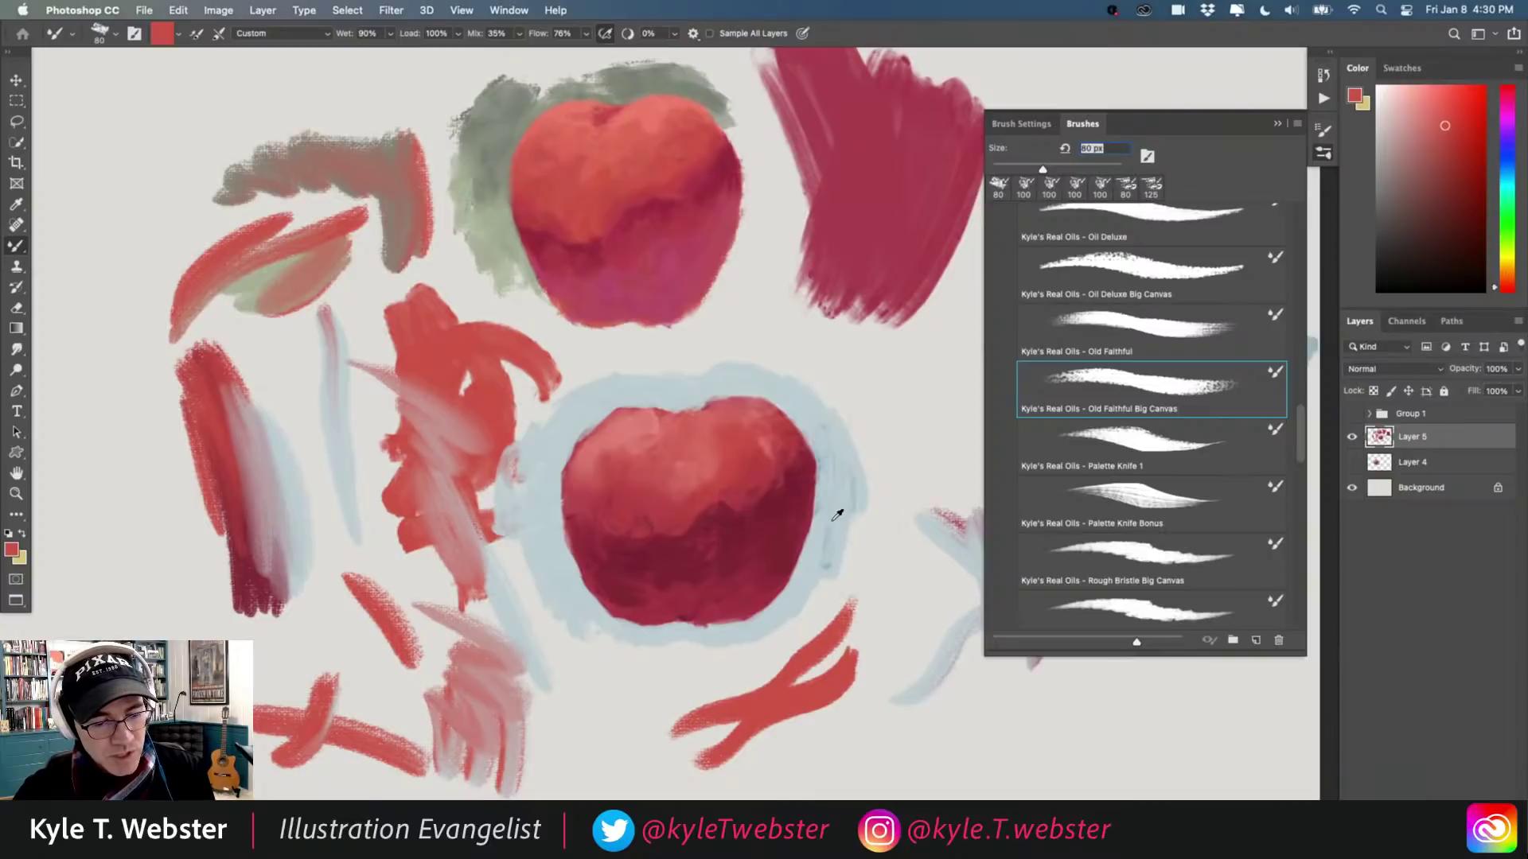
left_click(834, 513, "alt")
mouse_move(850, 644)
left_mouse_down()
mouse_move(739, 715)
mouse_move(858, 648)
mouse_move(878, 588)
mouse_move(758, 688)
mouse_move(826, 632)
mouse_move(850, 579)
mouse_move(723, 677)
left_mouse_up()
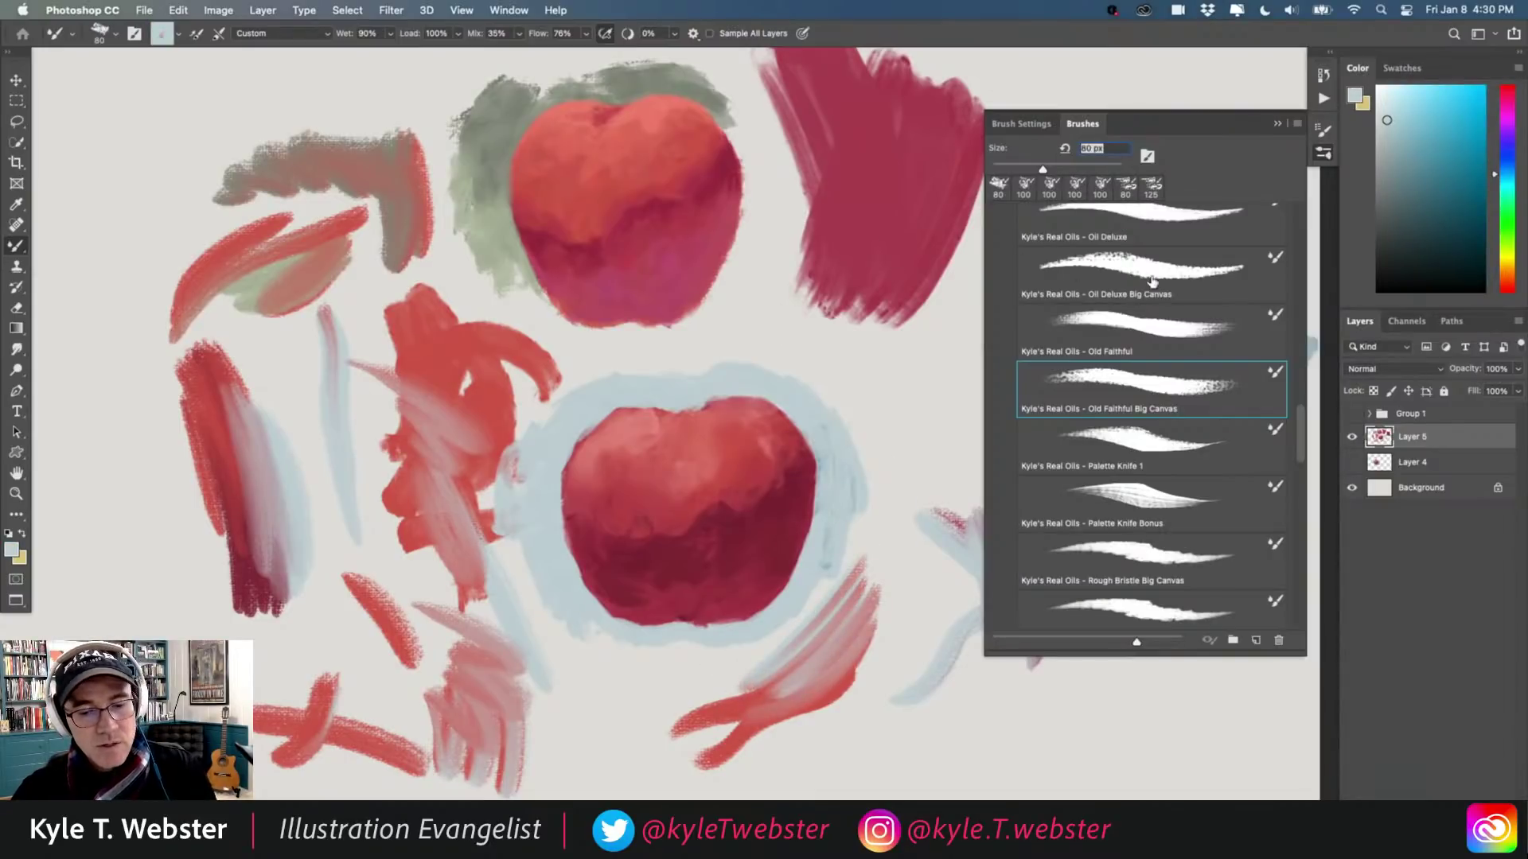
Choose the Sargent Fat 2017 brush and paint long pale blue strokes beside the lower apple and along the canvas's far side past the swatches
left_click_drag(1303, 419, 1295, 488)
scroll(1295, 488, "down", 4)
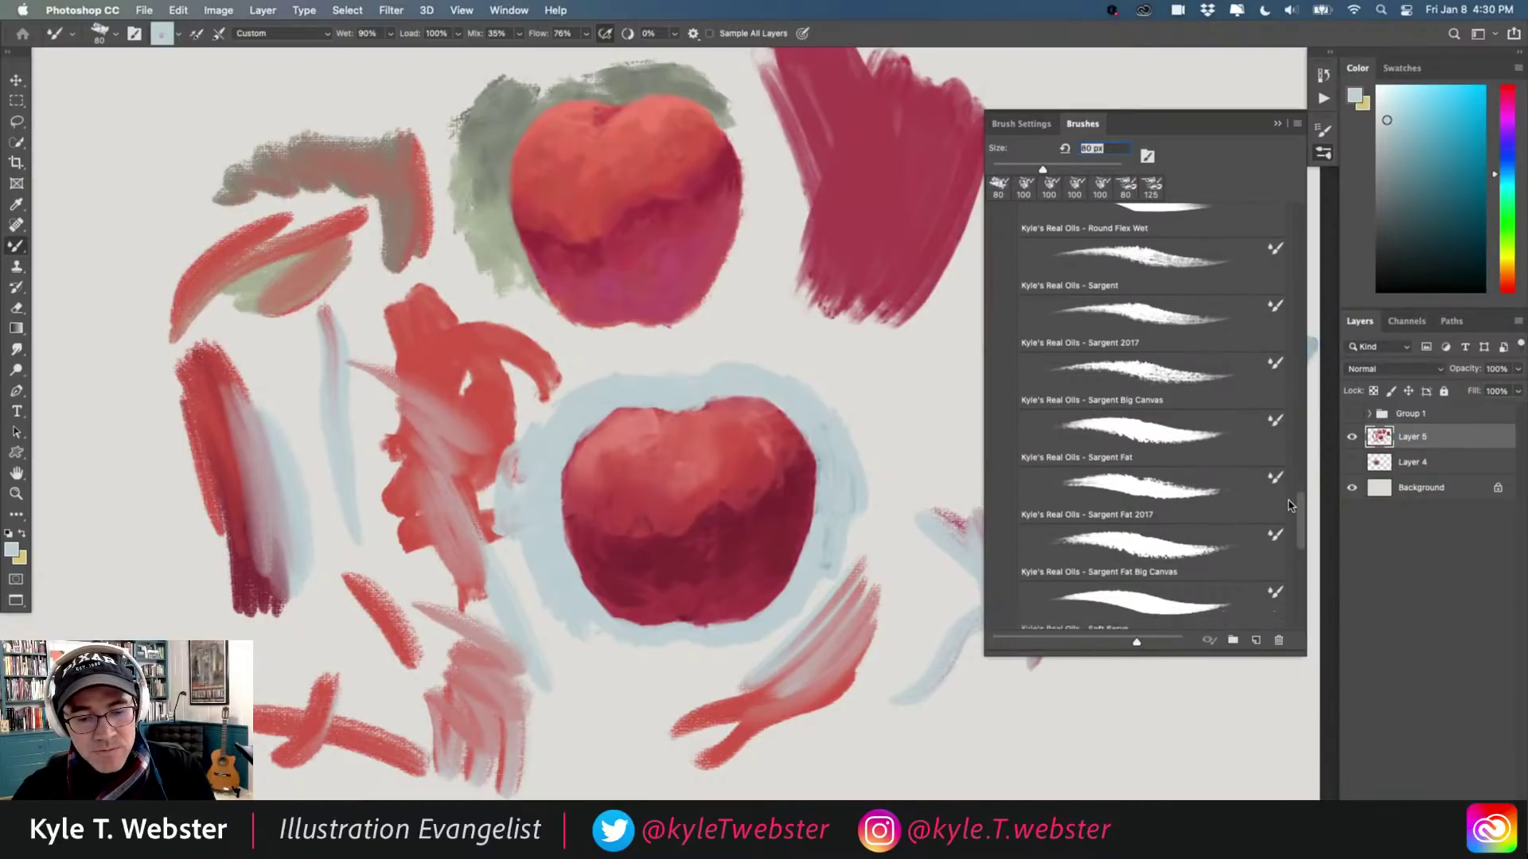
left_click(1129, 489)
left_click_drag(946, 373, 903, 481)
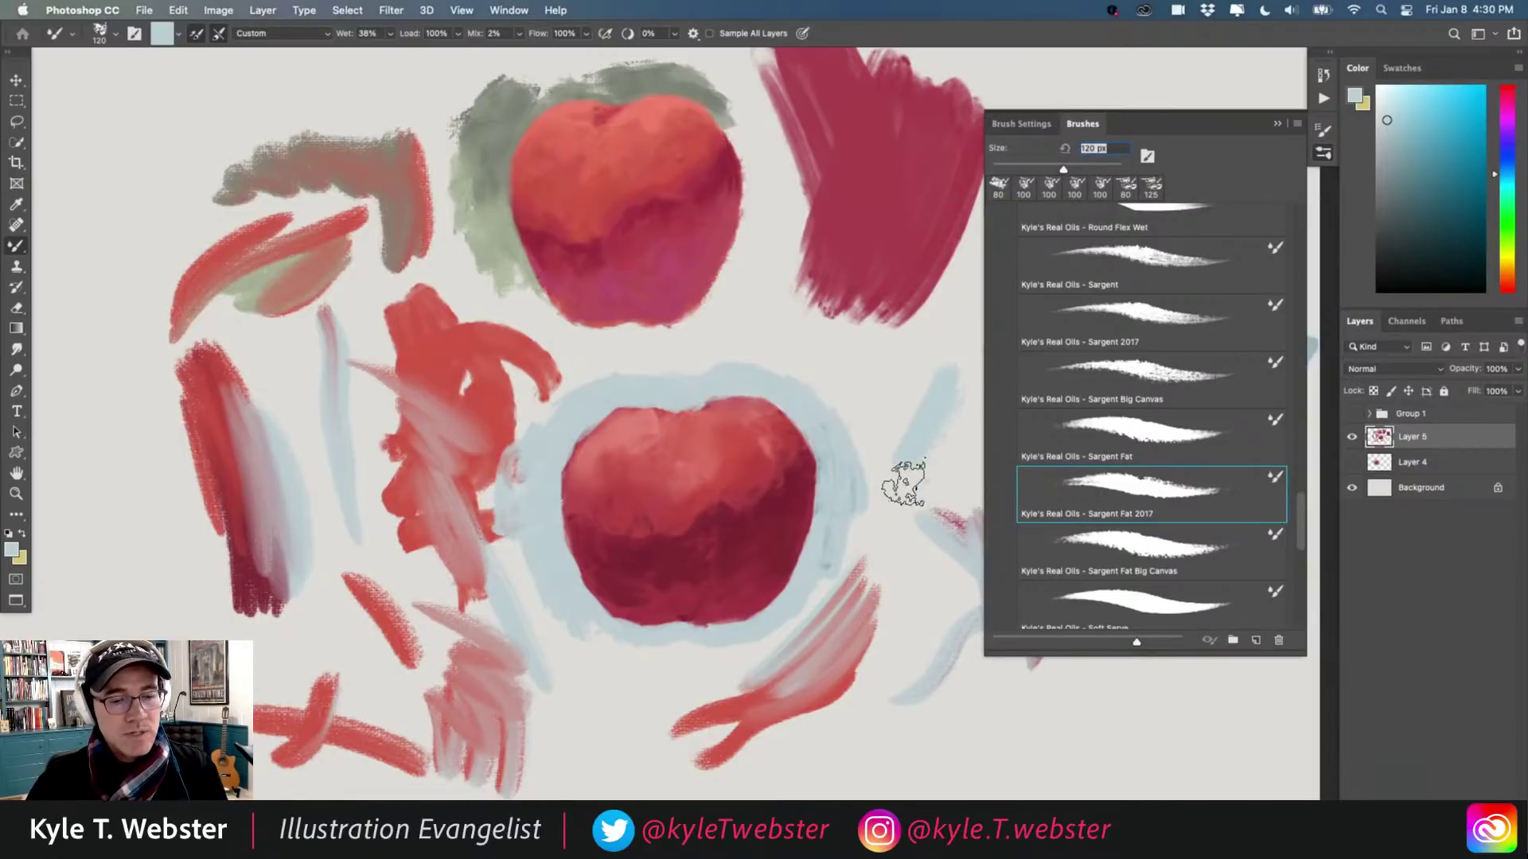
mouse_move(190, 636)
left_mouse_down()
mouse_move(174, 560)
mouse_move(119, 446)
left_mouse_up()
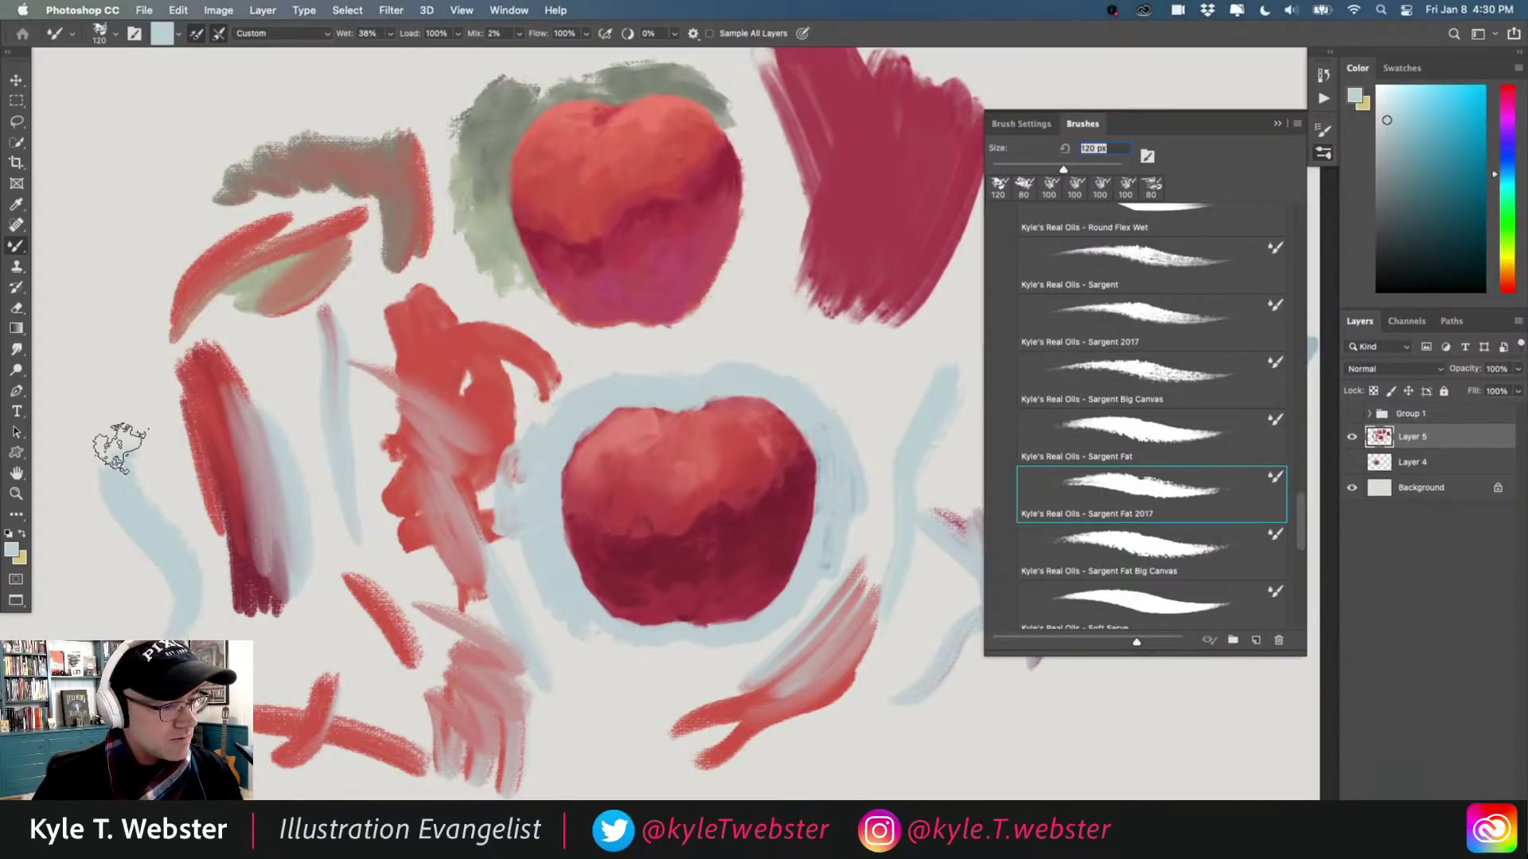
mouse_move(113, 195)
left_mouse_down()
mouse_move(153, 469)
mouse_move(195, 593)
left_mouse_up()
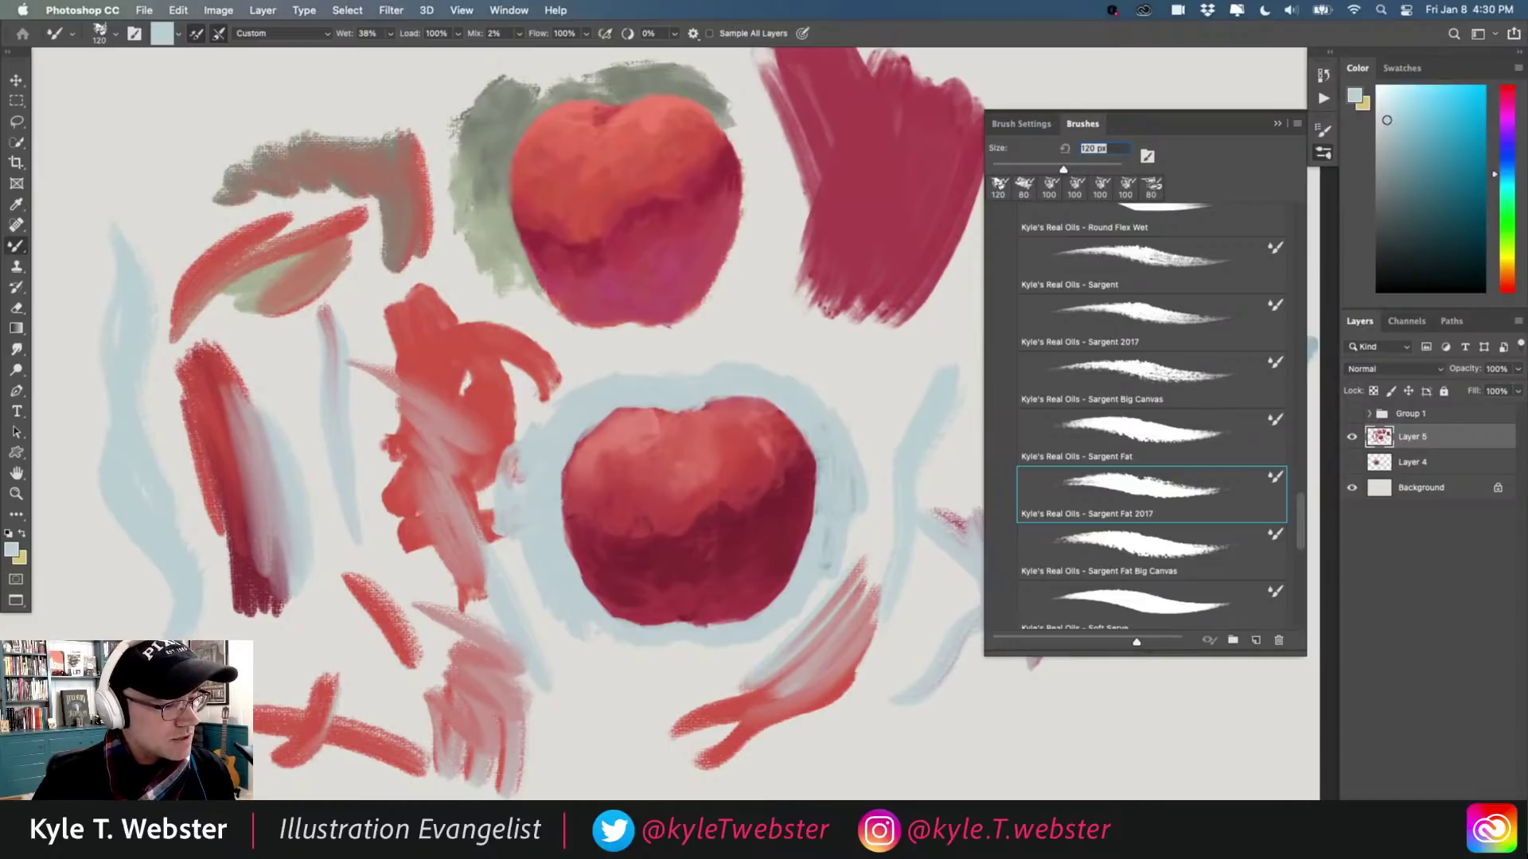
Sample the dark red swatch, paint red over the long pale blue strokes, and pull pale blue back through the red
left_click(211, 386, "alt")
mouse_move(109, 208)
left_mouse_down()
mouse_move(127, 259)
mouse_move(123, 413)
mouse_move(131, 274)
mouse_move(112, 450)
mouse_move(100, 255)
left_mouse_up()
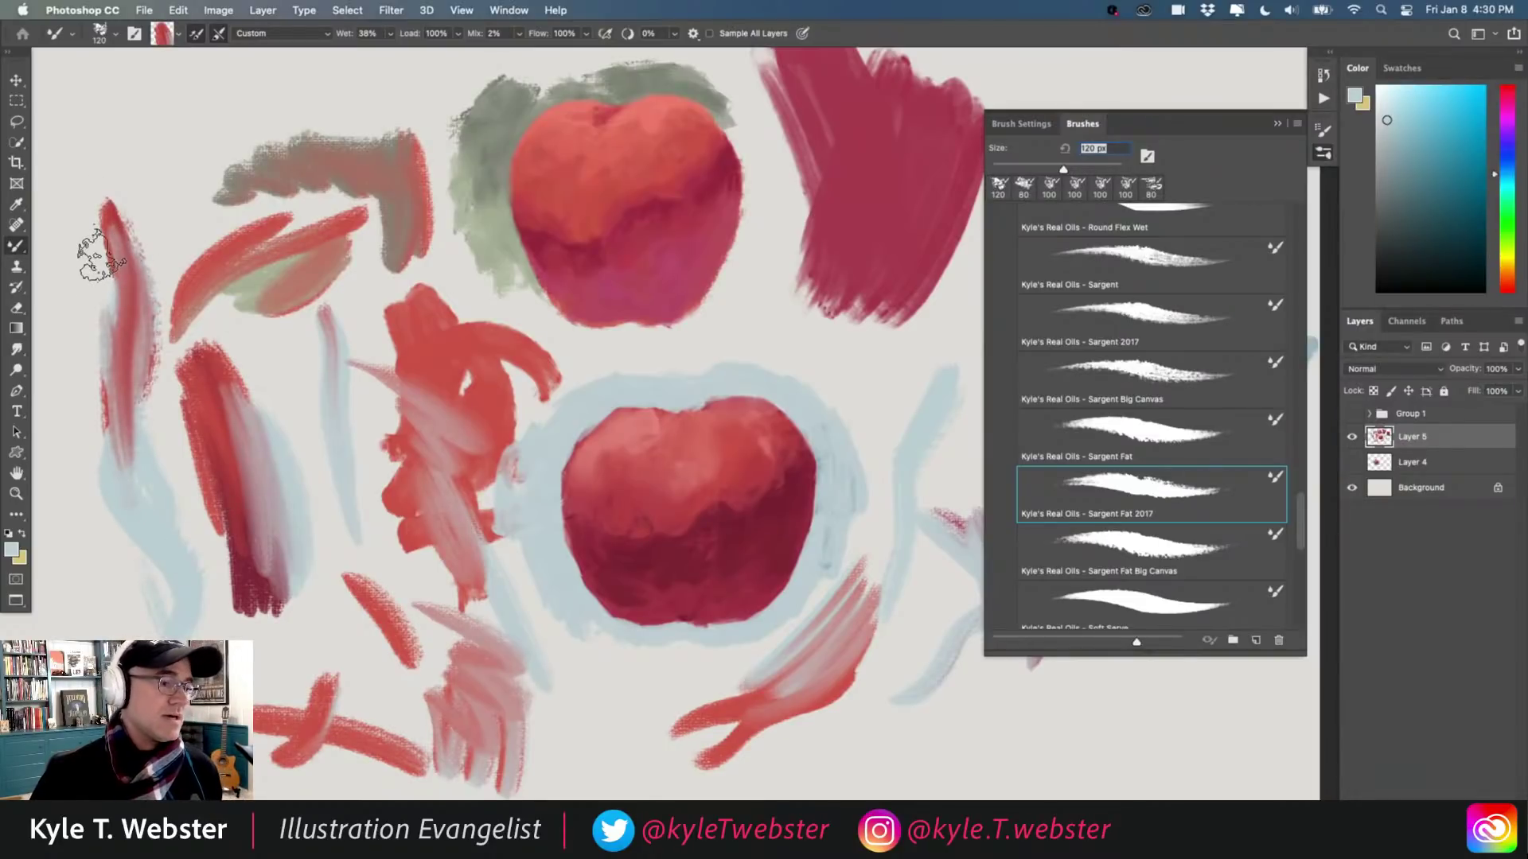
left_click(116, 396, "super")
left_click_drag(115, 397, 398, 496)
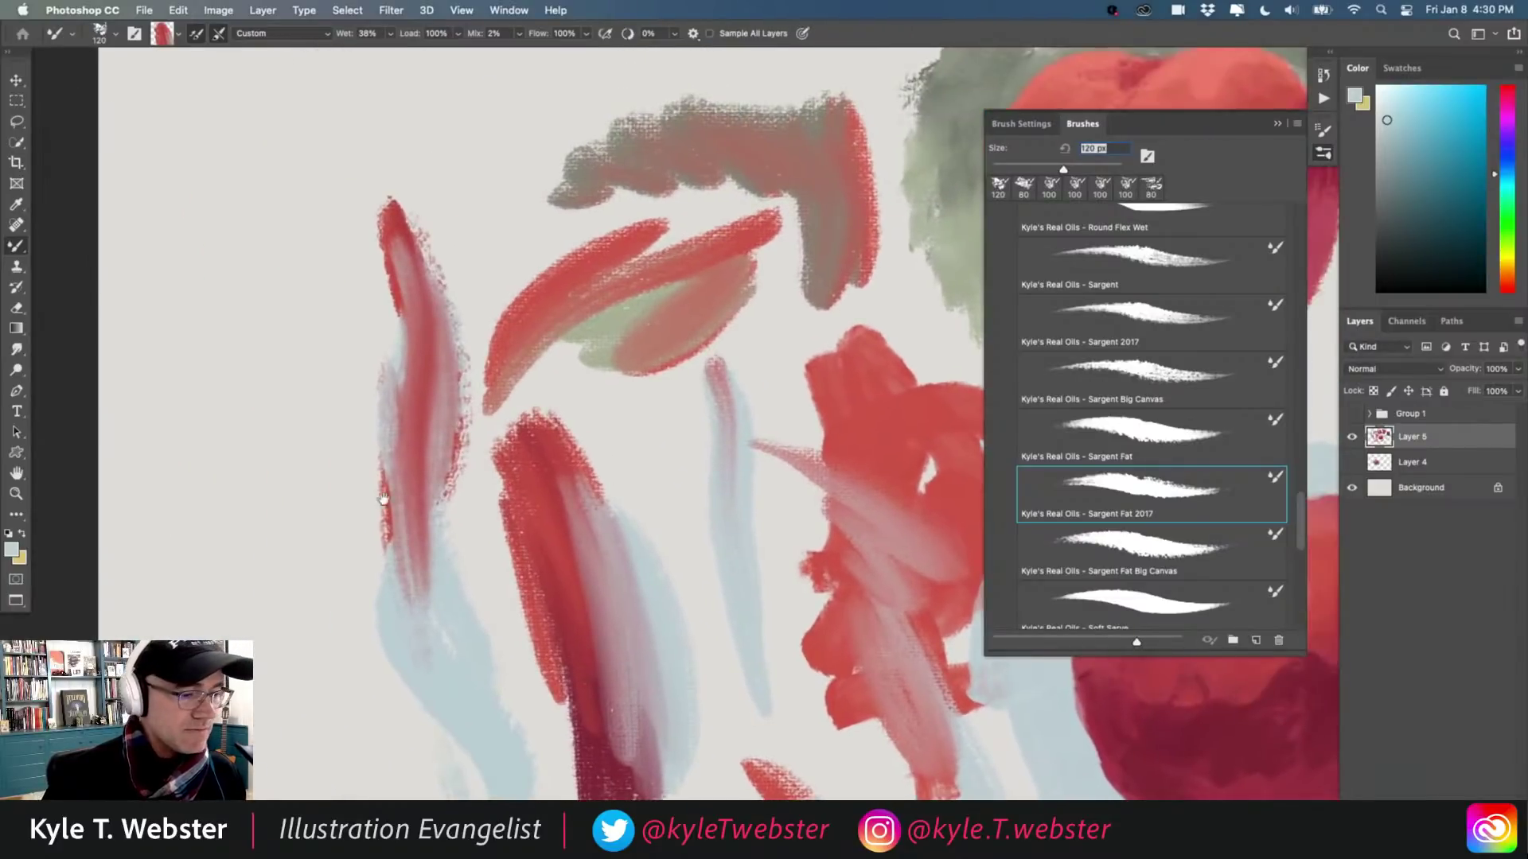
mouse_move(470, 426)
left_mouse_down()
mouse_move(463, 354)
mouse_move(407, 177)
mouse_move(449, 378)
mouse_move(443, 235)
mouse_move(479, 335)
mouse_move(386, 416)
left_mouse_up()
mouse_move(433, 638)
left_mouse_down()
mouse_move(457, 251)
mouse_move(479, 350)
mouse_move(473, 239)
mouse_move(439, 179)
mouse_move(502, 343)
mouse_move(494, 211)
left_mouse_up()
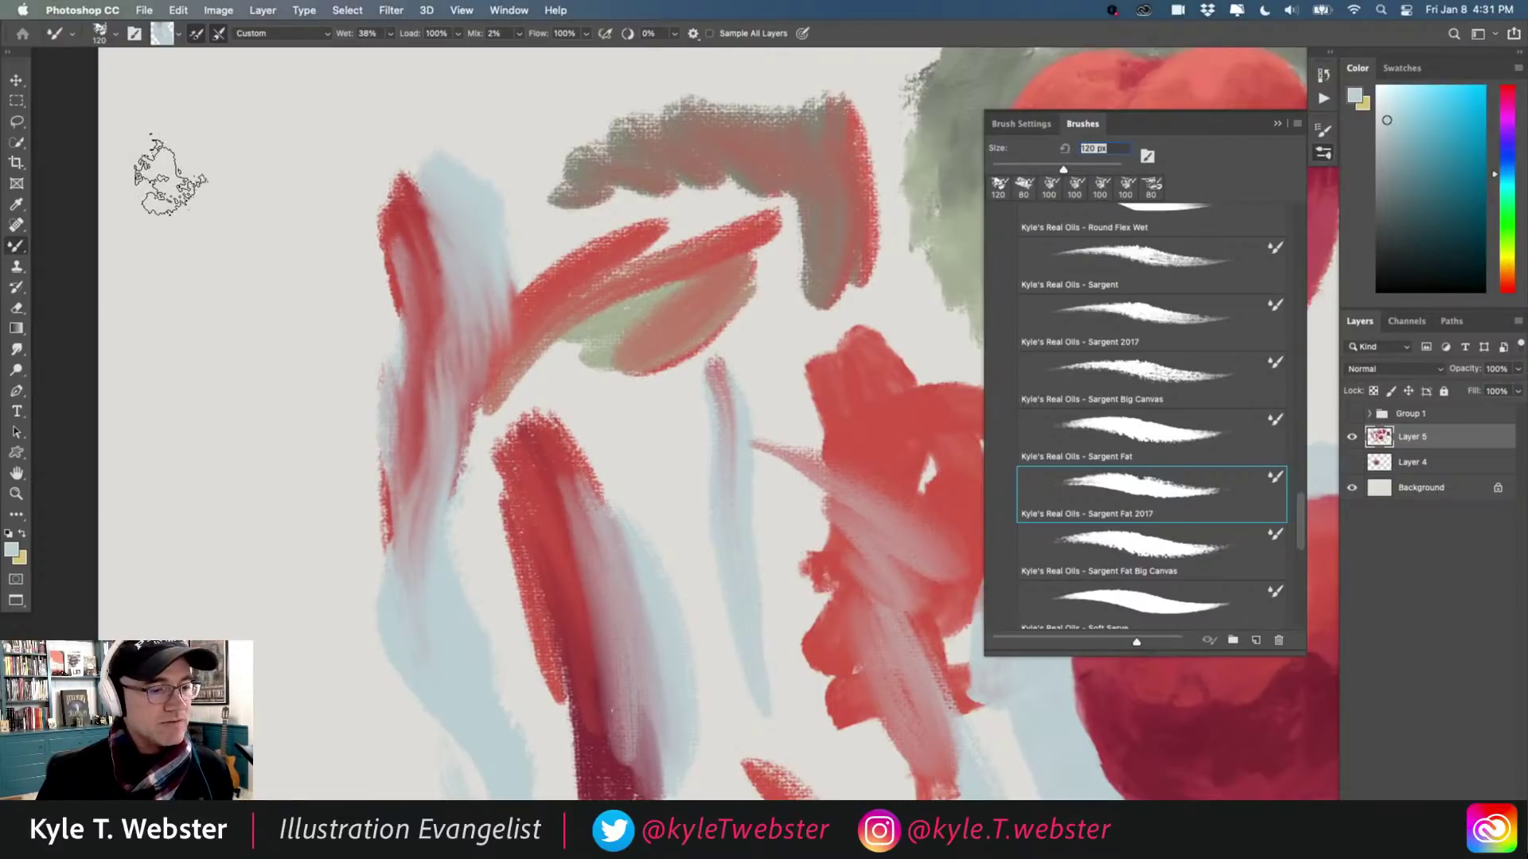
Hide Layer 5 and create a new empty layer above it
left_click(494, 548, "alt+super")
left_click_drag(498, 550, 328, 483)
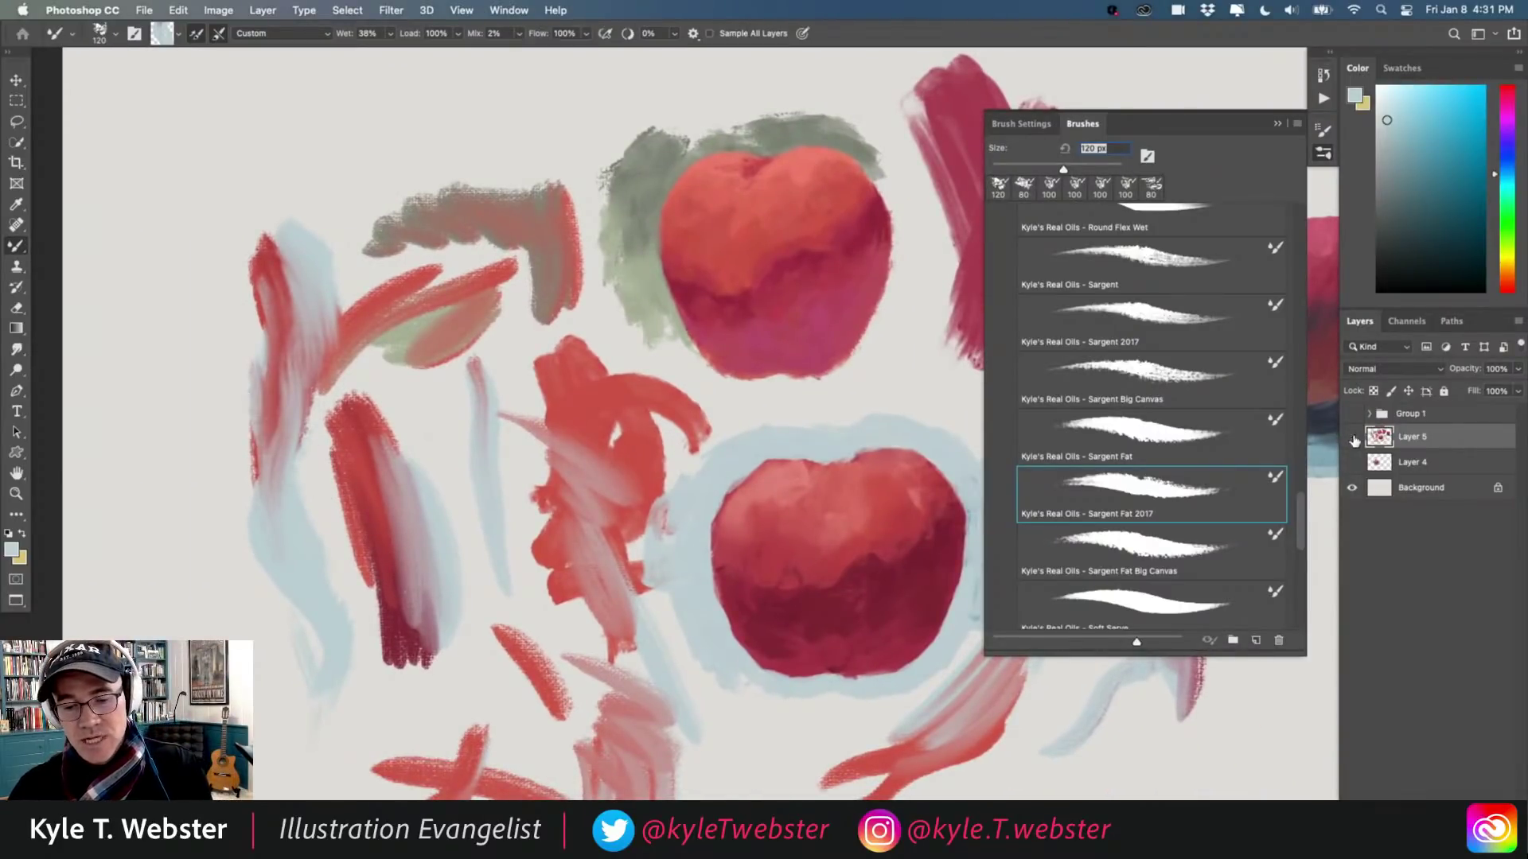
left_click(1353, 438)
key("alt+shift+super+n")
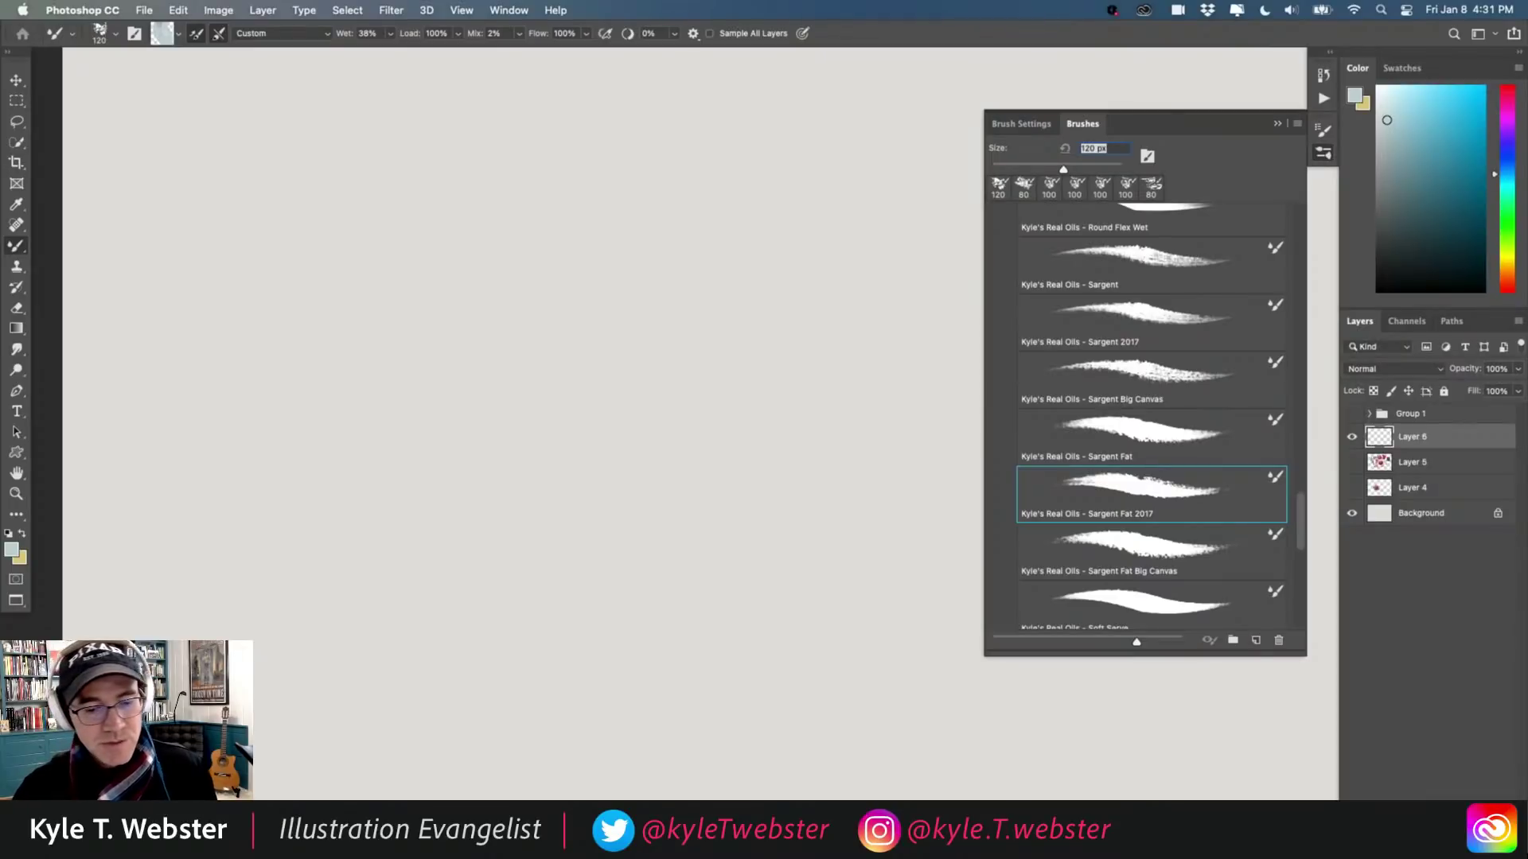
Choose the Cake Thick brush with a more saturated blue and paint a solid upright rectangular swatch on the new layer
scroll(1256, 489, "up", 10)
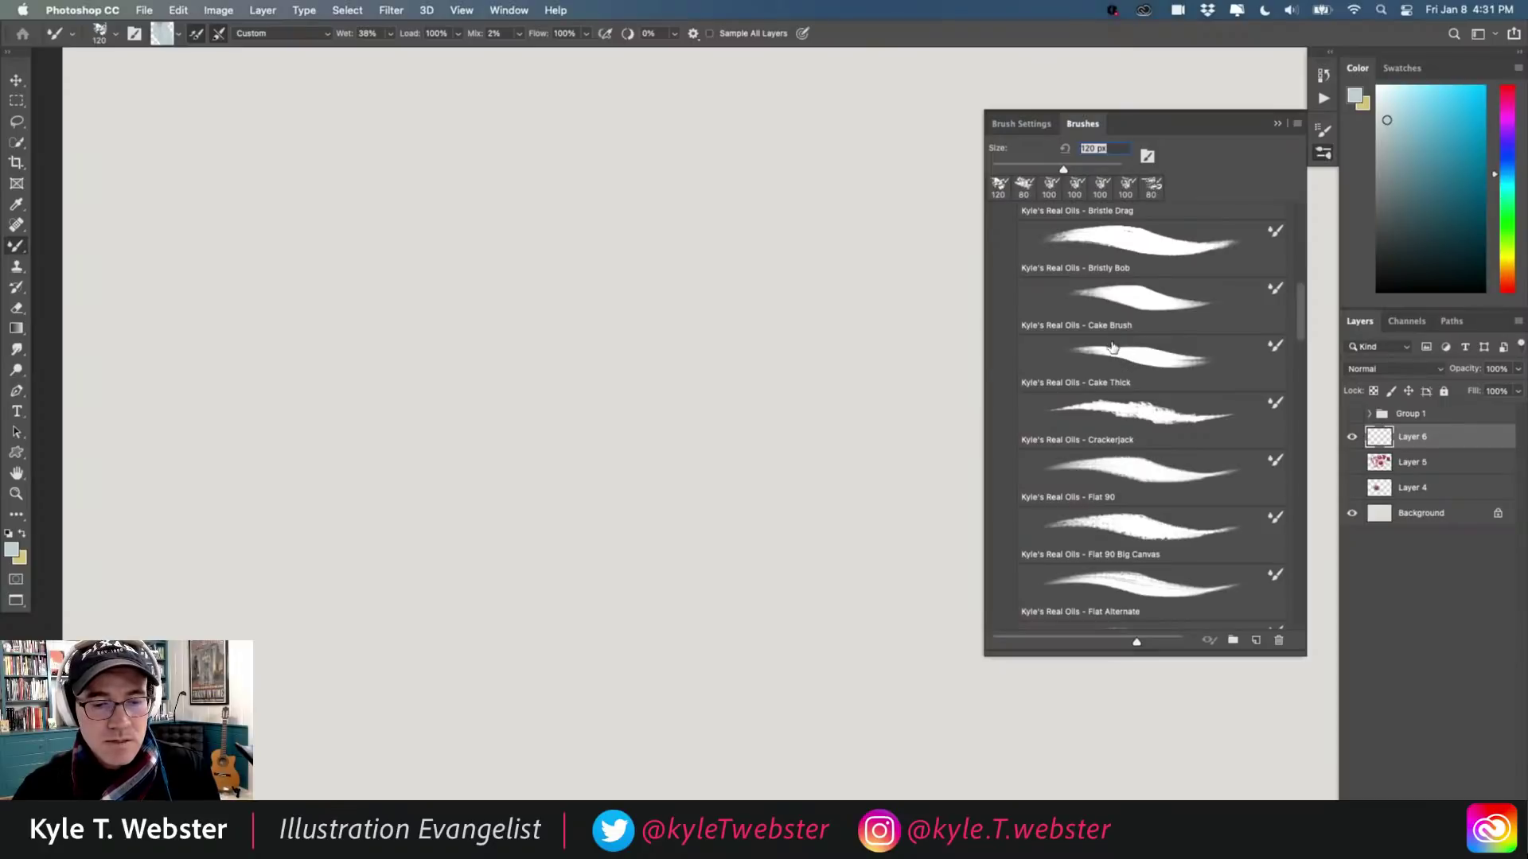
left_click(1112, 358)
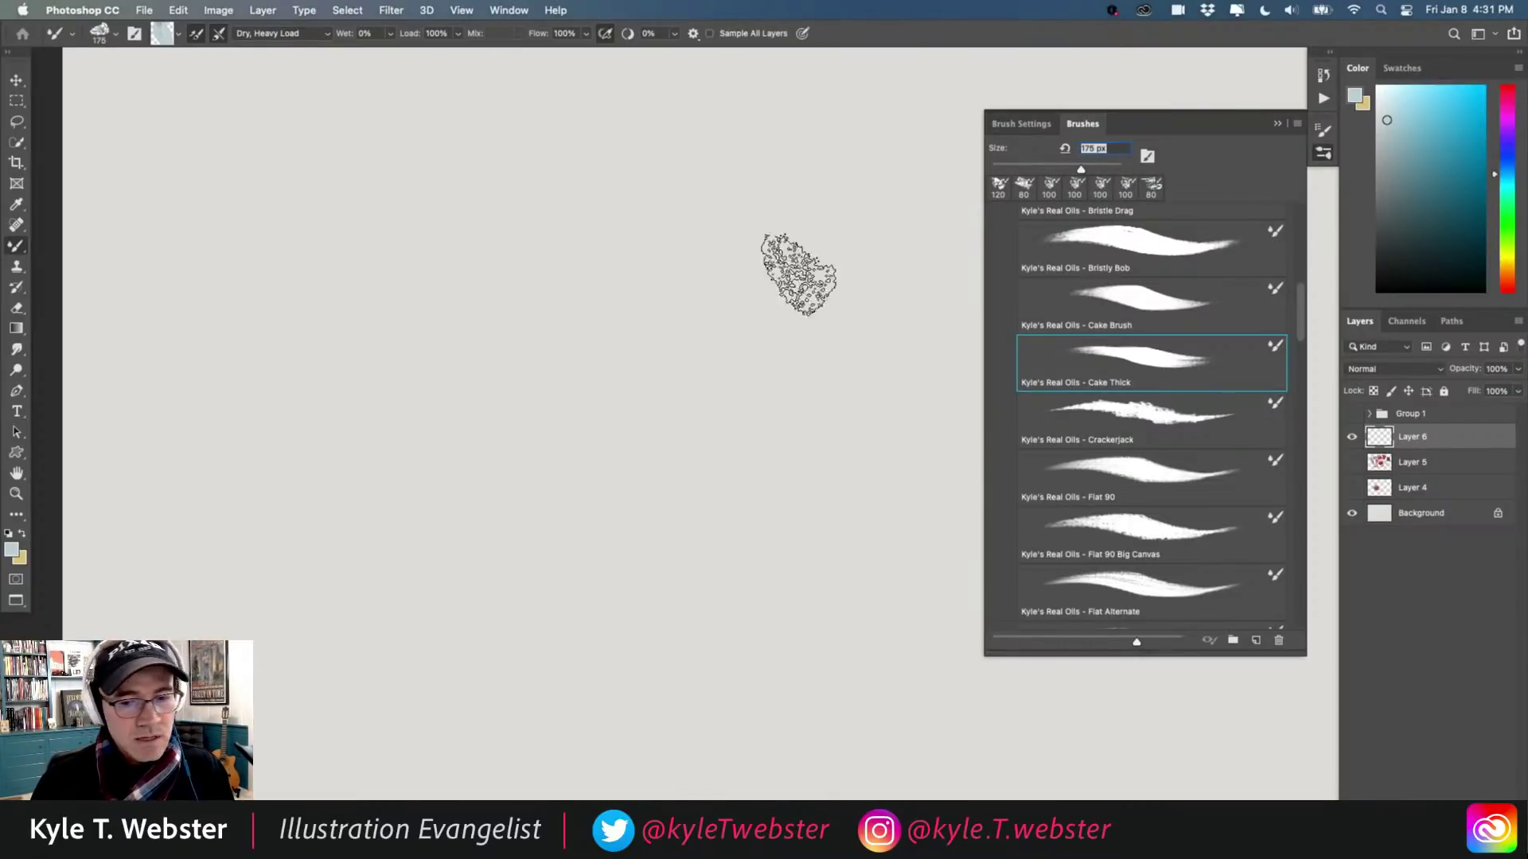
left_click(1438, 127)
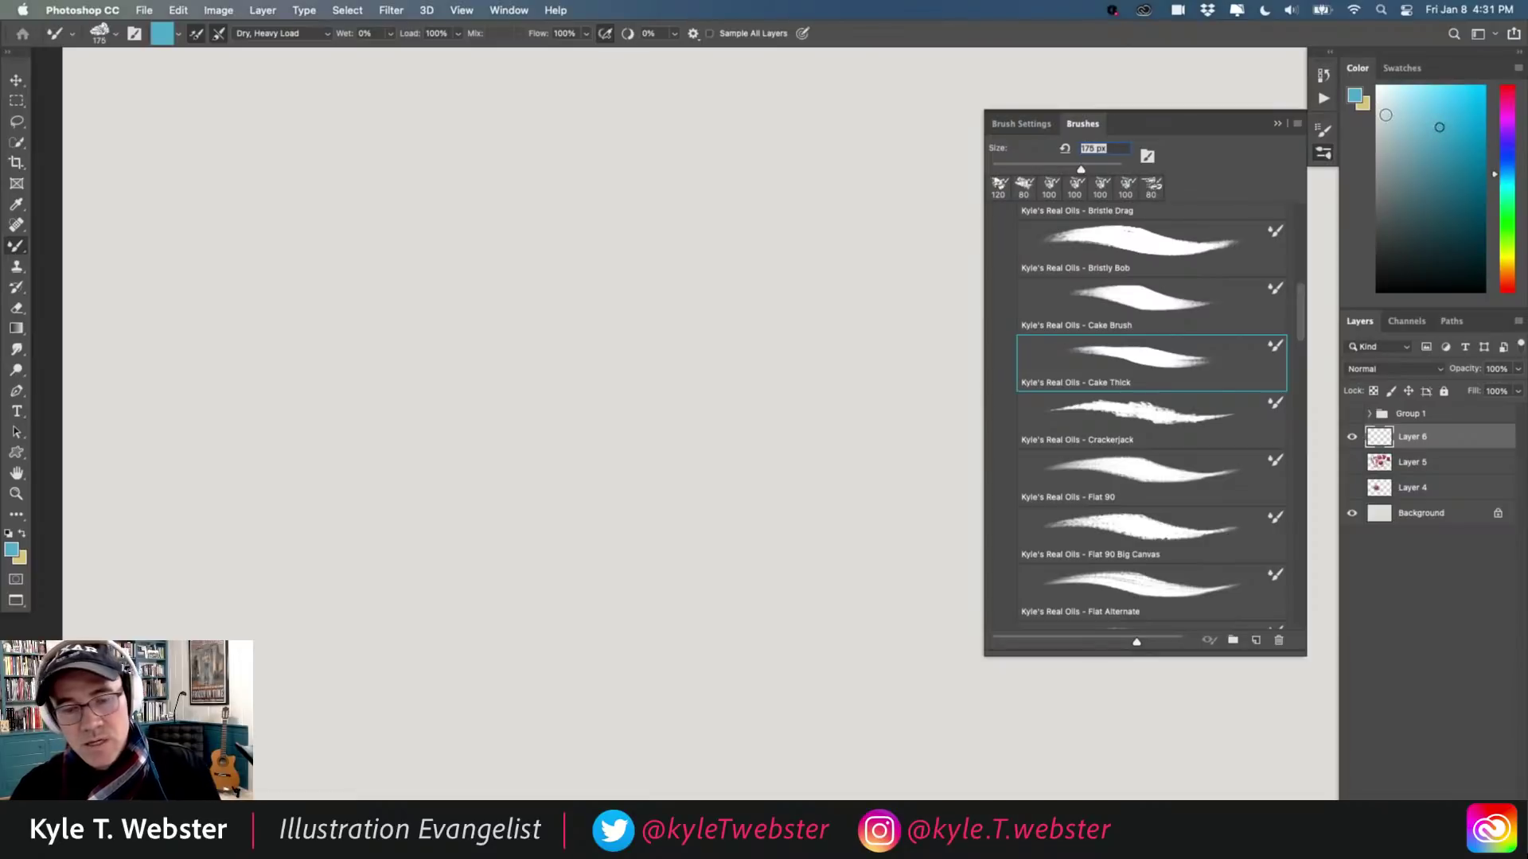
mouse_move(646, 257)
left_mouse_down()
mouse_move(614, 491)
mouse_move(613, 266)
mouse_move(562, 518)
mouse_move(580, 256)
mouse_move(546, 434)
mouse_move(518, 426)
mouse_move(560, 553)
mouse_move(518, 265)
mouse_move(443, 556)
mouse_move(572, 305)
left_mouse_up()
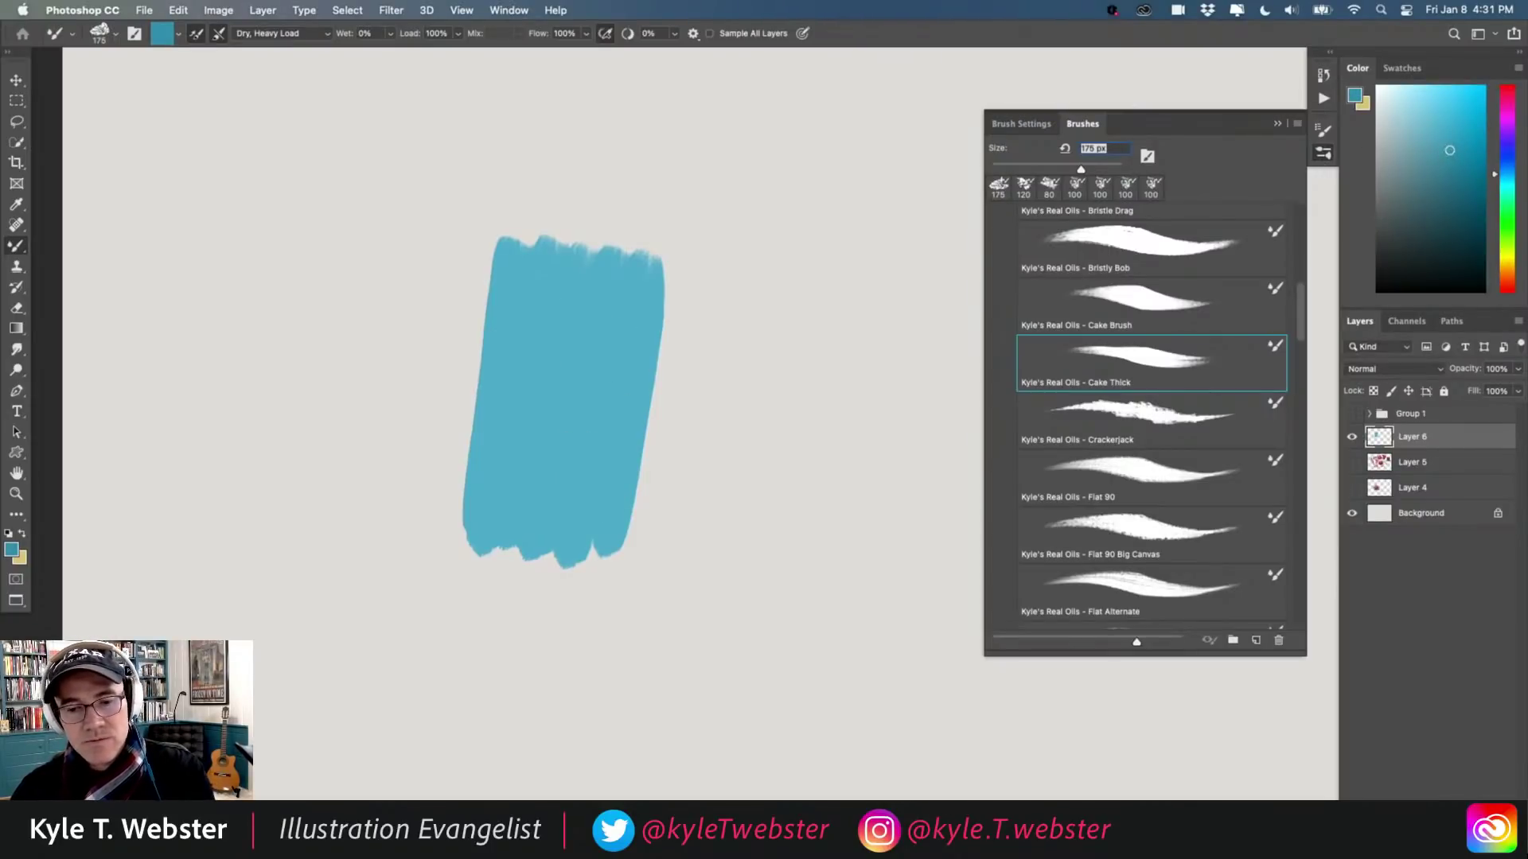
Brush darker blue strokes into the middle of the blue swatch, then sample the varied blues and streak them through it
mouse_move(573, 465)
left_mouse_down()
mouse_move(584, 339)
mouse_move(546, 502)
left_mouse_up()
mouse_move(543, 283)
left_mouse_down()
mouse_move(514, 418)
mouse_move(510, 471)
left_mouse_up()
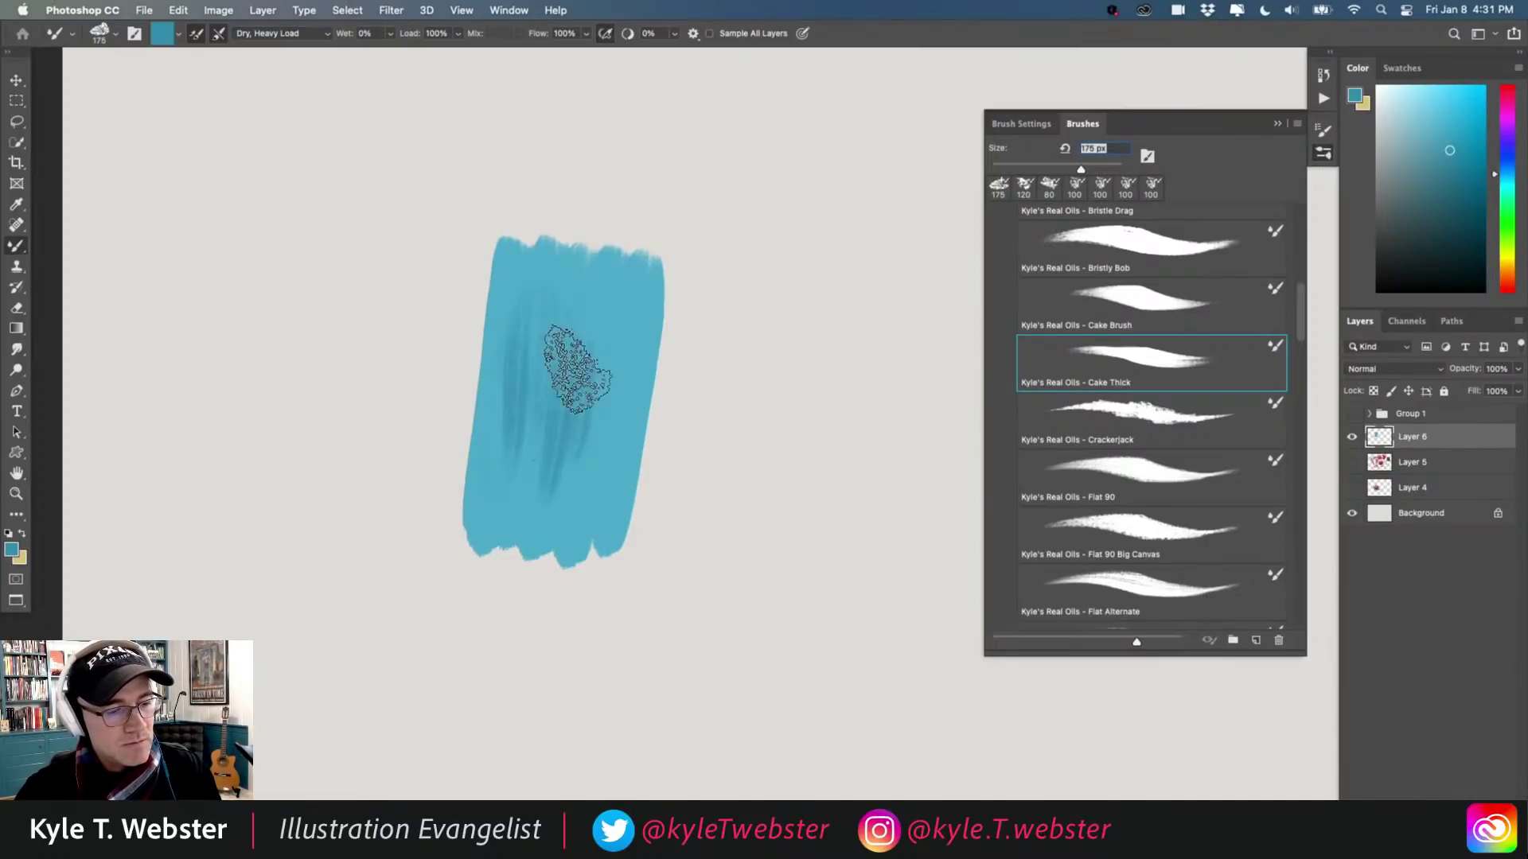
mouse_move(577, 371)
left_mouse_down()
mouse_move(634, 311)
mouse_move(602, 468)
mouse_move(586, 426)
mouse_move(617, 354)
mouse_move(592, 364)
mouse_move(564, 308)
mouse_move(580, 293)
mouse_move(526, 428)
mouse_move(545, 472)
mouse_move(514, 436)
mouse_move(536, 331)
left_mouse_up()
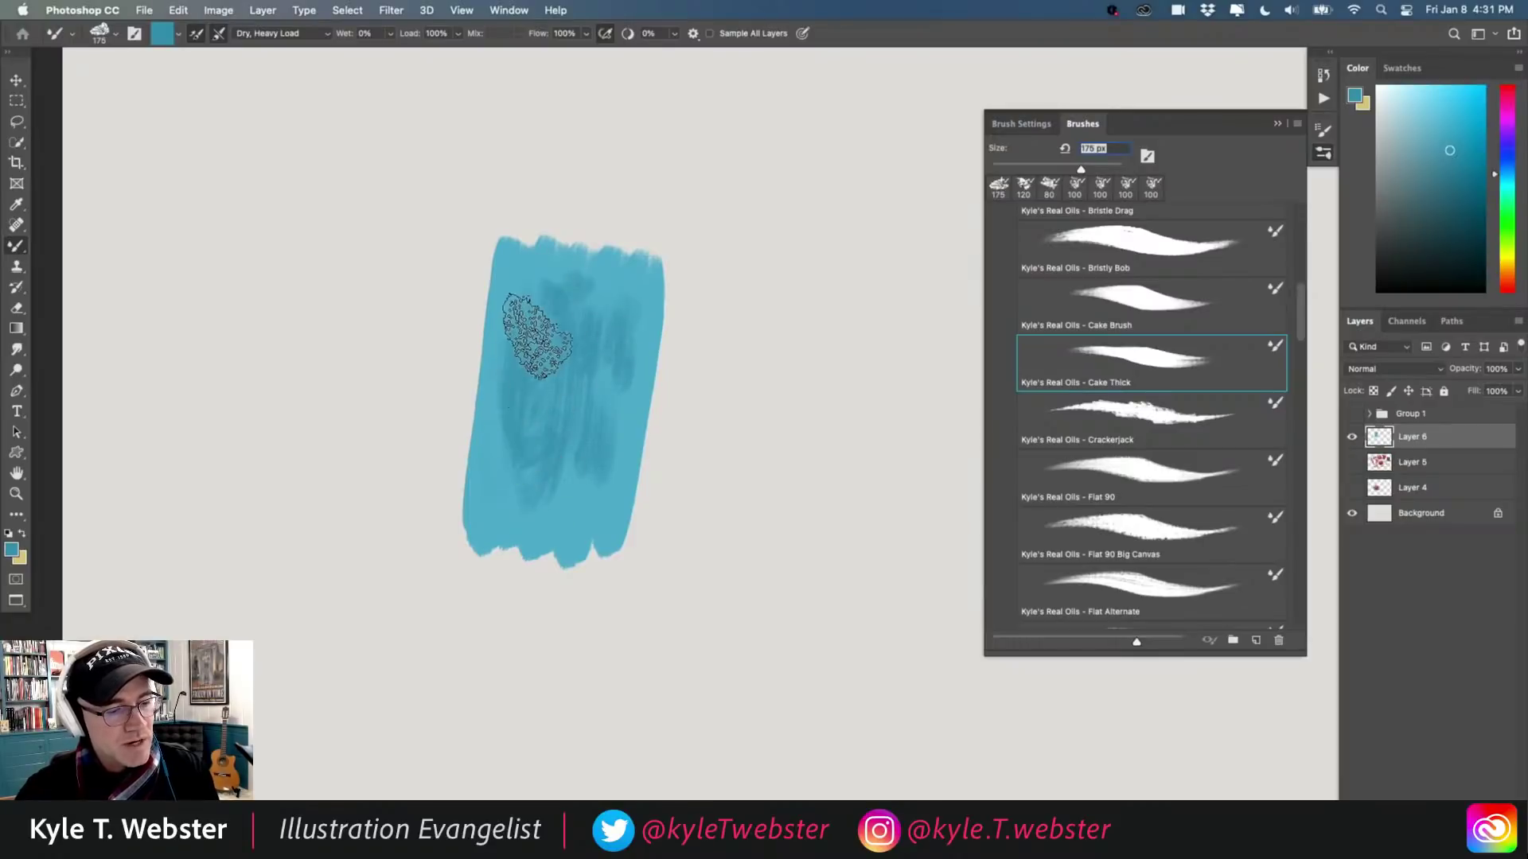
left_click(545, 400, "super")
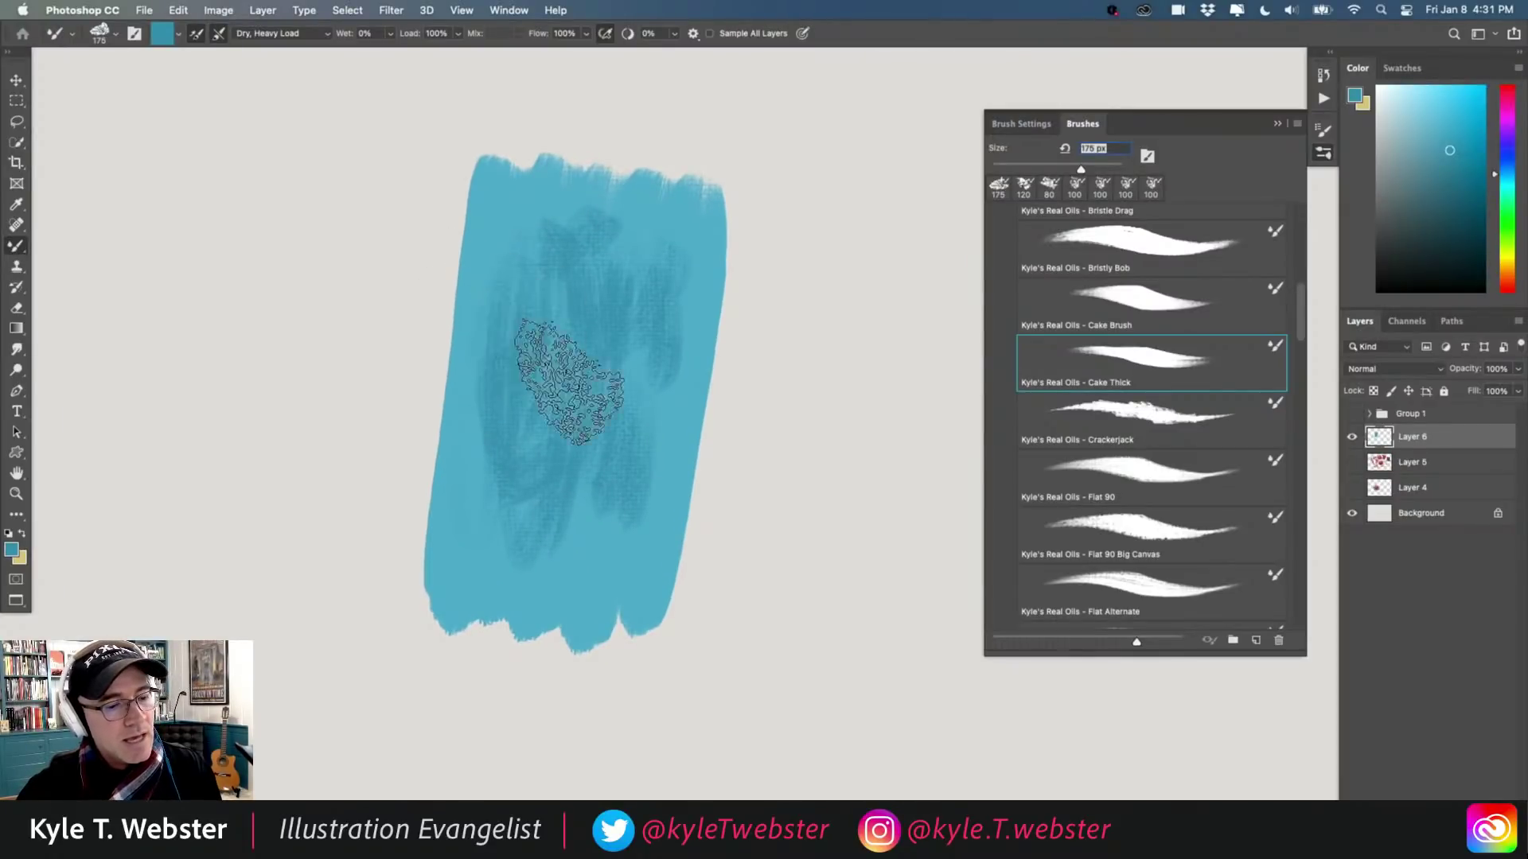
left_click(649, 386, "alt")
mouse_move(595, 290)
left_mouse_down()
mouse_move(576, 415)
mouse_move(613, 443)
mouse_move(624, 392)
mouse_move(477, 334)
left_mouse_up()
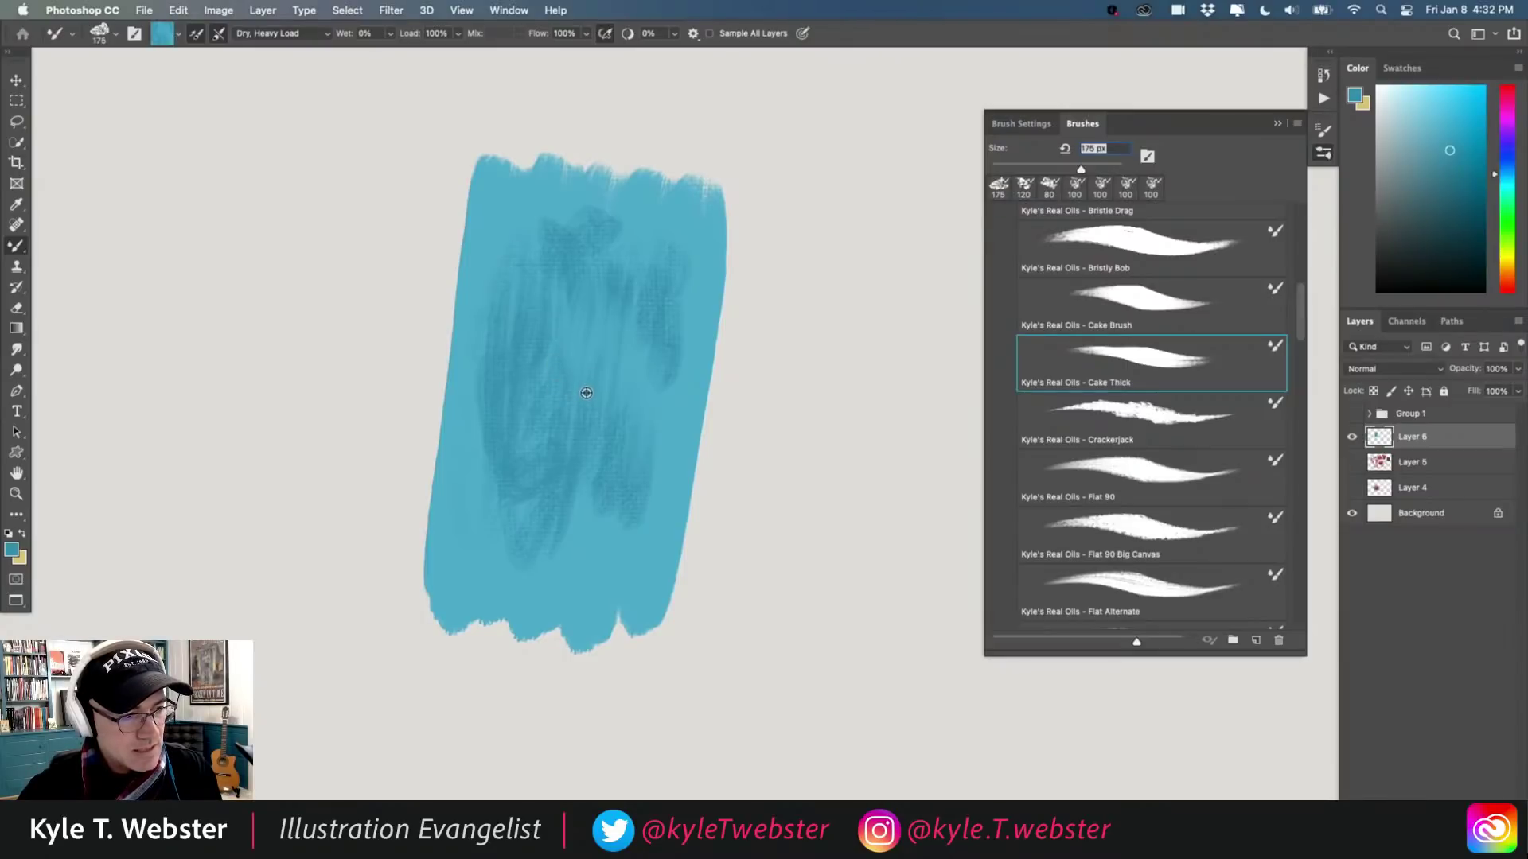
Paint broad, curving, overlapping strokes with the sampled streaky blues on the empty canvas beside the rectangular swatch
scroll(586, 392, "right", 6)
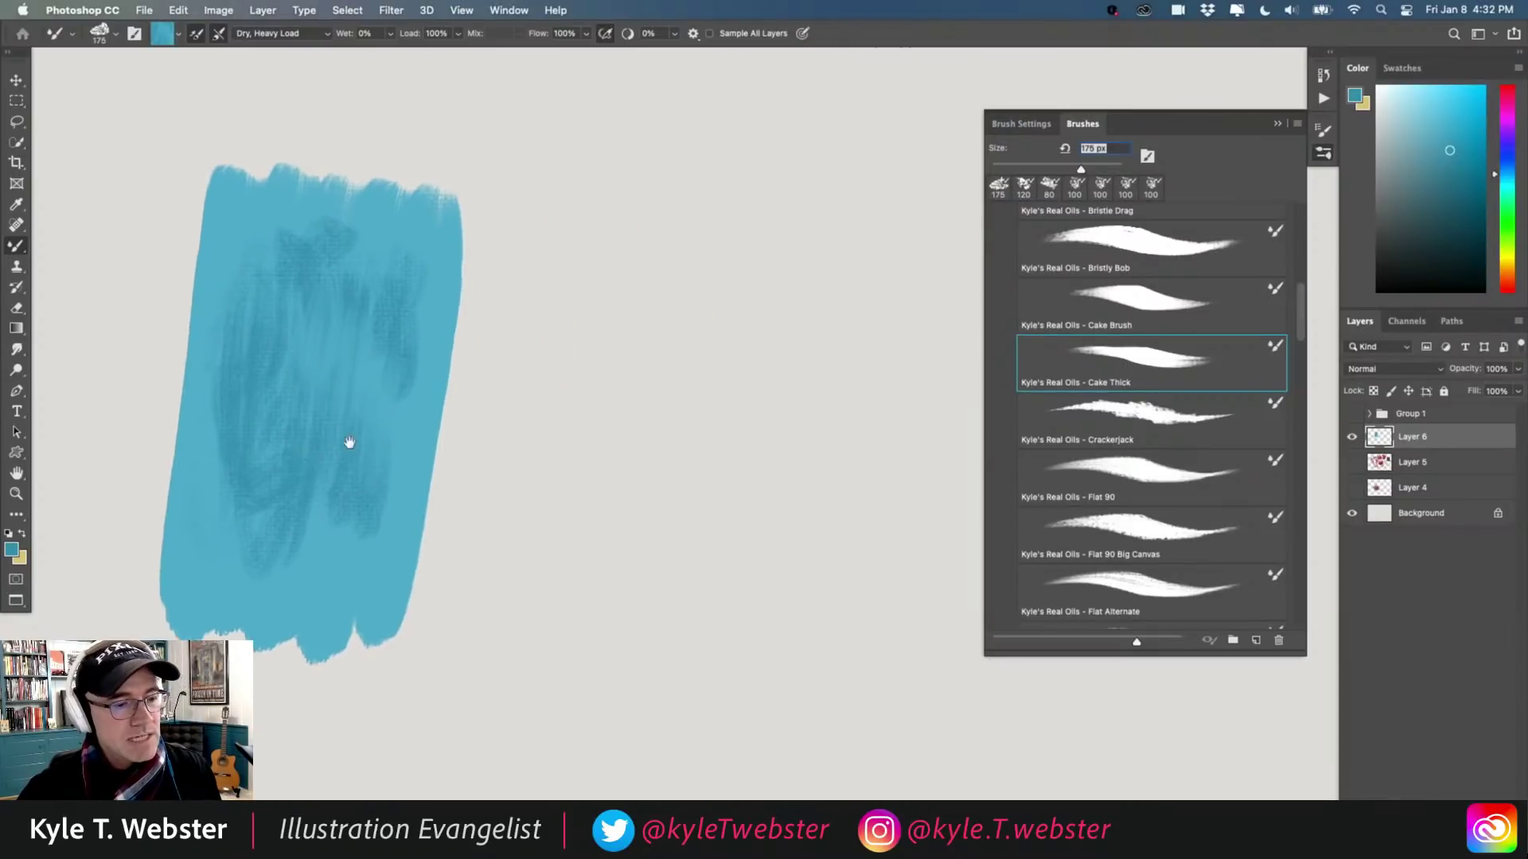
mouse_move(781, 228)
left_mouse_down()
mouse_move(675, 595)
mouse_move(600, 660)
mouse_move(631, 563)
mouse_move(614, 222)
mouse_move(647, 197)
left_mouse_up()
mouse_move(631, 648)
left_mouse_down()
mouse_move(648, 144)
mouse_move(657, 502)
mouse_move(608, 557)
mouse_move(785, 461)
mouse_move(580, 587)
mouse_move(497, 716)
mouse_move(767, 624)
mouse_move(849, 300)
mouse_move(809, 300)
mouse_move(784, 246)
mouse_move(647, 443)
mouse_move(777, 232)
mouse_move(557, 247)
left_mouse_up()
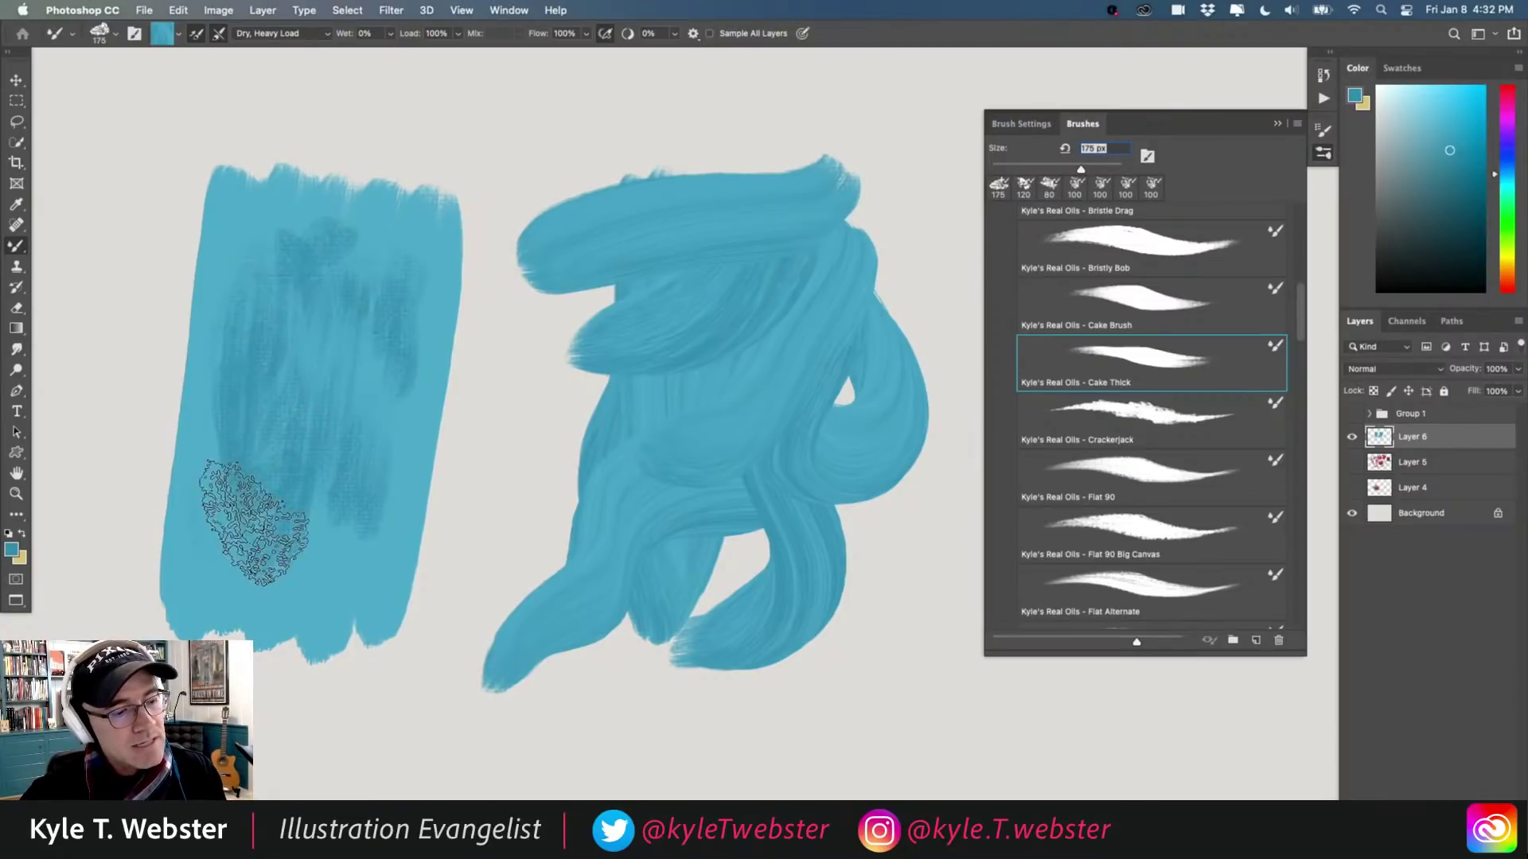
left_click_drag(747, 231, 500, 569)
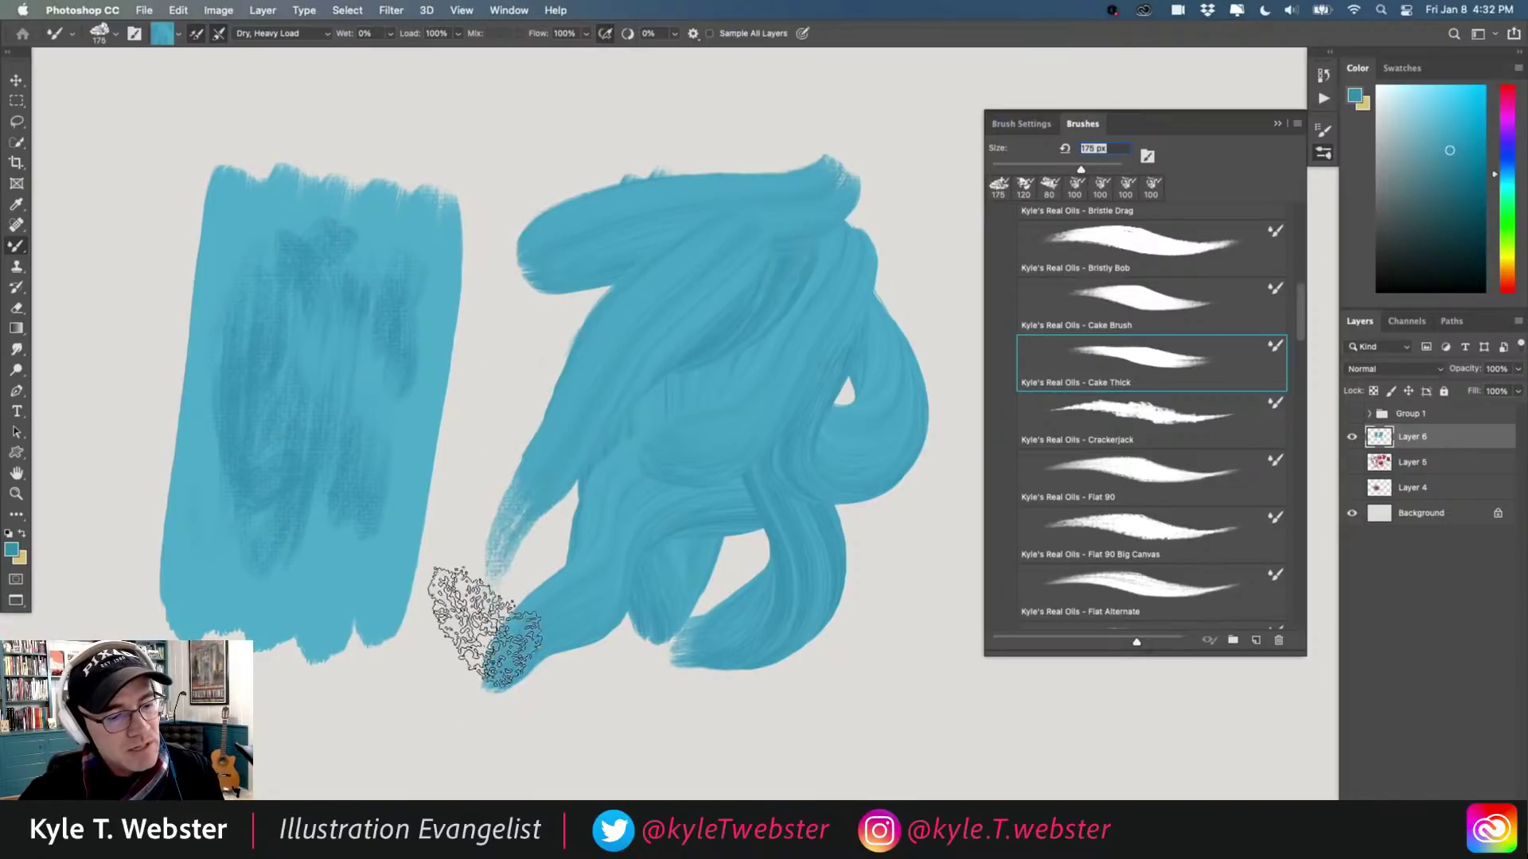
mouse_move(575, 665)
left_mouse_down()
mouse_move(543, 438)
mouse_move(557, 276)
mouse_move(531, 147)
mouse_move(494, 417)
left_mouse_up()
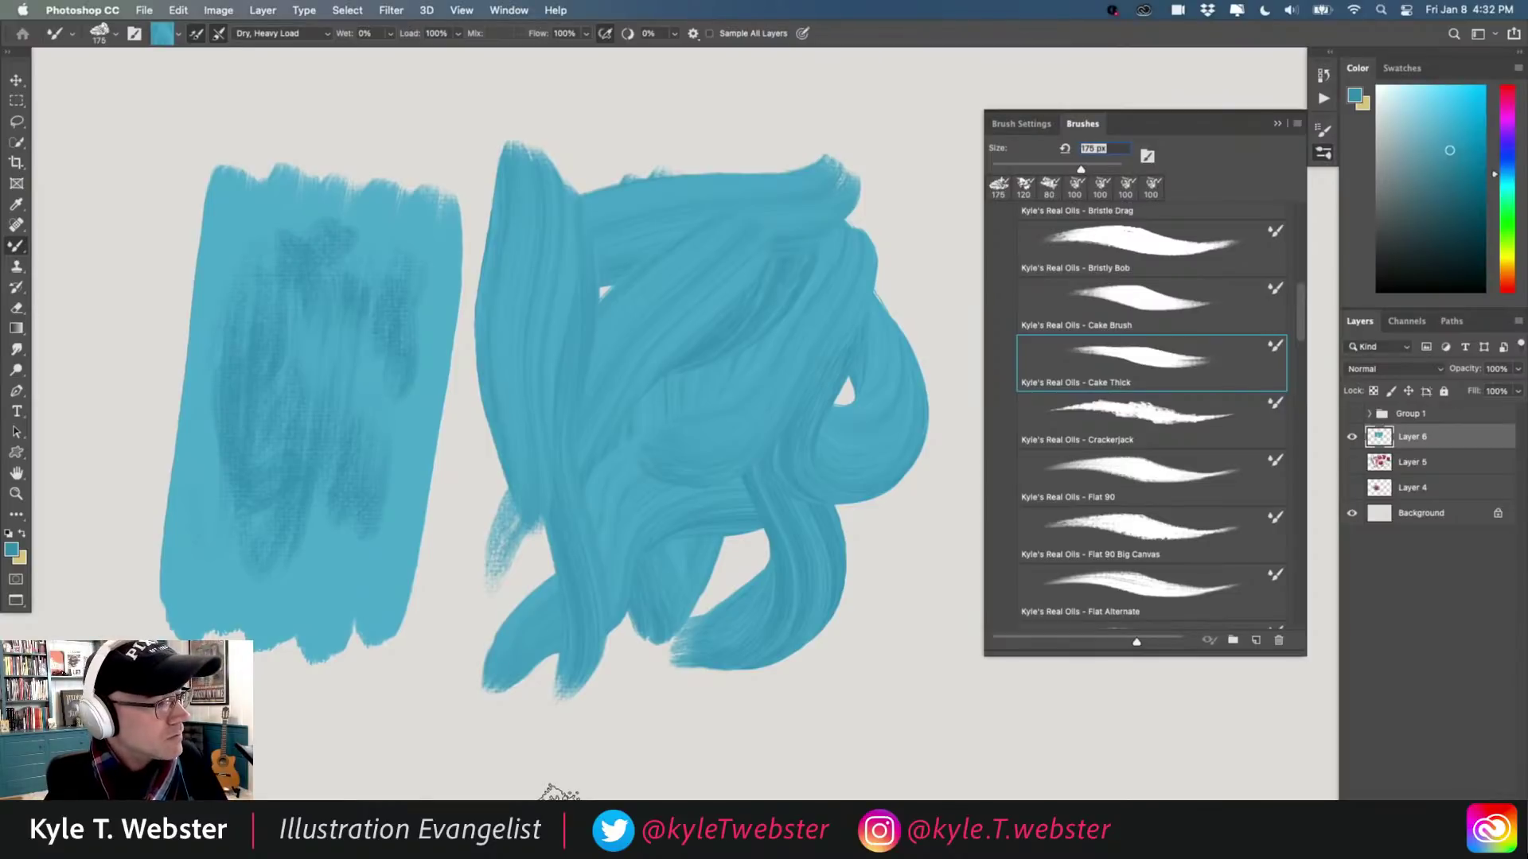
Select the Mixer Brush Tool and paint streaky blue strokes joining the rectangular swatch to the curving strokes
left_click(14, 249)
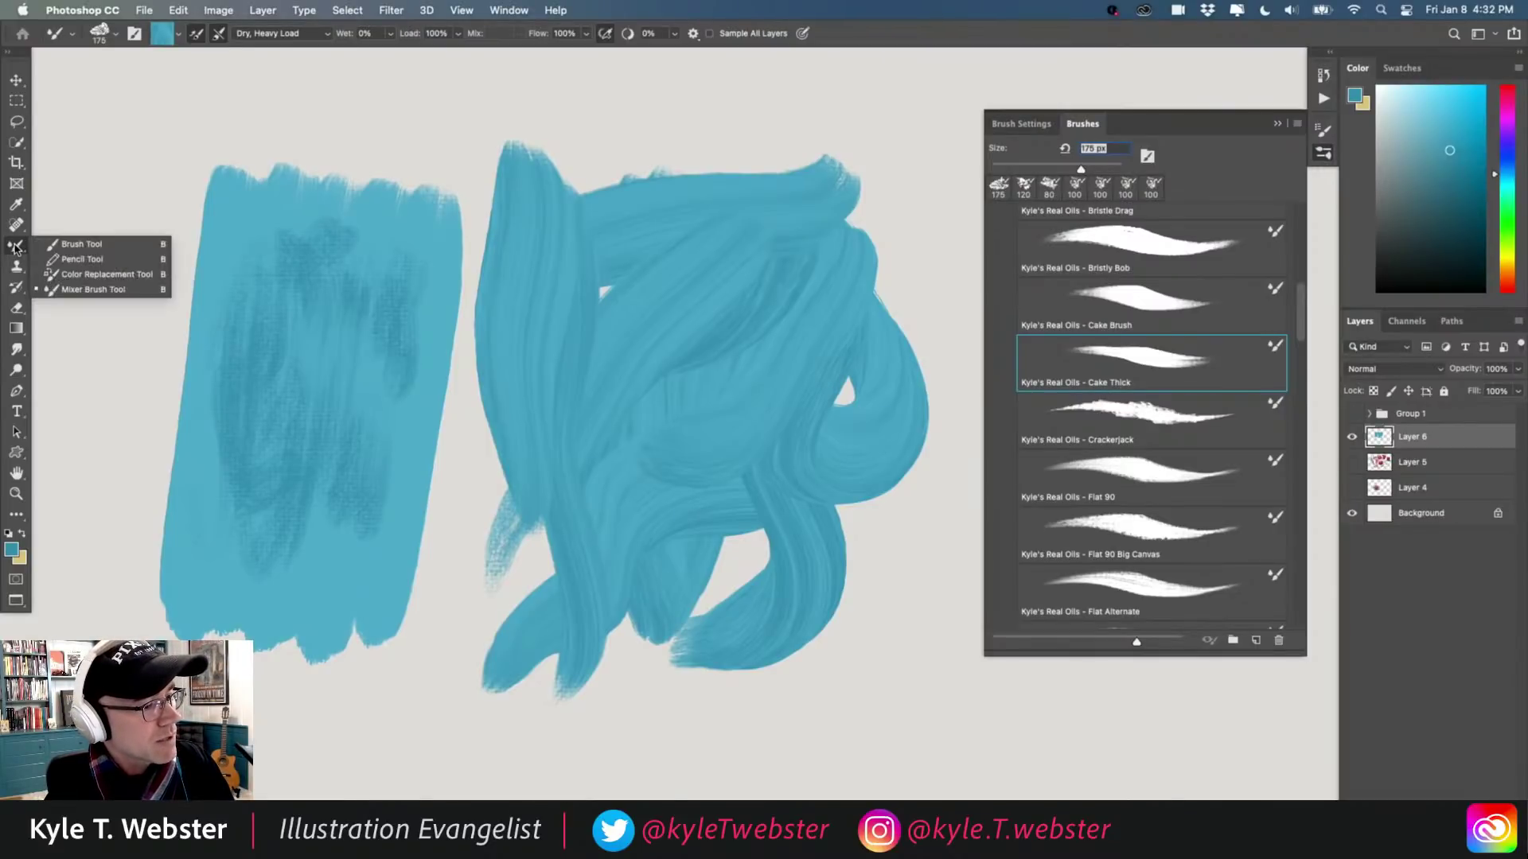
left_click(43, 292)
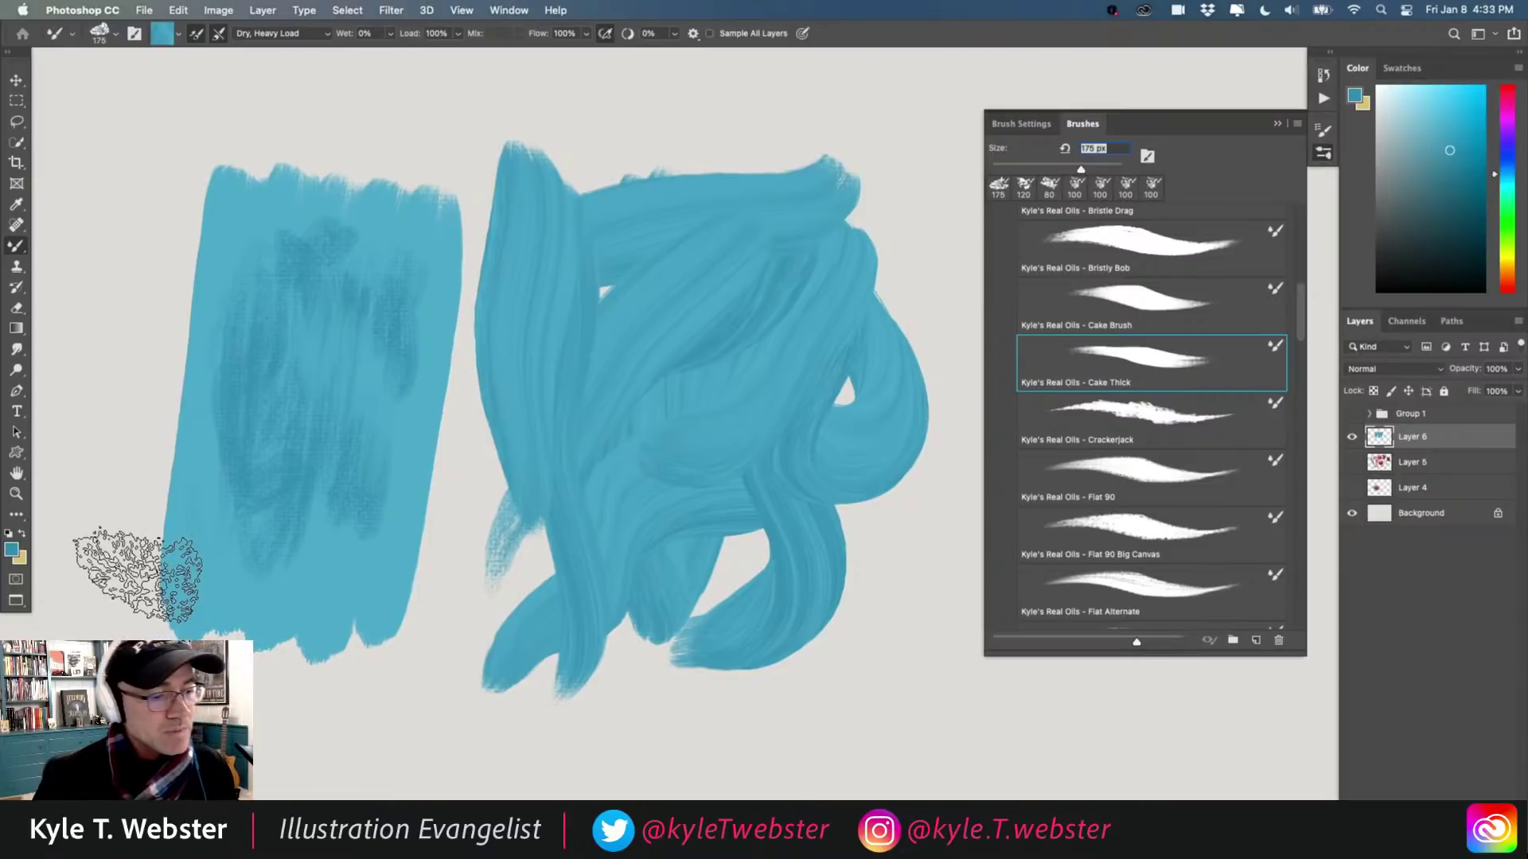
left_click_drag(484, 306, 347, 667)
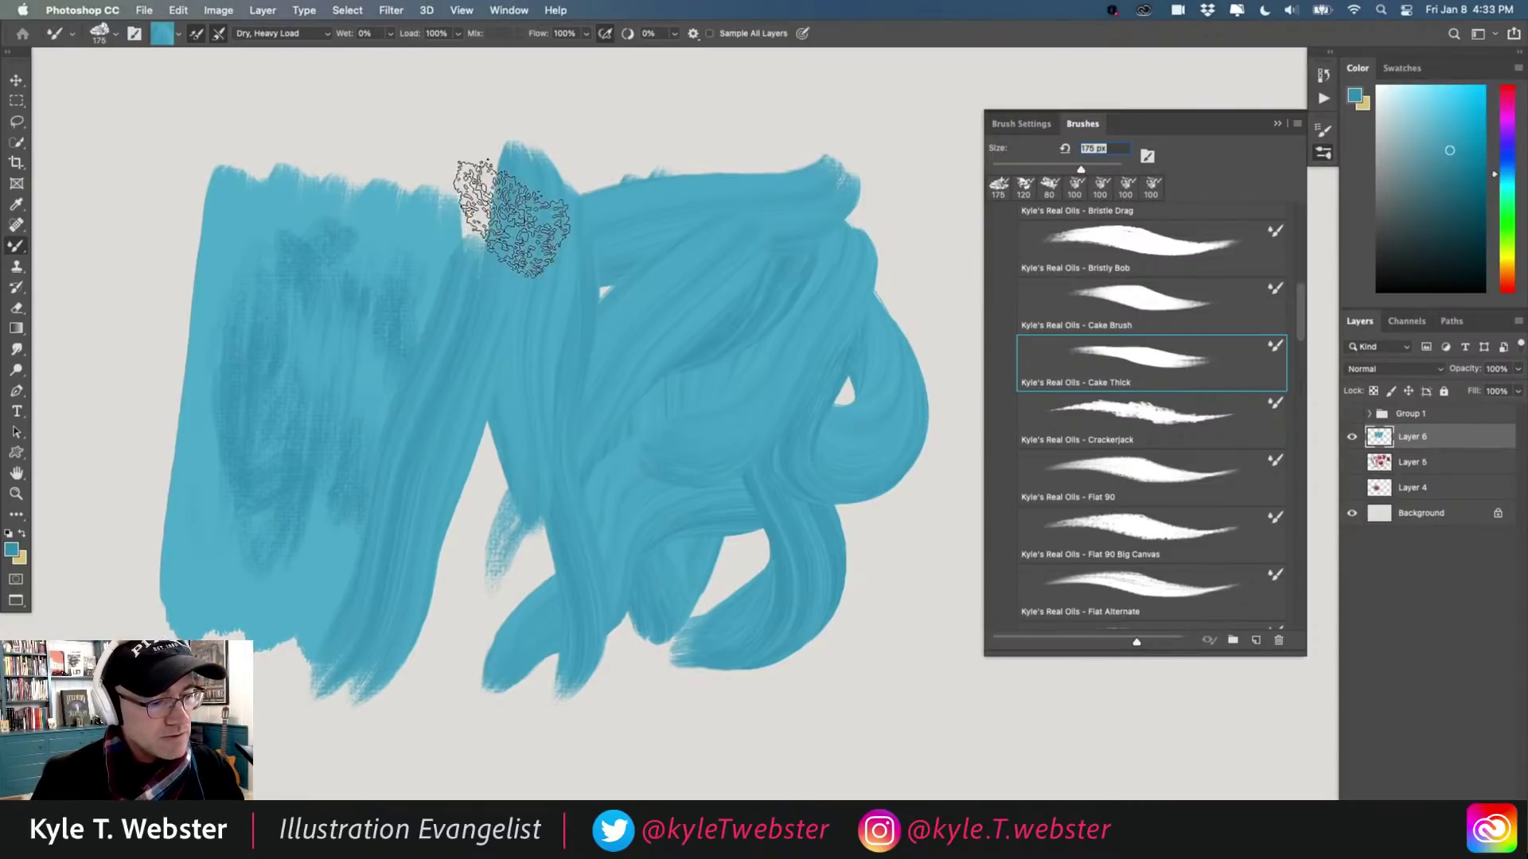
Paint three long blue strokes with Kyle's Real Oils - Cake Thick over and beside the left part of the swatch on Layer 6
left_click_drag(506, 259, 435, 606)
mouse_move(370, 515)
left_mouse_down()
mouse_move(306, 547)
mouse_move(271, 646)
left_mouse_up()
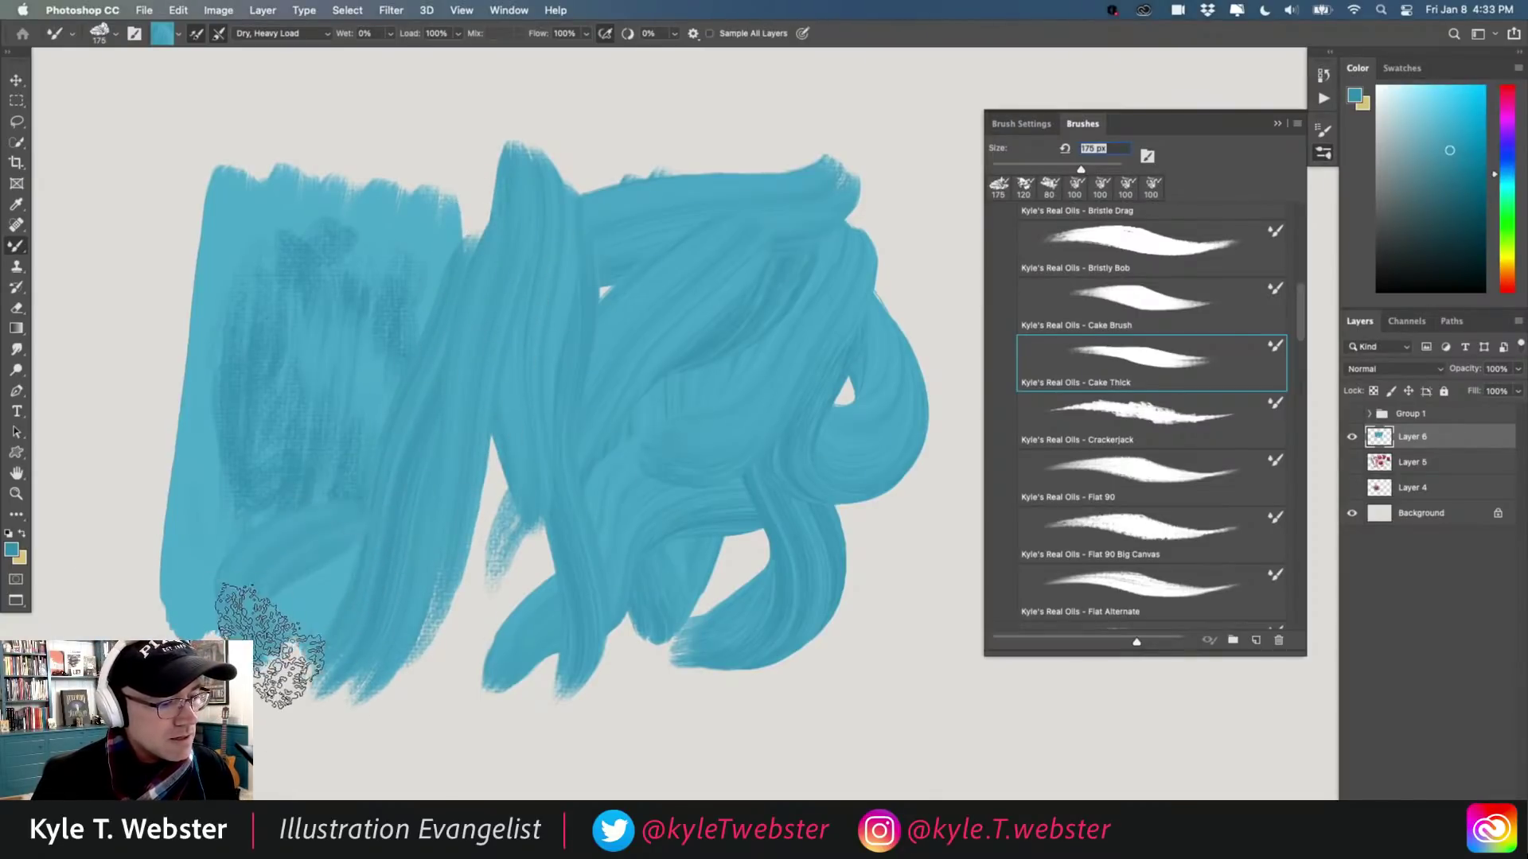
mouse_move(147, 628)
left_mouse_down()
mouse_move(153, 512)
mouse_move(222, 204)
mouse_move(173, 123)
left_mouse_up()
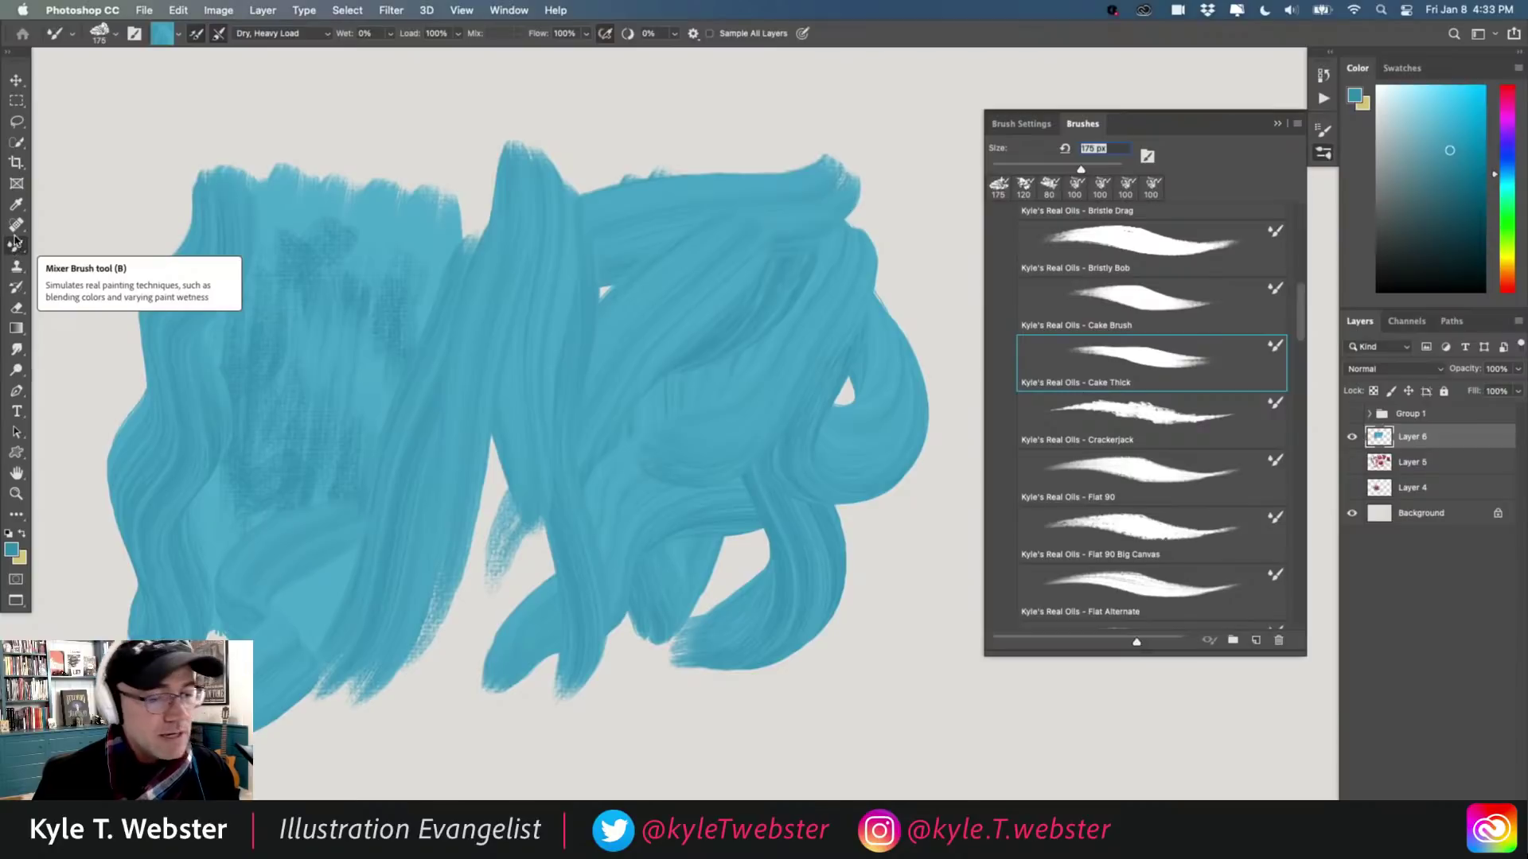
Examine the Cake Thick brush's Shape Dynamics and Brush Tip Shape settings, and close them
left_click(1026, 128)
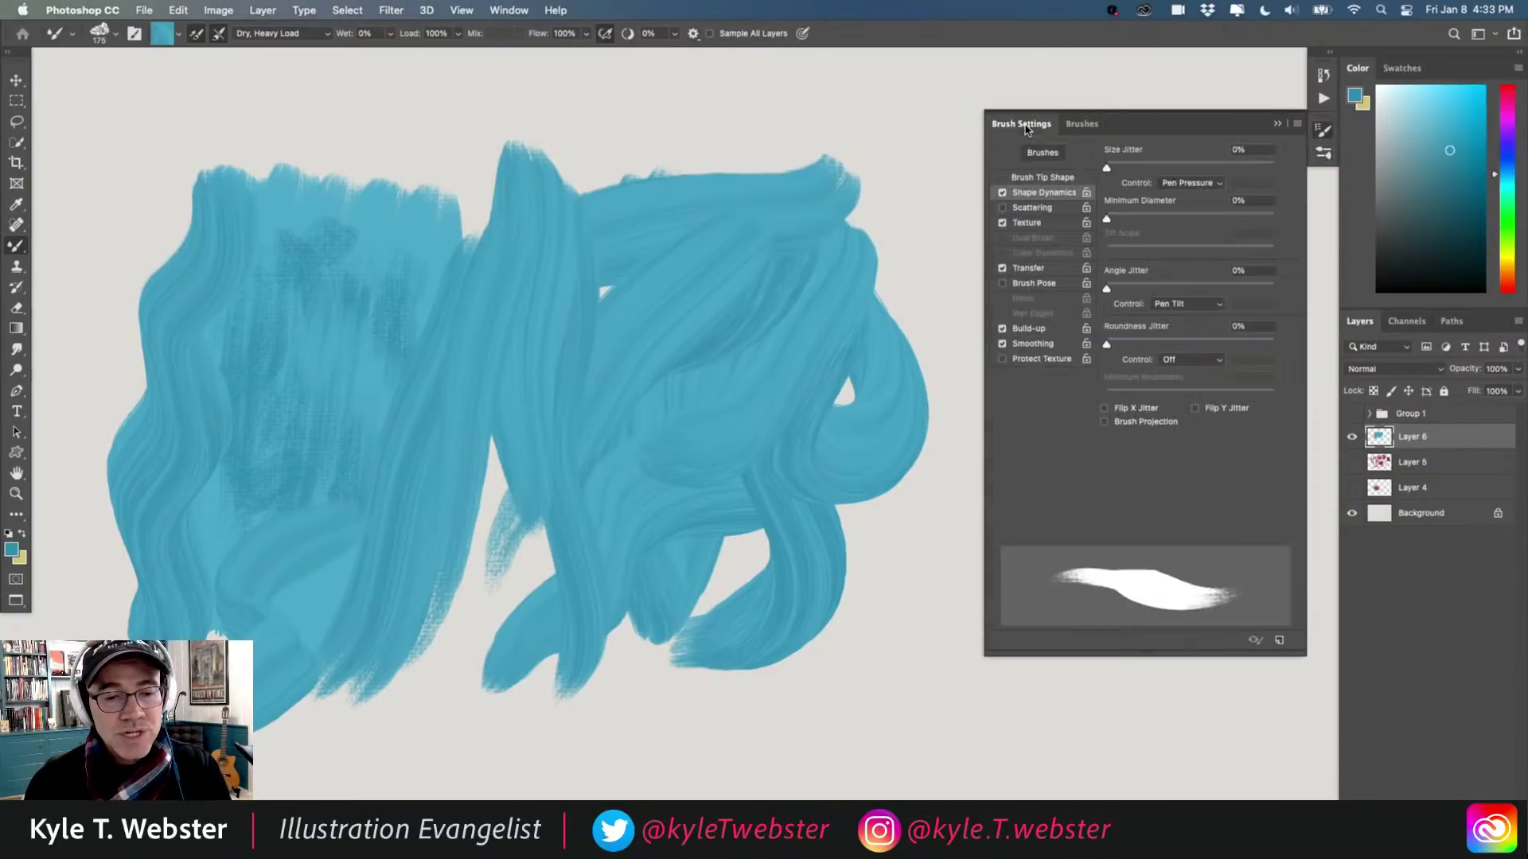
left_click(1031, 179)
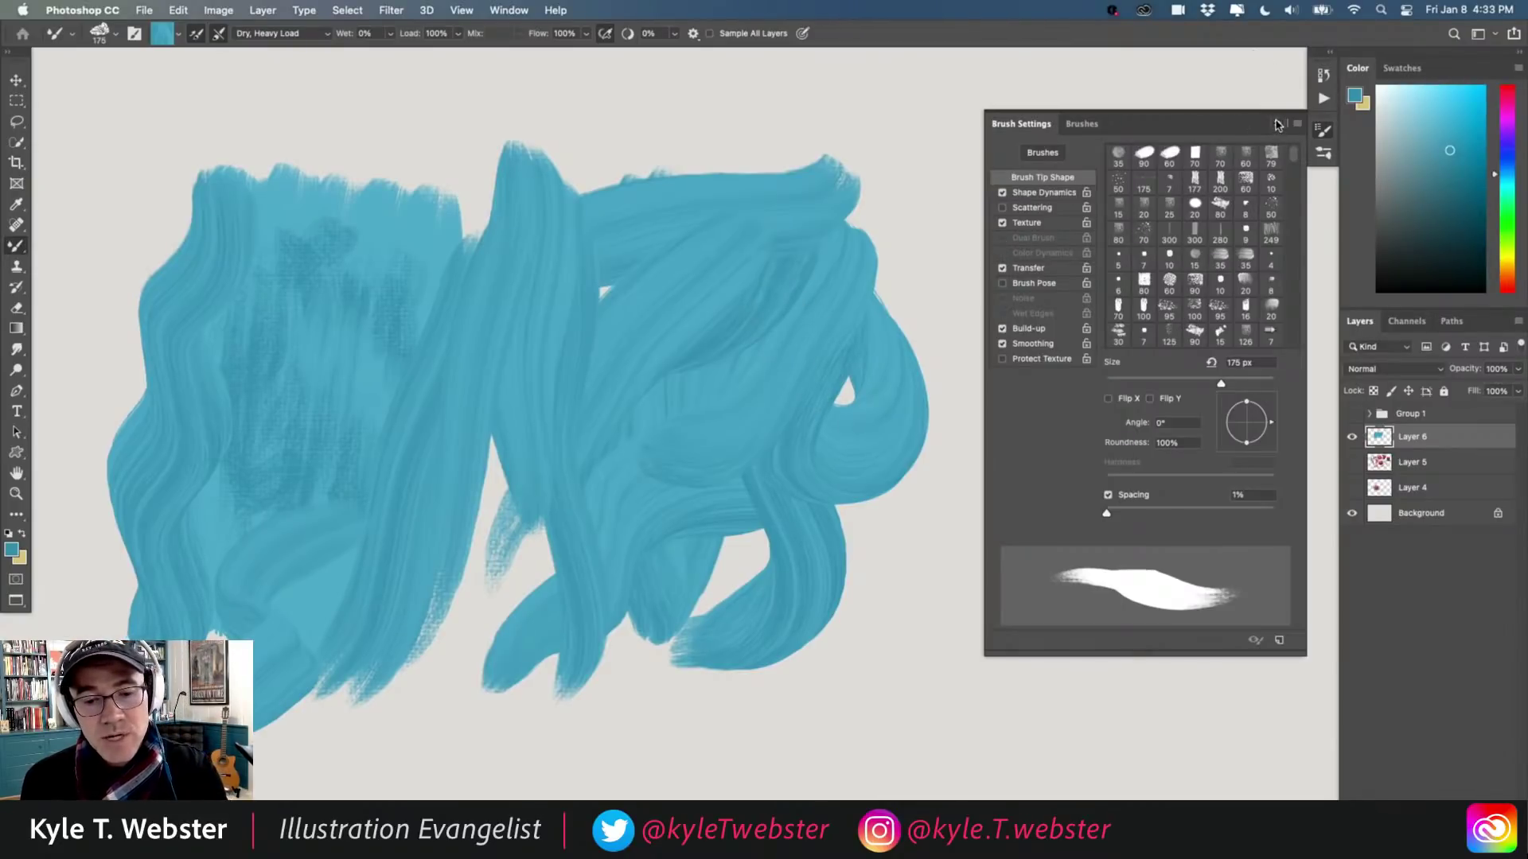
left_click(1278, 124)
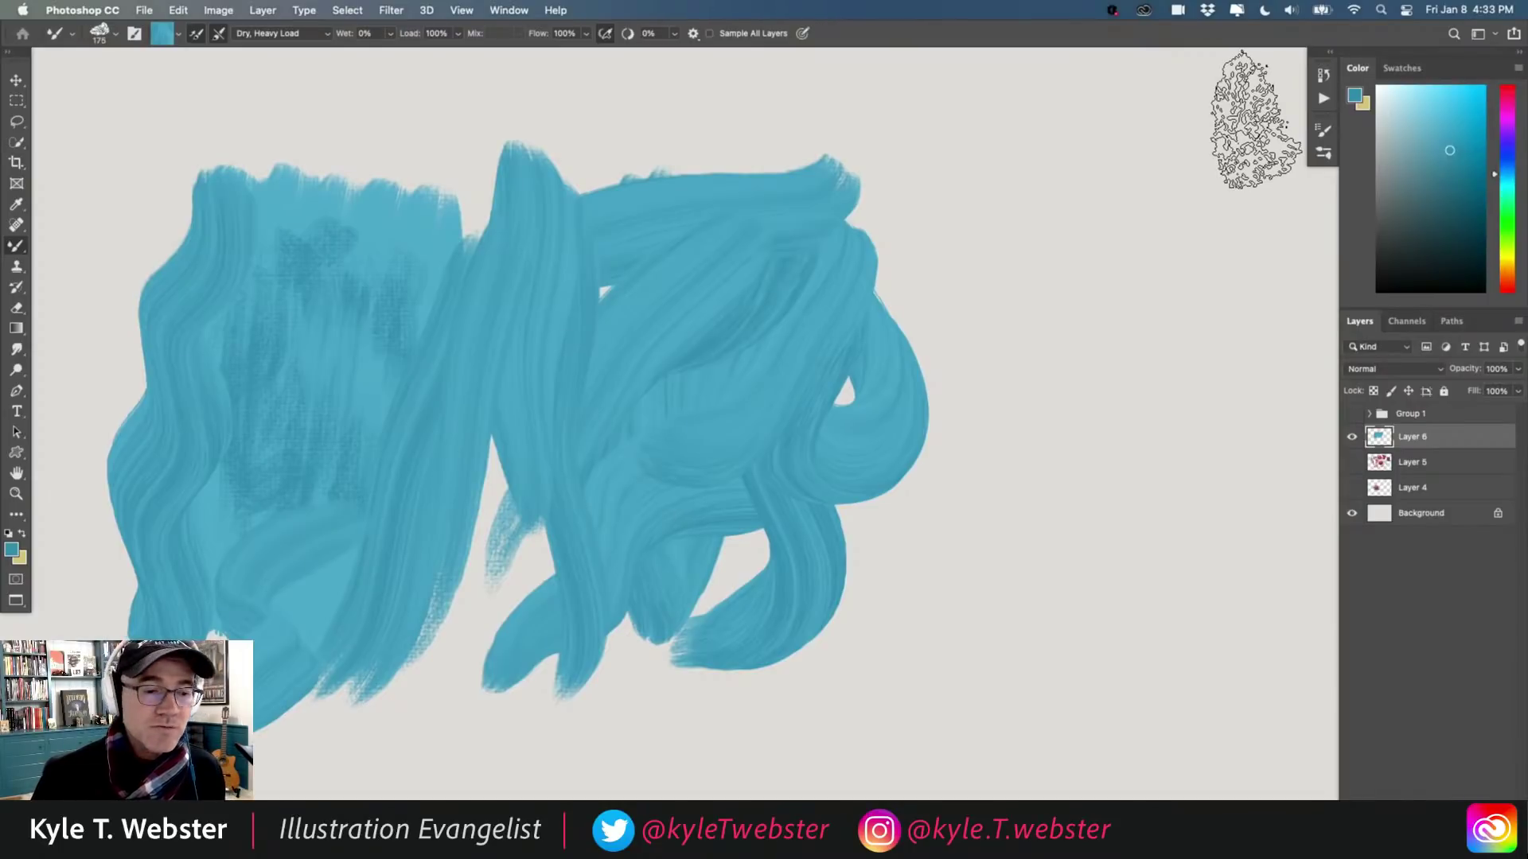
Paint more blue strokes over the left of the swatch, and clear all the paint from Layer 6
left_click_drag(528, 477, 603, 482)
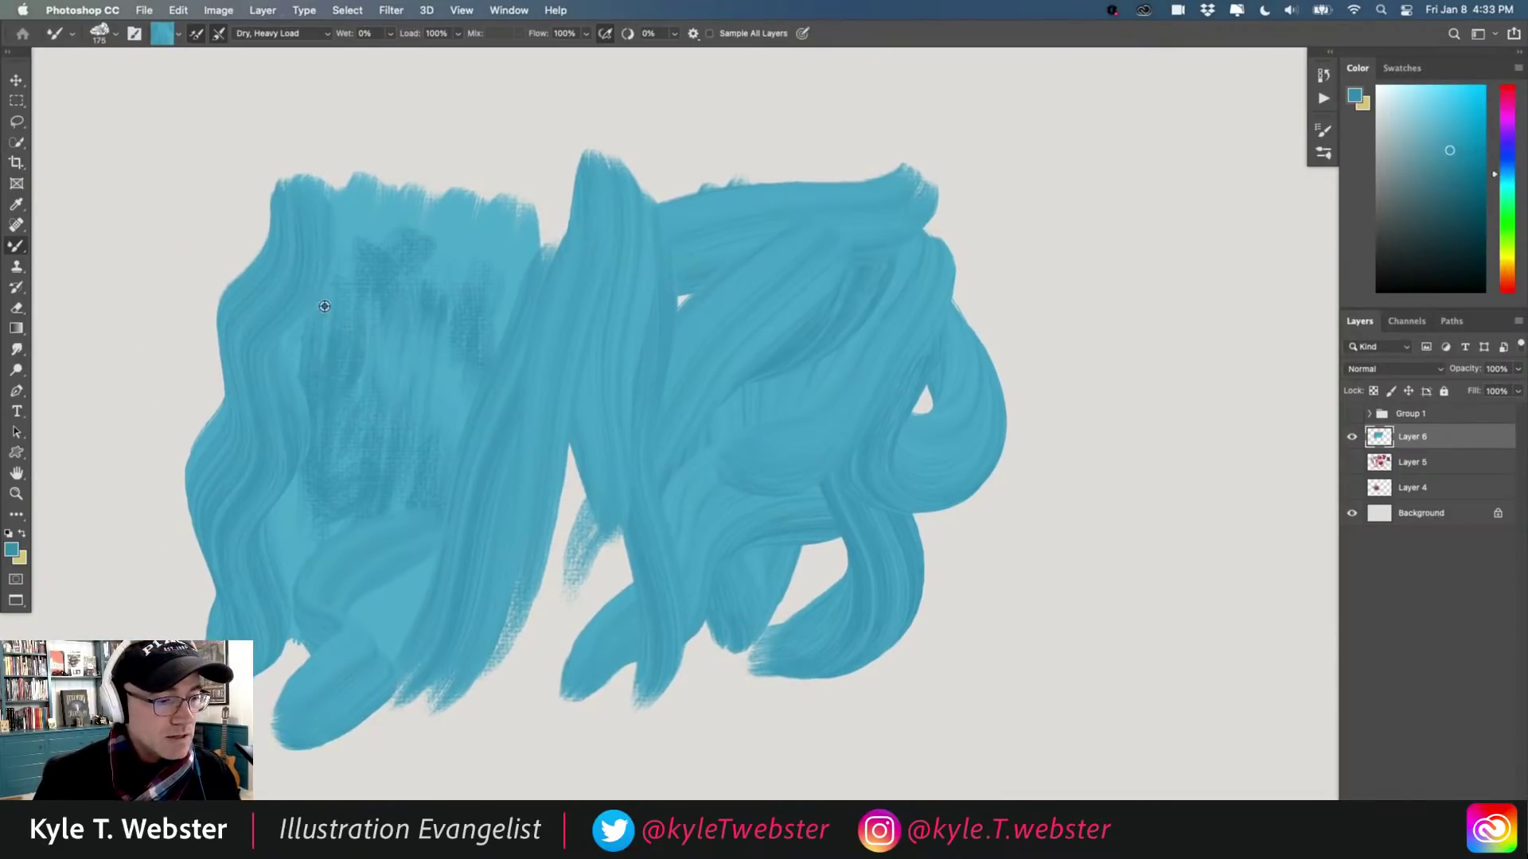
mouse_move(324, 305)
left_mouse_down()
mouse_move(383, 279)
mouse_move(391, 148)
mouse_move(405, 224)
mouse_move(381, 462)
mouse_move(413, 410)
mouse_move(435, 167)
mouse_move(375, 127)
mouse_move(352, 235)
left_mouse_up()
left_click(402, 494, "alt")
left_click_drag(403, 494, 495, 435)
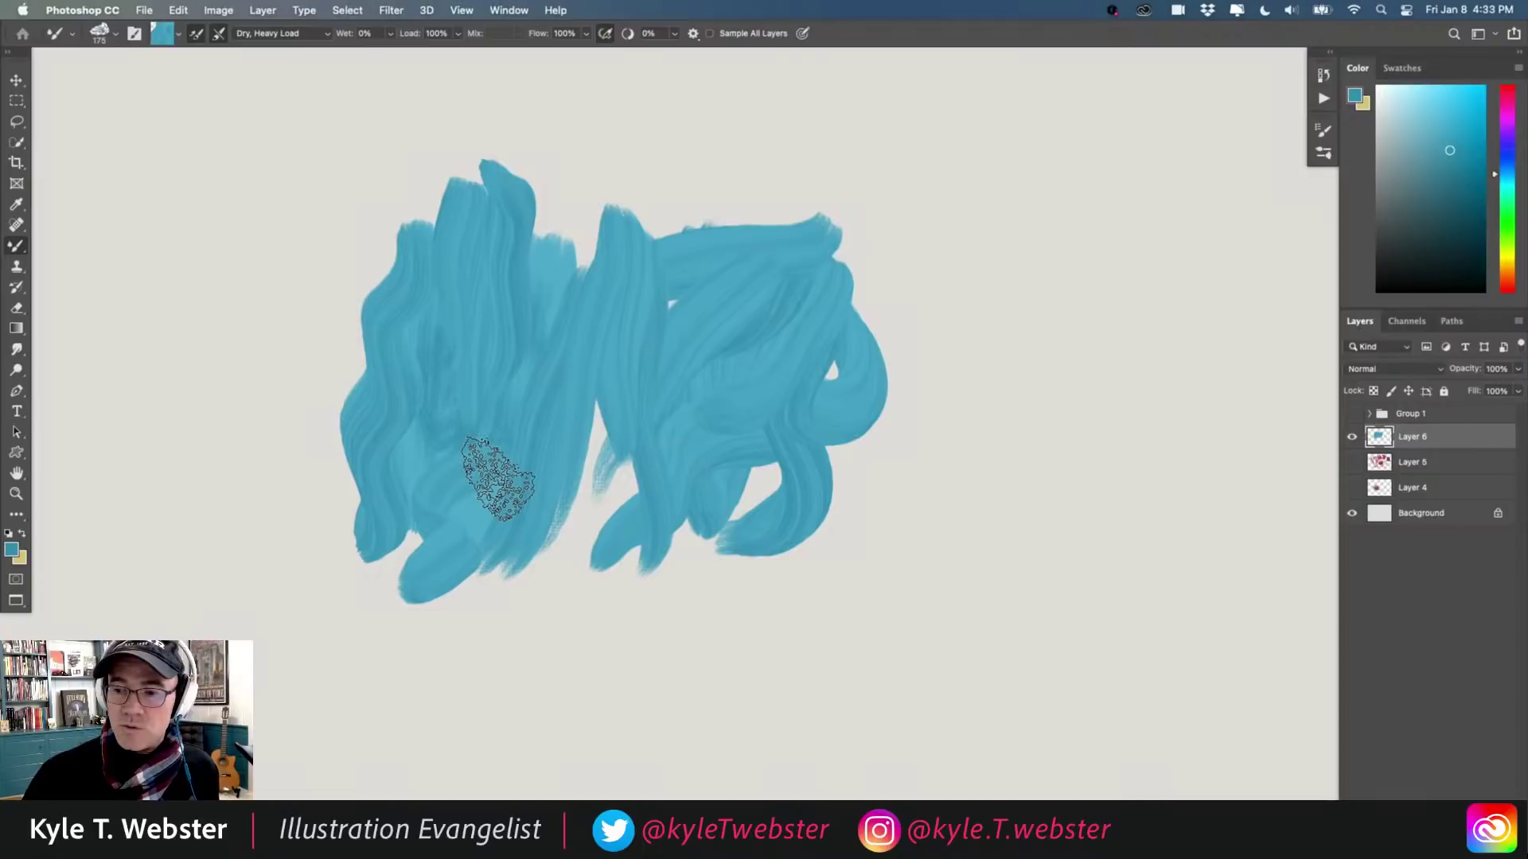
key("Delete")
key("super+d")
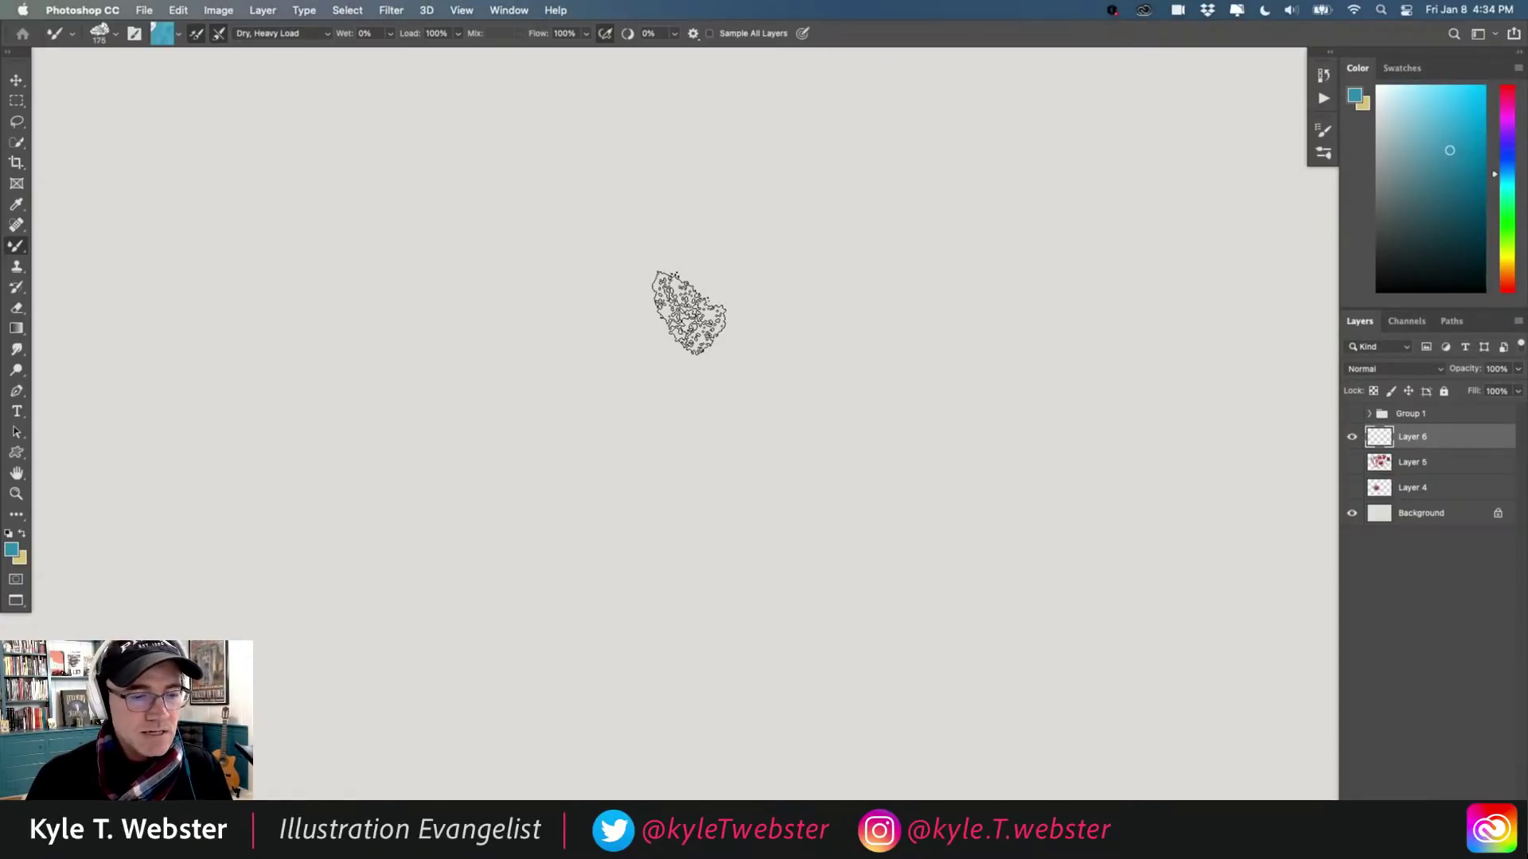
Show Layer 5 to view the painted apple studies, and hide it again
left_click(547, 476, "alt")
left_click_drag(531, 483, 541, 378)
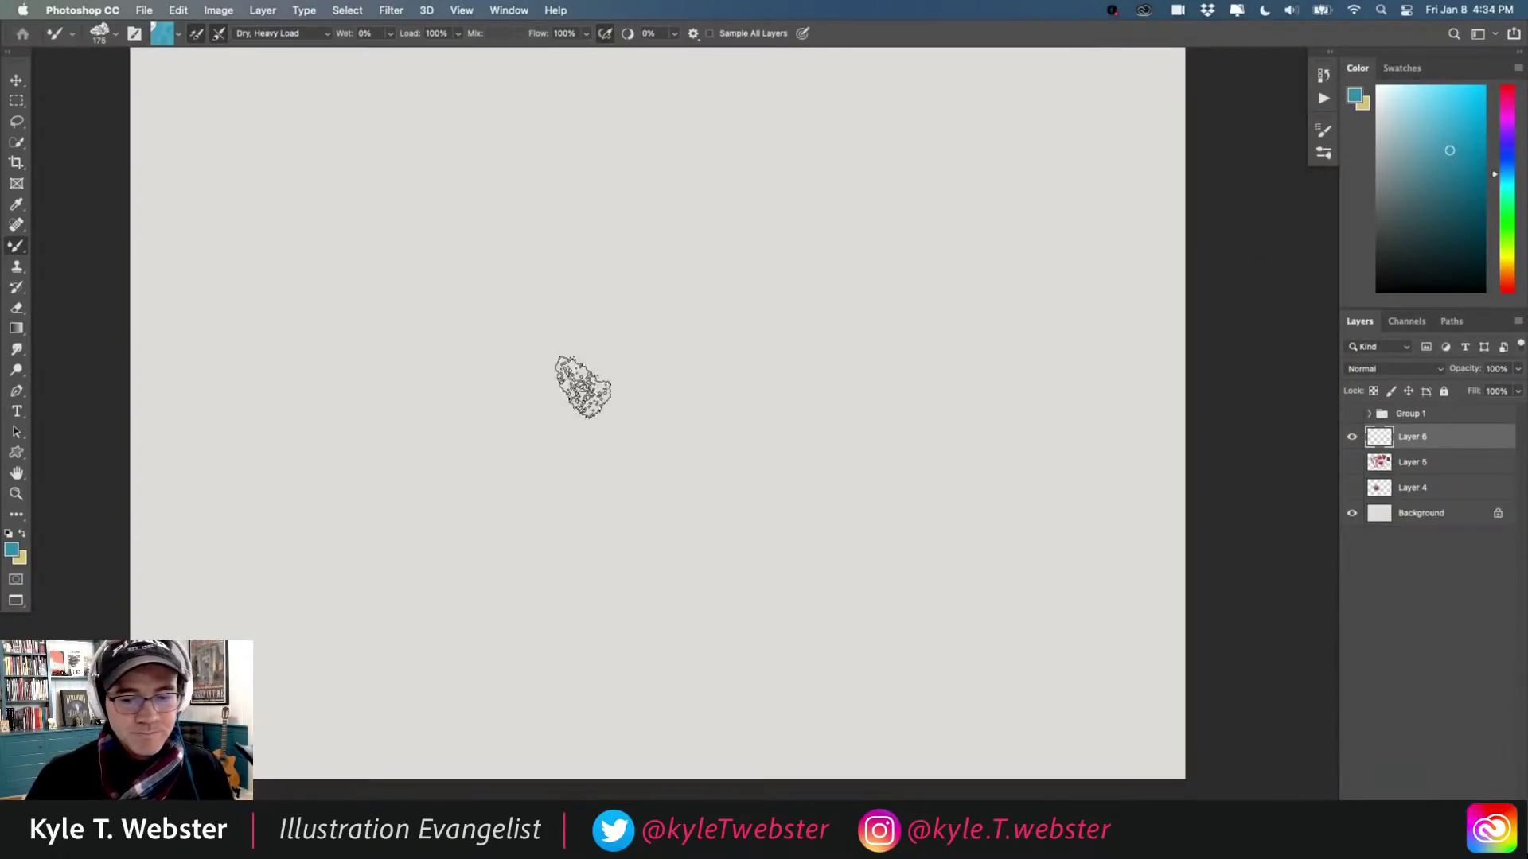
left_click(1351, 462)
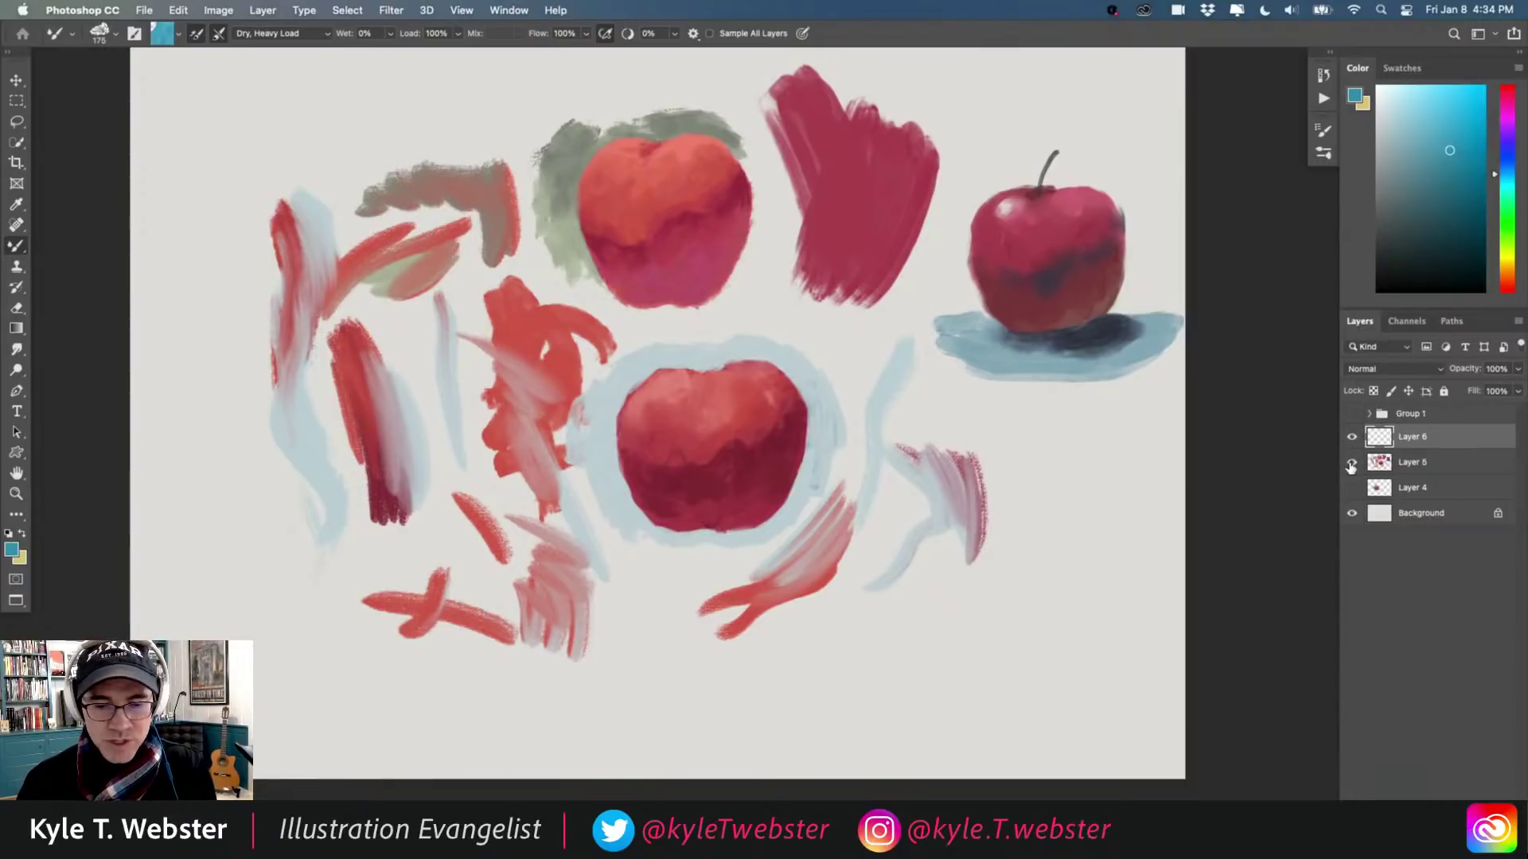
left_click(1352, 464)
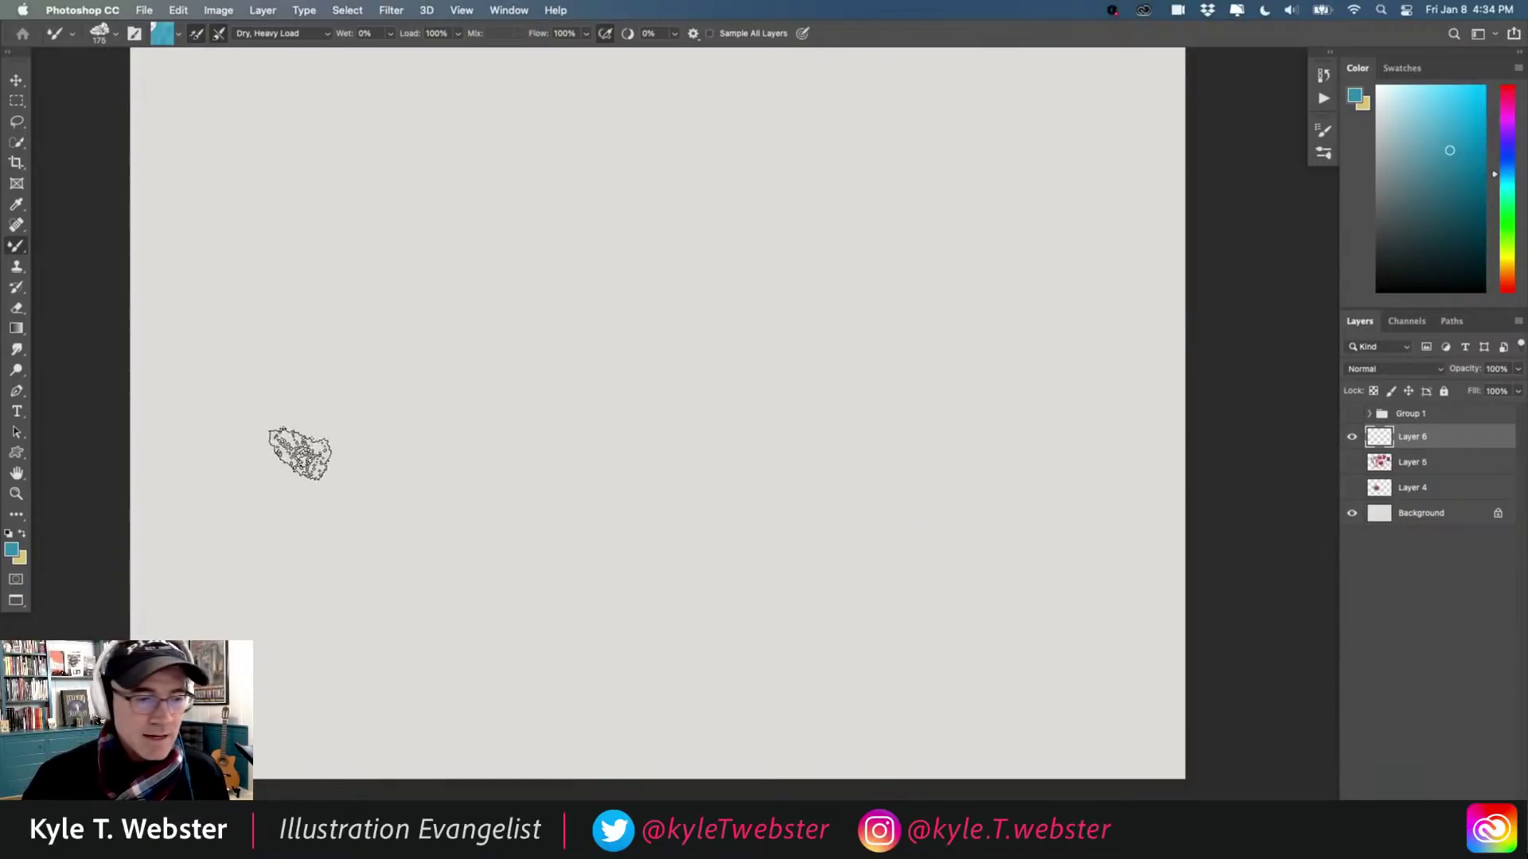
scroll(423, 464, "up", 2)
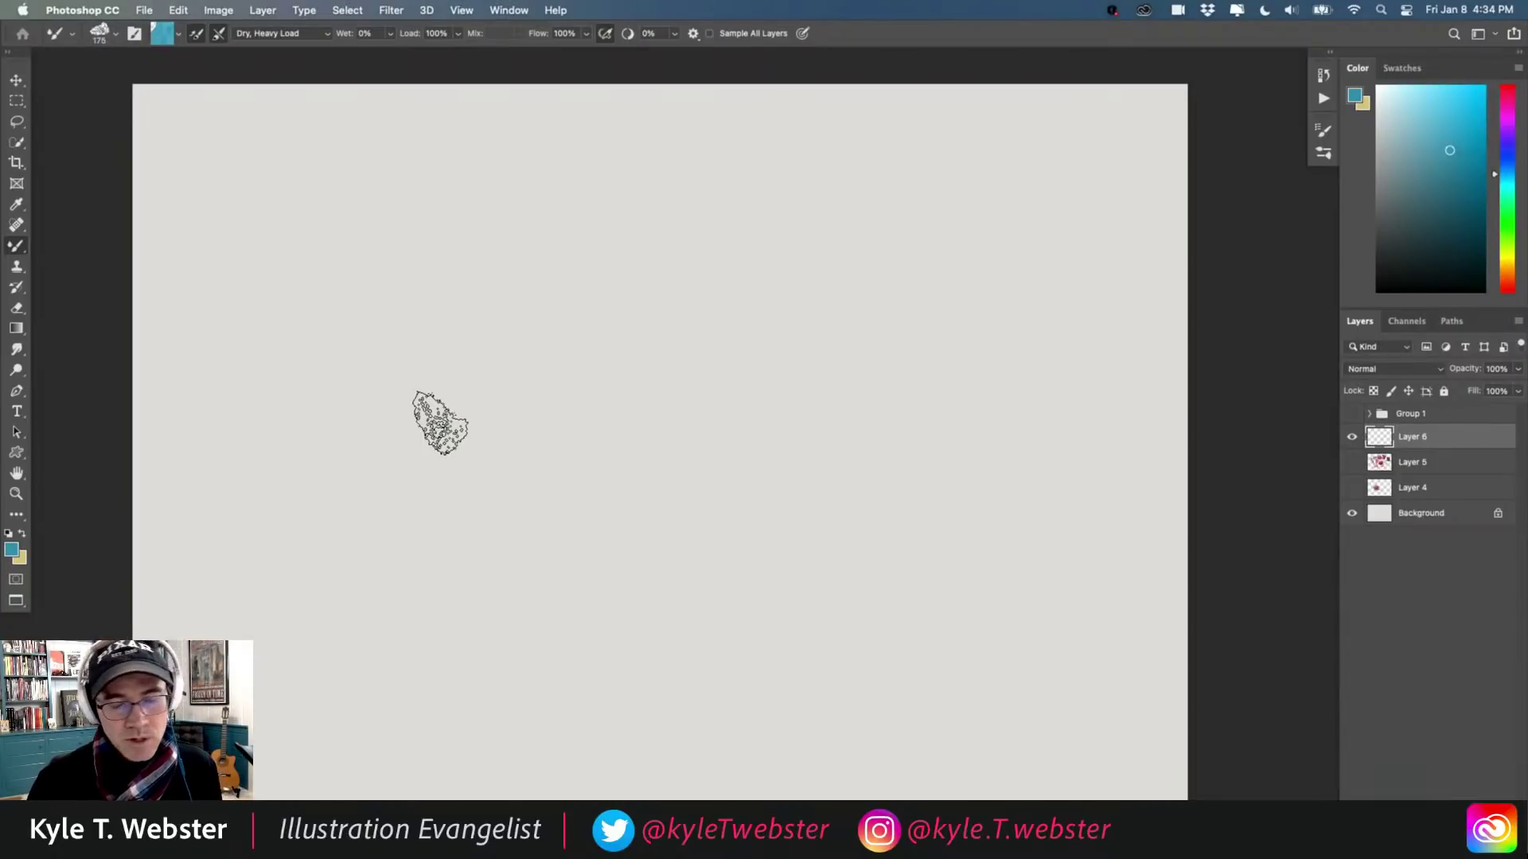
Bring up the brush library and collapse its Real Oils and megapack groups
left_click(1323, 153)
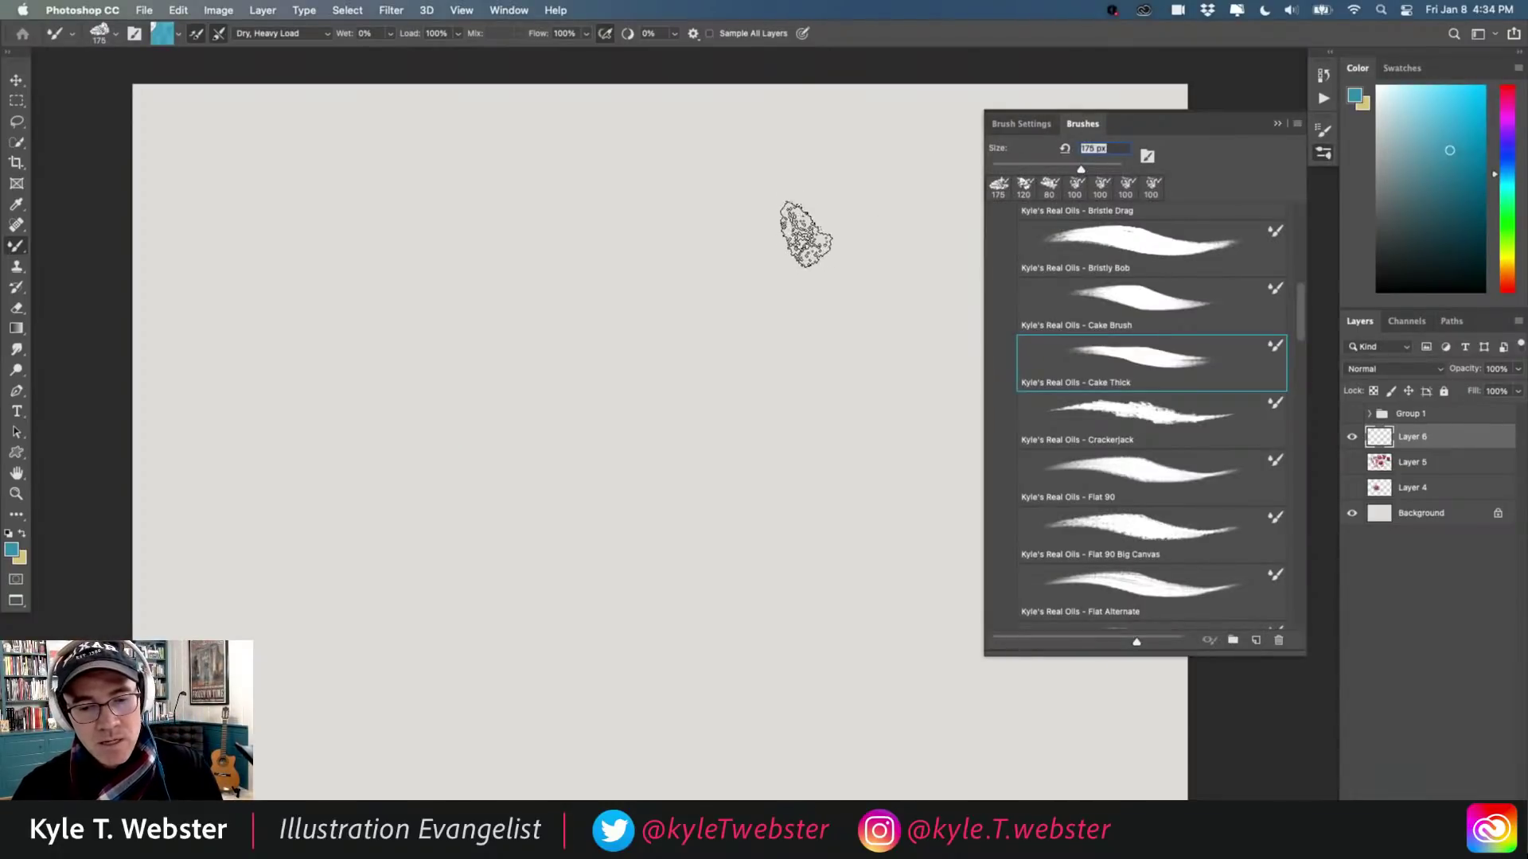
scroll(1273, 306, "up", 10)
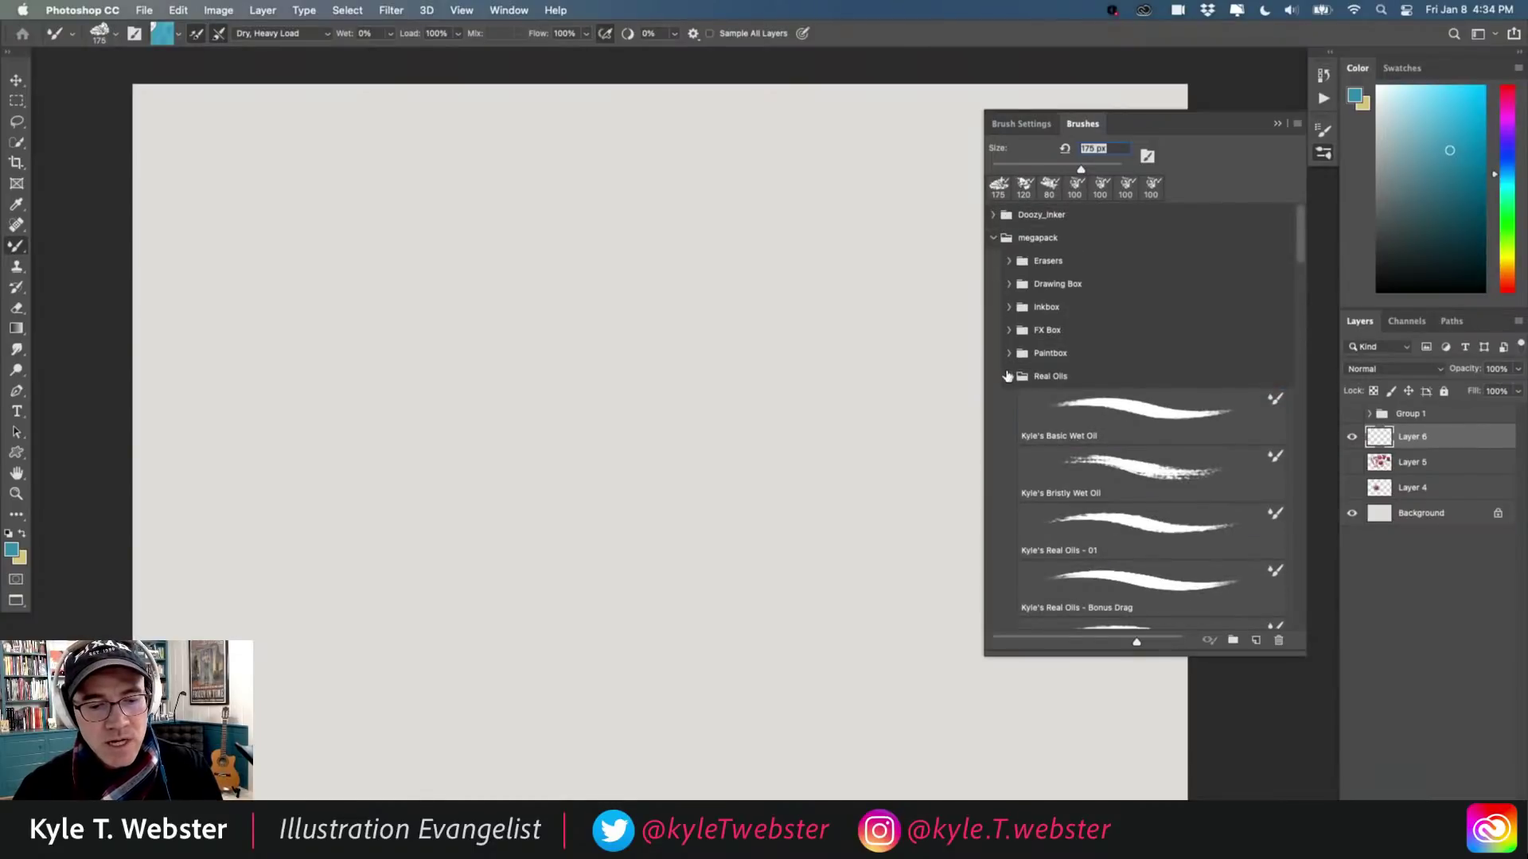
left_click(1007, 376)
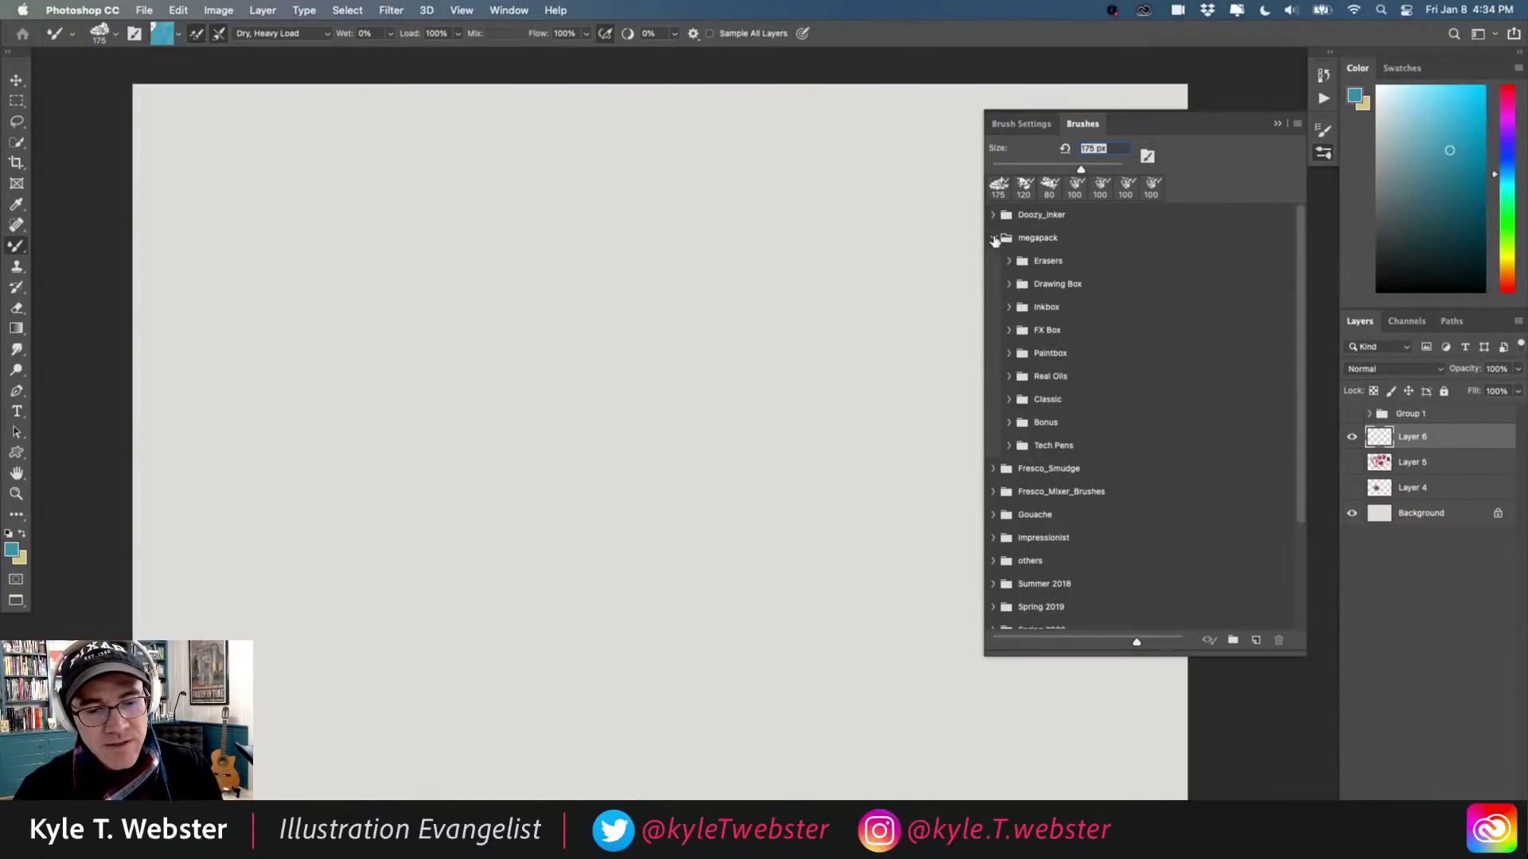
left_click(994, 239)
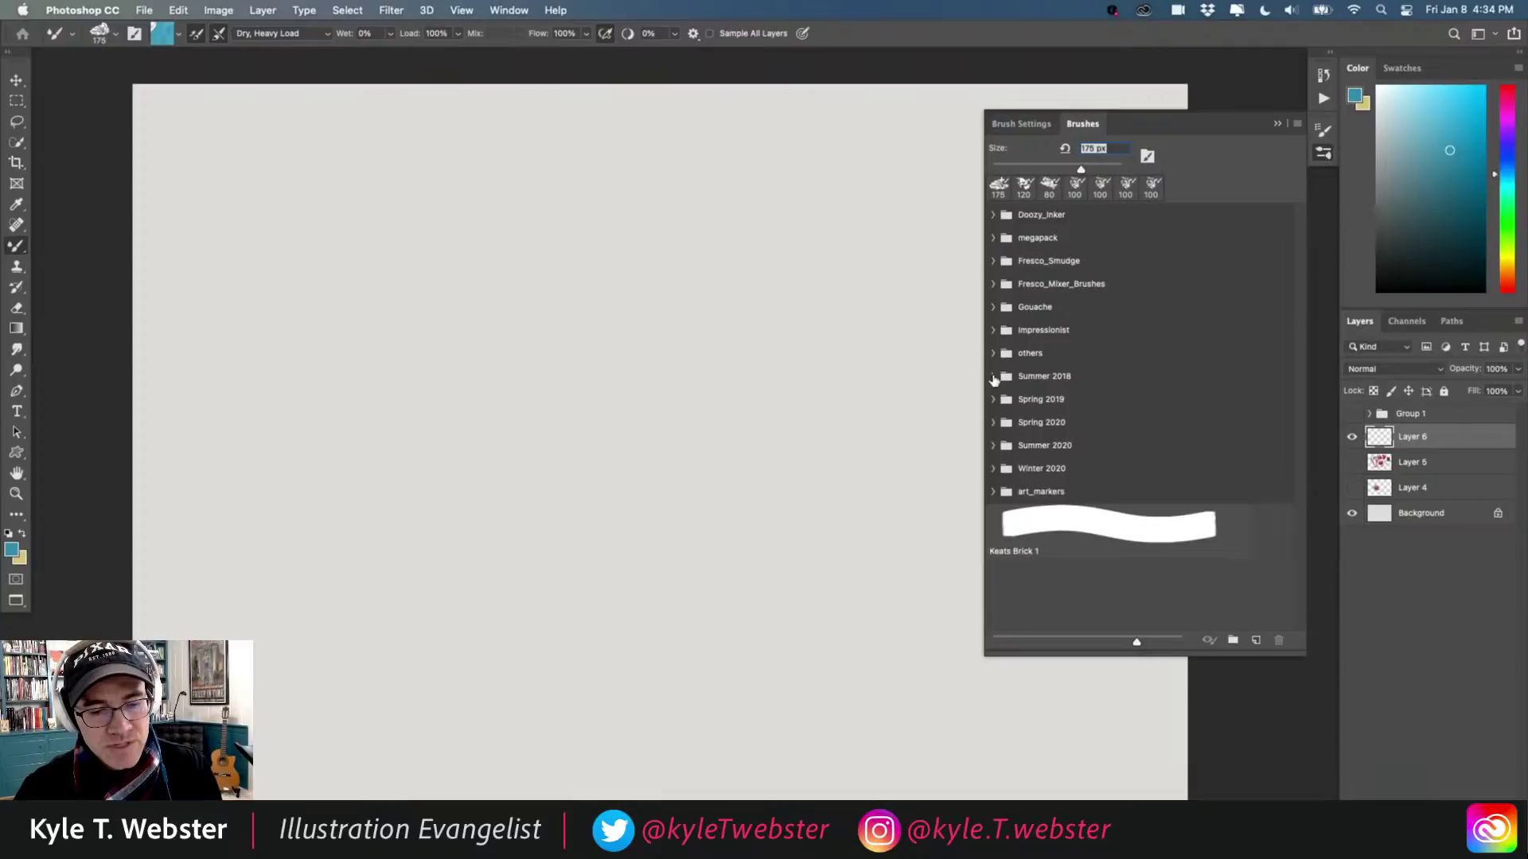
Select Kyle's Ocean Brush from the Summer 2018 brush group
left_click(994, 378)
scroll(1130, 414, "down", 5)
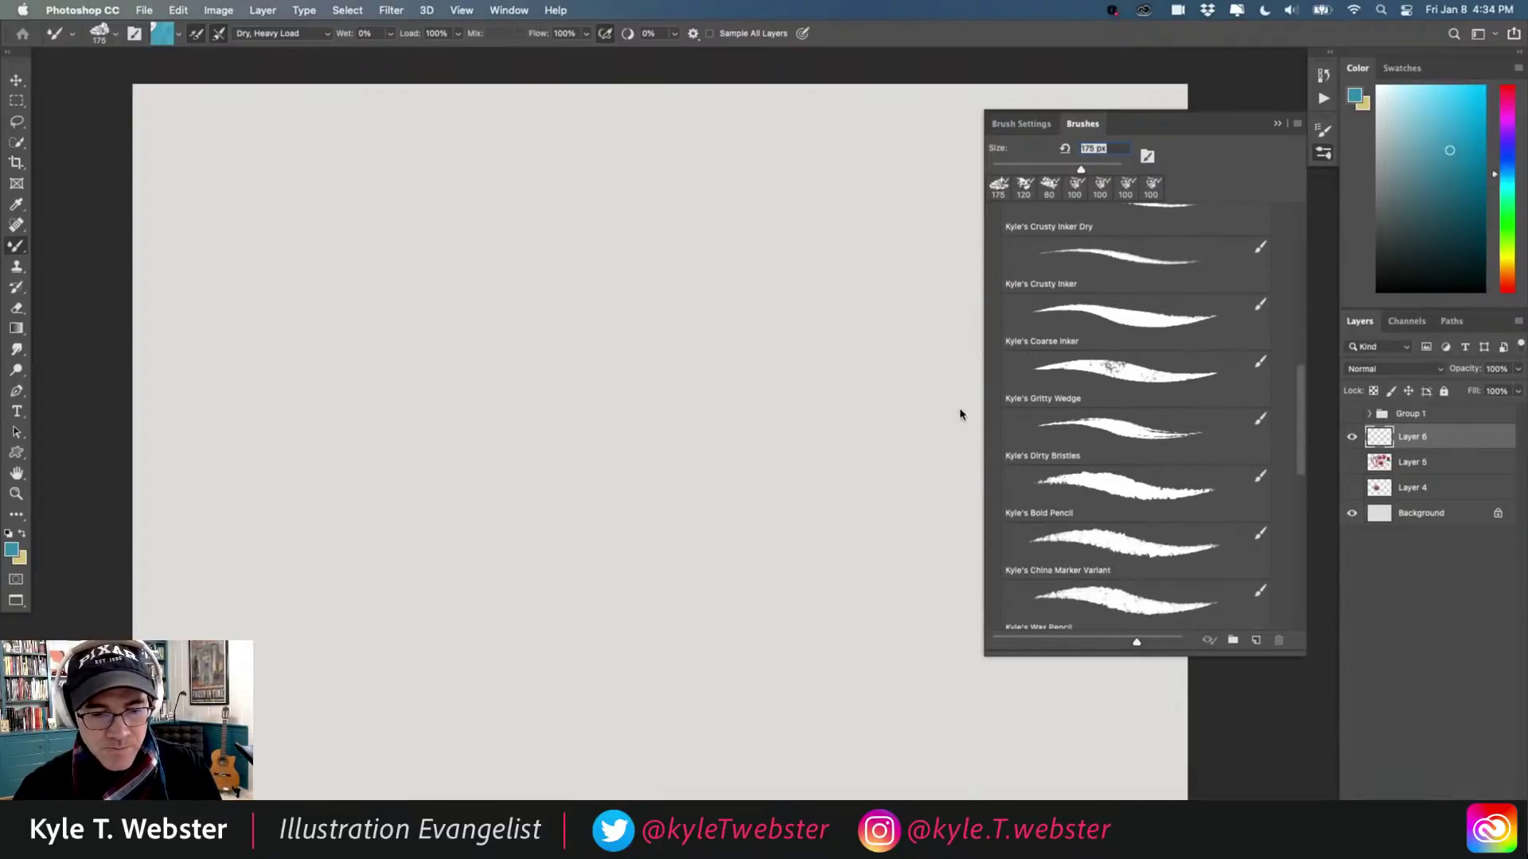
mouse_move(960, 410)
left_mouse_down()
mouse_move(936, 535)
mouse_move(948, 374)
mouse_move(975, 320)
mouse_move(983, 452)
left_mouse_up()
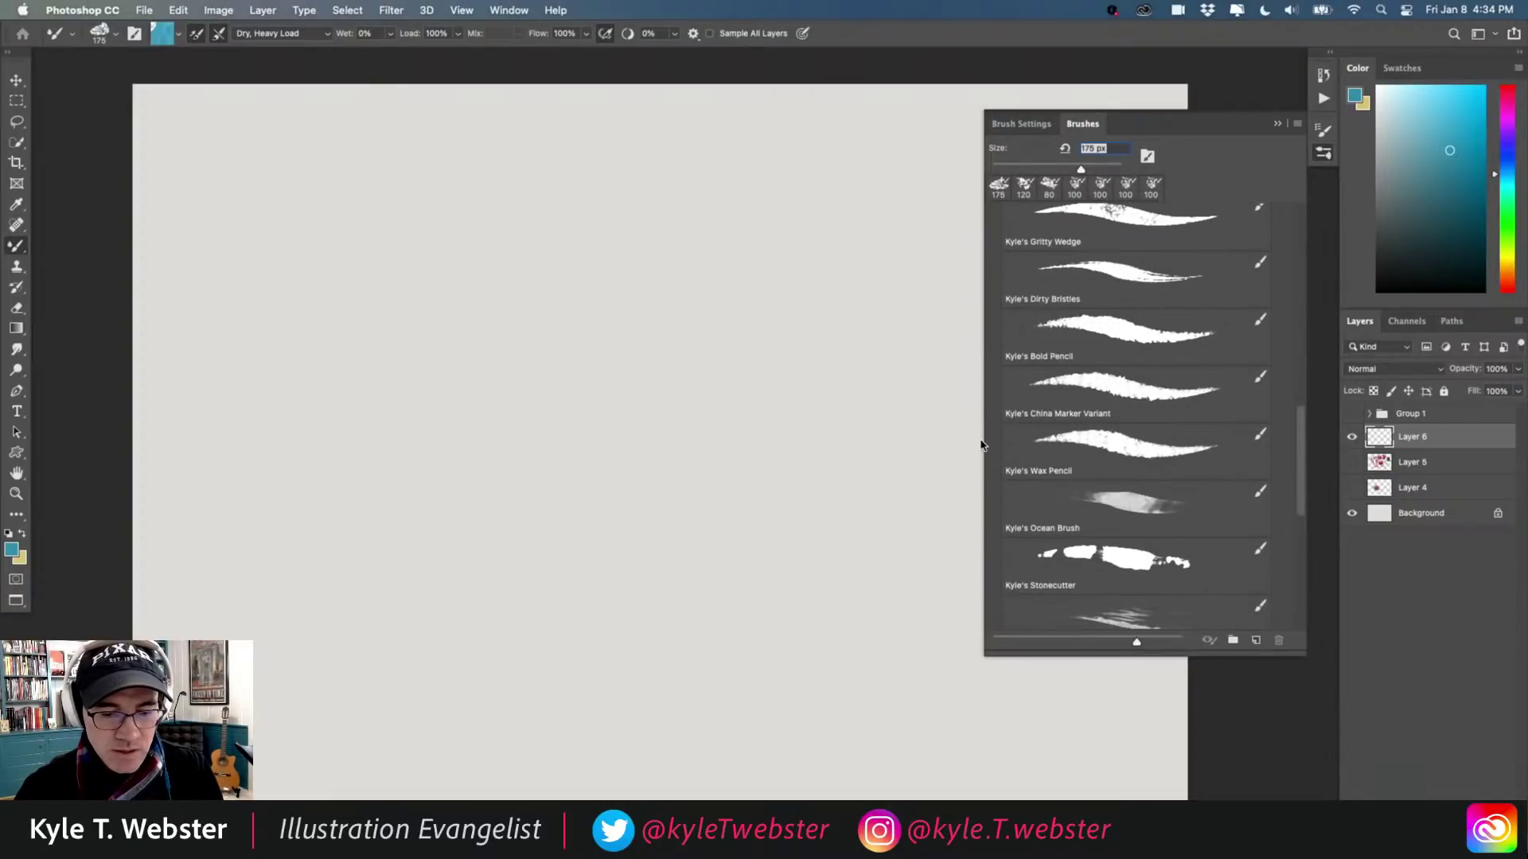
left_click(1114, 500)
Paint broad diagonal Ocean Brush strokes in blue, layer a darker teal over them, and add a separate winding teal stroke beside them
mouse_move(828, 332)
left_mouse_down()
mouse_move(674, 525)
mouse_move(823, 253)
mouse_move(621, 549)
mouse_move(810, 190)
mouse_move(735, 255)
mouse_move(783, 255)
mouse_move(826, 205)
mouse_move(561, 601)
mouse_move(781, 143)
mouse_move(681, 265)
mouse_move(544, 549)
left_mouse_up()
key("super+plus")
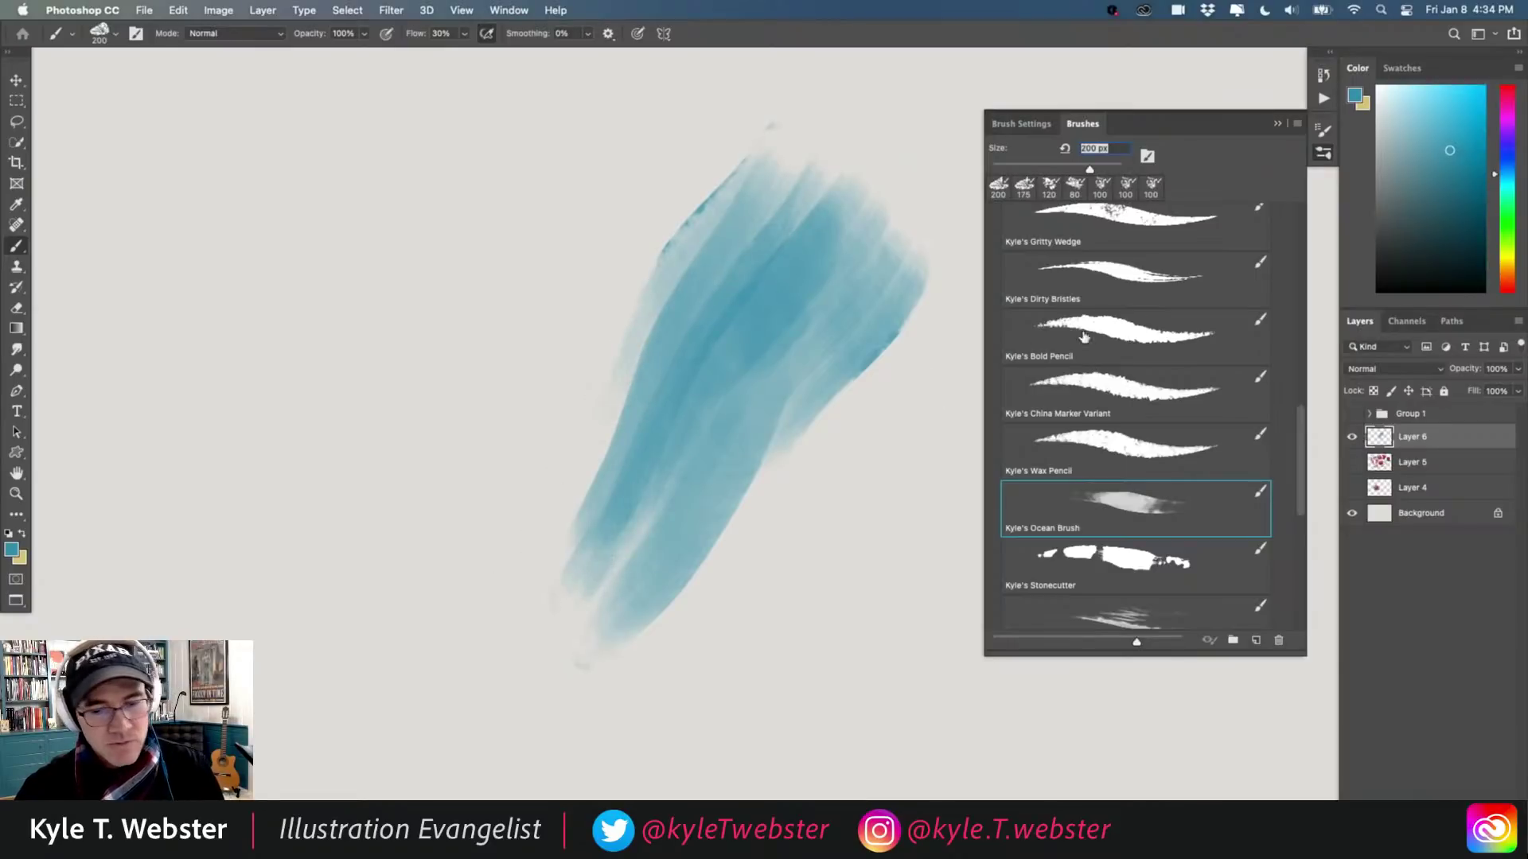
left_click(1467, 206)
mouse_move(766, 213)
left_mouse_down()
mouse_move(665, 356)
mouse_move(615, 491)
mouse_move(701, 336)
mouse_move(868, 142)
mouse_move(726, 348)
mouse_move(650, 517)
mouse_move(920, 159)
mouse_move(791, 375)
mouse_move(882, 298)
mouse_move(898, 258)
mouse_move(686, 543)
left_mouse_up()
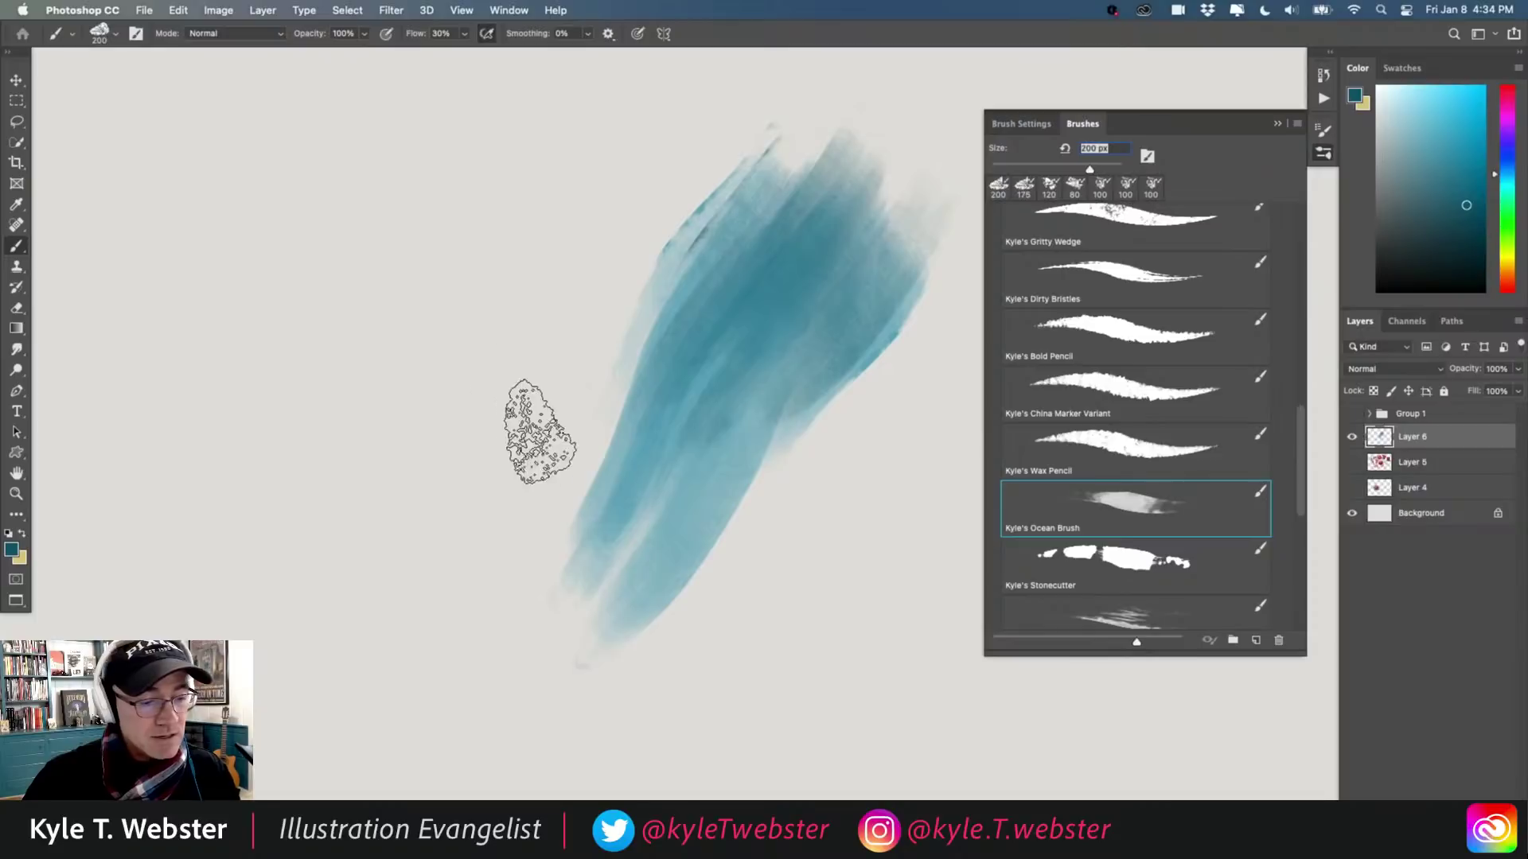
mouse_move(536, 429)
left_mouse_down()
mouse_move(374, 315)
mouse_move(281, 377)
mouse_move(343, 504)
mouse_move(331, 631)
left_mouse_up()
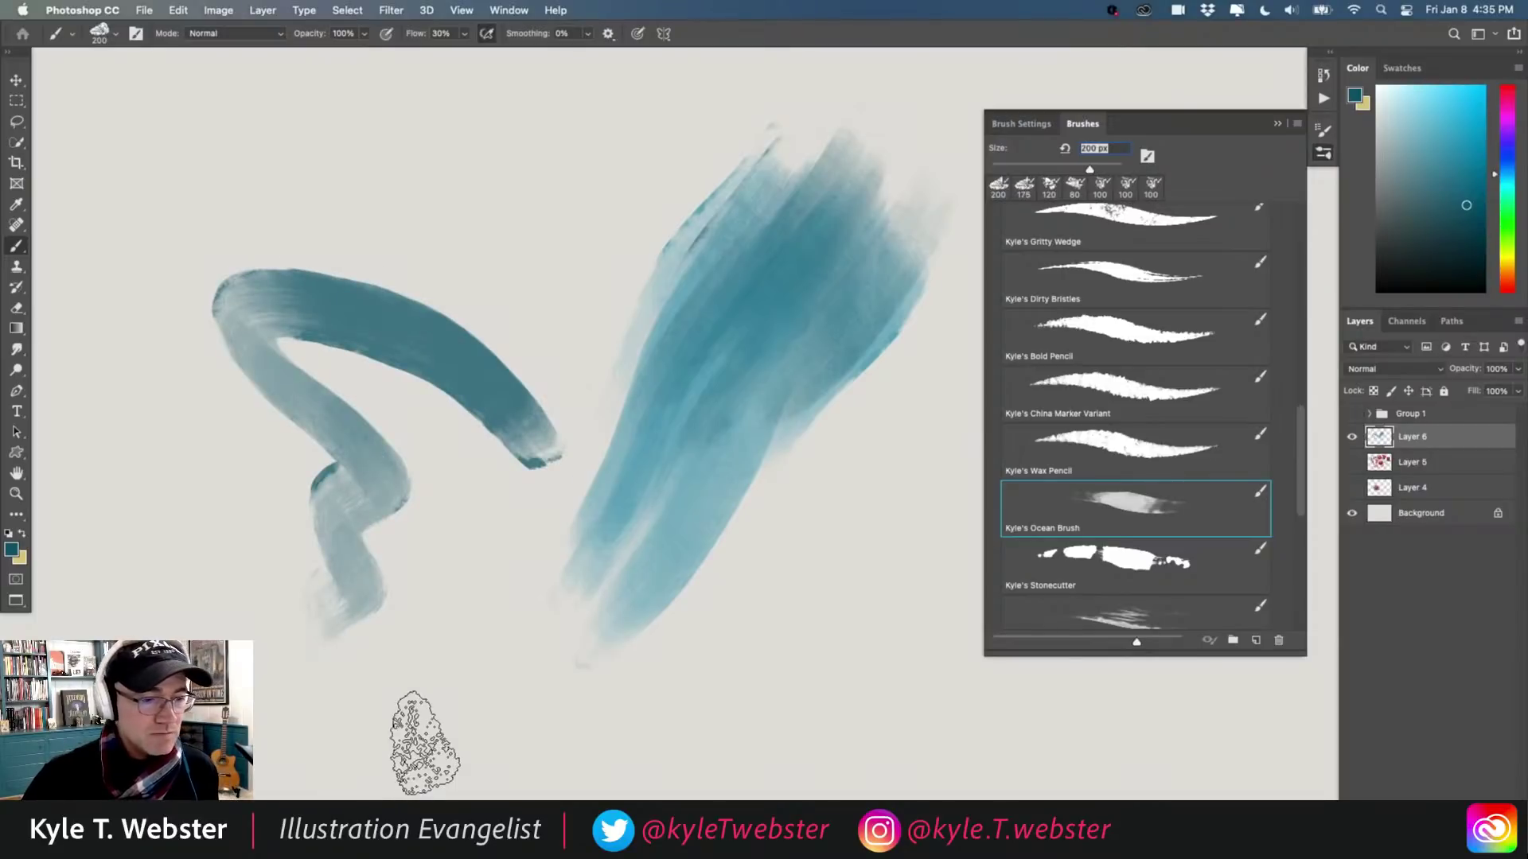
Clear all the Ocean Brush strokes from Layer 6 and deselect
key("super+a")
key("Delete")
key("super+d")
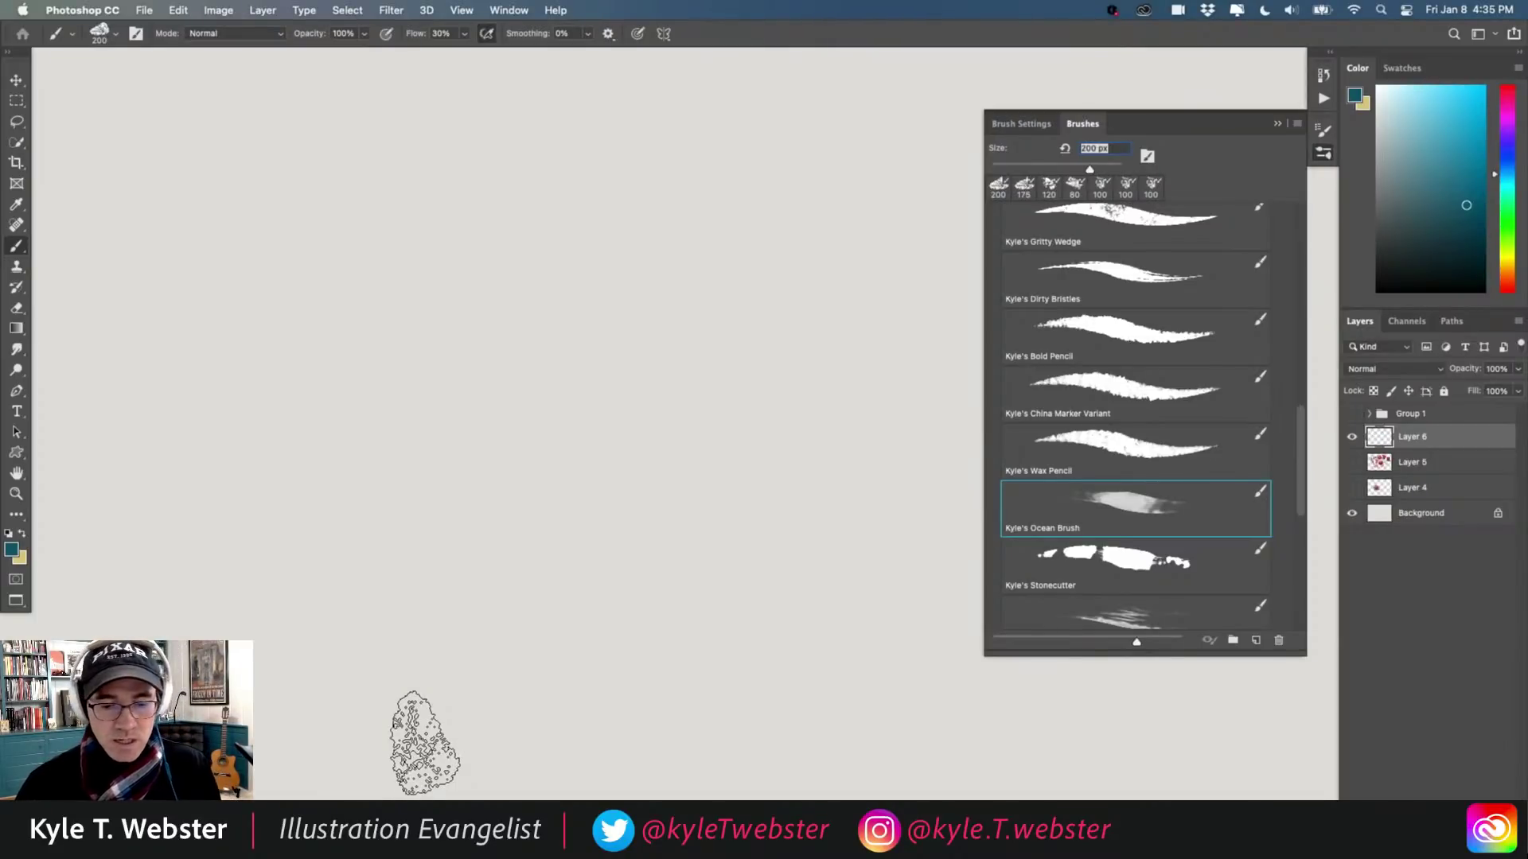
Collapse the Summer 2018 brush group, select the Washy Warren brush from the Spring 2020 group, and close the brush library
scroll(1035, 334, "up", 15)
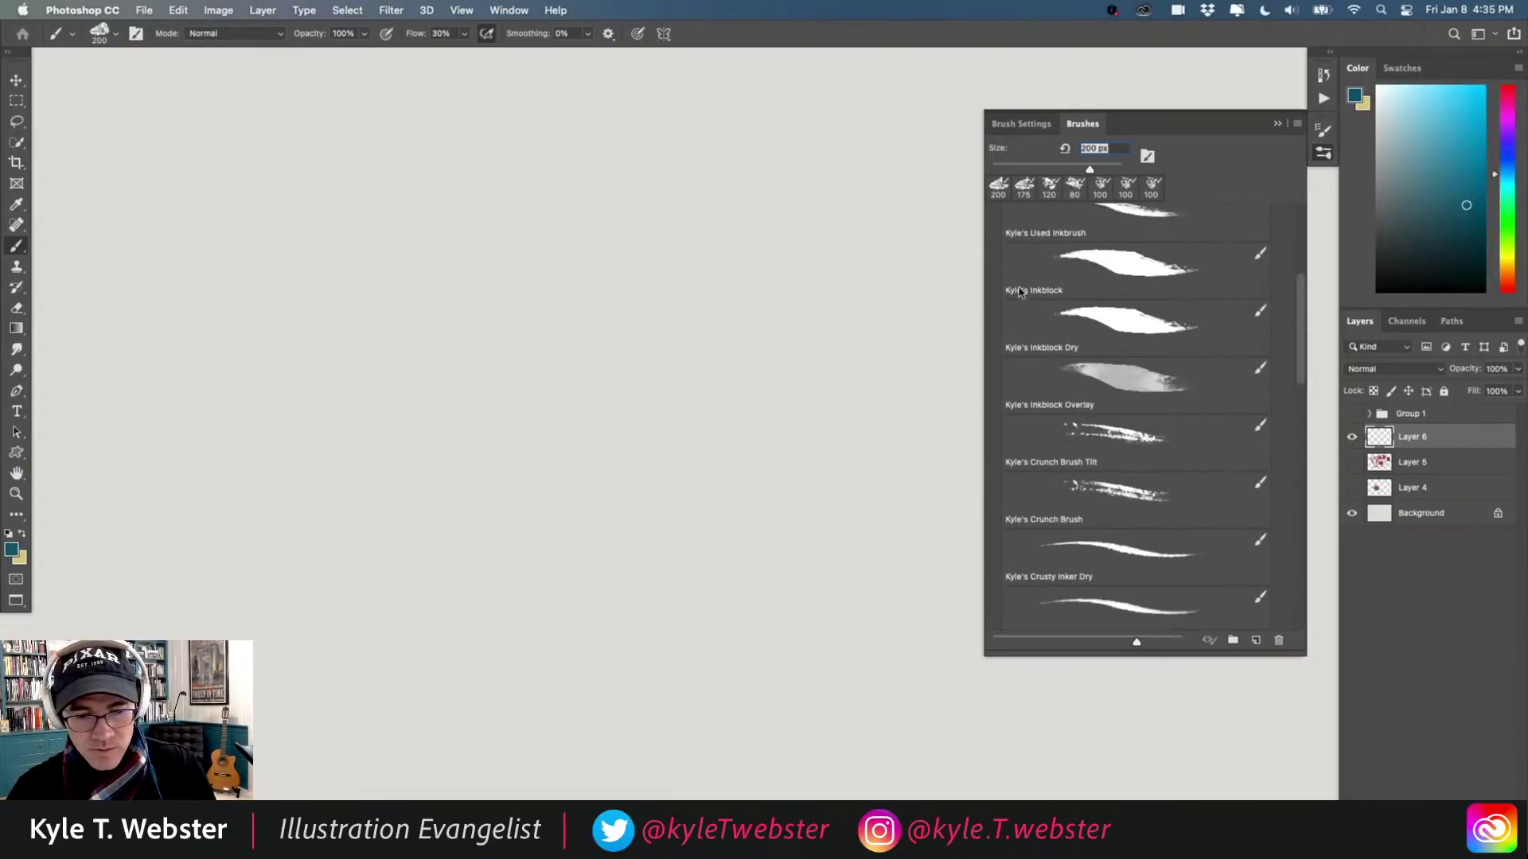
scroll(1020, 292, "up", 5)
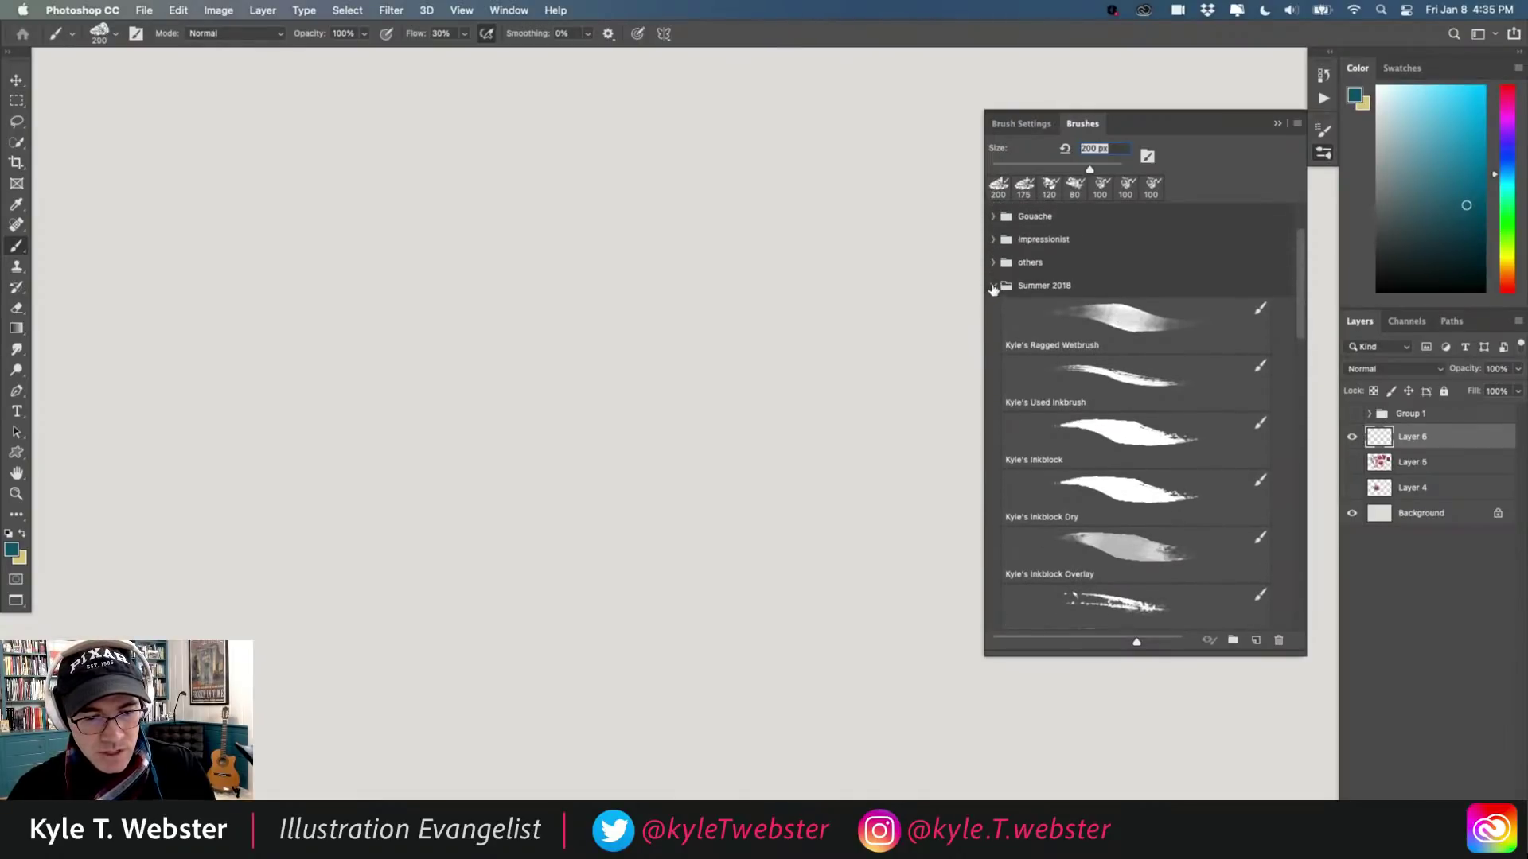
left_click(994, 287)
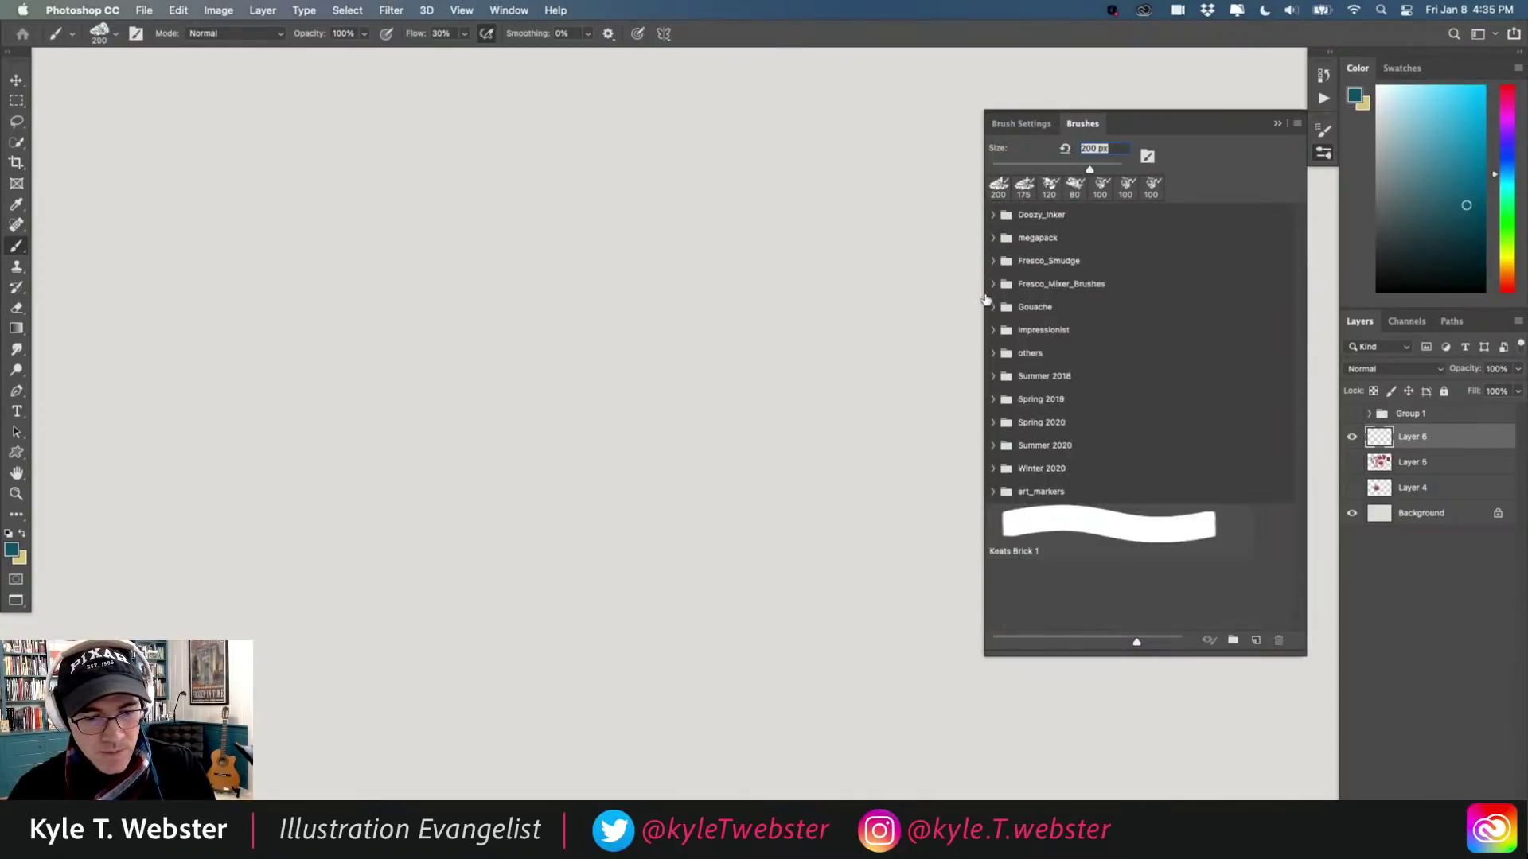
left_click(993, 470)
left_click(994, 466)
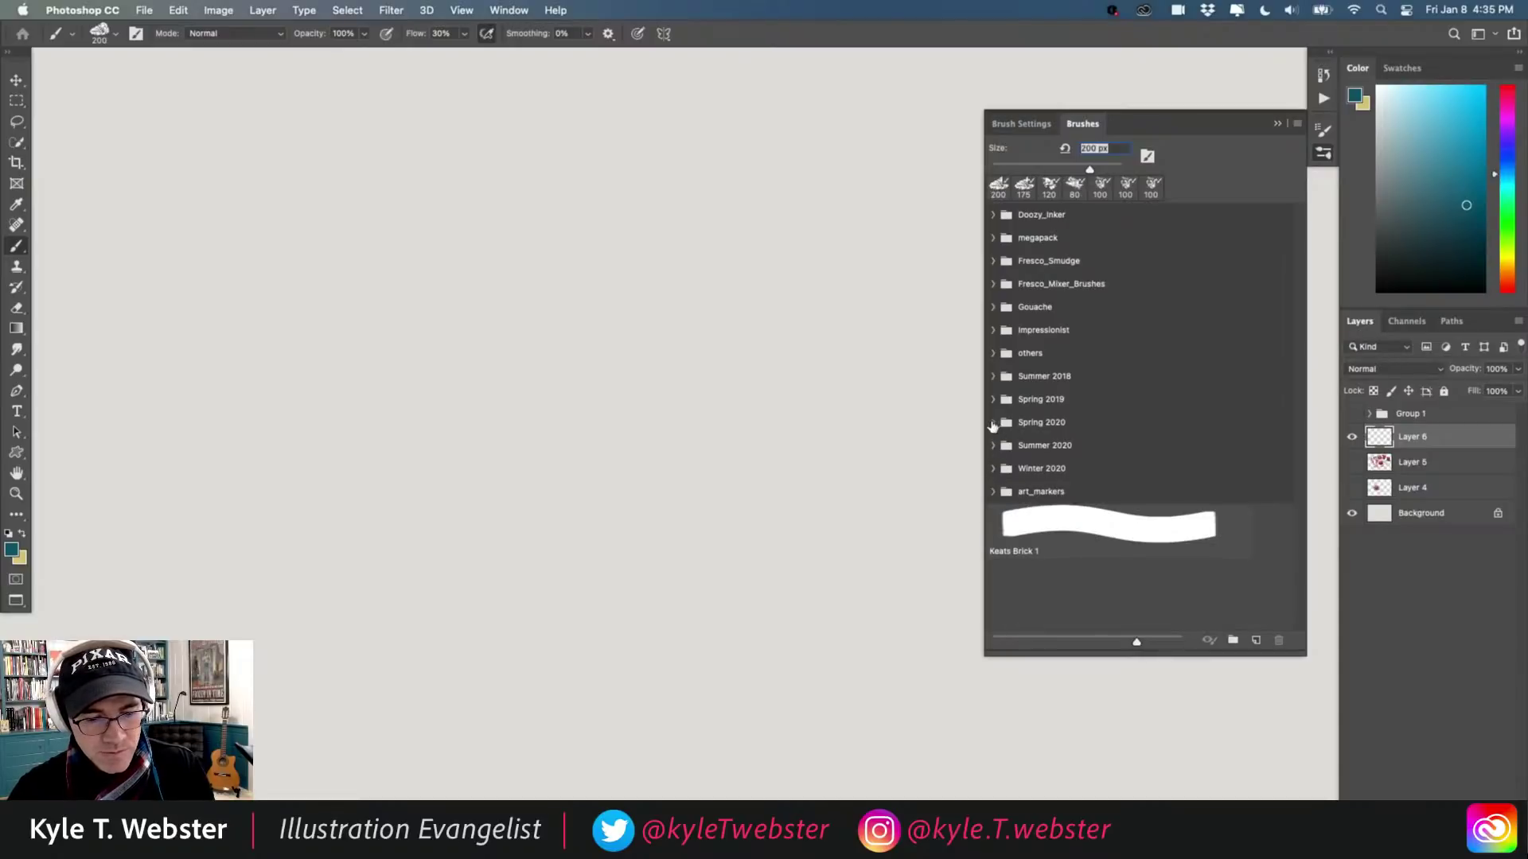
left_click(992, 424)
left_click_drag(1300, 249, 973, 460)
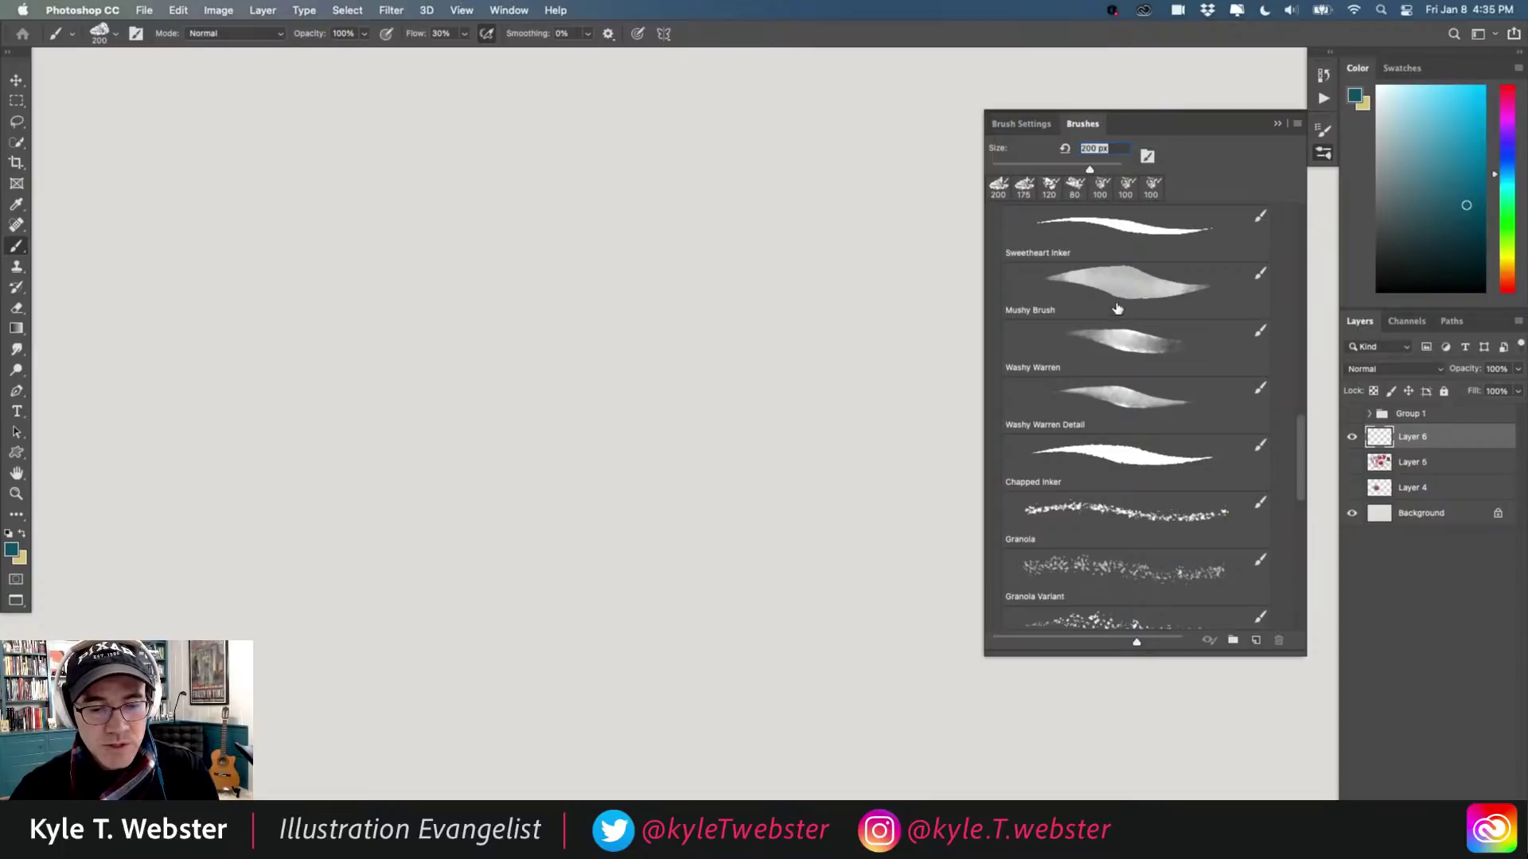
left_click(1114, 346)
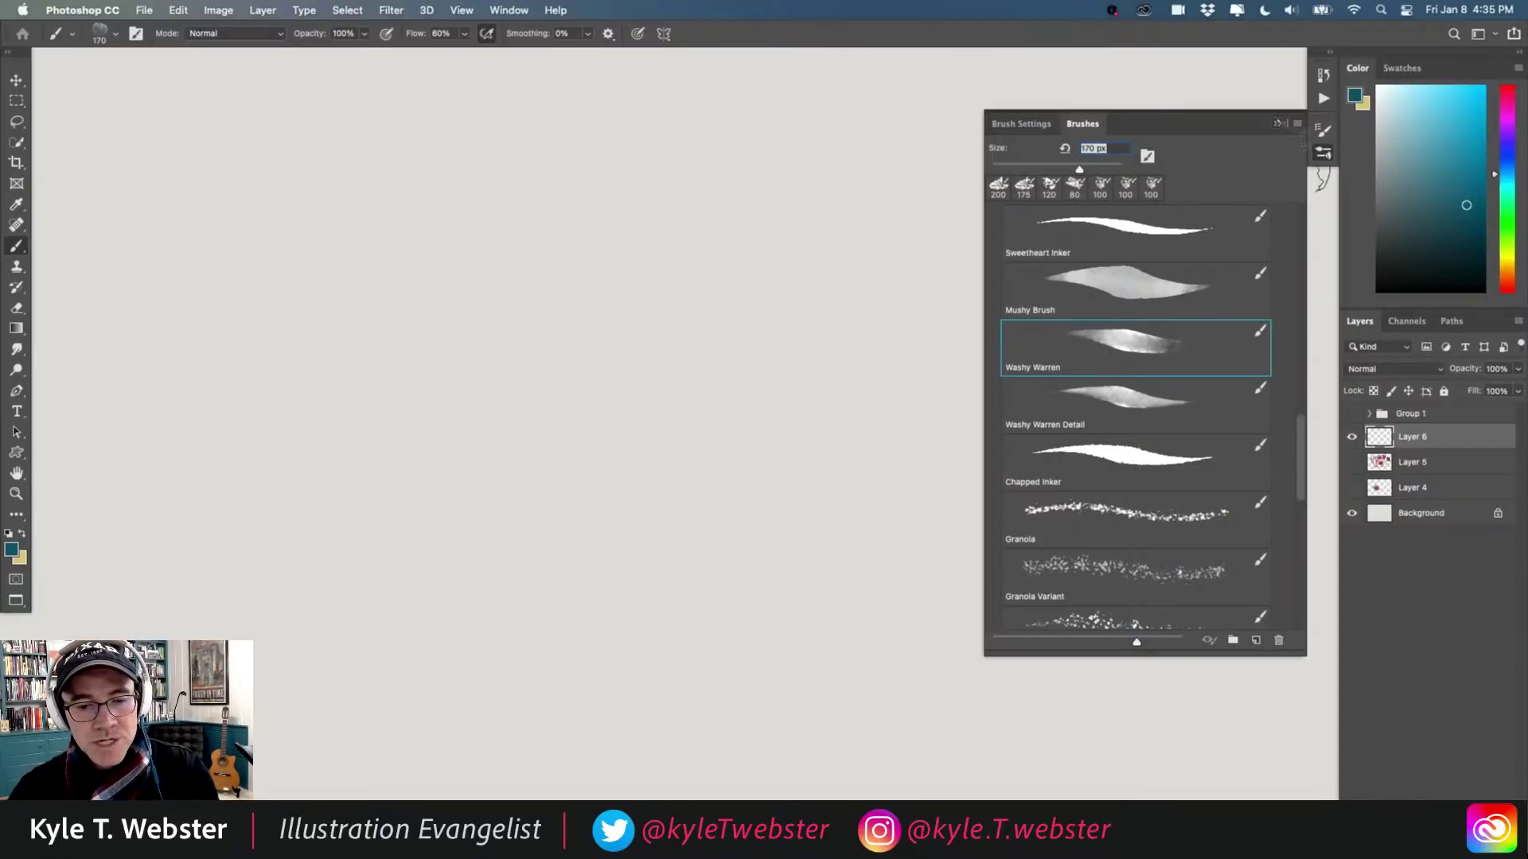
left_click(1322, 155)
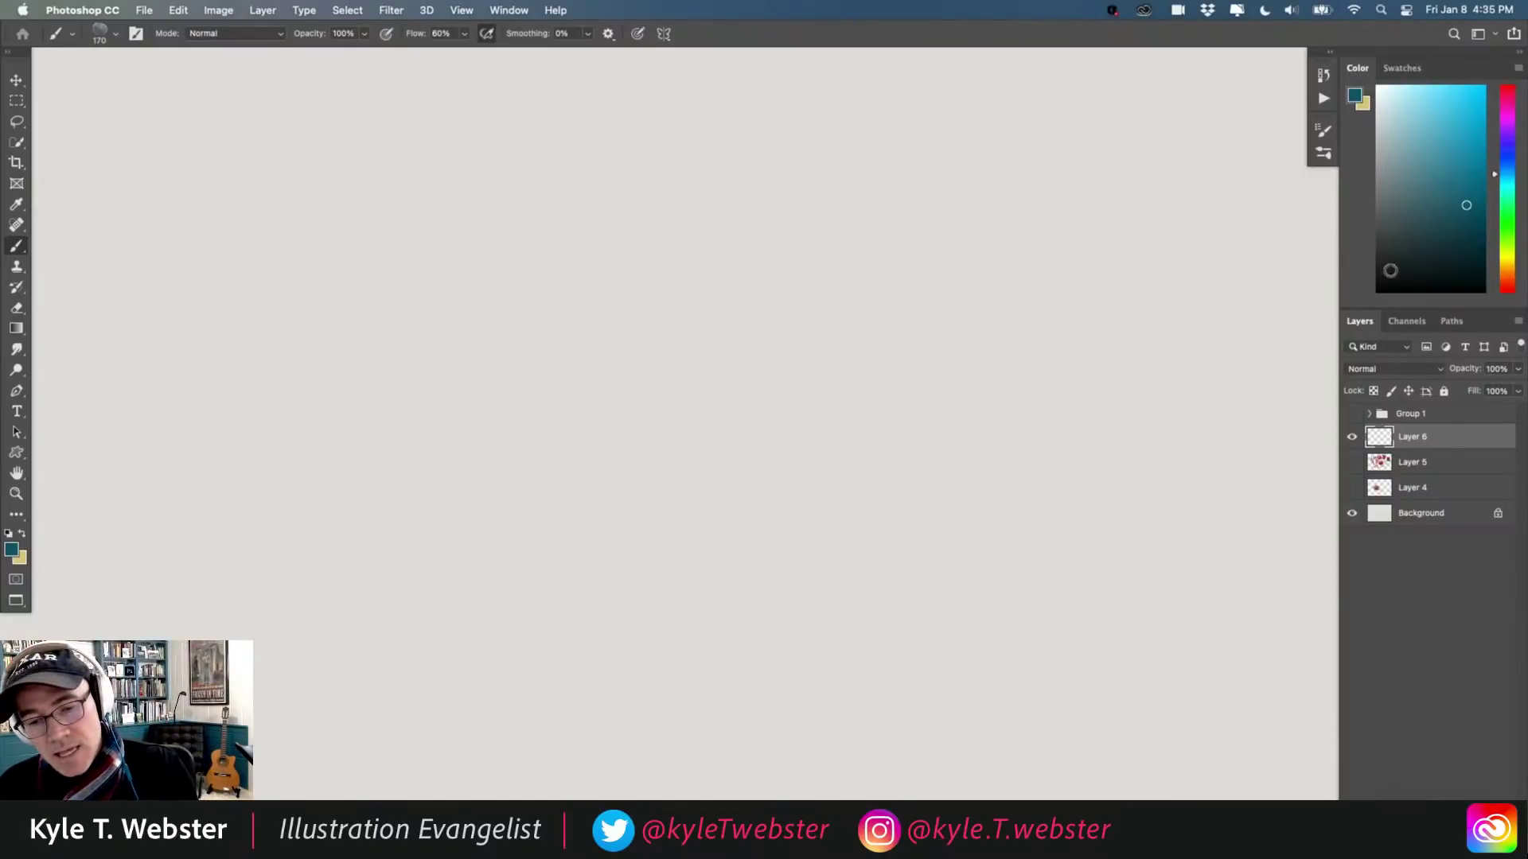
Set the foreground colour to bright red and the background colour to a muted magenta, and return to the Brush tool
left_click(1507, 285)
left_click(1465, 86)
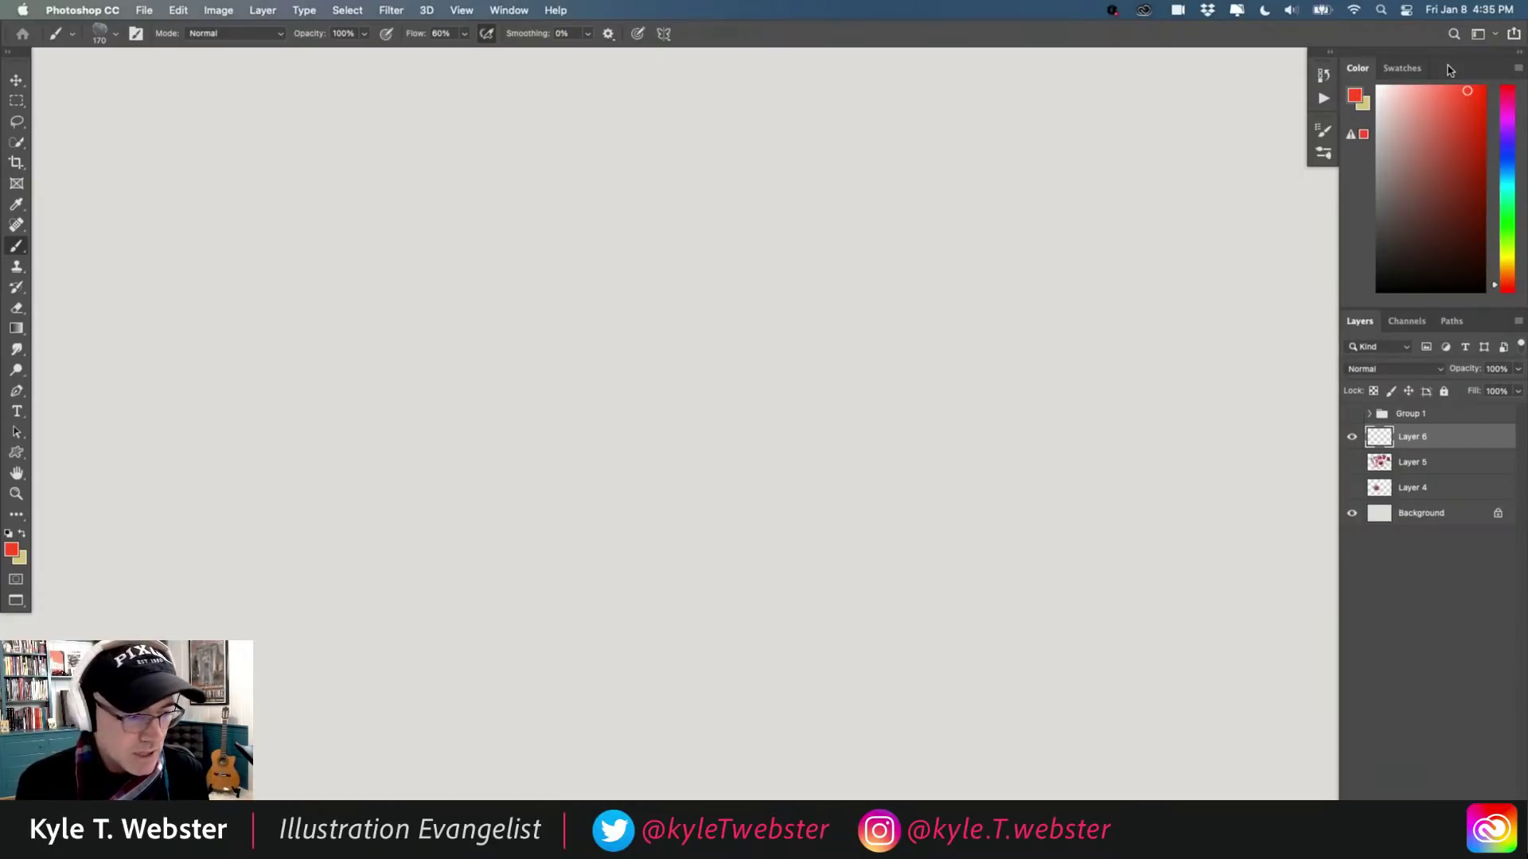
left_click(21, 562)
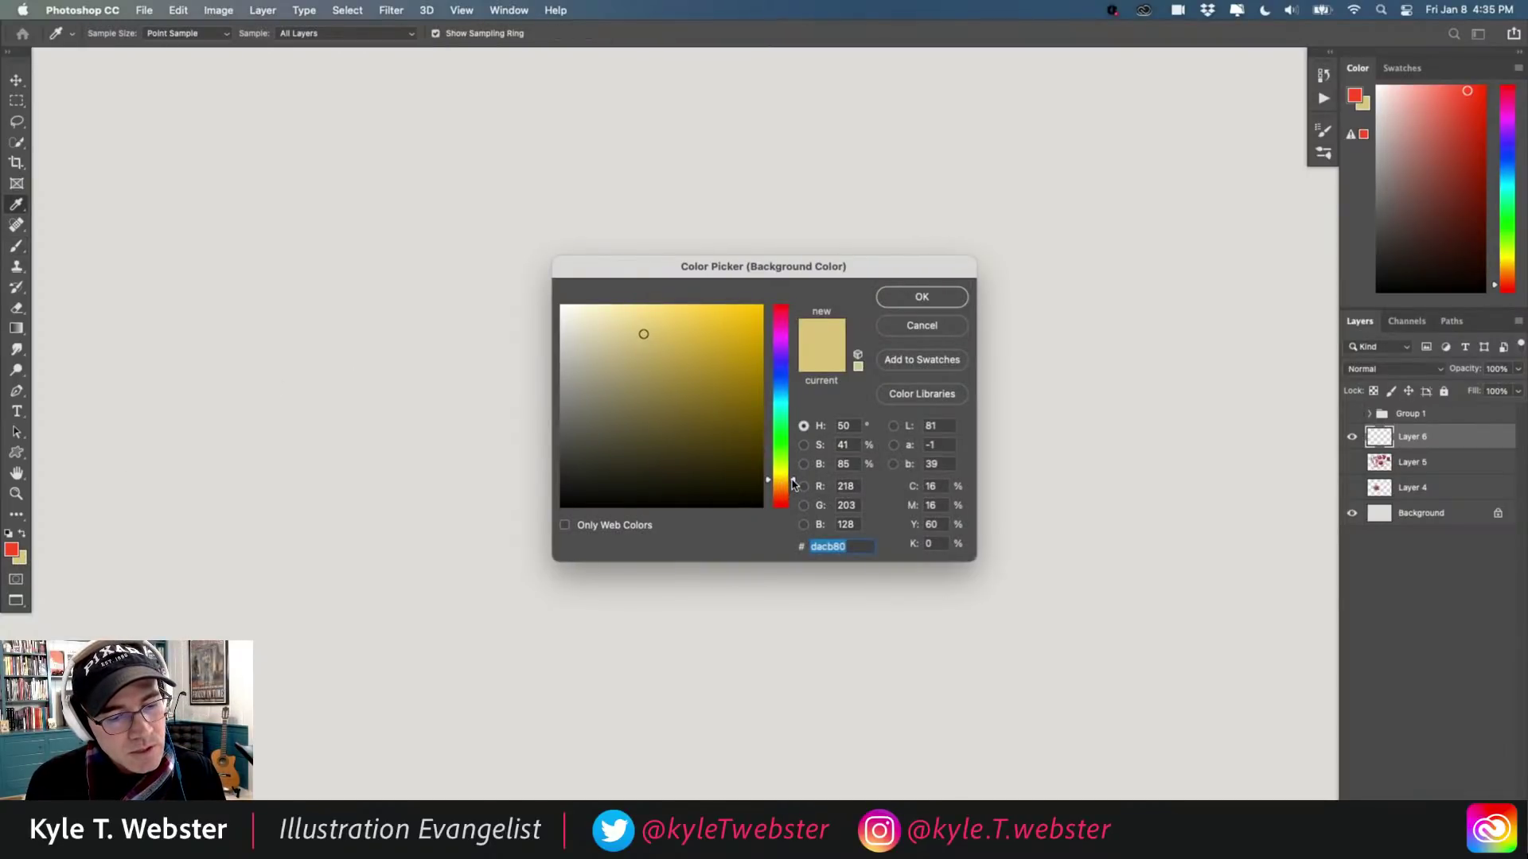
left_click(782, 321)
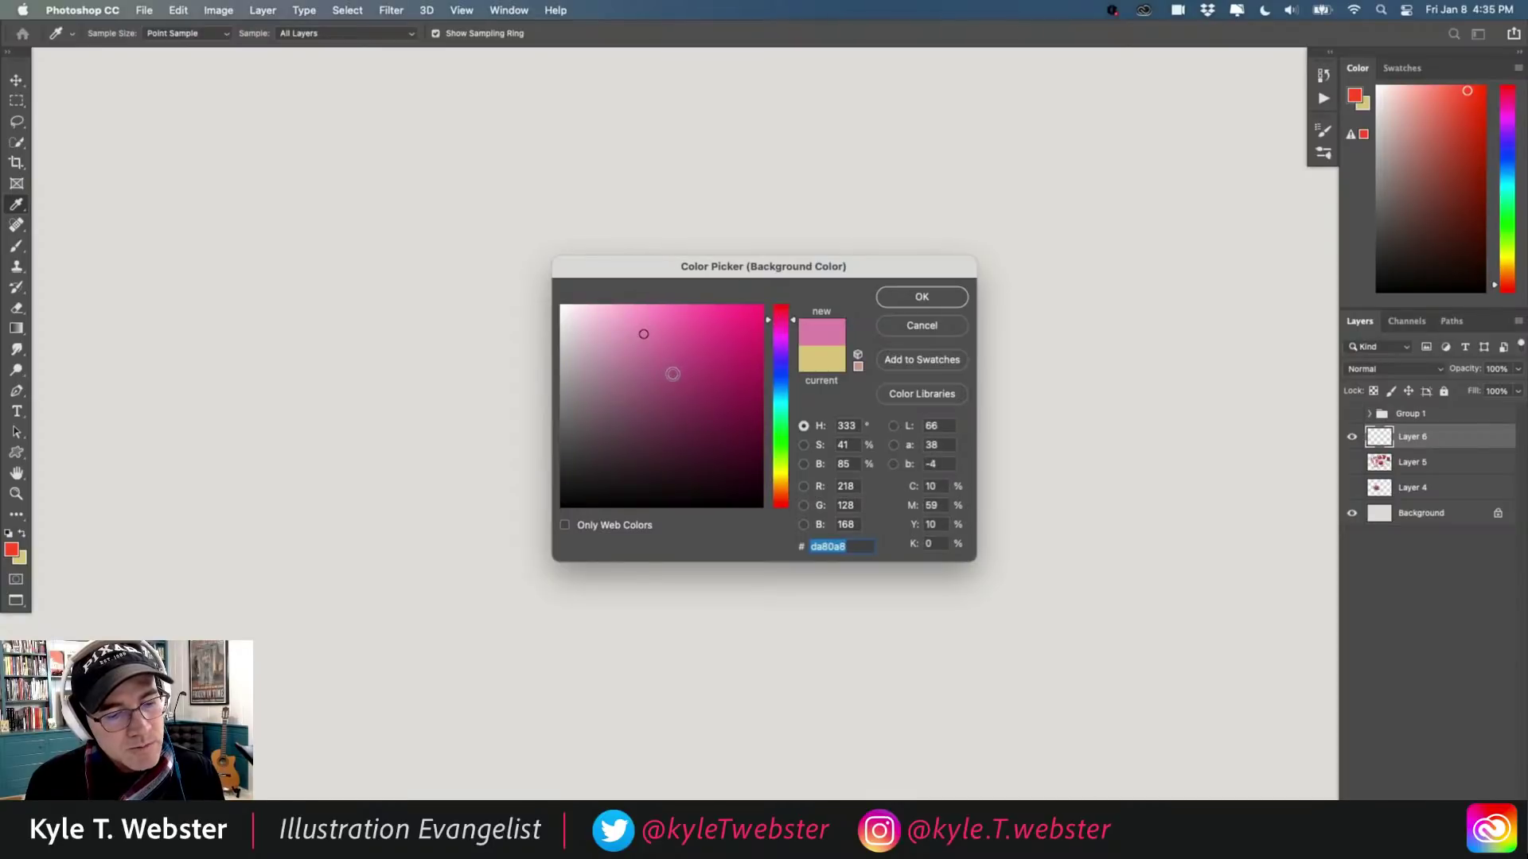
left_click_drag(672, 374, 676, 357)
left_click(904, 299)
key("b")
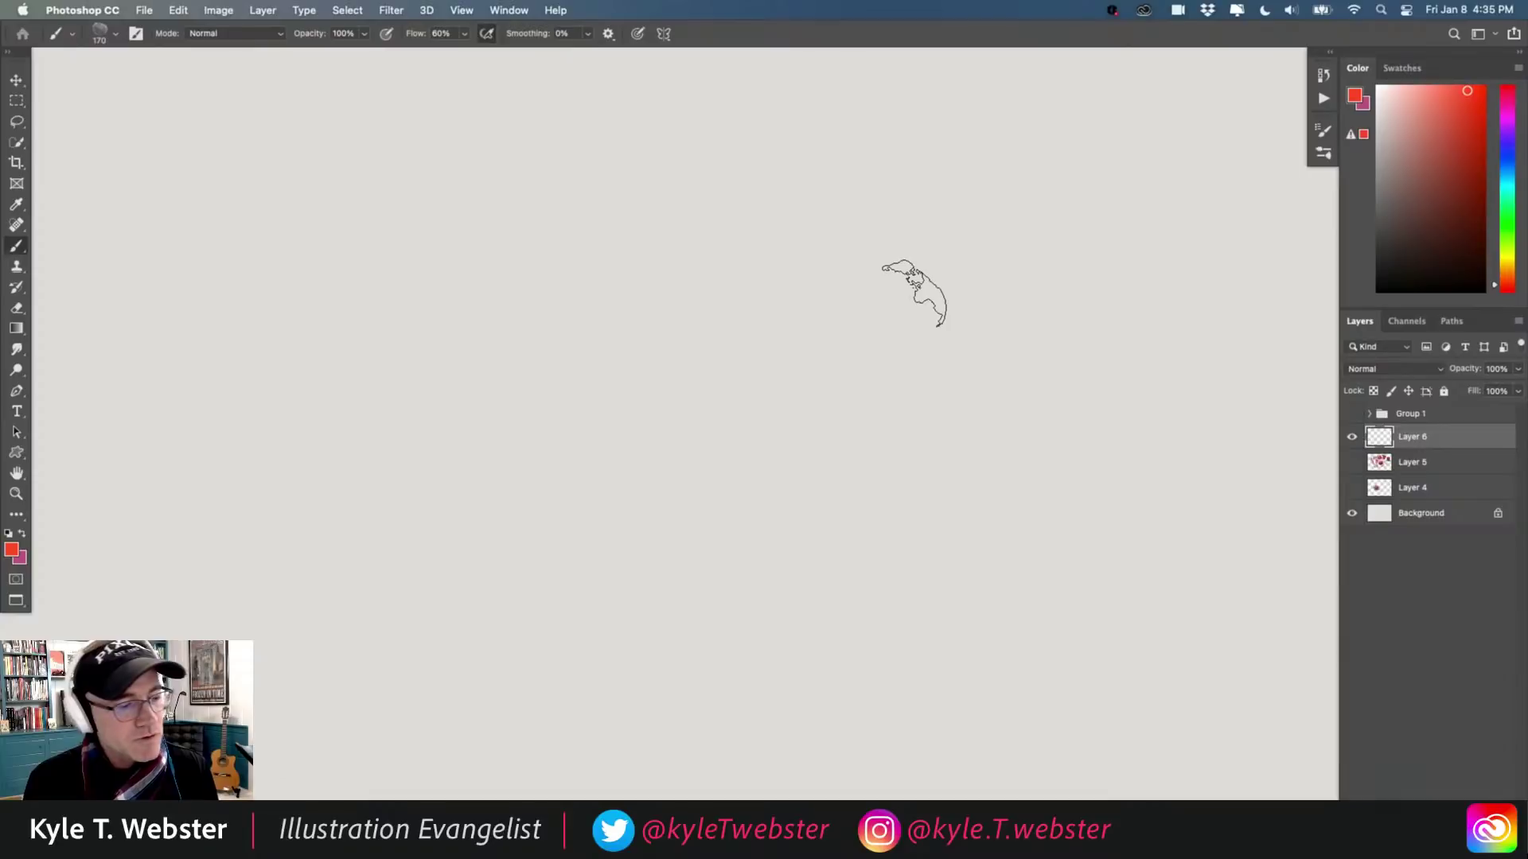
Open the Color Dynamics settings of the Washy Warren brush
left_click(1323, 155)
left_click(1012, 122)
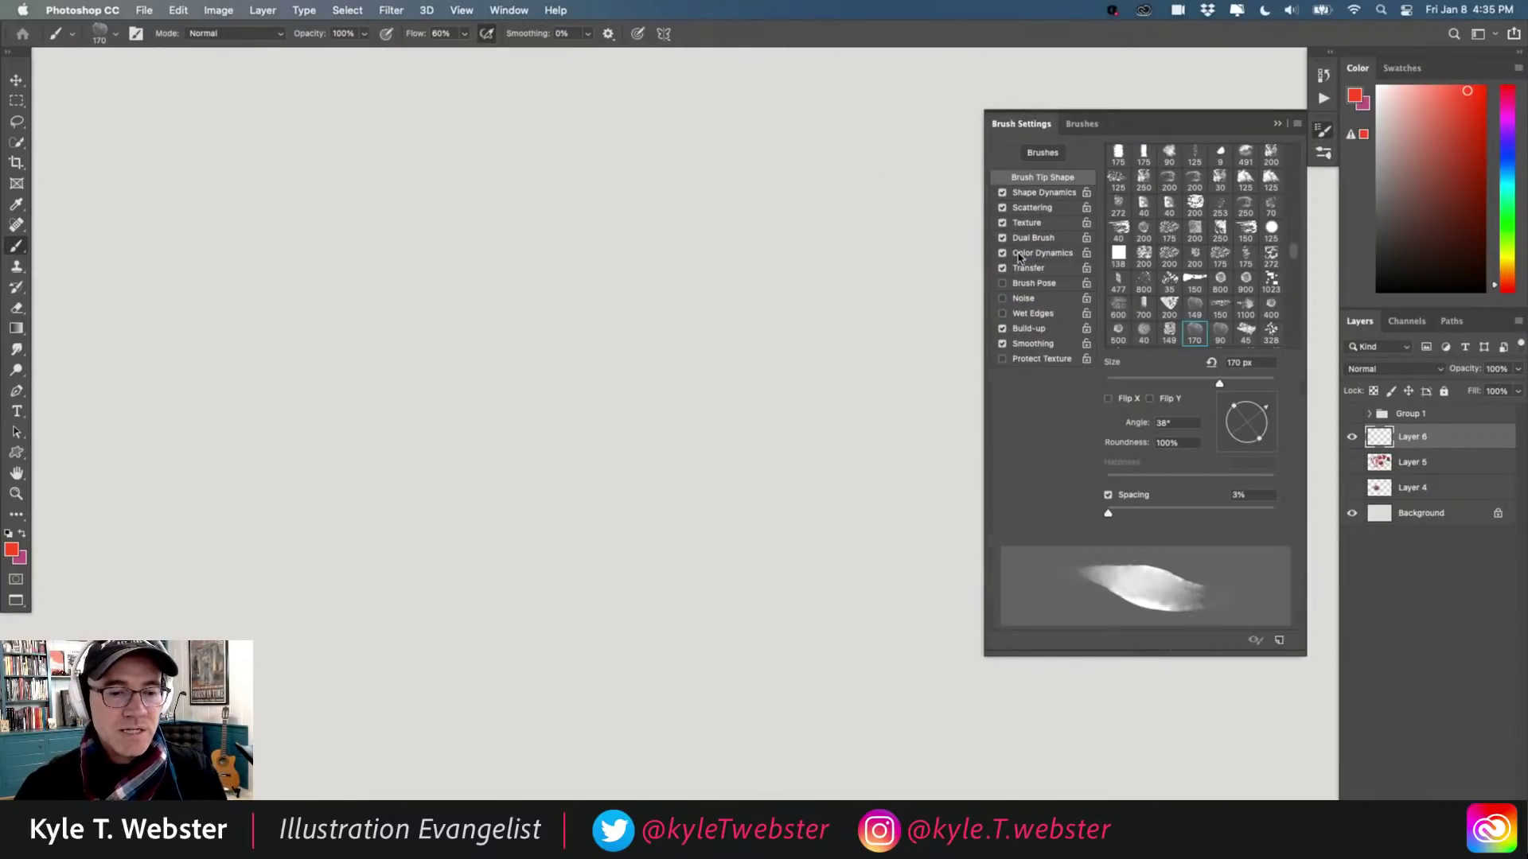
left_click(1025, 253)
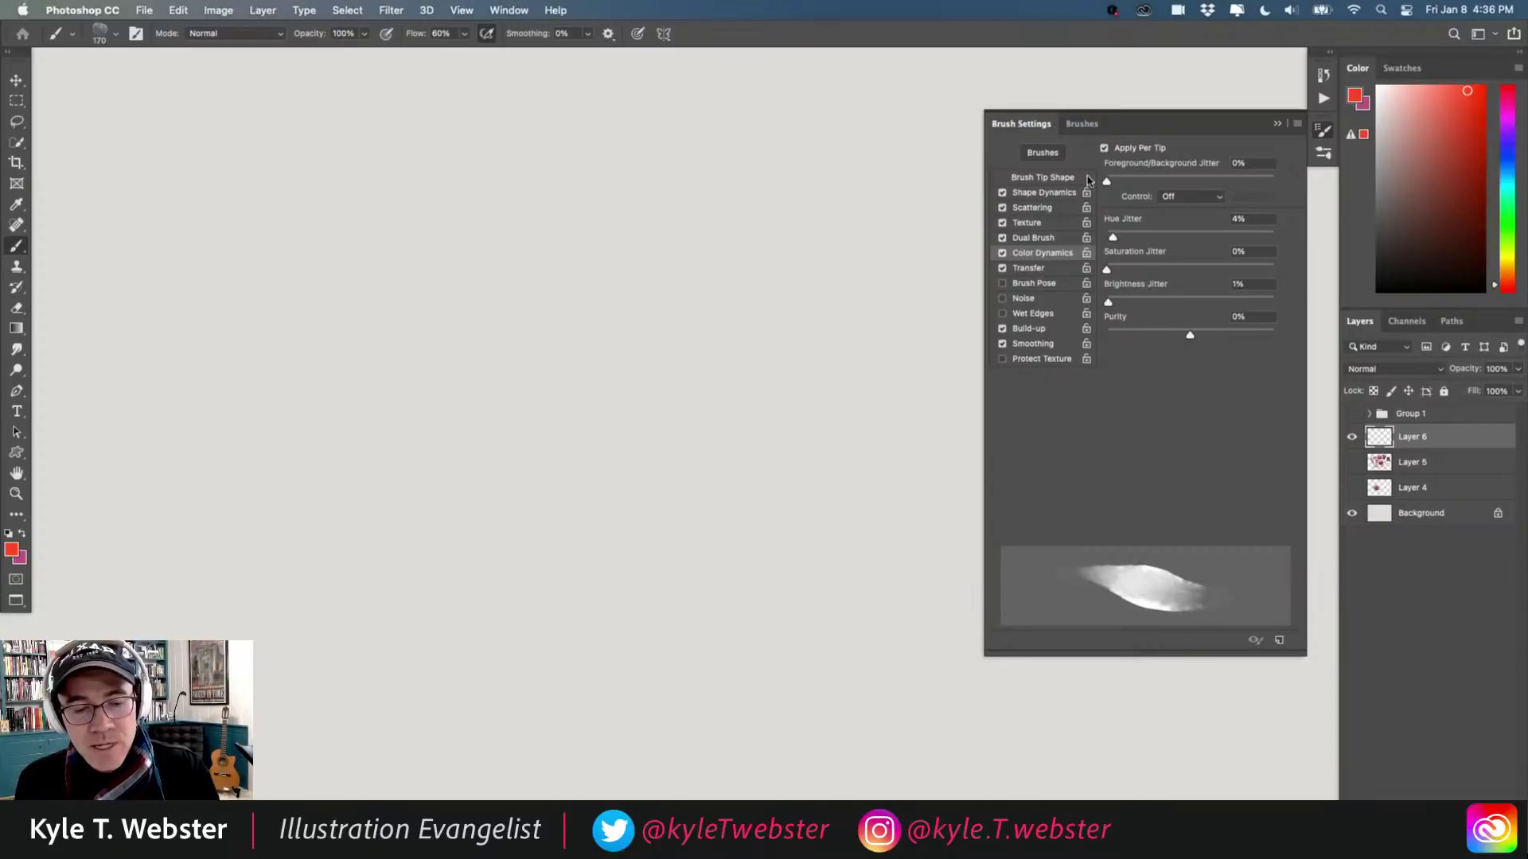
Set the brush's foreground/background colour control to Pen Pressure and paint broad crossing test strokes on Layer 6
left_click(1169, 196)
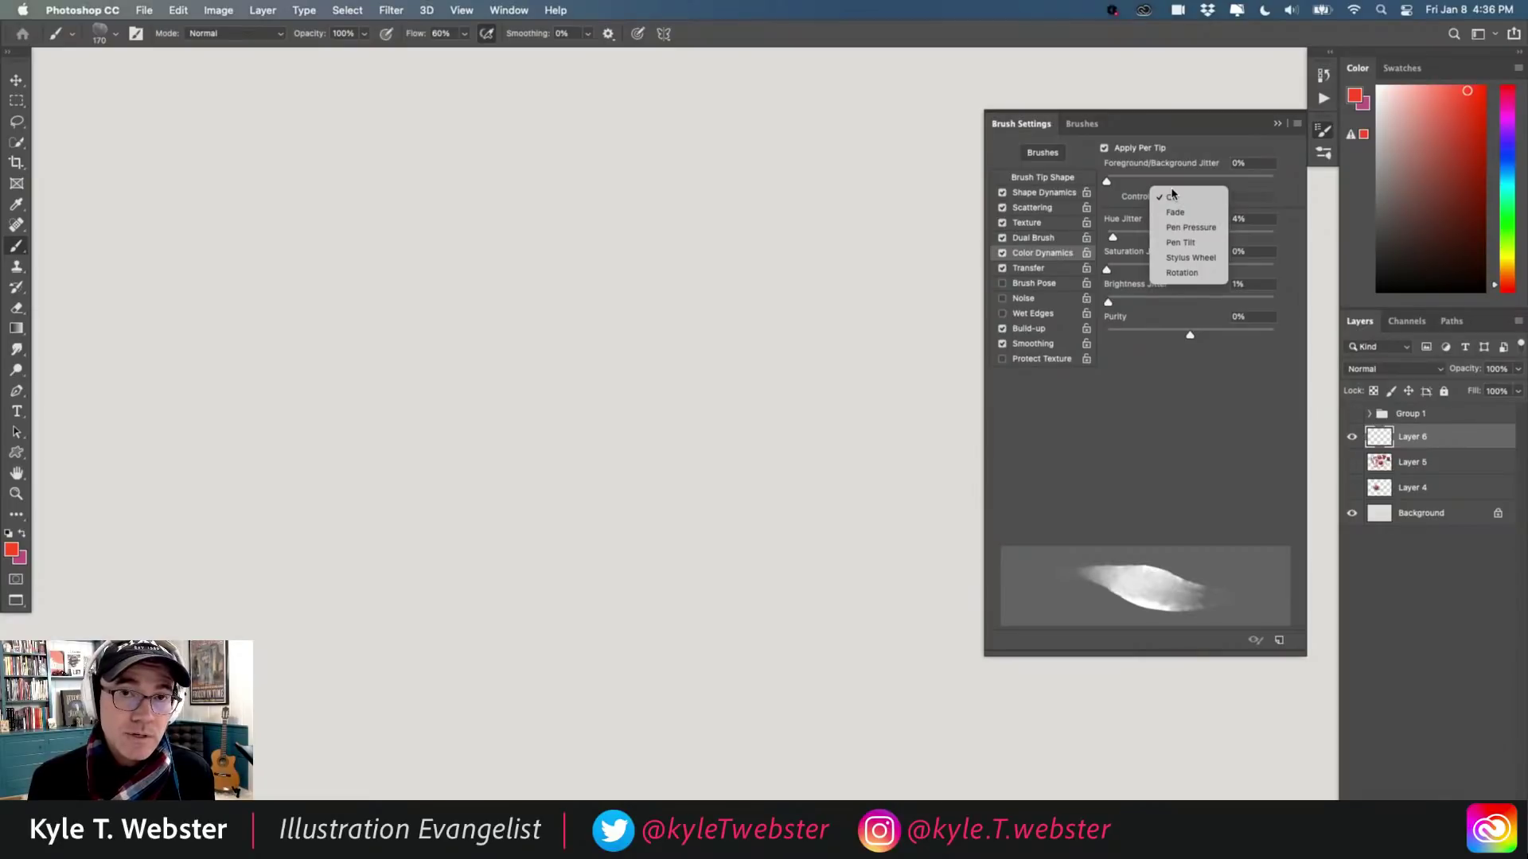
left_click(1173, 228)
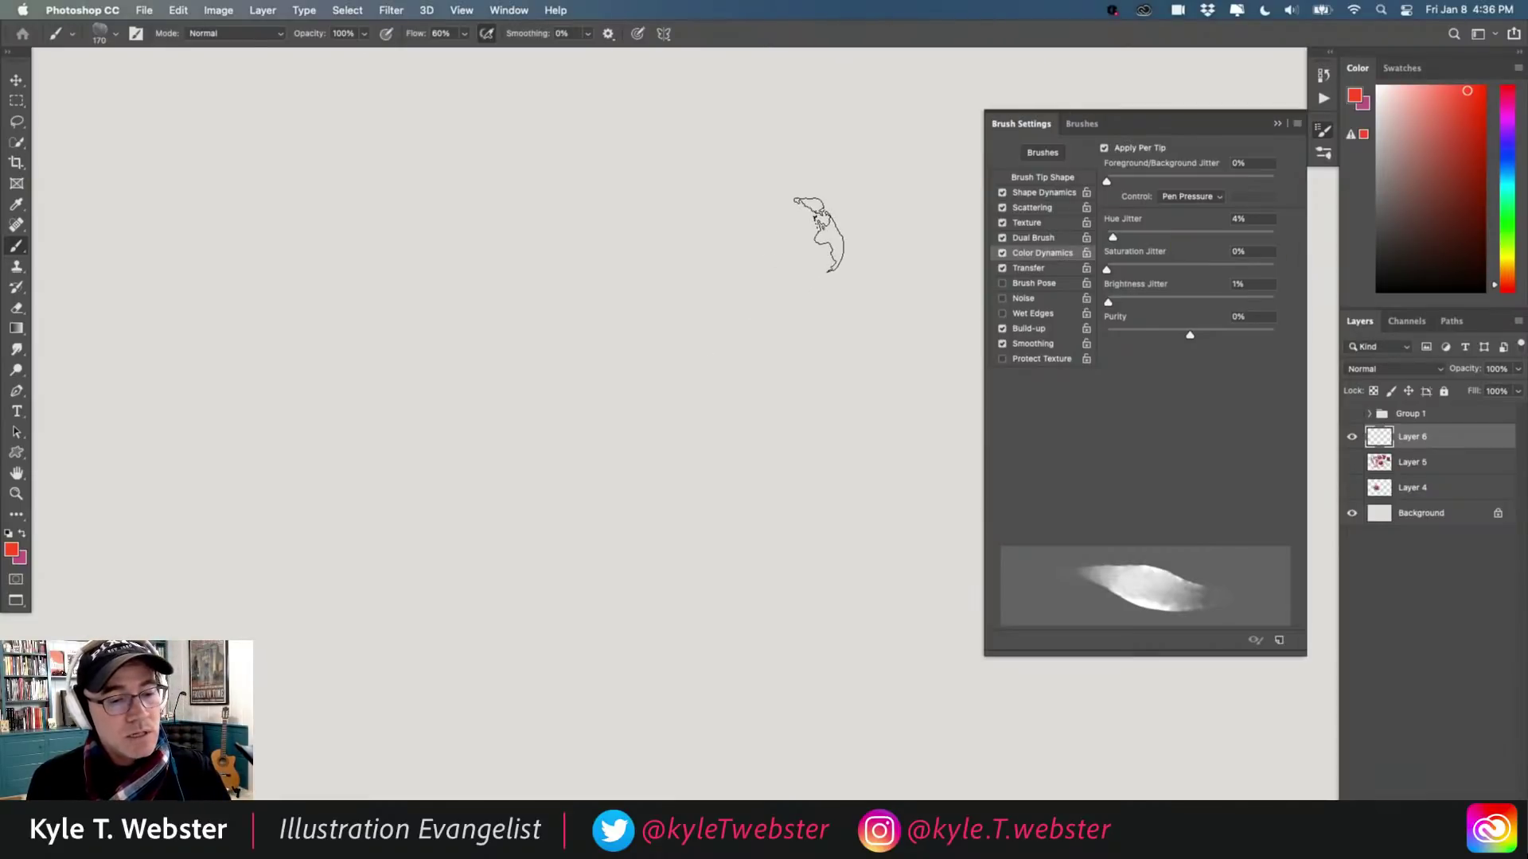
mouse_move(818, 231)
left_mouse_down()
mouse_move(610, 521)
mouse_move(591, 513)
mouse_move(789, 221)
mouse_move(625, 429)
mouse_move(569, 573)
left_mouse_up()
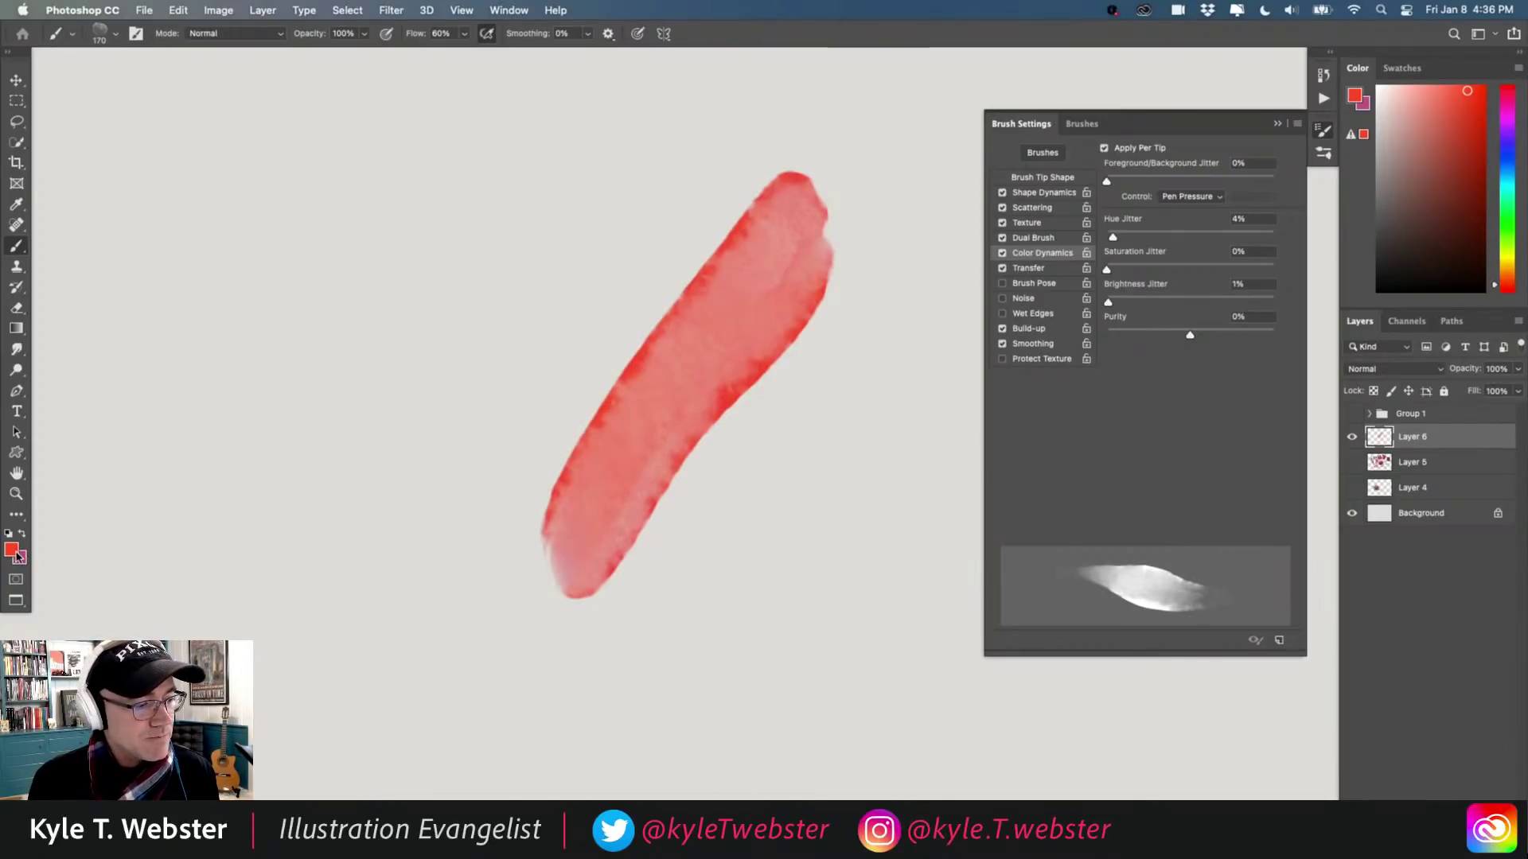
mouse_move(595, 293)
left_mouse_down()
mouse_move(826, 512)
mouse_move(588, 291)
mouse_move(785, 491)
mouse_move(519, 282)
mouse_move(771, 490)
mouse_move(619, 368)
mouse_move(572, 352)
mouse_move(799, 508)
mouse_move(535, 289)
mouse_move(824, 517)
mouse_move(611, 309)
mouse_move(718, 478)
mouse_move(499, 317)
mouse_move(763, 524)
mouse_move(535, 335)
mouse_move(682, 442)
left_mouse_up()
mouse_move(747, 498)
left_mouse_down()
mouse_move(682, 505)
mouse_move(561, 426)
left_mouse_up()
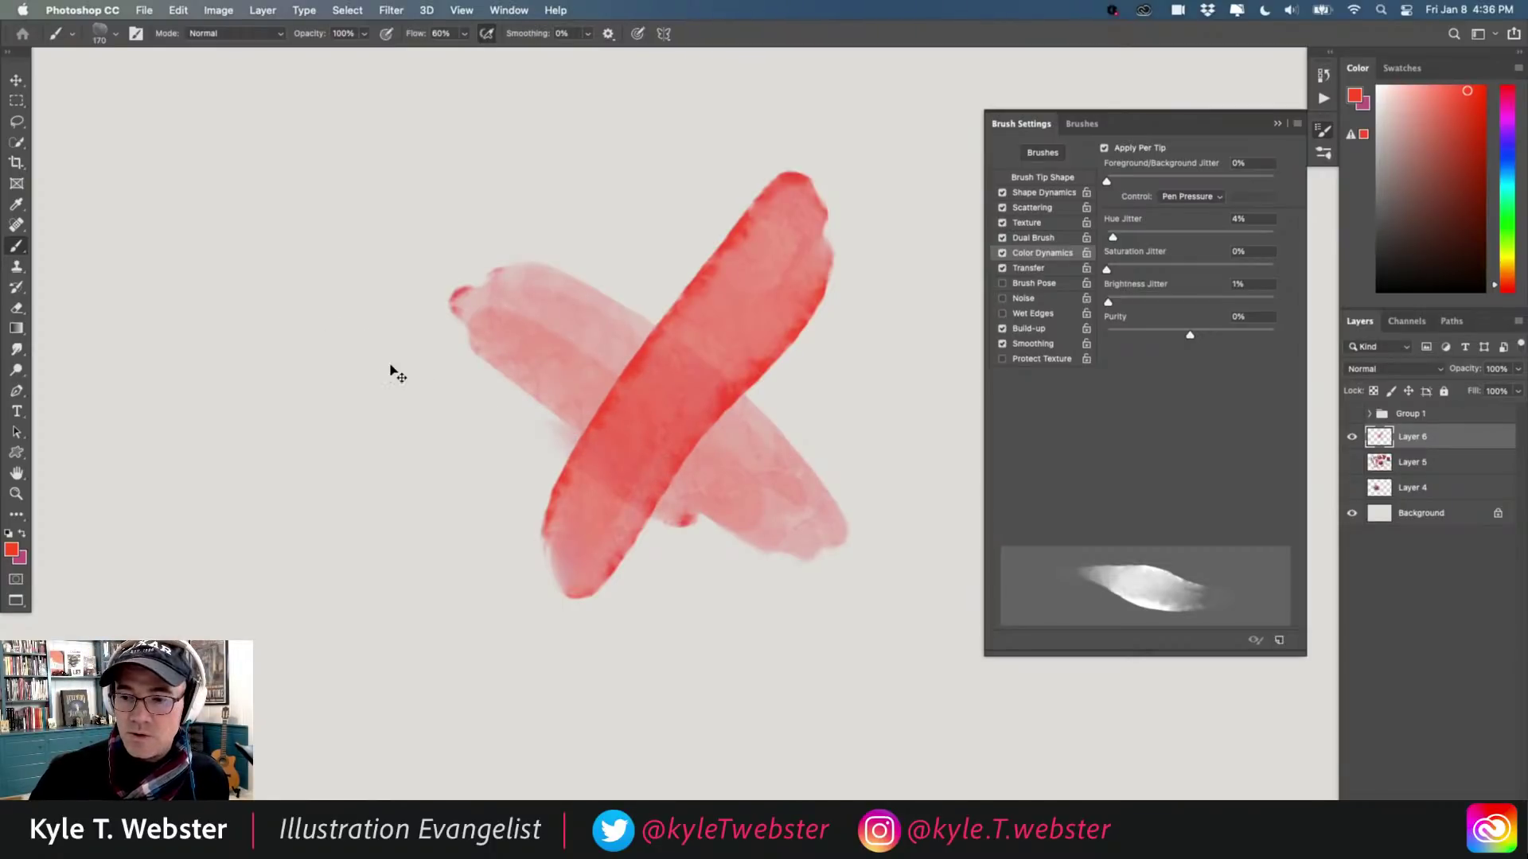
Clear Layer 6 and paint a long diagonal stroke with the Mushy Brush, going from light to heavy pressure
key("Delete")
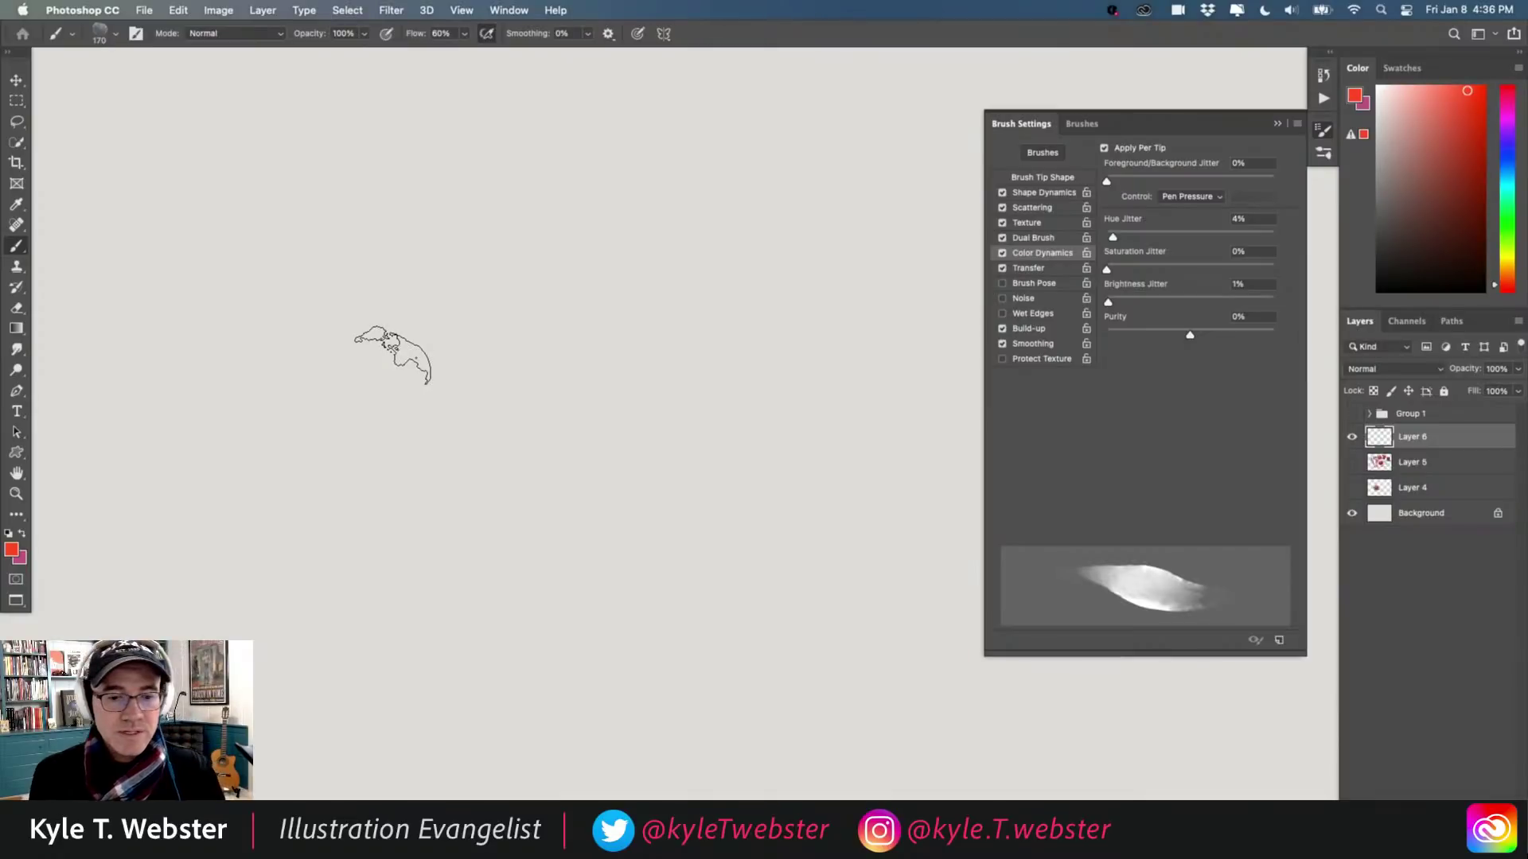
left_click(1082, 124)
left_click(1103, 215)
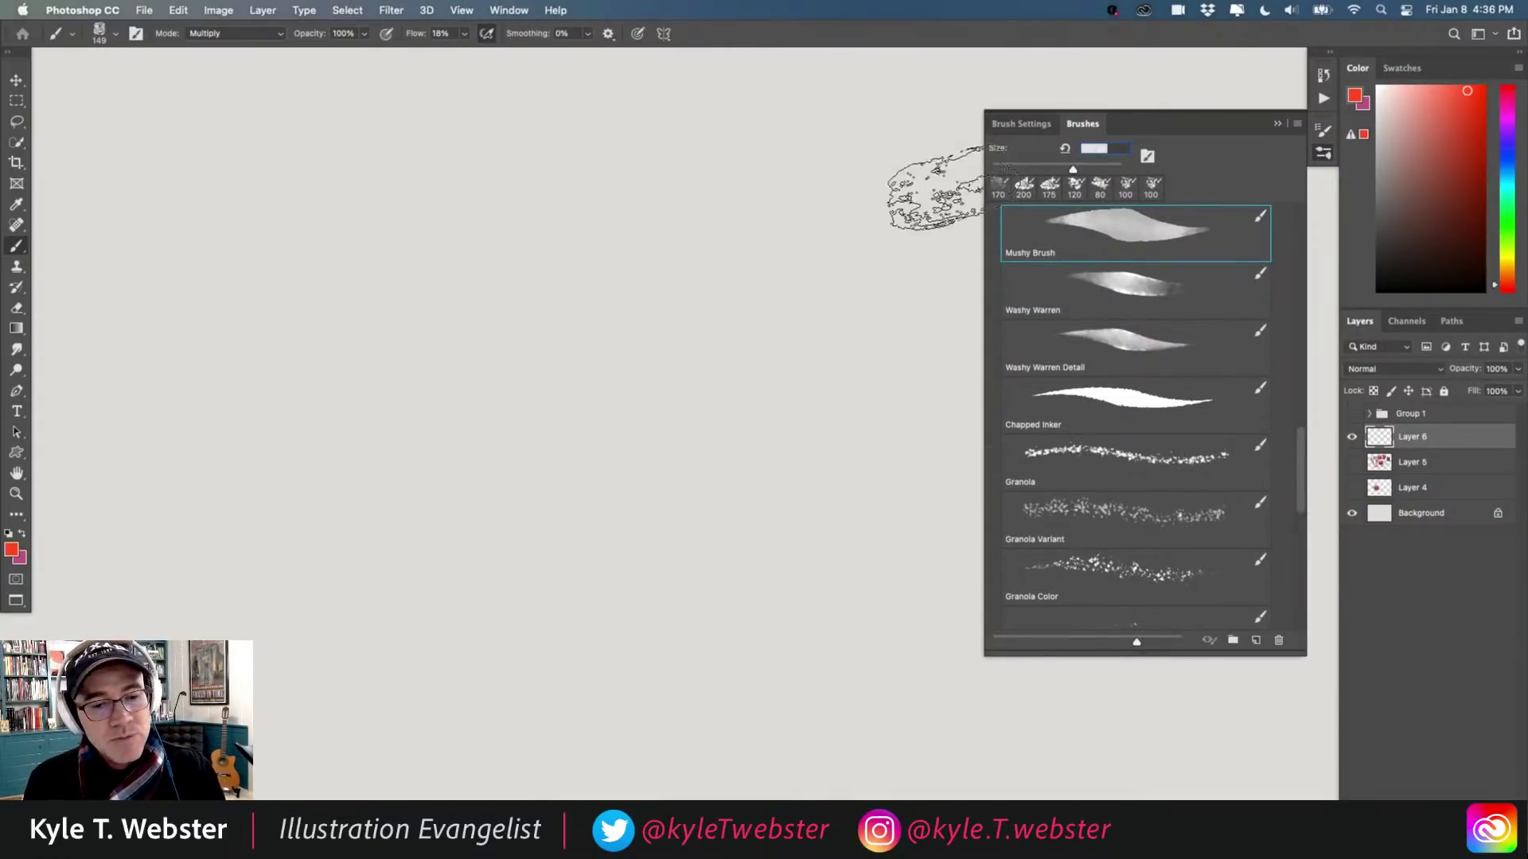
left_click(1013, 123)
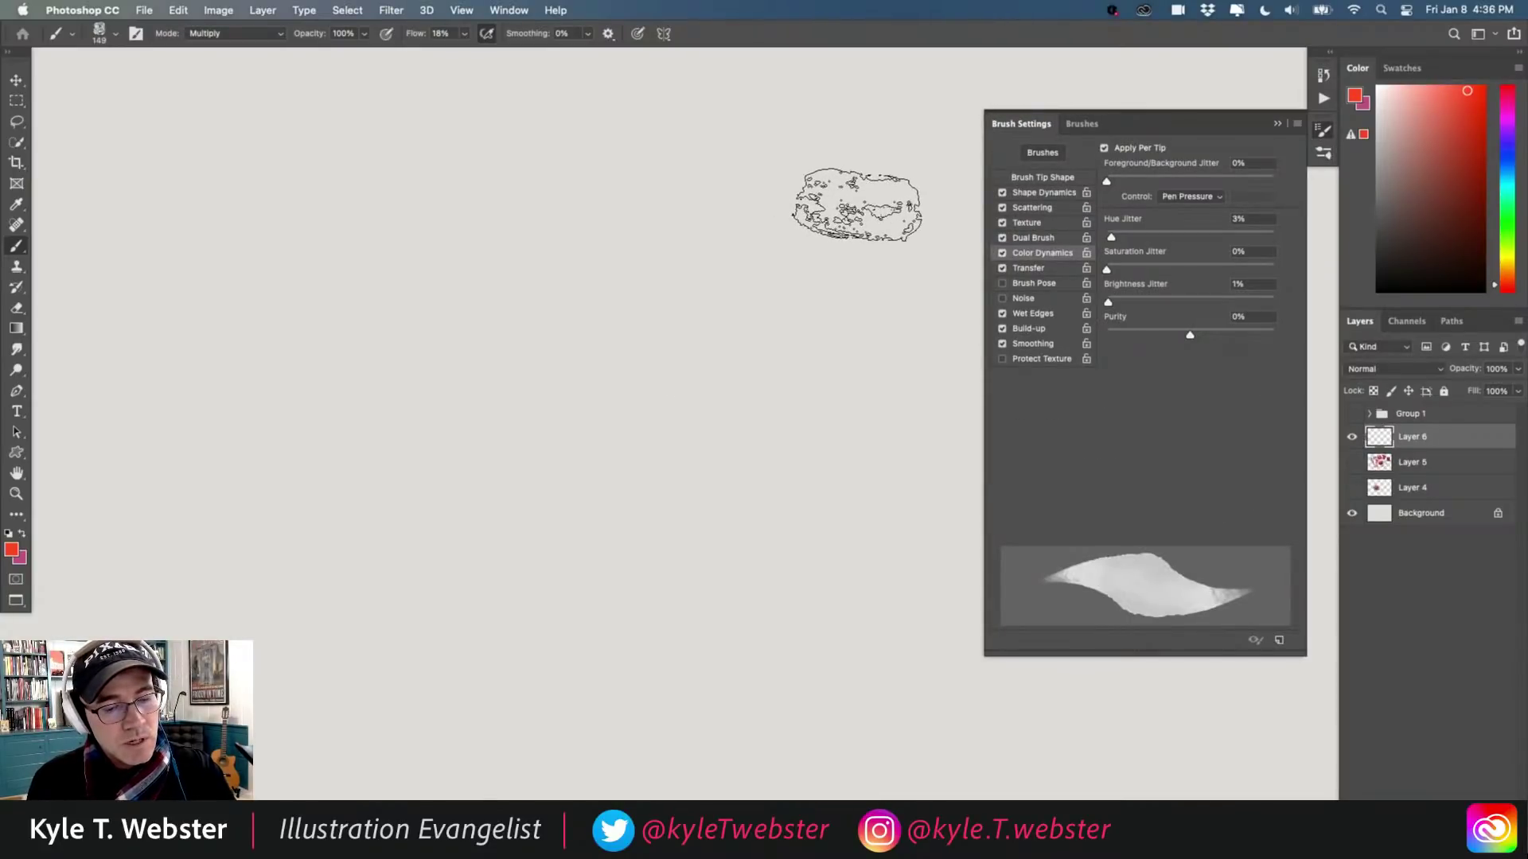
mouse_move(850, 212)
left_mouse_down()
mouse_move(567, 508)
mouse_move(418, 624)
mouse_move(433, 624)
left_mouse_up()
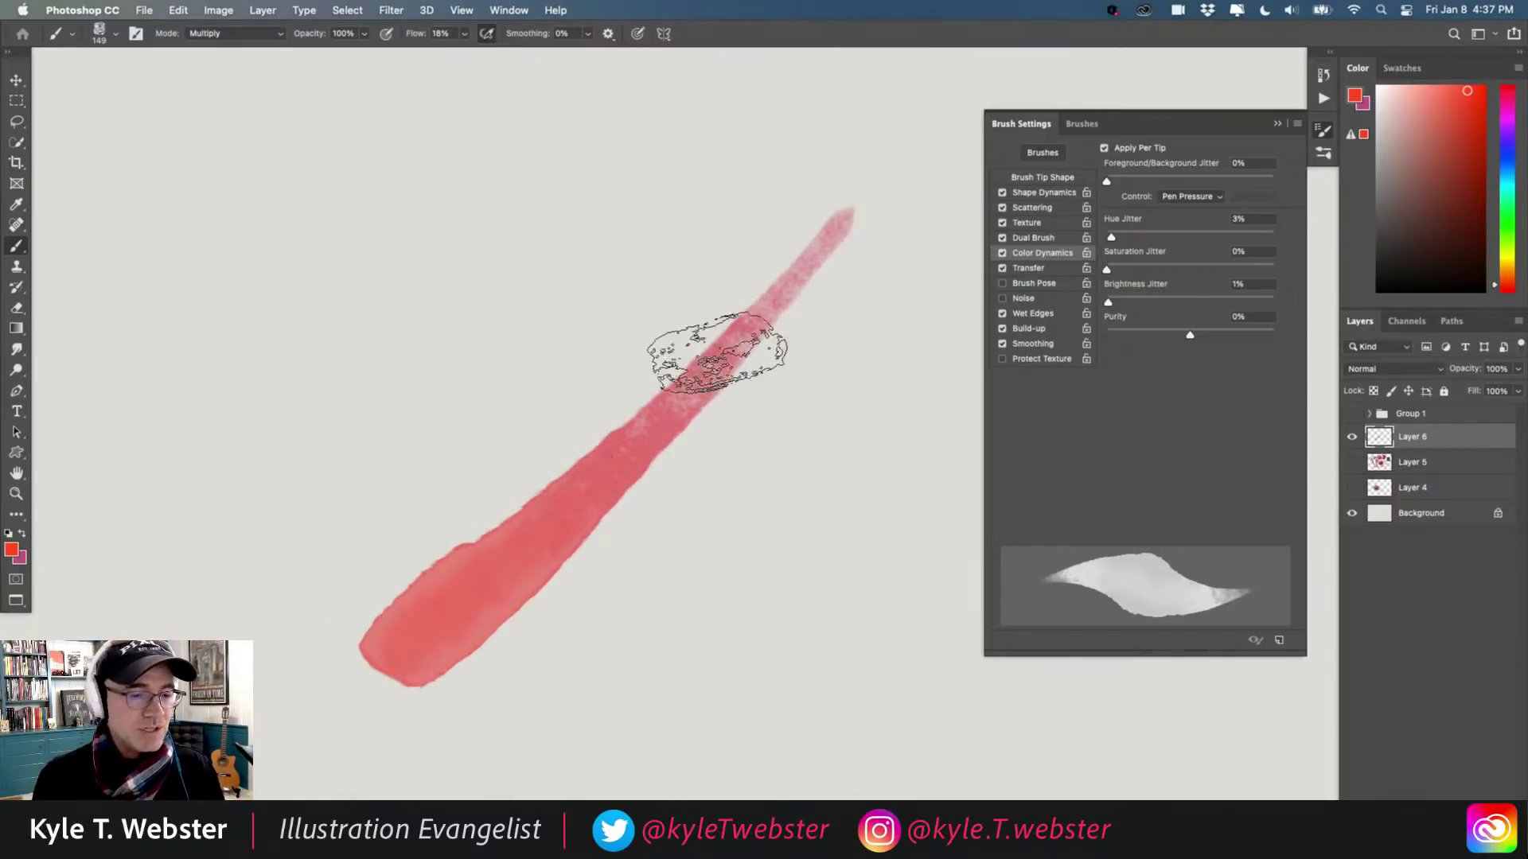
Change the background colour to blue and paint a second diagonal stroke parallel to the first, from light to heavy pressure
left_click(19, 559)
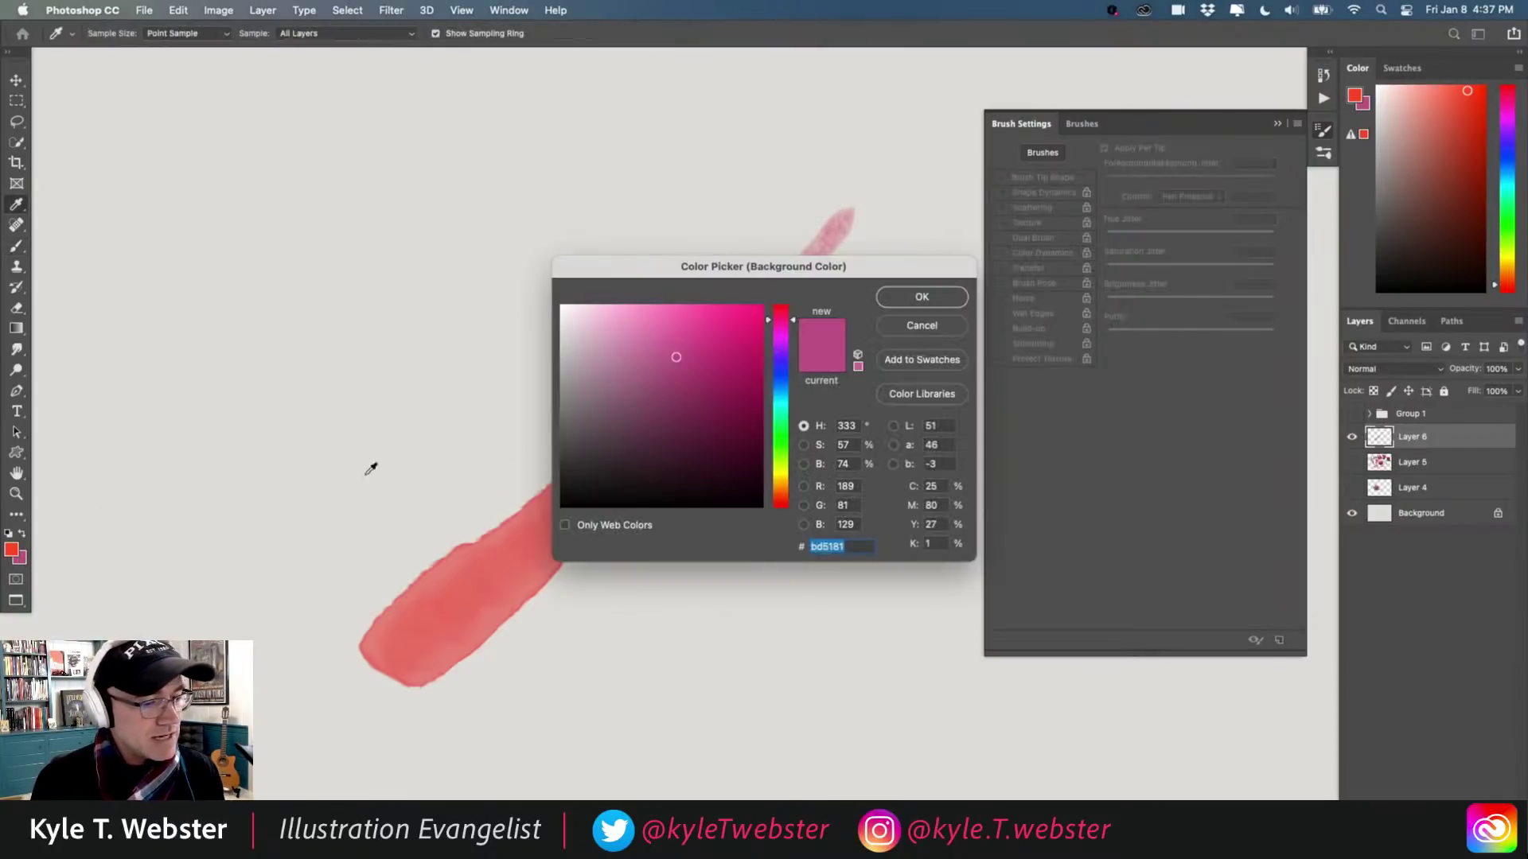
left_click(786, 390)
key("Return")
key("b")
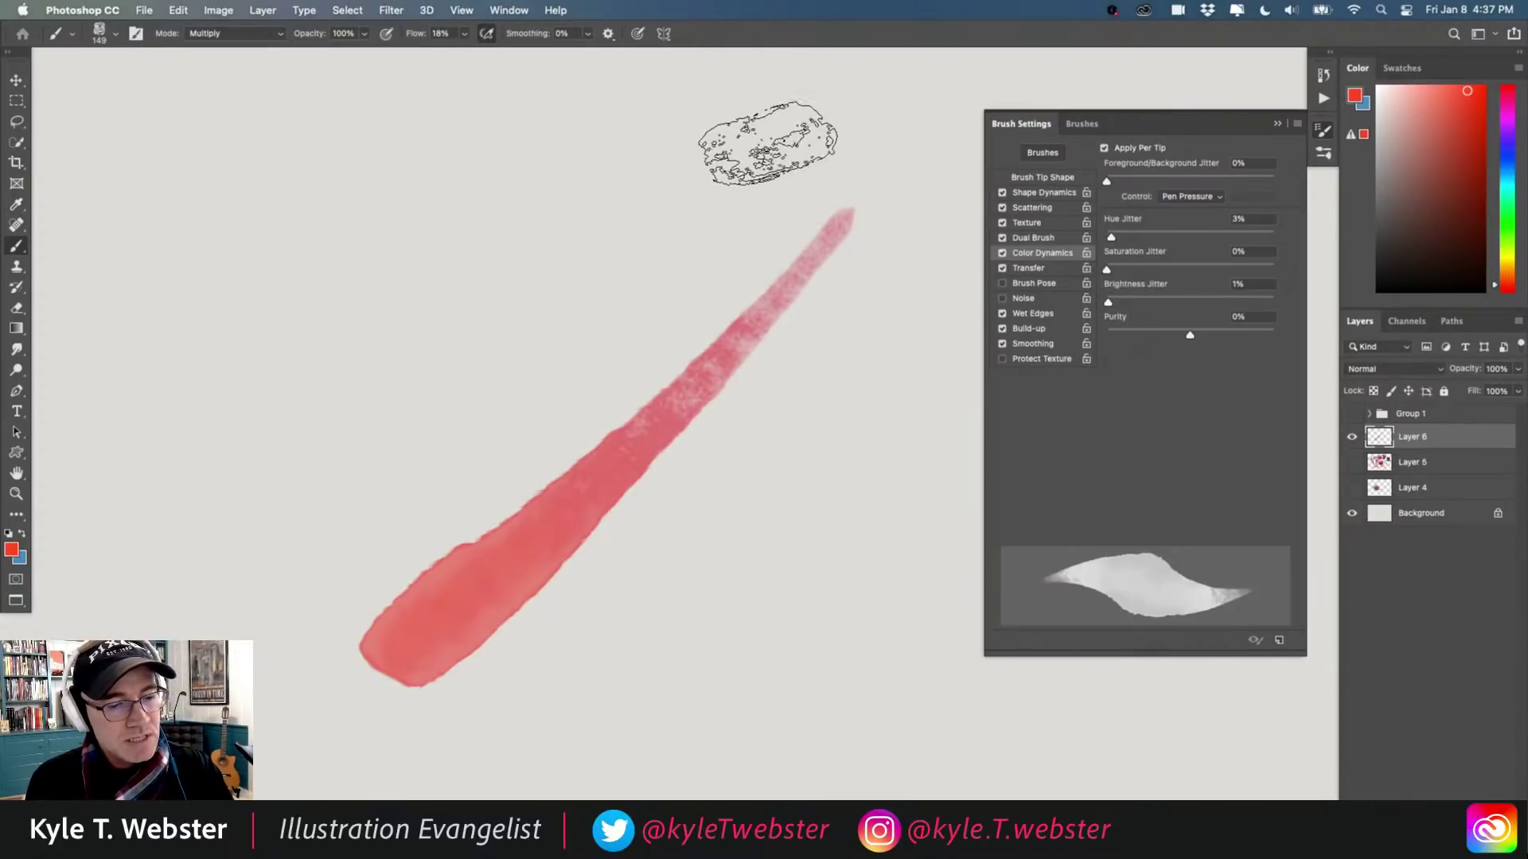
mouse_move(767, 139)
left_mouse_down()
mouse_move(508, 369)
mouse_move(239, 577)
left_mouse_up()
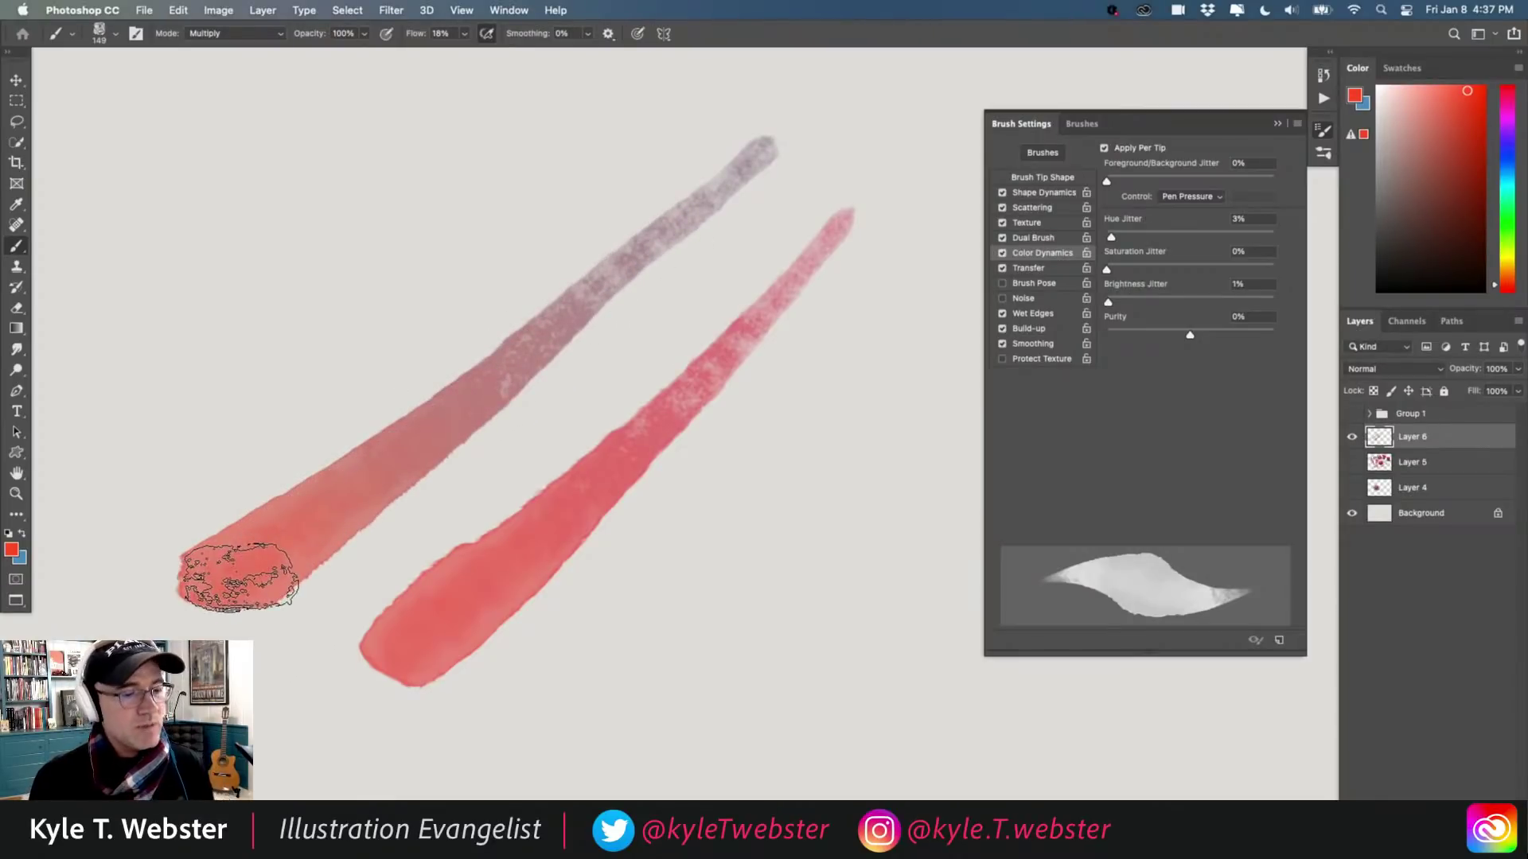
Paint a block of adjoining vertical strokes beside the diagonals and build up darker overlapping strokes through its middle
mouse_move(871, 407)
left_mouse_down()
mouse_move(892, 664)
mouse_move(868, 459)
mouse_move(860, 569)
mouse_move(826, 519)
mouse_move(808, 591)
mouse_move(776, 479)
mouse_move(761, 696)
mouse_move(737, 425)
mouse_move(728, 692)
mouse_move(711, 531)
mouse_move(685, 541)
mouse_move(736, 721)
mouse_move(733, 453)
mouse_move(761, 676)
mouse_move(777, 478)
mouse_move(797, 647)
mouse_move(810, 473)
mouse_move(839, 601)
mouse_move(861, 509)
mouse_move(907, 586)
mouse_move(878, 458)
mouse_move(863, 659)
mouse_move(823, 455)
mouse_move(791, 670)
mouse_move(762, 445)
mouse_move(834, 642)
mouse_move(833, 450)
mouse_move(877, 567)
mouse_move(867, 475)
mouse_move(824, 626)
mouse_move(799, 509)
mouse_move(756, 482)
mouse_move(757, 650)
mouse_move(691, 446)
mouse_move(709, 706)
mouse_move(681, 455)
mouse_move(699, 678)
mouse_move(713, 511)
mouse_move(715, 702)
mouse_move(617, 416)
left_mouse_up()
left_click(718, 669)
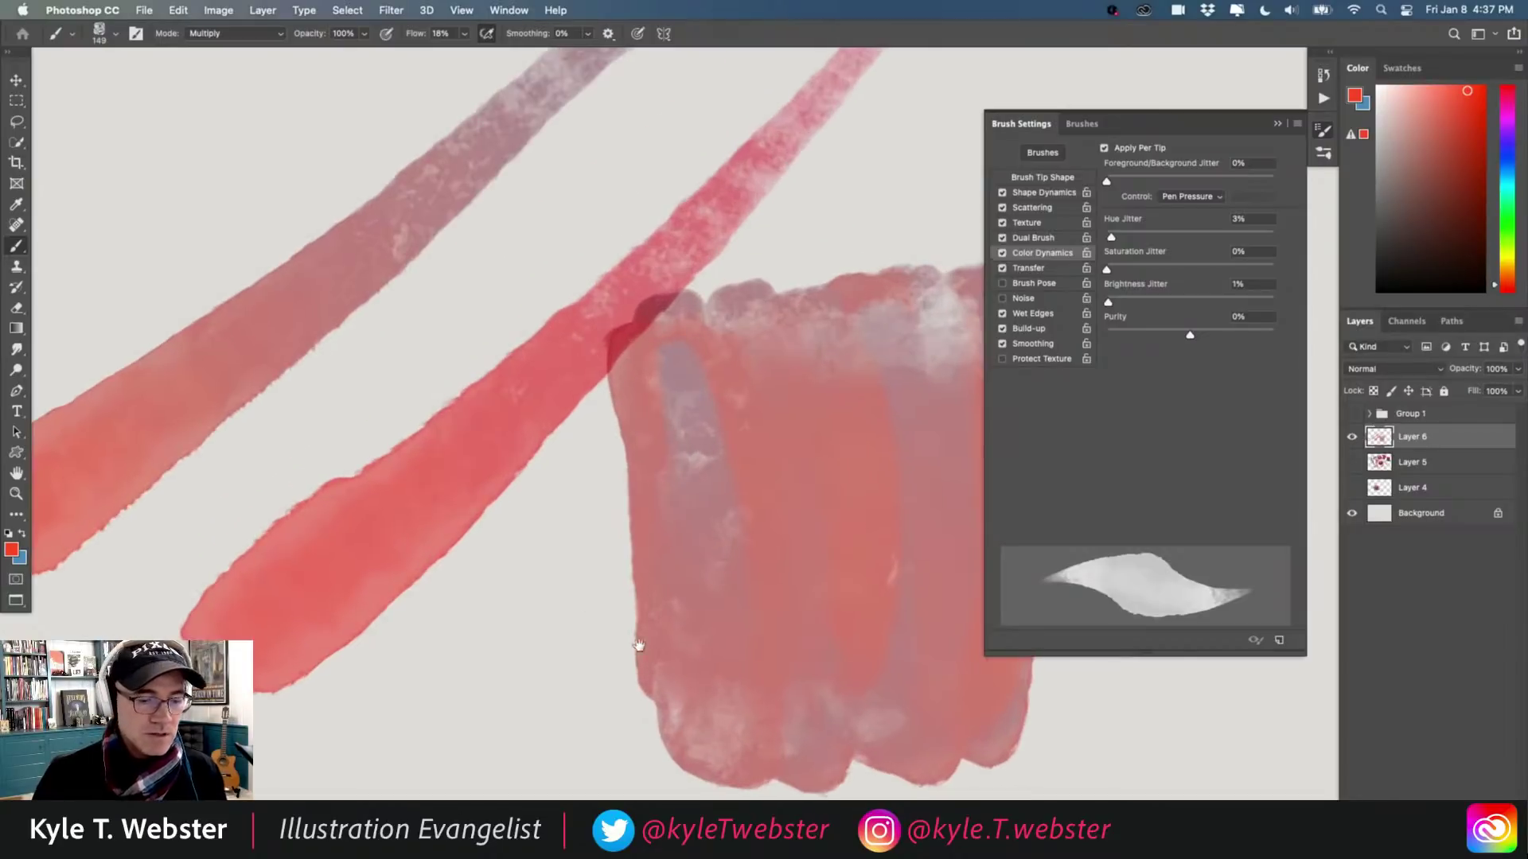
mouse_move(728, 254)
left_mouse_down()
mouse_move(728, 489)
mouse_move(596, 614)
mouse_move(613, 437)
mouse_move(660, 239)
mouse_move(677, 613)
left_mouse_up()
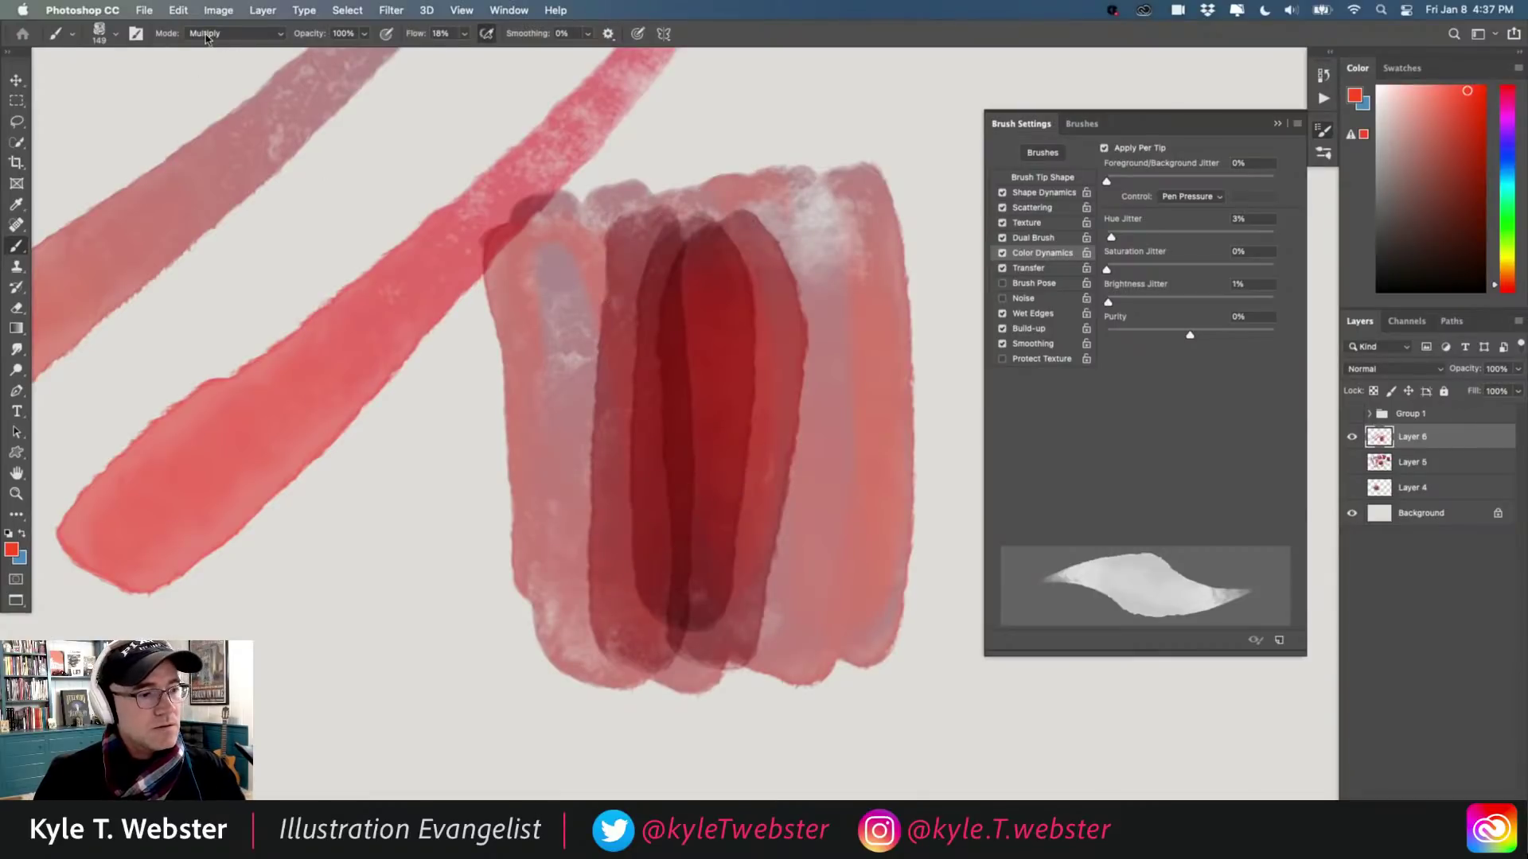
Switch the Mushy Brush's blending mode to Normal, clear all strokes from Layer 6 and deselect
left_click(235, 33)
left_click(211, 16)
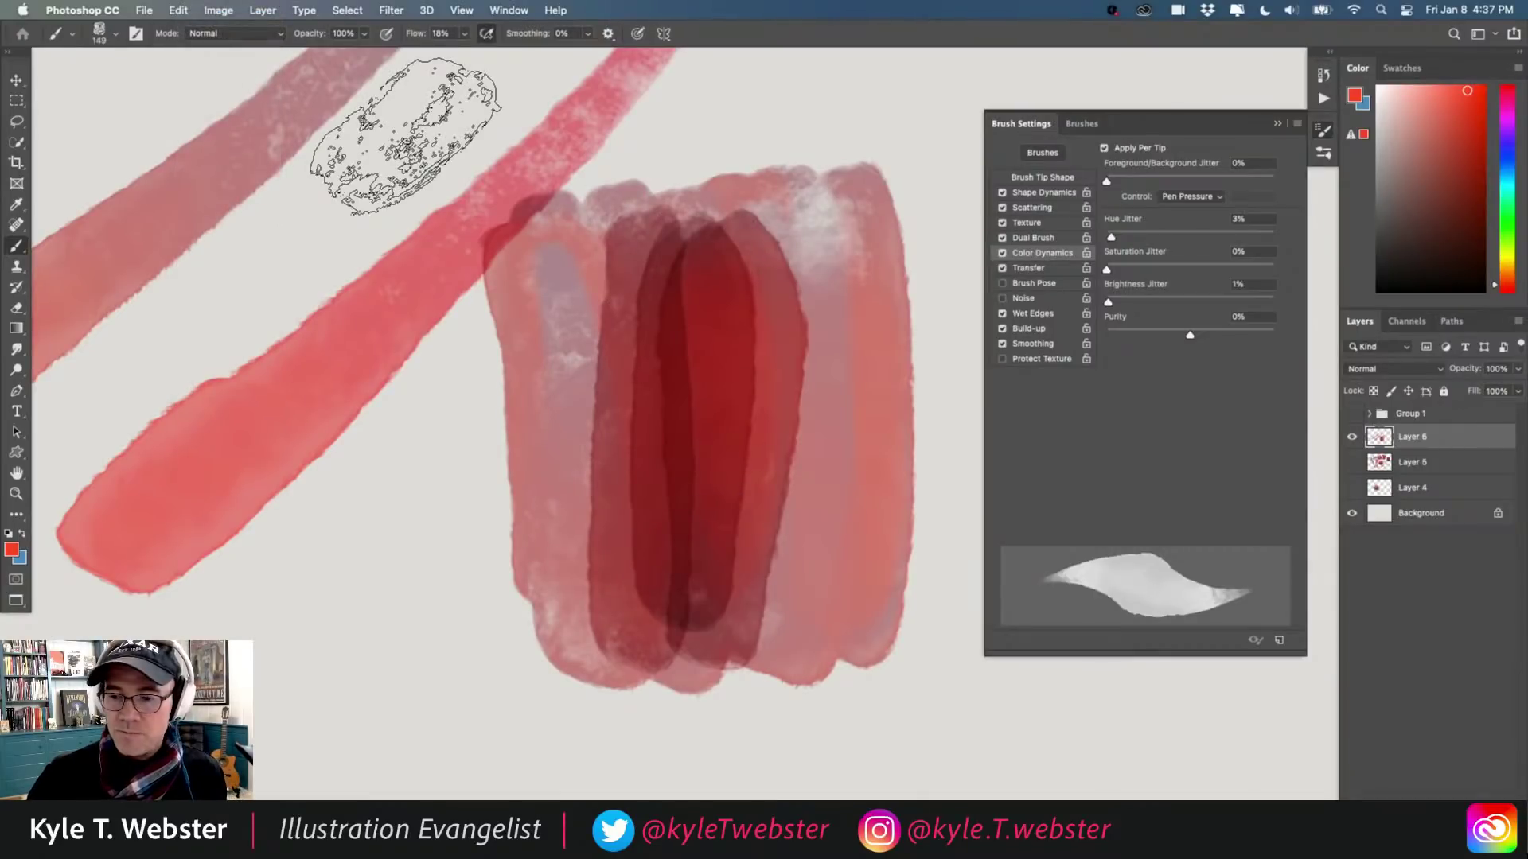
key("super+a")
key("Delete")
key("super+d")
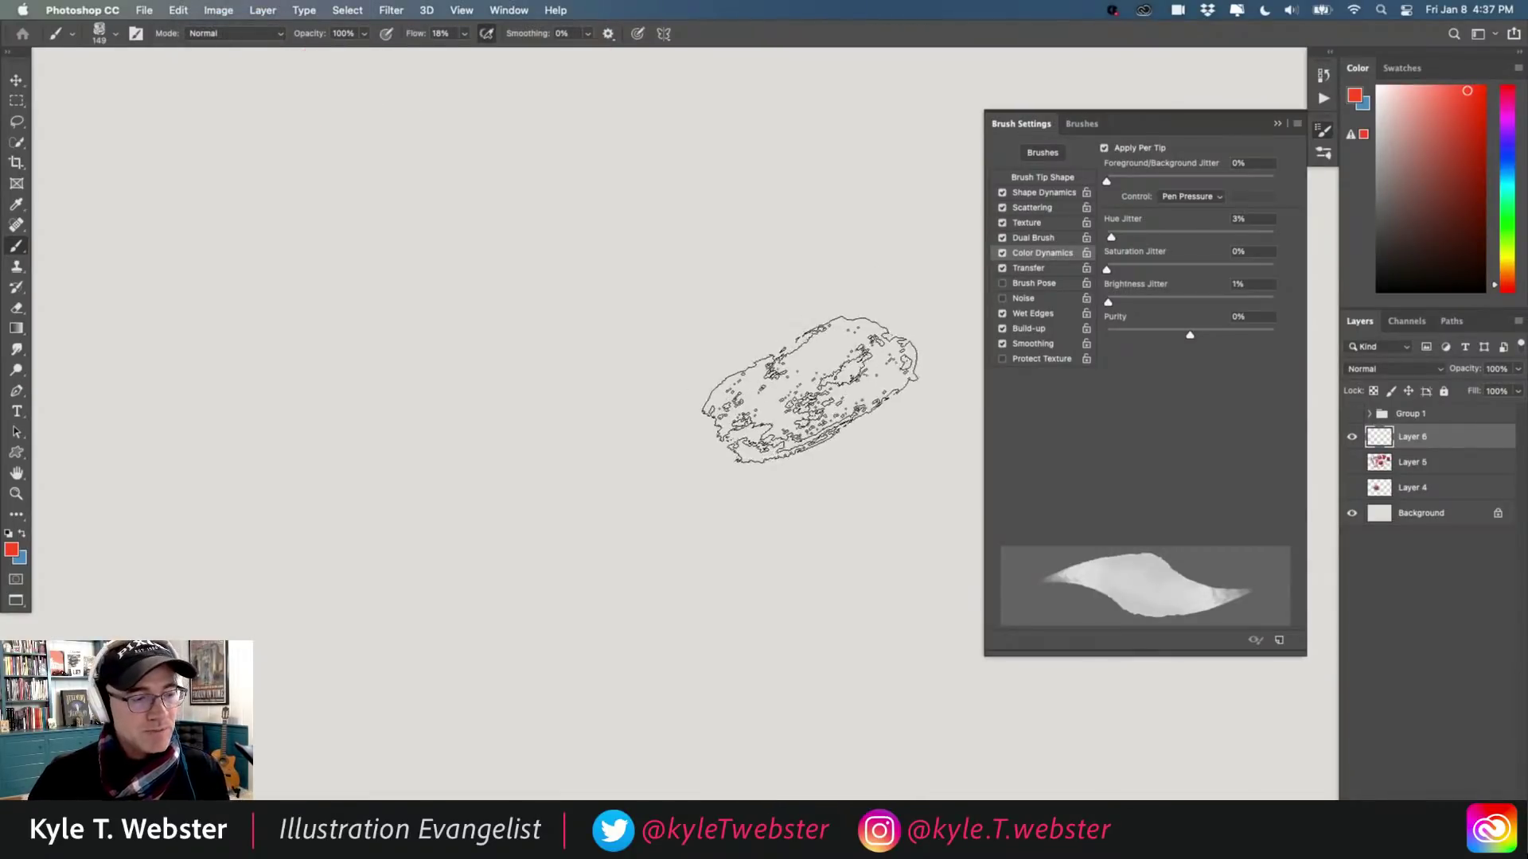
Paint three broad diagonal strokes in Normal mode, varying the pressure and layering more paint over the lowest one
mouse_move(823, 450)
left_mouse_down()
mouse_move(528, 302)
mouse_move(334, 235)
left_mouse_up()
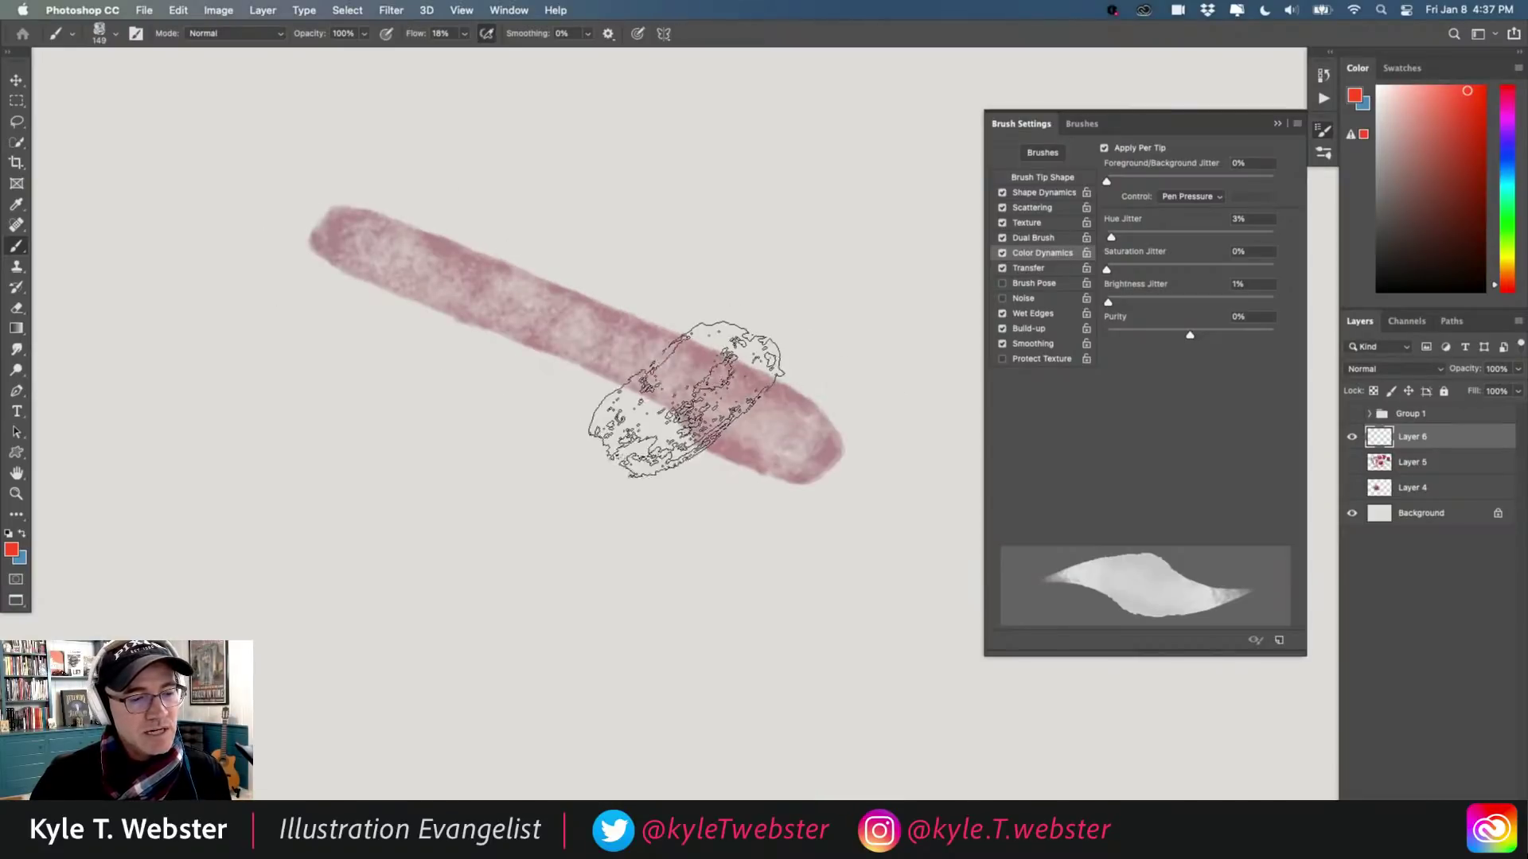
mouse_move(686, 398)
left_mouse_down()
mouse_move(397, 285)
mouse_move(760, 434)
mouse_move(770, 409)
mouse_move(440, 266)
mouse_move(436, 296)
mouse_move(793, 448)
mouse_move(674, 368)
left_mouse_up()
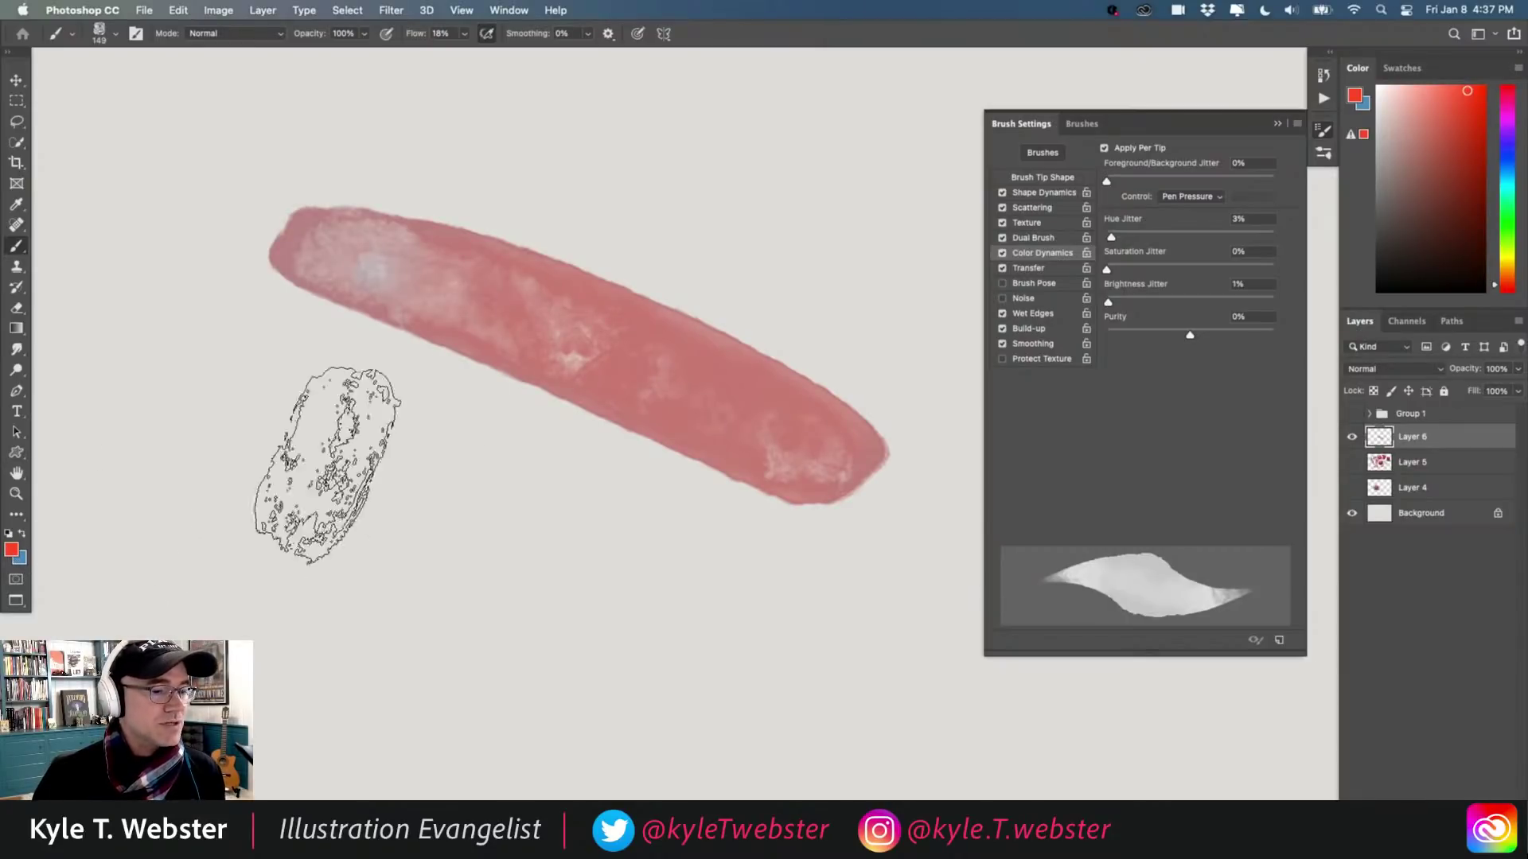
mouse_move(717, 623)
left_mouse_down()
mouse_move(266, 424)
mouse_move(238, 430)
mouse_move(706, 621)
mouse_move(592, 545)
mouse_move(176, 383)
mouse_move(406, 457)
mouse_move(737, 604)
mouse_move(375, 435)
mouse_move(269, 428)
mouse_move(658, 581)
mouse_move(475, 504)
mouse_move(466, 674)
mouse_move(239, 571)
mouse_move(568, 709)
mouse_move(79, 521)
left_mouse_up()
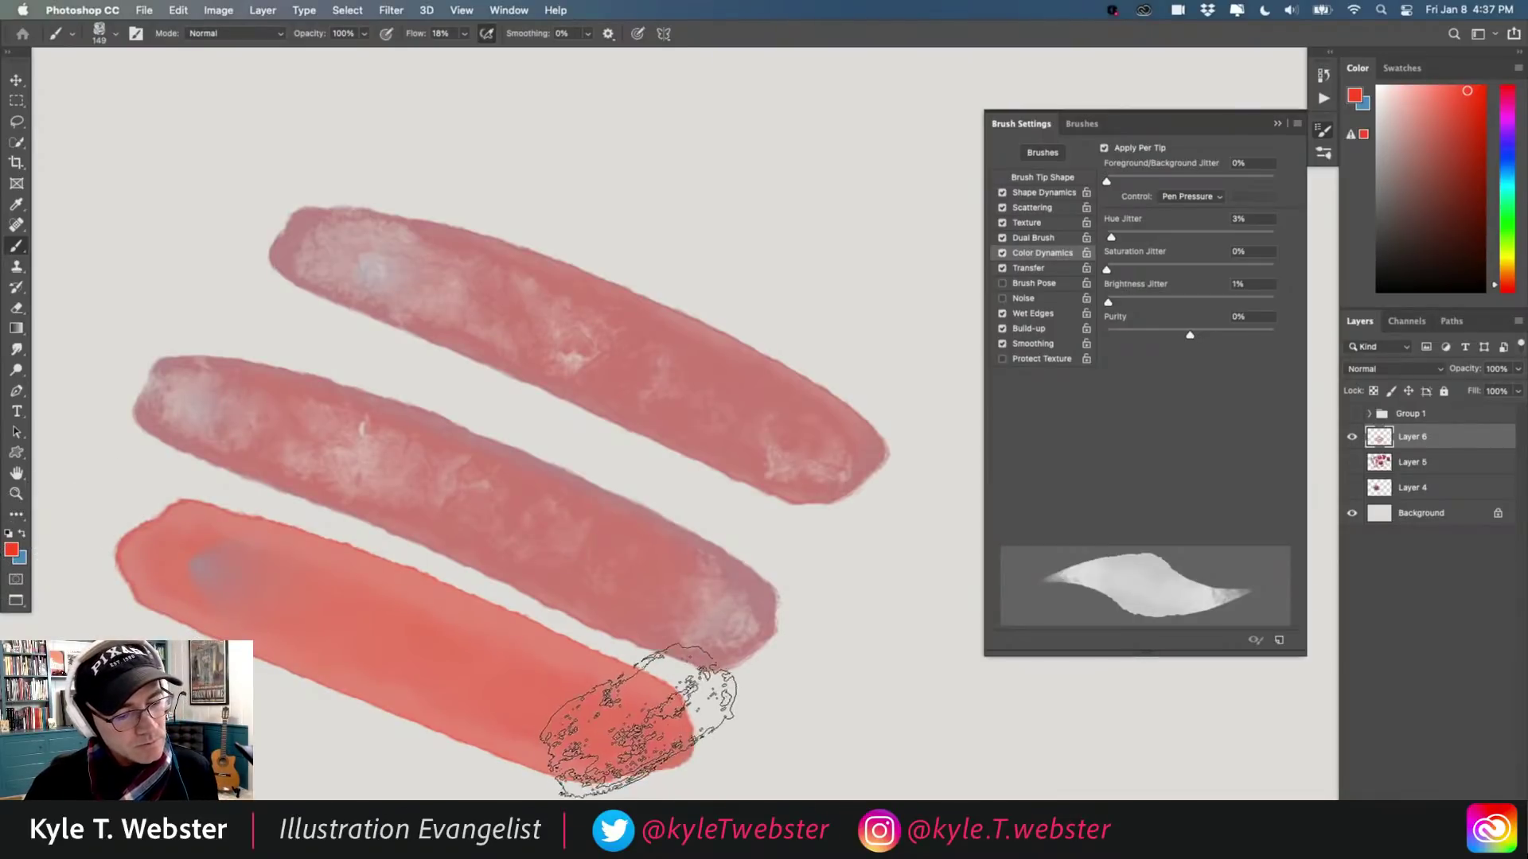
mouse_move(648, 718)
left_mouse_down()
mouse_move(234, 569)
mouse_move(644, 720)
mouse_move(228, 545)
mouse_move(577, 657)
mouse_move(283, 549)
mouse_move(506, 683)
mouse_move(220, 580)
mouse_move(492, 695)
mouse_move(155, 561)
mouse_move(596, 717)
mouse_move(188, 546)
mouse_move(562, 682)
mouse_move(262, 589)
mouse_move(399, 648)
mouse_move(485, 658)
mouse_move(331, 614)
mouse_move(569, 716)
mouse_move(283, 573)
mouse_move(541, 688)
mouse_move(347, 660)
mouse_move(597, 712)
mouse_move(136, 557)
left_mouse_up()
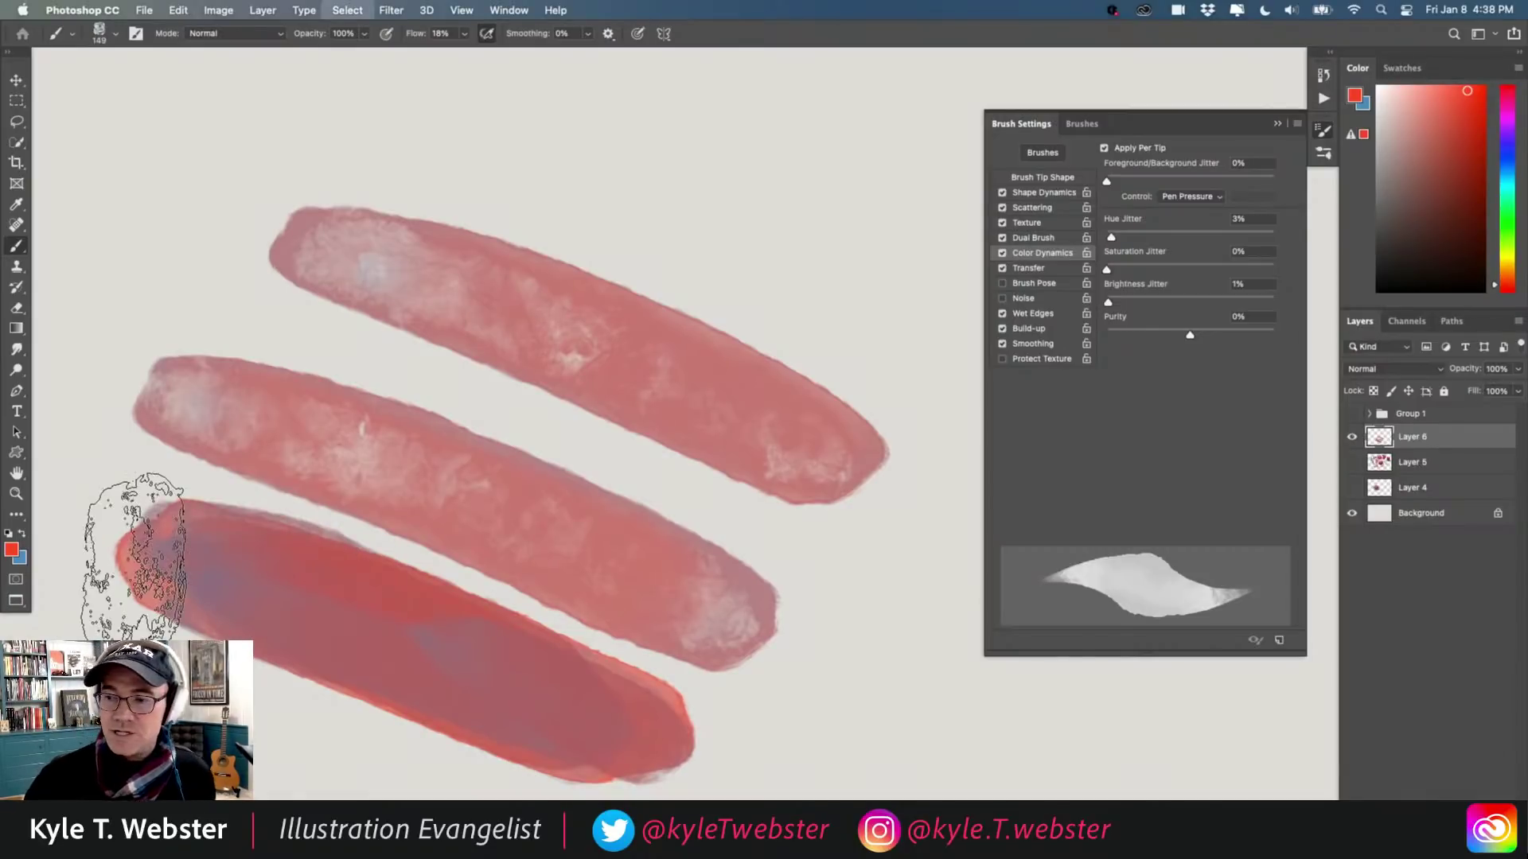
Clear Layer 6 and collapse the Spring 2020 brush group in favour of the expanded megapack group
key("Delete")
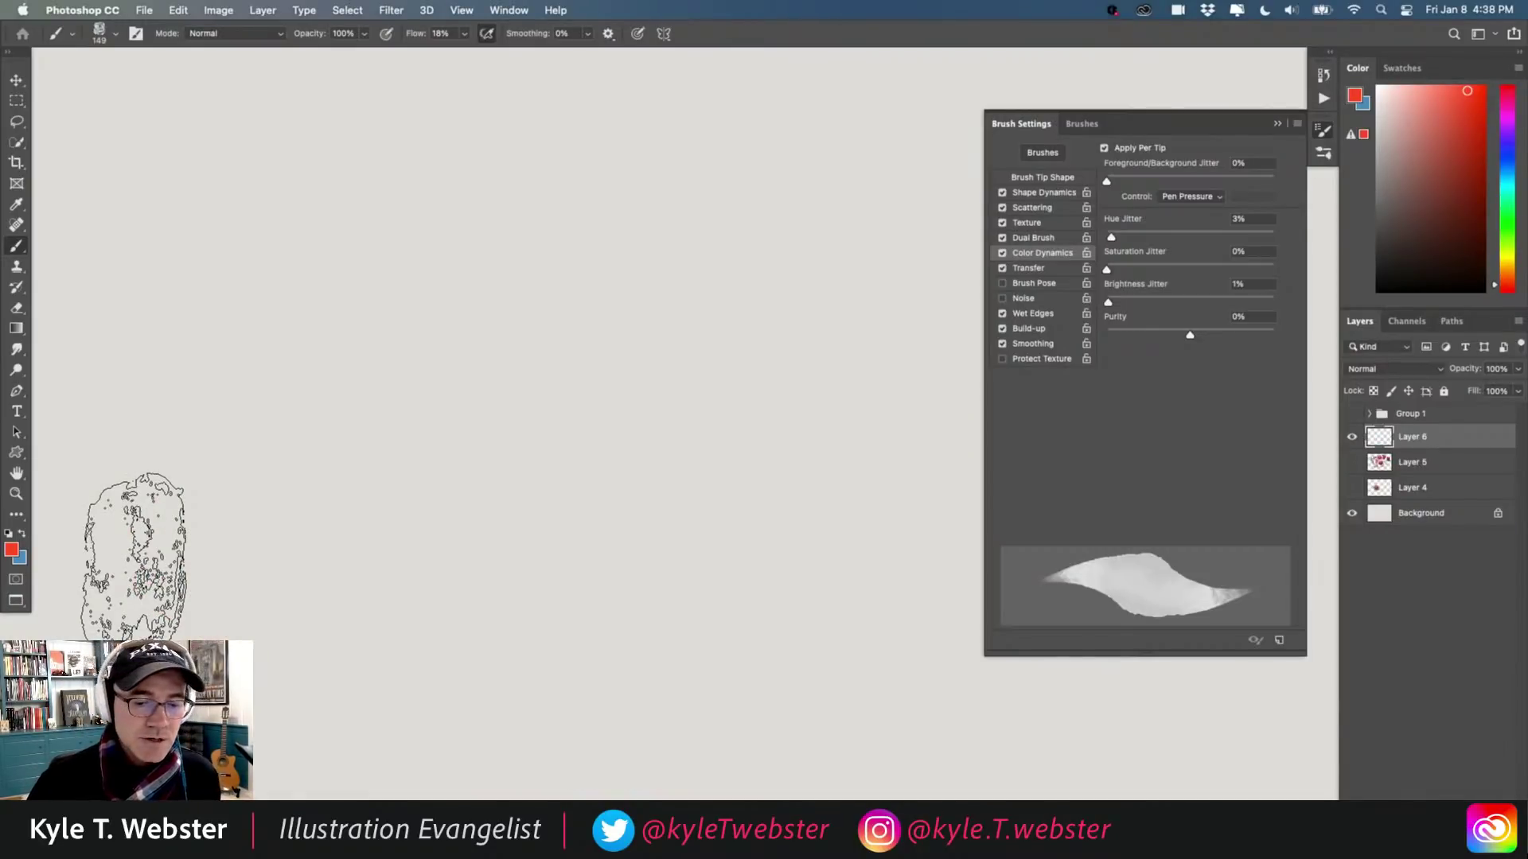
left_click(1082, 123)
mouse_move(1297, 437)
left_mouse_down()
mouse_move(1114, 319)
mouse_move(987, 293)
mouse_move(970, 211)
left_mouse_up()
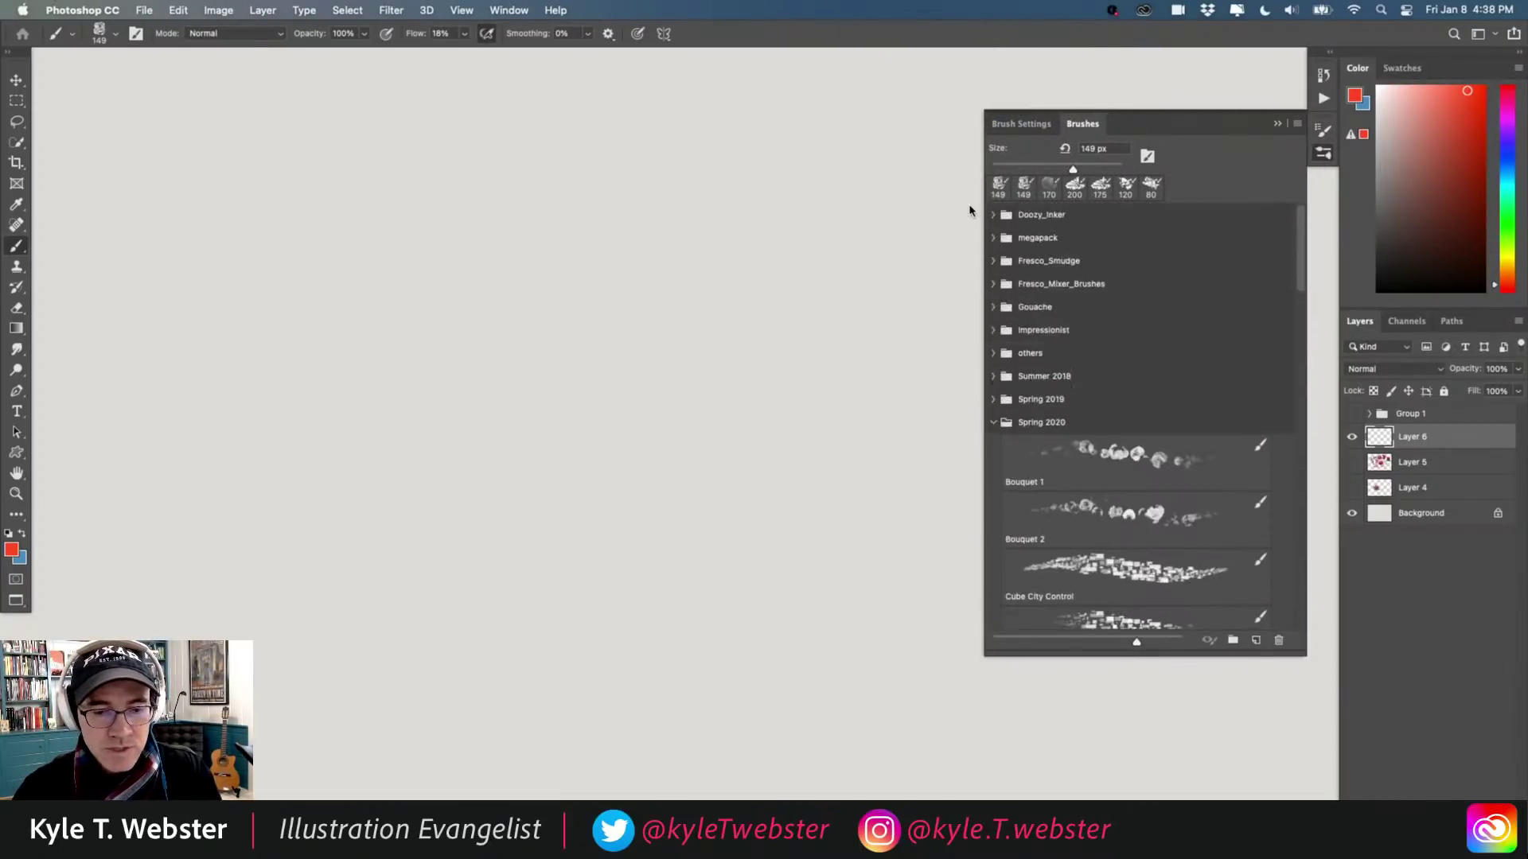
left_click(992, 422)
left_click(993, 238)
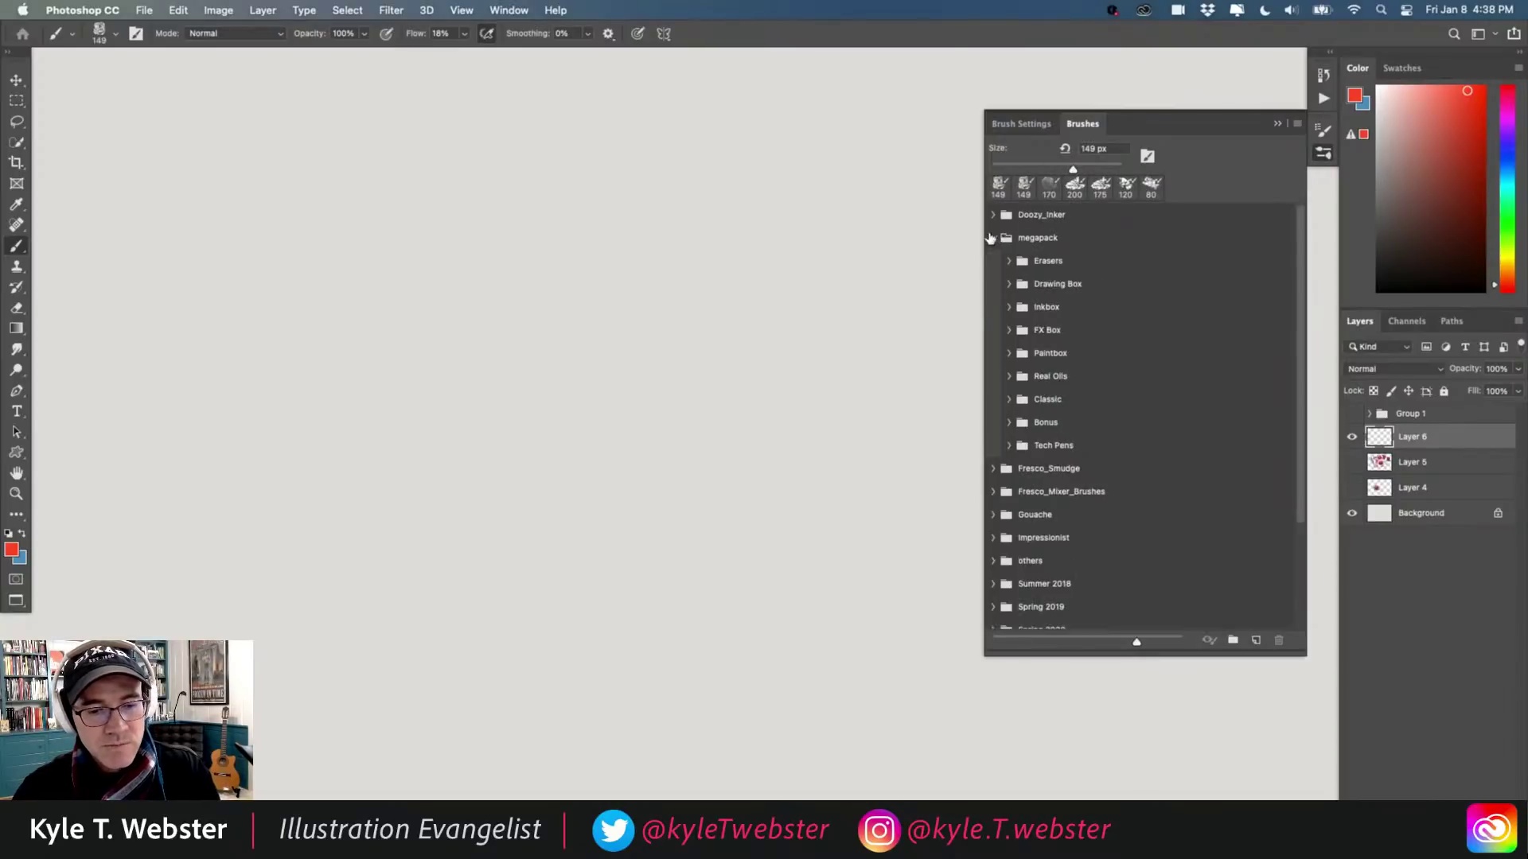
left_click(1010, 354)
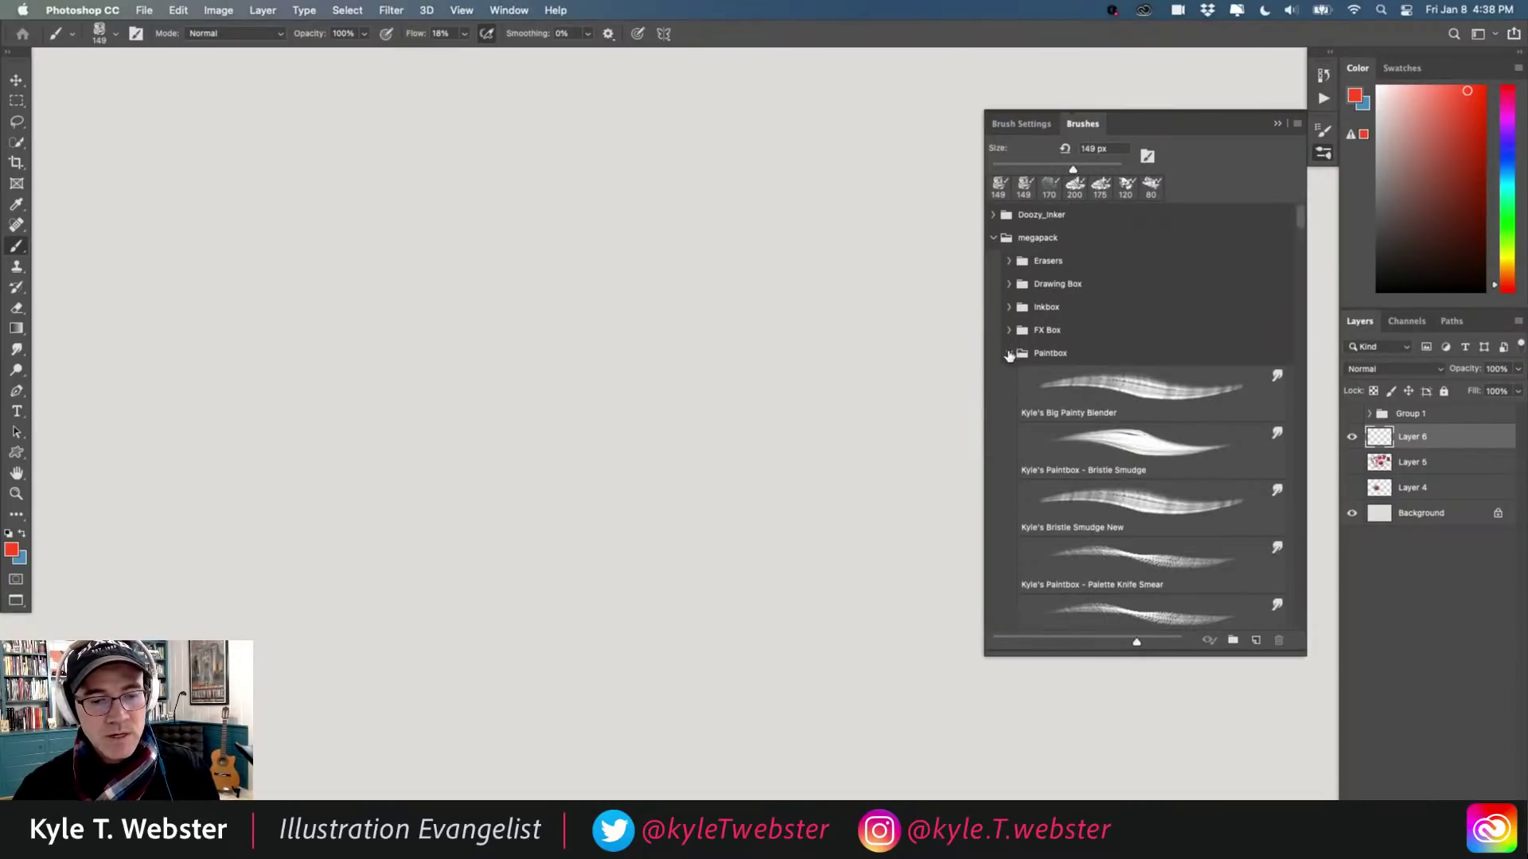
left_click(1009, 353)
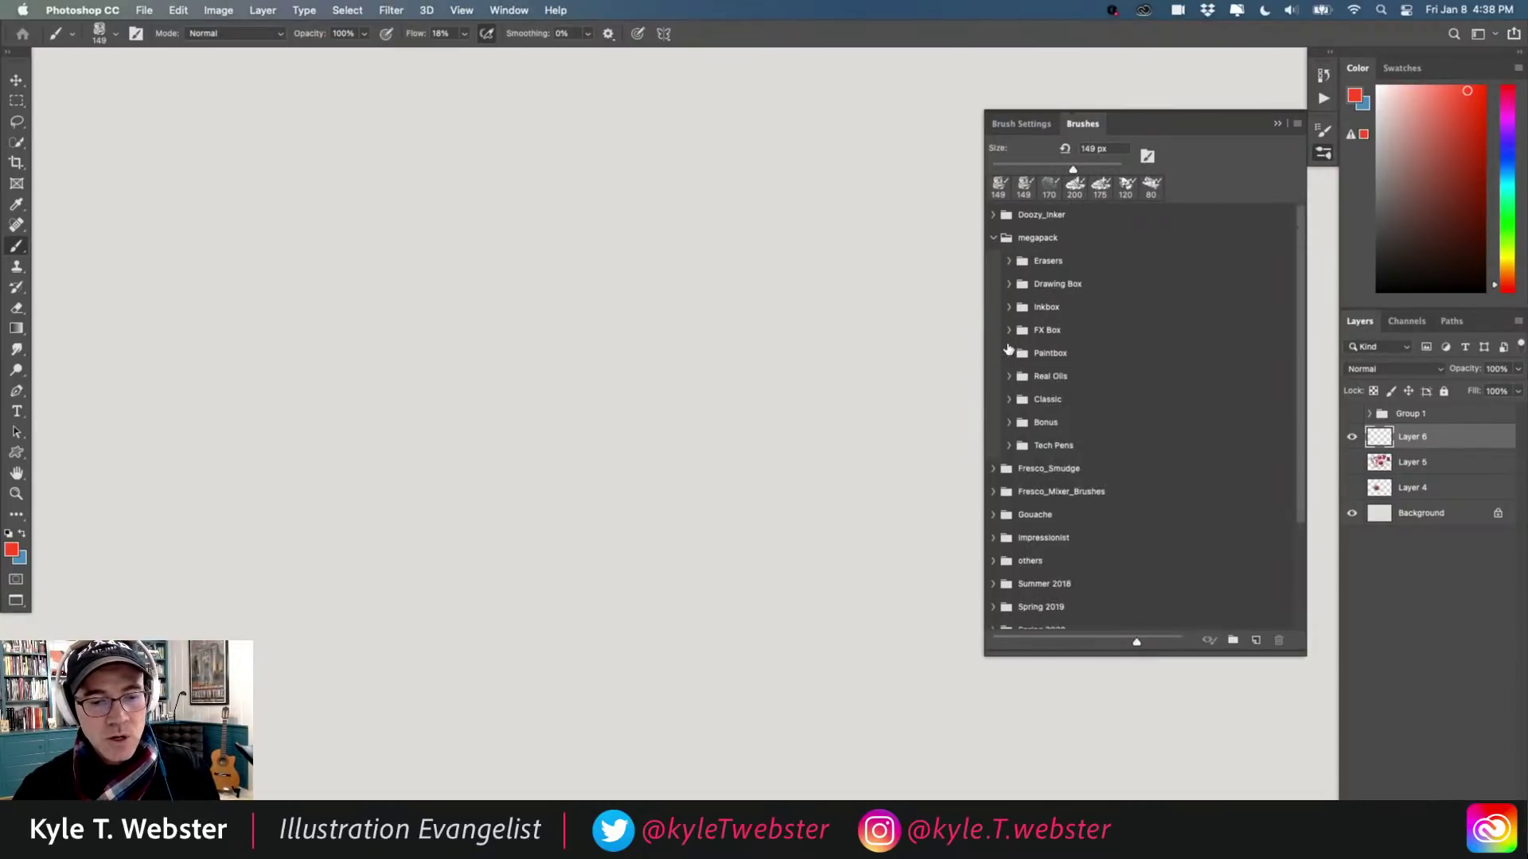
Select Kyle's Paintbox - Gouache G Wash from the Gouache brush group and paint a curved diagonal stroke
left_click(994, 515)
left_click_drag(1302, 239, 995, 423)
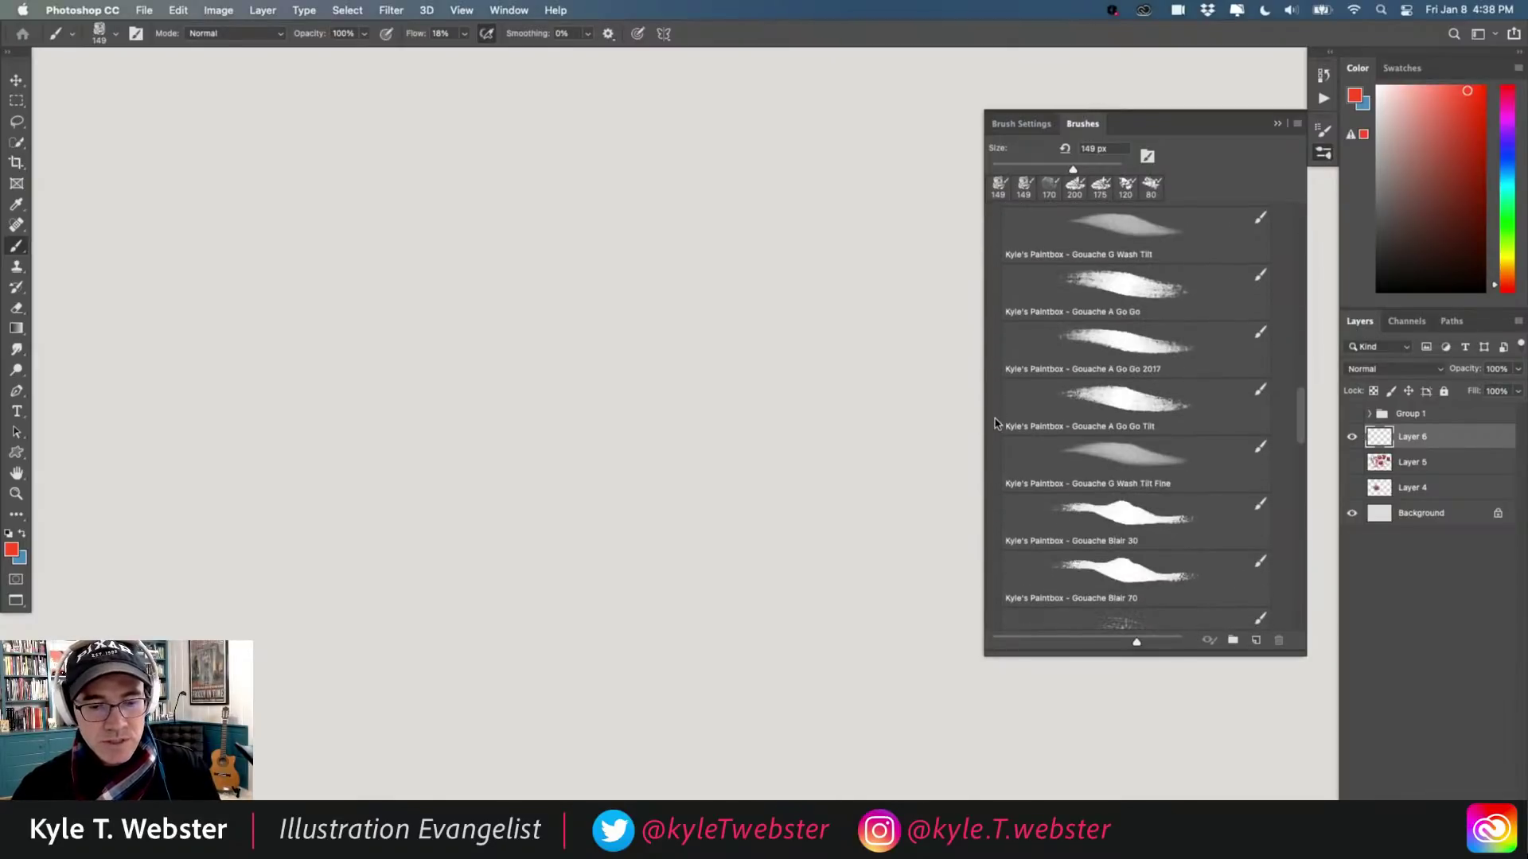
scroll(994, 429, "down", 5)
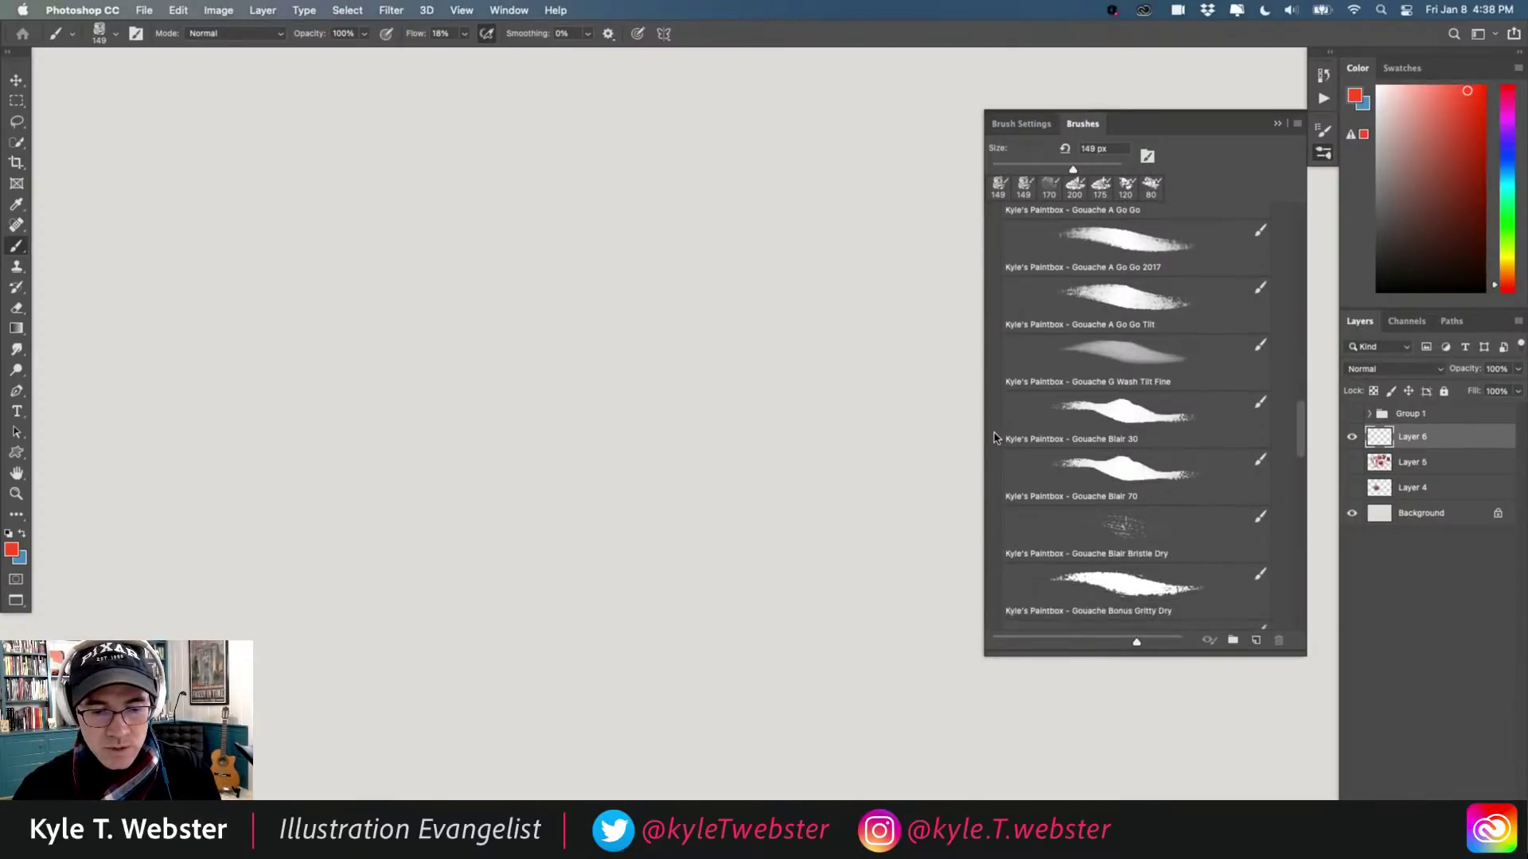
scroll(993, 451, "down", 5)
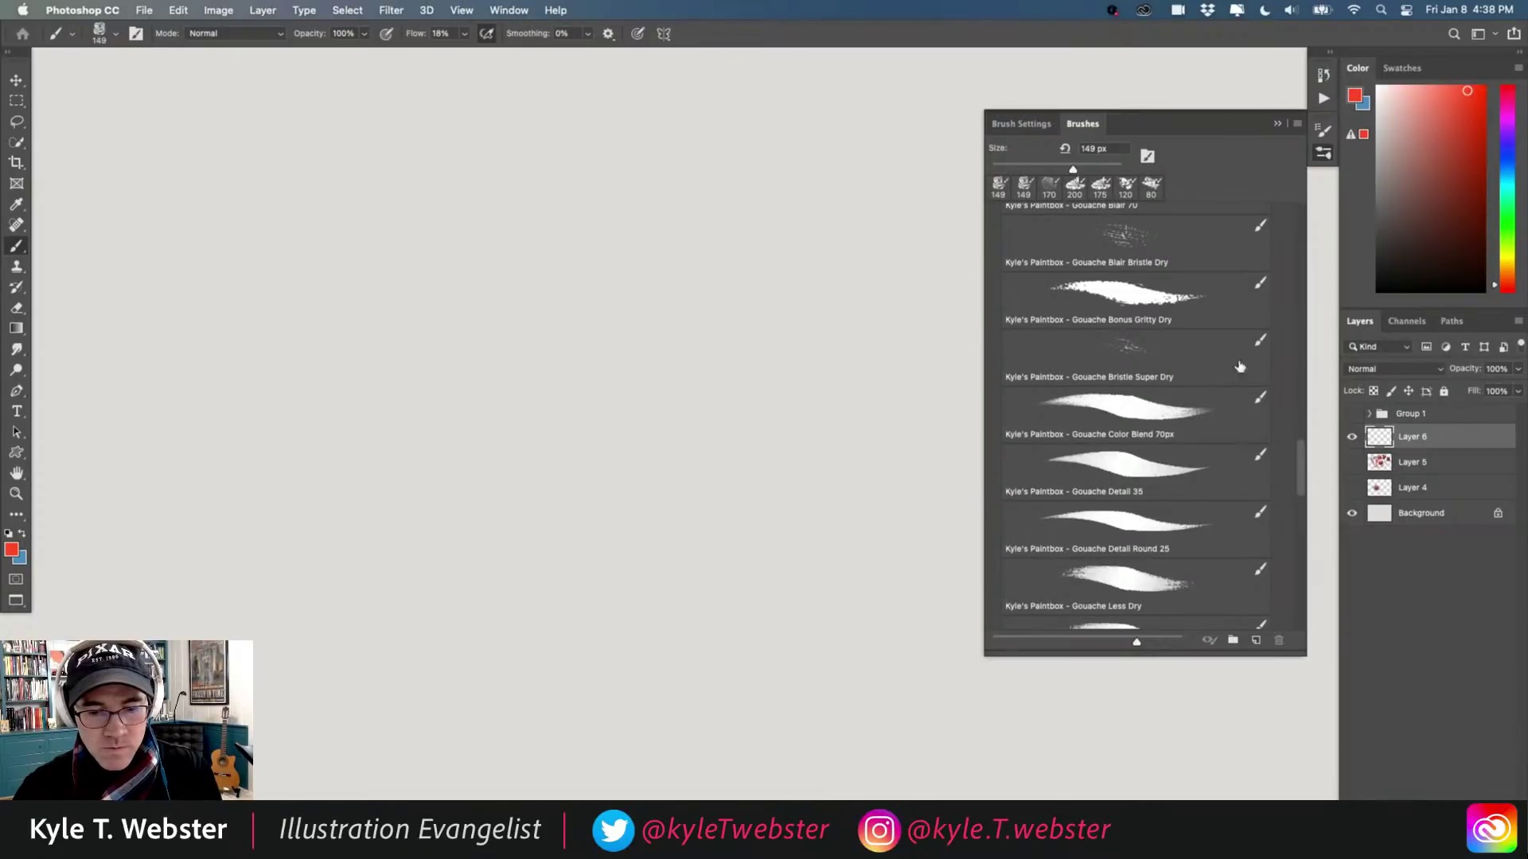
mouse_move(1300, 454)
left_mouse_down()
mouse_move(1287, 471)
mouse_move(1001, 372)
mouse_move(995, 347)
mouse_move(995, 368)
left_mouse_up()
left_click(1114, 351)
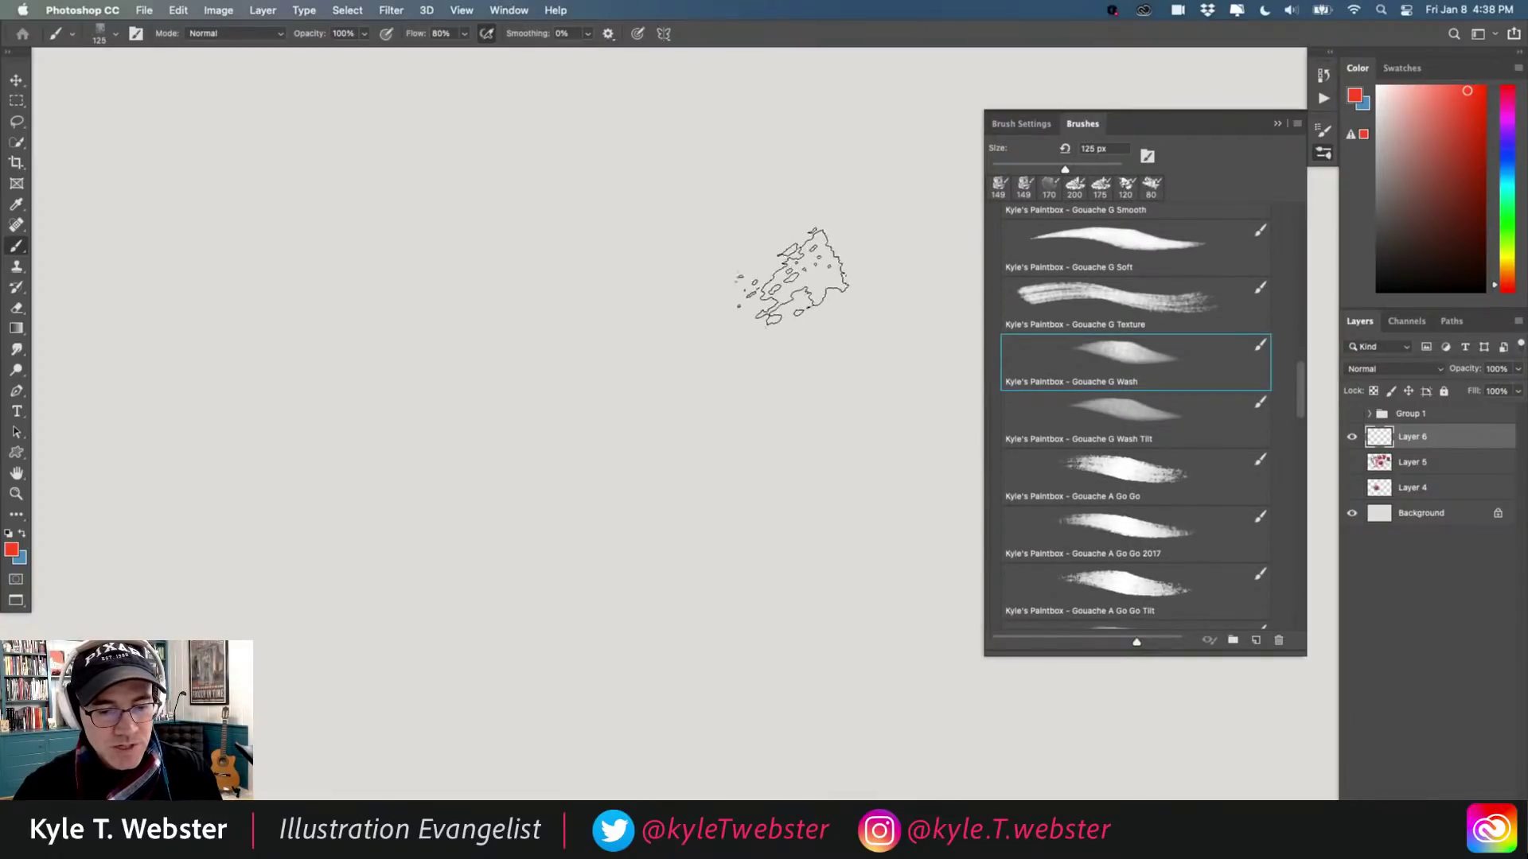
left_click_drag(836, 318, 489, 569)
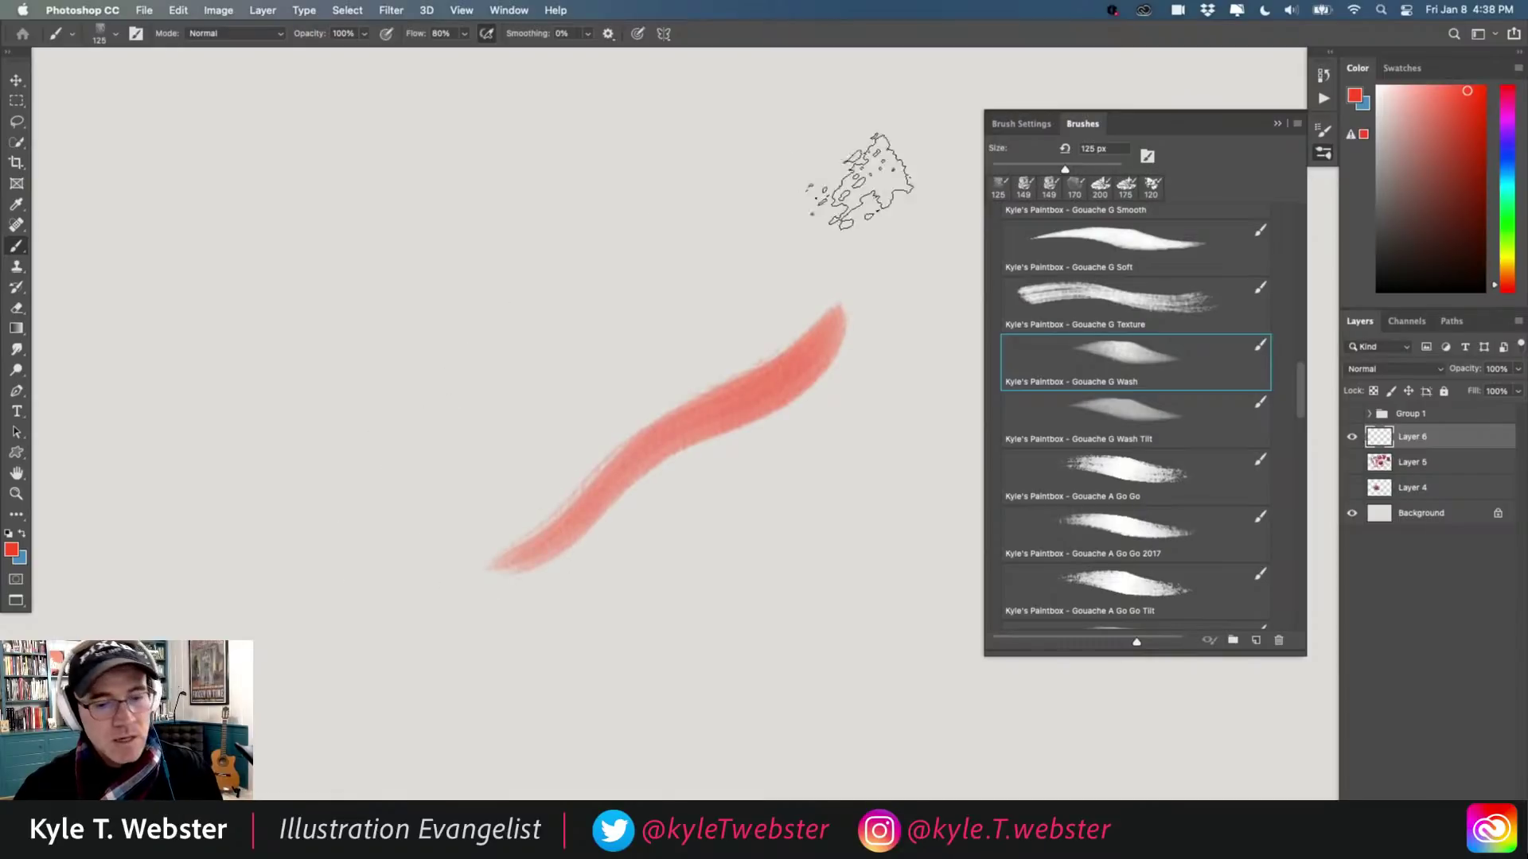
Set Gouache G Wash's foreground/background colour control to Pen Pressure and paint a second diagonal stroke from light to heavy pressure
left_click(1021, 123)
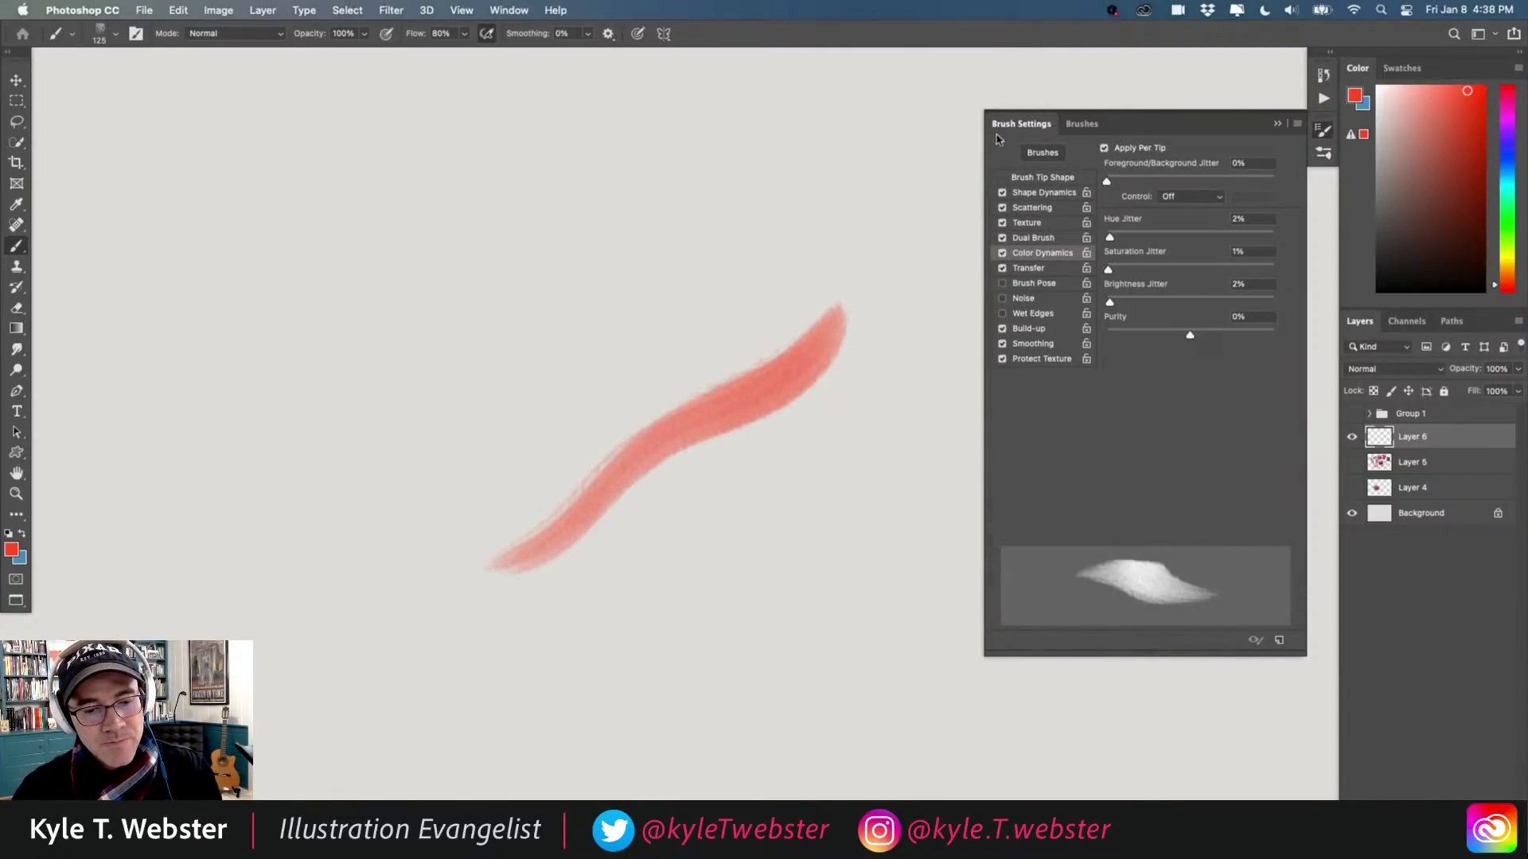
left_click(1026, 268)
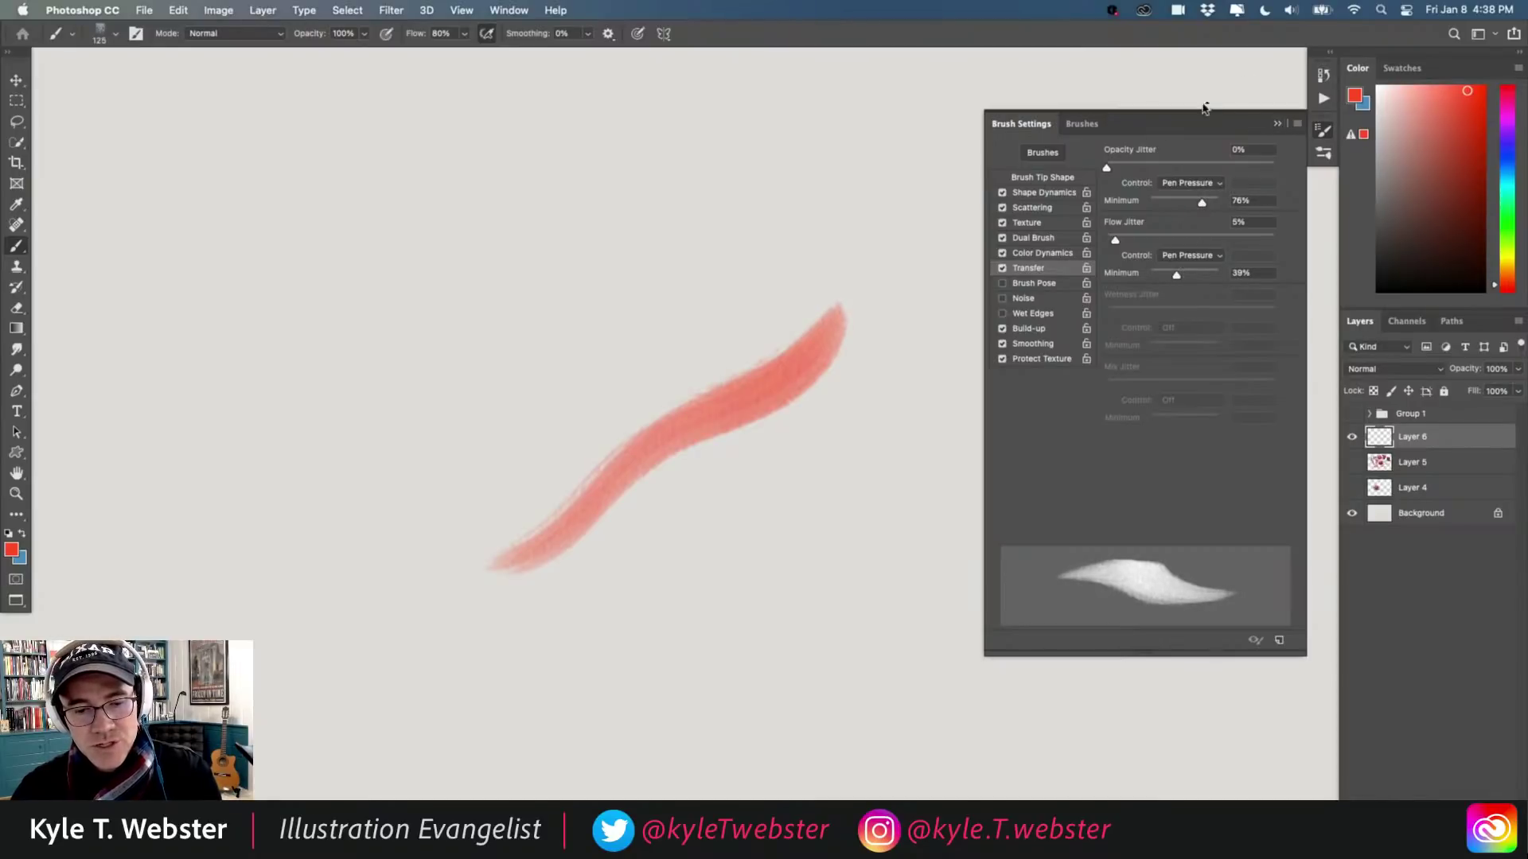
left_click(1020, 253)
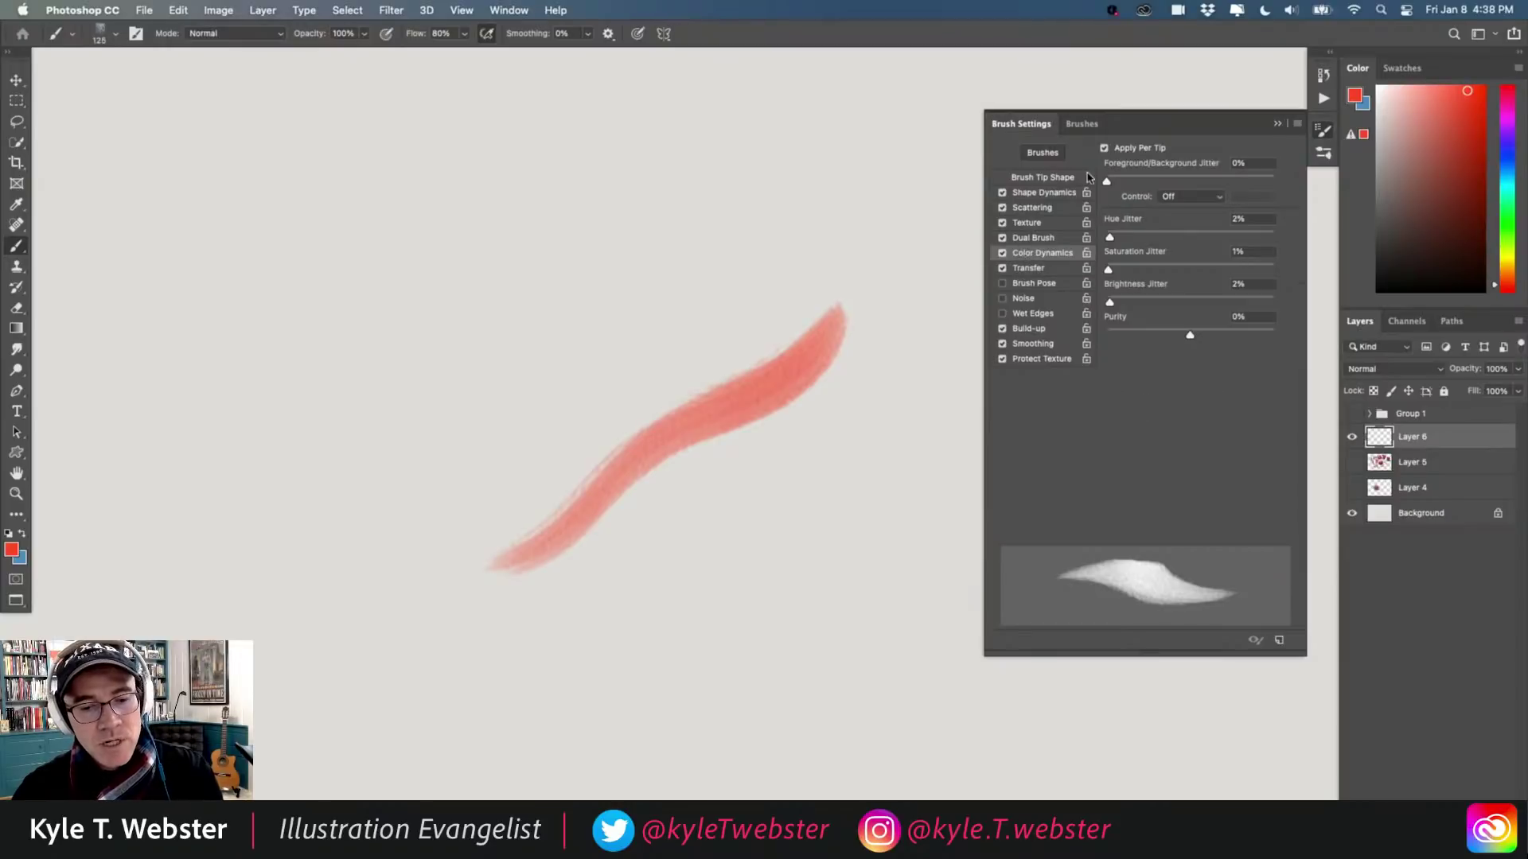
left_click(1169, 197)
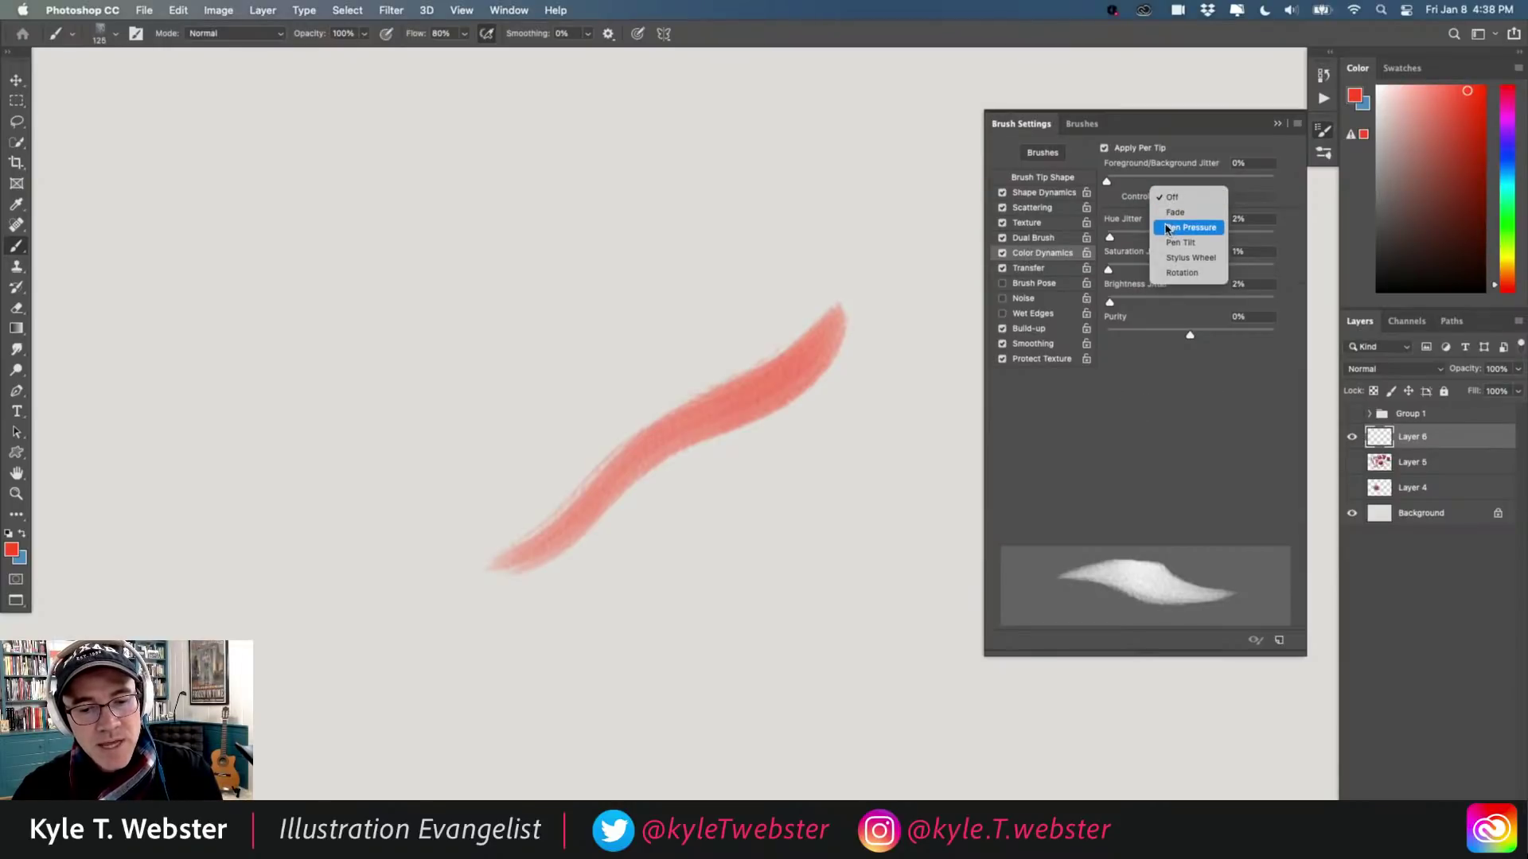
left_click(1168, 229)
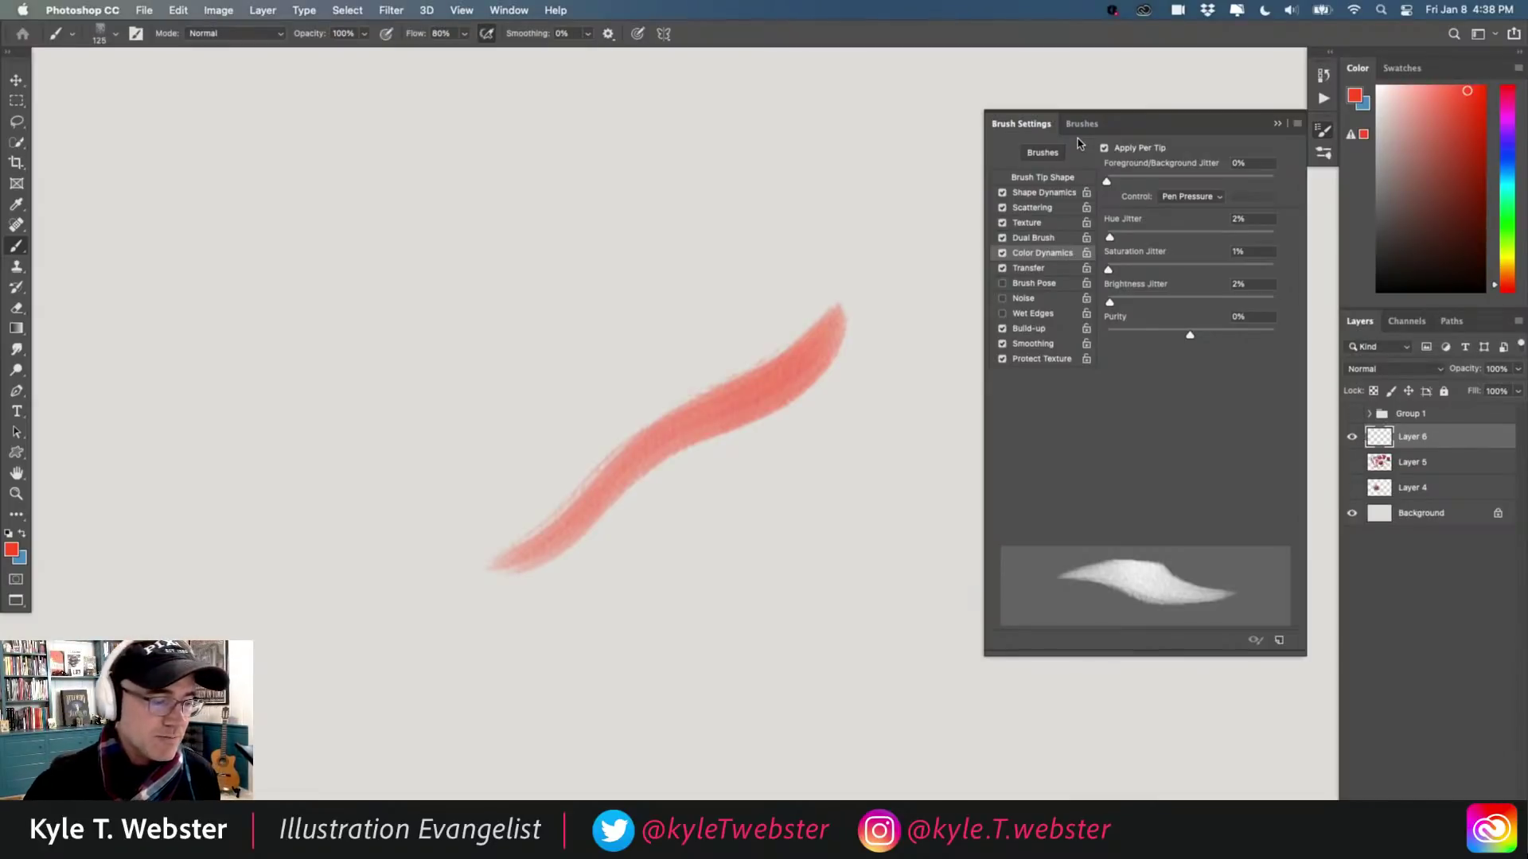
mouse_move(720, 216)
left_mouse_down()
mouse_move(545, 344)
mouse_move(363, 553)
mouse_move(239, 604)
left_mouse_up()
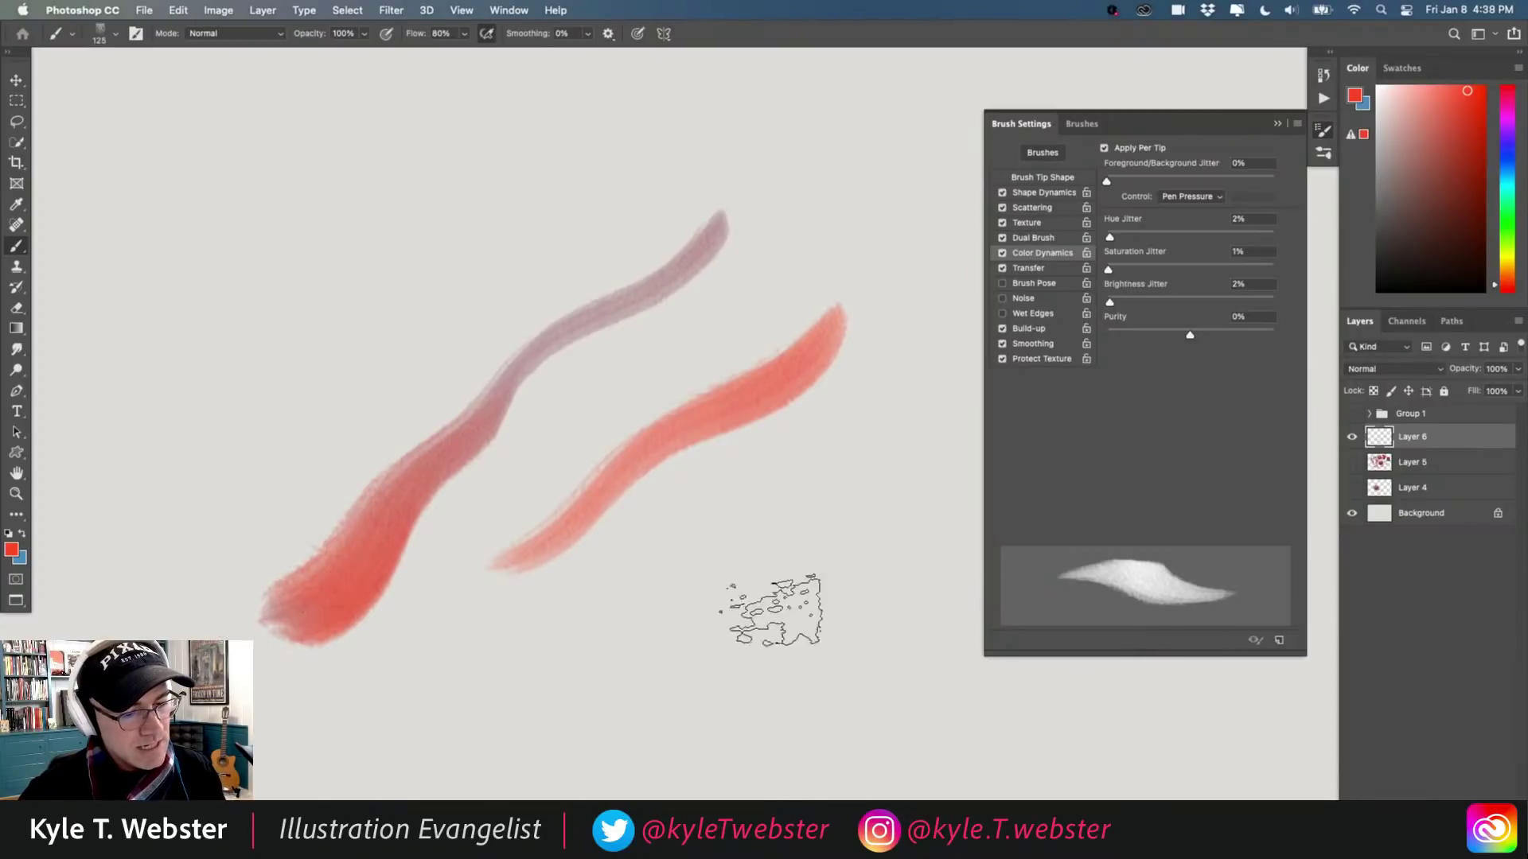
Build up a dense patch of crossing Gouache G Wash strokes below the two diagonal strokes, varying the pressure, and inspect the blended colours closely
mouse_move(844, 537)
left_mouse_down()
mouse_move(648, 701)
mouse_move(854, 489)
mouse_move(682, 700)
mouse_move(871, 537)
mouse_move(692, 613)
mouse_move(757, 505)
mouse_move(665, 631)
mouse_move(876, 513)
mouse_move(658, 706)
mouse_move(860, 454)
mouse_move(631, 638)
mouse_move(835, 454)
mouse_move(877, 437)
mouse_move(894, 511)
mouse_move(778, 461)
mouse_move(803, 553)
mouse_move(700, 517)
left_mouse_up()
mouse_move(848, 561)
left_mouse_down()
mouse_move(734, 466)
mouse_move(905, 597)
mouse_move(858, 643)
mouse_move(731, 533)
mouse_move(687, 525)
mouse_move(810, 670)
mouse_move(639, 500)
mouse_move(710, 530)
mouse_move(862, 710)
mouse_move(782, 585)
mouse_move(650, 481)
mouse_move(746, 585)
mouse_move(819, 716)
mouse_move(671, 577)
mouse_move(651, 525)
mouse_move(746, 600)
mouse_move(822, 712)
mouse_move(708, 527)
left_mouse_up()
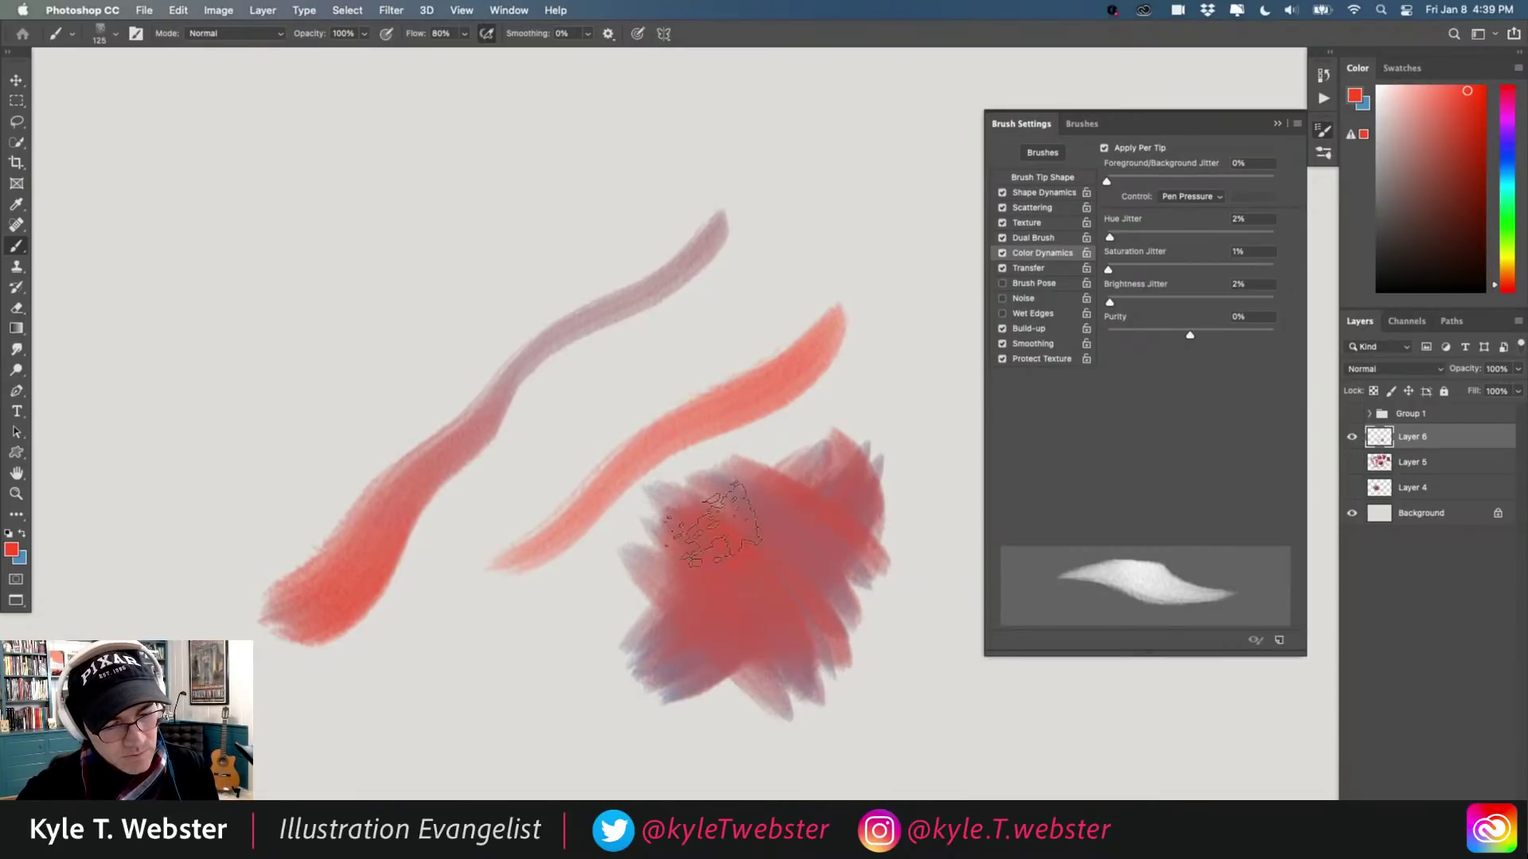
left_click(572, 647, "super")
left_click_drag(572, 647, 399, 611)
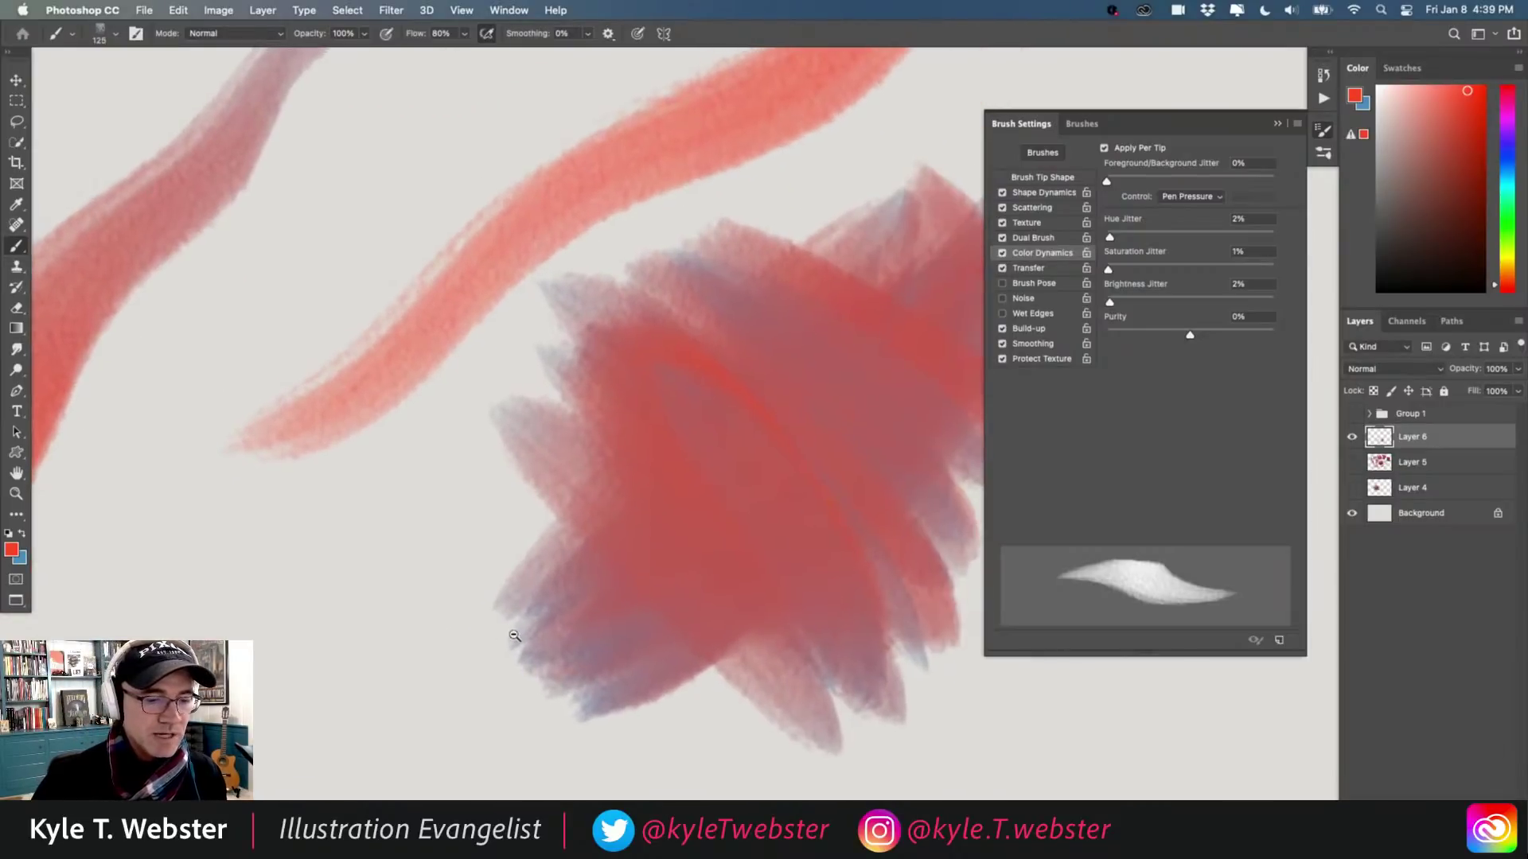
Clear Layer 6 and change the background colour to golden orange #dca13b
left_click(512, 625, "alt")
key("super+a")
key("Delete")
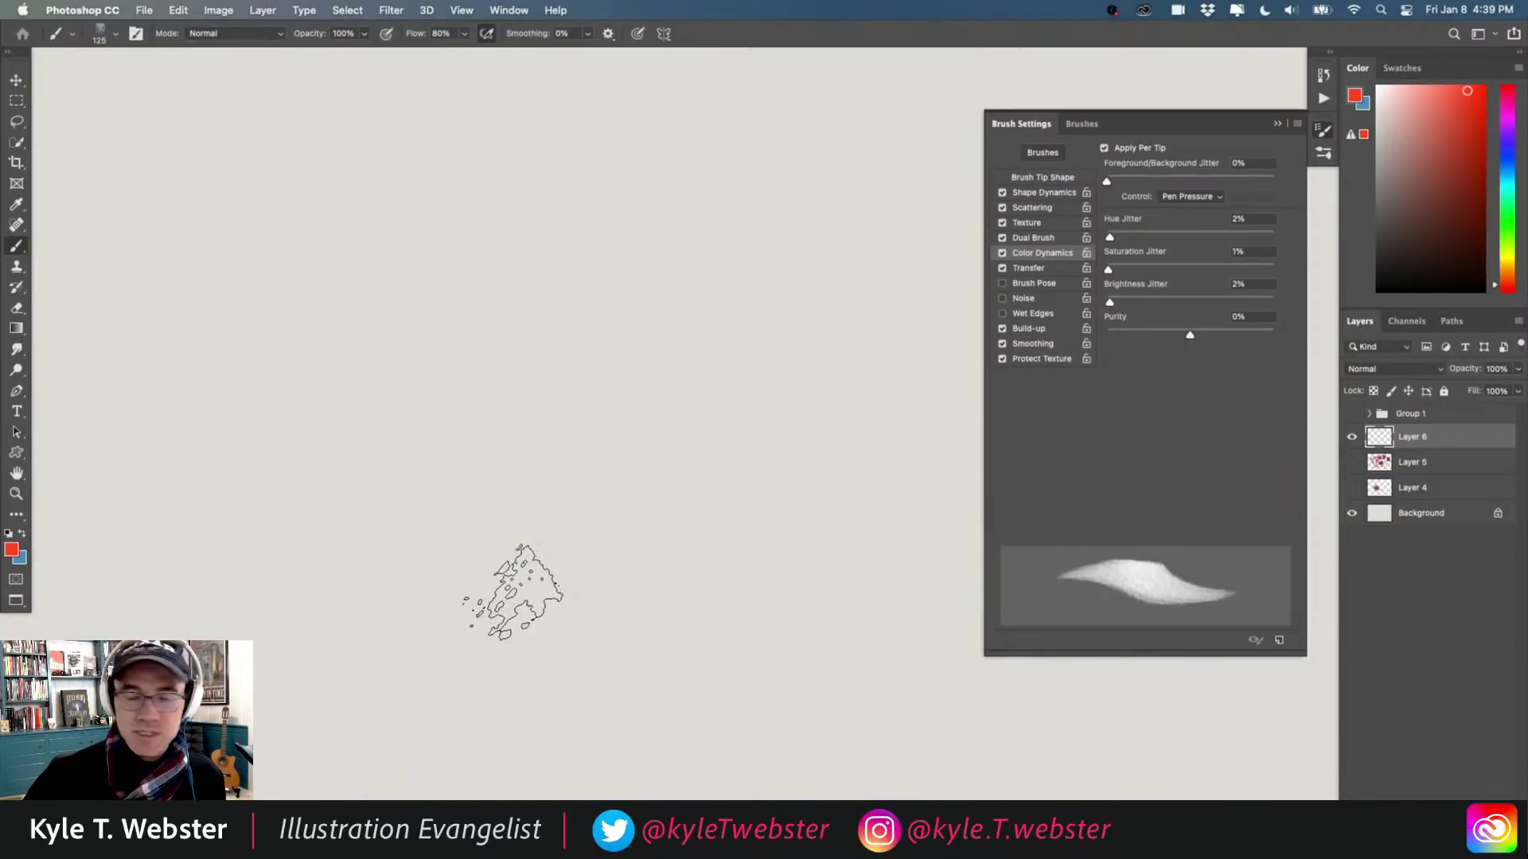
left_click(19, 559)
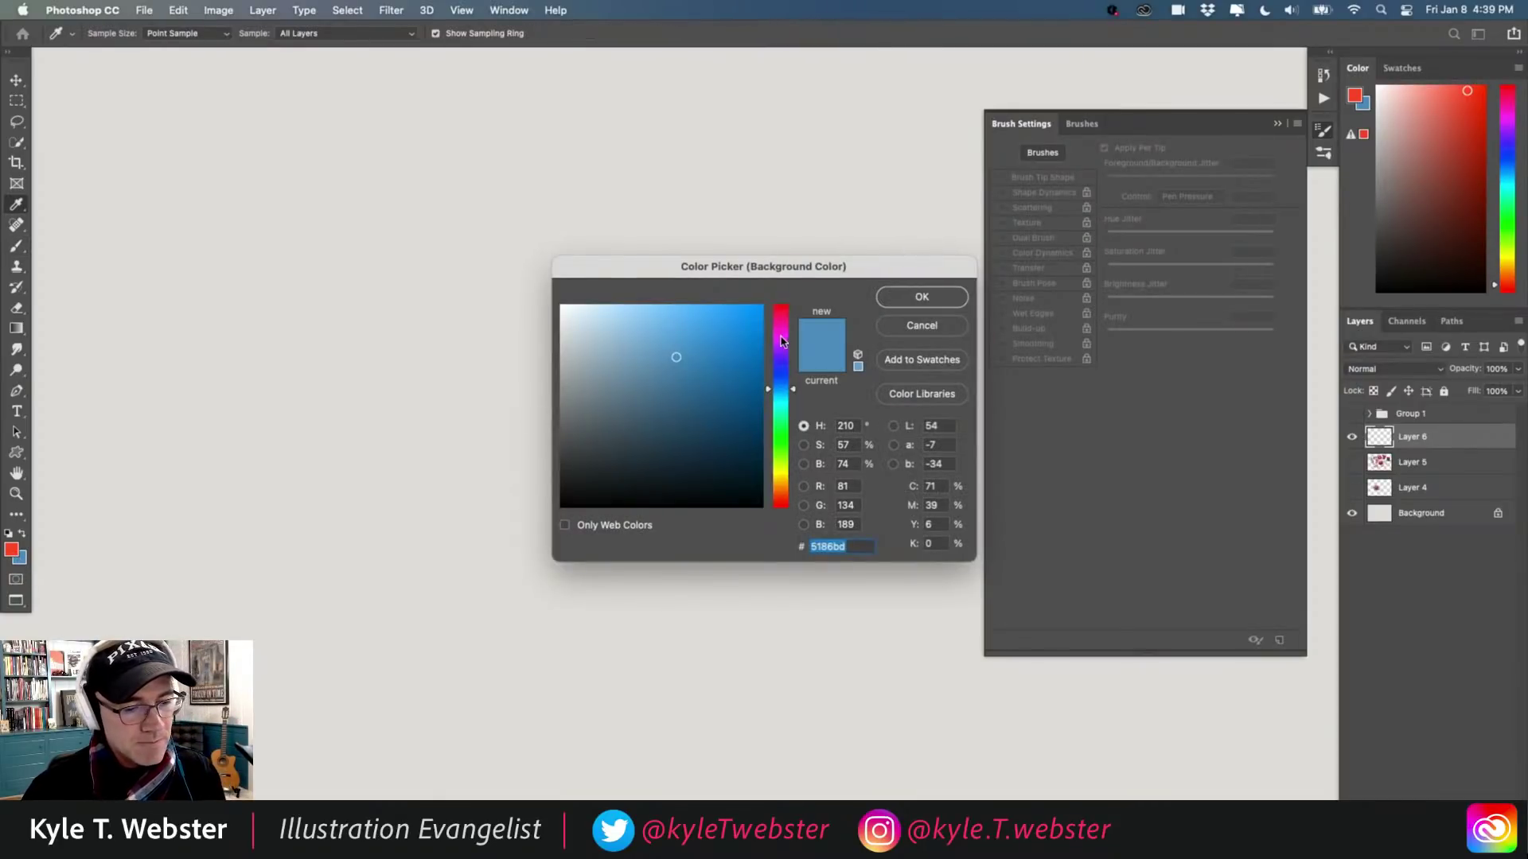
left_click_drag(780, 495, 780, 480)
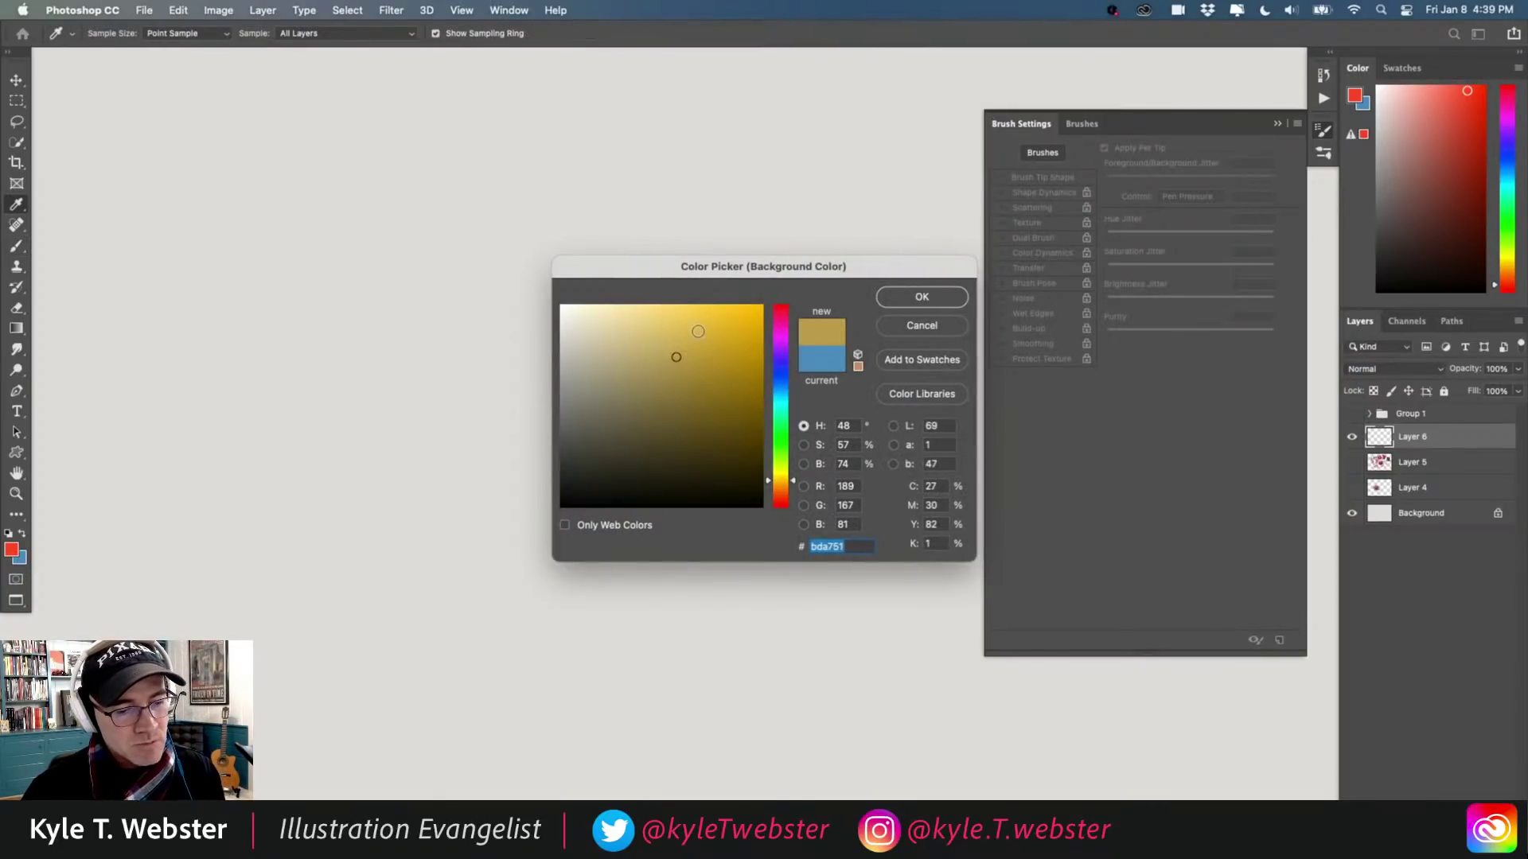
left_click(789, 485)
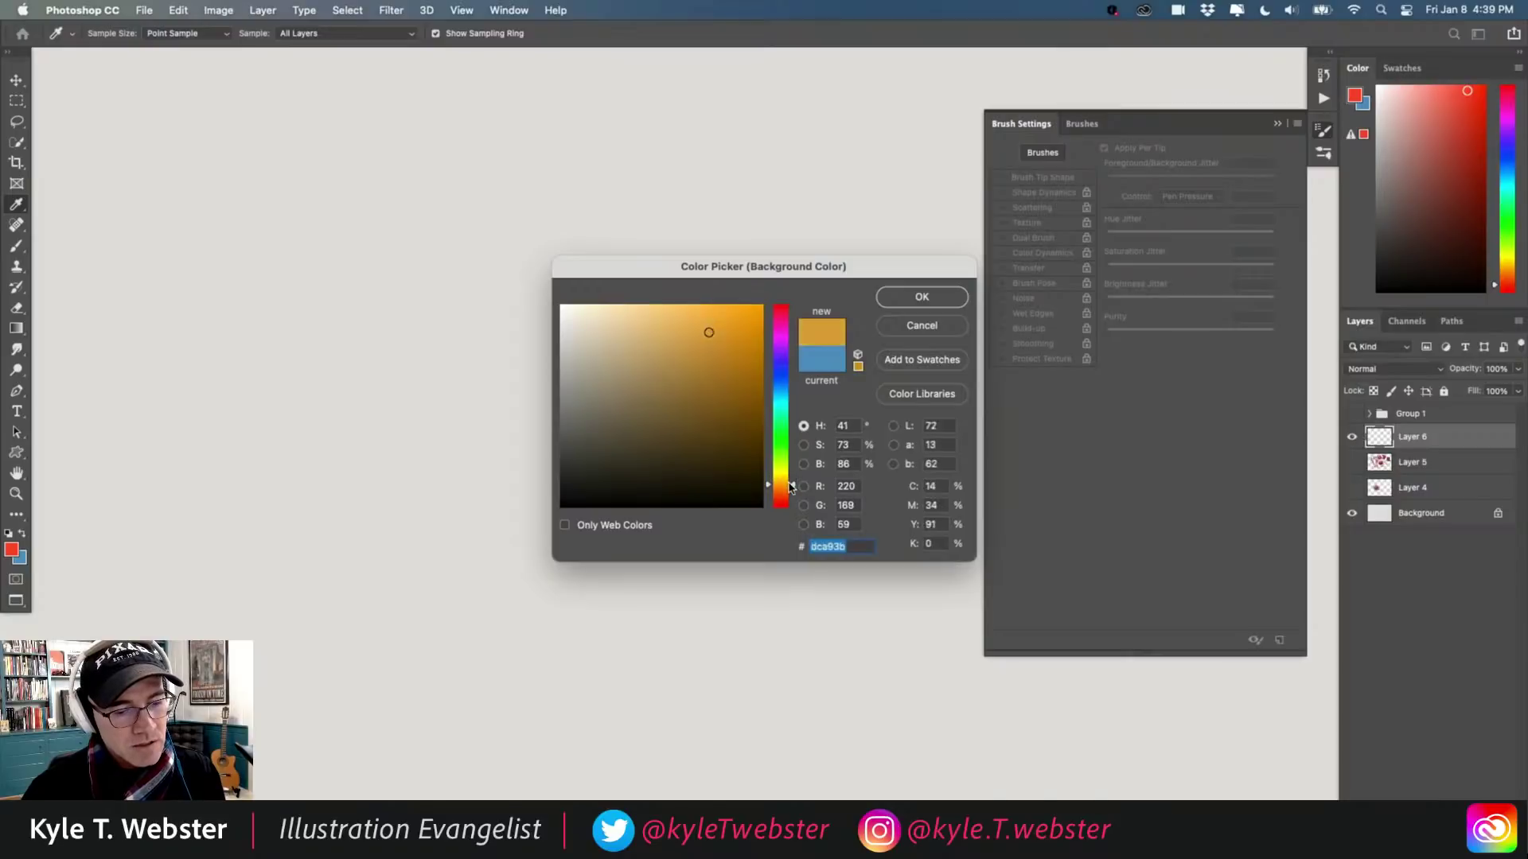
left_click(921, 298)
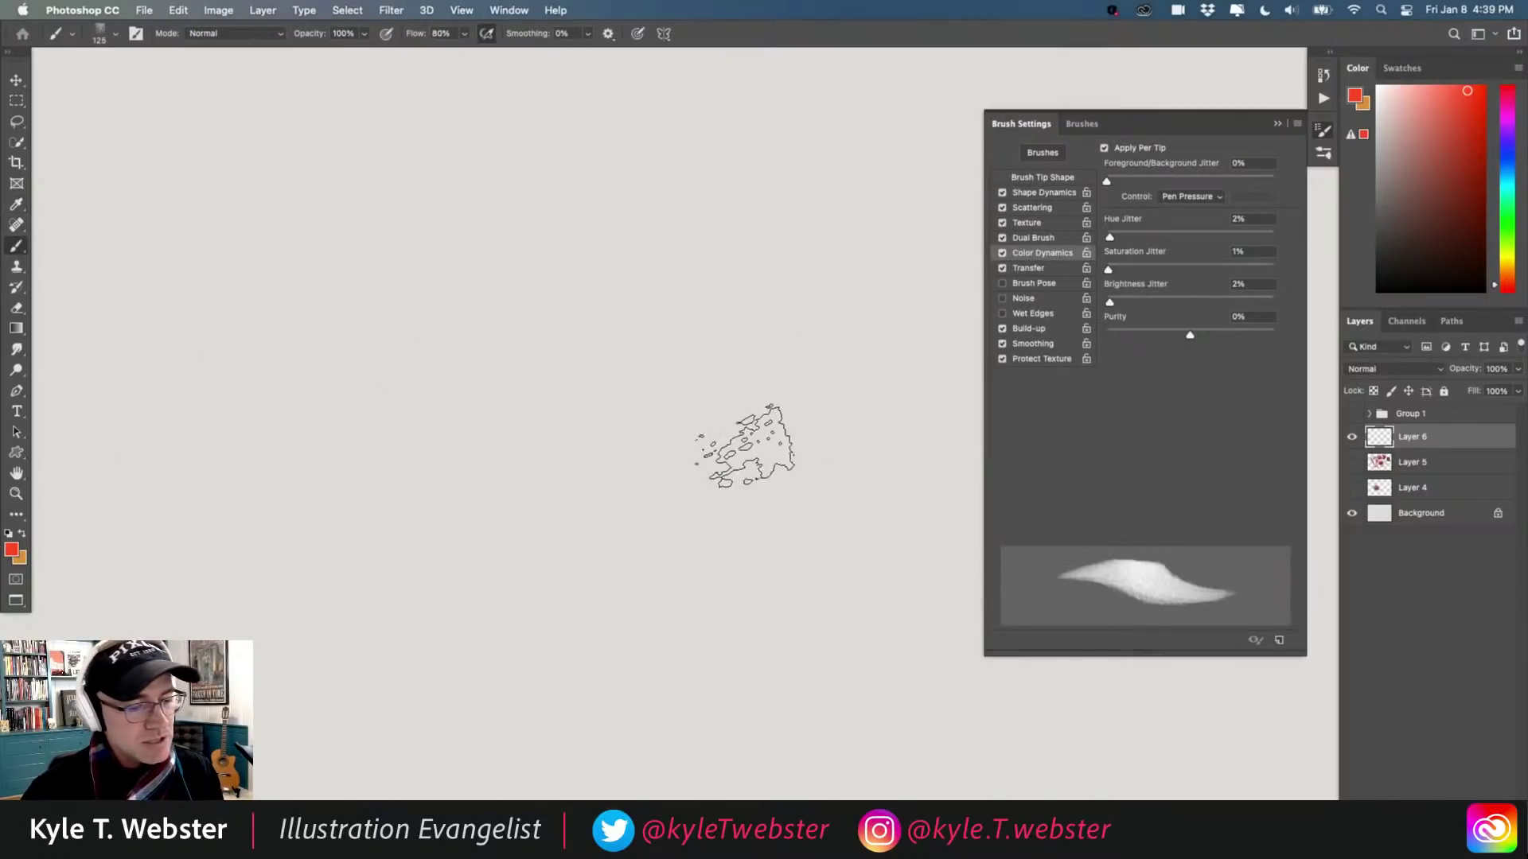
Paint a broad patch of overlapping diagonal strokes with varying pressure to mix the red and orange, and inspect it closely
mouse_move(776, 468)
left_mouse_down()
mouse_move(699, 409)
mouse_move(398, 298)
left_mouse_up()
mouse_move(685, 429)
left_mouse_down()
mouse_move(385, 323)
mouse_move(784, 450)
mouse_move(414, 301)
mouse_move(766, 412)
mouse_move(399, 257)
mouse_move(667, 341)
mouse_move(789, 398)
mouse_move(412, 239)
mouse_move(753, 357)
mouse_move(496, 235)
mouse_move(837, 375)
mouse_move(548, 240)
mouse_move(762, 383)
mouse_move(404, 261)
left_mouse_up()
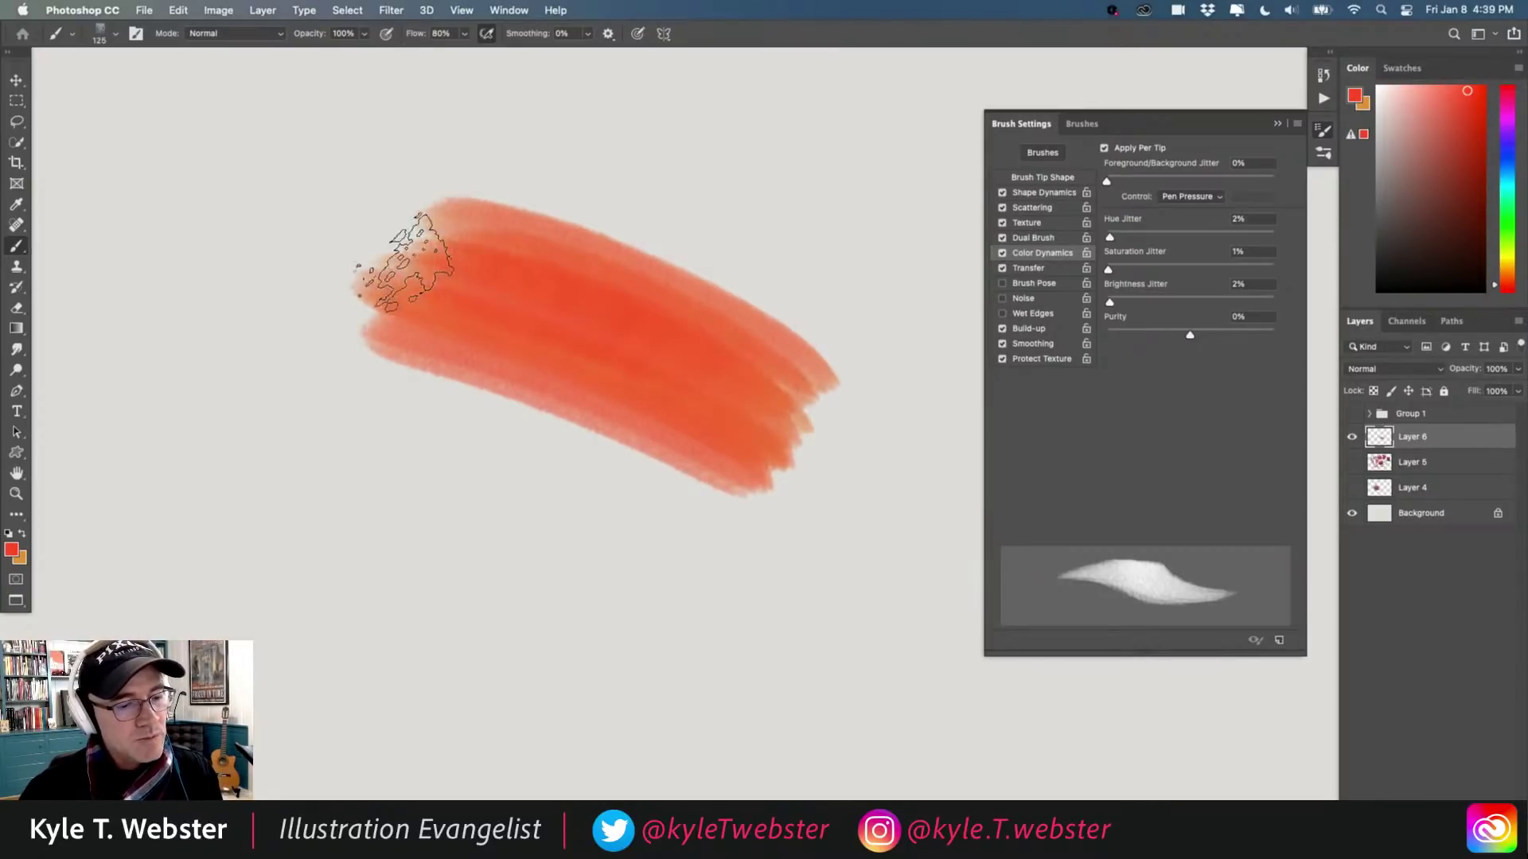
left_click_drag(711, 338, 786, 421)
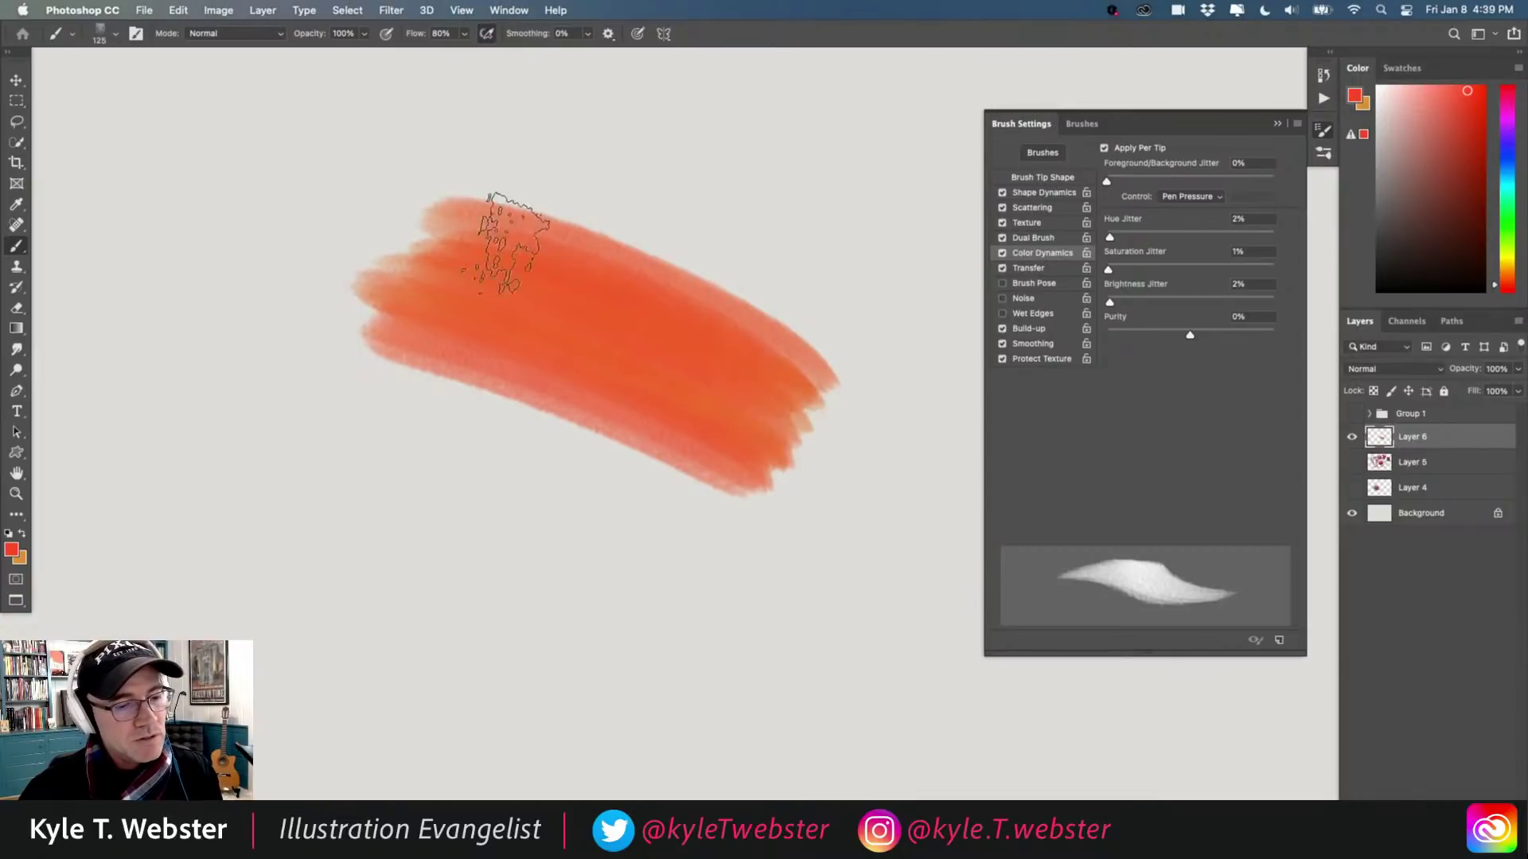
mouse_move(505, 243)
left_mouse_down()
mouse_move(504, 205)
mouse_move(869, 335)
mouse_move(430, 238)
left_mouse_up()
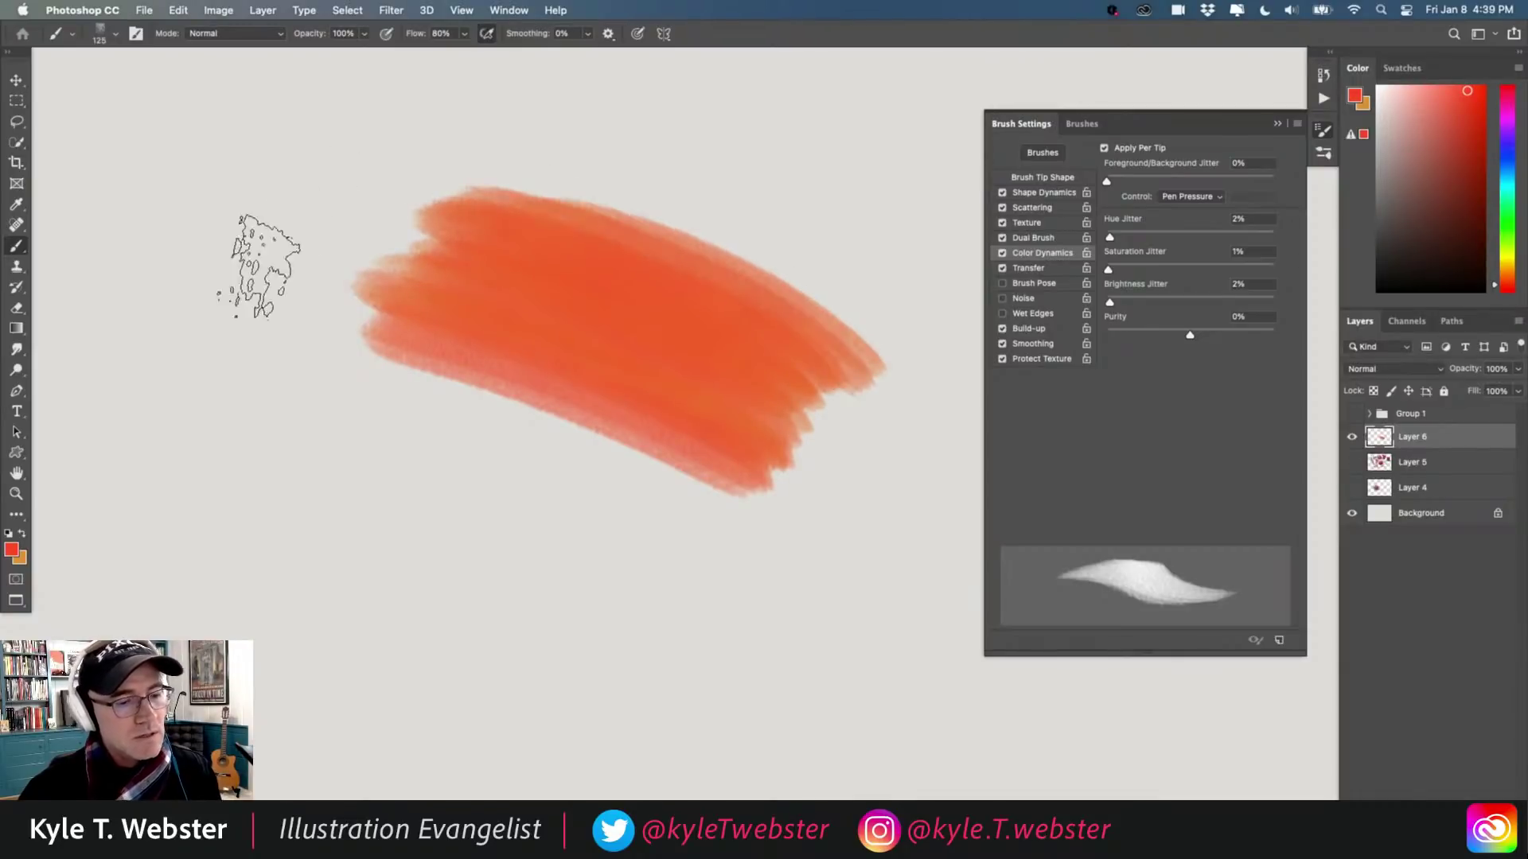
left_click(624, 393, "super")
left_click_drag(538, 464, 499, 528)
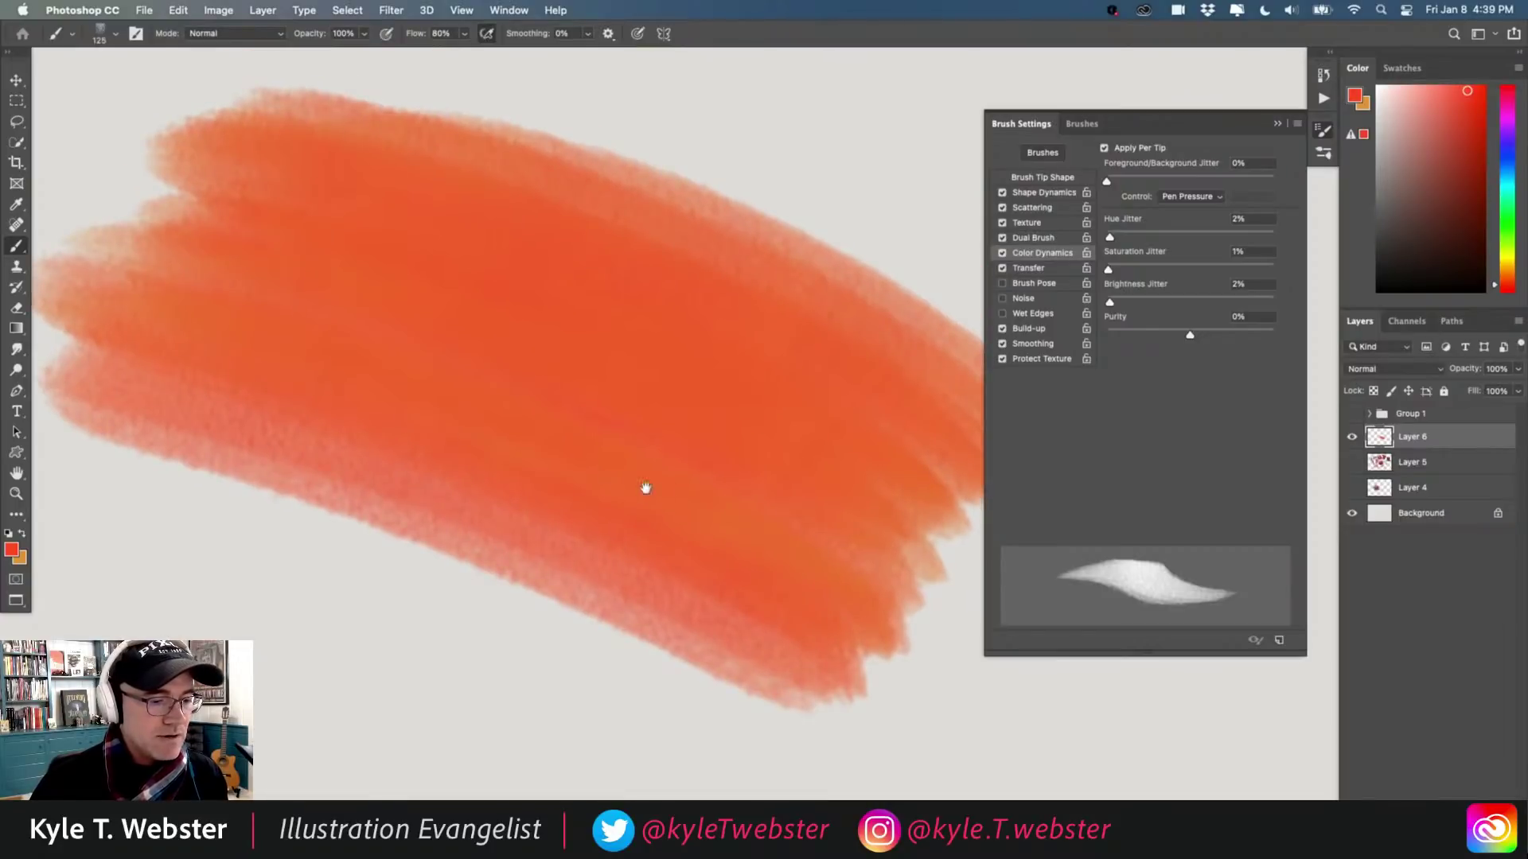
Make the orange background colour slightly brighter, and layer strokes along and across the red-orange patch with varying pressure
left_click(21, 561)
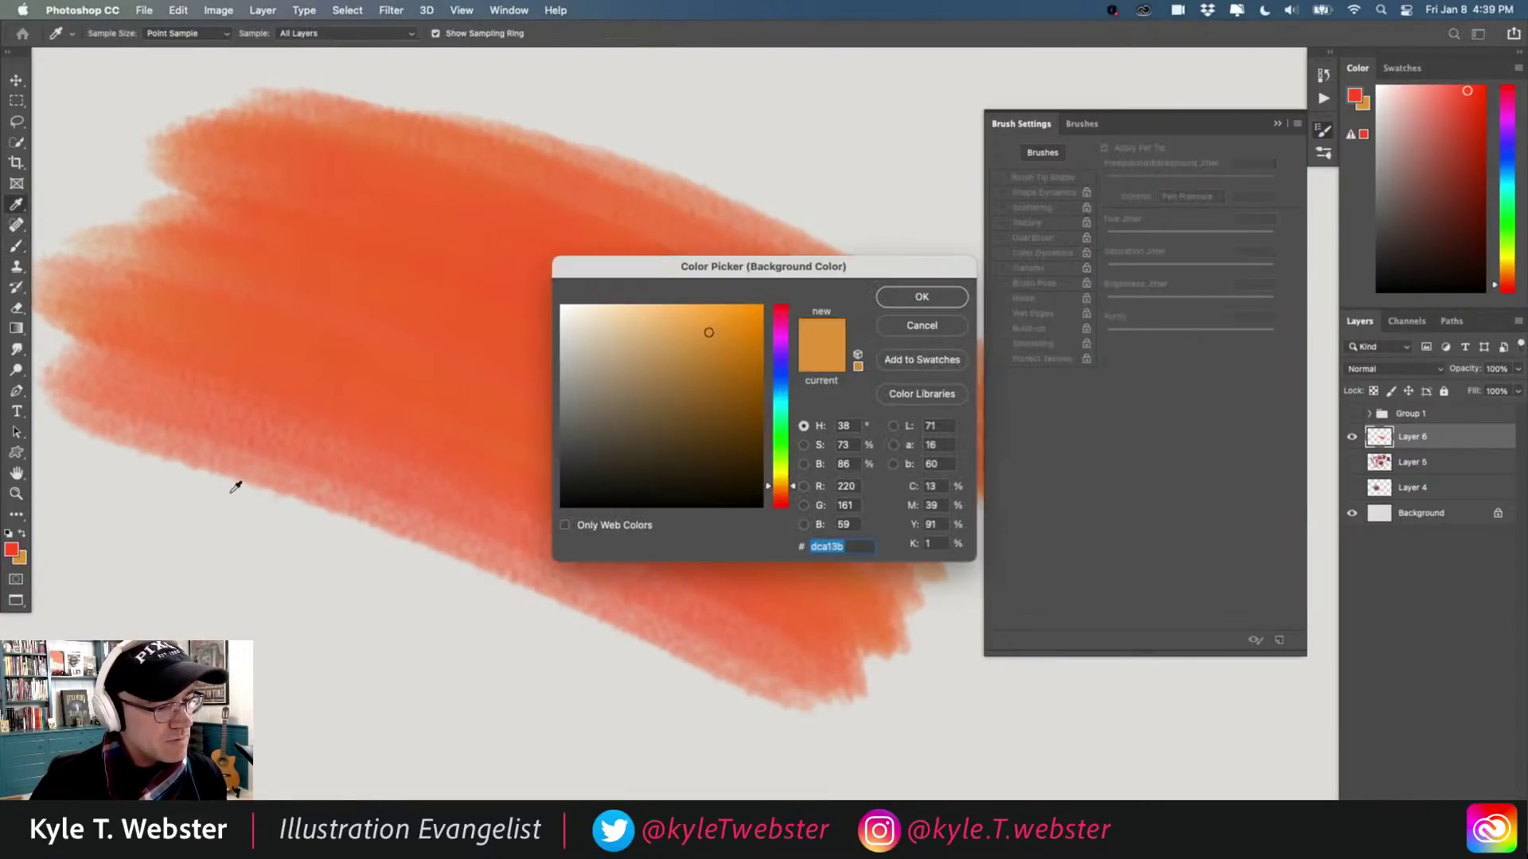
left_click(898, 301)
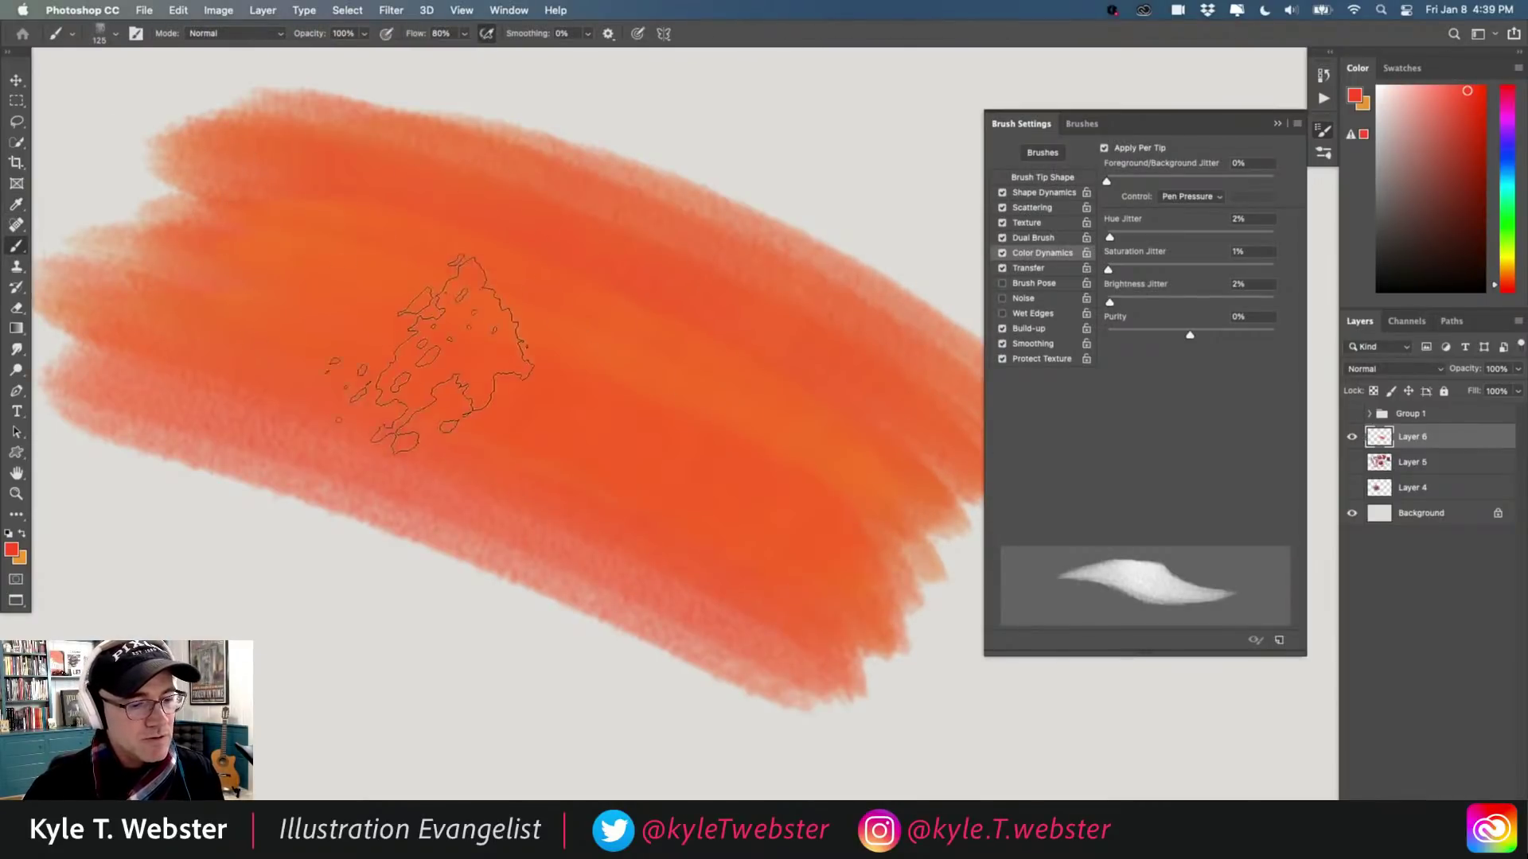
left_click(453, 549, "alt+super")
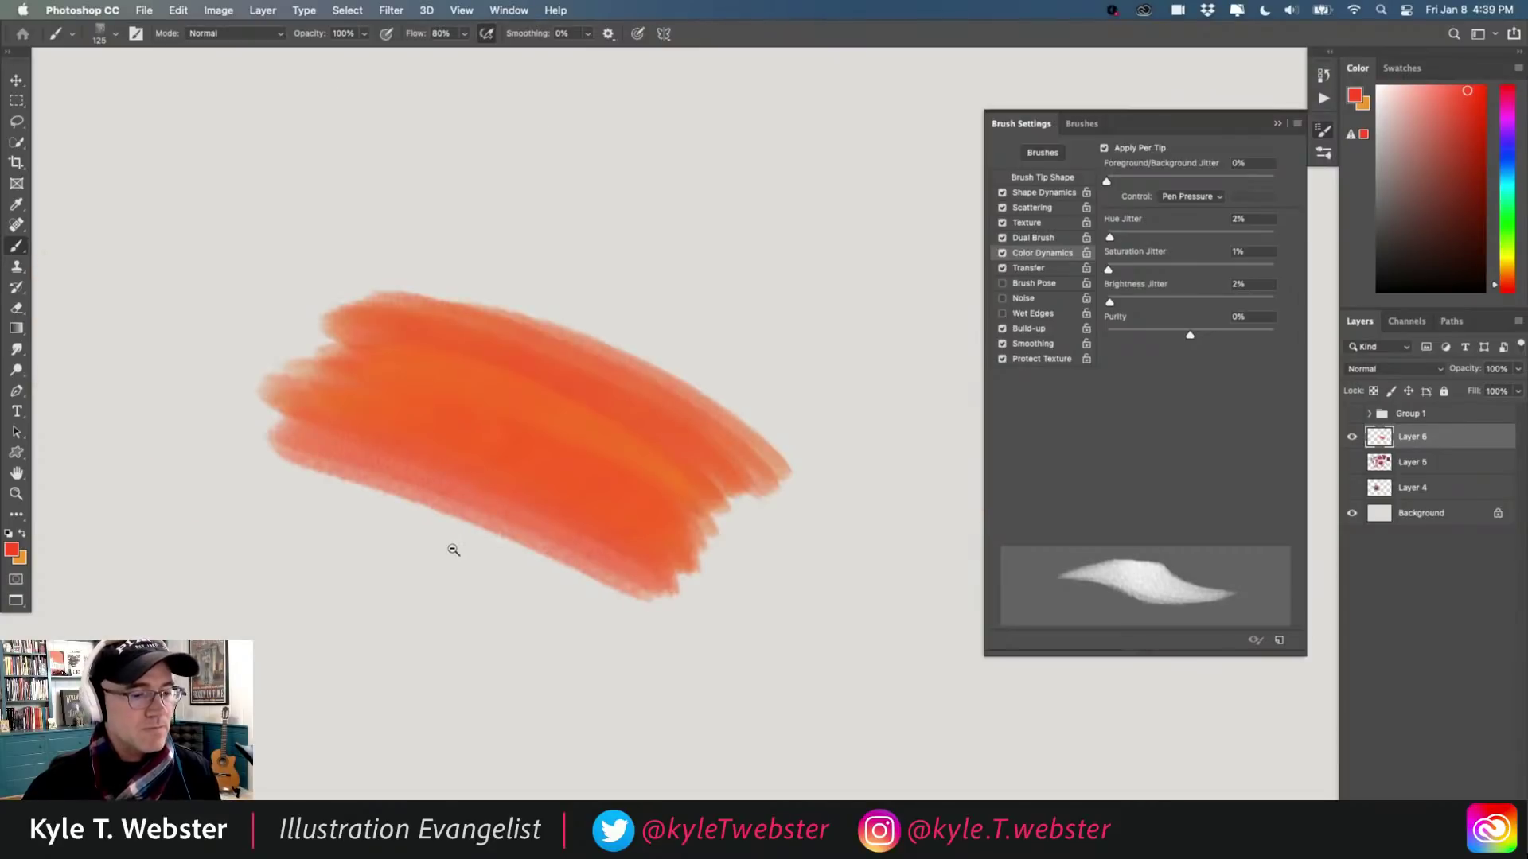
left_click_drag(445, 553, 482, 535)
left_click_drag(628, 341, 580, 547)
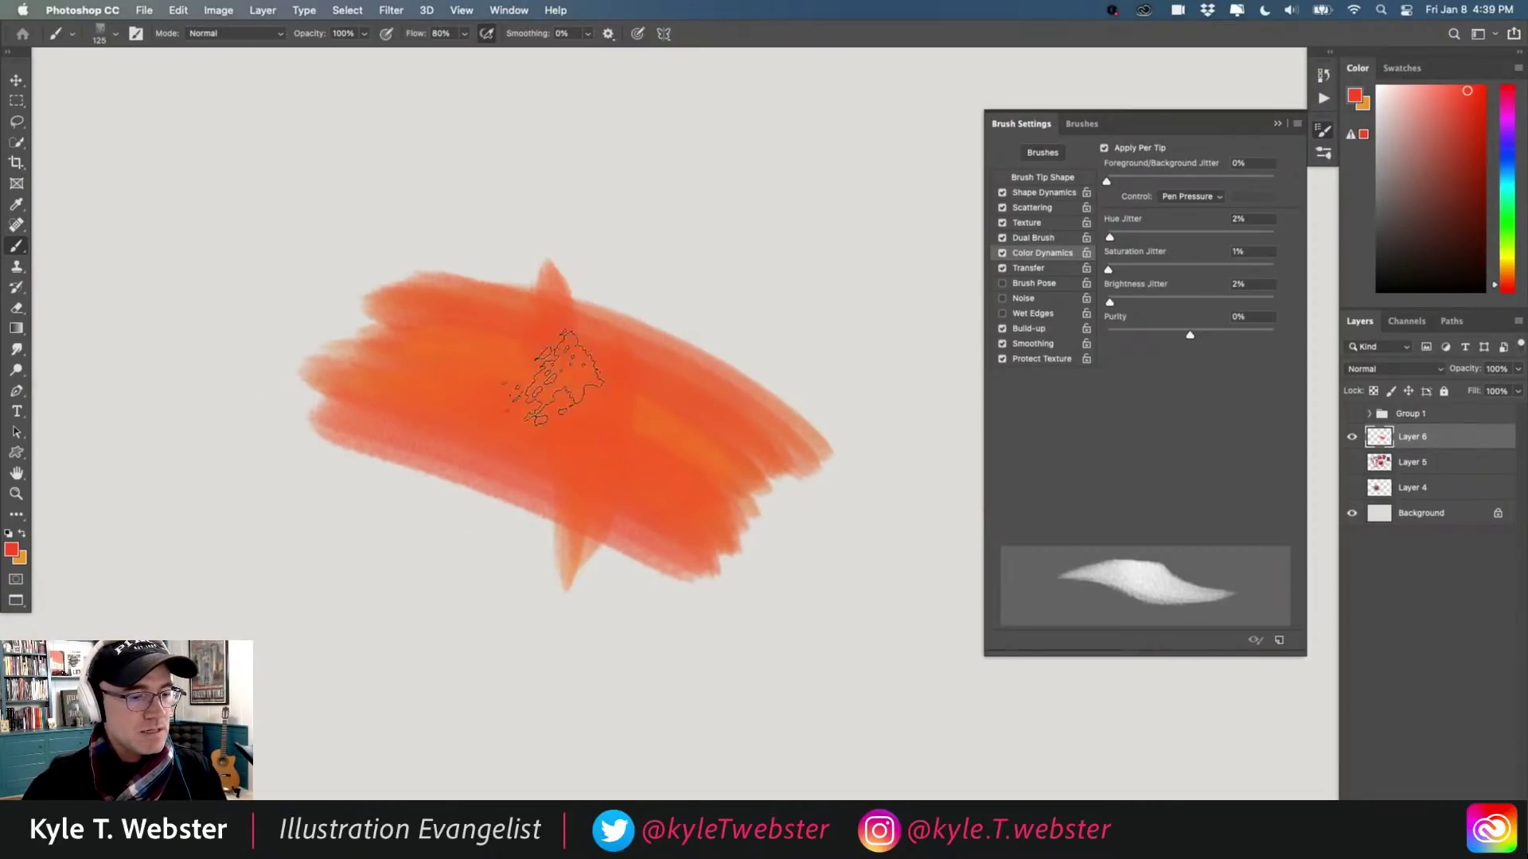
left_click_drag(561, 374, 525, 589)
Paint a tall slanted patch and a smaller patch of side-by-side strokes around the first one, and show the brush list
mouse_move(497, 709)
left_mouse_down()
mouse_move(255, 479)
mouse_move(446, 706)
mouse_move(225, 493)
mouse_move(427, 734)
mouse_move(220, 554)
mouse_move(375, 754)
mouse_move(335, 752)
mouse_move(226, 515)
mouse_move(233, 495)
mouse_move(323, 729)
mouse_move(242, 586)
mouse_move(267, 654)
mouse_move(171, 297)
mouse_move(338, 654)
mouse_move(211, 358)
mouse_move(346, 525)
mouse_move(208, 306)
left_mouse_up()
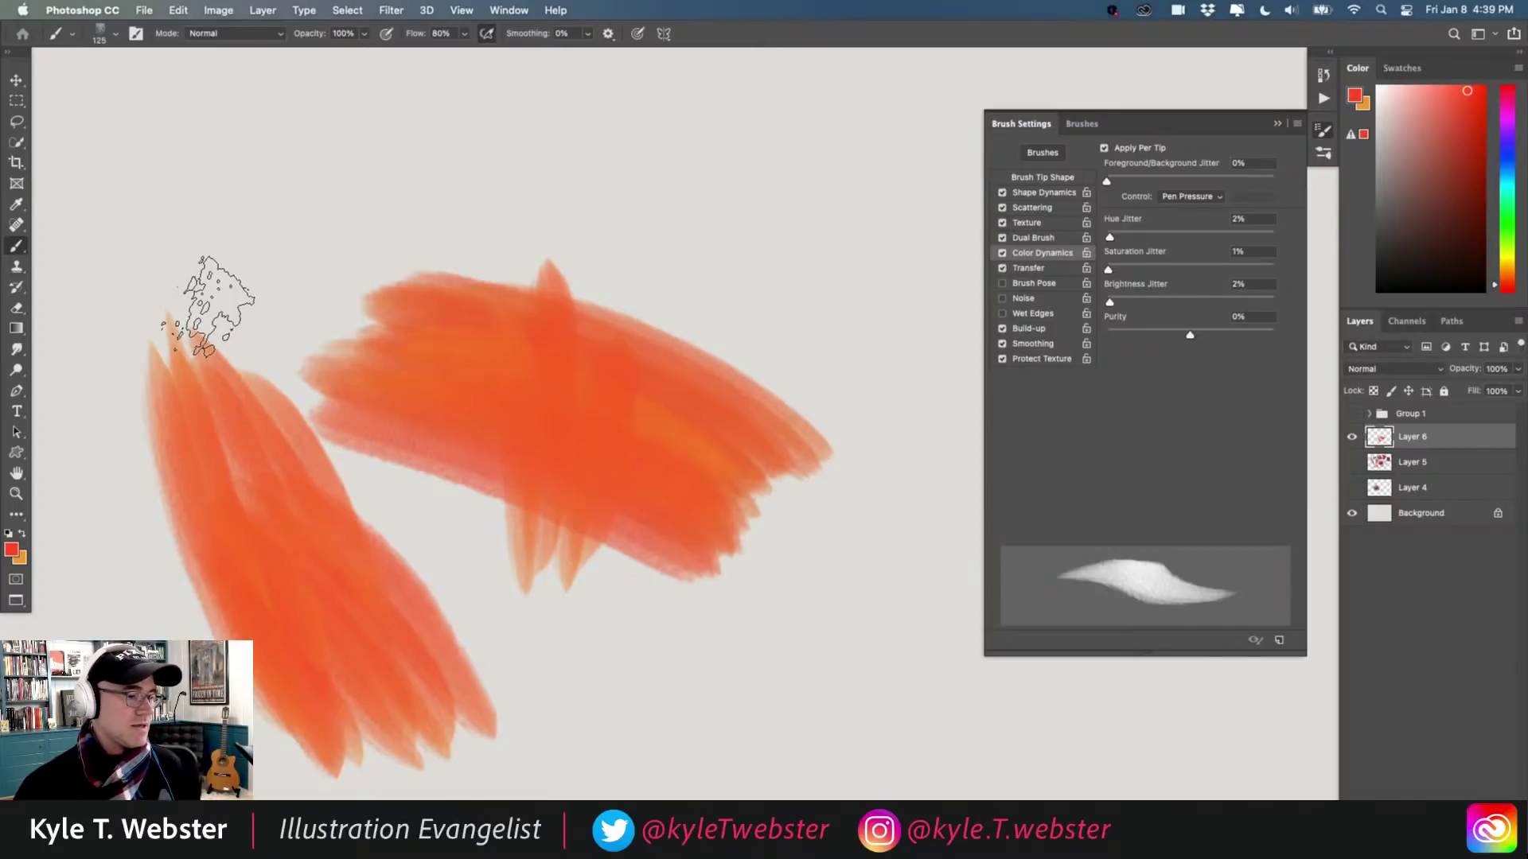
mouse_move(825, 324)
left_mouse_down()
mouse_move(824, 159)
mouse_move(706, 300)
left_mouse_up()
left_click(1082, 123)
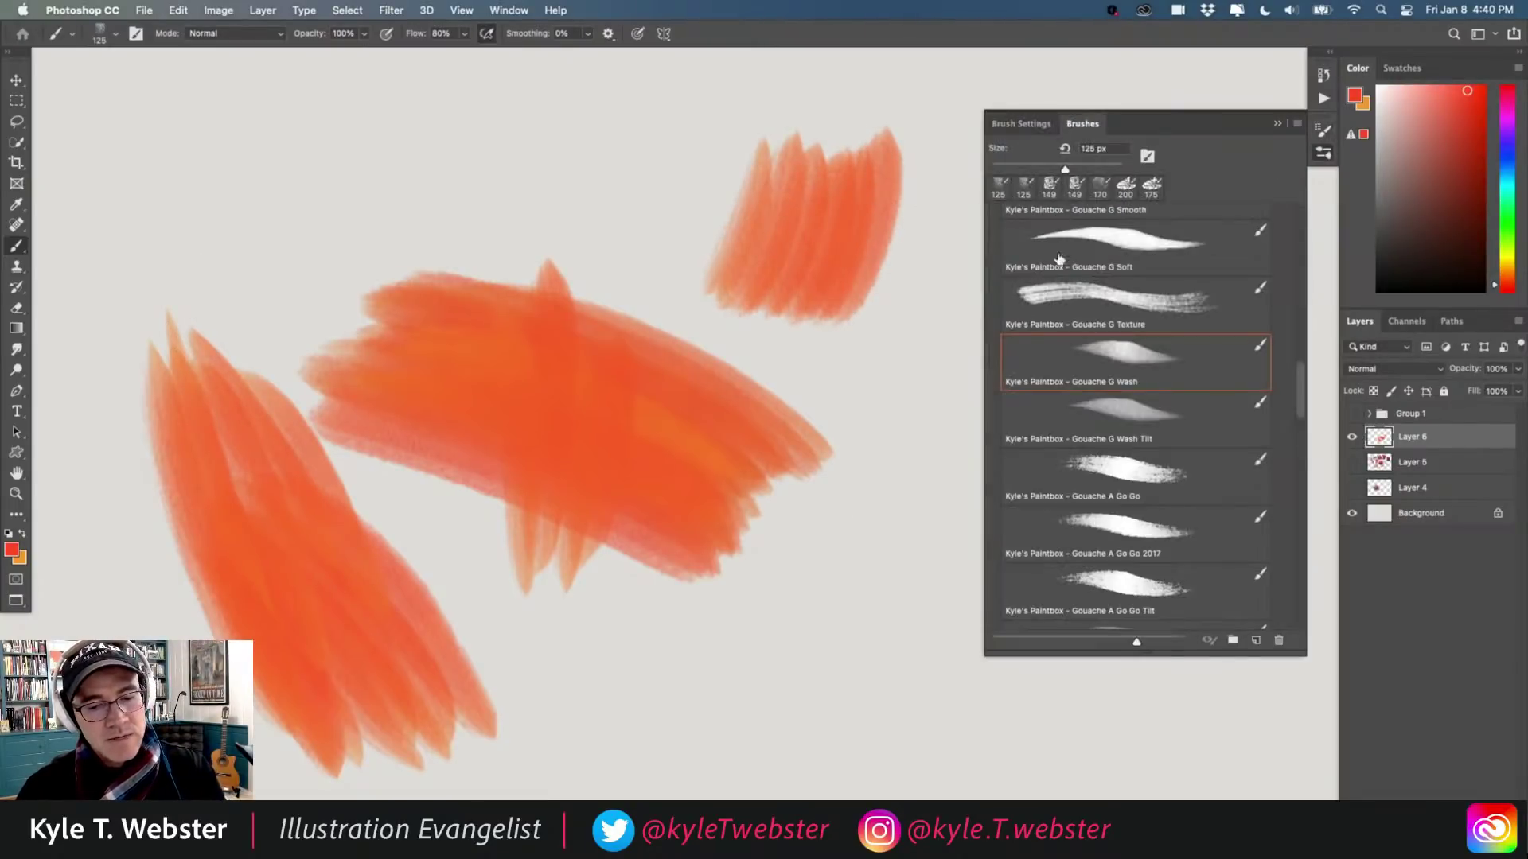
mouse_move(778, 125)
left_mouse_down()
mouse_move(842, 185)
mouse_move(716, 143)
mouse_move(733, 154)
mouse_move(613, 154)
mouse_move(557, 128)
mouse_move(566, 160)
mouse_move(517, 185)
left_mouse_up()
Clear Layer 6 and set the background colour to white, #ffffff
key("super+a")
key("Delete")
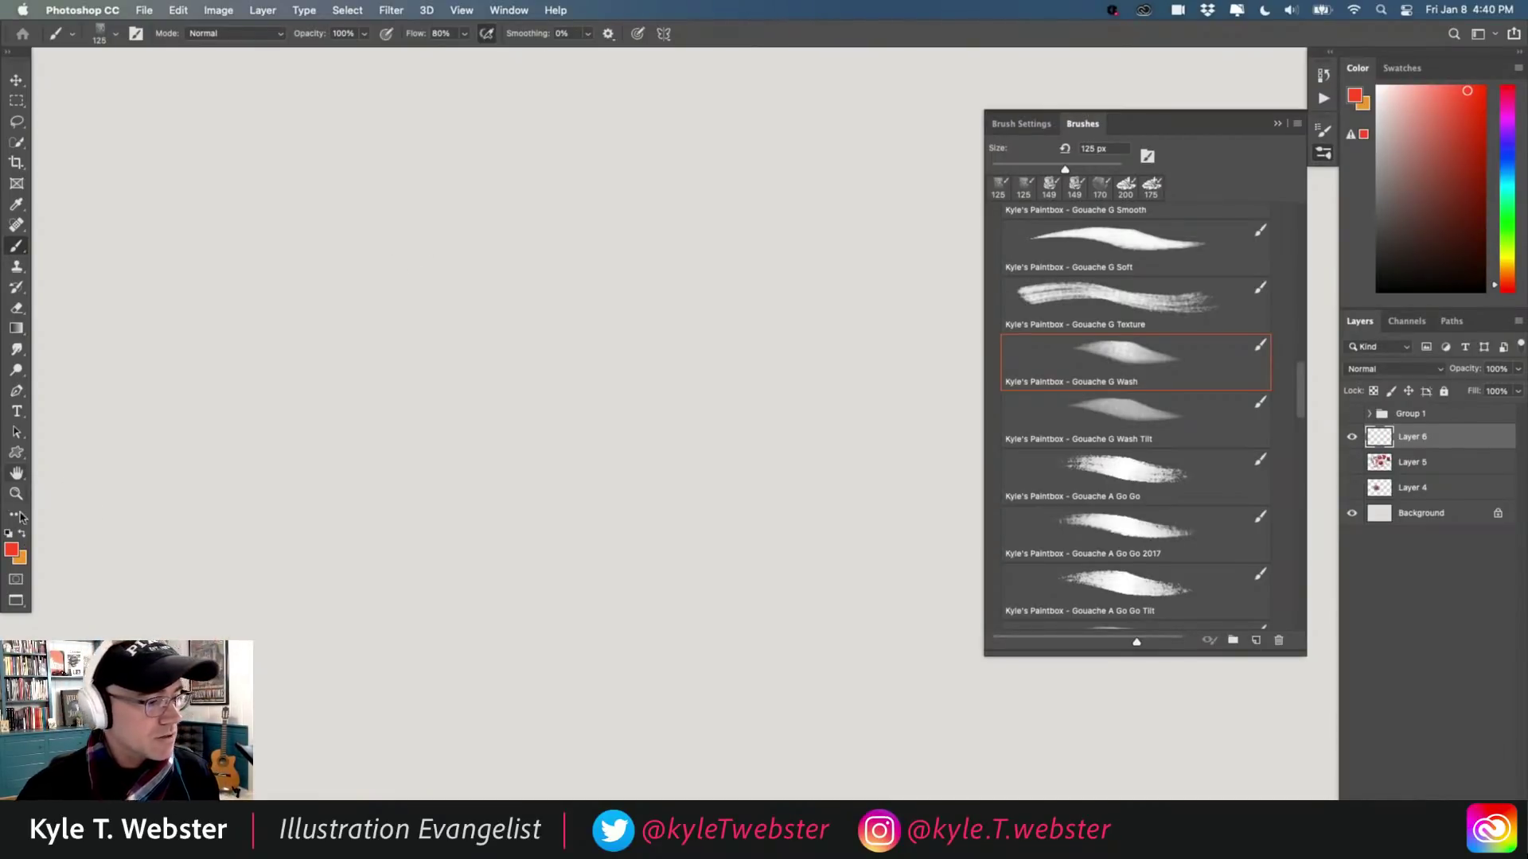
left_click(21, 559)
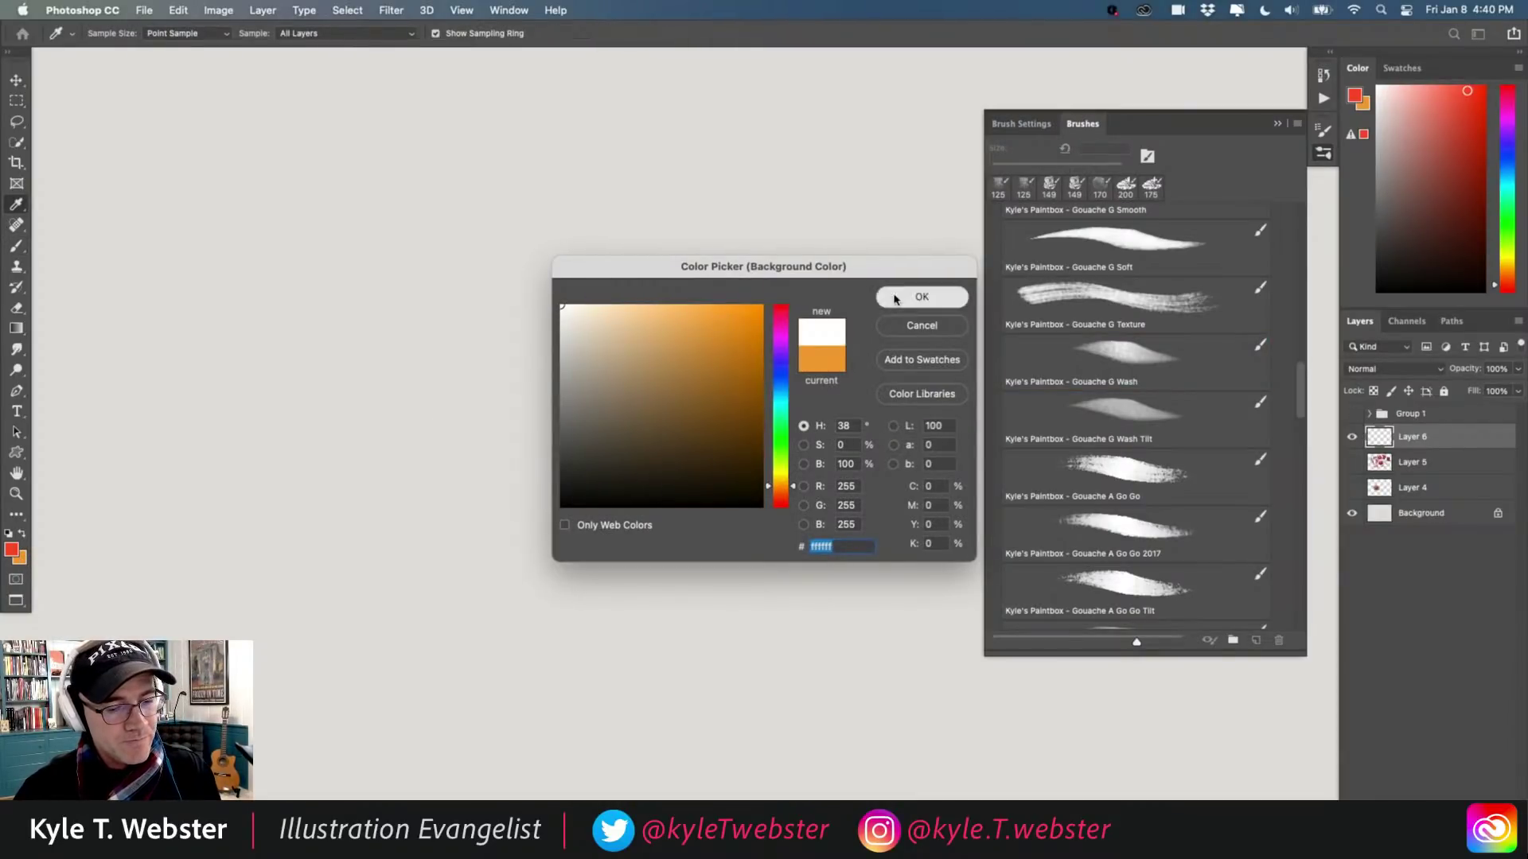
left_click(895, 298)
Set the brush's blending mode to Multiply and paint a filled, tilted light-red oval in the middle of the canvas
key("b")
left_click(199, 35)
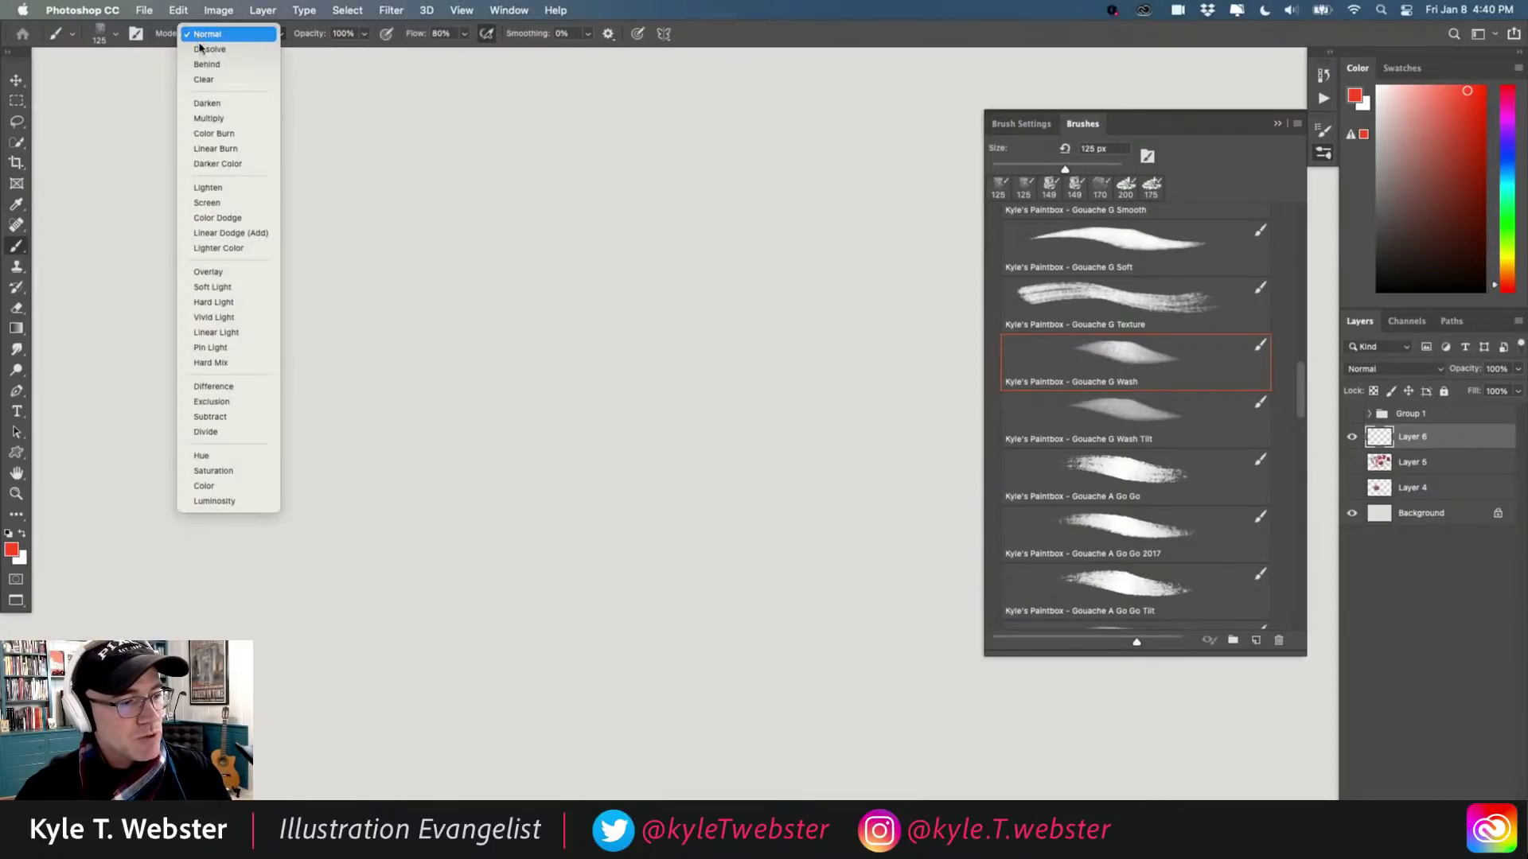
left_click(208, 118)
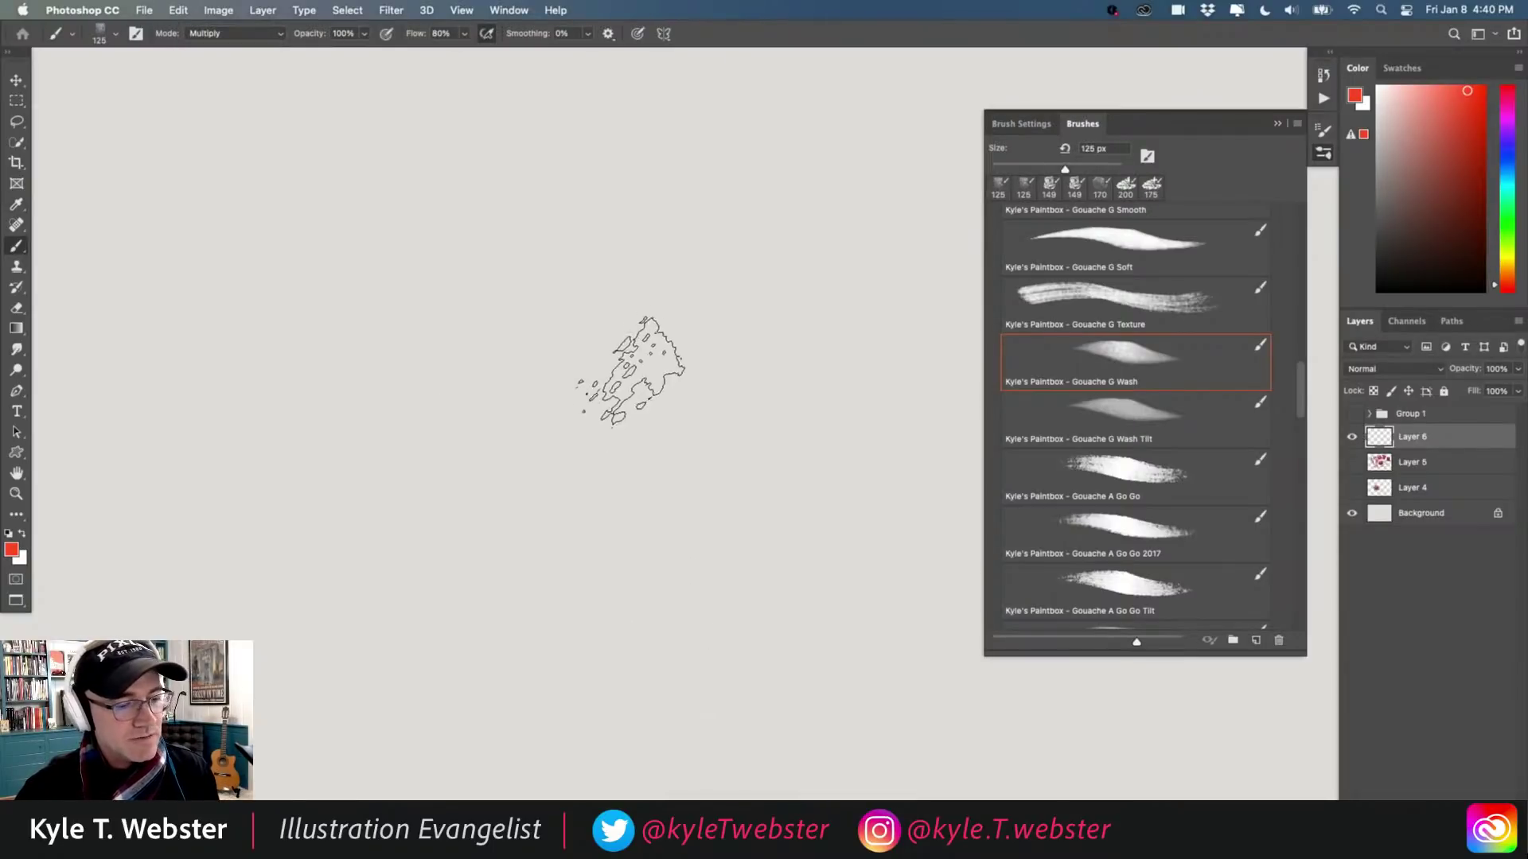
mouse_move(748, 439)
left_mouse_down()
mouse_move(604, 334)
mouse_move(589, 585)
mouse_move(716, 427)
mouse_move(604, 511)
mouse_move(563, 351)
mouse_move(663, 491)
mouse_move(631, 587)
left_mouse_up()
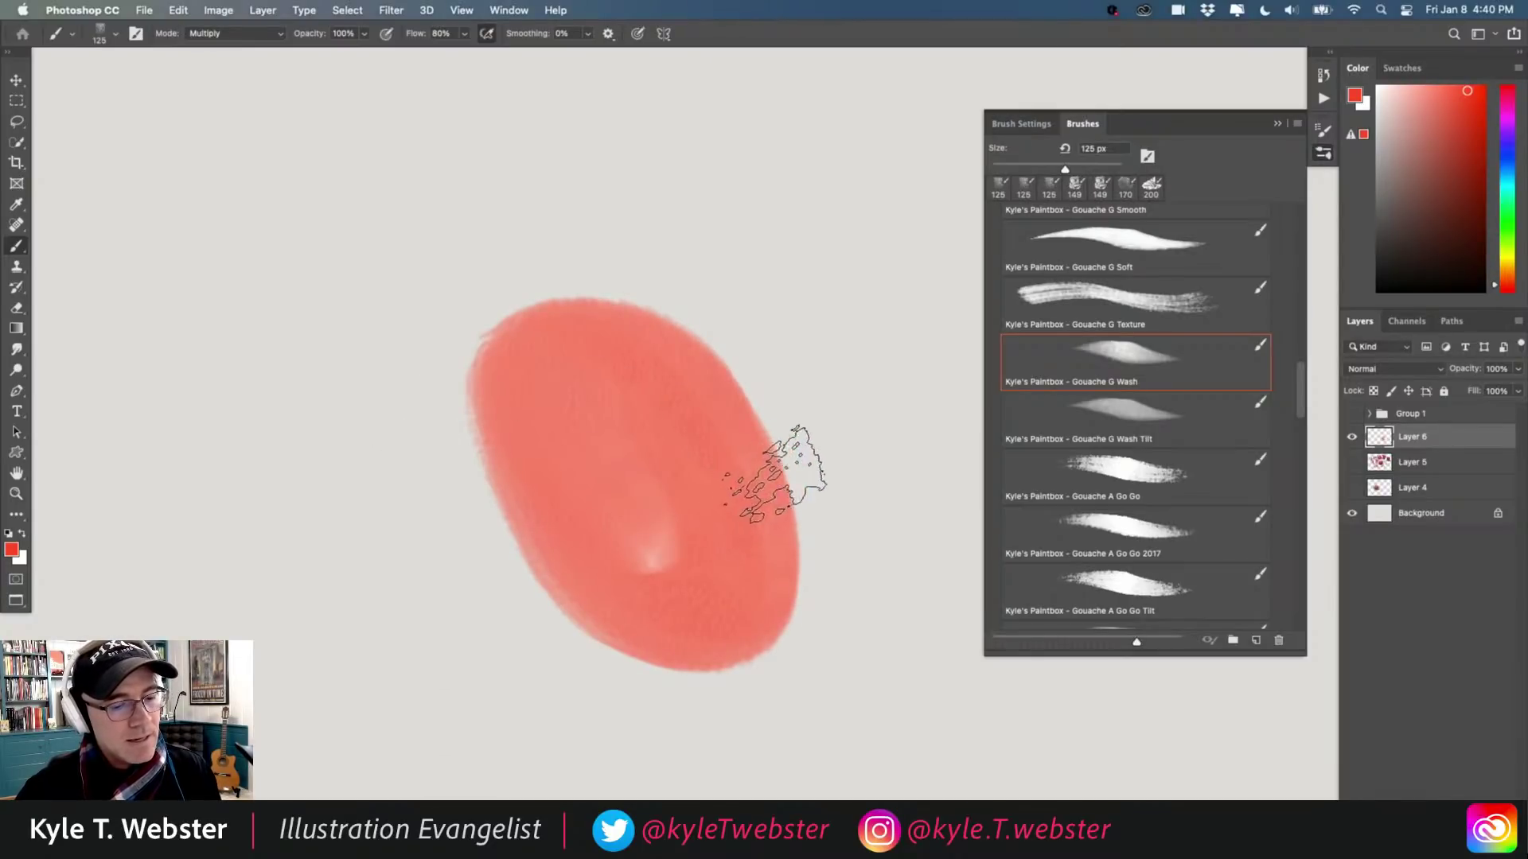
Layer darker red Multiply strokes over the lower half and right side of the oval, leaving its upper left light
mouse_move(788, 462)
left_mouse_down()
mouse_move(771, 596)
mouse_move(733, 499)
mouse_move(713, 524)
mouse_move(709, 608)
mouse_move(645, 573)
left_mouse_up()
mouse_move(601, 446)
left_mouse_down()
mouse_move(686, 589)
mouse_move(652, 454)
mouse_move(676, 460)
mouse_move(730, 546)
mouse_move(698, 419)
mouse_move(746, 441)
left_mouse_up()
mouse_move(652, 478)
left_mouse_down()
mouse_move(695, 590)
mouse_move(679, 597)
mouse_move(572, 450)
mouse_move(644, 602)
mouse_move(589, 577)
mouse_move(534, 492)
mouse_move(611, 607)
mouse_move(583, 571)
mouse_move(631, 572)
mouse_move(720, 635)
mouse_move(689, 630)
mouse_move(706, 565)
mouse_move(764, 594)
mouse_move(735, 603)
mouse_move(797, 554)
mouse_move(761, 627)
mouse_move(768, 470)
left_mouse_up()
mouse_move(736, 634)
left_mouse_down()
mouse_move(769, 547)
mouse_move(733, 376)
mouse_move(675, 333)
left_mouse_up()
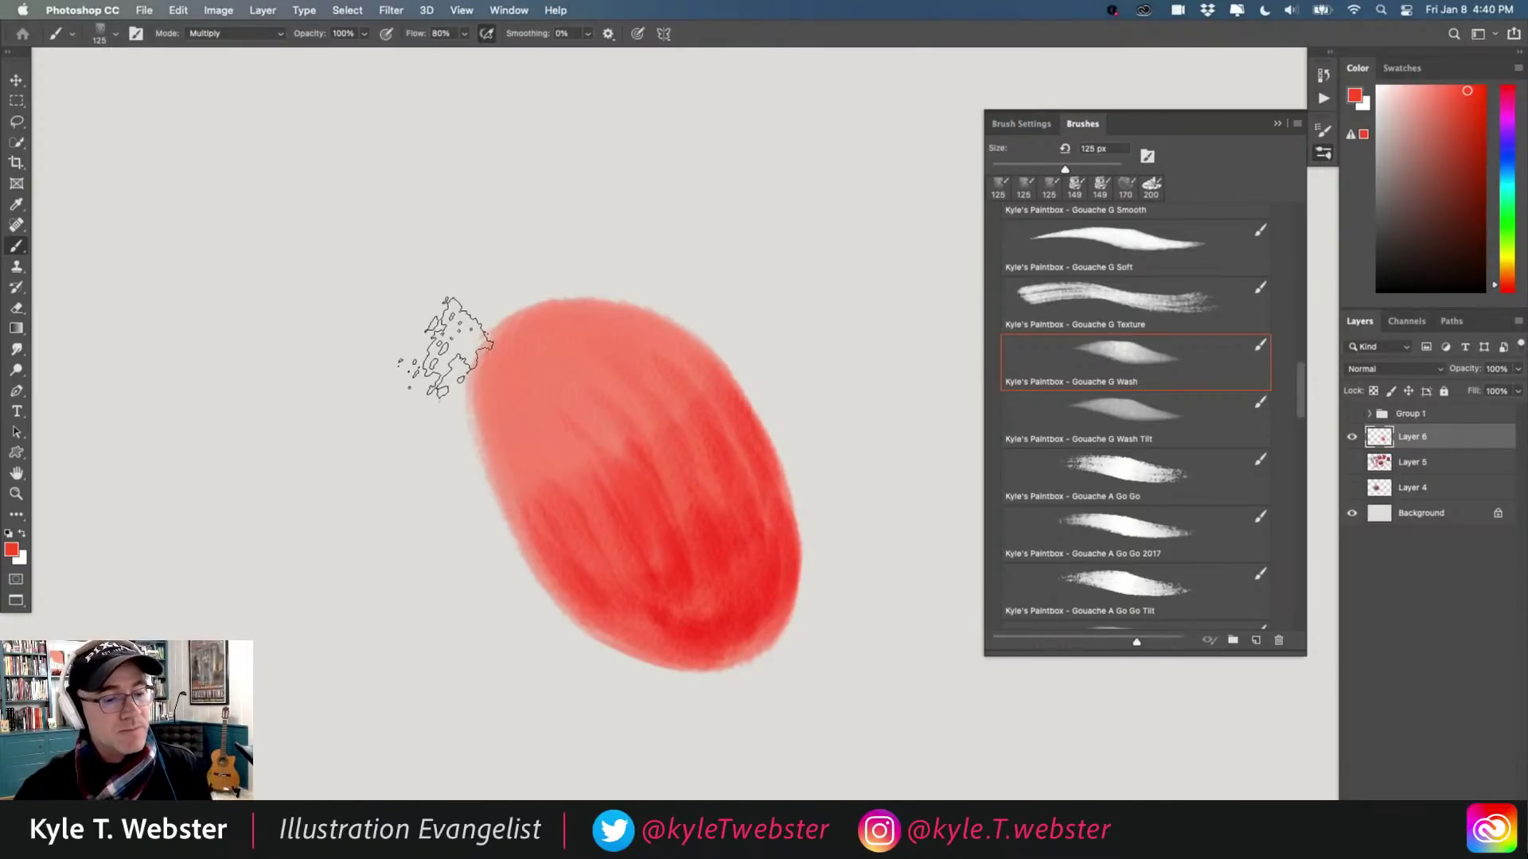
mouse_move(744, 521)
left_mouse_down()
mouse_move(703, 402)
mouse_move(758, 460)
mouse_move(693, 362)
left_mouse_up()
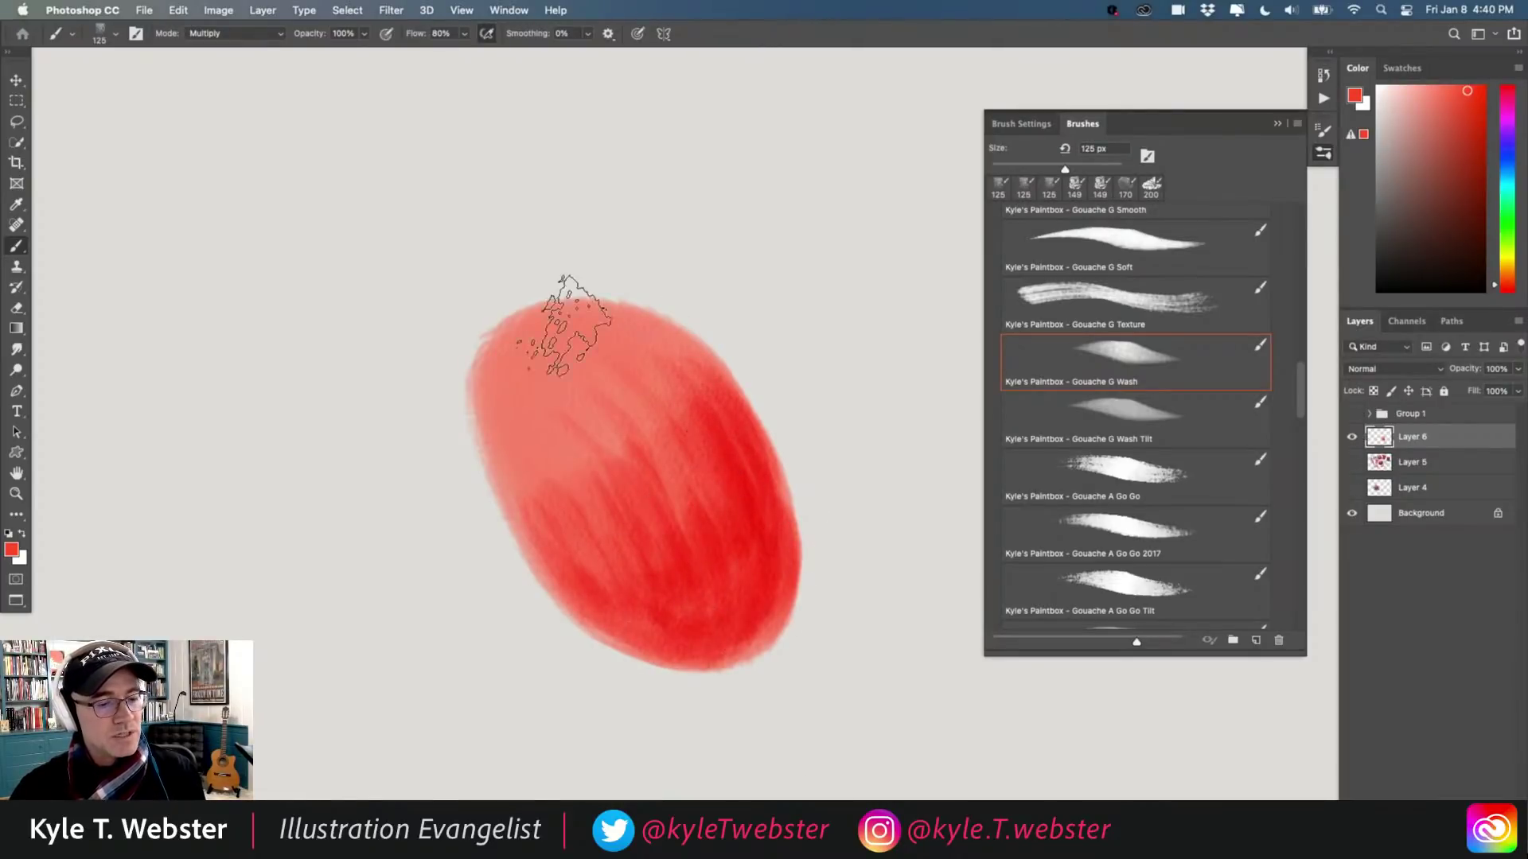
Choose a bright blue foreground colour, try a Multiply stroke over the lower end of the oval and undo it
left_click(1508, 167)
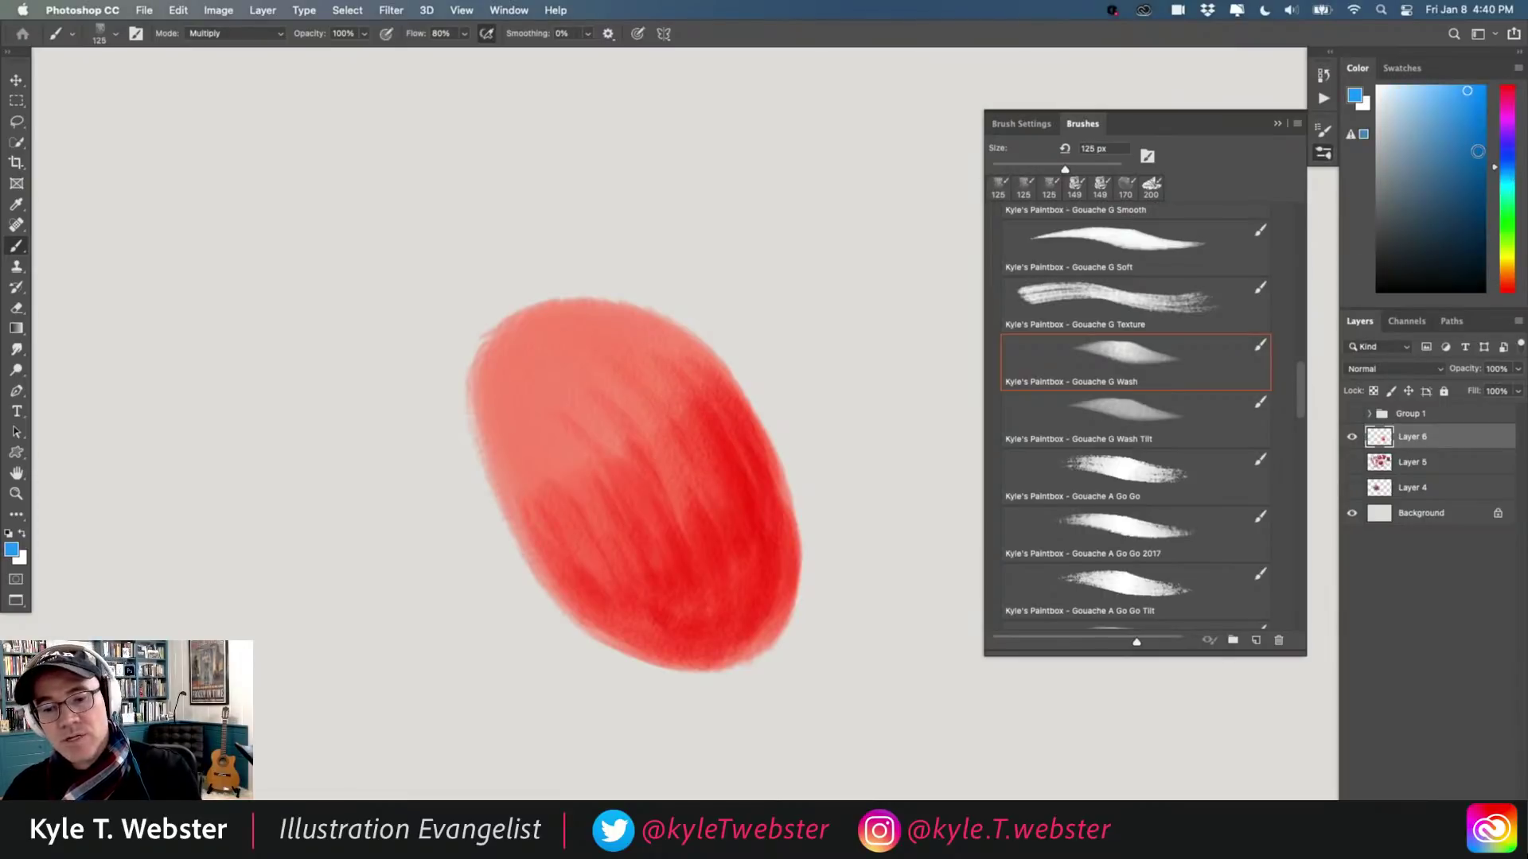
left_click_drag(805, 736, 740, 510)
key("super+z")
Set the brush's blending mode to Normal and paint blue strokes over the lower part of the oval and beyond its edge
left_click(195, 34)
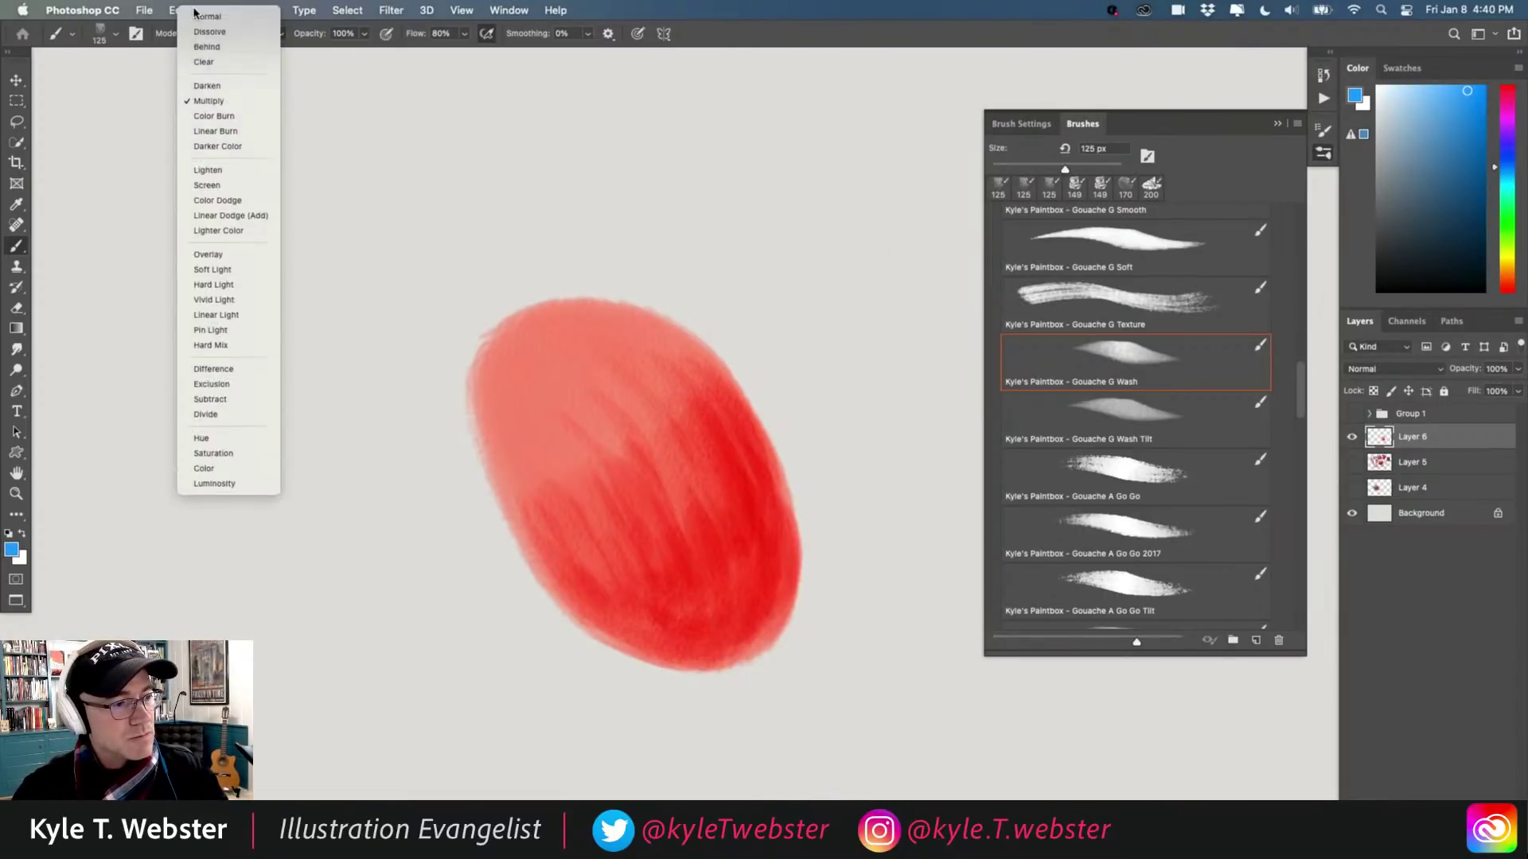
left_click(199, 15)
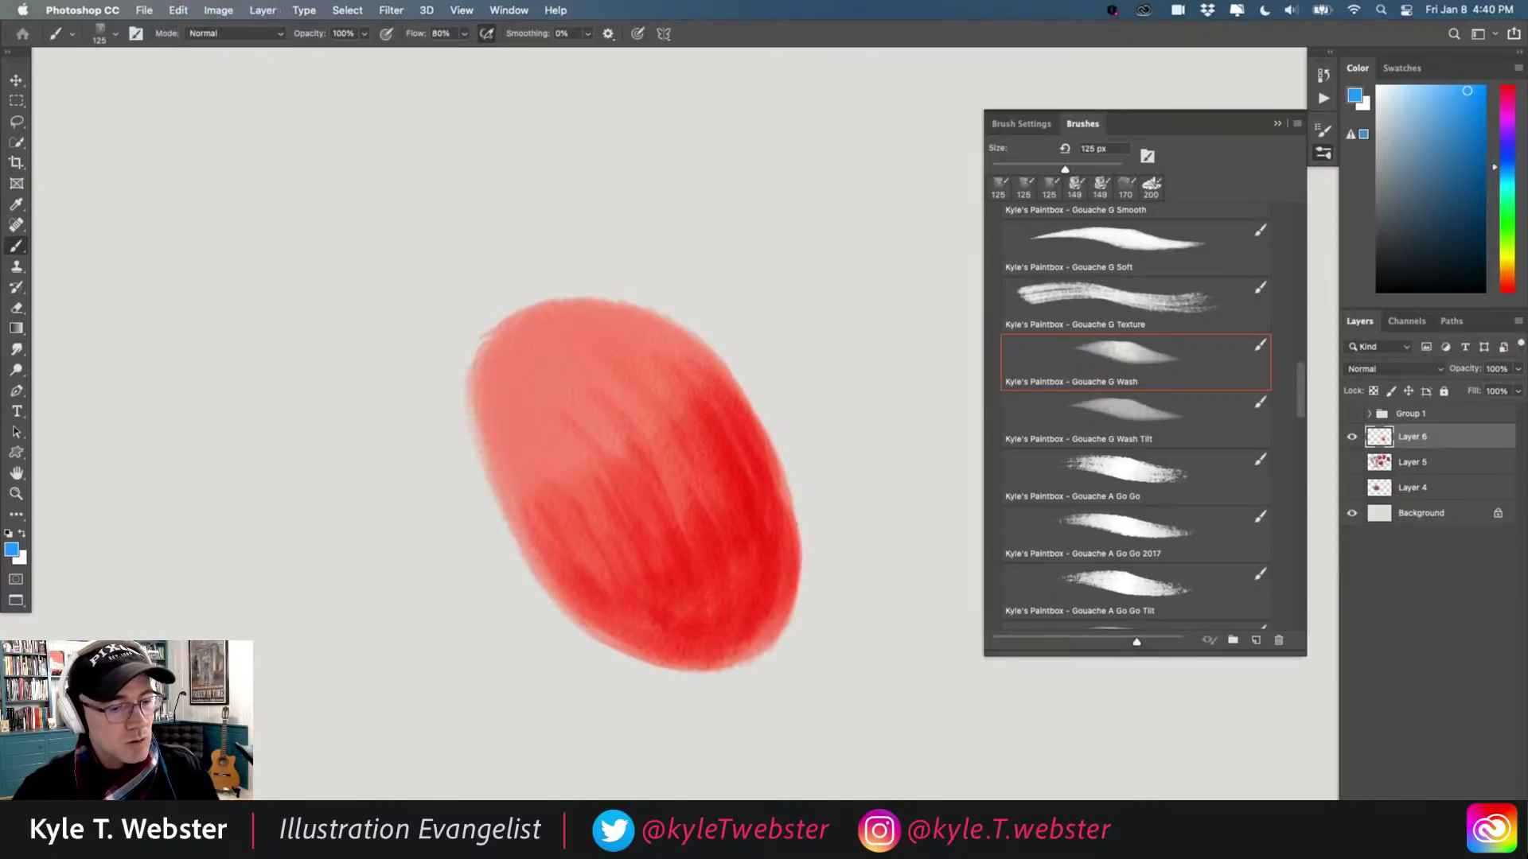
mouse_move(820, 688)
left_mouse_down()
mouse_move(760, 503)
mouse_move(799, 710)
mouse_move(743, 587)
mouse_move(775, 734)
mouse_move(663, 570)
mouse_move(758, 744)
mouse_move(604, 553)
mouse_move(735, 725)
mouse_move(512, 538)
left_mouse_up()
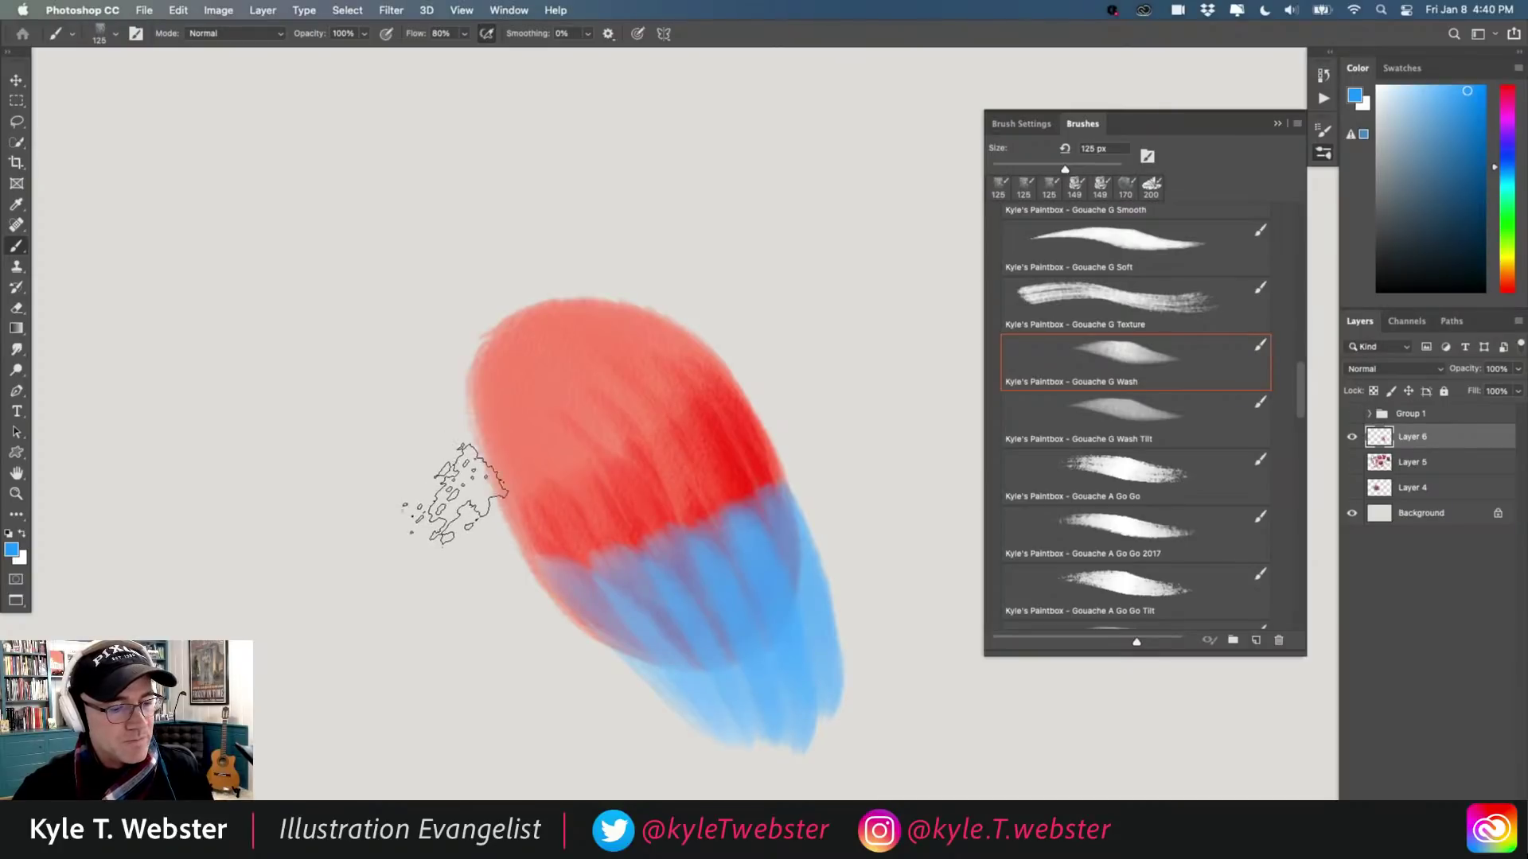
Darken the boundary between red and blue with light Multiply strokes and soften it with the Smudge tool at 24% strength
left_click(198, 34)
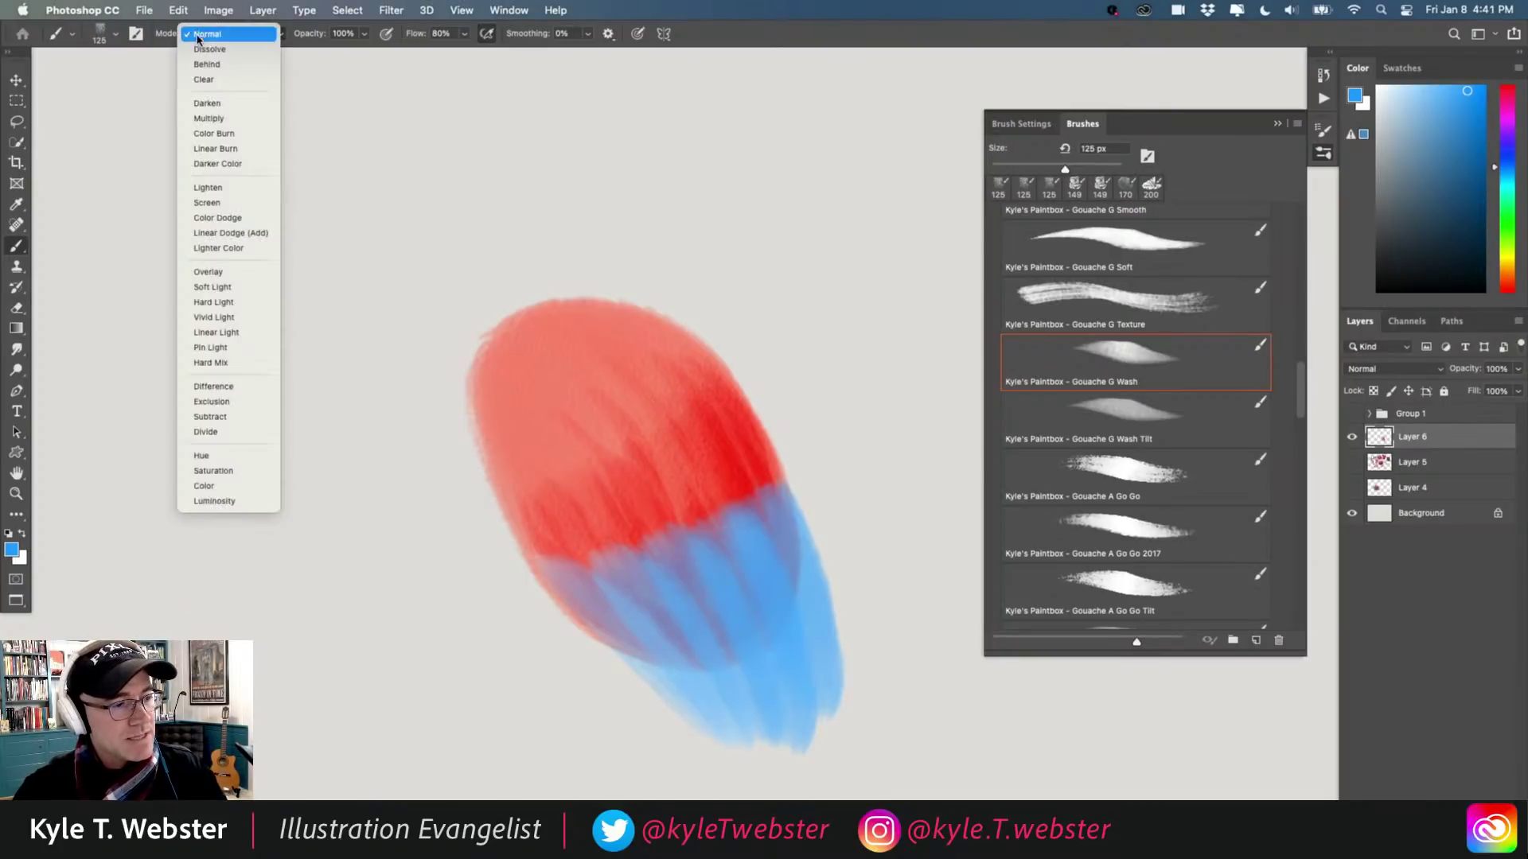
left_click(199, 120)
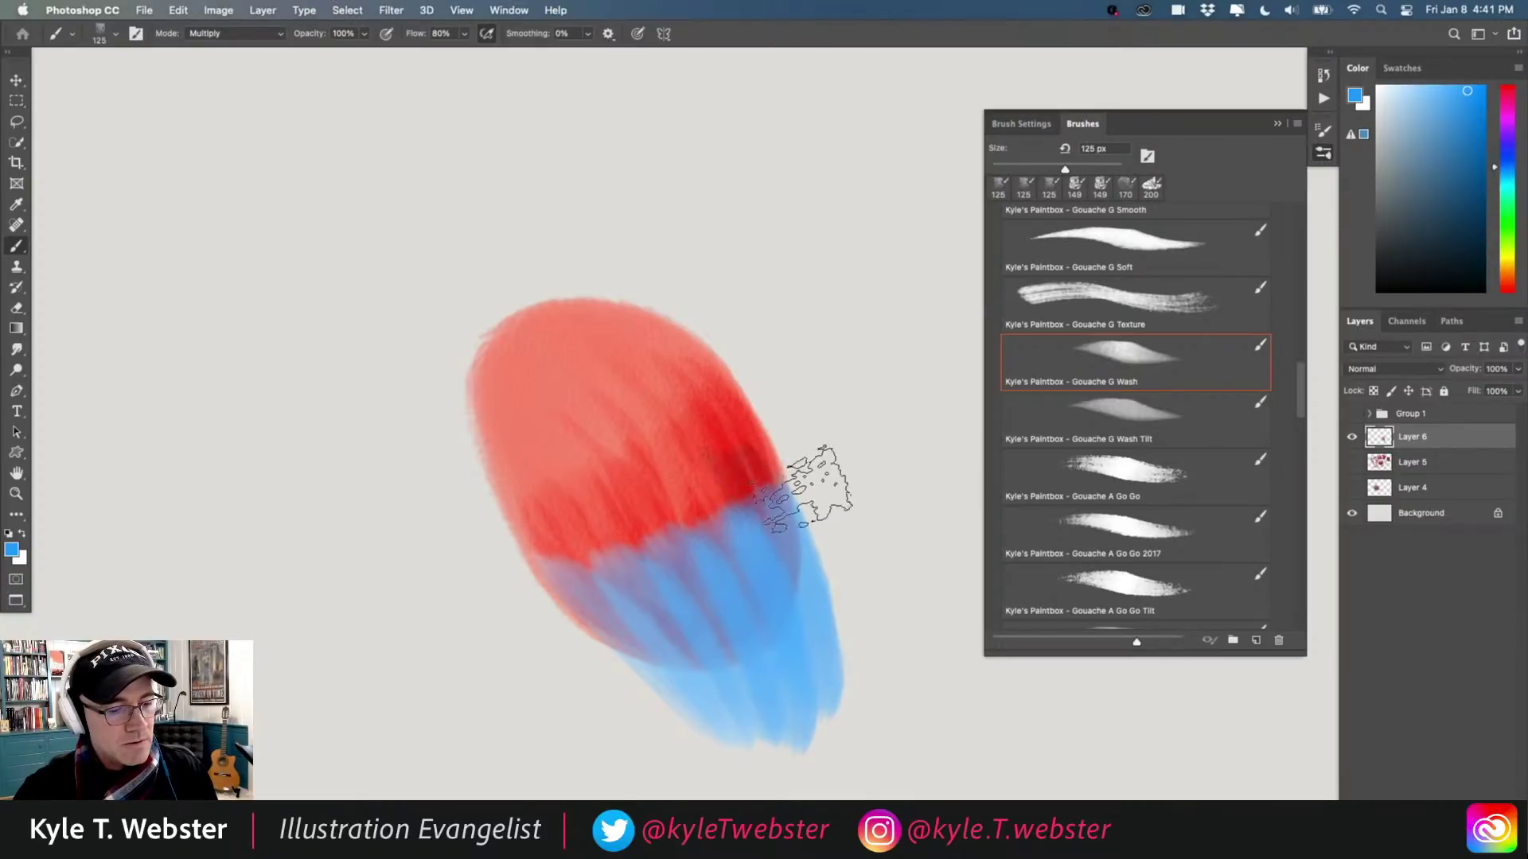
mouse_move(804, 489)
left_mouse_down()
mouse_move(730, 541)
mouse_move(632, 541)
mouse_move(576, 560)
mouse_move(493, 441)
mouse_move(580, 468)
mouse_move(712, 567)
mouse_move(733, 521)
left_mouse_up()
key("r")
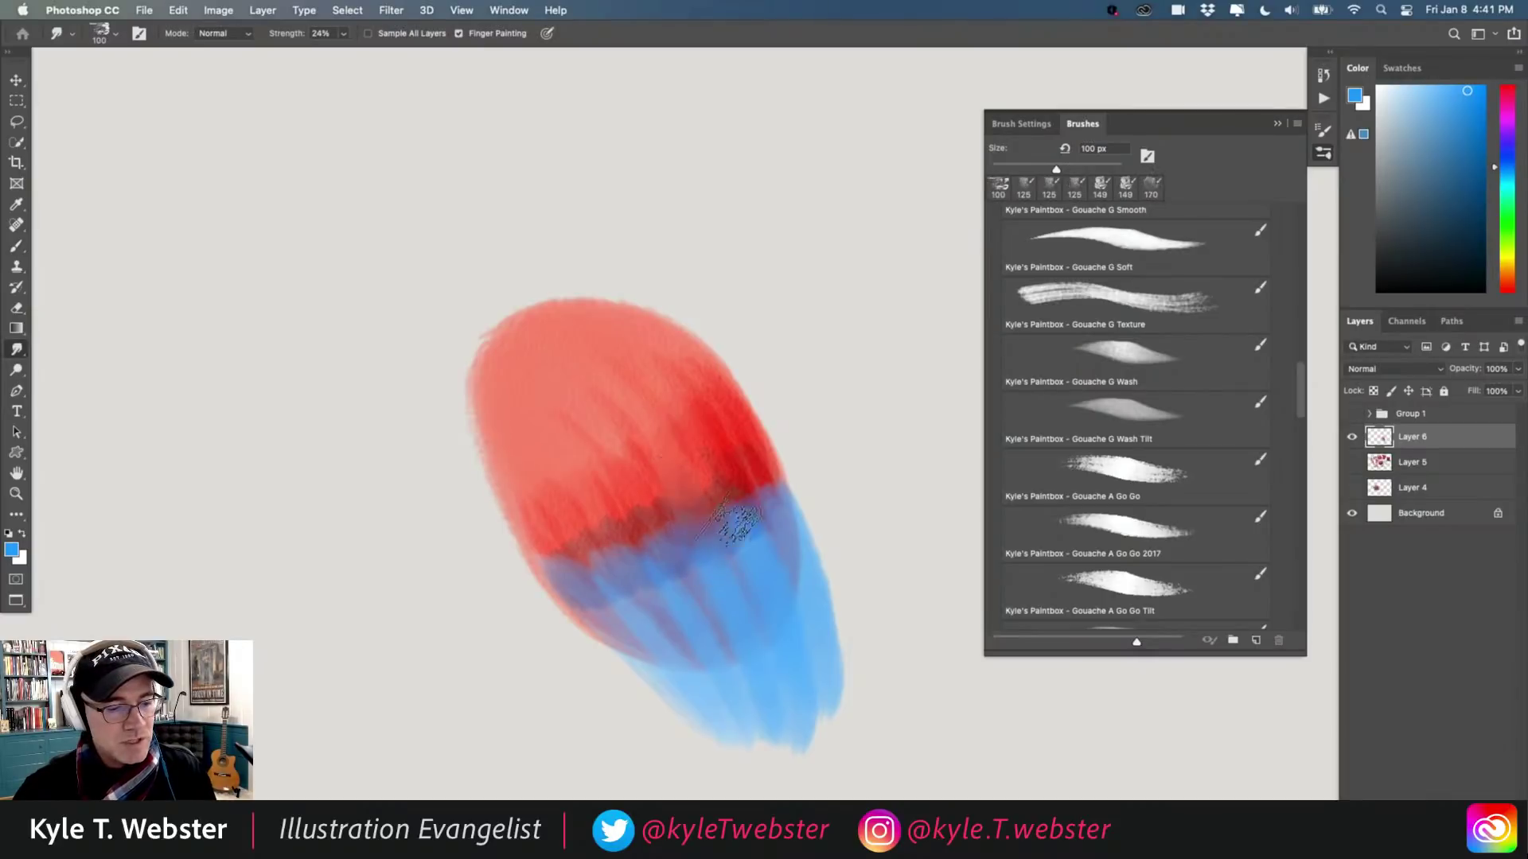
left_click_drag(711, 418, 699, 386)
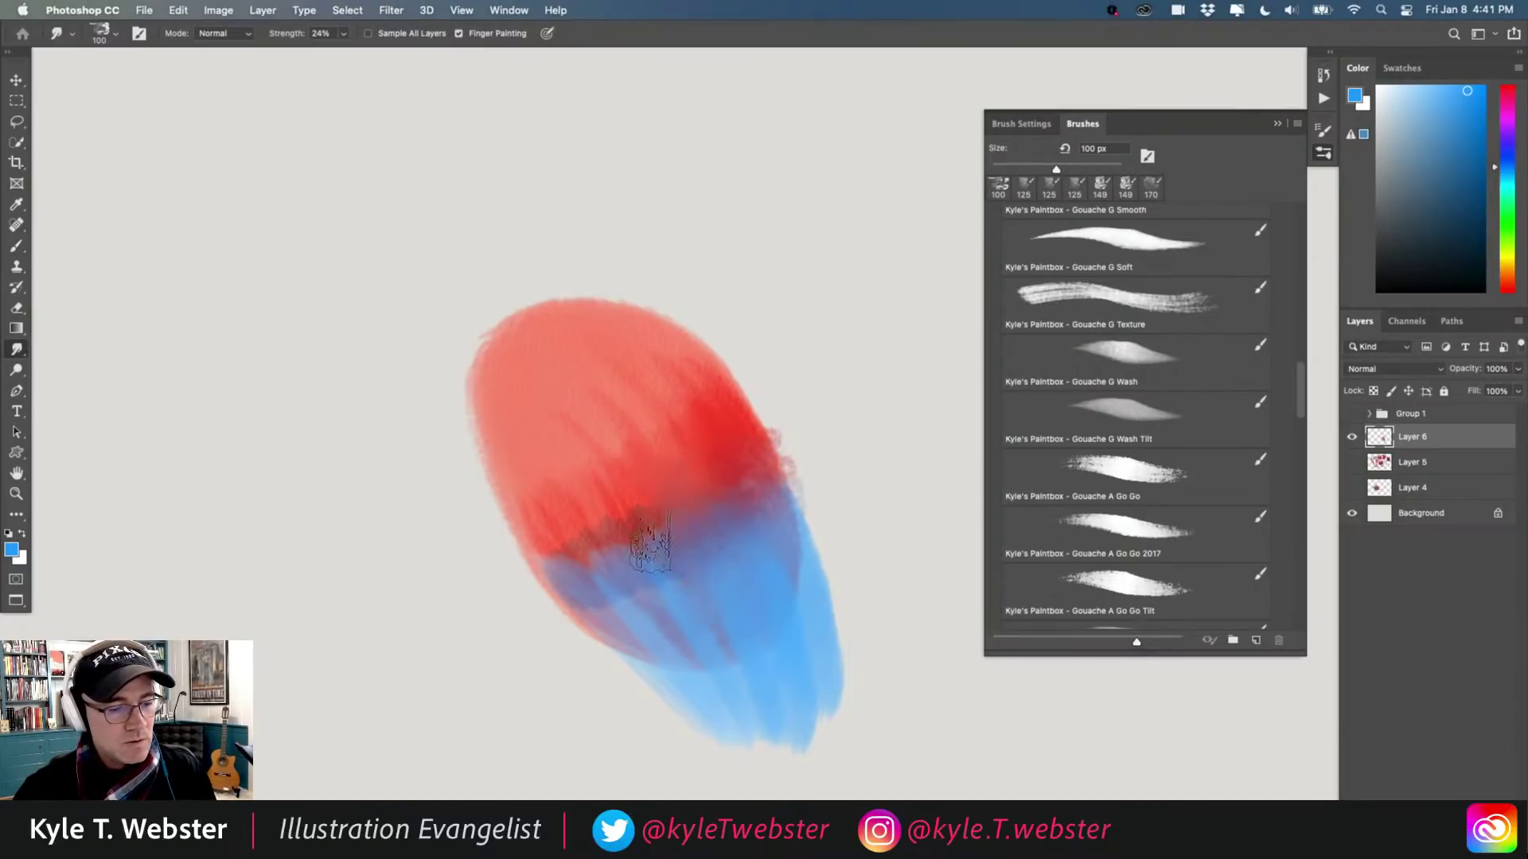
Return to the Brush tool in Normal mode, sample a muted red from the blended area and try a short stroke across the red-blue boundary
key("b")
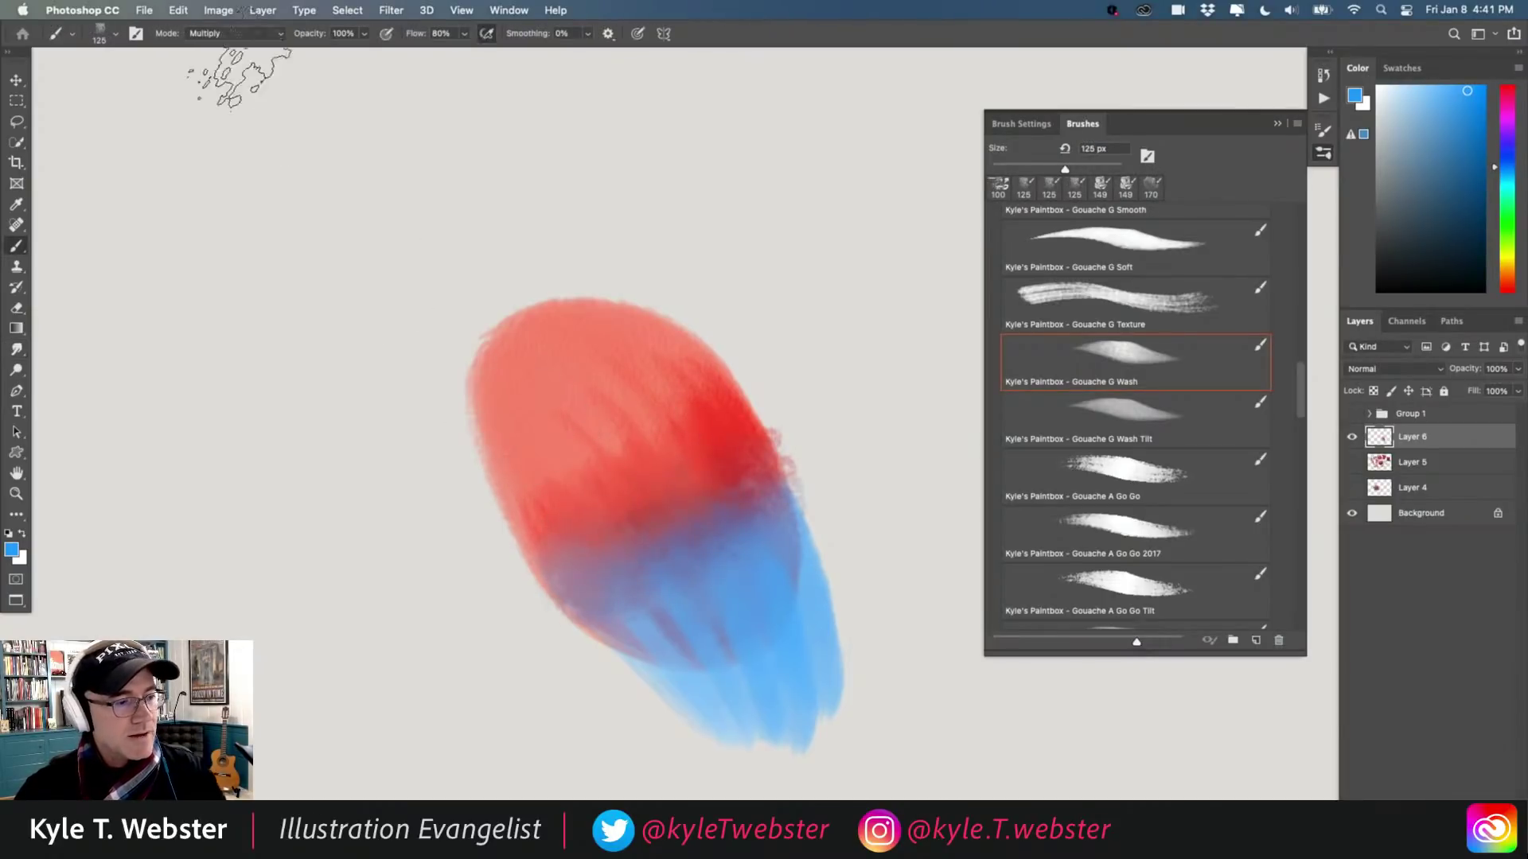
left_click(235, 33)
left_click(208, 12)
left_click(693, 490, "alt")
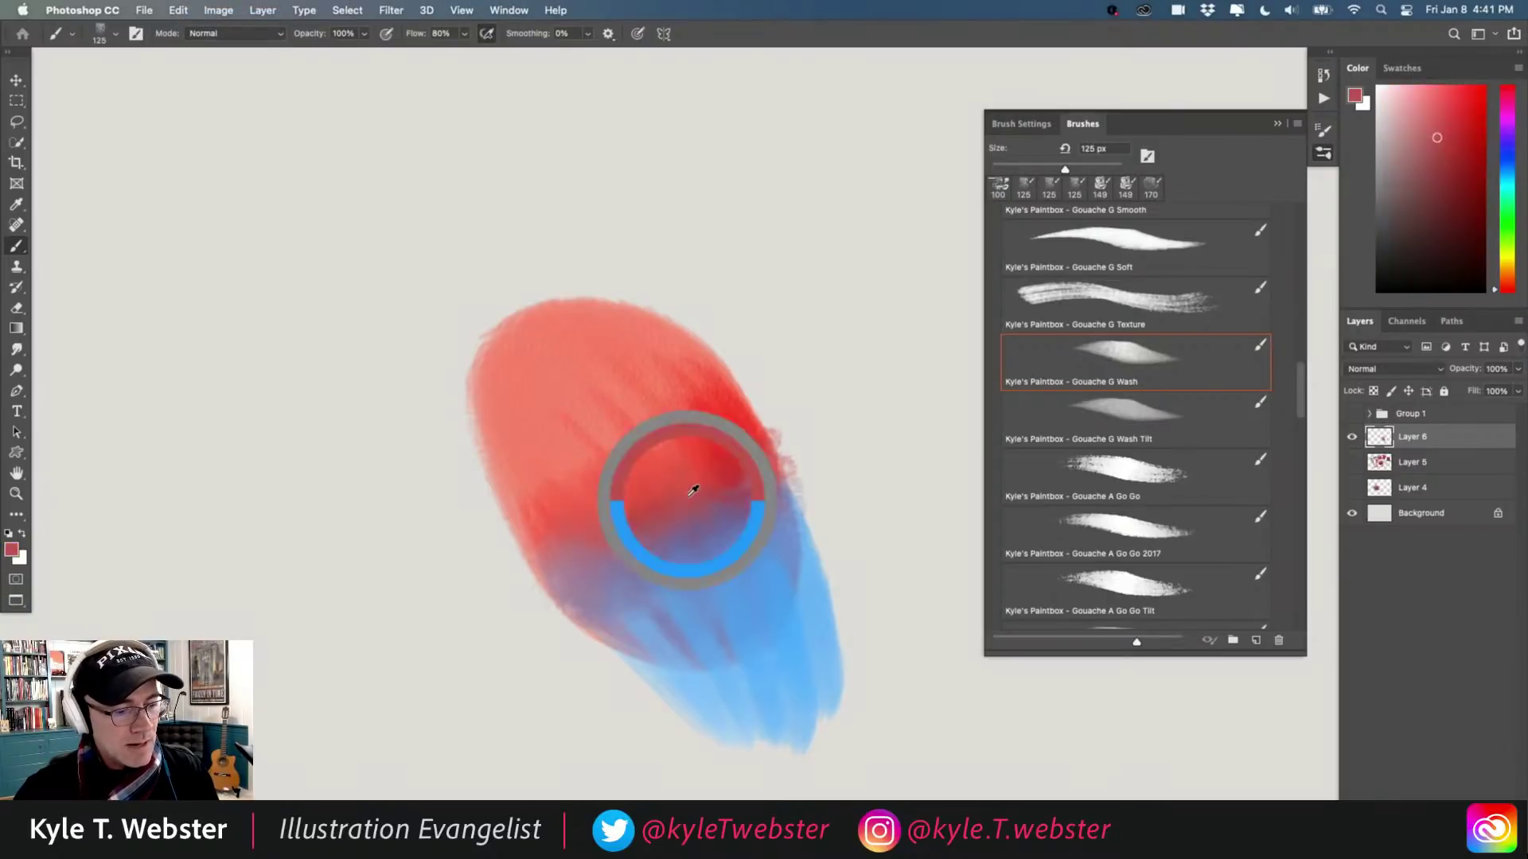
left_click_drag(695, 455, 746, 561)
key("super+z")
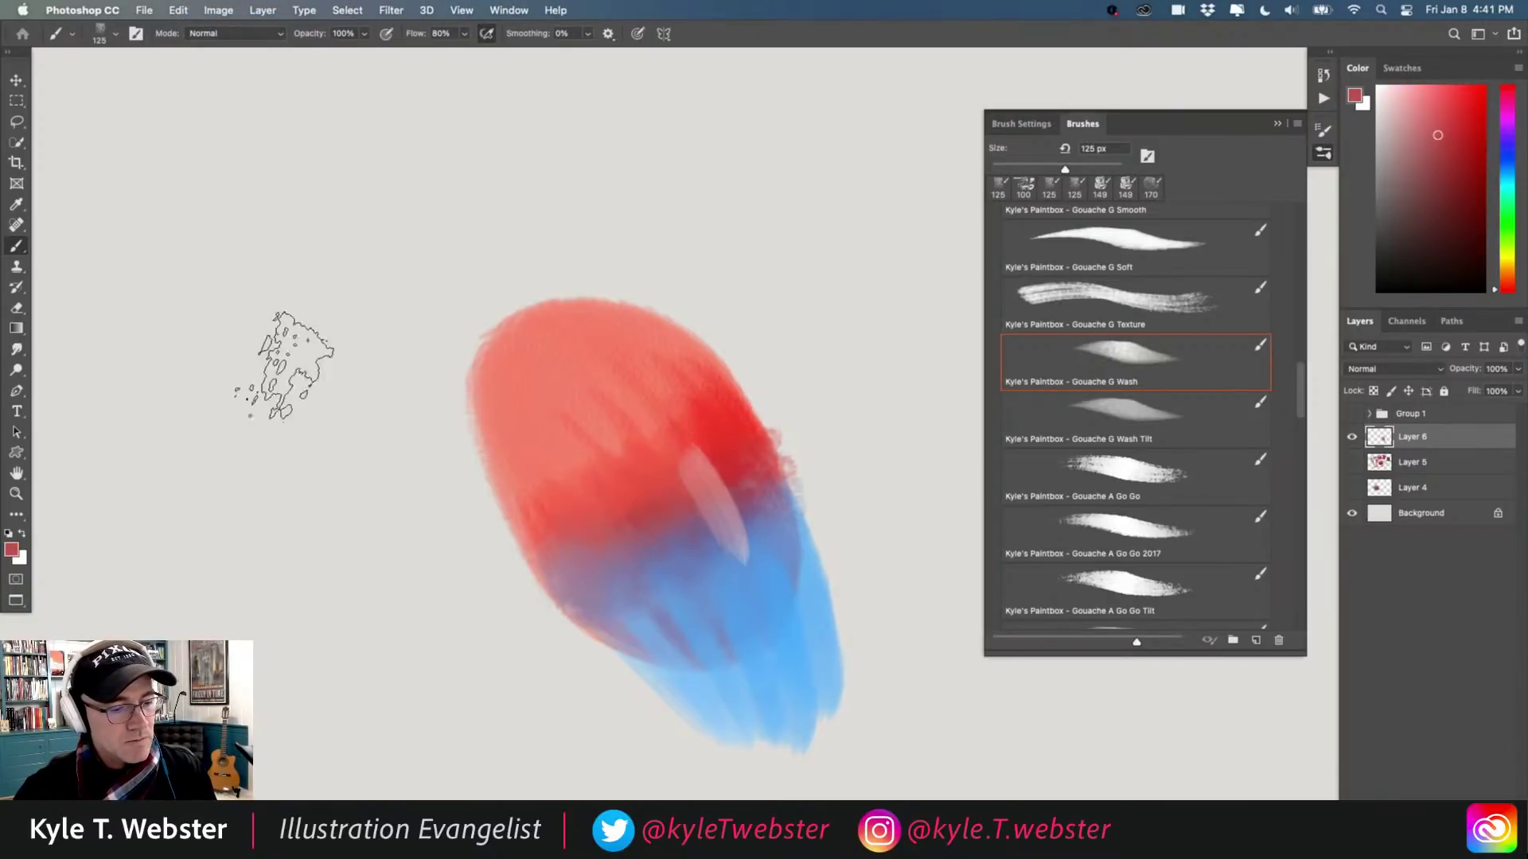
Undo the trial stroke on the red-blue boundary and set the background colour to a light red sampled from the oval
key("super+z")
left_click(23, 561)
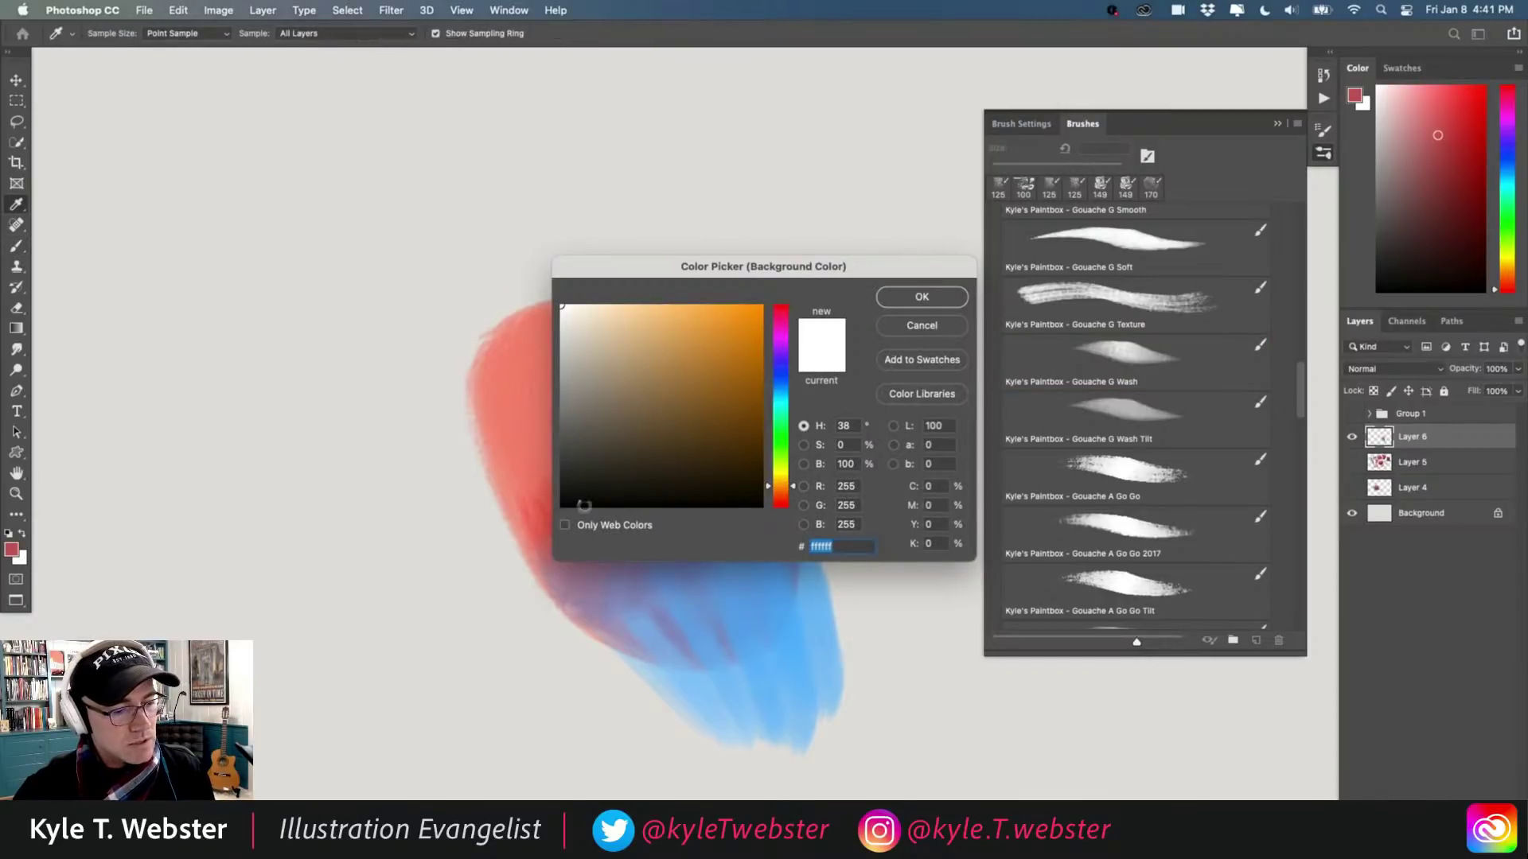
left_click(524, 466)
left_click(922, 296)
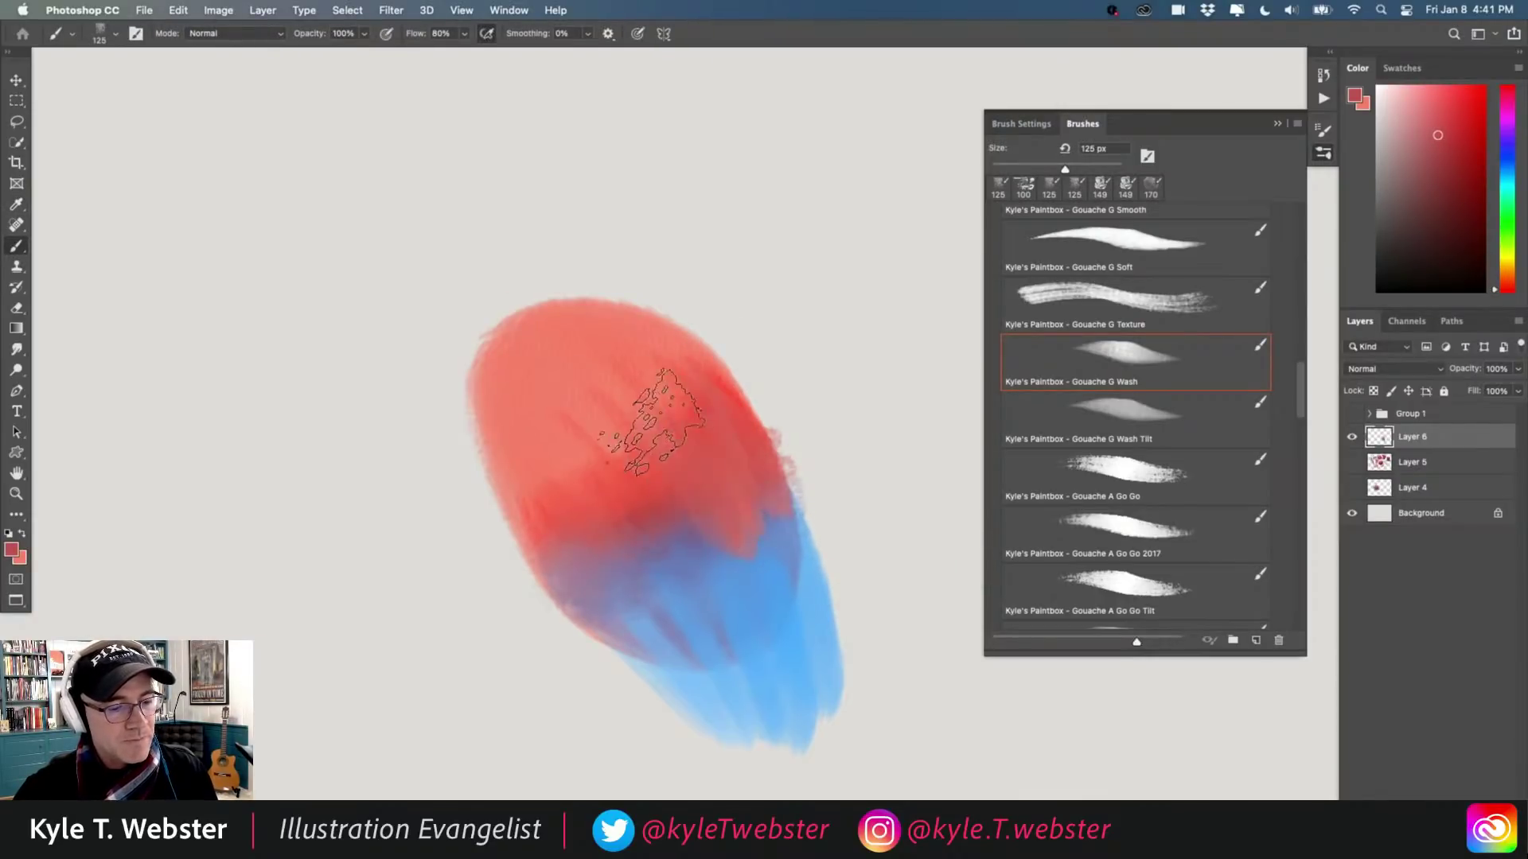
Paint muted red strokes over the red-blue boundary and blend them upward with lighter and mid reds sampled from the oval
left_click_drag(651, 422, 651, 507)
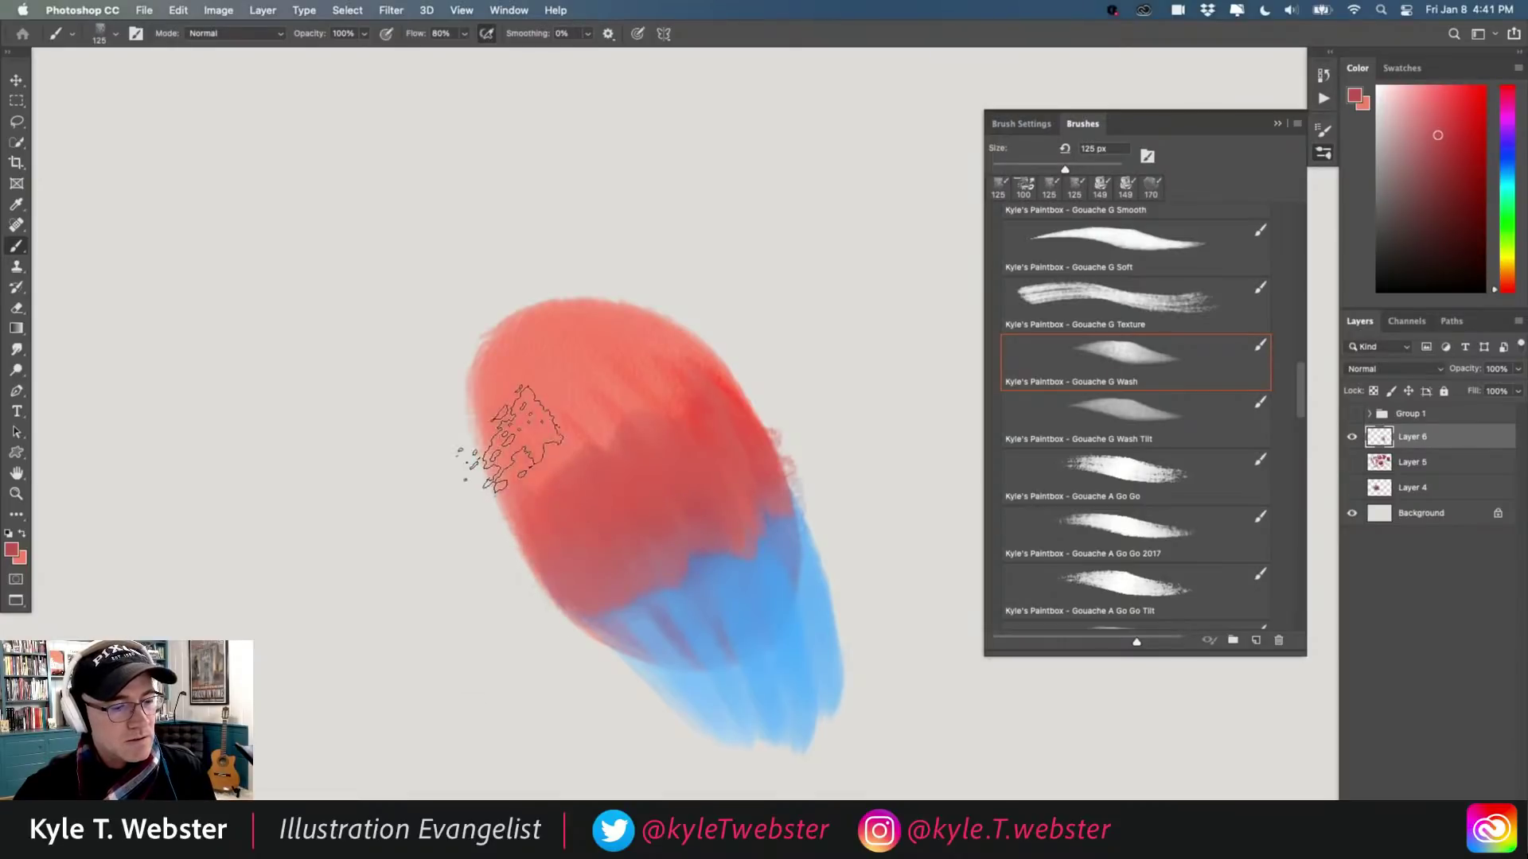
left_click(573, 413, "alt")
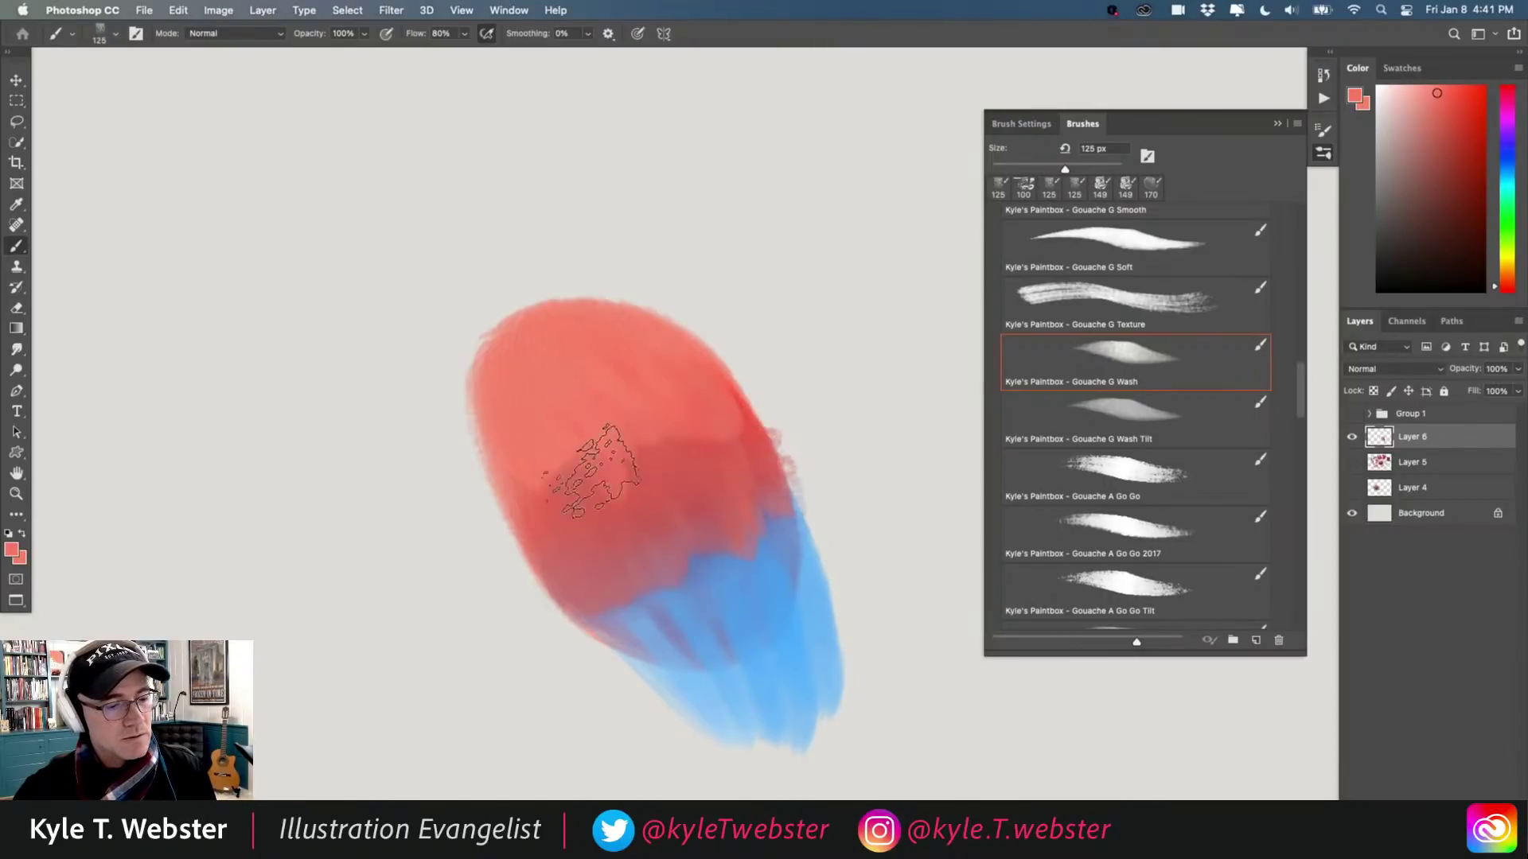
left_click_drag(549, 406, 668, 503)
left_click(694, 466, "alt")
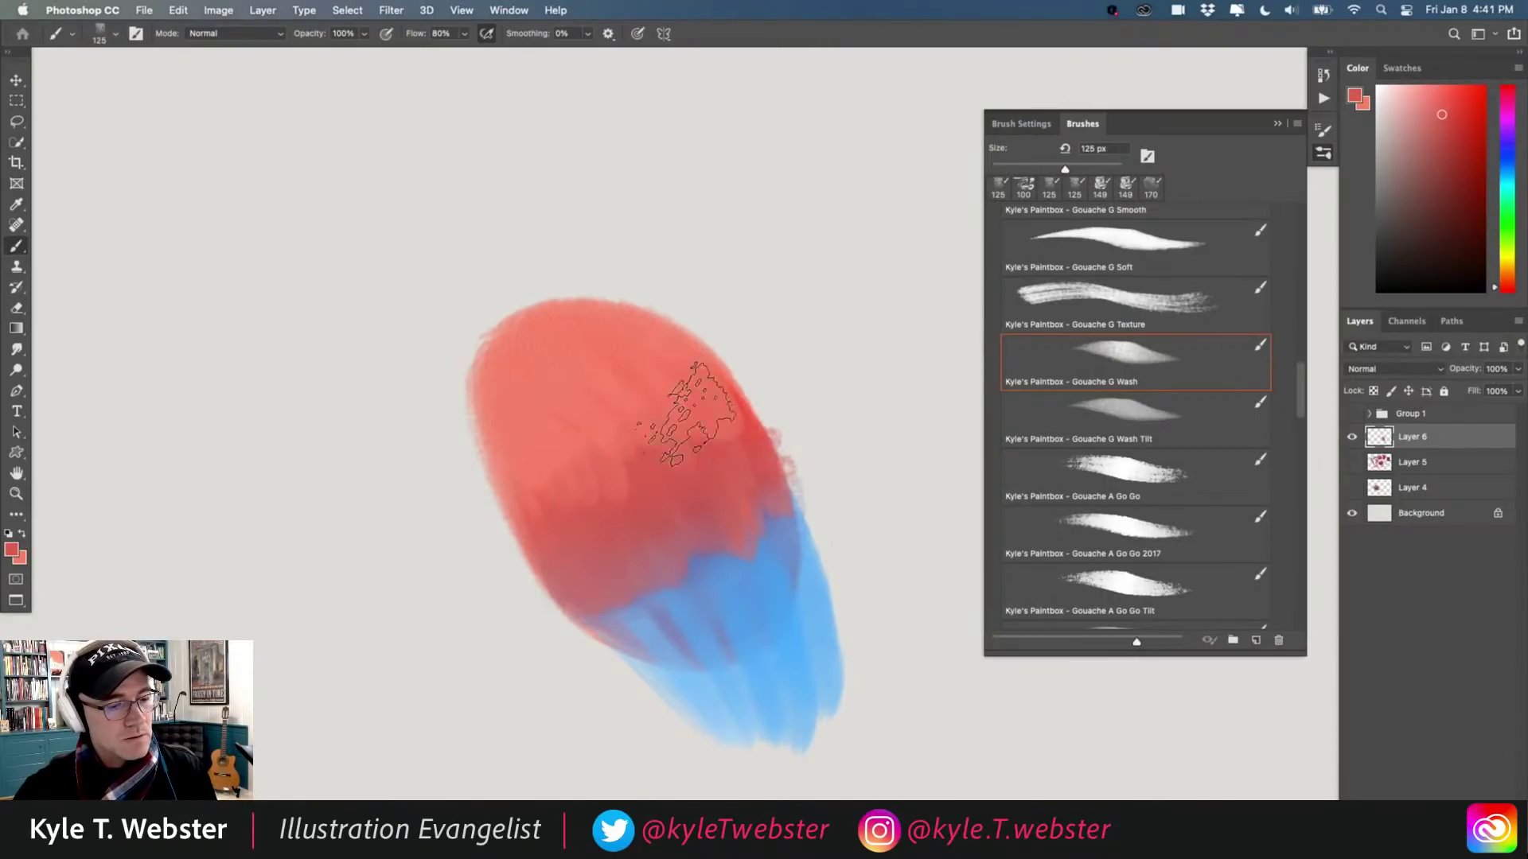
left_click(751, 435, "alt")
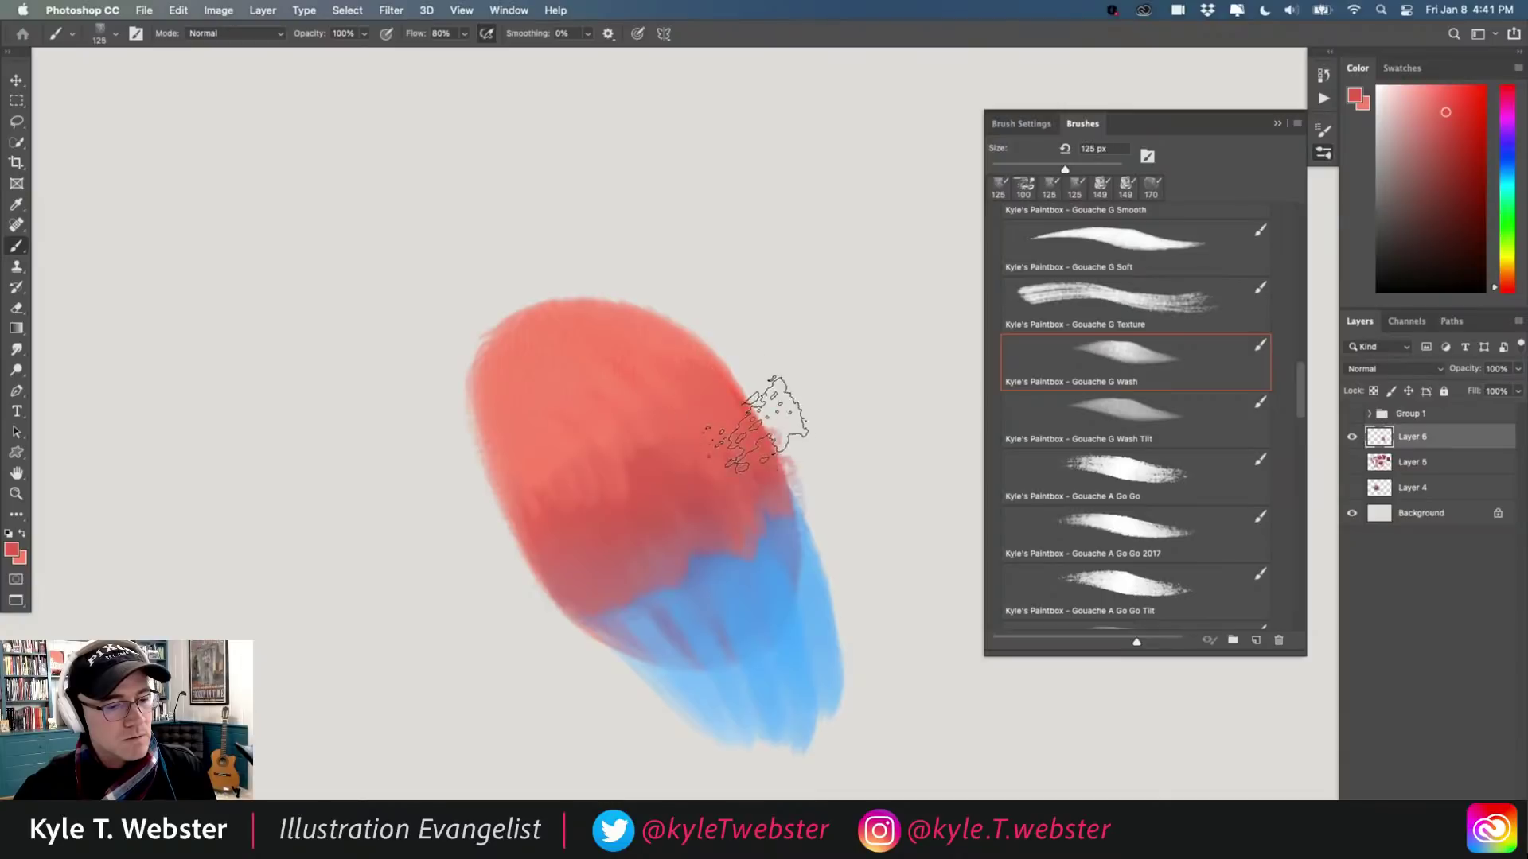
Sample blue from the lower area, paint strokes into the red edge and soften the transition with the Smudge tool at 24% strength
left_click(732, 590, "alt")
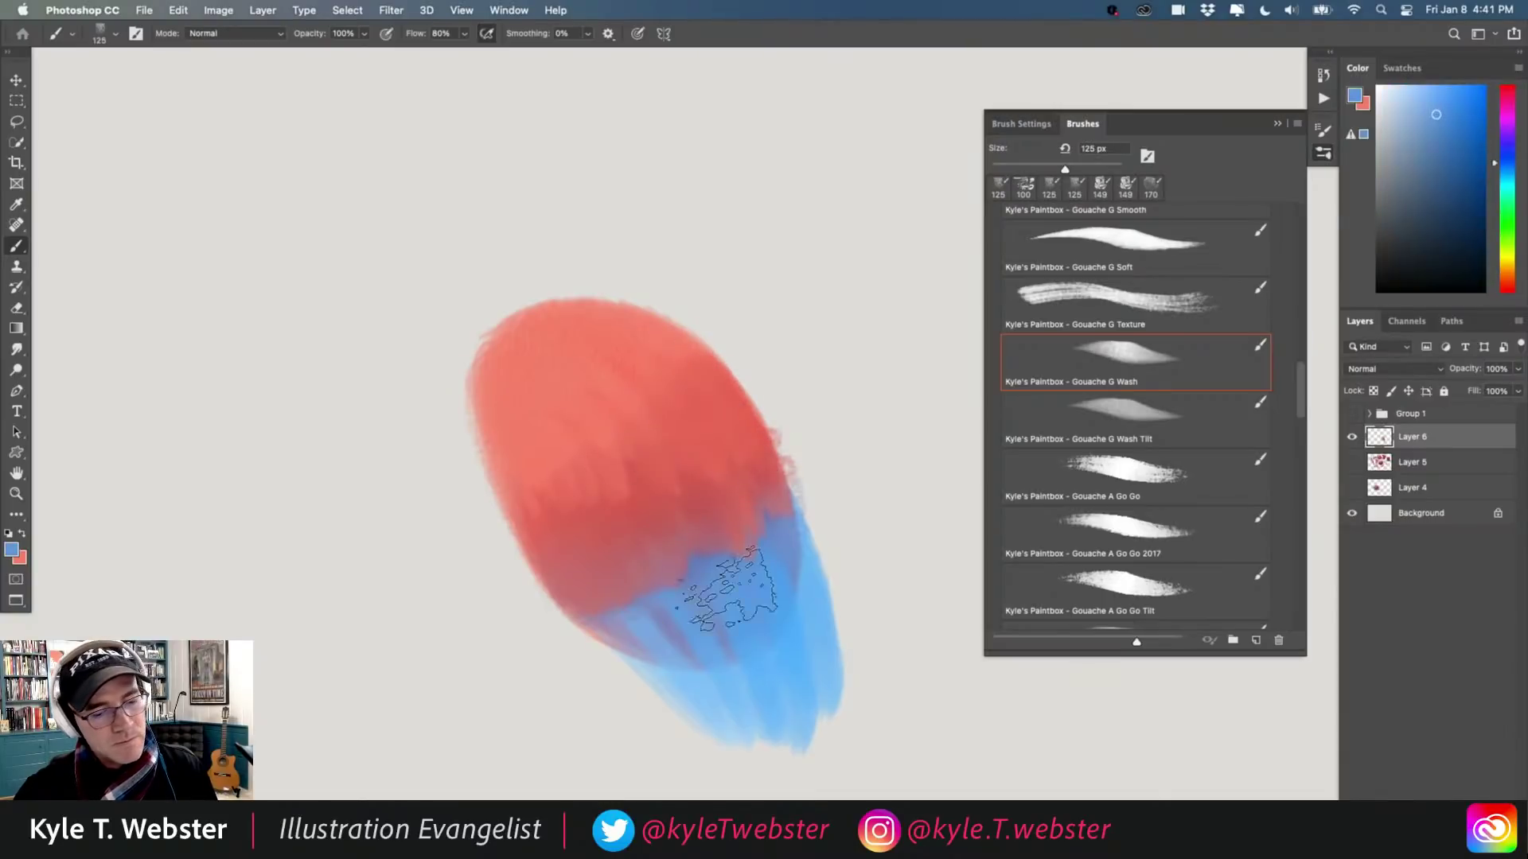
left_click_drag(768, 529, 780, 557)
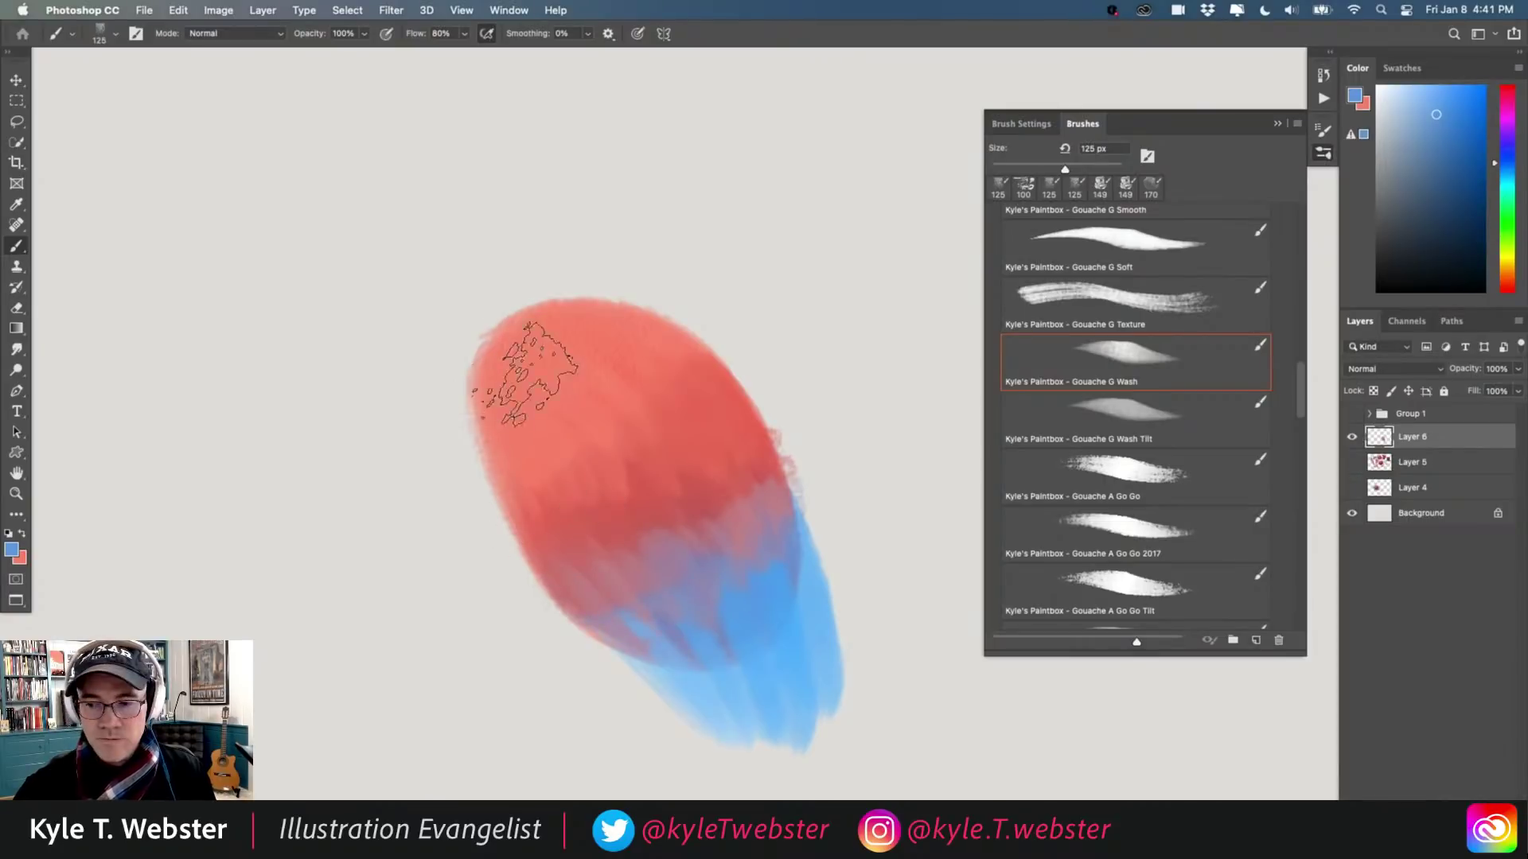
key("r")
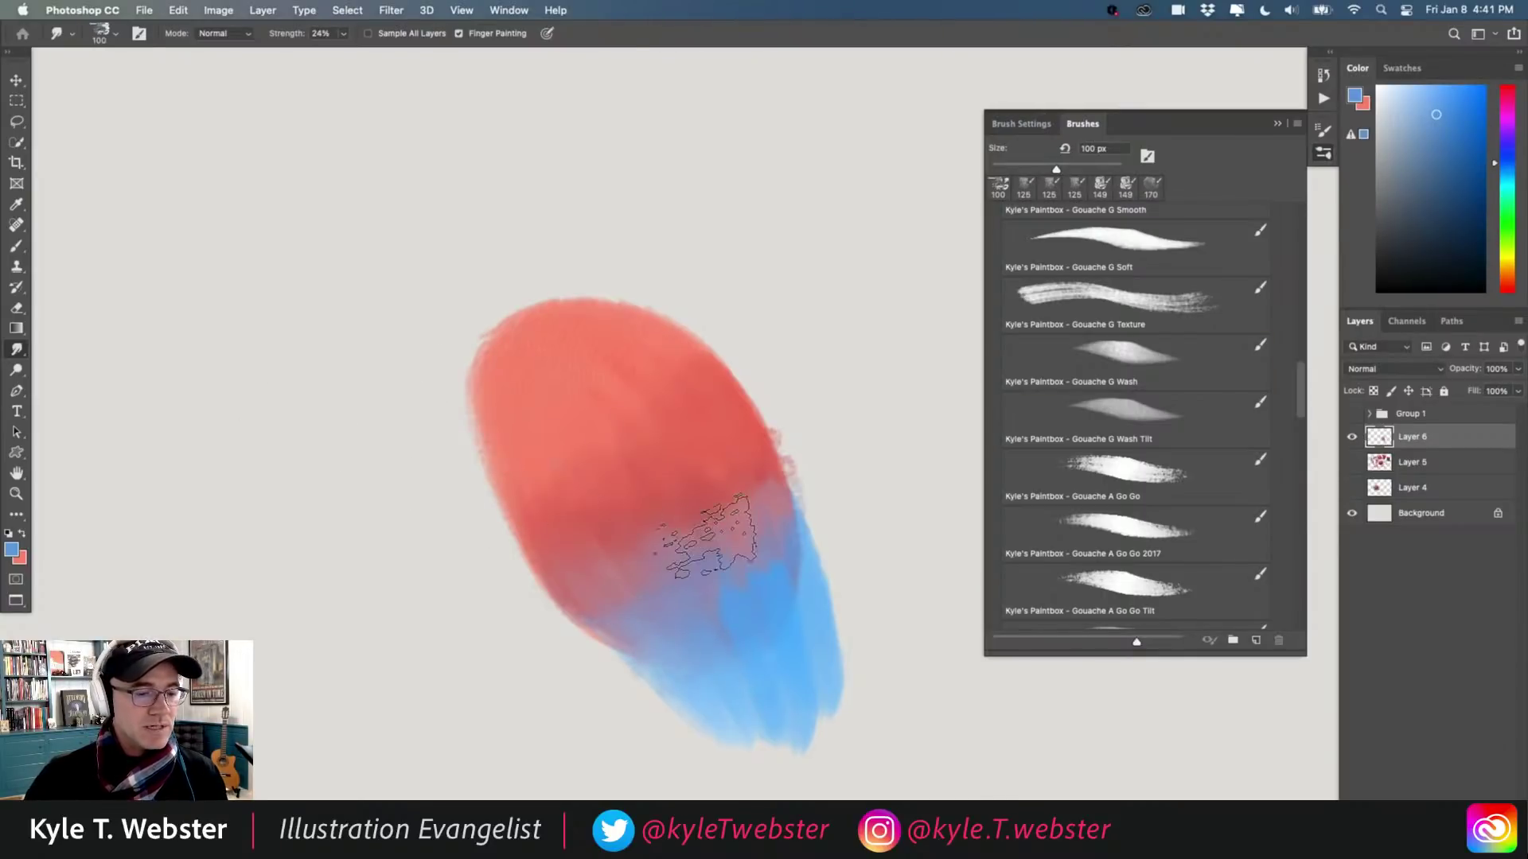
With the Gouache G Texture brush, paint sampled blue strokes up into the red and sampled light red strokes back over the blue
key("b")
left_click(1093, 291)
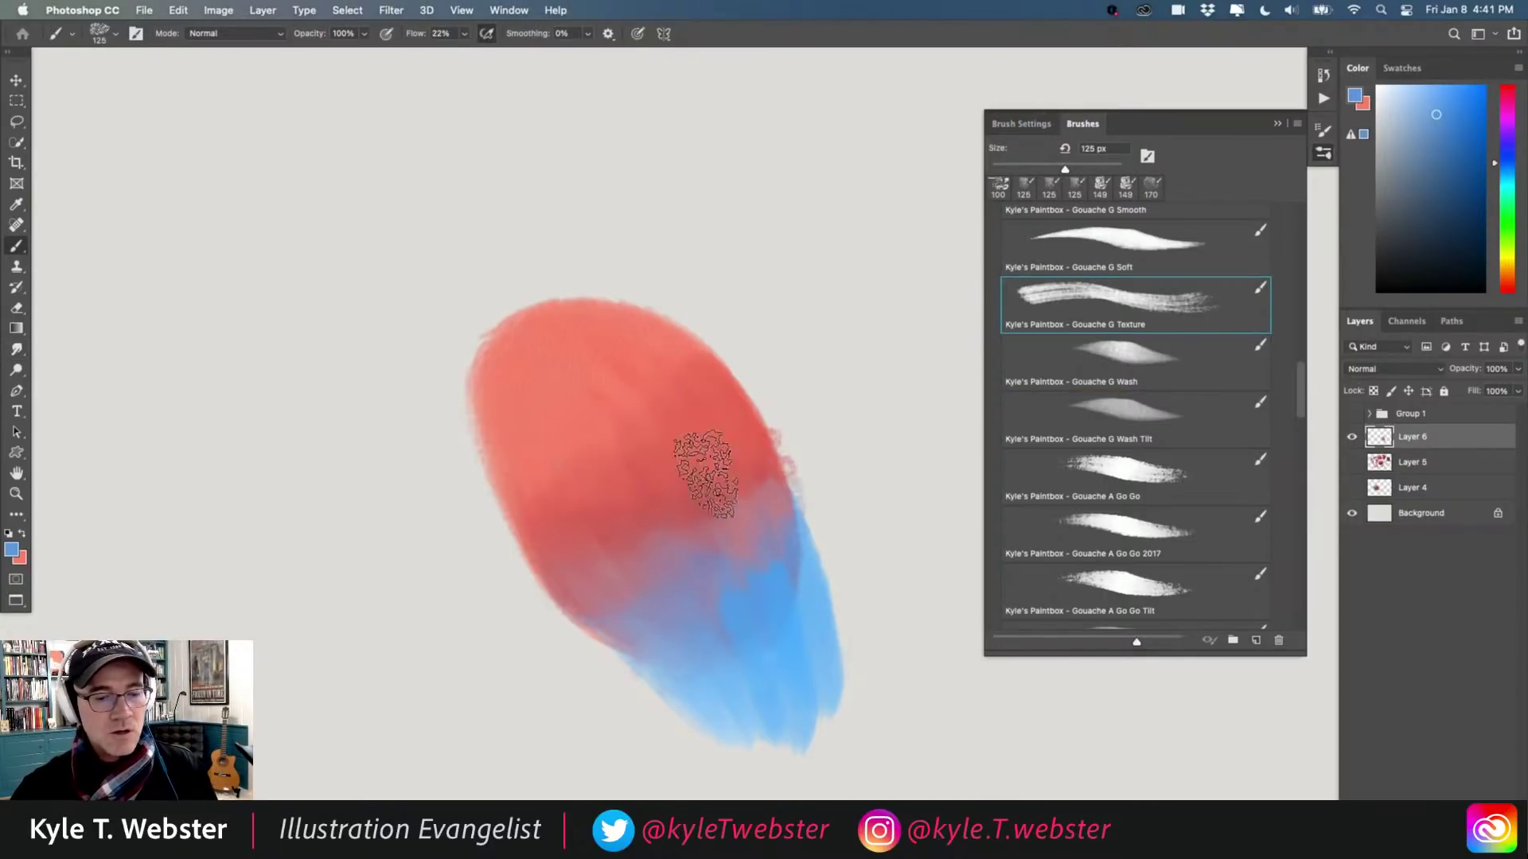
left_click(740, 611, "alt")
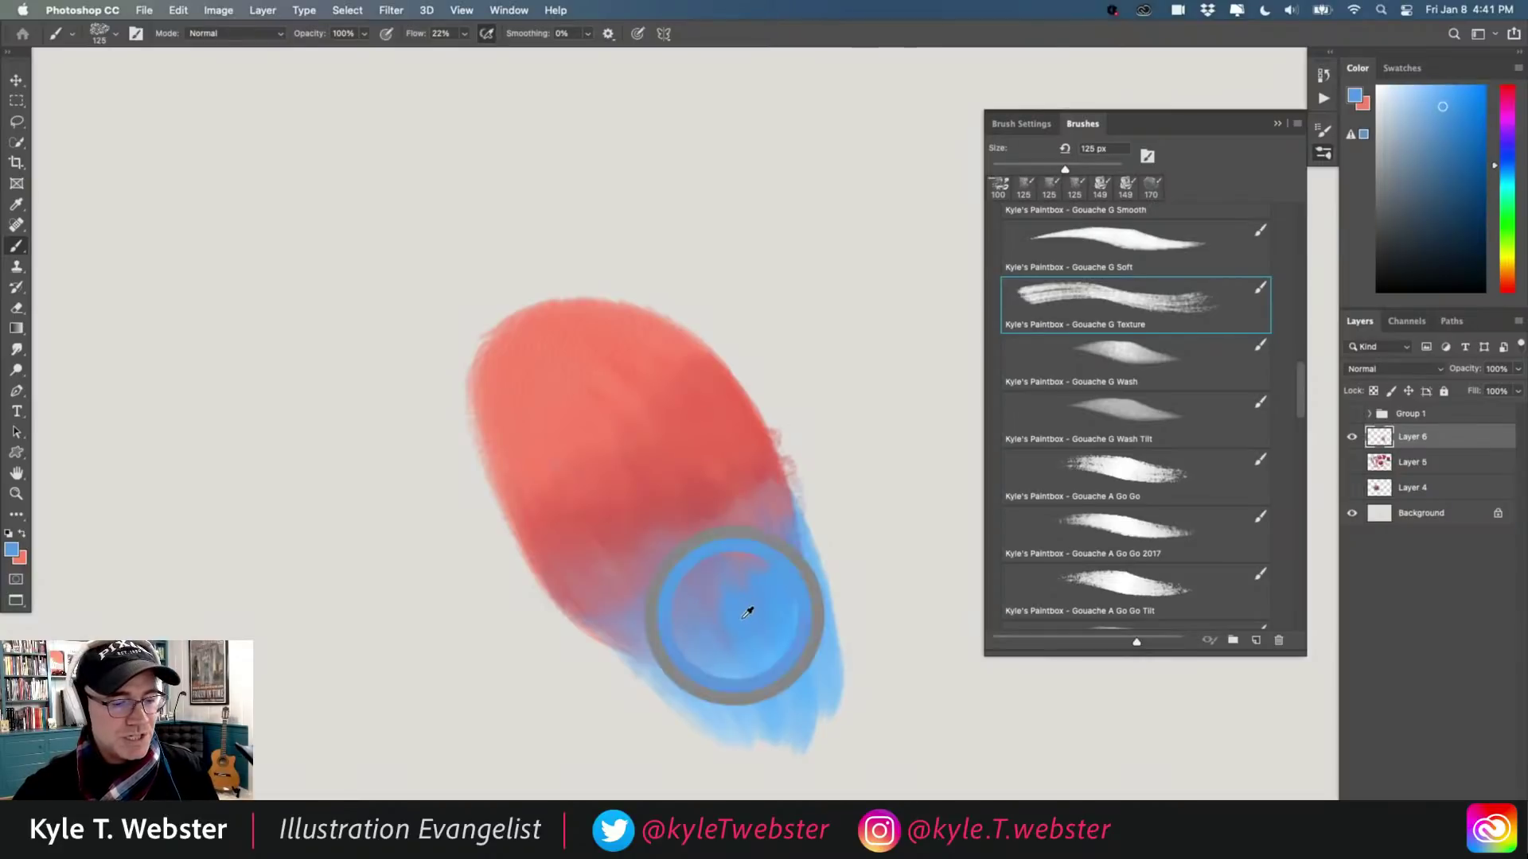
mouse_move(756, 565)
left_mouse_down()
mouse_move(689, 409)
mouse_move(785, 558)
mouse_move(745, 449)
mouse_move(685, 440)
mouse_move(692, 624)
mouse_move(557, 528)
mouse_move(613, 623)
left_mouse_up()
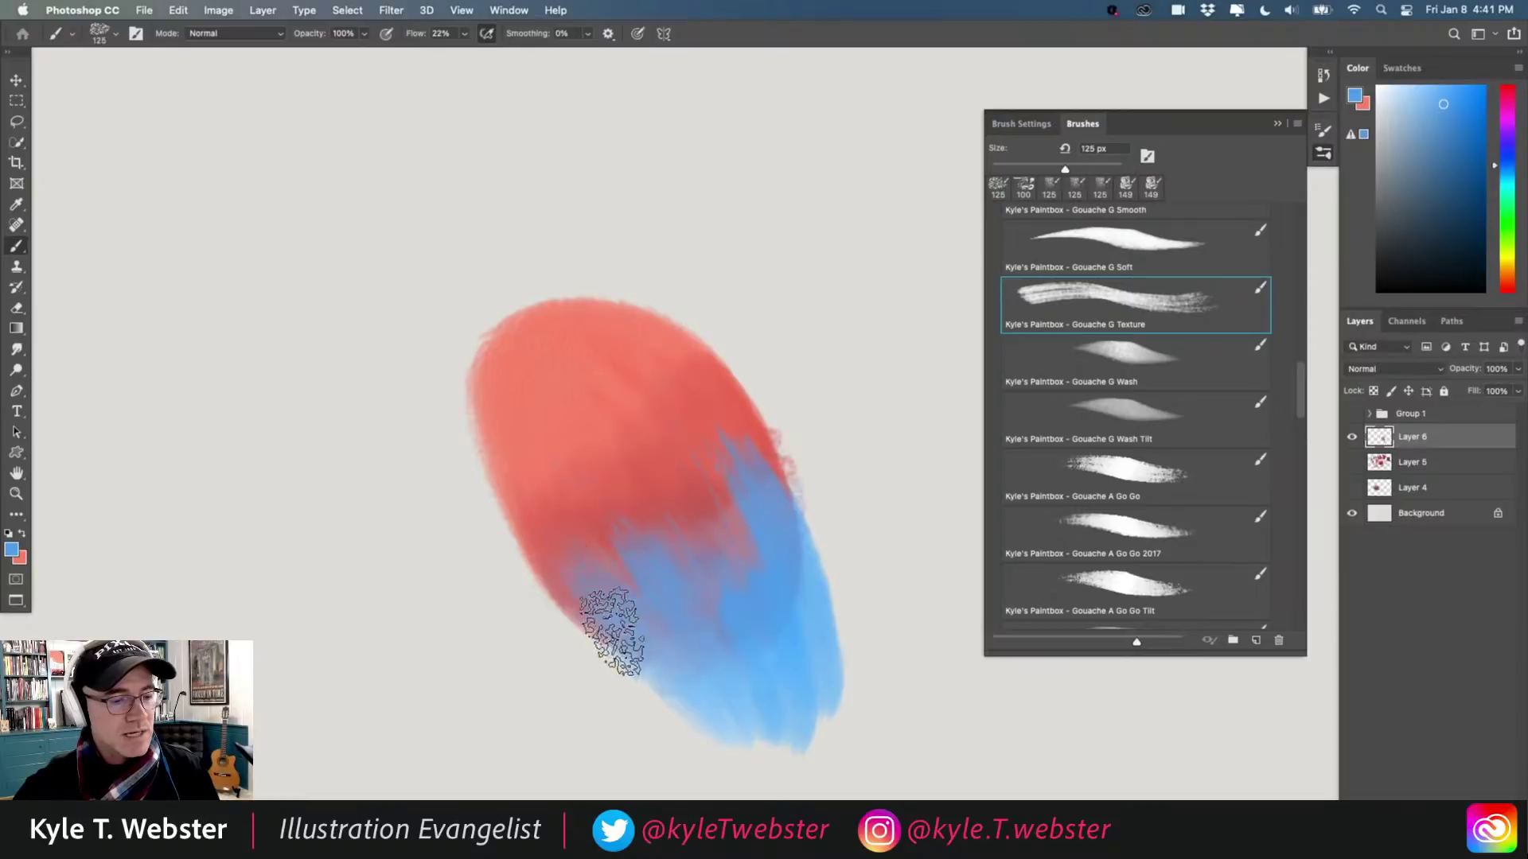
left_click(590, 440, "alt")
mouse_move(651, 390)
left_mouse_down()
mouse_move(755, 554)
mouse_move(656, 370)
mouse_move(749, 519)
mouse_move(690, 390)
mouse_move(721, 404)
mouse_move(647, 354)
mouse_move(619, 428)
mouse_move(622, 553)
mouse_move(548, 478)
mouse_move(574, 581)
mouse_move(496, 456)
mouse_move(622, 645)
mouse_move(489, 447)
mouse_move(622, 652)
mouse_move(497, 456)
mouse_move(560, 519)
left_mouse_up()
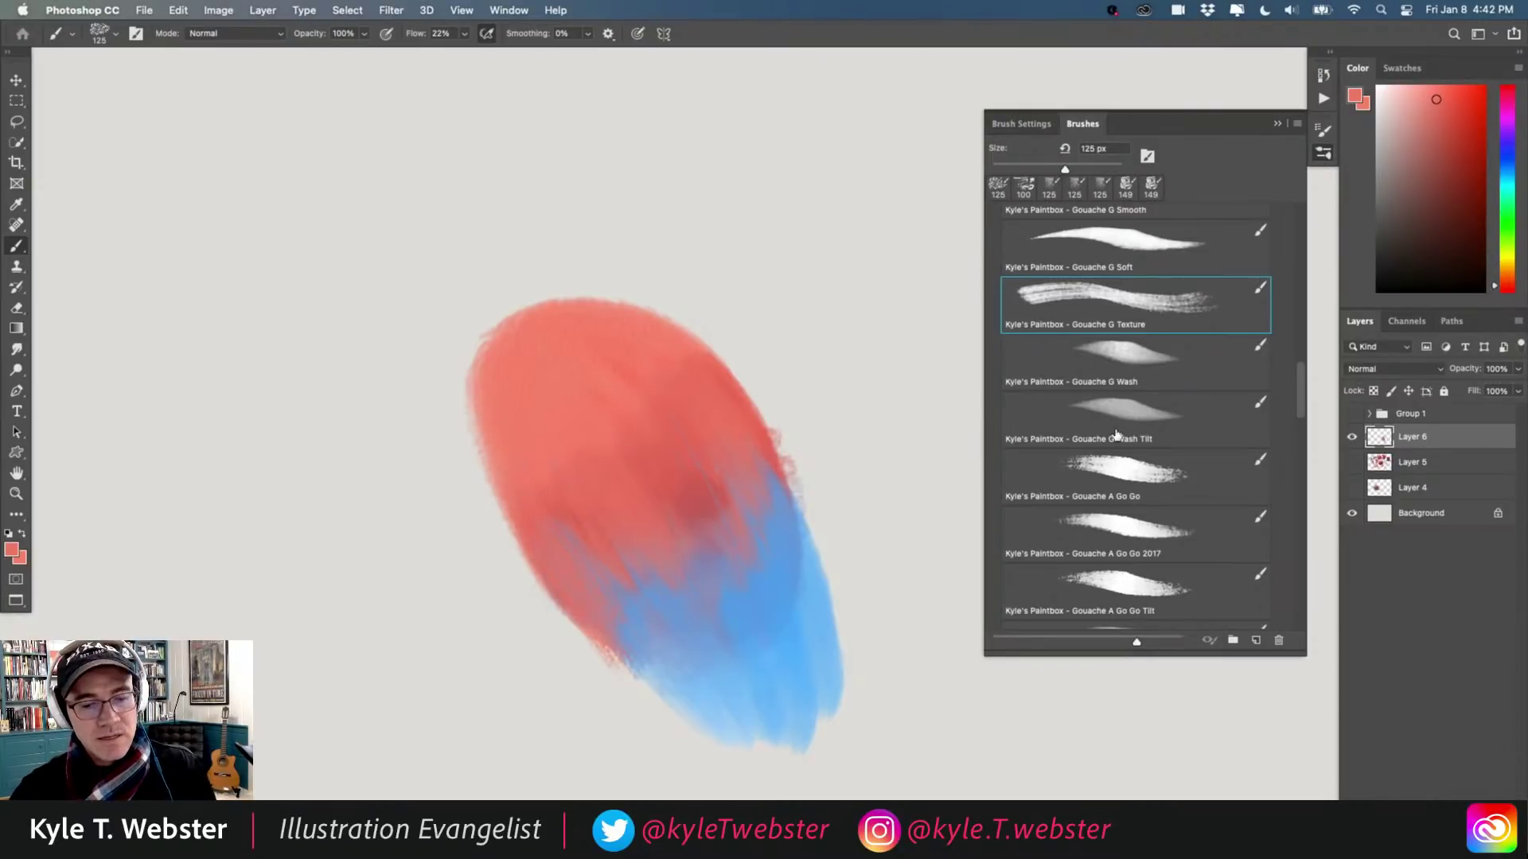
Switch to the Gouache G Round Grain brush and paint blue strokes upward into the red part of the oval
left_click(1110, 469)
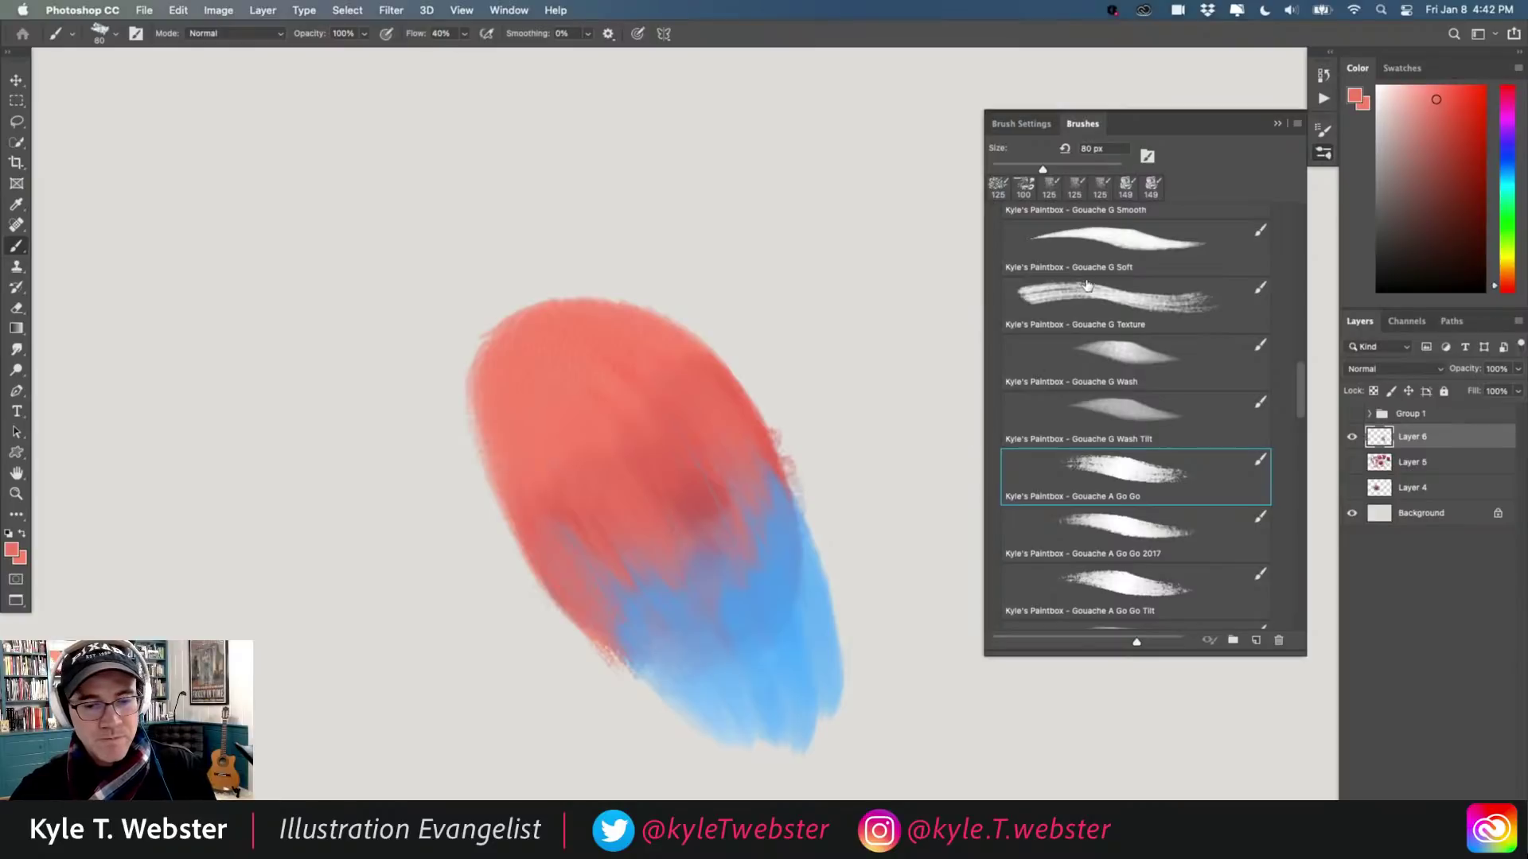
left_click(1085, 296)
scroll(1194, 343, "up", 5)
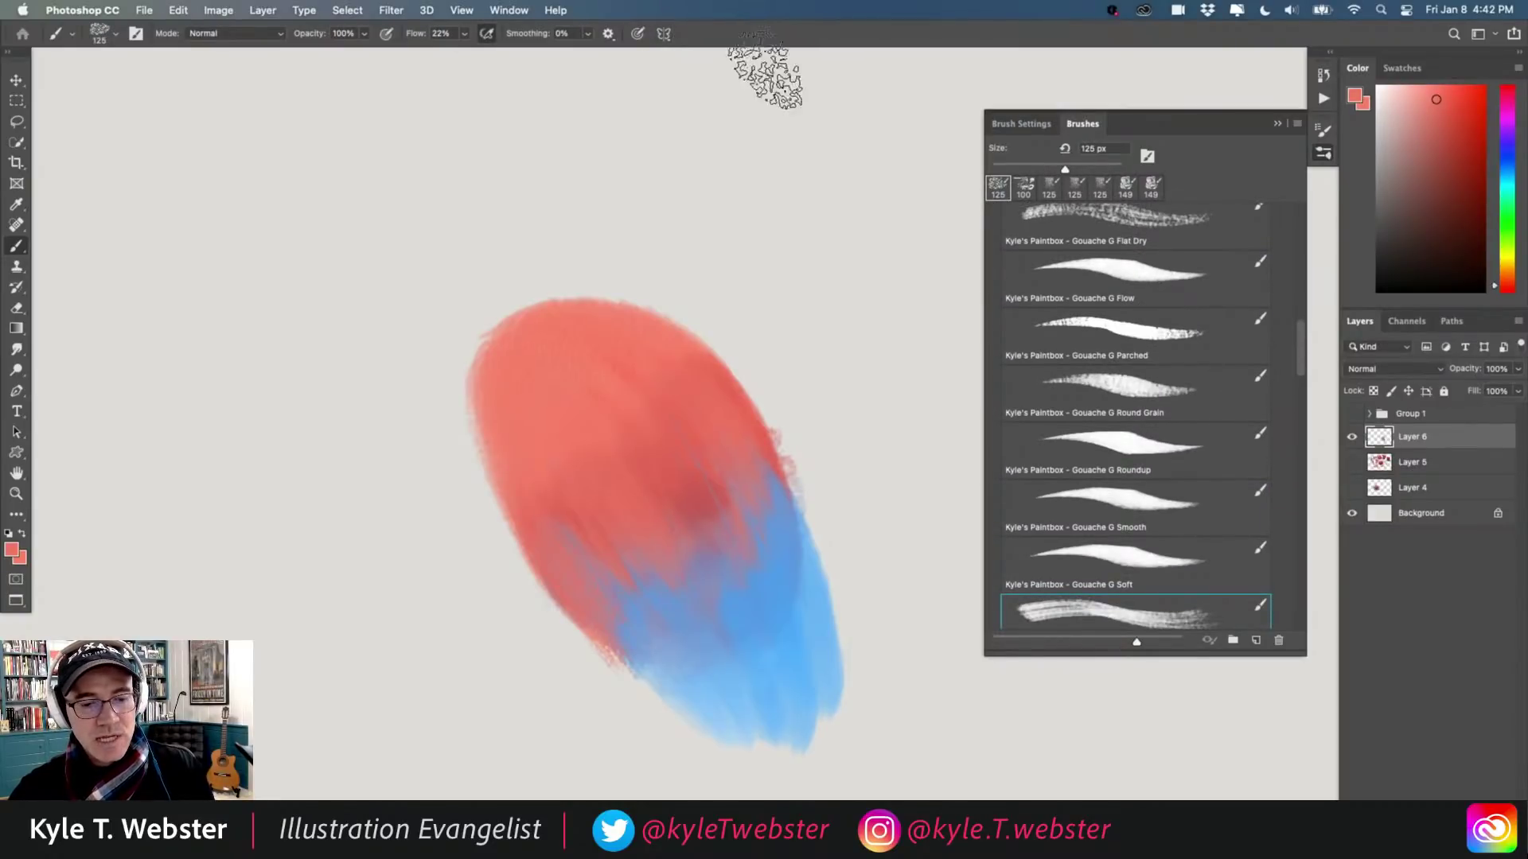
scroll(1300, 335, "up", 1)
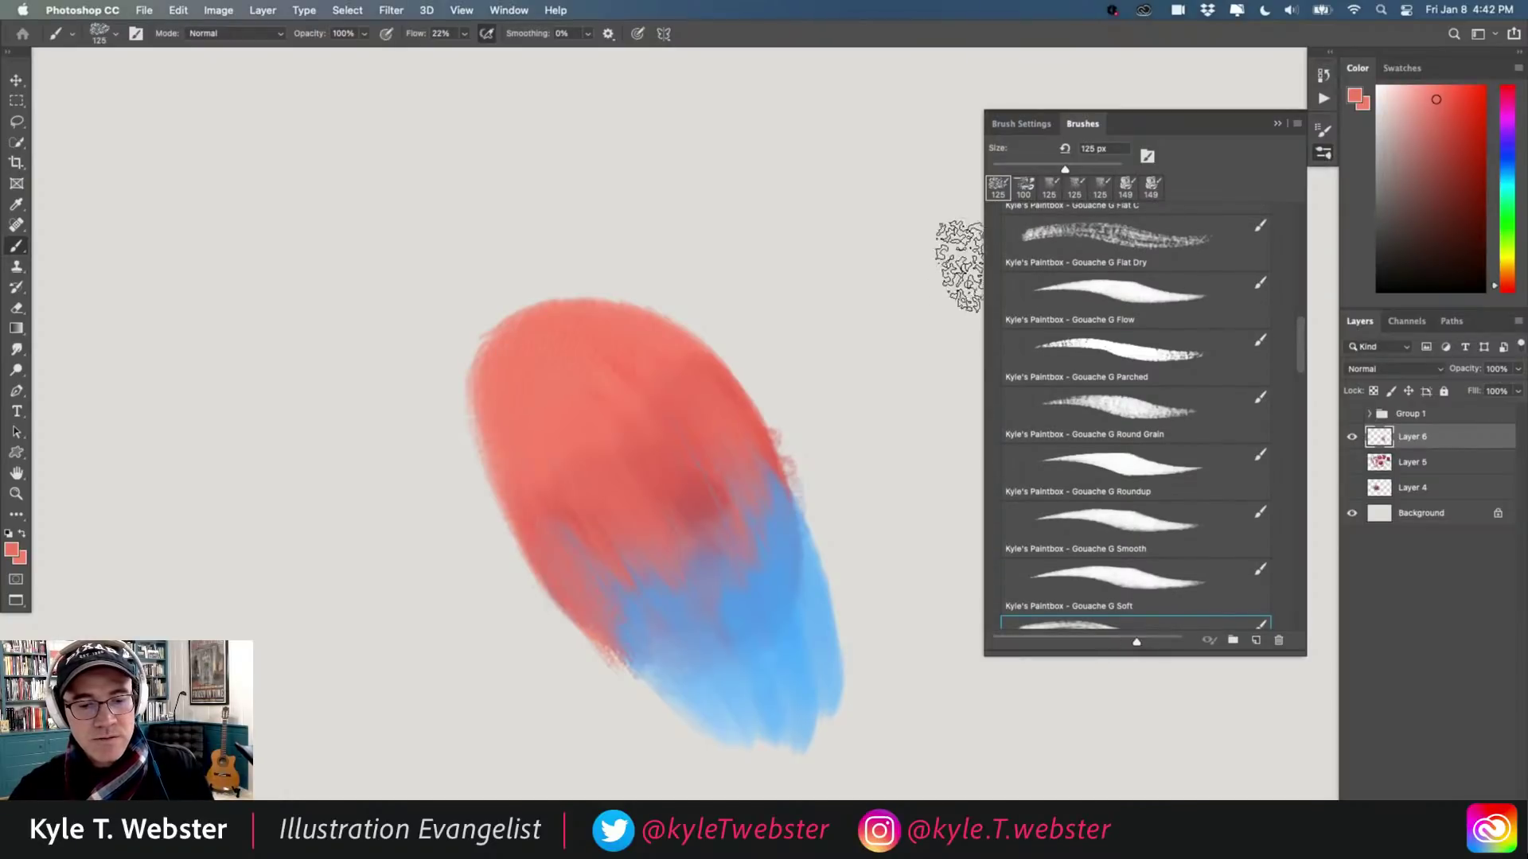
left_click(1106, 411)
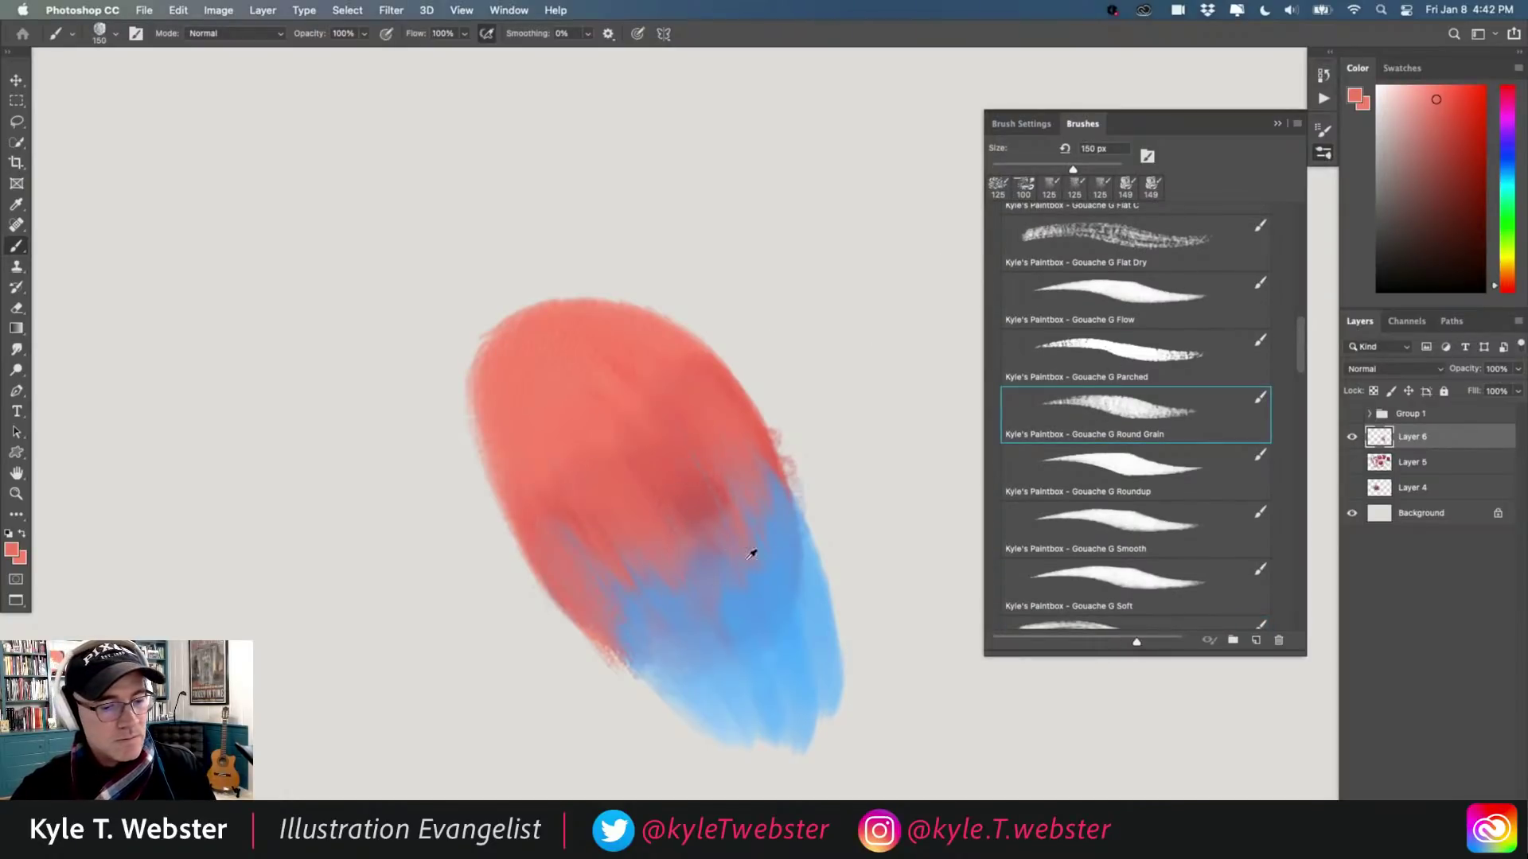
key("x")
mouse_move(724, 441)
left_mouse_down()
mouse_move(783, 561)
mouse_move(741, 446)
mouse_move(785, 503)
mouse_move(698, 398)
mouse_move(763, 629)
mouse_move(658, 458)
mouse_move(715, 591)
left_mouse_up()
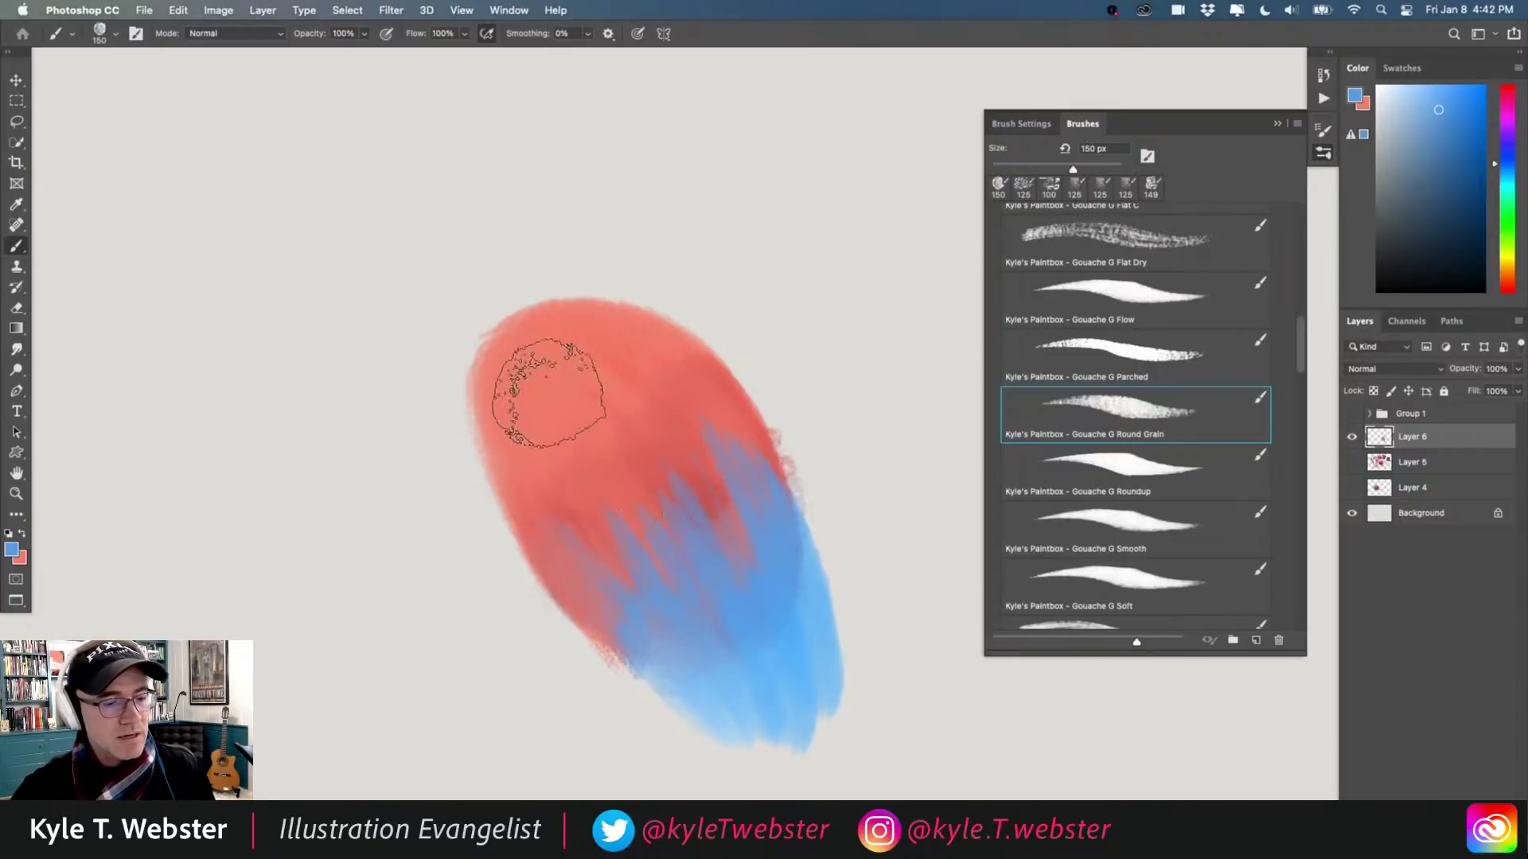
Set the brush's foreground/background jitter control to Pen Pressure and paint mixed red-blue strokes over the middle and lower oval
left_click(1021, 124)
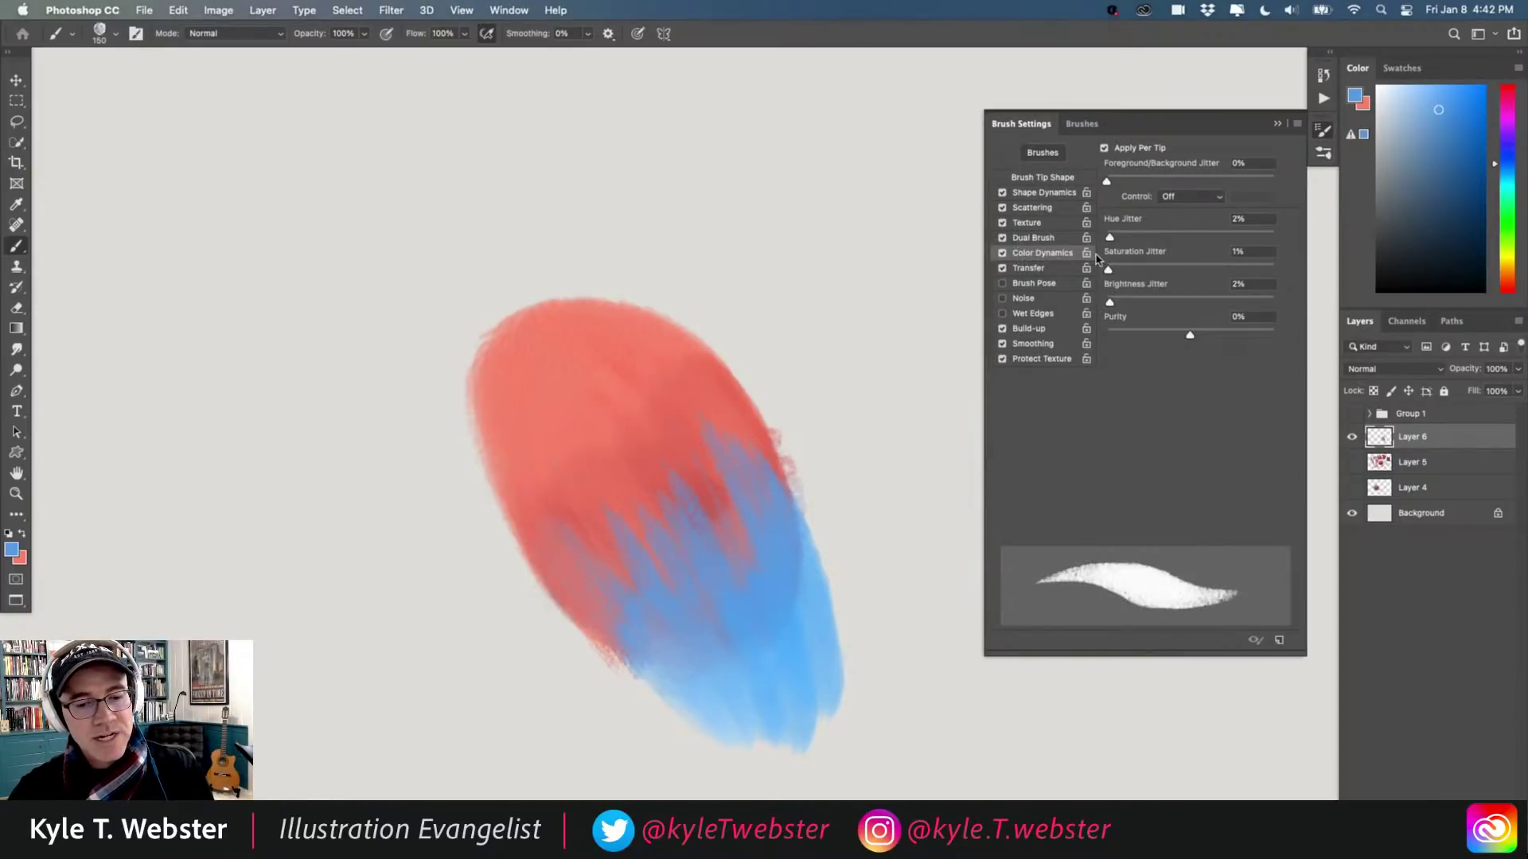
left_click(1166, 199)
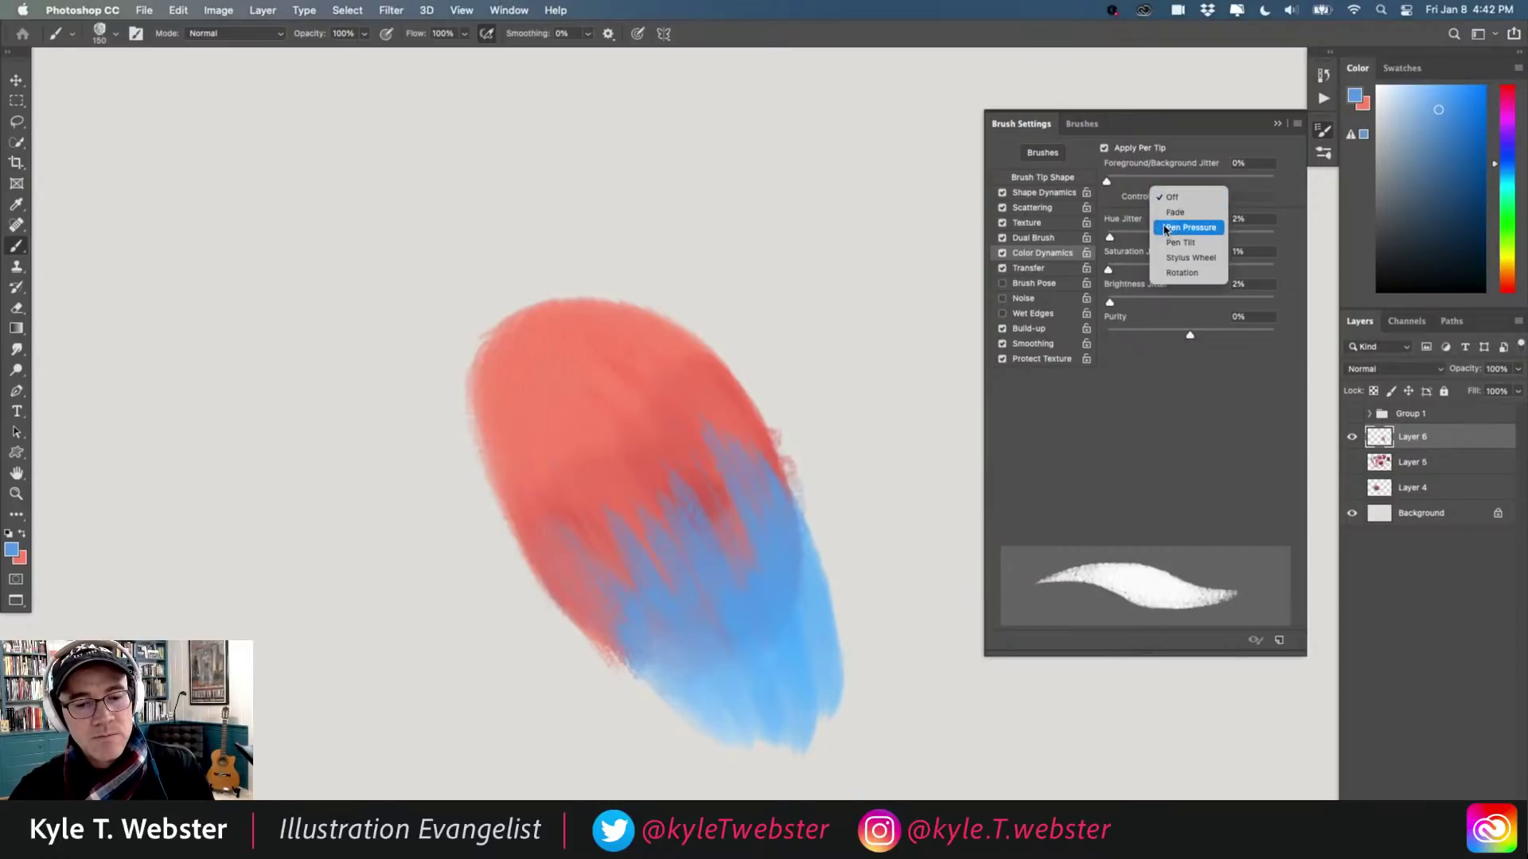
left_click(1167, 229)
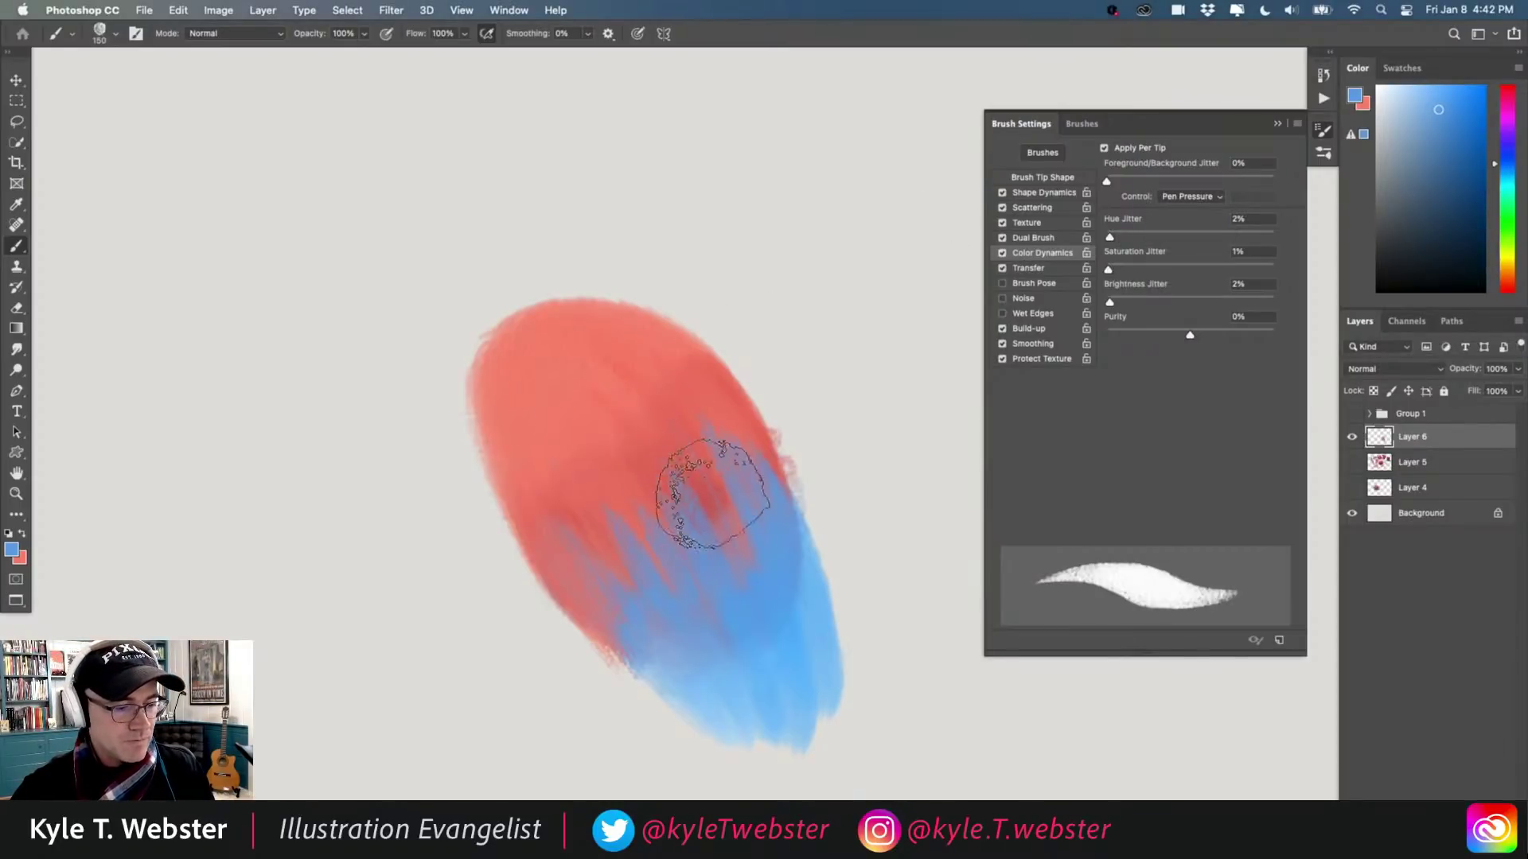
mouse_move(697, 382)
left_mouse_down()
mouse_move(790, 519)
mouse_move(724, 394)
mouse_move(670, 418)
mouse_move(729, 575)
mouse_move(630, 404)
mouse_move(727, 539)
mouse_move(605, 408)
mouse_move(681, 584)
mouse_move(579, 433)
mouse_move(676, 621)
mouse_move(560, 475)
mouse_move(652, 634)
mouse_move(538, 497)
mouse_move(597, 586)
mouse_move(581, 596)
mouse_move(509, 459)
mouse_move(592, 589)
mouse_move(608, 576)
mouse_move(531, 415)
mouse_move(657, 548)
mouse_move(566, 398)
mouse_move(680, 543)
mouse_move(604, 434)
mouse_move(699, 531)
mouse_move(728, 483)
mouse_move(728, 425)
mouse_move(643, 332)
mouse_move(516, 337)
mouse_move(612, 364)
mouse_move(746, 538)
mouse_move(761, 626)
mouse_move(702, 480)
mouse_move(781, 609)
mouse_move(719, 483)
mouse_move(789, 652)
mouse_move(743, 485)
mouse_move(790, 581)
mouse_move(743, 462)
mouse_move(791, 645)
mouse_move(696, 495)
mouse_move(783, 701)
mouse_move(661, 545)
mouse_move(726, 655)
mouse_move(685, 643)
mouse_move(720, 698)
mouse_move(588, 580)
mouse_move(700, 707)
left_mouse_up()
Inspect the blended strokes up close and clear the whole painting from Layer 6
left_click(585, 529, "super")
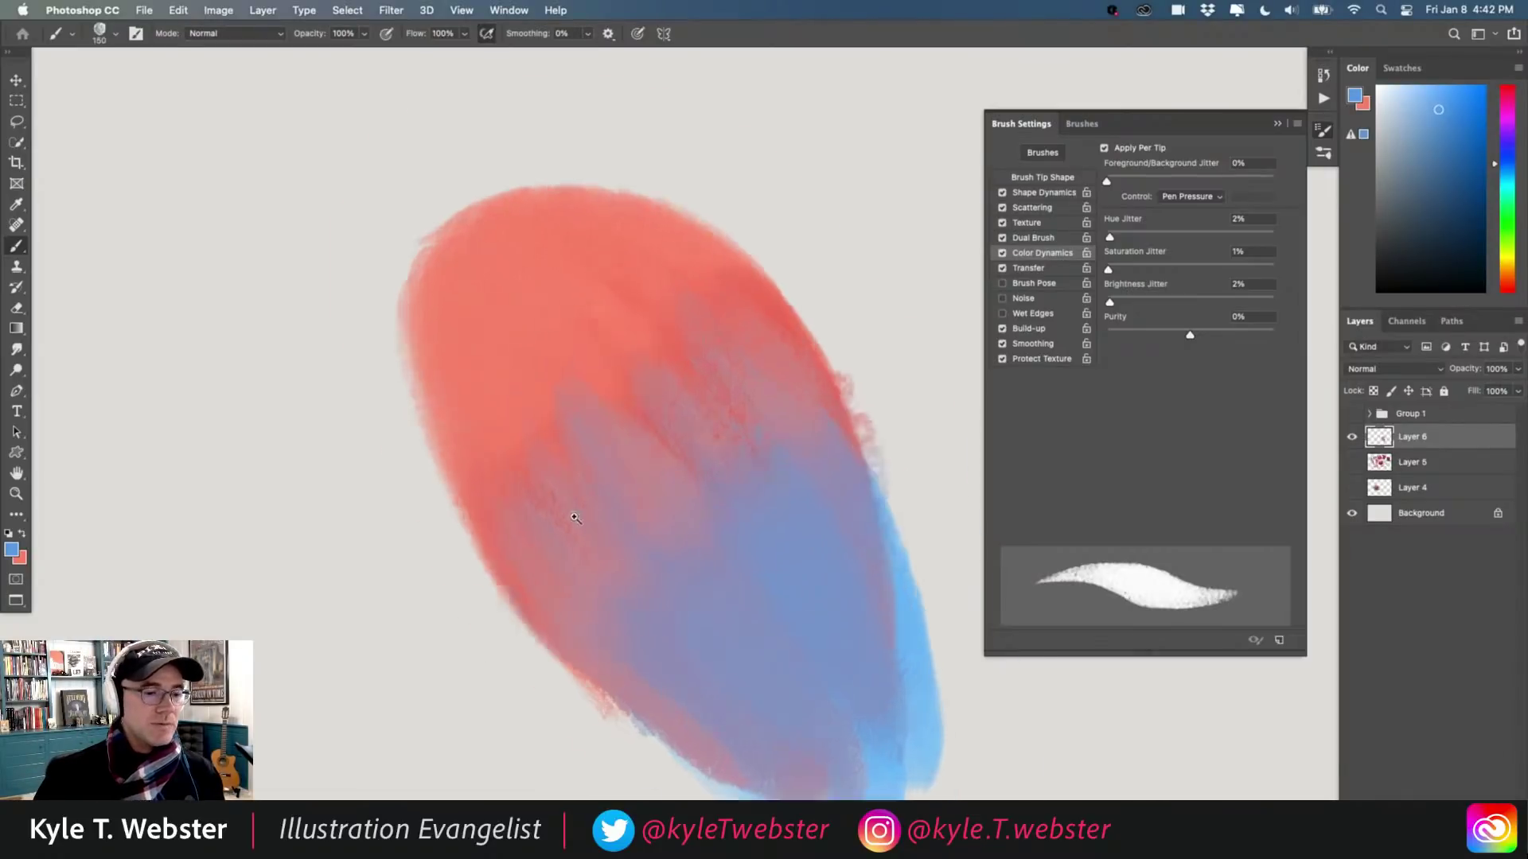
left_click(574, 521, "super")
left_click_drag(549, 605, 400, 565)
left_click(470, 585, "alt")
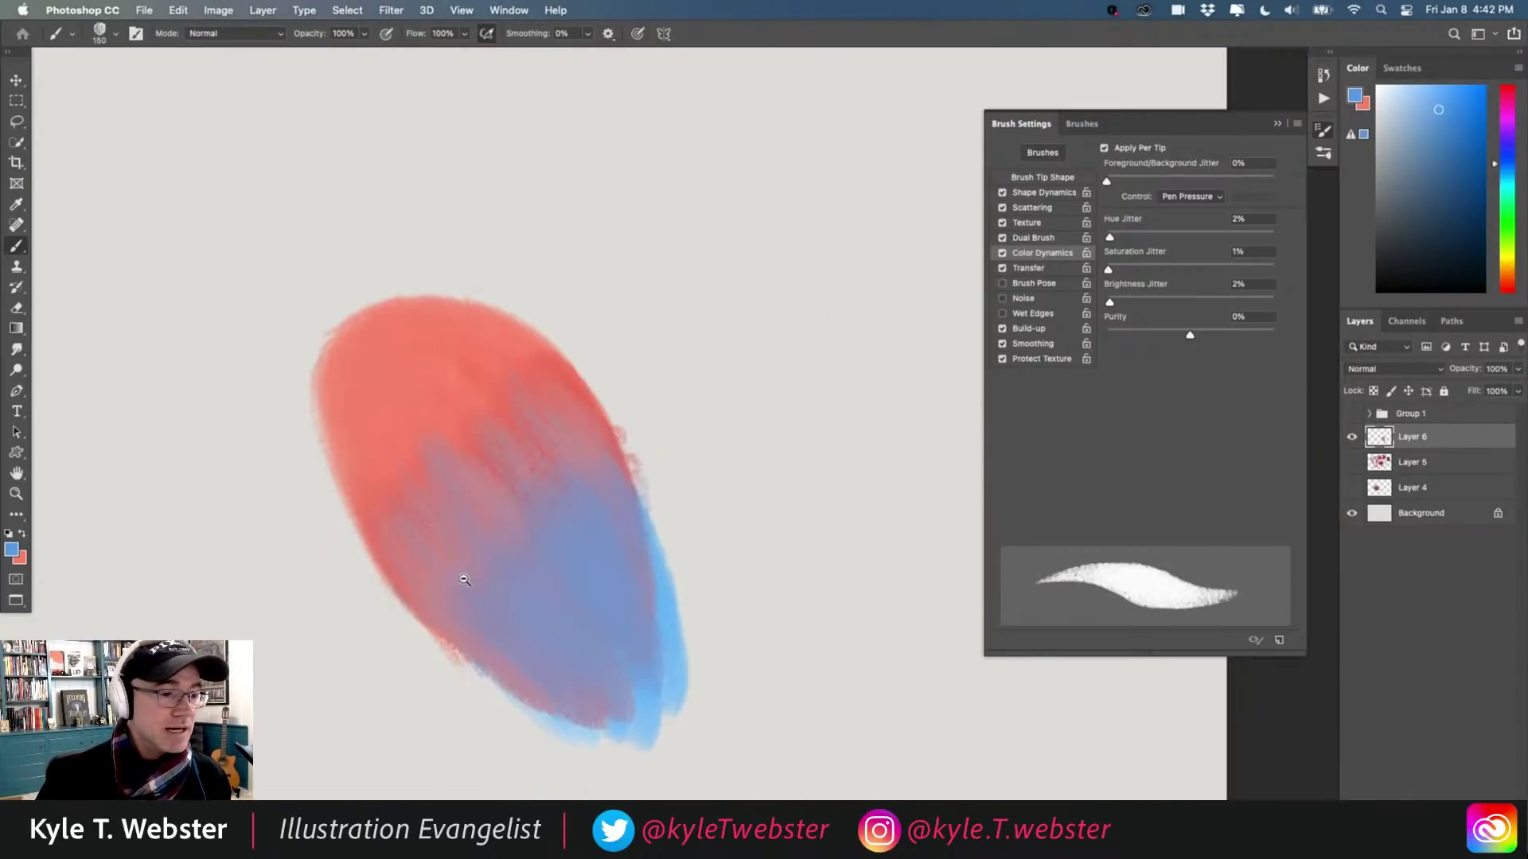
left_click(472, 589, "alt")
mouse_move(353, 615)
left_mouse_down()
mouse_move(516, 570)
mouse_move(560, 600)
left_mouse_up()
left_click(511, 538, "alt")
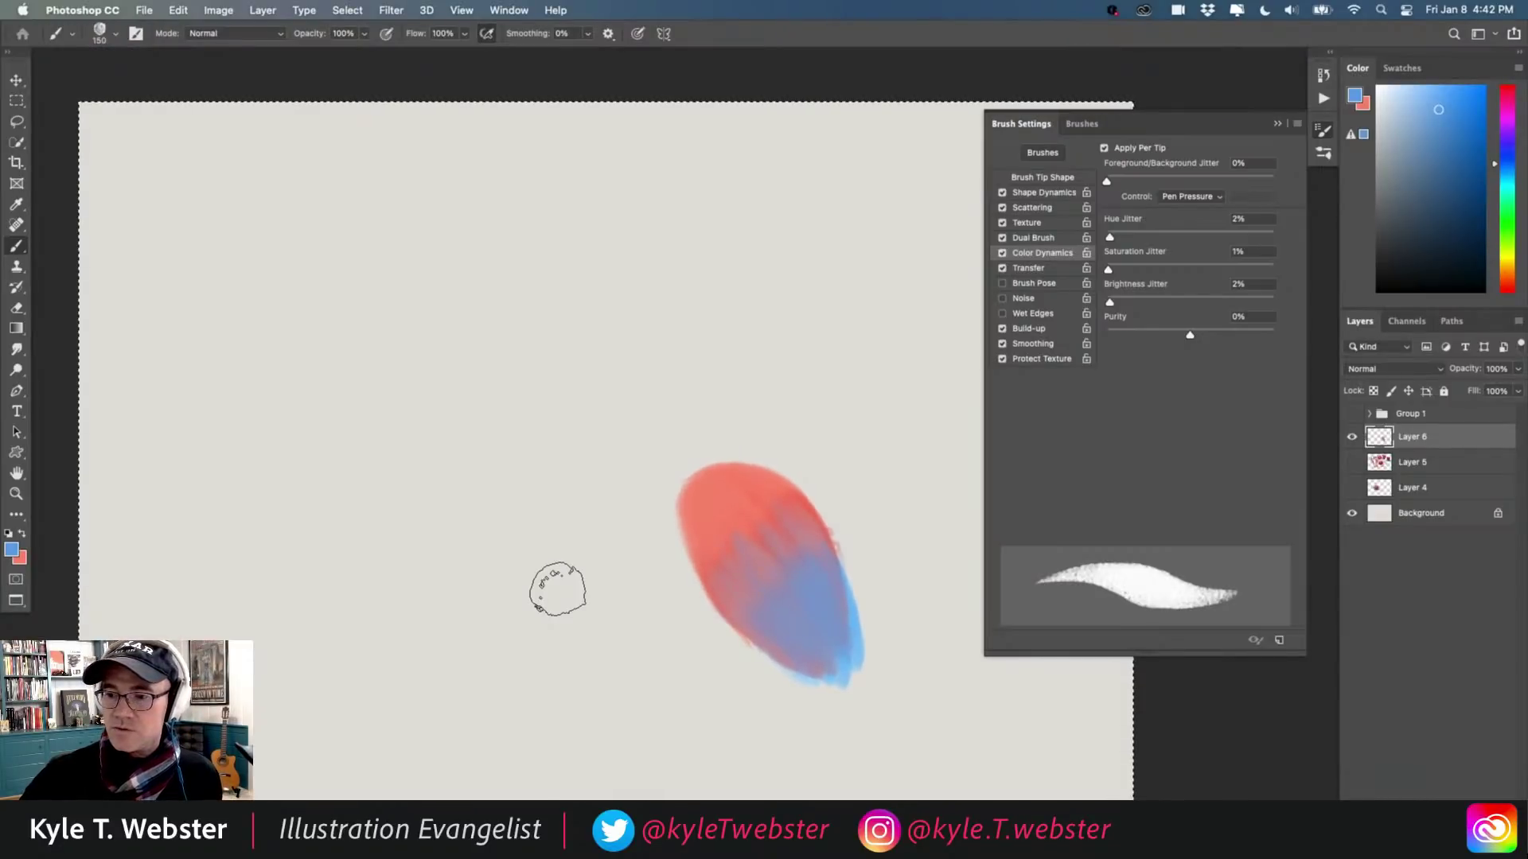
key("ctrl+z")
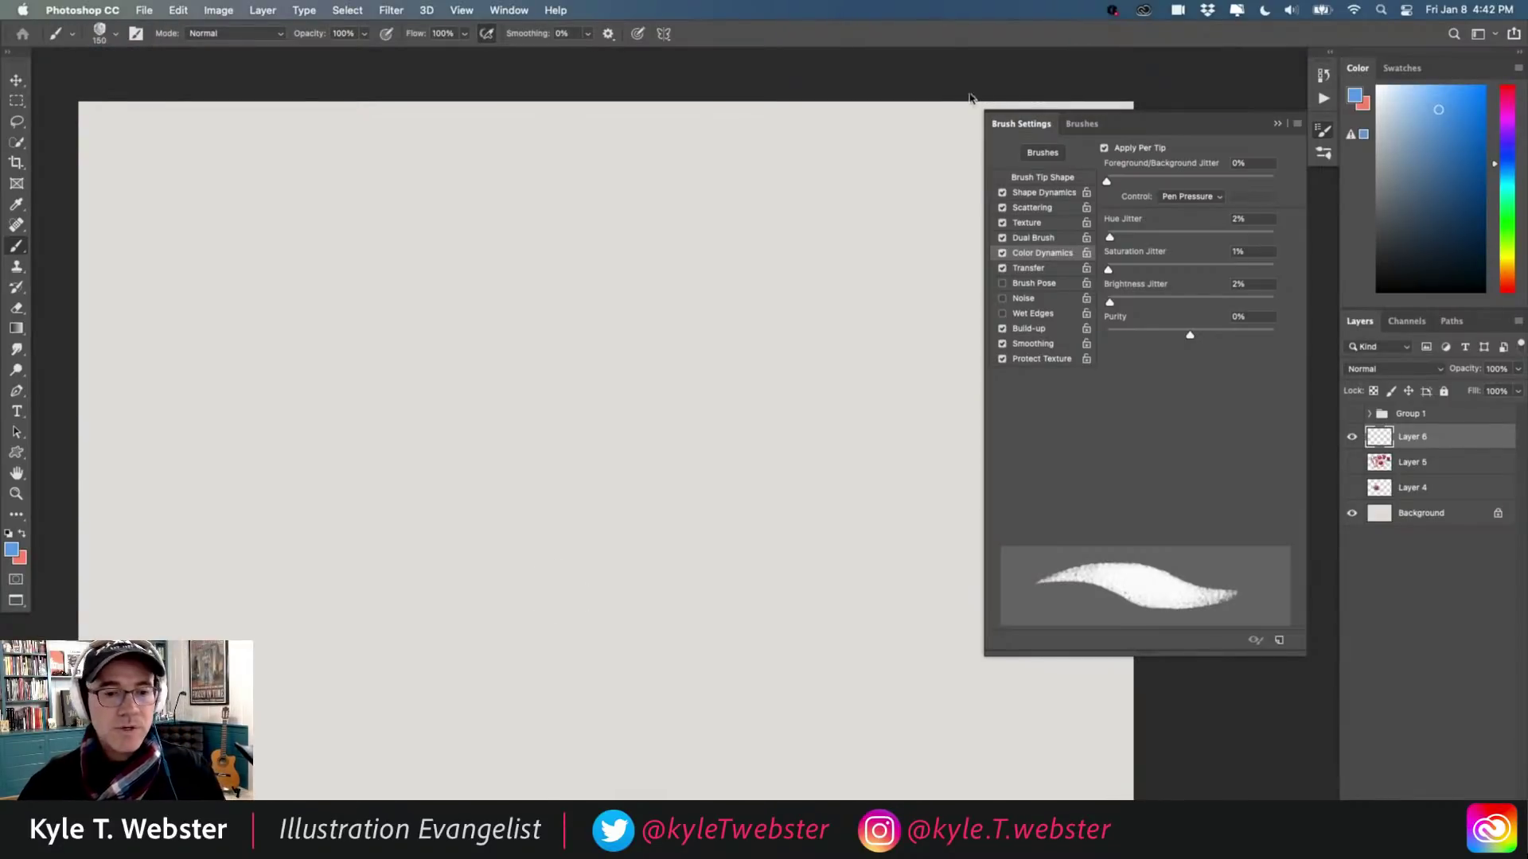
scroll(512, 460, "down", 1)
scroll(511, 460, "left", 1)
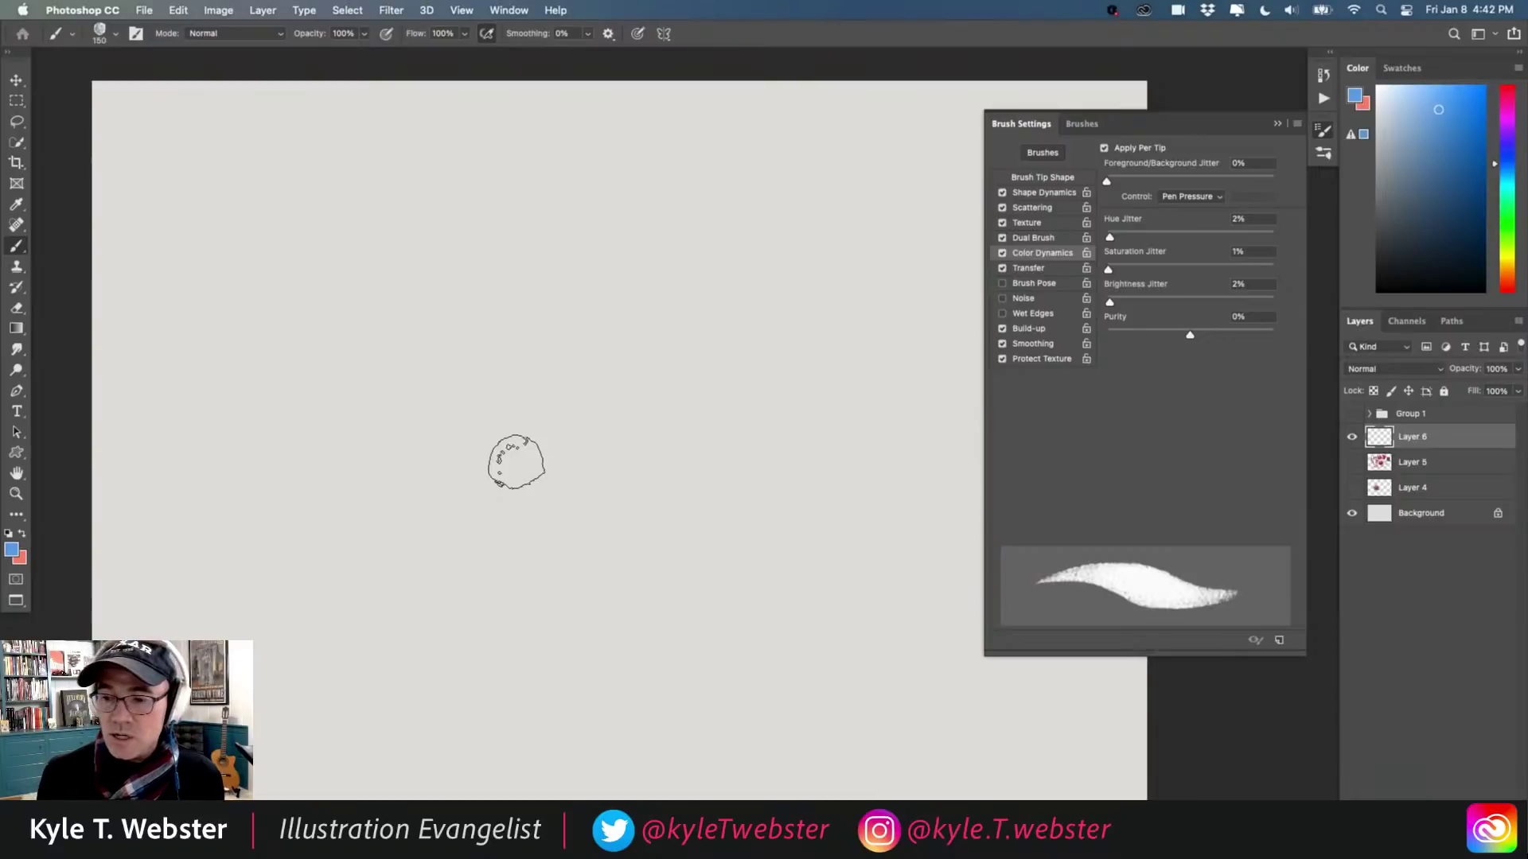
Collapse the Gouache brush folder and look through the brushes in the Real Oils folder
left_click(1081, 124)
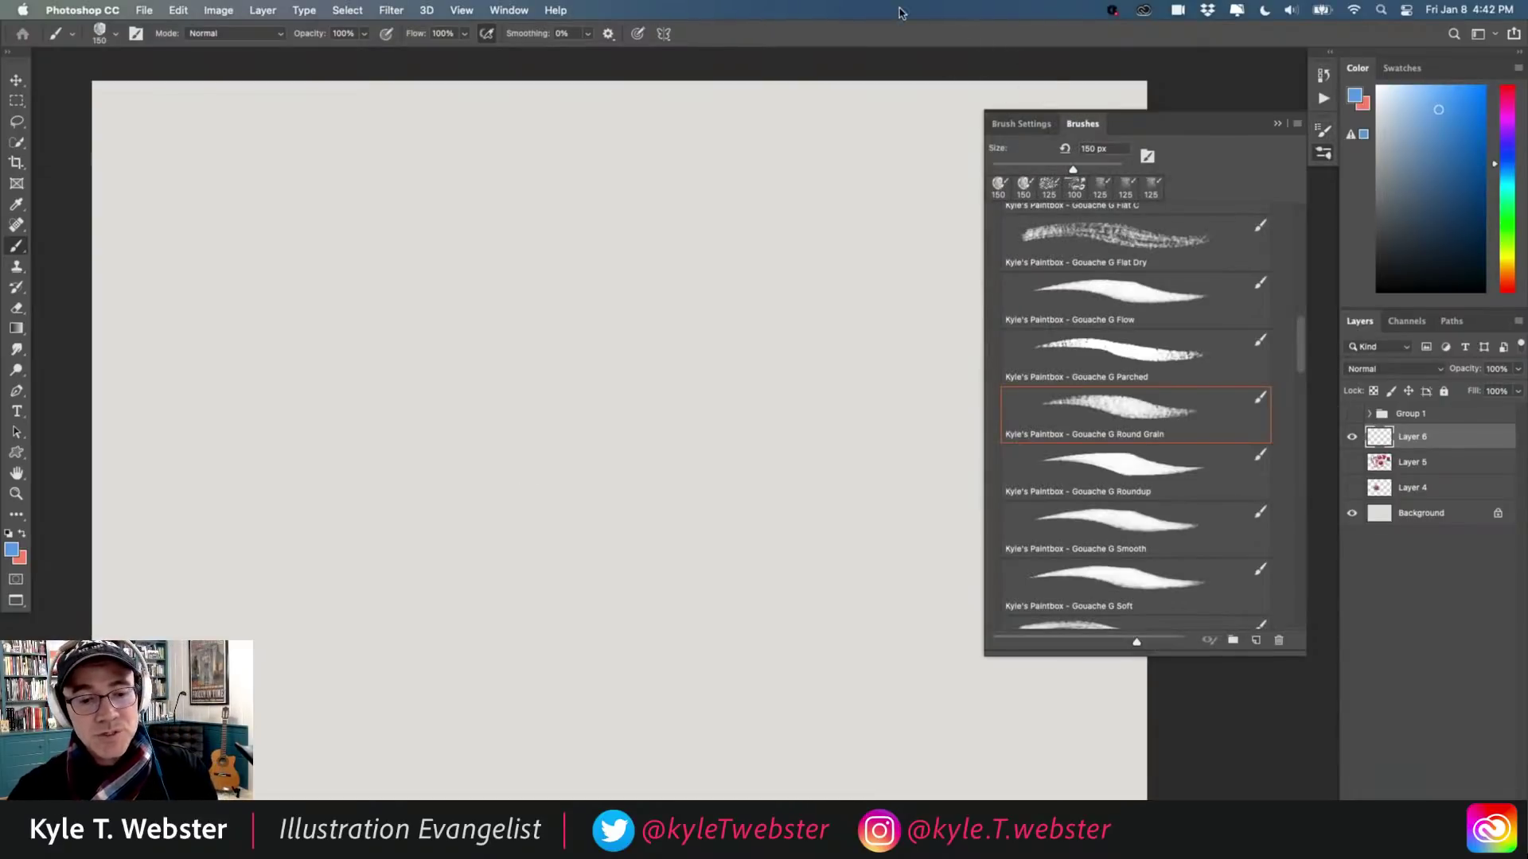
scroll(1303, 334, "up", 10)
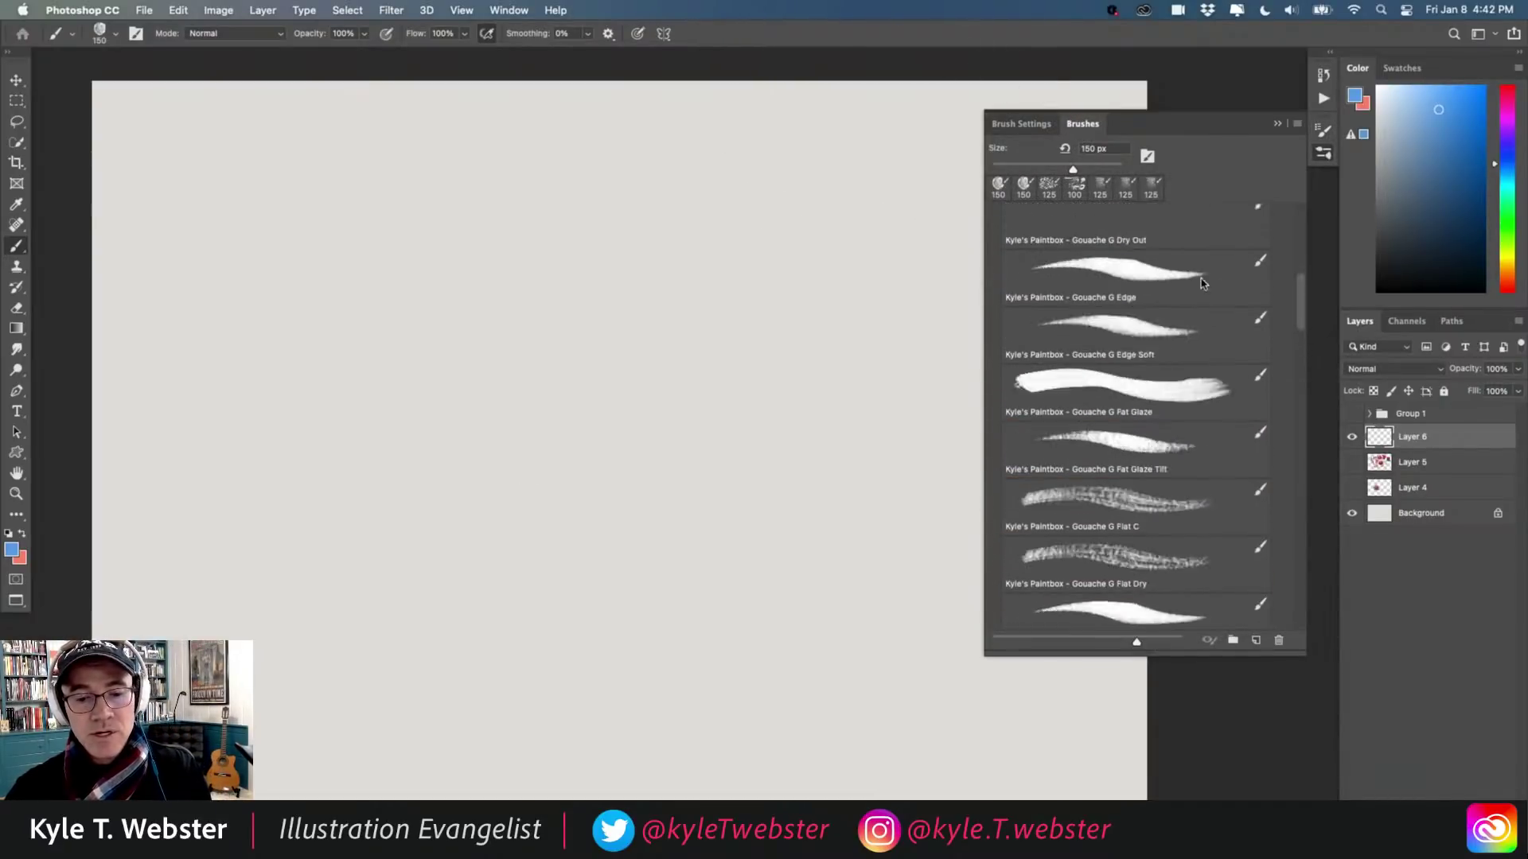
left_click(993, 429)
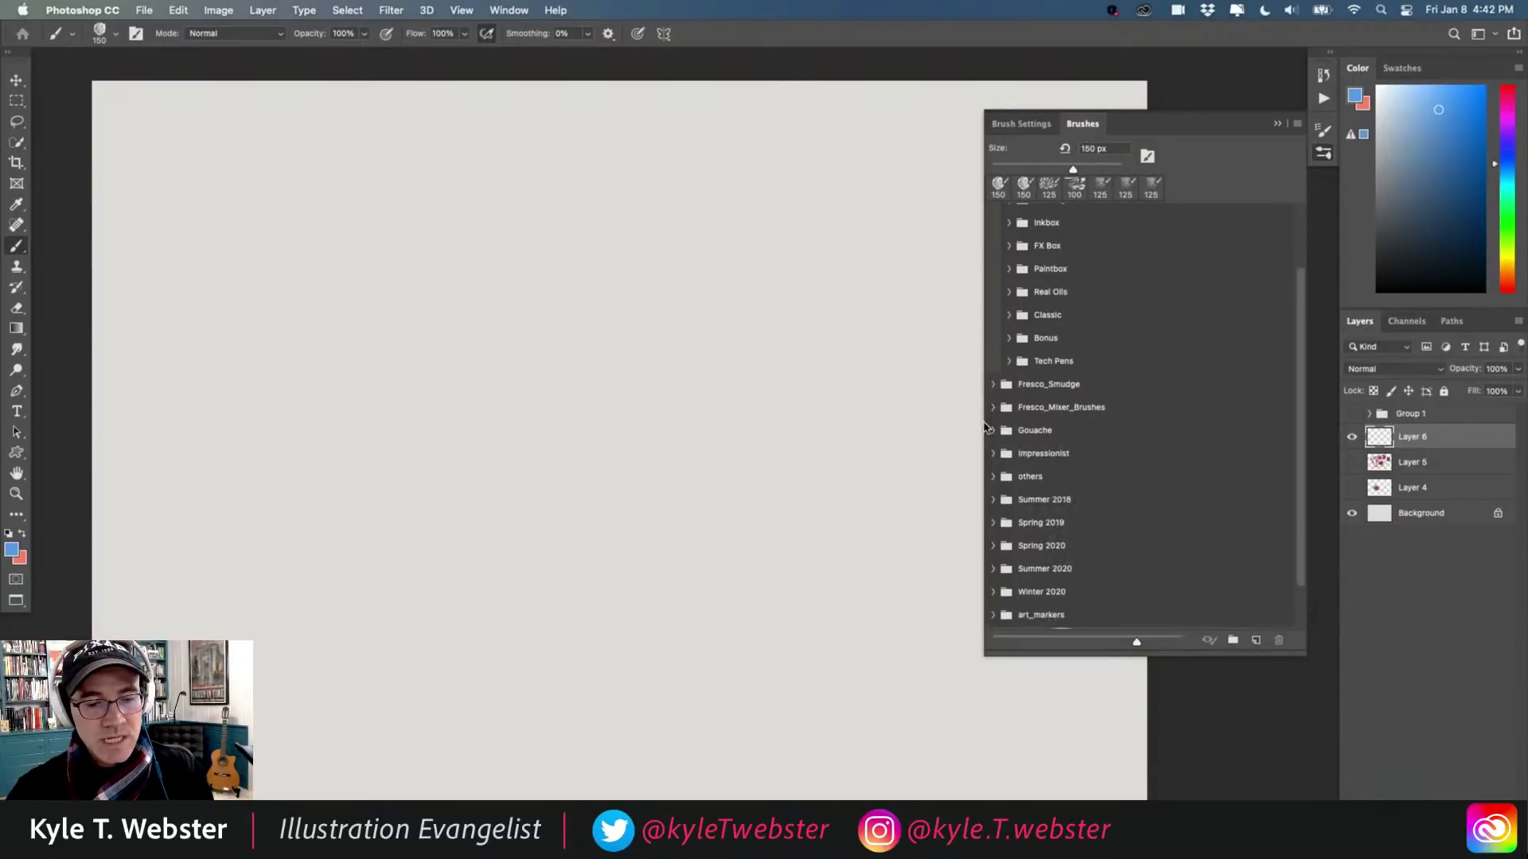
left_click(1010, 293)
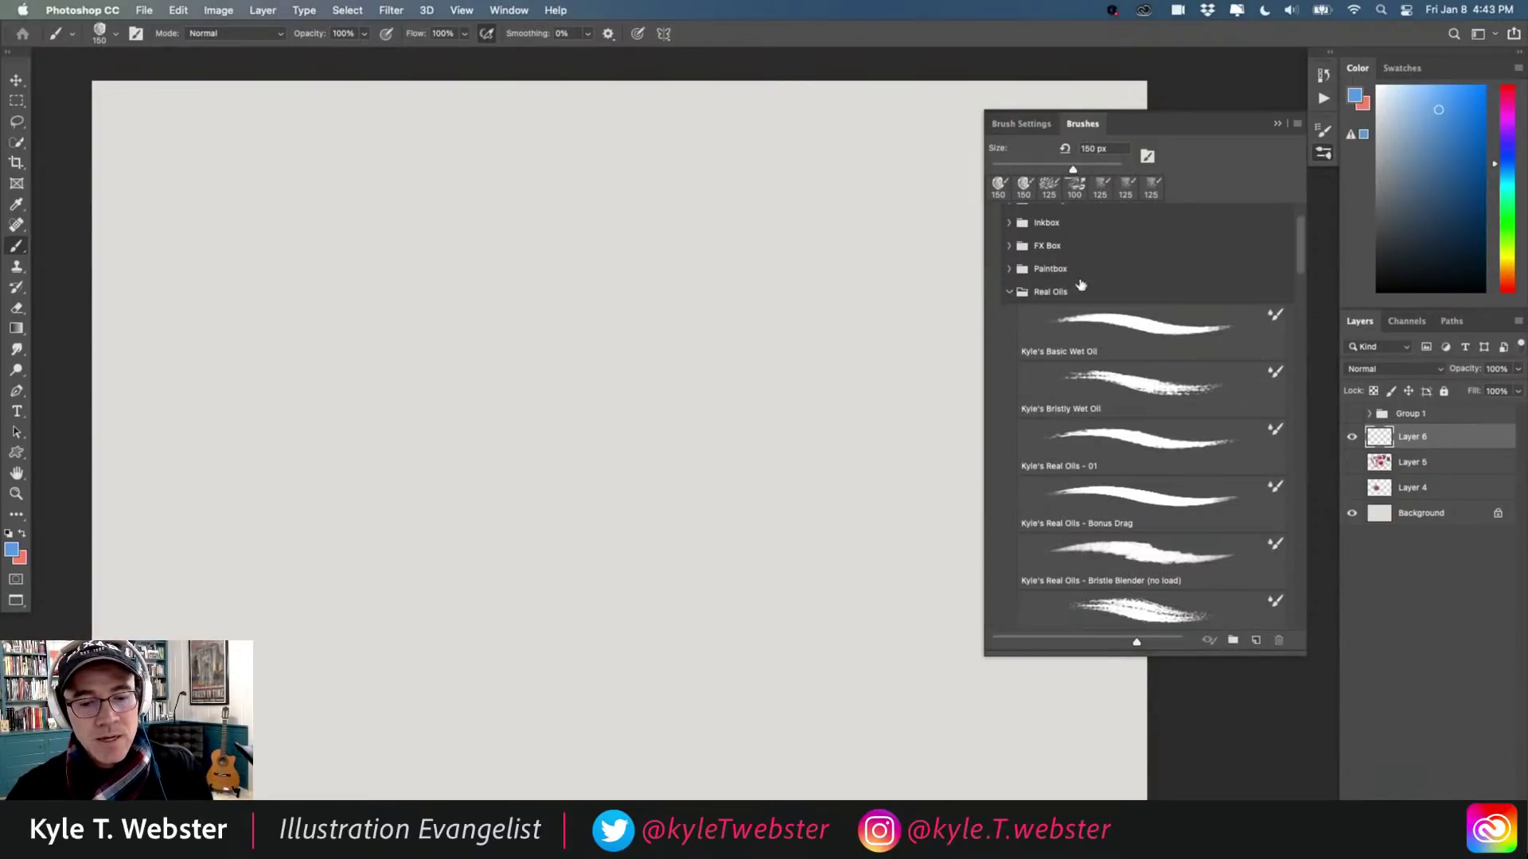
scroll(996, 447, "down", 15)
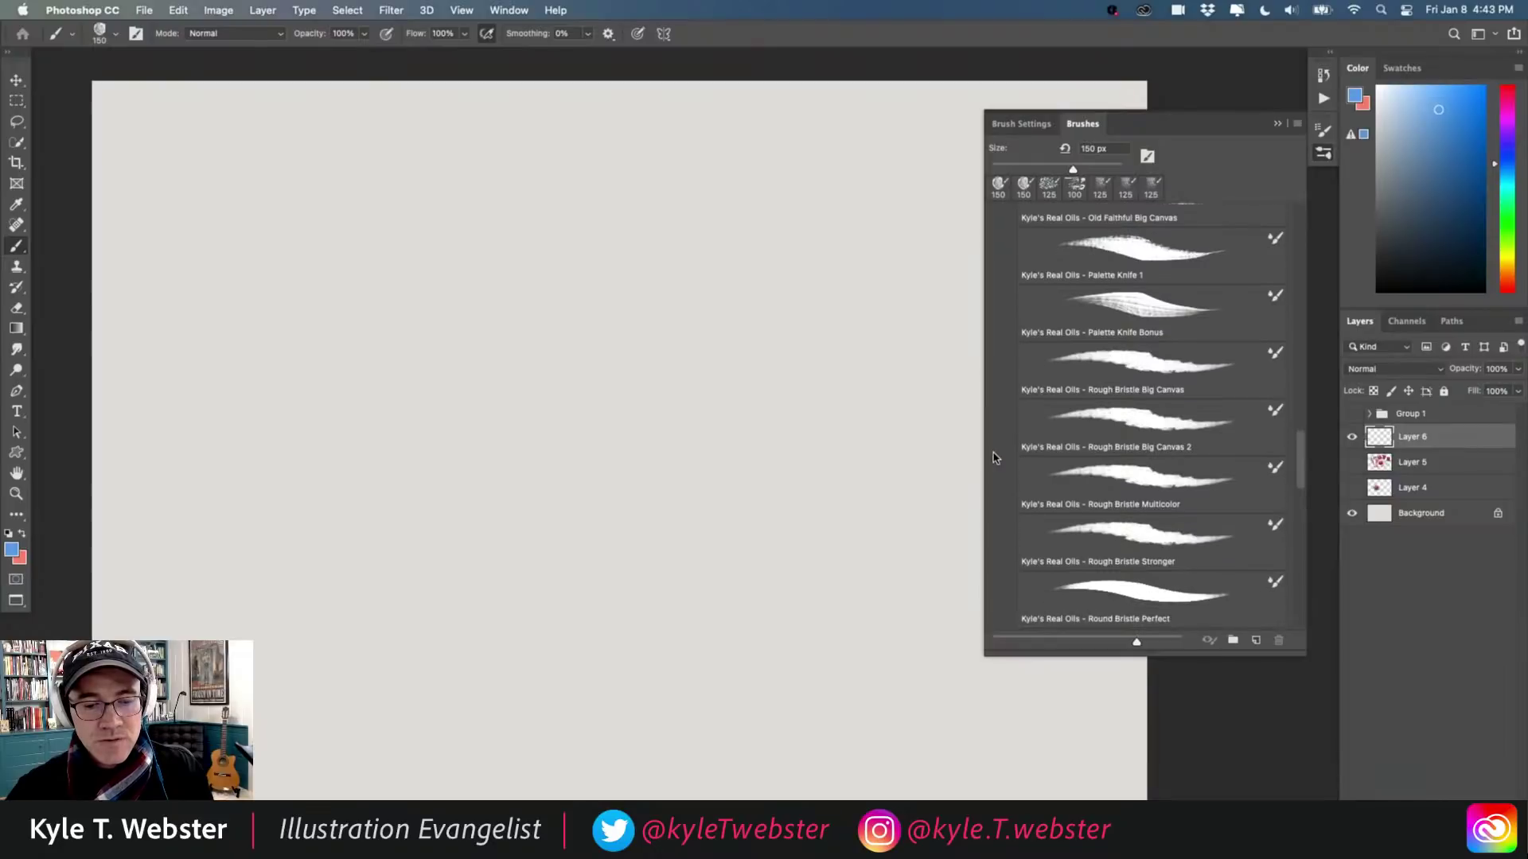
scroll(993, 463, "down", 1)
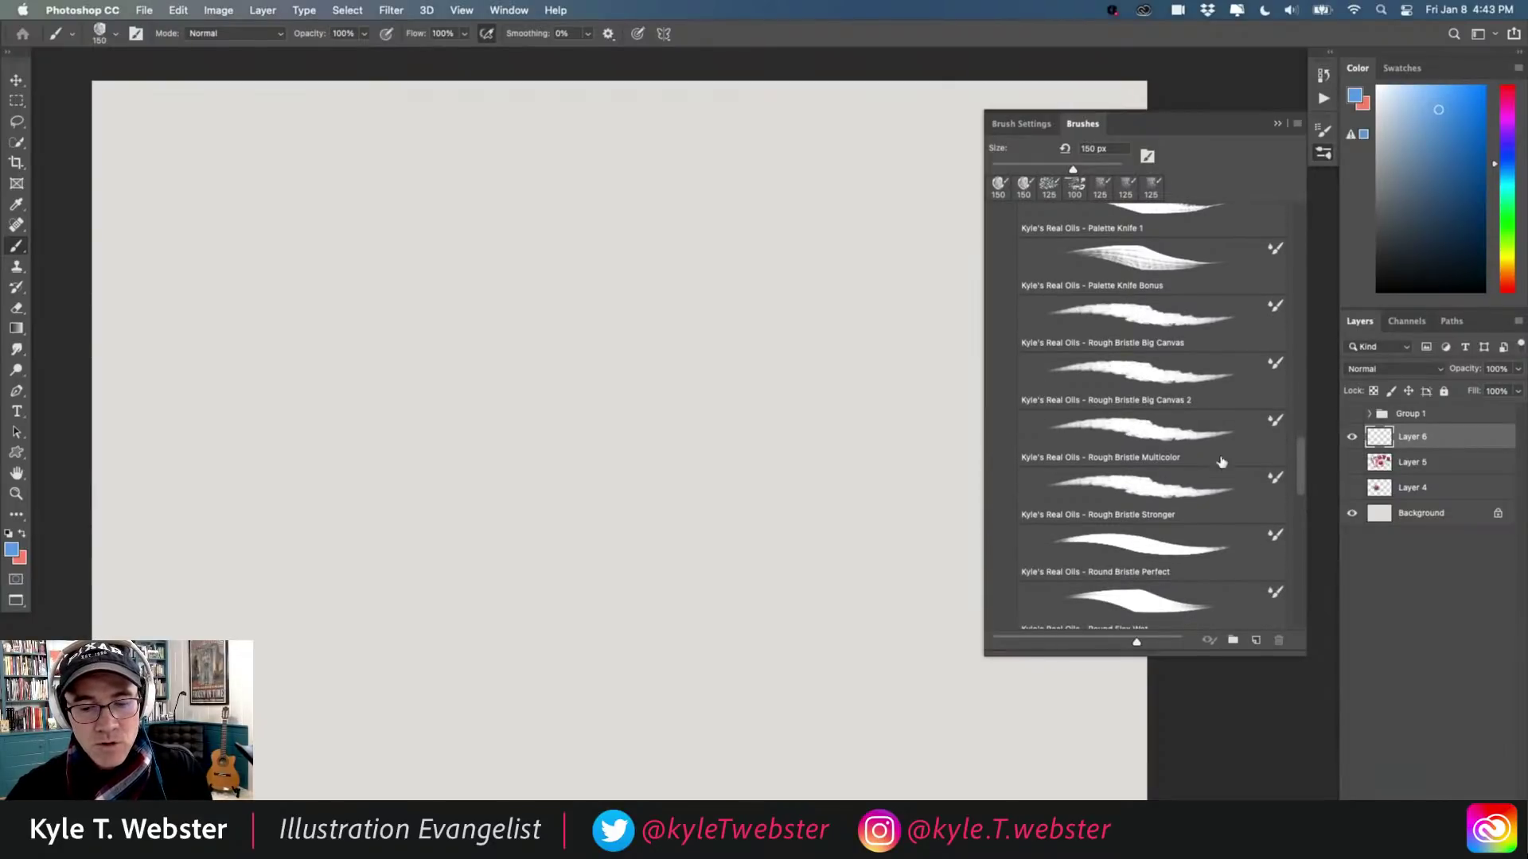
scroll(1222, 462, "down", 10)
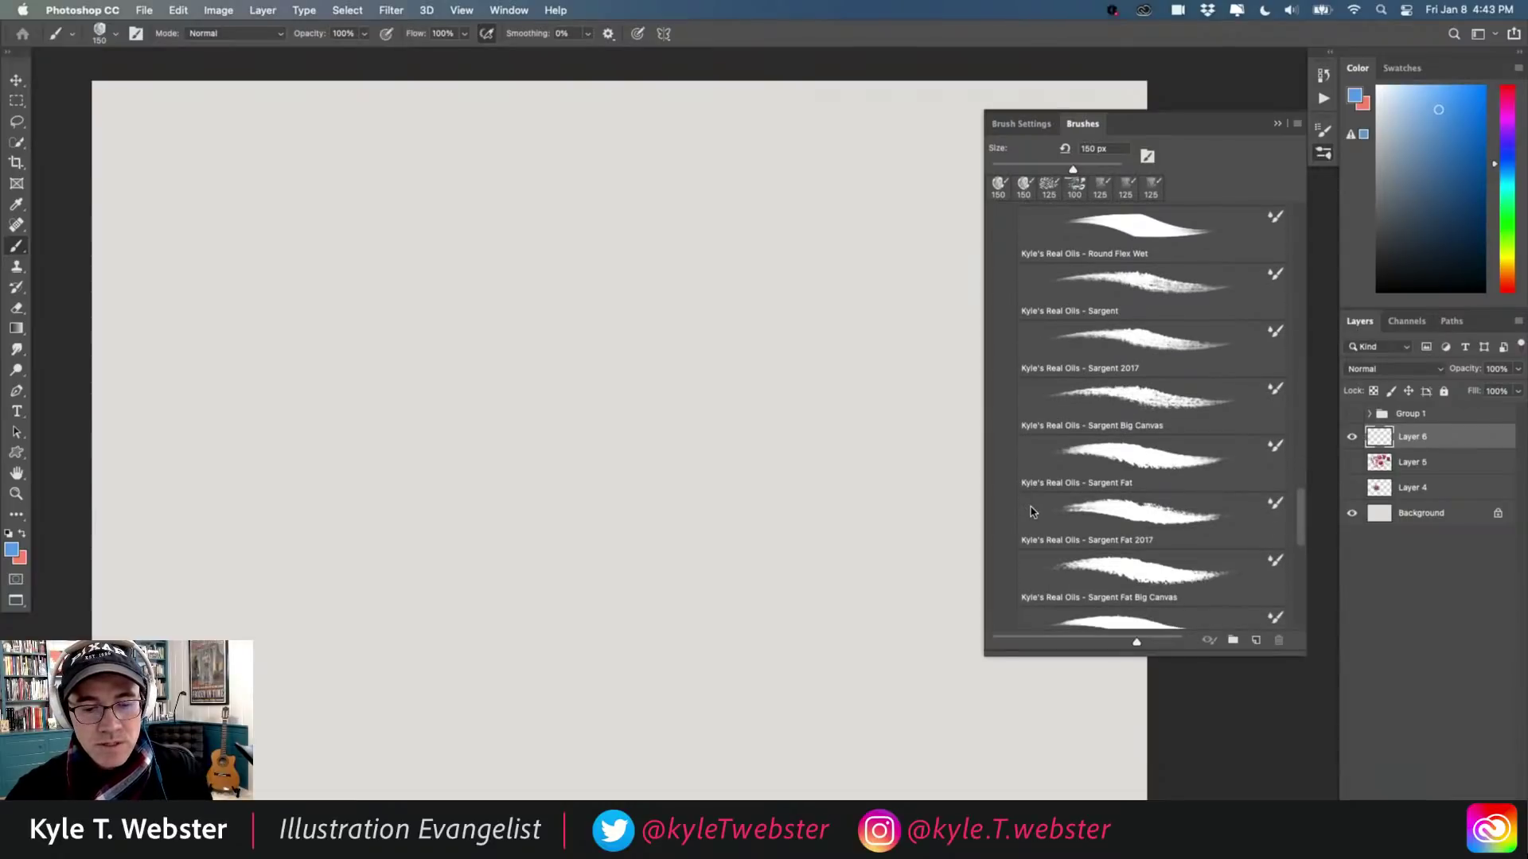
scroll(1032, 511, "down", 10)
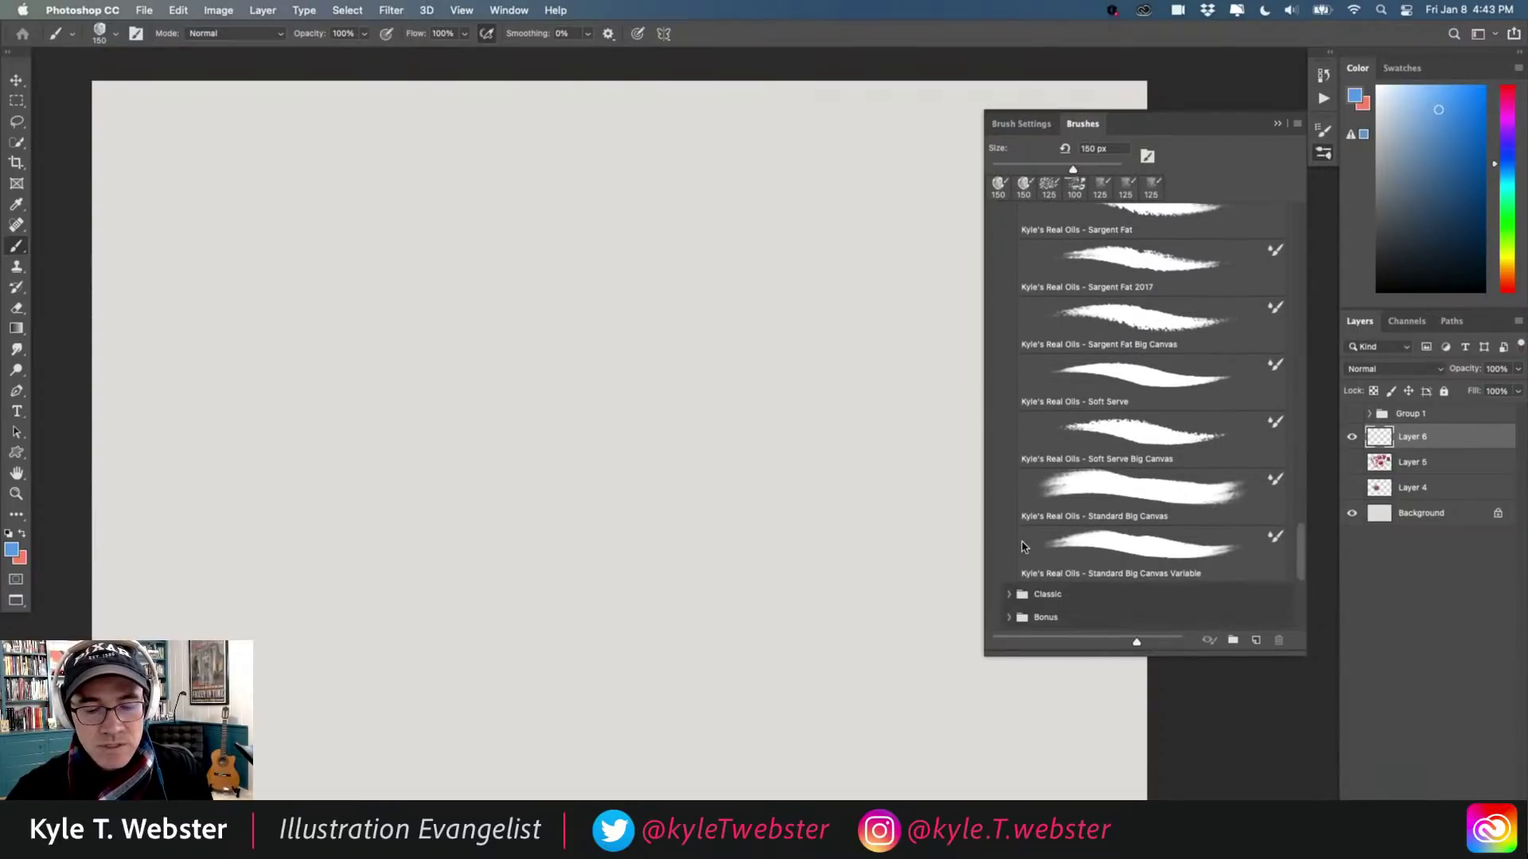
scroll(1024, 546, "up", 15)
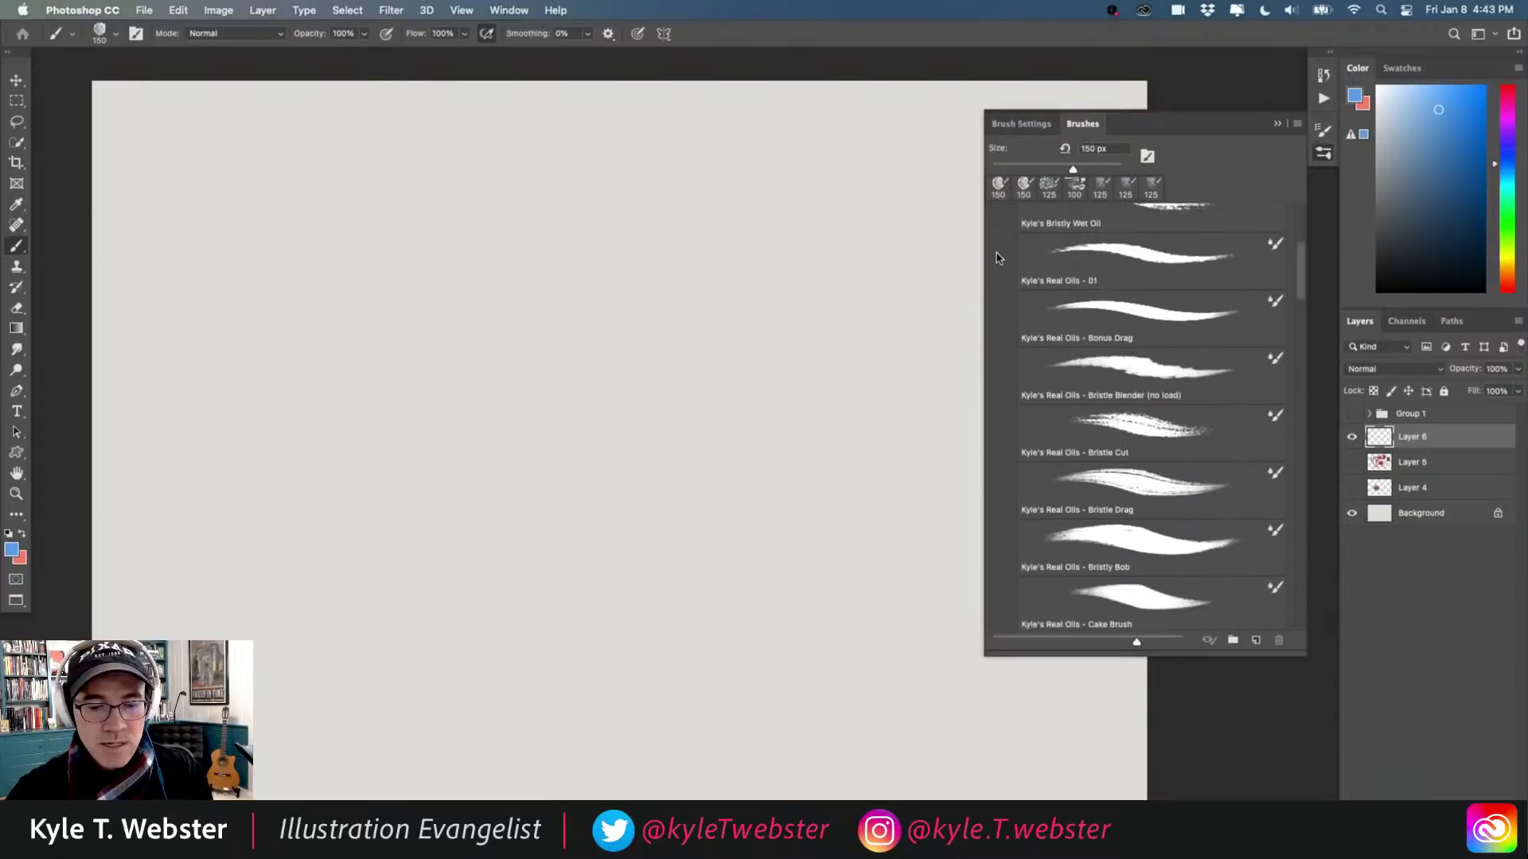
Collapse the Real Oils folder, check the brushes in the Paintbox folder, and collapse the whole megapack group
scroll(1001, 302, "up", 5)
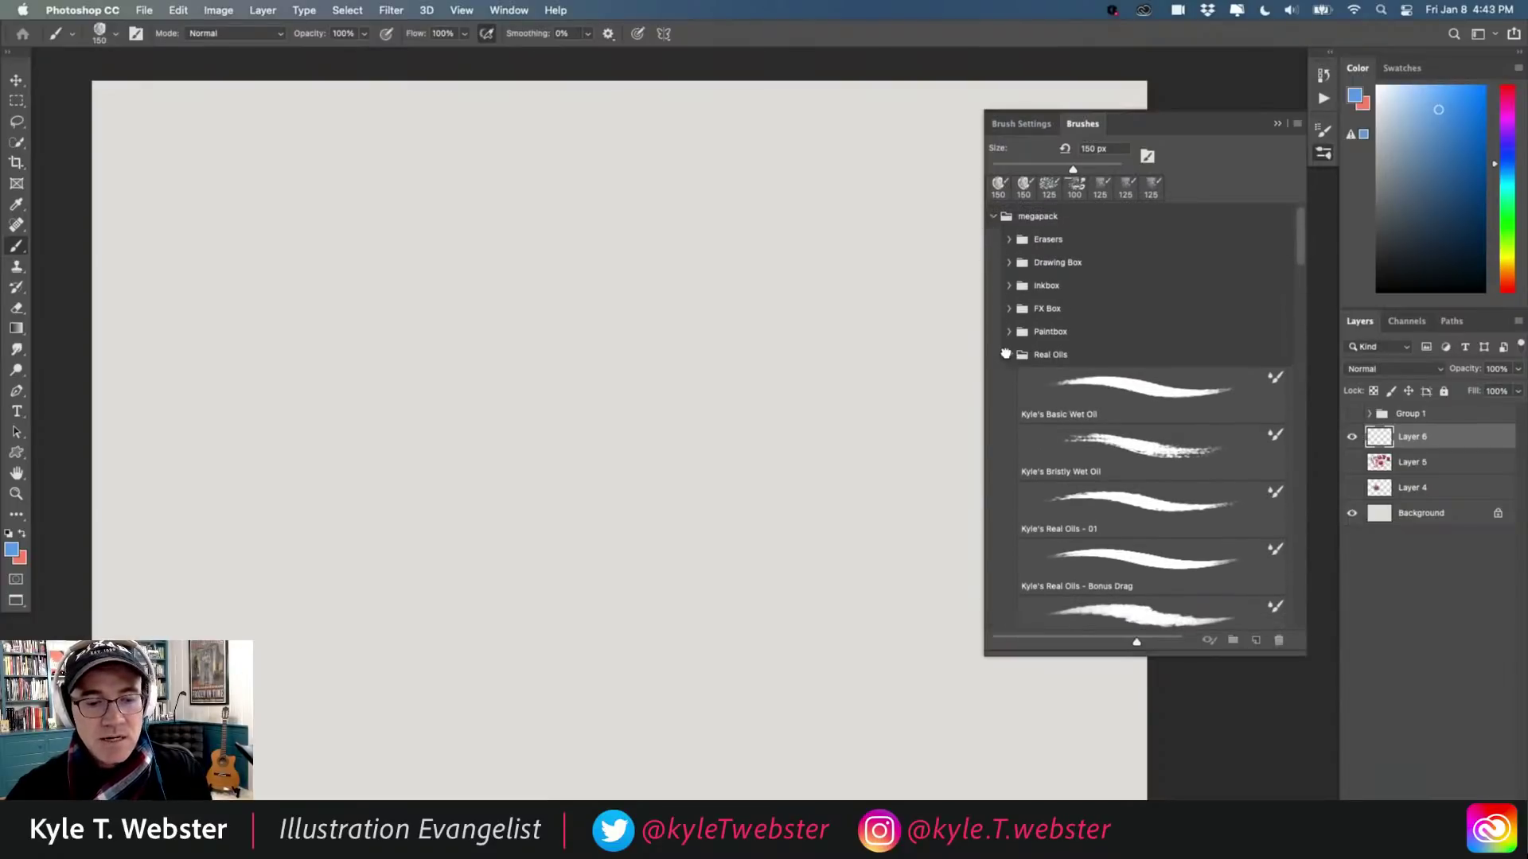
left_click(1008, 354)
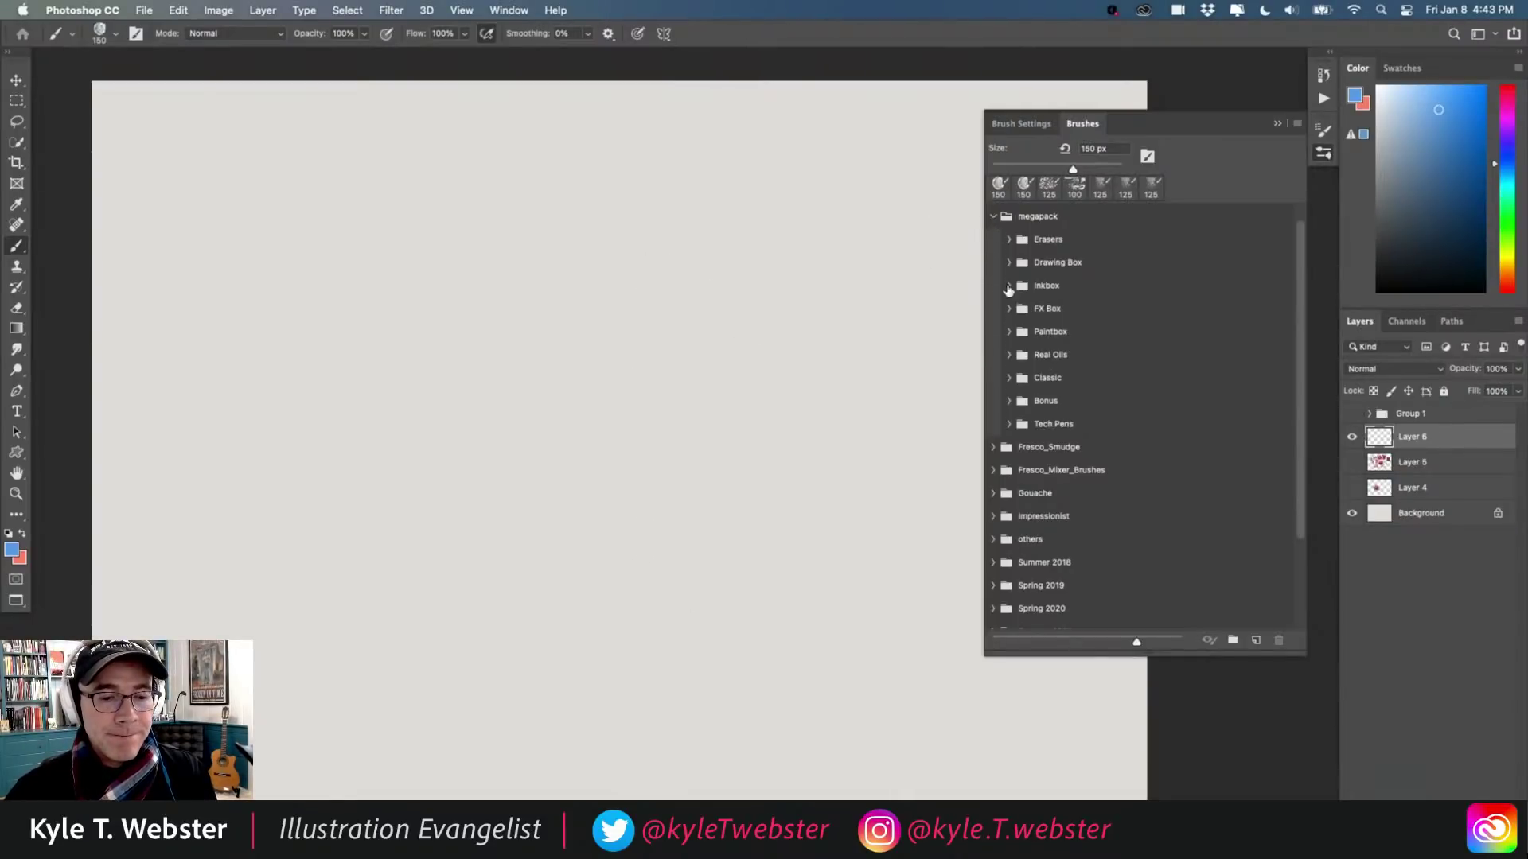
left_click(1009, 332)
mouse_move(1296, 224)
left_mouse_down()
mouse_move(987, 374)
mouse_move(942, 180)
left_mouse_up()
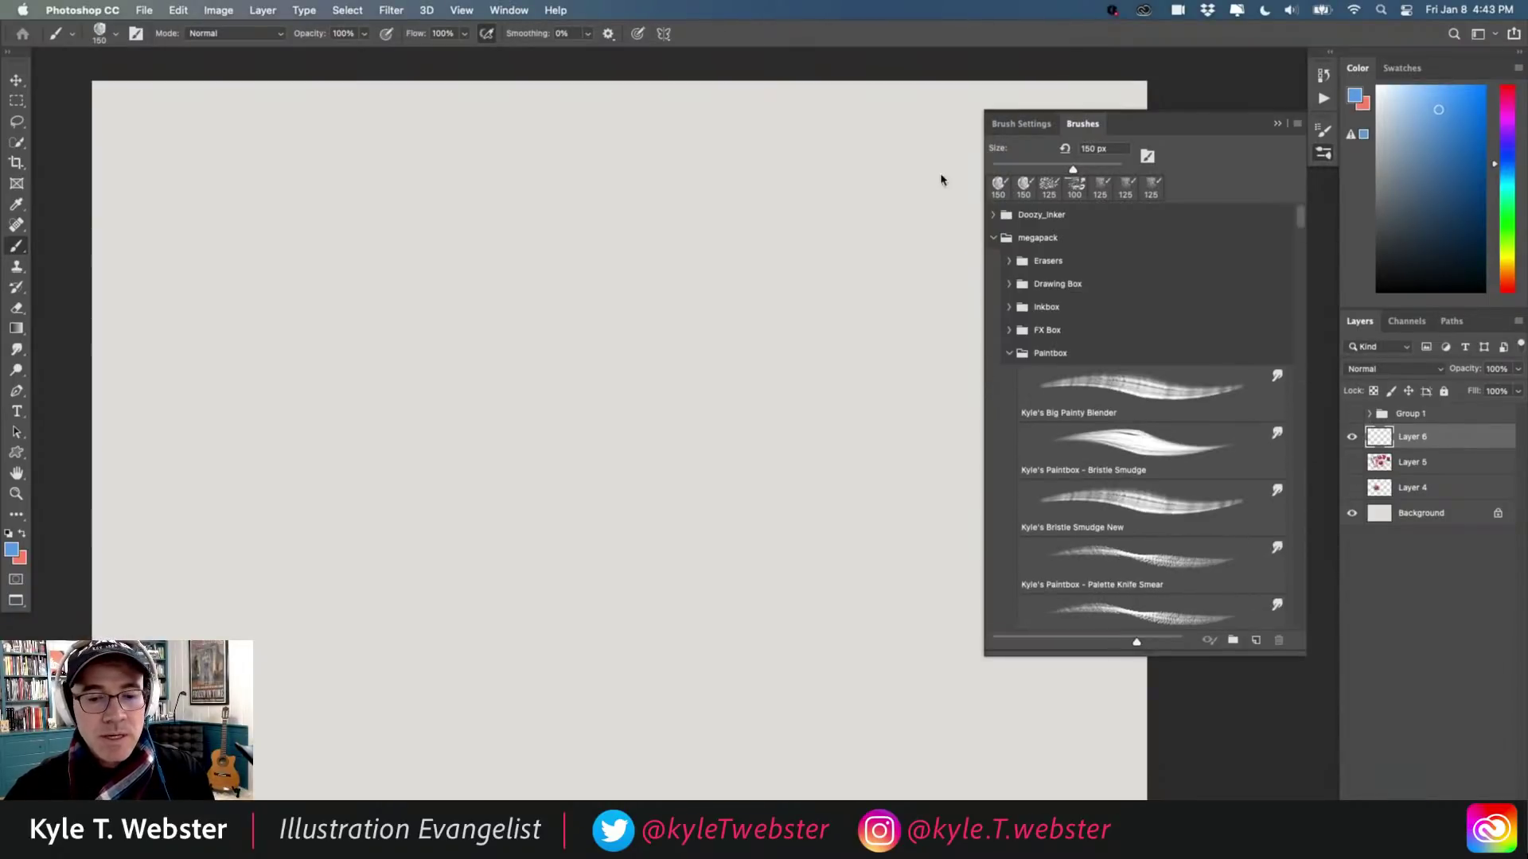
left_click(1008, 352)
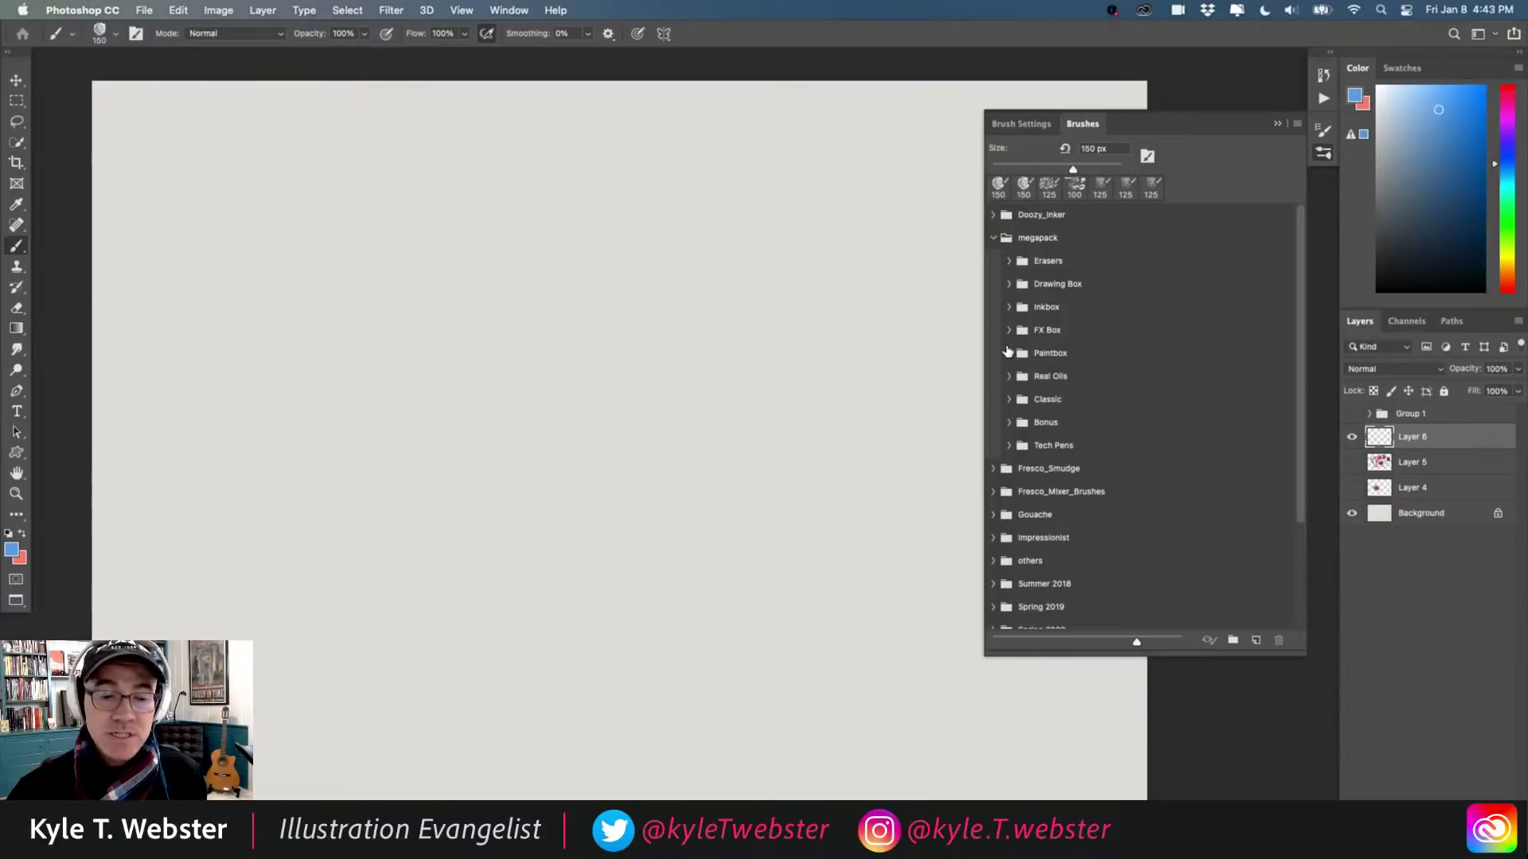
left_click(993, 238)
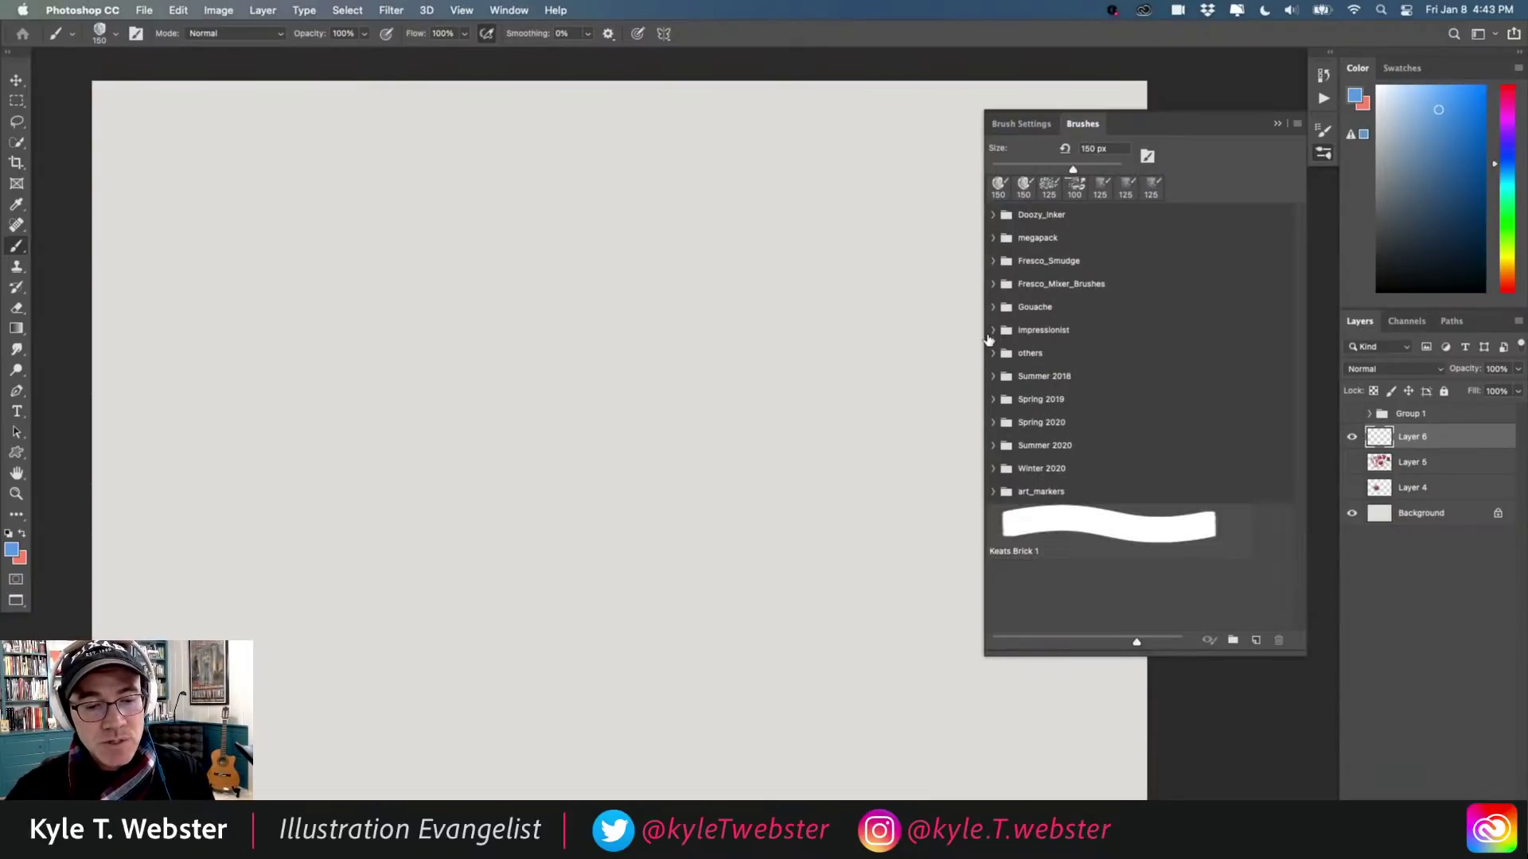
Choose the French Fat Bristle brush from the Impressionist folder and paint a large patch of blue strokes mid-canvas
left_click(994, 330)
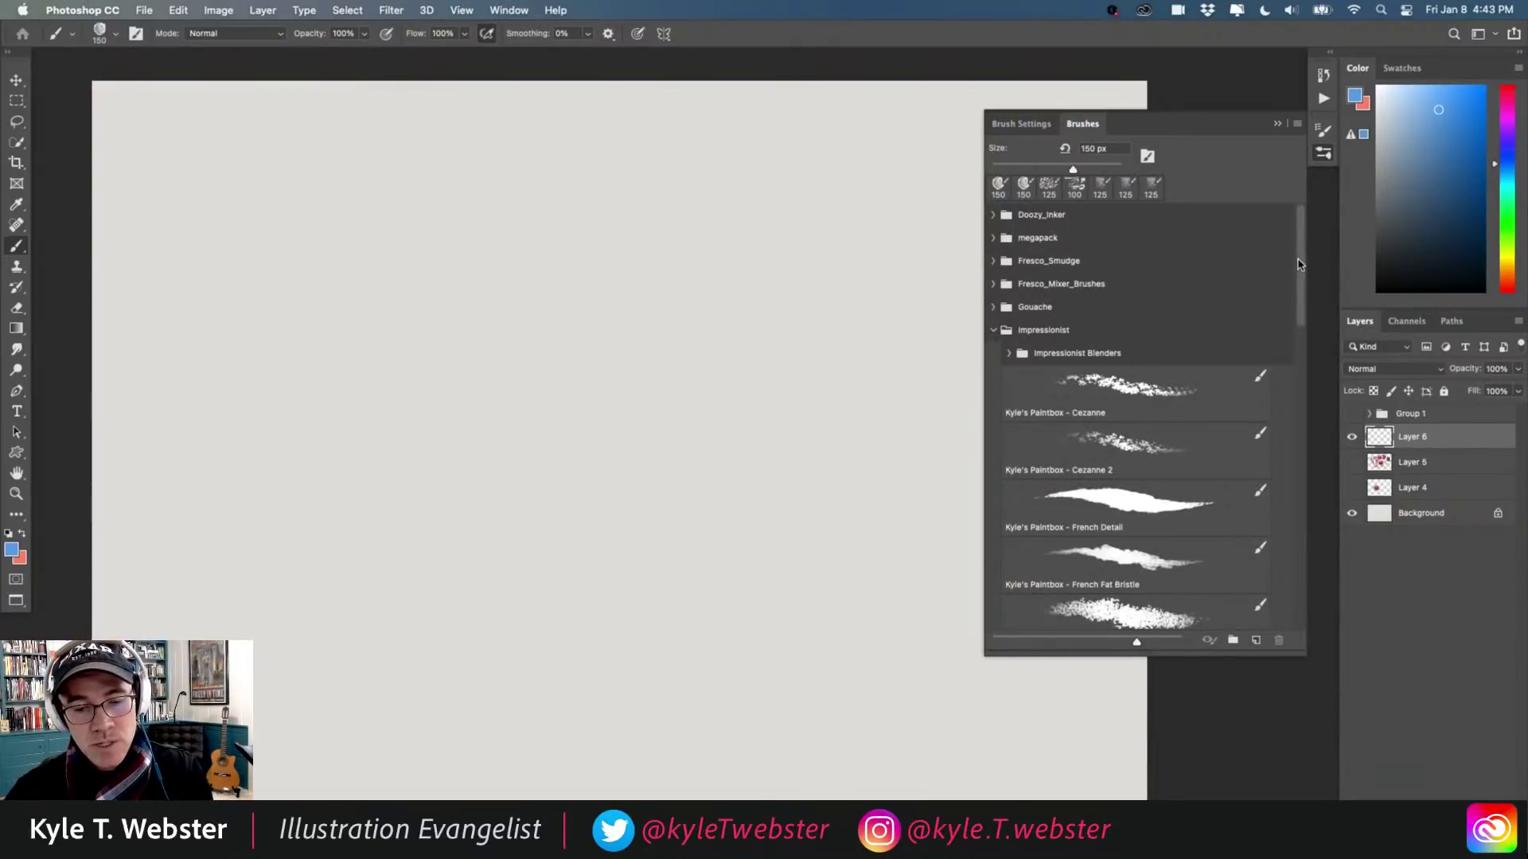
scroll(1199, 300, "down", 5)
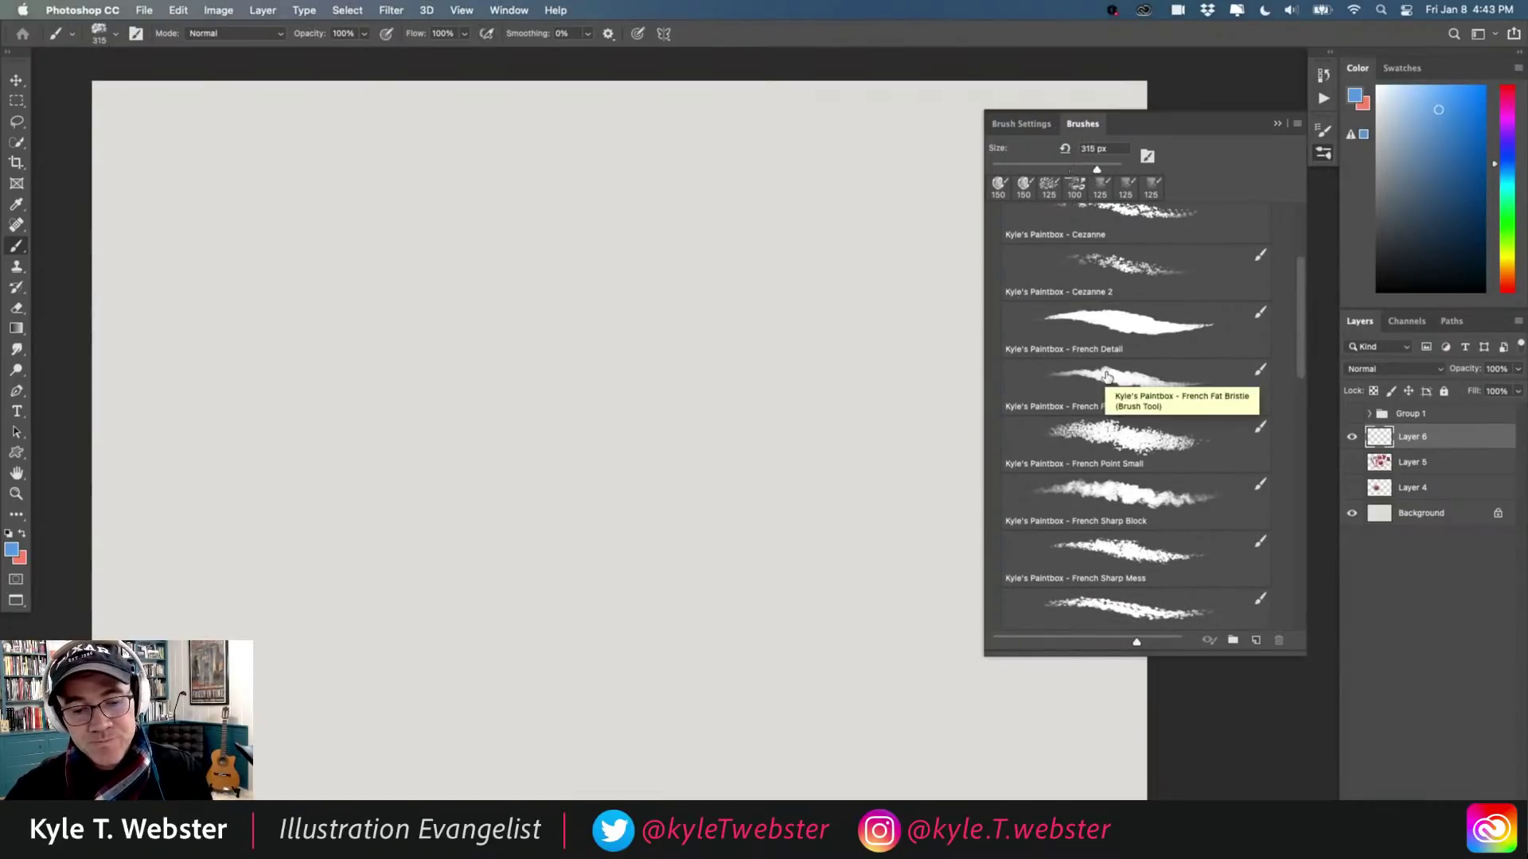
left_click(1063, 386)
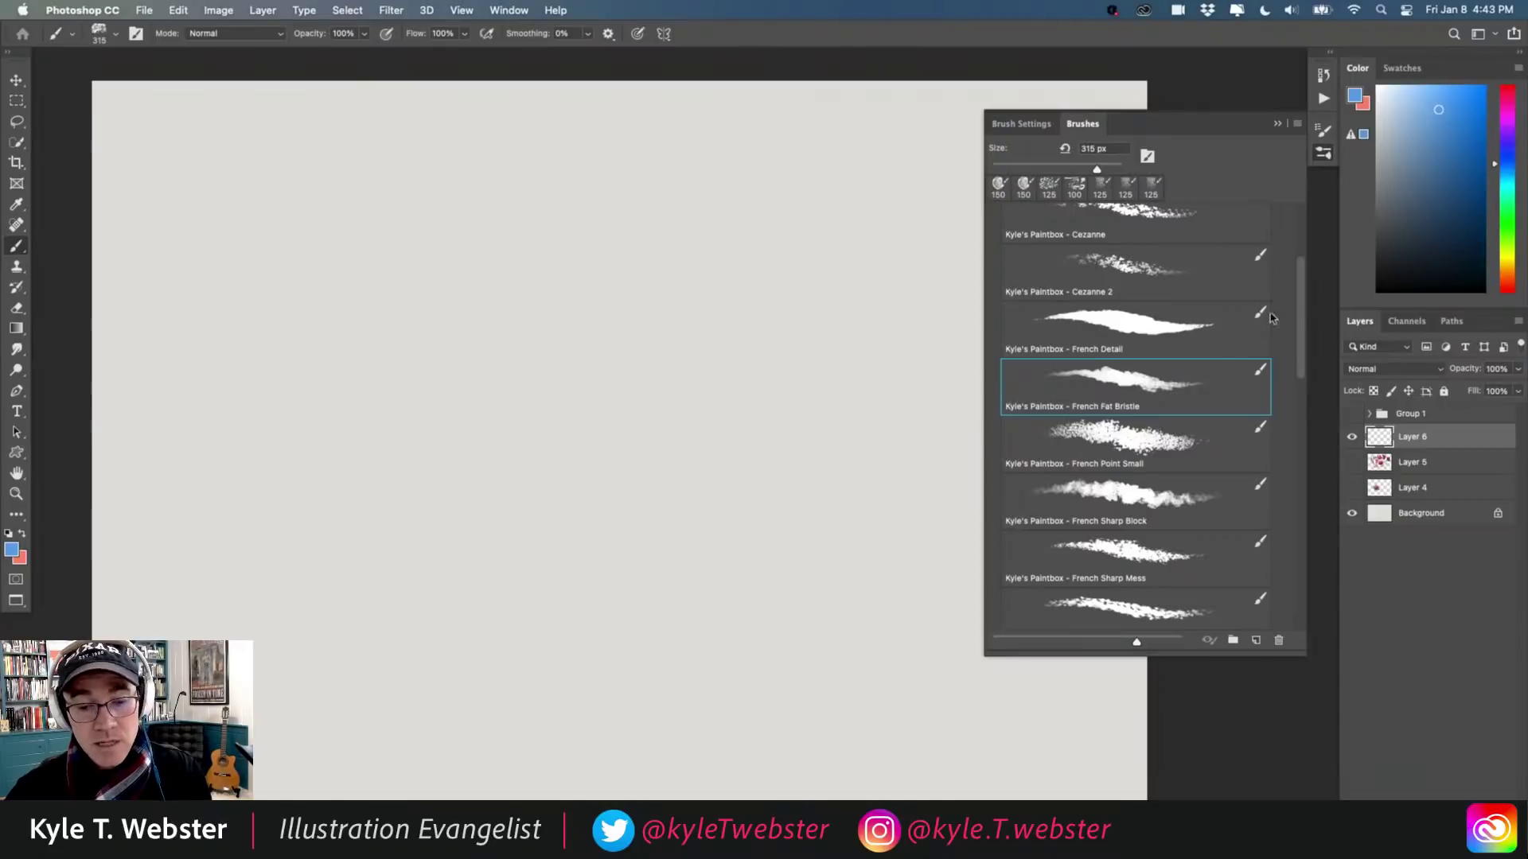
scroll(1271, 318, "down", 2)
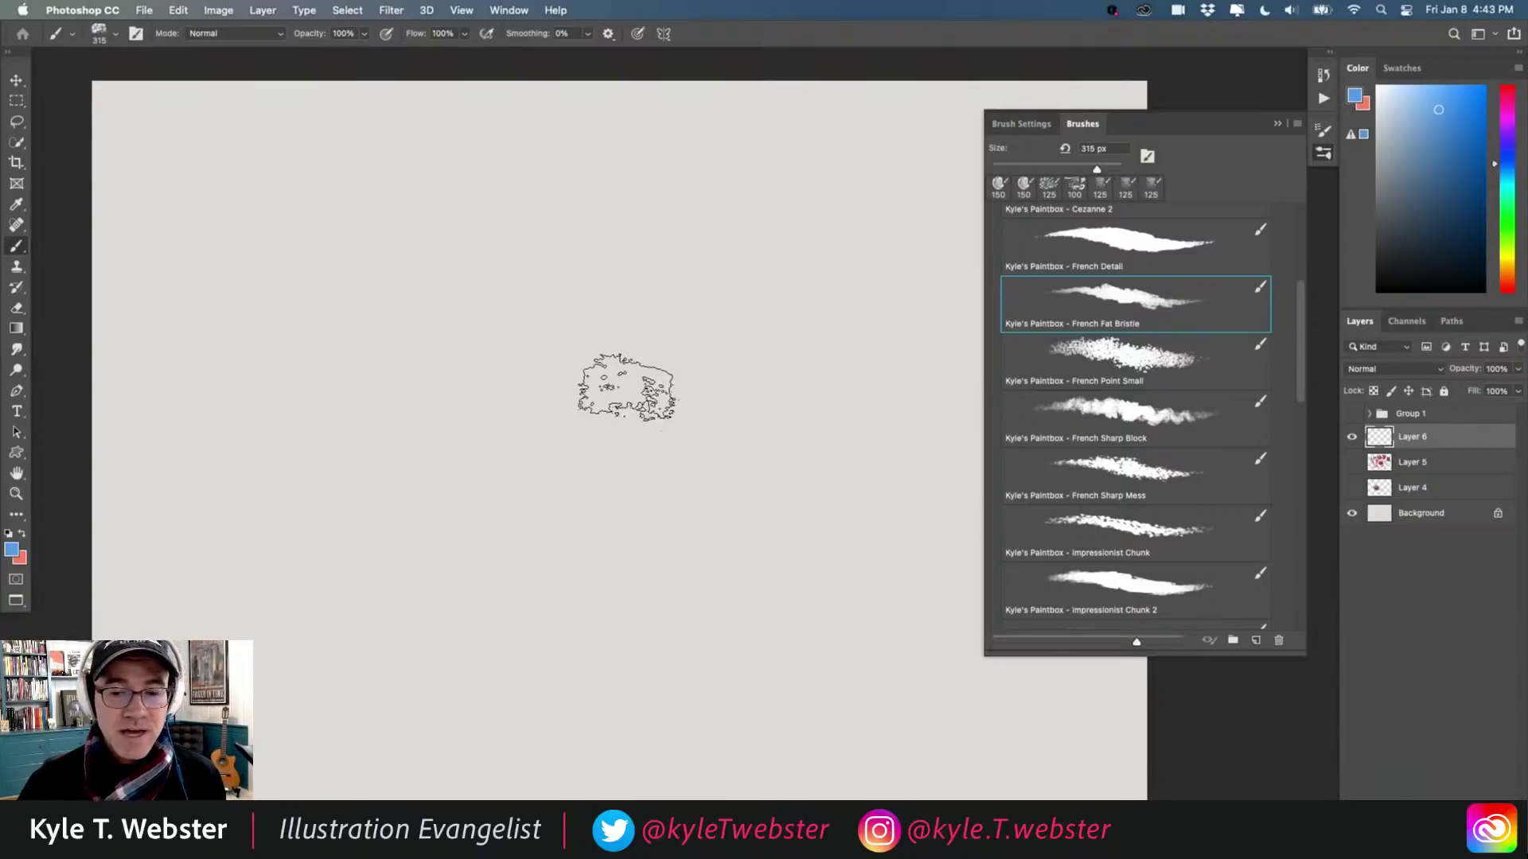
mouse_move(682, 363)
left_mouse_down()
mouse_move(670, 493)
mouse_move(645, 460)
mouse_move(641, 370)
mouse_move(669, 346)
mouse_move(684, 456)
mouse_move(694, 351)
mouse_move(698, 526)
mouse_move(657, 441)
mouse_move(636, 546)
mouse_move(627, 381)
mouse_move(617, 530)
mouse_move(616, 365)
mouse_move(627, 458)
mouse_move(636, 318)
mouse_move(657, 407)
mouse_move(685, 344)
mouse_move(709, 368)
mouse_move(713, 343)
mouse_move(707, 466)
mouse_move(728, 385)
mouse_move(754, 400)
mouse_move(747, 489)
mouse_move(701, 463)
mouse_move(688, 548)
mouse_move(672, 402)
mouse_move(668, 509)
mouse_move(635, 462)
mouse_move(622, 571)
mouse_move(630, 413)
mouse_move(620, 327)
mouse_move(611, 462)
mouse_move(600, 263)
mouse_move(593, 351)
mouse_move(581, 303)
mouse_move(588, 364)
mouse_move(626, 328)
mouse_move(598, 298)
mouse_move(563, 400)
mouse_move(606, 390)
mouse_move(629, 269)
mouse_move(636, 334)
mouse_move(632, 266)
mouse_move(575, 278)
mouse_move(561, 257)
mouse_move(552, 344)
mouse_move(564, 241)
mouse_move(590, 272)
mouse_move(564, 307)
mouse_move(554, 383)
mouse_move(571, 426)
left_mouse_up()
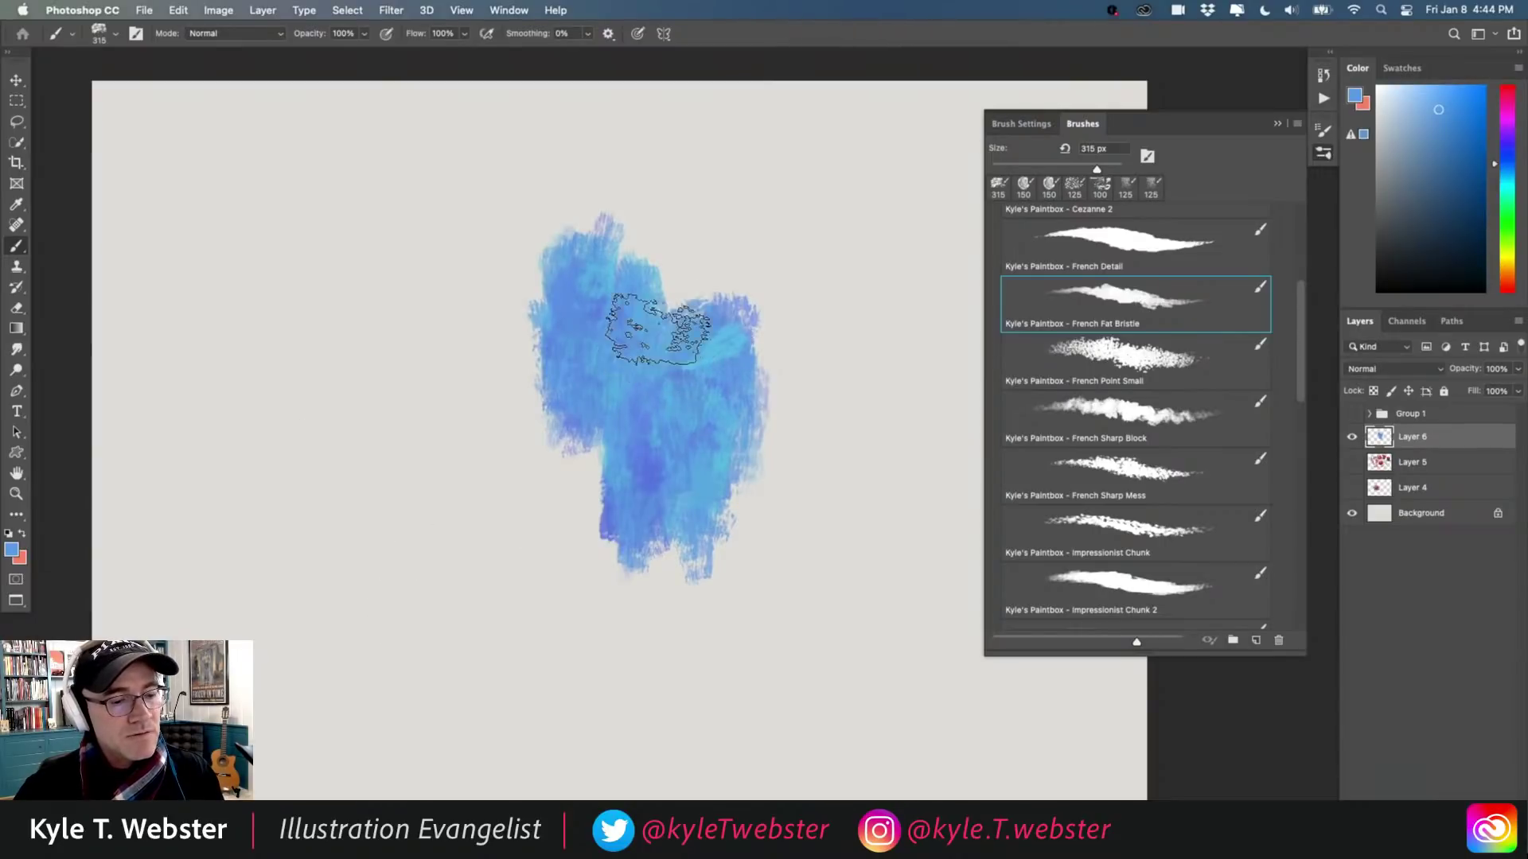
mouse_move(658, 329)
left_mouse_down()
mouse_move(767, 321)
mouse_move(723, 280)
mouse_move(589, 293)
left_mouse_up()
left_click_drag(705, 313, 740, 378)
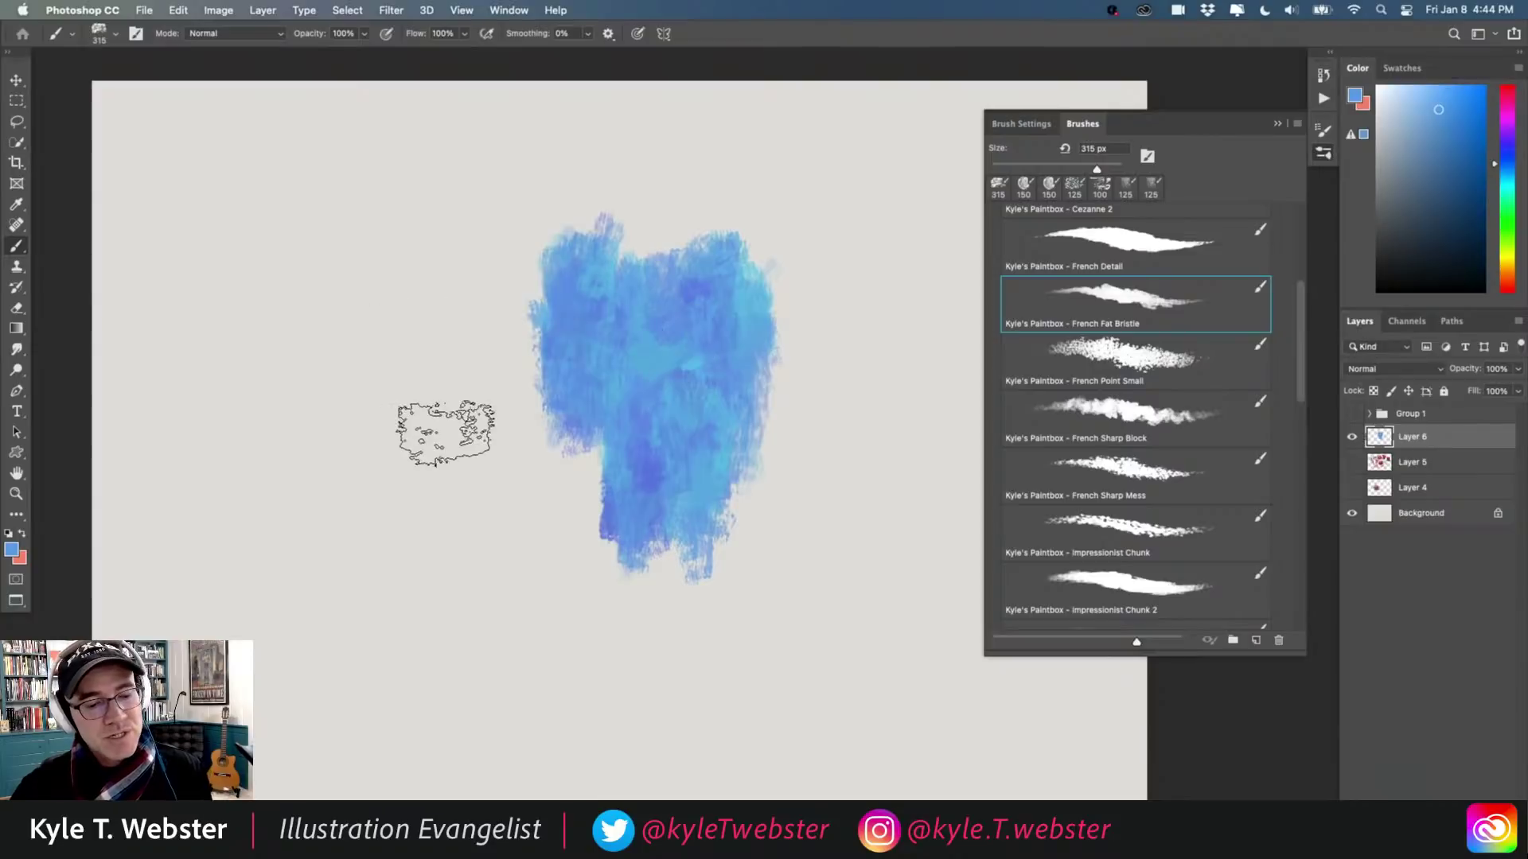
Switch to the Monet 2 brush and paint a small blue patch to the left of the large one
scroll(1241, 392, "down", 5)
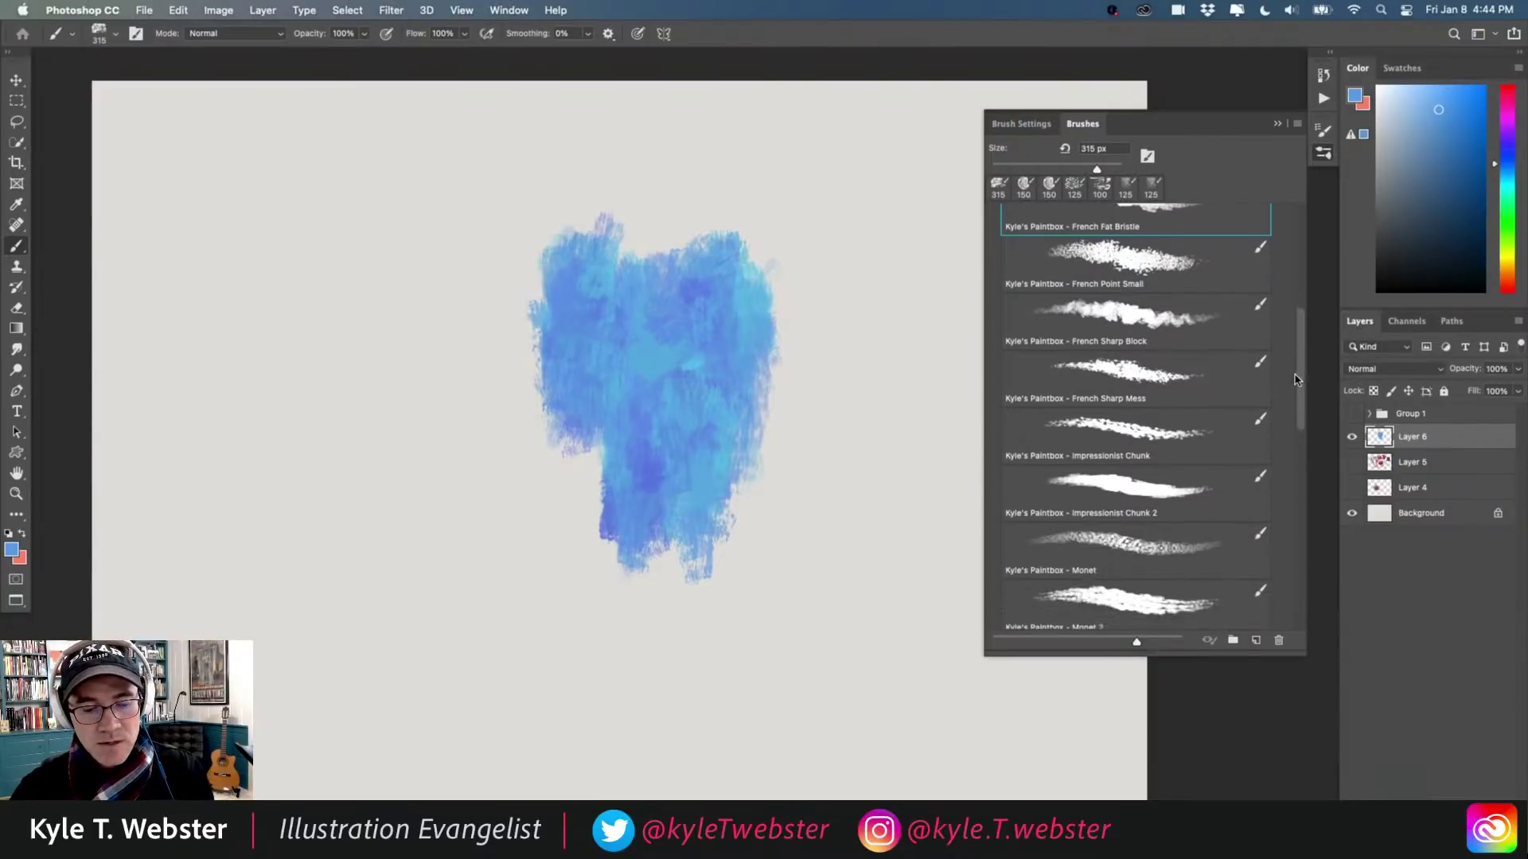
left_click(1107, 506)
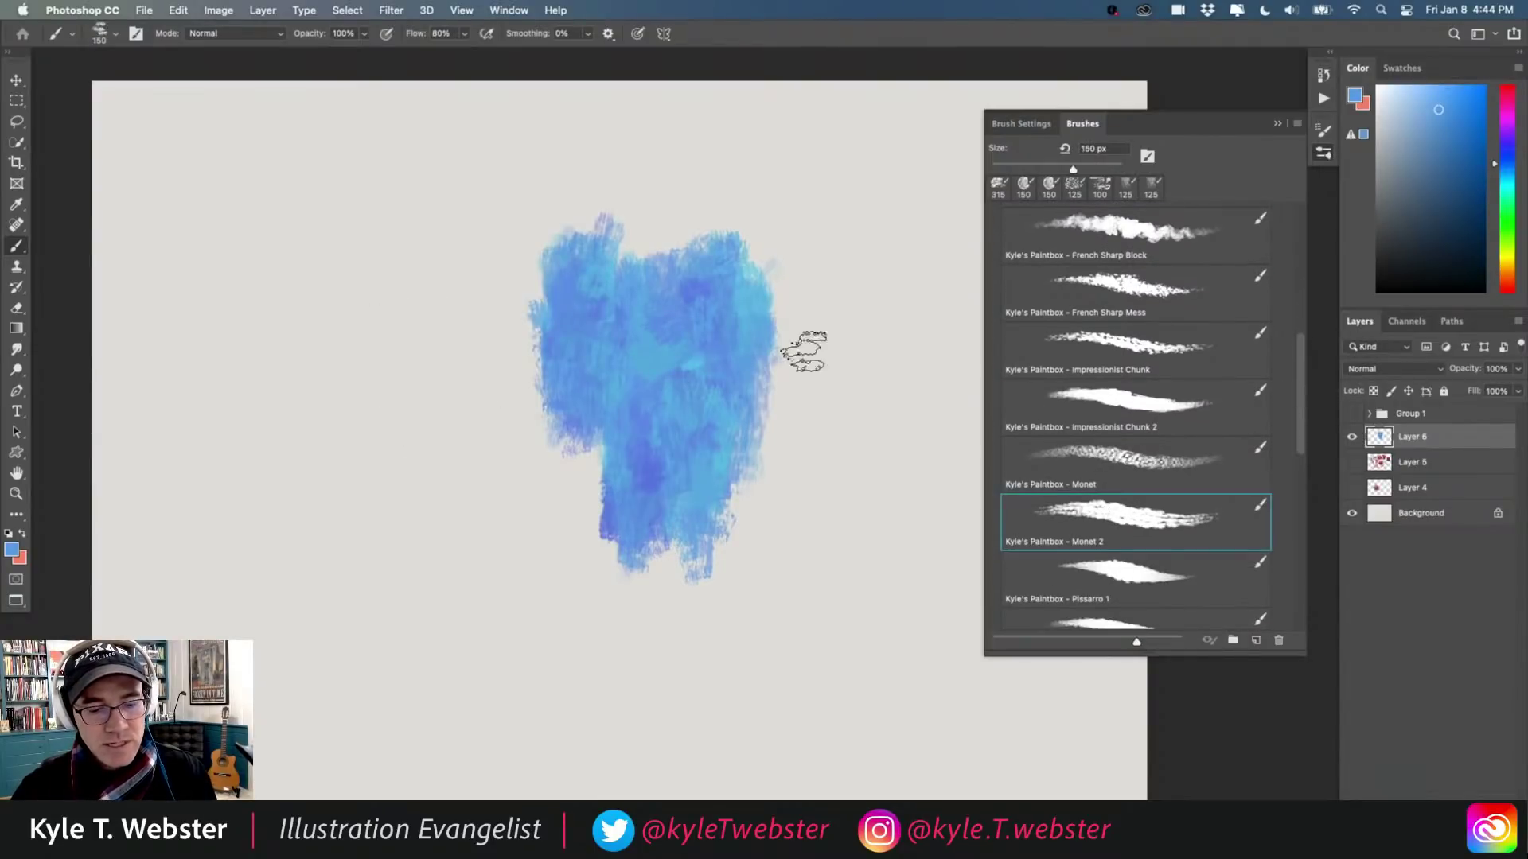
mouse_move(424, 409)
left_mouse_down()
mouse_move(423, 451)
mouse_move(410, 411)
left_mouse_up()
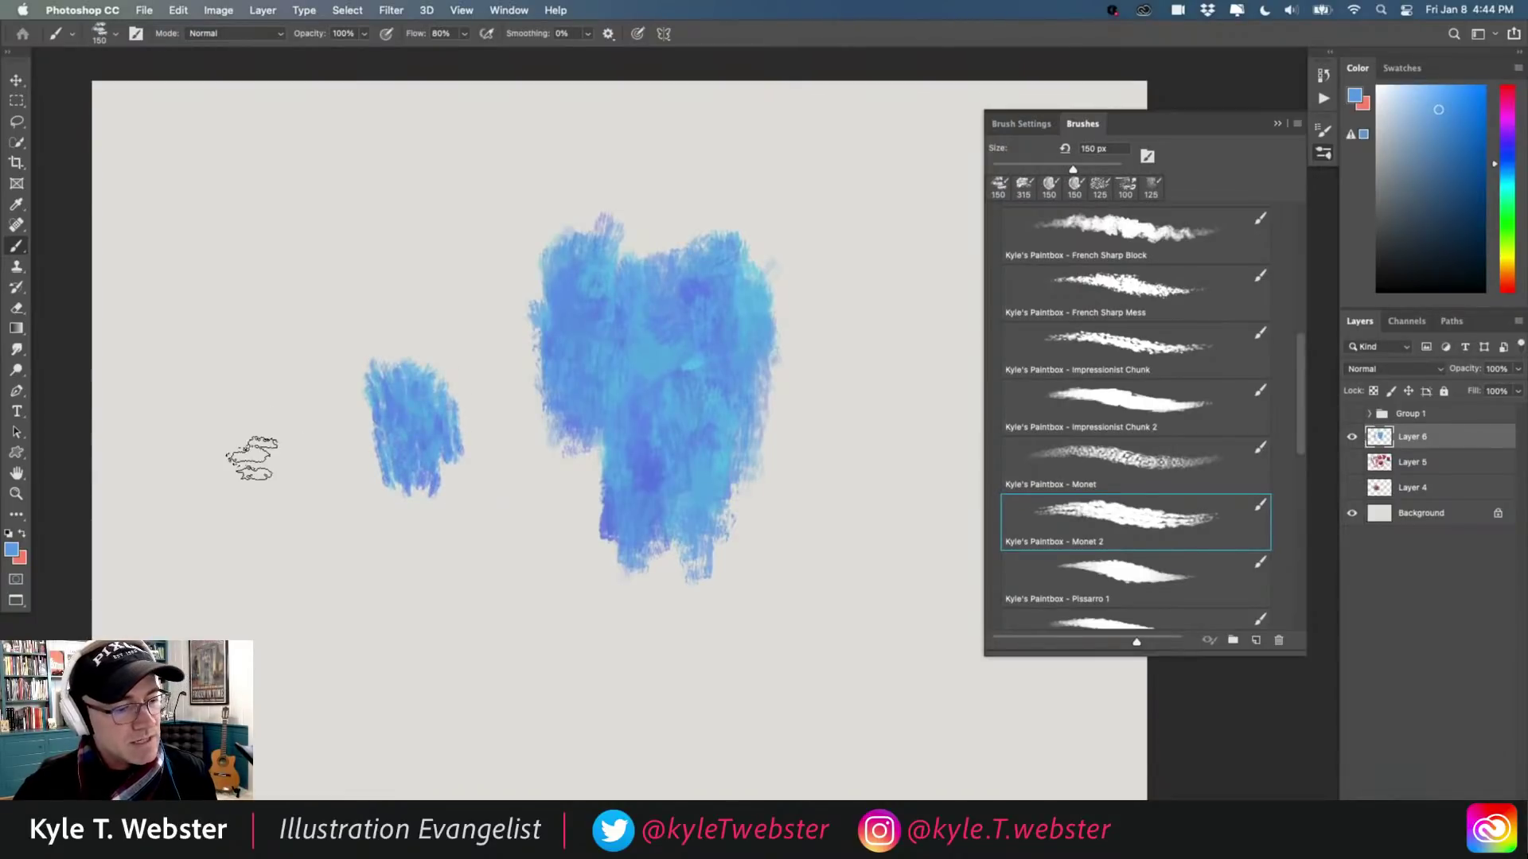
Choose an olive green and paint a wide patch of Monet 2 strokes below the blue patches
left_click(1509, 251)
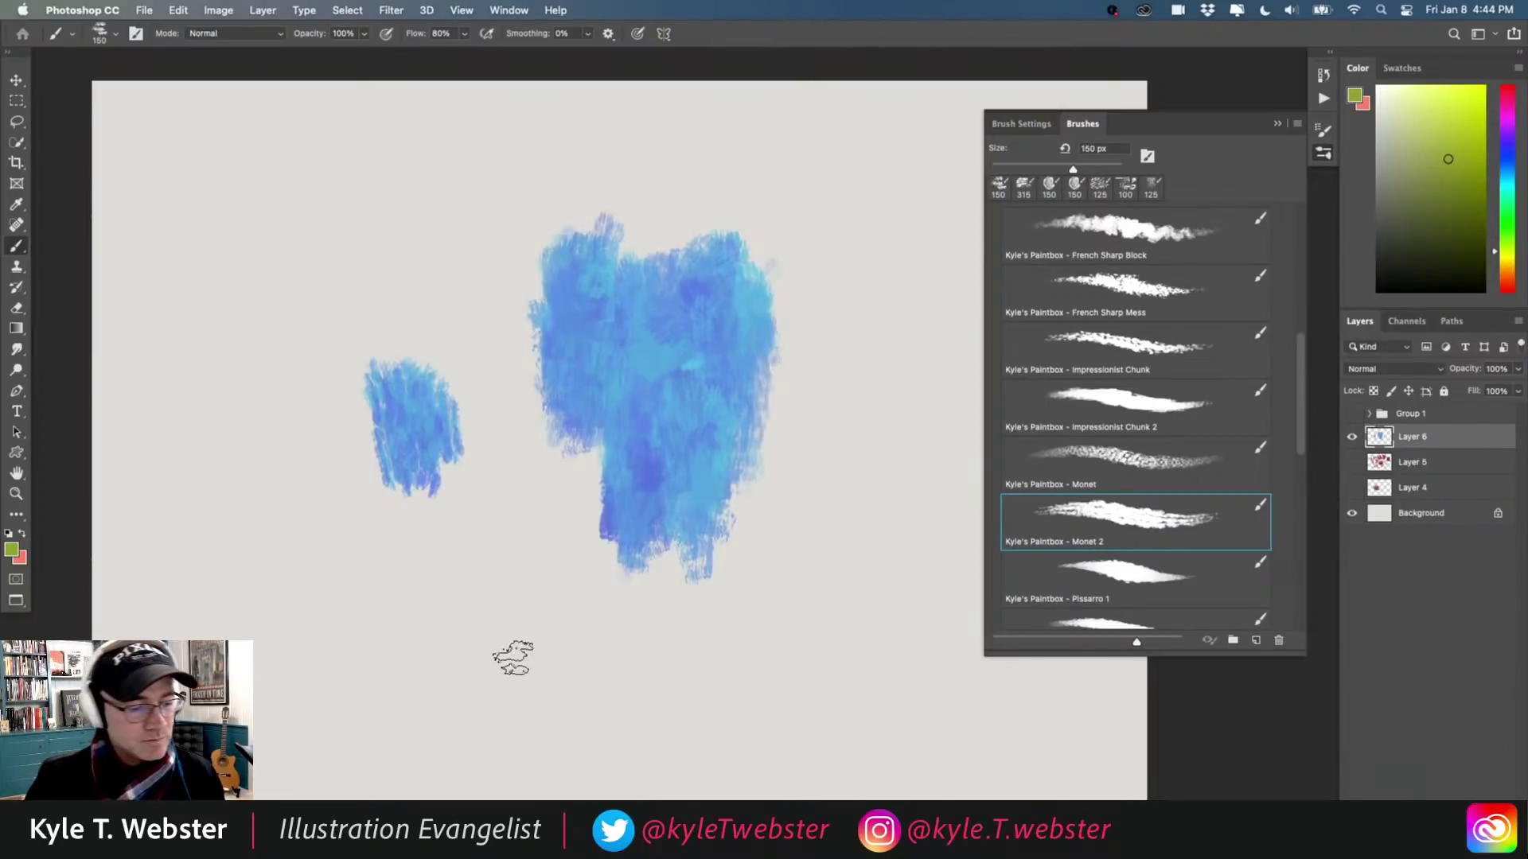
mouse_move(498, 672)
left_mouse_down()
mouse_move(470, 646)
mouse_move(456, 682)
mouse_move(510, 657)
left_mouse_up()
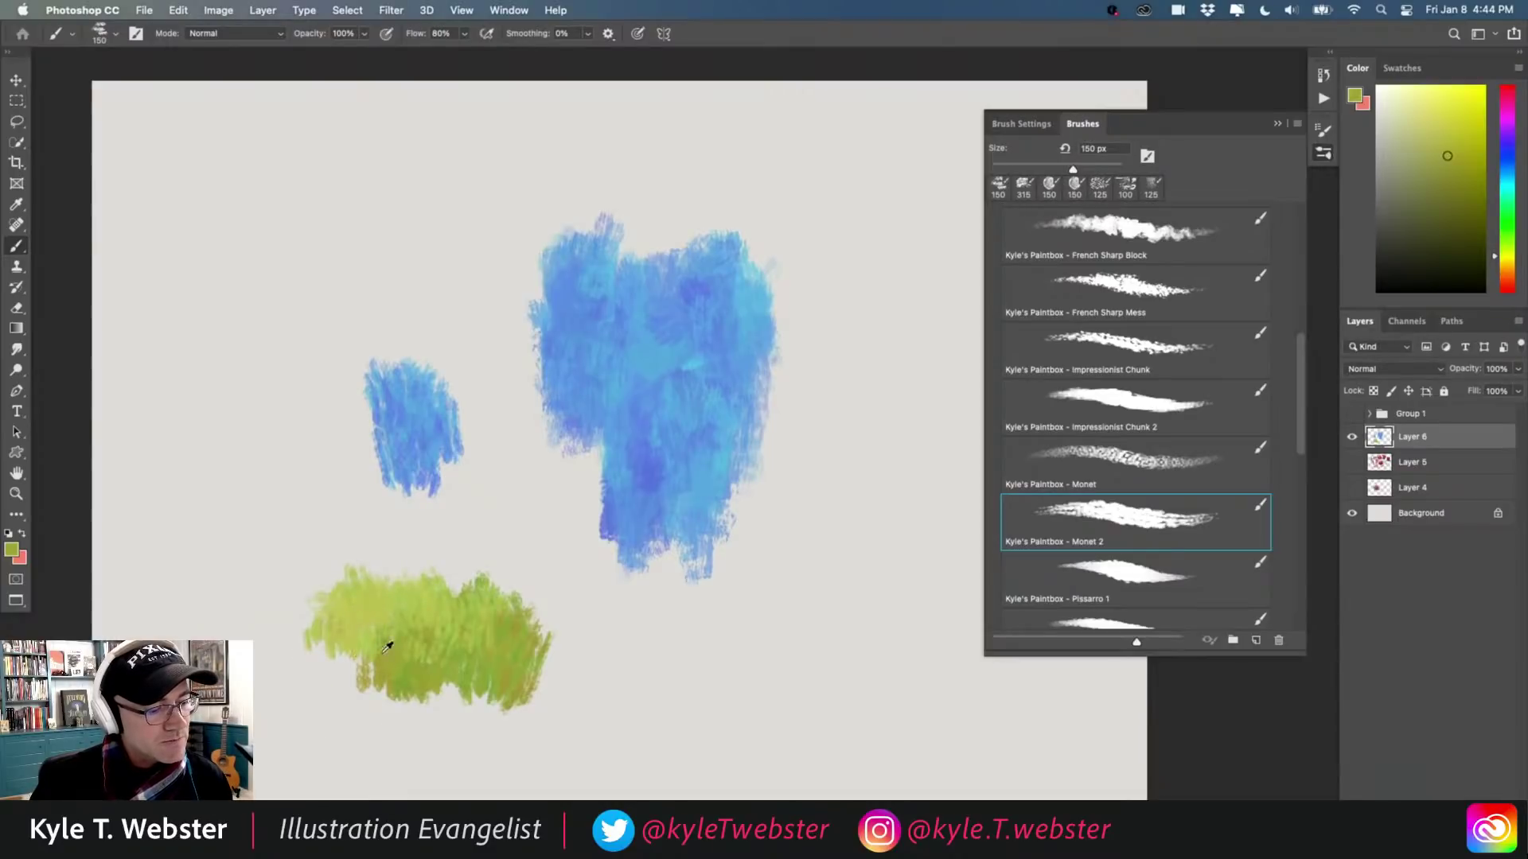
left_click(343, 681, "super")
left_click_drag(340, 682, 400, 620)
left_click(438, 617, "super")
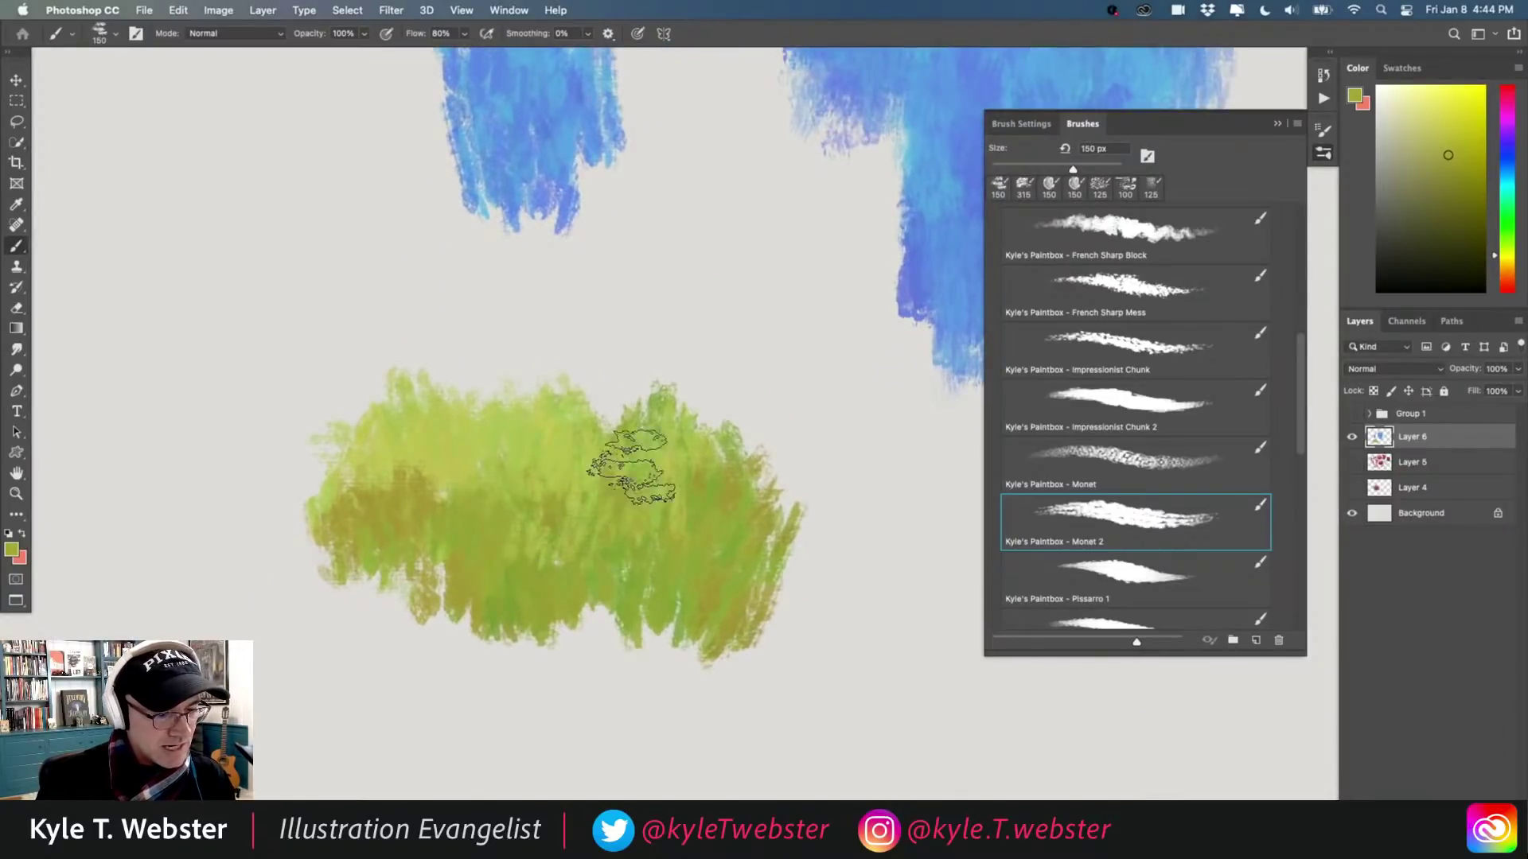
mouse_move(632, 465)
left_mouse_down()
mouse_move(692, 542)
mouse_move(734, 550)
mouse_move(777, 499)
mouse_move(804, 513)
mouse_move(819, 546)
mouse_move(803, 597)
left_mouse_up()
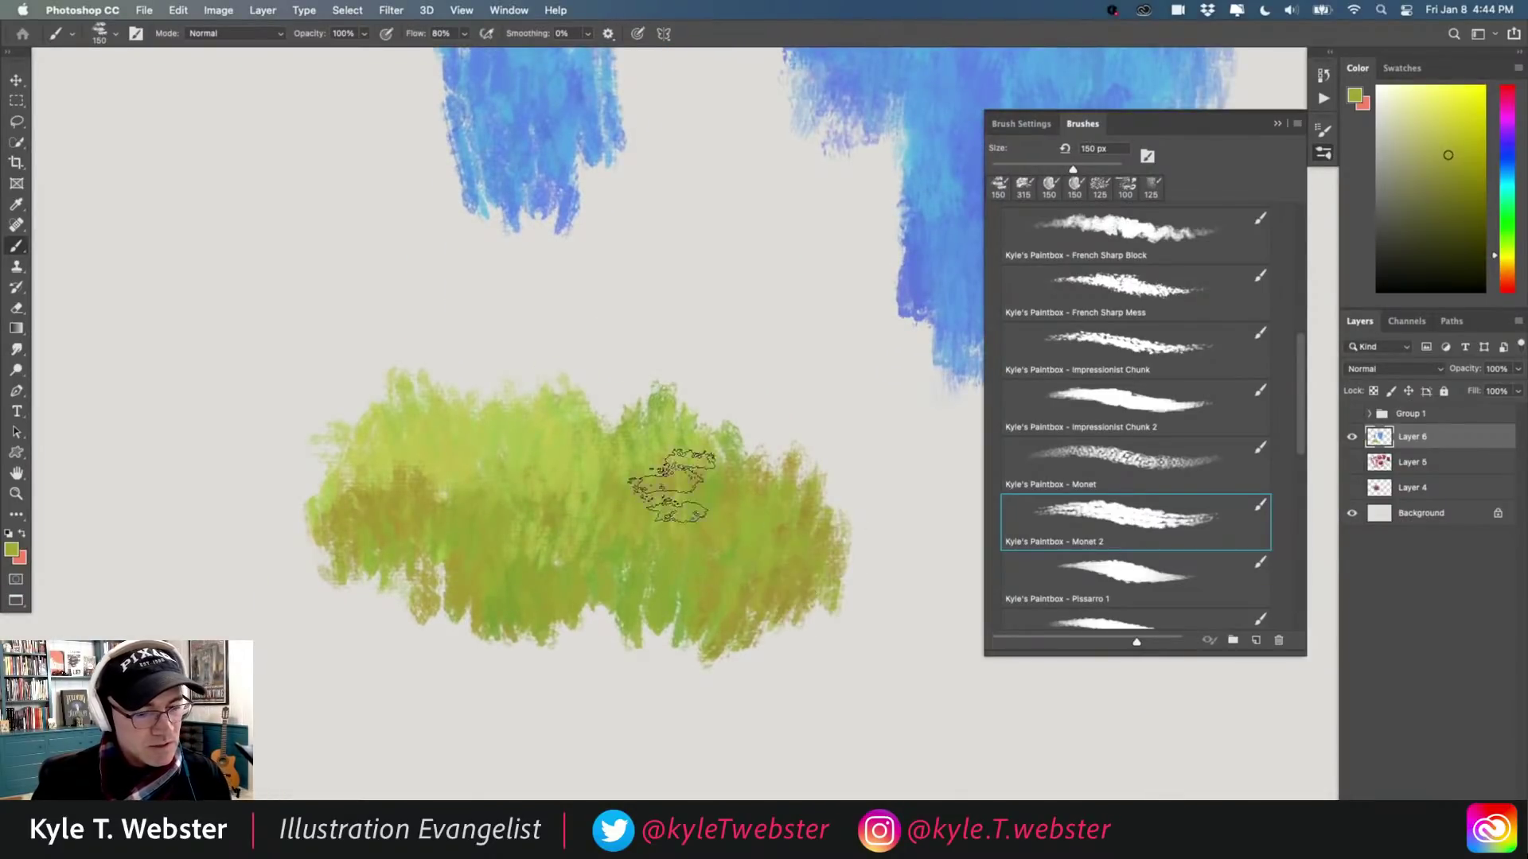
Sample light and darker greens from the green patch and brush them over its upper right, middle and left areas
left_click(569, 443, "alt")
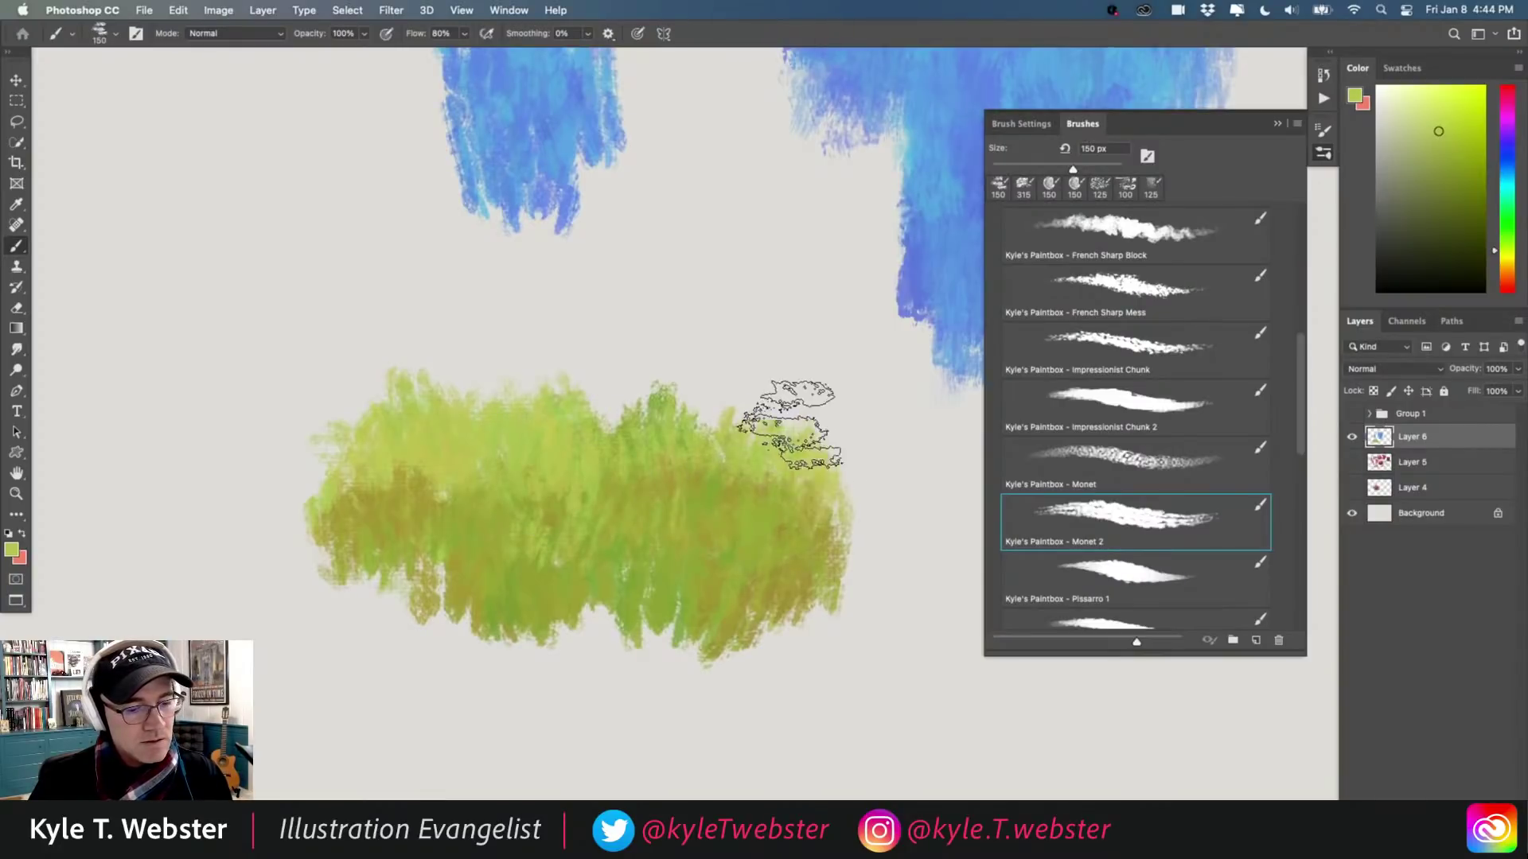
mouse_move(744, 434)
left_mouse_down()
mouse_move(721, 467)
mouse_move(830, 419)
mouse_move(851, 468)
mouse_move(809, 536)
left_mouse_up()
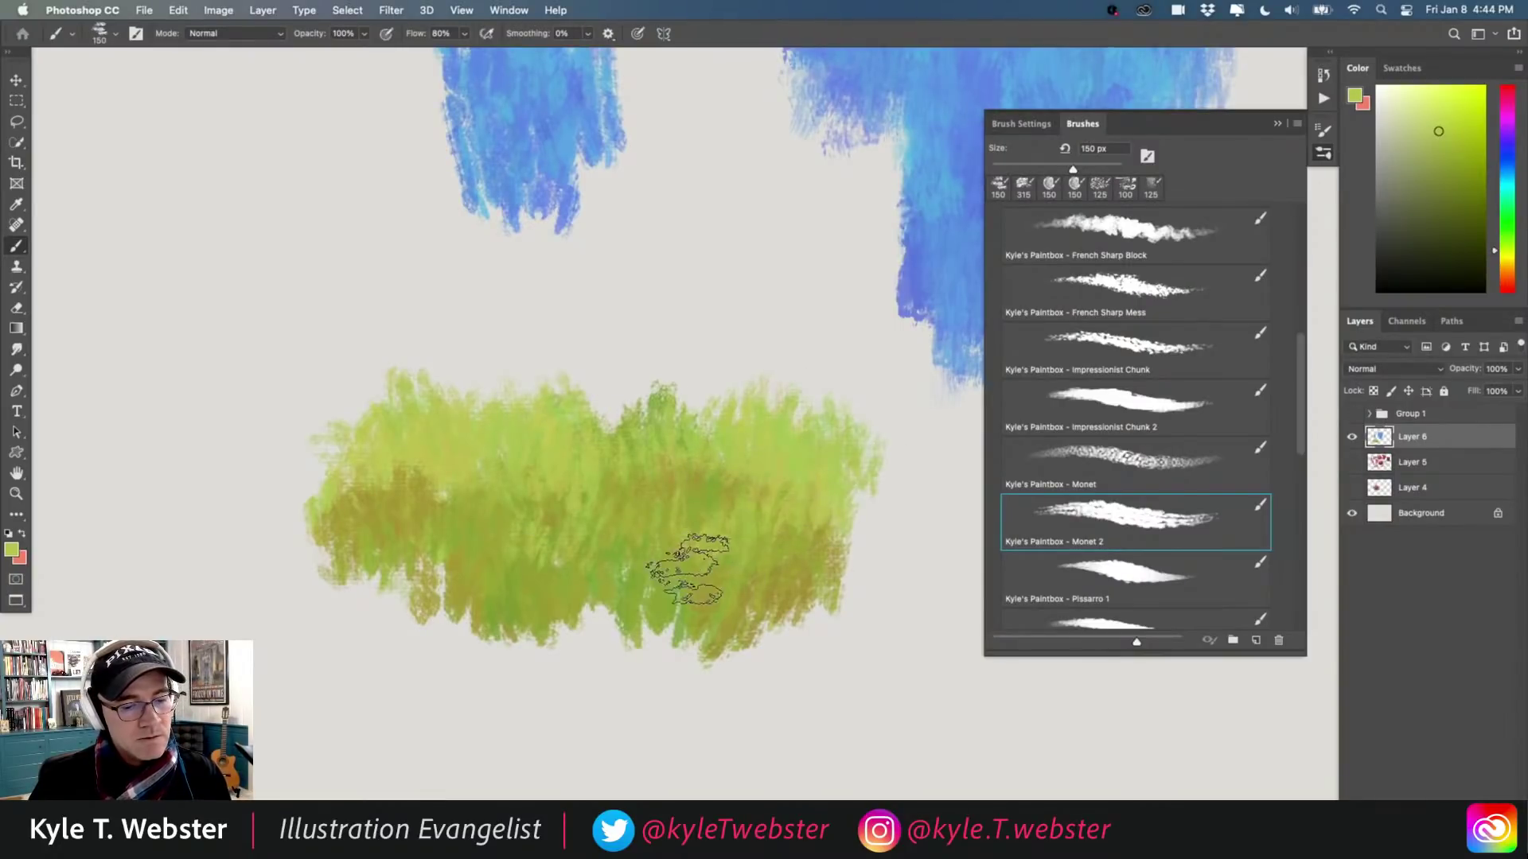
left_click(695, 534, "alt")
mouse_move(698, 512)
left_mouse_down()
mouse_move(774, 495)
mouse_move(807, 511)
mouse_move(717, 545)
left_mouse_up()
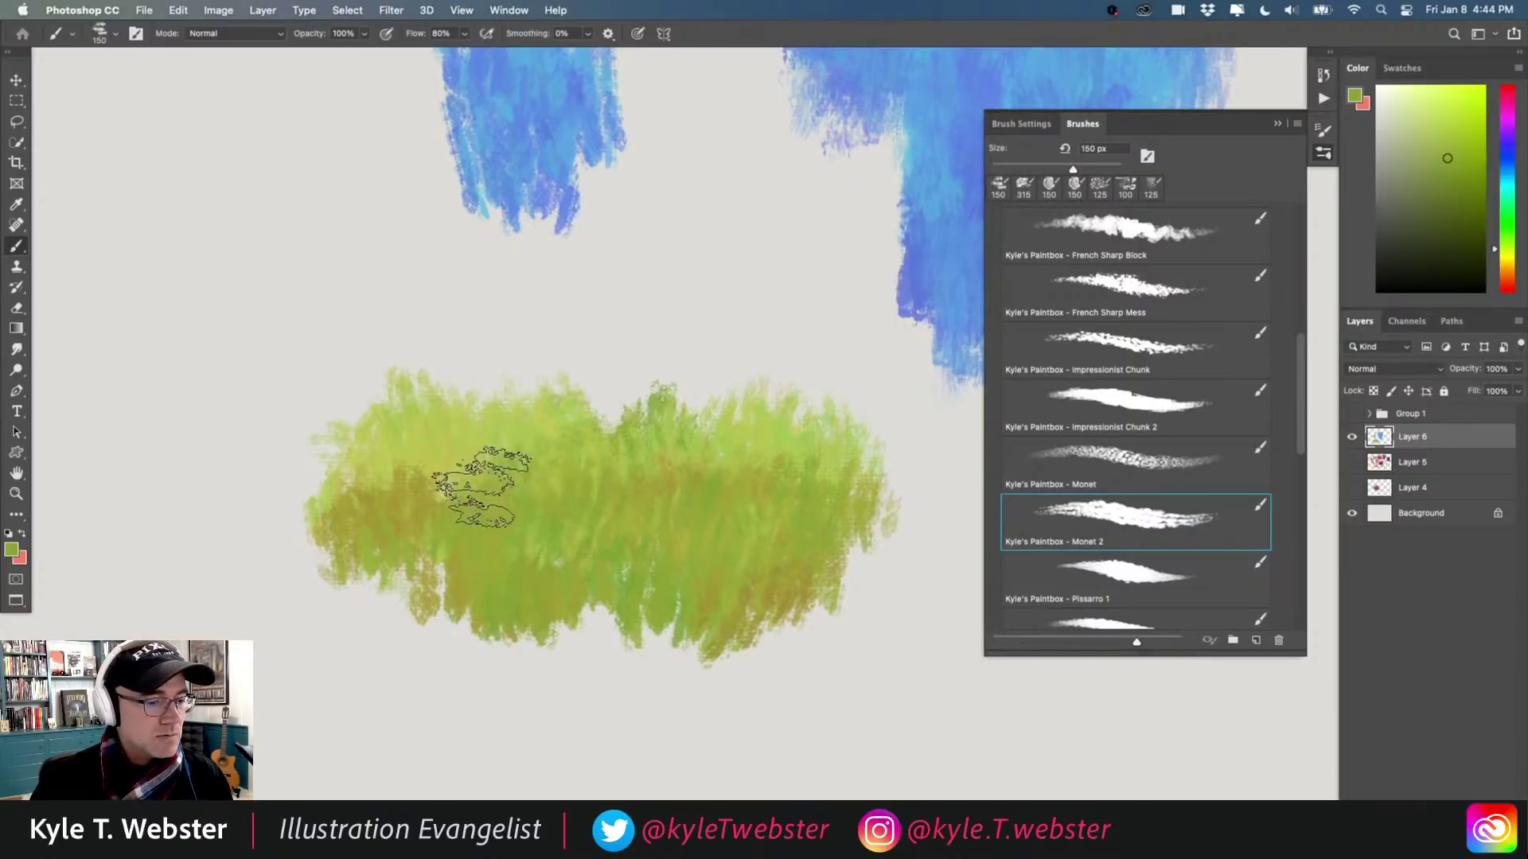
mouse_move(378, 557)
left_mouse_down()
mouse_move(378, 497)
mouse_move(449, 456)
mouse_move(440, 442)
mouse_move(395, 450)
mouse_move(372, 518)
mouse_move(466, 468)
left_mouse_up()
Sample greens from the painted patch repeatedly and use them to extend and blend its left end
left_click(412, 425, "alt")
left_click(428, 422, "alt")
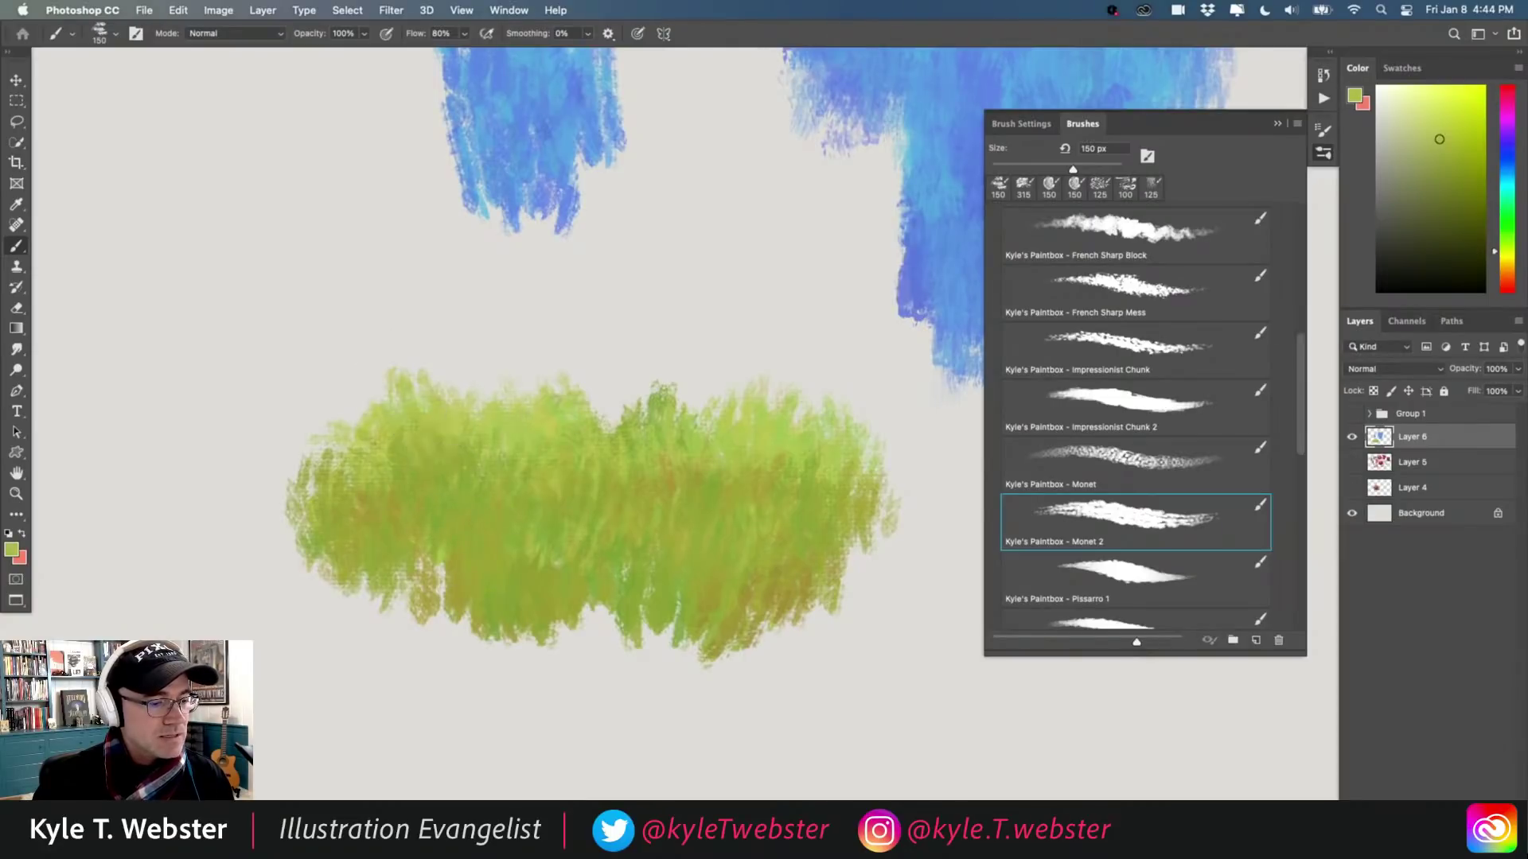
mouse_move(342, 471)
left_mouse_down()
mouse_move(318, 514)
mouse_move(292, 451)
mouse_move(330, 426)
mouse_move(357, 448)
mouse_move(315, 464)
mouse_move(232, 417)
left_mouse_up()
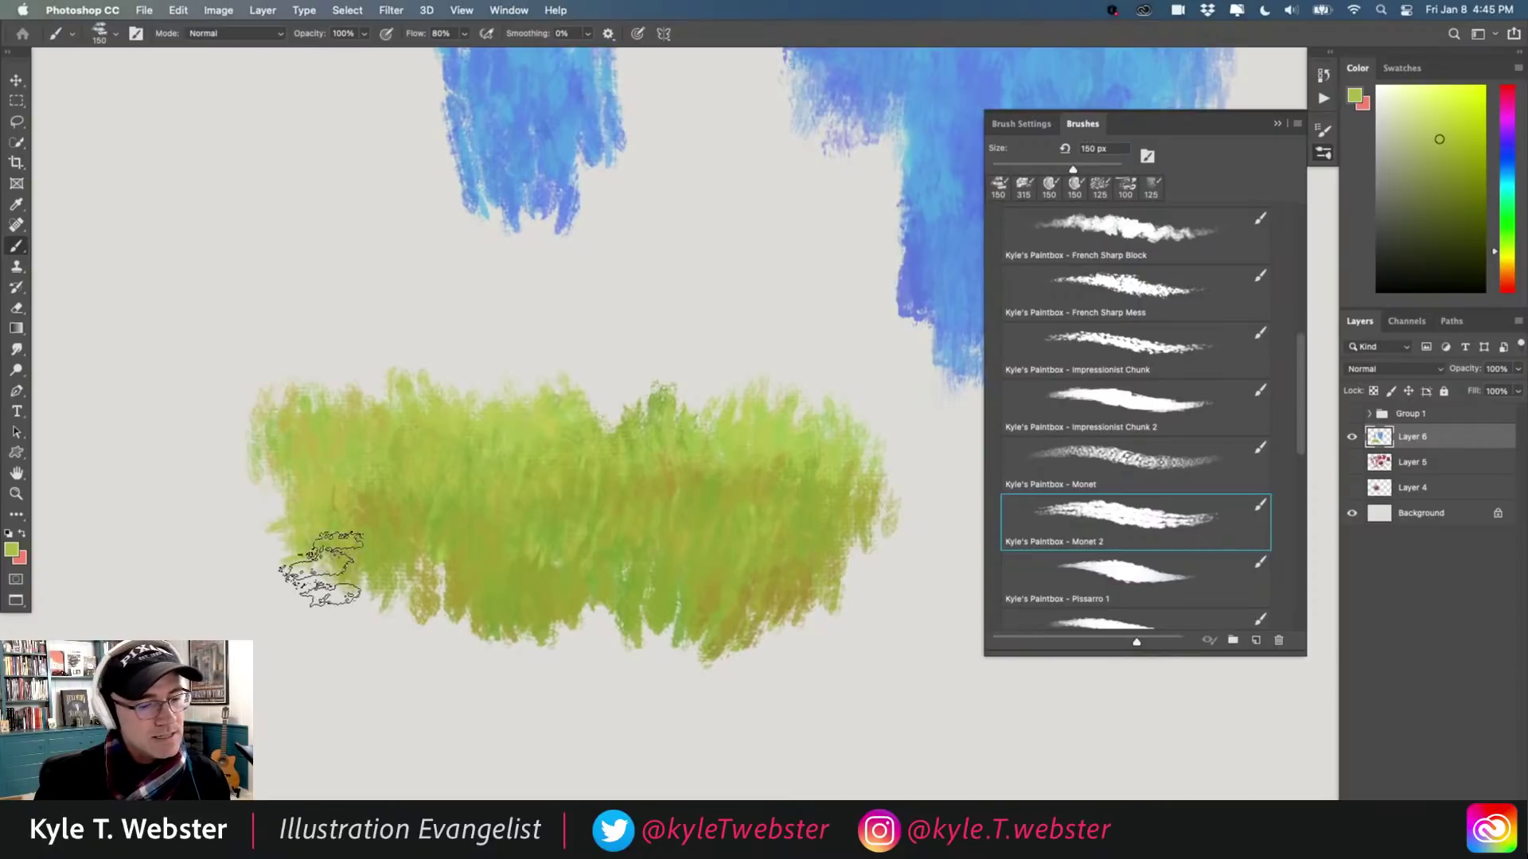
left_click(390, 544, "alt")
mouse_move(390, 544)
left_mouse_down()
mouse_move(314, 590)
mouse_move(300, 477)
mouse_move(334, 509)
mouse_move(289, 538)
mouse_move(347, 607)
mouse_move(220, 467)
mouse_move(240, 488)
mouse_move(239, 454)
left_mouse_up()
left_click(487, 595, "alt")
left_click(270, 461, "alt")
mouse_move(464, 578)
left_mouse_down()
mouse_move(409, 631)
mouse_move(425, 676)
mouse_move(256, 650)
mouse_move(258, 670)
mouse_move(344, 607)
left_mouse_up()
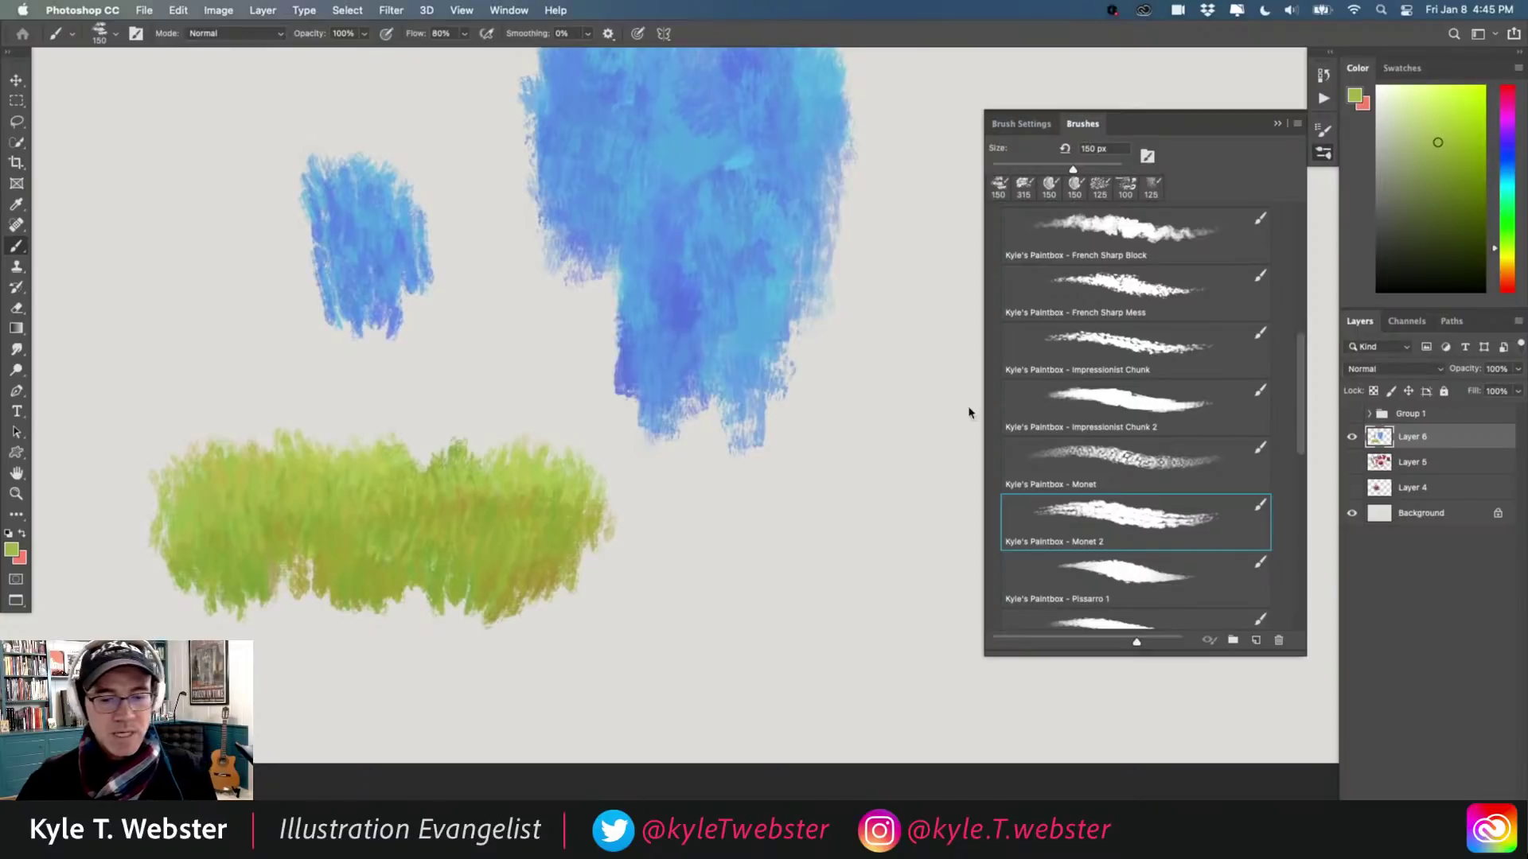
Paint a green patch with the Impressionist Chunk 2 brush, plus broken green strokes above it with French Sharp Mess
left_click(1115, 402)
mouse_move(835, 541)
left_mouse_down()
mouse_move(800, 590)
mouse_move(770, 557)
mouse_move(788, 559)
mouse_move(818, 508)
mouse_move(865, 501)
mouse_move(854, 438)
mouse_move(840, 493)
mouse_move(875, 550)
mouse_move(887, 437)
left_mouse_up()
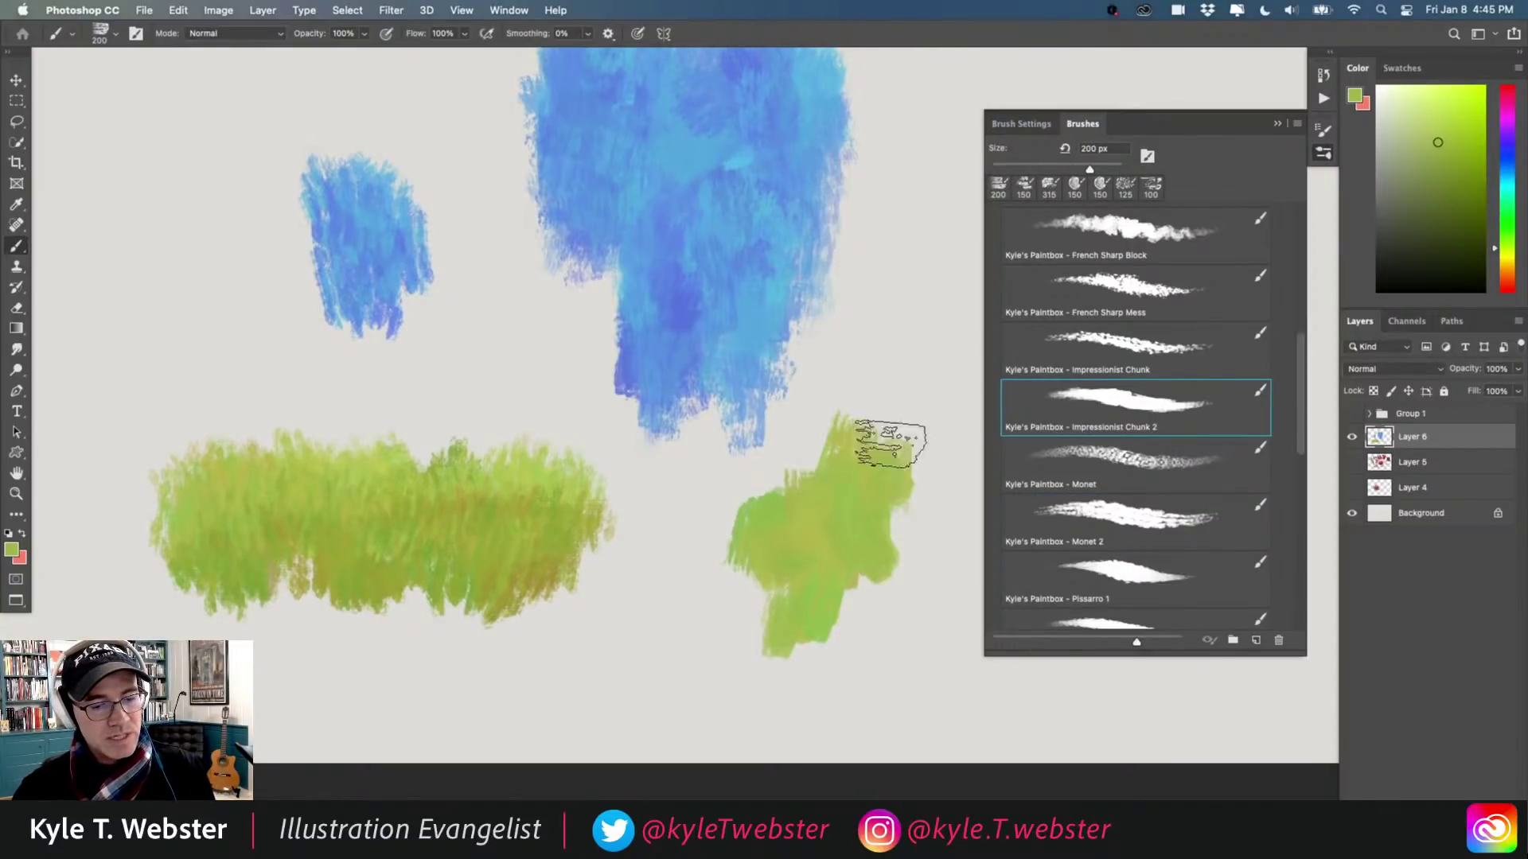
left_click(1120, 287)
mouse_move(904, 332)
left_mouse_down()
mouse_move(874, 402)
mouse_move(862, 342)
mouse_move(901, 207)
mouse_move(921, 290)
mouse_move(906, 195)
mouse_move(866, 271)
mouse_move(827, 282)
mouse_move(795, 365)
mouse_move(784, 333)
mouse_move(809, 246)
left_mouse_up()
Sample blue and green from the canvas and layer French Sharp Mess strokes across the lower part of the large blue patch
left_click(764, 171, "alt")
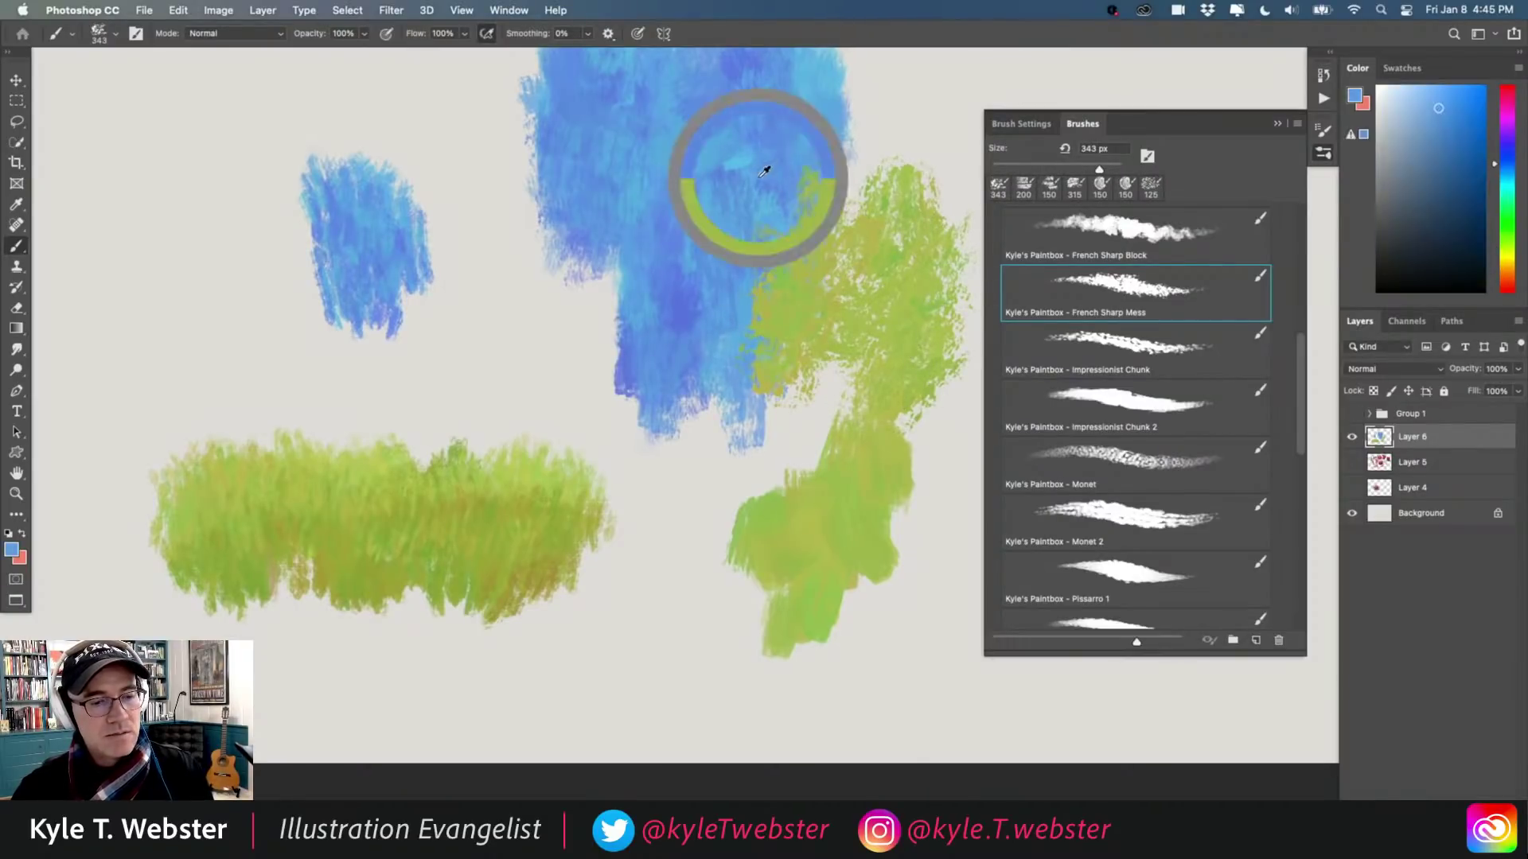
mouse_move(764, 171)
left_mouse_down()
mouse_move(800, 257)
mouse_move(844, 209)
mouse_move(791, 304)
mouse_move(821, 312)
mouse_move(886, 193)
mouse_move(792, 178)
mouse_move(773, 318)
mouse_move(786, 186)
mouse_move(729, 227)
mouse_move(749, 326)
mouse_move(700, 395)
mouse_move(693, 211)
mouse_move(651, 417)
mouse_move(613, 127)
mouse_move(635, 151)
mouse_move(660, 271)
mouse_move(715, 314)
mouse_move(737, 162)
mouse_move(781, 166)
mouse_move(753, 322)
mouse_move(720, 219)
left_mouse_up()
left_click(792, 181, "alt")
left_click(636, 151, "alt")
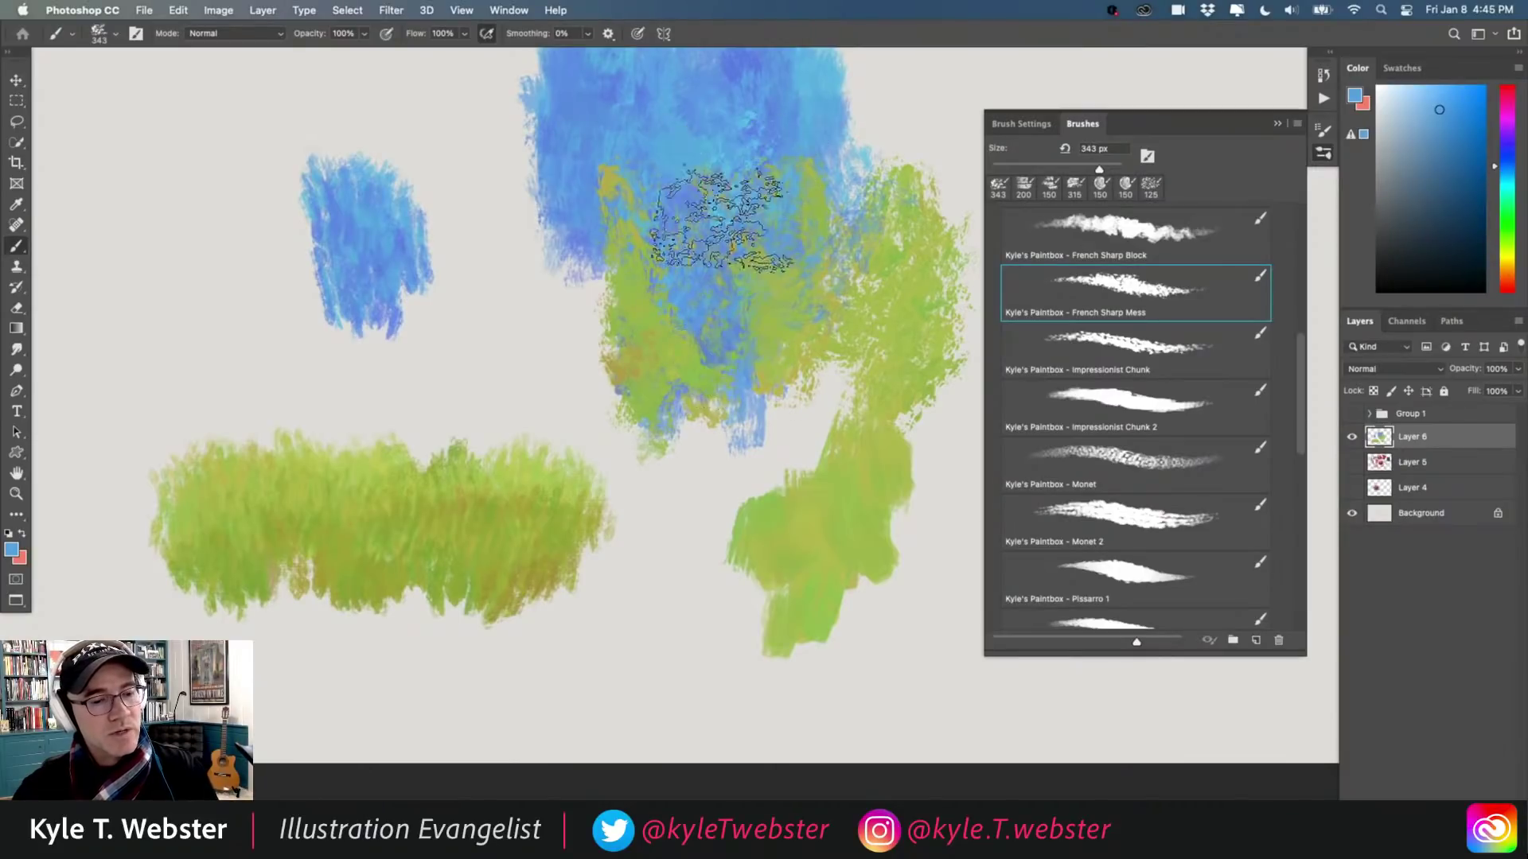
left_click(656, 350, "alt")
mouse_move(657, 350)
left_mouse_down()
mouse_move(738, 233)
mouse_move(719, 103)
left_mouse_up()
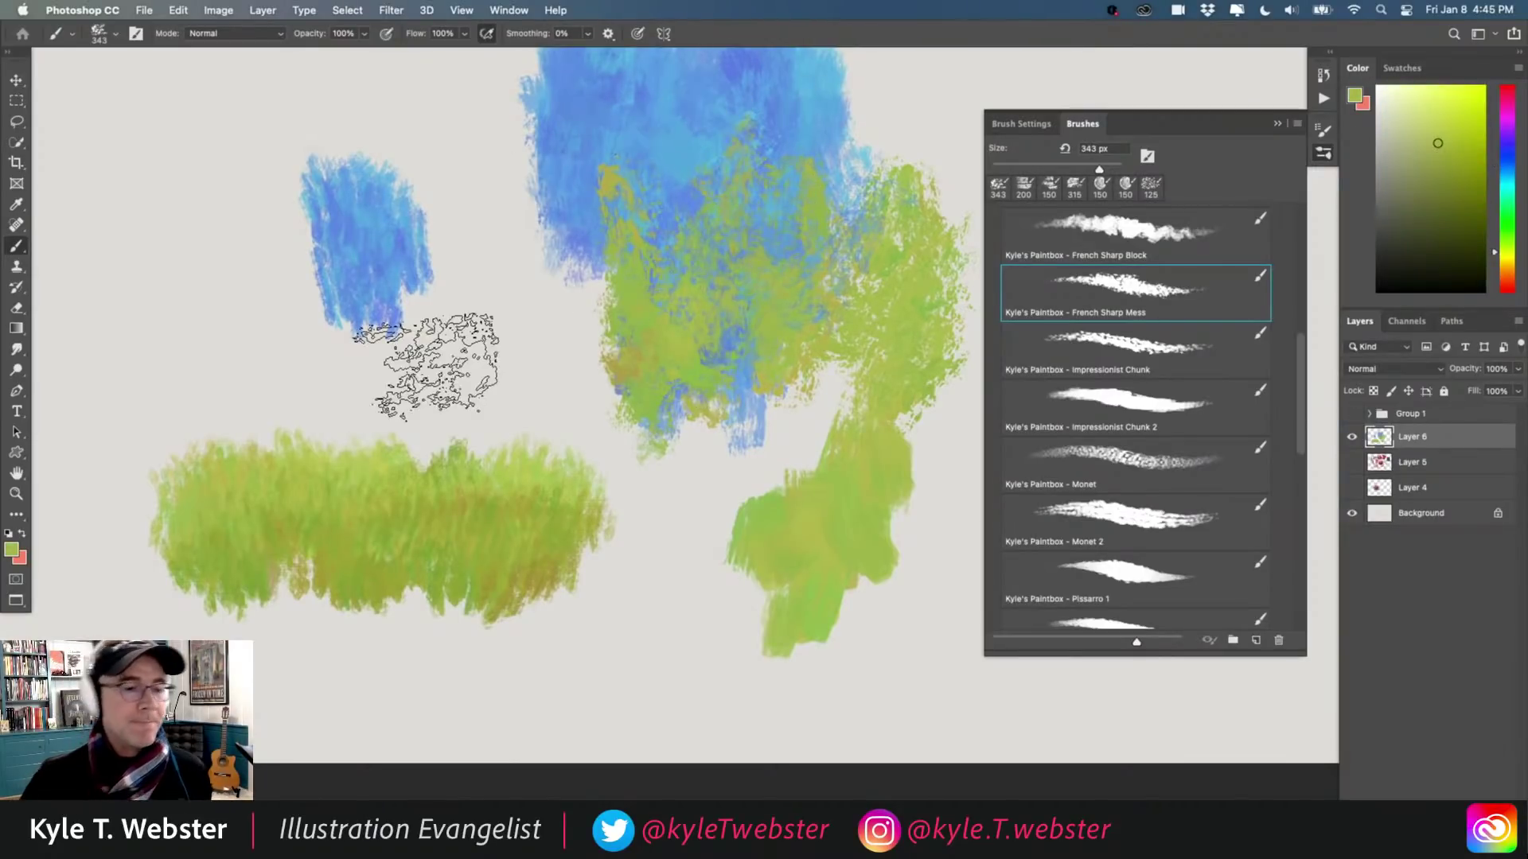
Choose the Seurat brush and paint scattered green dabs to the right of the large painted area
left_click(526, 435, "alt")
left_click_drag(513, 475, 492, 533)
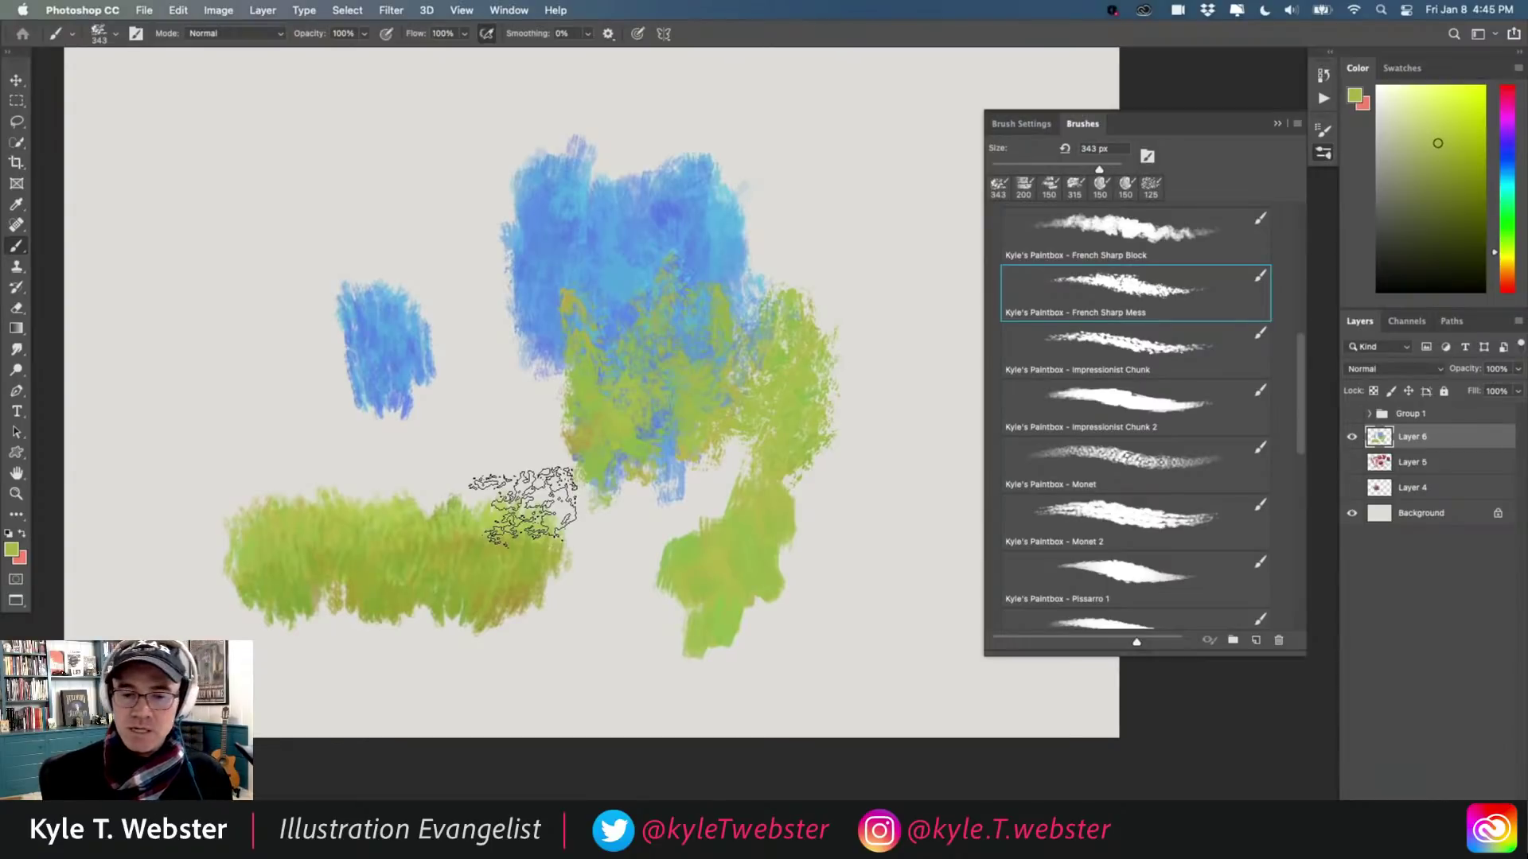
scroll(1015, 456, "down", 6)
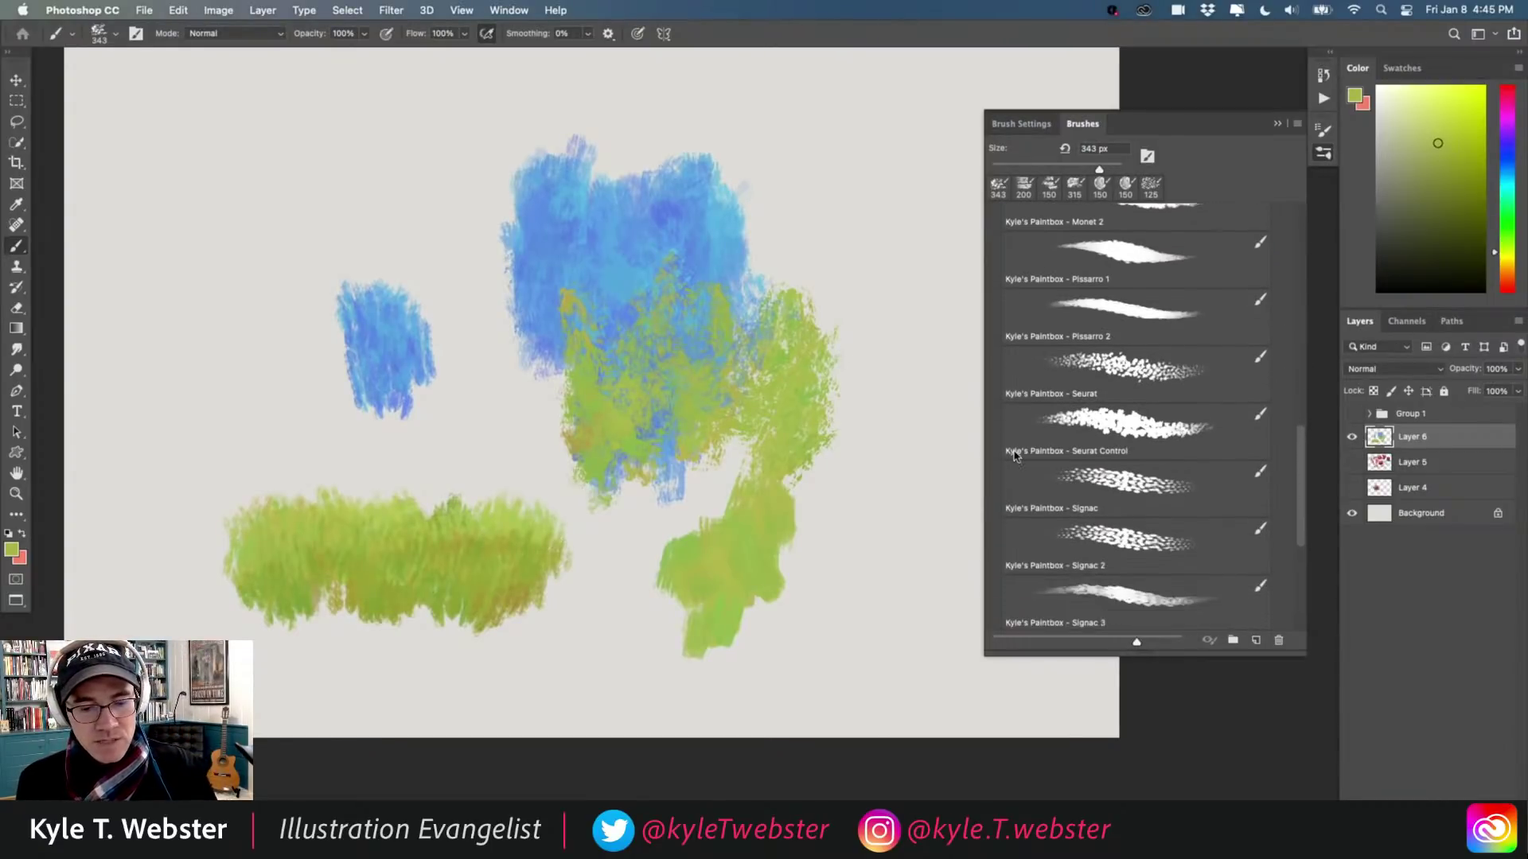
scroll(1026, 441, "down", 2)
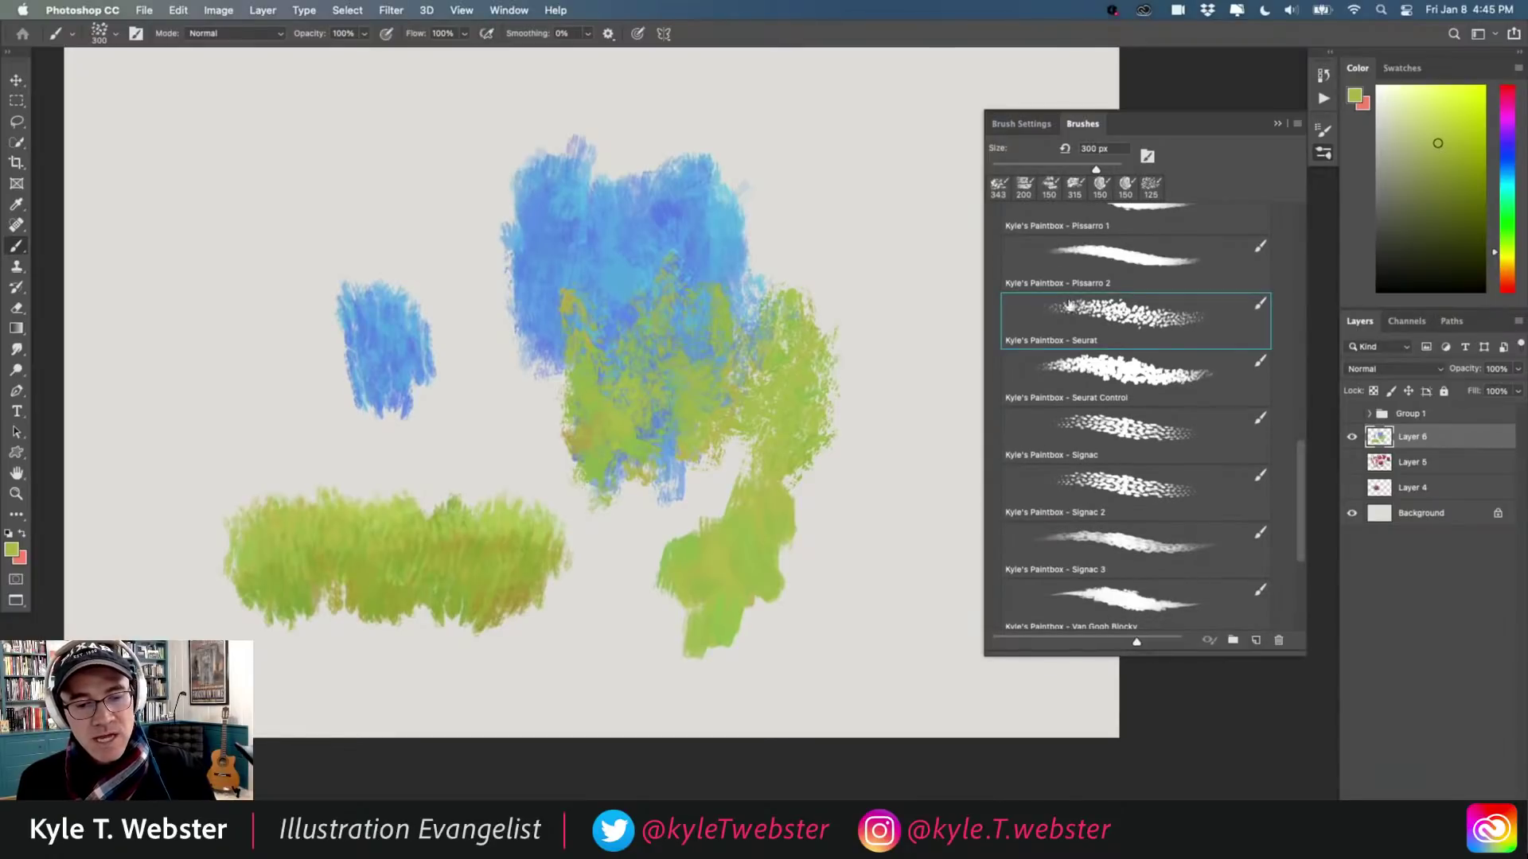
mouse_move(886, 483)
left_mouse_down()
mouse_move(911, 443)
mouse_move(894, 266)
mouse_move(894, 324)
mouse_move(853, 224)
mouse_move(853, 160)
mouse_move(819, 111)
left_mouse_up()
Paint Seurat dabs in brownish orange and a brighter orange over the upper green dots and into the blue patch
left_click(1508, 277)
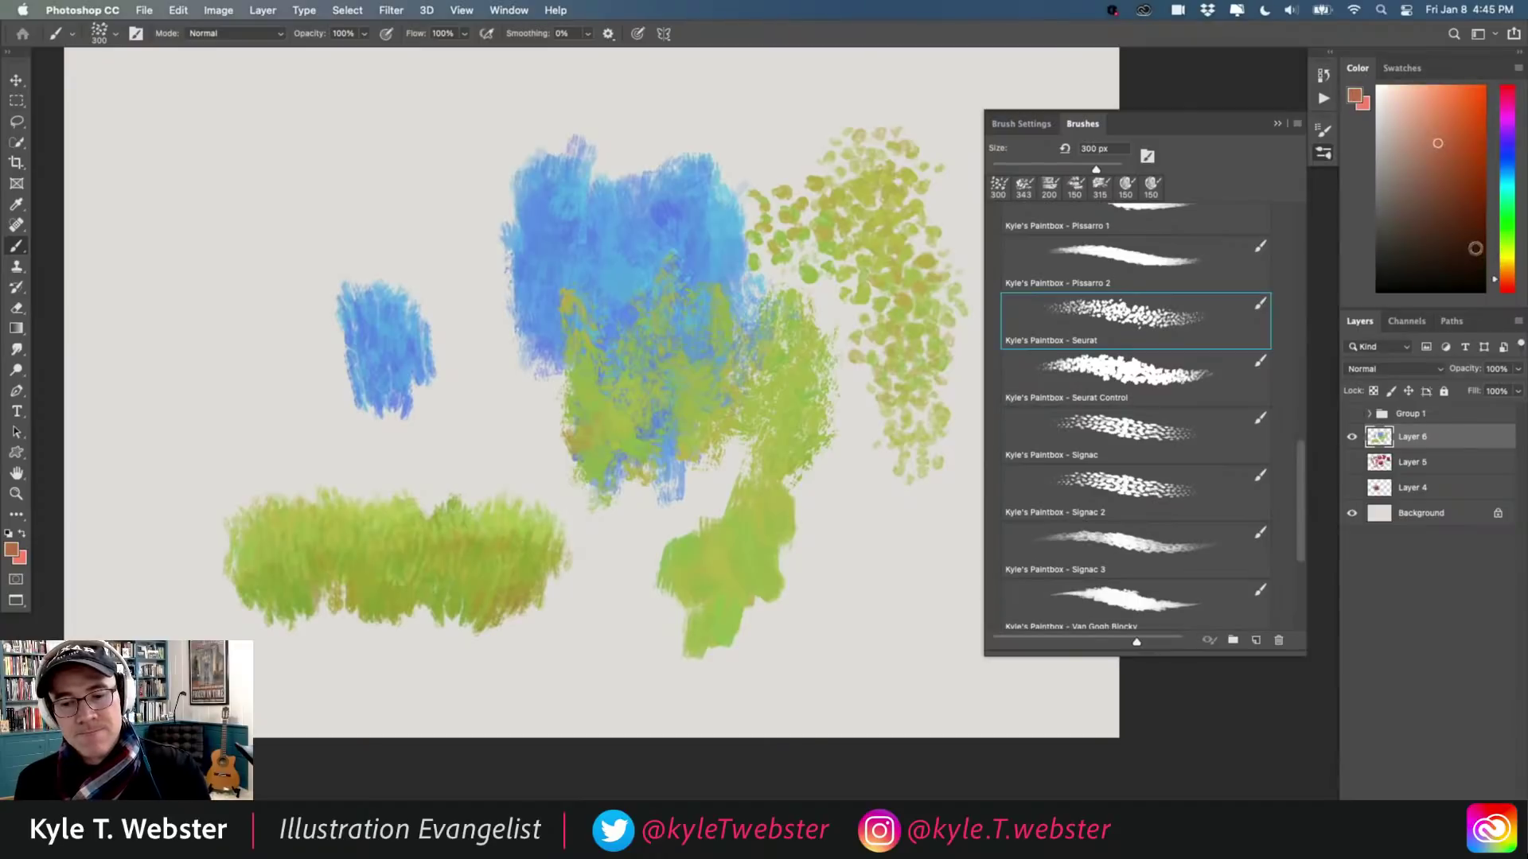
mouse_move(853, 219)
left_mouse_down()
mouse_move(887, 142)
mouse_move(835, 307)
mouse_move(850, 147)
mouse_move(828, 191)
mouse_move(891, 119)
left_mouse_up()
left_click(1441, 101)
mouse_move(871, 211)
left_mouse_down()
mouse_move(859, 75)
mouse_move(724, 211)
left_mouse_up()
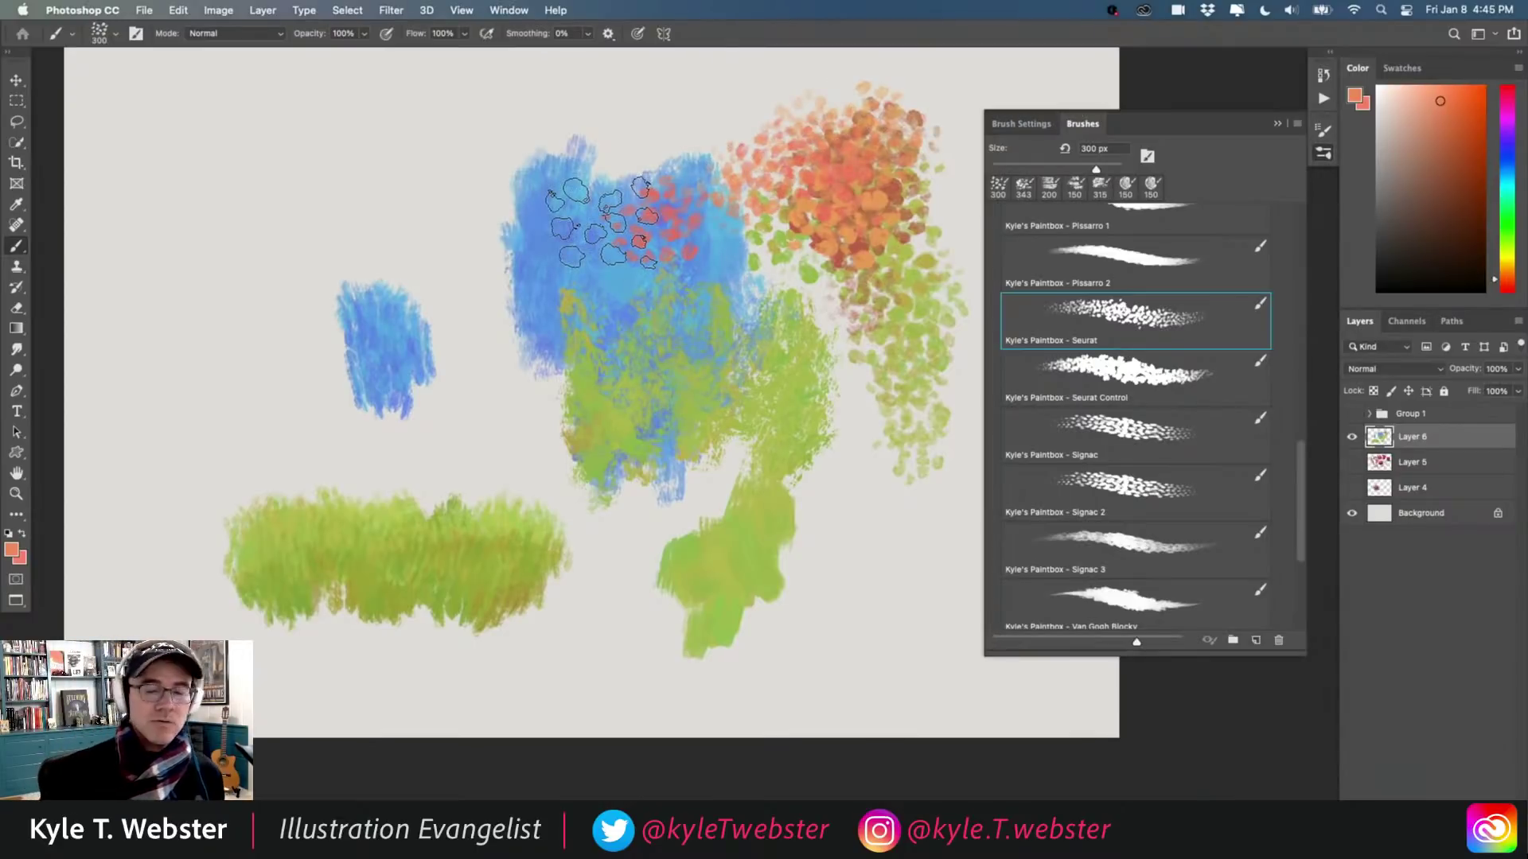
Clear the whole painting from Layer 6 and switch to the blank Adobe Fresco canvas
key("super+a")
key("BackSpace")
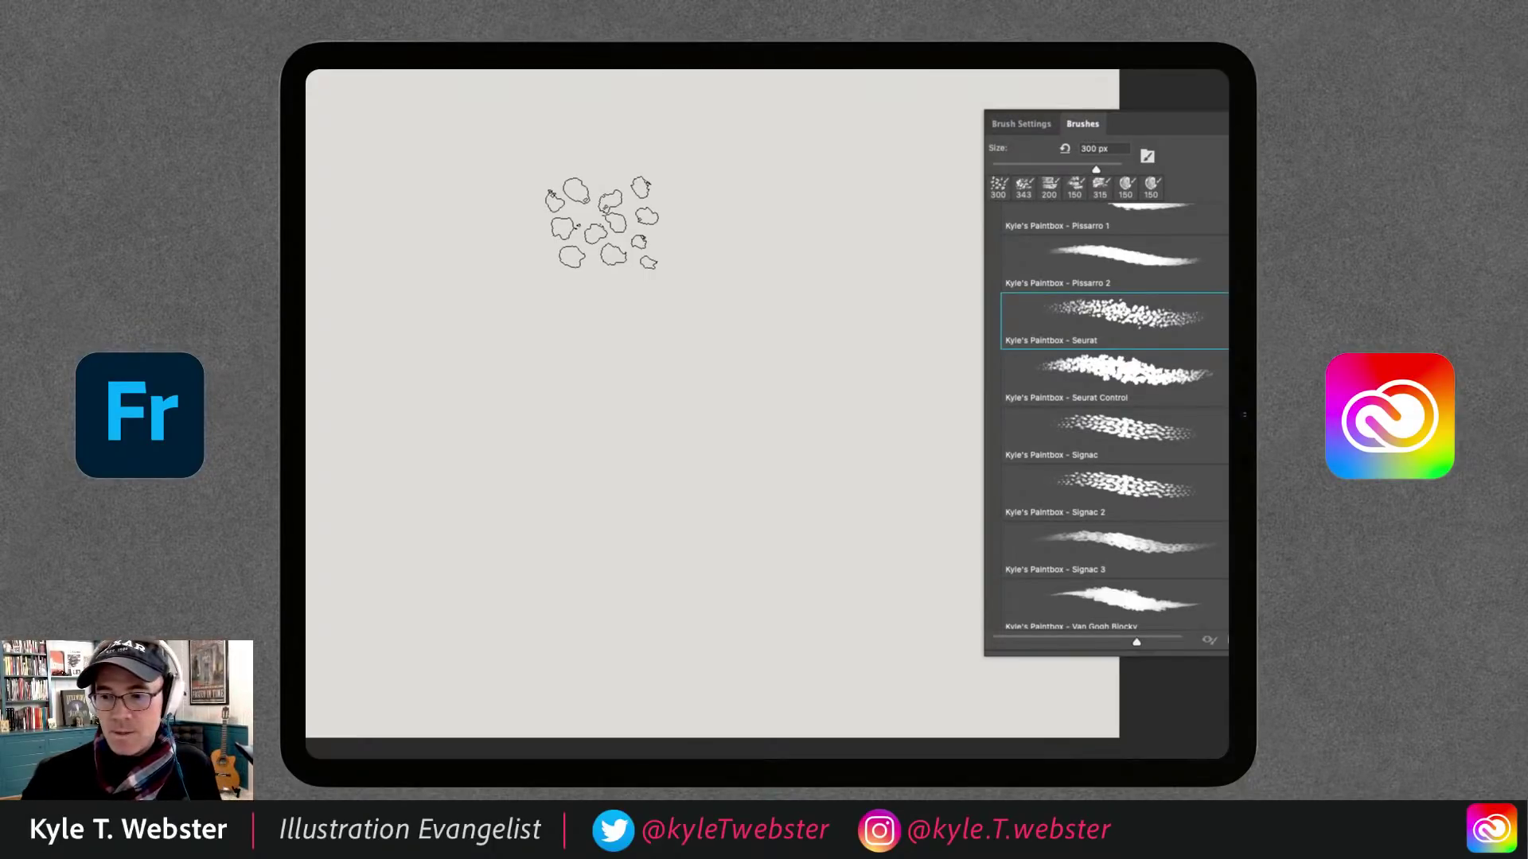
key("super+Tab")
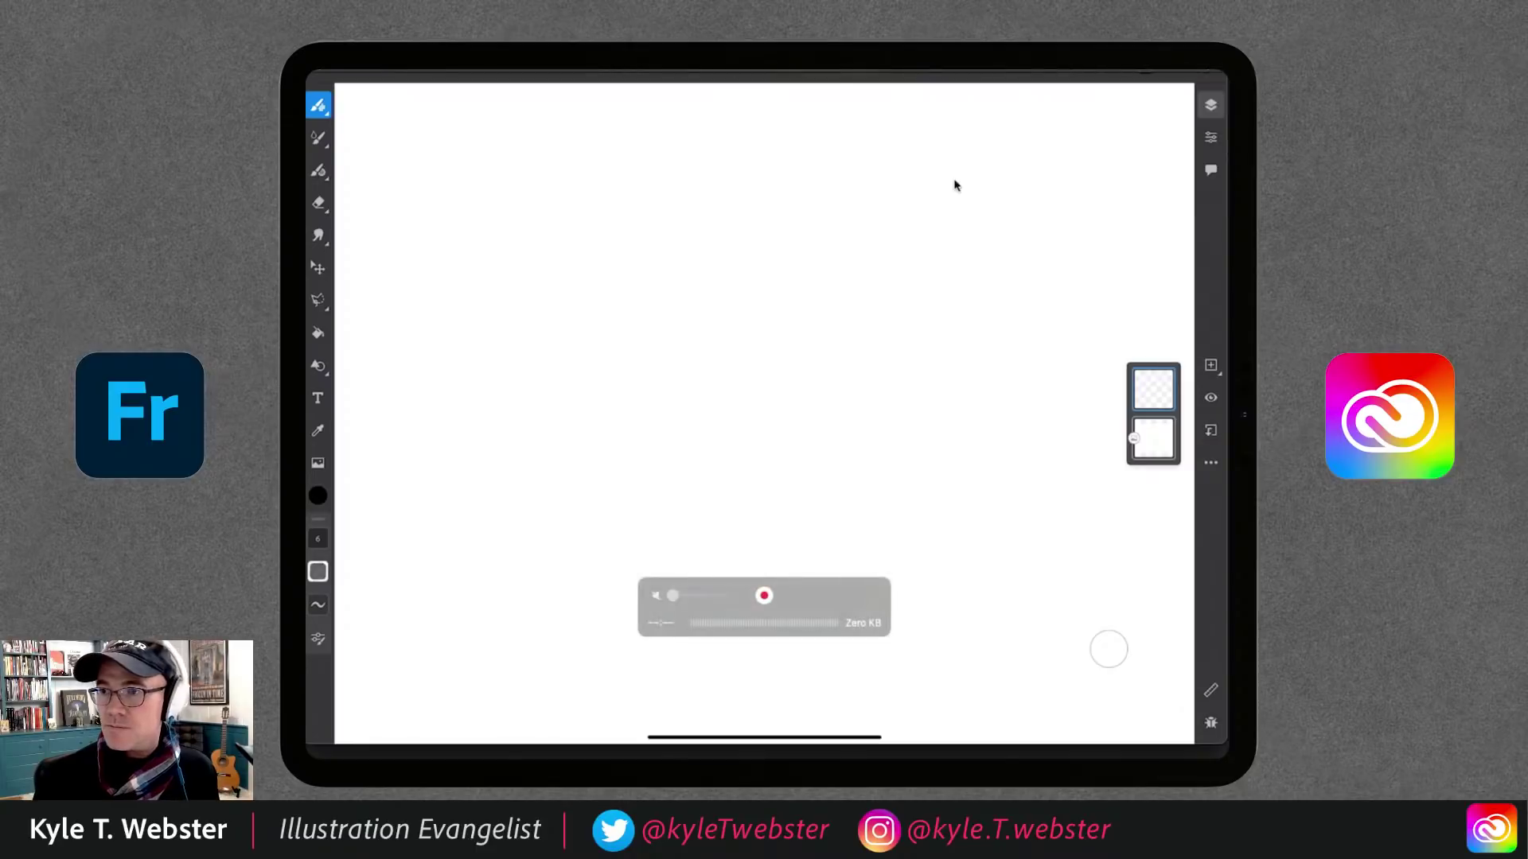
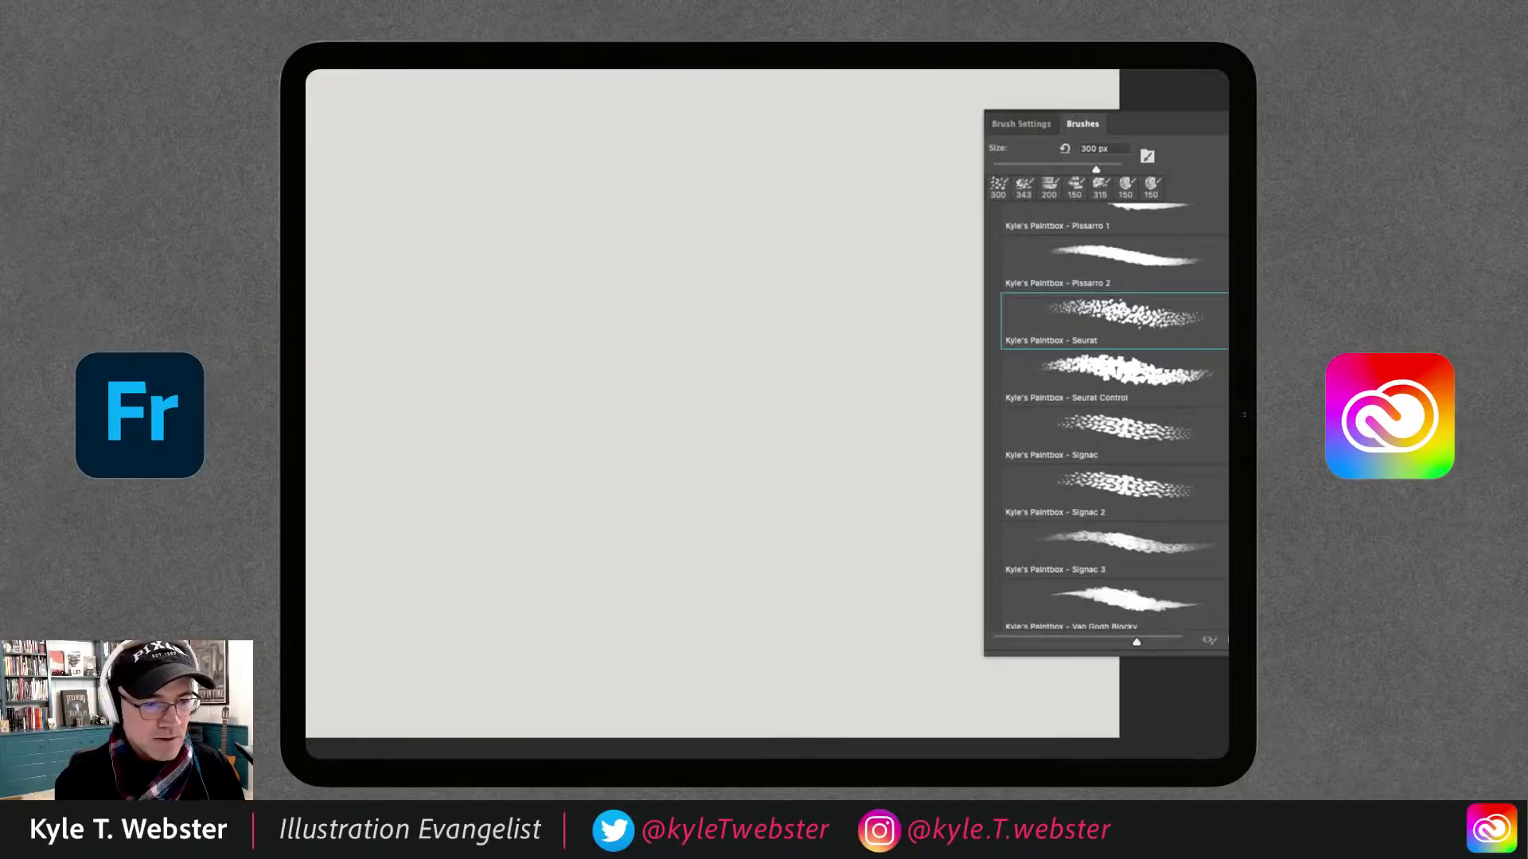
Look through the Spring 2020 brush folder, collapse it, and switch to the blank Adobe Fresco canvas
scroll(986, 328, "up", 15)
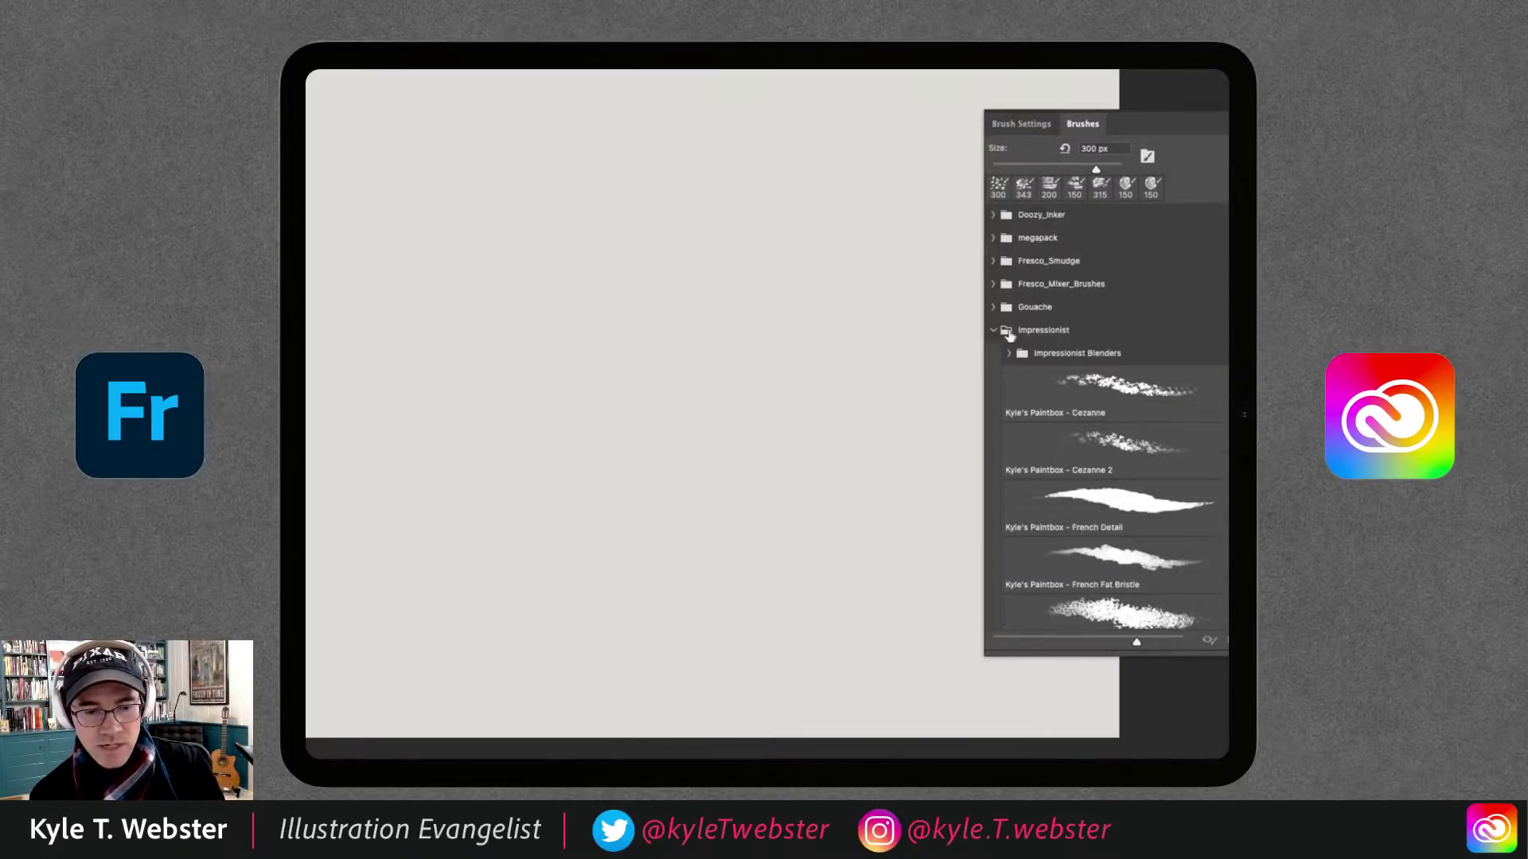
left_click(993, 422)
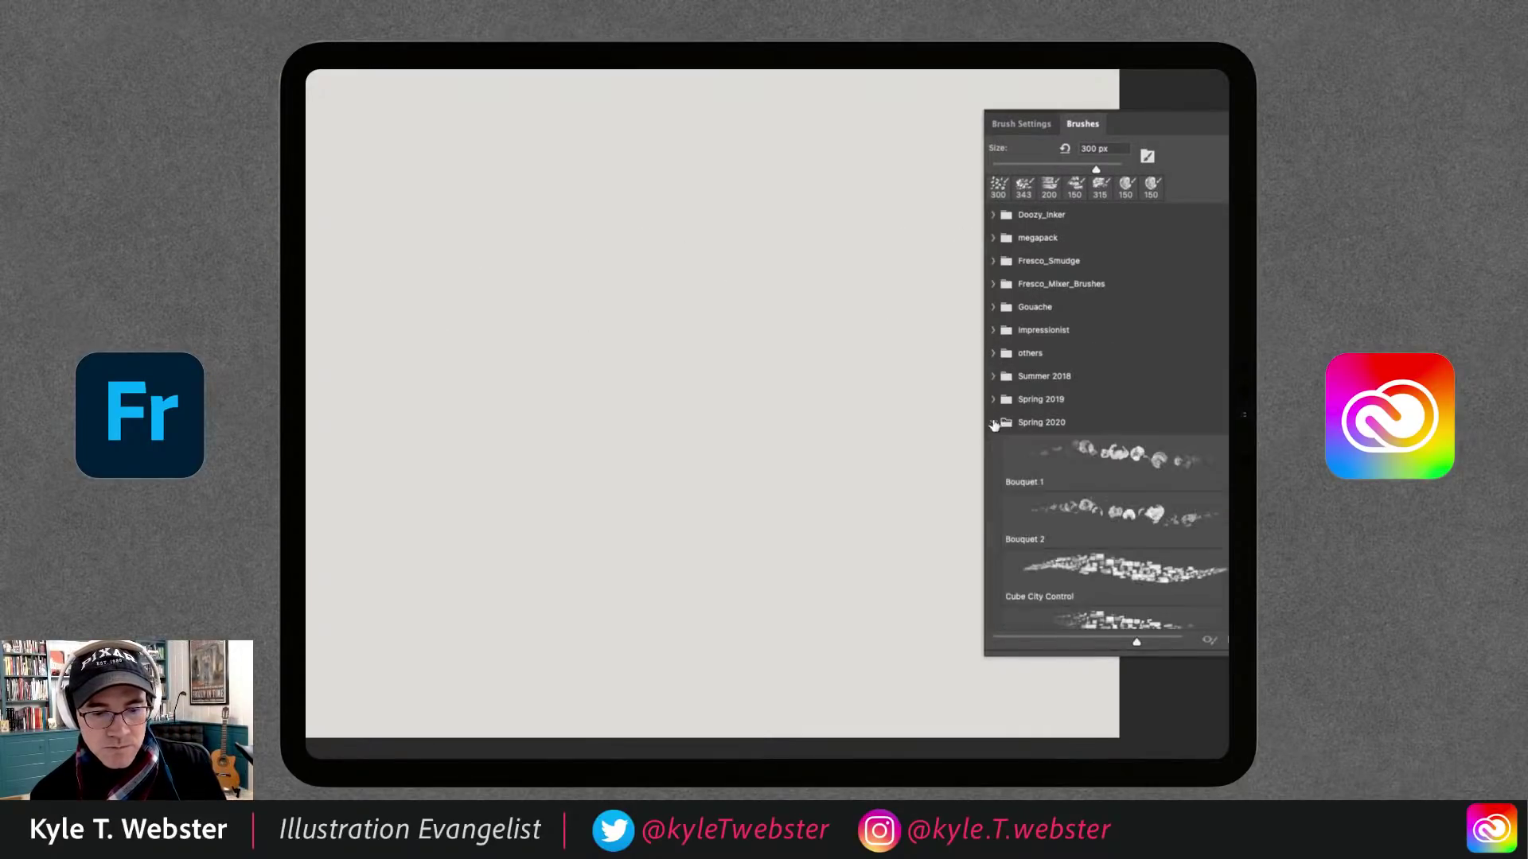
scroll(993, 423, "down", 3)
scroll(987, 433, "down", 10)
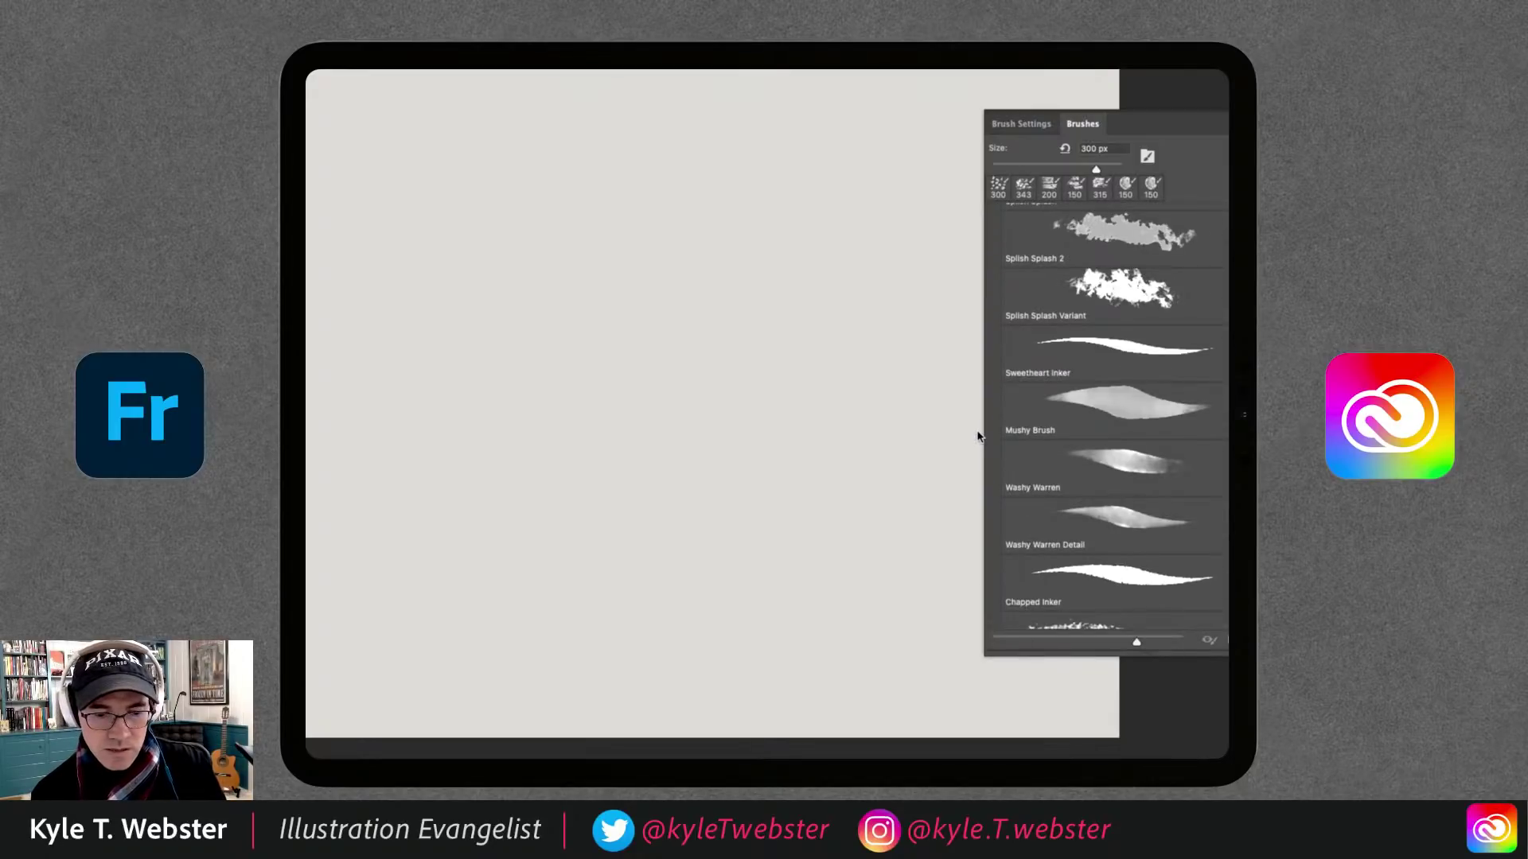
scroll(995, 358, "up", 12)
left_click(993, 423)
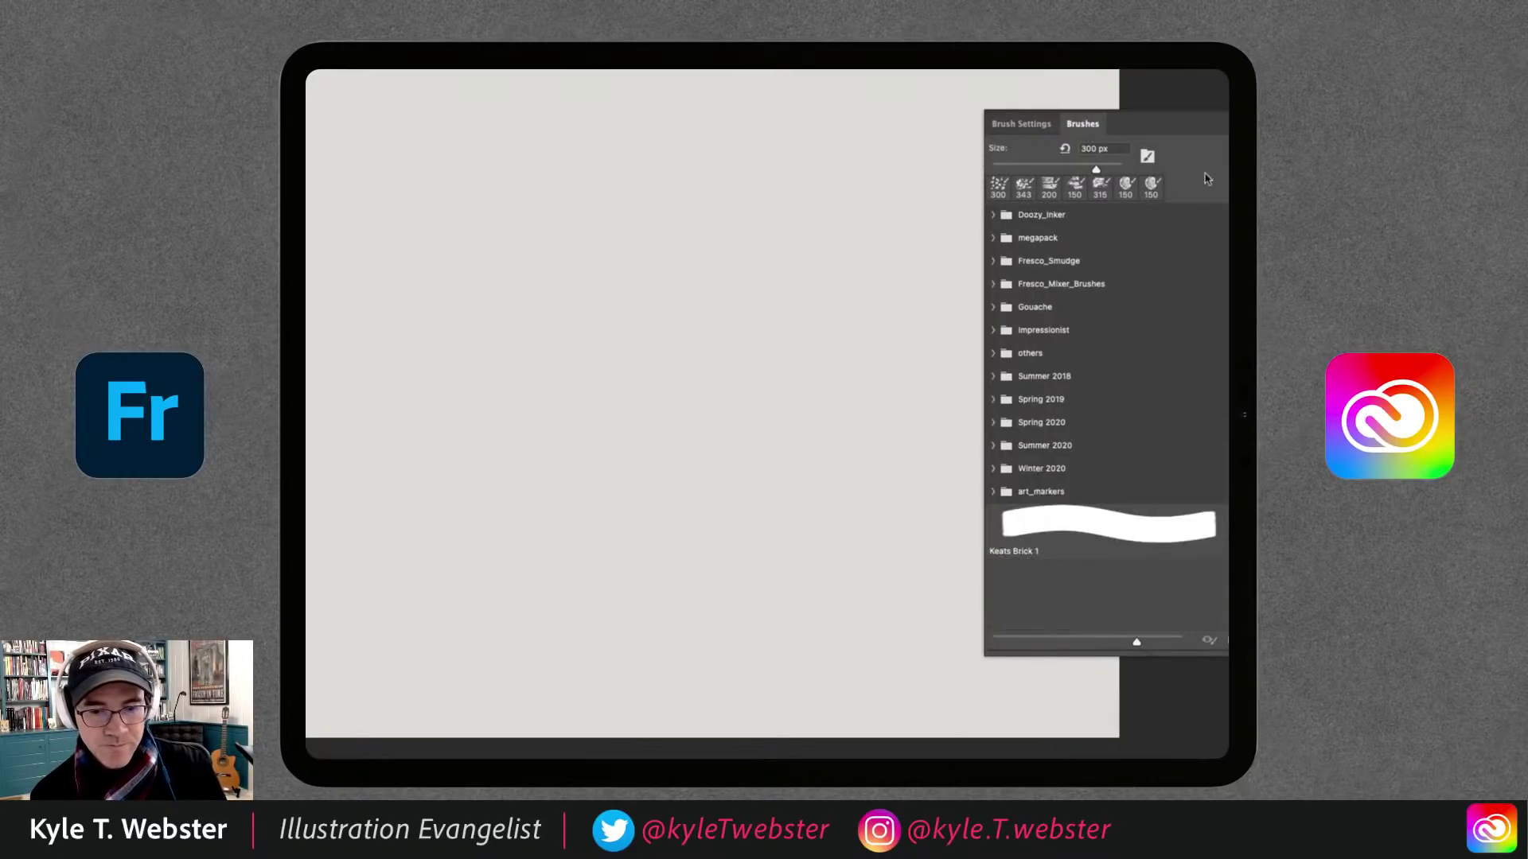
left_click(1227, 118)
key("super+Tab")
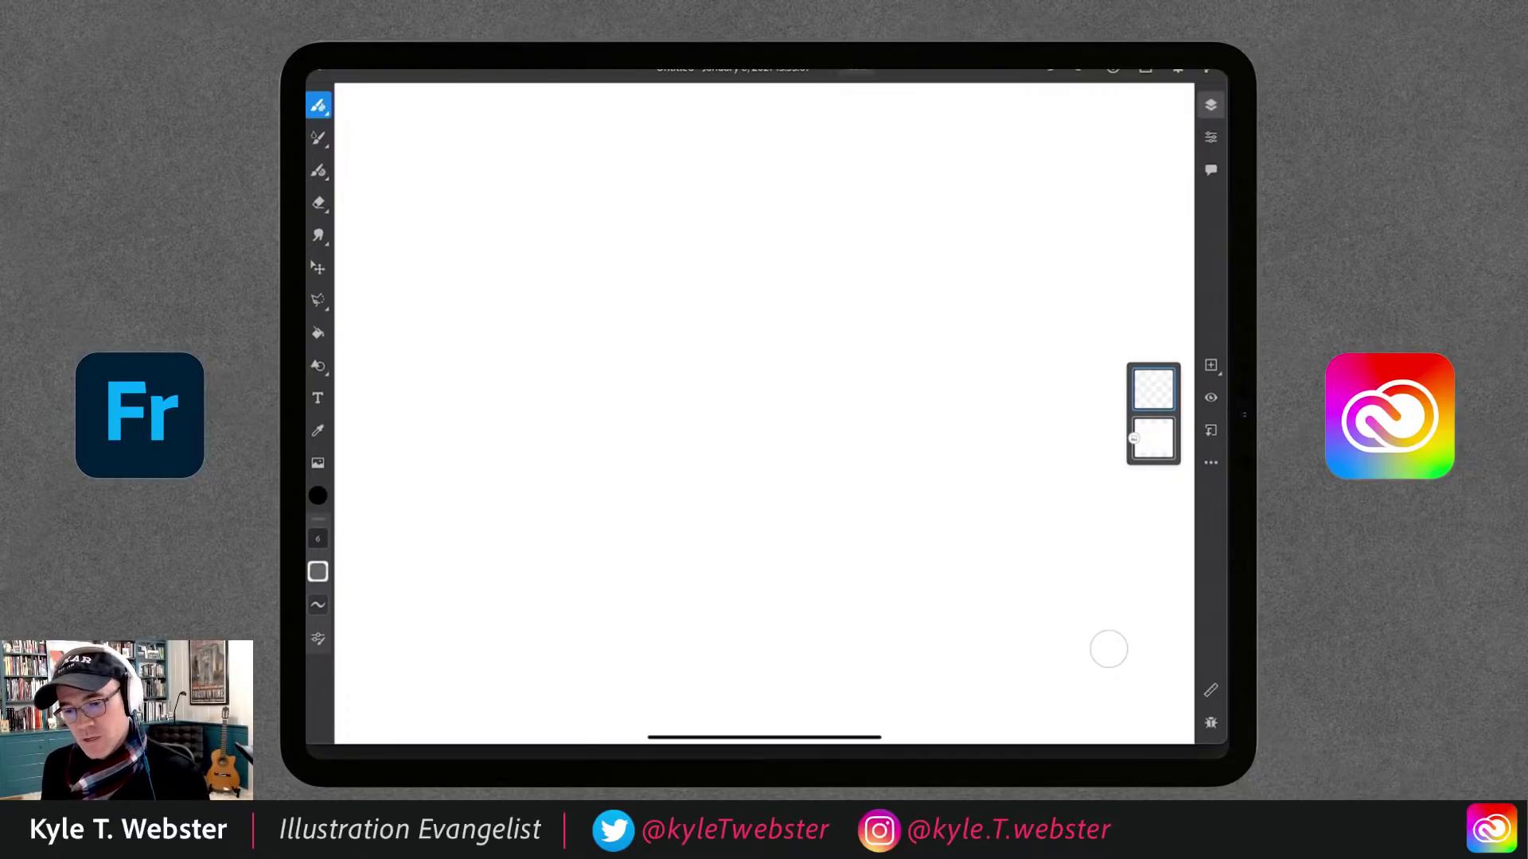
left_click(318, 105)
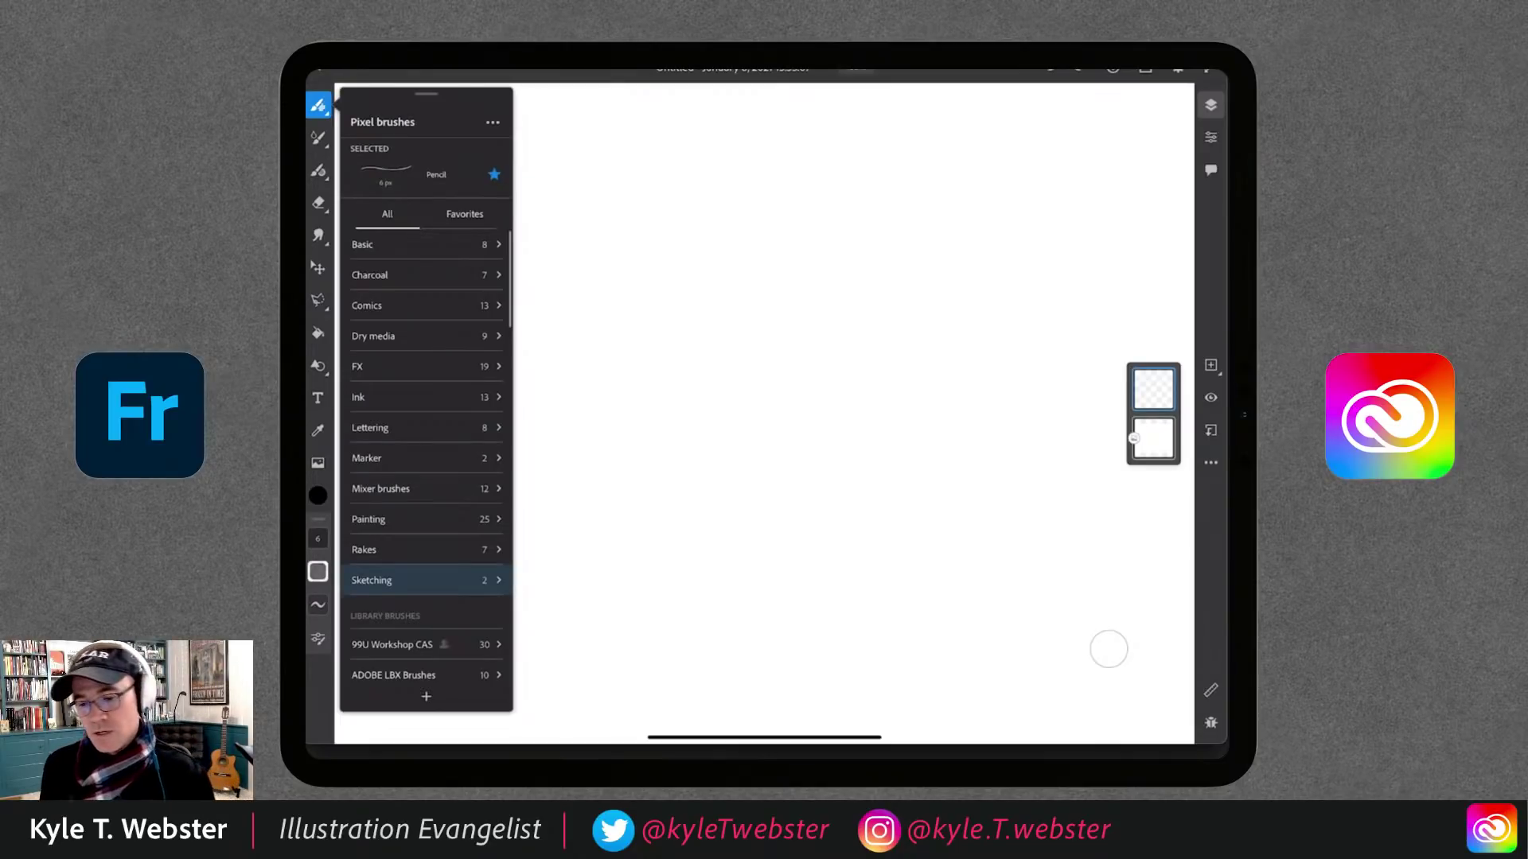
left_click(318, 496)
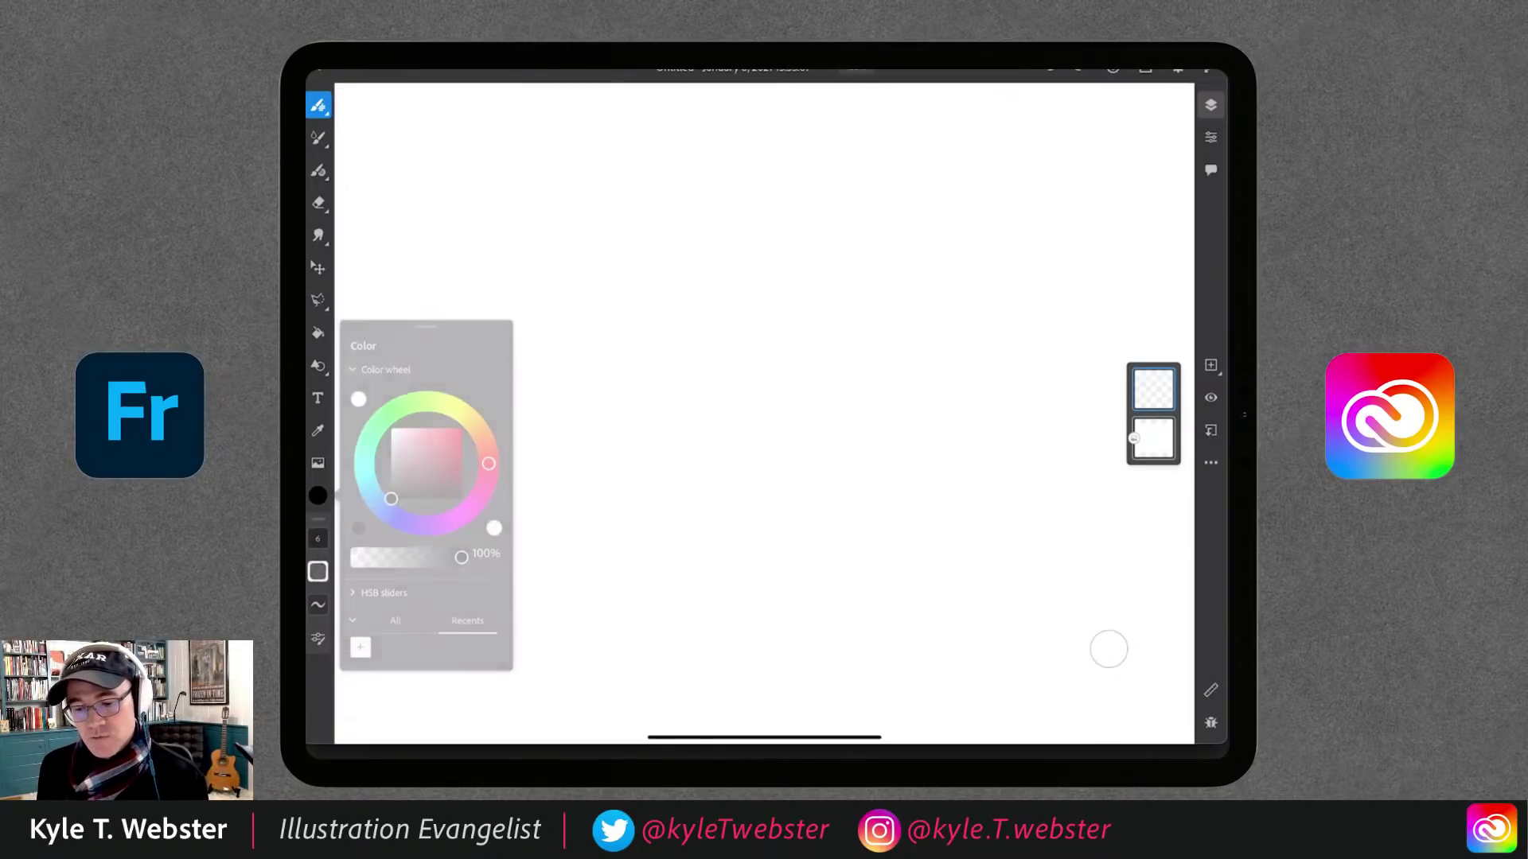
left_click(318, 496)
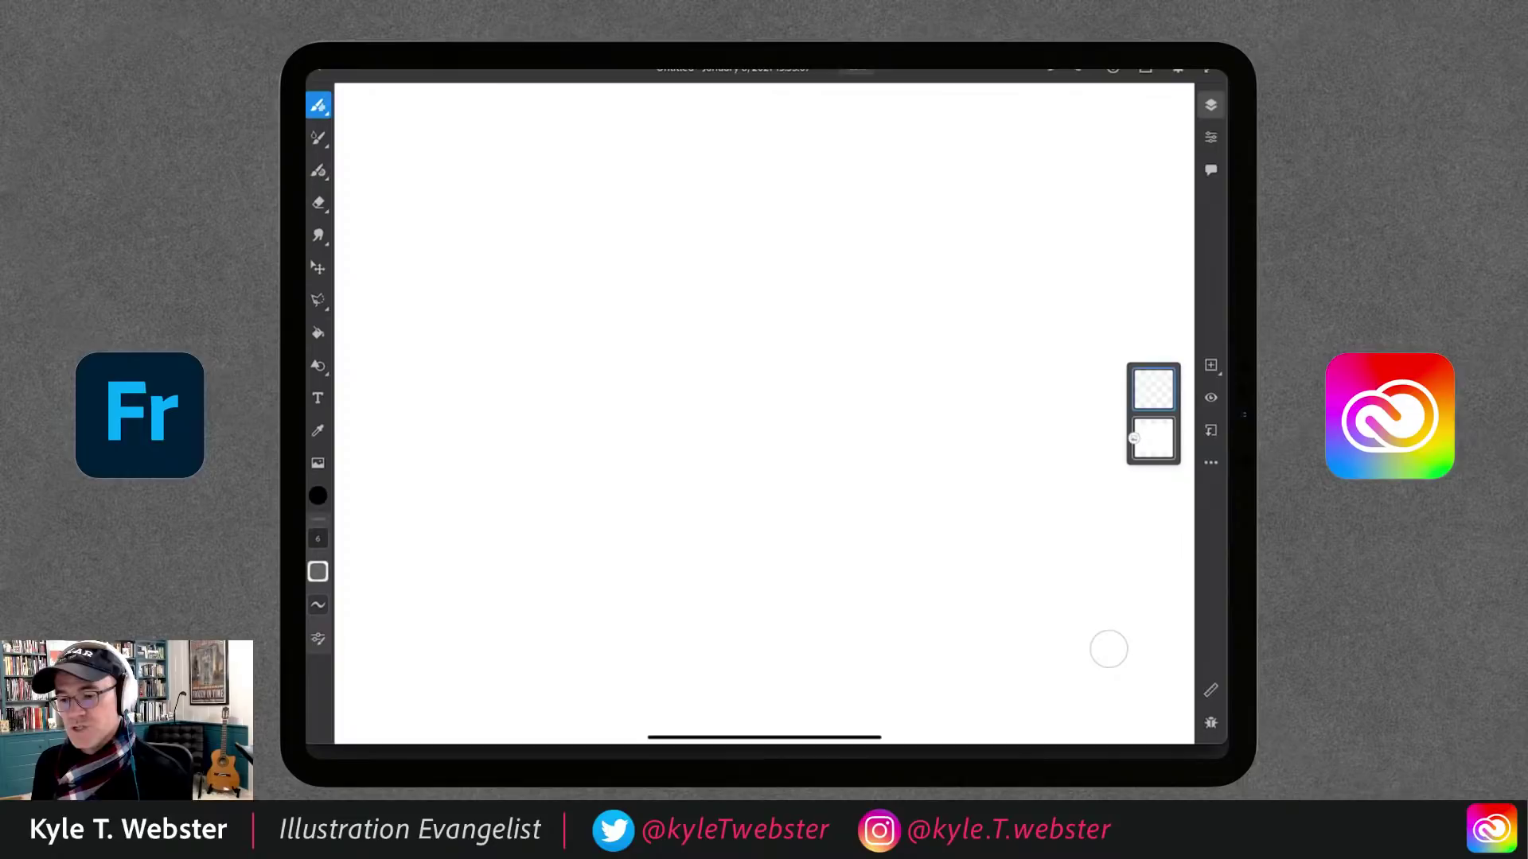
Choose the Wet bristle brush from the Painting set and paint a large round magenta patch on the lower part of the canvas
left_click(318, 106)
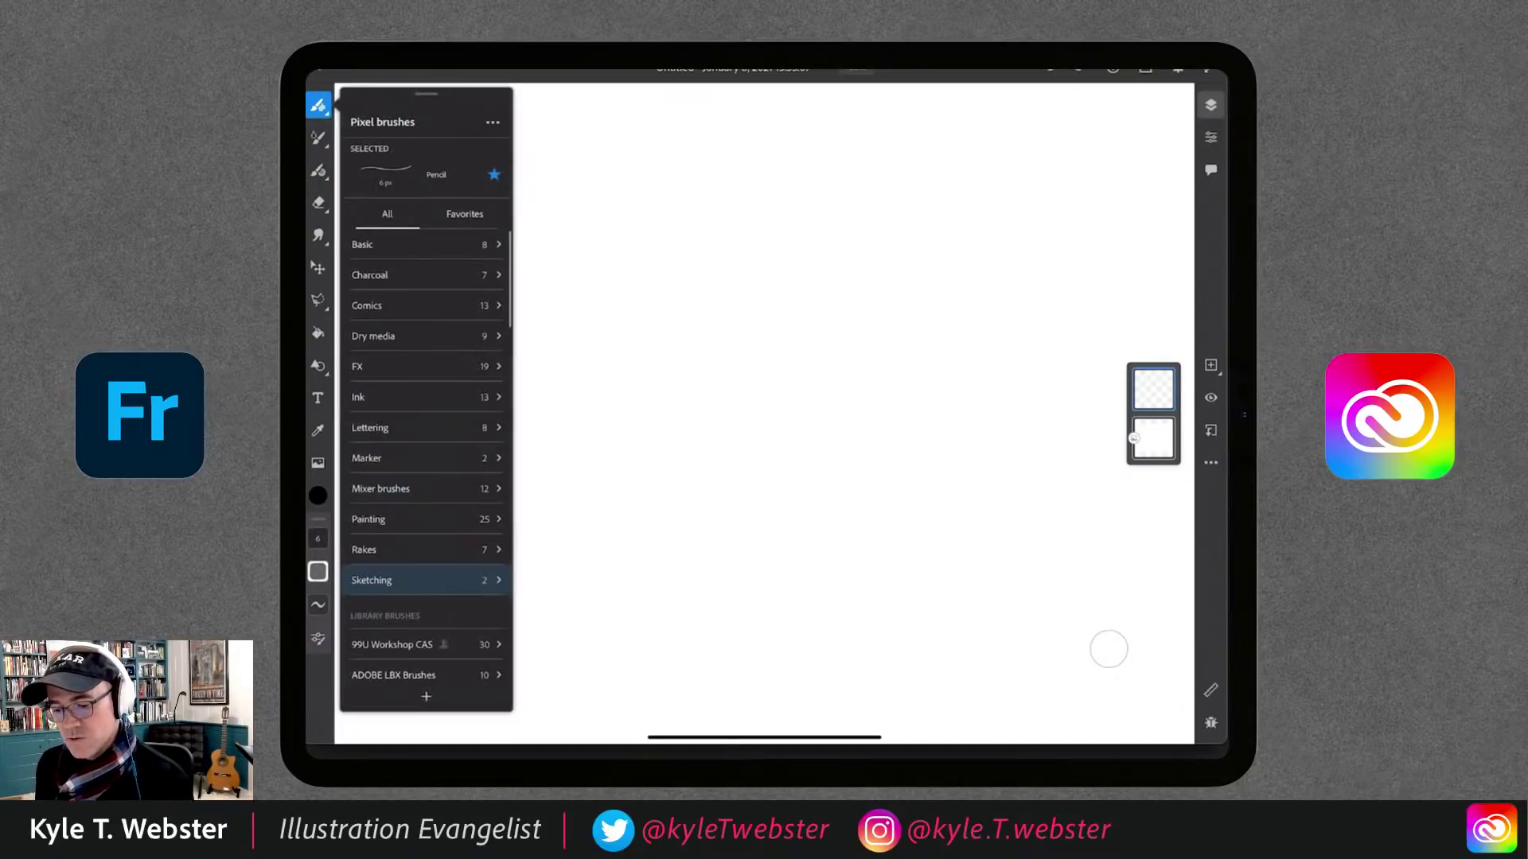
left_click(425, 520)
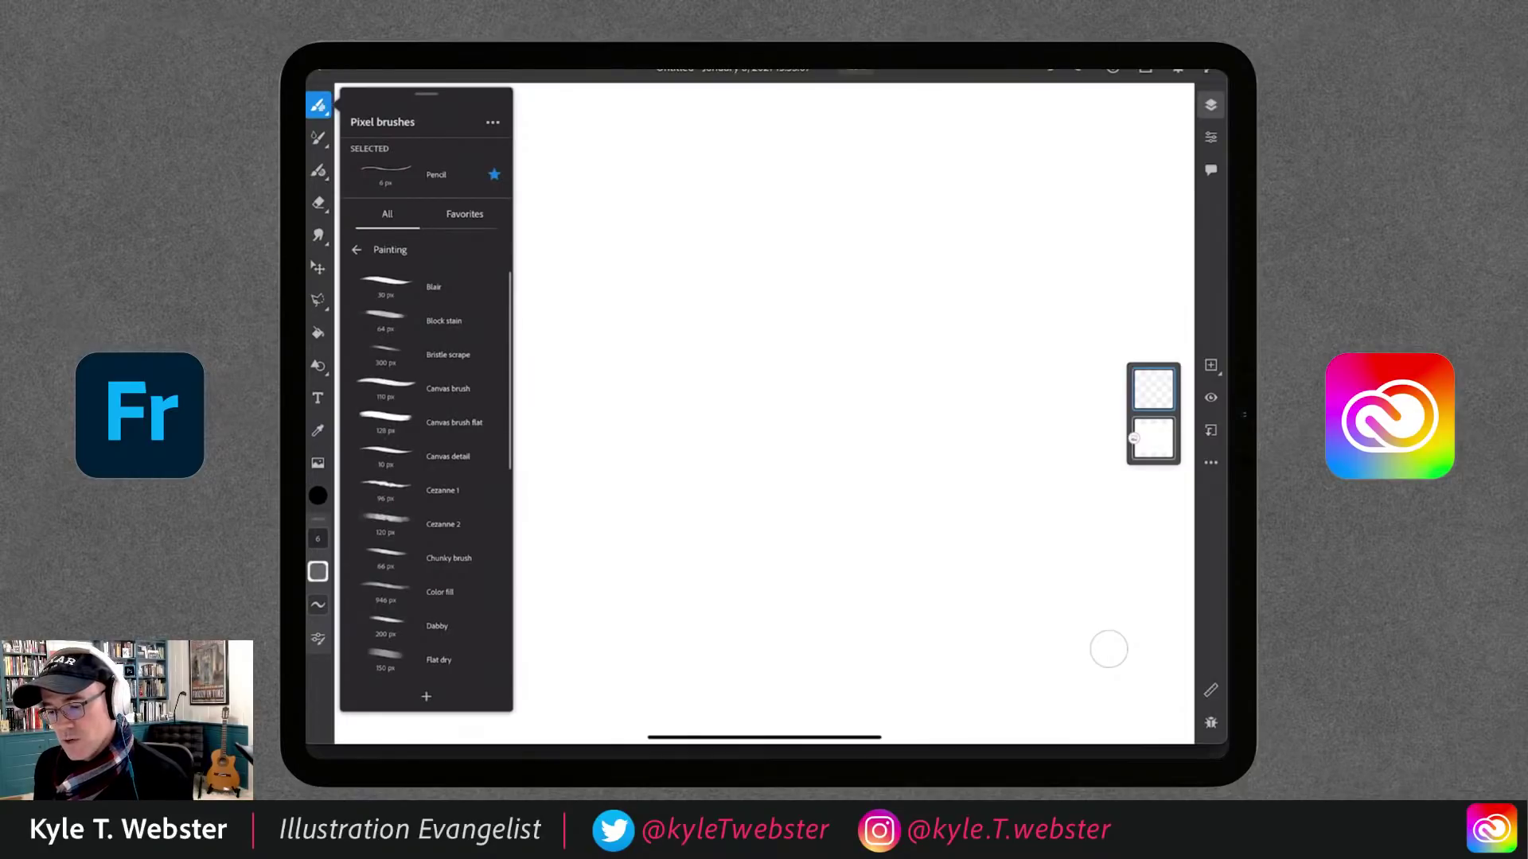
scroll(426, 478, "down", 10)
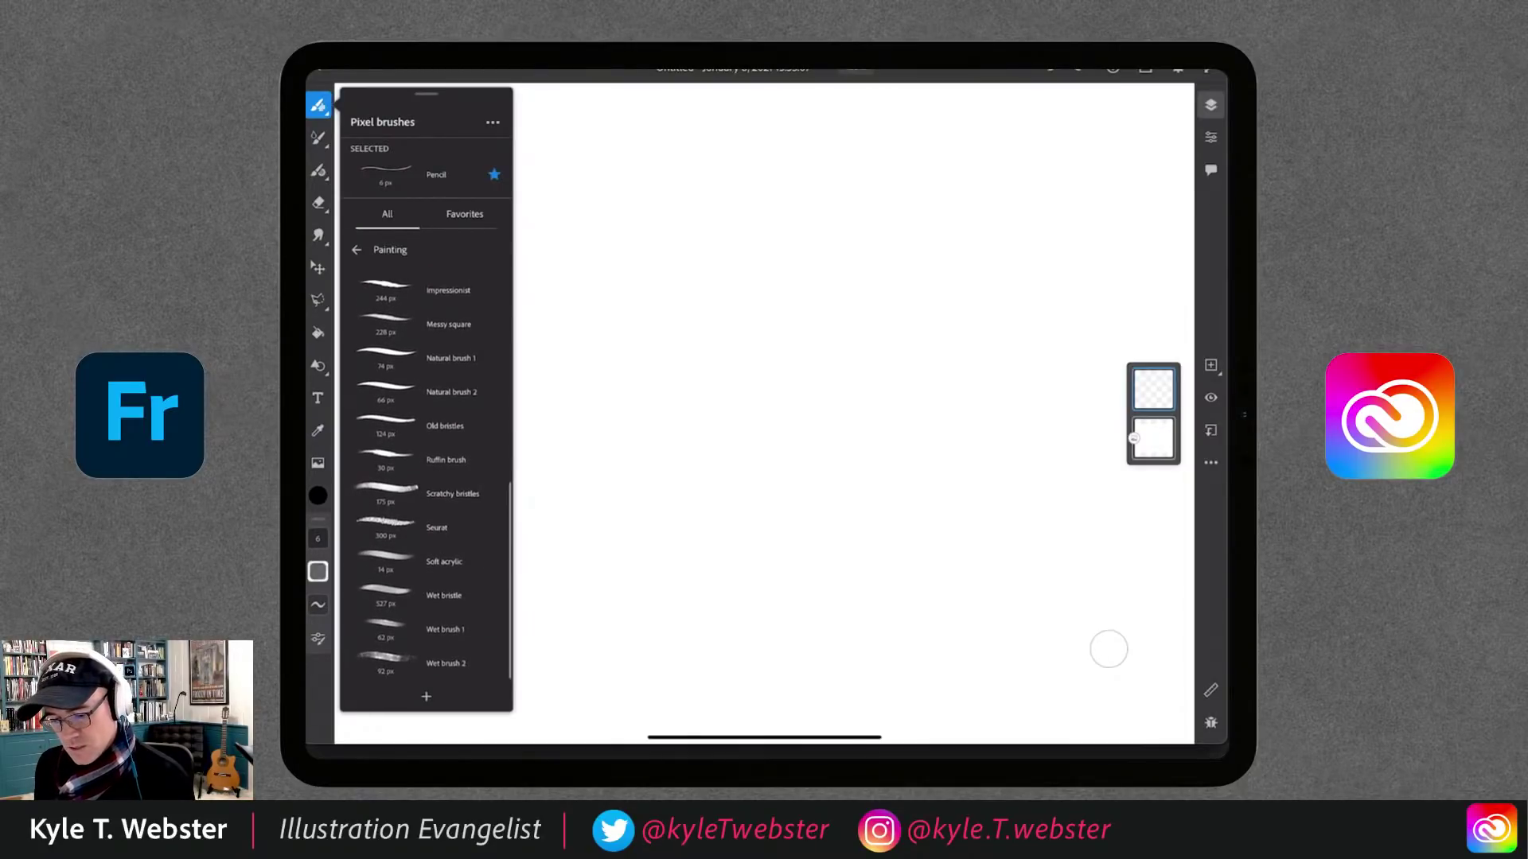
left_click(426, 597)
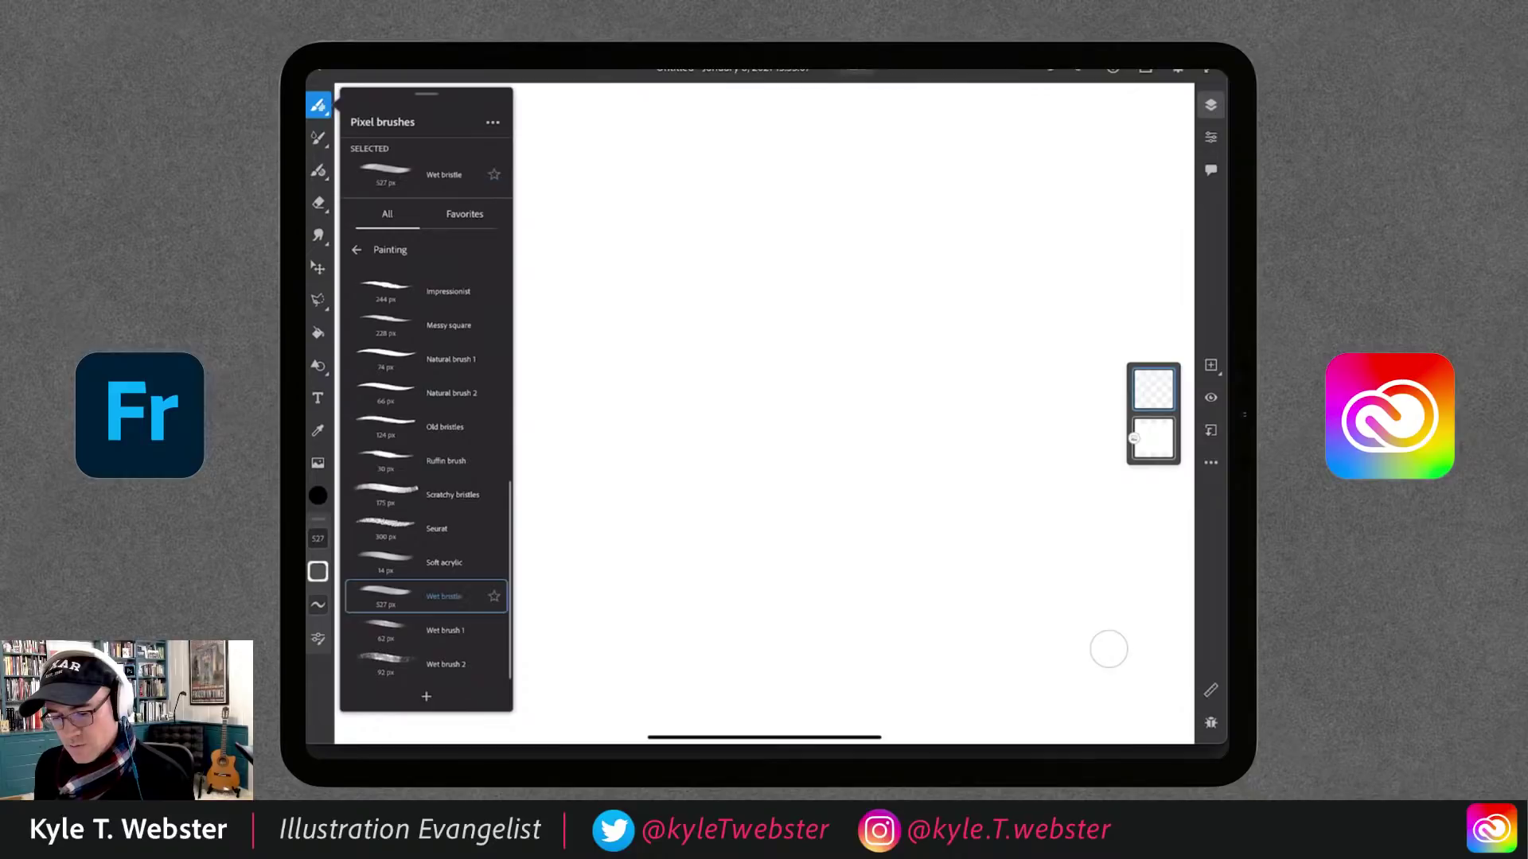
left_click(318, 496)
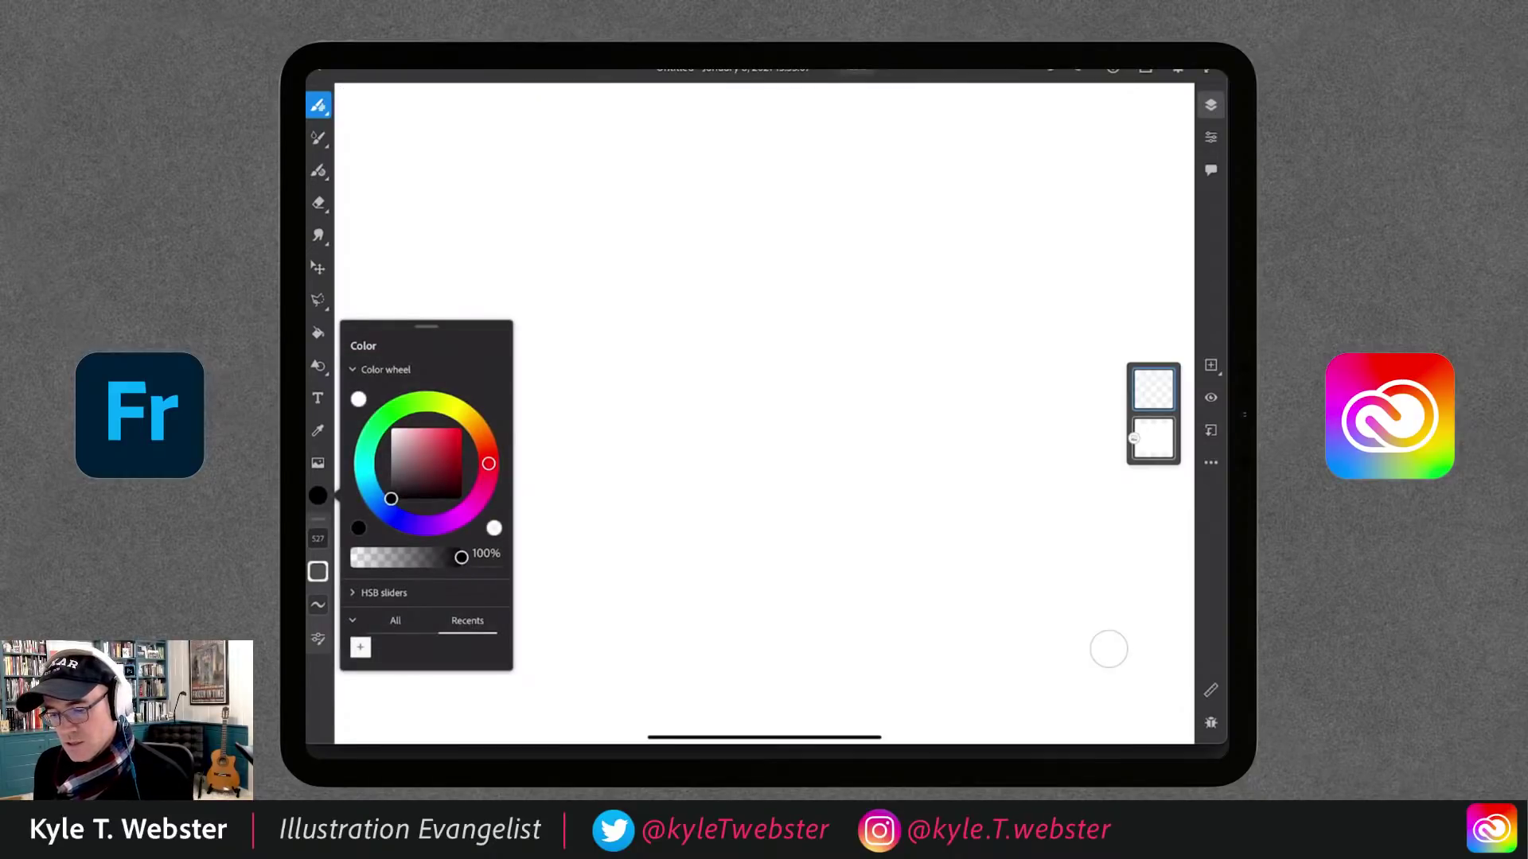
left_click(478, 500)
left_click(441, 441)
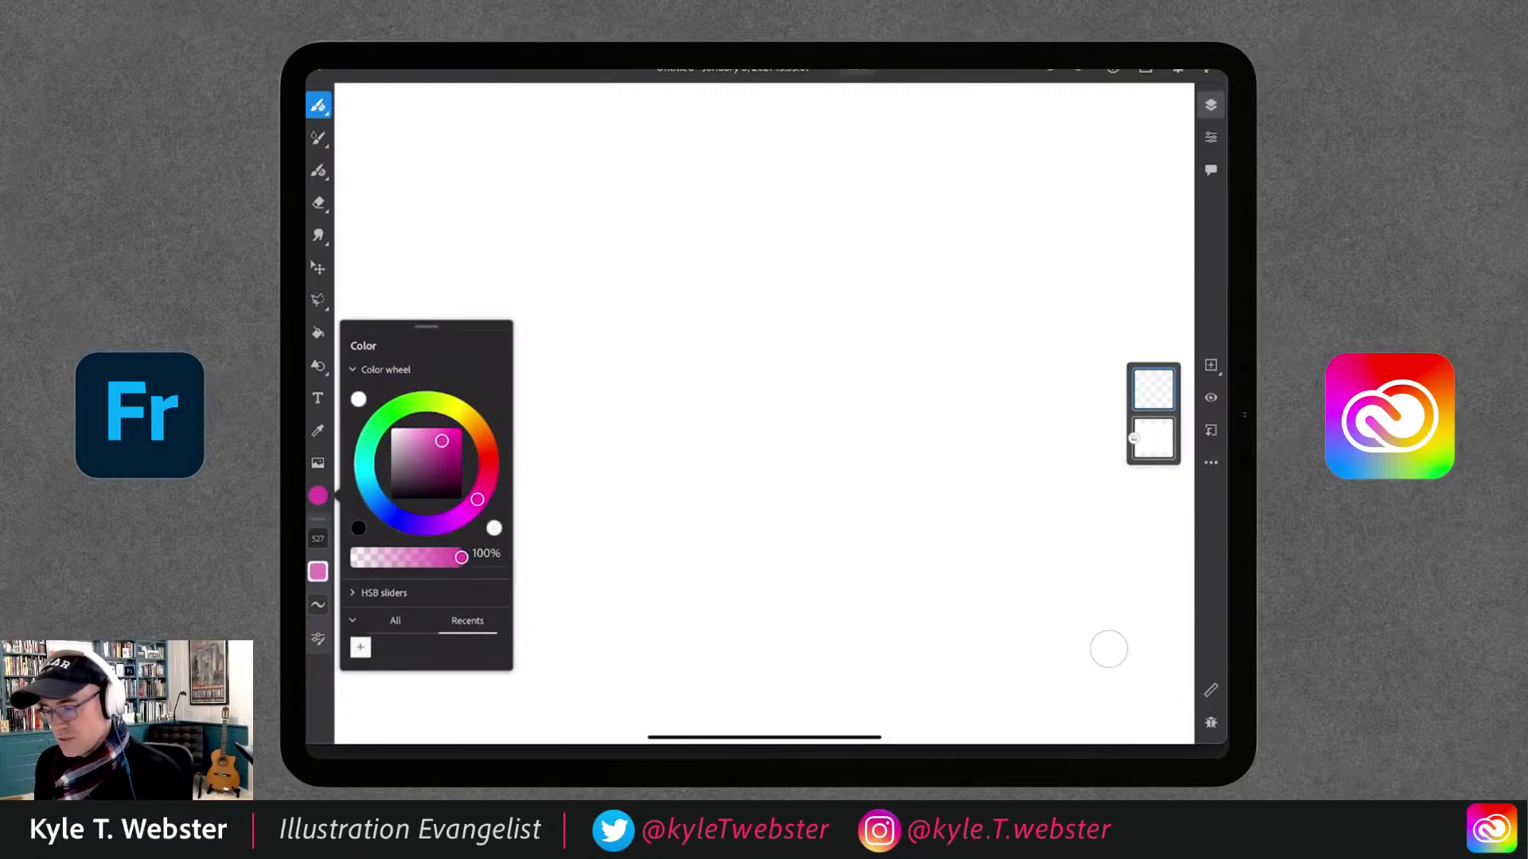
mouse_move(955, 557)
left_mouse_down()
mouse_move(915, 549)
mouse_move(967, 530)
left_mouse_up()
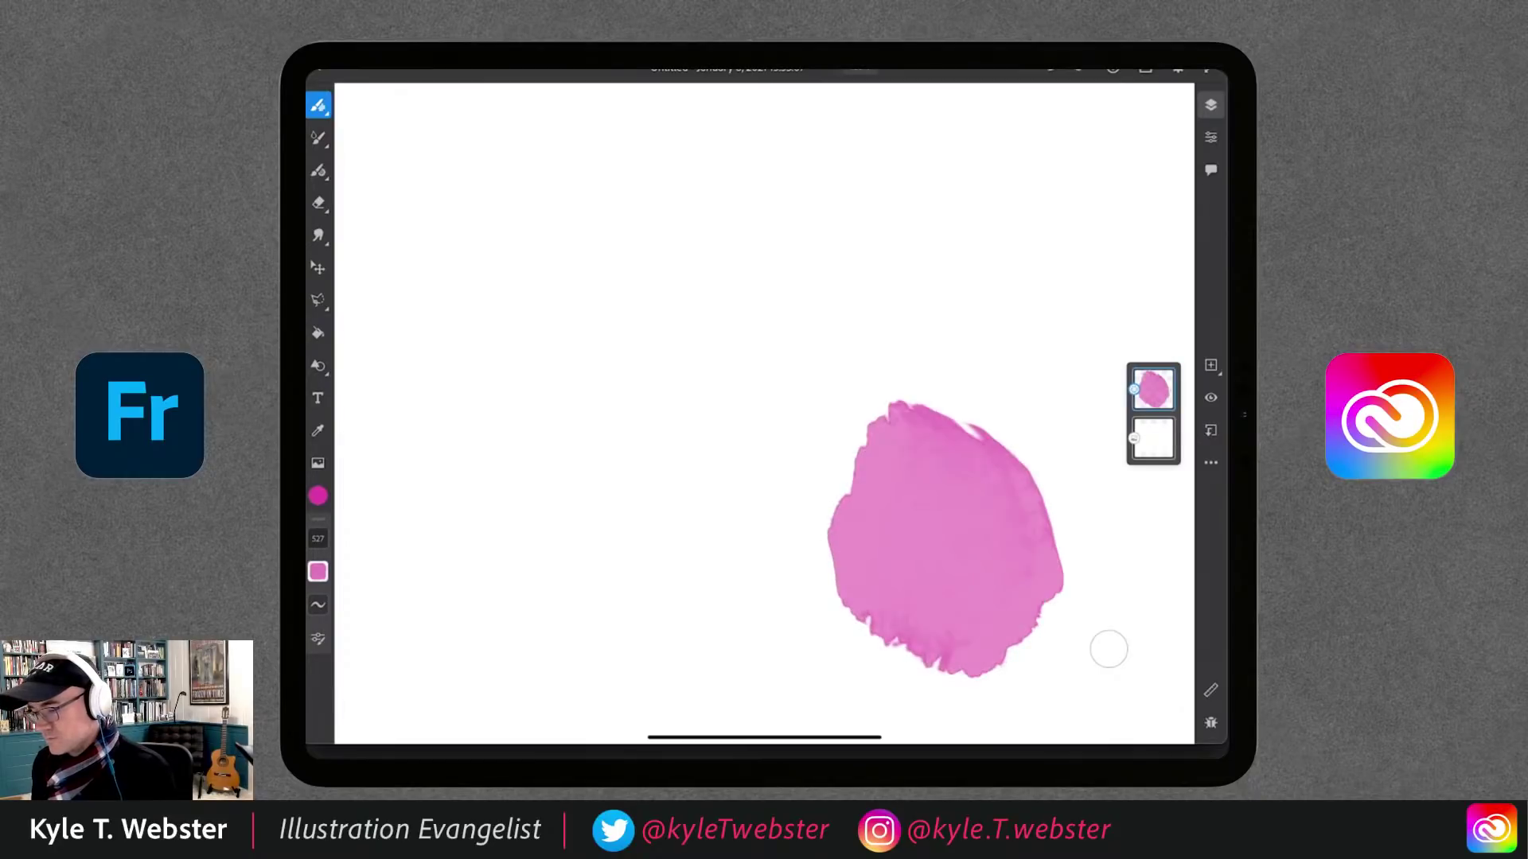
Pick orange on the color wheel and paint Wet bristle strokes over the left part of the magenta patch
left_click(317, 496)
left_click(480, 431)
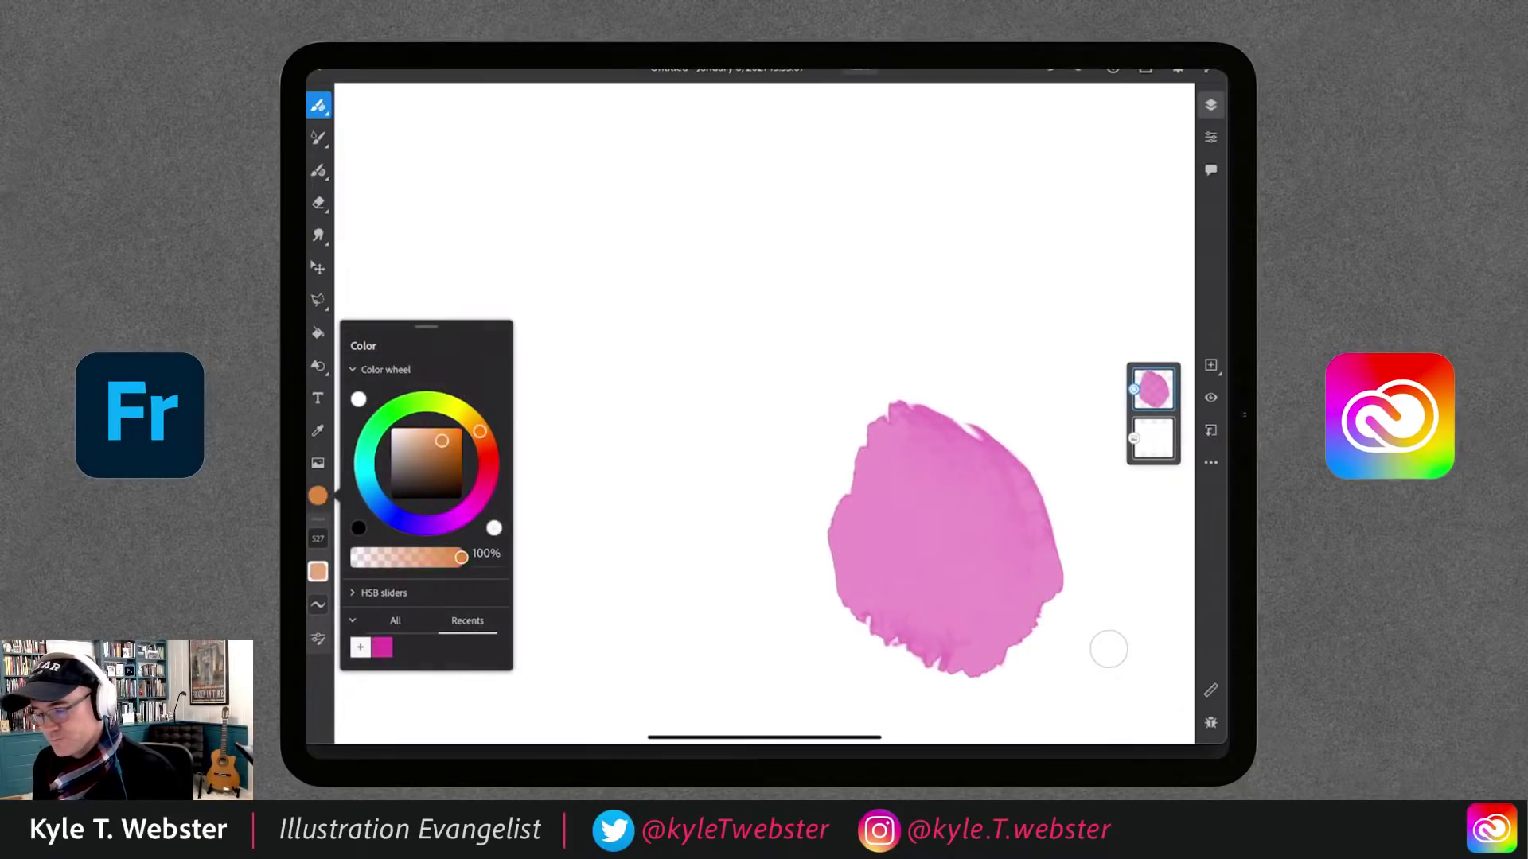
mouse_move(987, 605)
left_mouse_down()
mouse_move(915, 557)
mouse_move(876, 430)
mouse_move(875, 621)
mouse_move(820, 541)
left_mouse_up()
Switch to a darker shade of the recent magenta and streak it across the orange area of the patch
left_click(317, 496)
left_click(404, 647)
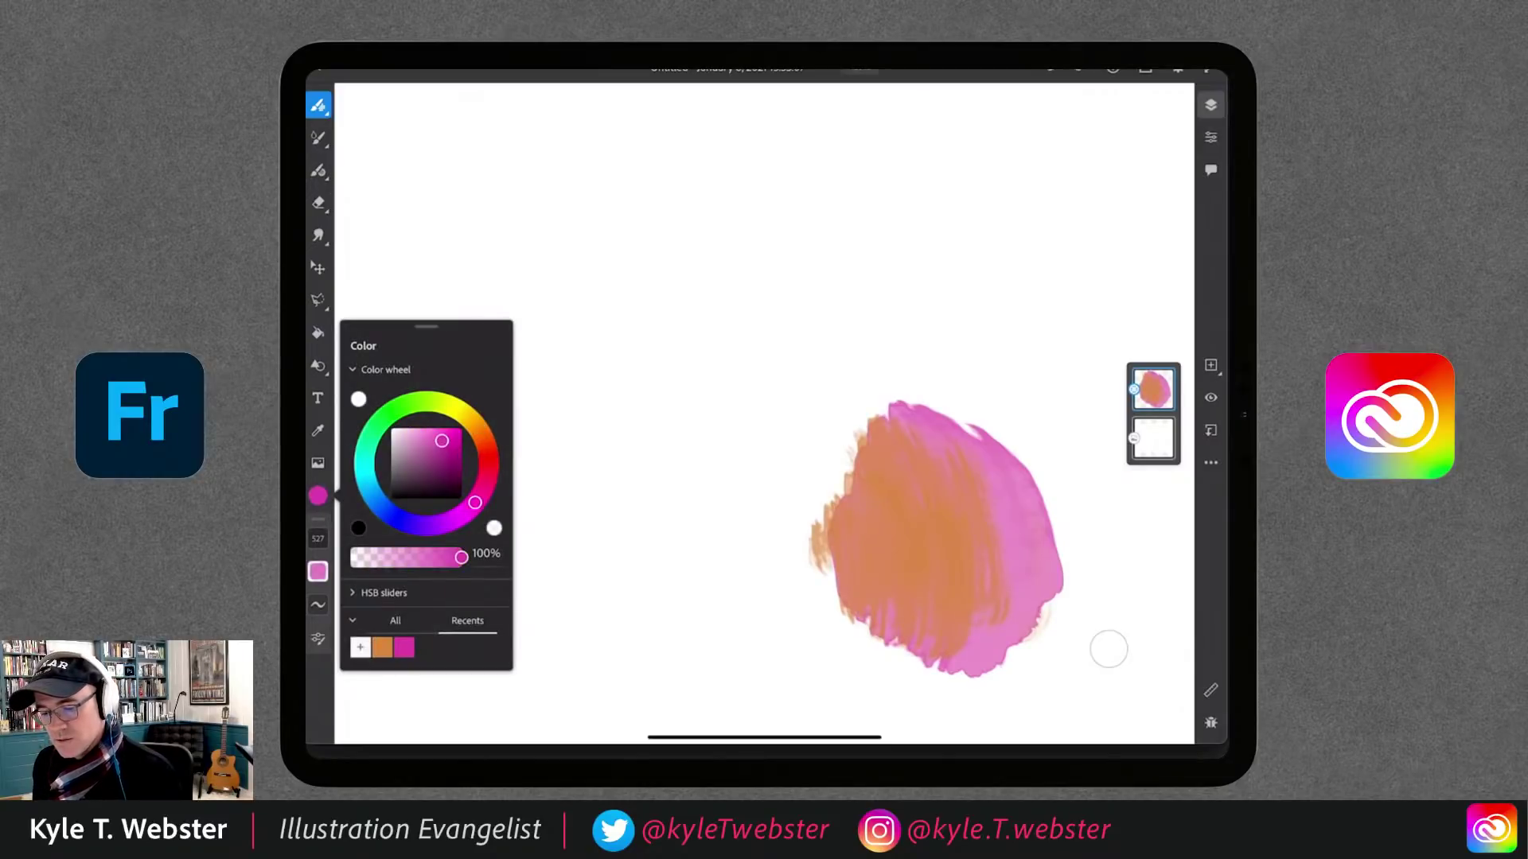
left_click(444, 457)
mouse_move(829, 470)
left_mouse_down()
mouse_move(927, 517)
mouse_move(964, 624)
mouse_move(1026, 608)
left_mouse_up()
mouse_move(955, 445)
left_mouse_down()
mouse_move(1027, 617)
mouse_move(979, 597)
left_mouse_up()
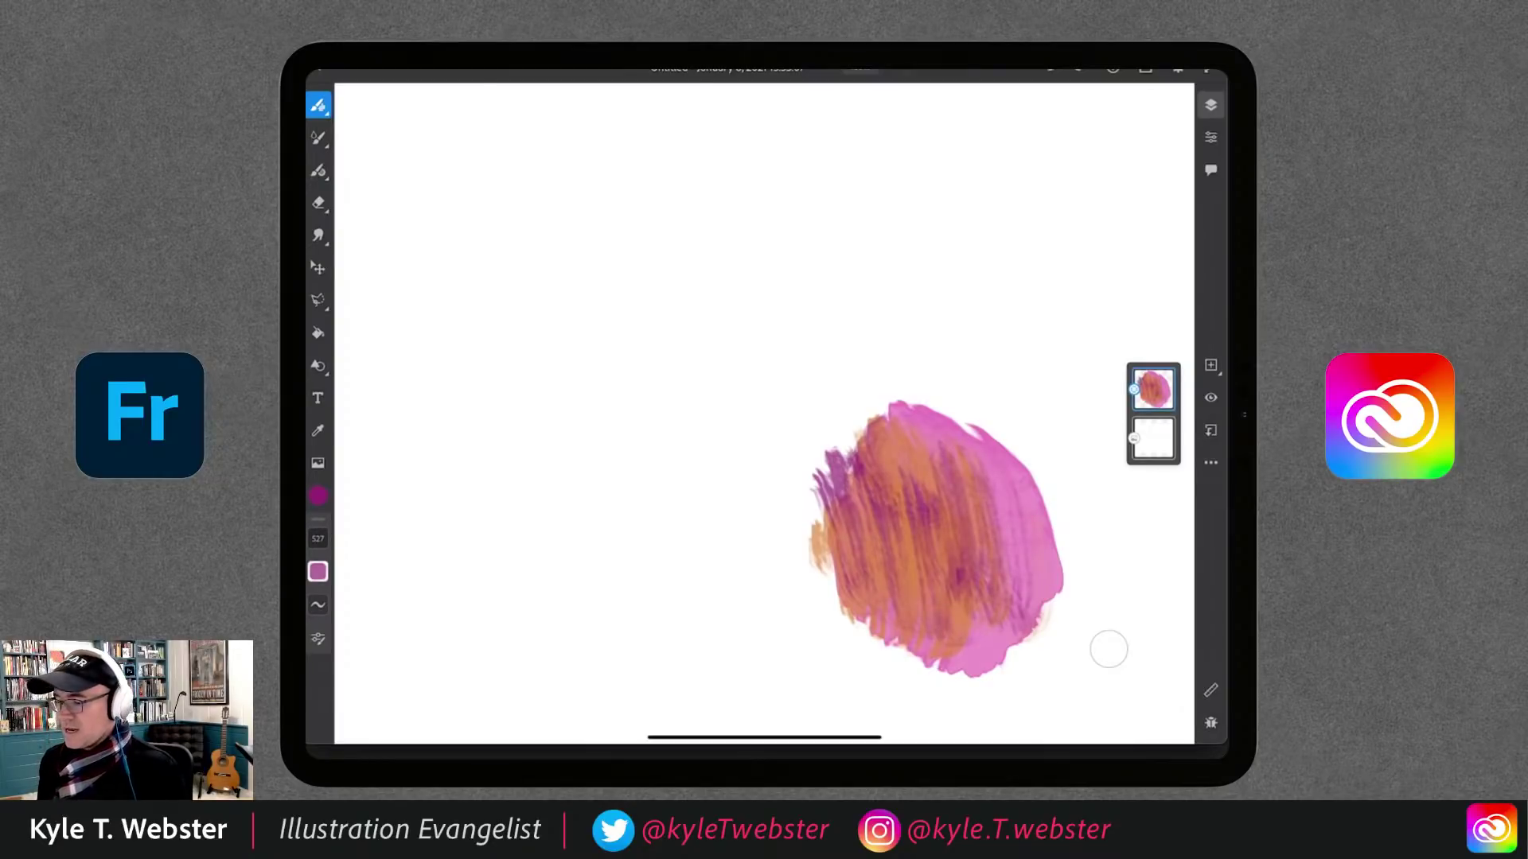
Sample multiple colors from the streaked patch and paint a broad horizontal Wet bristle band across the upper canvas
left_click(1108, 649)
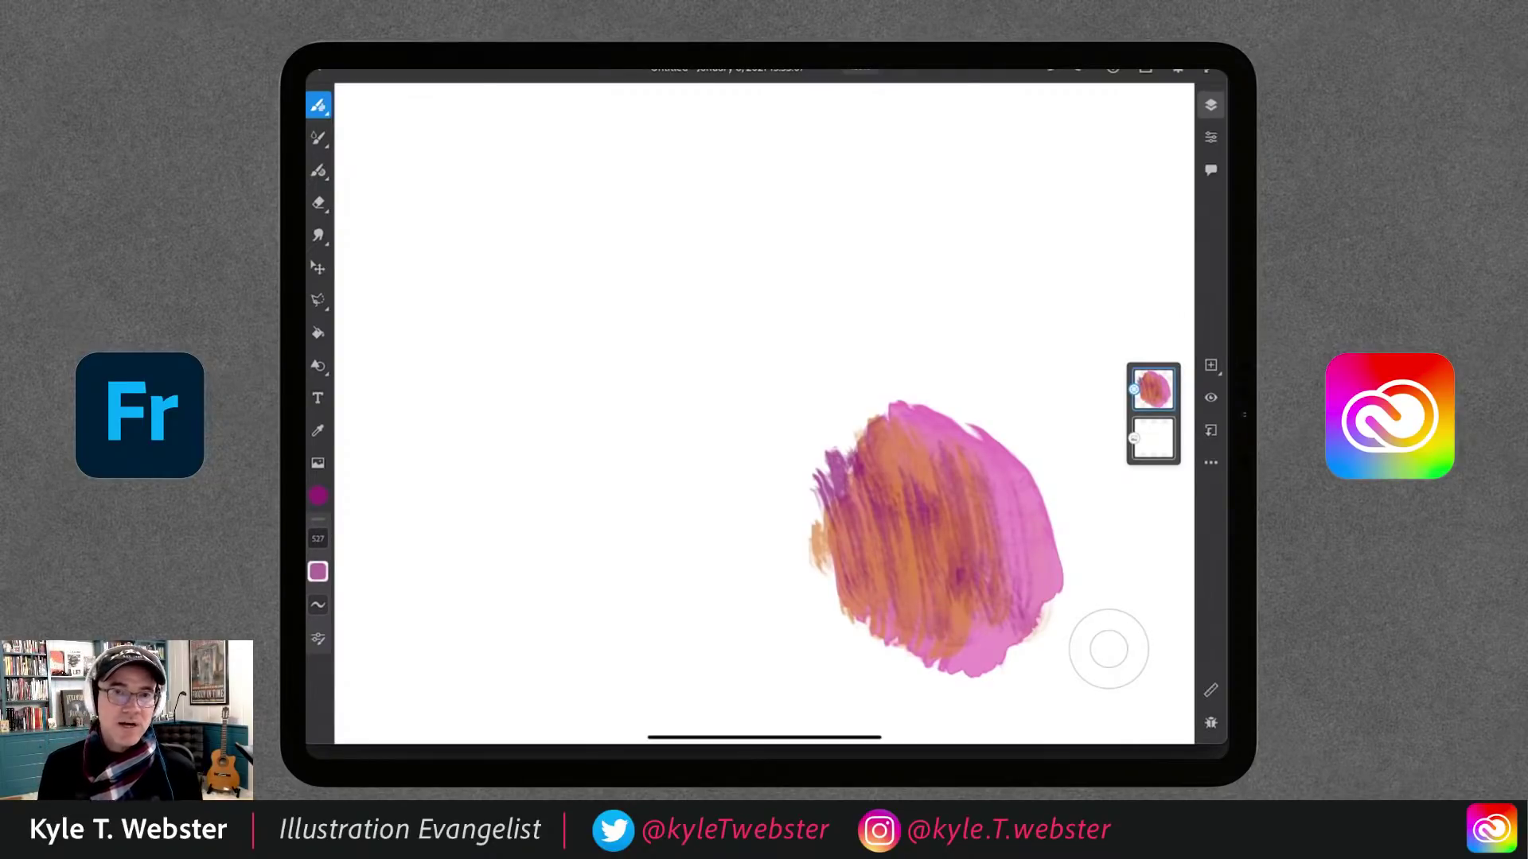
left_click_drag(1108, 649, 1027, 591)
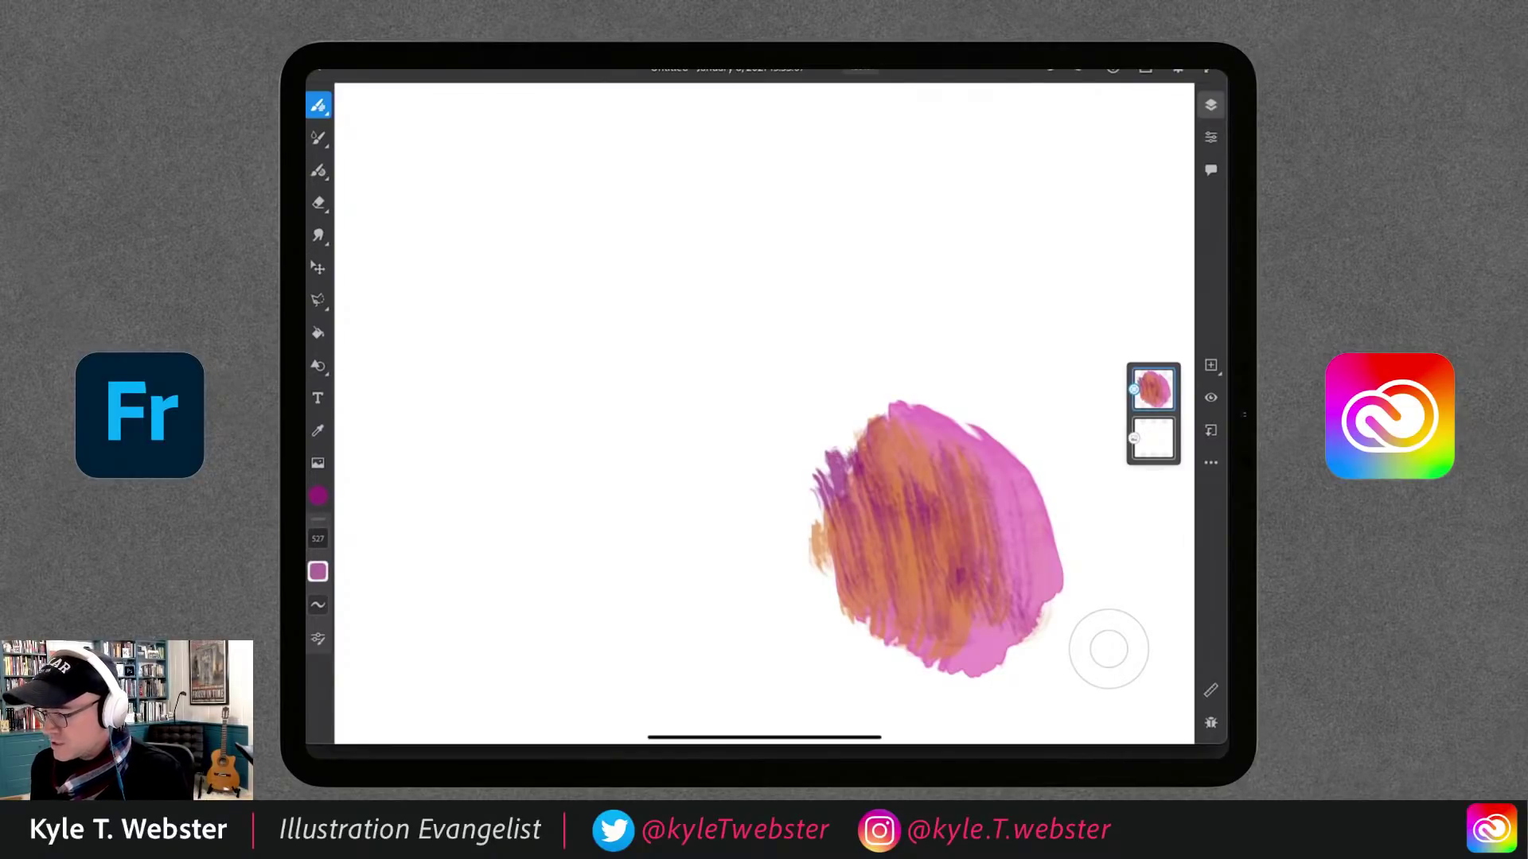
mouse_move(928, 528)
left_mouse_down()
mouse_move(965, 564)
mouse_move(919, 519)
mouse_move(898, 557)
mouse_move(917, 585)
left_mouse_up()
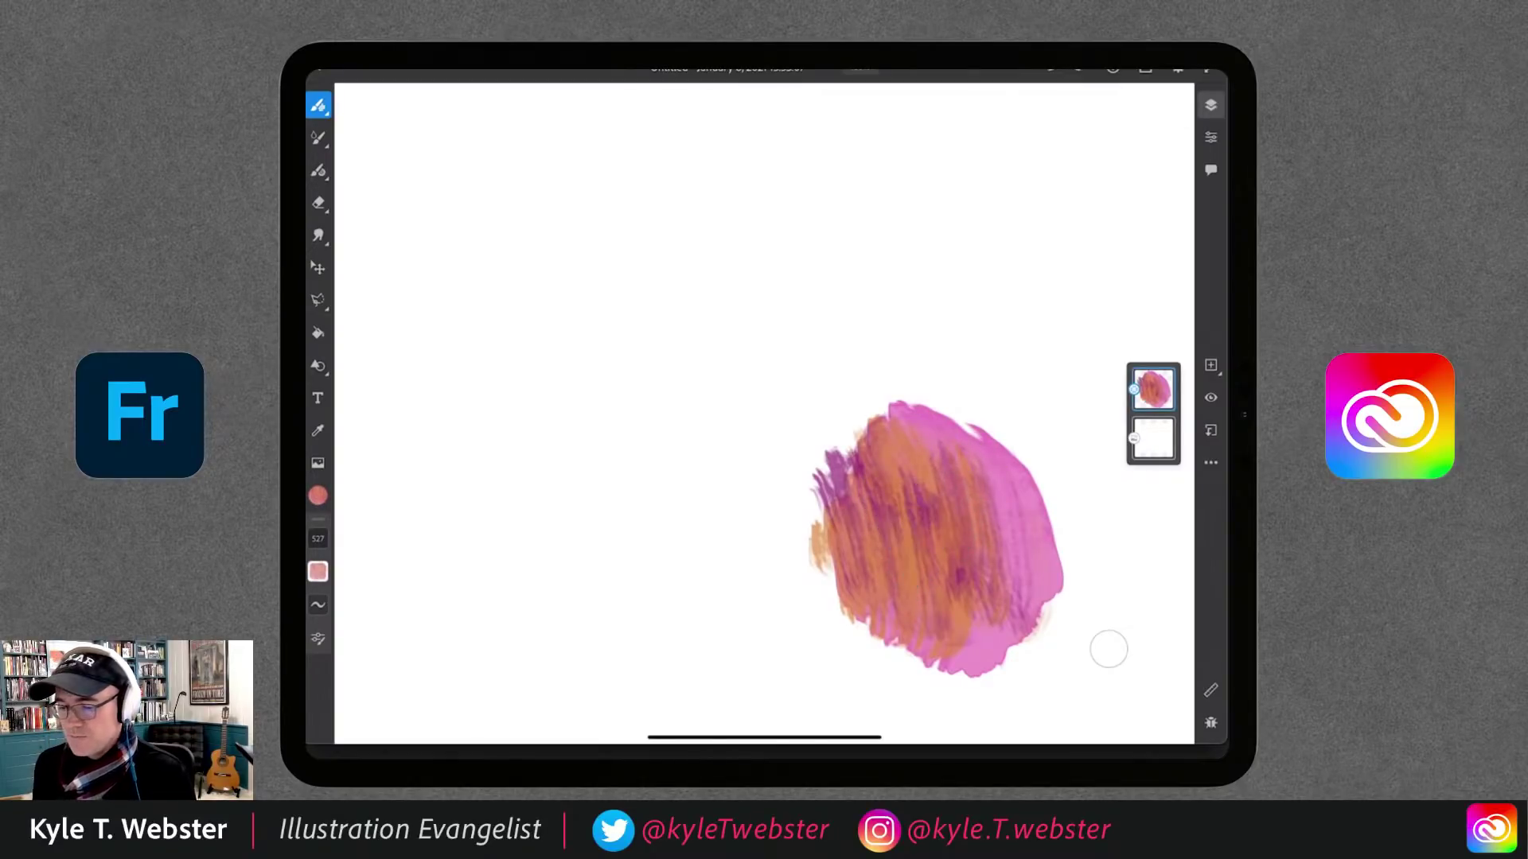
mouse_move(892, 253)
left_mouse_down()
mouse_move(541, 273)
mouse_move(928, 266)
mouse_move(510, 272)
mouse_move(947, 290)
mouse_move(457, 354)
mouse_move(982, 319)
mouse_move(509, 366)
mouse_move(1058, 223)
mouse_move(461, 291)
left_mouse_up()
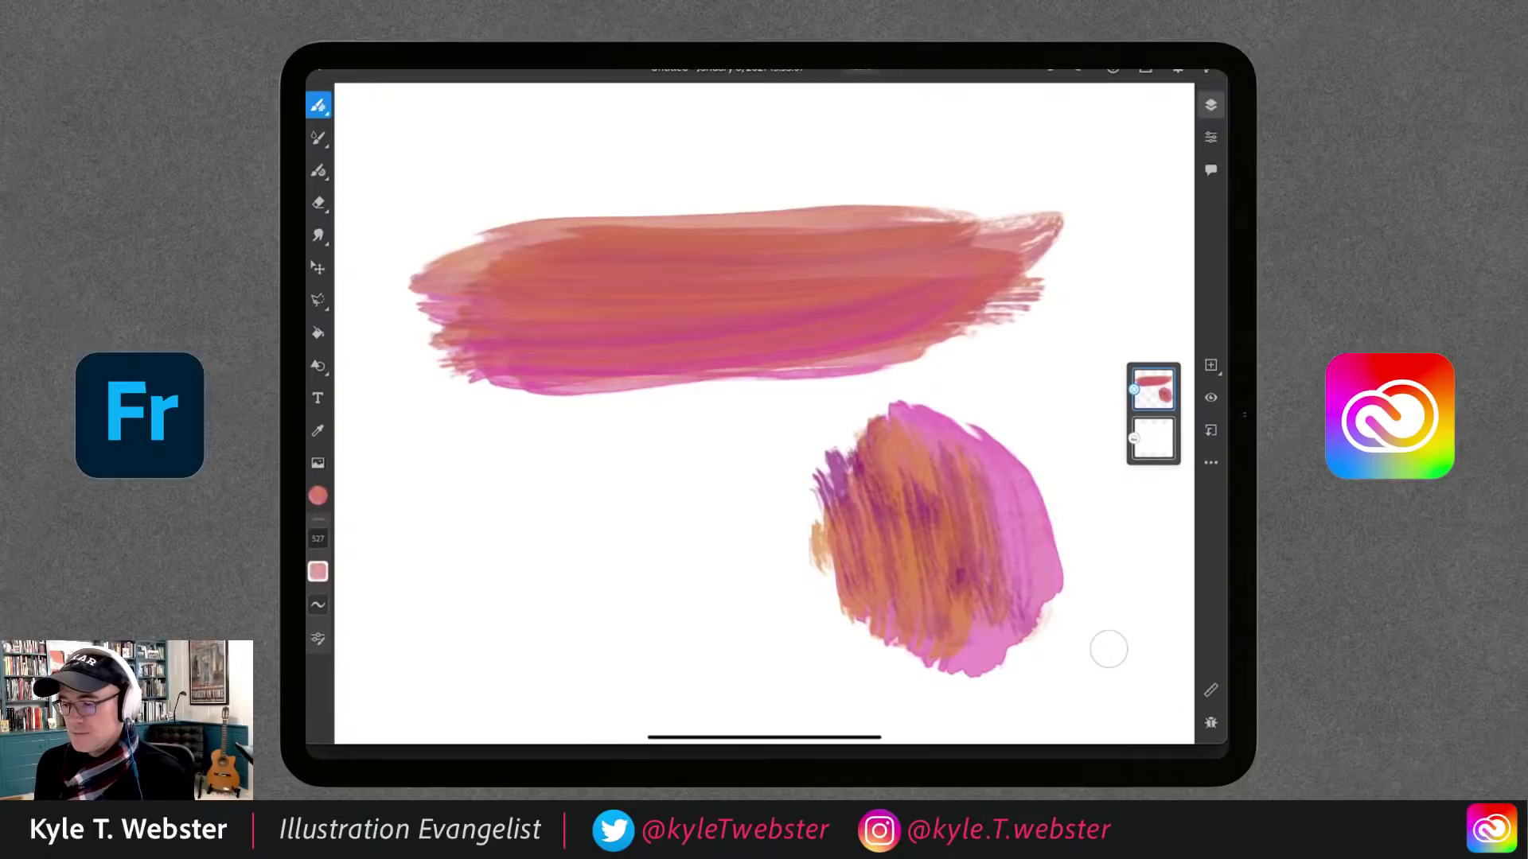
Paint overlapping vertical strokes in the sampled multicolor across the horizontal band, and pull a diagonal stroke into the round patch
mouse_move(645, 183)
left_mouse_down()
mouse_move(621, 621)
mouse_move(645, 160)
mouse_move(637, 573)
left_mouse_up()
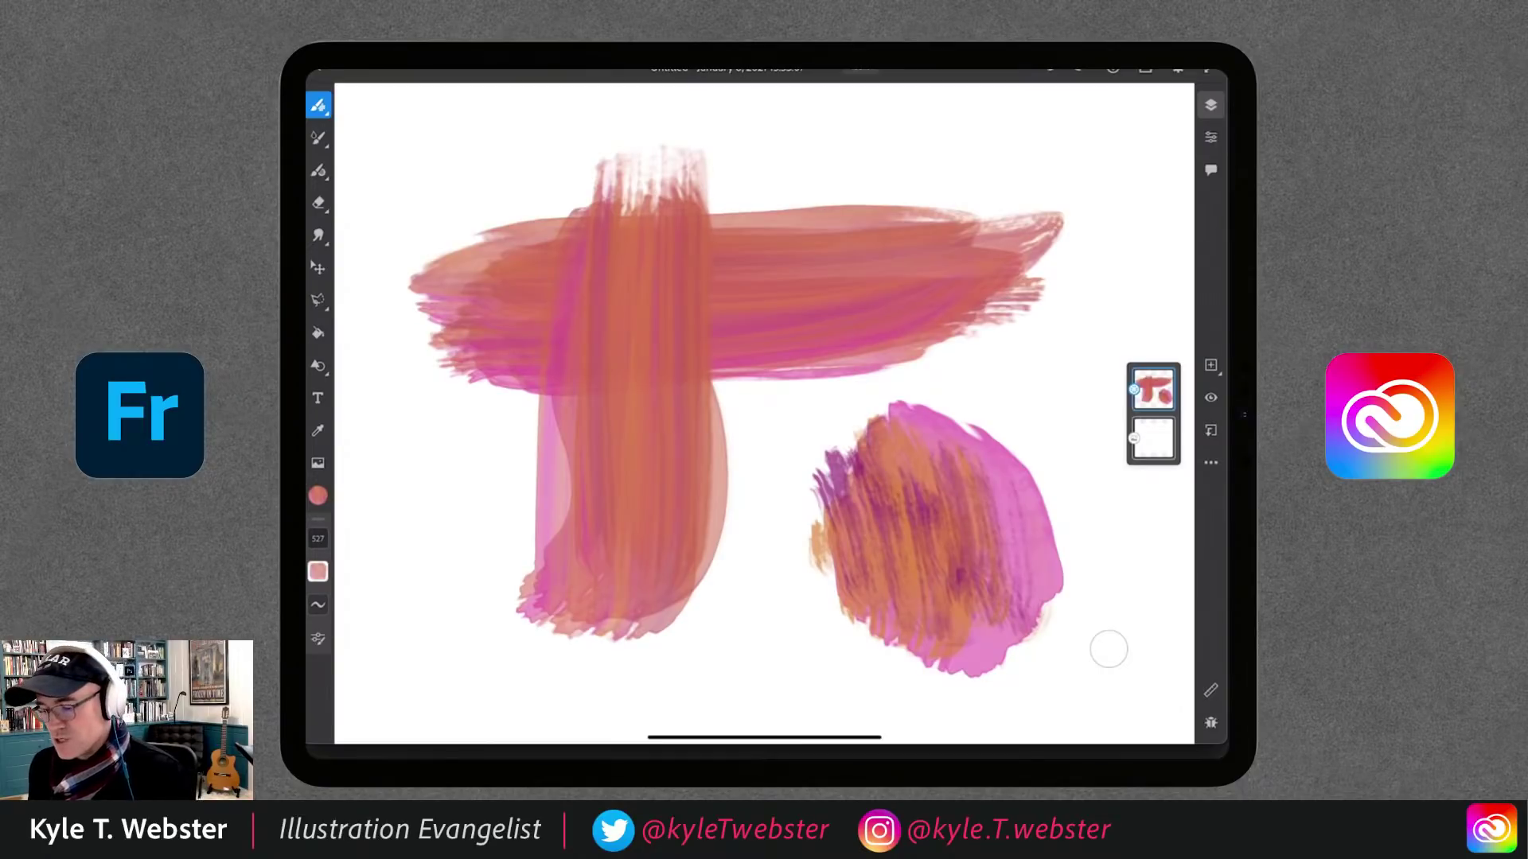
mouse_move(637, 517)
left_mouse_down()
mouse_move(741, 557)
mouse_move(736, 390)
mouse_move(581, 465)
mouse_move(493, 637)
mouse_move(398, 319)
mouse_move(446, 175)
left_mouse_up()
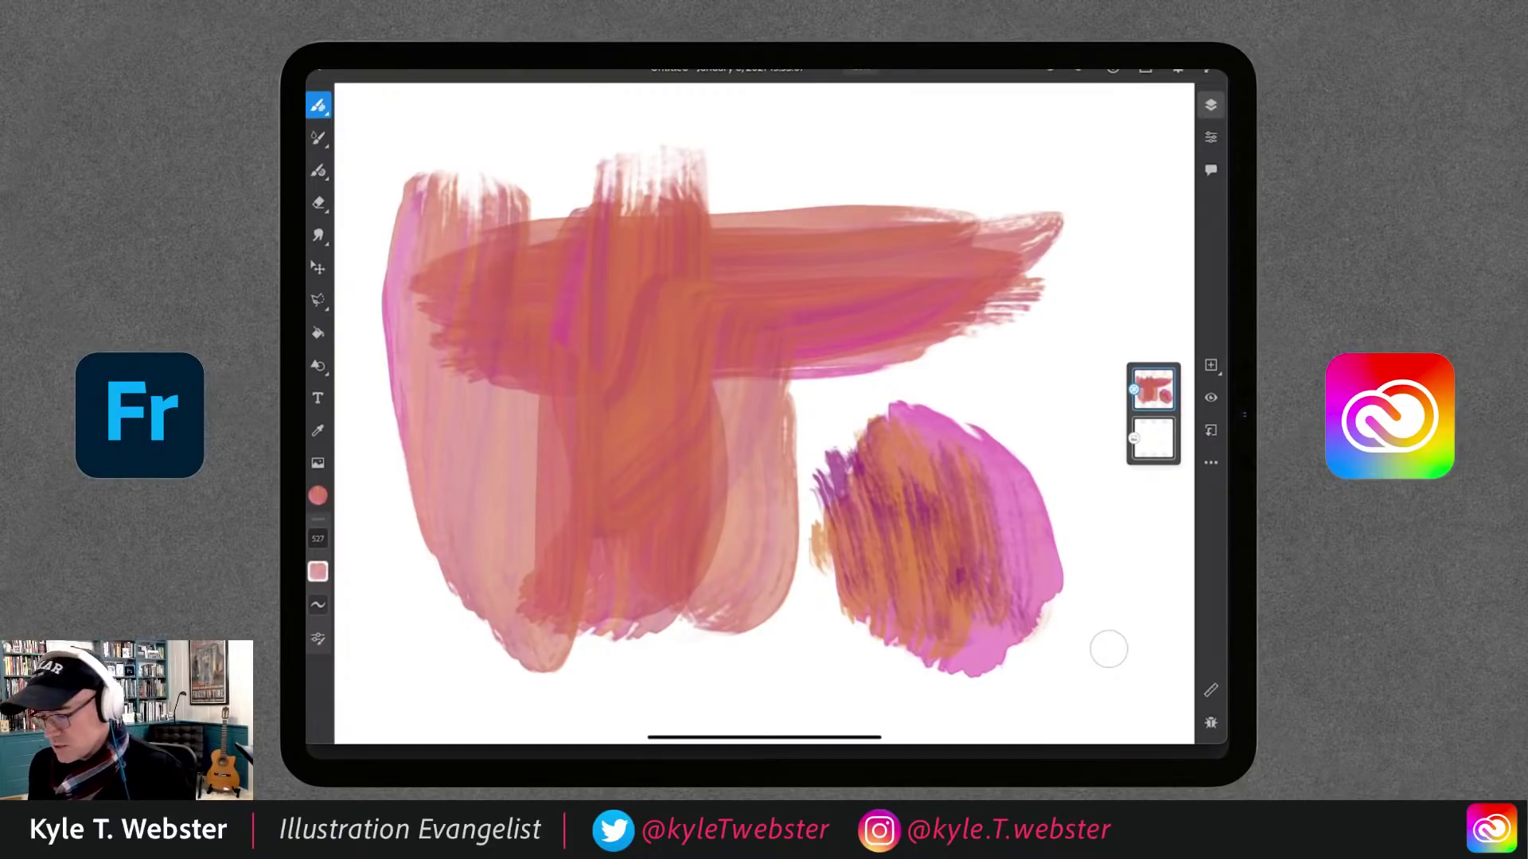
left_click_drag(808, 433, 879, 517)
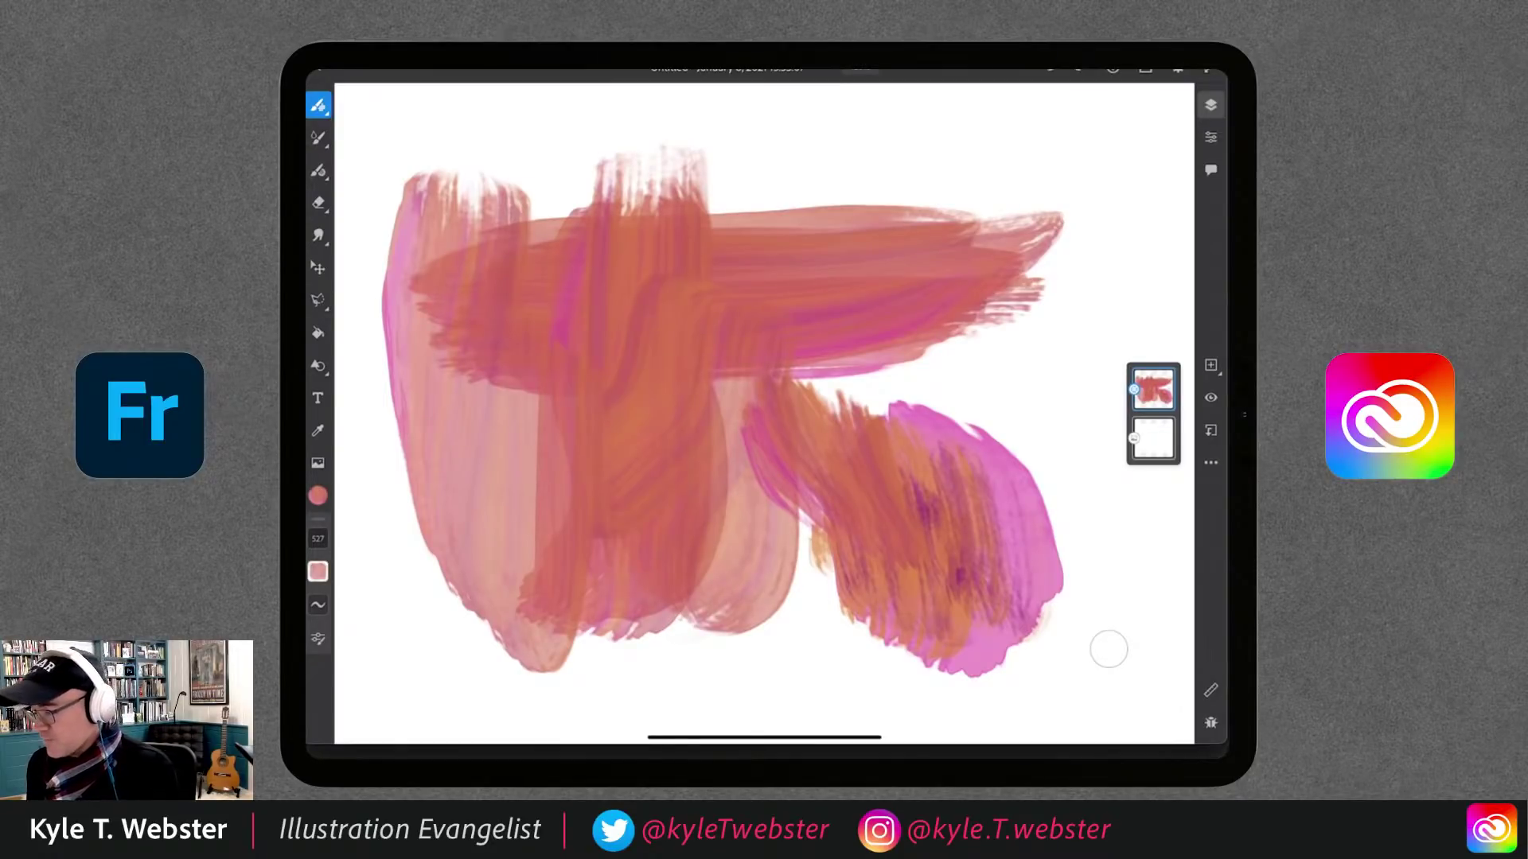
Clear the painted layer, choose the Ruffin brush, and select the bright magenta from the recent colors
left_click(1154, 389)
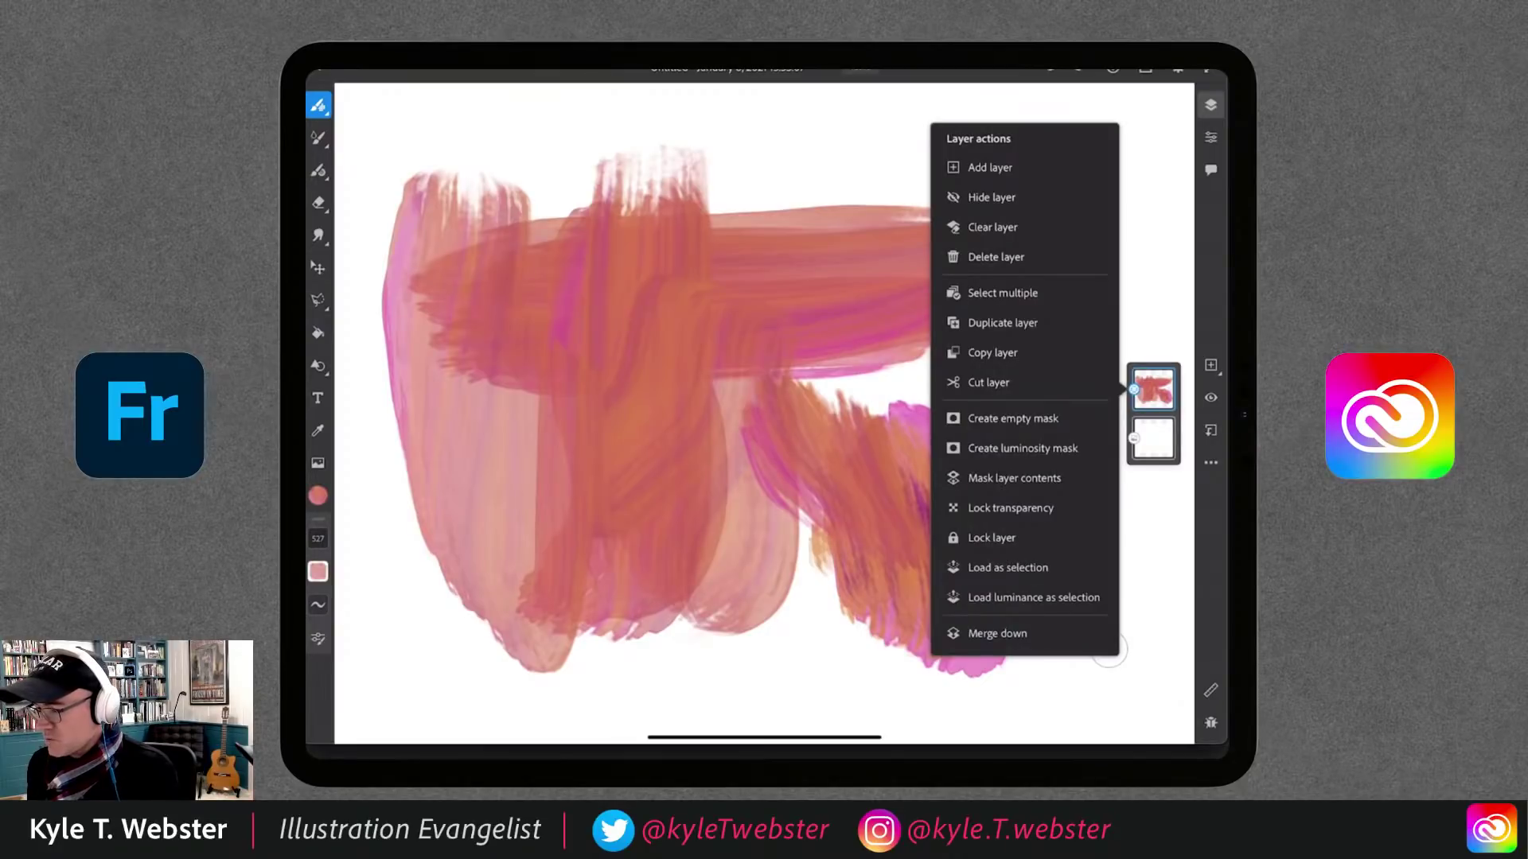
left_click(992, 227)
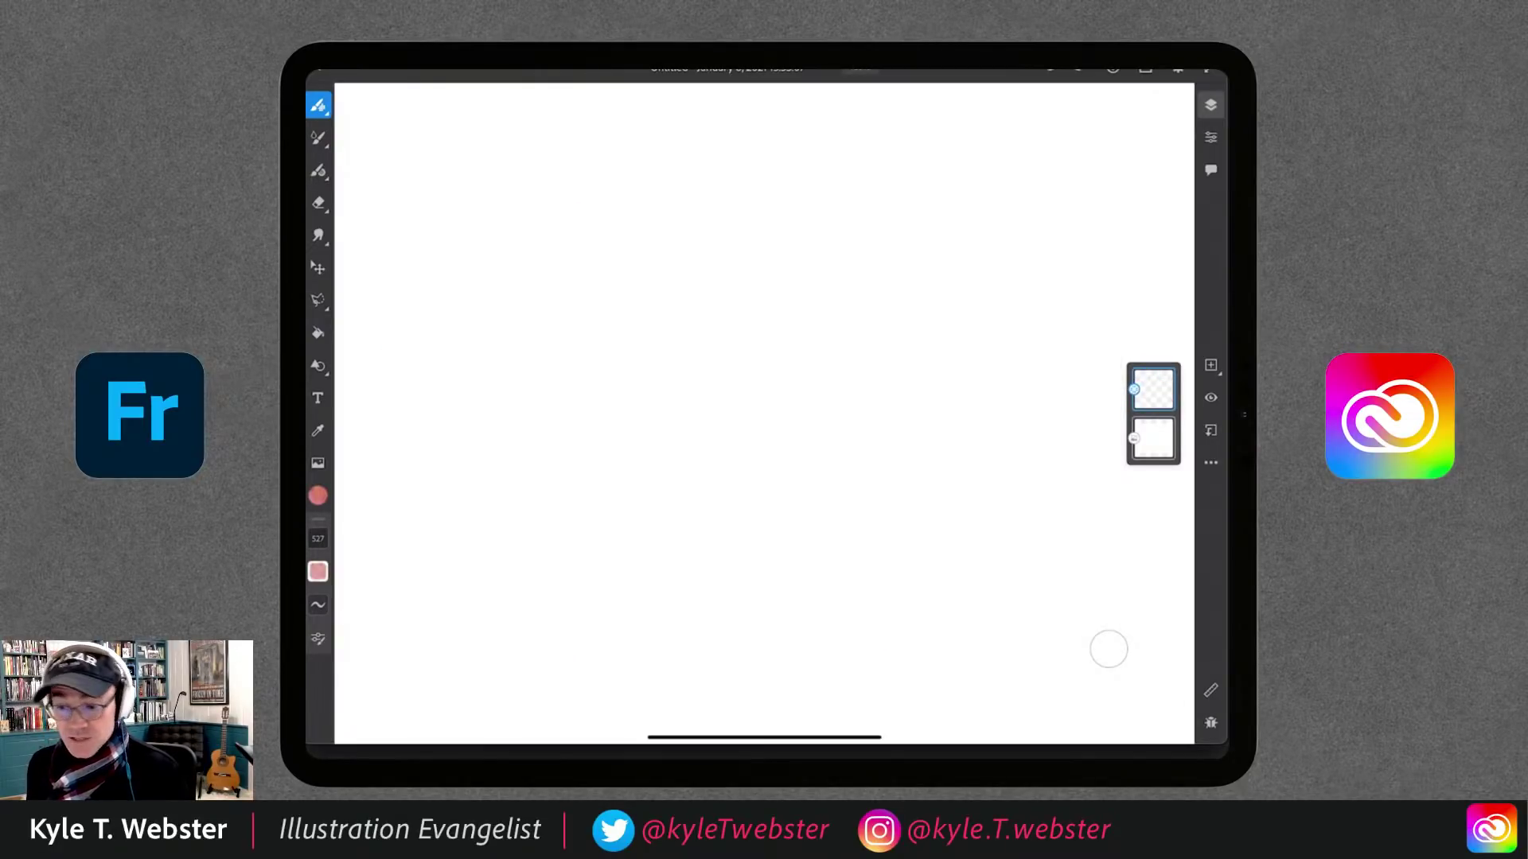
left_click(319, 105)
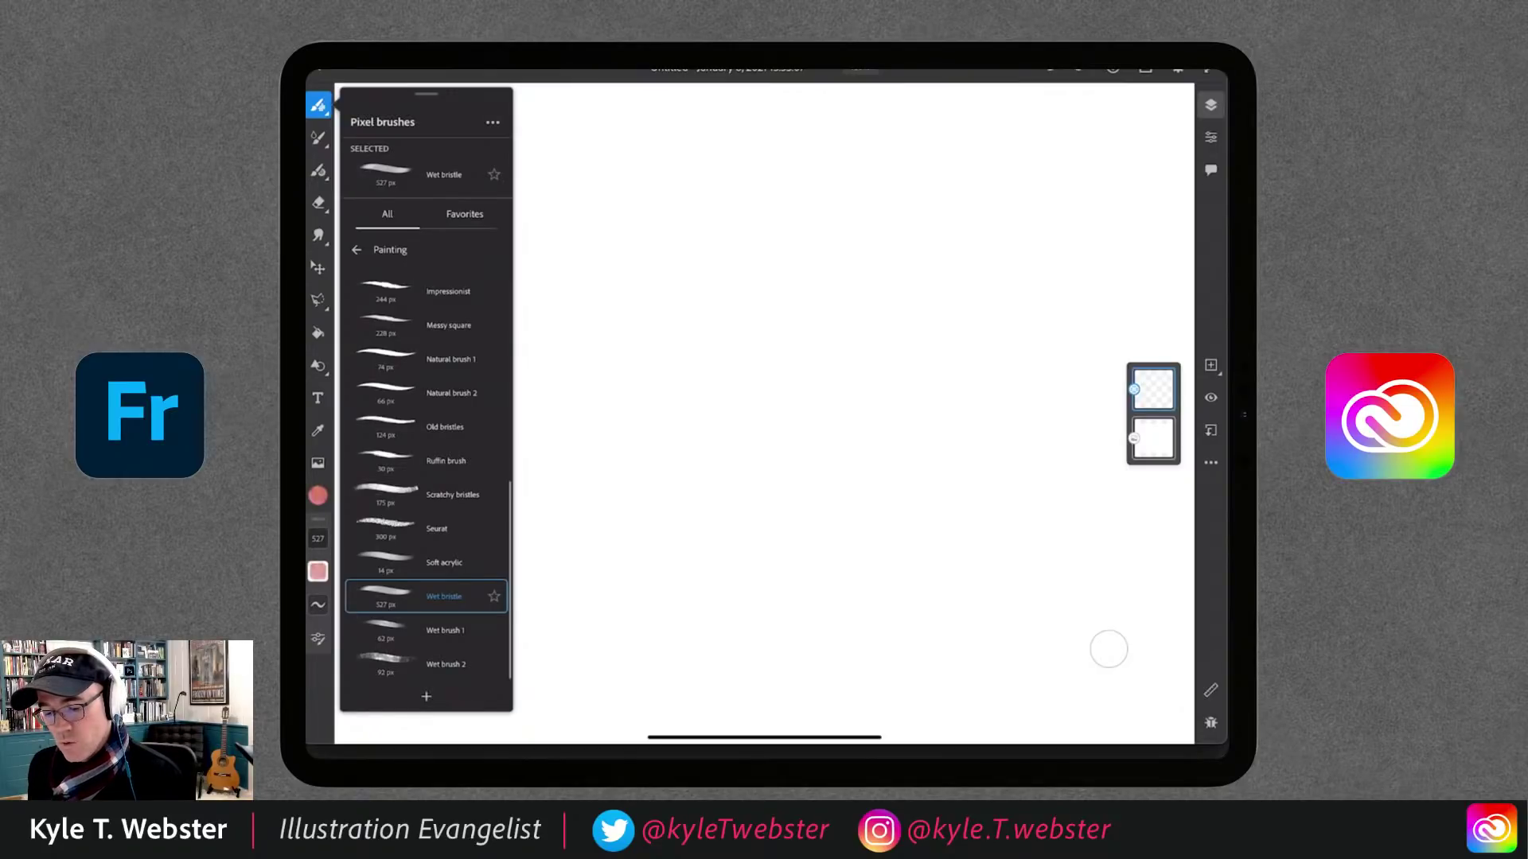
left_click(445, 461)
left_click(317, 496)
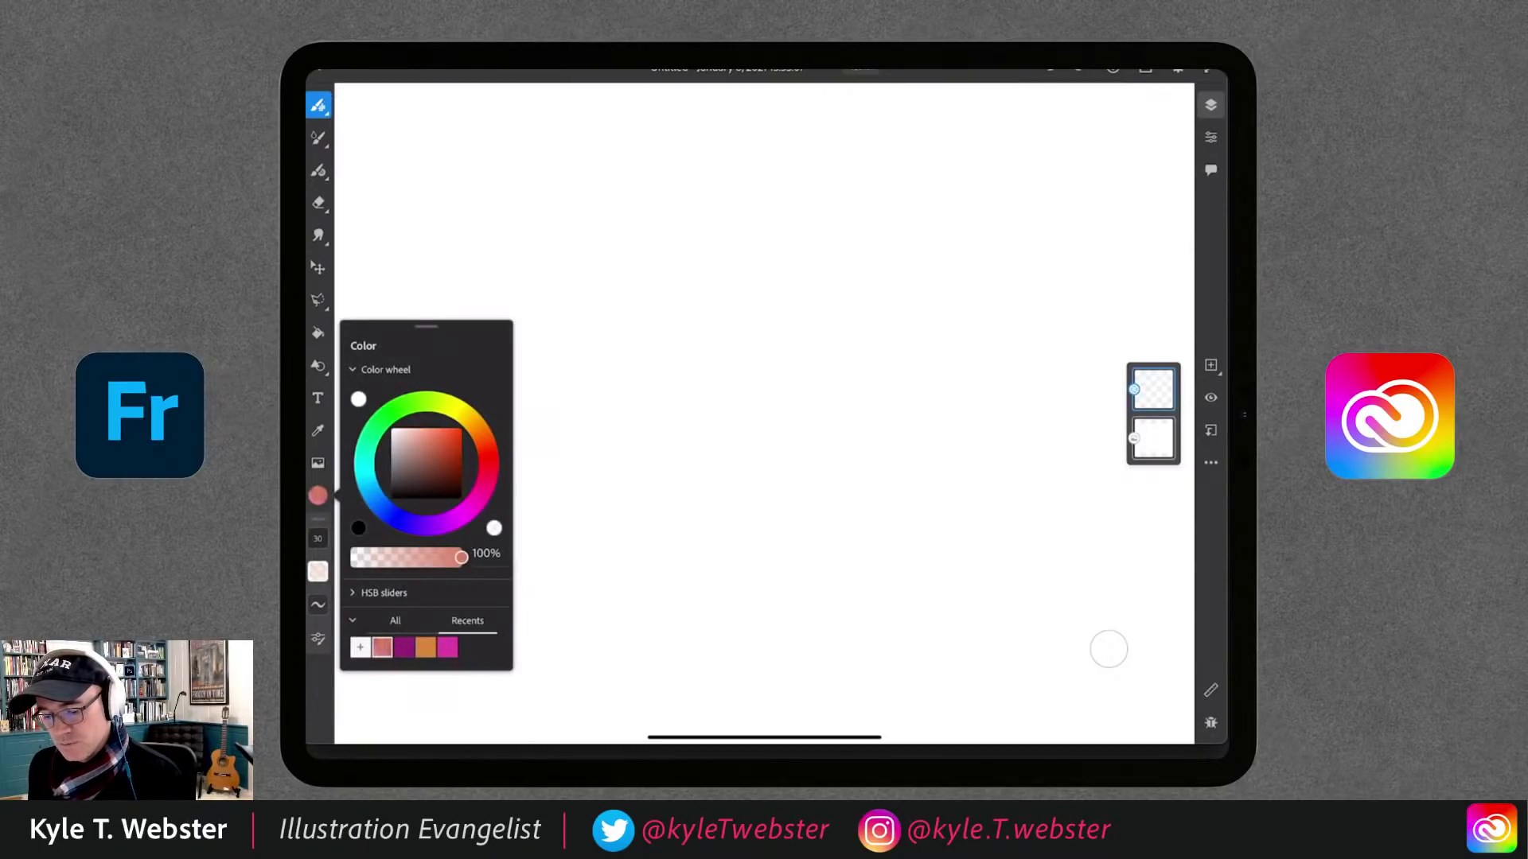
left_click(447, 648)
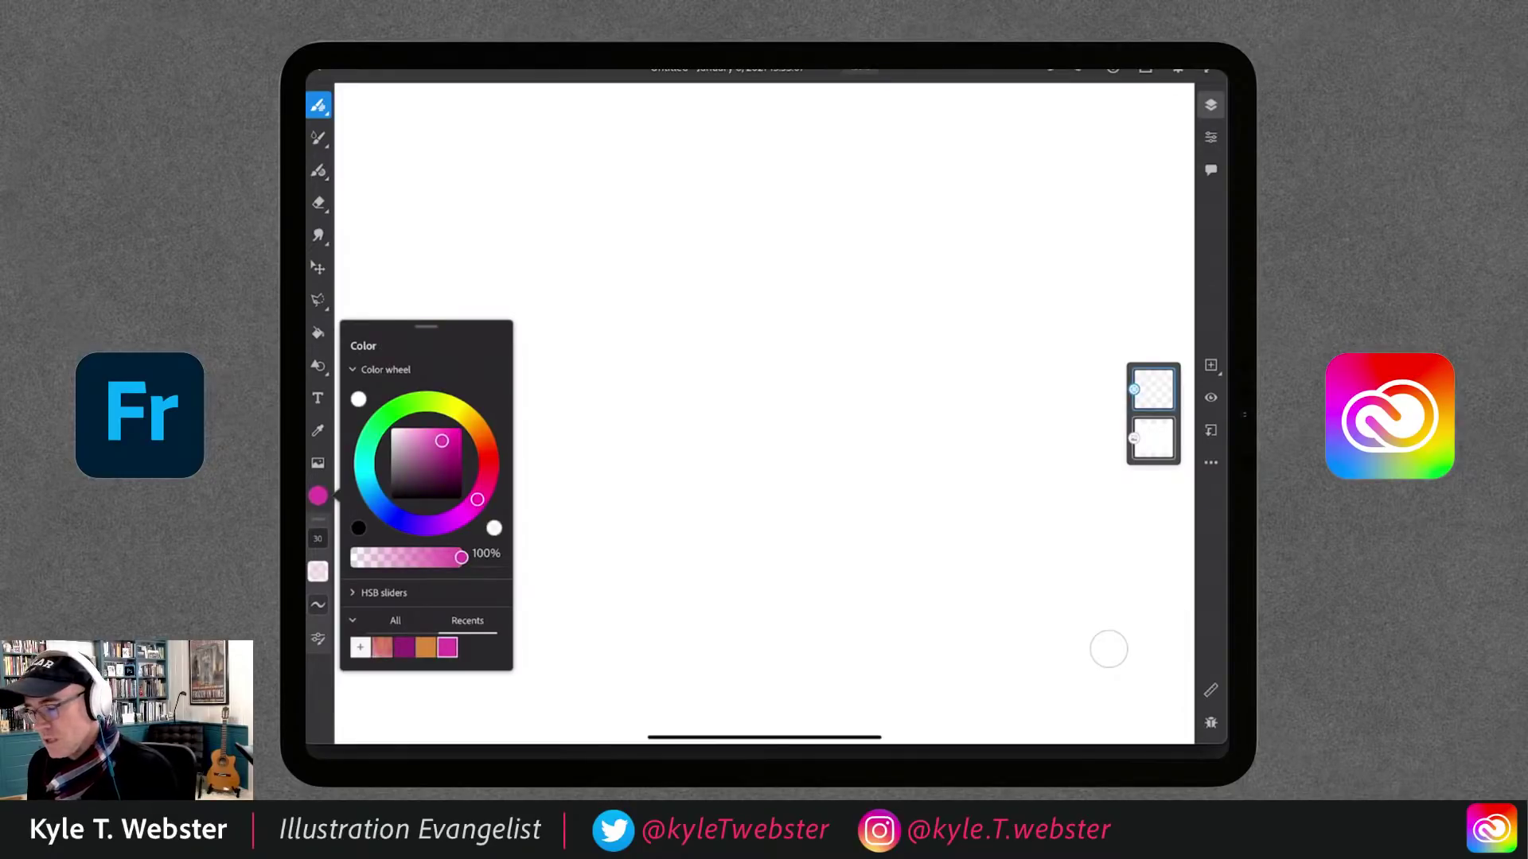
Increase the Ruffin brush size to 205 and paint a solid magenta patch near the middle of the canvas
left_click_drag(844, 390, 849, 470)
left_click_drag(317, 539, 318, 510)
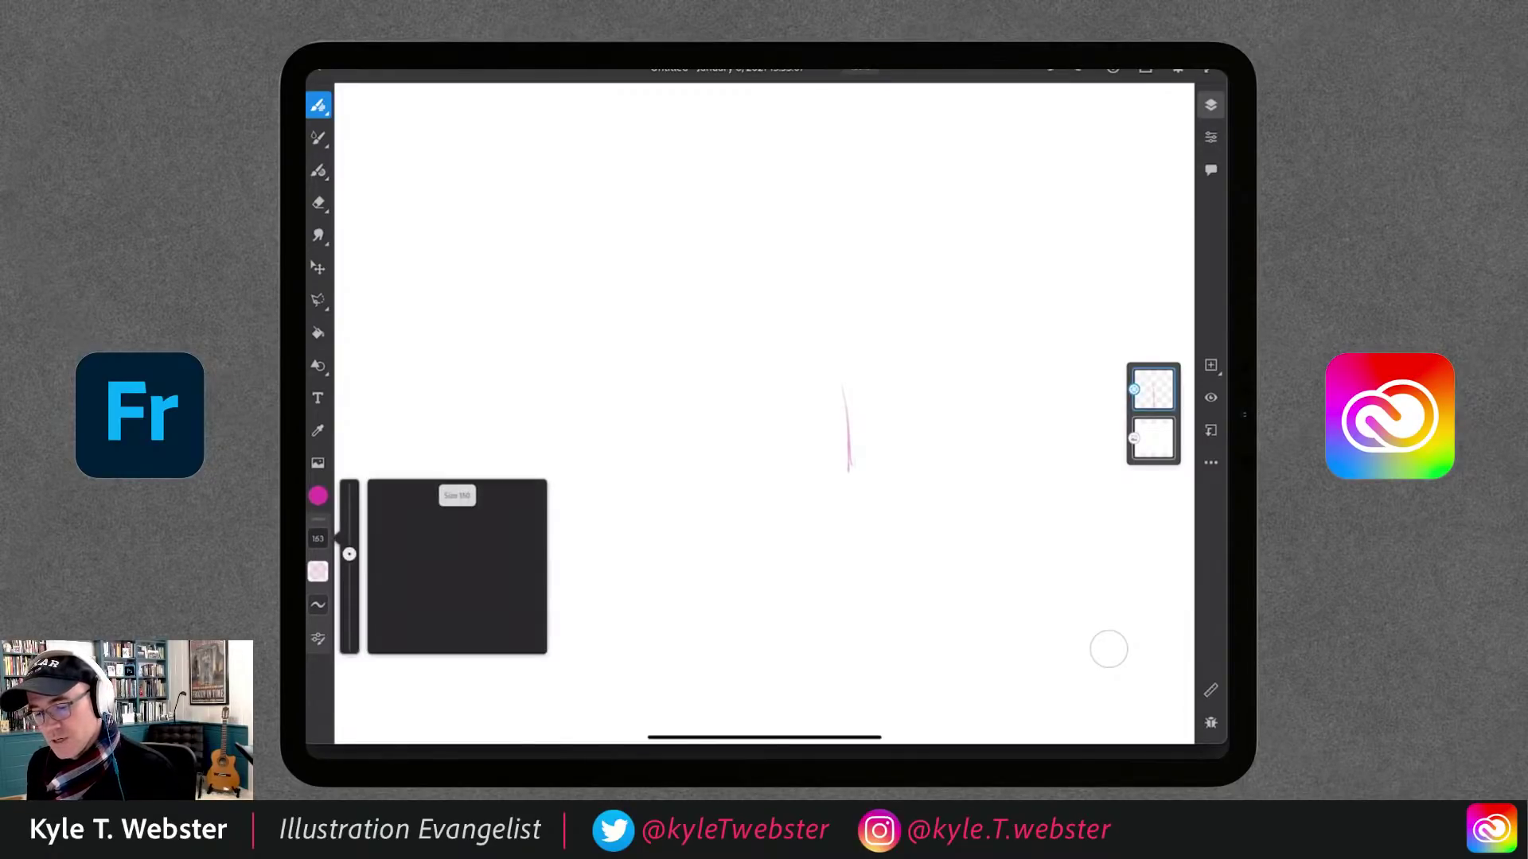
mouse_move(848, 390)
left_mouse_down()
mouse_move(847, 511)
mouse_move(834, 374)
mouse_move(820, 501)
mouse_move(784, 350)
left_mouse_up()
Lighten the magenta to a softer pink and blend Ruffin strokes into the middle of the magenta patch
left_click(317, 495)
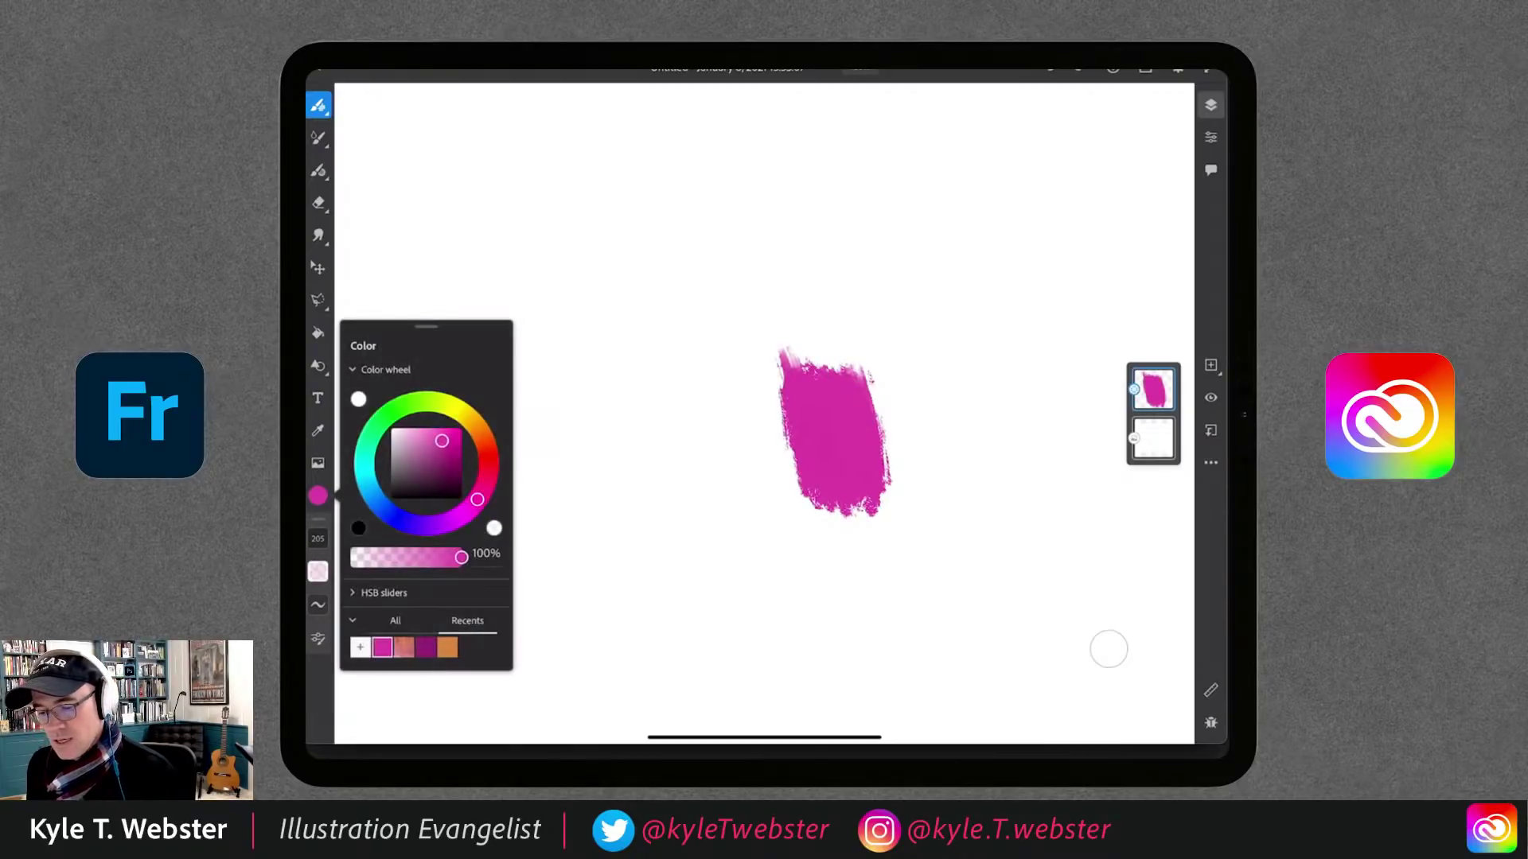
left_click_drag(441, 440, 423, 432)
left_click(859, 437)
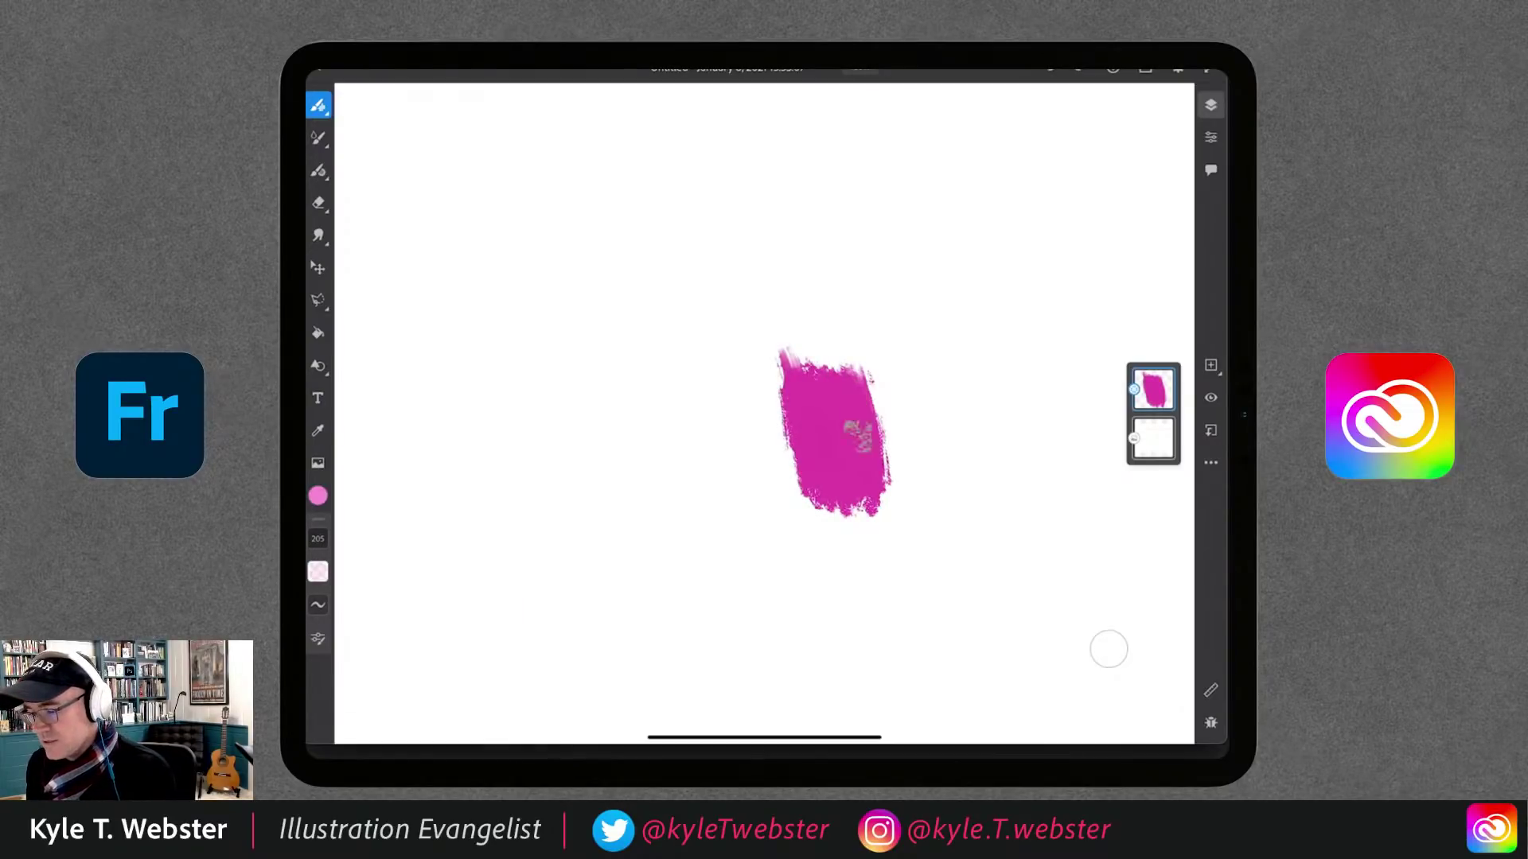
mouse_move(858, 439)
left_mouse_down()
mouse_move(839, 452)
mouse_move(794, 398)
mouse_move(855, 486)
mouse_move(873, 452)
left_mouse_up()
scroll(867, 462, "up", 5)
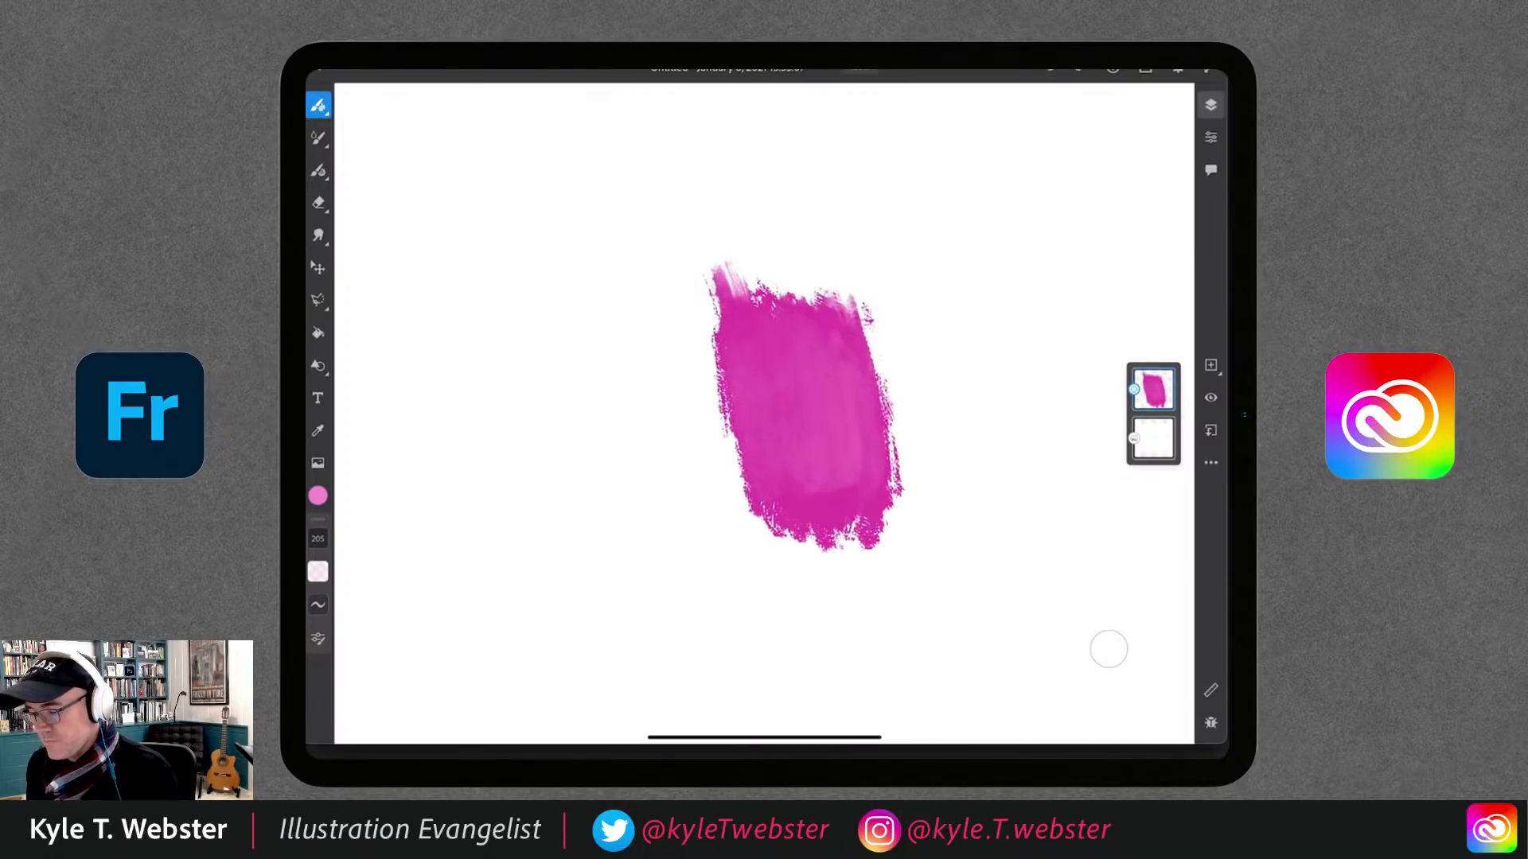
Sample magenta shades from the patch and blend short Ruffin strokes into its middle
left_click(818, 407)
mouse_move(785, 398)
left_mouse_down()
mouse_move(827, 425)
mouse_move(811, 485)
mouse_move(755, 414)
mouse_move(807, 398)
mouse_move(840, 429)
mouse_move(837, 482)
mouse_move(798, 362)
mouse_move(805, 442)
mouse_move(784, 350)
left_mouse_up()
left_click(825, 420)
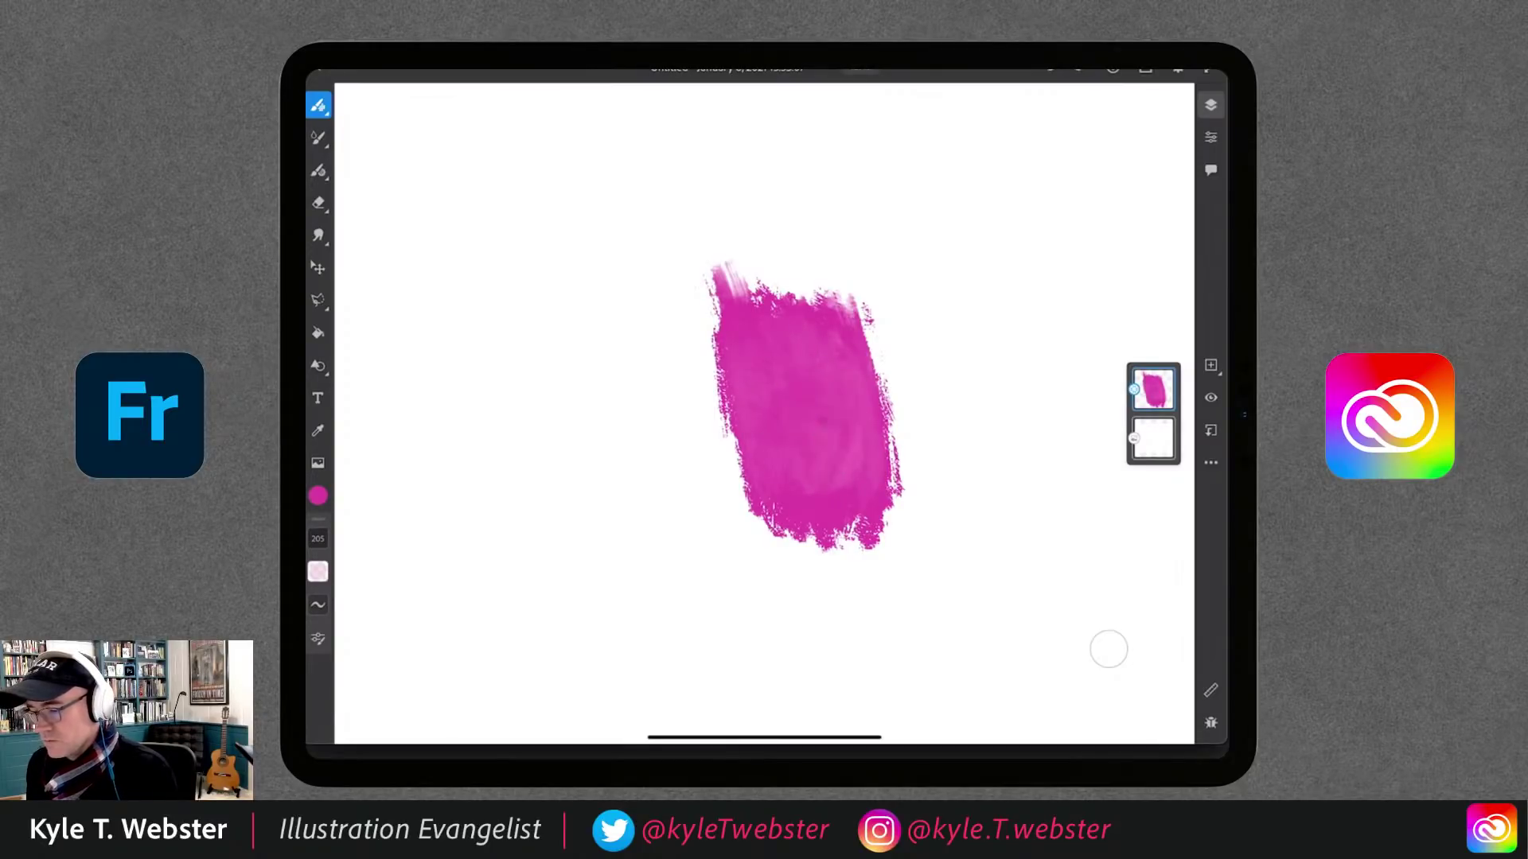
mouse_move(820, 430)
left_mouse_down()
mouse_move(836, 462)
mouse_move(756, 333)
mouse_move(837, 398)
left_mouse_up()
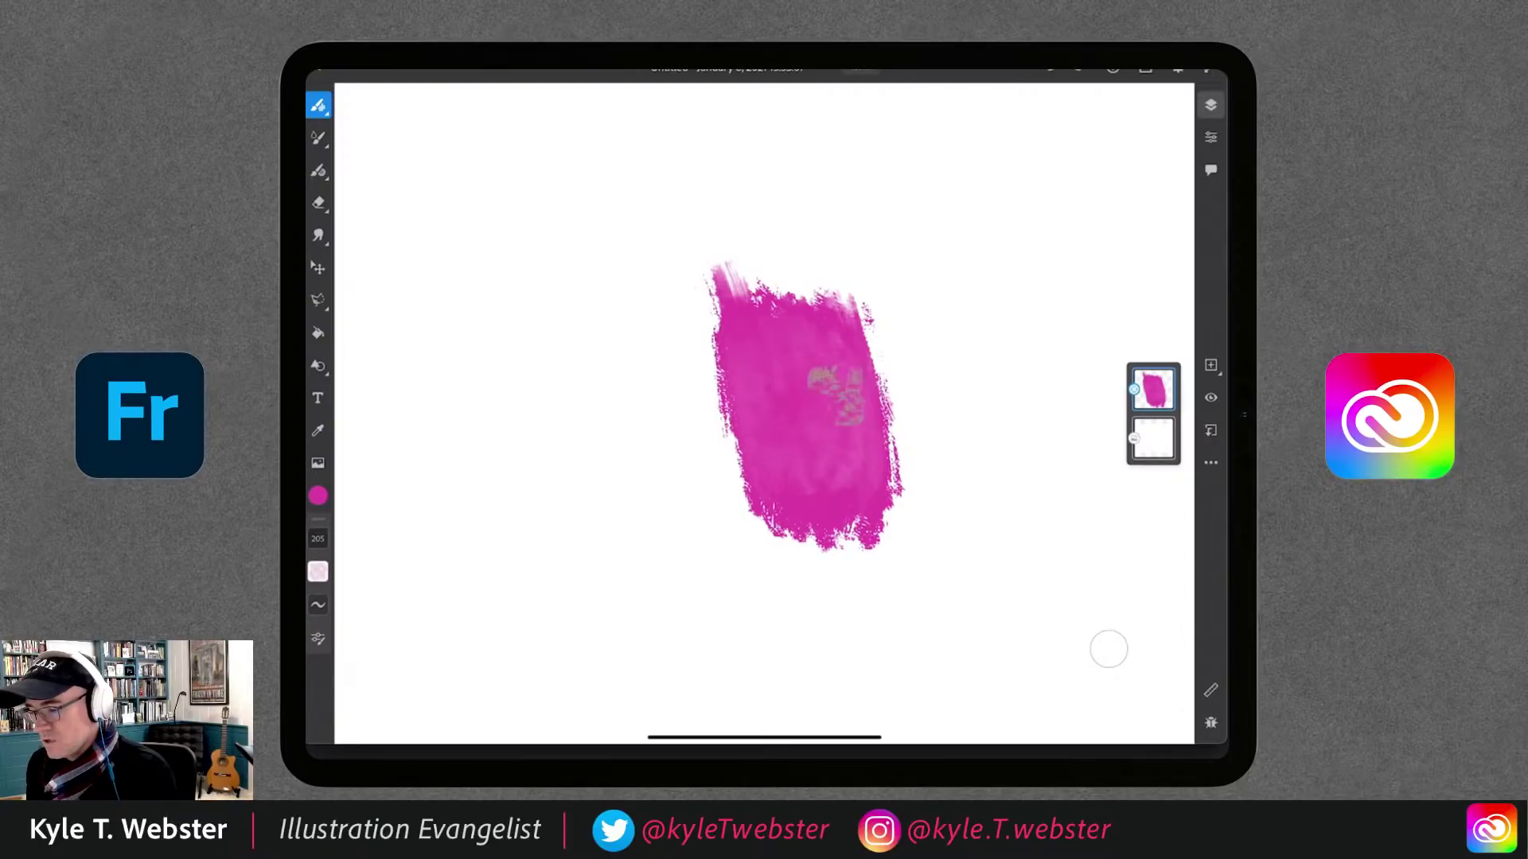
Lighten the brush color to a brighter pink and dab highlights into the middle and upper part of the magenta patch
left_click(317, 496)
left_click_drag(466, 557, 378, 557)
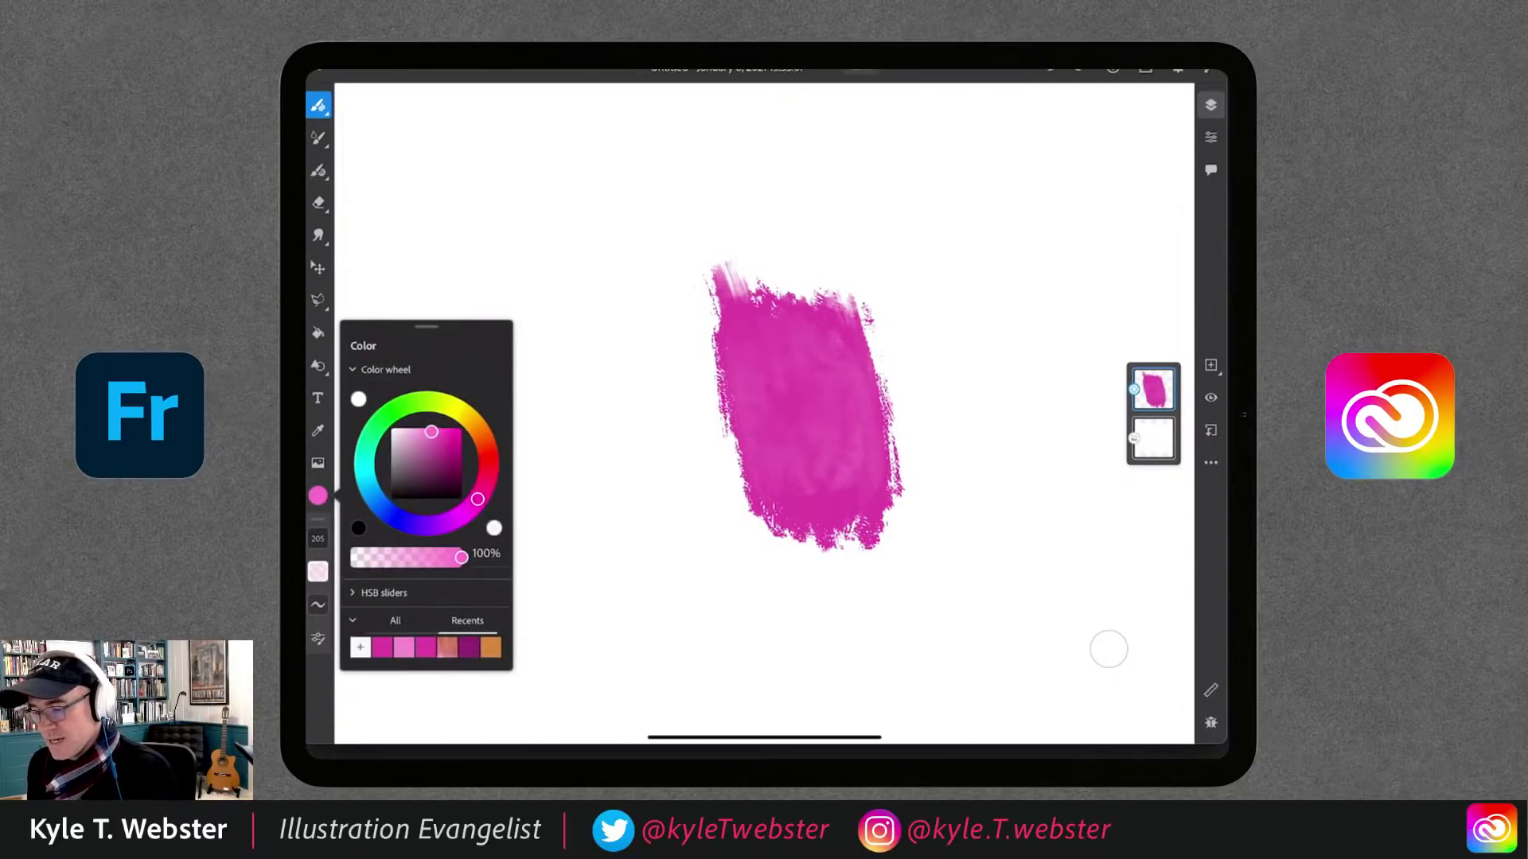
left_click_drag(795, 461, 797, 478)
mouse_move(768, 402)
left_mouse_down()
mouse_move(807, 428)
mouse_move(822, 470)
left_mouse_up()
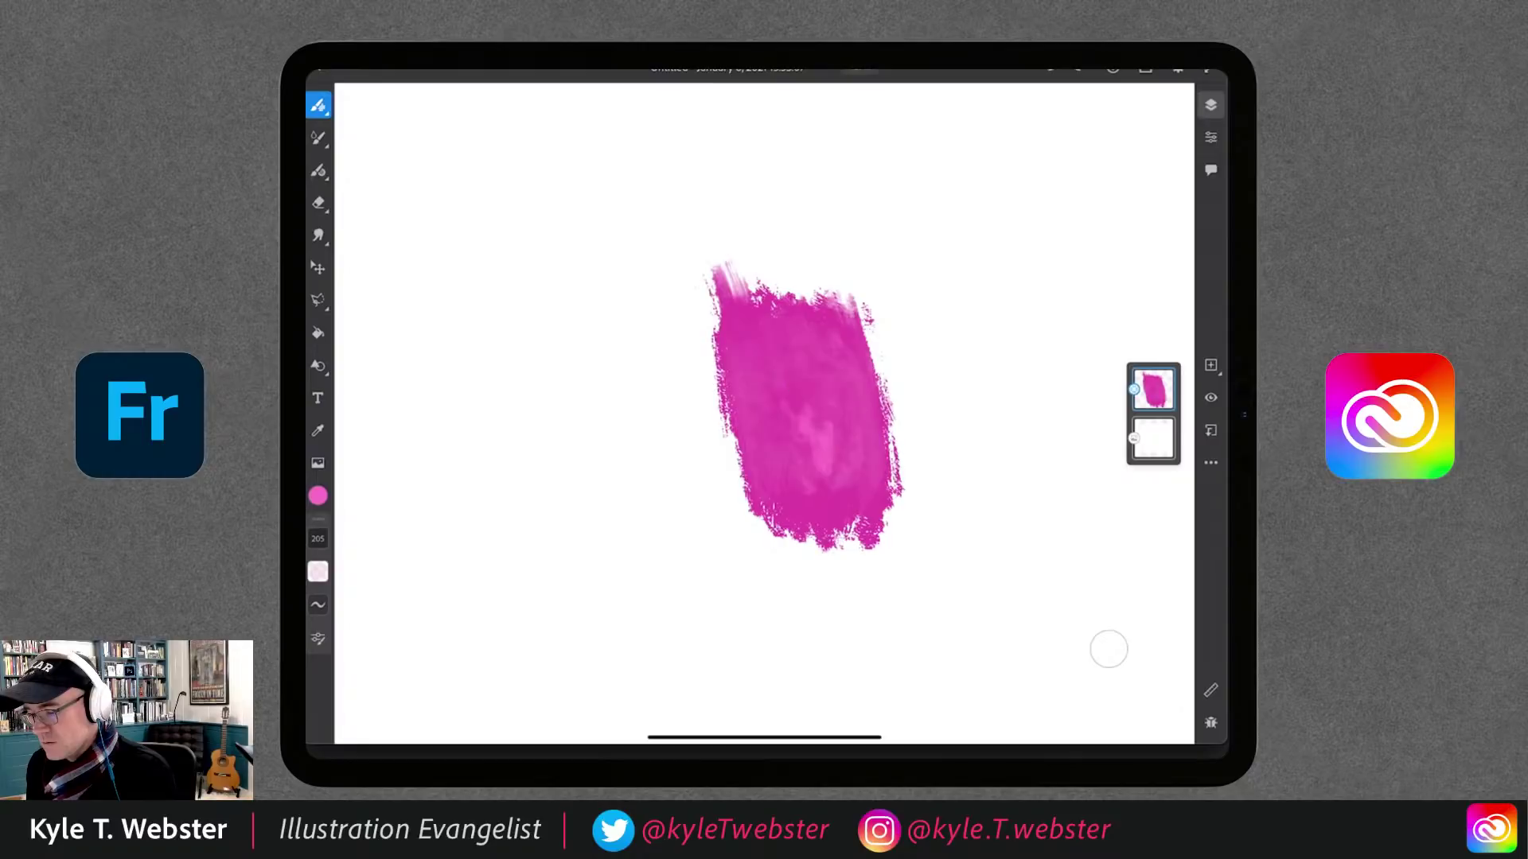
mouse_move(760, 359)
left_mouse_down()
mouse_move(840, 438)
mouse_move(812, 343)
mouse_move(835, 362)
left_mouse_up()
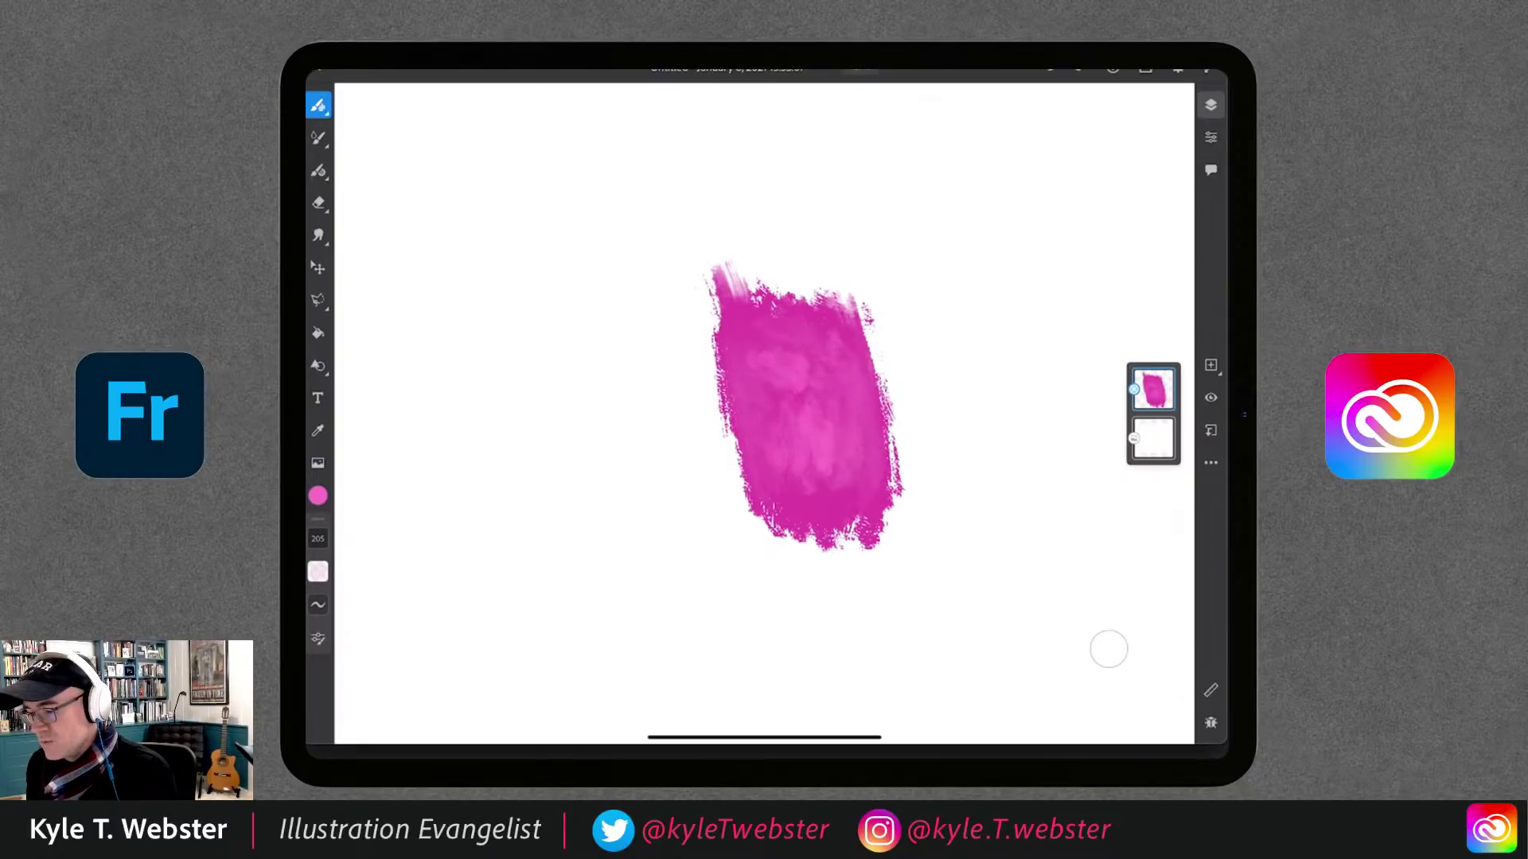
left_click_drag(845, 430, 867, 465)
Blend short strokes of sampled darker magenta over the pink highlights in the patch
left_click_drag(814, 406, 824, 482)
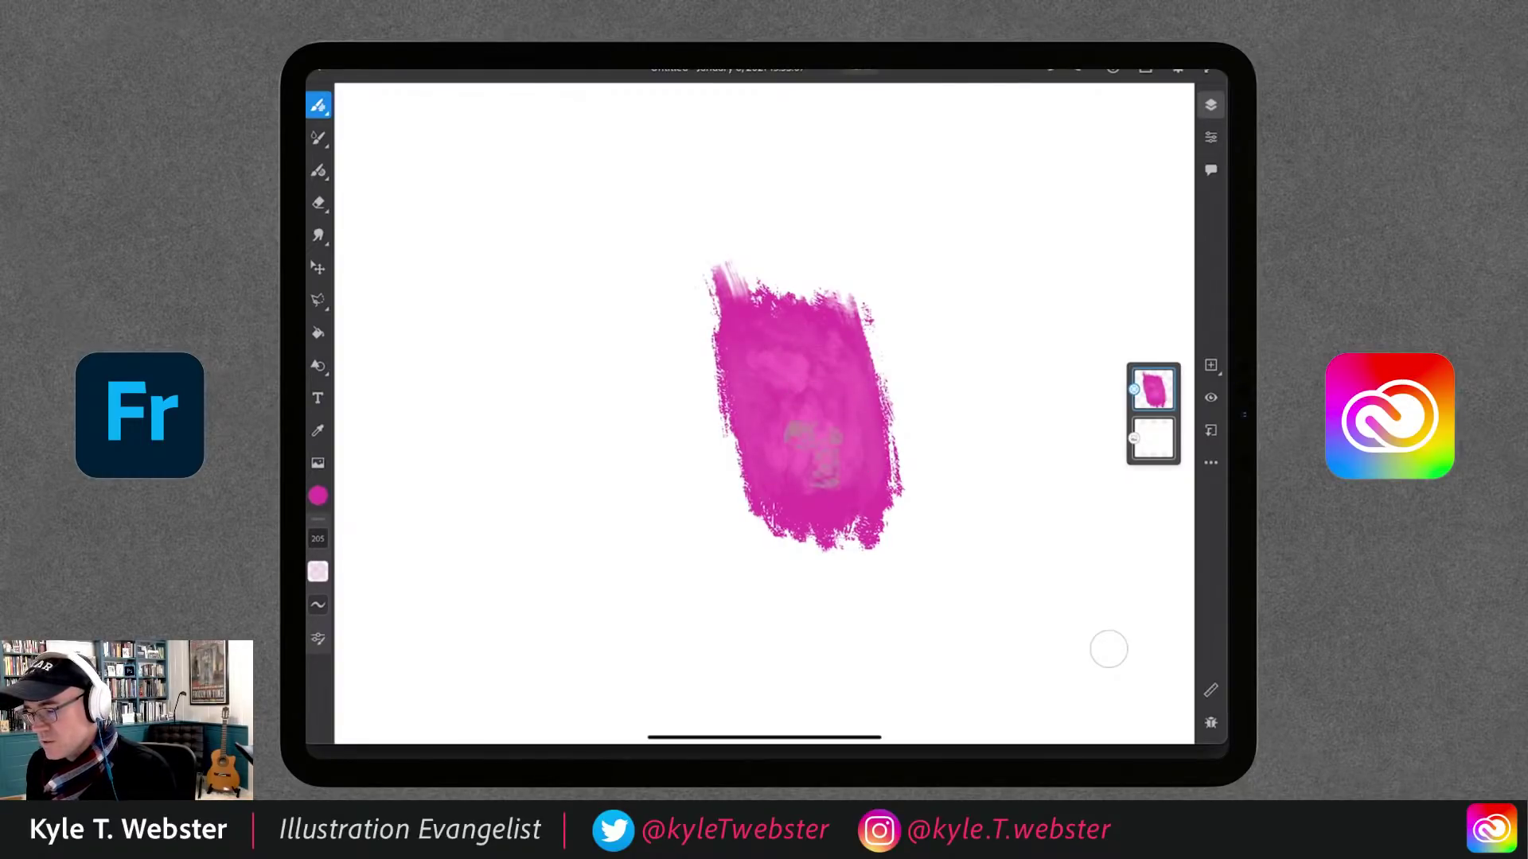
left_click_drag(791, 375, 819, 454)
left_click_drag(748, 402, 769, 454)
mouse_move(766, 359)
left_mouse_down()
mouse_move(800, 396)
mouse_move(805, 358)
mouse_move(814, 410)
left_mouse_up()
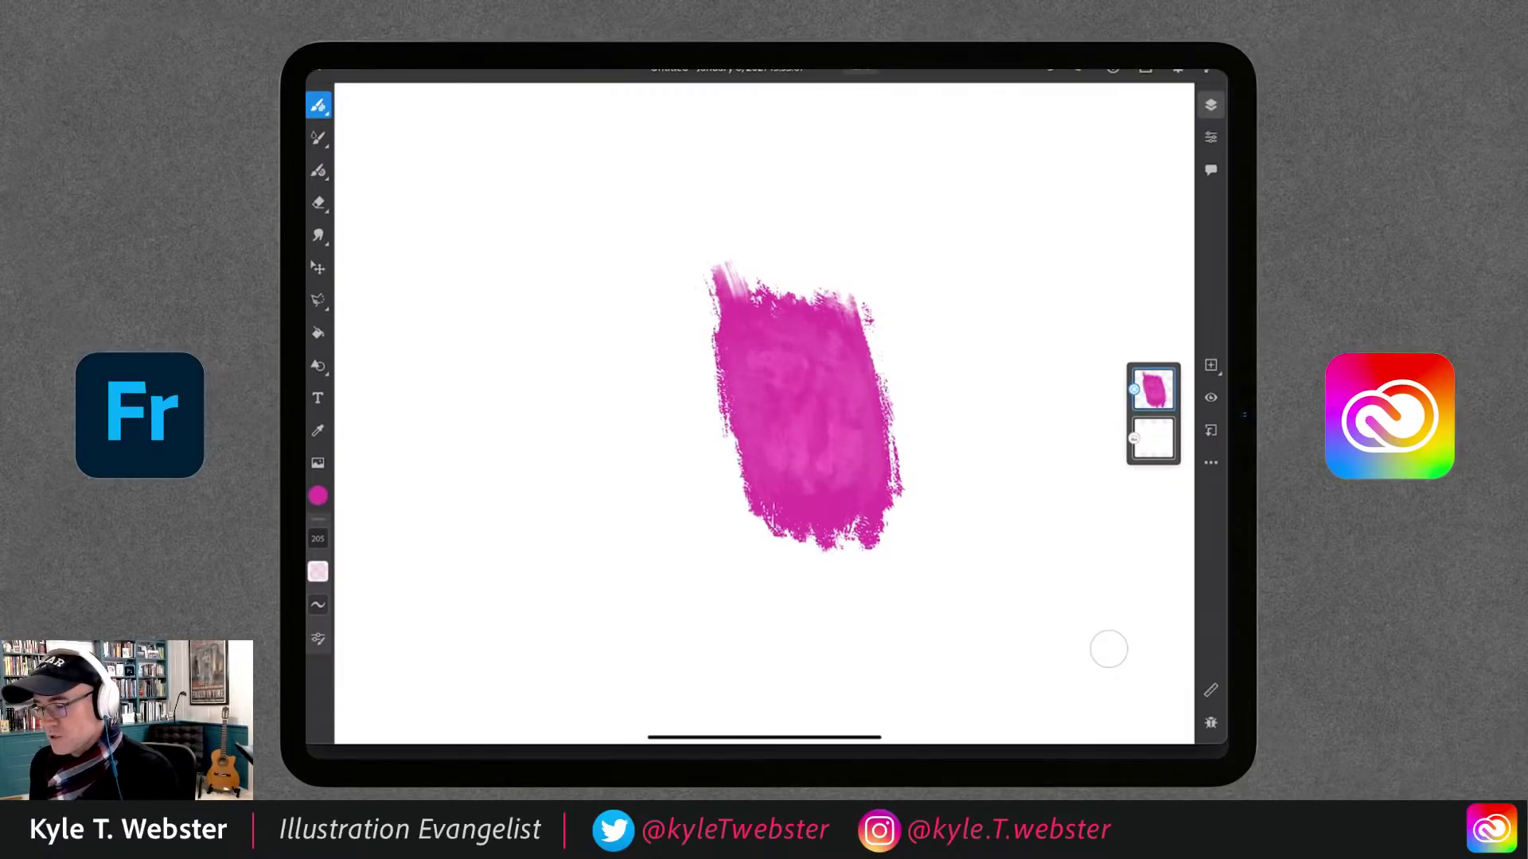
Sample the mottled magenta of the patch as a multicolor and choose the Wet bristle brush from the Painting set
scroll(804, 410, "up", 2)
scroll(803, 409, "down", 3)
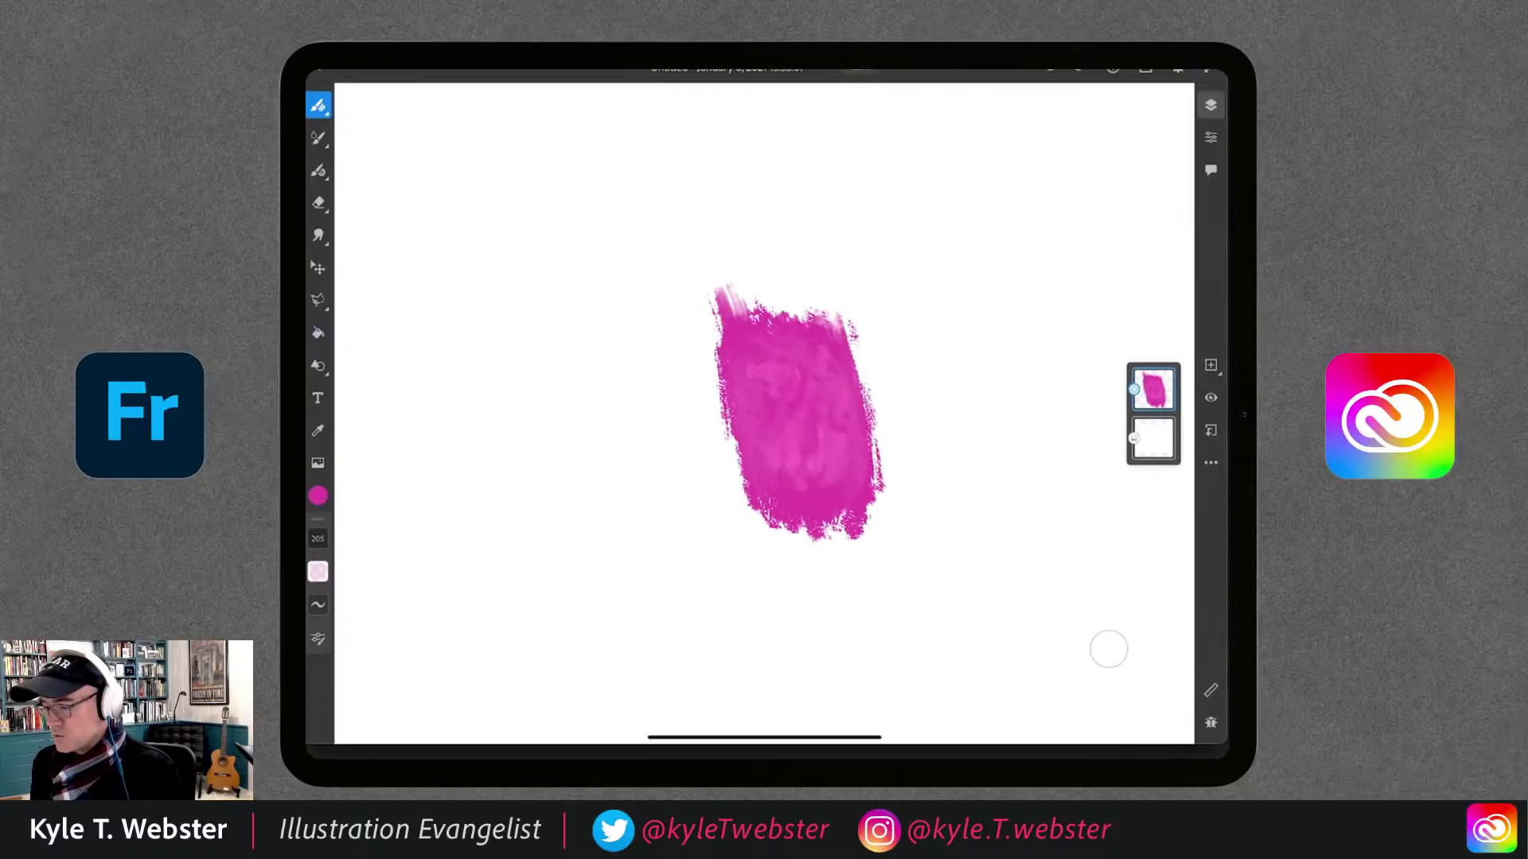
left_click(1109, 649)
left_click(805, 390)
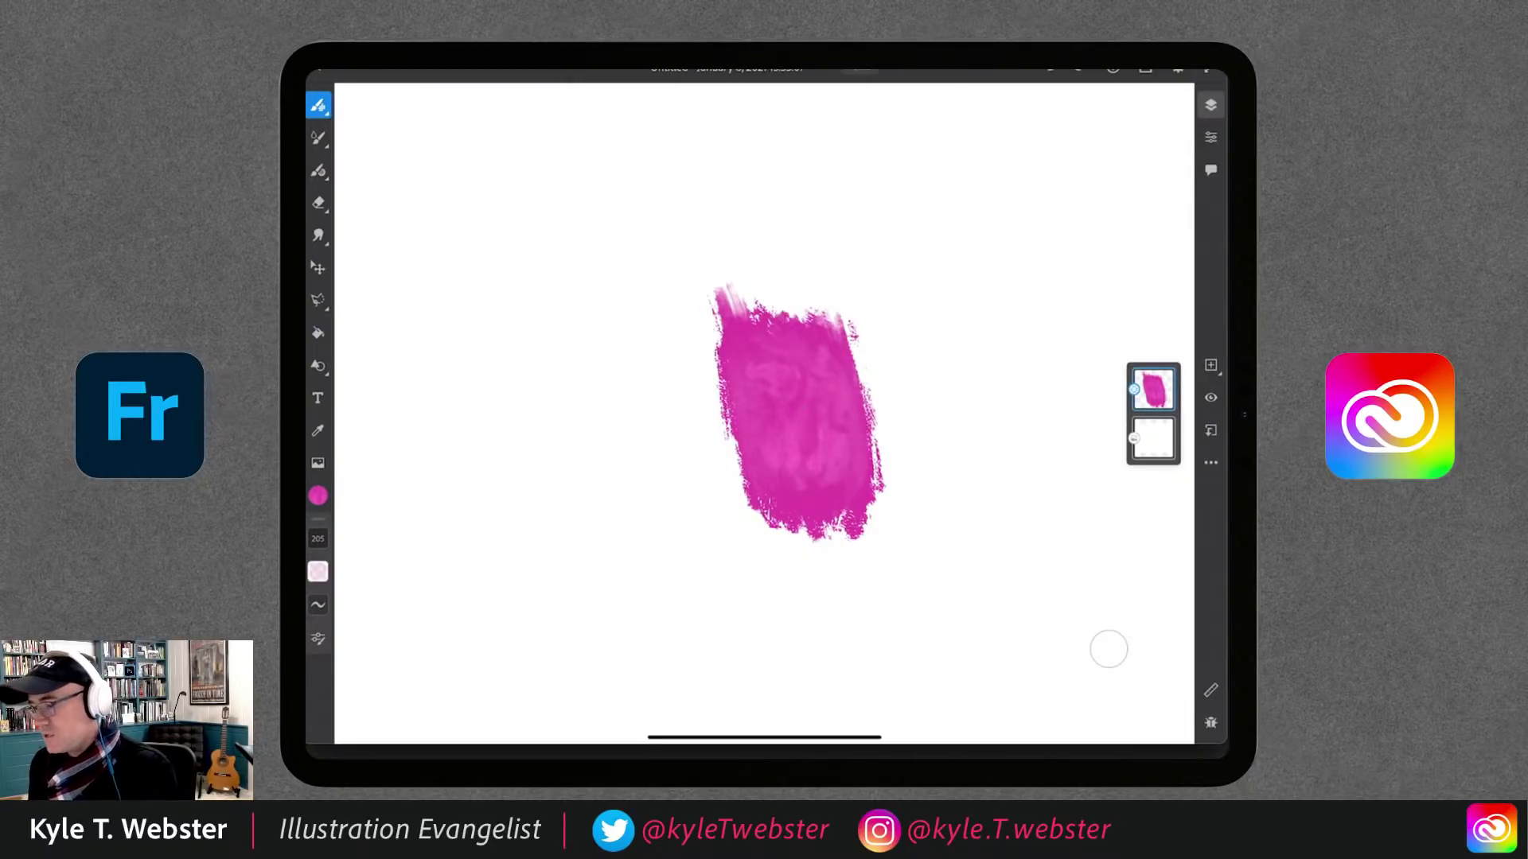
left_click(318, 105)
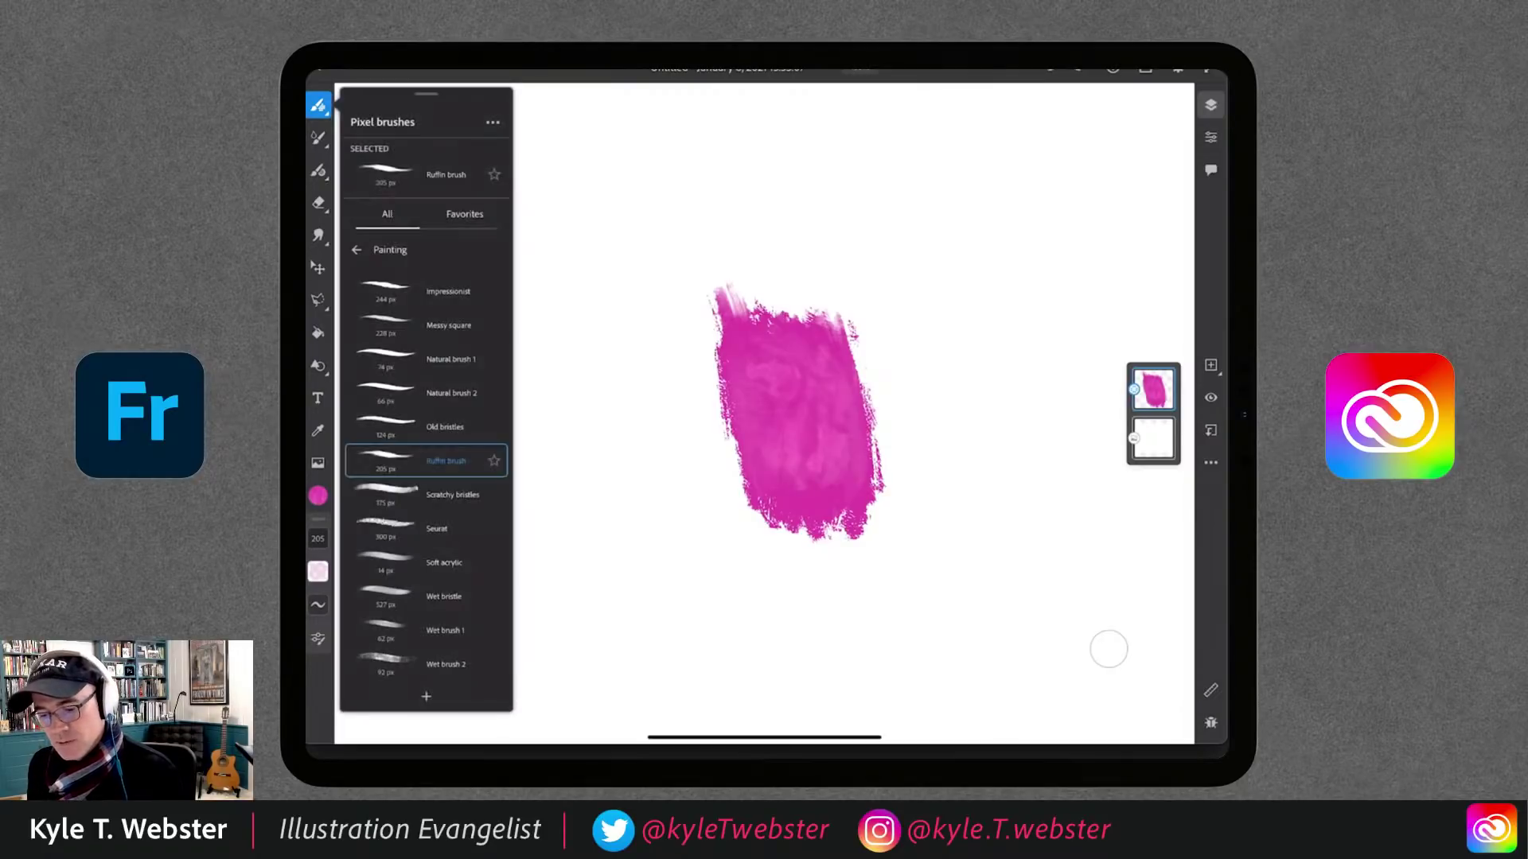
scroll(425, 478, "down", 1)
left_click(426, 597)
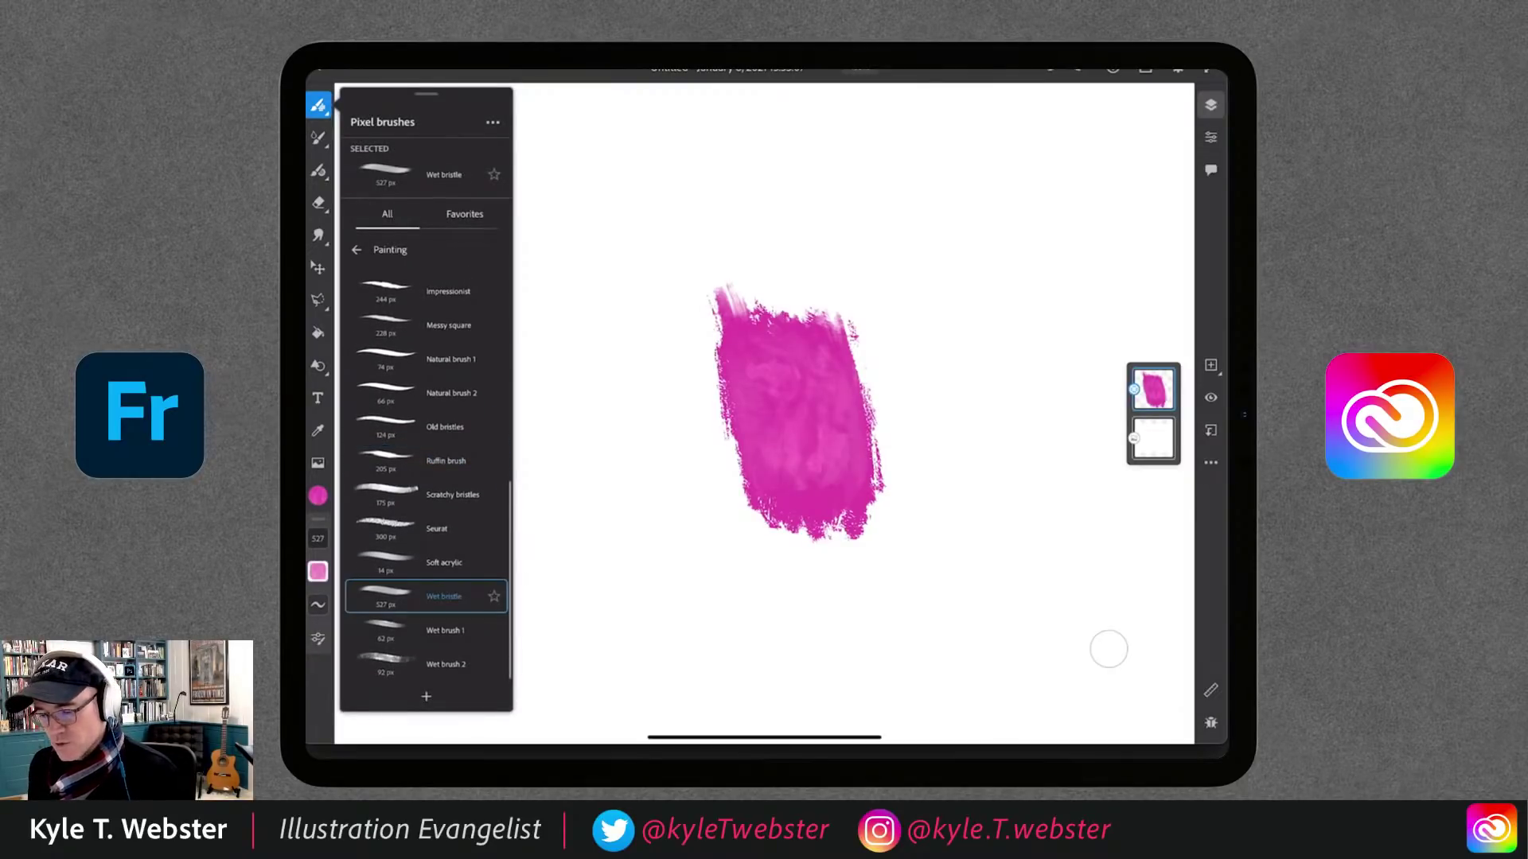
Paint a vertical Wet bristle swatch beside the magenta patch, and cross both with broad overlapping horizontal strokes
left_click_drag(609, 216, 590, 632)
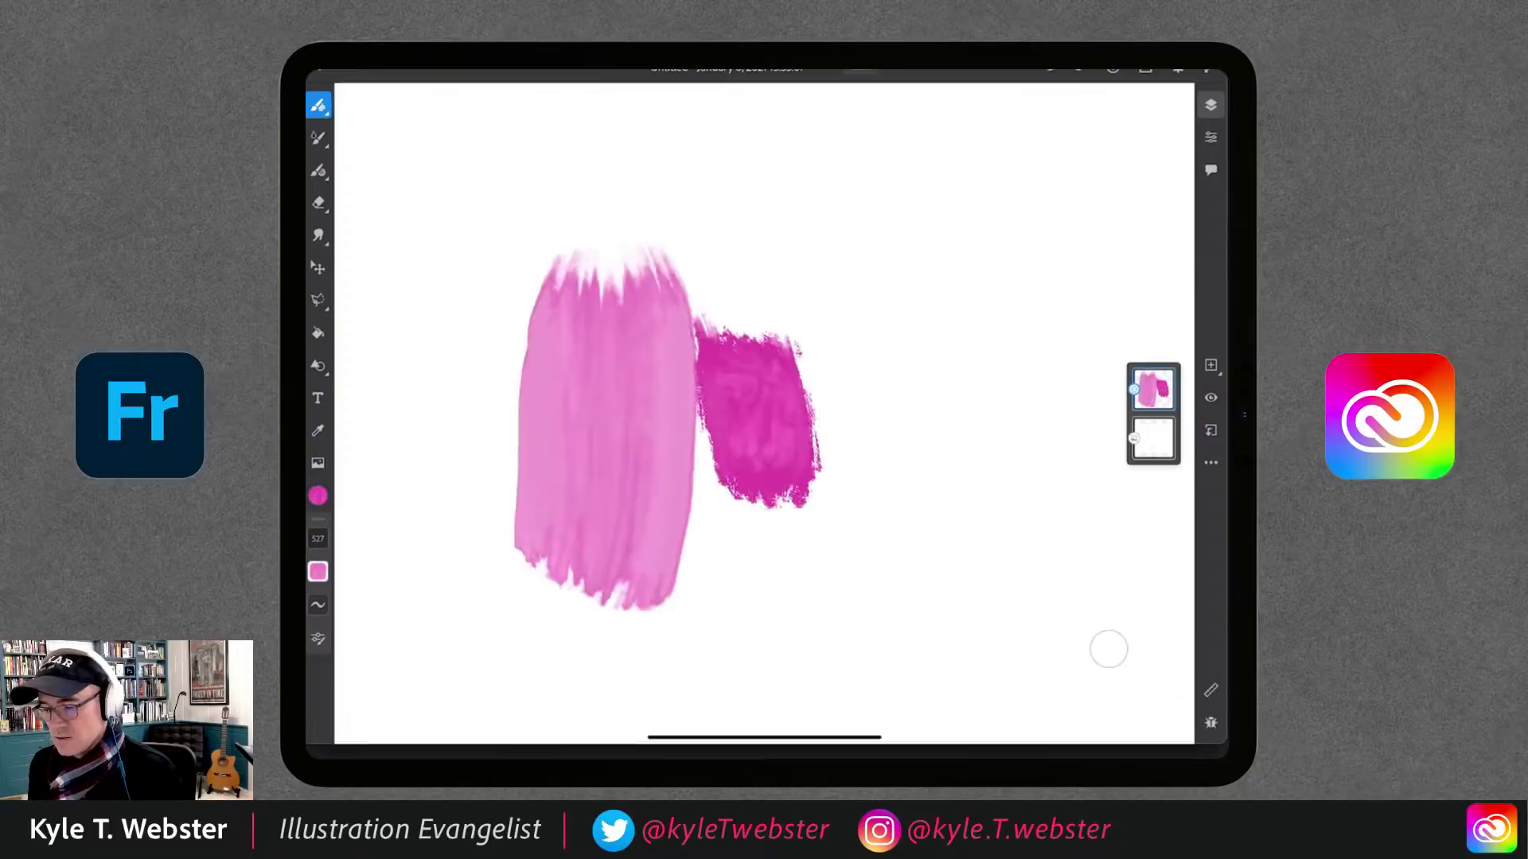
scroll(684, 397, "down", 3)
left_click_drag(858, 293, 460, 275)
mouse_move(696, 288)
left_mouse_down()
mouse_move(569, 273)
mouse_move(867, 278)
mouse_move(478, 250)
mouse_move(872, 275)
mouse_move(509, 253)
left_mouse_up()
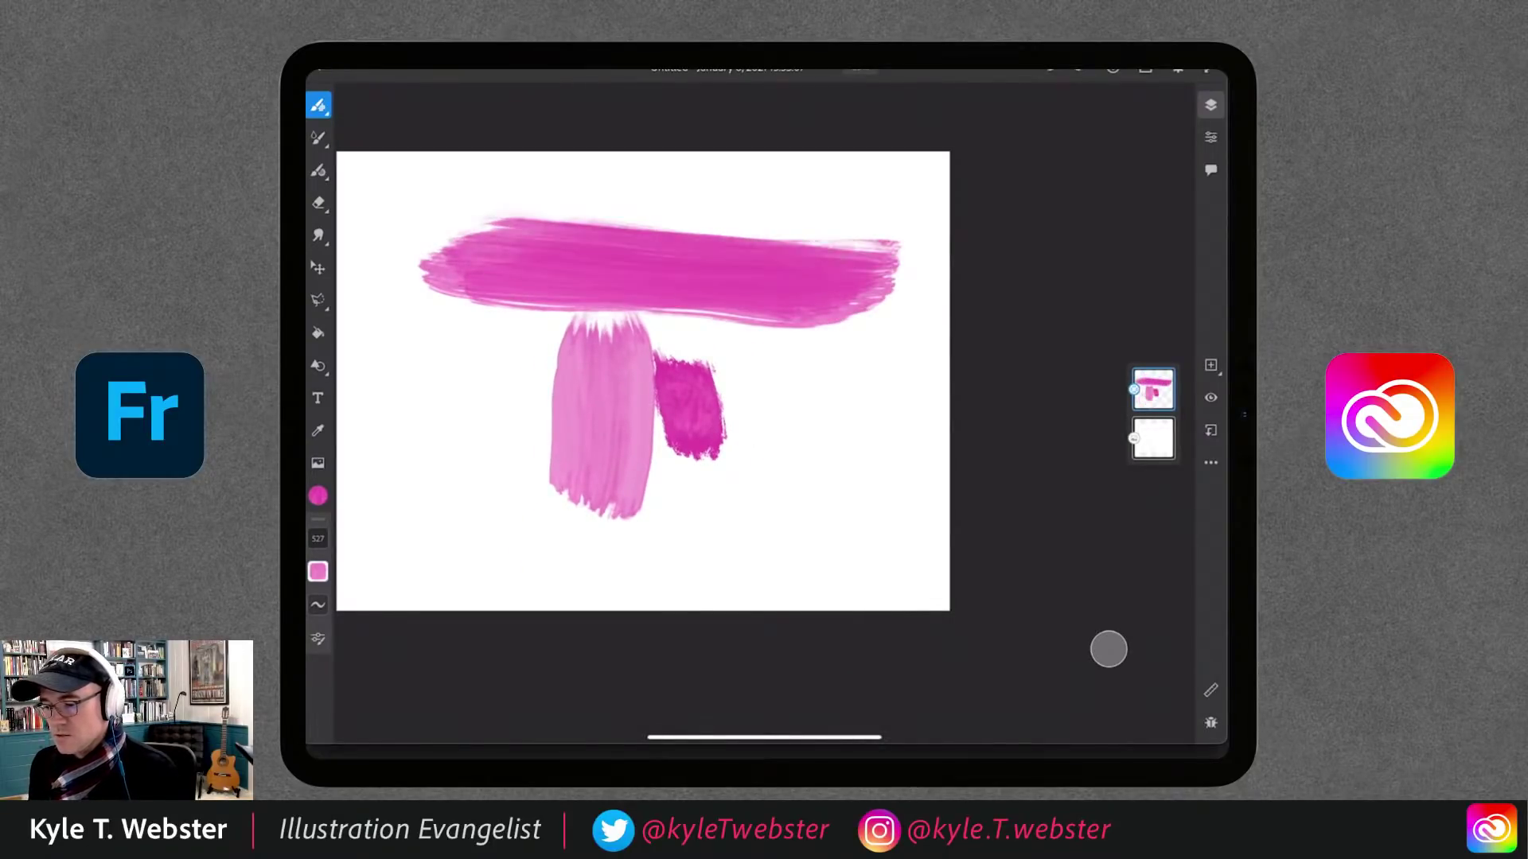
mouse_move(875, 318)
left_mouse_down()
mouse_move(506, 334)
mouse_move(896, 342)
mouse_move(405, 350)
mouse_move(895, 350)
left_mouse_up()
mouse_move(669, 374)
left_mouse_down()
mouse_move(422, 390)
mouse_move(852, 318)
mouse_move(406, 374)
mouse_move(911, 374)
mouse_move(374, 402)
left_mouse_up()
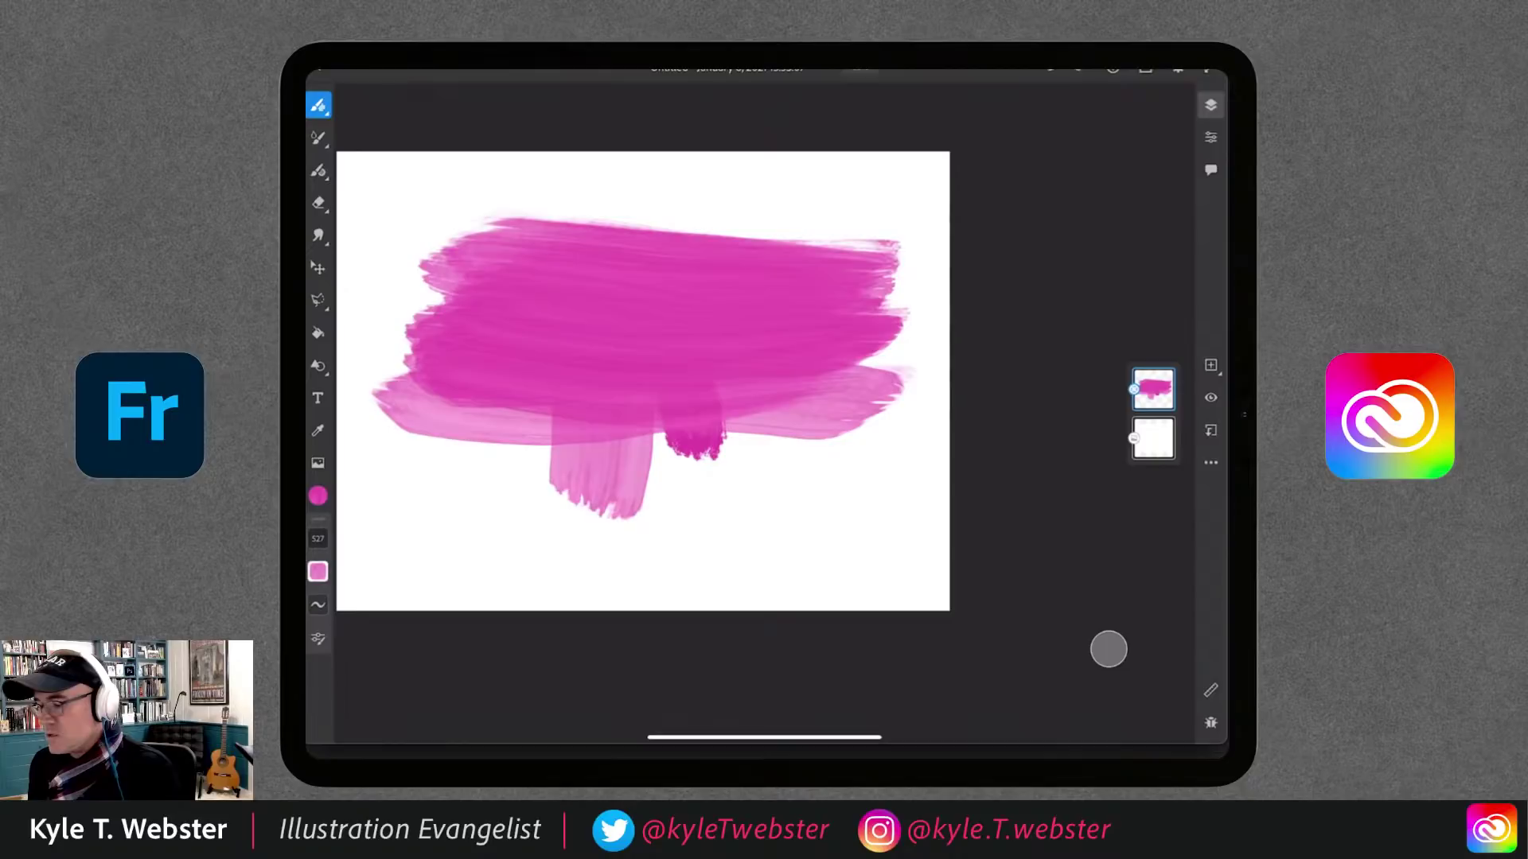
Clear the painted layer and cover the whole canvas with magenta multicolor Wet bristle strokes, including the corners
left_click(1154, 389)
left_click(992, 226)
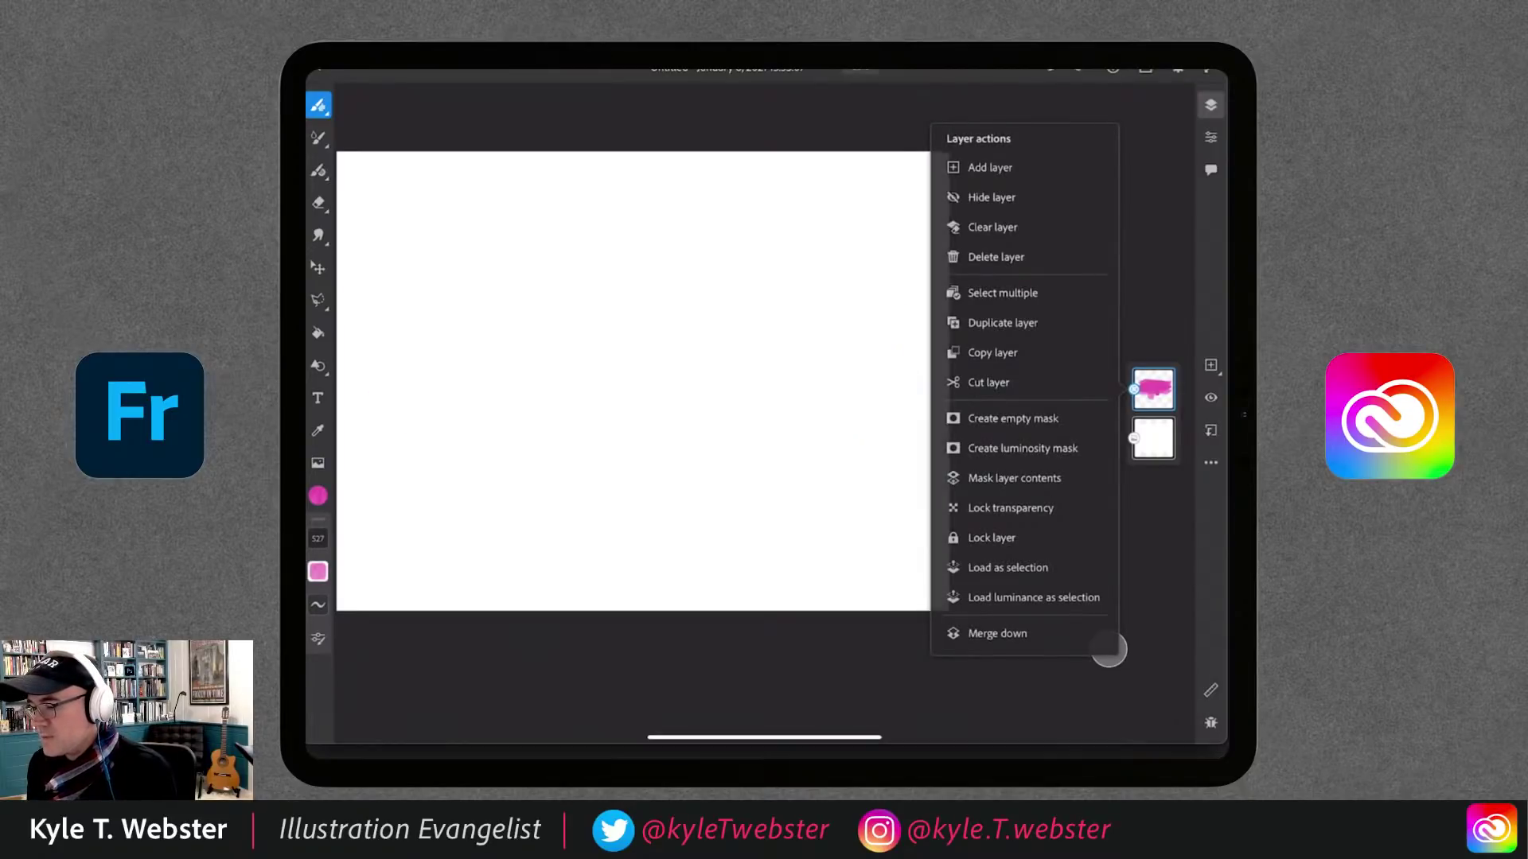
left_click_drag(932, 147, 915, 617)
mouse_move(916, 617)
left_mouse_down()
mouse_move(901, 382)
mouse_move(852, 613)
mouse_move(791, 533)
mouse_move(648, 533)
mouse_move(510, 609)
mouse_move(740, 155)
mouse_move(354, 155)
mouse_move(358, 609)
left_mouse_up()
scroll(644, 381, "down", 2)
mouse_move(418, 211)
left_mouse_down()
mouse_move(580, 188)
mouse_move(409, 255)
mouse_move(725, 253)
mouse_move(899, 446)
mouse_move(724, 239)
mouse_move(653, 263)
mouse_move(788, 581)
mouse_move(557, 199)
mouse_move(692, 580)
mouse_move(648, 436)
mouse_move(485, 227)
mouse_move(573, 493)
mouse_move(462, 319)
mouse_move(518, 279)
mouse_move(498, 593)
mouse_move(574, 372)
mouse_move(484, 445)
mouse_move(604, 169)
mouse_move(708, 521)
mouse_move(853, 409)
mouse_move(876, 596)
left_mouse_up()
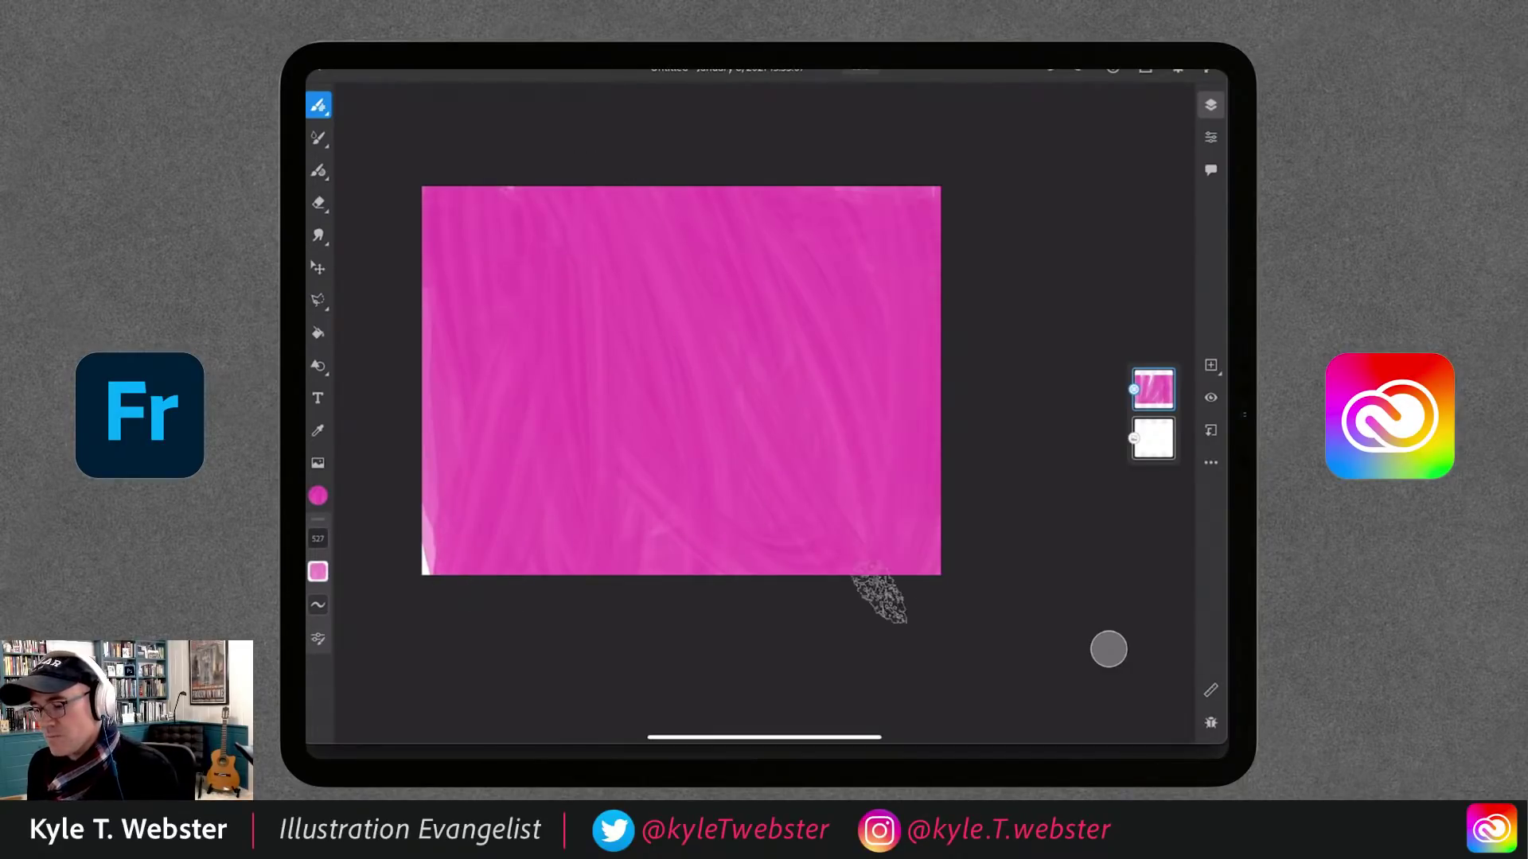
left_click_drag(430, 557, 438, 335)
scroll(750, 358, "up", 3)
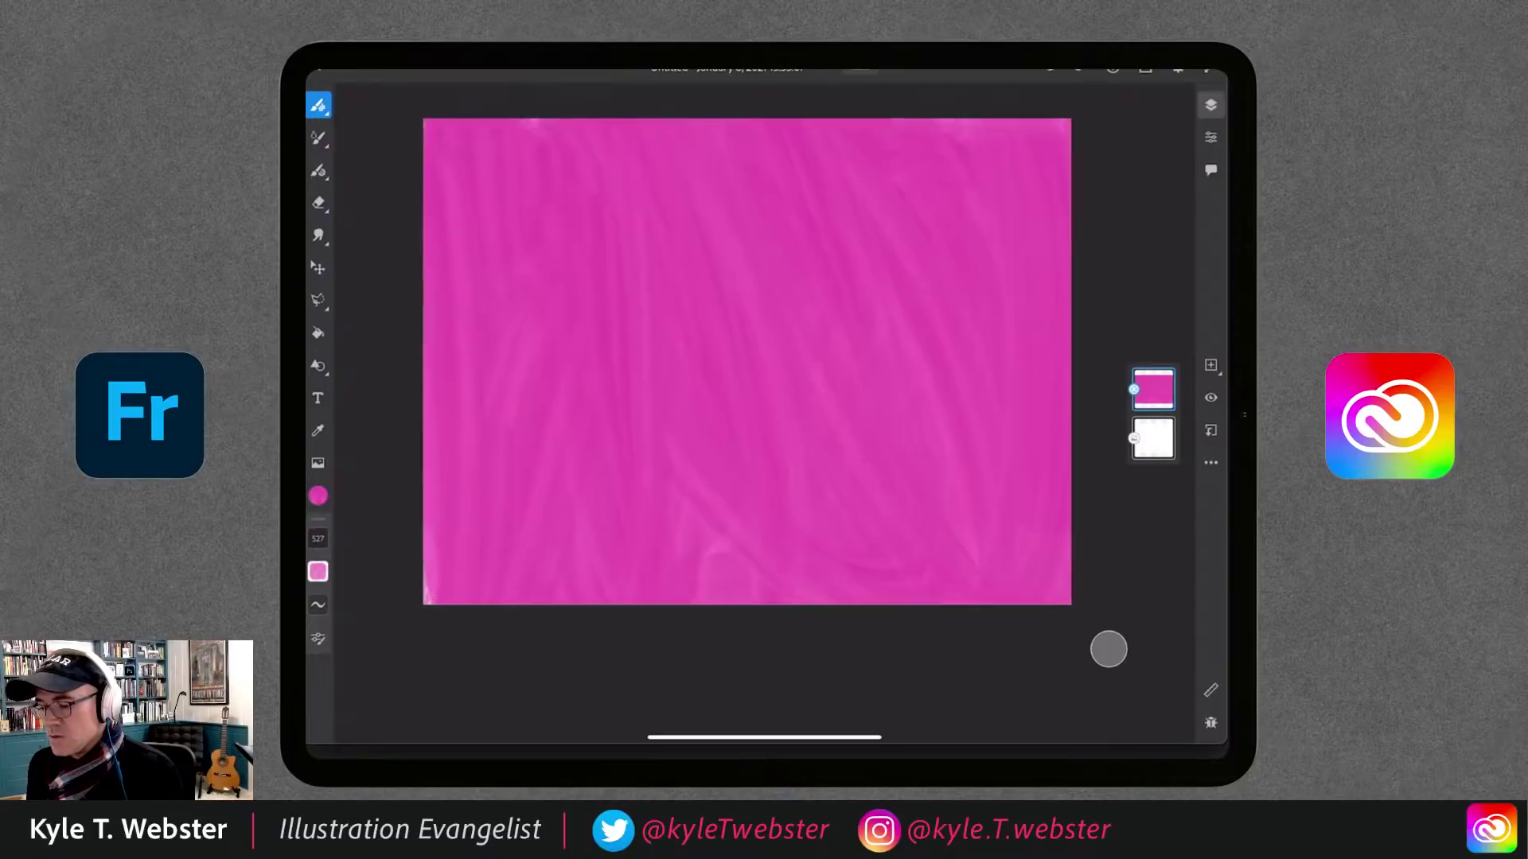
Layer more vertical, horizontal and diagonal Wet bristle strokes over the magenta canvas to build up painterly texture
mouse_move(676, 307)
left_mouse_down()
mouse_move(704, 593)
mouse_move(724, 398)
left_mouse_up()
scroll(750, 356, "down", 1)
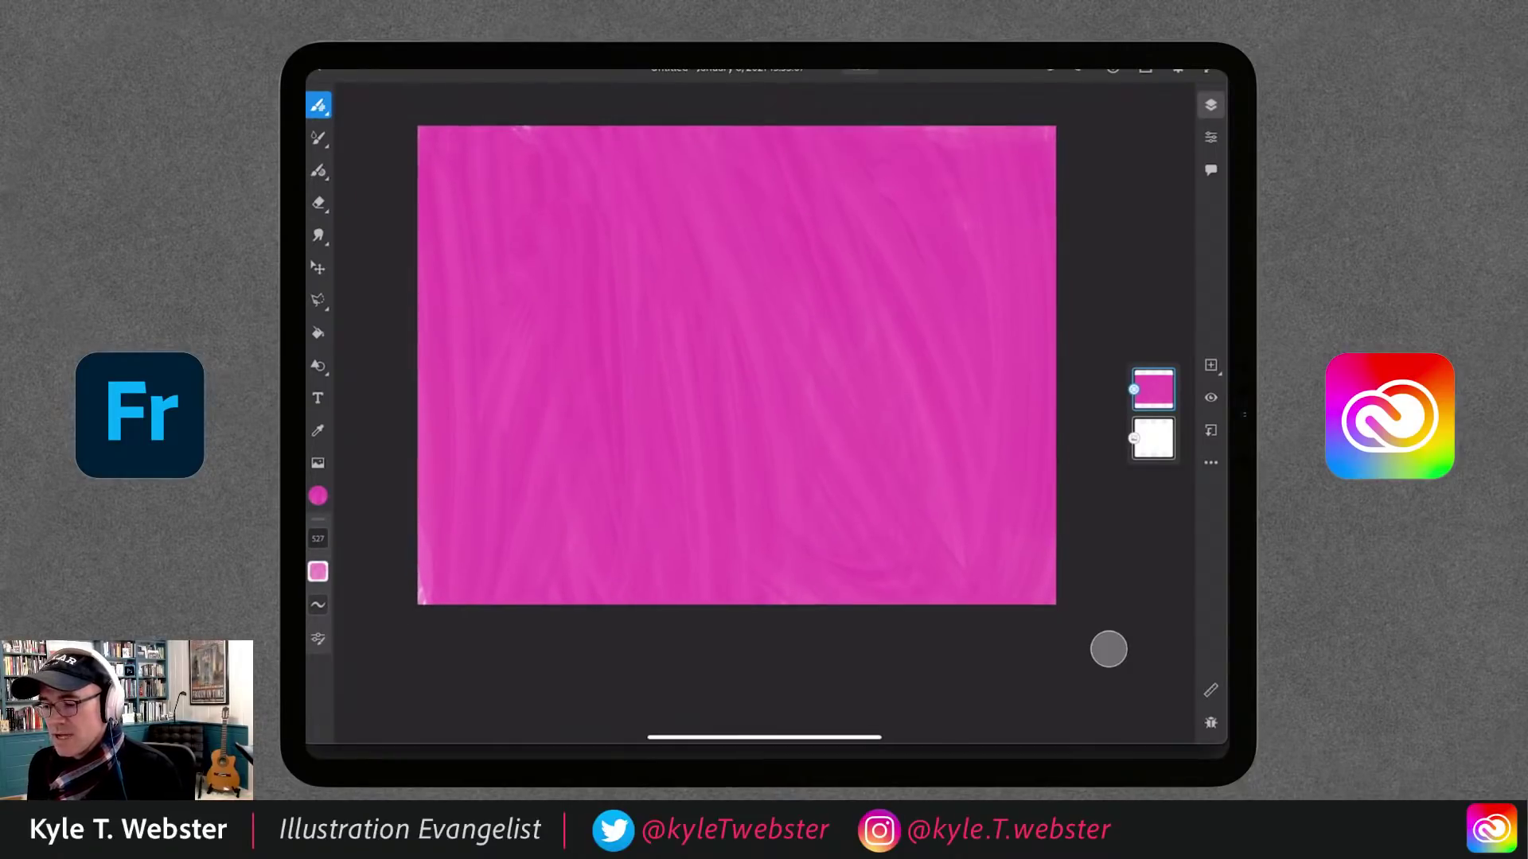
mouse_move(665, 591)
left_mouse_down()
mouse_move(617, 150)
mouse_move(612, 240)
mouse_move(561, 279)
left_mouse_up()
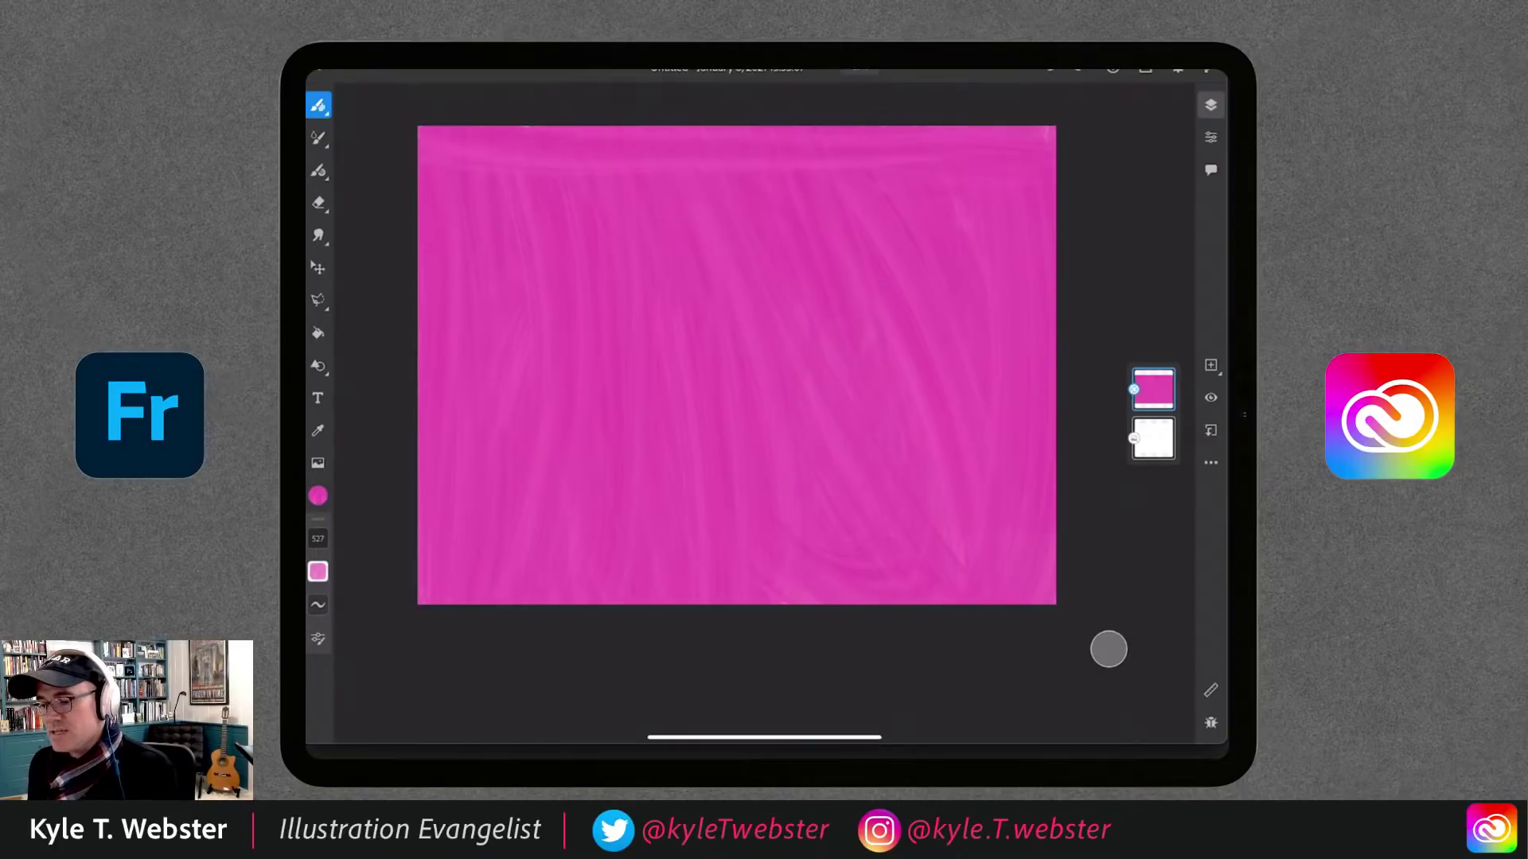
mouse_move(983, 203)
left_mouse_down()
mouse_move(549, 209)
mouse_move(494, 171)
left_mouse_up()
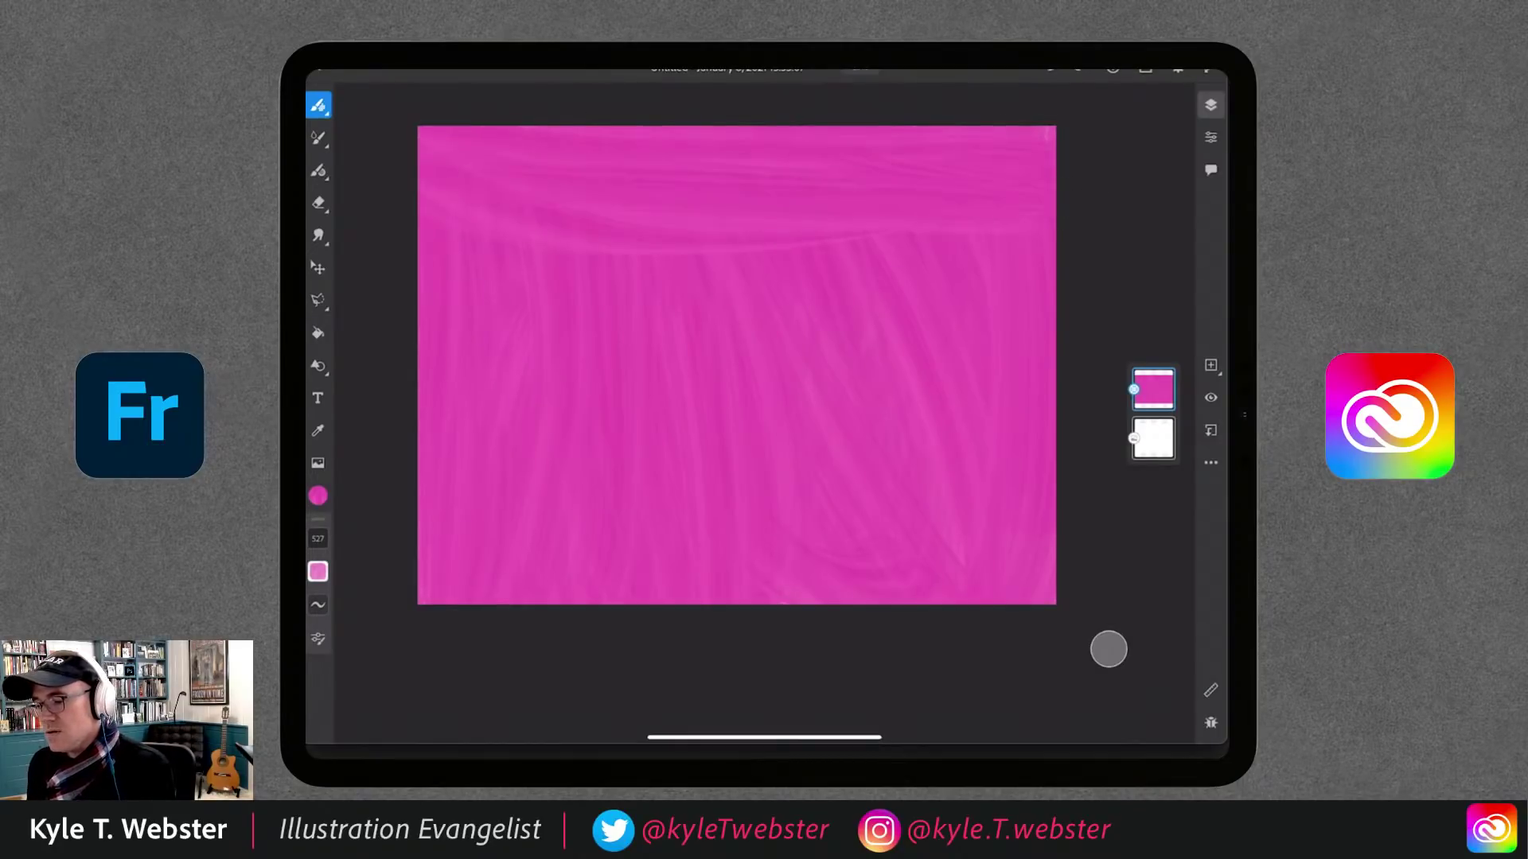
left_click_drag(863, 143, 991, 514)
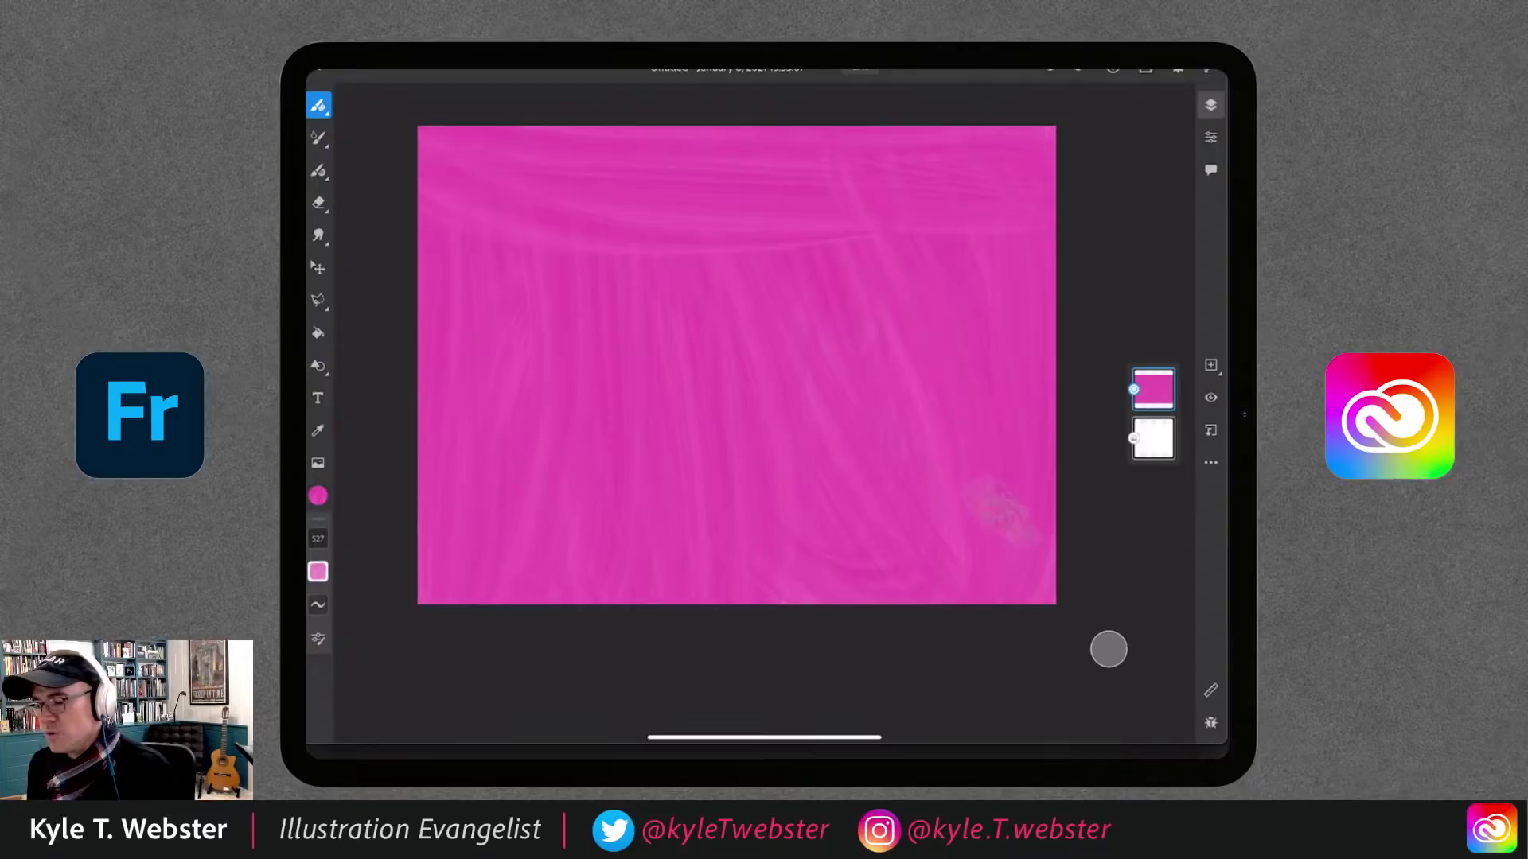
Shift the sampled color to hue 231, saturation 54 and brightness 88, and paint blue strokes across the magenta canvas
left_click(317, 496)
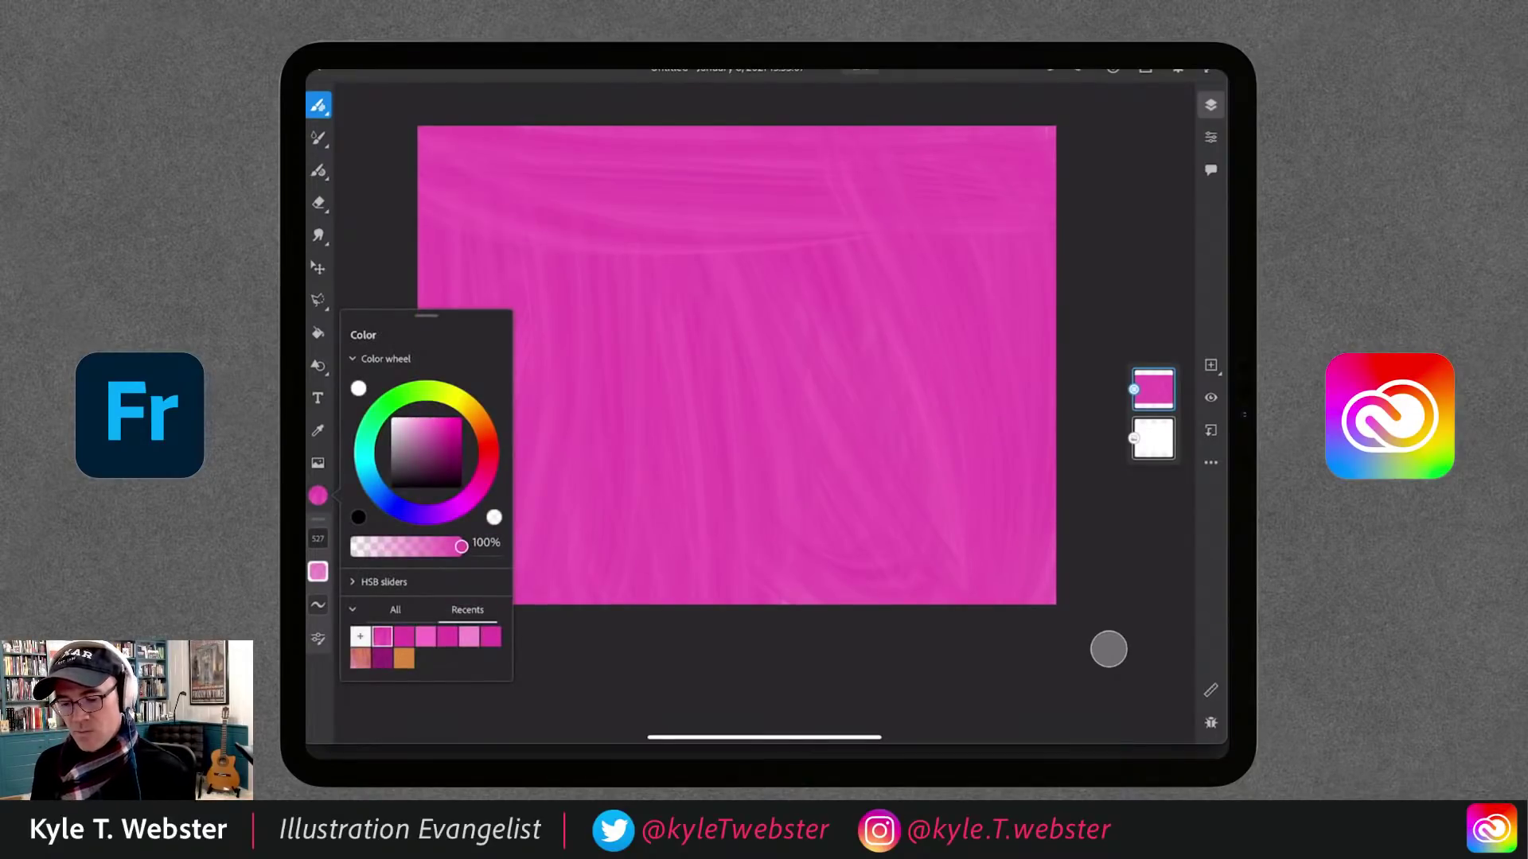
left_click(381, 582)
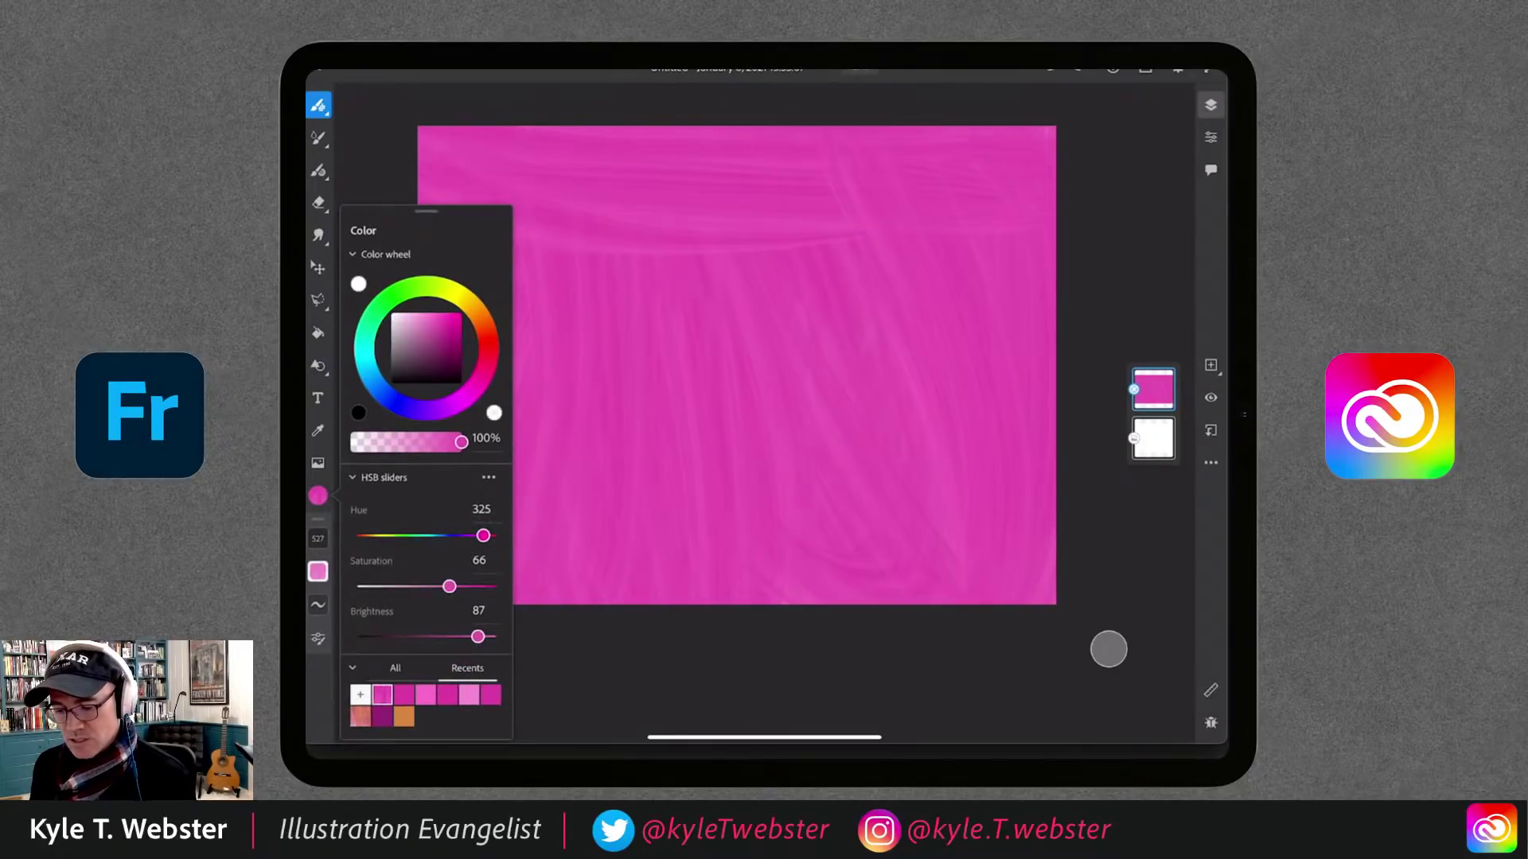
left_click_drag(483, 535, 432, 586)
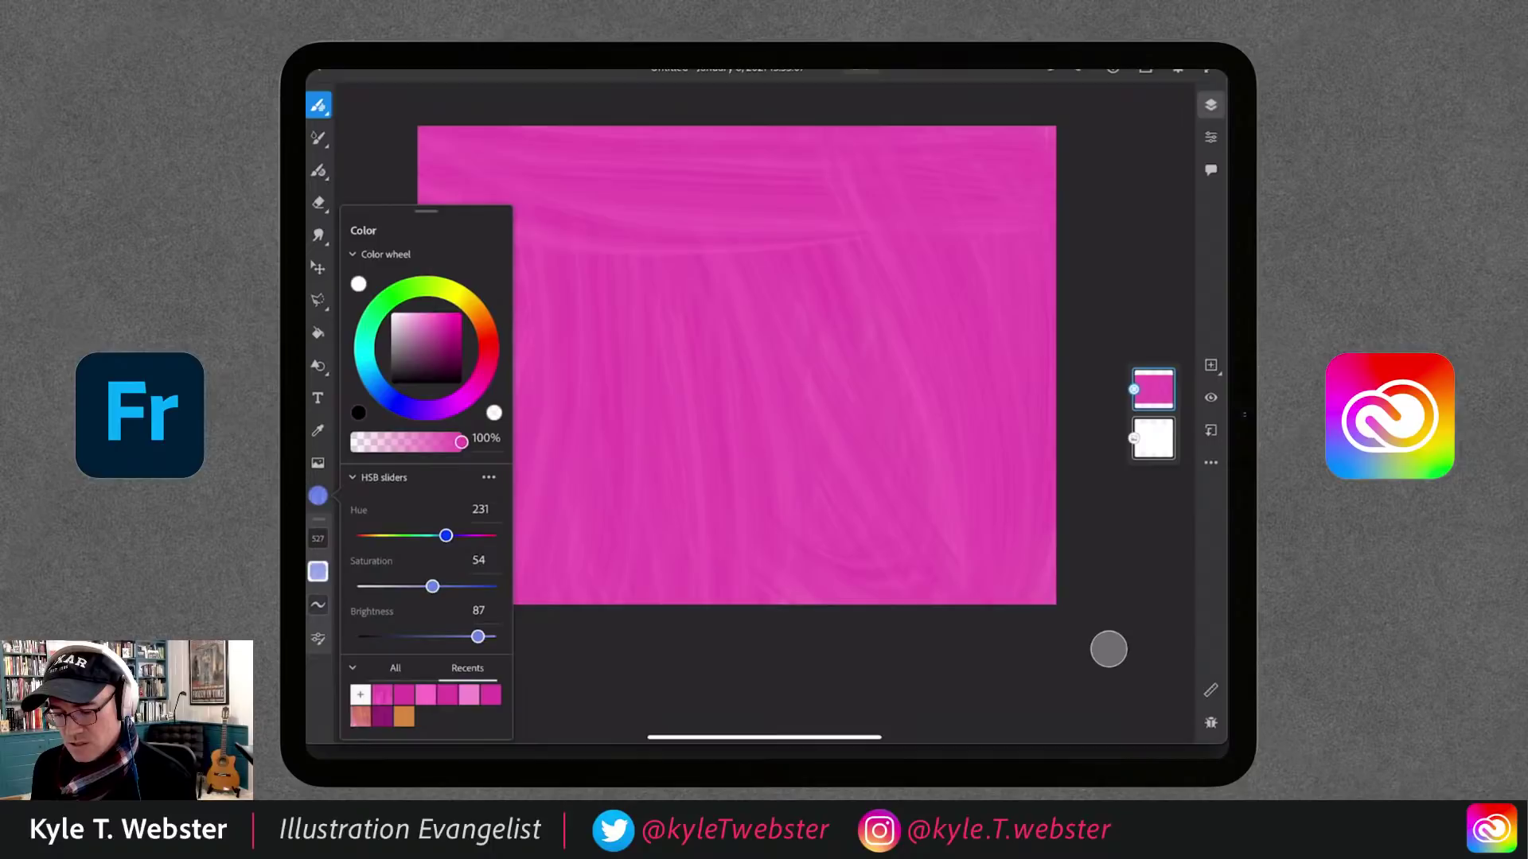
left_click_drag(478, 637, 480, 636)
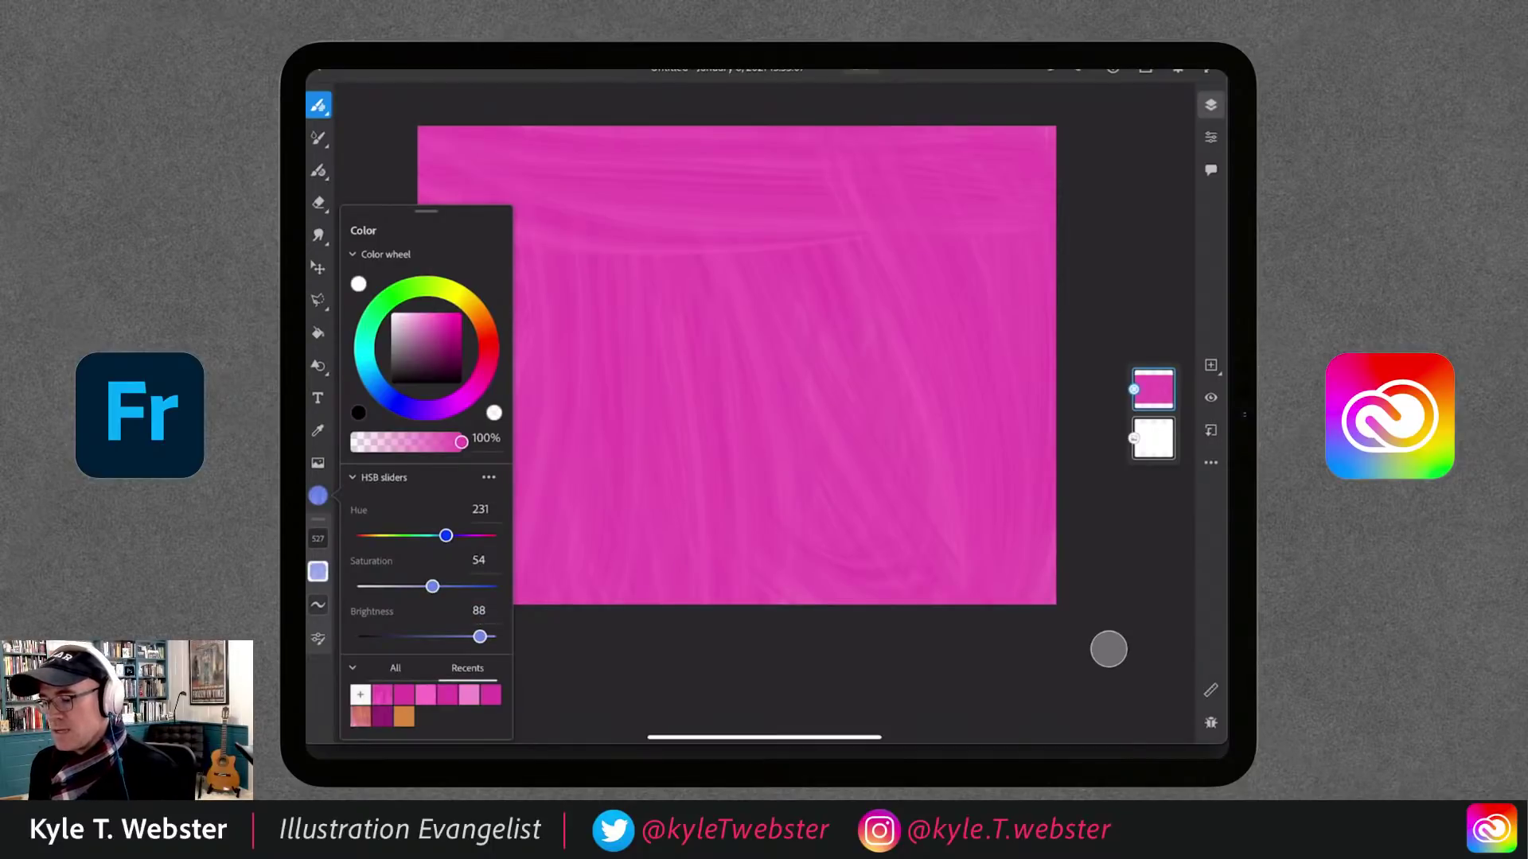
mouse_move(804, 635)
left_mouse_down()
mouse_move(701, 146)
mouse_move(828, 594)
mouse_move(877, 415)
mouse_move(910, 620)
mouse_move(940, 255)
mouse_move(947, 642)
mouse_move(1026, 607)
mouse_move(1042, 185)
mouse_move(954, 610)
mouse_move(785, 636)
mouse_move(639, 286)
mouse_move(746, 316)
mouse_move(716, 223)
mouse_move(731, 126)
mouse_move(697, 545)
mouse_move(731, 604)
mouse_move(648, 510)
mouse_move(591, 291)
mouse_move(580, 457)
mouse_move(503, 165)
mouse_move(494, 617)
mouse_move(449, 116)
mouse_move(421, 589)
left_mouse_up()
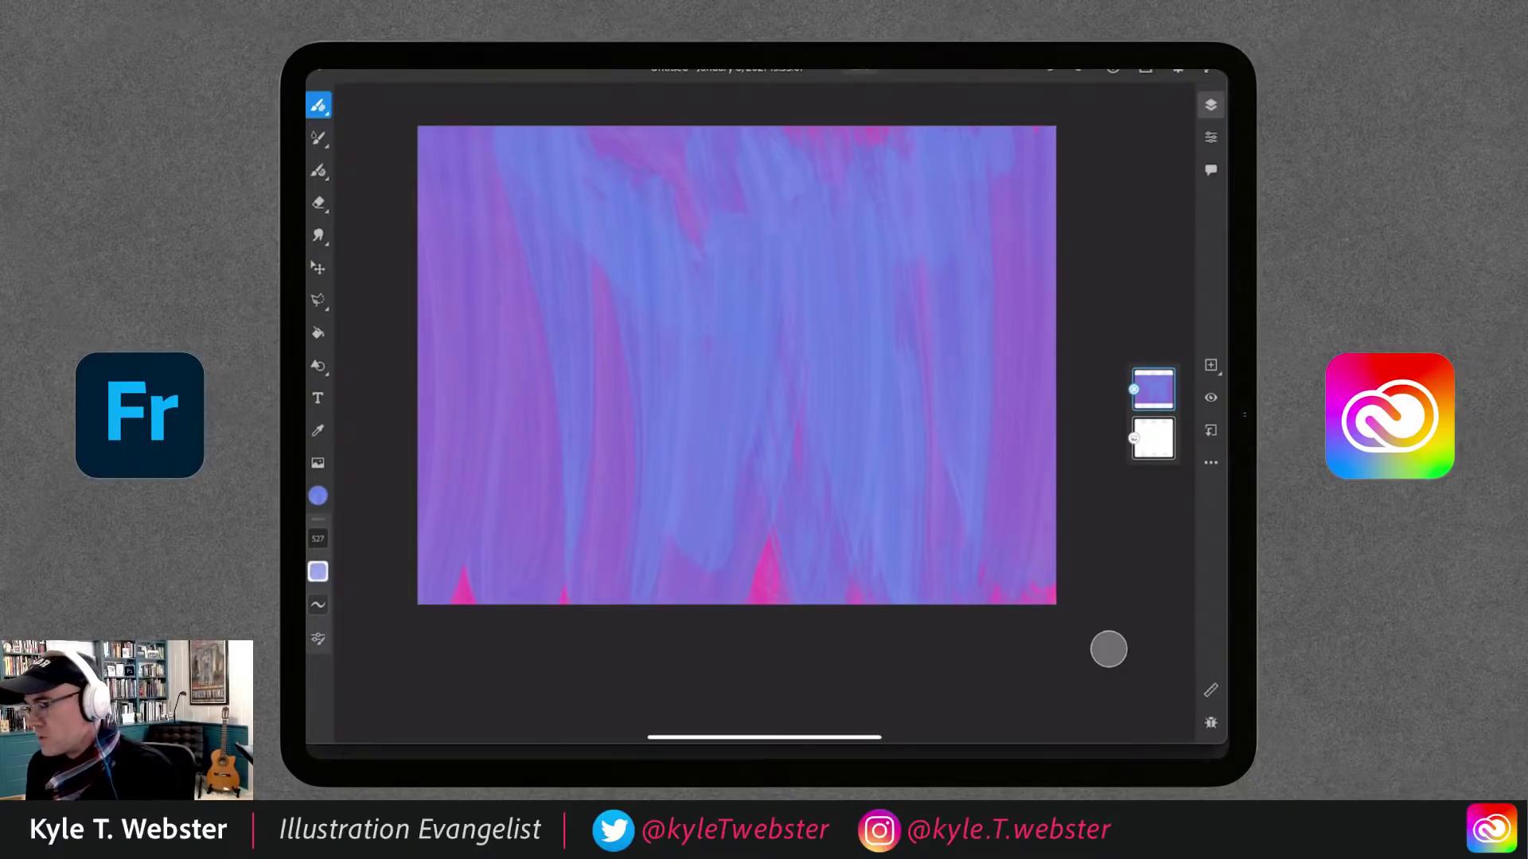
Clear the blue and magenta painted layer
left_click(1153, 389)
left_click(993, 227)
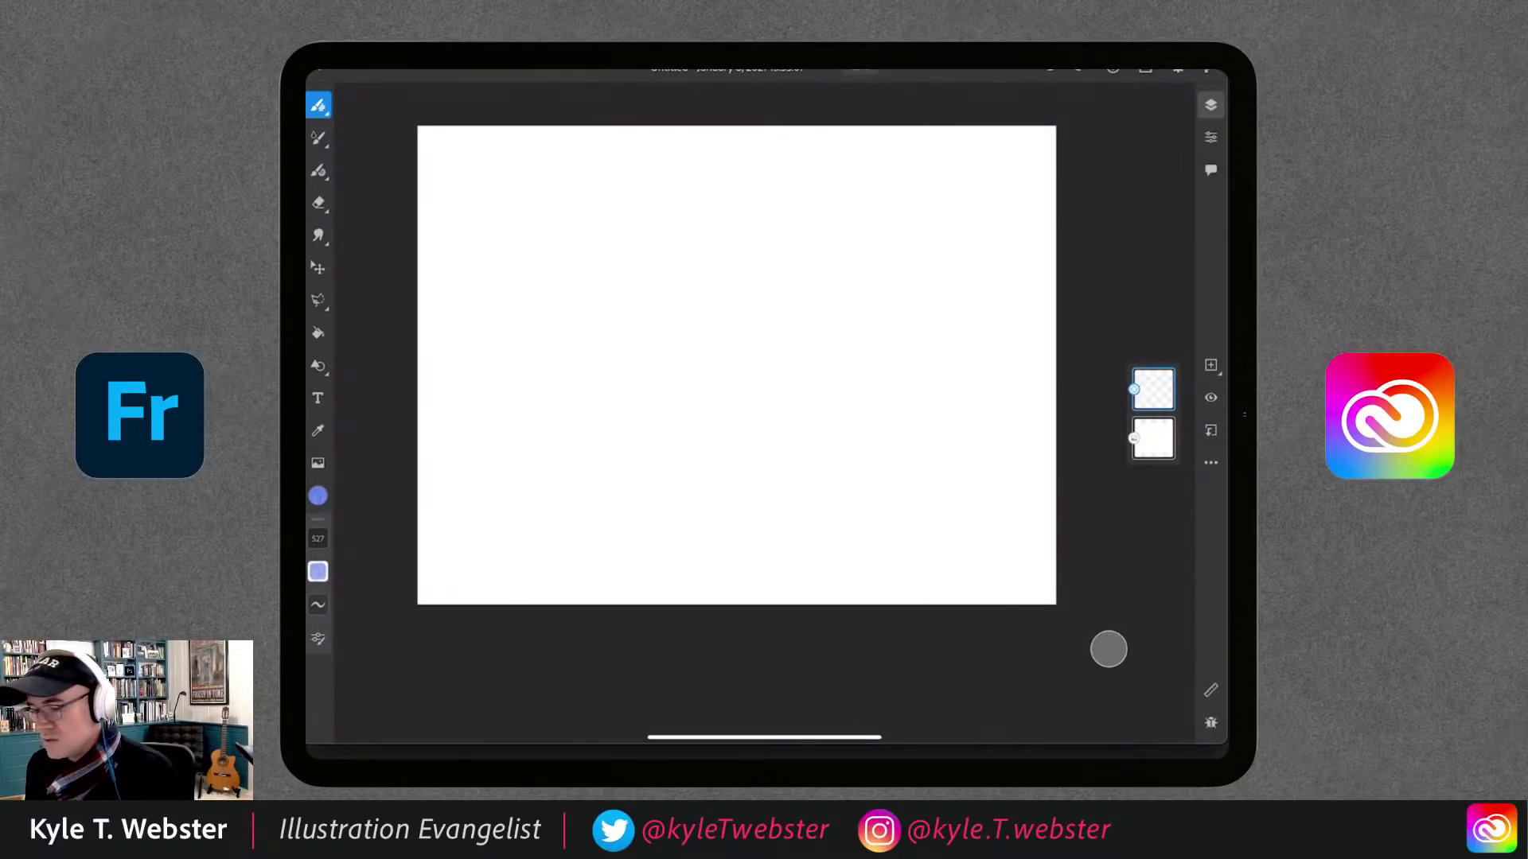
Try diagonal blue Wet bristle strokes on the cleared canvas, and undo them
mouse_move(927, 410)
left_mouse_down()
mouse_move(593, 242)
mouse_move(963, 406)
mouse_move(970, 374)
left_mouse_up()
key("ctrl+z")
key("ctrl+z")
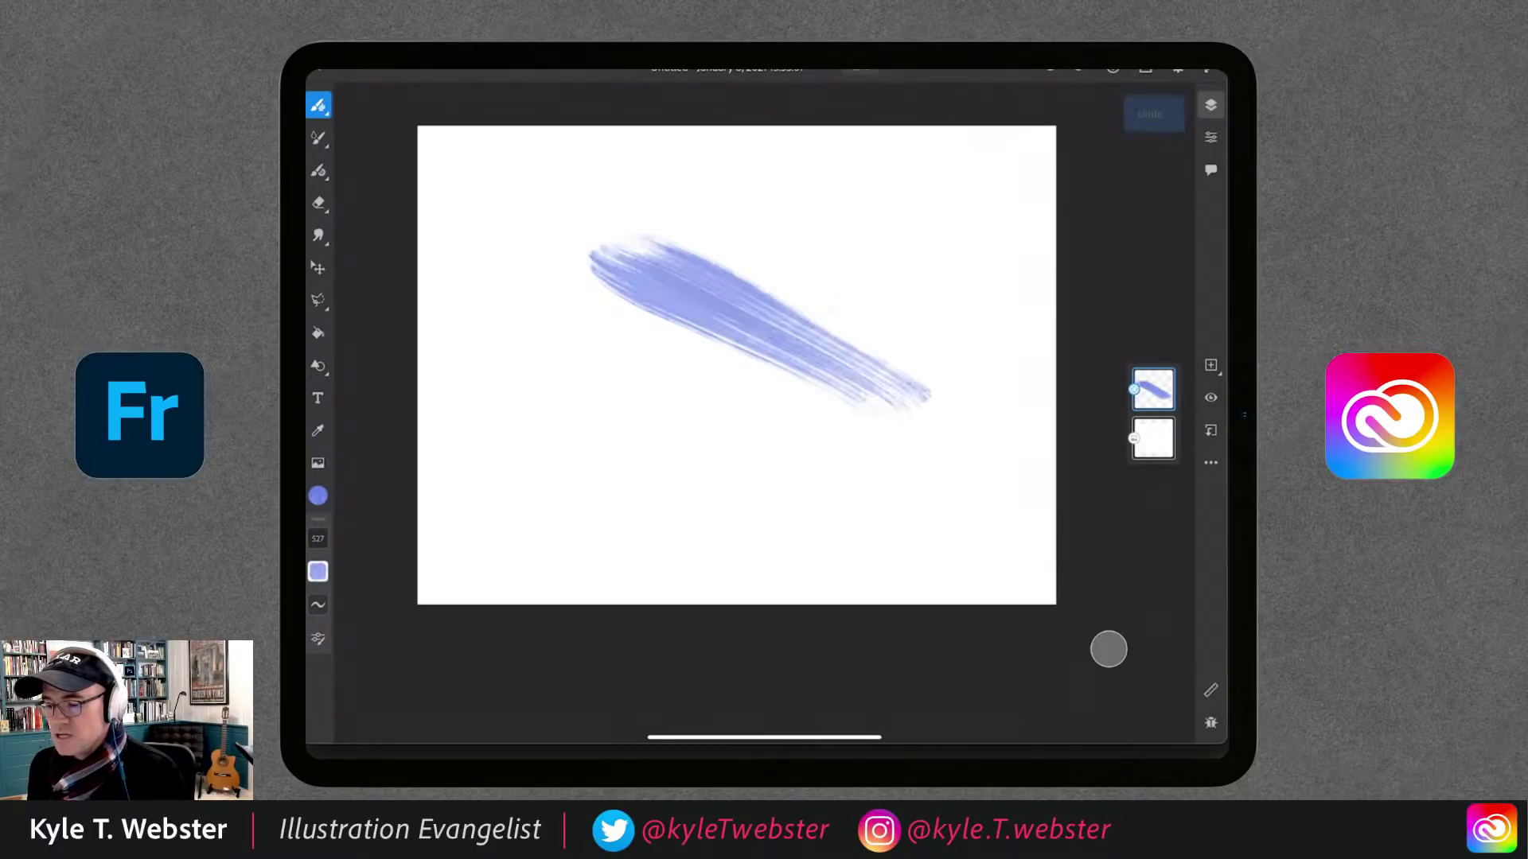
key("ctrl+z")
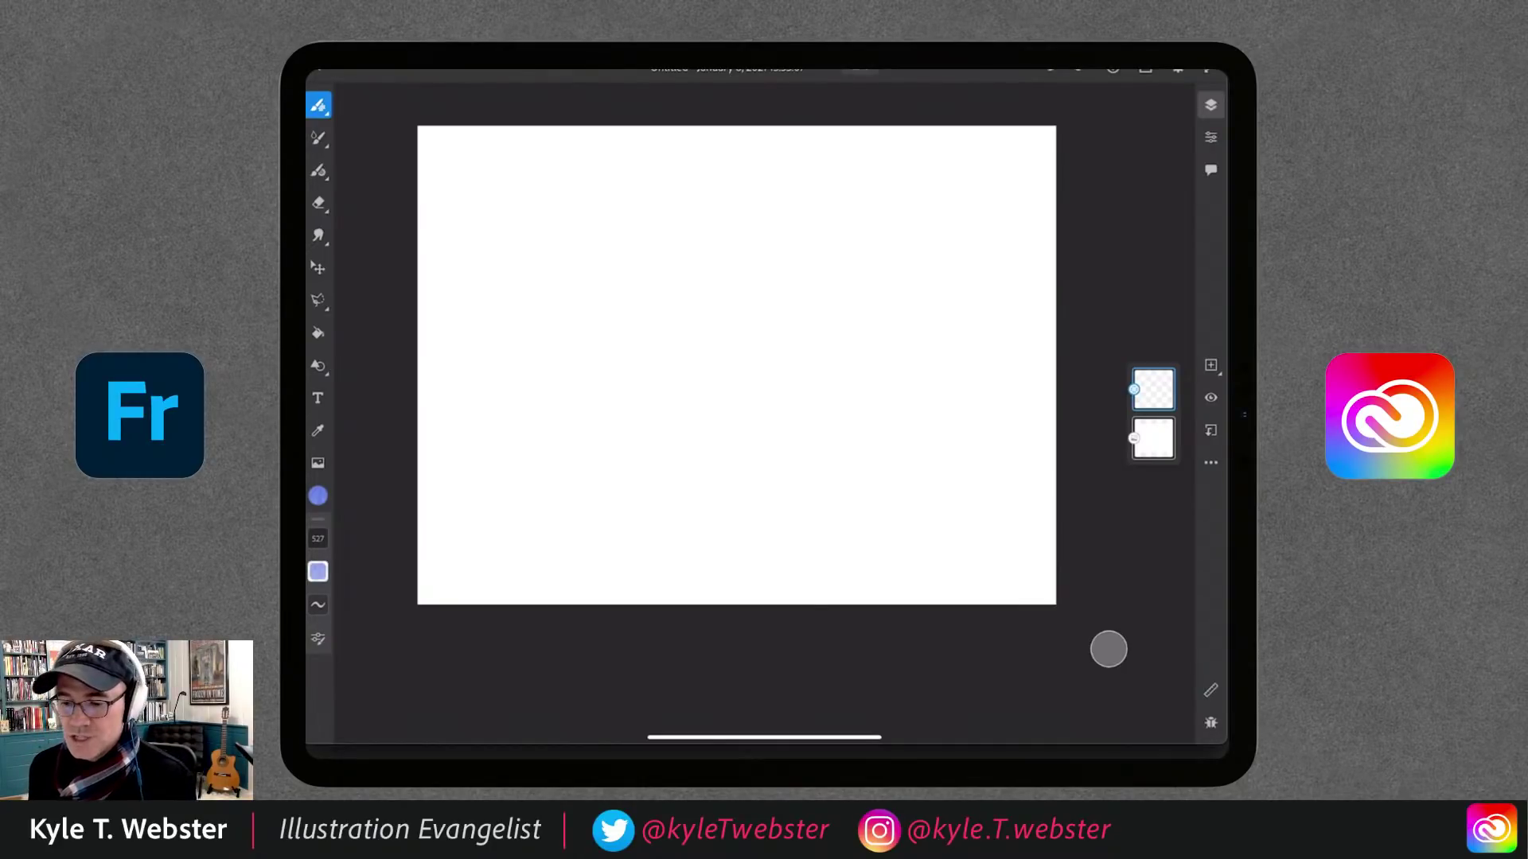
Choose the Ruffin brush and paint long diagonal blue strokes, with overlapping vertical strokes across their left side
left_click(318, 105)
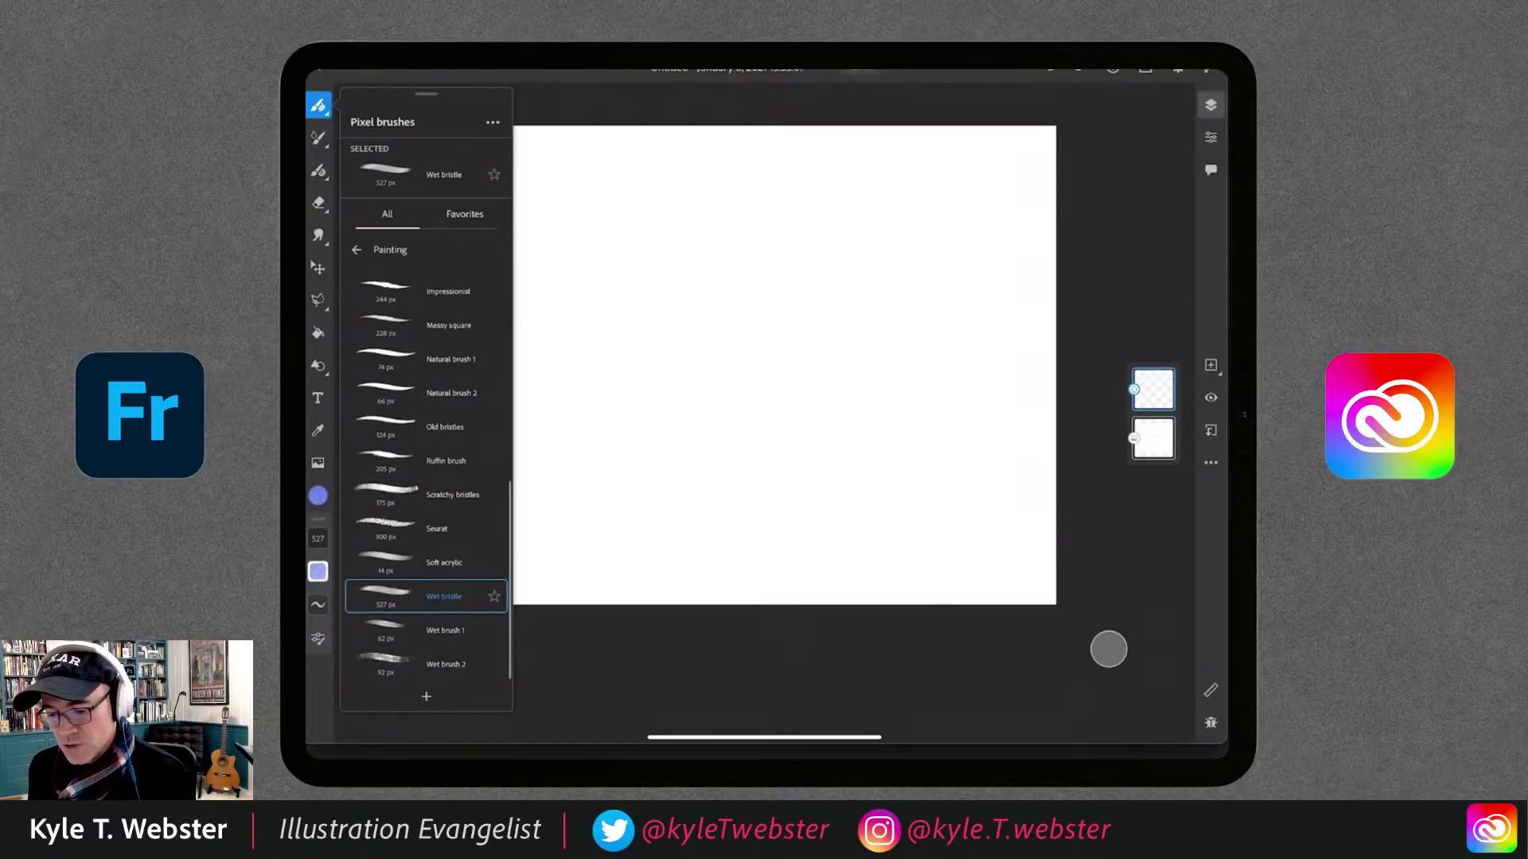
left_click(426, 461)
mouse_move(748, 502)
left_mouse_down()
mouse_move(609, 335)
mouse_move(758, 503)
mouse_move(705, 366)
mouse_move(666, 330)
left_mouse_up()
scroll(630, 429, "up", 5)
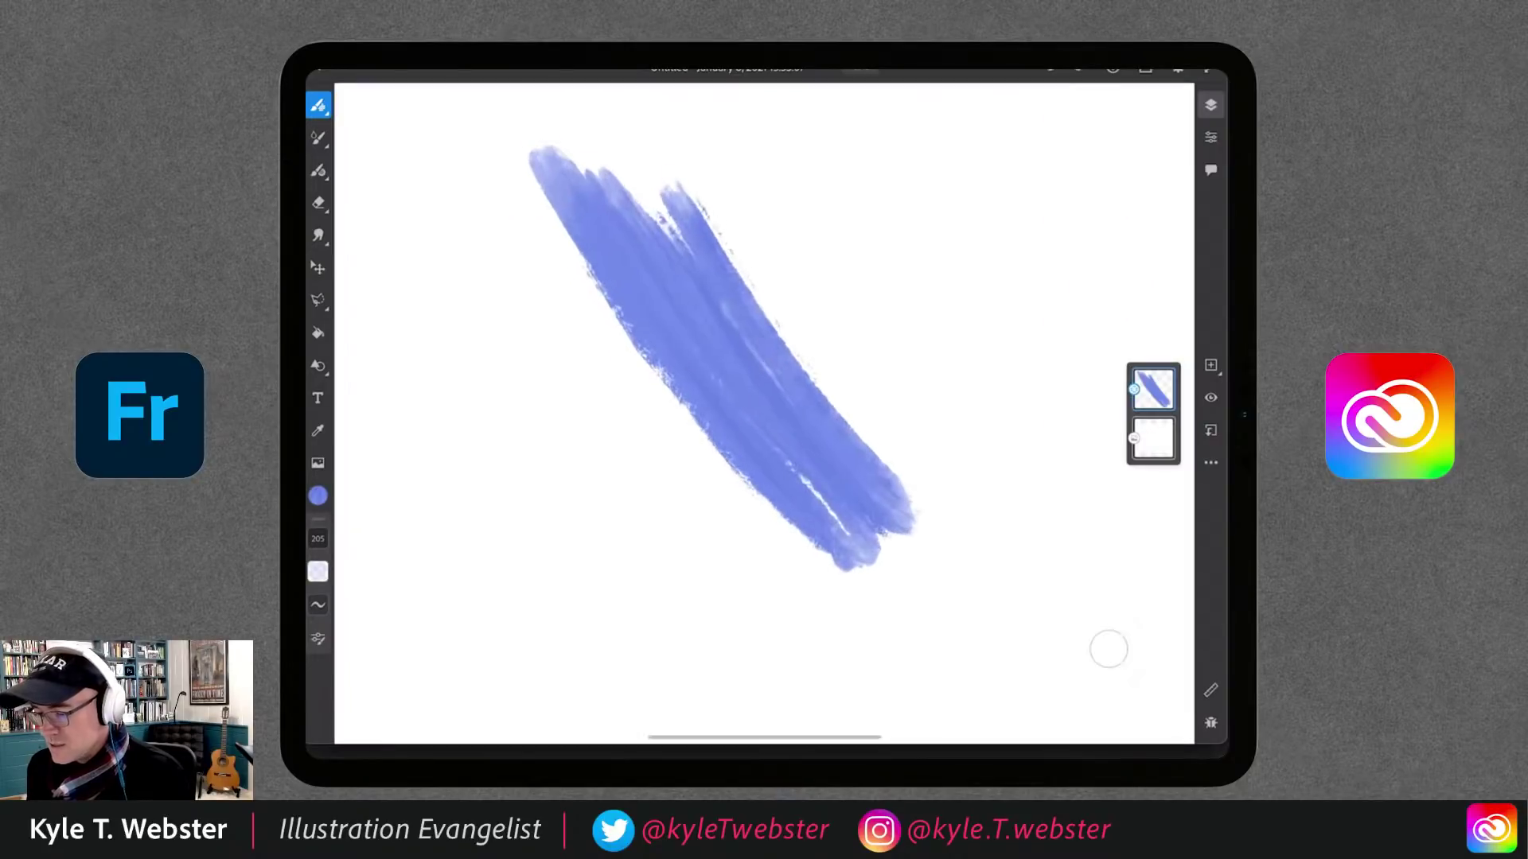
mouse_move(827, 593)
left_mouse_down()
mouse_move(682, 444)
mouse_move(546, 249)
mouse_move(699, 432)
left_mouse_up()
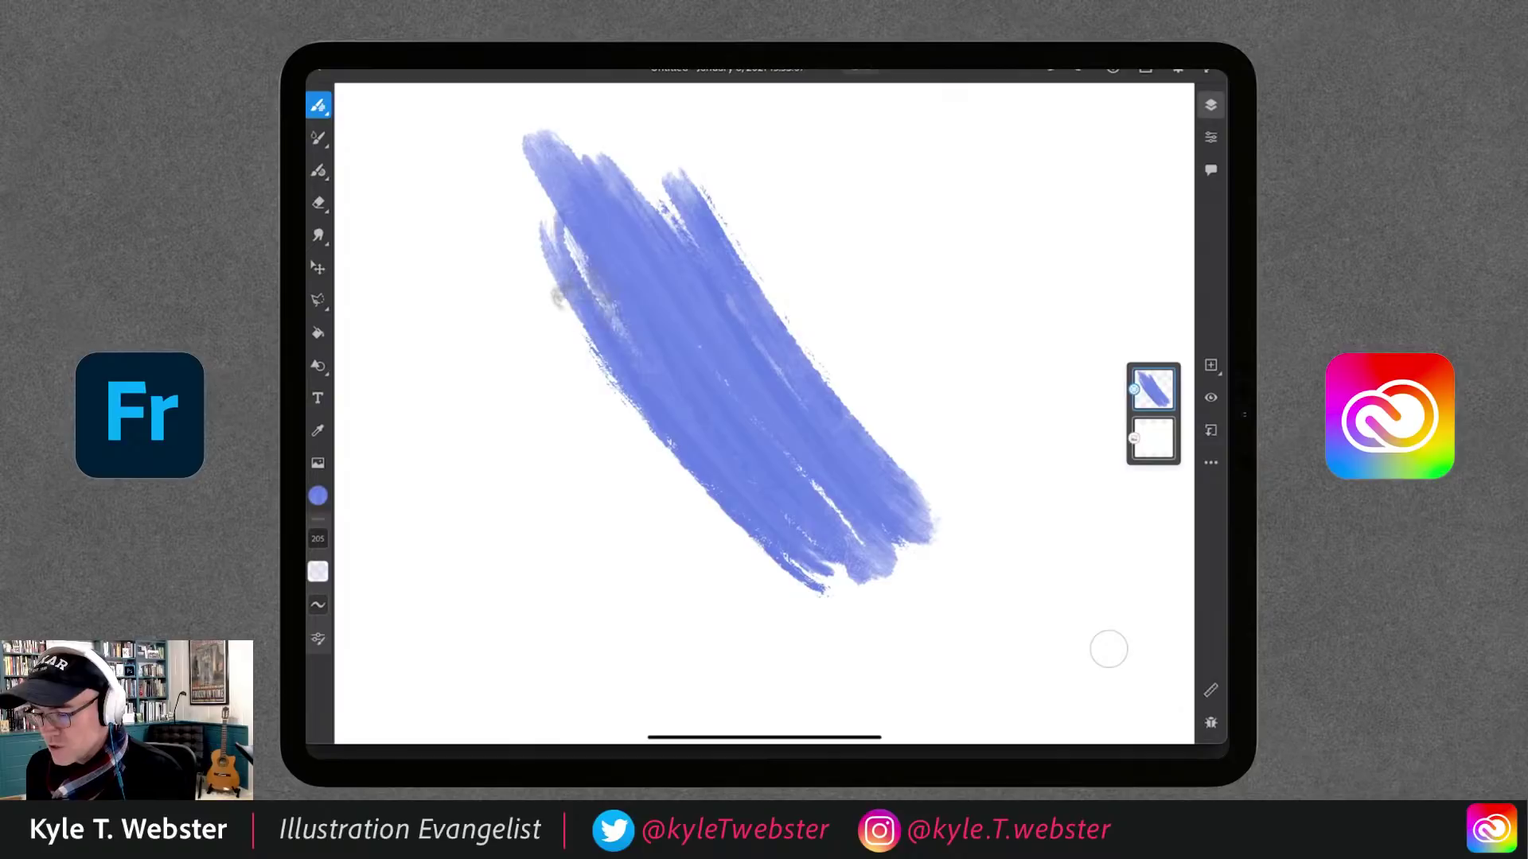
mouse_move(569, 287)
left_mouse_down()
mouse_move(616, 592)
mouse_move(545, 282)
mouse_move(557, 494)
mouse_move(573, 247)
mouse_move(627, 593)
mouse_move(644, 351)
mouse_move(701, 676)
mouse_move(685, 390)
mouse_move(716, 589)
left_mouse_up()
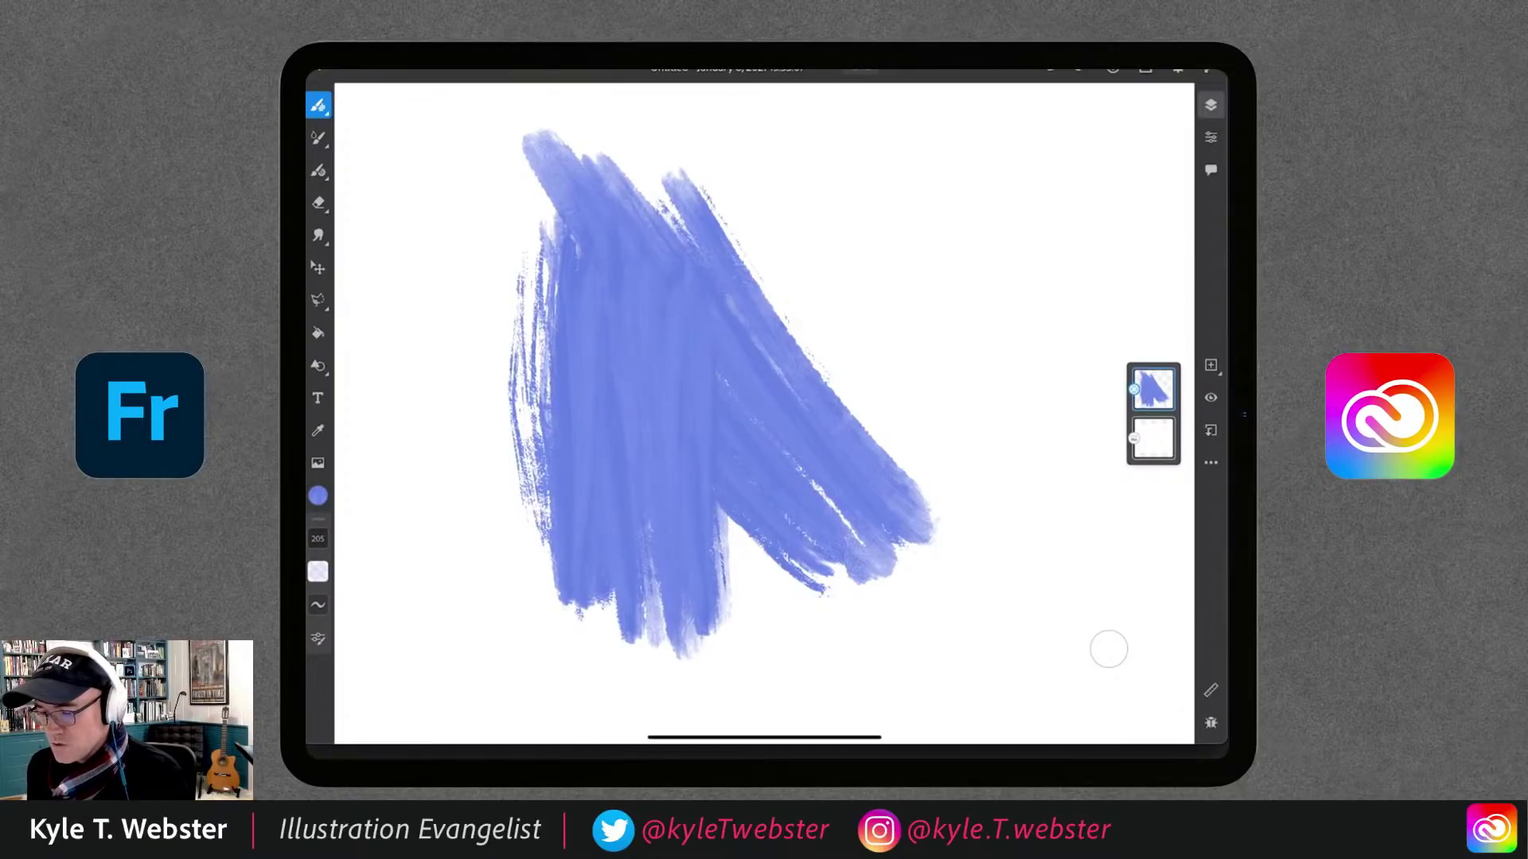
Fill the dry, broken left edge of the blue vertical strokes with closely overlapping Ruffin strokes
scroll(607, 424, "up", 5)
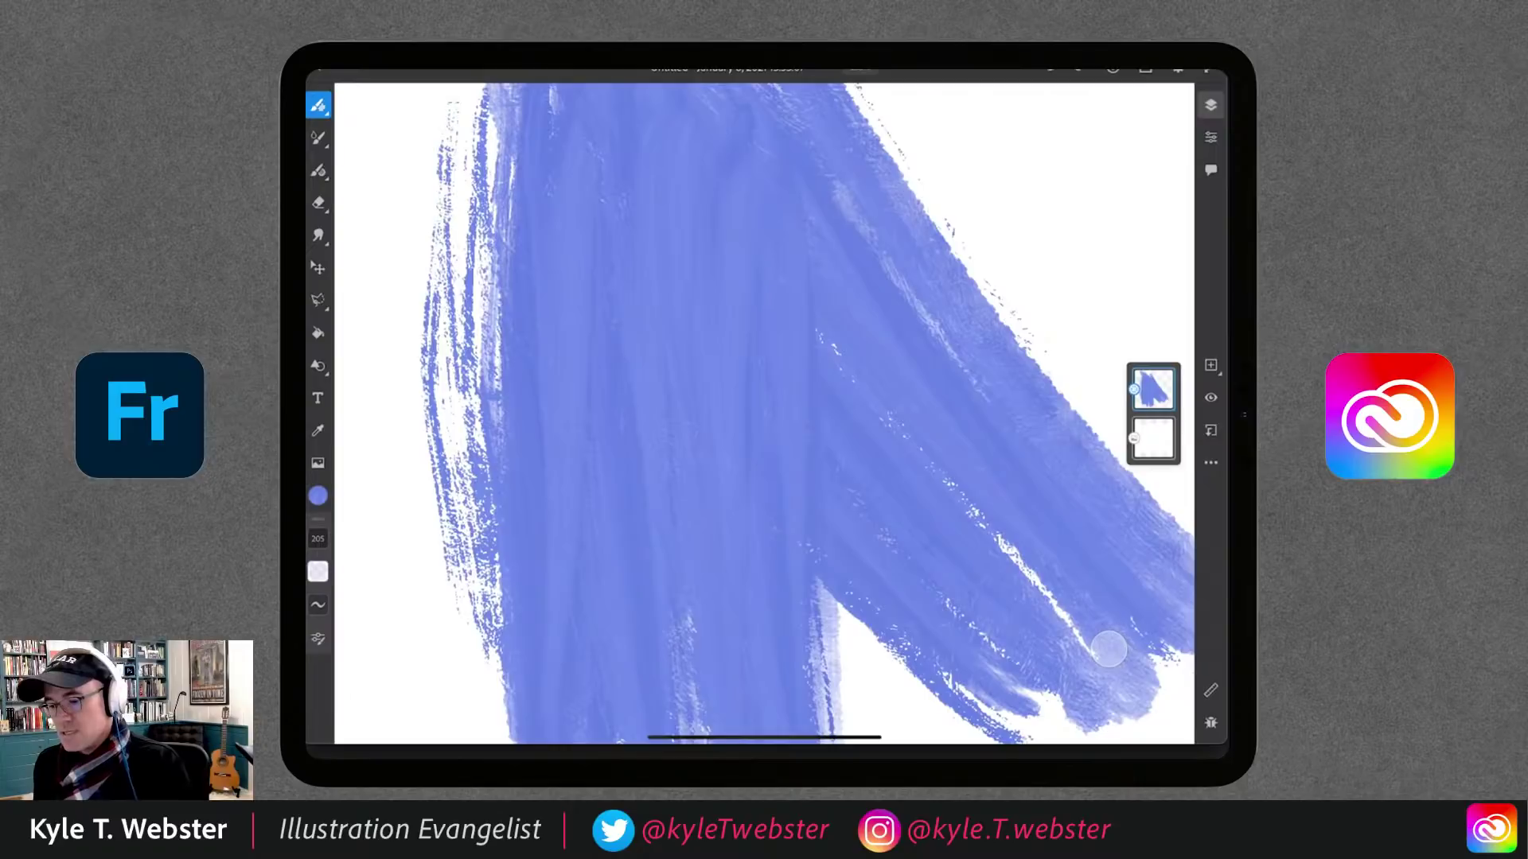
mouse_move(473, 239)
left_mouse_down()
mouse_move(474, 470)
mouse_move(494, 596)
left_mouse_up()
mouse_move(462, 211)
left_mouse_down()
mouse_move(461, 454)
mouse_move(489, 597)
left_mouse_up()
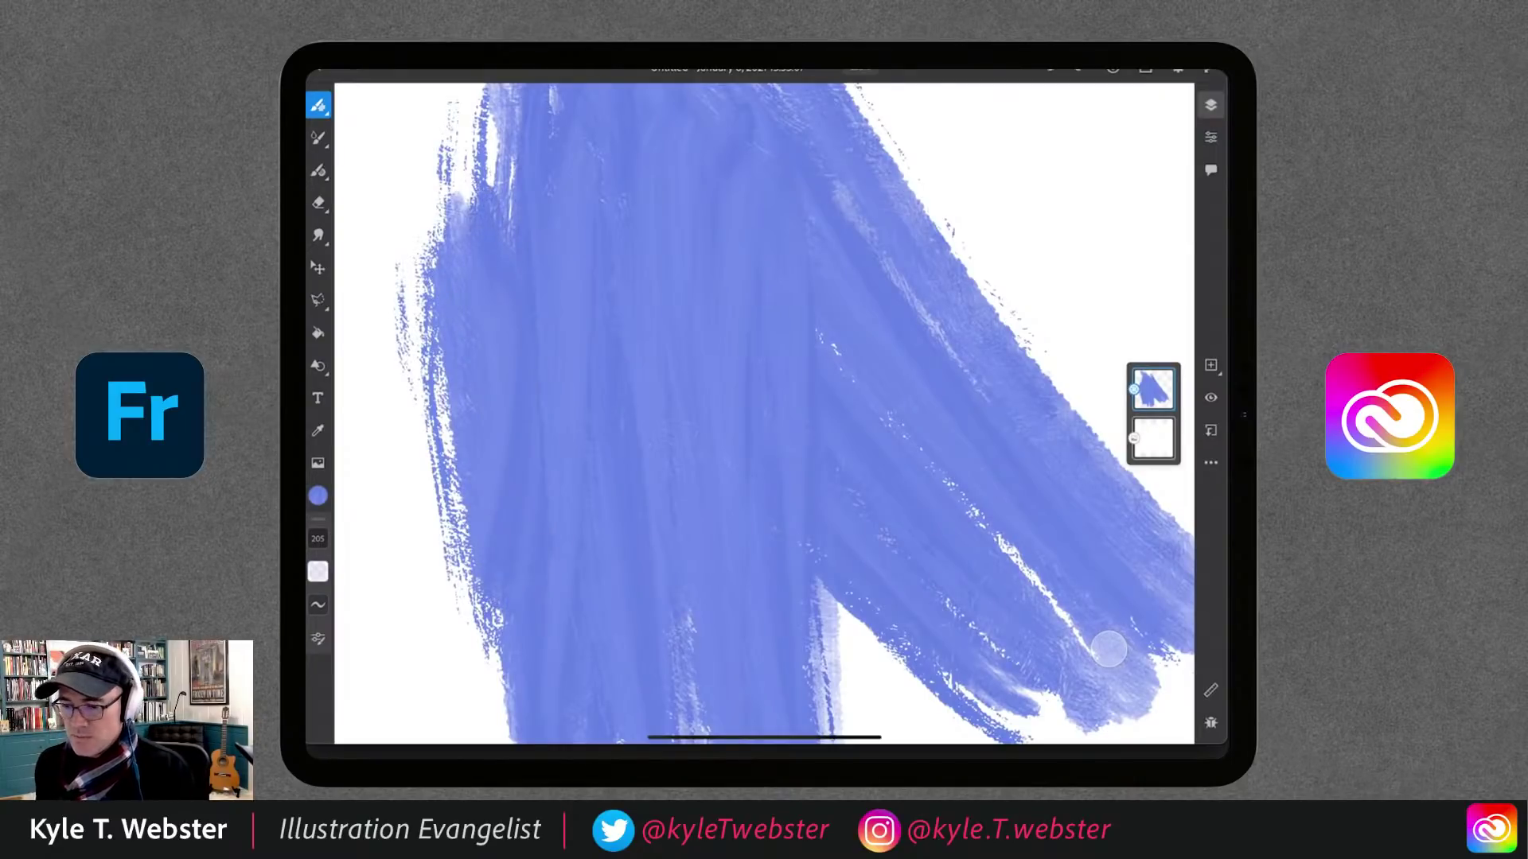
Smudge the blue strokes with the Rake pressure brush from the Rakes set, pulling wavy raked lines through and beyond their edges
scroll(764, 414, "down", 5)
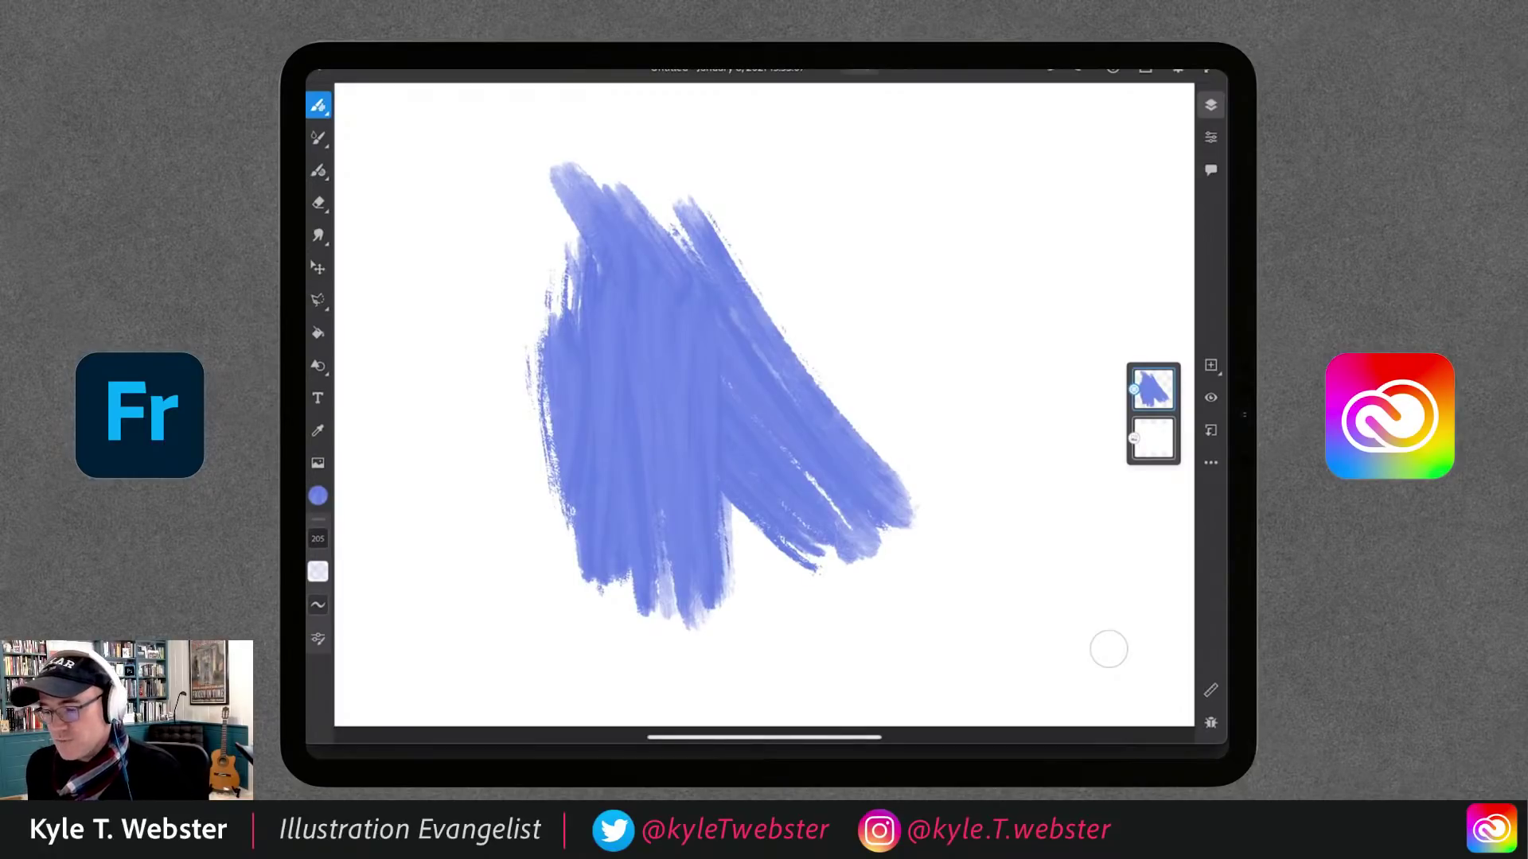
left_click(318, 236)
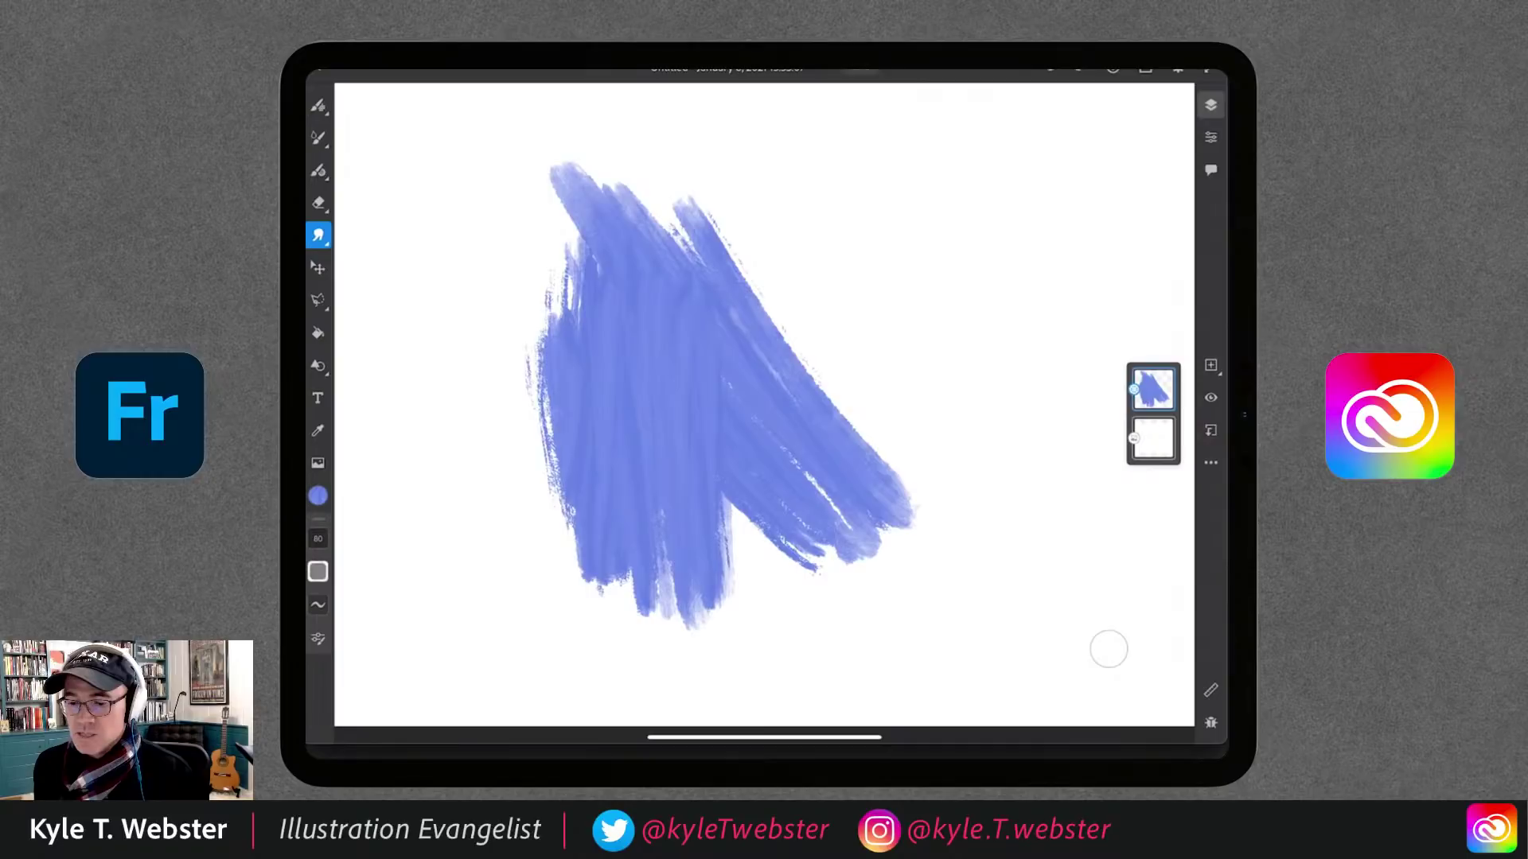
left_click(318, 236)
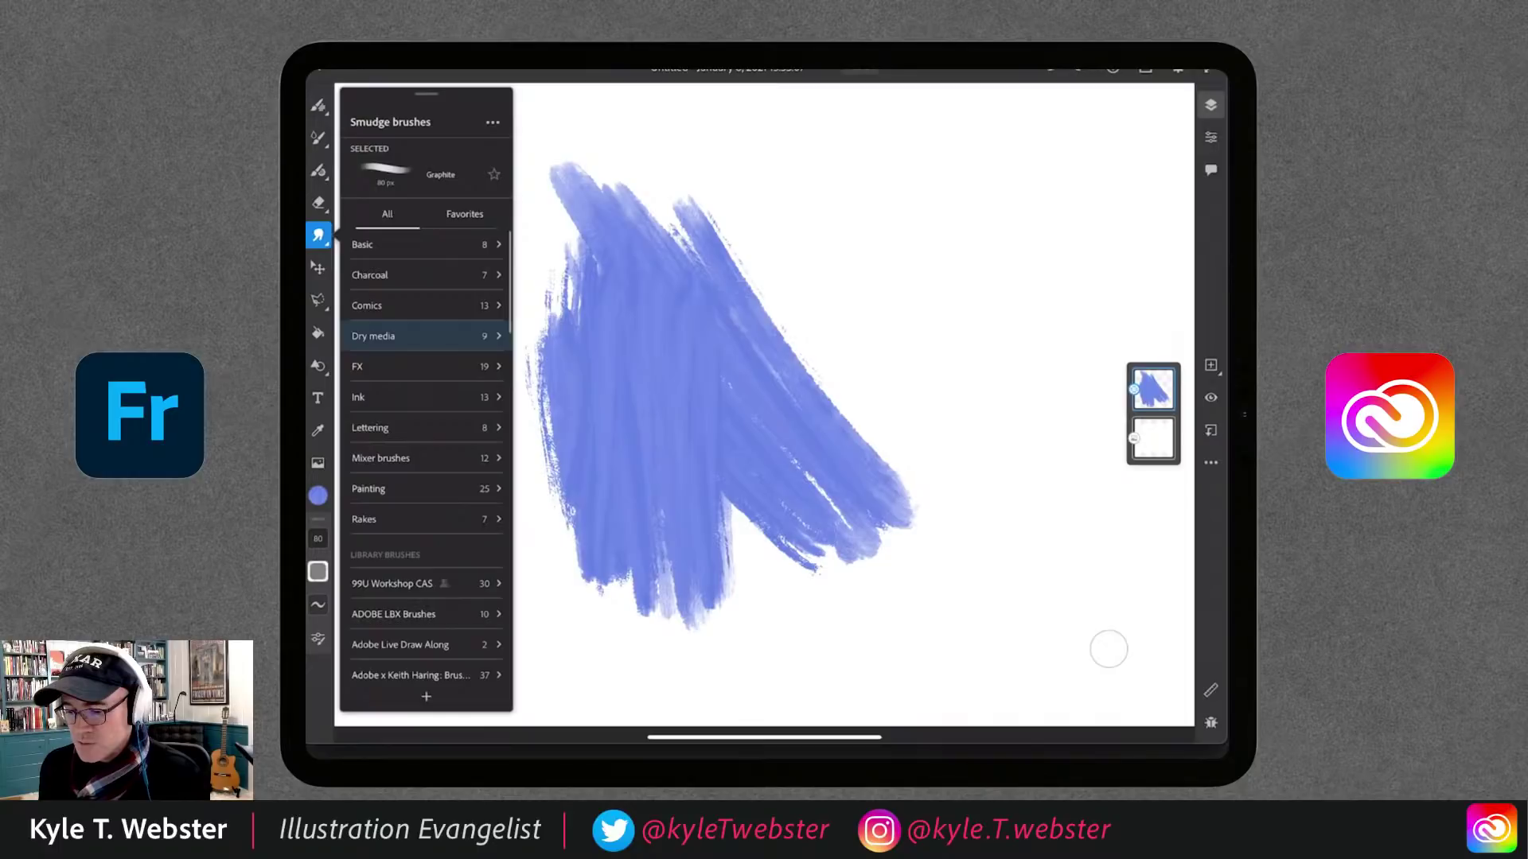
scroll(425, 458, "down", 15)
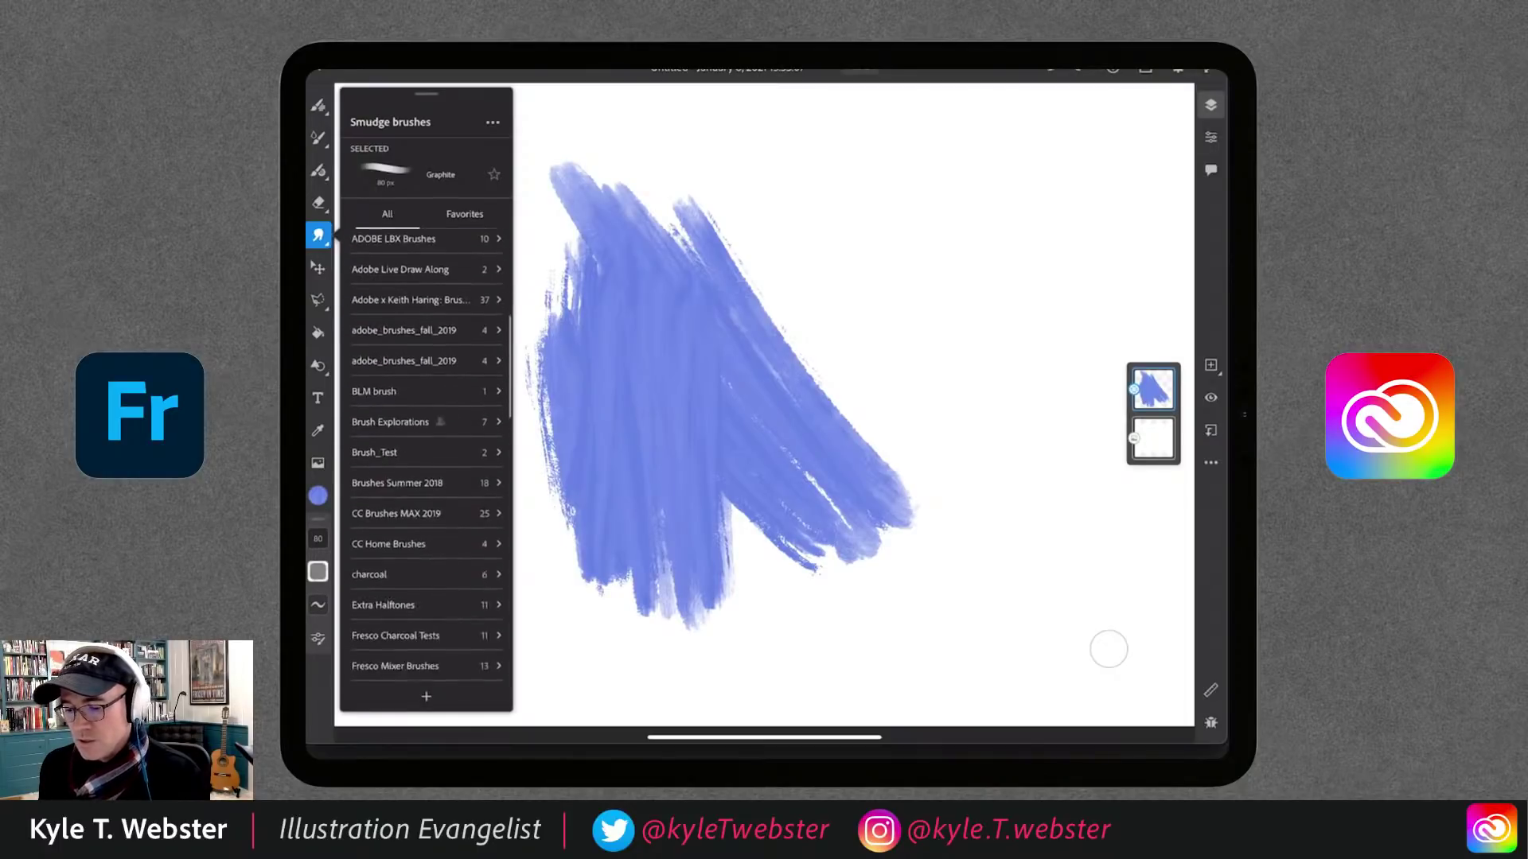
scroll(426, 458, "down", 5)
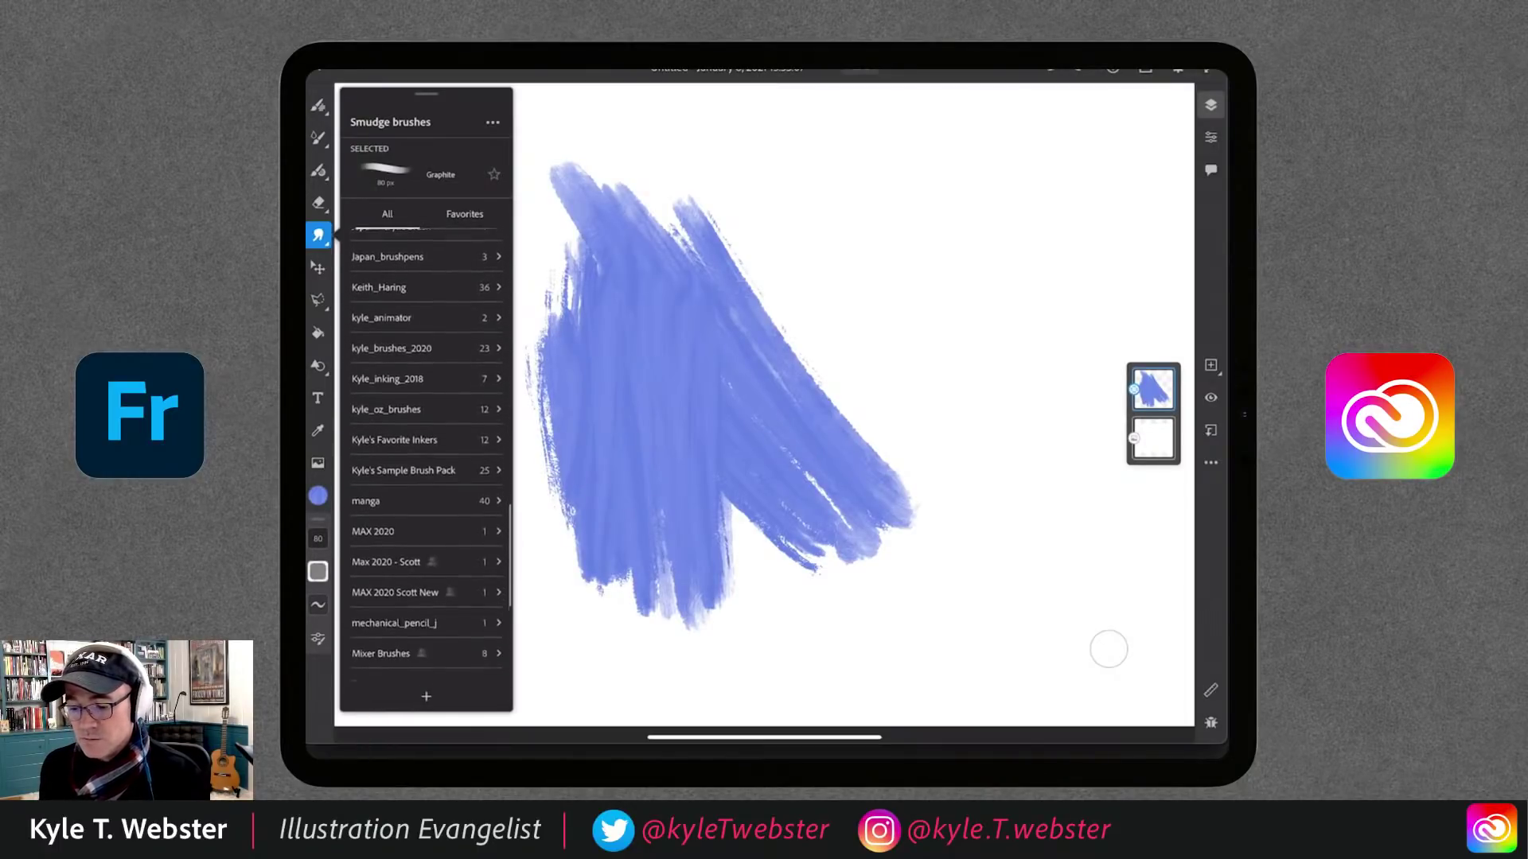
scroll(426, 457, "up", 20)
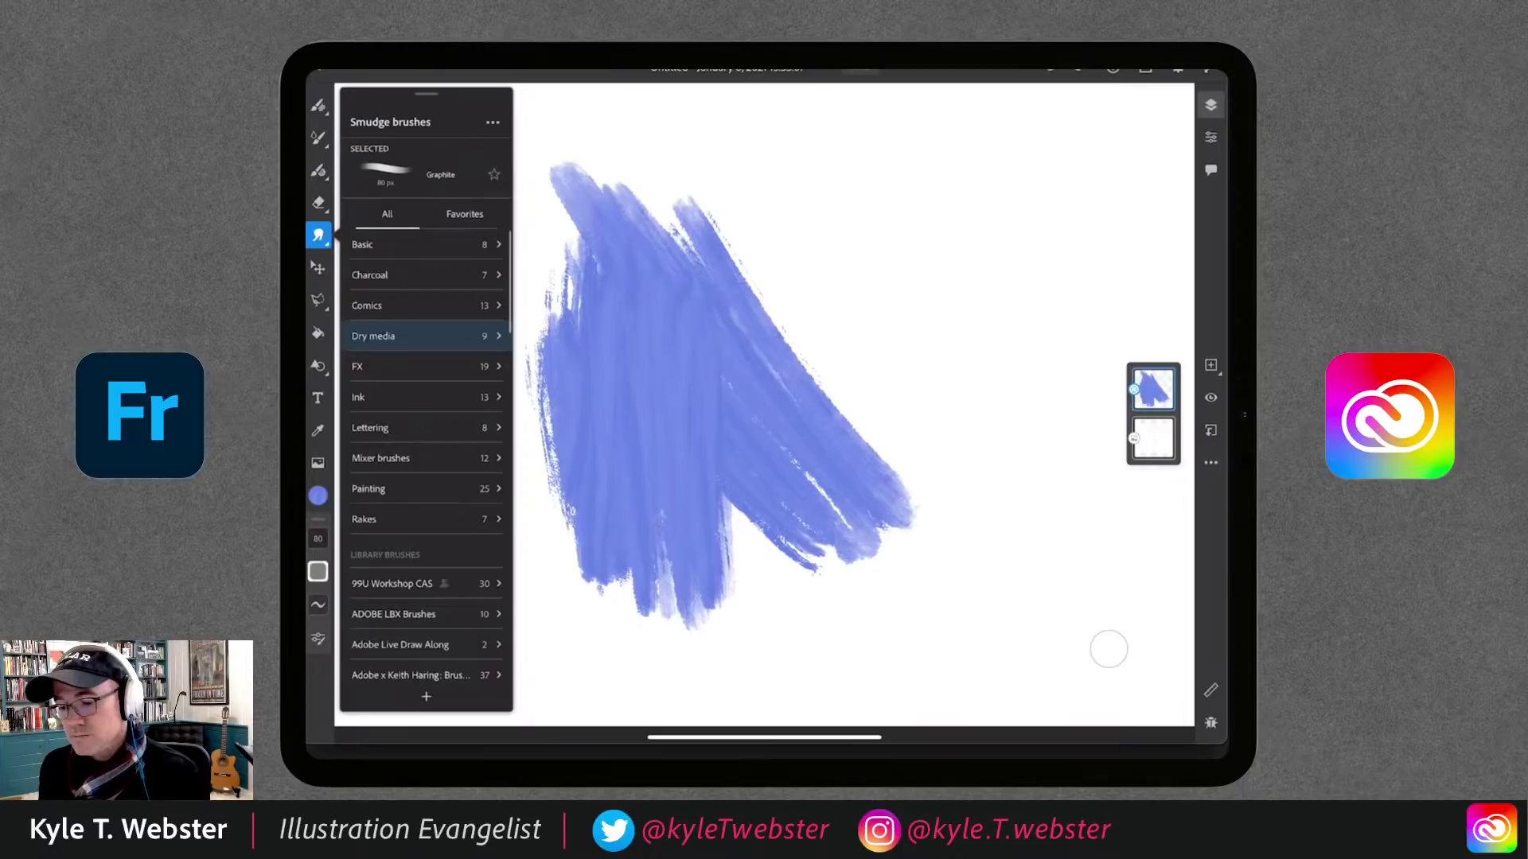
left_click(414, 519)
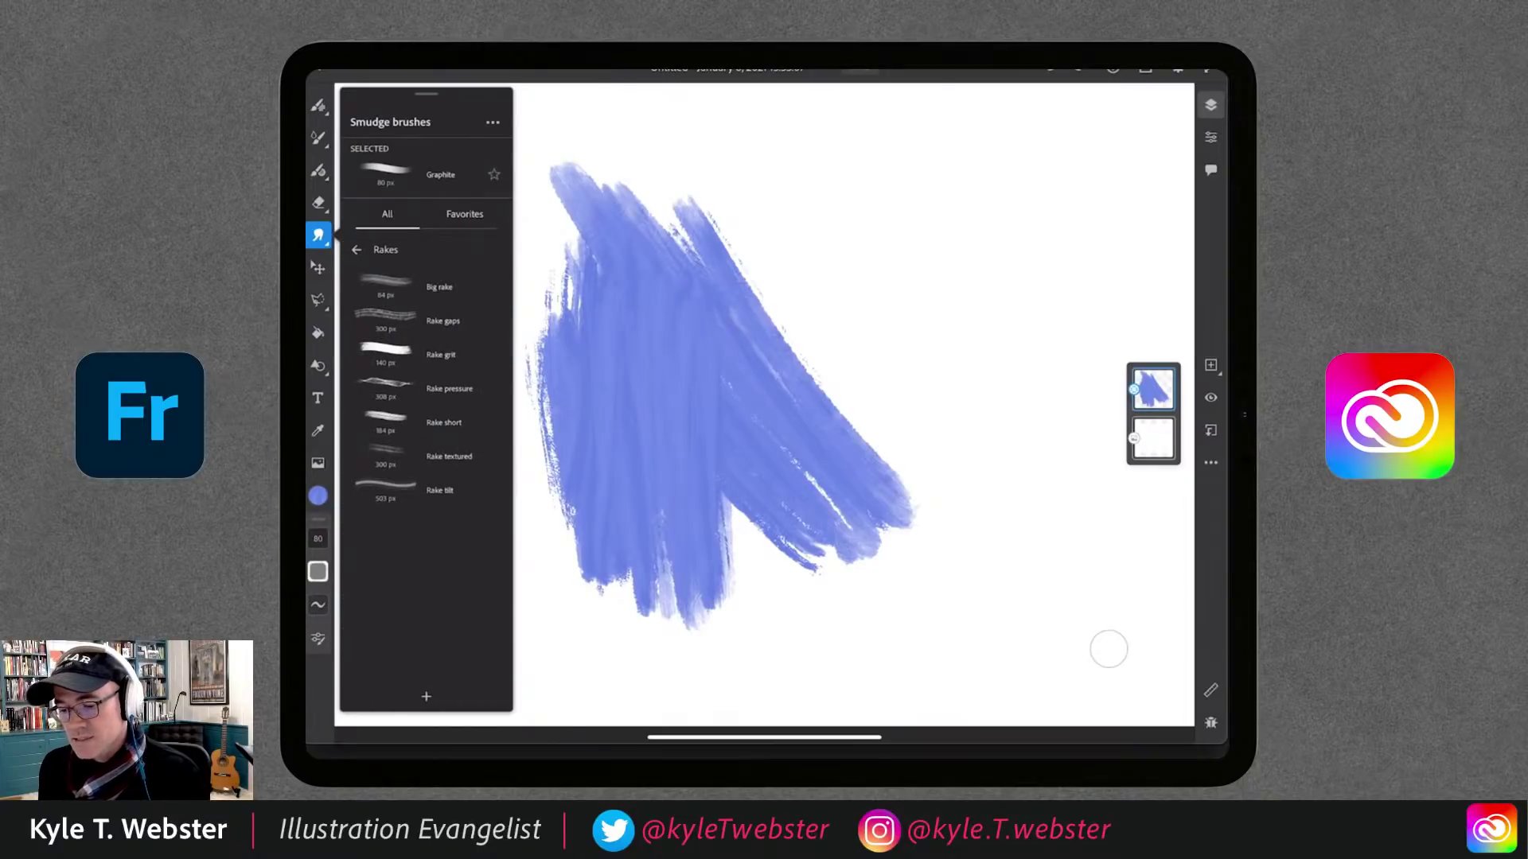
left_click(426, 388)
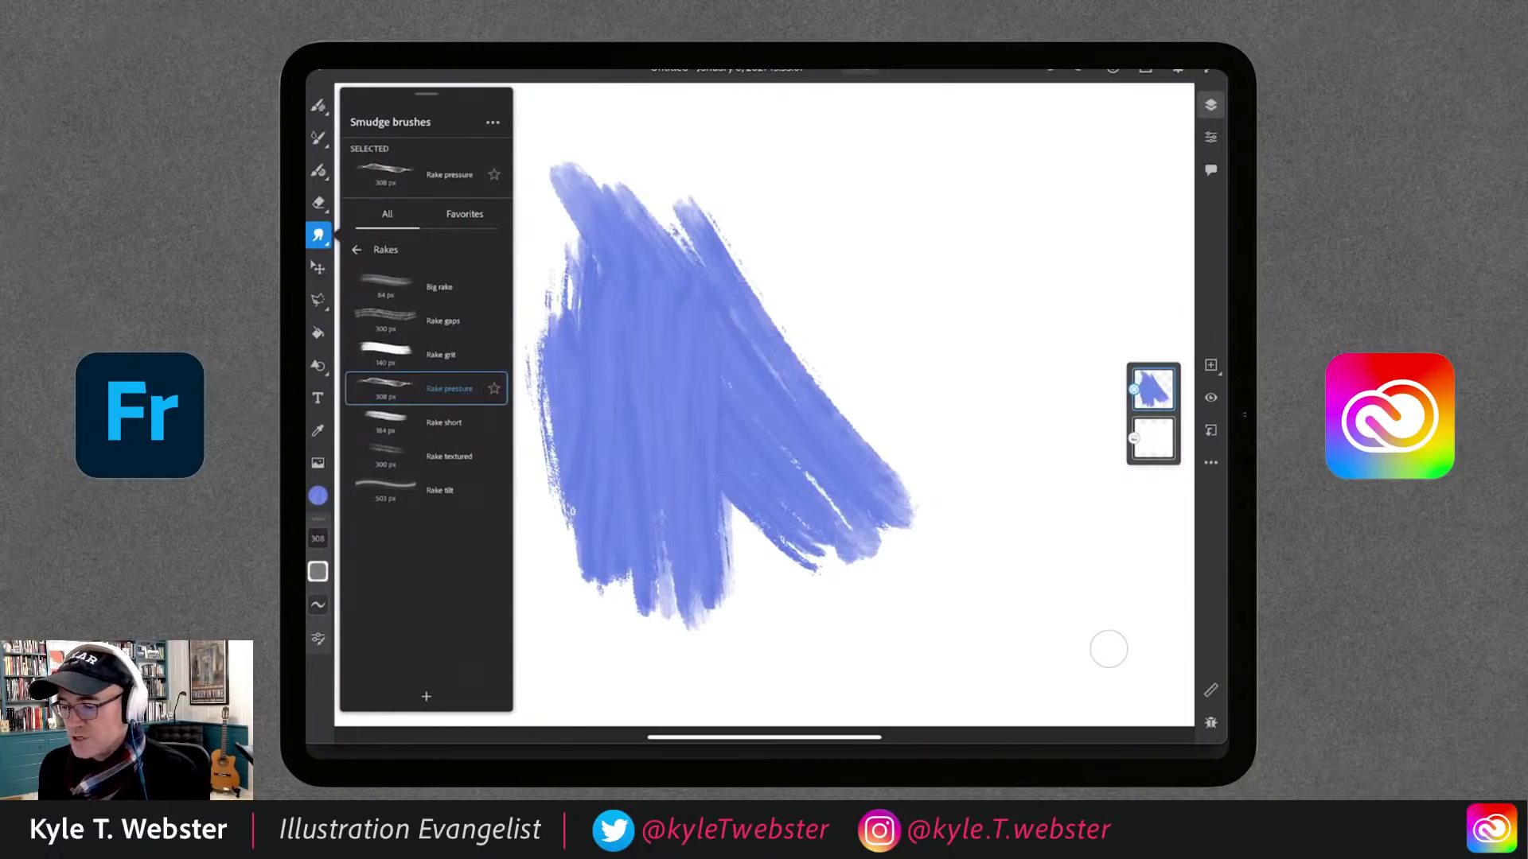
mouse_move(807, 450)
left_mouse_down()
mouse_move(677, 207)
mouse_move(509, 195)
mouse_move(625, 338)
mouse_move(609, 485)
mouse_move(665, 521)
mouse_move(859, 545)
mouse_move(985, 302)
left_mouse_up()
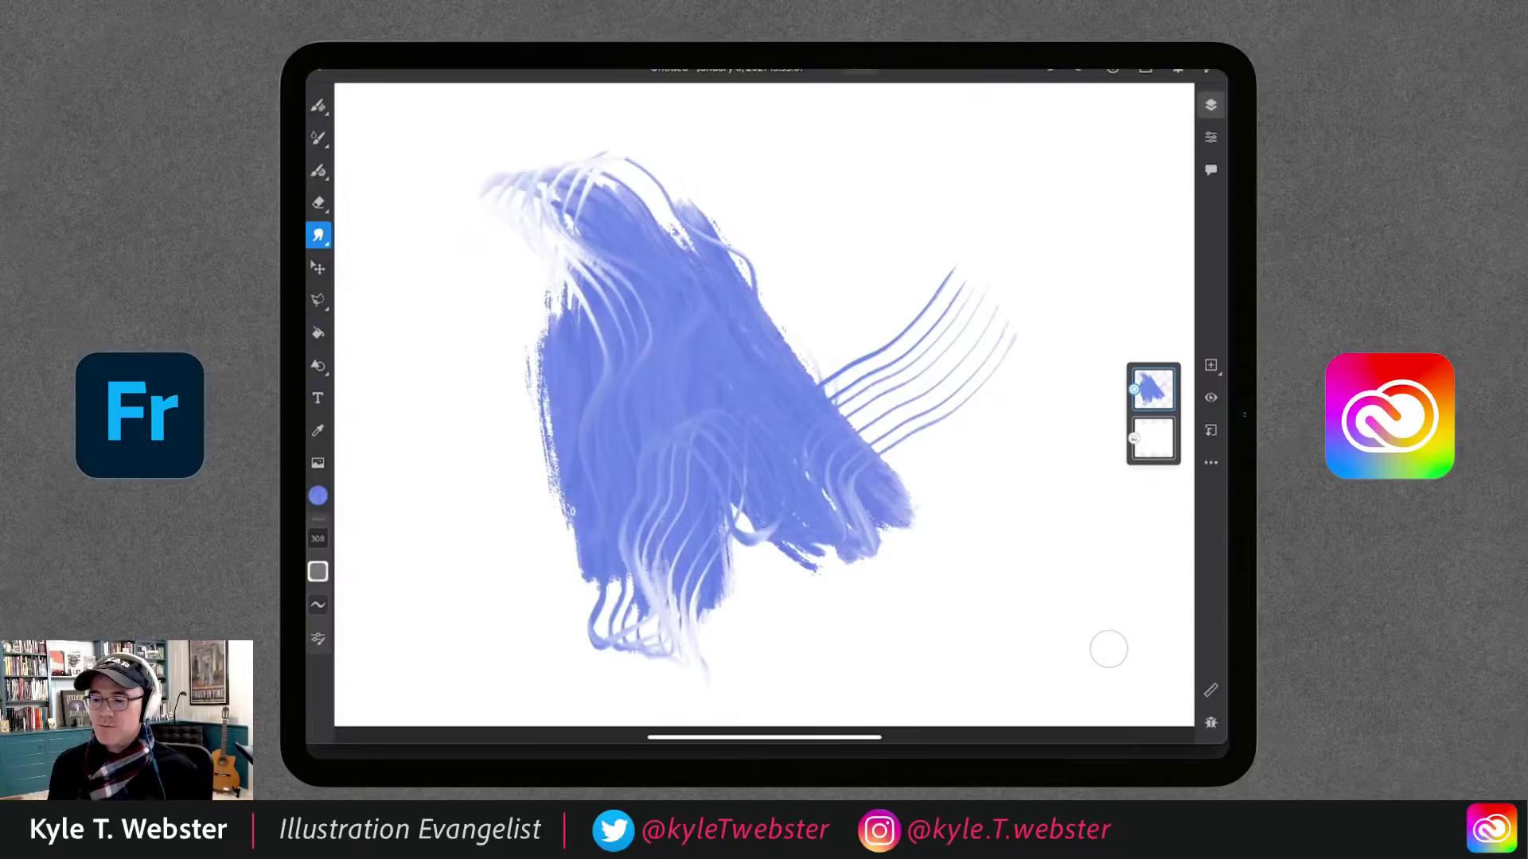
Hide the smudged layer, add a new layer, and choose the Watercolor wash flat live brush
left_click(1210, 398)
left_click(1210, 365)
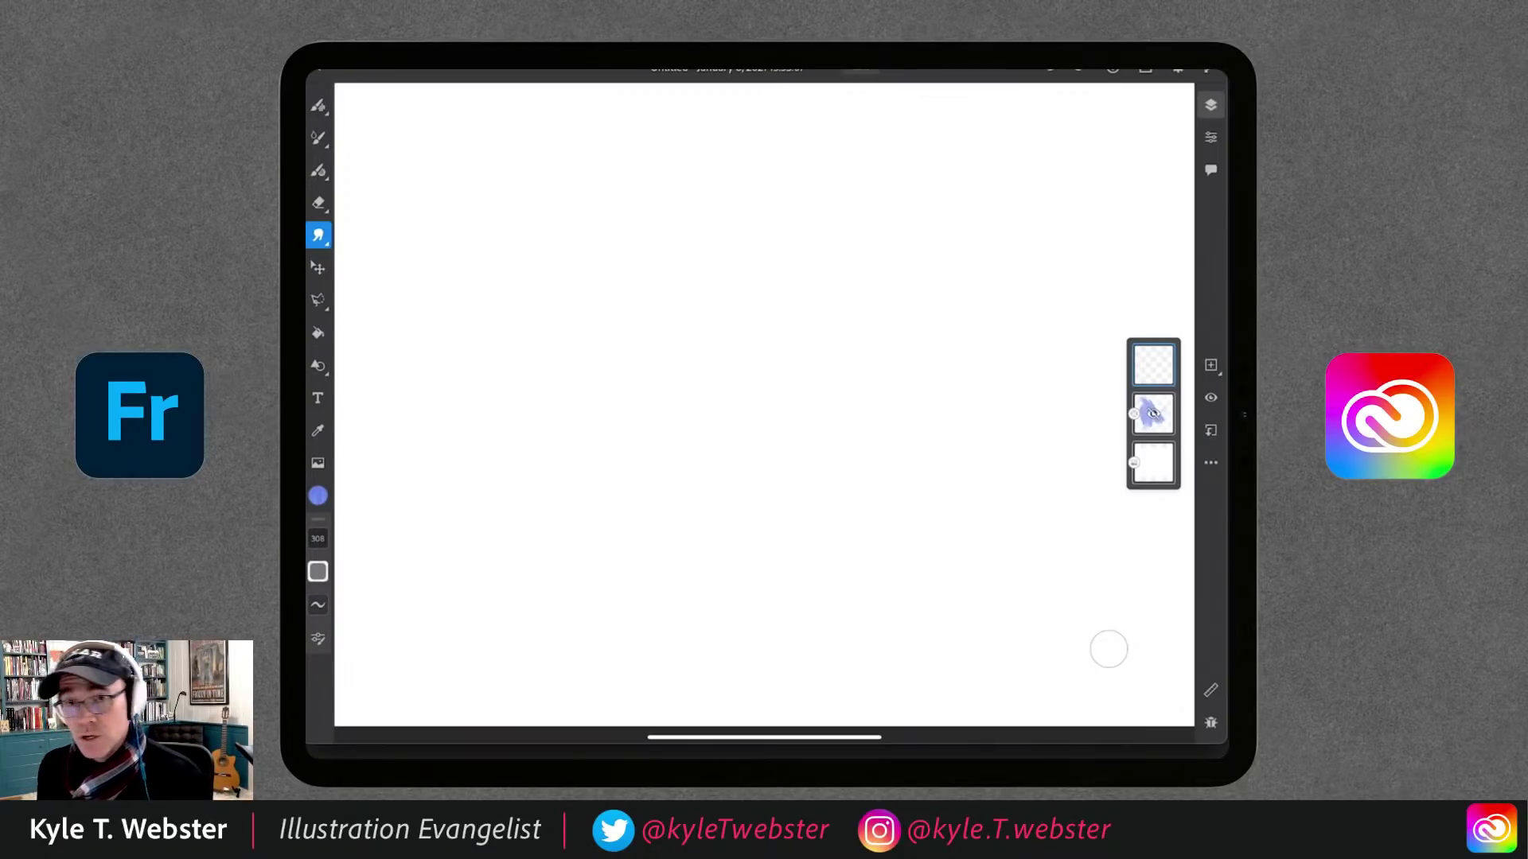
left_click(318, 137)
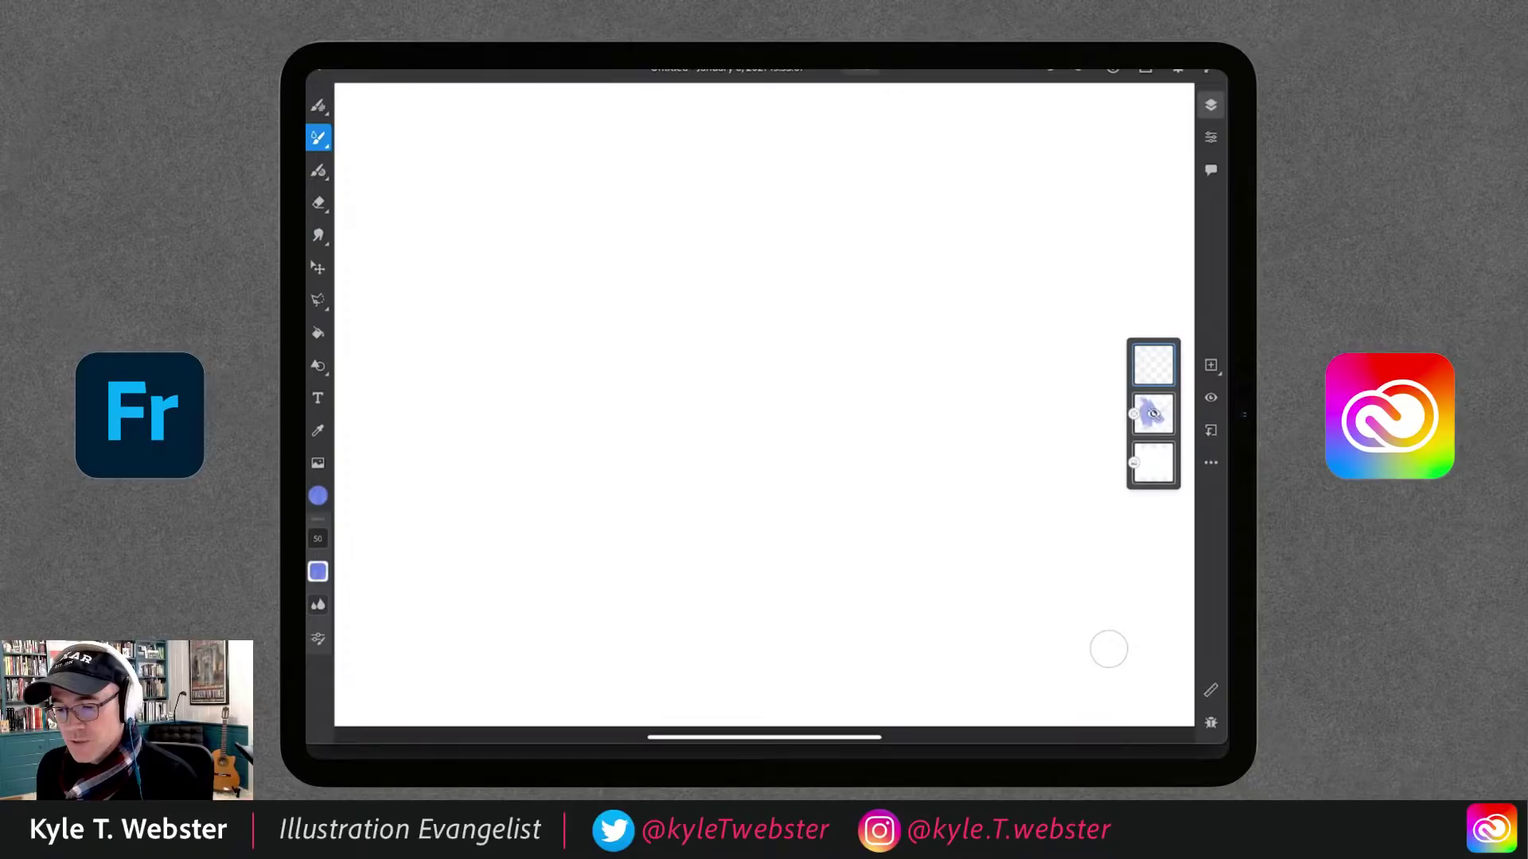
left_click(318, 138)
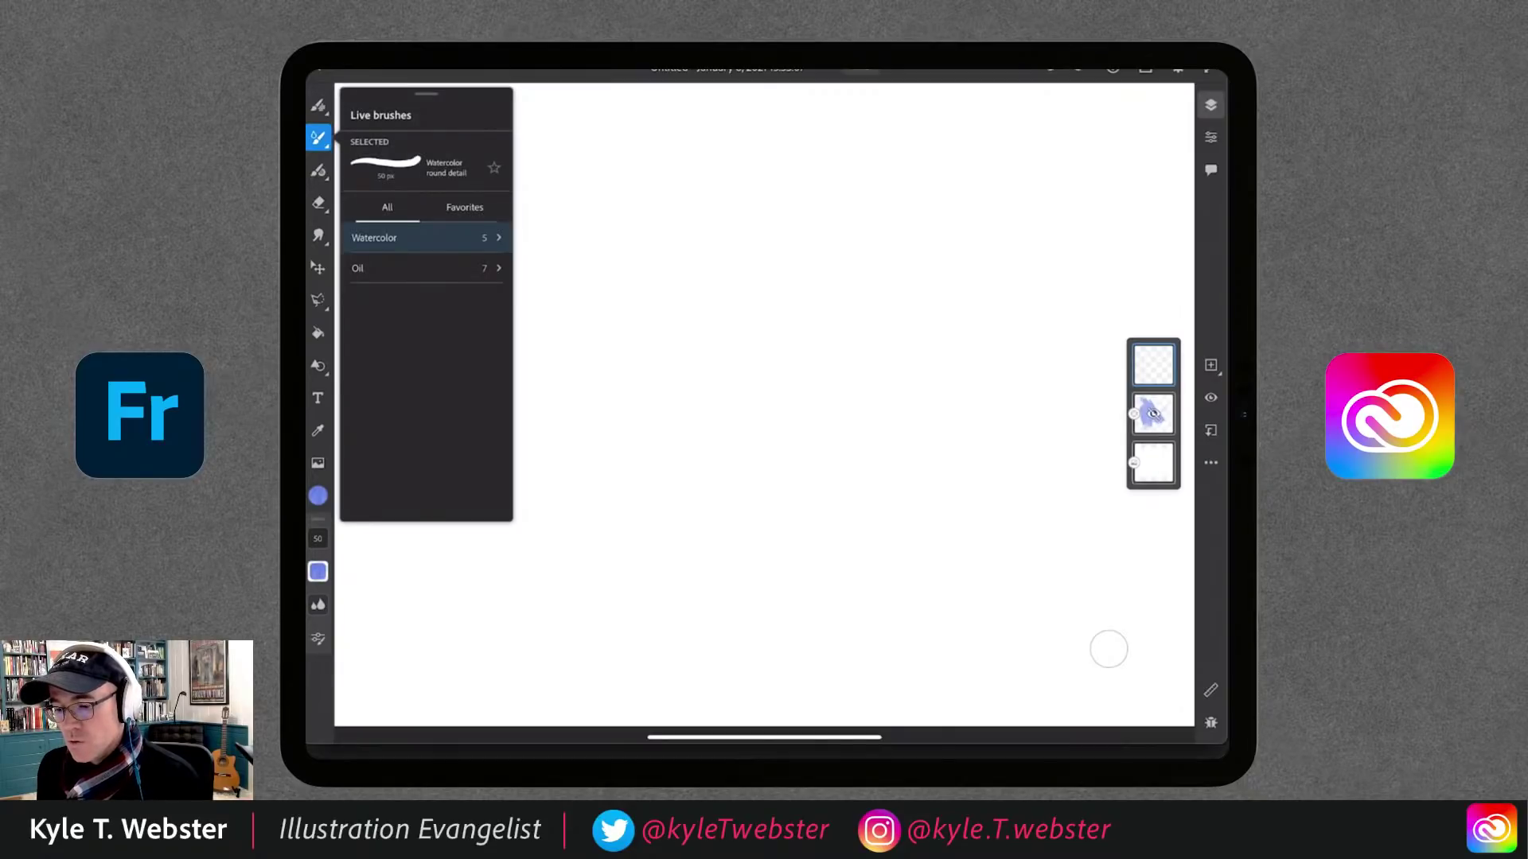
left_click(414, 238)
left_click(426, 348)
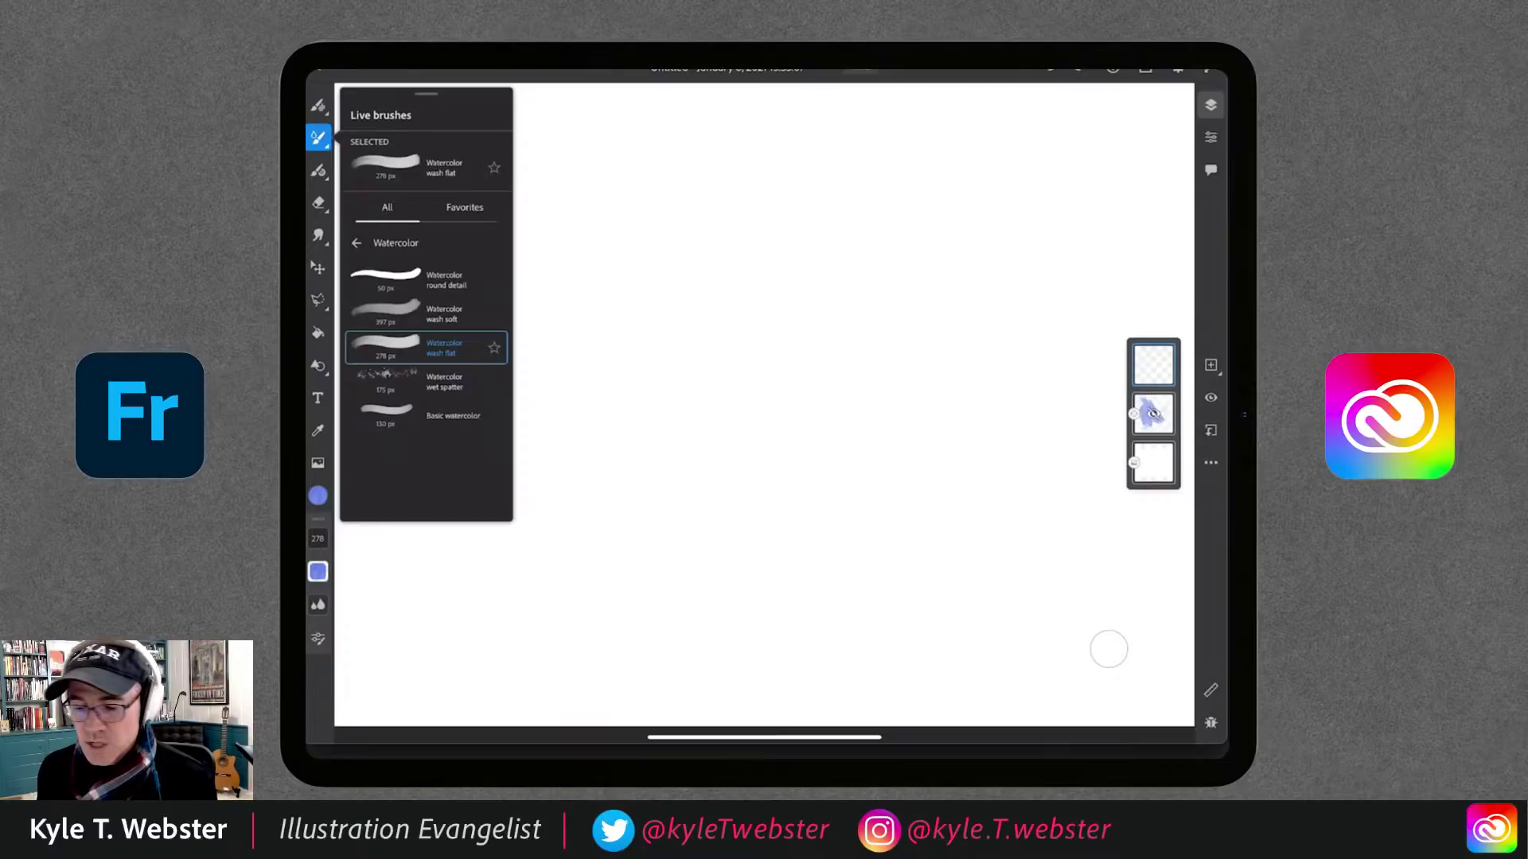
Paint a broad diagonal blue watercolor stroke across the empty layer, and overlap it with more strokes along the same direction
left_click(317, 496)
left_click_drag(608, 299, 891, 513)
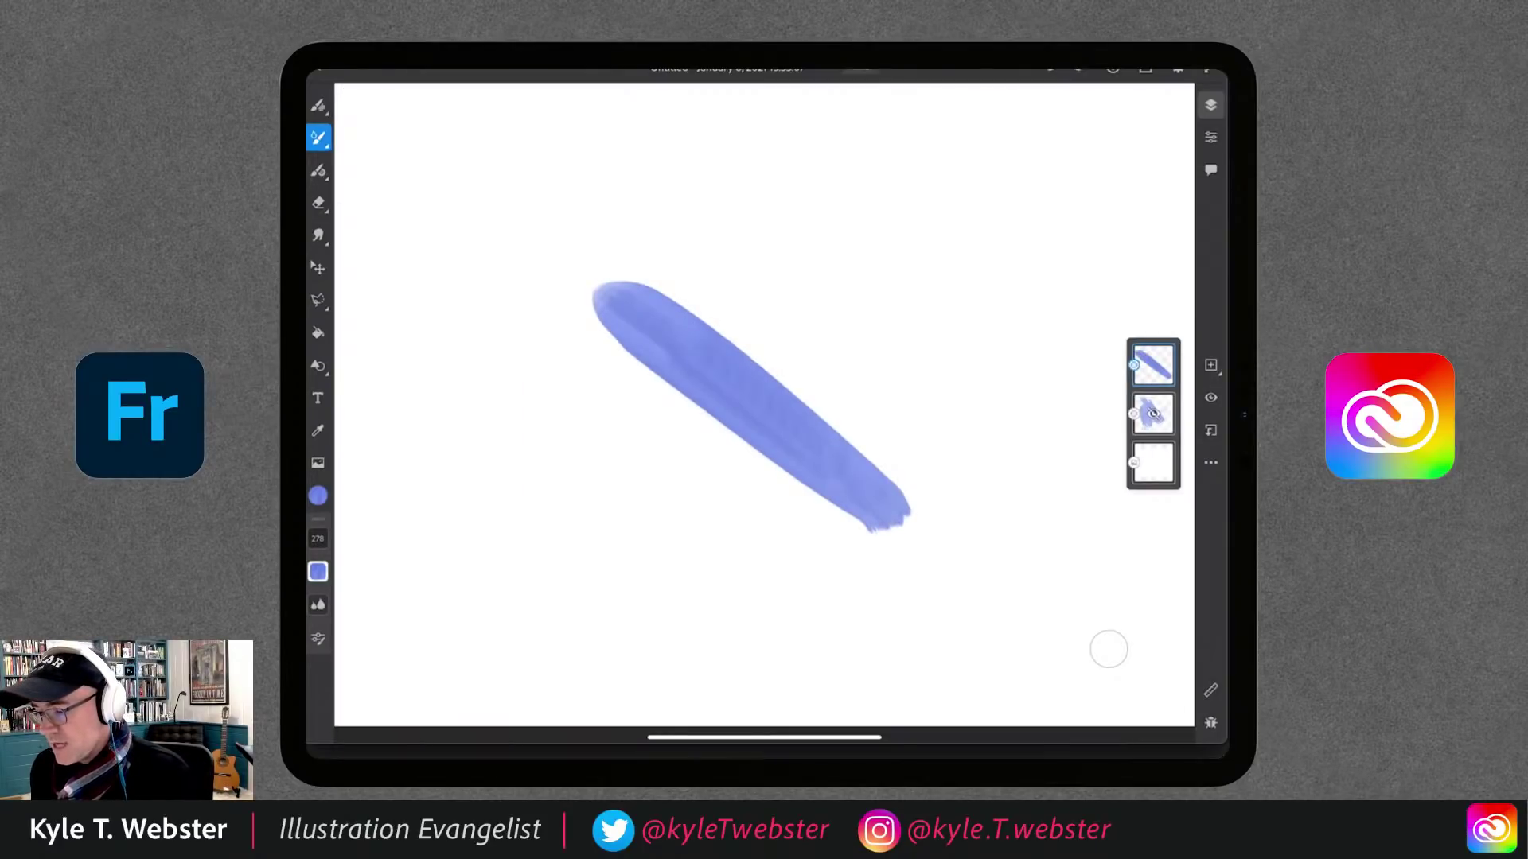
scroll(753, 406, "down", 2)
scroll(752, 406, "up", 2)
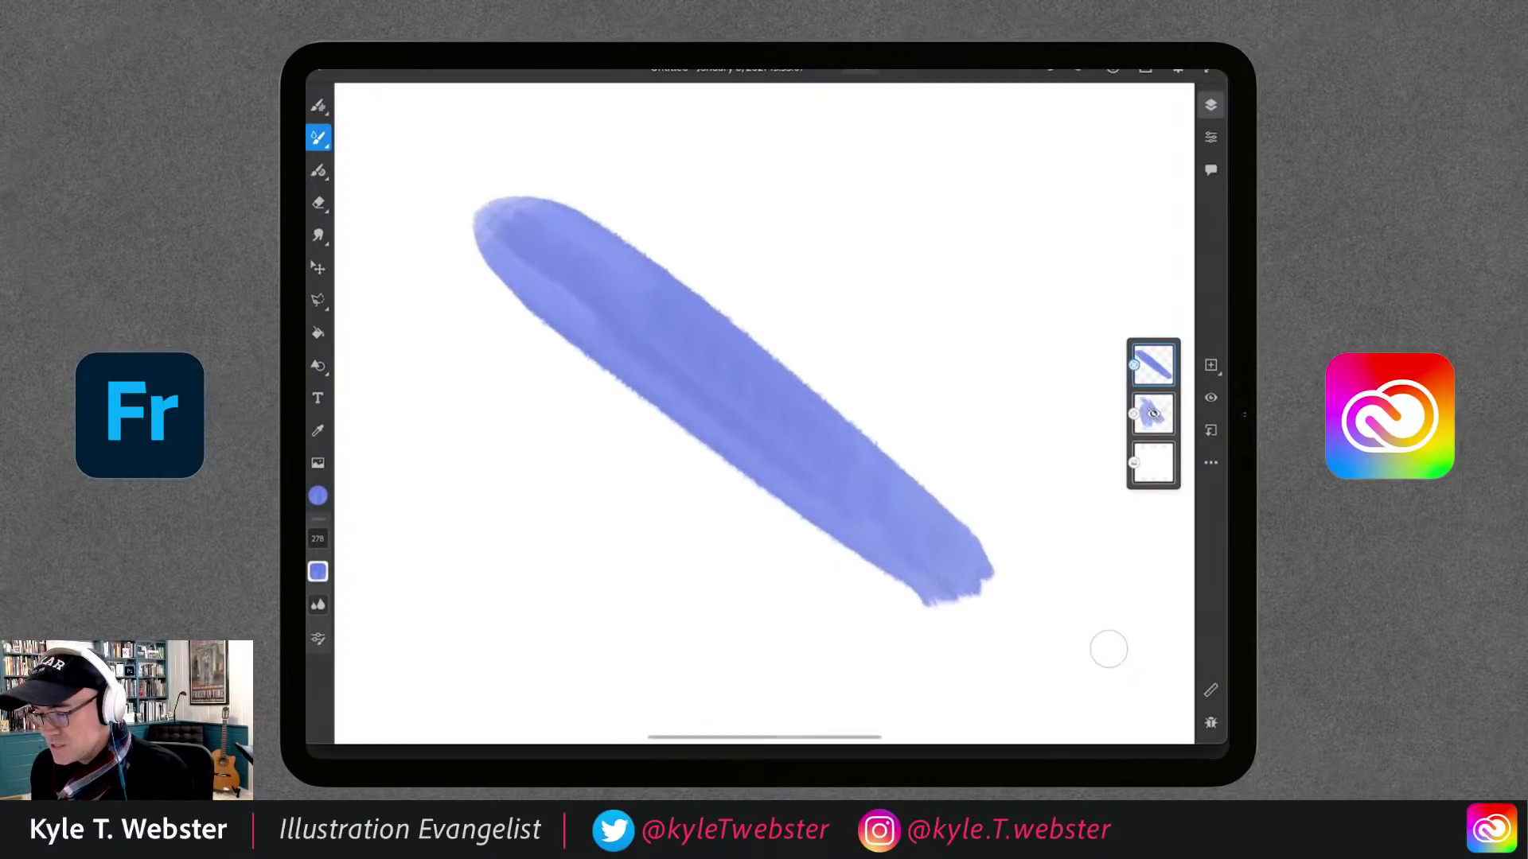
left_click_drag(549, 231, 971, 517)
left_click_drag(573, 202, 923, 450)
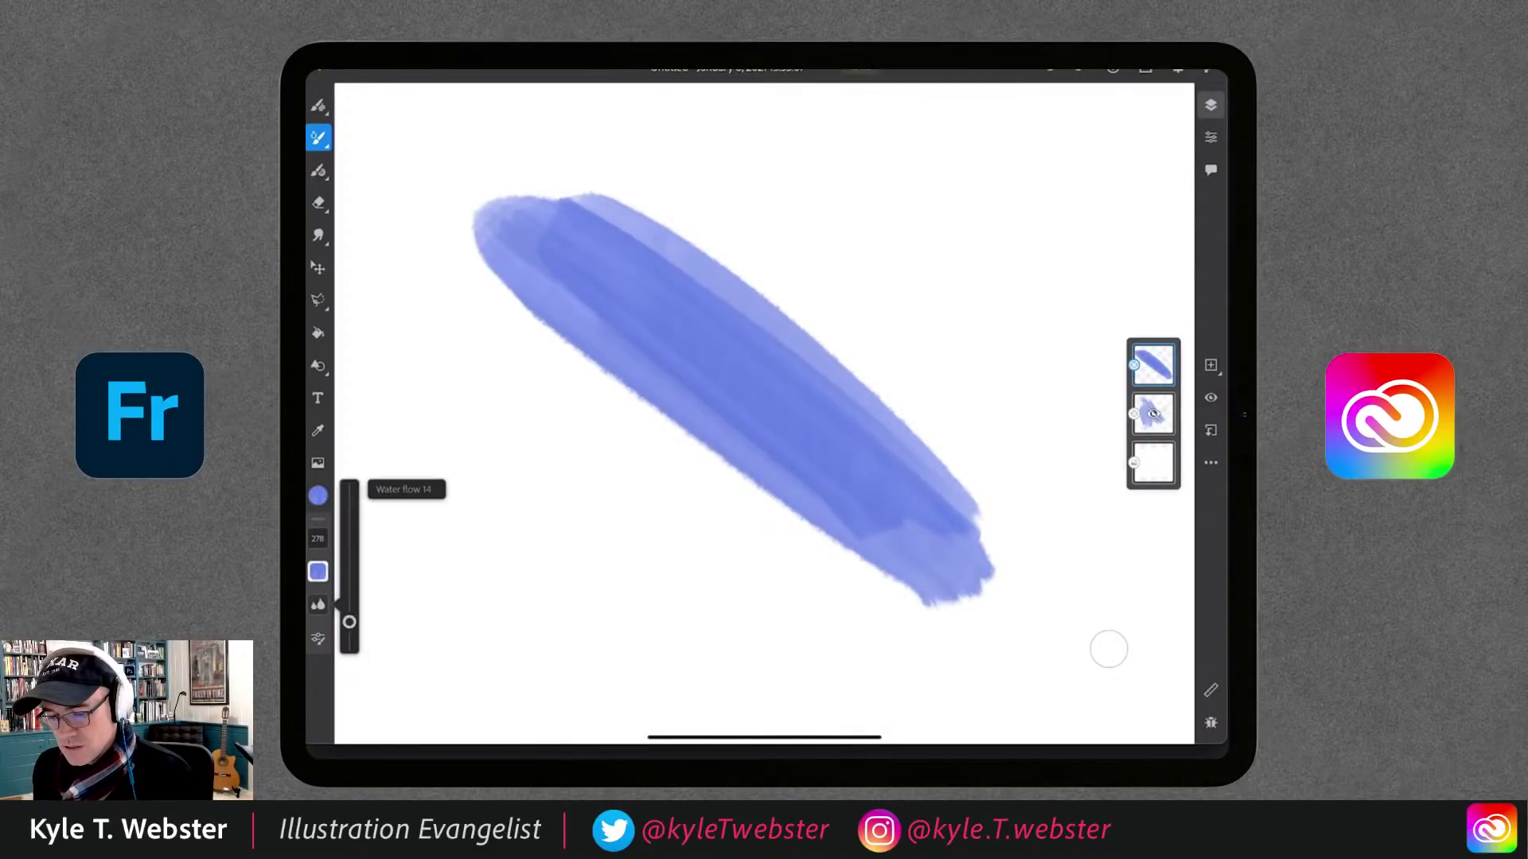
Widen the blue wash with overlapping diagonal strokes on both sides, and add vertical strokes across its right end
left_click(318, 639)
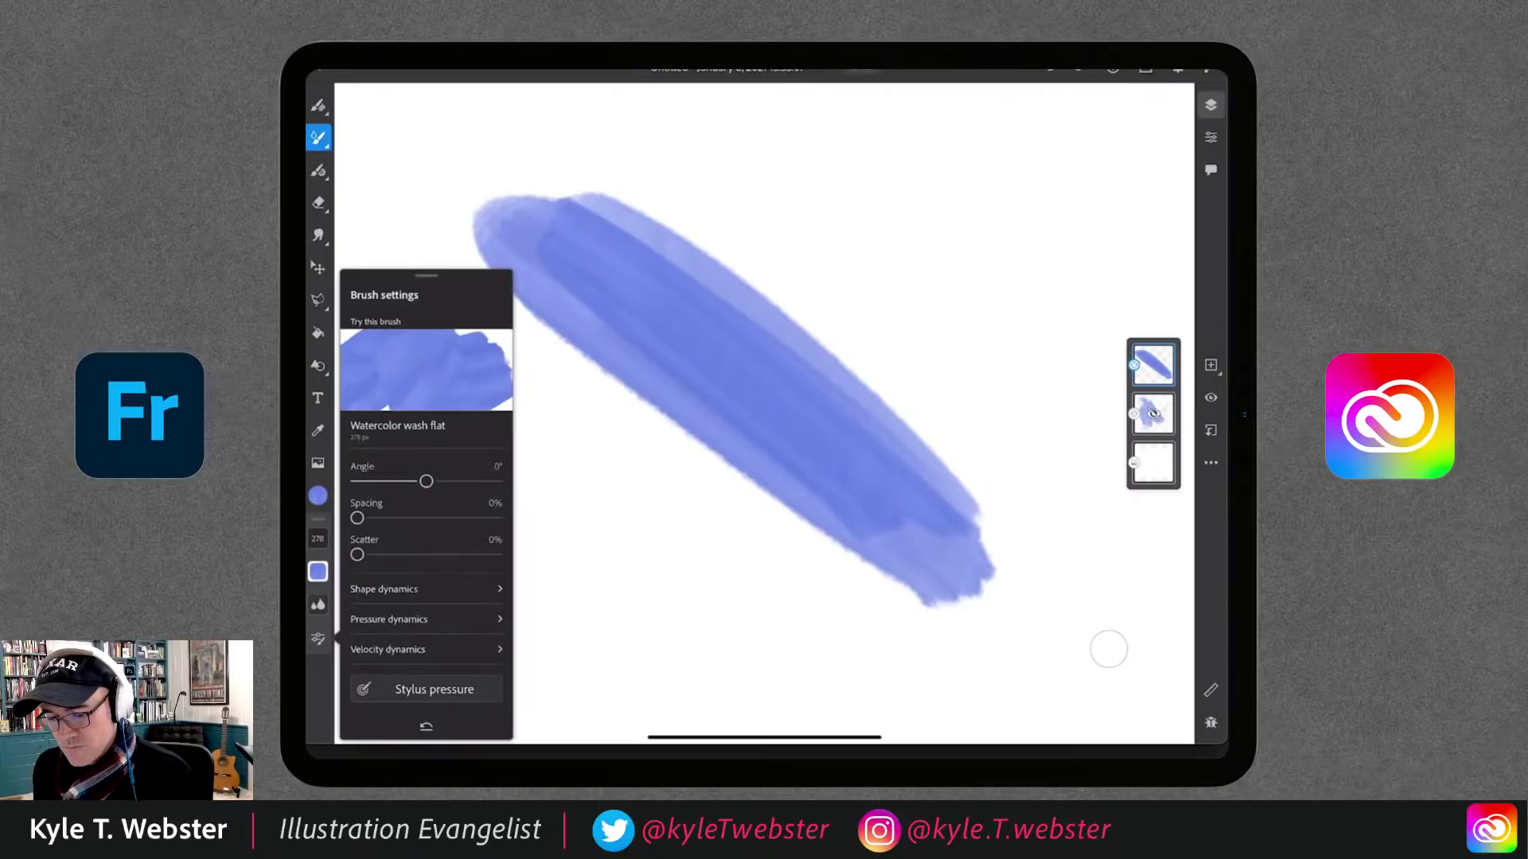
mouse_move(875, 558)
left_mouse_down()
mouse_move(551, 342)
mouse_move(831, 587)
left_mouse_up()
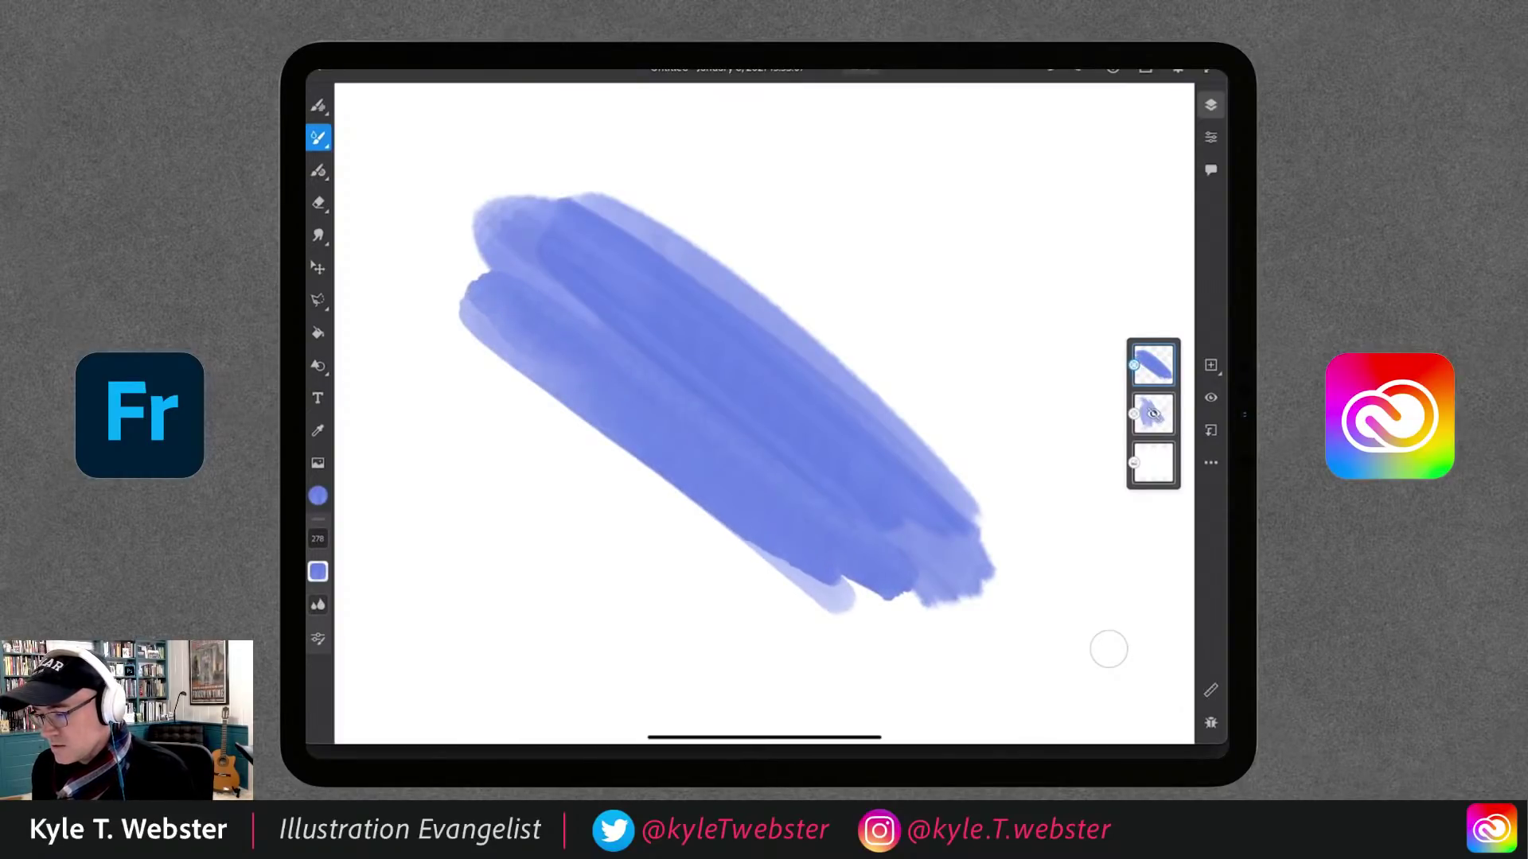
mouse_move(978, 492)
left_mouse_down()
mouse_move(730, 285)
mouse_move(896, 343)
mouse_move(723, 203)
mouse_move(1063, 362)
left_mouse_up()
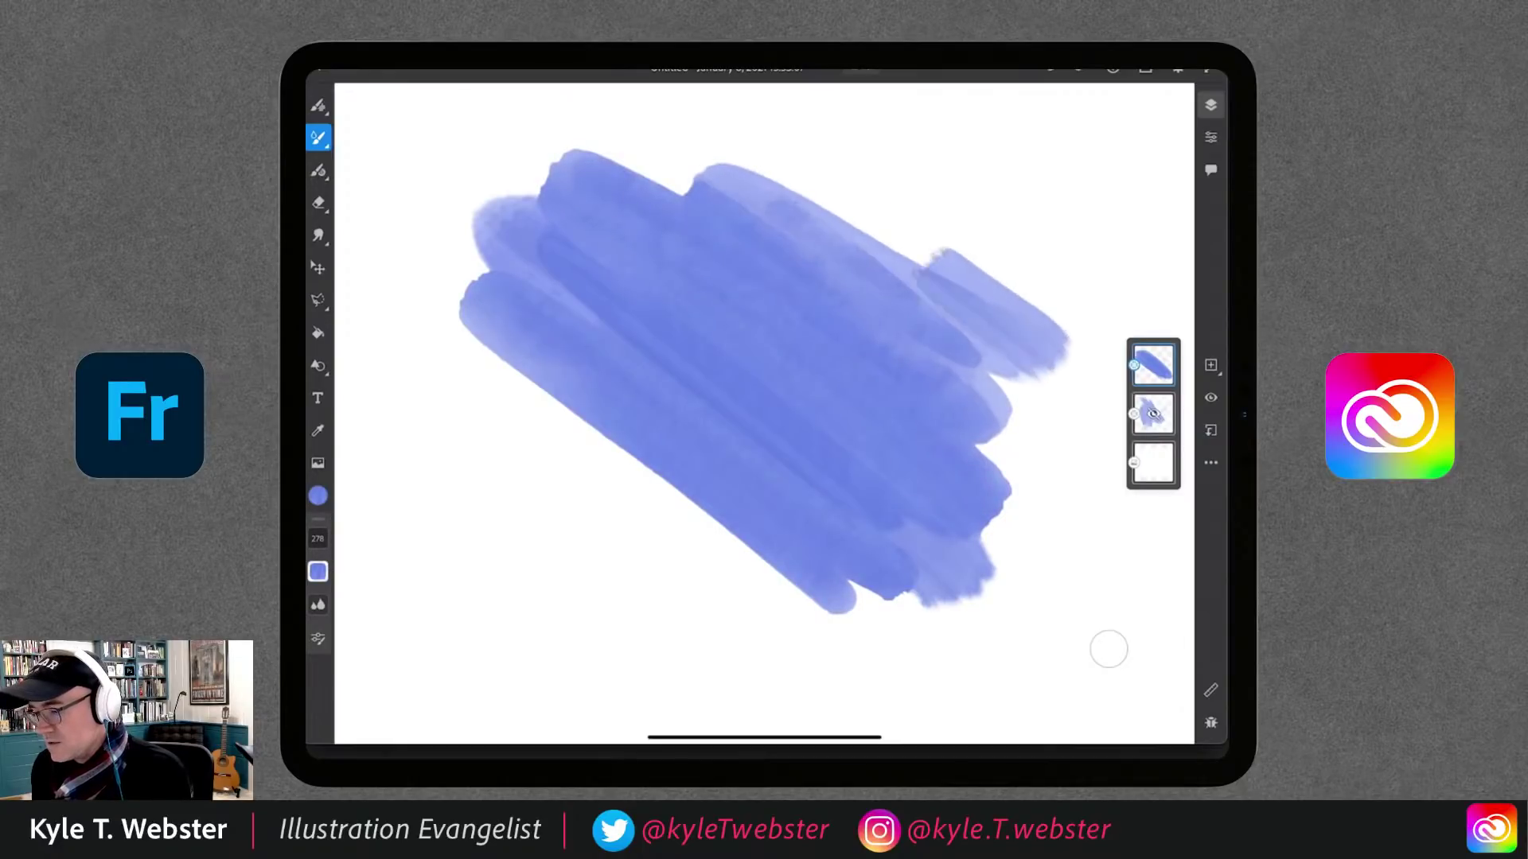
mouse_move(883, 632)
left_mouse_down()
mouse_move(481, 402)
mouse_move(476, 324)
mouse_move(546, 392)
left_mouse_up()
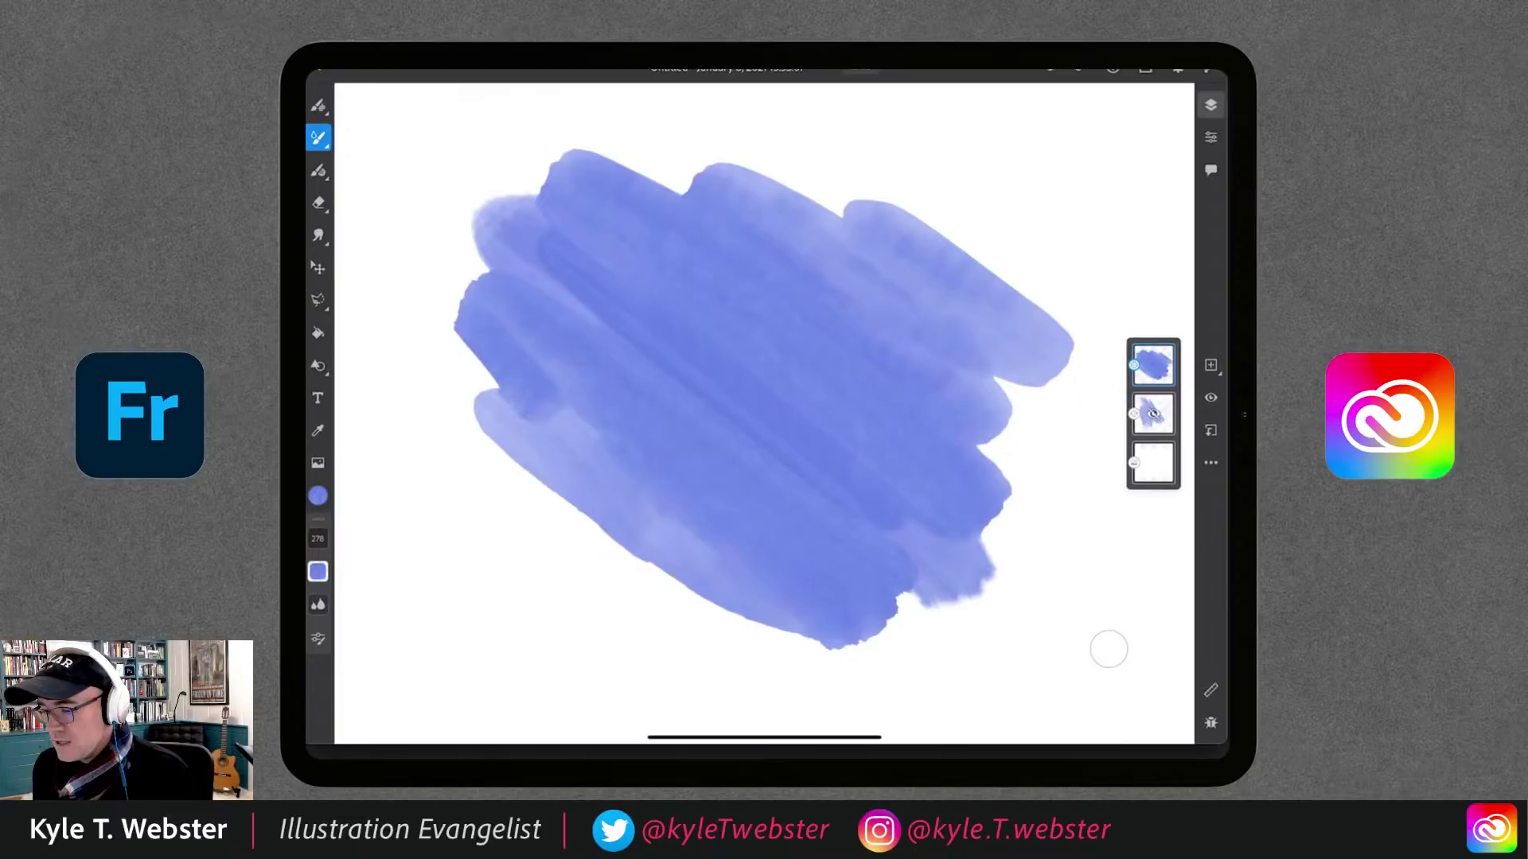
left_click_drag(518, 476, 795, 627)
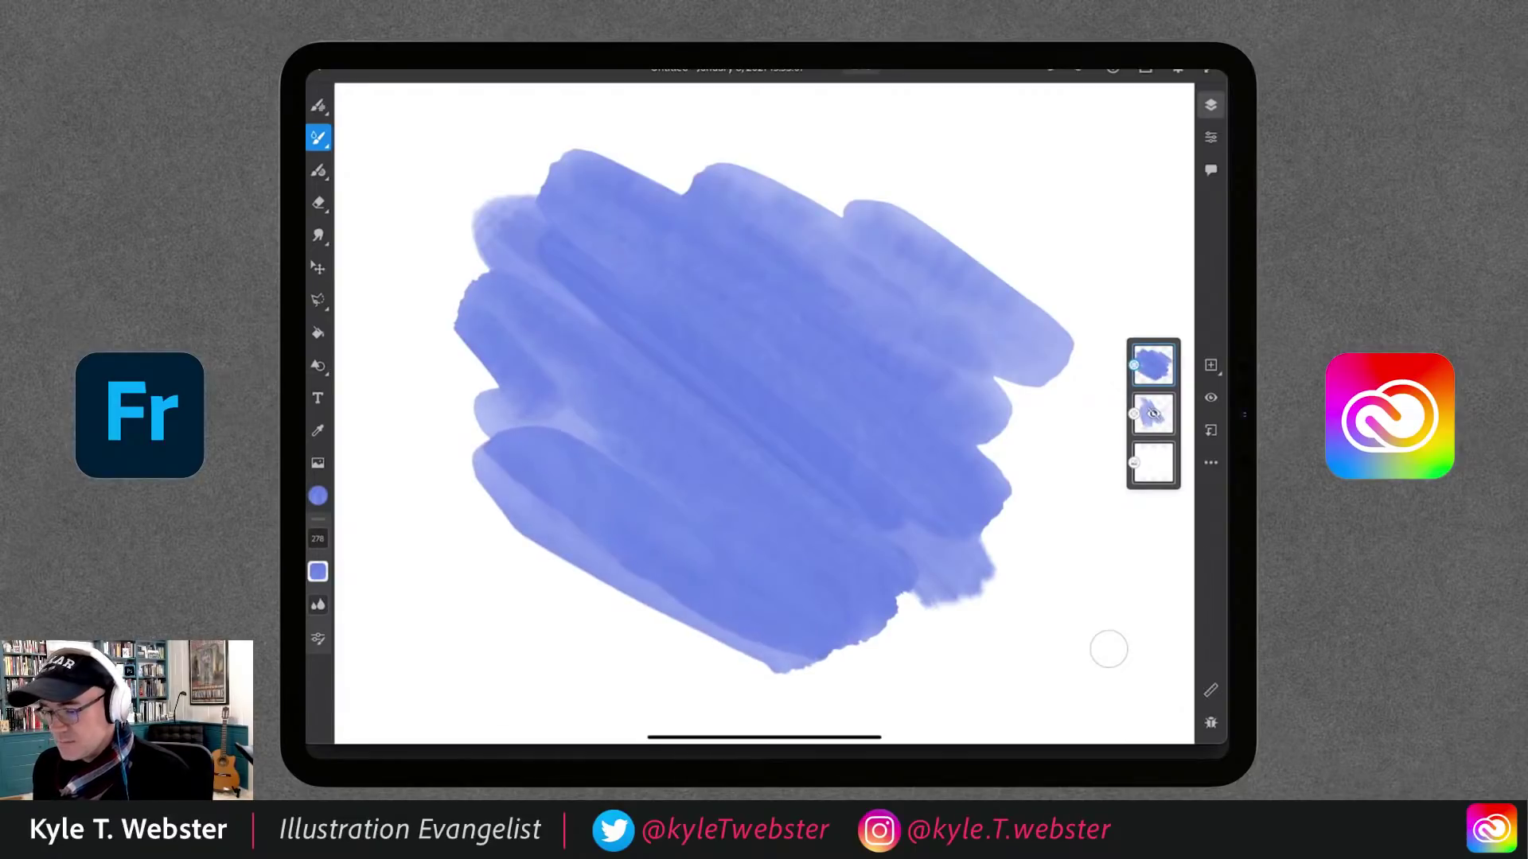
scroll(764, 413, "down", 3)
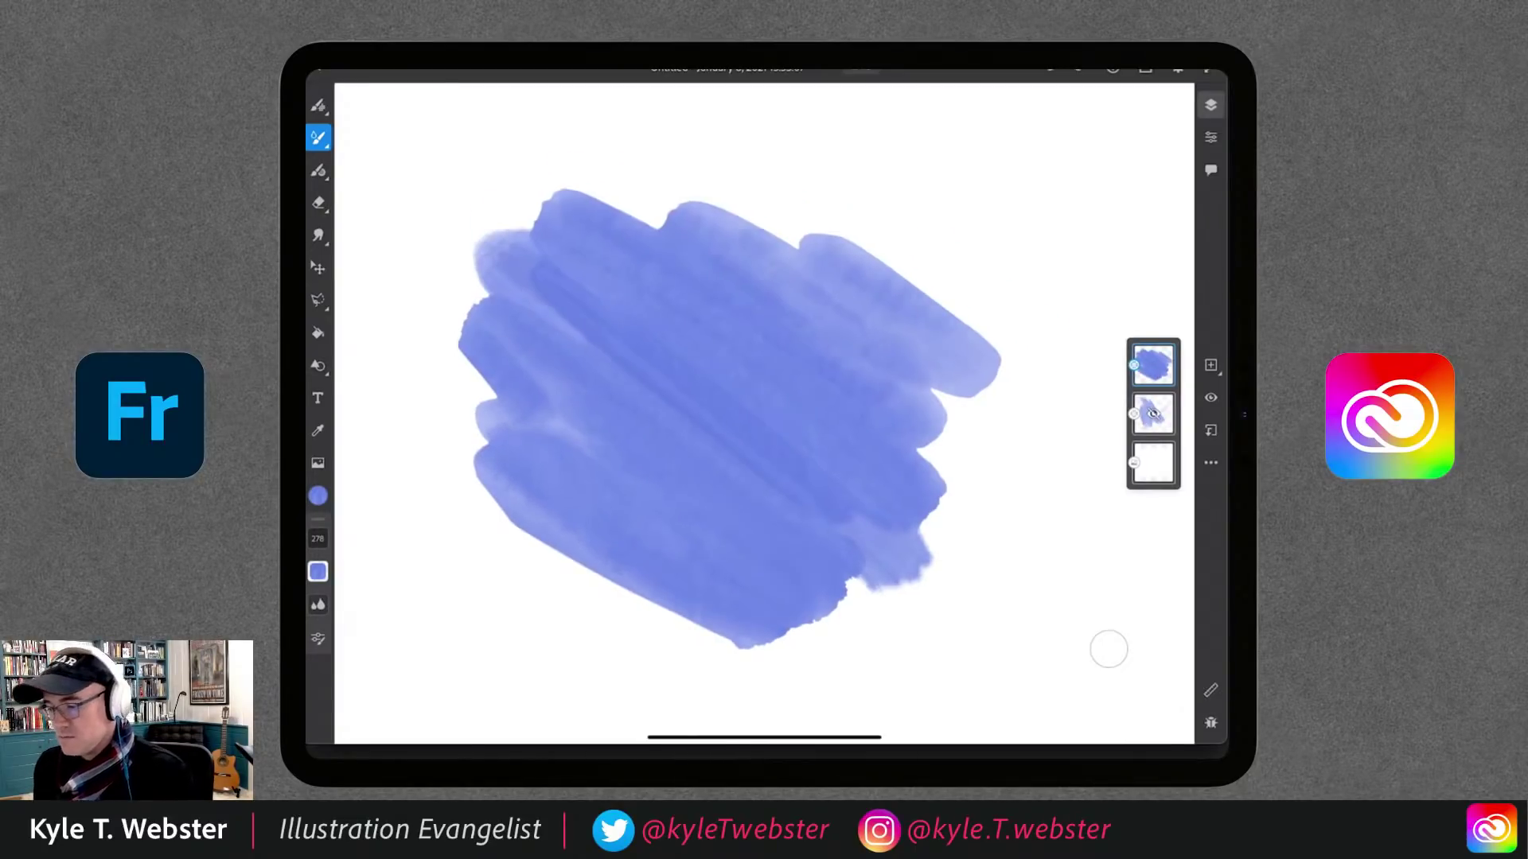
mouse_move(845, 288)
left_mouse_down()
mouse_move(822, 609)
mouse_move(882, 595)
mouse_move(914, 436)
left_mouse_up()
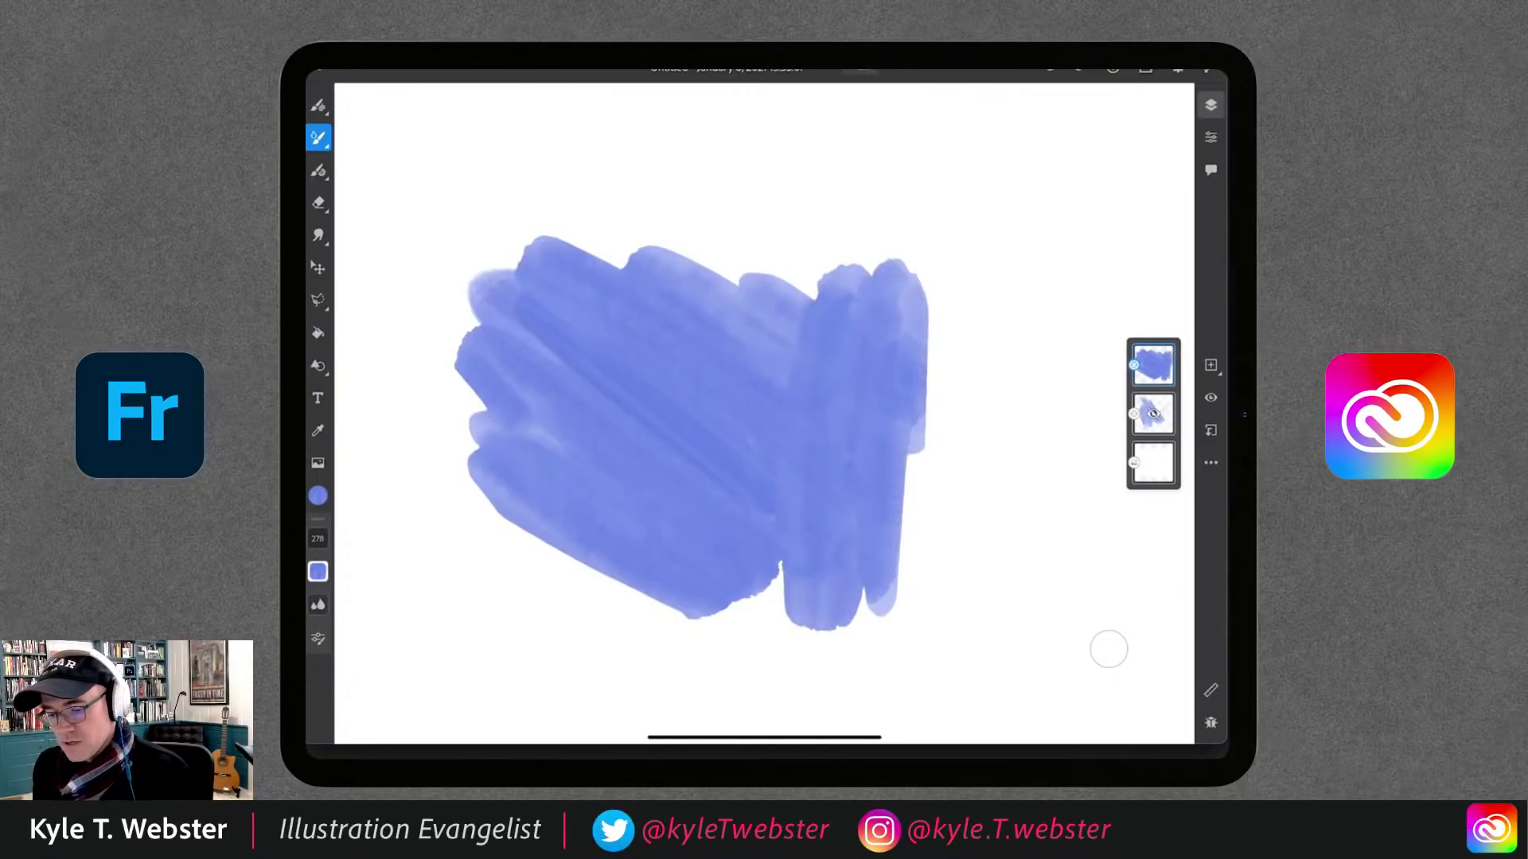
Change the paint colour to dark navy with the HSB sliders, and paint one diagonal stroke across the lower right of the wash
left_click(317, 496)
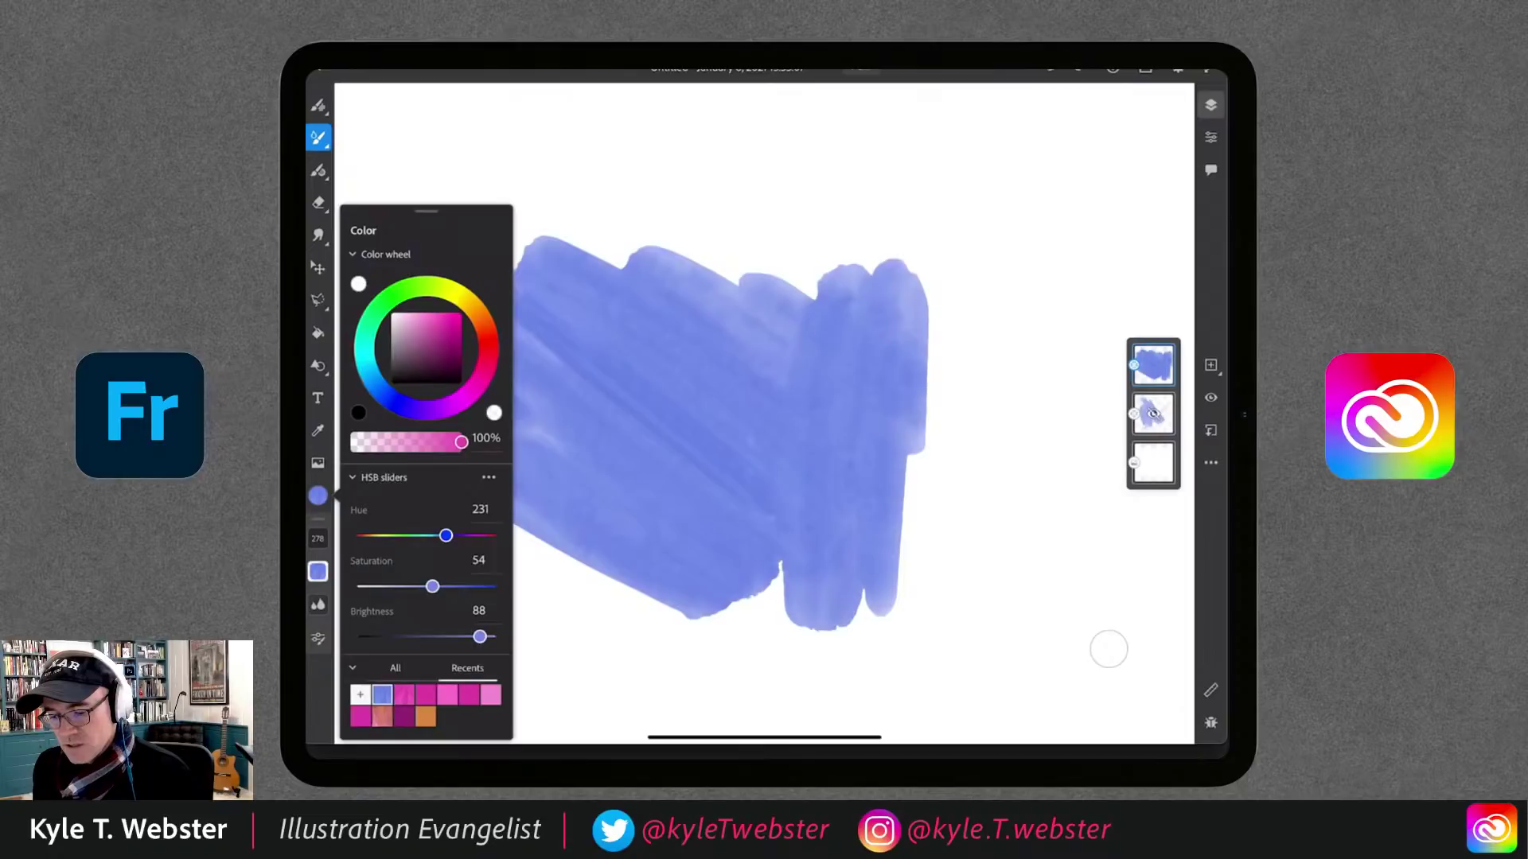
mouse_move(432, 587)
left_mouse_down()
mouse_move(484, 586)
mouse_move(465, 636)
mouse_move(413, 637)
left_mouse_up()
left_click_drag(967, 610, 654, 389)
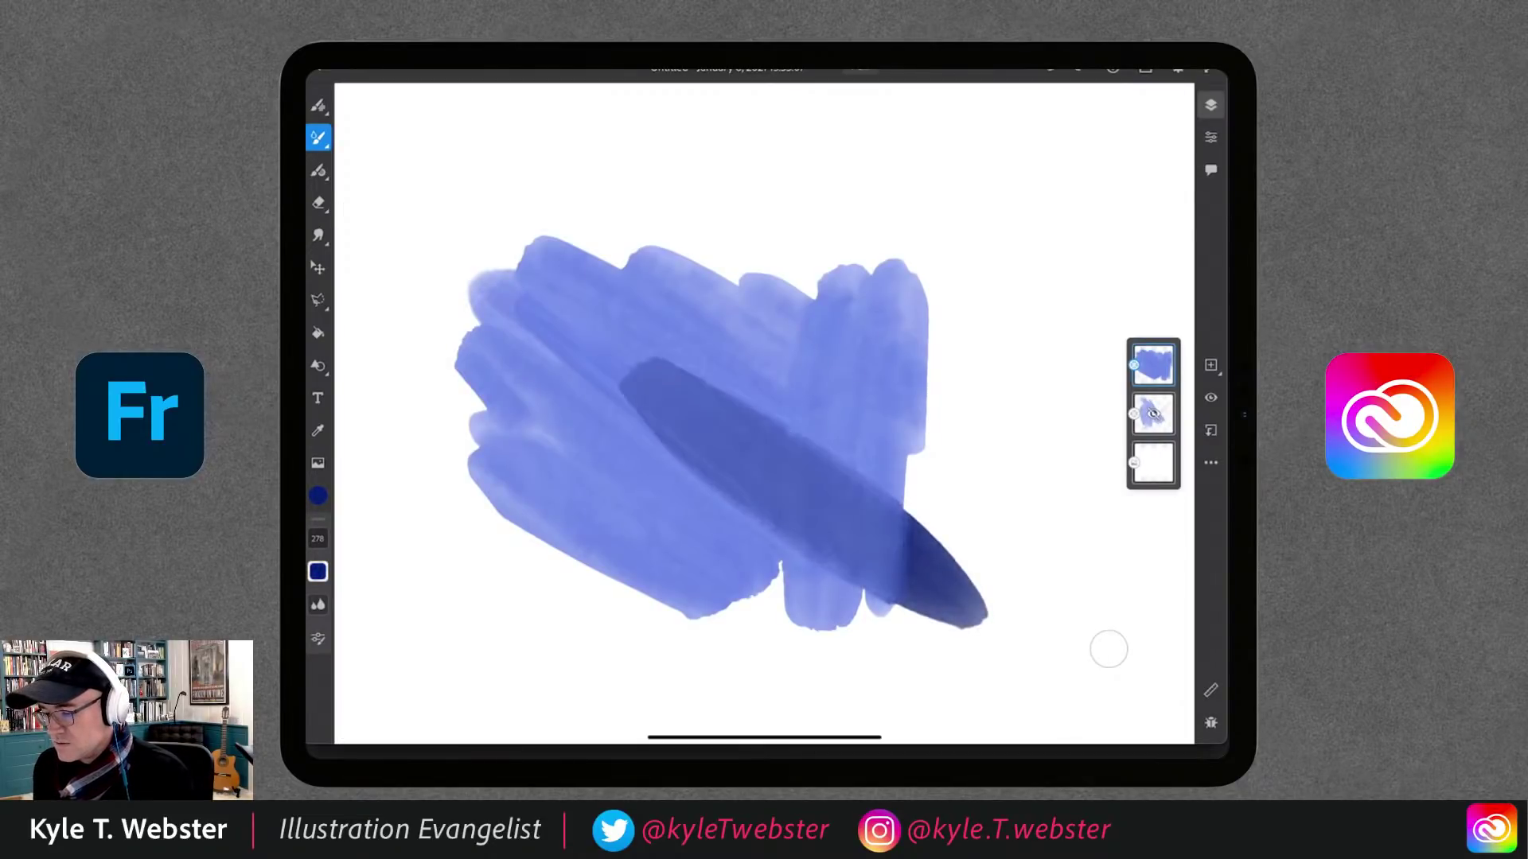
Layer more diagonal navy watercolor strokes over the wash's right half, and cover its right end with long vertical navy strokes
mouse_move(990, 550)
left_mouse_down()
mouse_move(766, 434)
mouse_move(646, 345)
left_mouse_up()
left_click_drag(705, 337, 1031, 529)
mouse_move(1048, 526)
left_mouse_down()
mouse_move(757, 291)
mouse_move(1015, 455)
mouse_move(832, 245)
left_mouse_up()
mouse_move(831, 245)
left_mouse_down()
mouse_move(993, 358)
mouse_move(834, 213)
left_mouse_up()
left_click_drag(834, 226, 873, 253)
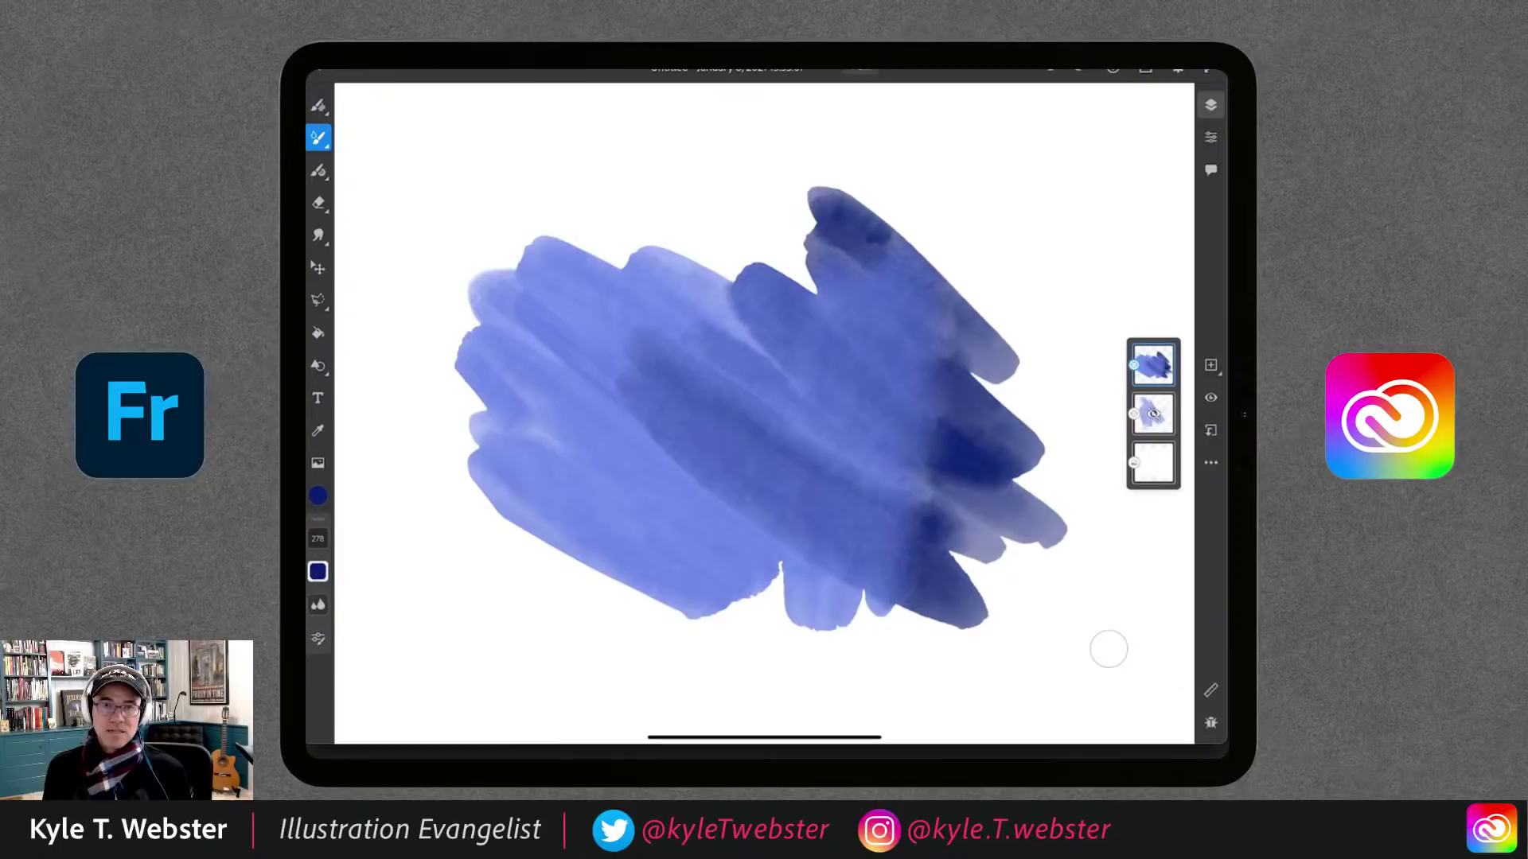
scroll(763, 413, "down", 3)
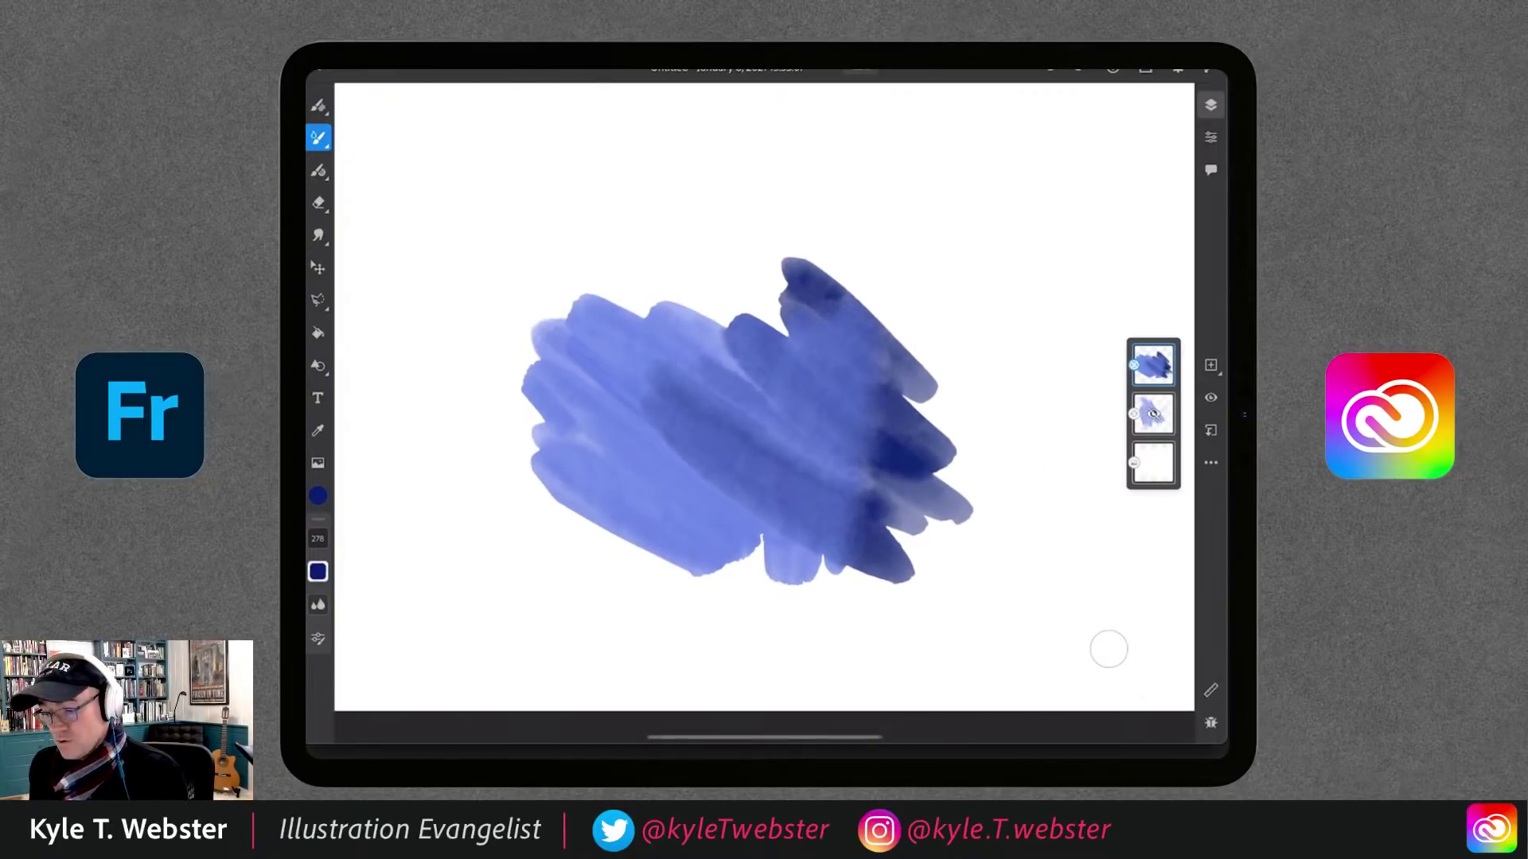
mouse_move(909, 590)
left_mouse_down()
mouse_move(869, 233)
mouse_move(952, 581)
mouse_move(931, 271)
mouse_move(967, 519)
mouse_move(988, 456)
mouse_move(960, 309)
left_mouse_up()
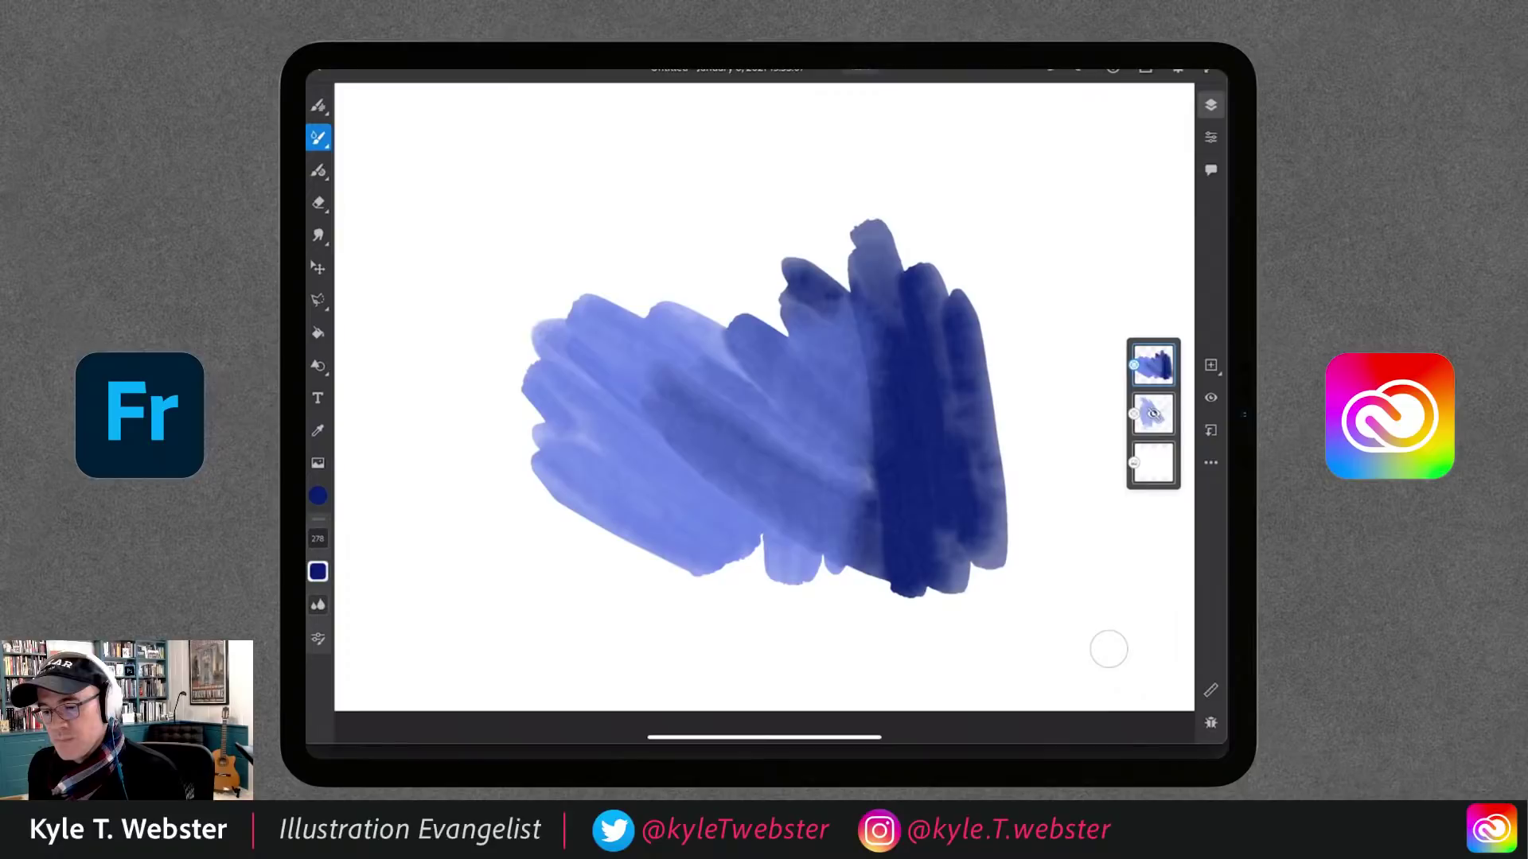
Spatter navy droplets along the upper left edge of the wash with the Watercolor wet spatter brush
left_click(318, 138)
left_click(426, 382)
left_click_drag(760, 275, 862, 469)
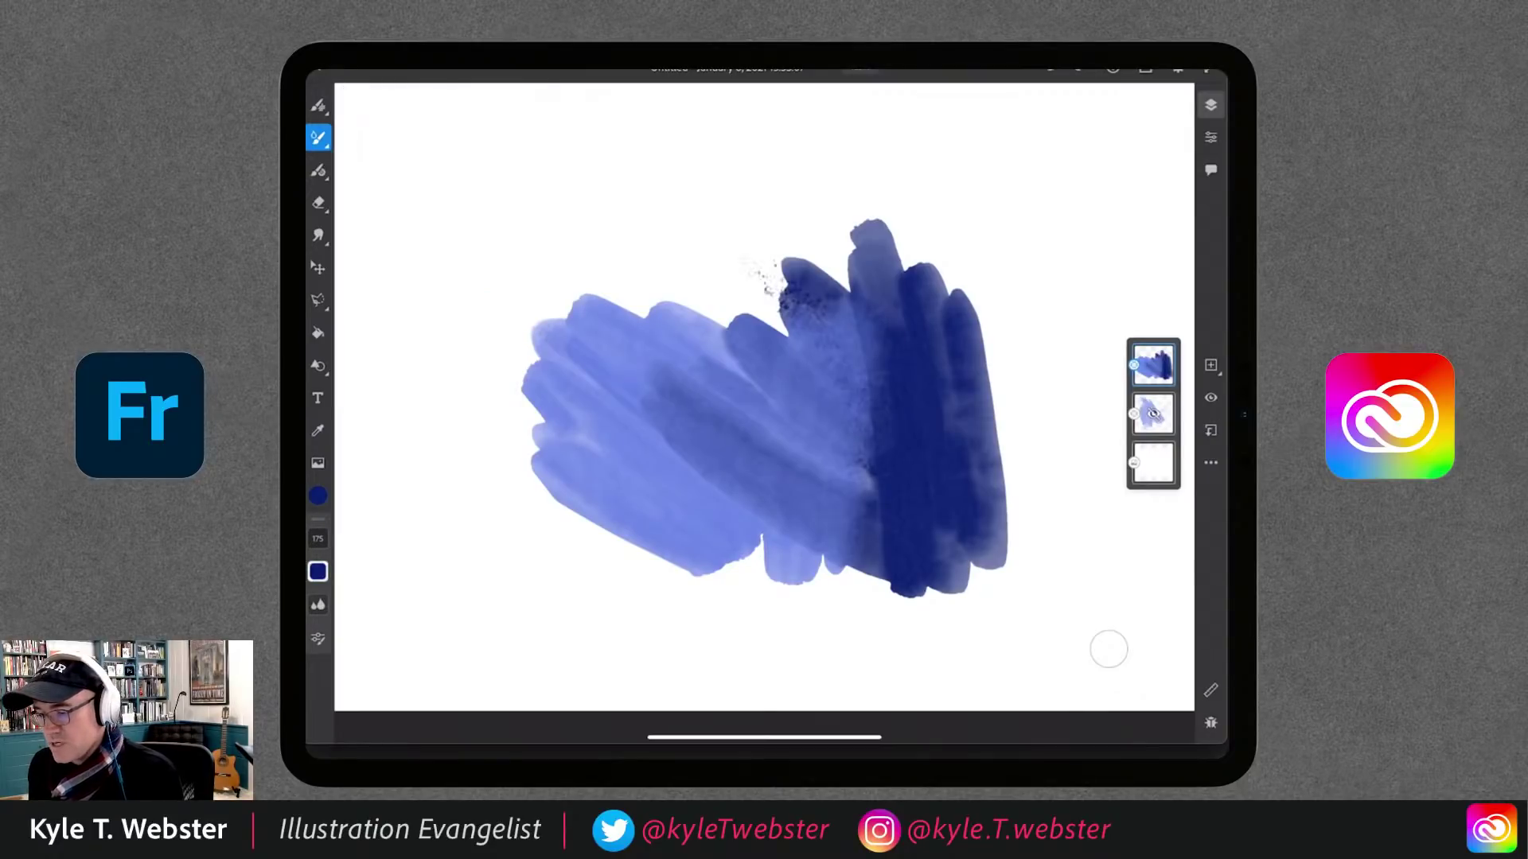
mouse_move(844, 214)
left_mouse_down()
mouse_move(784, 263)
mouse_move(684, 267)
mouse_move(617, 238)
mouse_move(676, 267)
mouse_move(644, 318)
left_mouse_up()
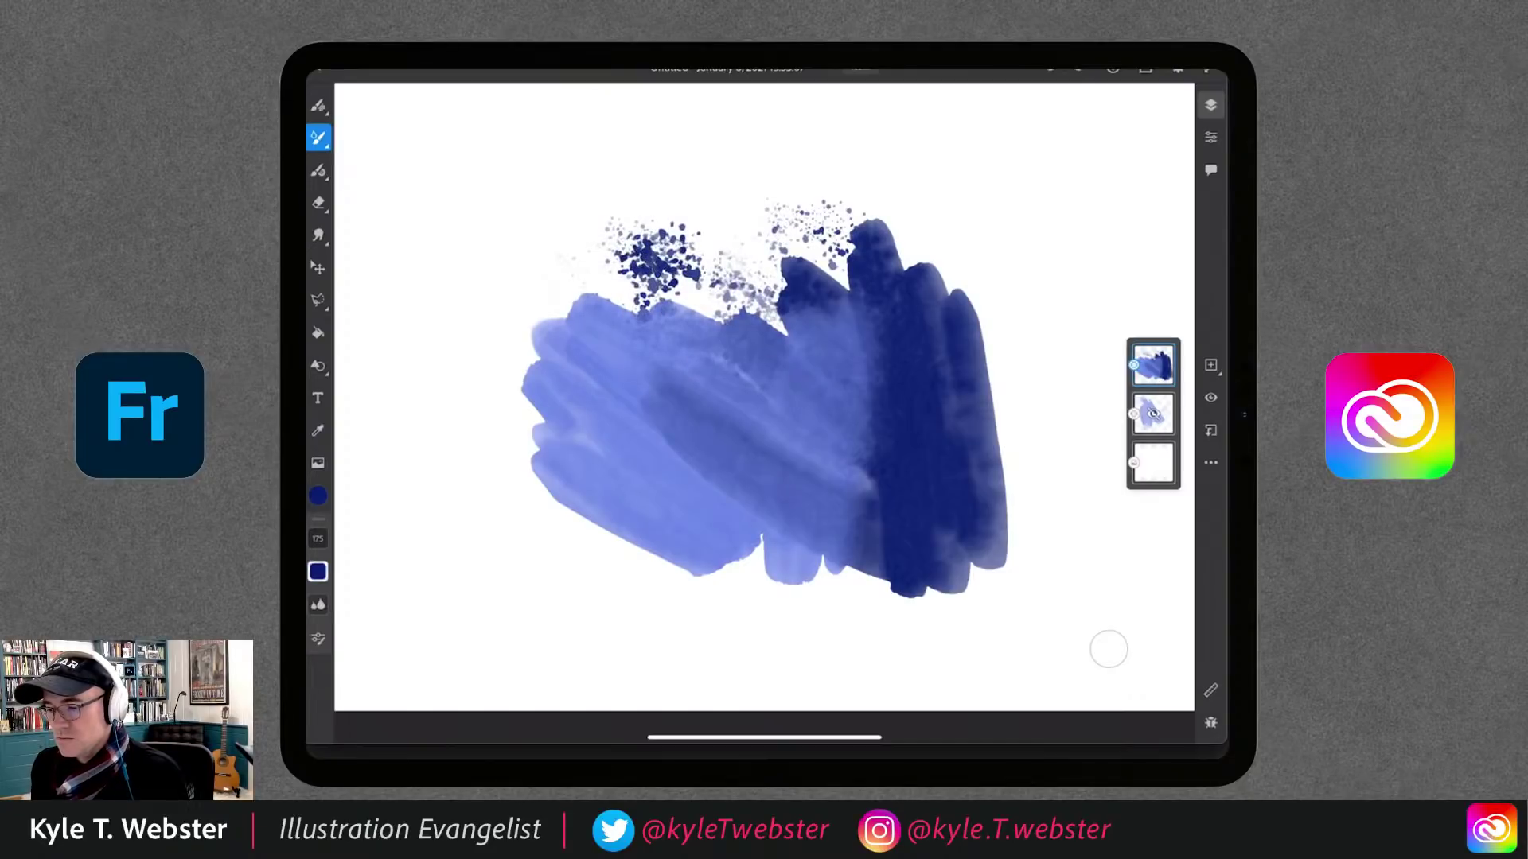
mouse_move(569, 258)
left_mouse_down()
mouse_move(549, 306)
mouse_move(677, 208)
left_mouse_up()
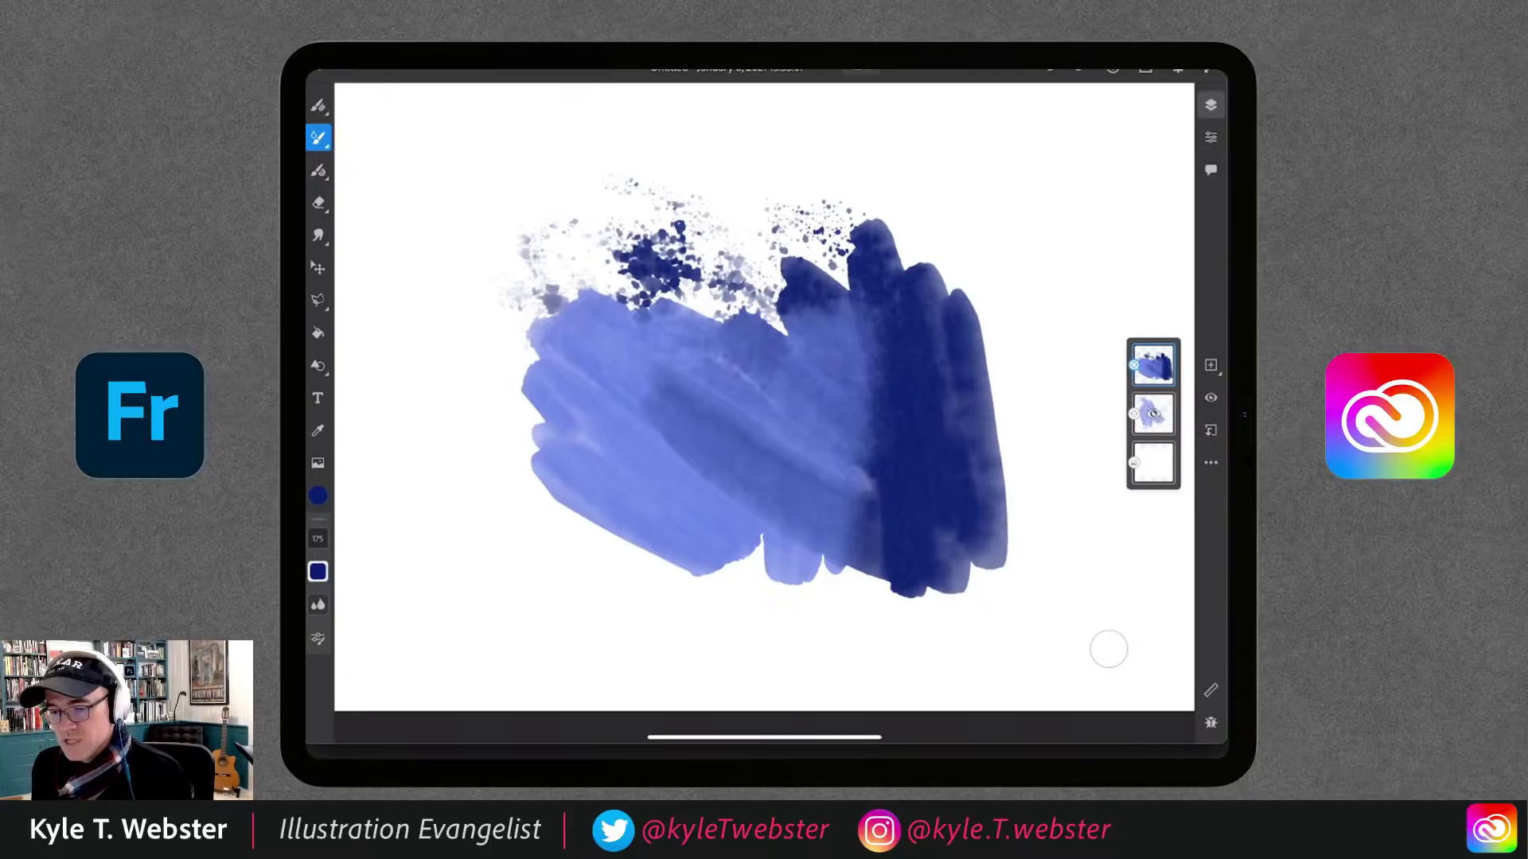
Paint a small pink dab right of the wash with the Ruffin pixel brush, using the recent pink with hue 325, saturation 57, brightness 95
left_click(319, 105)
left_click(318, 105)
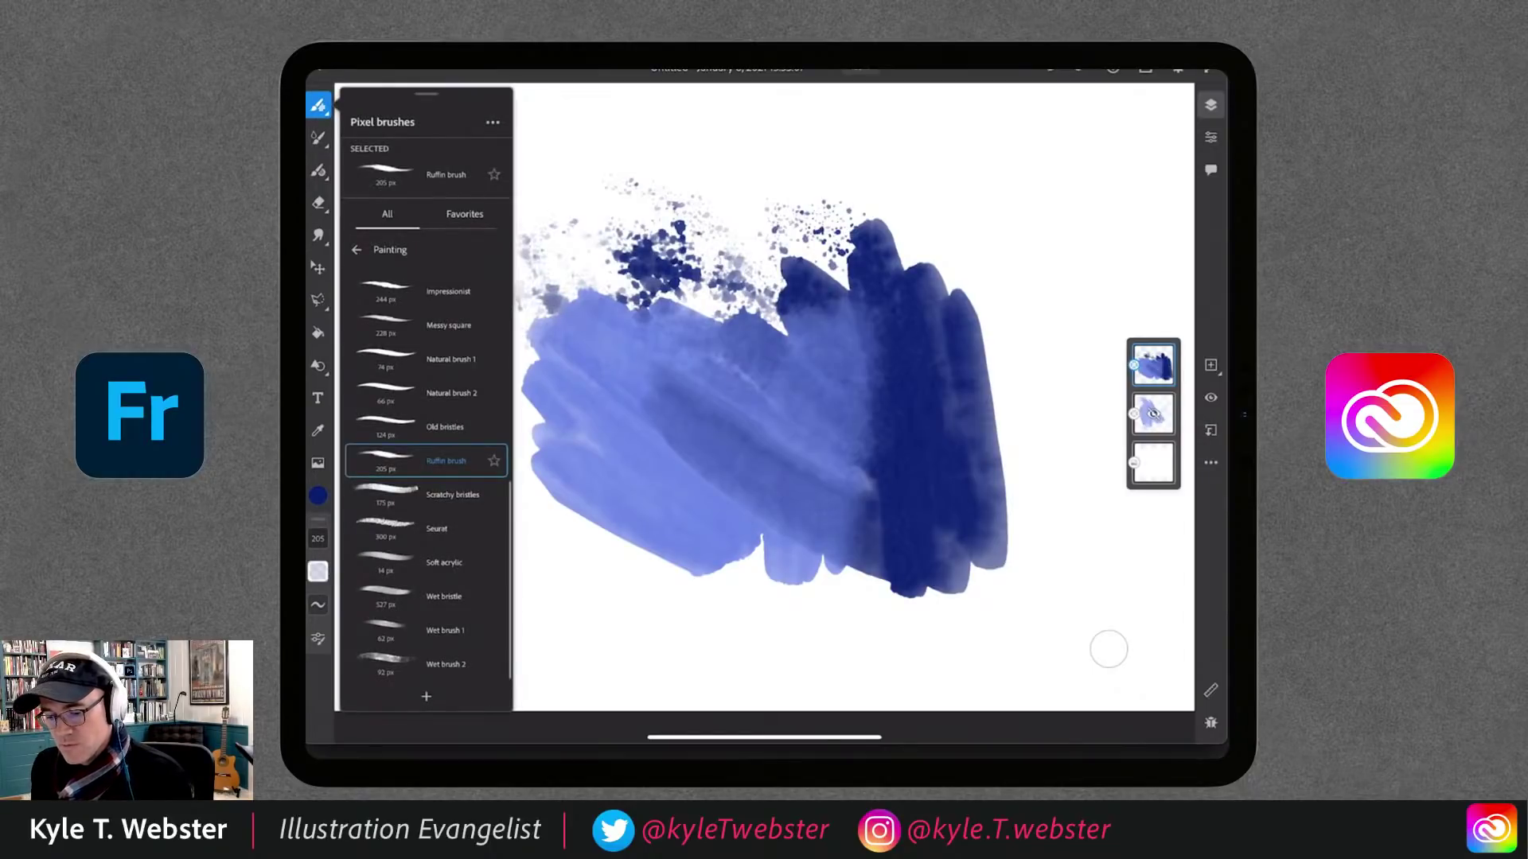
left_click(318, 495)
left_click(319, 496)
left_click(469, 694)
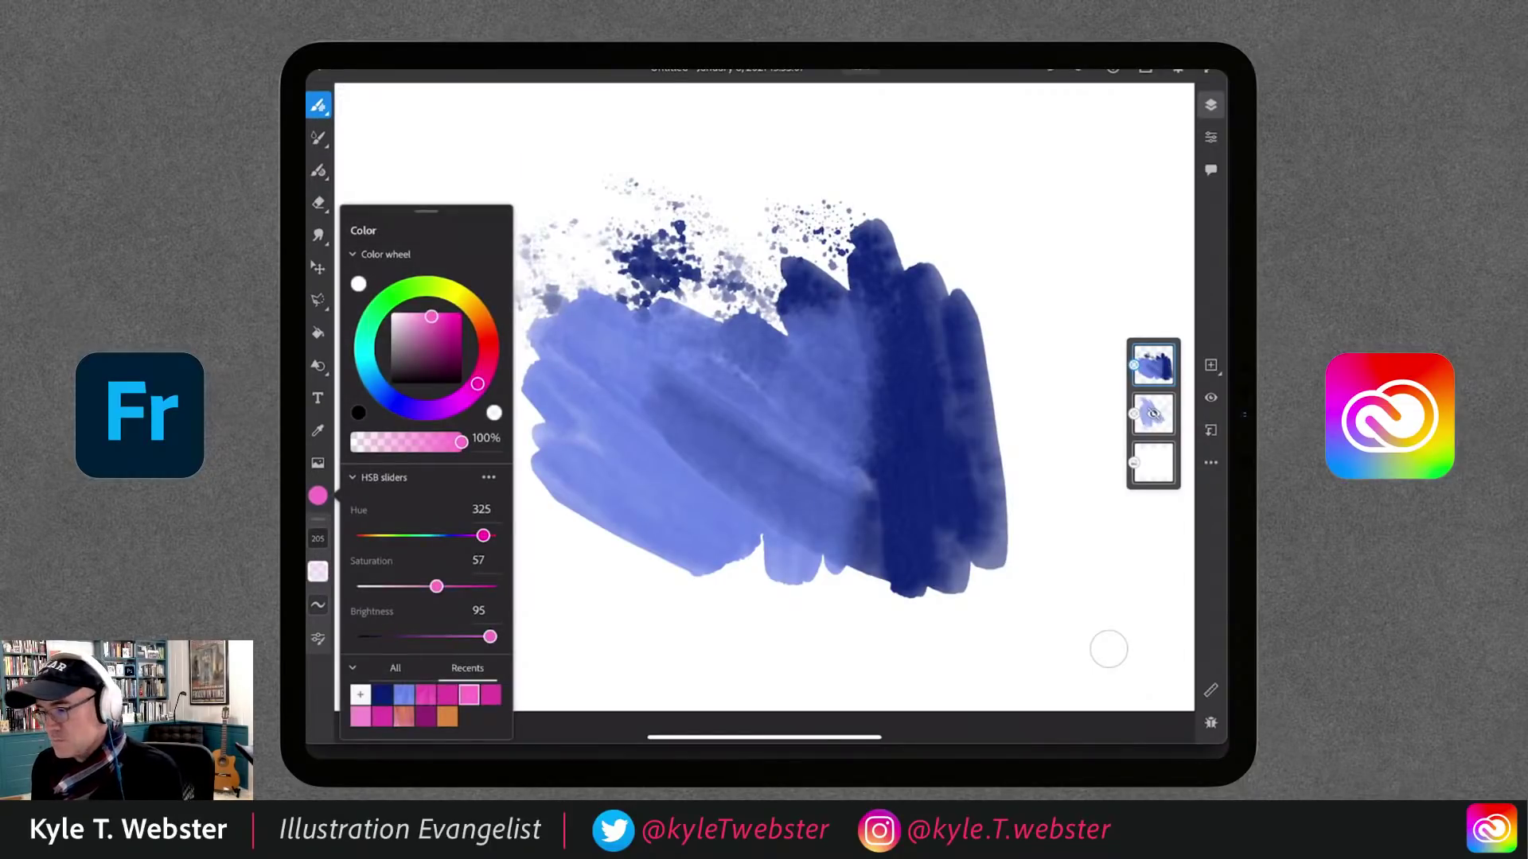
mouse_move(1044, 208)
left_mouse_down()
mouse_move(1075, 239)
mouse_move(1058, 197)
left_mouse_up()
Change the paint colour to bright yellow with the colour wheel, and dab it over the pink spot
left_click(318, 496)
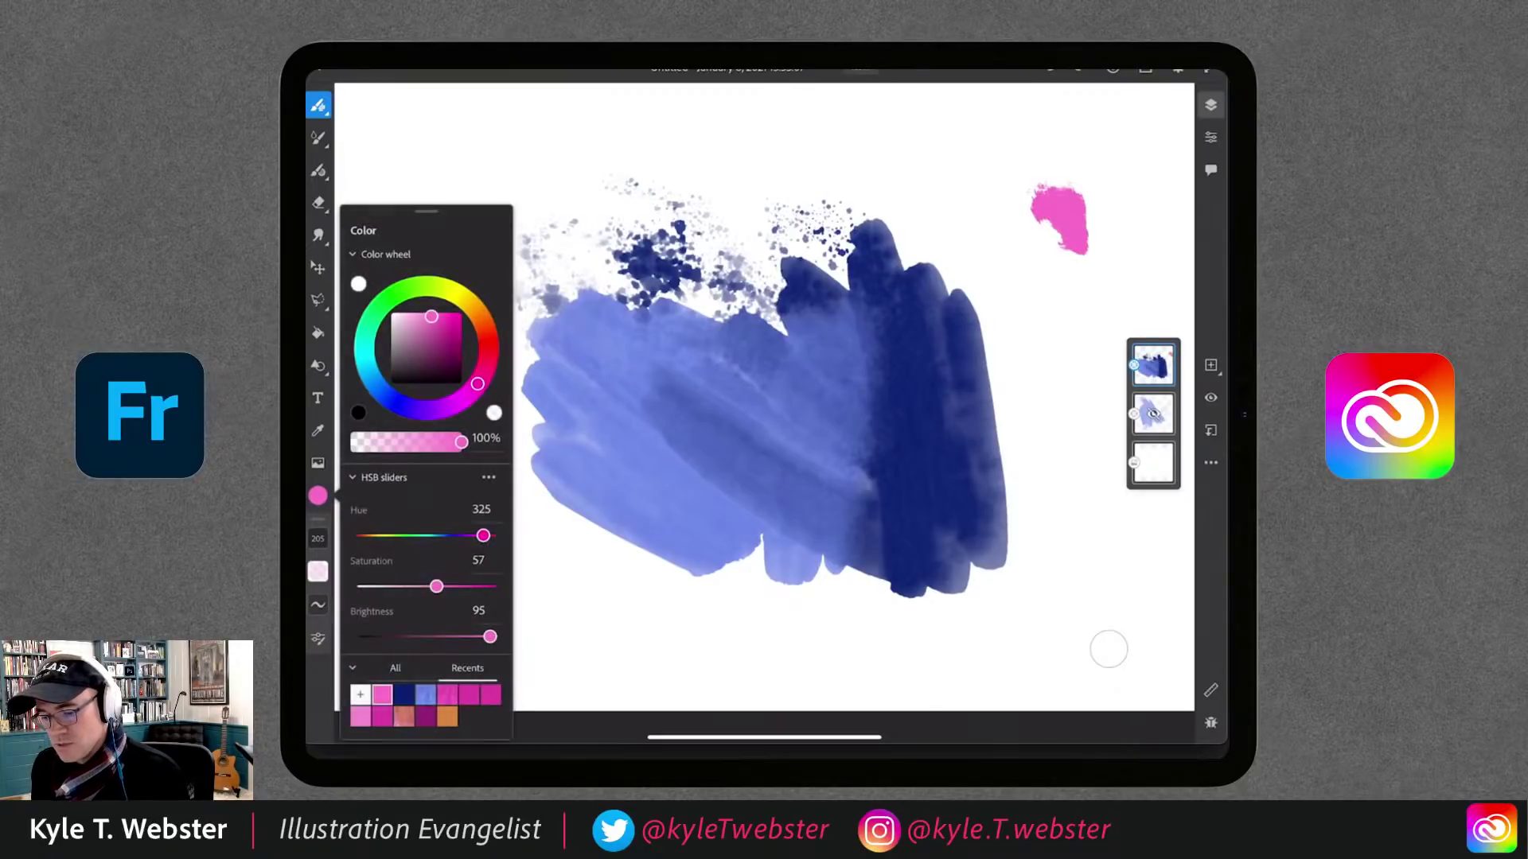
left_click(450, 291)
left_click(449, 314)
left_click(318, 496)
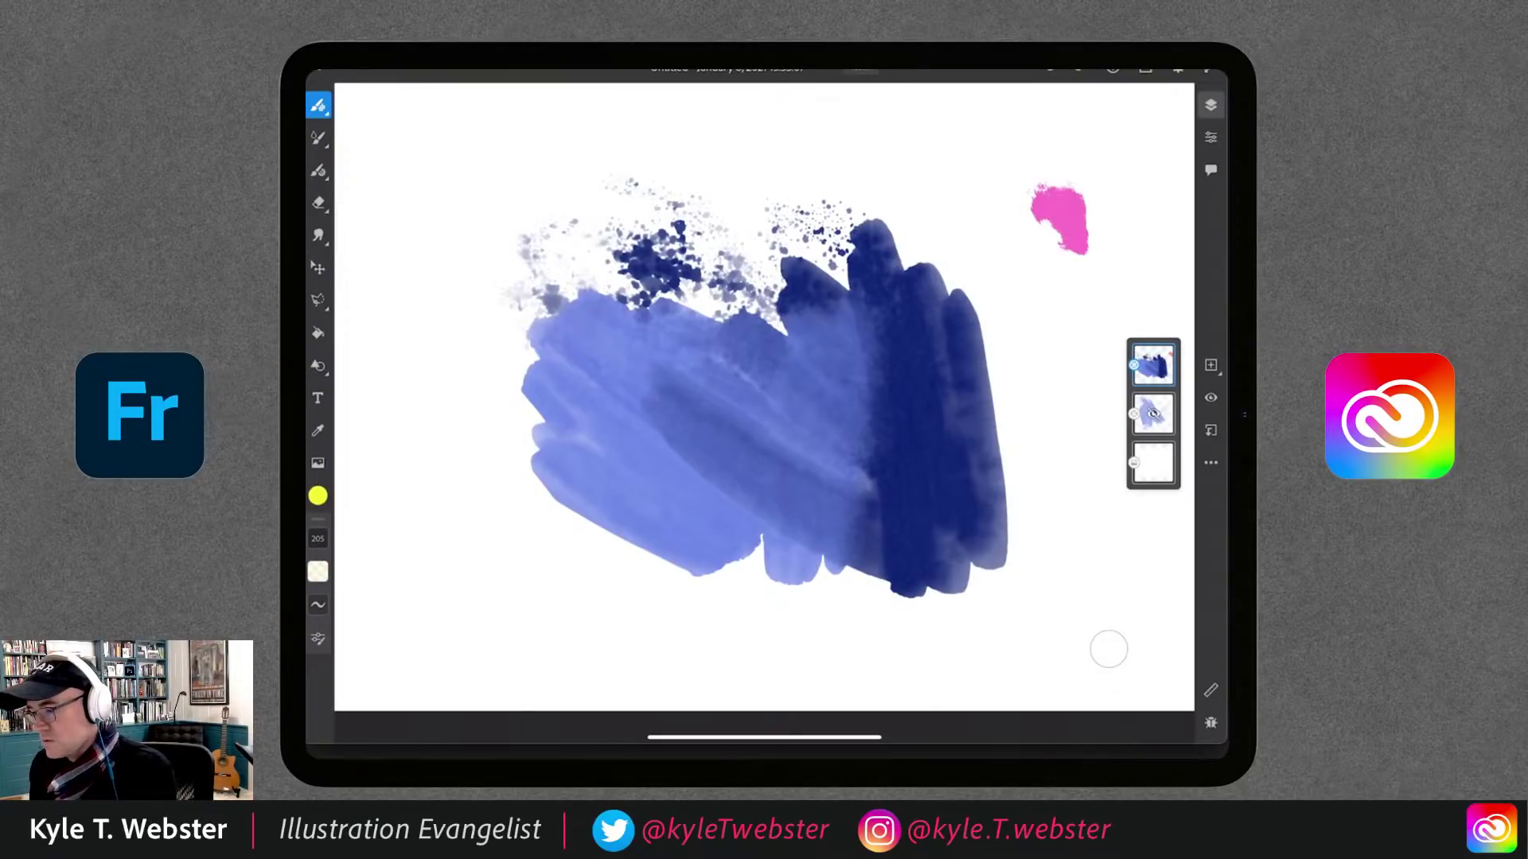
mouse_move(1062, 209)
left_mouse_down()
mouse_move(1083, 235)
mouse_move(1012, 197)
left_mouse_up()
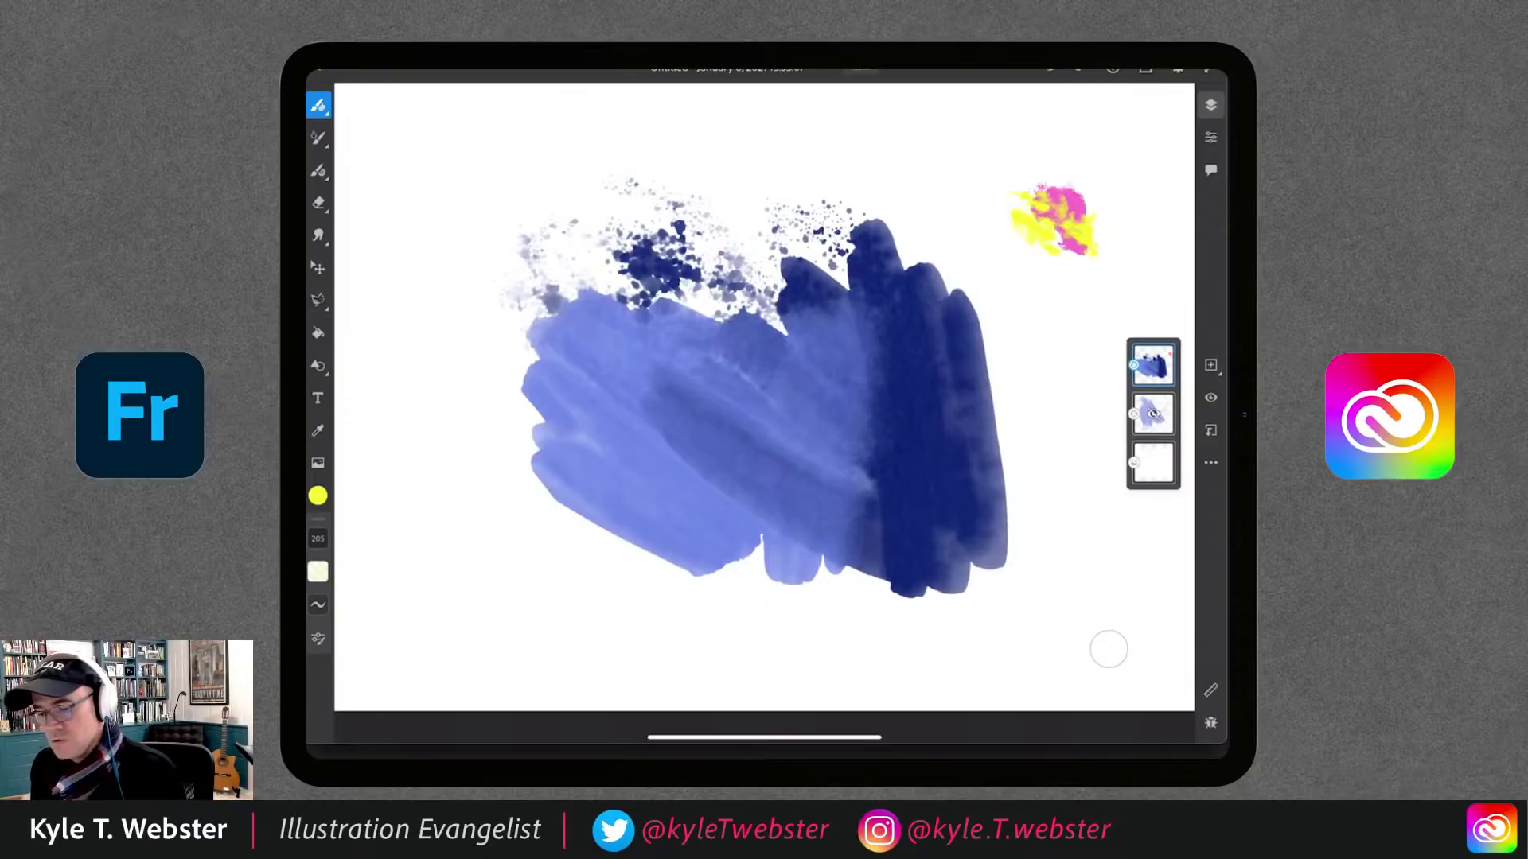
Set the paint colour to bright blue with hue 217, saturation 82, brightness 98, and dab it over the pink and yellow patch
left_click(318, 496)
left_click_drag(381, 536, 441, 536)
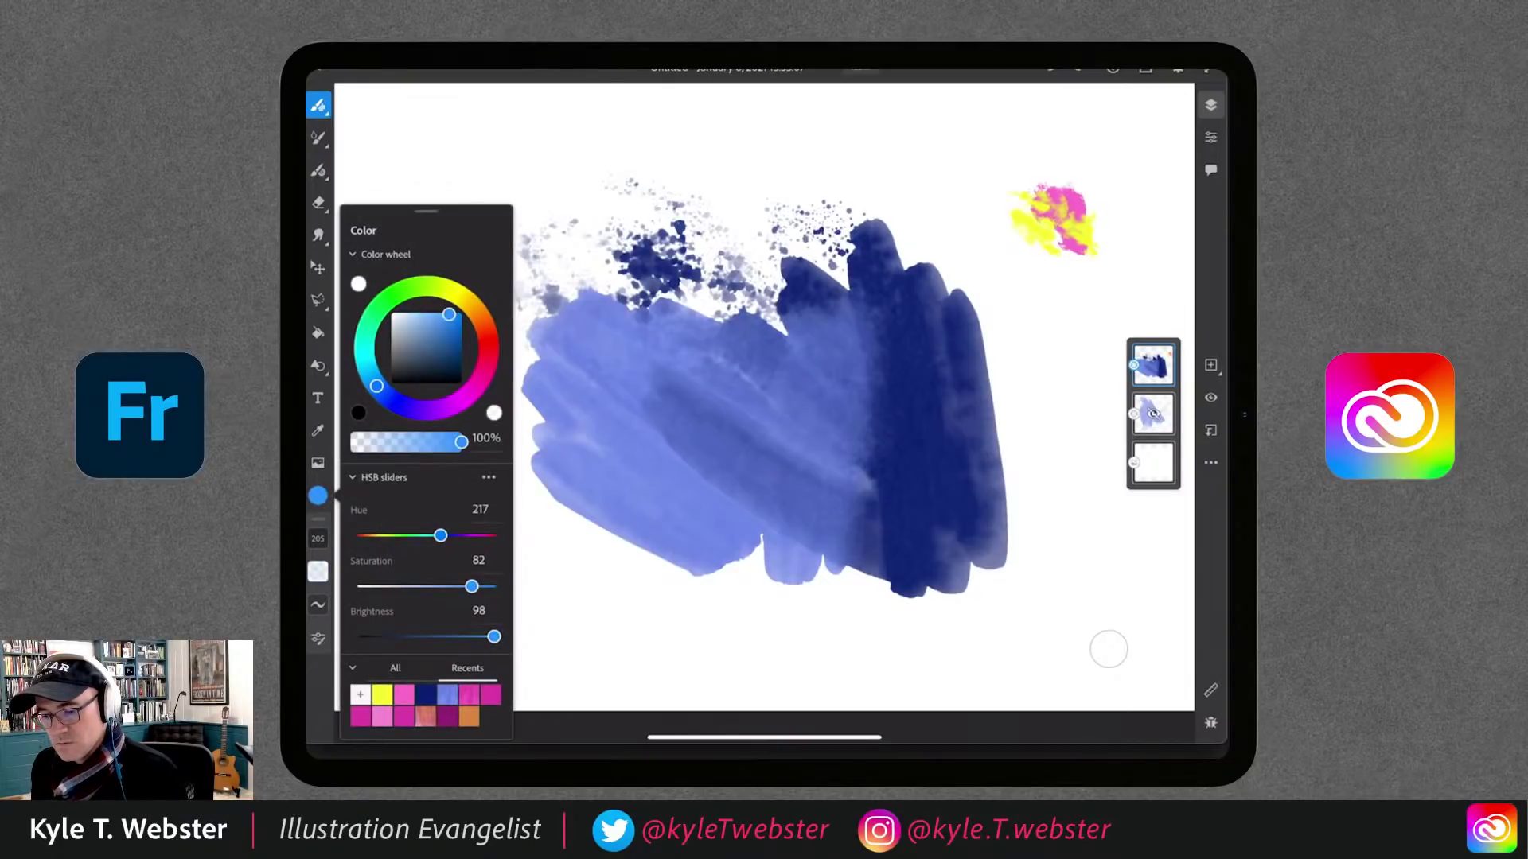
mouse_move(1047, 216)
left_mouse_down()
mouse_move(1042, 282)
mouse_move(1101, 211)
mouse_move(1065, 171)
mouse_move(1022, 202)
left_mouse_up()
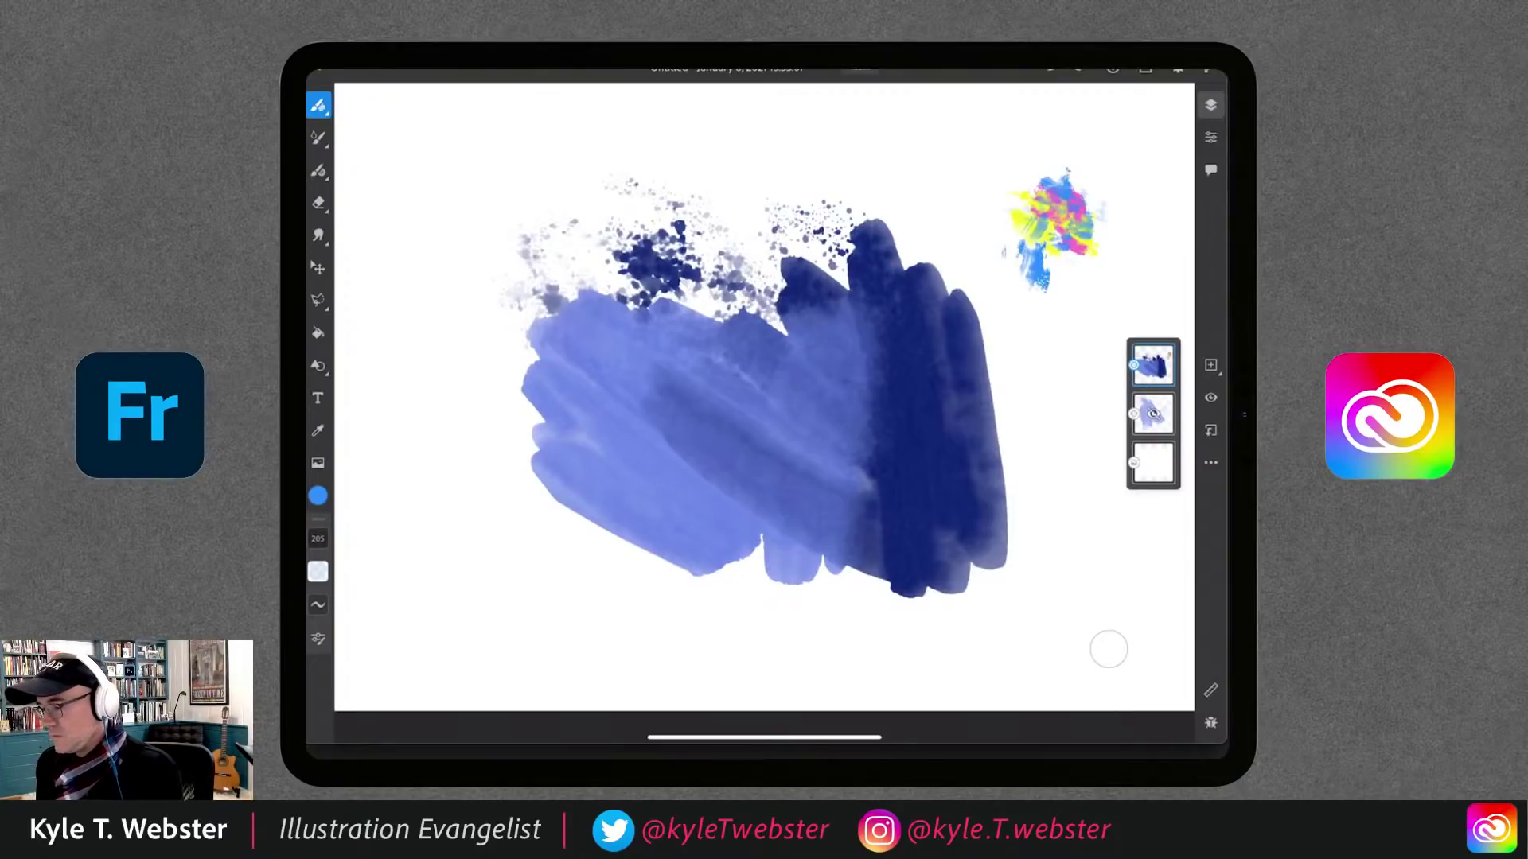
Sample the pink, yellow and blue patch as a multicolour paint, and spatter it along the wash's left edge with the Watercolor wet spatter brush
left_click(1108, 649)
left_click(1052, 203)
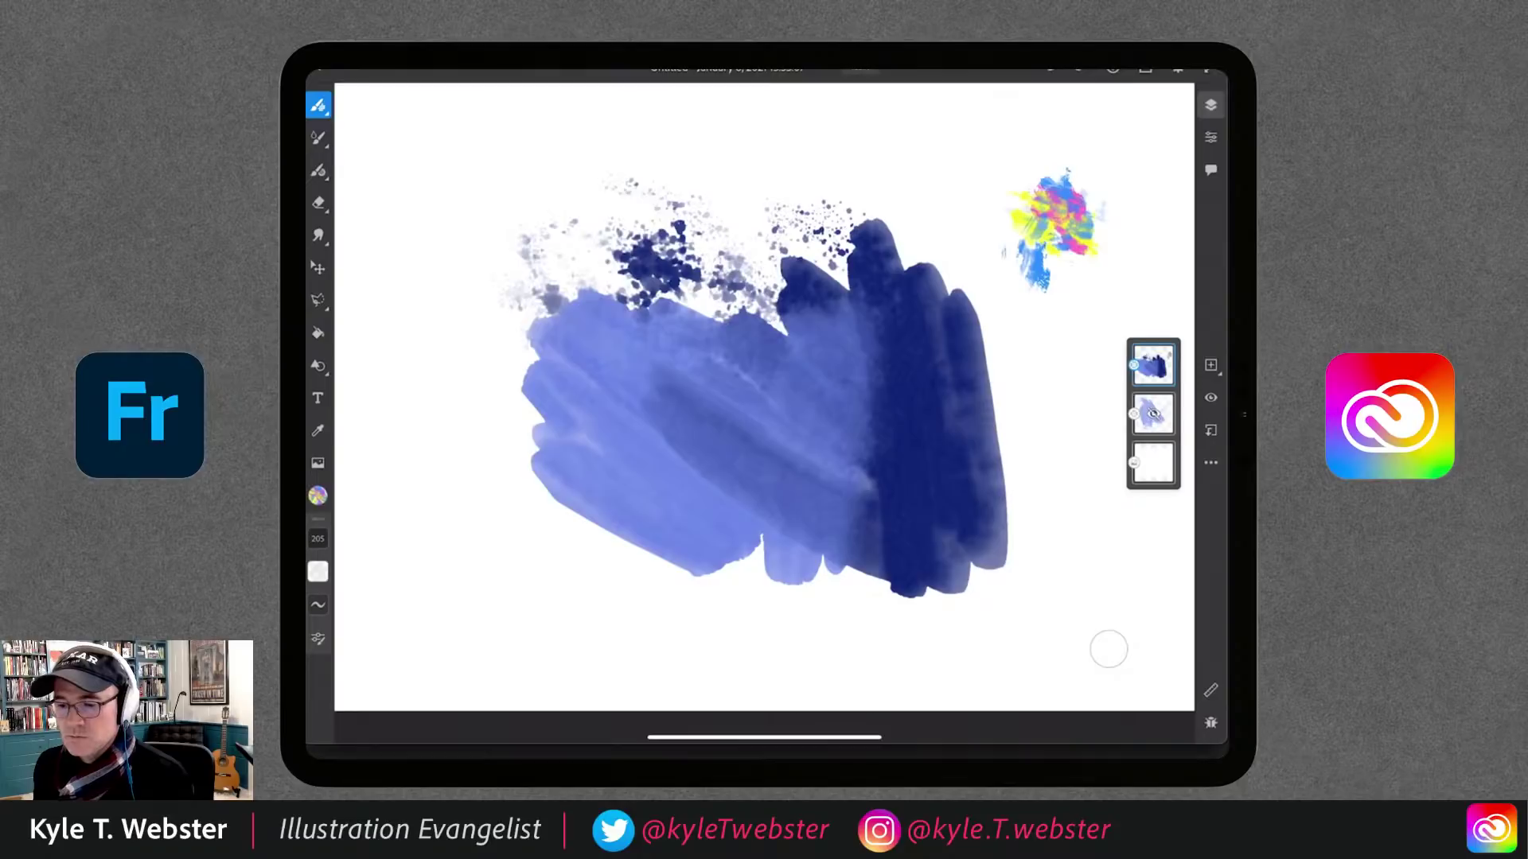
left_click(319, 137)
mouse_move(453, 344)
left_mouse_down()
mouse_move(436, 514)
mouse_move(489, 561)
left_mouse_up()
mouse_move(561, 422)
left_mouse_down()
mouse_move(510, 434)
mouse_move(479, 374)
mouse_move(525, 294)
left_mouse_up()
mouse_move(525, 580)
left_mouse_down()
mouse_move(477, 462)
mouse_move(466, 358)
left_mouse_up()
Scatter multicoloured droplets across the whole wash with the FX pixel brush Spatter 2 at size 830
left_click(318, 105)
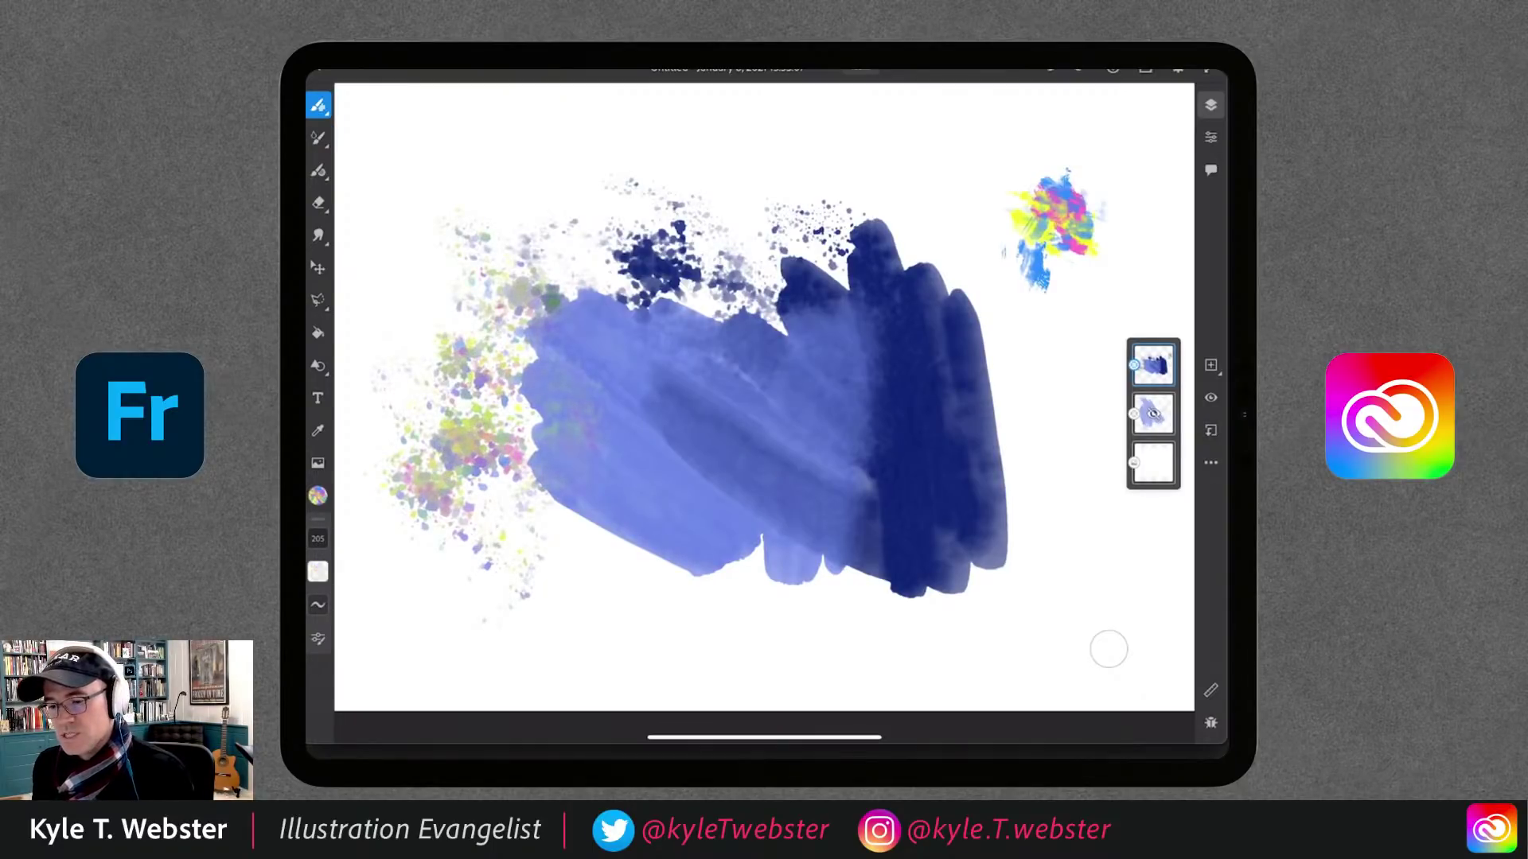
left_click(318, 105)
left_click(357, 250)
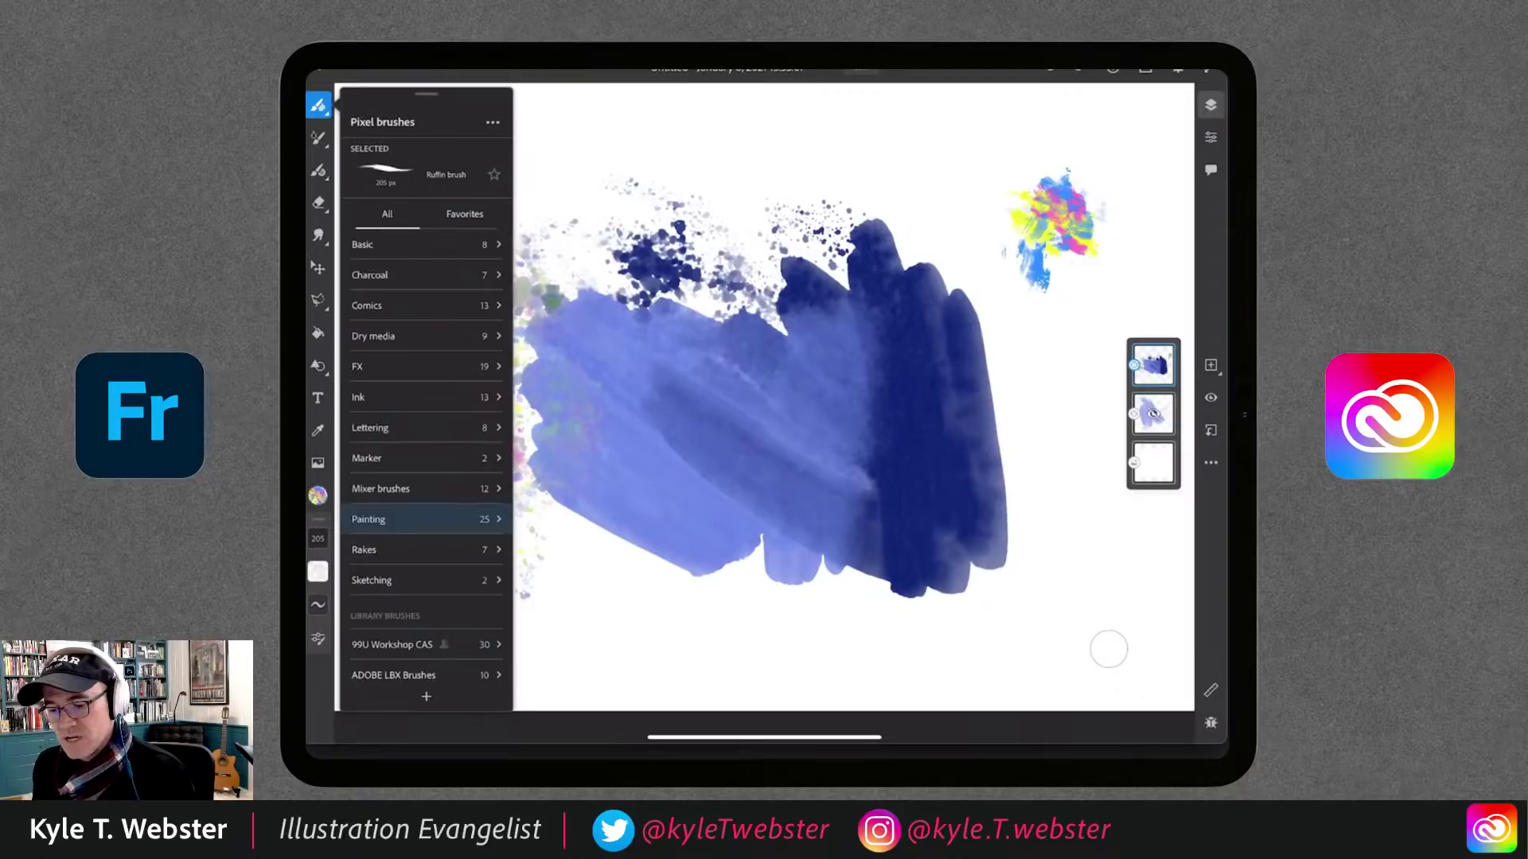
left_click(427, 367)
scroll(427, 478, "down", 3)
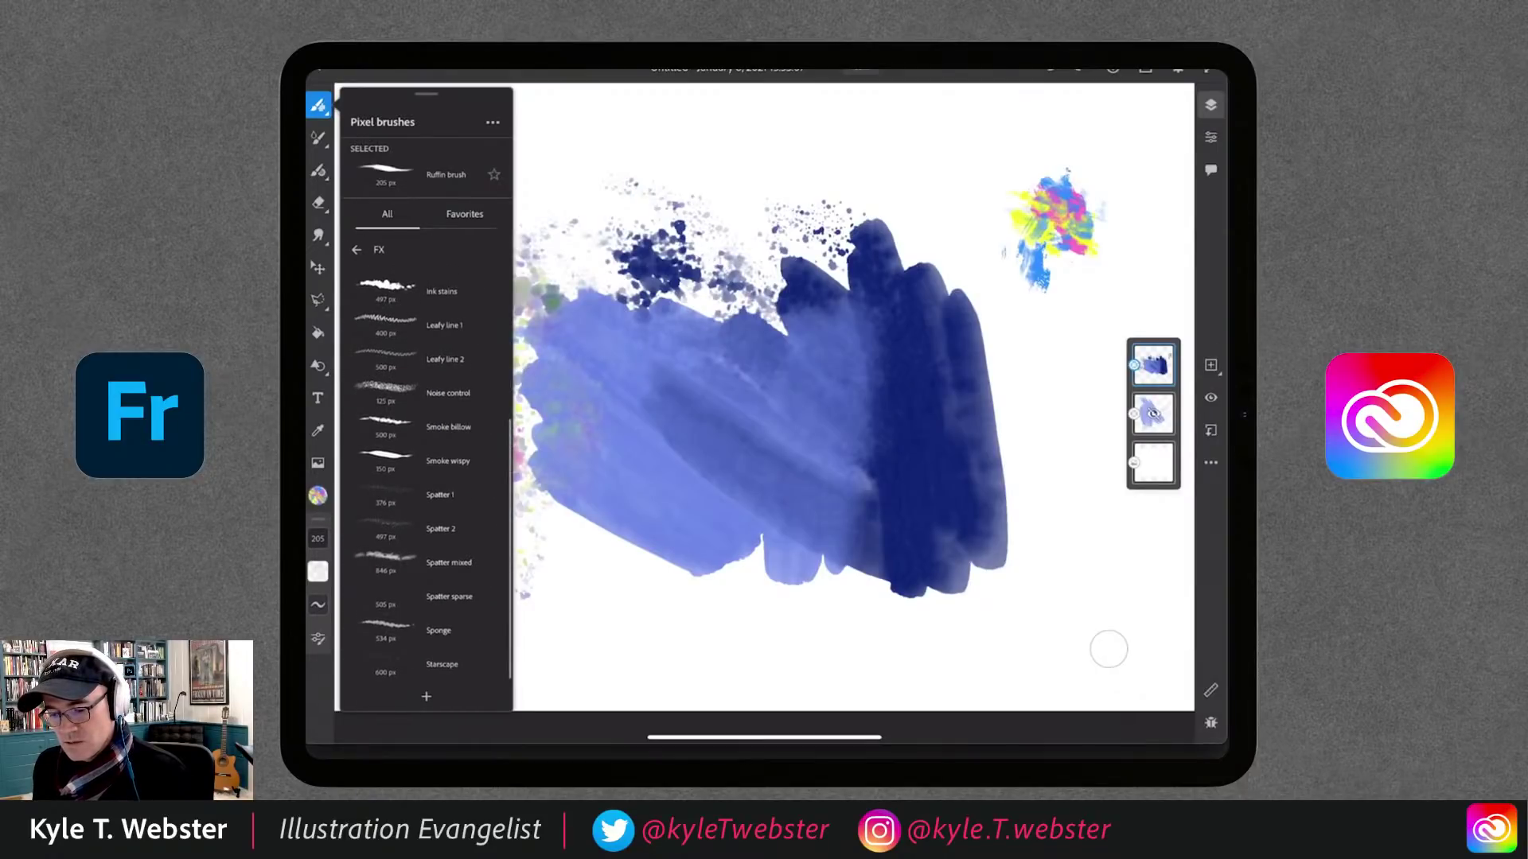
left_click(426, 528)
left_click_drag(318, 539, 317, 505)
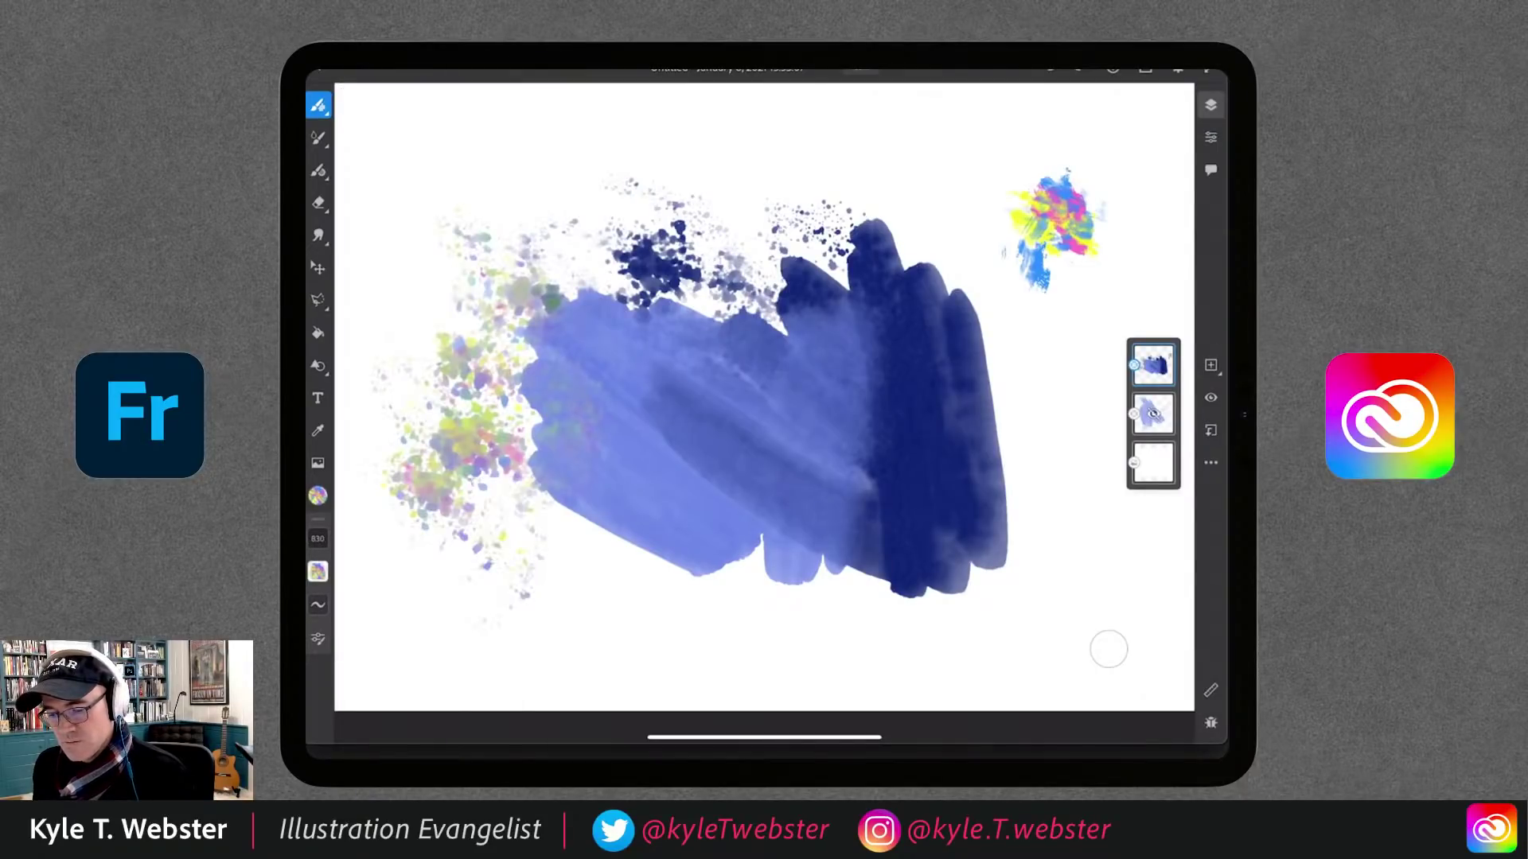
mouse_move(509, 506)
left_mouse_down()
mouse_move(515, 519)
mouse_move(611, 438)
mouse_move(522, 239)
left_mouse_up()
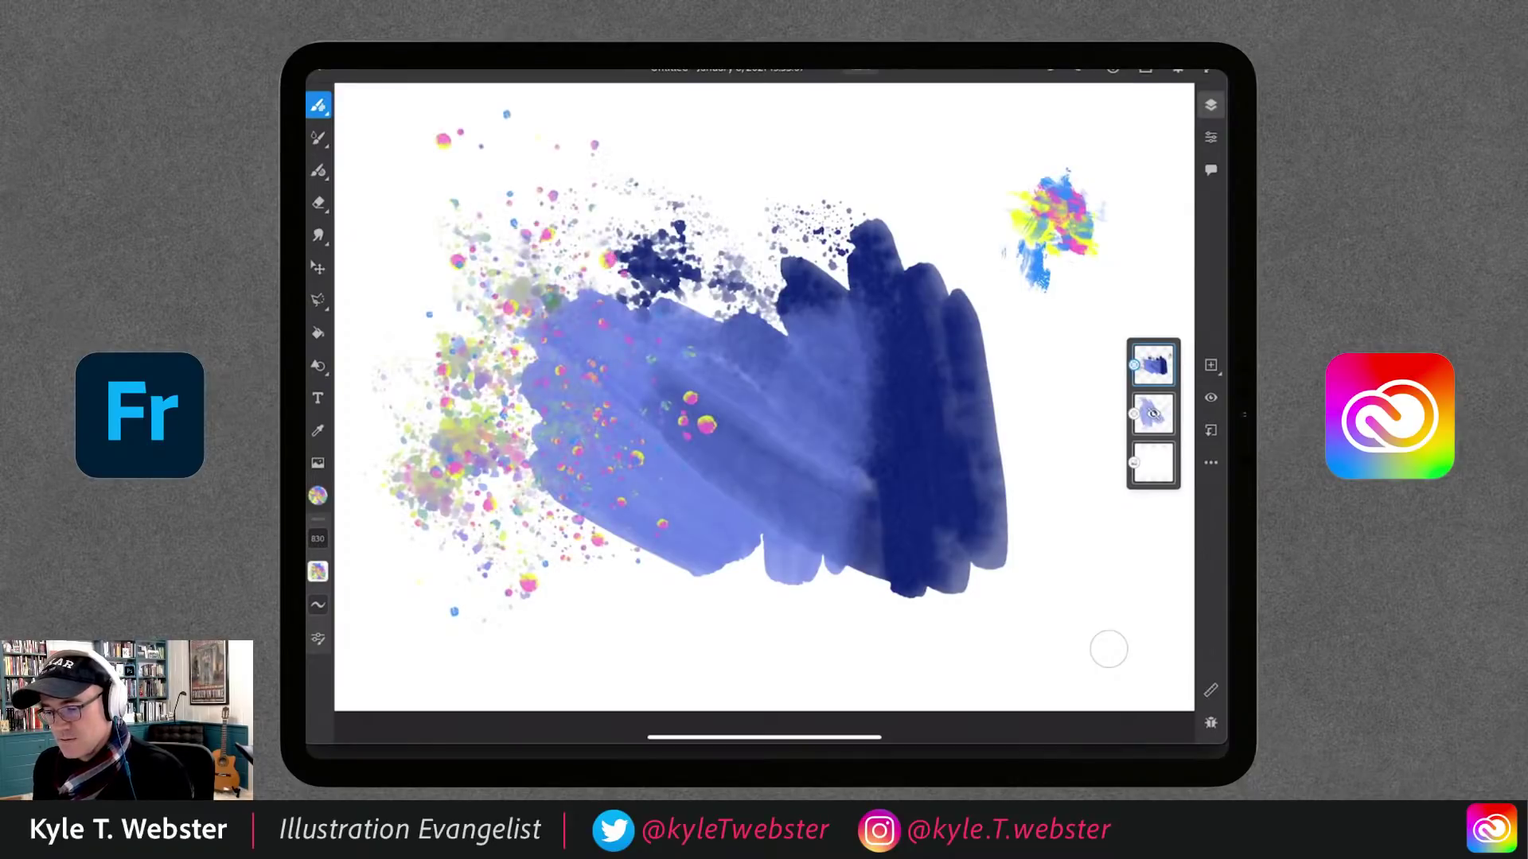
mouse_move(740, 446)
left_mouse_down()
mouse_move(860, 410)
mouse_move(915, 421)
mouse_move(859, 358)
left_mouse_up()
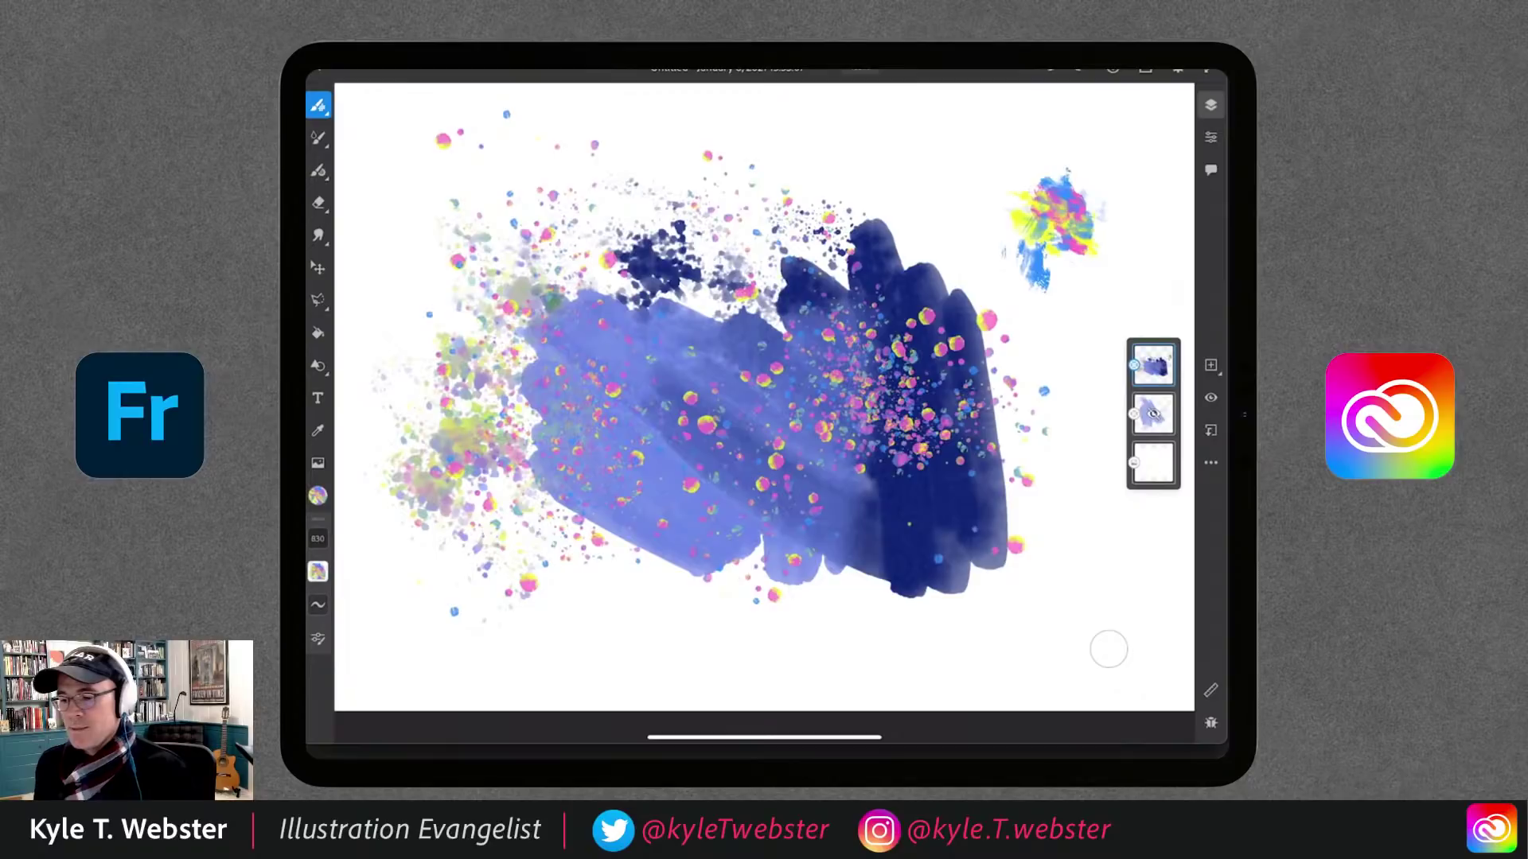
Add multicoloured wet spatter over the middle and right side of the wash with the live Watercolor wet spatter brush
left_click(317, 137)
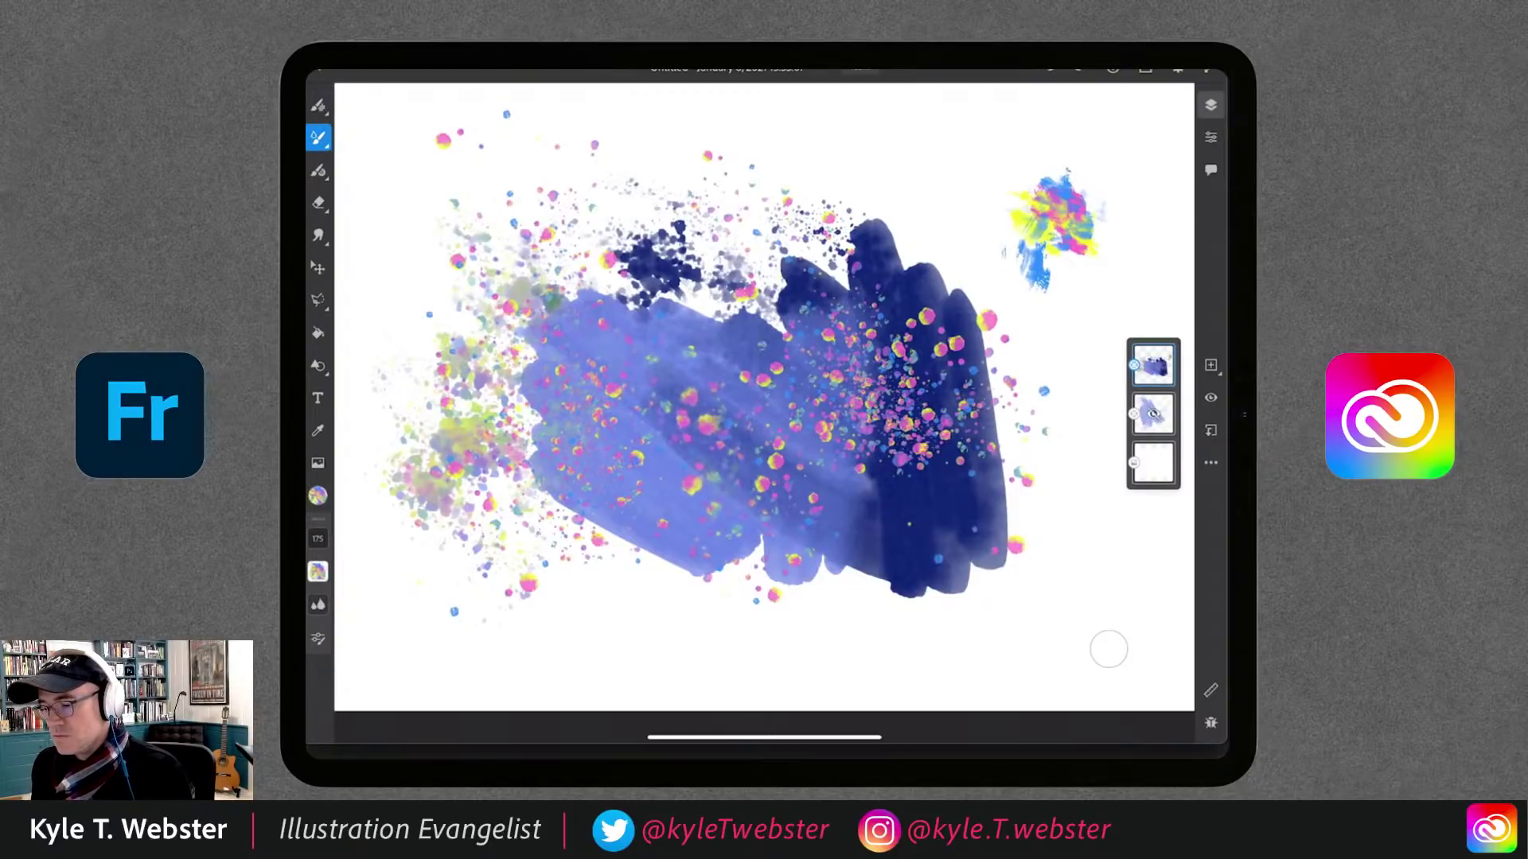
mouse_move(605, 358)
left_mouse_down()
mouse_move(851, 410)
mouse_move(923, 398)
mouse_move(927, 354)
mouse_move(991, 426)
mouse_move(999, 318)
mouse_move(982, 334)
left_mouse_up()
left_click_drag(903, 486, 904, 521)
scroll(681, 456, "down", 3)
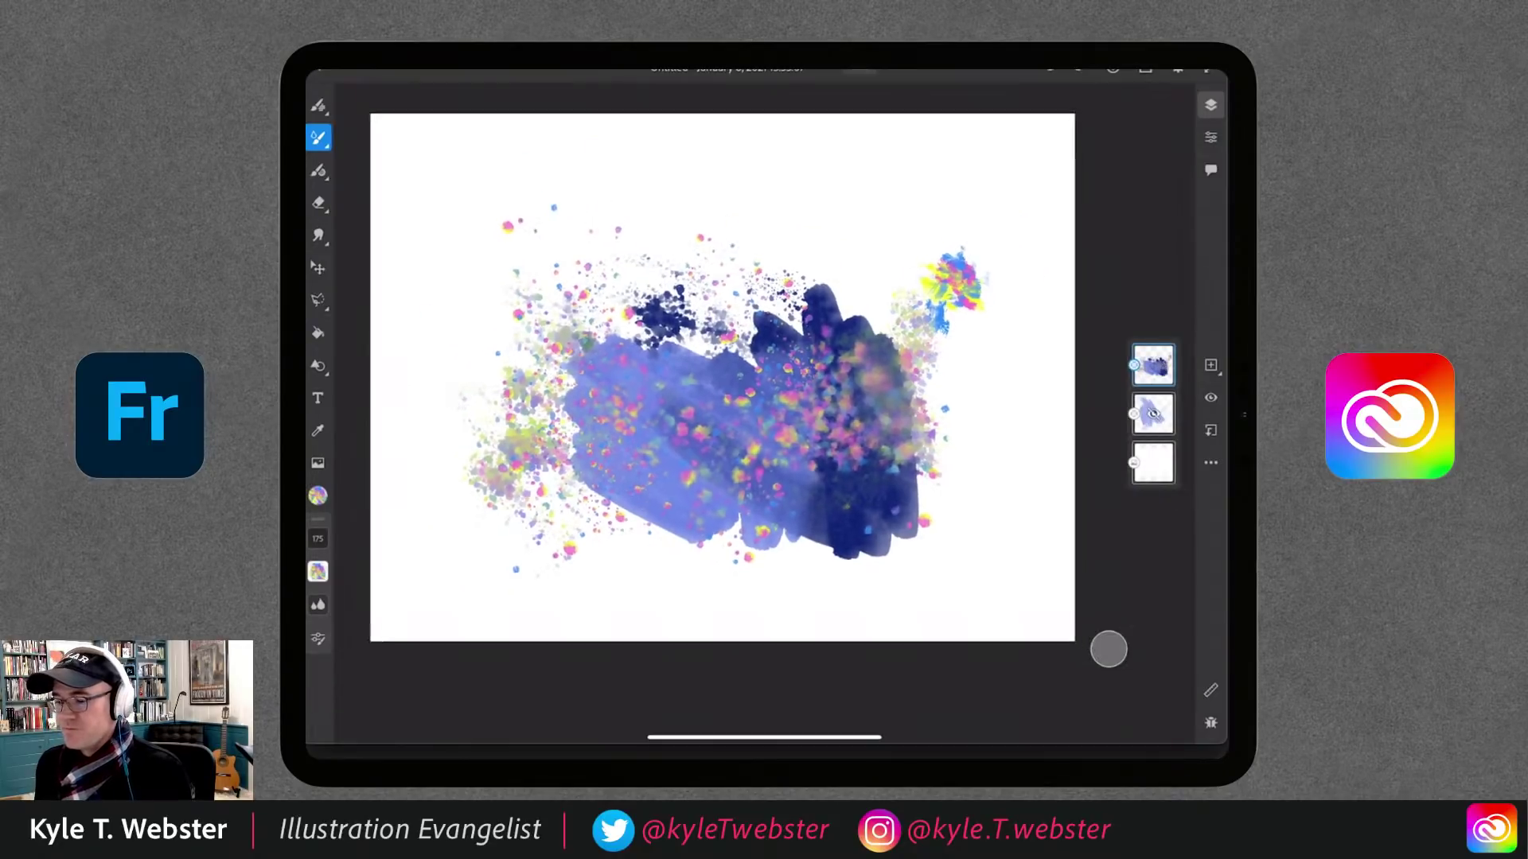
Clear the painted layer, and choose the Oilpaint chunky live brush at a larger size
left_click(1153, 365)
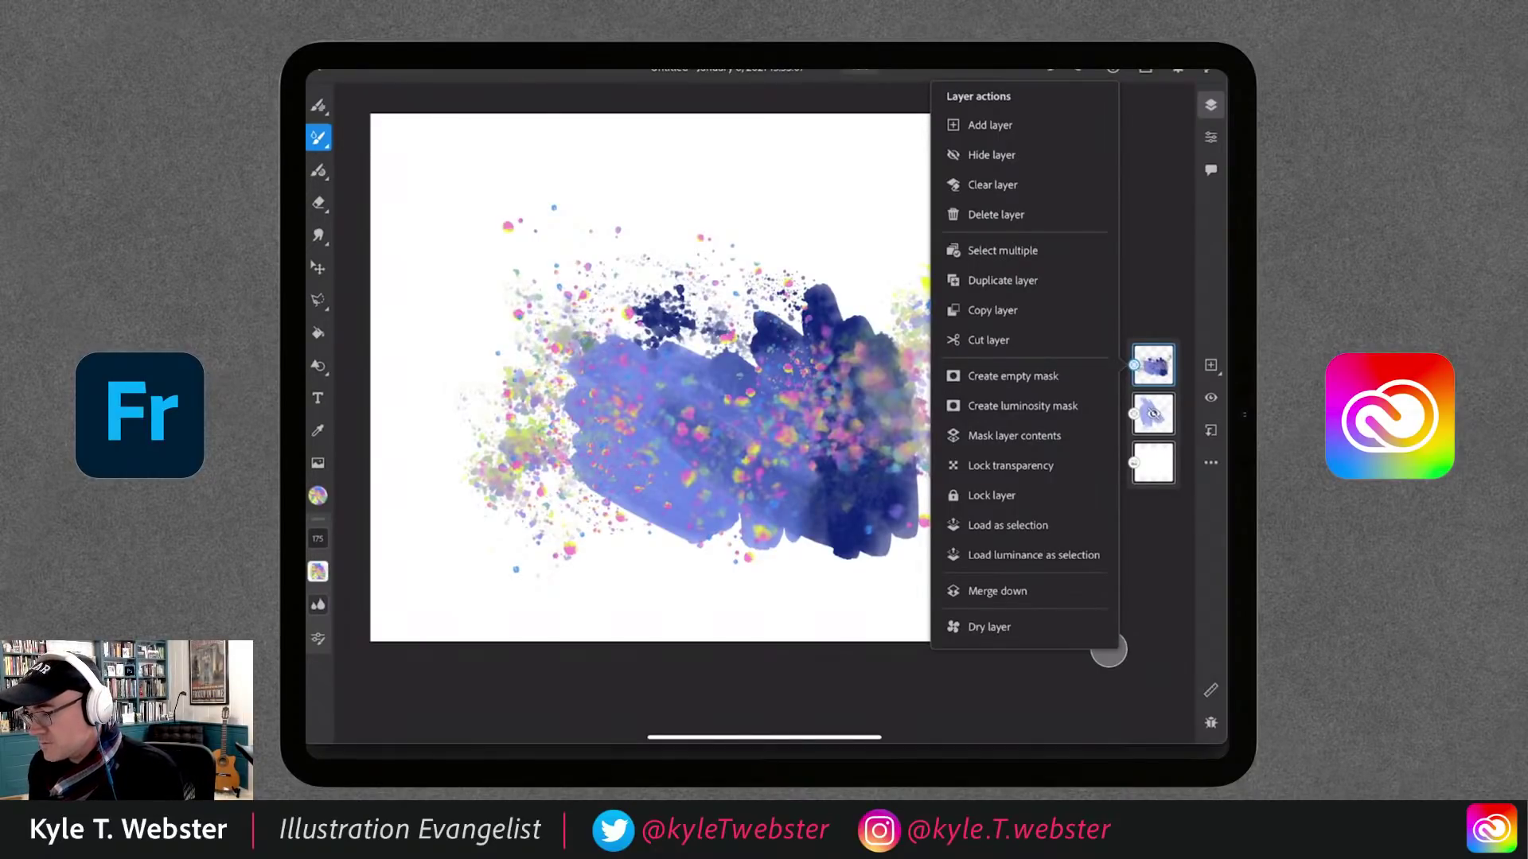
left_click(993, 184)
left_click(319, 137)
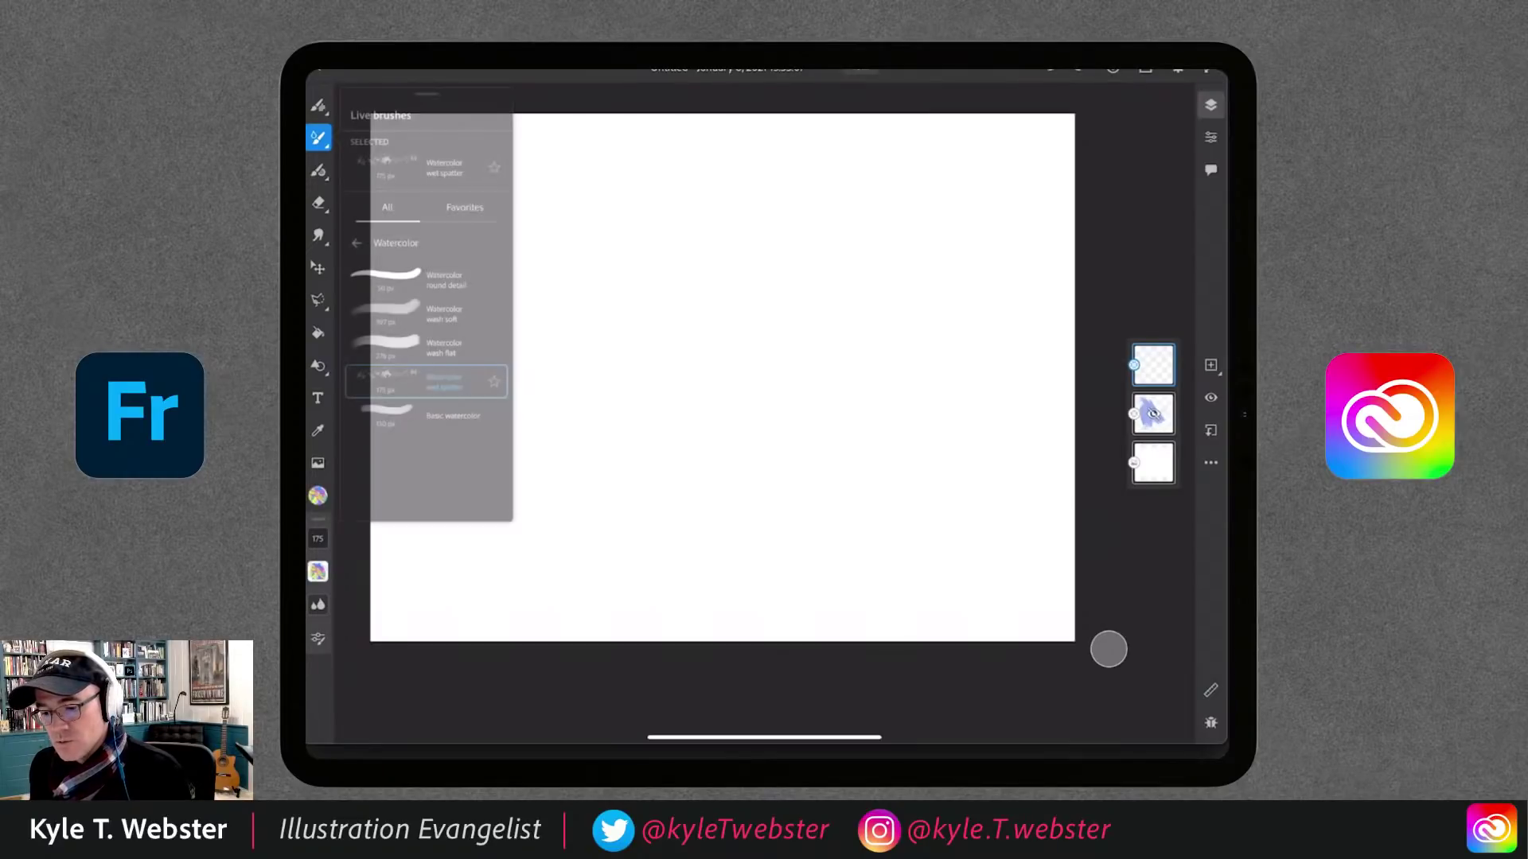
left_click(357, 244)
left_click(422, 268)
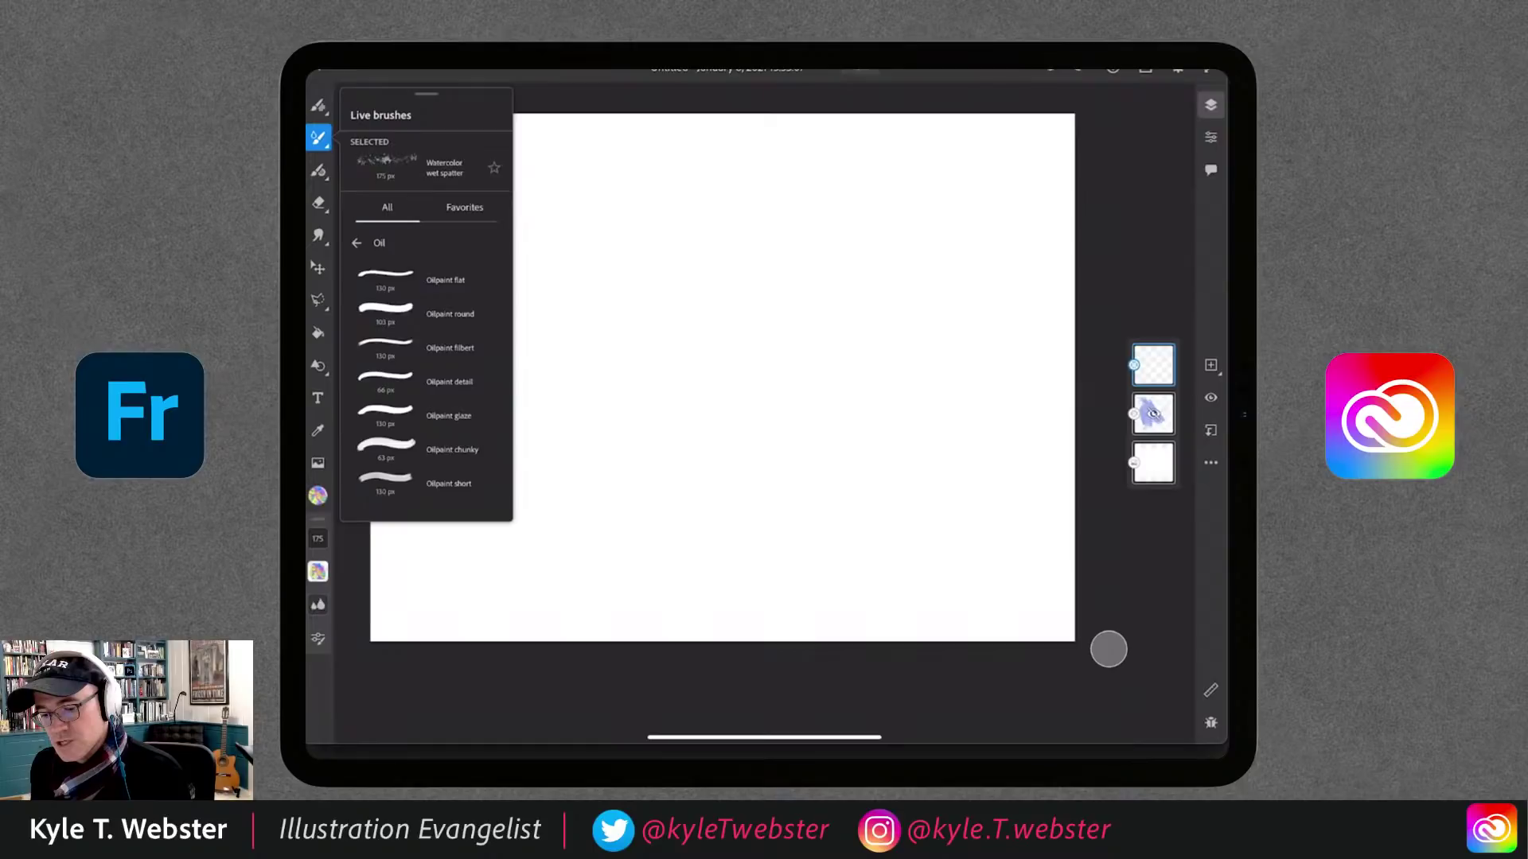
left_click(422, 448)
left_click_drag(318, 539, 317, 501)
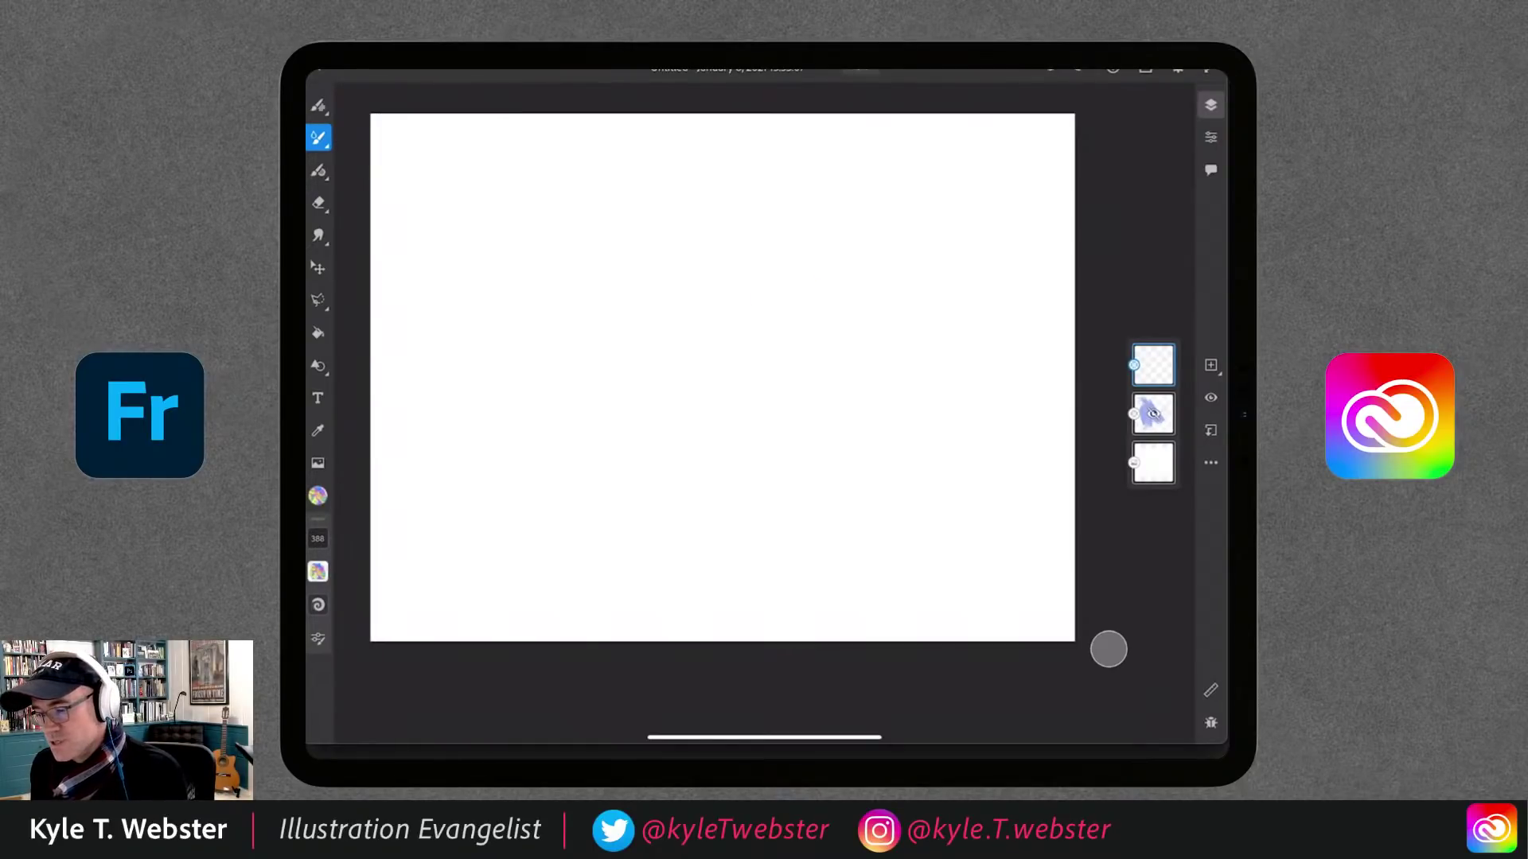
Paint thick looping multicoloured oil strokes in the middle of the blank canvas
mouse_move(790, 276)
left_mouse_down()
mouse_move(619, 475)
mouse_move(686, 341)
mouse_move(583, 227)
left_mouse_up()
scroll(685, 378, "up", 3)
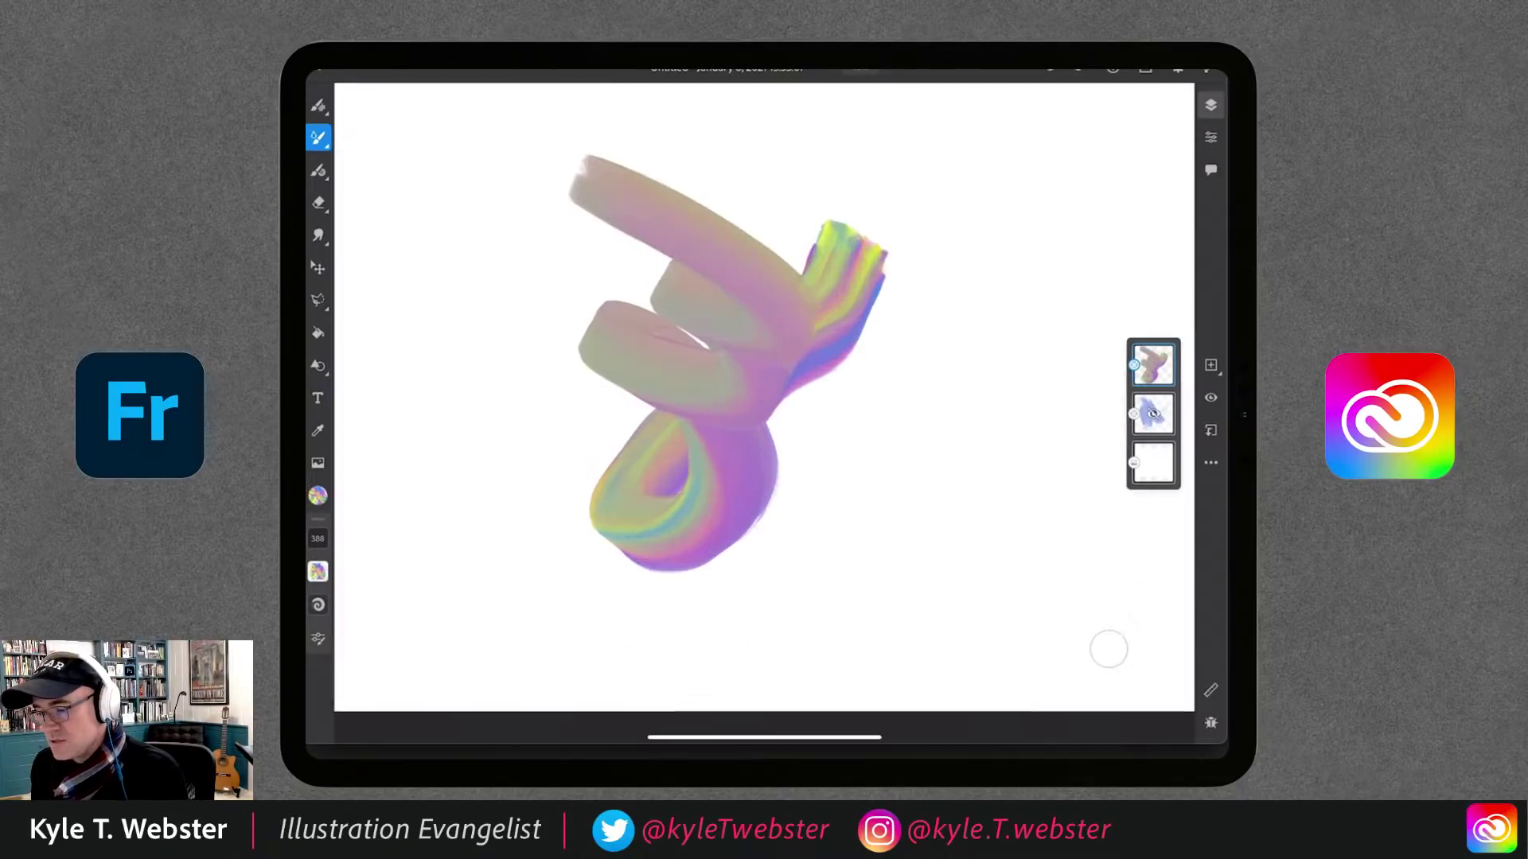
scroll(621, 342, "up", 3)
mouse_move(869, 390)
left_mouse_down()
mouse_move(613, 425)
mouse_move(724, 279)
mouse_move(867, 374)
left_mouse_up()
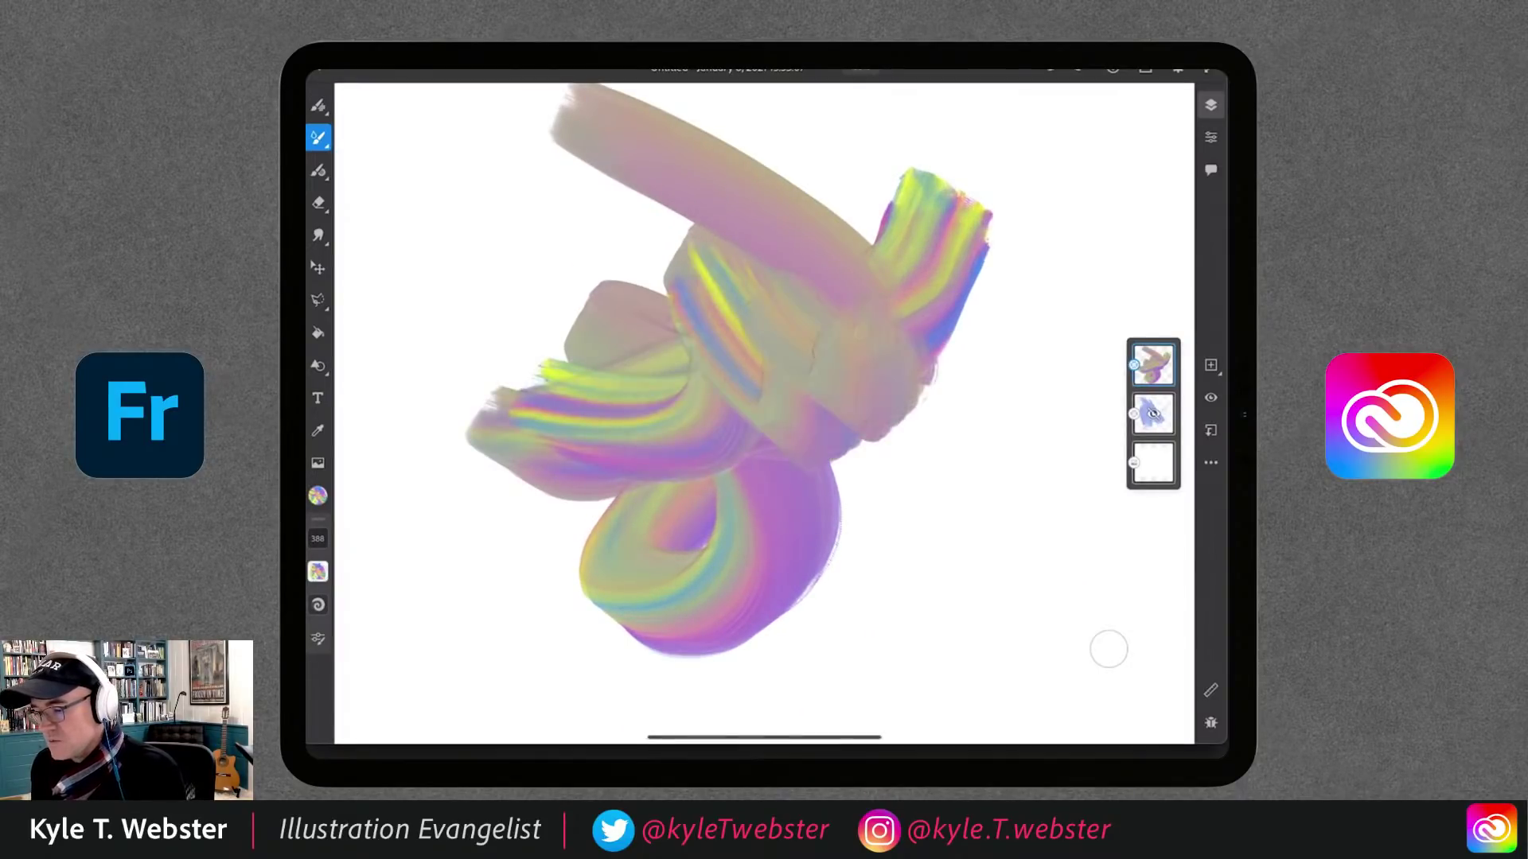
Layer short curved multicoloured oil strokes over the loops, finishing with a broad horizontal stroke across the centre
scroll(682, 379, "down", 3)
left_click_drag(773, 420, 686, 516)
left_click_drag(707, 413, 592, 513)
left_click_drag(597, 410, 565, 464)
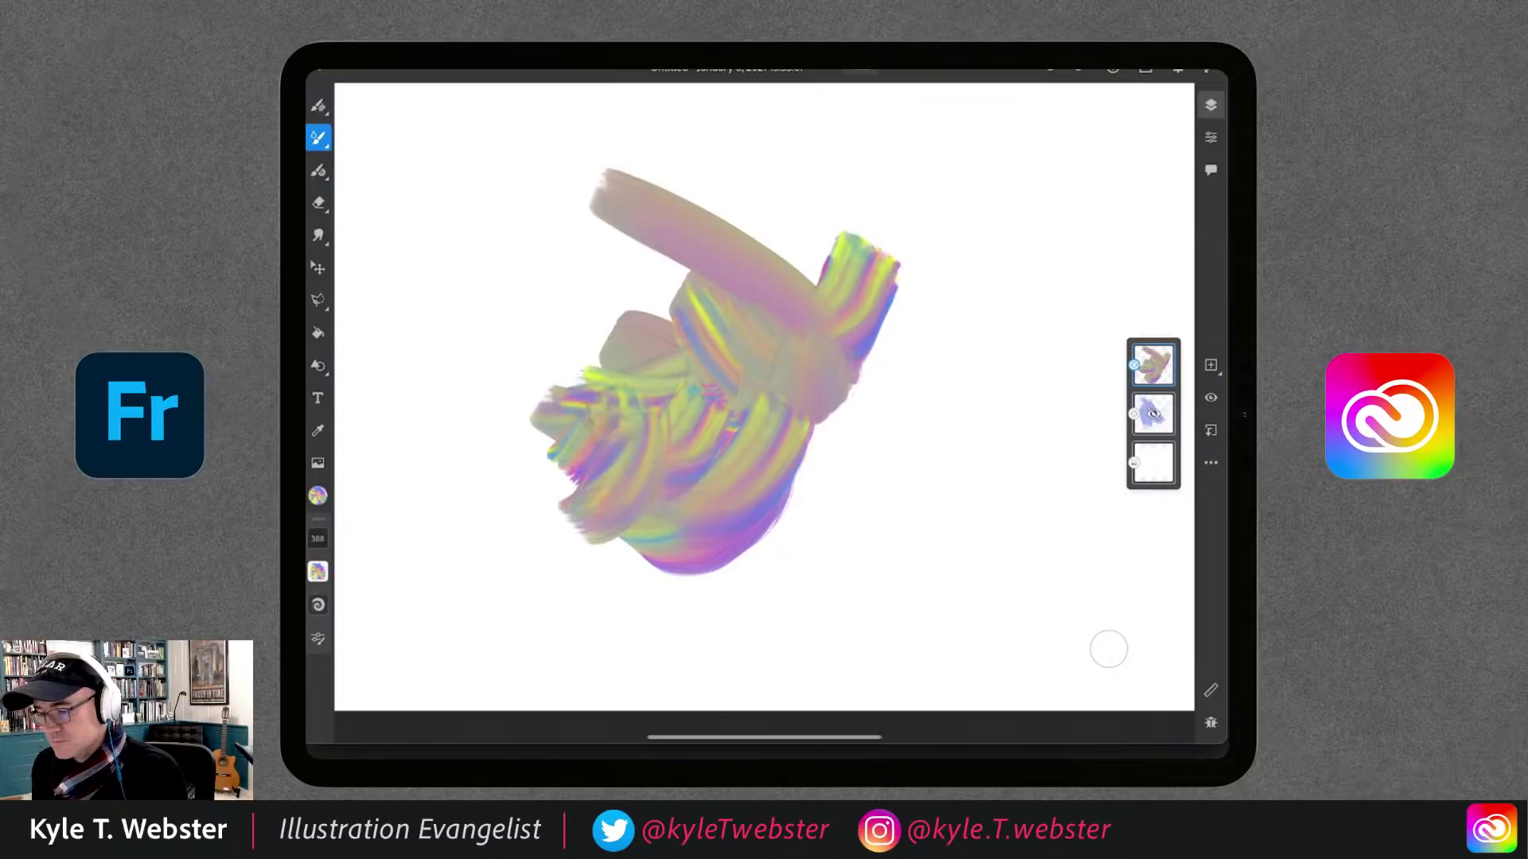
left_click_drag(649, 309, 569, 454)
left_click_drag(704, 298, 652, 394)
left_click_drag(740, 330, 661, 422)
left_click_drag(812, 322, 855, 422)
left_click_drag(856, 421, 820, 482)
mouse_move(903, 426)
left_mouse_down()
mouse_move(681, 382)
mouse_move(644, 402)
left_mouse_up()
Pick the recent periwinkle blue, and paint broad oil strokes over the right side and centre of the multicoloured shape
left_click(318, 495)
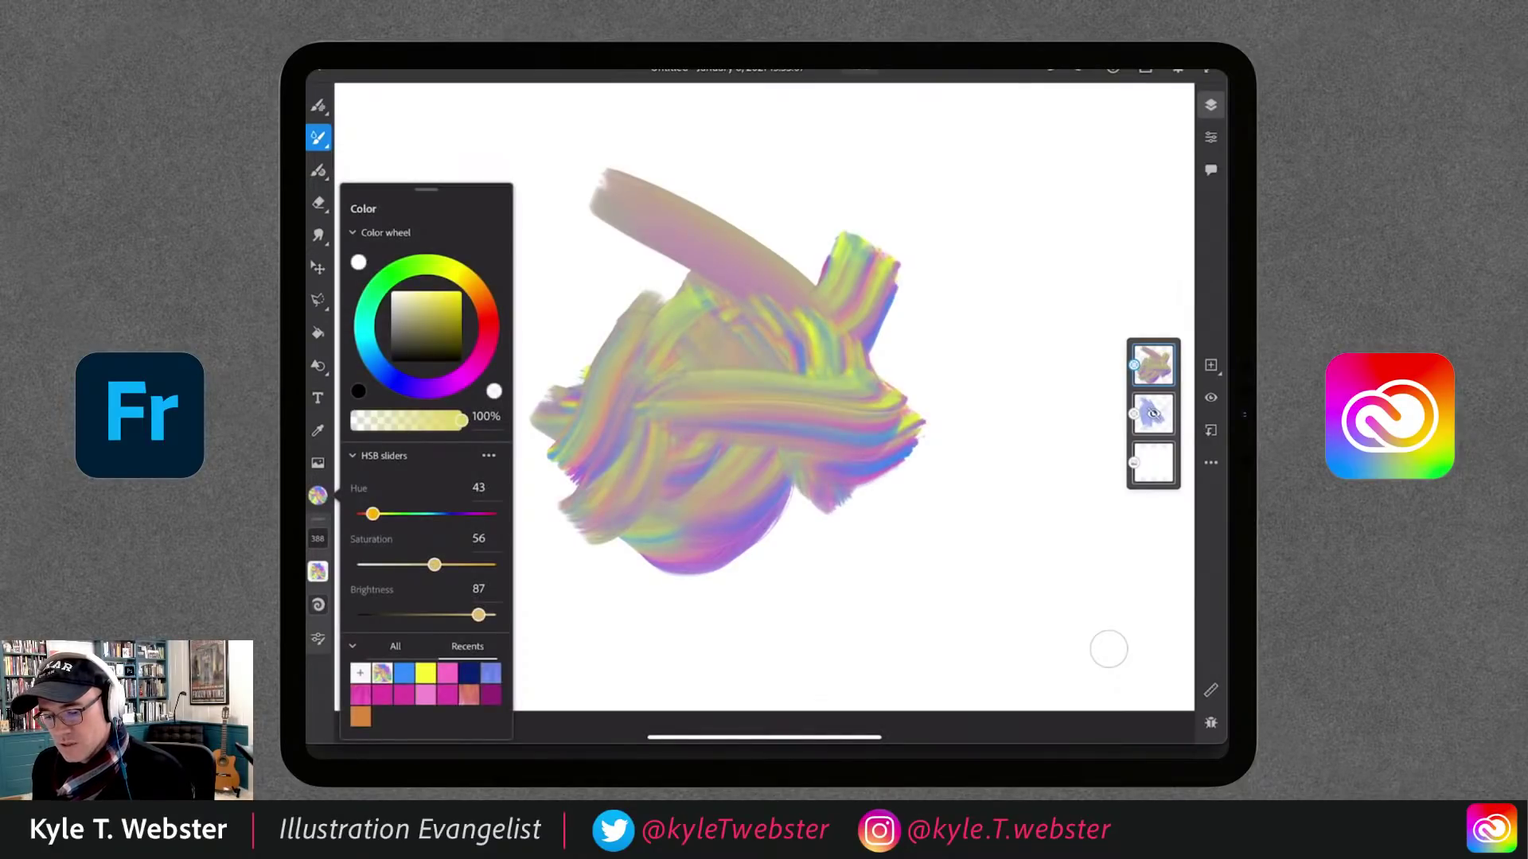
left_click(405, 674)
left_click(491, 673)
mouse_move(864, 358)
left_mouse_down()
mouse_move(808, 374)
mouse_move(736, 529)
left_mouse_up()
left_click_drag(800, 541, 903, 330)
mouse_move(896, 255)
left_mouse_down()
mouse_move(855, 258)
mouse_move(764, 355)
left_mouse_up()
mouse_move(649, 396)
left_mouse_down()
mouse_move(664, 293)
mouse_move(783, 406)
left_mouse_up()
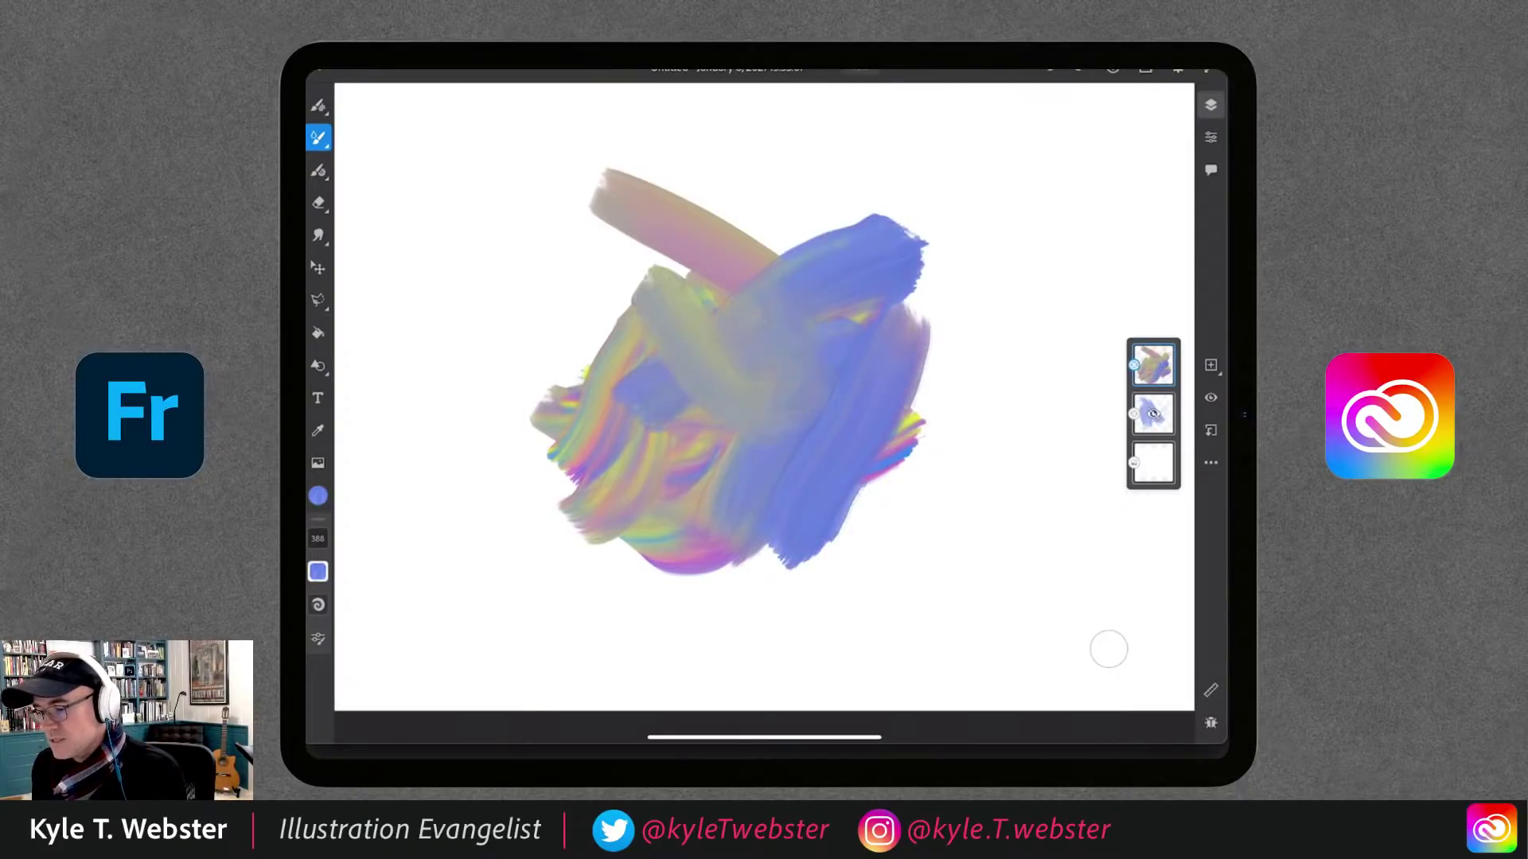
Paint overlapping periwinkle oil strokes across the top of the shape and down its right side
left_click_drag(668, 259, 792, 219)
left_click_drag(577, 267, 816, 207)
left_click_drag(712, 167, 823, 247)
left_click_drag(820, 187, 923, 290)
left_click_drag(875, 191, 1011, 382)
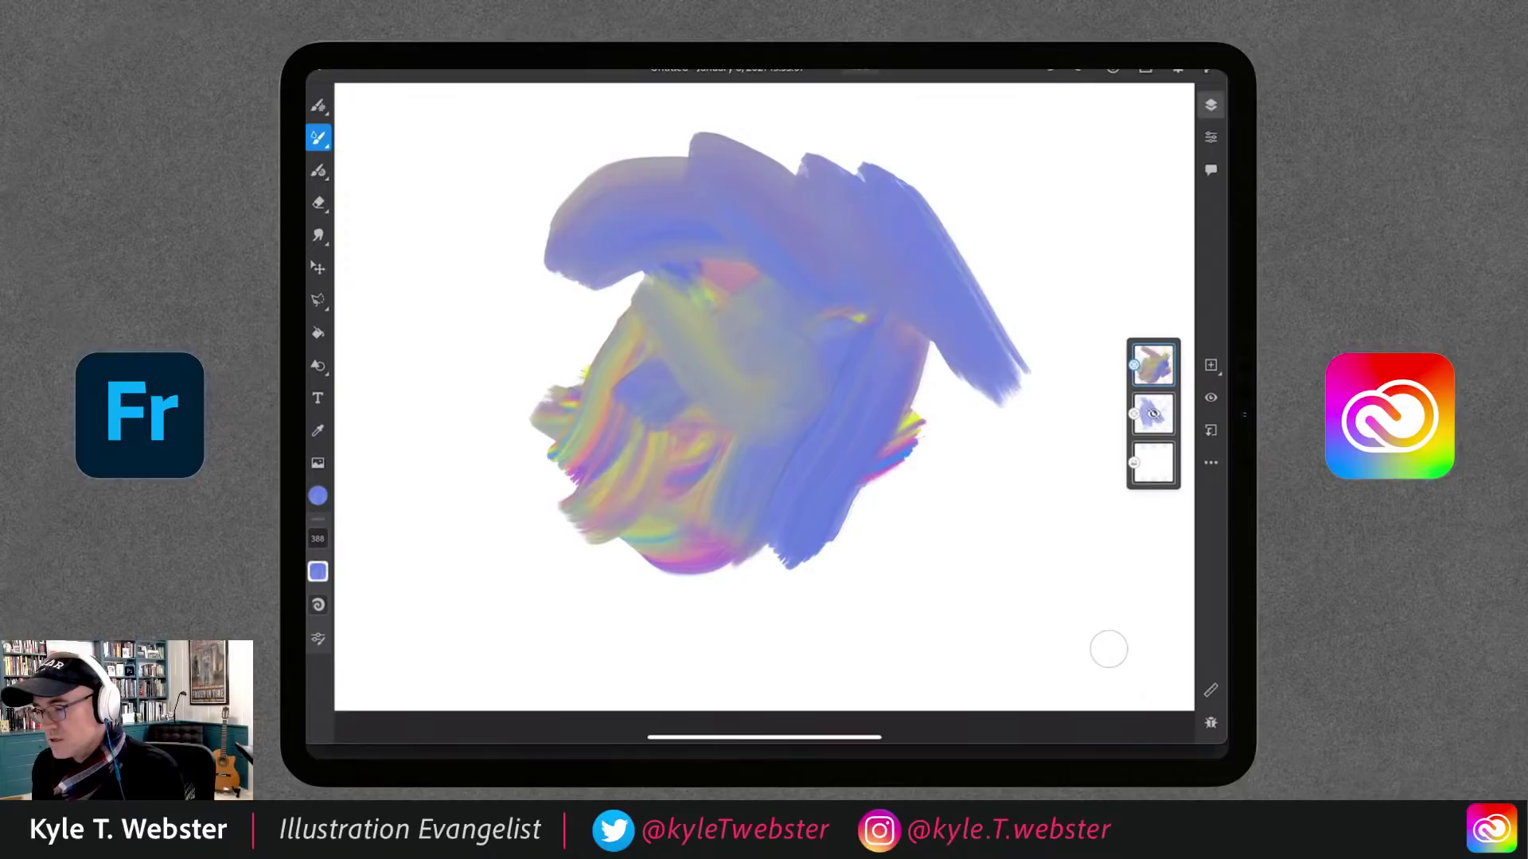
left_click_drag(939, 179, 1001, 470)
Sweep a long periwinkle oil stroke from the right side to the upper left, and add shorter strokes over the left half and centre
mouse_move(951, 358)
left_mouse_down()
mouse_move(537, 386)
mouse_move(588, 303)
mouse_move(382, 225)
left_mouse_up()
left_click_drag(446, 271, 510, 441)
left_click_drag(720, 358, 517, 561)
left_click_drag(553, 470, 676, 334)
left_click_drag(704, 283, 740, 421)
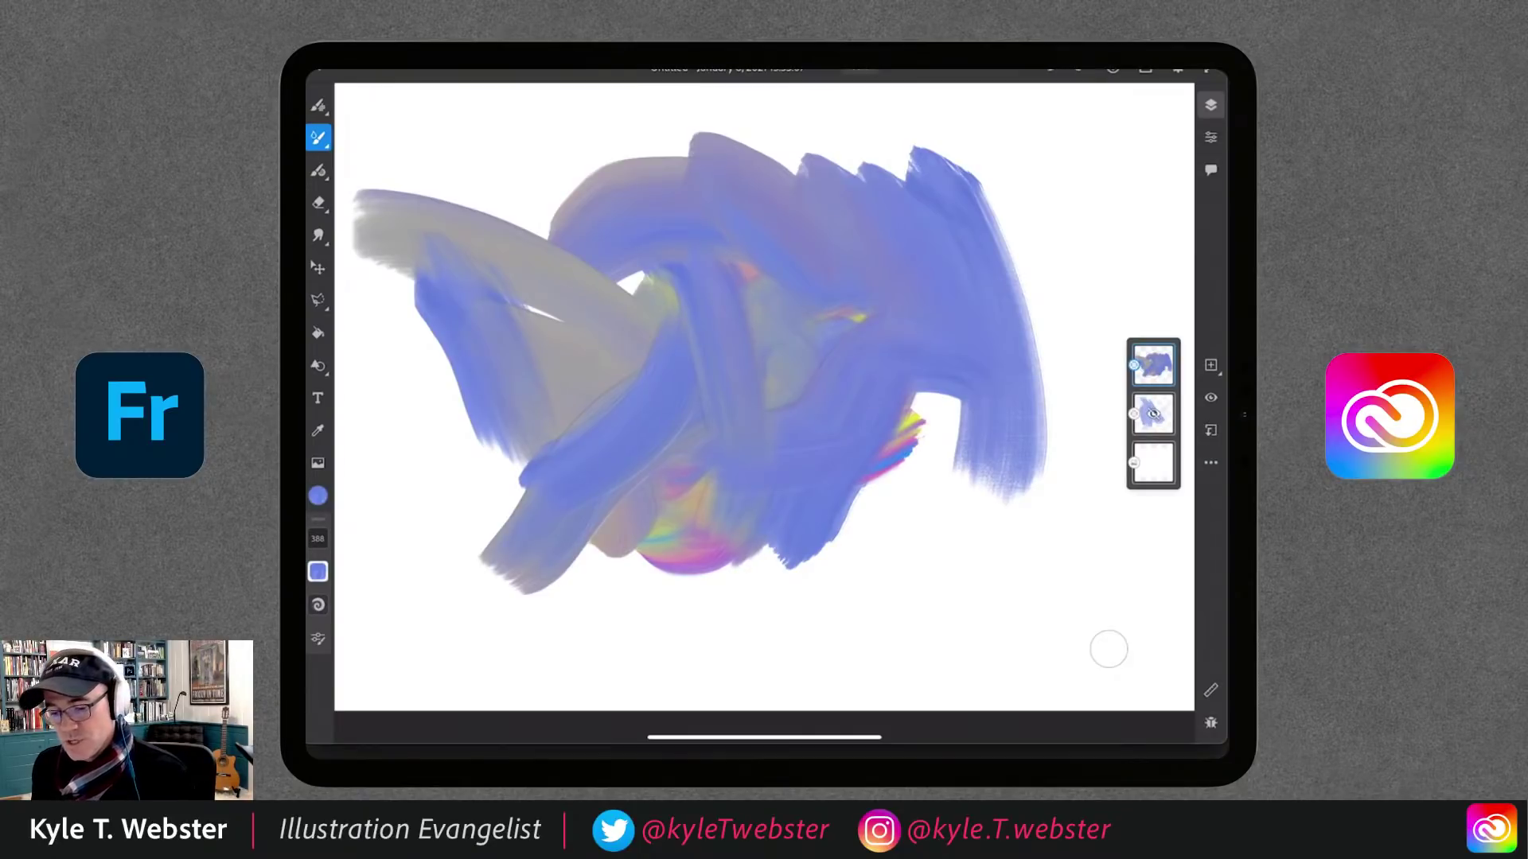
Set the paint mix to 0, and paint broad diagonal strokes in the recent bright yellow across the periwinkle paint
left_click(317, 605)
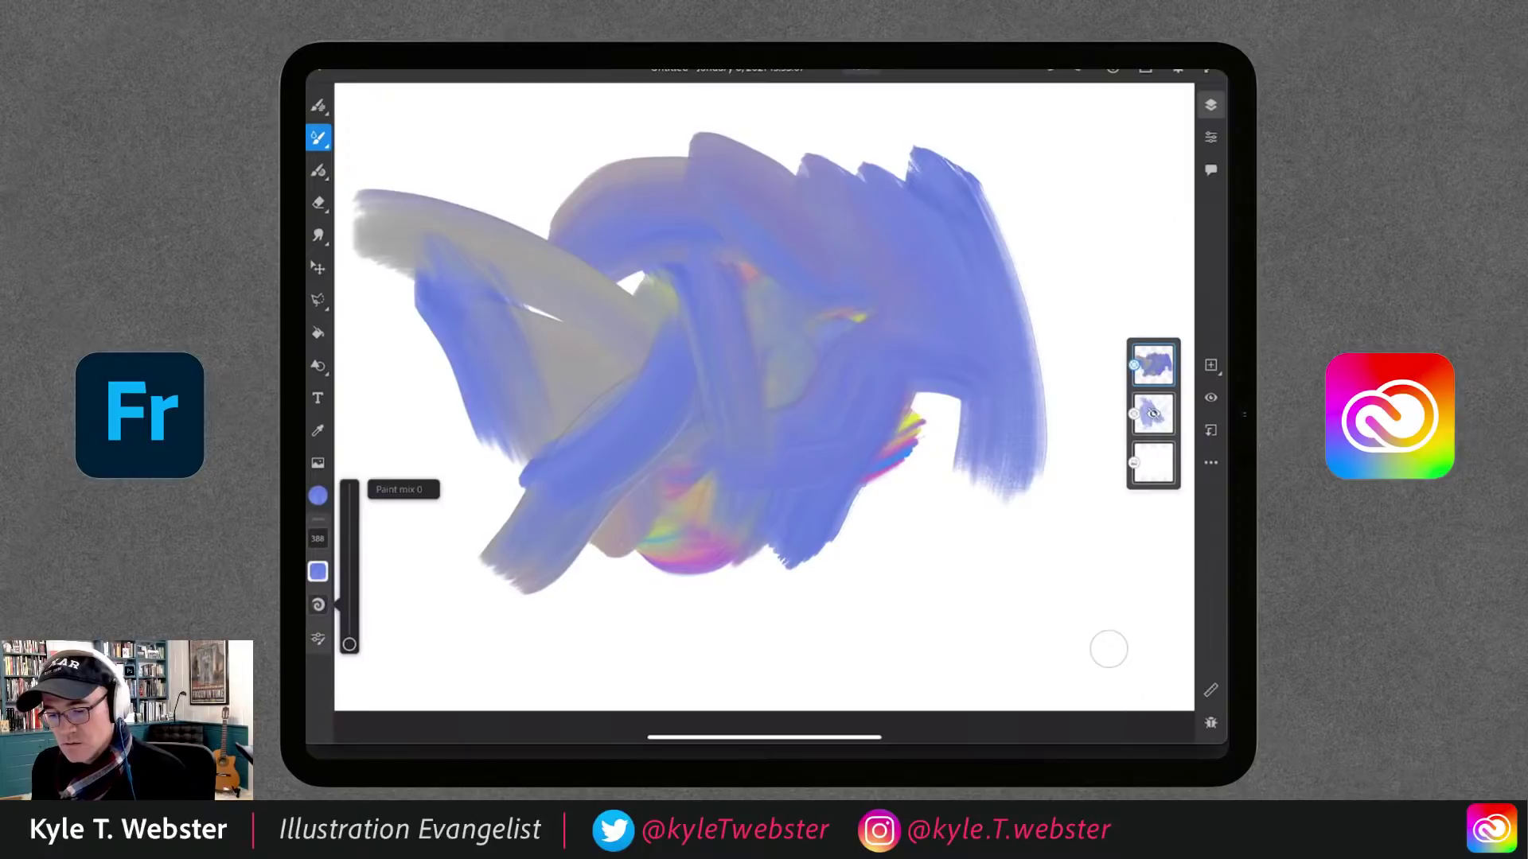
left_click(318, 495)
left_click(446, 671)
left_click_drag(867, 617, 535, 229)
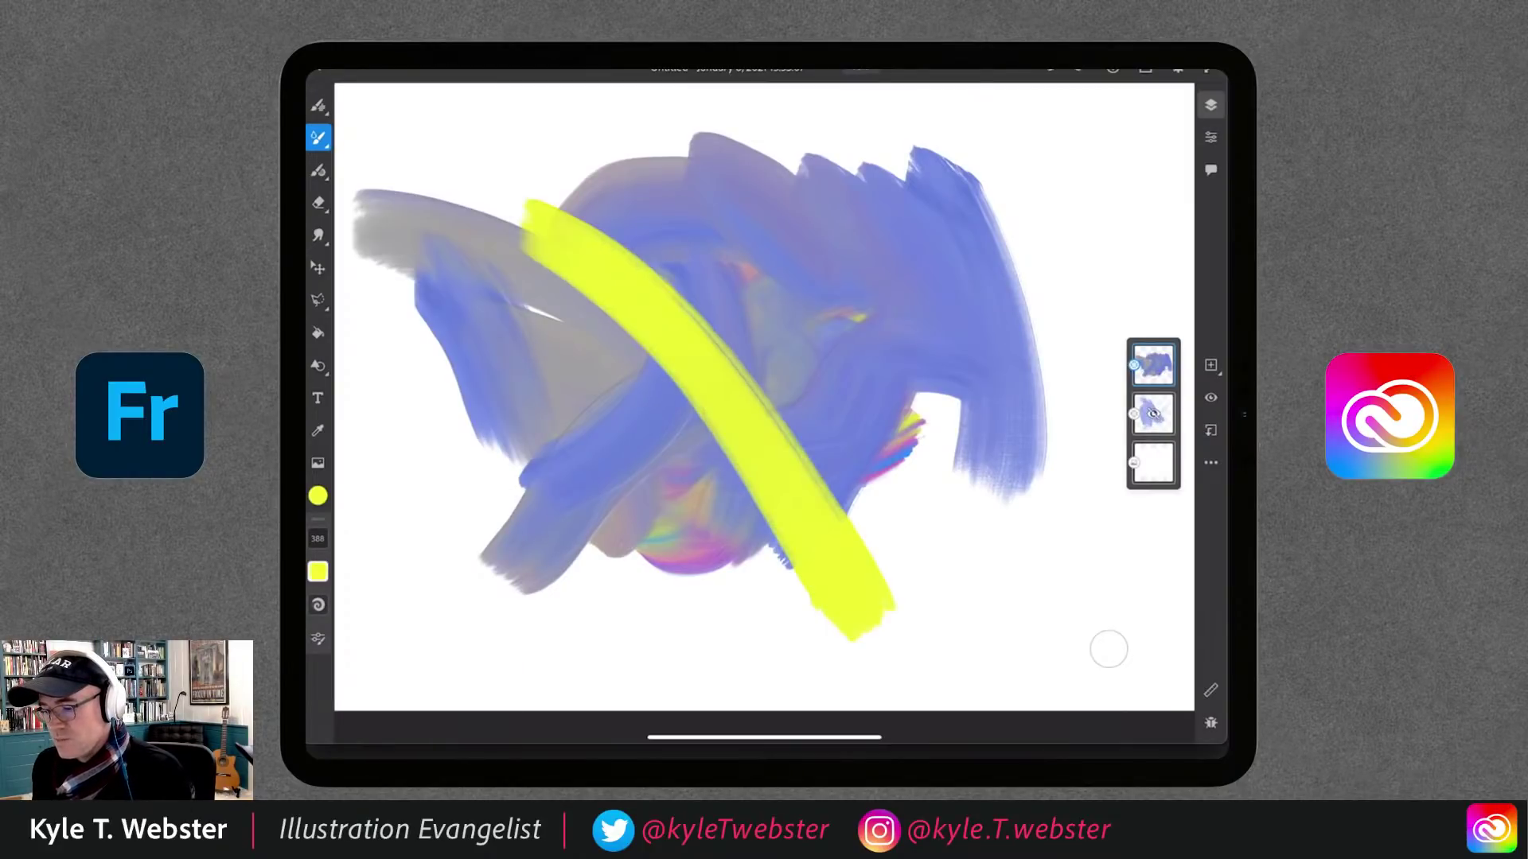
mouse_move(860, 505)
left_mouse_down()
mouse_move(617, 231)
mouse_move(815, 378)
left_mouse_up()
left_click_drag(816, 378, 740, 271)
left_click_drag(740, 270, 876, 338)
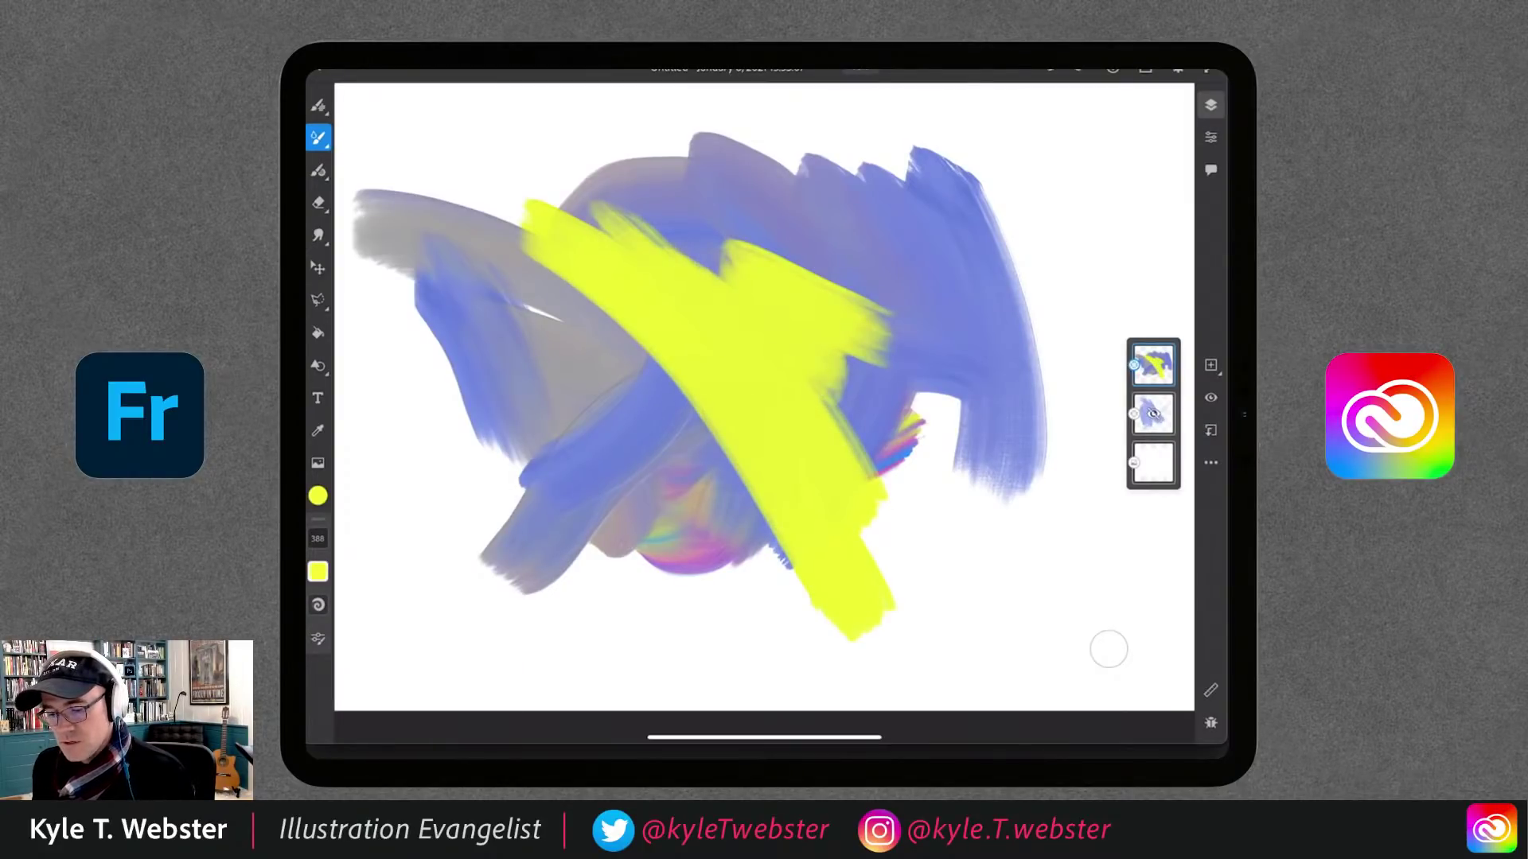
Set the paint mix to 27, and paint sweeping yellow oil strokes that blend into the blue across the upper and left parts
left_click(317, 605)
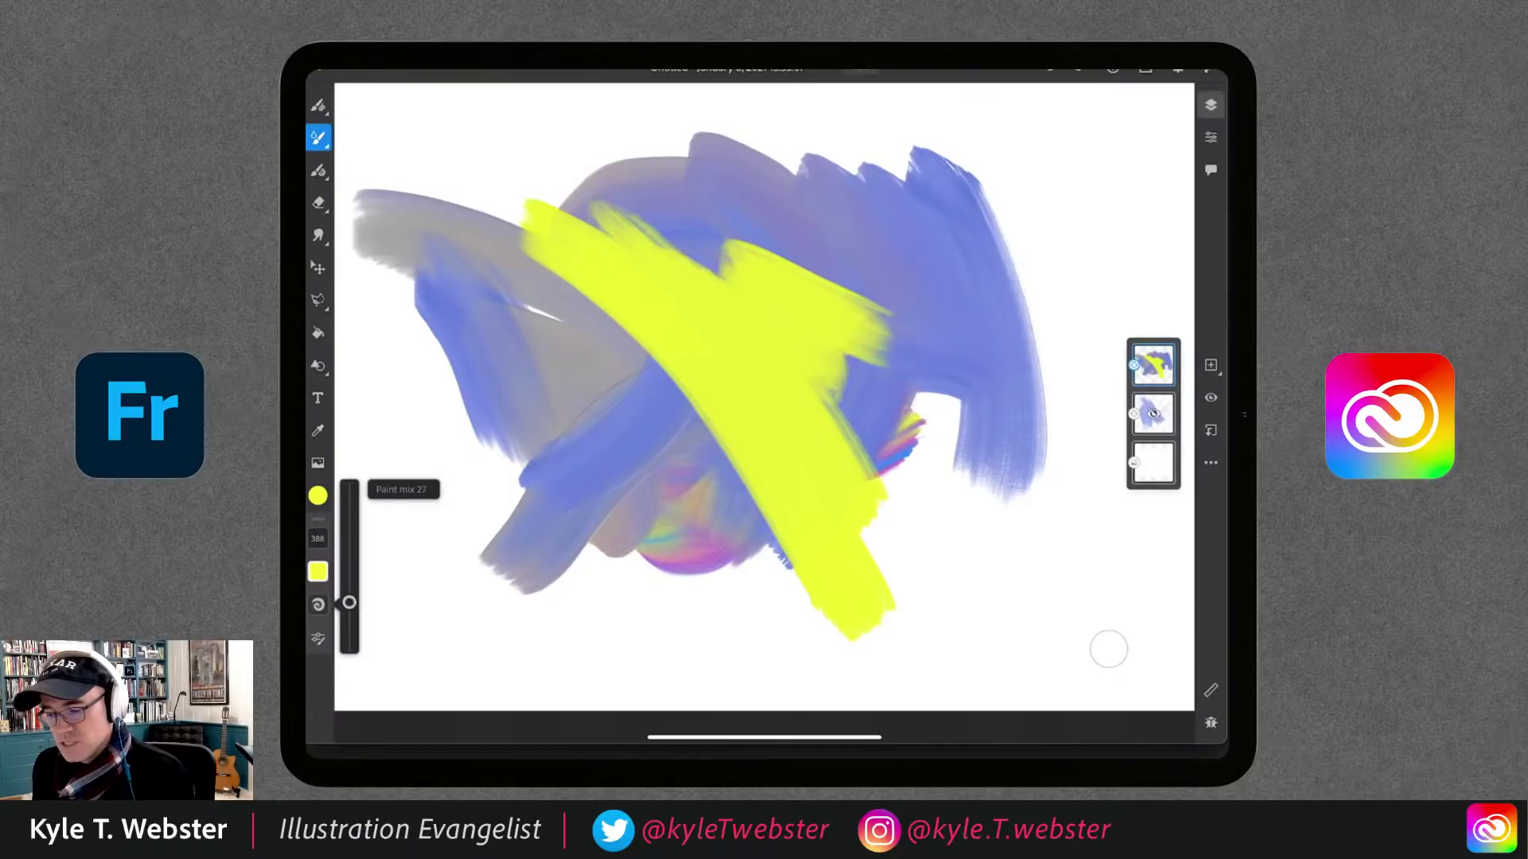
mouse_move(724, 306)
left_mouse_down()
mouse_move(953, 298)
mouse_move(822, 264)
mouse_move(631, 368)
mouse_move(577, 254)
mouse_move(533, 462)
mouse_move(589, 549)
left_mouse_up()
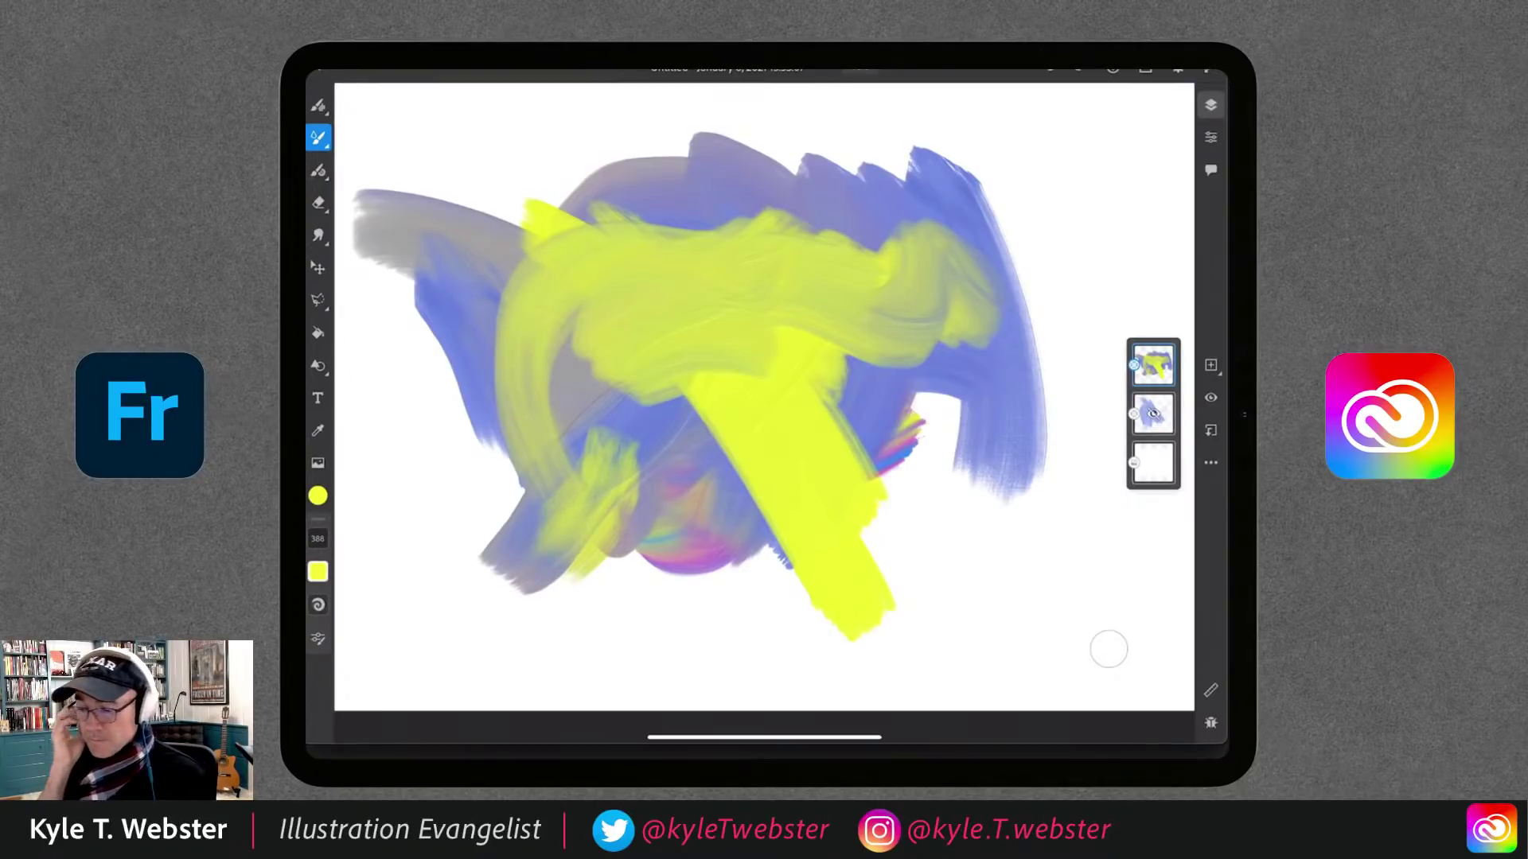
scroll(764, 398, "down", 1)
scroll(764, 397, "up", 1)
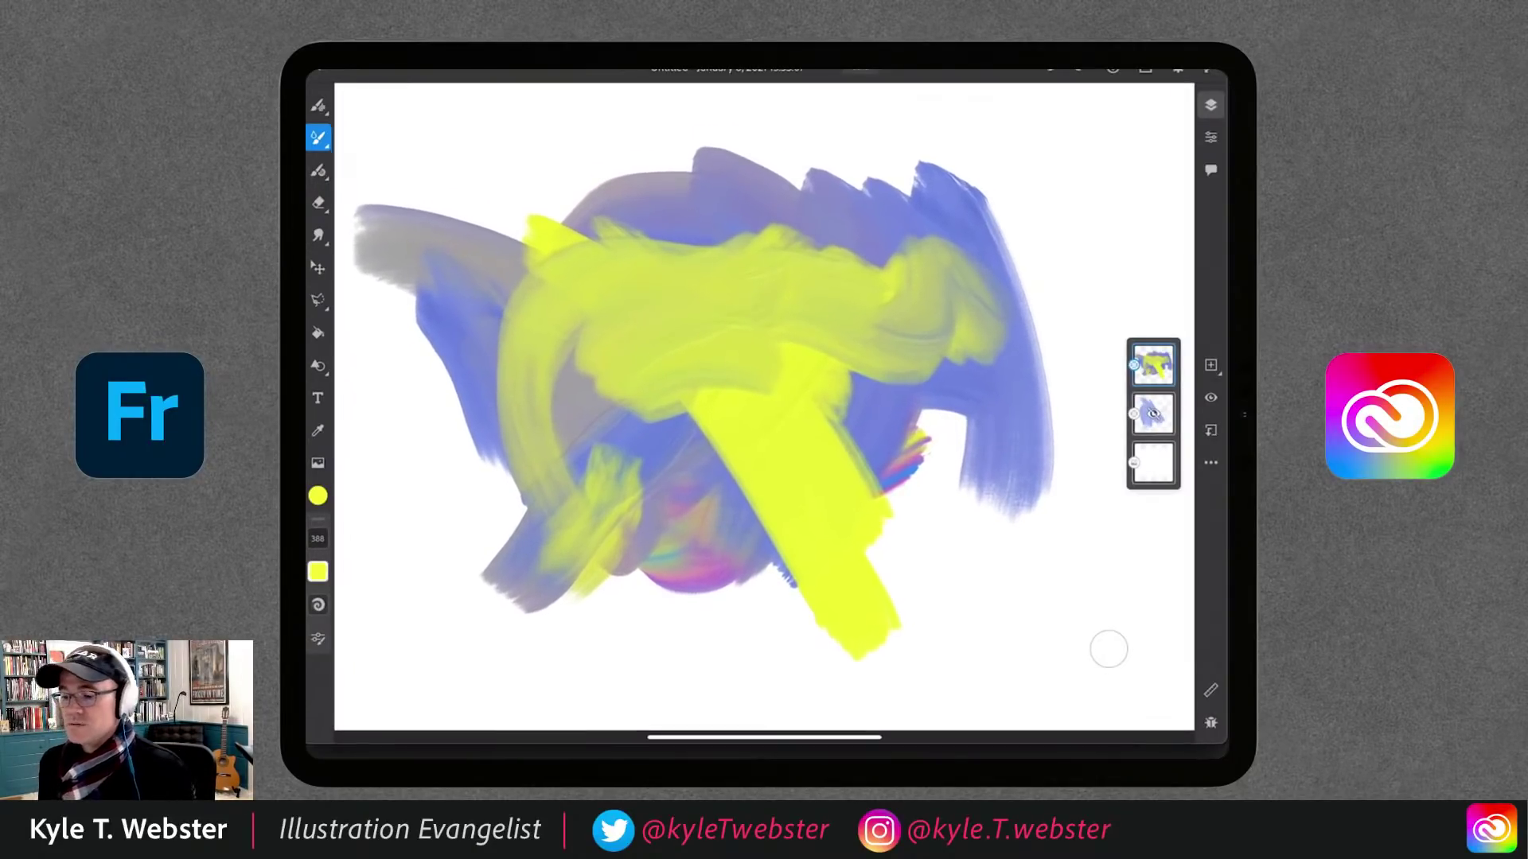